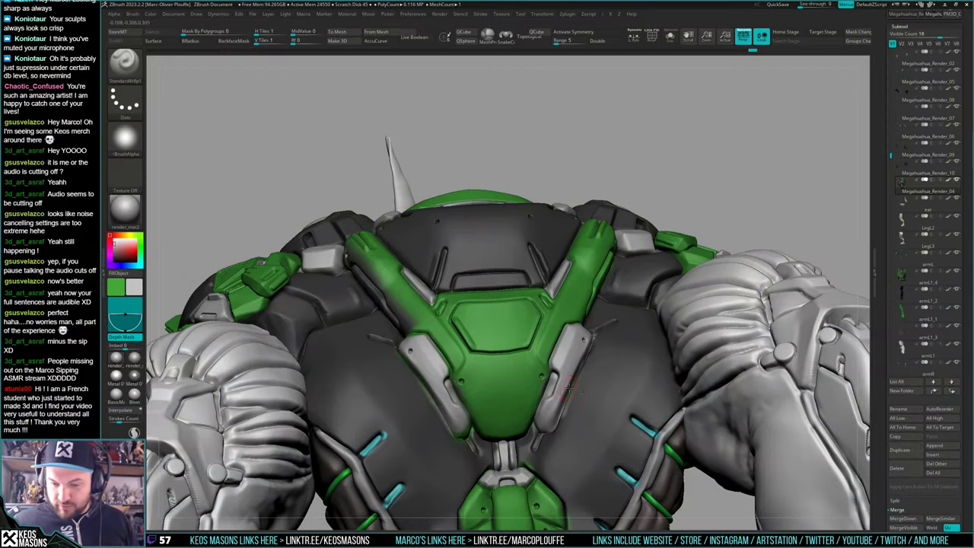
Touch up the edges of the green chest V panel beside the grey side plates in dark grey and green
{"action": "right_click_drag", "start_coordinate": [594, 400], "coordinate": [607, 371], "text": "alt"}
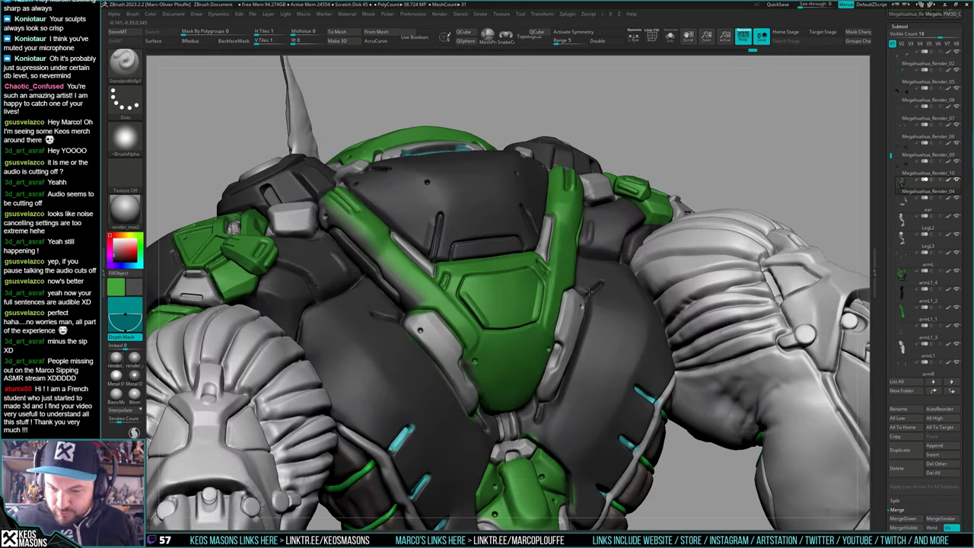
{"action": "right_click_drag", "start_coordinate": [590, 286], "coordinate": [532, 303]}
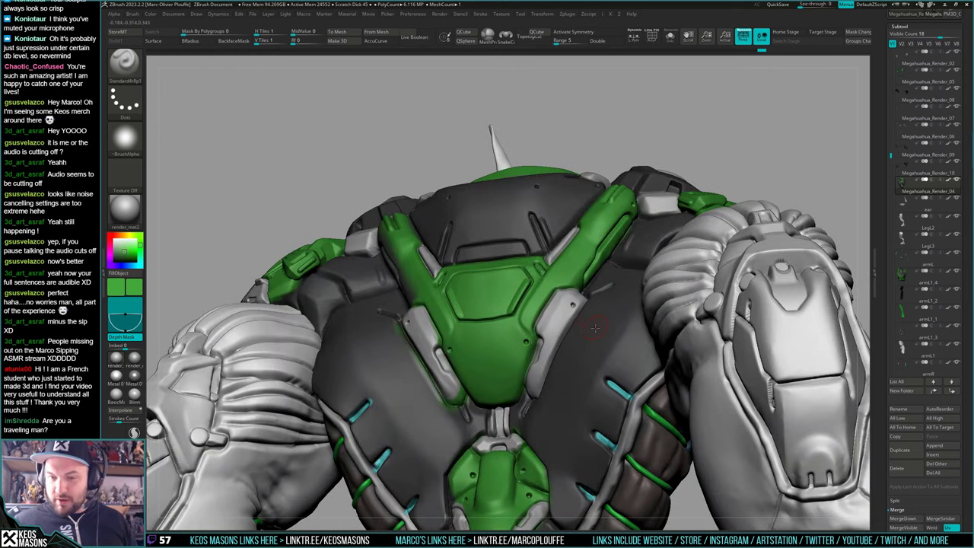
{"action": "right_click_drag", "start_coordinate": [585, 366], "coordinate": [439, 281]}
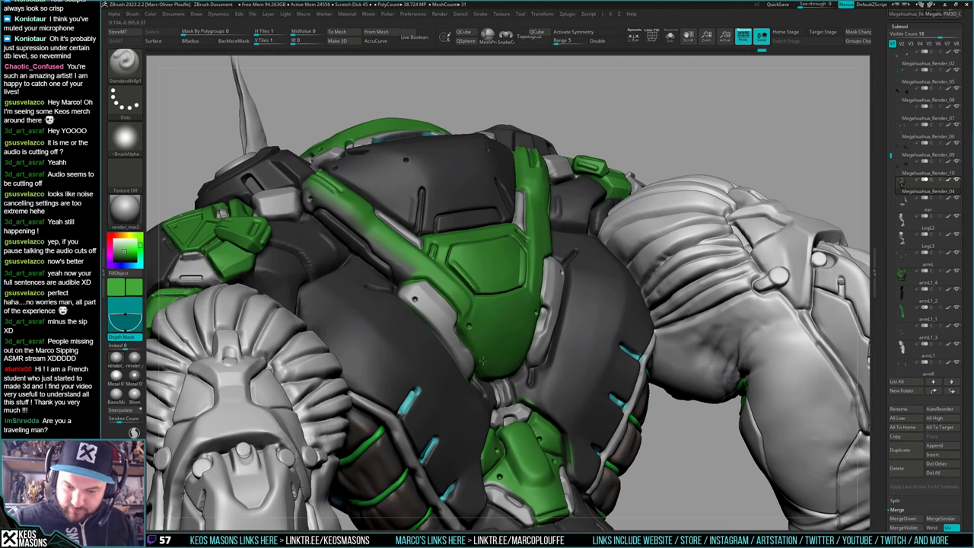
Sample the light grey and repaint the slanted side plate next to the chest V panel
{"action": "right_click_drag", "start_coordinate": [423, 285], "coordinate": [434, 307]}
{"action": "key", "text": "c"}
{"action": "mouse_move", "coordinate": [432, 307]}
{"action": "left_mouse_down"}
{"action": "mouse_move", "coordinate": [425, 294]}
{"action": "mouse_move", "coordinate": [404, 292]}
{"action": "left_mouse_up"}
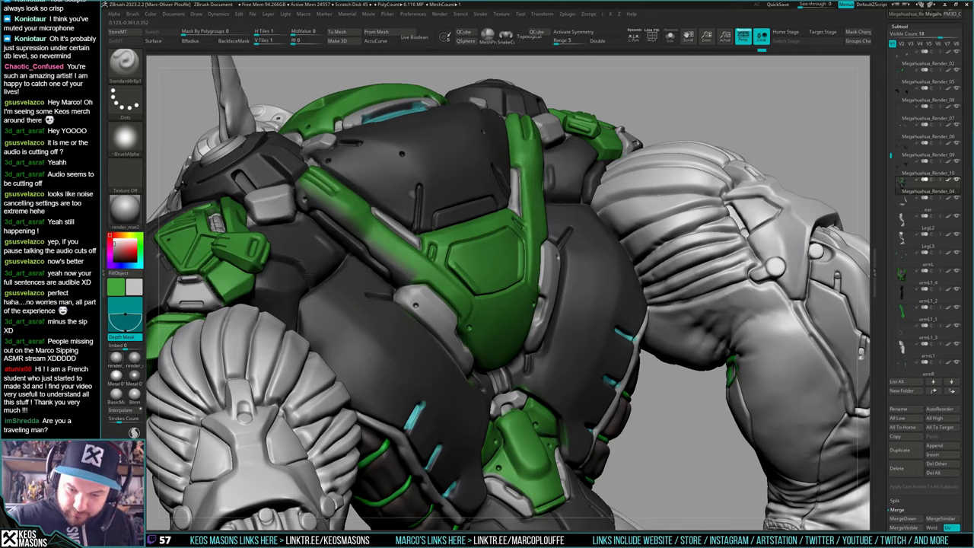
{"action": "right_click_drag", "start_coordinate": [417, 299], "coordinate": [334, 281]}
{"action": "left_click_drag", "start_coordinate": [474, 373], "coordinate": [490, 382]}
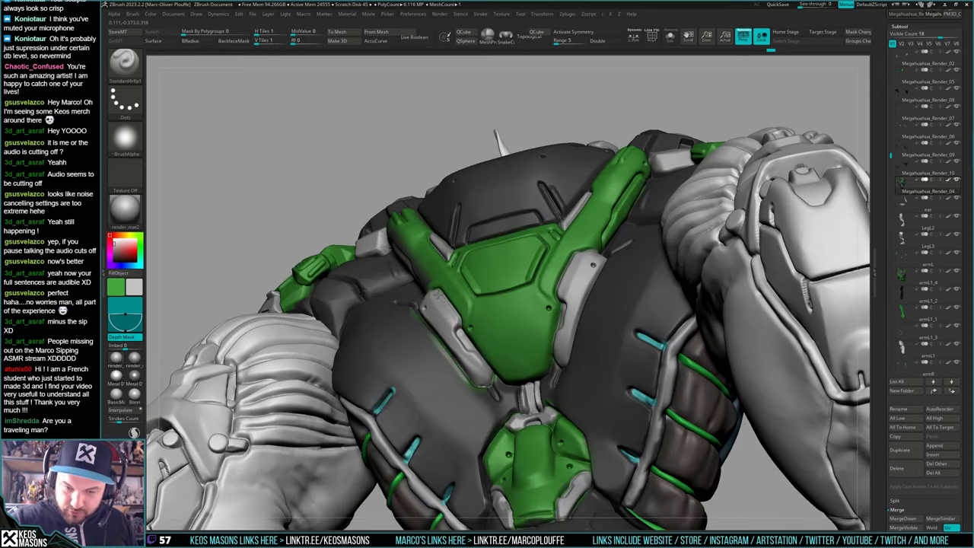
Sample the dark grey and paint over the green overspill around the side plate and below the V panel, adjusting Depth Mask as needed
{"action": "key", "text": "c"}
{"action": "right_click_drag", "start_coordinate": [425, 307], "coordinate": [418, 338]}
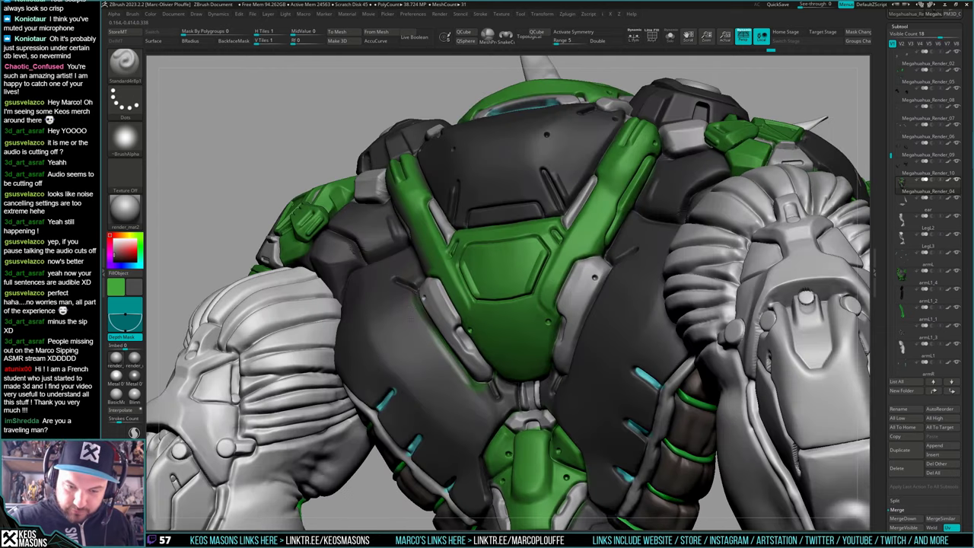
{"action": "left_click_drag", "start_coordinate": [431, 330], "coordinate": [464, 373]}
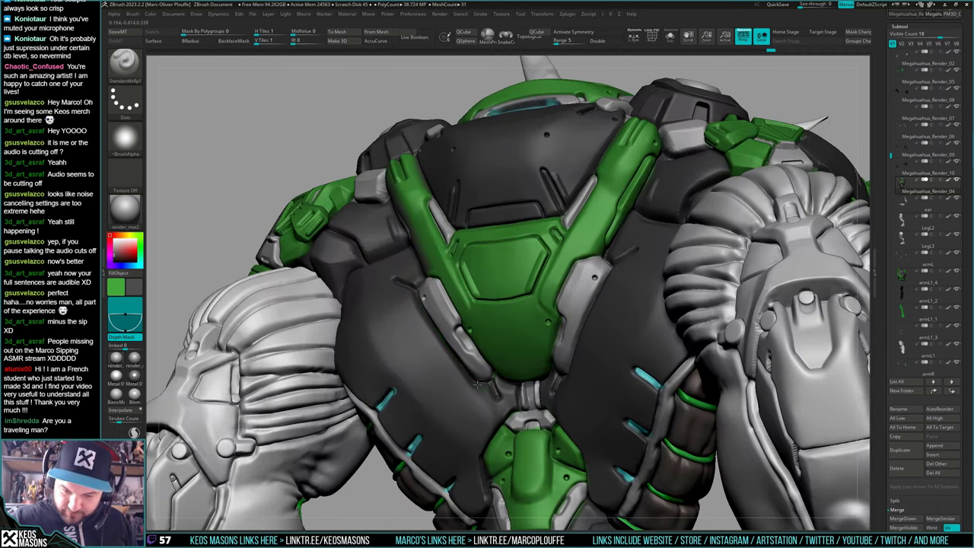
{"action": "right_click_drag", "start_coordinate": [477, 384], "coordinate": [490, 385]}
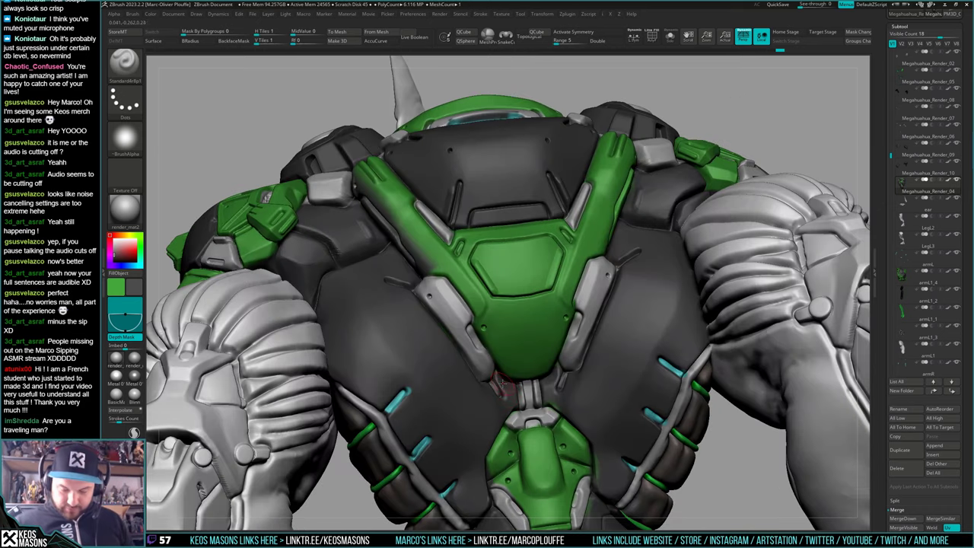
{"action": "left_click", "coordinate": [125, 337]}
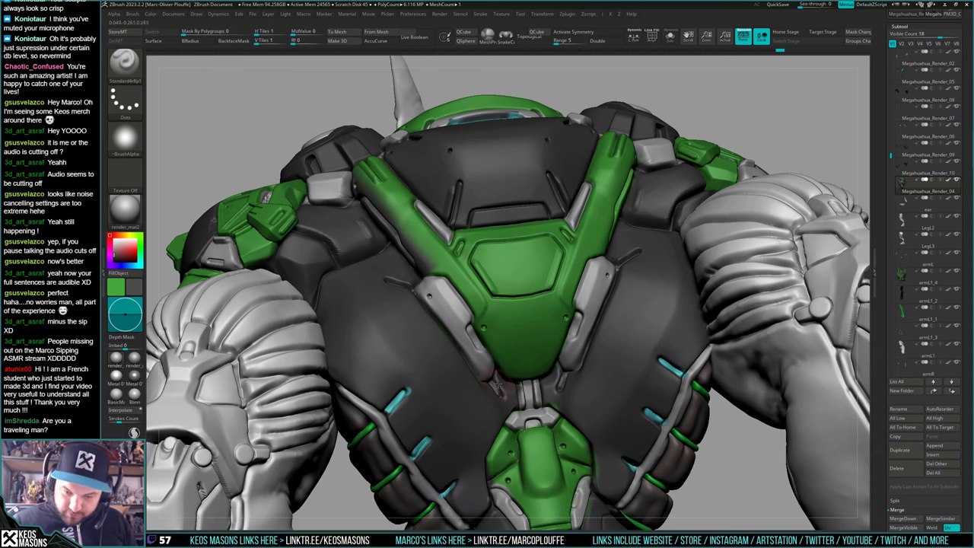
{"action": "key", "text": "d"}
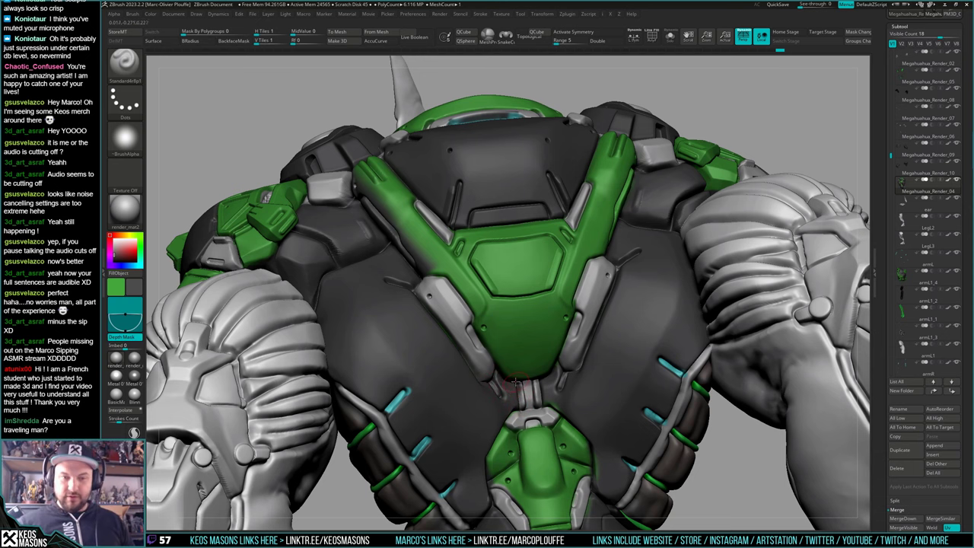
{"action": "right_click_drag", "start_coordinate": [515, 382], "coordinate": [517, 406]}
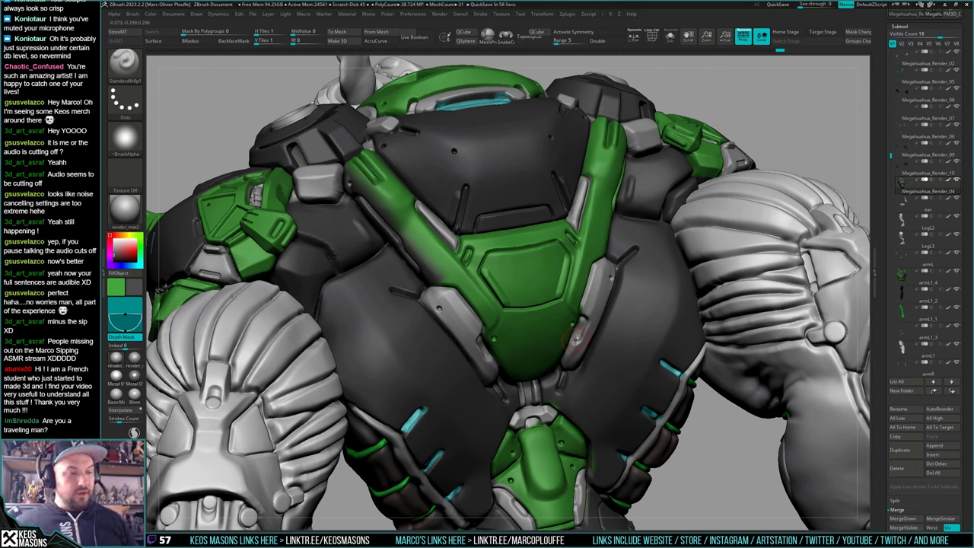
Sample the green and repaint the V panel's strap evenly from the lower panel up to the shoulder, adjusting Depth Mask as needed
{"action": "right_click_drag", "start_coordinate": [575, 340], "coordinate": [542, 317]}
{"action": "key", "text": "c"}
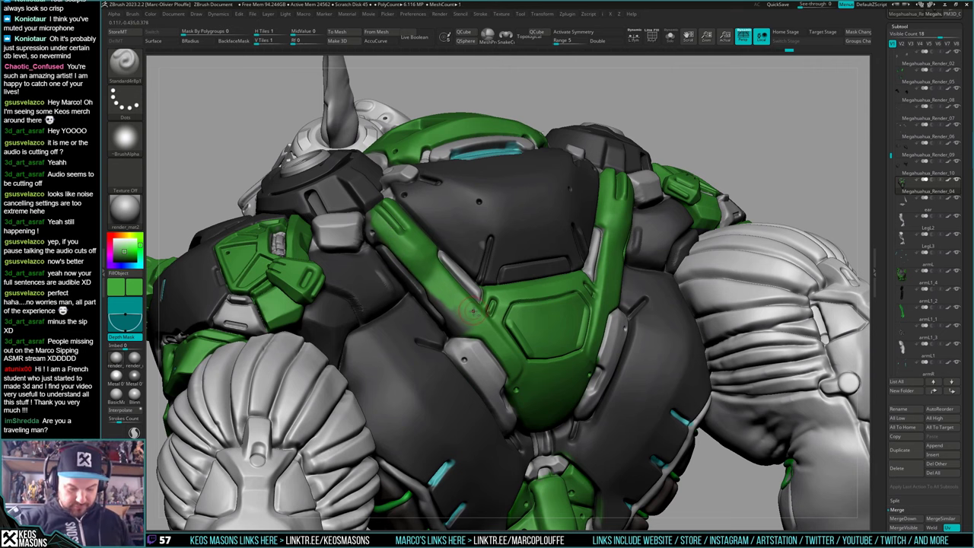
{"action": "key", "text": "d"}
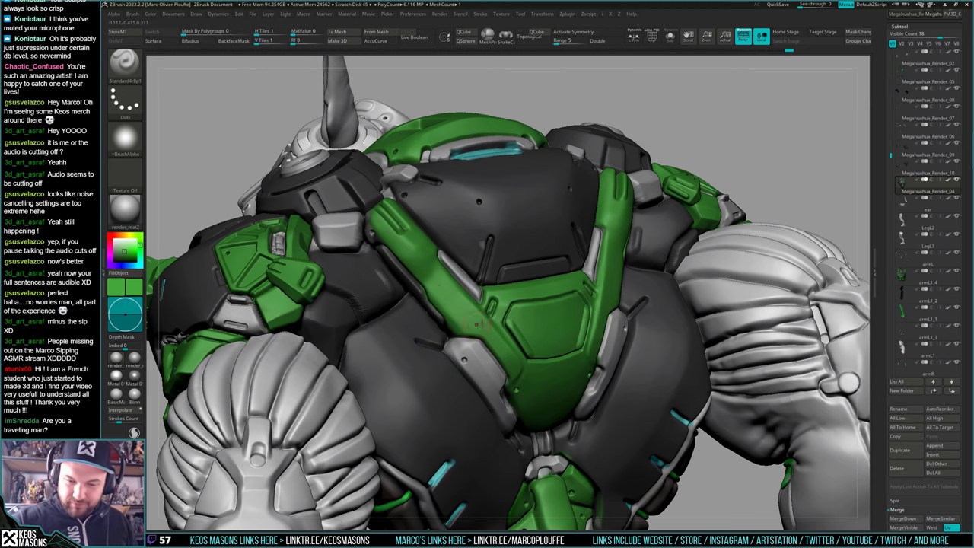
{"action": "right_click_drag", "start_coordinate": [476, 324], "coordinate": [458, 301]}
{"action": "left_click_drag", "start_coordinate": [386, 216], "coordinate": [378, 235]}
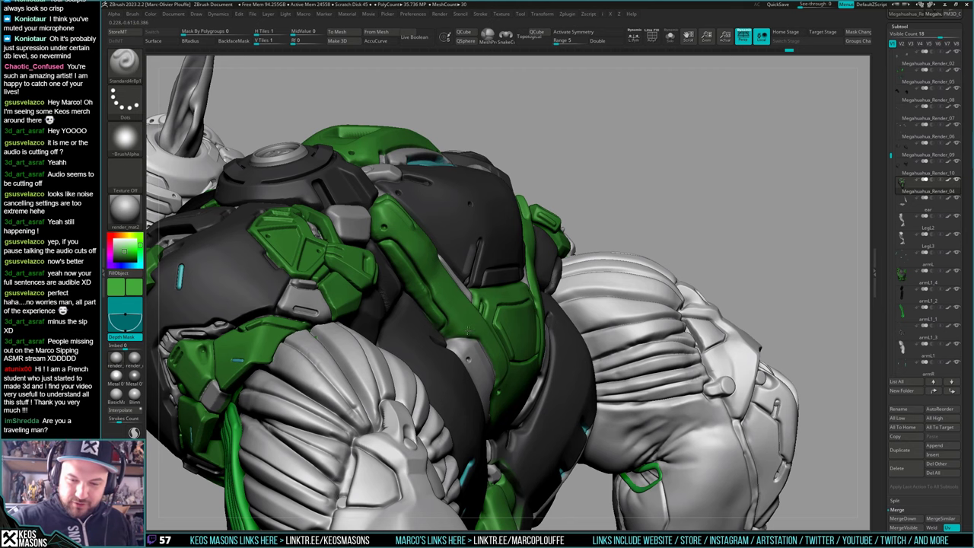
{"action": "right_click_drag", "start_coordinate": [483, 335], "coordinate": [403, 317]}
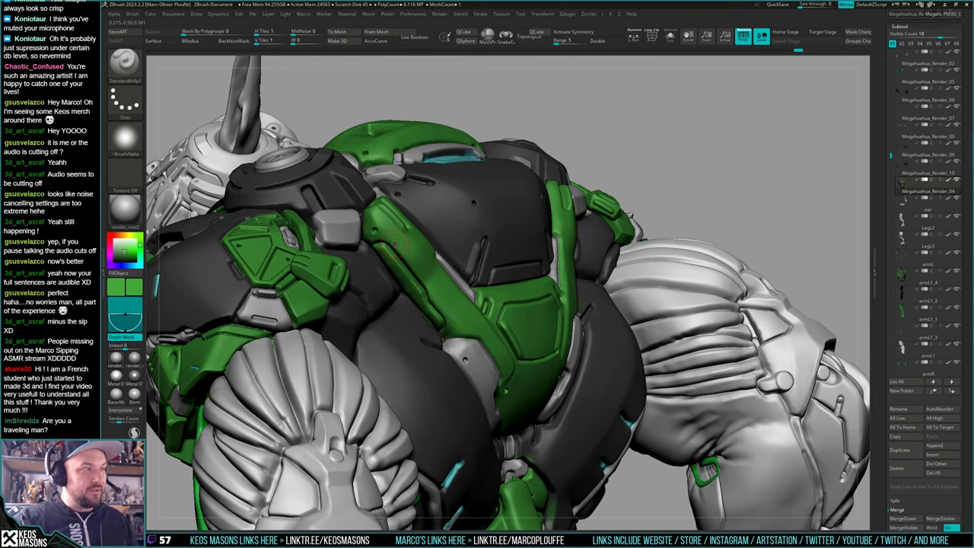
{"action": "mouse_move", "coordinate": [394, 243]}
{"action": "right_mouse_down"}
{"action": "mouse_move", "coordinate": [378, 231]}
{"action": "mouse_move", "coordinate": [411, 248]}
{"action": "mouse_move", "coordinate": [390, 255]}
{"action": "right_mouse_up"}
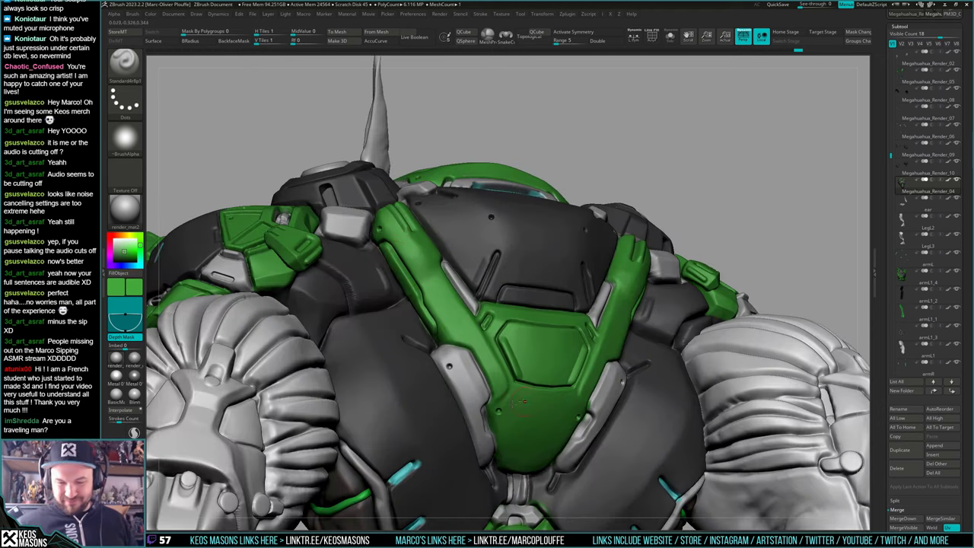
Sample the light grey and touch up the edges of the slanted plates on both sides of the V panel
{"action": "right_click_drag", "start_coordinate": [523, 401], "coordinate": [478, 384]}
{"action": "key", "text": "c"}
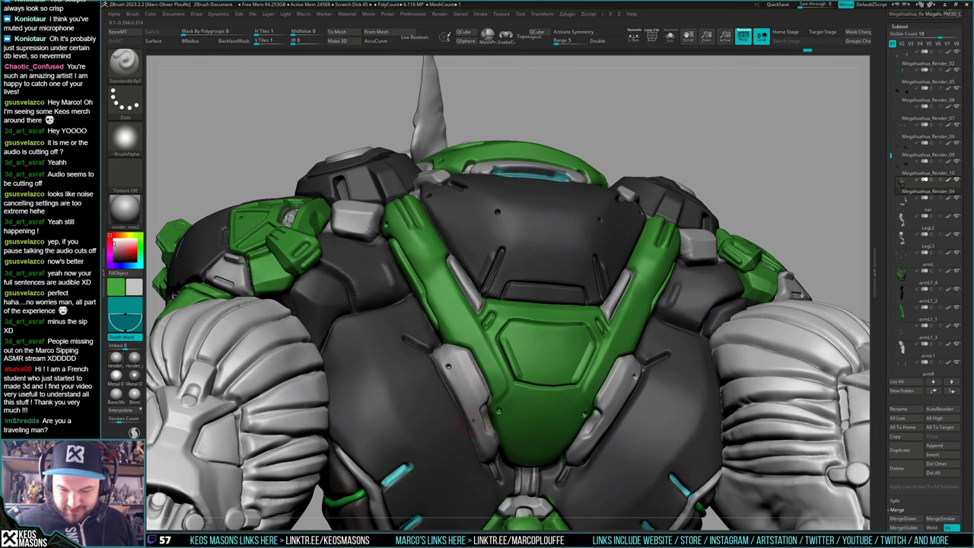
{"action": "right_click_drag", "start_coordinate": [450, 384], "coordinate": [585, 348]}
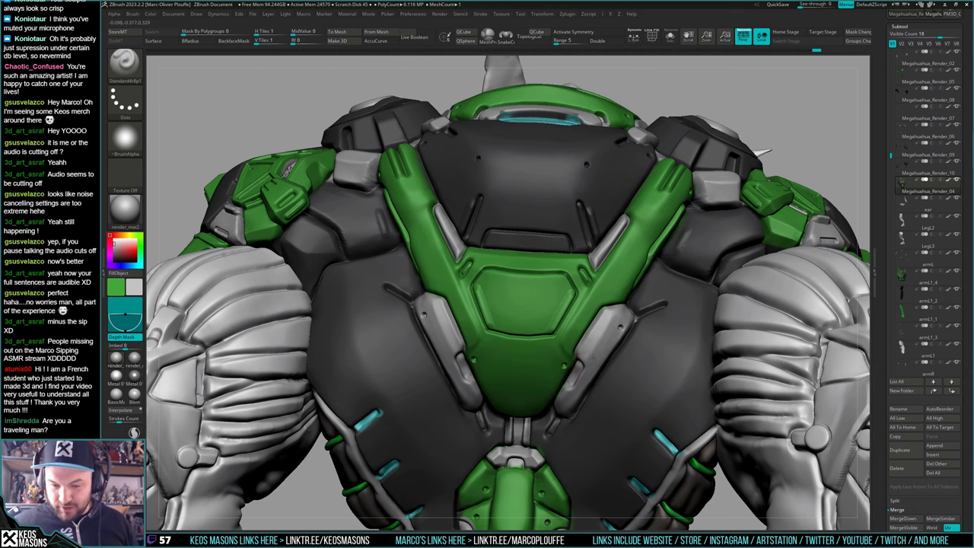
{"action": "right_click_drag", "start_coordinate": [581, 365], "coordinate": [568, 390]}
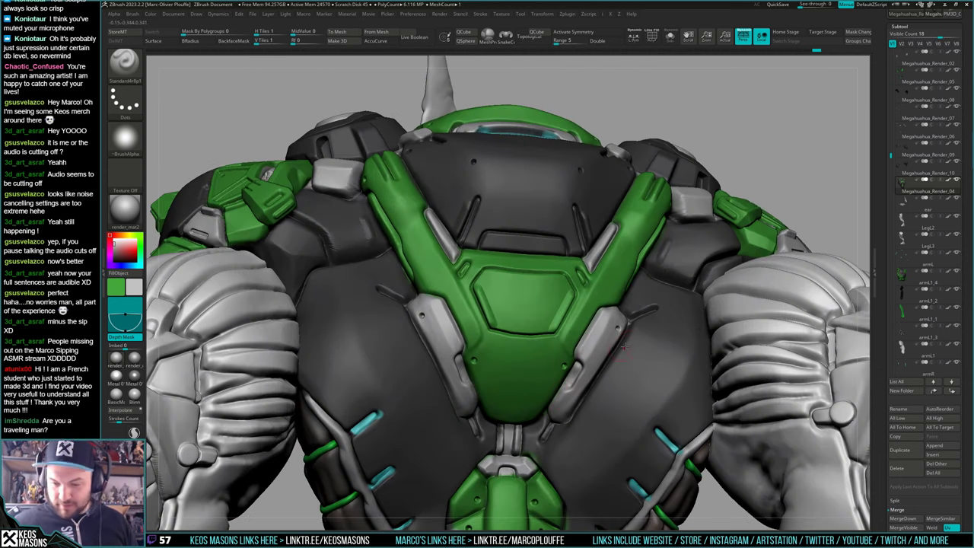
{"action": "right_click_drag", "start_coordinate": [623, 346], "coordinate": [598, 388]}
{"action": "right_click", "coordinate": [598, 391]}
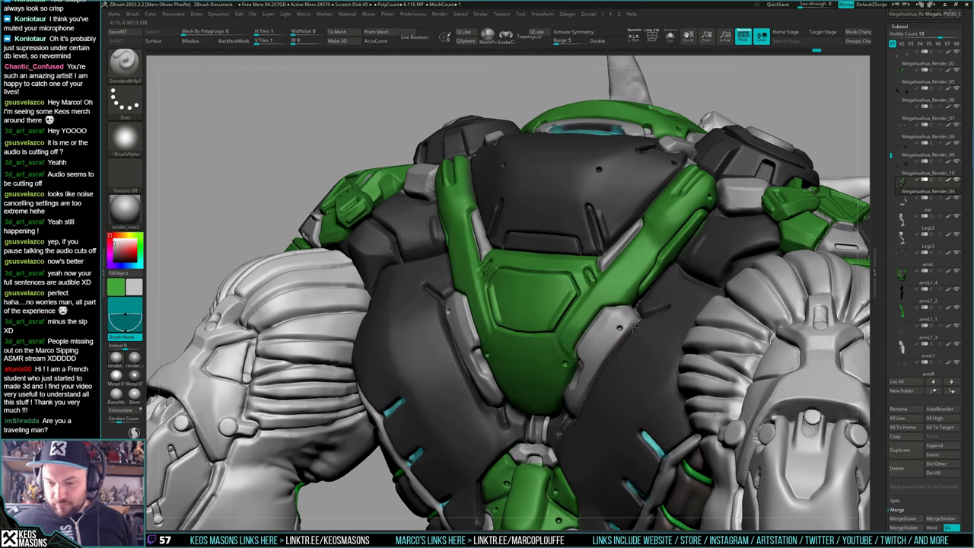
{"action": "right_click_drag", "start_coordinate": [619, 327], "coordinate": [664, 283]}
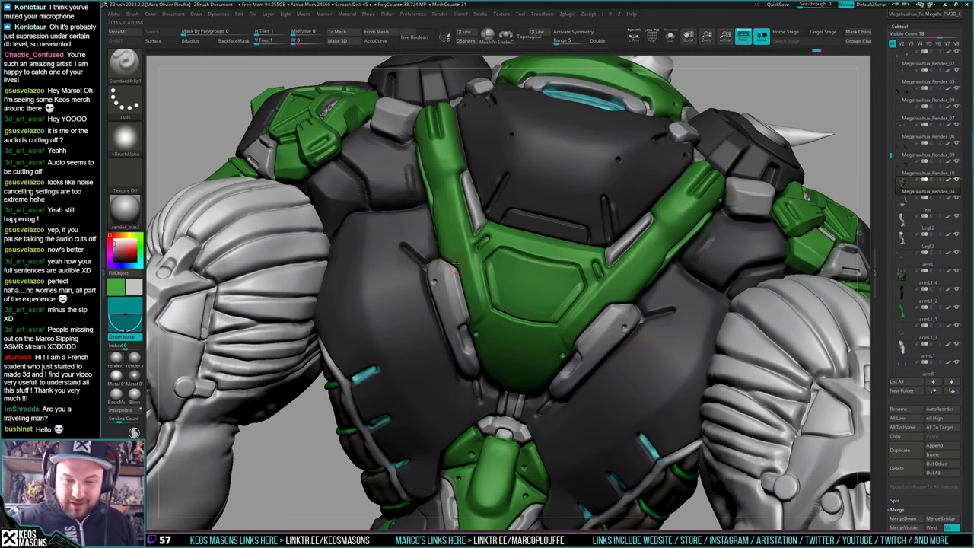
Clean up the dark grey body around the lower ends of the side plates beneath the V panel's tip
{"action": "right_click_drag", "start_coordinate": [590, 375], "coordinate": [543, 378]}
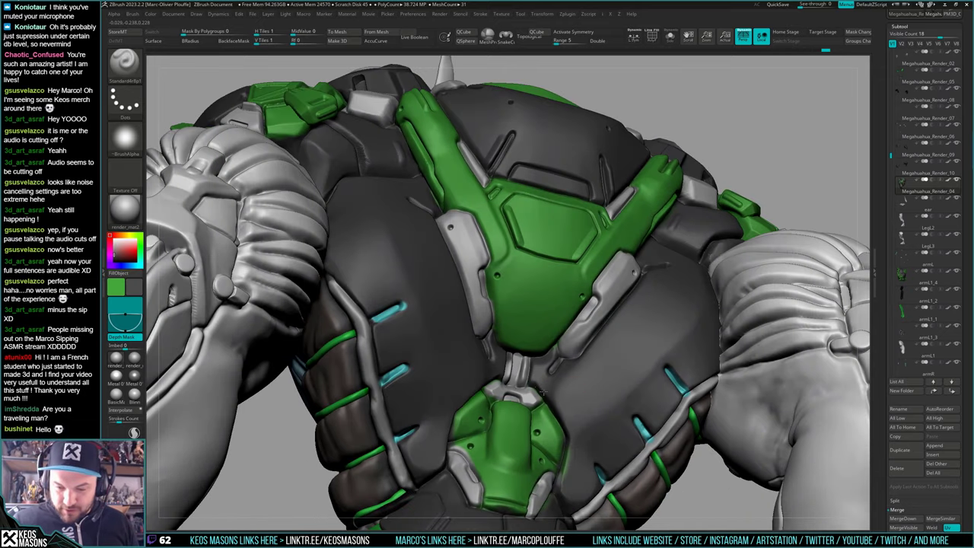
{"action": "left_click_drag", "start_coordinate": [555, 349], "coordinate": [558, 347]}
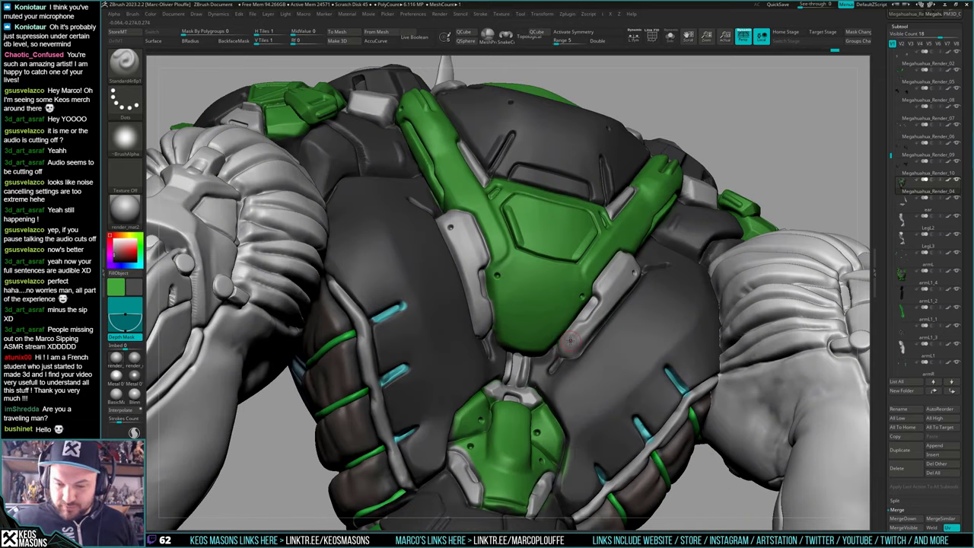
{"action": "key", "text": "c"}
{"action": "right_click_drag", "start_coordinate": [570, 348], "coordinate": [493, 325]}
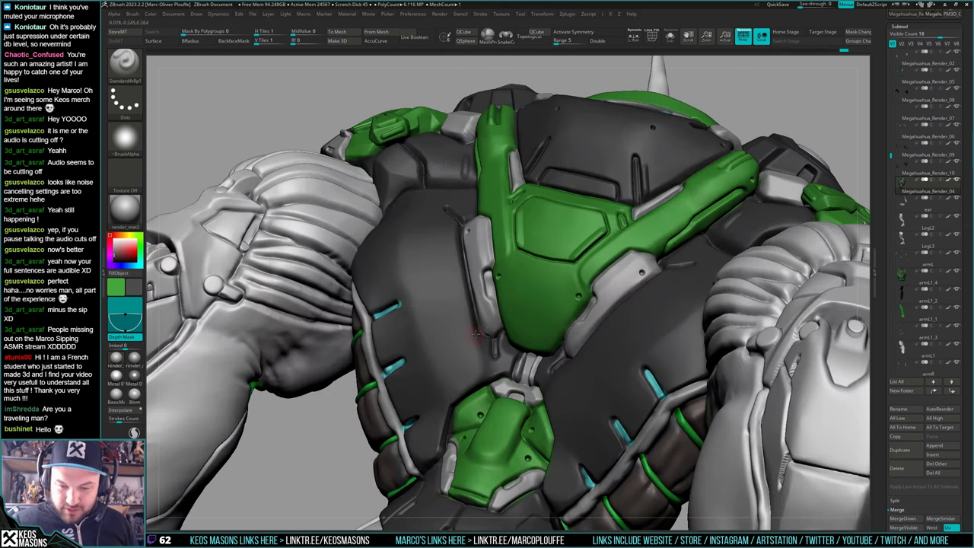
Repaint the side plate's outer edge light grey without Depth Mask, and restore the dark grey groove beside it with Depth Mask on
{"action": "right_click_drag", "start_coordinate": [490, 343], "coordinate": [491, 317]}
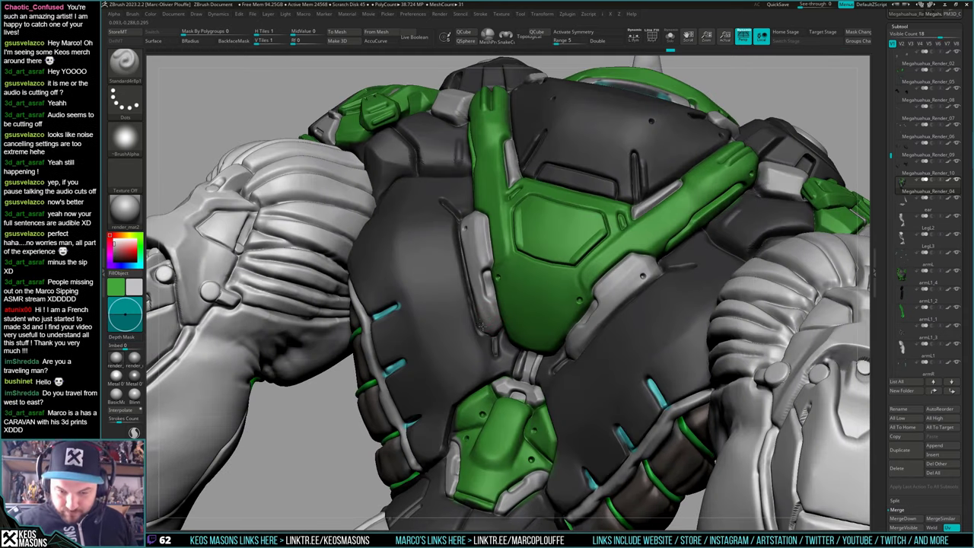
{"action": "left_click_drag", "start_coordinate": [468, 286], "coordinate": [485, 331]}
{"action": "key", "text": "c"}
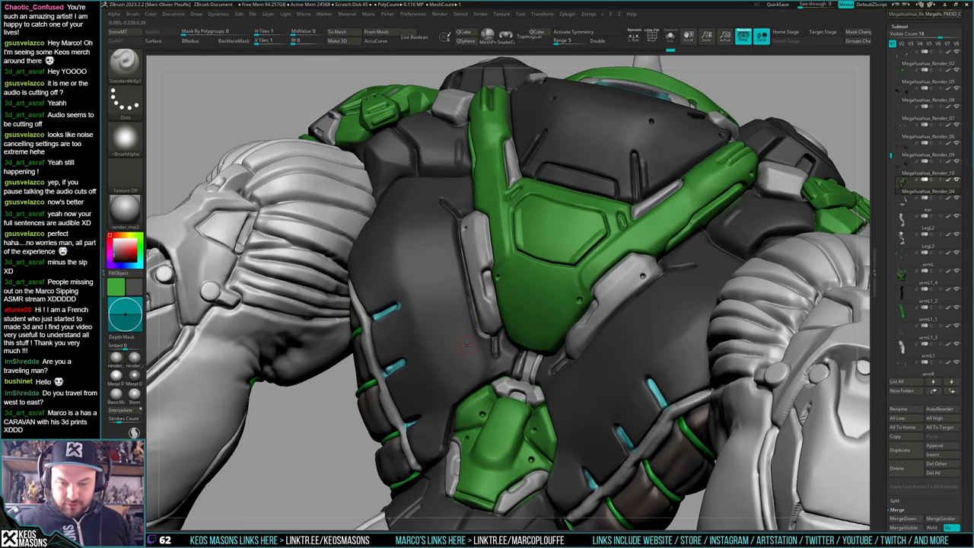
{"action": "right_click_drag", "start_coordinate": [471, 310], "coordinate": [472, 319]}
{"action": "left_click", "coordinate": [124, 337]}
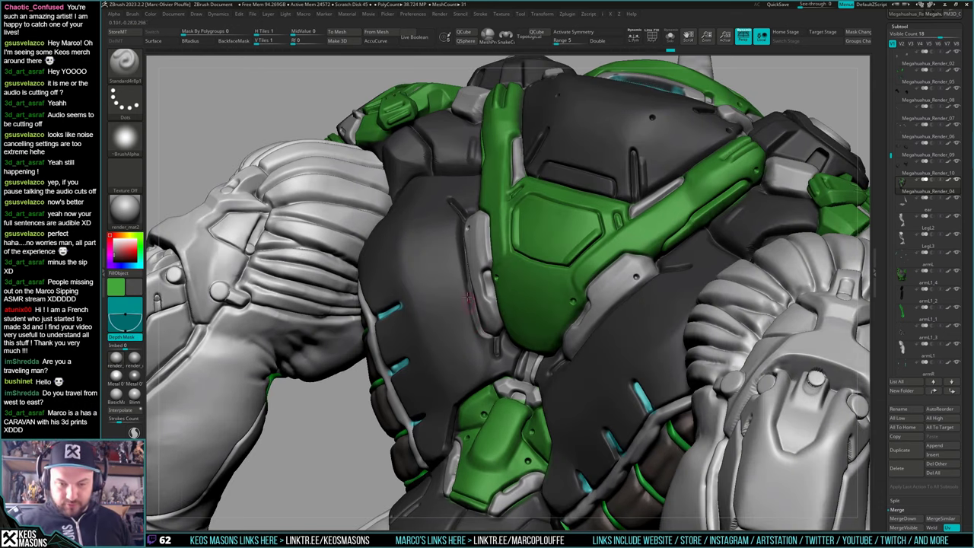
{"action": "left_click_drag", "start_coordinate": [472, 297], "coordinate": [476, 330]}
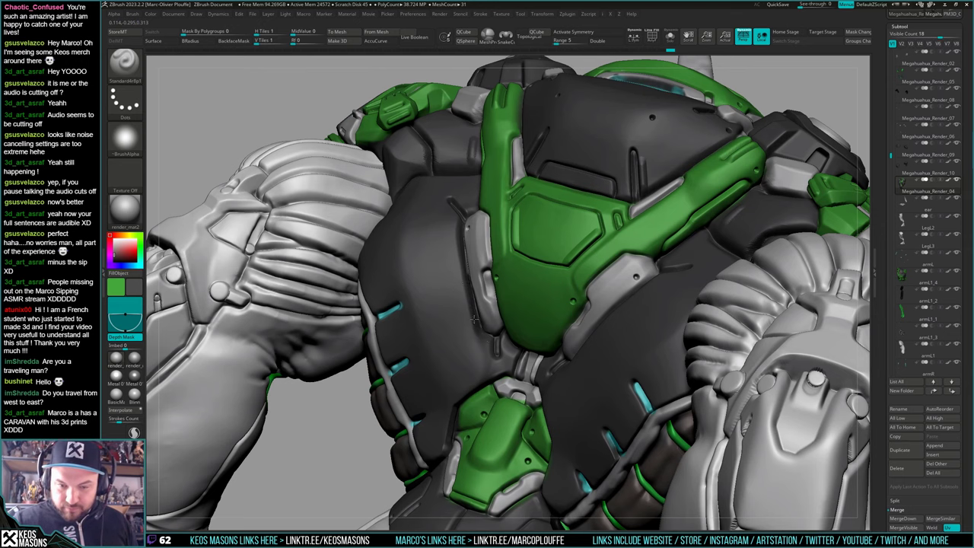
{"action": "right_click_drag", "start_coordinate": [479, 332], "coordinate": [545, 378]}
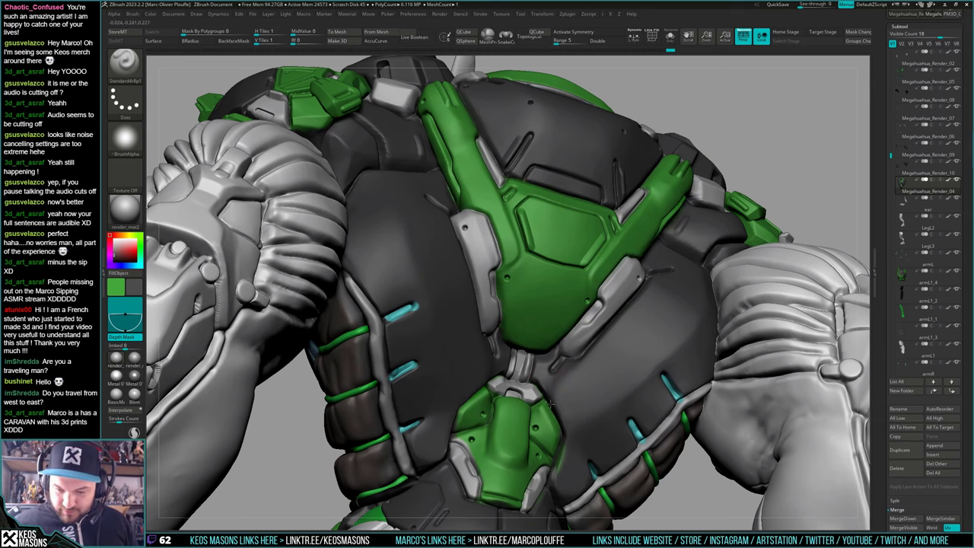
Touch up the green waist plate and its small light grey side pieces with colors sampled from the model
{"action": "right_click_drag", "start_coordinate": [562, 349], "coordinate": [558, 391]}
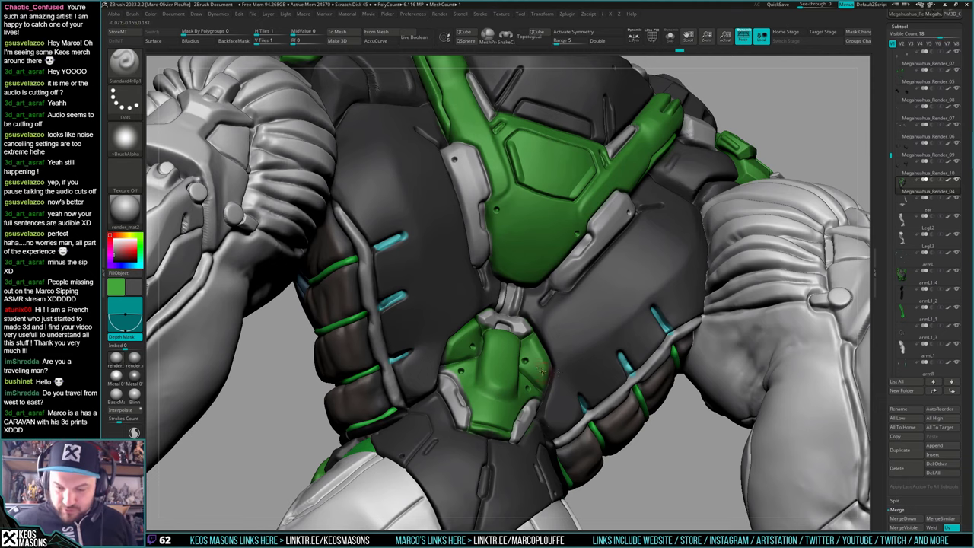
{"action": "right_click_drag", "start_coordinate": [536, 367], "coordinate": [539, 365]}
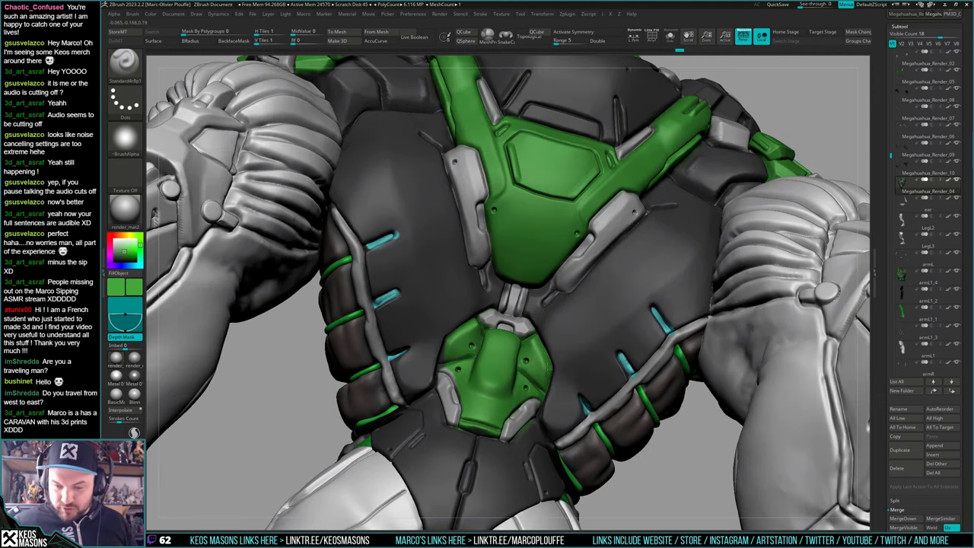
{"action": "key", "text": "c"}
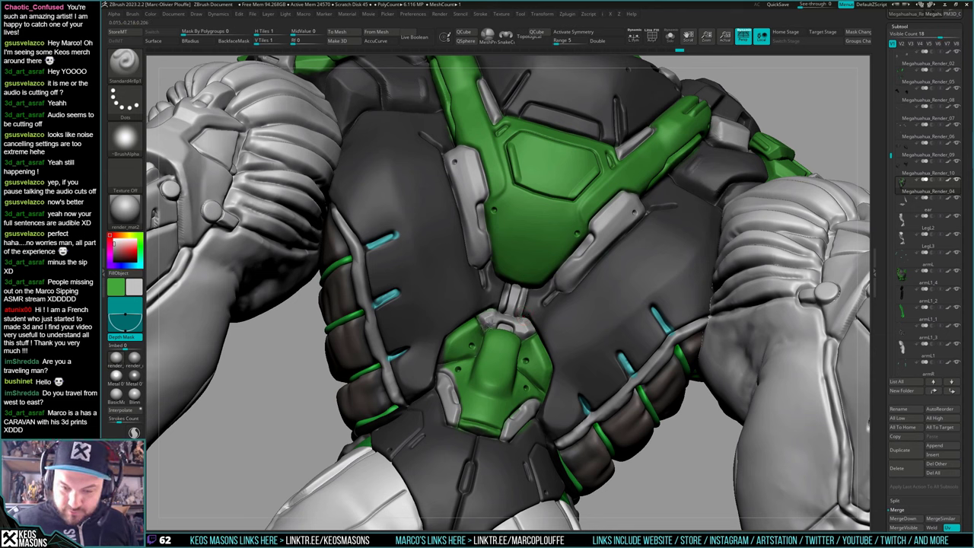
{"action": "key", "text": "c"}
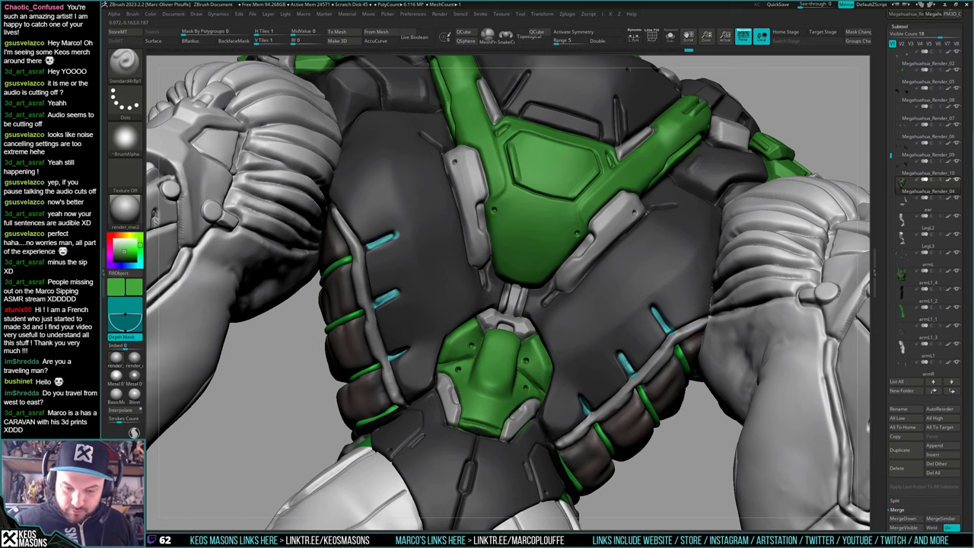
Sample the dark grey and paint over the green overspill beside the waist plate's lower grey piece
{"action": "right_click_drag", "start_coordinate": [521, 407], "coordinate": [567, 388]}
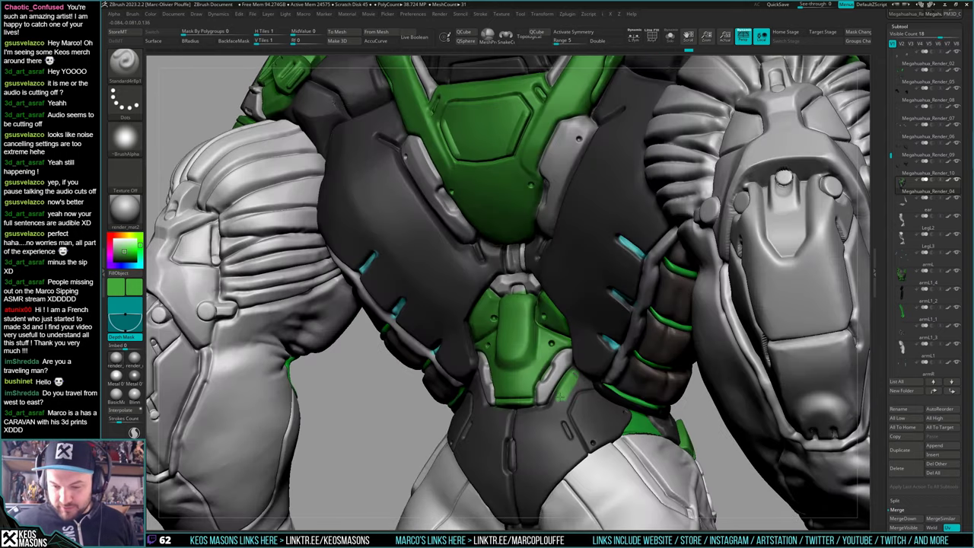
{"action": "key", "text": "c"}
{"action": "left_click_drag", "start_coordinate": [575, 373], "coordinate": [559, 390]}
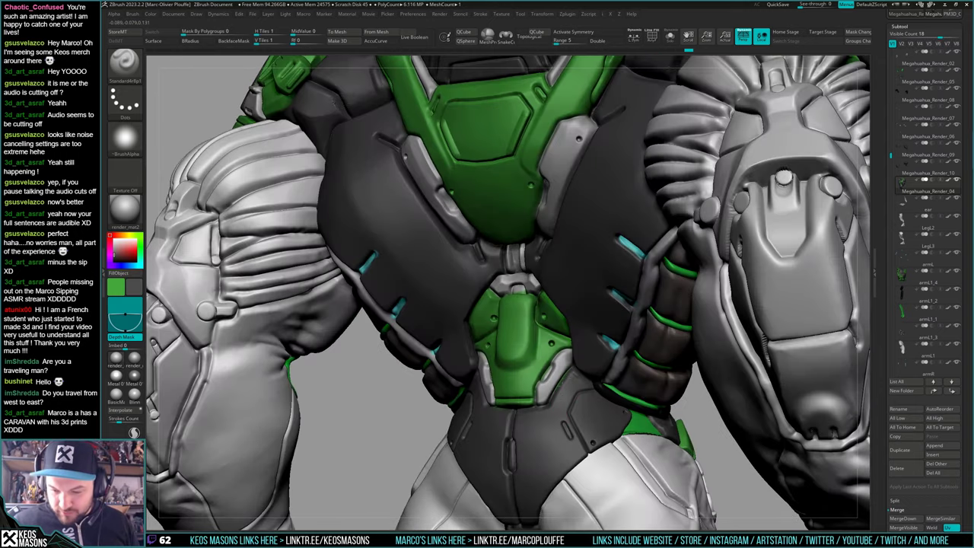
Touch up the light grey and dark grey borders around the waist plate's lower side piece and top bracket with sampled colors
{"action": "right_click_drag", "start_coordinate": [563, 400], "coordinate": [548, 383]}
{"action": "key", "text": "c"}
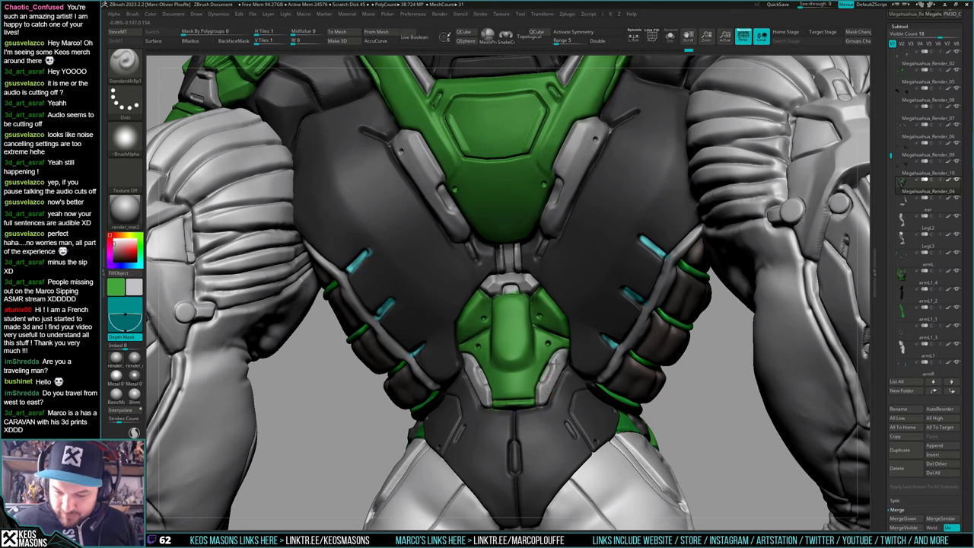
{"action": "left_click", "coordinate": [554, 368], "text": "alt"}
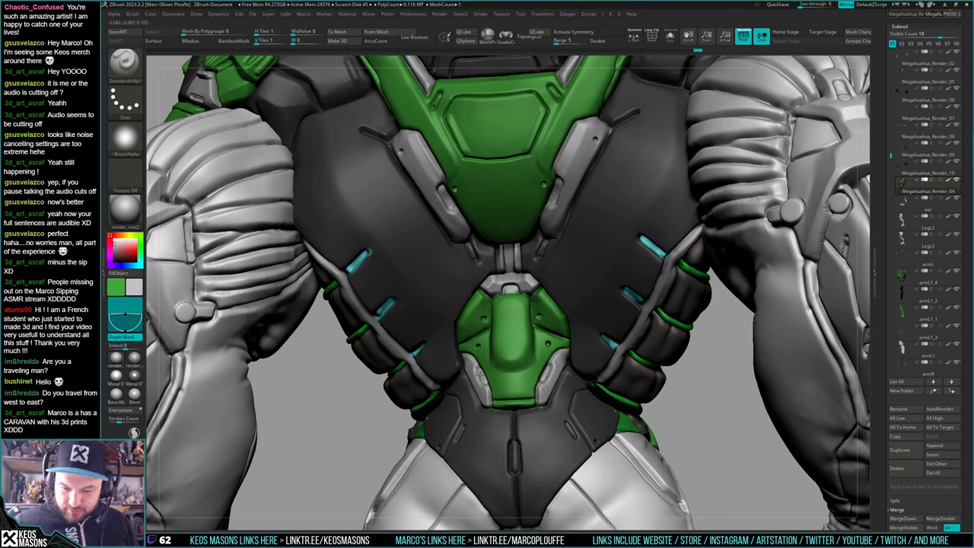
{"action": "key", "text": "c"}
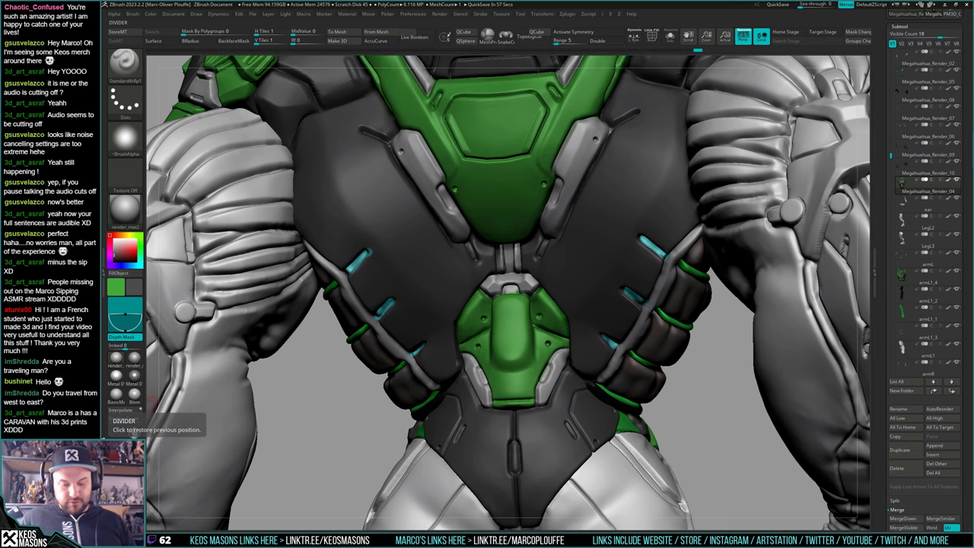
{"action": "right_click_drag", "start_coordinate": [572, 337], "coordinate": [525, 323]}
{"action": "left_click_drag", "start_coordinate": [503, 286], "coordinate": [510, 290]}
{"action": "key", "text": "ctrl+z"}
{"action": "key", "text": "c"}
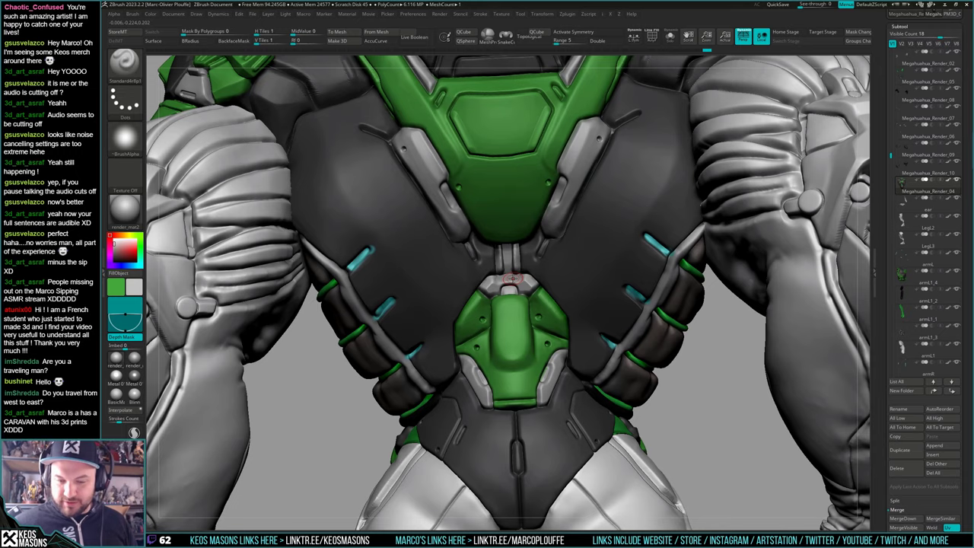
Clean up the green waist plate's lower edge and its adjoining light grey side pieces with colors sampled from the model
{"action": "right_click_drag", "start_coordinate": [555, 368], "coordinate": [510, 370]}
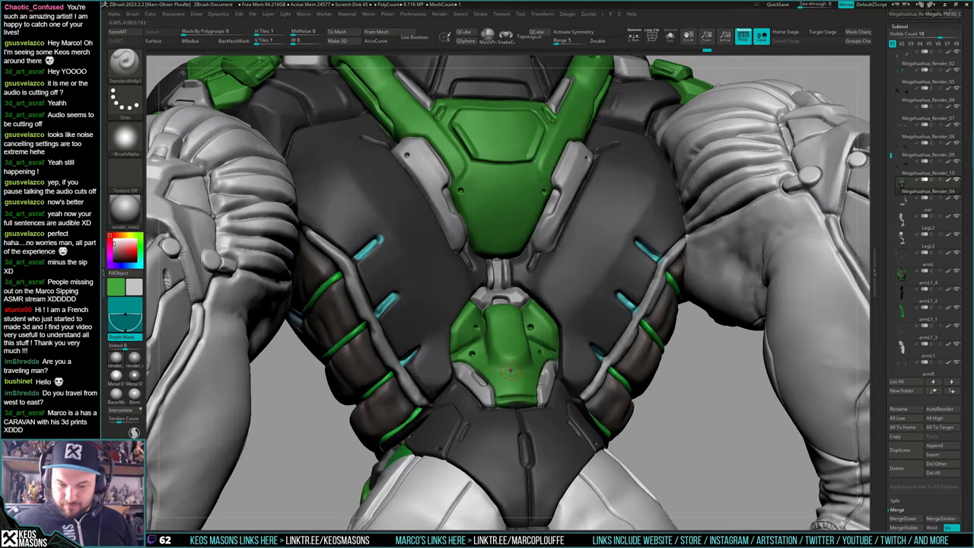
{"action": "key", "text": "c"}
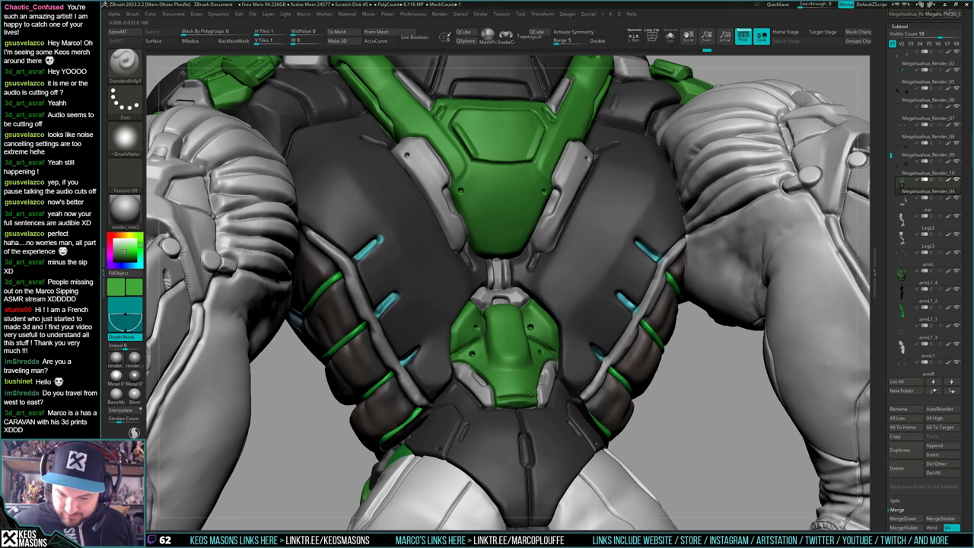
{"action": "mouse_move", "coordinate": [525, 380]}
{"action": "right_mouse_down"}
{"action": "mouse_move", "coordinate": [504, 413]}
{"action": "mouse_move", "coordinate": [577, 394]}
{"action": "mouse_move", "coordinate": [471, 368]}
{"action": "right_mouse_up"}
{"action": "key", "text": "c"}
{"action": "key", "text": "c"}
{"action": "mouse_move", "coordinate": [467, 358]}
{"action": "left_mouse_down"}
{"action": "mouse_move", "coordinate": [465, 350]}
{"action": "mouse_move", "coordinate": [480, 372]}
{"action": "left_mouse_up"}
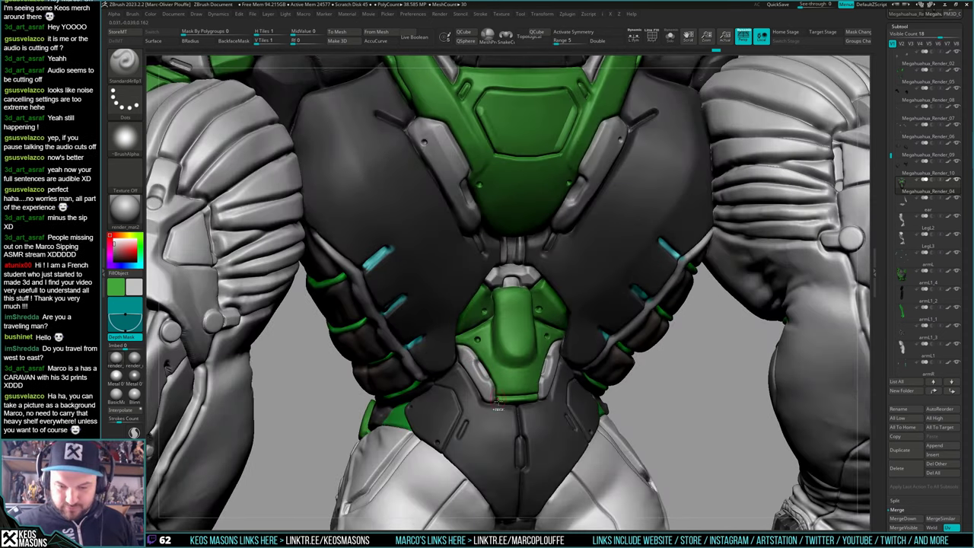
Touch up the upper chest's green V strap and the light grey inset strip along its inner edge with sampled colors
{"action": "right_click_drag", "start_coordinate": [593, 333], "coordinate": [597, 286], "text": "ctrl"}
{"action": "mouse_move", "coordinate": [576, 354]}
{"action": "right_mouse_down"}
{"action": "mouse_move", "coordinate": [614, 358]}
{"action": "mouse_move", "coordinate": [581, 358]}
{"action": "right_mouse_up"}
{"action": "right_click_drag", "start_coordinate": [563, 349], "coordinate": [567, 456], "text": "alt"}
{"action": "mouse_move", "coordinate": [564, 304]}
{"action": "right_mouse_down"}
{"action": "mouse_move", "coordinate": [556, 357]}
{"action": "mouse_move", "coordinate": [572, 318]}
{"action": "right_mouse_up"}
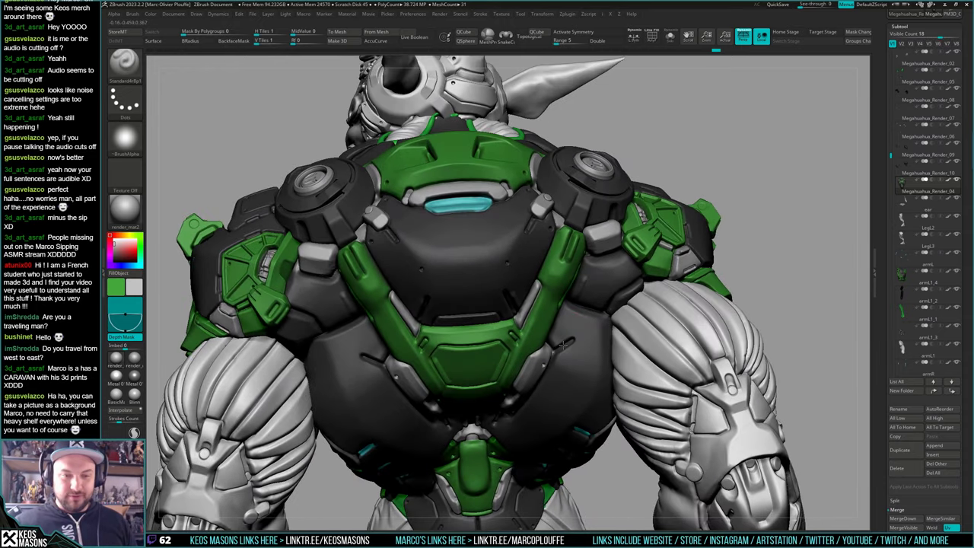
{"action": "right_click_drag", "start_coordinate": [401, 339], "coordinate": [417, 367], "text": "alt"}
{"action": "key", "text": "c"}
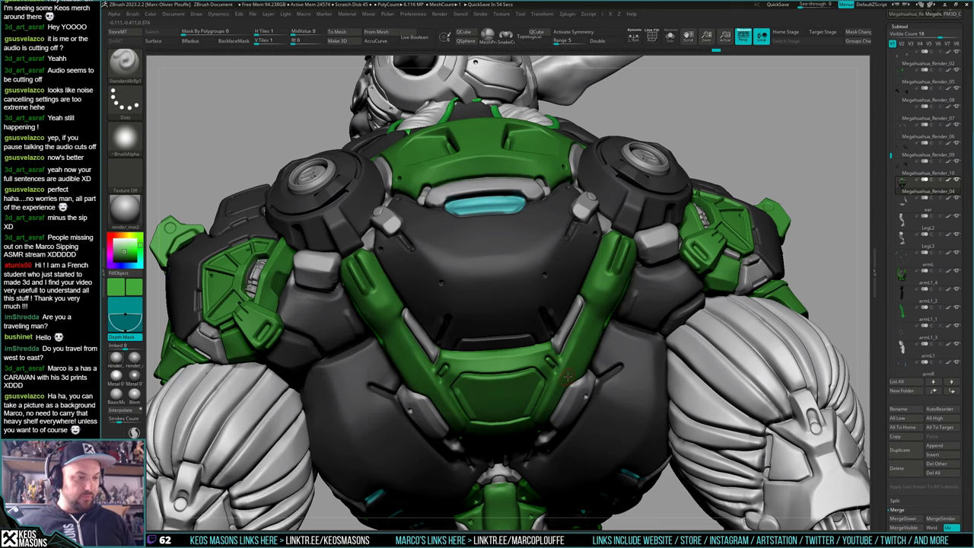
{"action": "right_click_drag", "start_coordinate": [567, 360], "coordinate": [578, 346]}
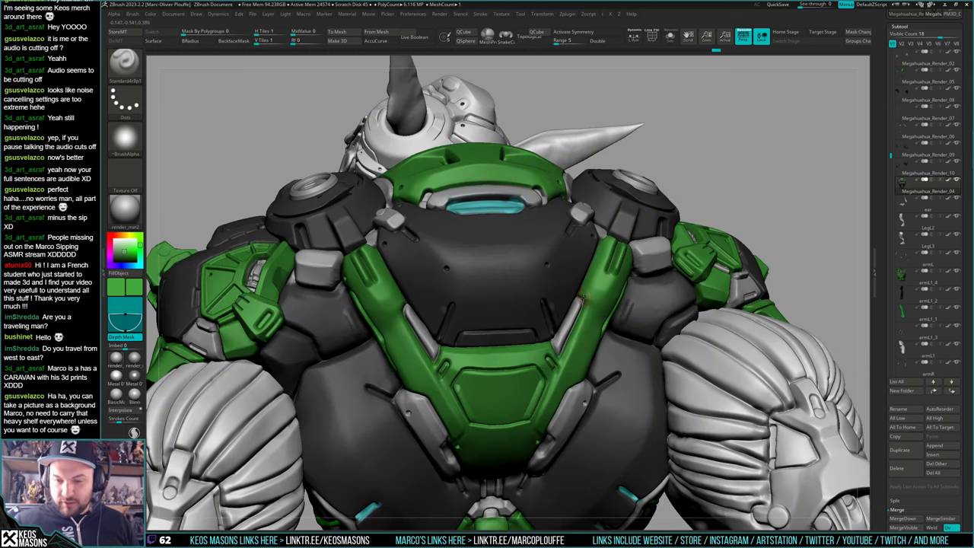
{"action": "key", "text": "c"}
{"action": "mouse_move", "coordinate": [576, 310]}
{"action": "left_mouse_down"}
{"action": "mouse_move", "coordinate": [577, 297]}
{"action": "mouse_move", "coordinate": [577, 306]}
{"action": "left_mouse_up"}
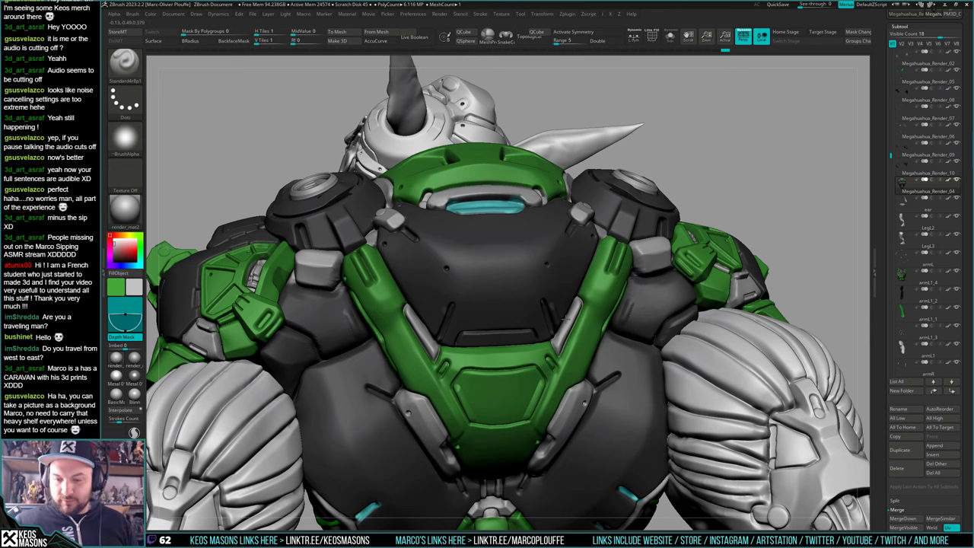
Refine the light grey inset on the opposite V strap and sample the dark grey for the neighboring chest surface
{"action": "right_click_drag", "start_coordinate": [569, 321], "coordinate": [560, 340]}
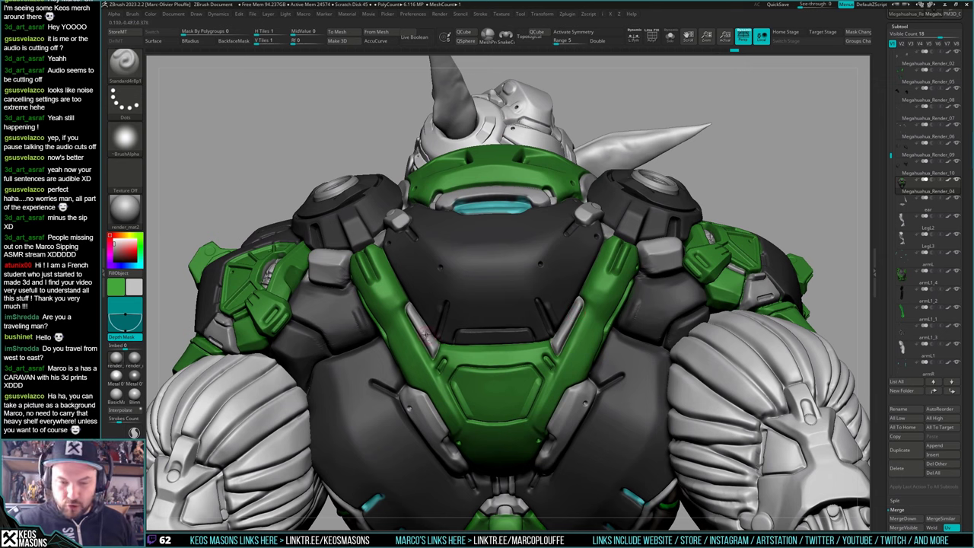
{"action": "right_click_drag", "start_coordinate": [442, 333], "coordinate": [501, 381]}
{"action": "key", "text": "c"}
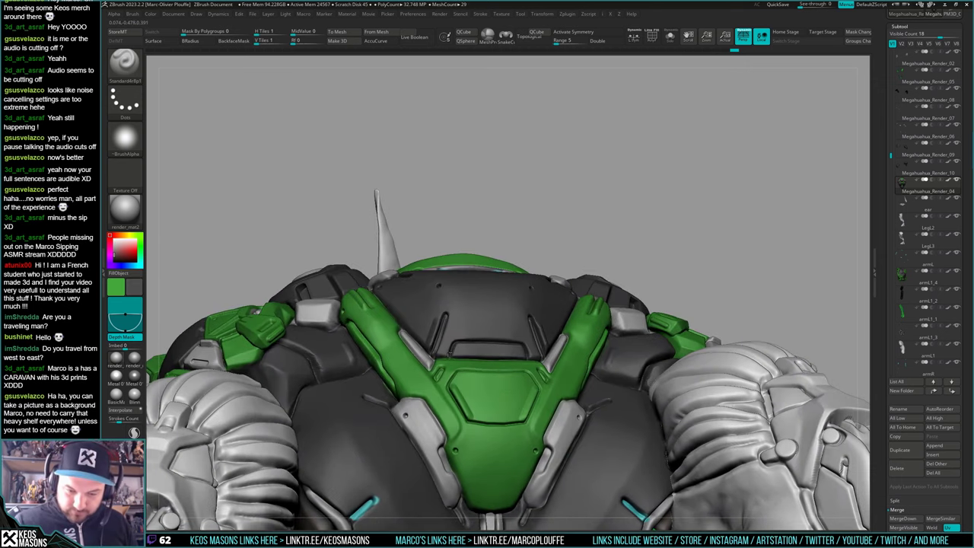
{"action": "right_click_drag", "start_coordinate": [539, 351], "coordinate": [531, 409]}
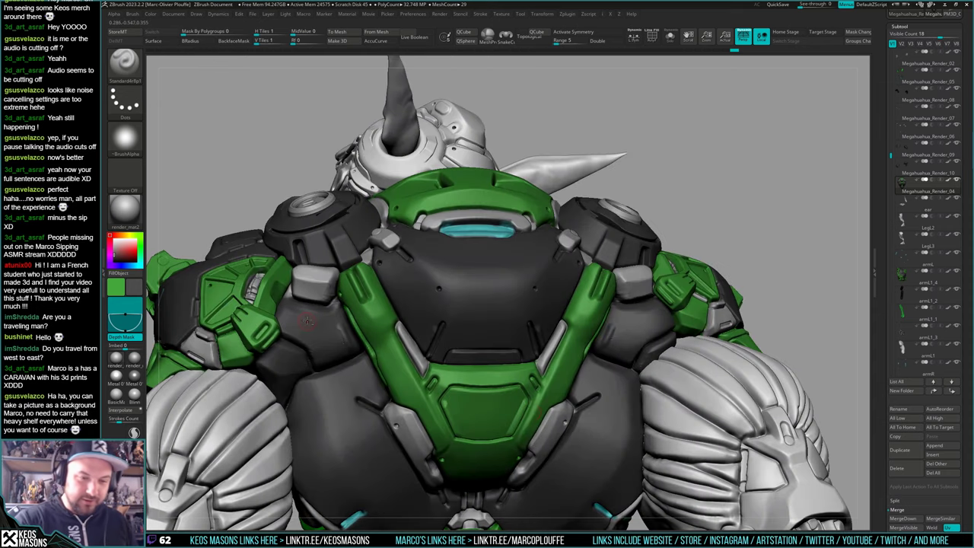
Clean up the light grey blocks beside the tops of the V straps and the dark grey around them, isolating the torso temporarily
{"action": "key", "text": "alt+s"}
{"action": "right_click_drag", "start_coordinate": [307, 321], "coordinate": [339, 333]}
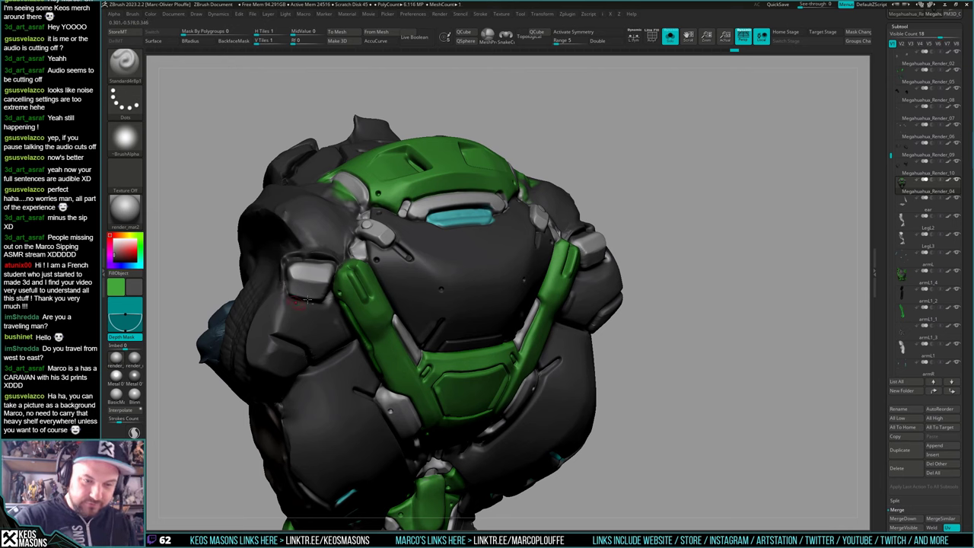
{"action": "key", "text": "ctrl+shift+s"}
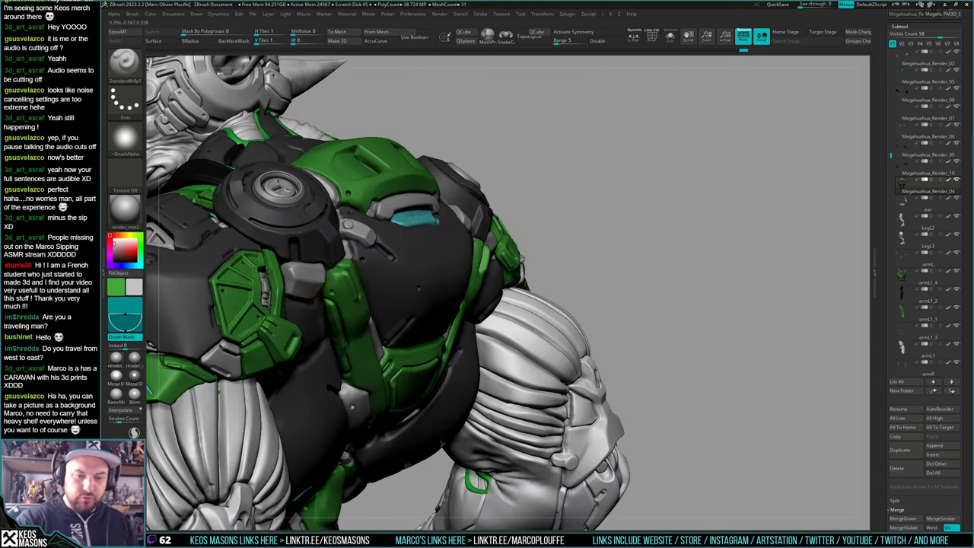
{"action": "right_click_drag", "start_coordinate": [314, 294], "coordinate": [294, 263]}
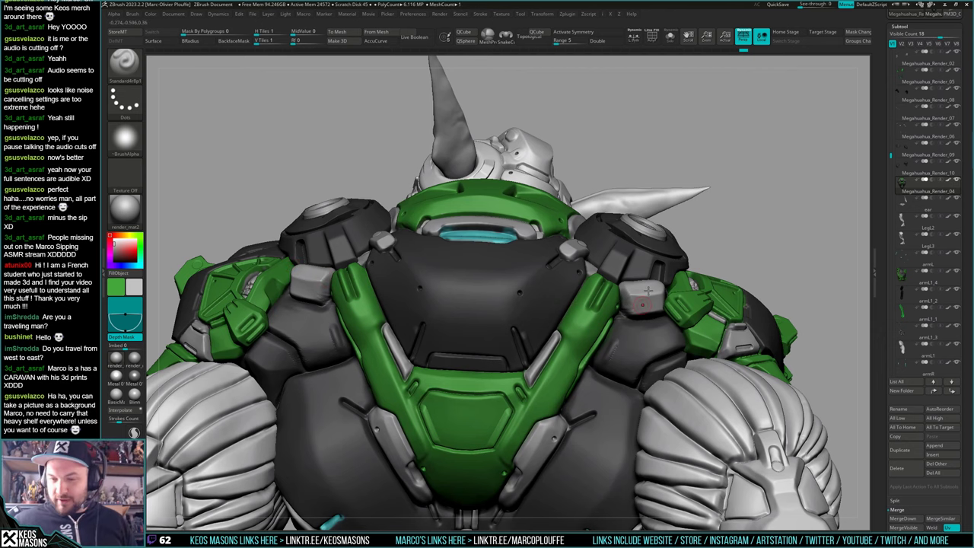
{"action": "right_click_drag", "start_coordinate": [648, 291], "coordinate": [665, 268]}
{"action": "right_click_drag", "start_coordinate": [643, 305], "coordinate": [633, 337]}
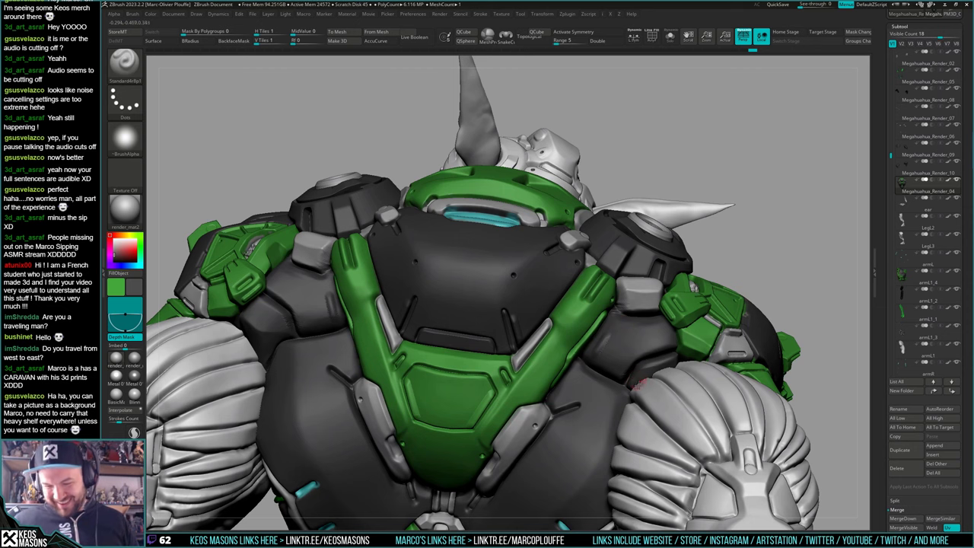
Paint over the cyan slots on the creature's left abdomen in dark grey with Depth Mask off
{"action": "mouse_move", "coordinate": [636, 381]}
{"action": "right_mouse_down", "text": "ctrl"}
{"action": "mouse_move", "coordinate": [623, 368]}
{"action": "mouse_move", "coordinate": [635, 391]}
{"action": "mouse_move", "coordinate": [627, 319]}
{"action": "mouse_move", "coordinate": [613, 295]}
{"action": "right_mouse_up", "text": "ctrl"}
{"action": "key", "text": "shift+f"}
{"action": "key", "text": "shift+f"}
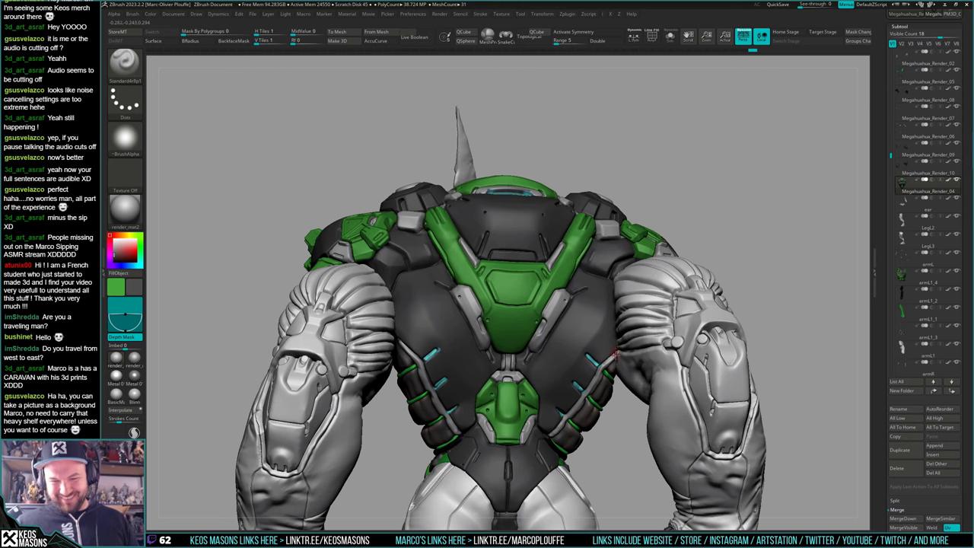
{"action": "right_click_drag", "start_coordinate": [608, 370], "coordinate": [599, 316]}
{"action": "right_click", "coordinate": [594, 294]}
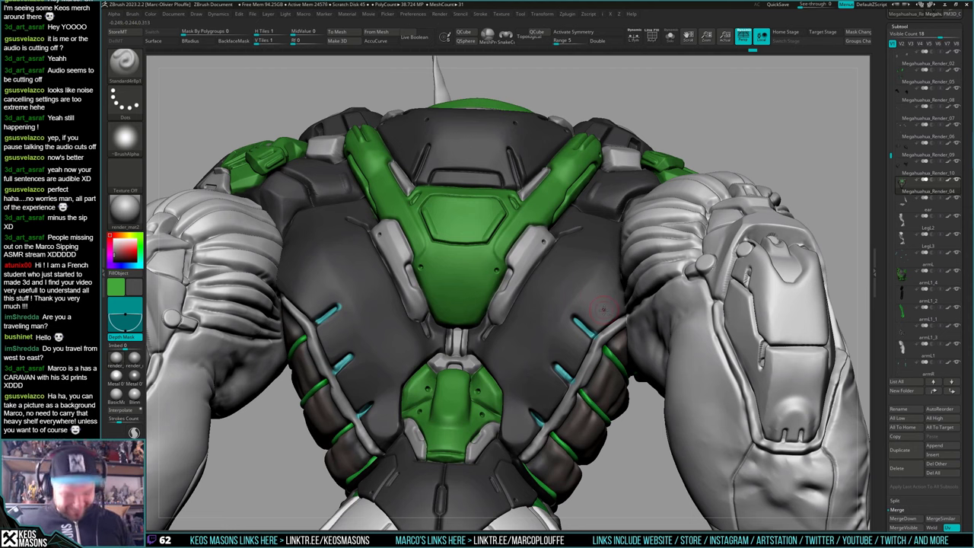
{"action": "left_click_drag", "start_coordinate": [575, 318], "coordinate": [587, 330], "text": "alt"}
{"action": "left_click_drag", "start_coordinate": [556, 366], "coordinate": [561, 372], "text": "alt"}
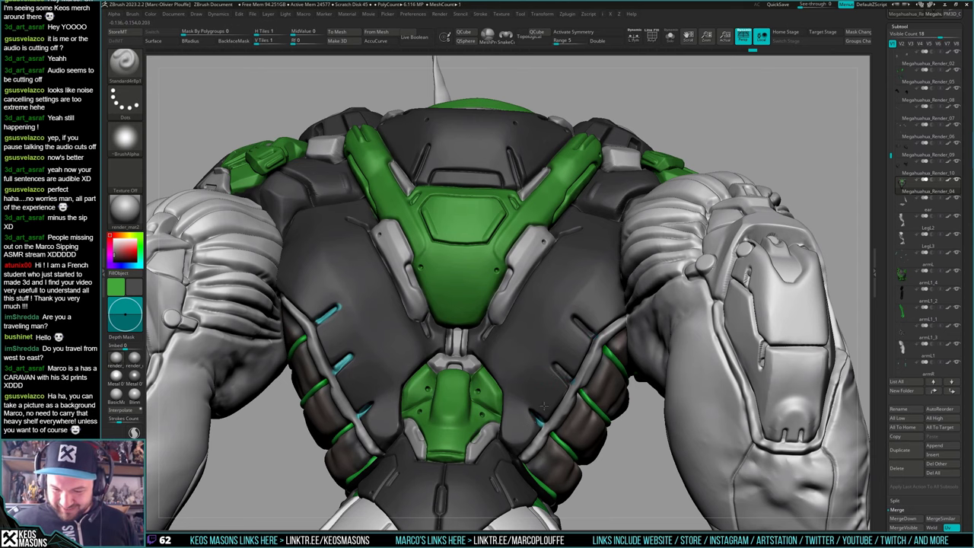
Cover the three cyan slots on the creature's right abdomen with dark grey
{"action": "right_click_drag", "start_coordinate": [571, 372], "coordinate": [332, 295]}
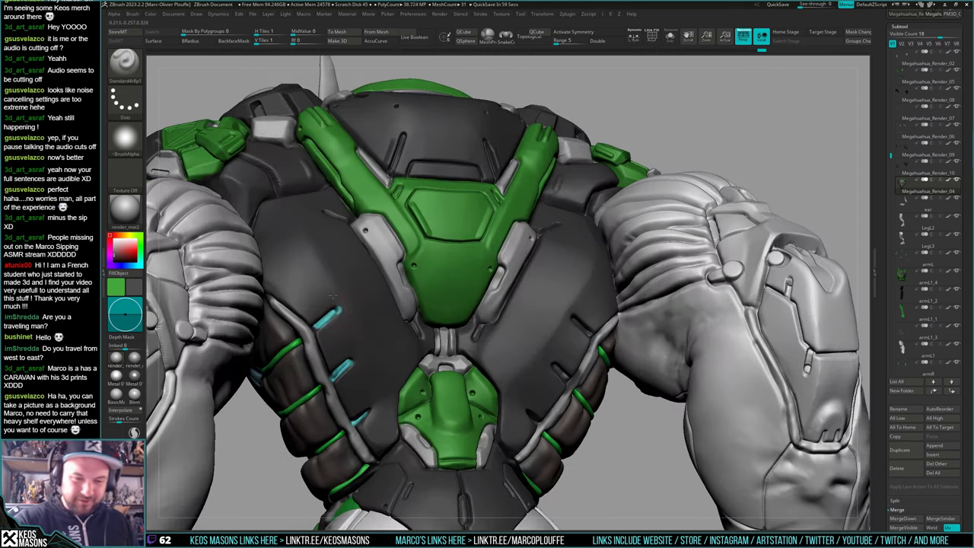
{"action": "mouse_move", "coordinate": [337, 307]}
{"action": "left_mouse_down", "text": "alt"}
{"action": "mouse_move", "coordinate": [320, 324]}
{"action": "mouse_move", "coordinate": [317, 316]}
{"action": "left_mouse_up", "text": "alt"}
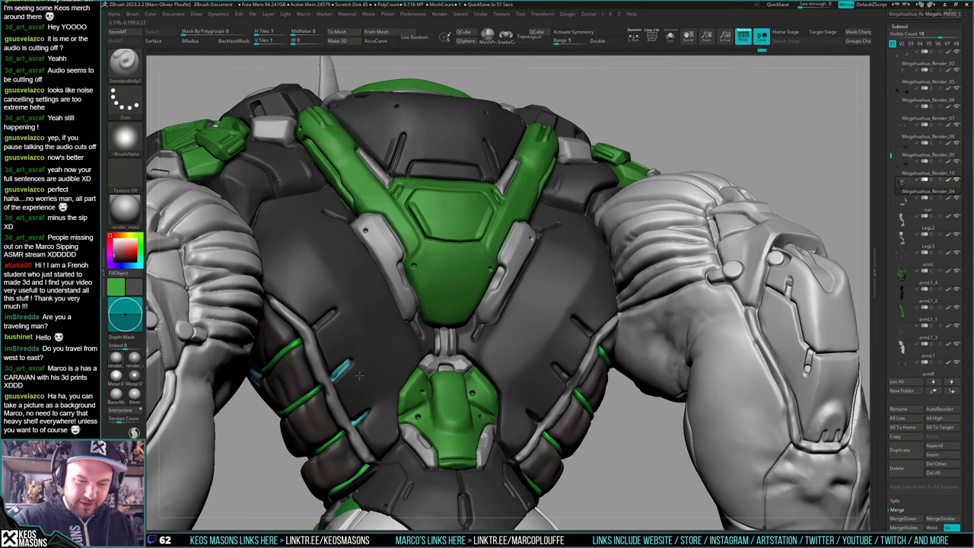
{"action": "left_click_drag", "start_coordinate": [348, 364], "coordinate": [331, 380]}
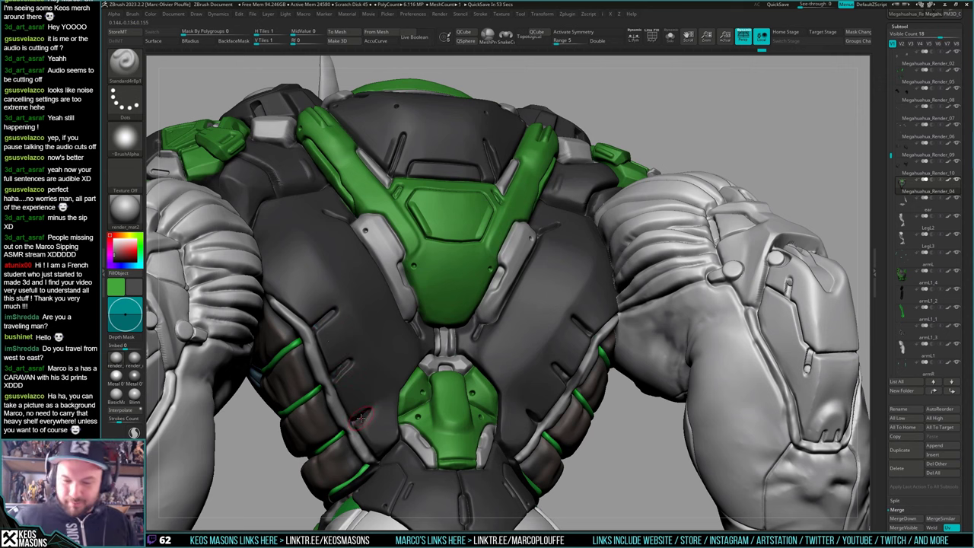
{"action": "mouse_move", "coordinate": [563, 405]}
{"action": "right_mouse_down"}
{"action": "mouse_move", "coordinate": [556, 373]}
{"action": "mouse_move", "coordinate": [558, 406]}
{"action": "right_mouse_up"}
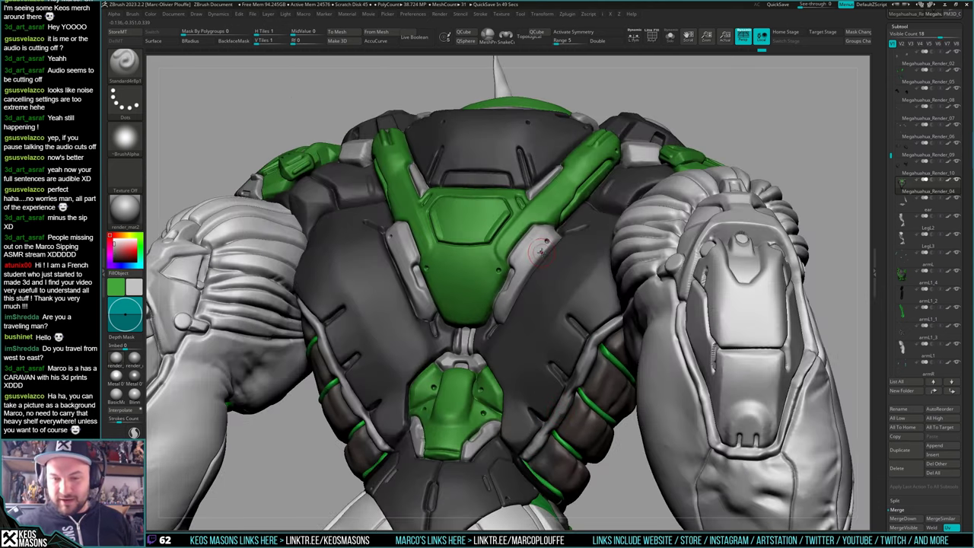
Isolate the torso and repaint the raised trim beside the creature's left rib segments light grey with Depth Mask on
{"action": "key", "text": "space"}
{"action": "key", "text": "d"}
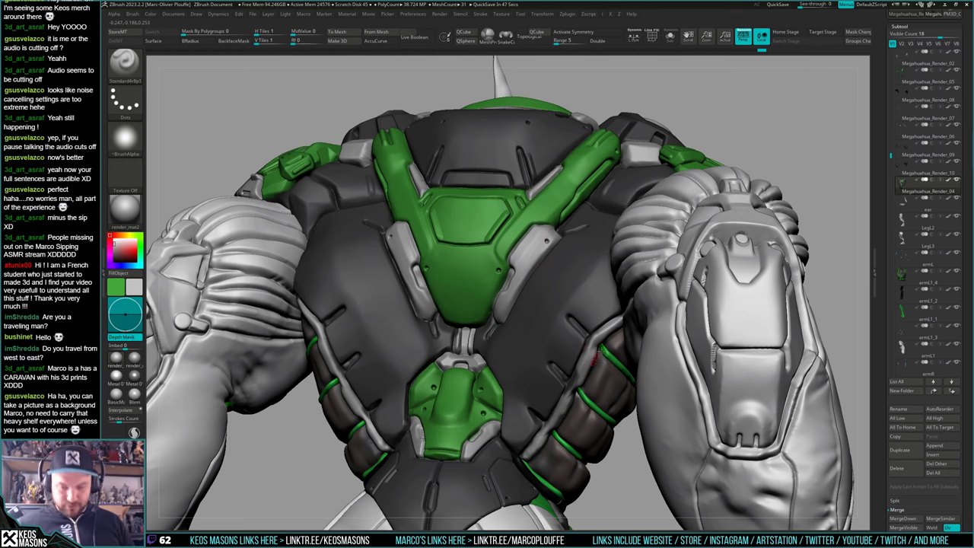
{"action": "right_click_drag", "start_coordinate": [597, 347], "coordinate": [589, 343]}
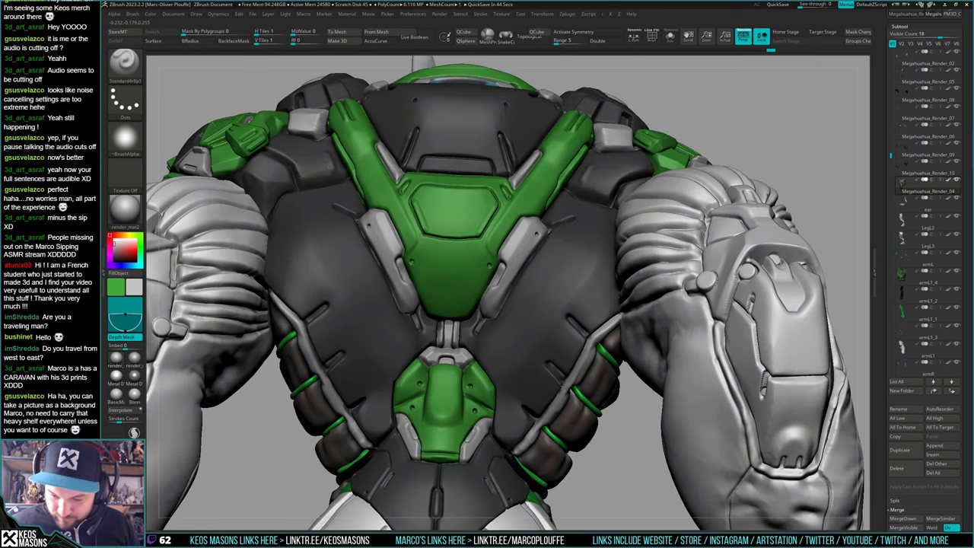
{"action": "right_click_drag", "start_coordinate": [568, 385], "coordinate": [584, 327]}
{"action": "key", "text": "alt+s"}
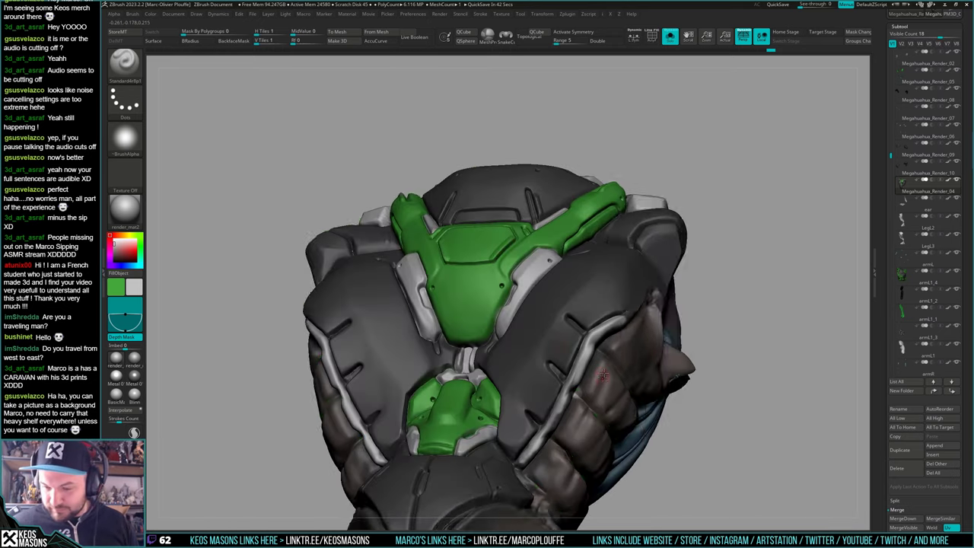
{"action": "right_click_drag", "start_coordinate": [598, 403], "coordinate": [601, 355]}
{"action": "right_click", "coordinate": [610, 356]}
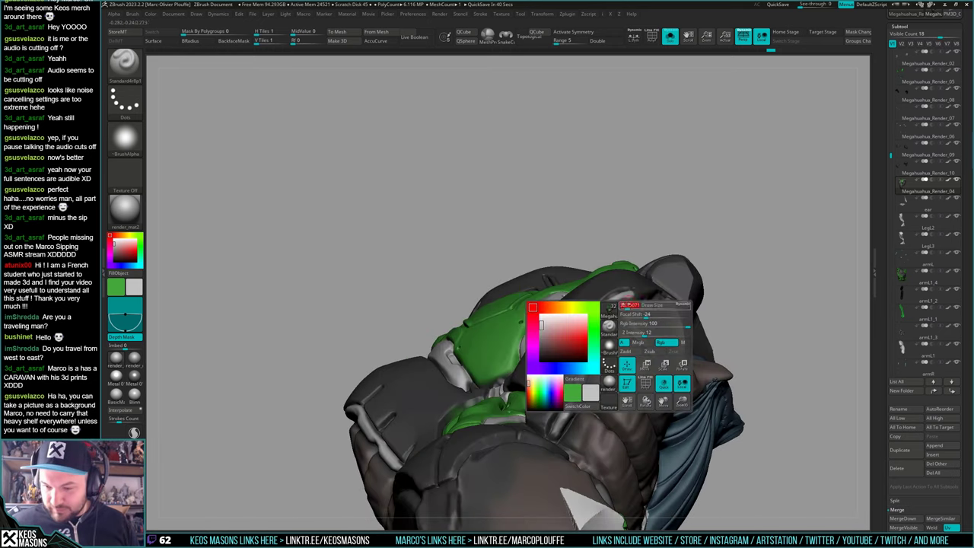
{"action": "right_click_drag", "start_coordinate": [639, 297], "coordinate": [604, 323]}
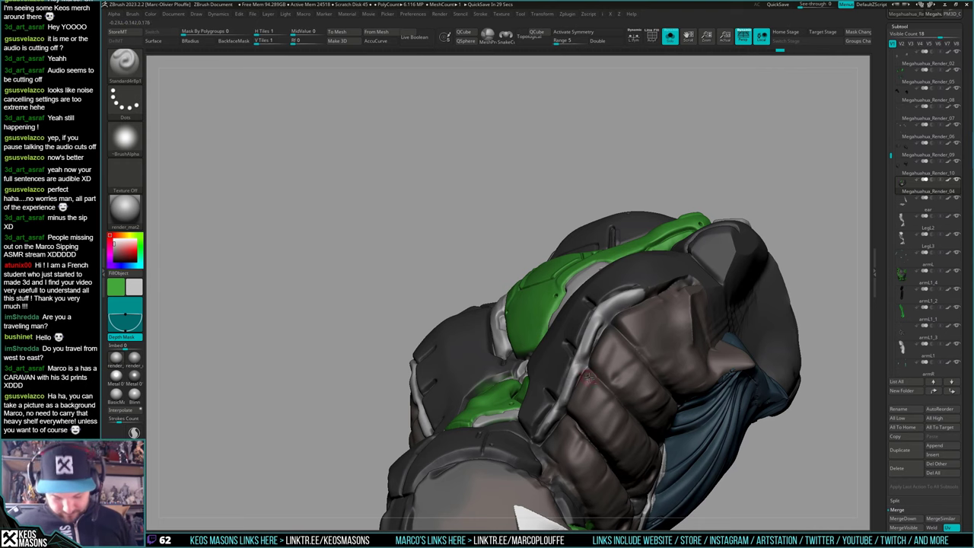
Turn Depth Mask off and finish the raised trim along both sides of the abdomen in light grey
{"action": "key", "text": "d"}
{"action": "right_click_drag", "start_coordinate": [589, 373], "coordinate": [561, 397]}
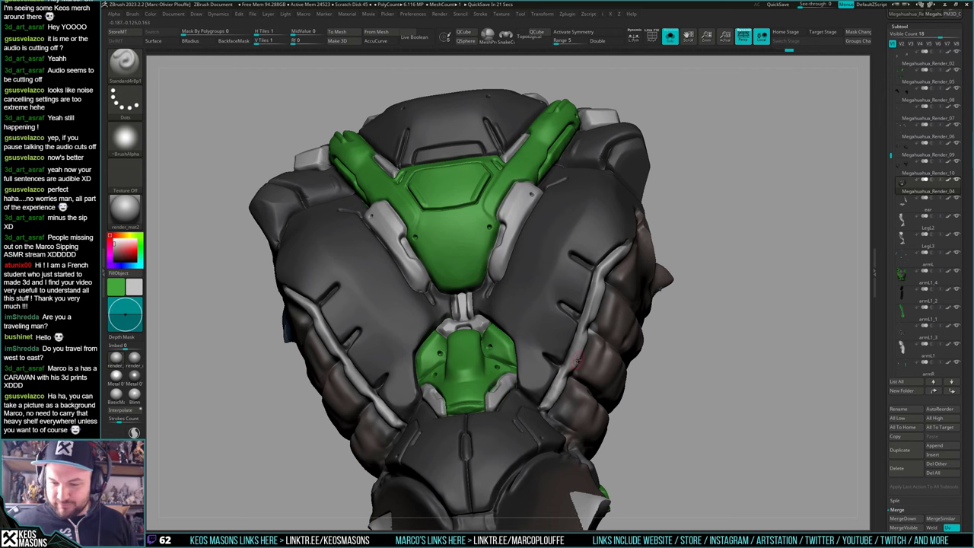
{"action": "right_click_drag", "start_coordinate": [585, 366], "coordinate": [597, 333]}
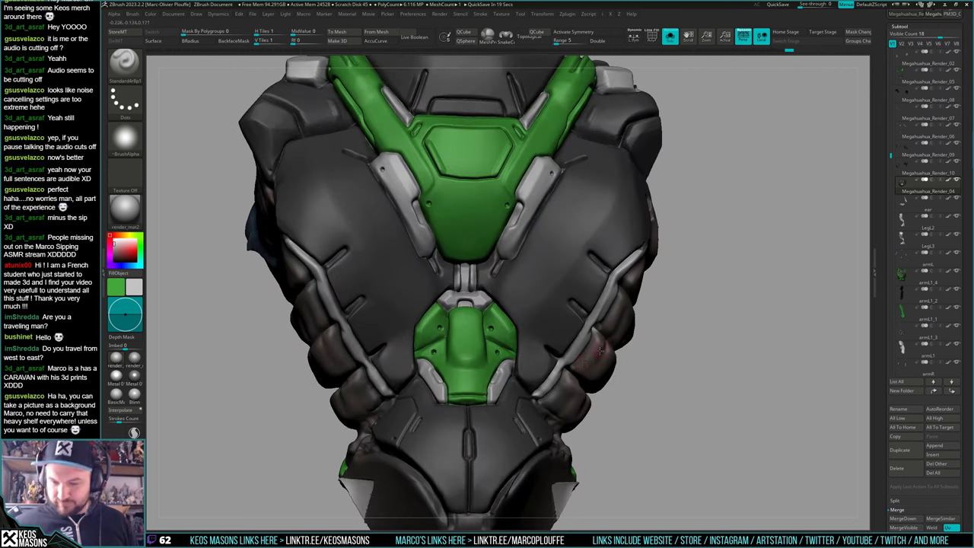
{"action": "right_click_drag", "start_coordinate": [346, 268], "coordinate": [379, 273]}
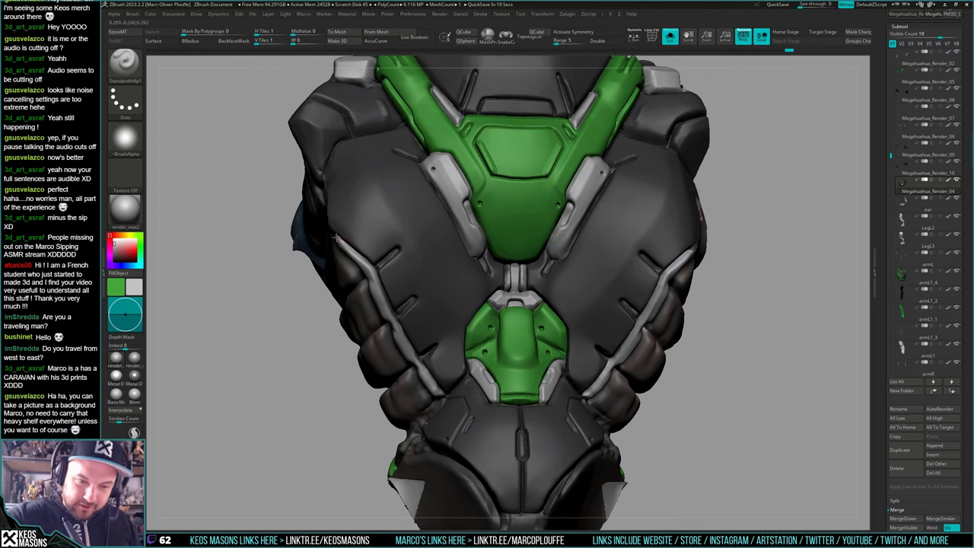
{"action": "right_click_drag", "start_coordinate": [339, 240], "coordinate": [373, 297]}
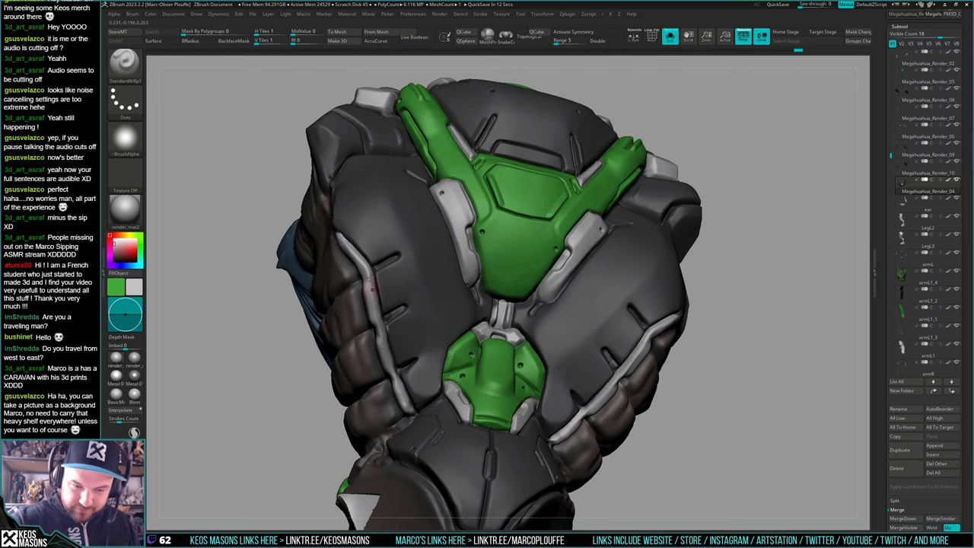
{"action": "right_click_drag", "start_coordinate": [398, 337], "coordinate": [401, 295]}
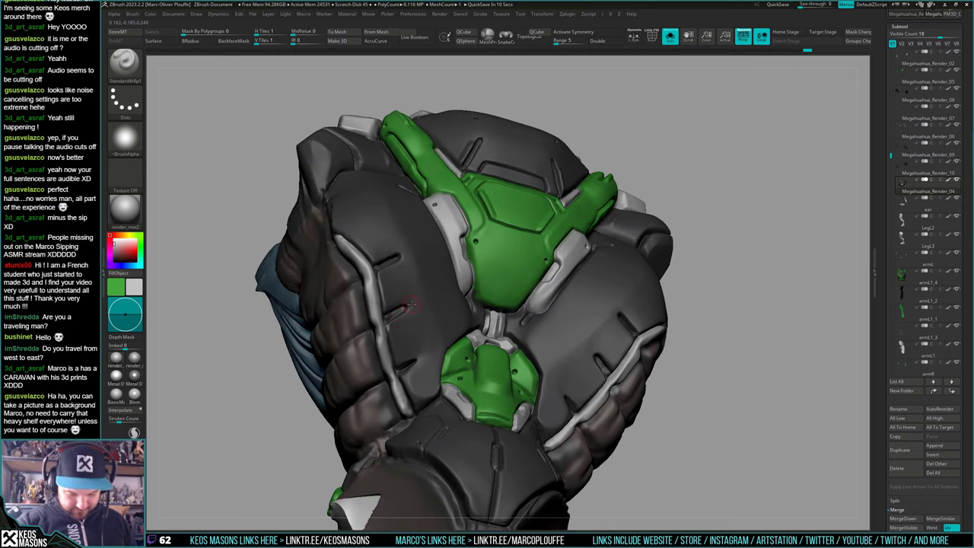
Touch up the dark grey around the trim and slots on the creature's right abdomen, leaving Depth Mask on
{"action": "key", "text": "c"}
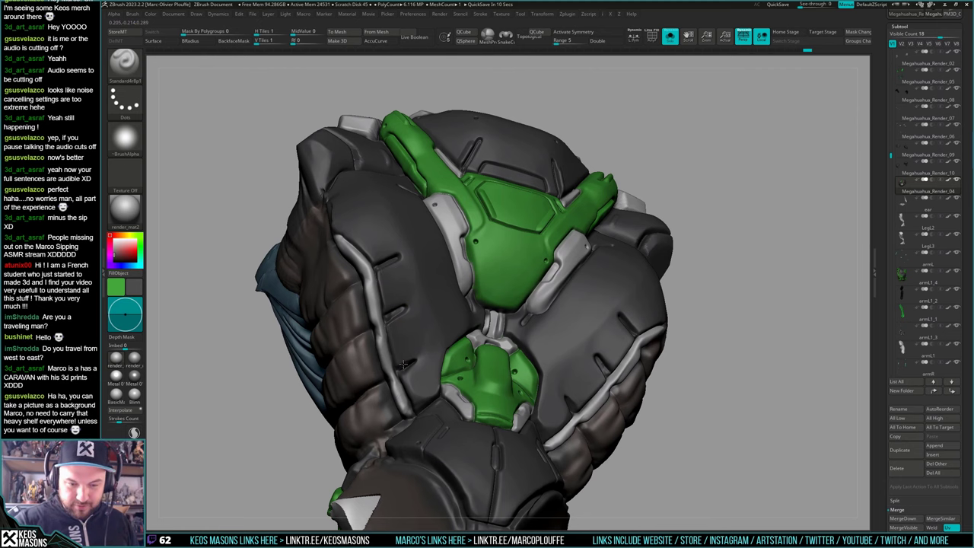
{"action": "mouse_move", "coordinate": [403, 364]}
{"action": "right_mouse_down"}
{"action": "mouse_move", "coordinate": [402, 426]}
{"action": "mouse_move", "coordinate": [392, 366]}
{"action": "right_mouse_up"}
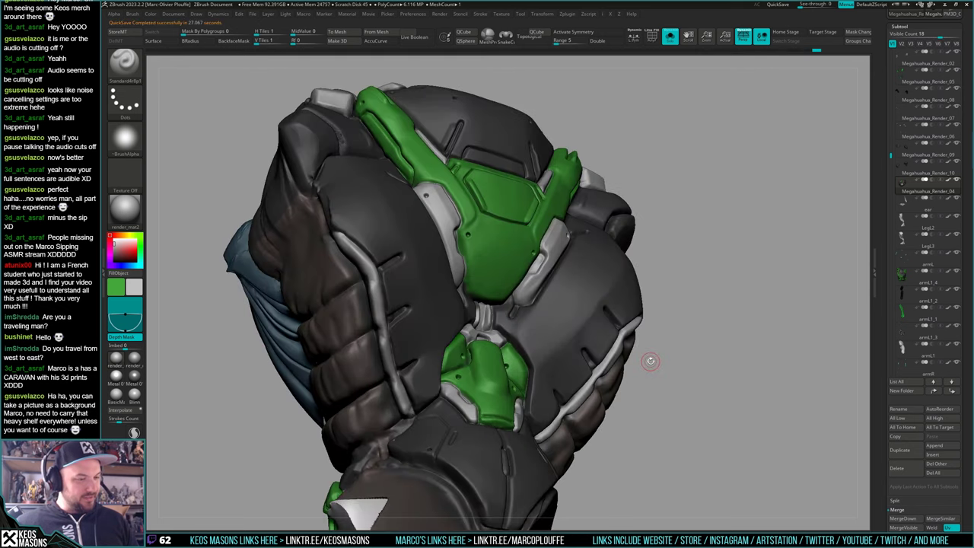
{"action": "mouse_move", "coordinate": [664, 348]}
{"action": "left_mouse_down"}
{"action": "mouse_move", "coordinate": [628, 368]}
{"action": "mouse_move", "coordinate": [651, 367]}
{"action": "mouse_move", "coordinate": [632, 387]}
{"action": "mouse_move", "coordinate": [574, 383]}
{"action": "mouse_move", "coordinate": [559, 357]}
{"action": "mouse_move", "coordinate": [560, 402]}
{"action": "mouse_move", "coordinate": [525, 376]}
{"action": "left_mouse_up"}
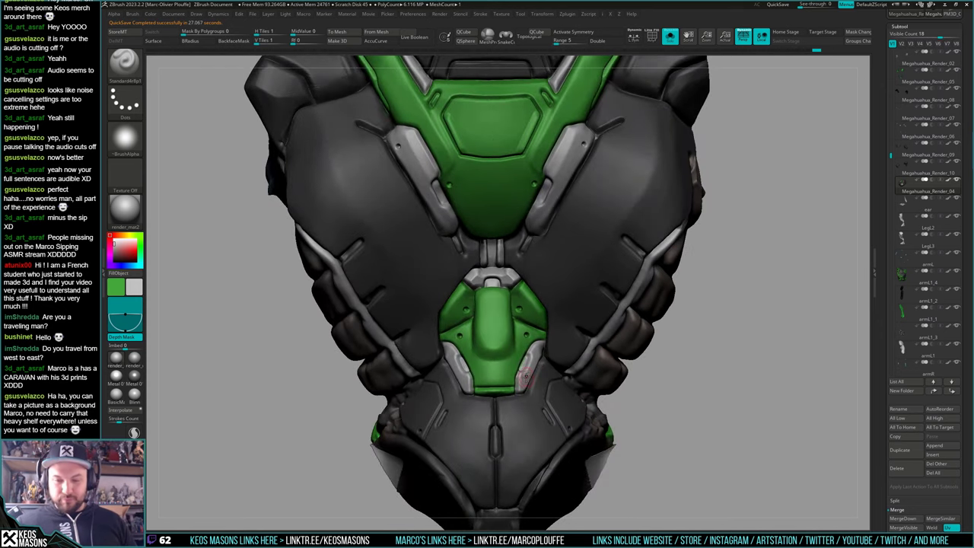
Refine the green abdominal plate's two light grey corner inserts and clean their borders with green
{"action": "right_click_drag", "start_coordinate": [525, 377], "coordinate": [511, 404], "text": "ctrl"}
{"action": "left_click_drag", "start_coordinate": [525, 353], "coordinate": [520, 363]}
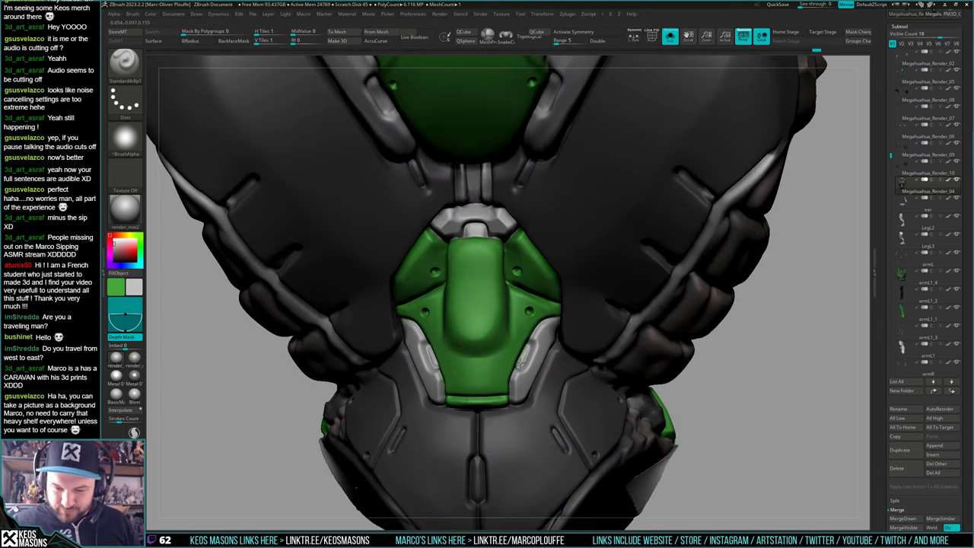
{"action": "right_click_drag", "start_coordinate": [424, 357], "coordinate": [465, 358]}
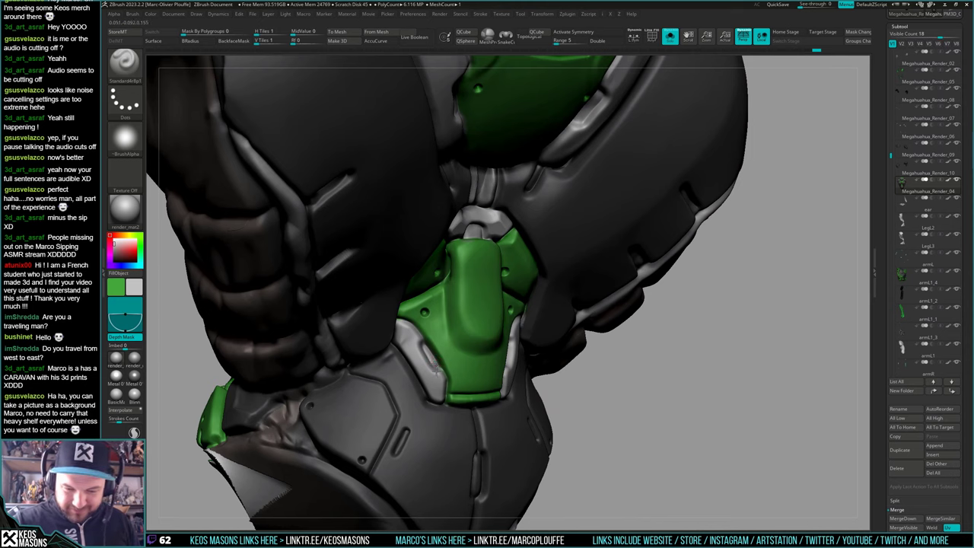
{"action": "left_click_drag", "start_coordinate": [436, 372], "coordinate": [429, 329]}
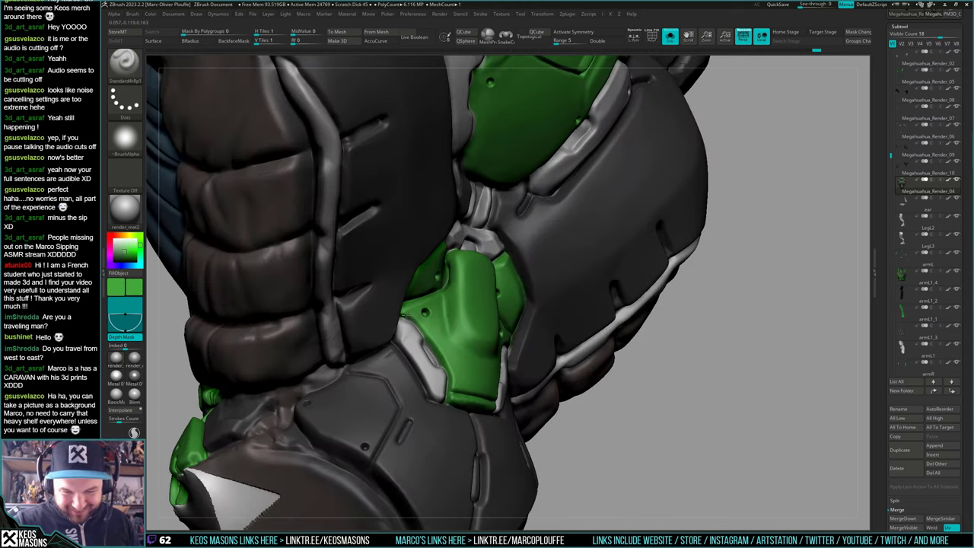
{"action": "right_click_drag", "start_coordinate": [451, 387], "coordinate": [373, 377]}
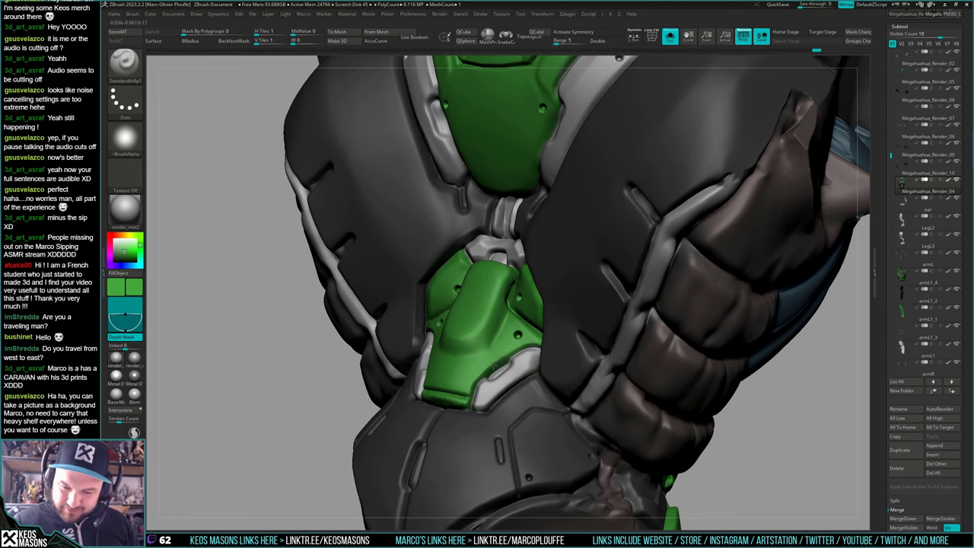
Touch up the dark grey armor bordering the green abdominal plate and its light grey corner inserts
{"action": "right_click_drag", "start_coordinate": [479, 348], "coordinate": [606, 365]}
{"action": "right_click_drag", "start_coordinate": [606, 366], "coordinate": [552, 370], "text": "ctrl"}
{"action": "key", "text": "c"}
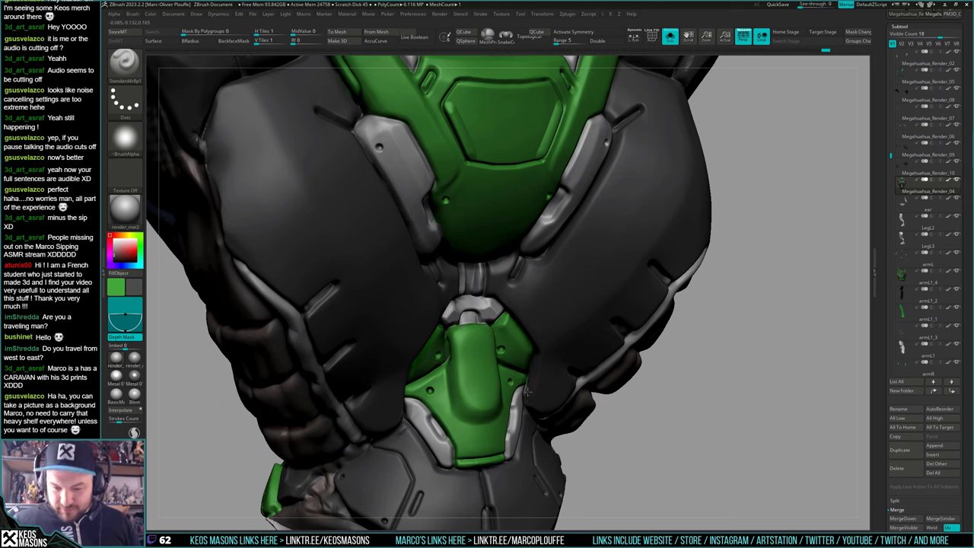
{"action": "left_click_drag", "start_coordinate": [525, 392], "coordinate": [627, 354]}
{"action": "right_click_drag", "start_coordinate": [627, 354], "coordinate": [592, 375]}
Paint the brown rib segments cleanly up to the light grey trim on the creature's left side
{"action": "key", "text": "c"}
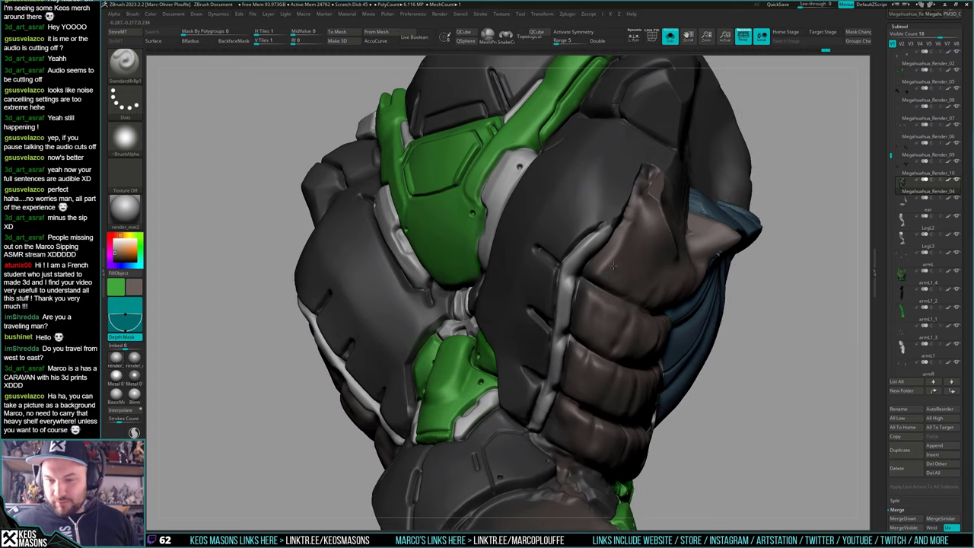
{"action": "right_click_drag", "start_coordinate": [652, 417], "coordinate": [593, 276]}
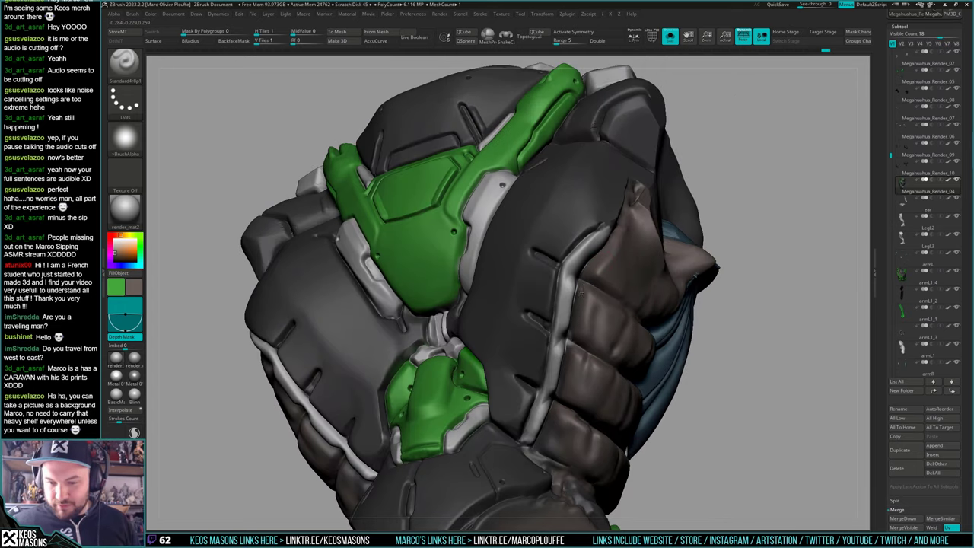
{"action": "left_click_drag", "start_coordinate": [607, 259], "coordinate": [566, 368]}
{"action": "right_click_drag", "start_coordinate": [566, 369], "coordinate": [569, 384]}
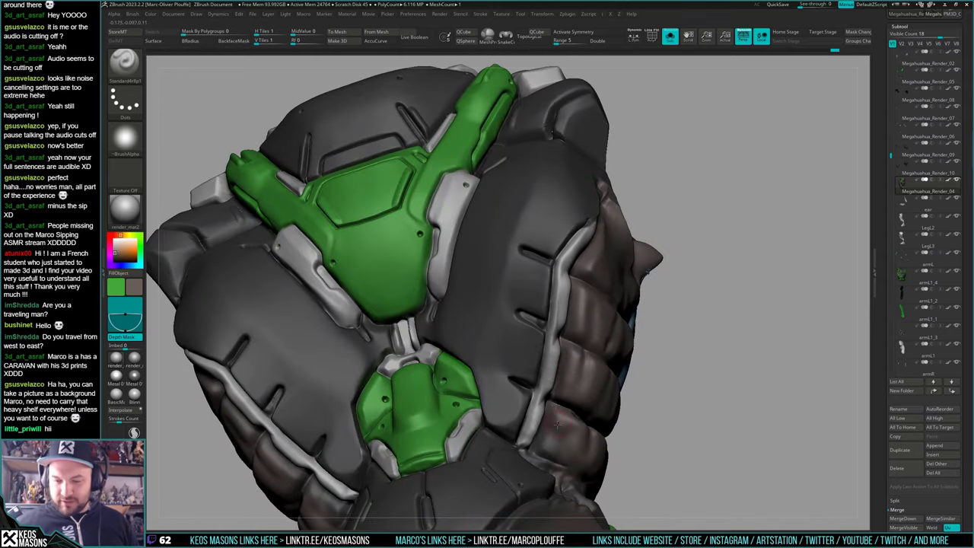
{"action": "left_click_drag", "start_coordinate": [561, 375], "coordinate": [554, 391]}
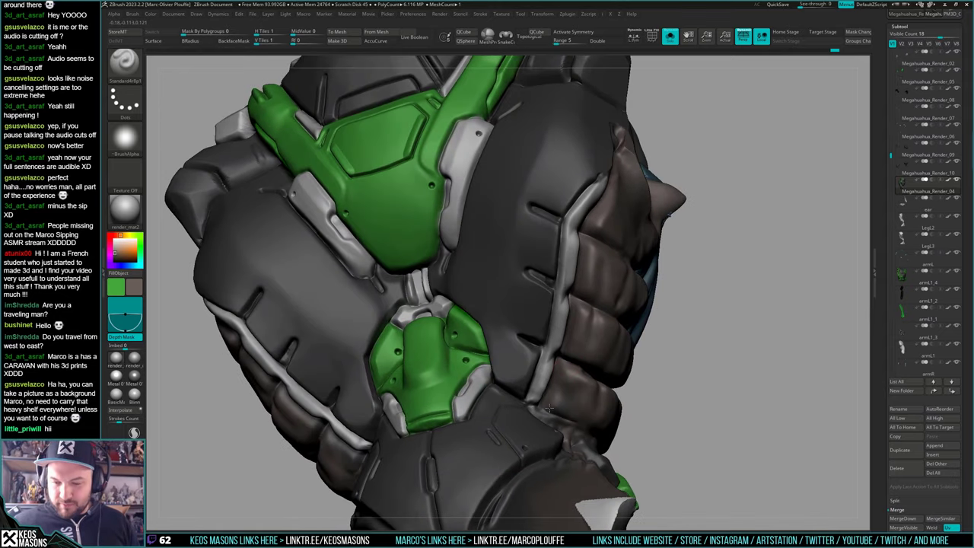
Clean the brown rib segment edges along the raised trim on the creature's right side
{"action": "right_click_drag", "start_coordinate": [604, 386], "coordinate": [687, 314]}
{"action": "key", "text": "alt+s"}
{"action": "right_click_drag", "start_coordinate": [542, 356], "coordinate": [636, 368]}
{"action": "key", "text": "alt+s"}
{"action": "right_click_drag", "start_coordinate": [468, 385], "coordinate": [557, 352]}
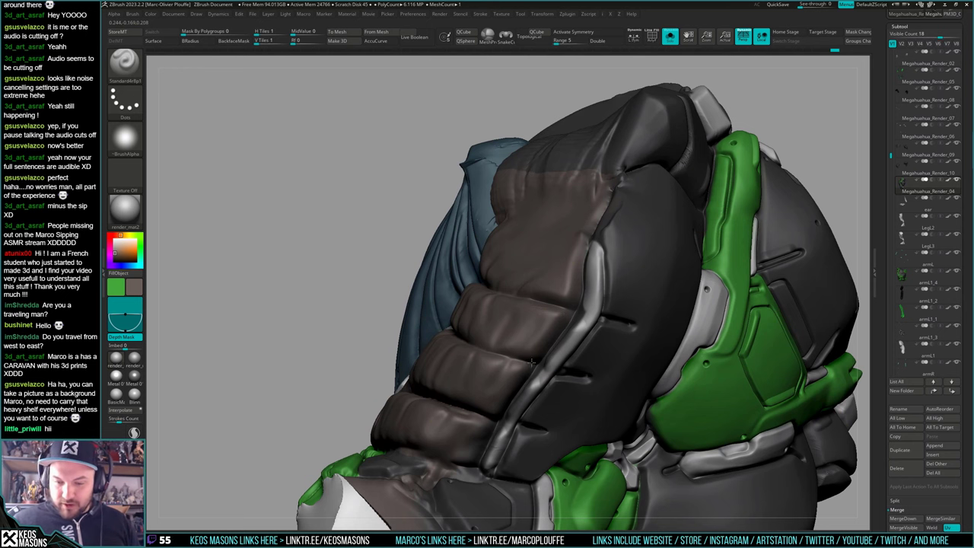
{"action": "right_click_drag", "start_coordinate": [512, 385], "coordinate": [492, 401]}
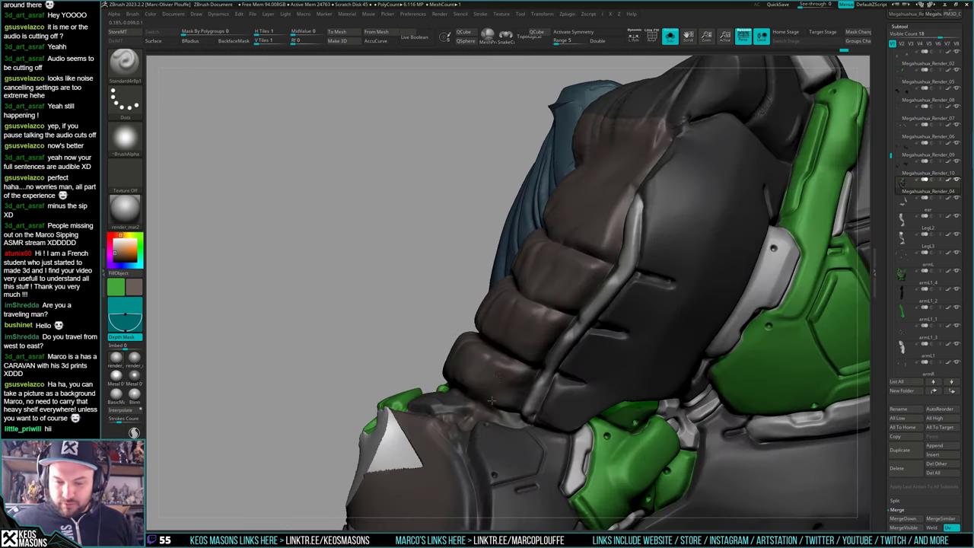
{"action": "right_click_drag", "start_coordinate": [552, 327], "coordinate": [608, 333]}
{"action": "key", "text": "alt+s"}
{"action": "key", "text": "alt+s"}
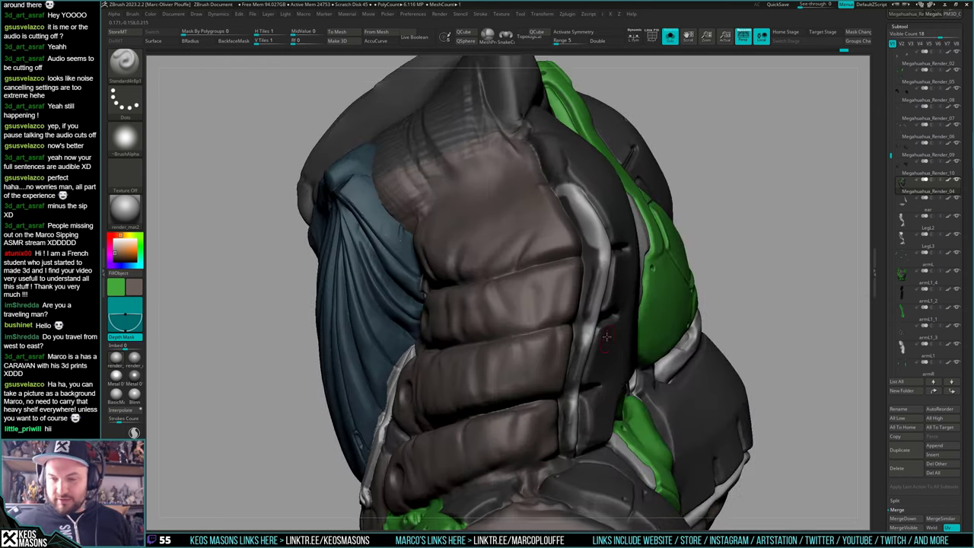
Repaint the full length of the raised trim beside the creature's right rib segments light grey
{"action": "key", "text": "c"}
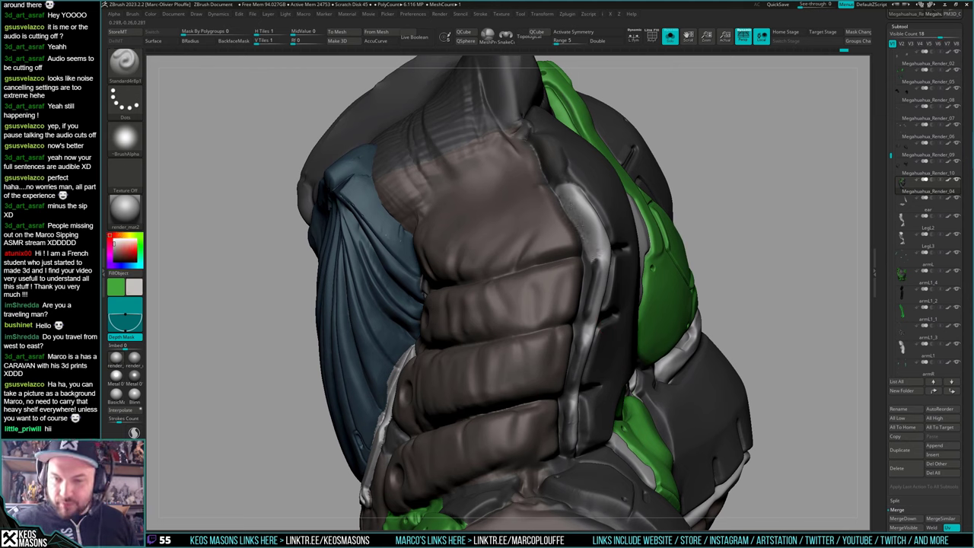
{"action": "mouse_move", "coordinate": [585, 313]}
{"action": "left_mouse_down"}
{"action": "mouse_move", "coordinate": [584, 290]}
{"action": "mouse_move", "coordinate": [564, 450]}
{"action": "left_mouse_up"}
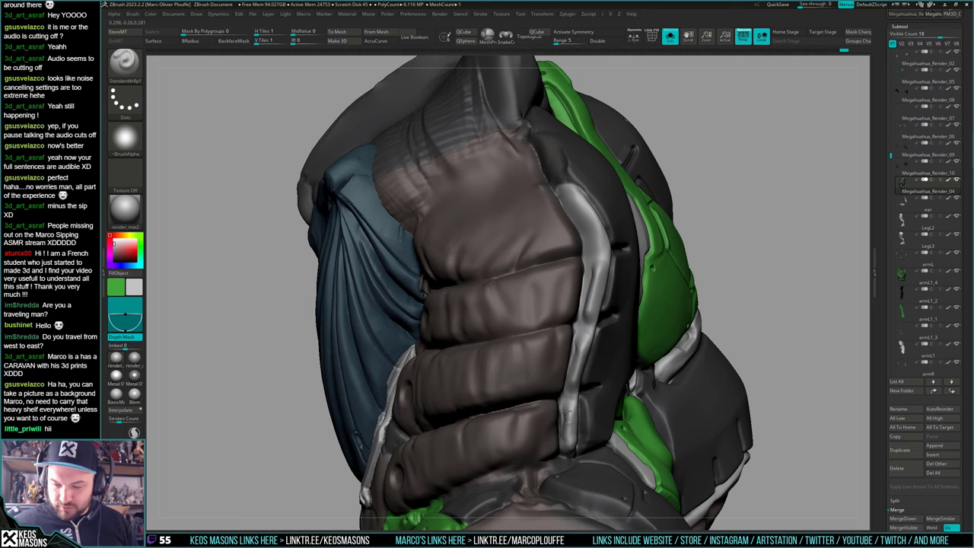
{"action": "right_click_drag", "start_coordinate": [568, 444], "coordinate": [532, 445]}
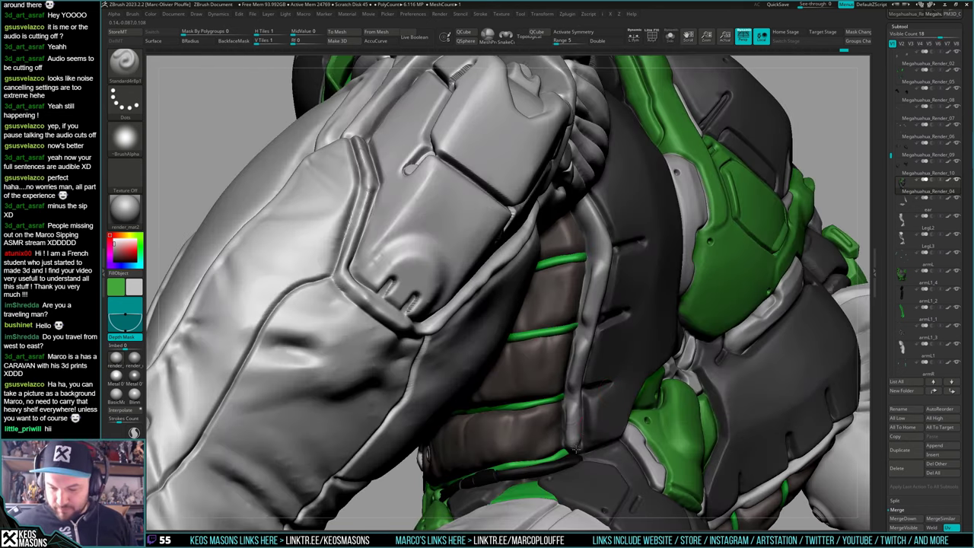
{"action": "mouse_move", "coordinate": [593, 408]}
{"action": "right_mouse_down", "text": "ctrl"}
{"action": "mouse_move", "coordinate": [677, 362]}
{"action": "mouse_move", "coordinate": [614, 410]}
{"action": "mouse_move", "coordinate": [609, 382]}
{"action": "right_mouse_up", "text": "ctrl"}
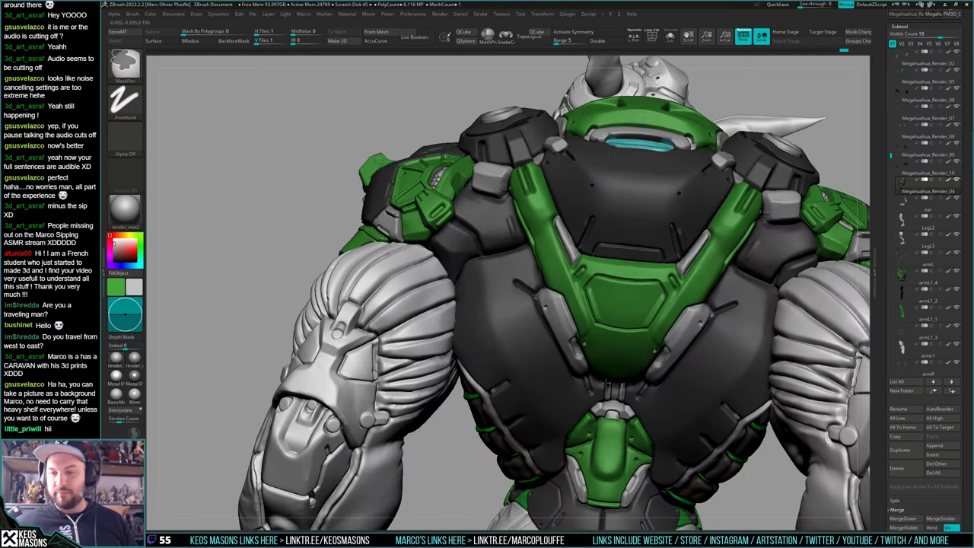
Isolate the torso and paint the narrow central insert on the pelvis armor light grey with Depth Mask on
{"action": "mouse_move", "coordinate": [614, 417]}
{"action": "right_mouse_down", "text": "ctrl"}
{"action": "mouse_move", "coordinate": [616, 381]}
{"action": "mouse_move", "coordinate": [691, 352]}
{"action": "mouse_move", "coordinate": [673, 374]}
{"action": "right_mouse_up", "text": "ctrl"}
{"action": "right_click_drag", "start_coordinate": [674, 409], "coordinate": [674, 407]}
{"action": "key", "text": "alt+s"}
{"action": "right_click_drag", "start_coordinate": [679, 305], "coordinate": [672, 258], "text": "alt"}
{"action": "right_click_drag", "start_coordinate": [673, 258], "coordinate": [622, 332], "text": "ctrl"}
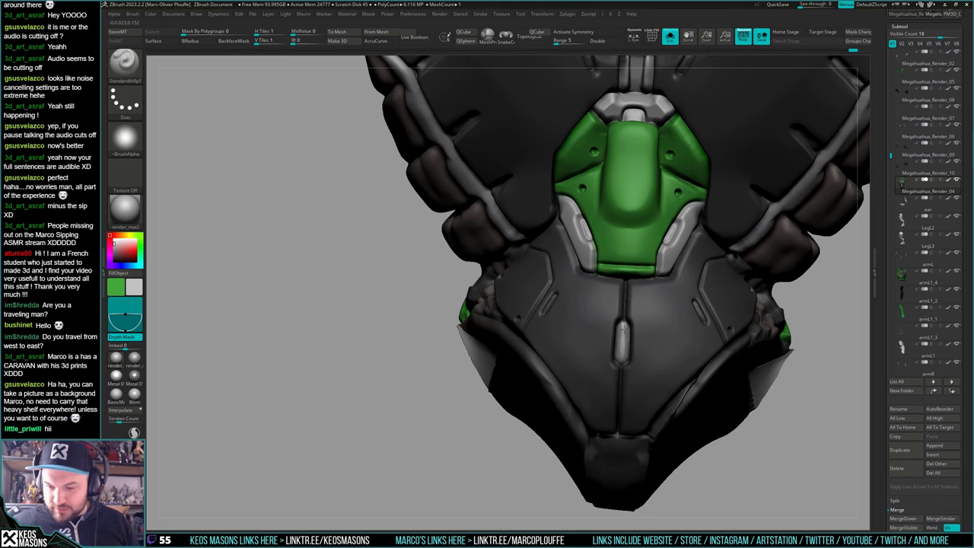
{"action": "mouse_move", "coordinate": [622, 333]}
{"action": "right_mouse_down"}
{"action": "mouse_move", "coordinate": [659, 362]}
{"action": "mouse_move", "coordinate": [657, 347]}
{"action": "mouse_move", "coordinate": [634, 405]}
{"action": "right_mouse_up"}
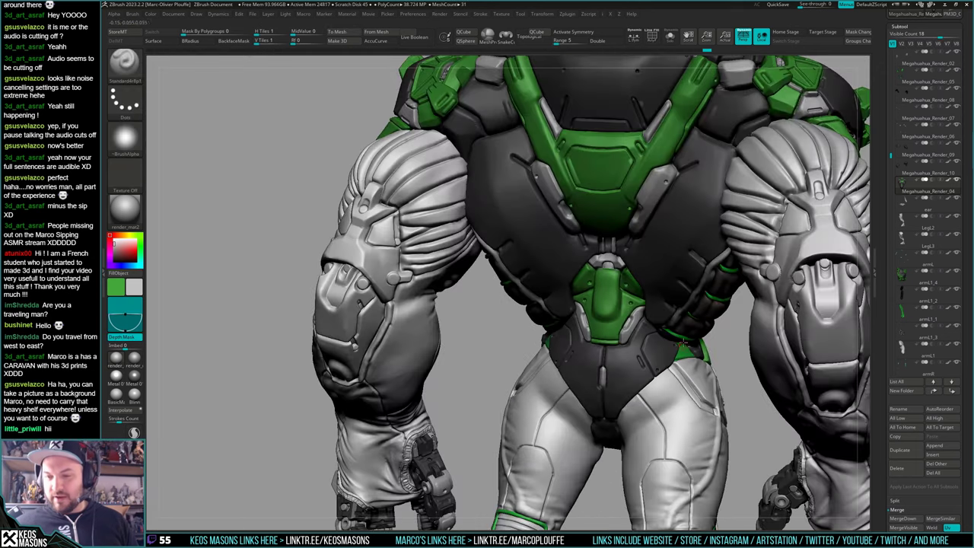
Examine the torso colors from the front and shoulder side, both isolated and together with the full model
{"action": "mouse_move", "coordinate": [683, 342]}
{"action": "right_mouse_down"}
{"action": "mouse_move", "coordinate": [657, 358]}
{"action": "mouse_move", "coordinate": [645, 390]}
{"action": "mouse_move", "coordinate": [653, 355]}
{"action": "mouse_move", "coordinate": [624, 335]}
{"action": "mouse_move", "coordinate": [600, 343]}
{"action": "mouse_move", "coordinate": [546, 326]}
{"action": "mouse_move", "coordinate": [624, 385]}
{"action": "mouse_move", "coordinate": [646, 382]}
{"action": "mouse_move", "coordinate": [600, 359]}
{"action": "right_mouse_up"}
{"action": "key", "text": "alt+s"}
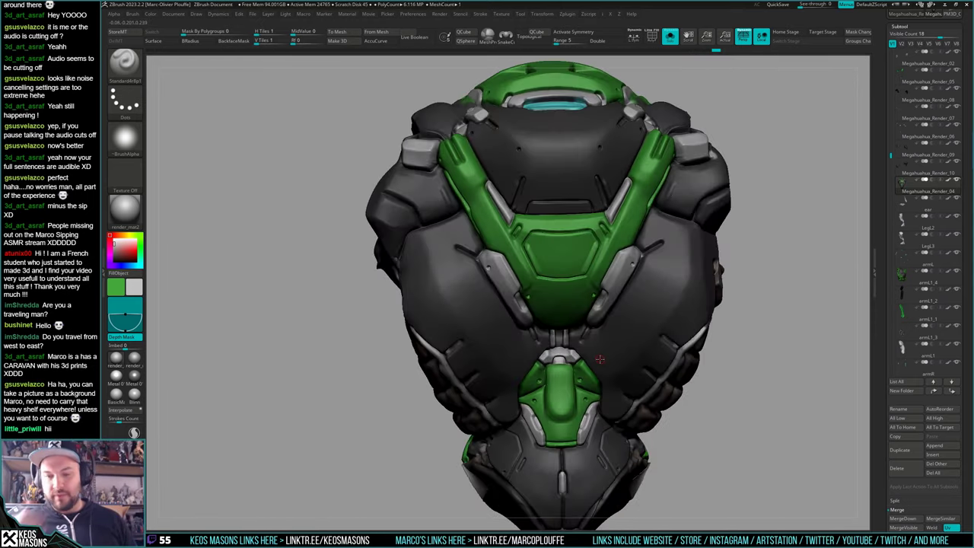
{"action": "right_click_drag", "start_coordinate": [666, 272], "coordinate": [625, 366]}
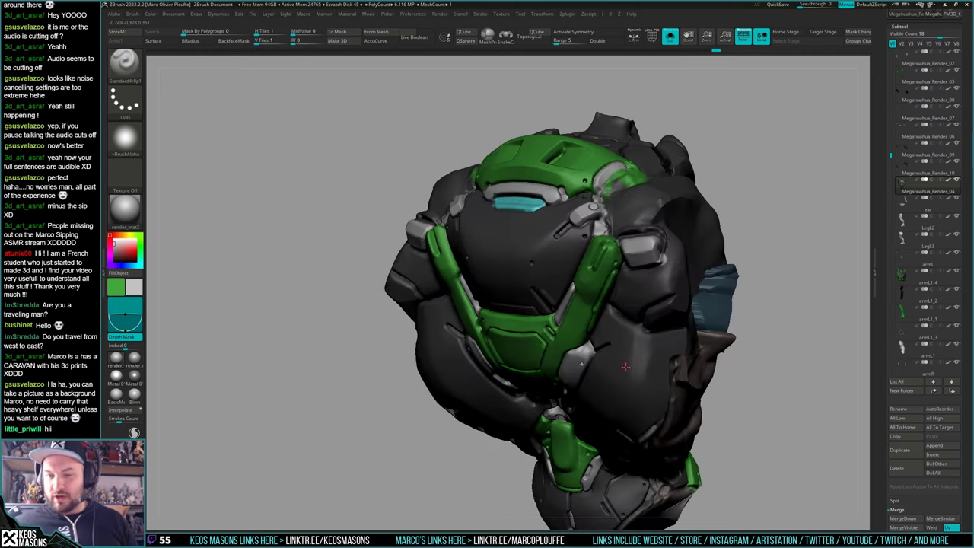
{"action": "key", "text": "alt+s"}
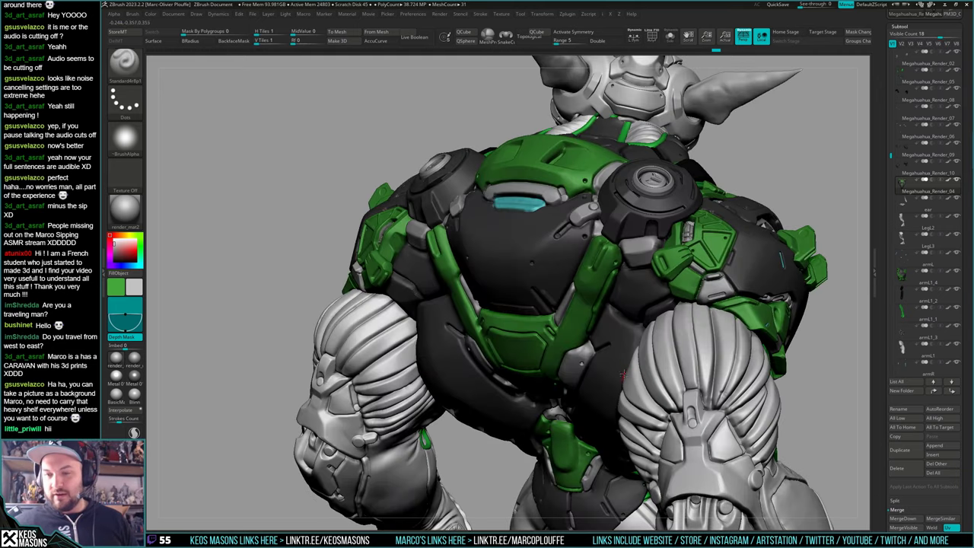
{"action": "key", "text": "alt+s"}
{"action": "right_click_drag", "start_coordinate": [622, 374], "coordinate": [623, 312]}
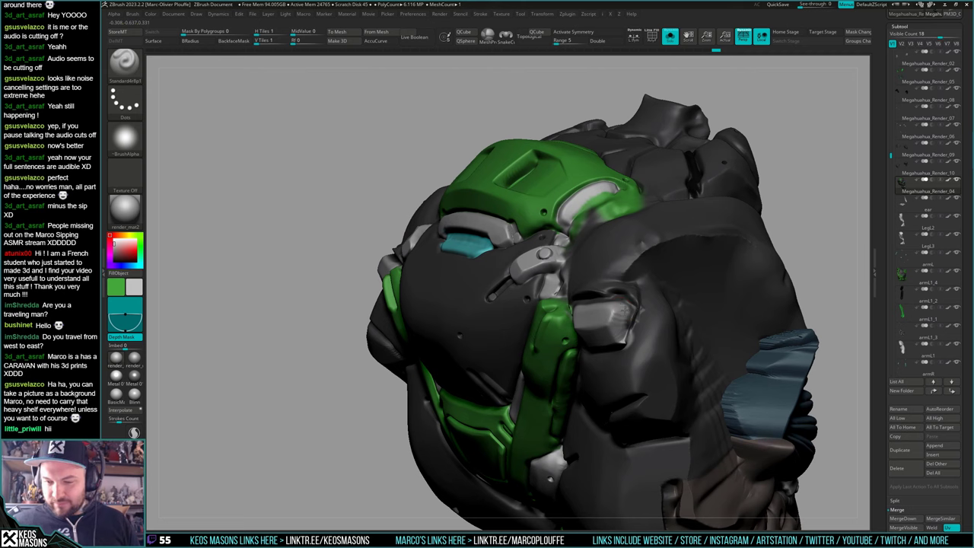
{"action": "key", "text": "alt+s"}
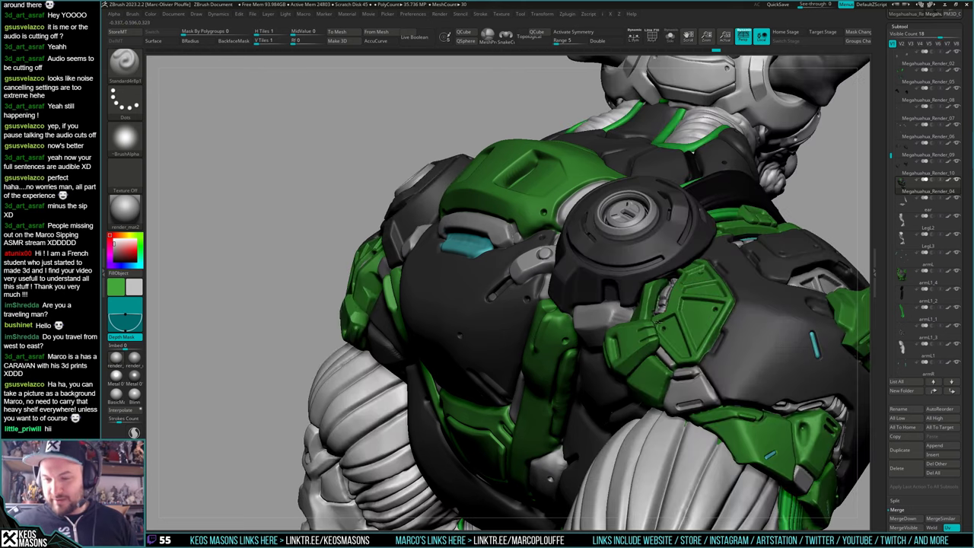
{"action": "mouse_move", "coordinate": [563, 297]}
{"action": "right_mouse_down"}
{"action": "mouse_move", "coordinate": [642, 344]}
{"action": "mouse_move", "coordinate": [576, 162]}
{"action": "mouse_move", "coordinate": [547, 327]}
{"action": "mouse_move", "coordinate": [587, 374]}
{"action": "mouse_move", "coordinate": [571, 430]}
{"action": "mouse_move", "coordinate": [547, 369]}
{"action": "mouse_move", "coordinate": [572, 340]}
{"action": "mouse_move", "coordinate": [561, 315]}
{"action": "right_mouse_up"}
Isolate the torso and paint the raised insert at the rear of the green collar plate light grey with Depth Mask off
{"action": "key", "text": "alt+s"}
{"action": "key", "text": "c"}
{"action": "key", "text": "alt+s"}
{"action": "key", "text": "alt+s"}
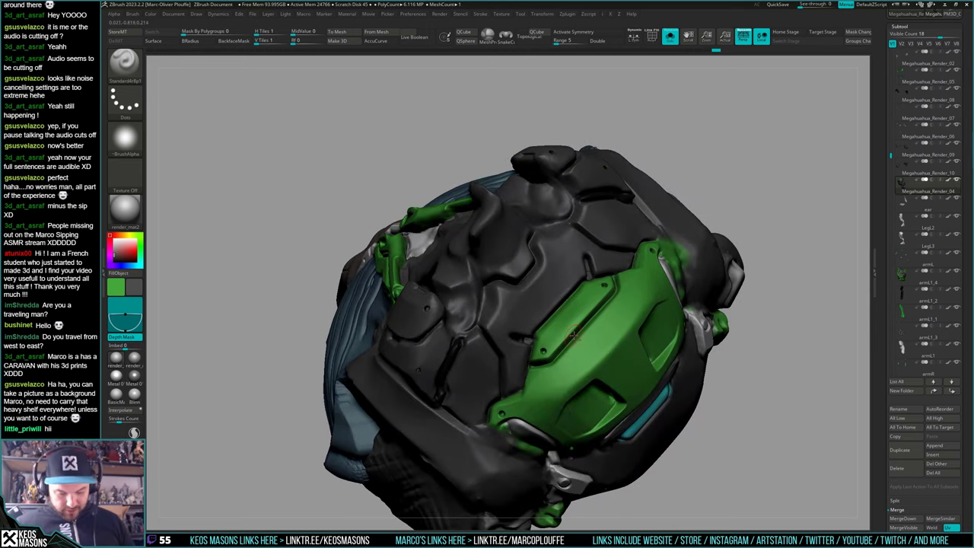
{"action": "key", "text": "alt+s"}
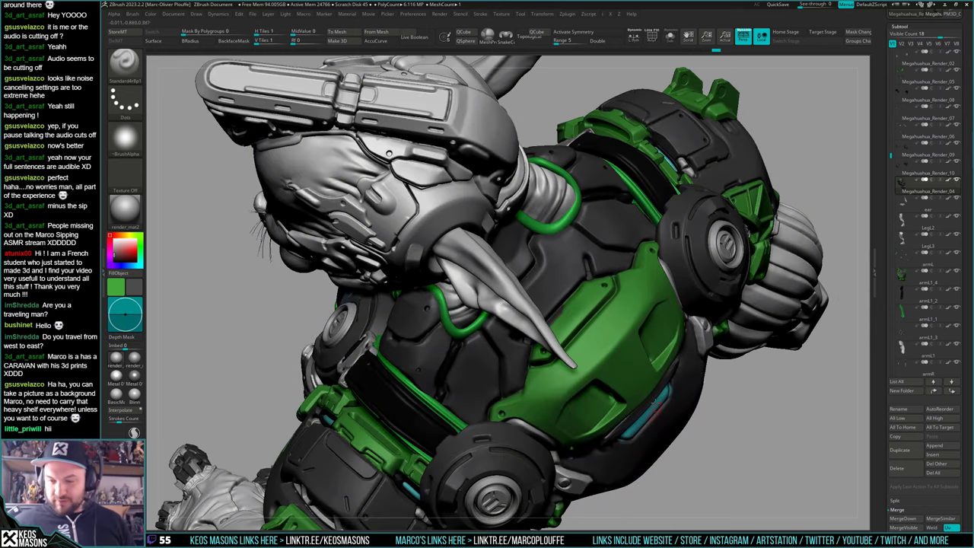
{"action": "mouse_move", "coordinate": [652, 391]}
{"action": "right_mouse_down"}
{"action": "mouse_move", "coordinate": [671, 394]}
{"action": "mouse_move", "coordinate": [601, 385]}
{"action": "mouse_move", "coordinate": [584, 345]}
{"action": "right_mouse_up"}
{"action": "key", "text": "c"}
{"action": "key", "text": "alt+s"}
{"action": "left_click_drag", "start_coordinate": [538, 333], "coordinate": [555, 309]}
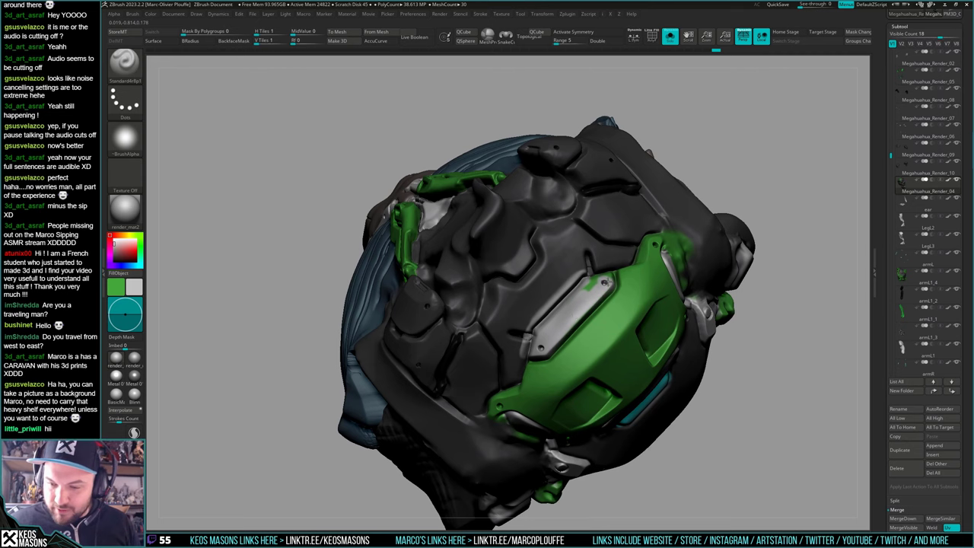
Clean the collar insert's edges with light grey and cover the green overspill behind it with dark grey
{"action": "right_click_drag", "start_coordinate": [594, 293], "coordinate": [543, 347]}
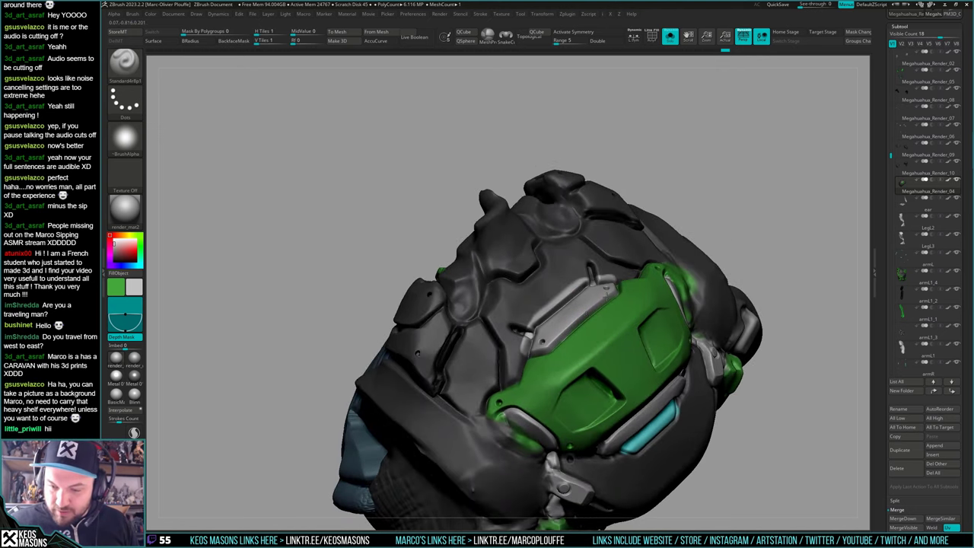
{"action": "right_click_drag", "start_coordinate": [607, 295], "coordinate": [599, 350]}
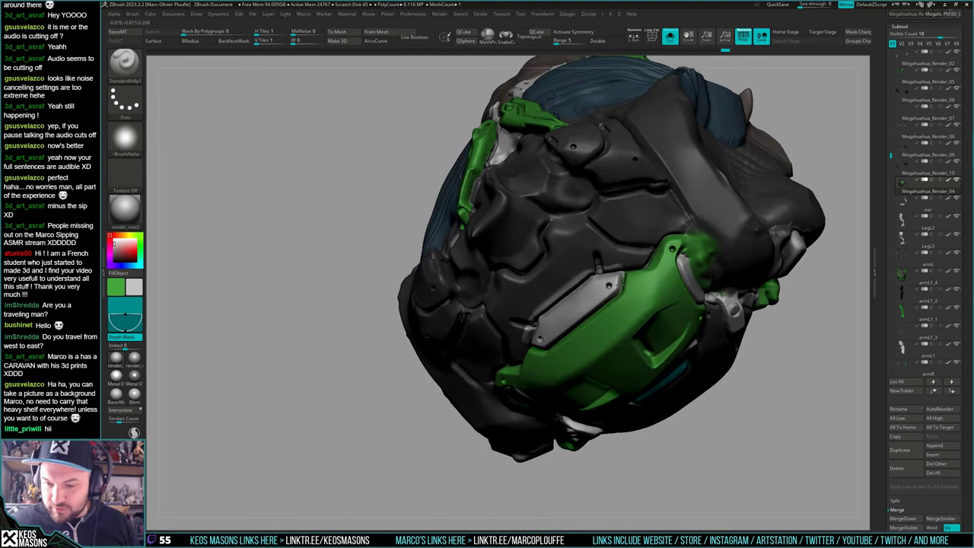
{"action": "right_click_drag", "start_coordinate": [621, 278], "coordinate": [525, 333]}
{"action": "key", "text": "space"}
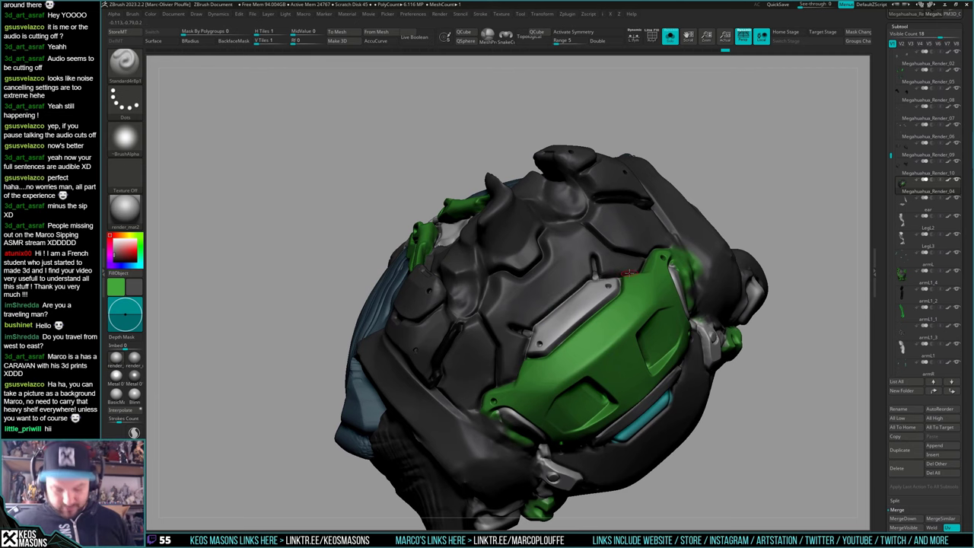
{"action": "right_click_drag", "start_coordinate": [600, 329], "coordinate": [552, 327]}
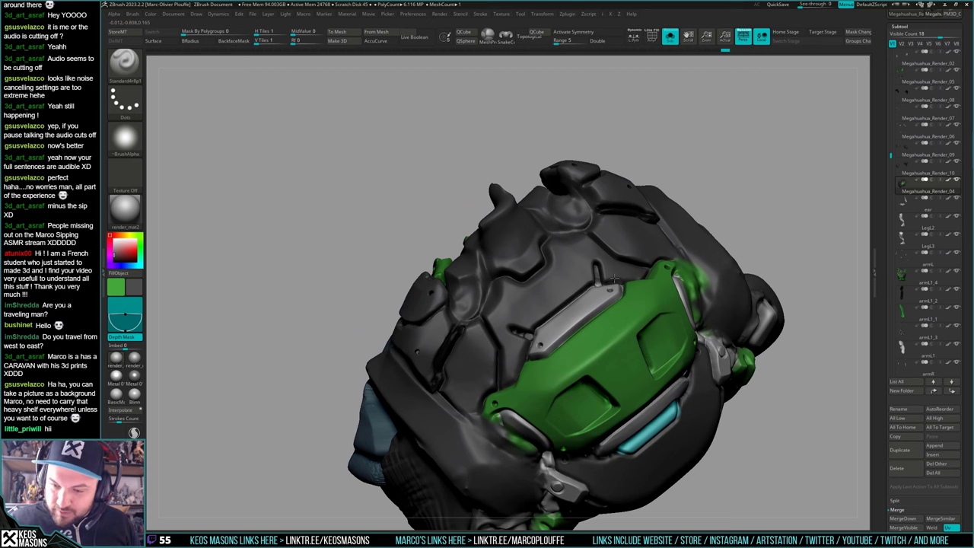
Paint the two angled slots behind the collar insert light grey with Depth Mask off
{"action": "mouse_move", "coordinate": [626, 280]}
{"action": "right_mouse_down"}
{"action": "mouse_move", "coordinate": [601, 228]}
{"action": "mouse_move", "coordinate": [582, 251]}
{"action": "mouse_move", "coordinate": [612, 327]}
{"action": "right_mouse_up"}
{"action": "mouse_move", "coordinate": [612, 327]}
{"action": "right_mouse_down", "text": "ctrl"}
{"action": "mouse_move", "coordinate": [623, 362]}
{"action": "mouse_move", "coordinate": [609, 365]}
{"action": "right_mouse_up", "text": "ctrl"}
{"action": "key", "text": "c"}
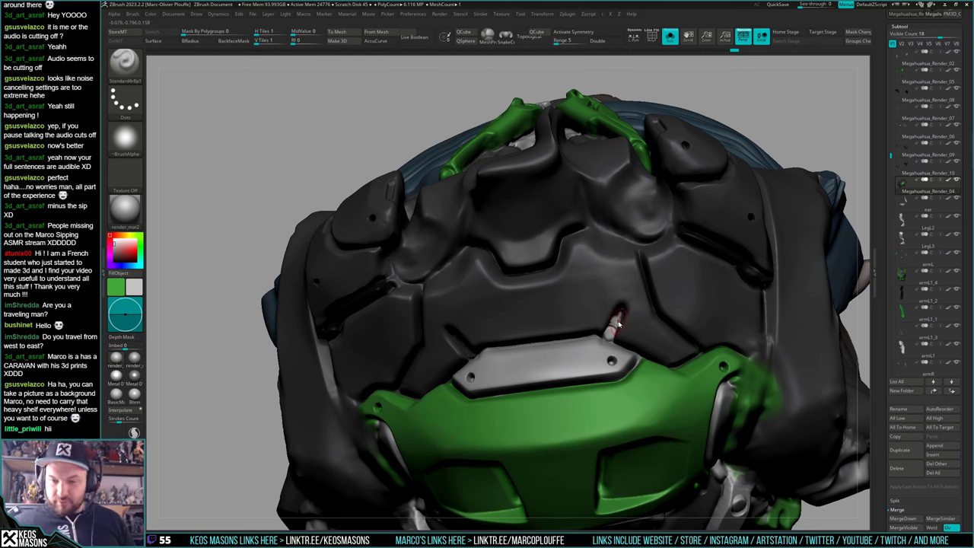
{"action": "mouse_move", "coordinate": [610, 329]}
{"action": "right_mouse_down"}
{"action": "mouse_move", "coordinate": [458, 340]}
{"action": "mouse_move", "coordinate": [457, 289]}
{"action": "right_mouse_up"}
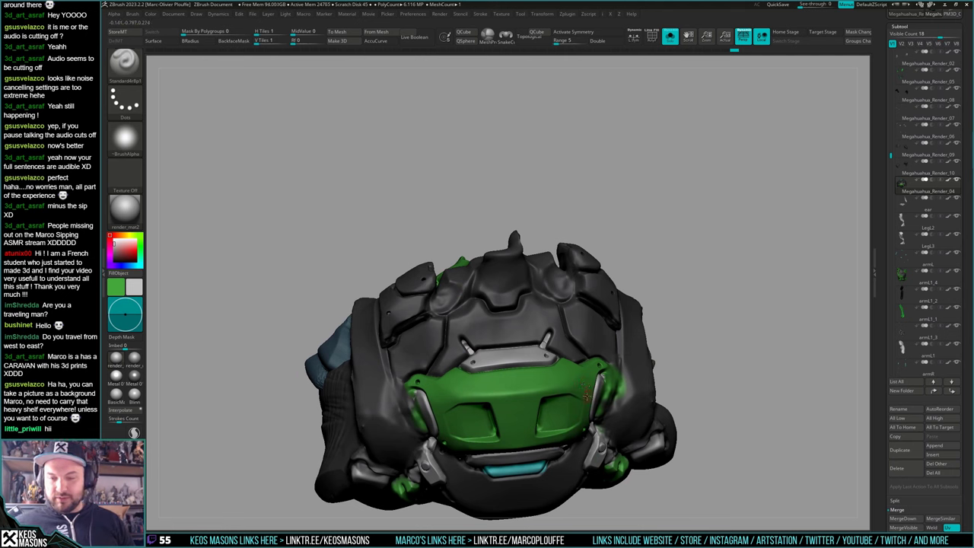
Try to paint a recess of the green collar plate with the cyan sampled from the insert behind it
{"action": "mouse_move", "coordinate": [585, 394]}
{"action": "right_mouse_down"}
{"action": "mouse_move", "coordinate": [638, 360]}
{"action": "mouse_move", "coordinate": [646, 295]}
{"action": "right_mouse_up"}
{"action": "key", "text": "alt+s"}
{"action": "right_click_drag", "start_coordinate": [641, 334], "coordinate": [641, 358]}
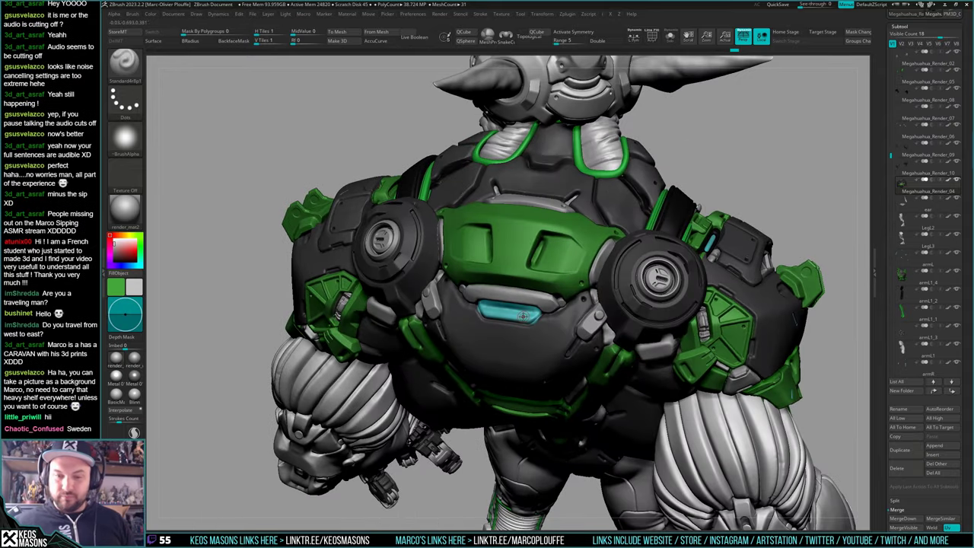
{"action": "key", "text": "c"}
{"action": "key", "text": "alt+s"}
{"action": "mouse_move", "coordinate": [531, 262]}
{"action": "right_mouse_down", "text": "alt"}
{"action": "mouse_move", "coordinate": [538, 342]}
{"action": "mouse_move", "coordinate": [521, 375]}
{"action": "right_mouse_up", "text": "alt"}
{"action": "key", "text": "space"}
{"action": "left_click", "coordinate": [536, 325]}
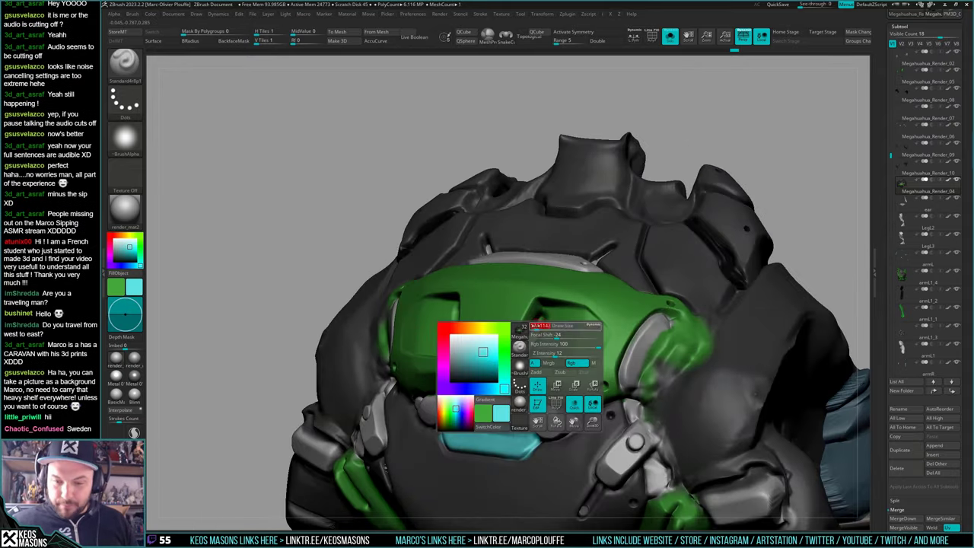
{"action": "right_click_drag", "start_coordinate": [536, 326], "coordinate": [546, 337]}
{"action": "mouse_move", "coordinate": [539, 326]}
{"action": "left_mouse_down"}
{"action": "mouse_move", "coordinate": [530, 348]}
{"action": "mouse_move", "coordinate": [535, 335]}
{"action": "left_mouse_up"}
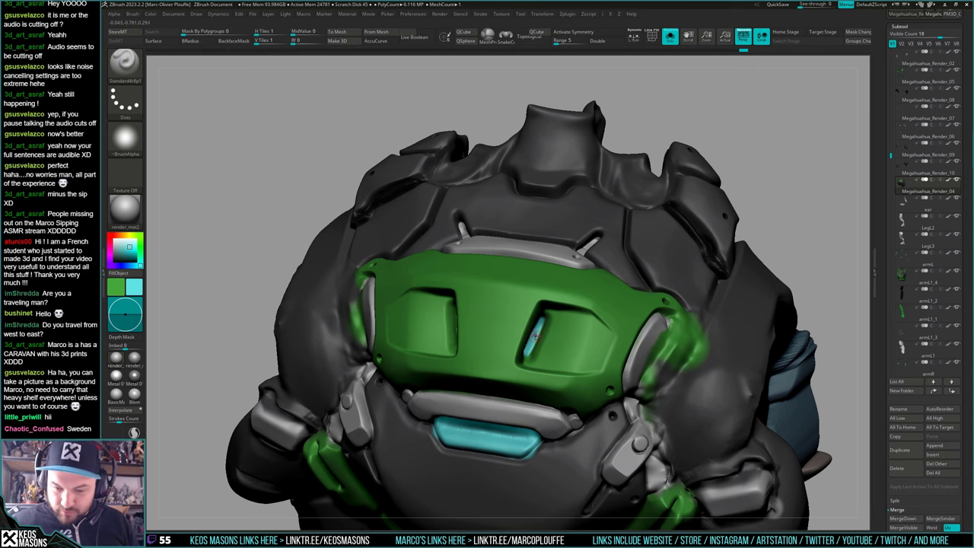
{"action": "right_click_drag", "start_coordinate": [535, 335], "coordinate": [560, 291]}
{"action": "left_click_drag", "start_coordinate": [663, 301], "coordinate": [658, 301], "text": "shift"}
Isolate the torso and paint the two slanted ribs on the dark upper back plate light grey
{"action": "mouse_move", "coordinate": [658, 300]}
{"action": "right_mouse_down"}
{"action": "mouse_move", "coordinate": [655, 324]}
{"action": "mouse_move", "coordinate": [606, 377]}
{"action": "mouse_move", "coordinate": [613, 344]}
{"action": "mouse_move", "coordinate": [607, 350]}
{"action": "mouse_move", "coordinate": [610, 381]}
{"action": "right_mouse_up"}
{"action": "key", "text": "alt+s"}
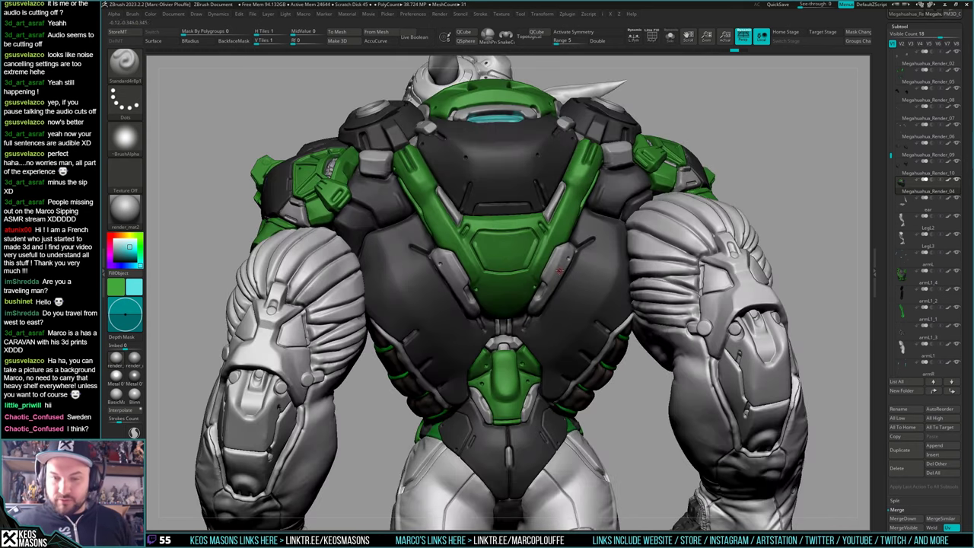
{"action": "right_click_drag", "start_coordinate": [557, 269], "coordinate": [503, 332]}
{"action": "key", "text": "space"}
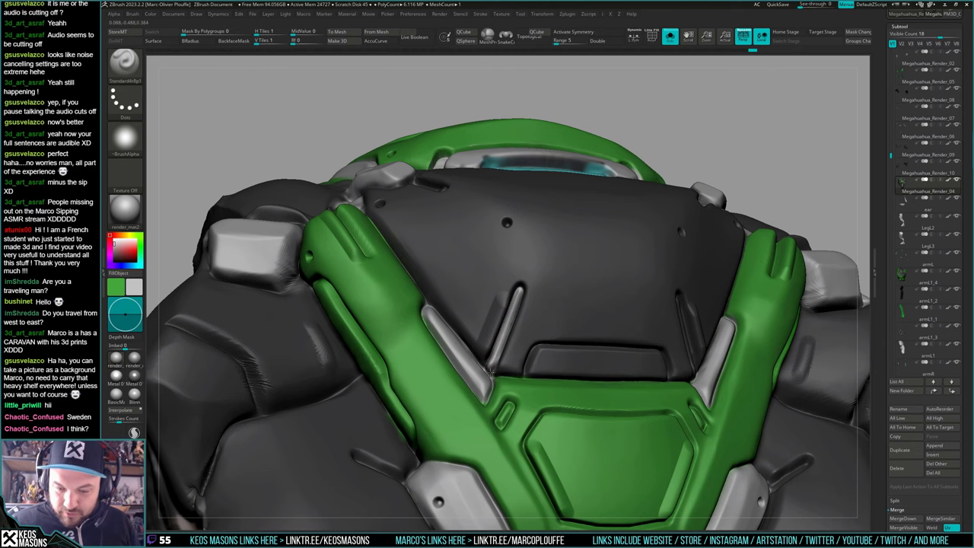
{"action": "right_click_drag", "start_coordinate": [493, 356], "coordinate": [598, 289]}
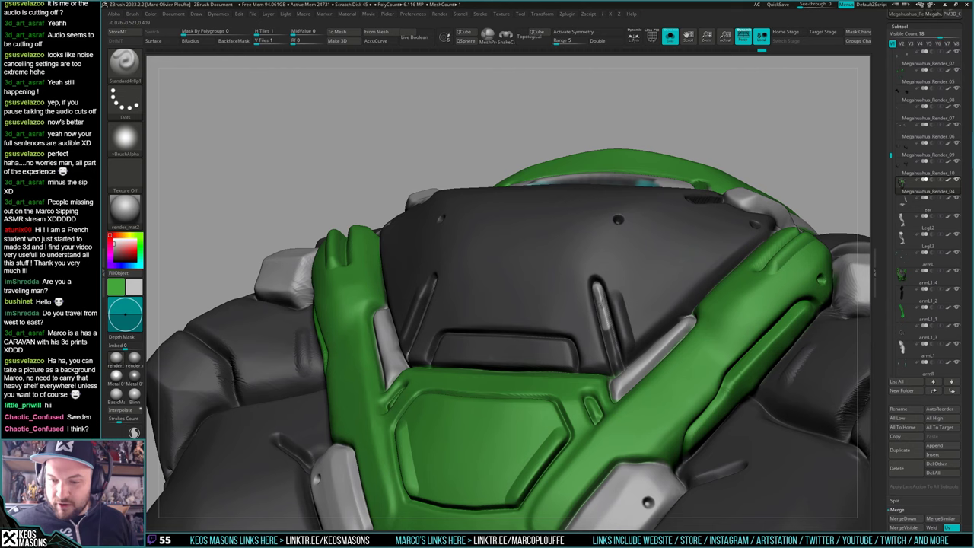
{"action": "left_click_drag", "start_coordinate": [601, 303], "coordinate": [618, 376]}
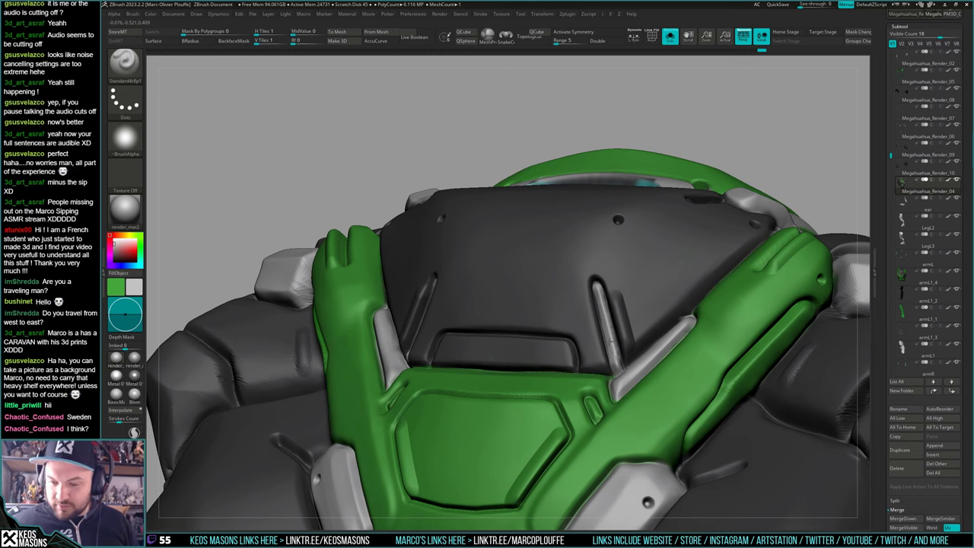
{"action": "right_click_drag", "start_coordinate": [614, 352], "coordinate": [602, 319]}
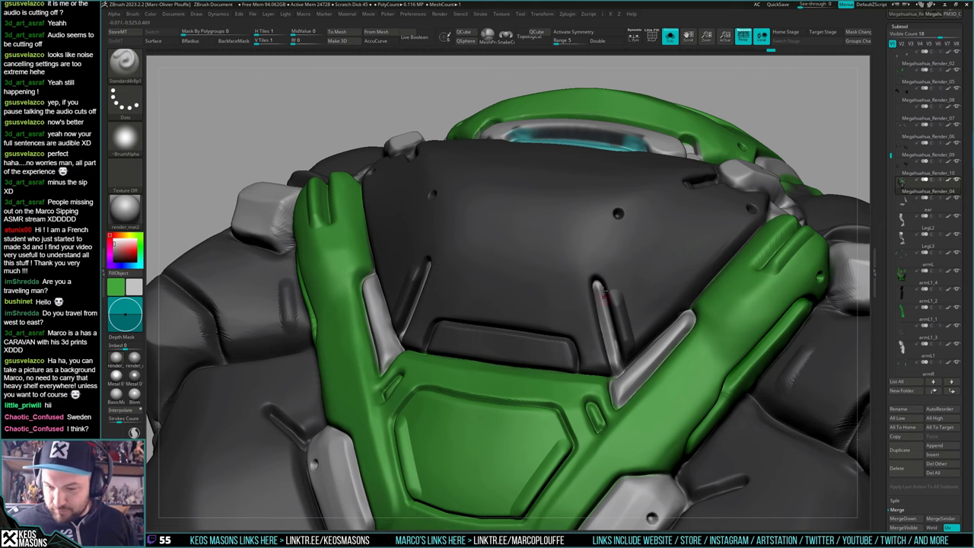
Clean the edges of the slanted upper-back ribs with dark grey, turning Depth Mask on
{"action": "right_click_drag", "start_coordinate": [602, 295], "coordinate": [604, 326]}
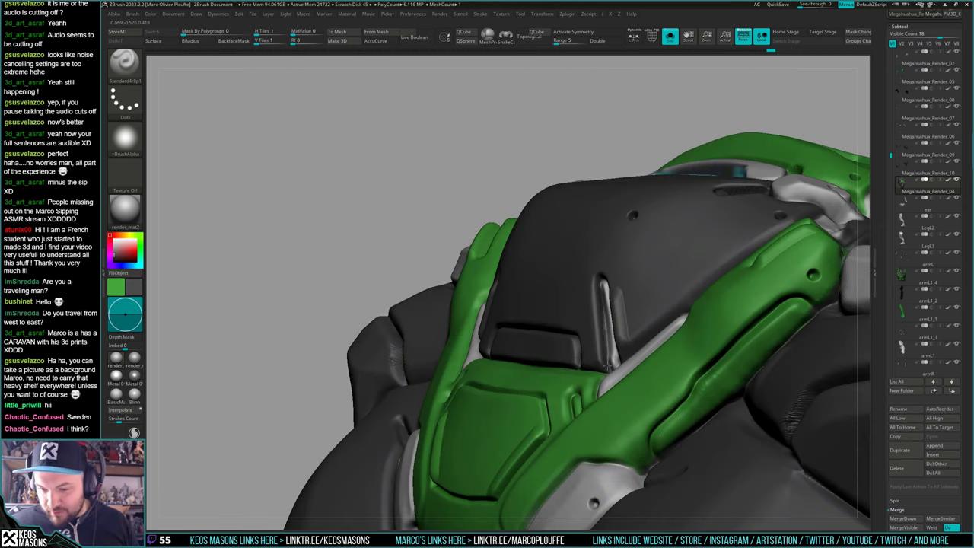
{"action": "right_click_drag", "start_coordinate": [609, 364], "coordinate": [605, 304]}
{"action": "key", "text": "ctrl"}
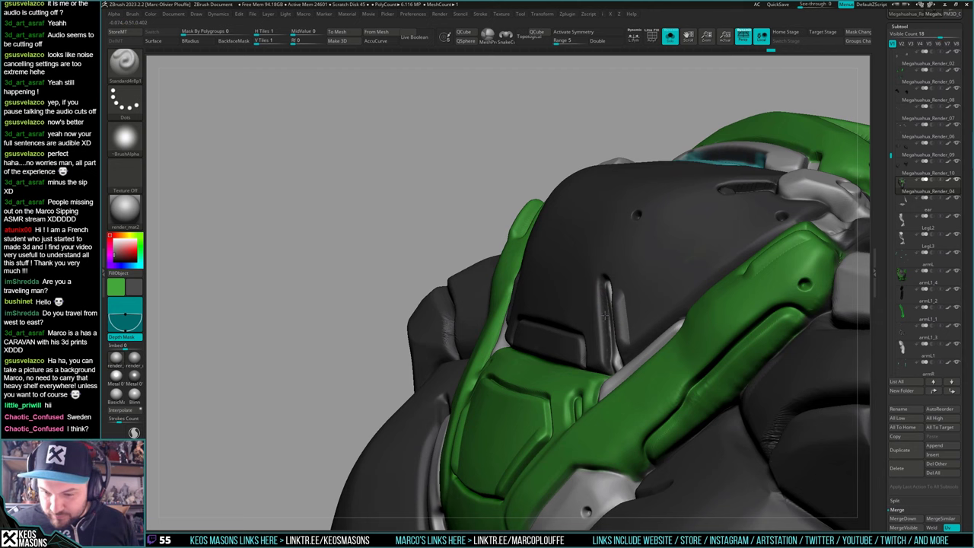
{"action": "right_click_drag", "start_coordinate": [607, 354], "coordinate": [638, 357]}
{"action": "key", "text": "space"}
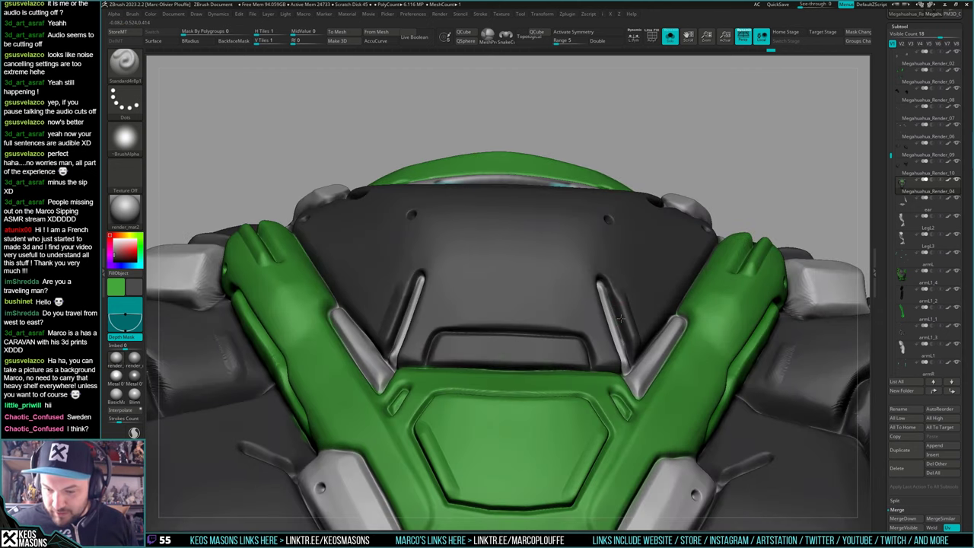
Examine the torso colors on the full model from the back, front and sides
{"action": "right_click_drag", "start_coordinate": [588, 289], "coordinate": [621, 229]}
{"action": "key", "text": "shift+s"}
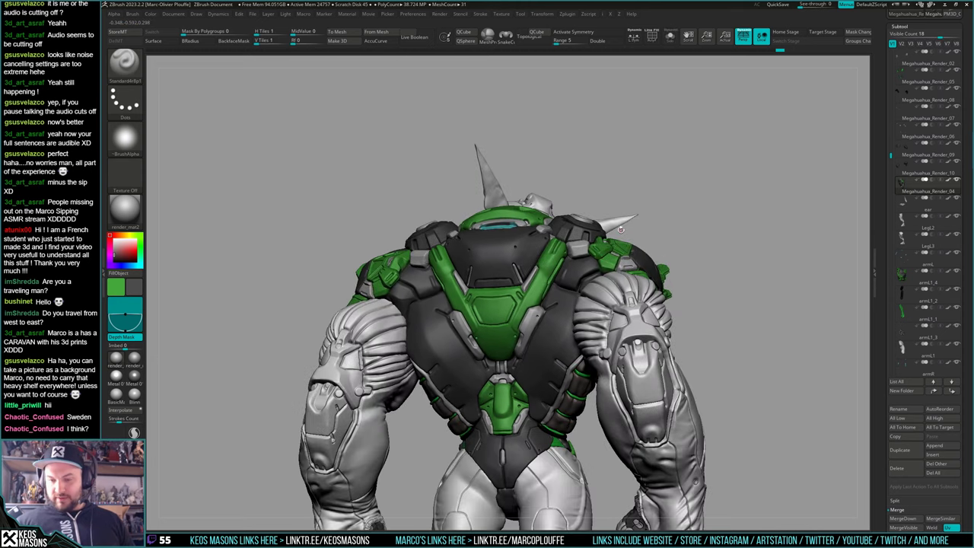
{"action": "right_click_drag", "start_coordinate": [707, 284], "coordinate": [714, 250]}
{"action": "right_click_drag", "start_coordinate": [547, 343], "coordinate": [607, 353]}
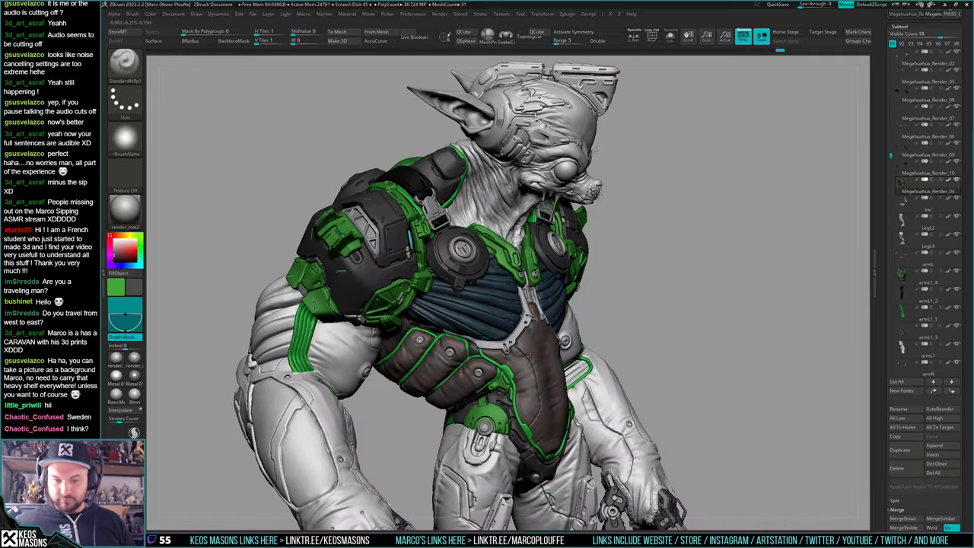
{"action": "right_click_drag", "start_coordinate": [515, 356], "coordinate": [673, 341]}
{"action": "right_click_drag", "start_coordinate": [578, 346], "coordinate": [549, 393]}
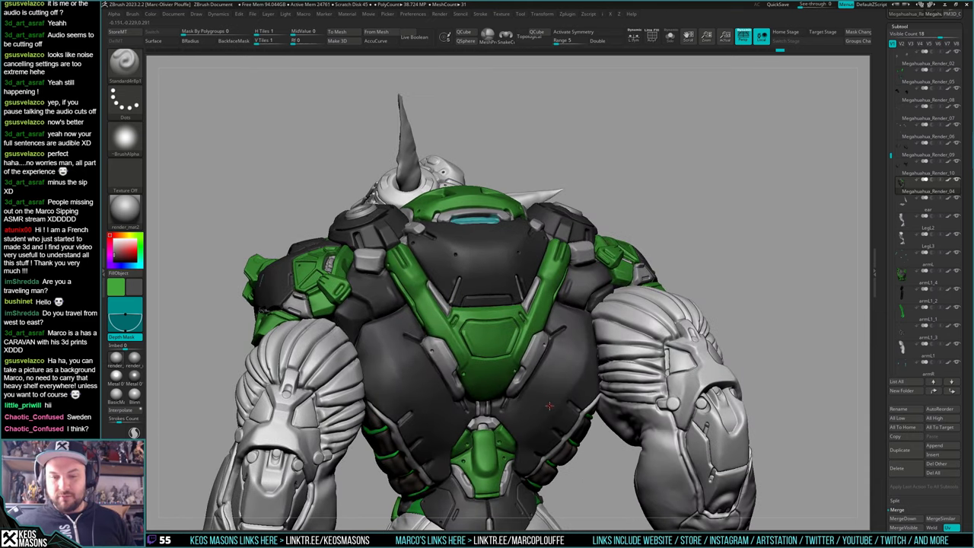
{"action": "mouse_move", "coordinate": [553, 401]}
{"action": "right_mouse_down"}
{"action": "mouse_move", "coordinate": [542, 366]}
{"action": "mouse_move", "coordinate": [541, 394]}
{"action": "mouse_move", "coordinate": [554, 365]}
{"action": "mouse_move", "coordinate": [564, 374]}
{"action": "right_mouse_up"}
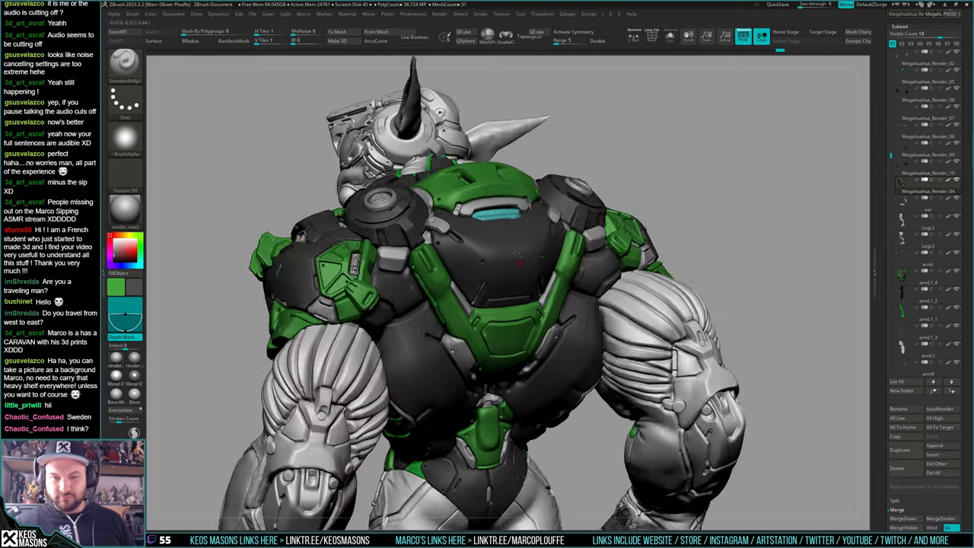
Isolate the torso and repaint the cyan insert behind the green collar plate light grey
{"action": "key", "text": "alt+s"}
{"action": "mouse_move", "coordinate": [514, 288]}
{"action": "right_mouse_down", "text": "alt"}
{"action": "mouse_move", "coordinate": [578, 392]}
{"action": "mouse_move", "coordinate": [511, 352]}
{"action": "mouse_move", "coordinate": [521, 349]}
{"action": "mouse_move", "coordinate": [494, 376]}
{"action": "mouse_move", "coordinate": [585, 314]}
{"action": "right_mouse_up", "text": "alt"}
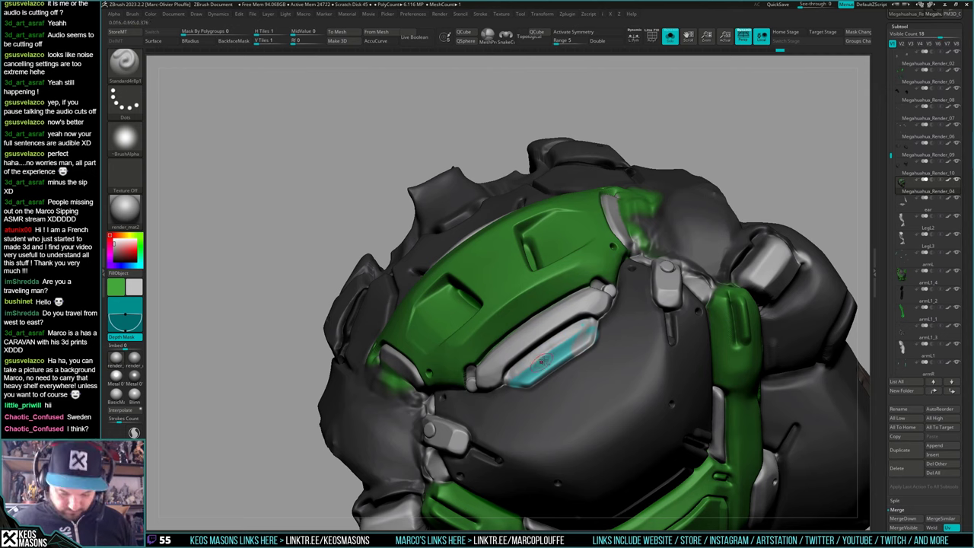
{"action": "mouse_move", "coordinate": [543, 361]}
{"action": "left_mouse_down"}
{"action": "mouse_move", "coordinate": [564, 355]}
{"action": "mouse_move", "coordinate": [512, 375]}
{"action": "mouse_move", "coordinate": [517, 386]}
{"action": "mouse_move", "coordinate": [584, 360]}
{"action": "mouse_move", "coordinate": [605, 327]}
{"action": "left_mouse_up"}
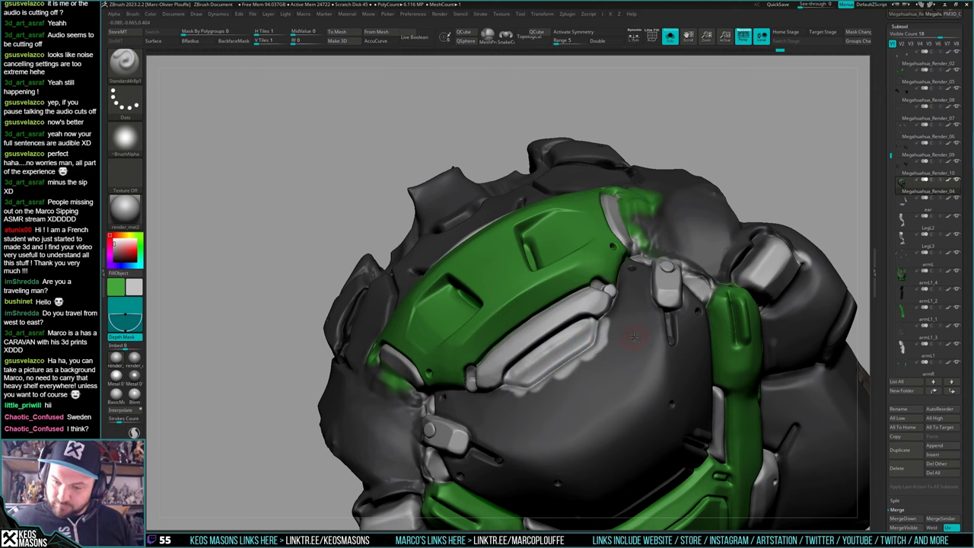
Cover the light grey overspill around the insert behind the collar with dark grey
{"action": "right_click_drag", "start_coordinate": [632, 336], "coordinate": [638, 354]}
{"action": "key", "text": "c"}
{"action": "left_click_drag", "start_coordinate": [607, 317], "coordinate": [603, 339]}
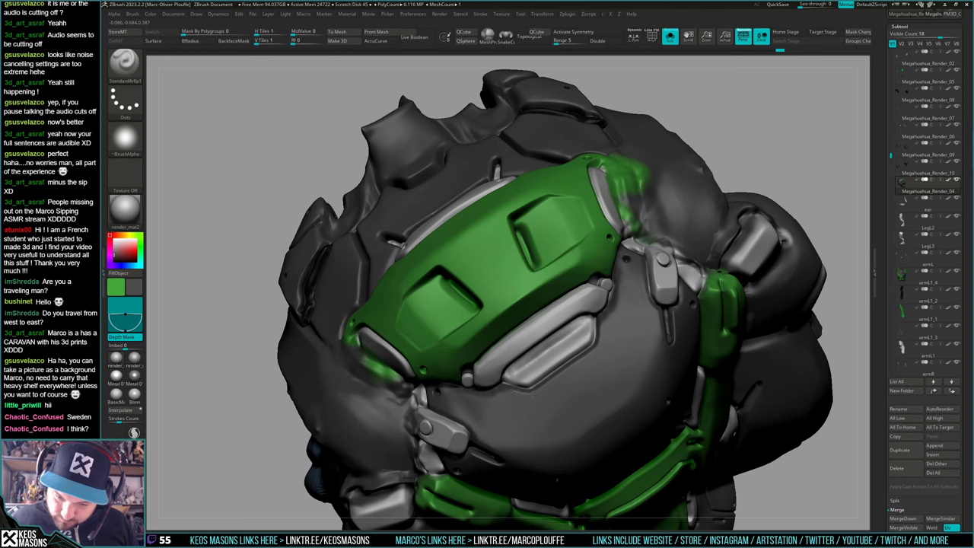
{"action": "mouse_move", "coordinate": [607, 355]}
{"action": "right_mouse_down"}
{"action": "mouse_move", "coordinate": [617, 321]}
{"action": "mouse_move", "coordinate": [601, 350]}
{"action": "right_mouse_up"}
{"action": "mouse_move", "coordinate": [560, 330]}
{"action": "left_mouse_down"}
{"action": "mouse_move", "coordinate": [522, 340]}
{"action": "mouse_move", "coordinate": [569, 337]}
{"action": "mouse_move", "coordinate": [525, 340]}
{"action": "left_mouse_up"}
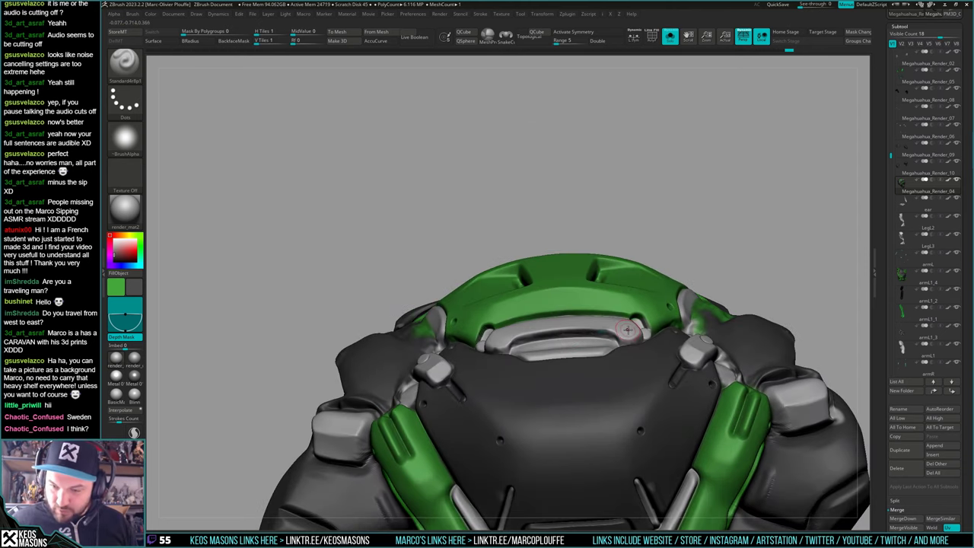
Touch up the rear collar insert's edges with light grey and the adjoining collar border with green
{"action": "key", "text": "c"}
{"action": "left_click_drag", "start_coordinate": [625, 329], "coordinate": [598, 335]}
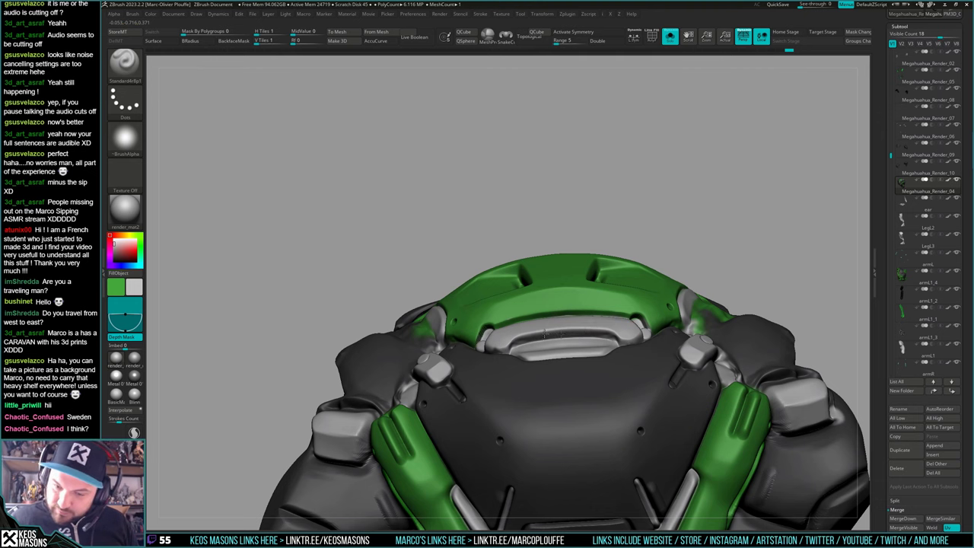
{"action": "right_click_drag", "start_coordinate": [609, 335], "coordinate": [607, 242]}
{"action": "right_click_drag", "start_coordinate": [607, 242], "coordinate": [613, 358], "text": "ctrl"}
{"action": "key", "text": "c"}
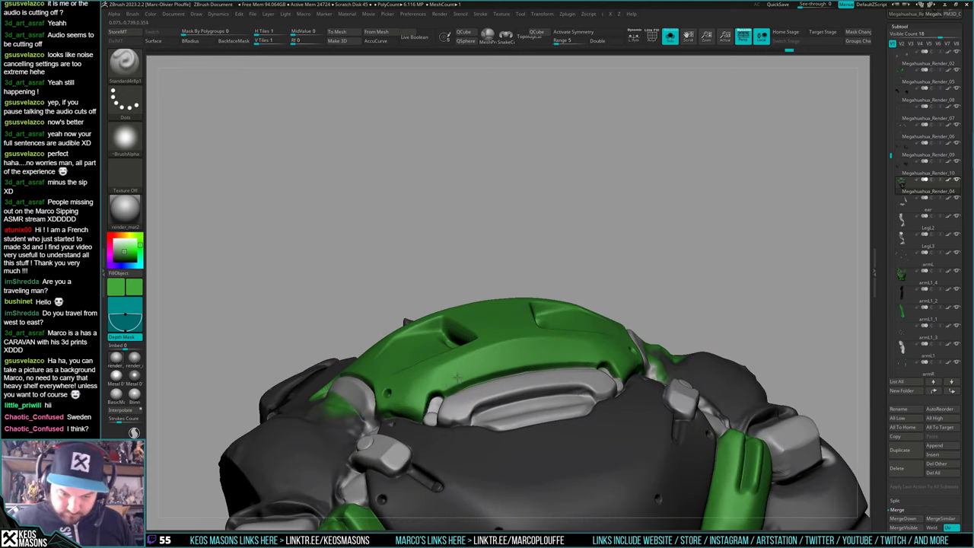
{"action": "right_click_drag", "start_coordinate": [458, 380], "coordinate": [586, 380]}
{"action": "key", "text": "s"}
{"action": "right_click_drag", "start_coordinate": [588, 434], "coordinate": [563, 261], "text": "ctrl"}
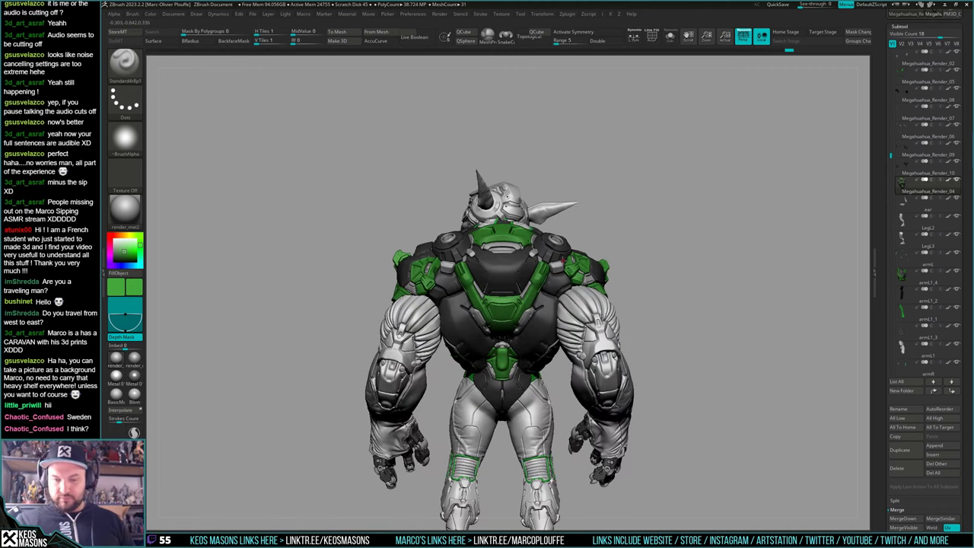
Duplicate the shoulder disc subtool Megahuahua_Render_10
{"action": "right_click_drag", "start_coordinate": [755, 243], "coordinate": [634, 320]}
{"action": "right_click", "coordinate": [634, 320]}
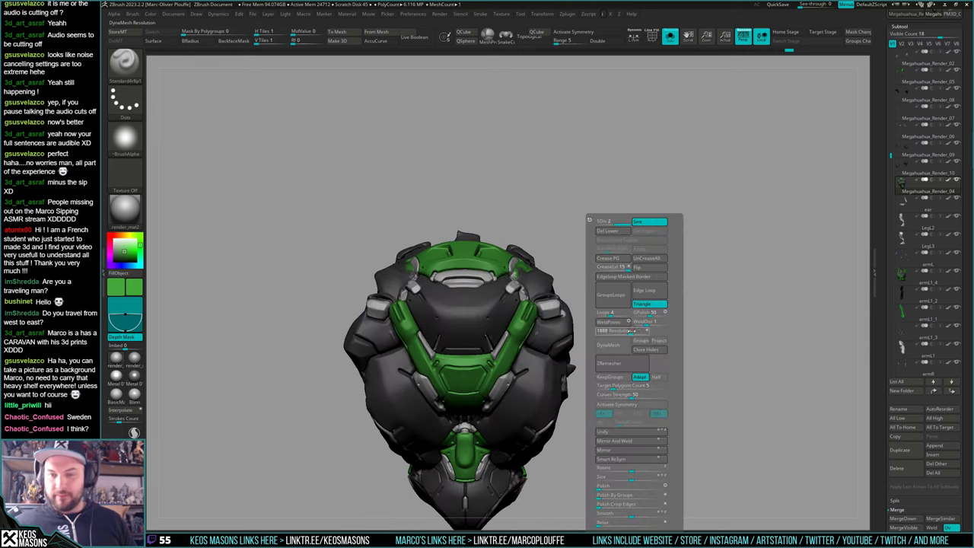
{"action": "left_click", "coordinate": [904, 170]}
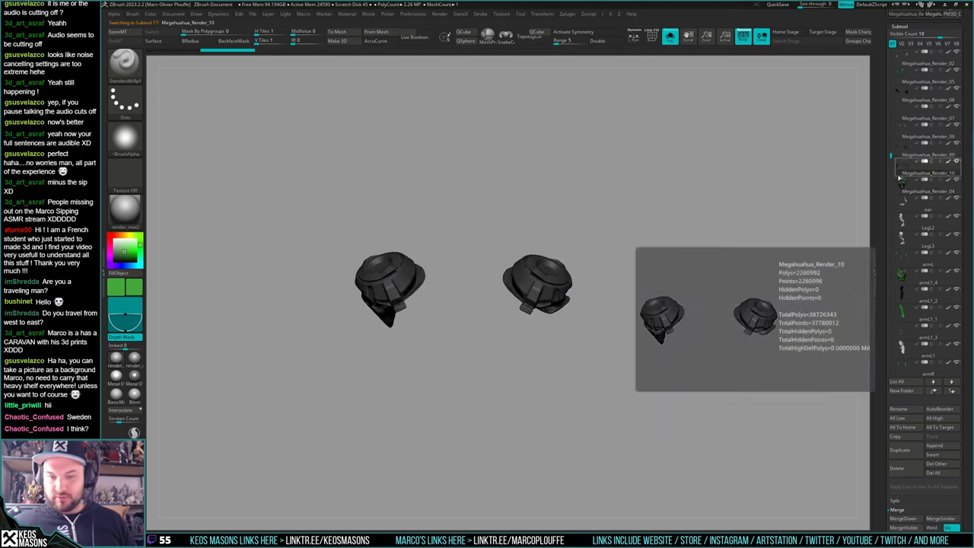
{"action": "key", "text": "alt+shift+s"}
{"action": "key", "text": "g"}
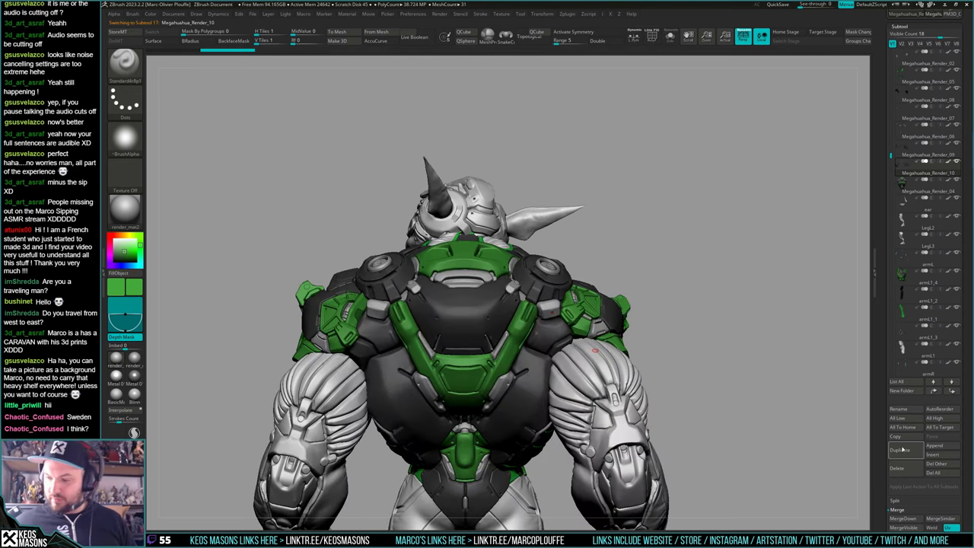
{"action": "left_click", "coordinate": [902, 449]}
Isolate the duplicated shoulder disc subtool and delete its lower subdivision levels
{"action": "key", "text": "alt+shift+s"}
{"action": "left_click_drag", "start_coordinate": [659, 426], "coordinate": [643, 352]}
{"action": "key", "text": "g"}
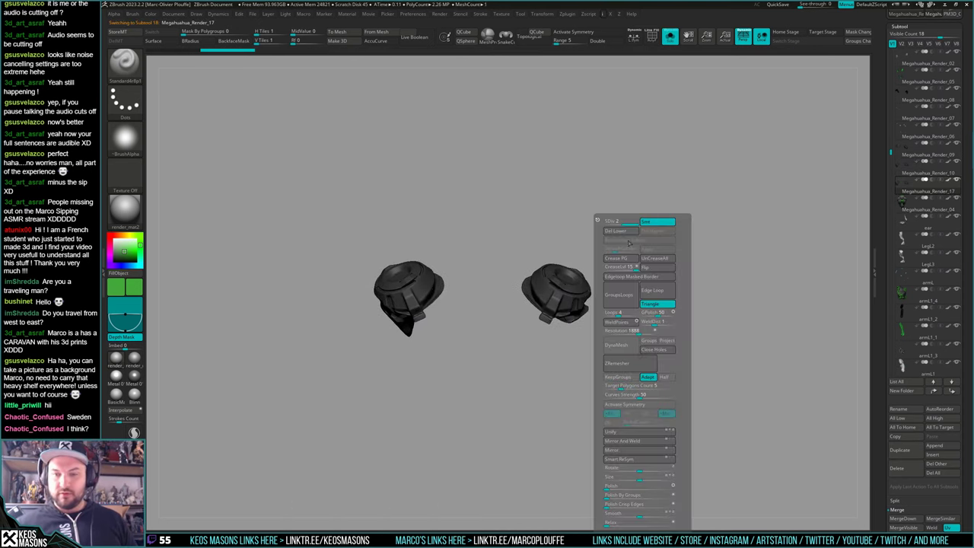
{"action": "left_click", "coordinate": [624, 231]}
Using the CurveTubeSnap brush, draw a cyan tube in the uppermost side slot on the right half of the back
{"action": "key", "text": "b"}
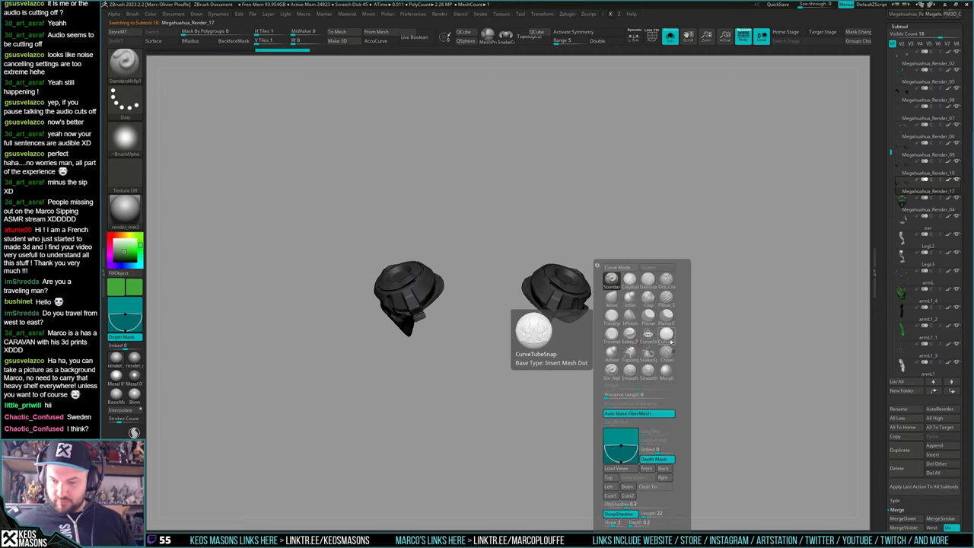
{"action": "left_click", "coordinate": [660, 318]}
{"action": "key", "text": "alt+shift+s"}
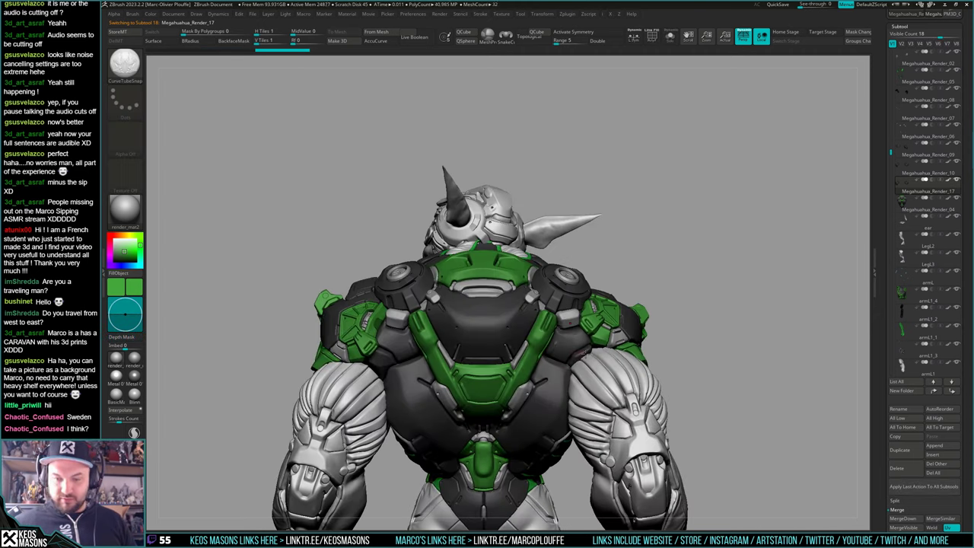
{"action": "right_click_drag", "start_coordinate": [629, 311], "coordinate": [527, 423]}
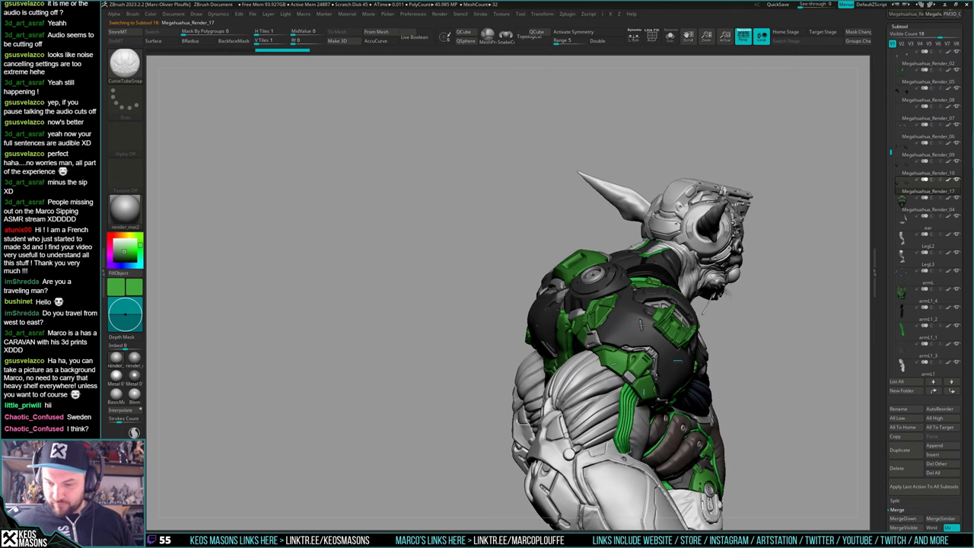
{"action": "key", "text": "c"}
{"action": "right_click_drag", "start_coordinate": [532, 362], "coordinate": [563, 372]}
{"action": "key", "text": "s"}
{"action": "key", "text": "ctrl+shift+s"}
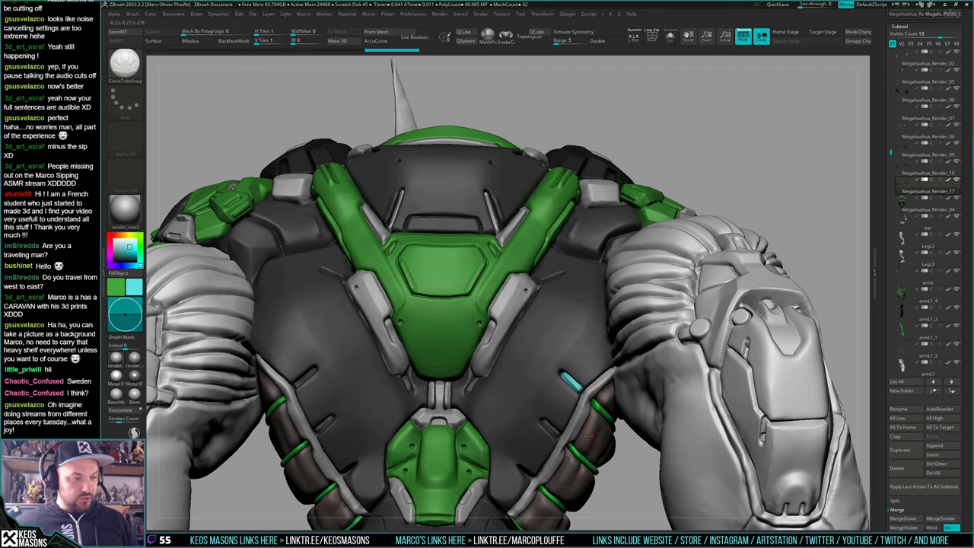
Draw cyan tubes in the middle and lowest slots beside the light grey trim on the same side of the back
{"action": "mouse_move", "coordinate": [587, 433]}
{"action": "right_mouse_down"}
{"action": "mouse_move", "coordinate": [591, 445]}
{"action": "mouse_move", "coordinate": [580, 451]}
{"action": "right_mouse_up"}
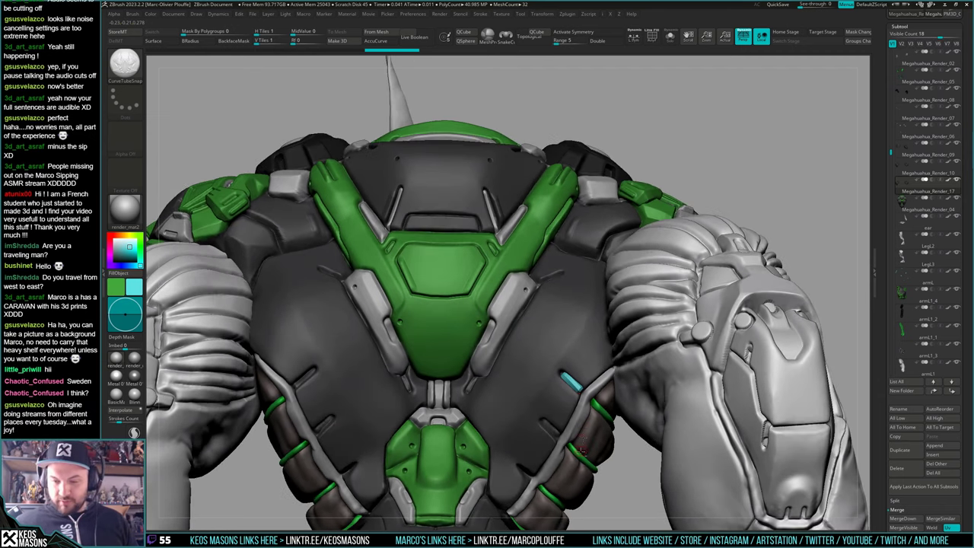
{"action": "right_click_drag", "start_coordinate": [561, 413], "coordinate": [549, 370], "text": "alt"}
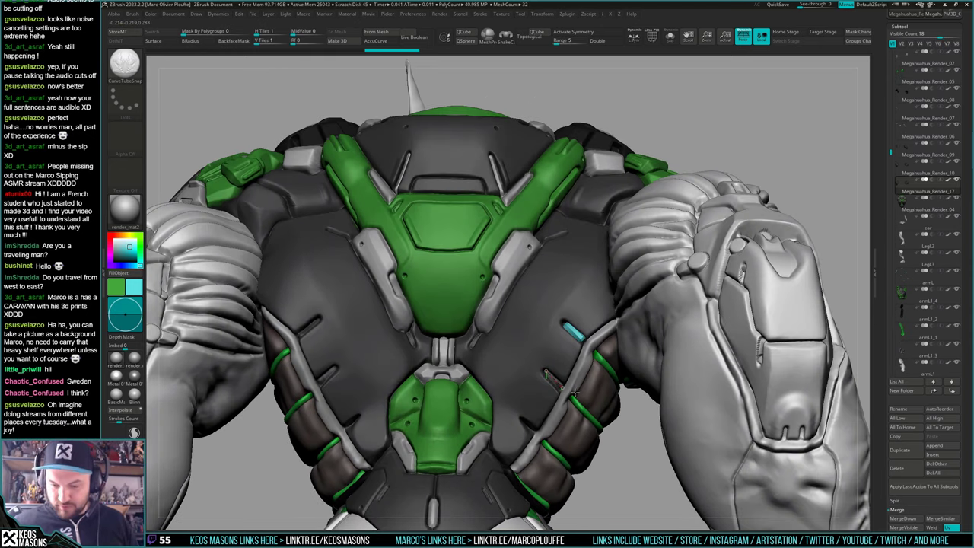
{"action": "left_click_drag", "start_coordinate": [572, 391], "coordinate": [574, 393]}
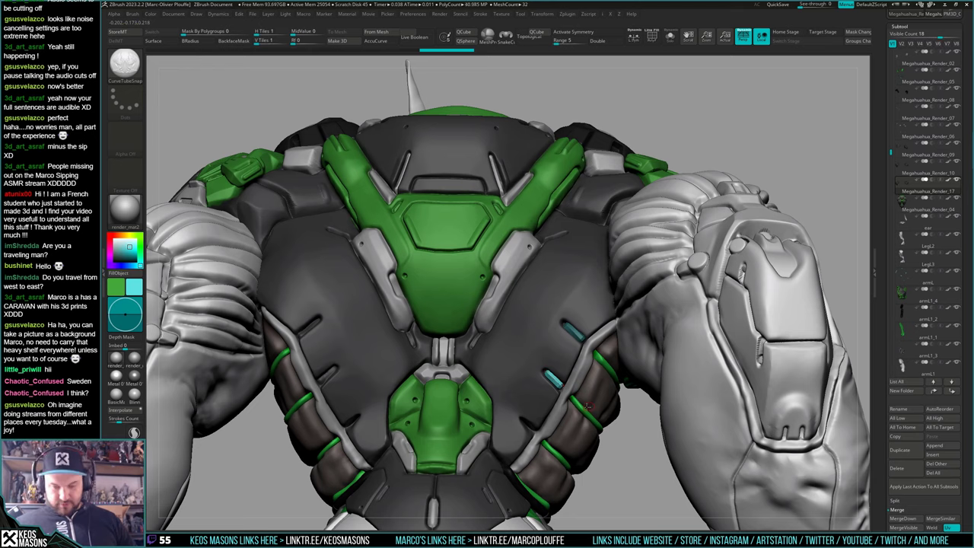
{"action": "right_click_drag", "start_coordinate": [572, 403], "coordinate": [525, 423]}
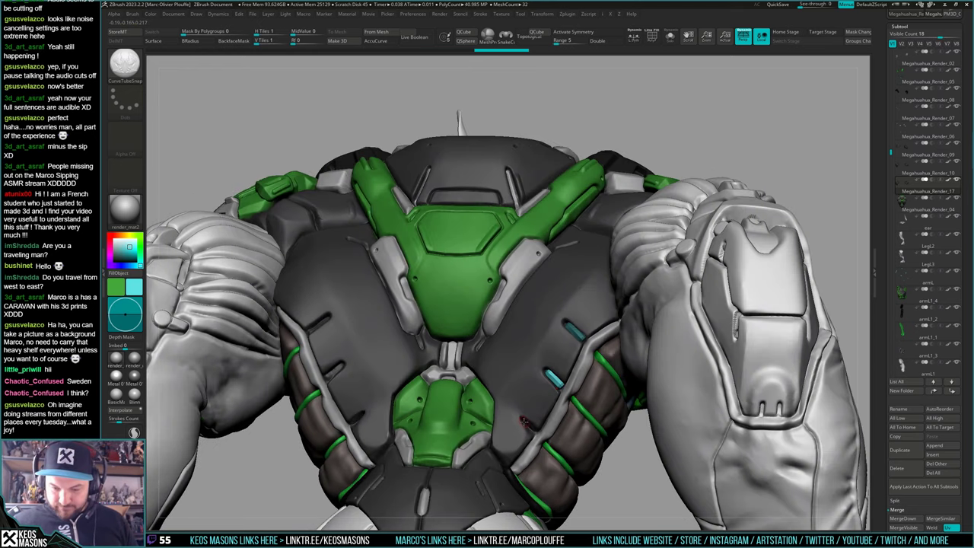
{"action": "left_click_drag", "start_coordinate": [536, 432], "coordinate": [541, 433]}
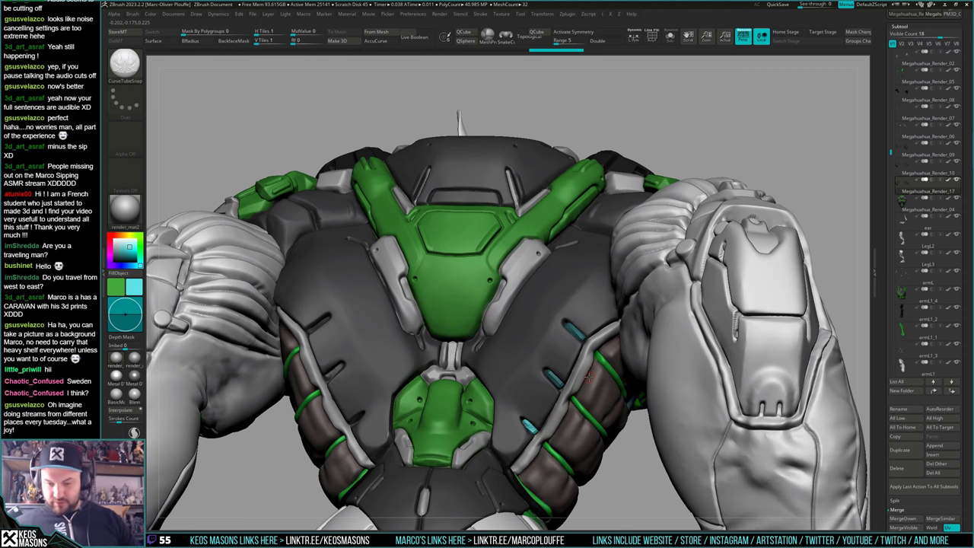
Draw cyan tubes in the upper, middle and lowest side slots on the opposite half of the back
{"action": "right_click_drag", "start_coordinate": [589, 377], "coordinate": [564, 411]}
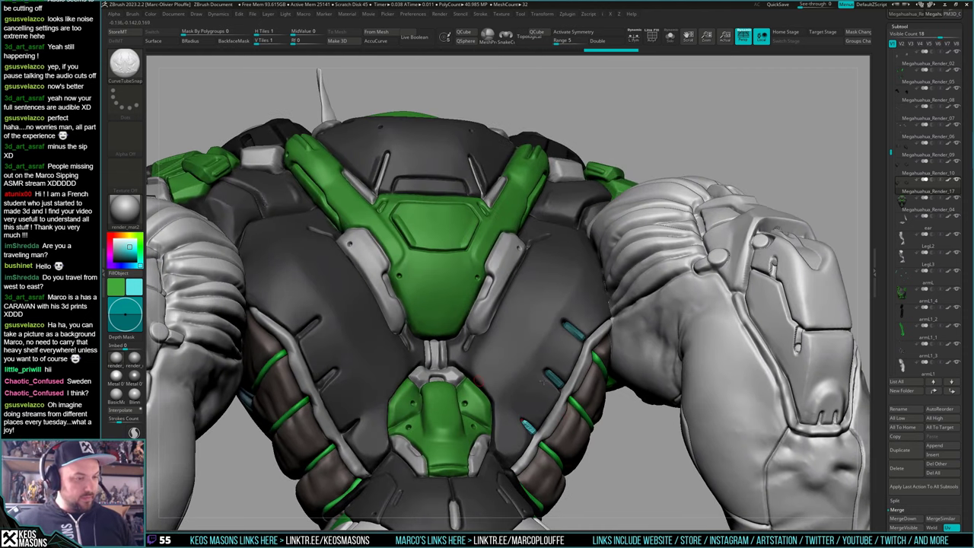
{"action": "right_click_drag", "start_coordinate": [476, 376], "coordinate": [562, 369]}
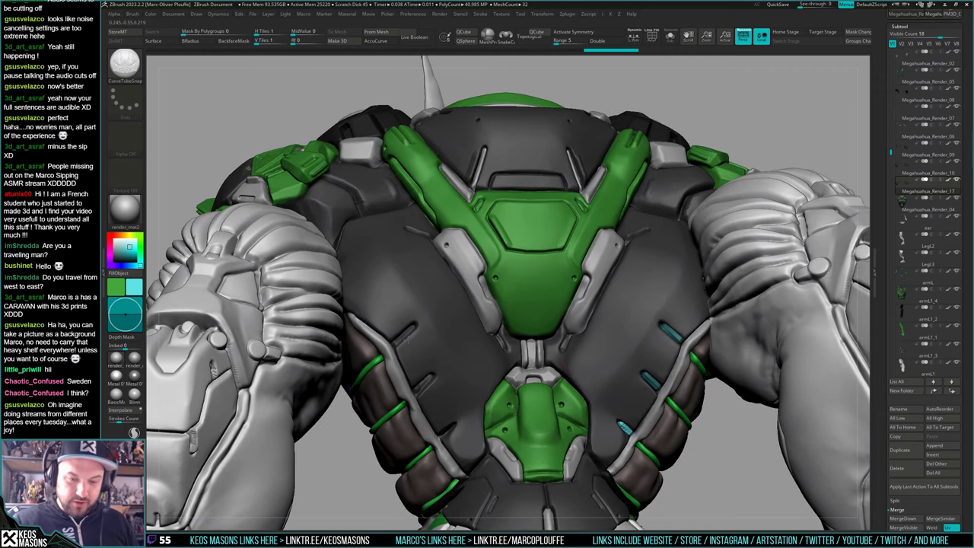
{"action": "right_click_drag", "start_coordinate": [395, 286], "coordinate": [401, 344]}
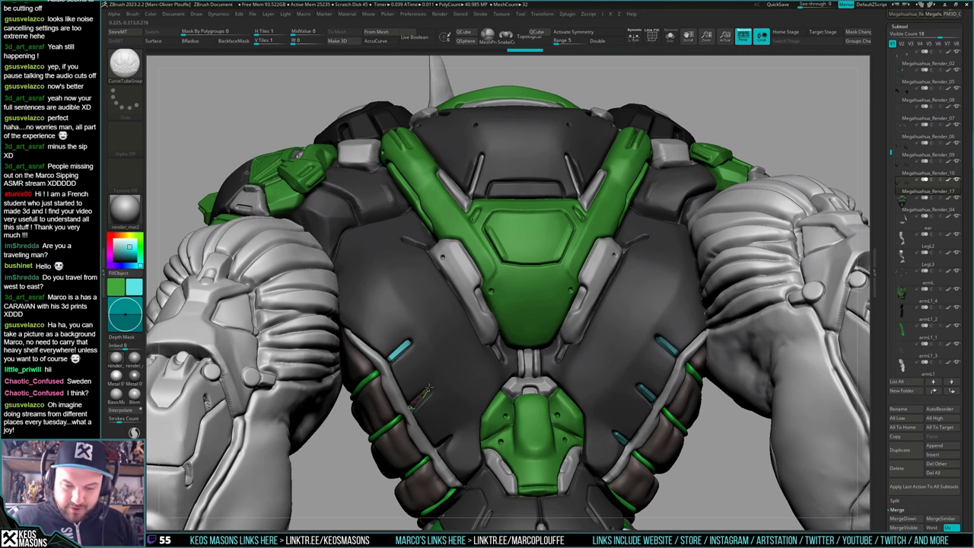
{"action": "right_click_drag", "start_coordinate": [460, 439], "coordinate": [454, 420]}
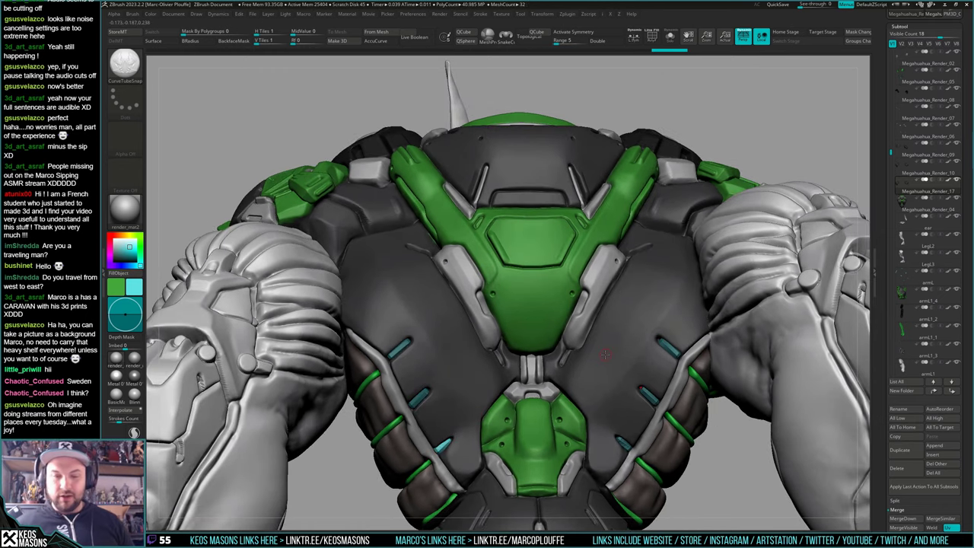
Draw cyan tubes in the two upper back slots beside the light grey trim of the green V-shaped armor
{"action": "mouse_move", "coordinate": [625, 444]}
{"action": "right_mouse_down", "text": "ctrl"}
{"action": "mouse_move", "coordinate": [634, 356]}
{"action": "mouse_move", "coordinate": [638, 382]}
{"action": "mouse_move", "coordinate": [626, 358]}
{"action": "mouse_move", "coordinate": [609, 373]}
{"action": "mouse_move", "coordinate": [621, 395]}
{"action": "right_mouse_up", "text": "ctrl"}
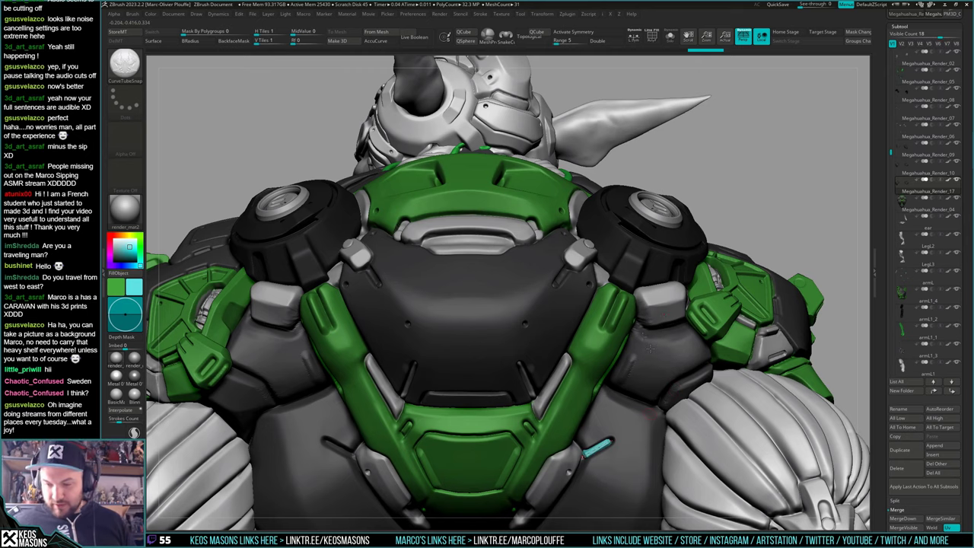
{"action": "right_click_drag", "start_coordinate": [662, 442], "coordinate": [653, 359], "text": "alt"}
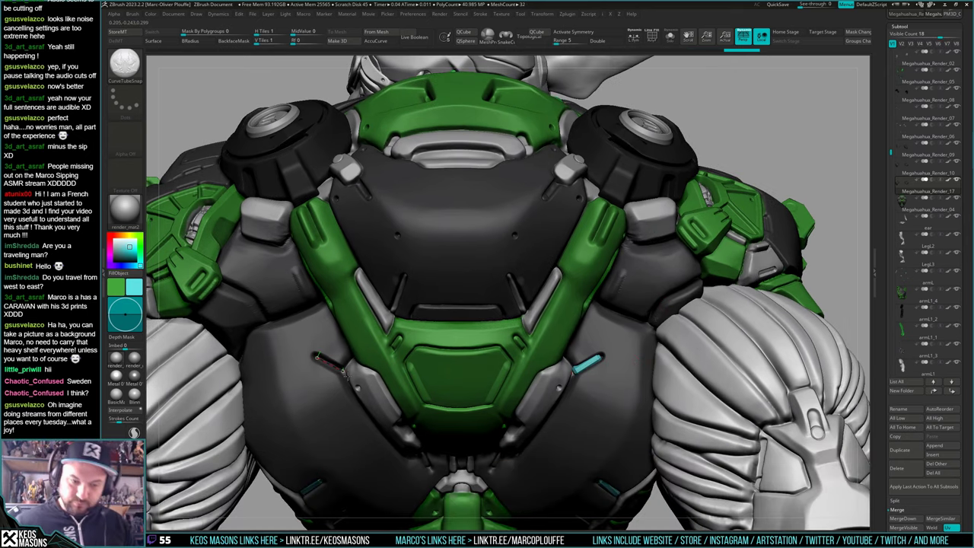
{"action": "left_click_drag", "start_coordinate": [344, 372], "coordinate": [346, 375]}
Draw cyan tubes in both recesses of the green upper-back plate and a long one in the grey vent beneath it
{"action": "right_click_drag", "start_coordinate": [553, 254], "coordinate": [543, 396], "text": "alt"}
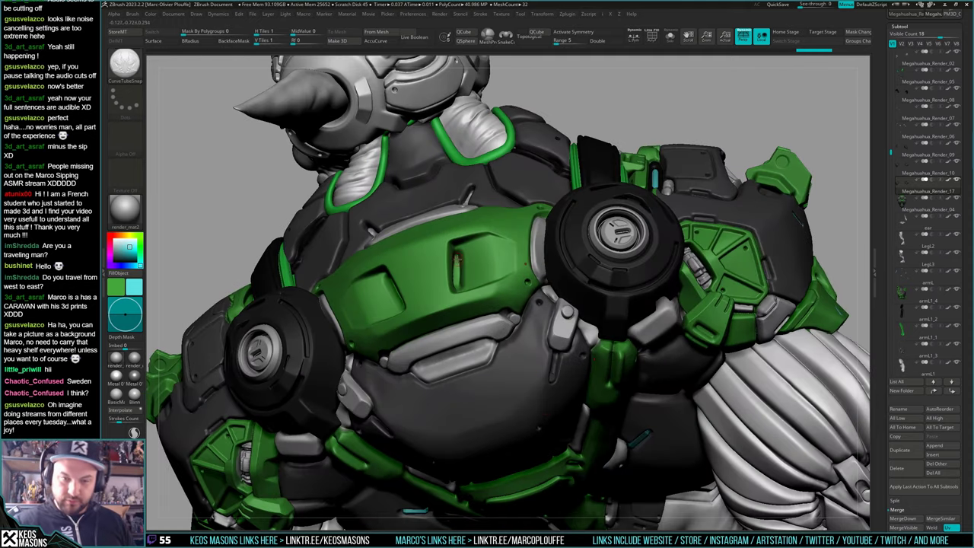
{"action": "left_click_drag", "start_coordinate": [460, 289], "coordinate": [459, 289]}
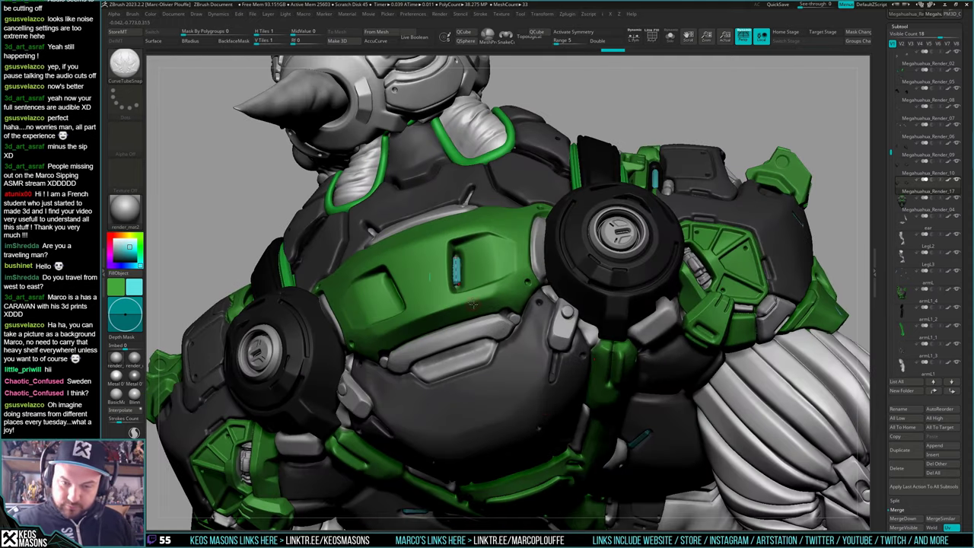
{"action": "right_click_drag", "start_coordinate": [472, 282], "coordinate": [403, 281]}
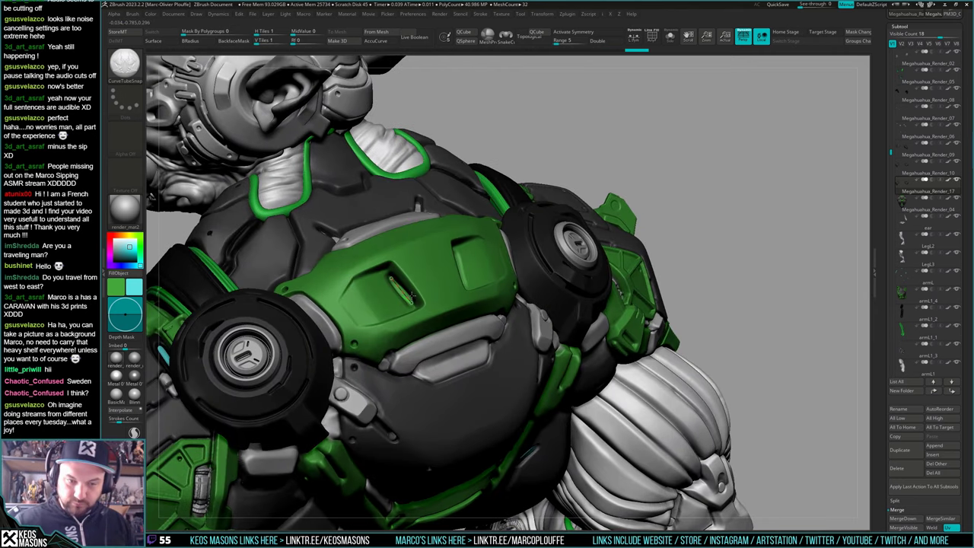
{"action": "left_click_drag", "start_coordinate": [412, 295], "coordinate": [413, 302]}
{"action": "mouse_move", "coordinate": [415, 332]}
{"action": "right_mouse_down"}
{"action": "mouse_move", "coordinate": [365, 292]}
{"action": "mouse_move", "coordinate": [438, 345]}
{"action": "mouse_move", "coordinate": [405, 338]}
{"action": "right_mouse_up"}
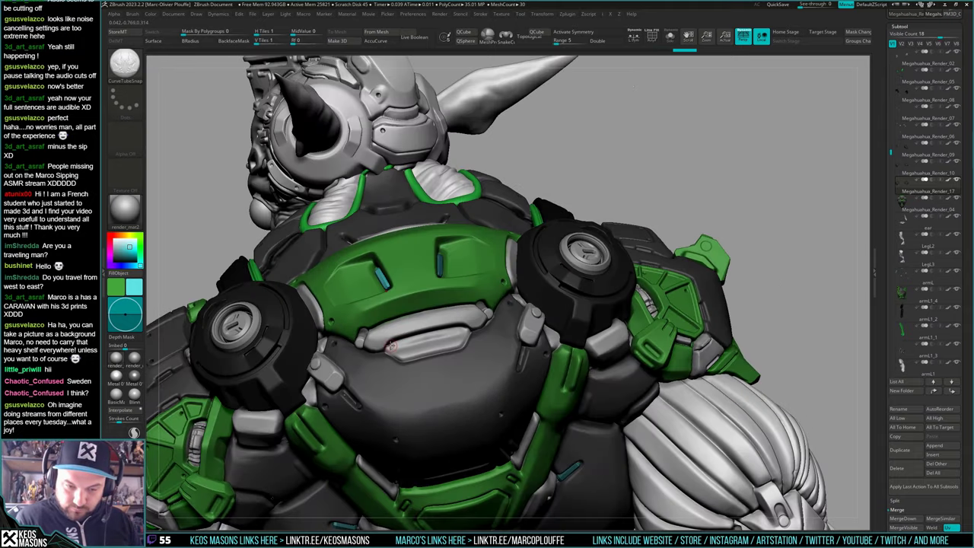
{"action": "left_click_drag", "start_coordinate": [390, 346], "coordinate": [475, 332]}
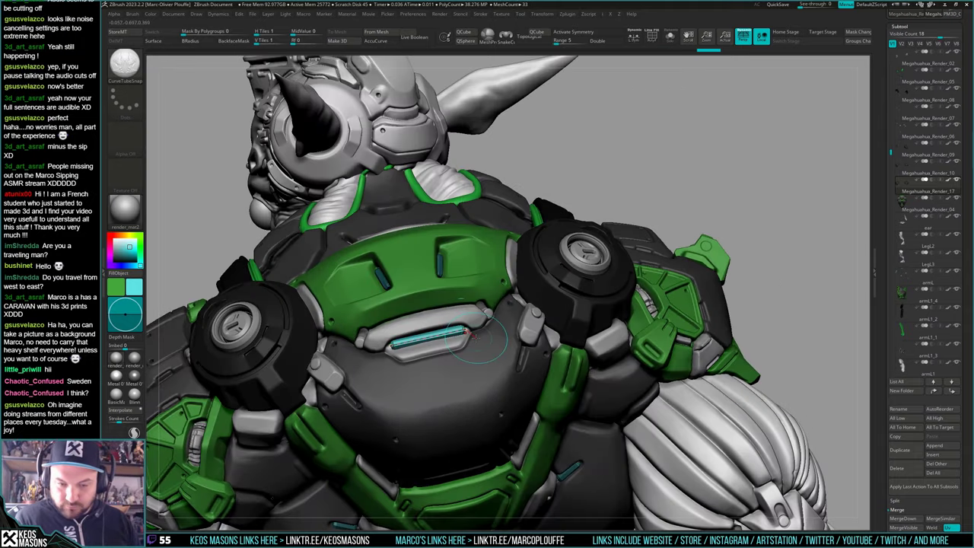
Isolate the tube subtool, remove the two shoulder discs to keep only the cyan tubes, and show the whole model again
{"action": "right_click_drag", "start_coordinate": [569, 407], "coordinate": [585, 384], "text": "ctrl"}
{"action": "right_click_drag", "start_coordinate": [582, 441], "coordinate": [564, 348], "text": "alt"}
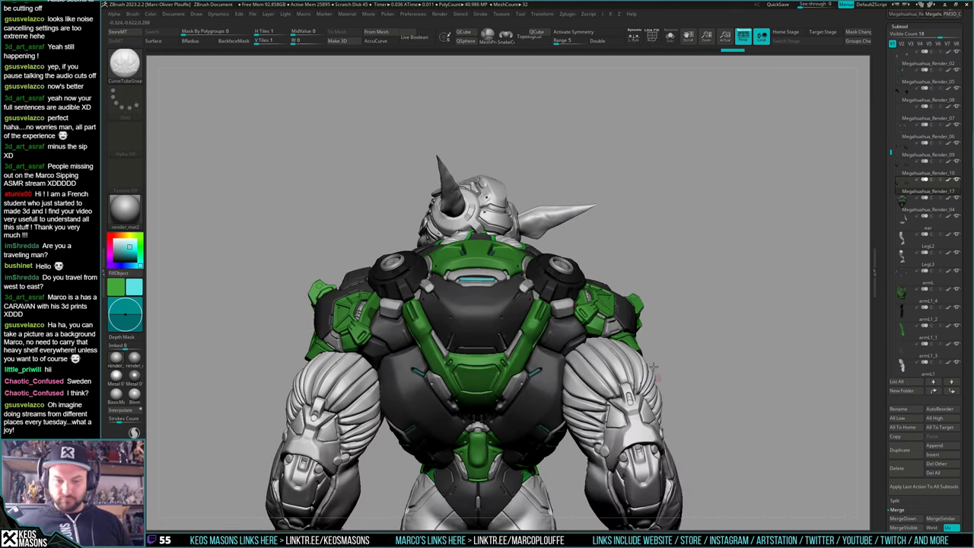
{"action": "mouse_move", "coordinate": [653, 366]}
{"action": "right_mouse_down", "text": "alt"}
{"action": "mouse_move", "coordinate": [661, 353]}
{"action": "mouse_move", "coordinate": [650, 355]}
{"action": "right_mouse_up", "text": "alt"}
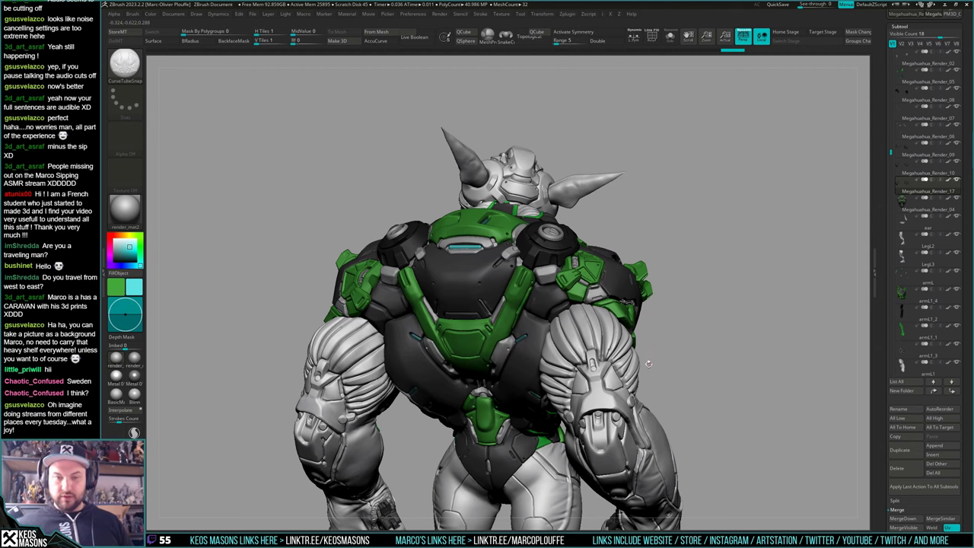
{"action": "key", "text": "alt+s"}
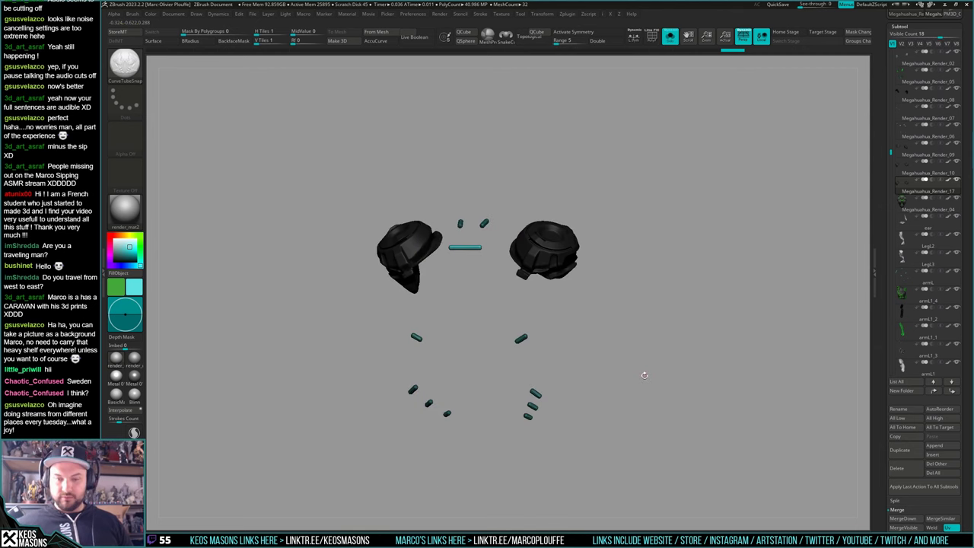
{"action": "right_click_drag", "start_coordinate": [645, 372], "coordinate": [654, 362]}
{"action": "left_click_drag", "start_coordinate": [654, 361], "coordinate": [648, 301], "text": "ctrl"}
{"action": "left_click_drag", "start_coordinate": [495, 174], "coordinate": [652, 315], "text": "ctrl+alt+shift"}
{"action": "mouse_move", "coordinate": [321, 164]}
{"action": "left_mouse_down", "text": "ctrl+shift"}
{"action": "mouse_move", "coordinate": [409, 213]}
{"action": "mouse_move", "coordinate": [440, 308]}
{"action": "left_mouse_up", "text": "ctrl+shift"}
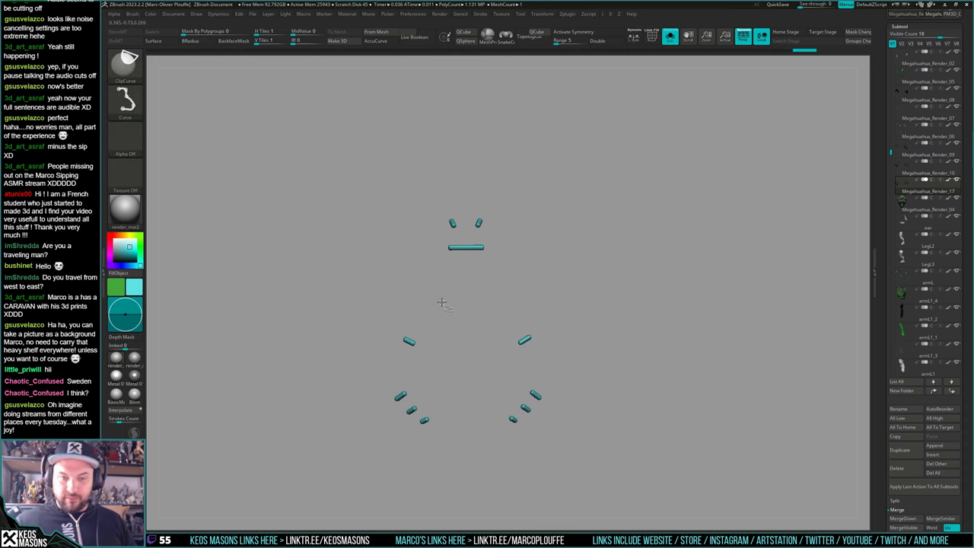
{"action": "key", "text": "shift+s"}
With the Move brush, adjust the two cyan tubes beside the green V-shaped armor to fit their slots
{"action": "key", "text": "space"}
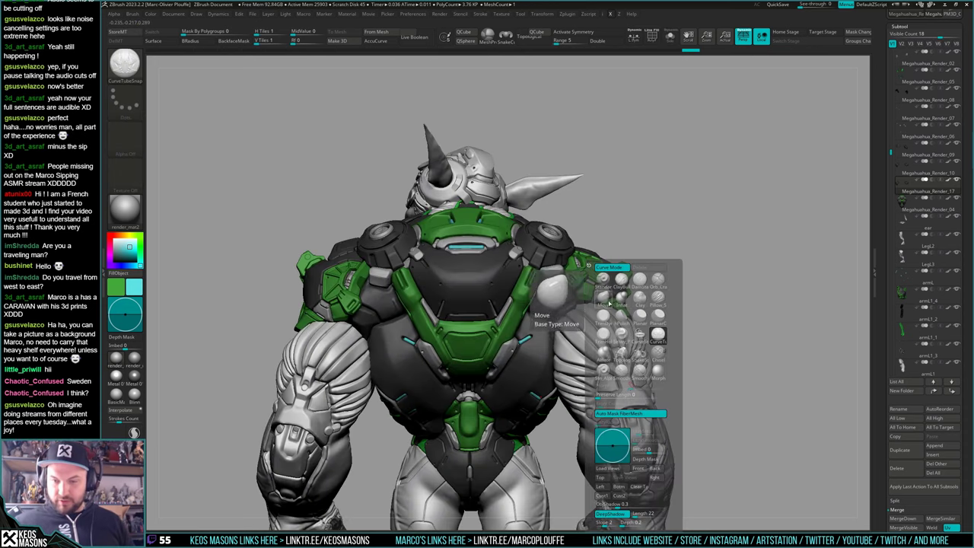
{"action": "left_click", "coordinate": [602, 298]}
{"action": "mouse_move", "coordinate": [571, 362]}
{"action": "right_mouse_down", "text": "shift"}
{"action": "mouse_move", "coordinate": [548, 345]}
{"action": "mouse_move", "coordinate": [555, 323]}
{"action": "right_mouse_up", "text": "shift"}
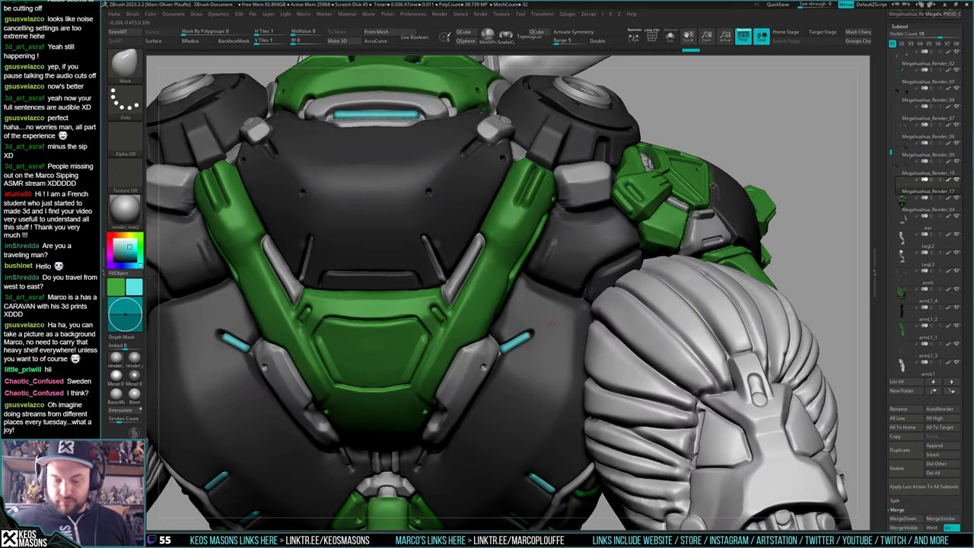
{"action": "key", "text": "space"}
{"action": "left_click_drag", "start_coordinate": [551, 319], "coordinate": [557, 320]}
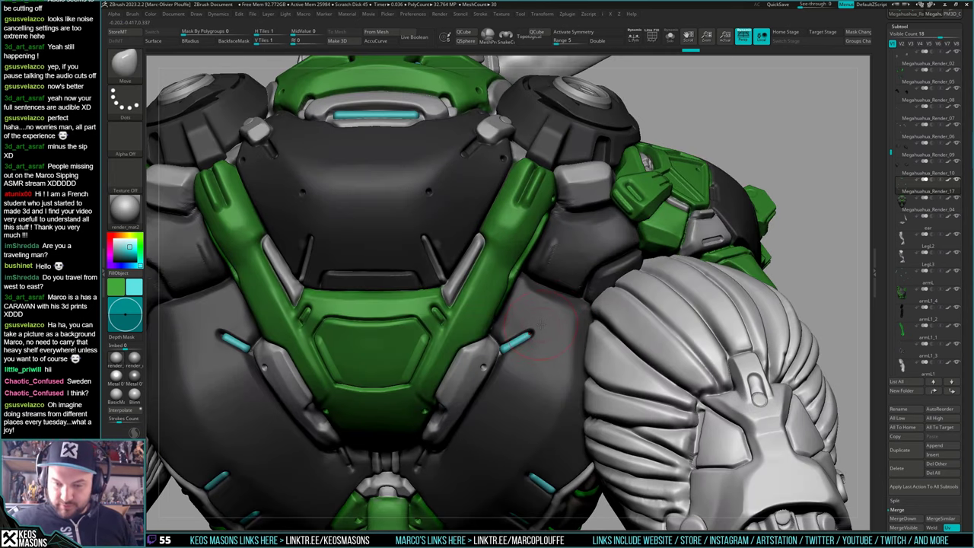
{"action": "right_click_drag", "start_coordinate": [547, 320], "coordinate": [541, 331]}
{"action": "key", "text": "space"}
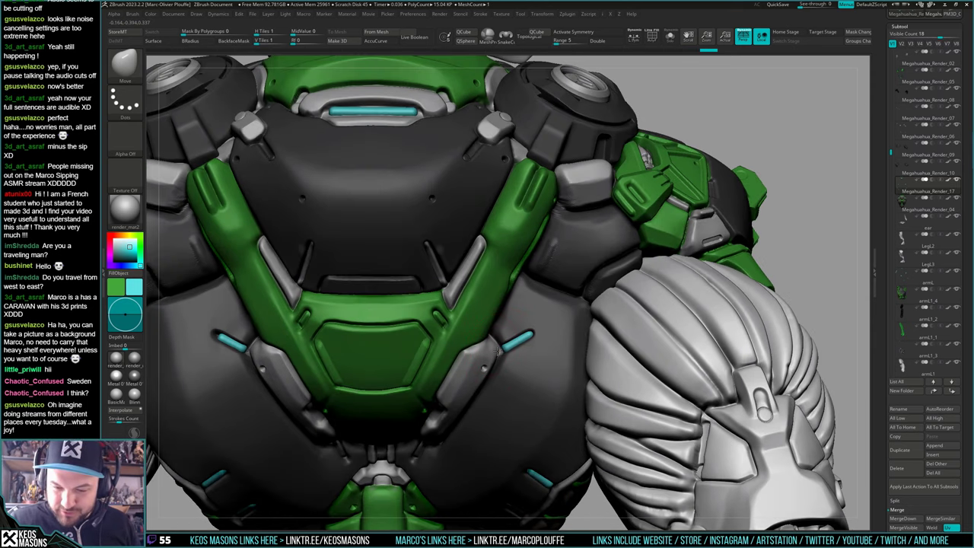
{"action": "right_click_drag", "start_coordinate": [560, 388], "coordinate": [344, 329]}
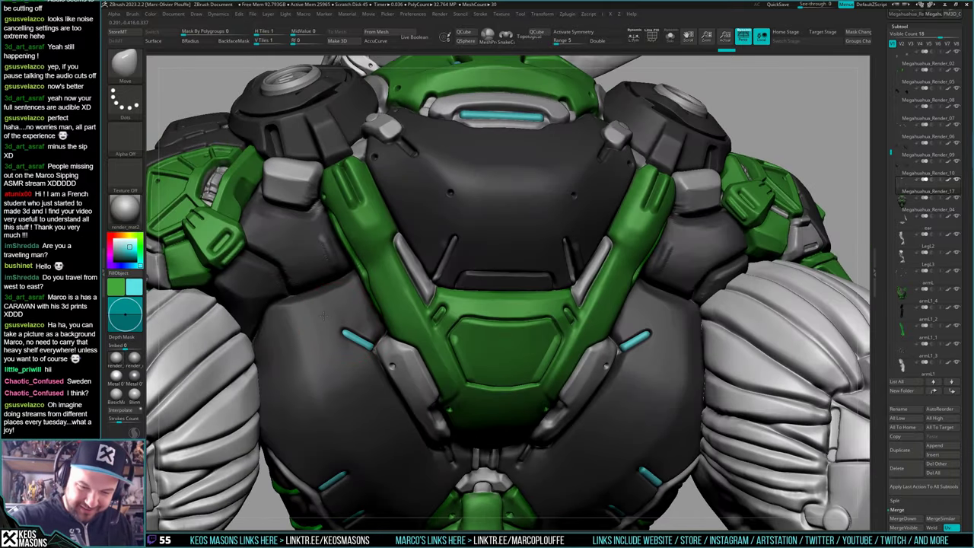
{"action": "right_click_drag", "start_coordinate": [385, 347], "coordinate": [381, 362]}
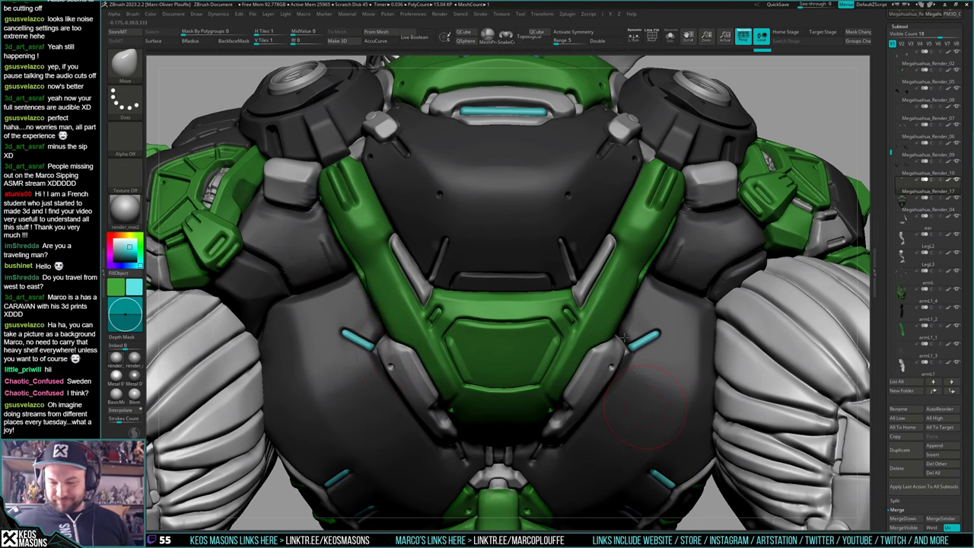
Adjust the cyan tubes in the side slots along both light grey trims, and check the tube subtool in isolation
{"action": "mouse_move", "coordinate": [626, 339]}
{"action": "right_mouse_down"}
{"action": "mouse_move", "coordinate": [593, 324]}
{"action": "mouse_move", "coordinate": [618, 355]}
{"action": "mouse_move", "coordinate": [601, 369]}
{"action": "mouse_move", "coordinate": [574, 365]}
{"action": "mouse_move", "coordinate": [566, 387]}
{"action": "right_mouse_up"}
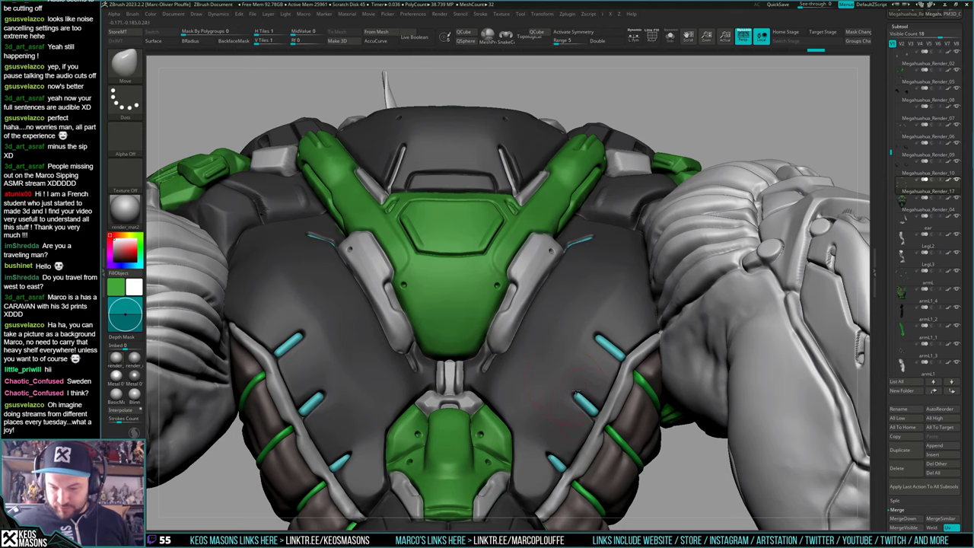
{"action": "right_click_drag", "start_coordinate": [597, 417], "coordinate": [541, 388]}
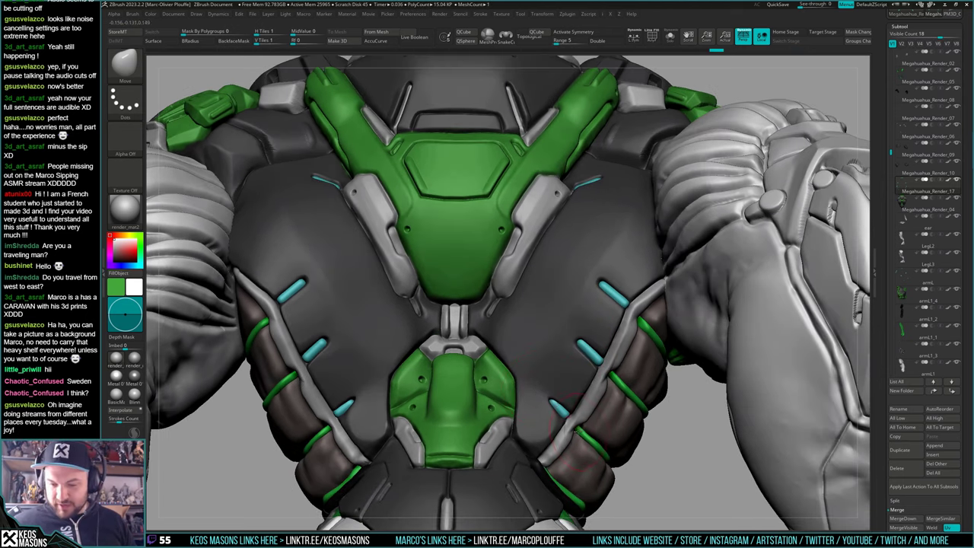
{"action": "right_click_drag", "start_coordinate": [574, 417], "coordinate": [628, 411]}
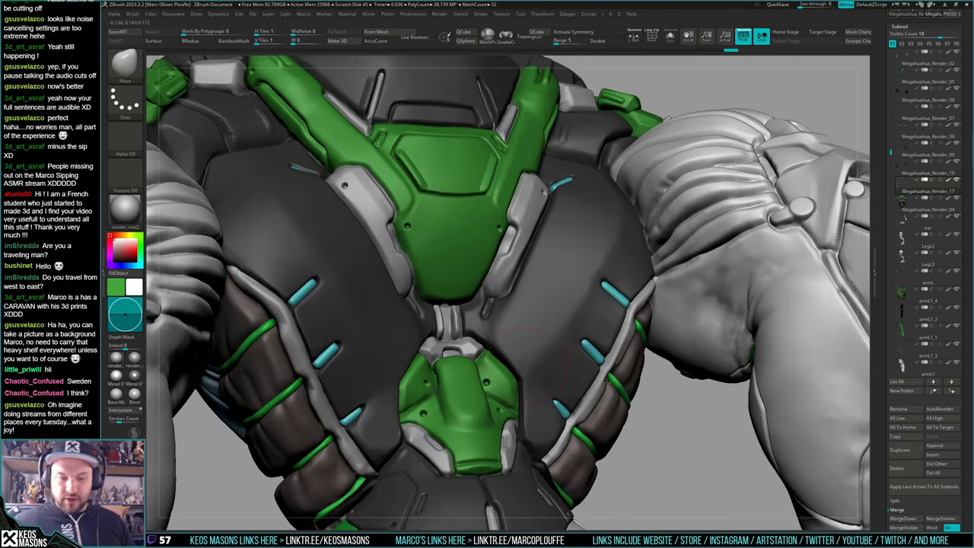
{"action": "right_click_drag", "start_coordinate": [343, 331], "coordinate": [408, 286], "text": "alt"}
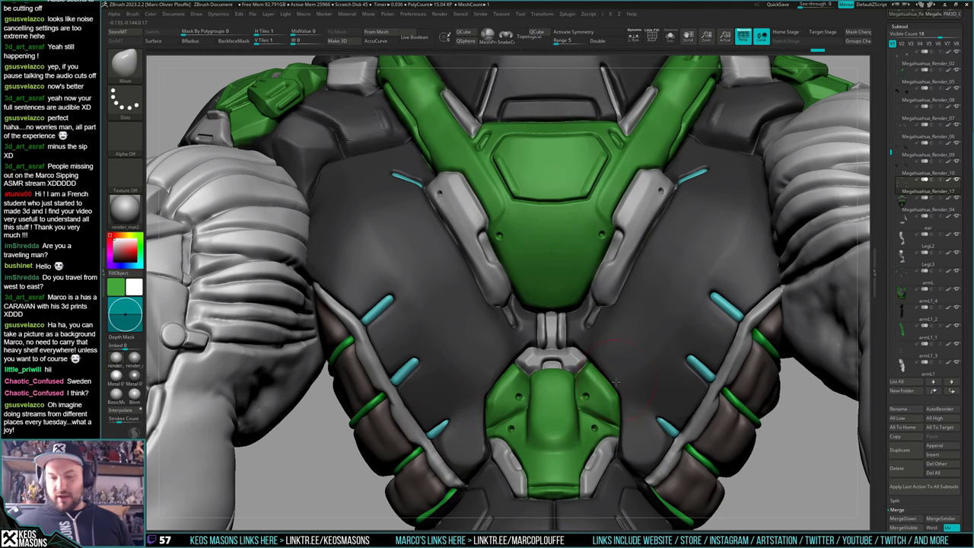
{"action": "right_click_drag", "start_coordinate": [616, 382], "coordinate": [637, 350], "text": "ctrl"}
{"action": "key", "text": "alt+s"}
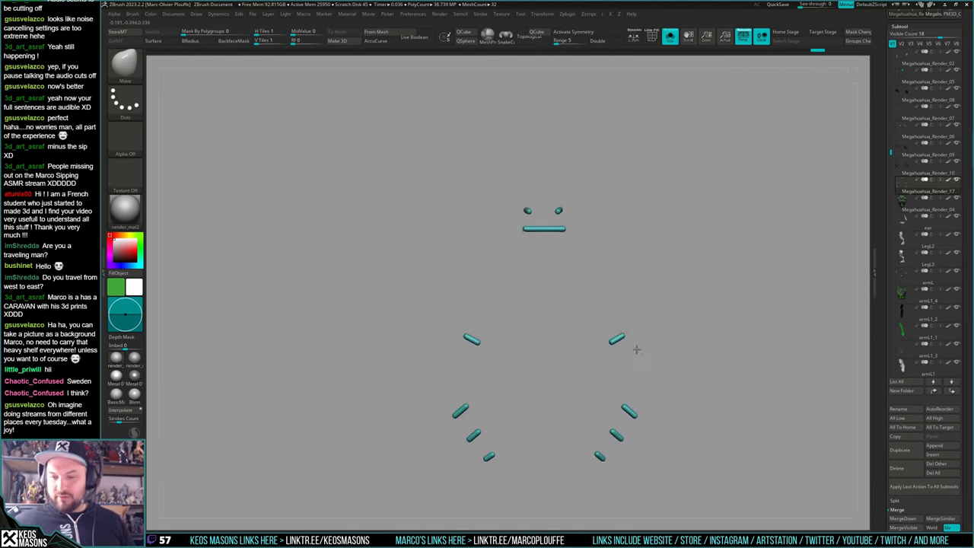
{"action": "key", "text": "shift+s"}
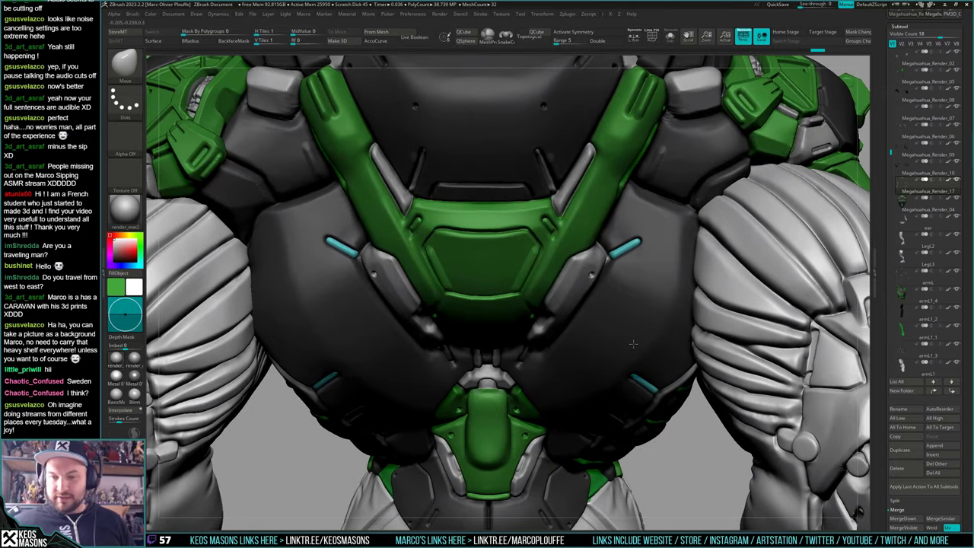
Resize the Move brush and fit the two cyan tubes into the recesses of the green upper-back plate
{"action": "right_click_drag", "start_coordinate": [632, 344], "coordinate": [627, 469]}
{"action": "right_click_drag", "start_coordinate": [628, 311], "coordinate": [628, 414]}
{"action": "key", "text": "shift+s"}
{"action": "right_click_drag", "start_coordinate": [551, 272], "coordinate": [573, 341], "text": "alt"}
{"action": "key", "text": "shift+s"}
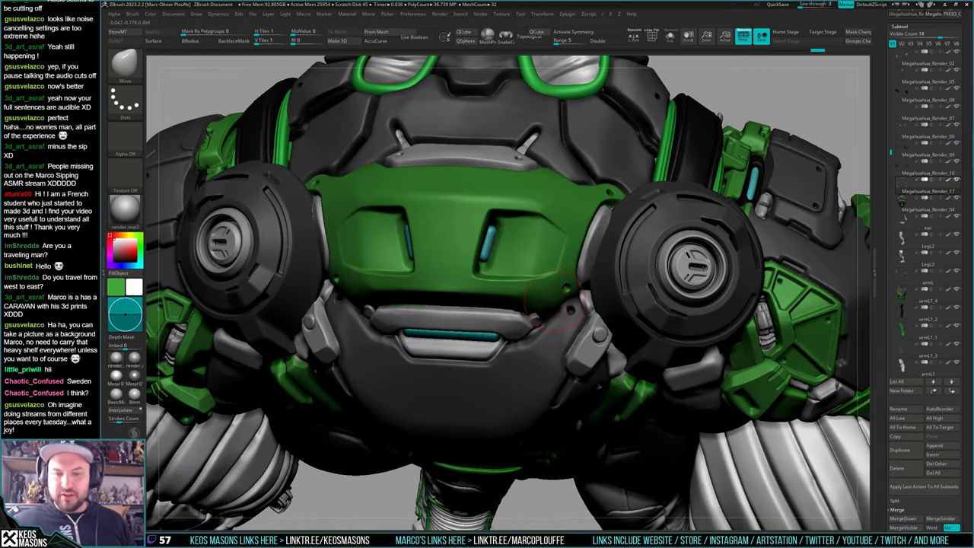
{"action": "right_click_drag", "start_coordinate": [554, 302], "coordinate": [553, 349], "text": "alt"}
{"action": "key", "text": "space"}
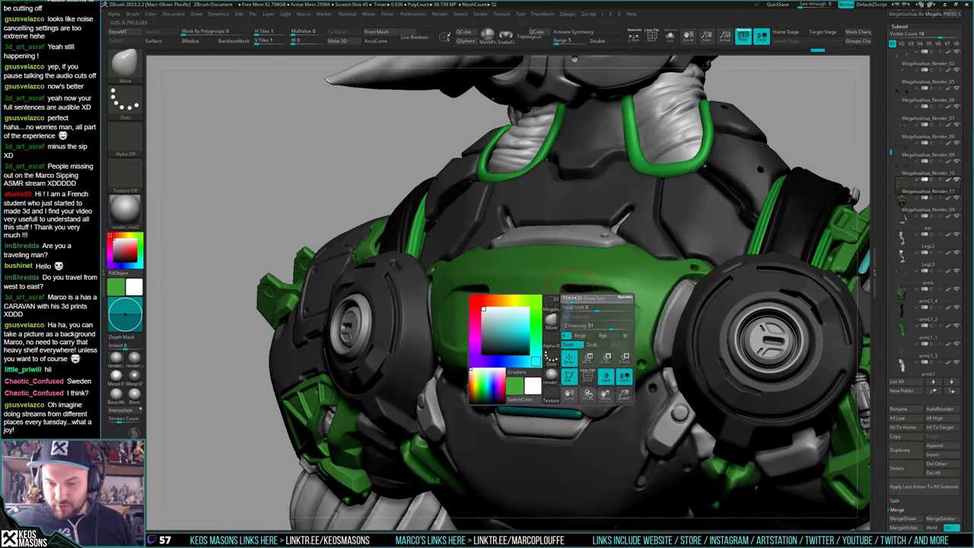
{"action": "right_click", "coordinate": [563, 330]}
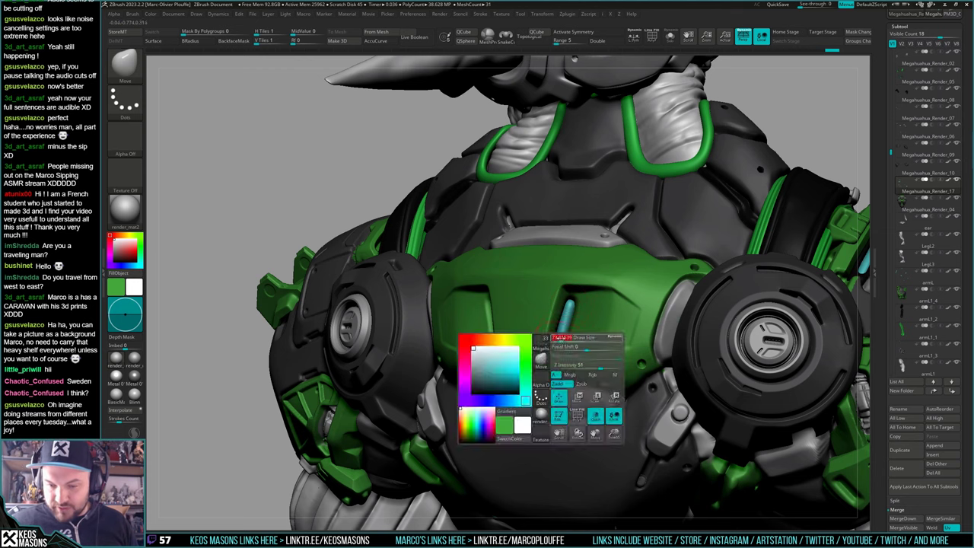
{"action": "right_click_drag", "start_coordinate": [558, 344], "coordinate": [478, 296]}
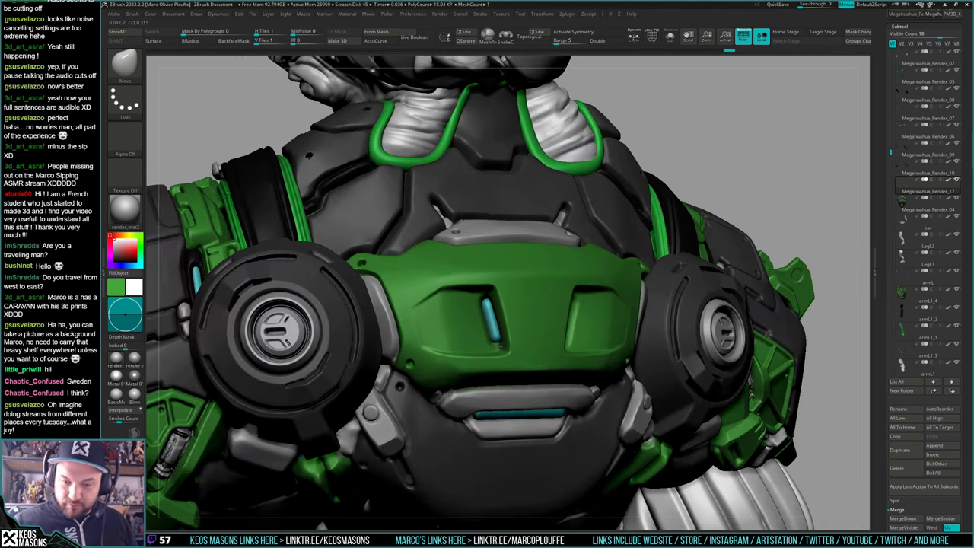
{"action": "mouse_move", "coordinate": [596, 342]}
{"action": "right_mouse_down"}
{"action": "mouse_move", "coordinate": [499, 303]}
{"action": "mouse_move", "coordinate": [485, 310]}
{"action": "right_mouse_up"}
{"action": "right_click_drag", "start_coordinate": [585, 400], "coordinate": [601, 341]}
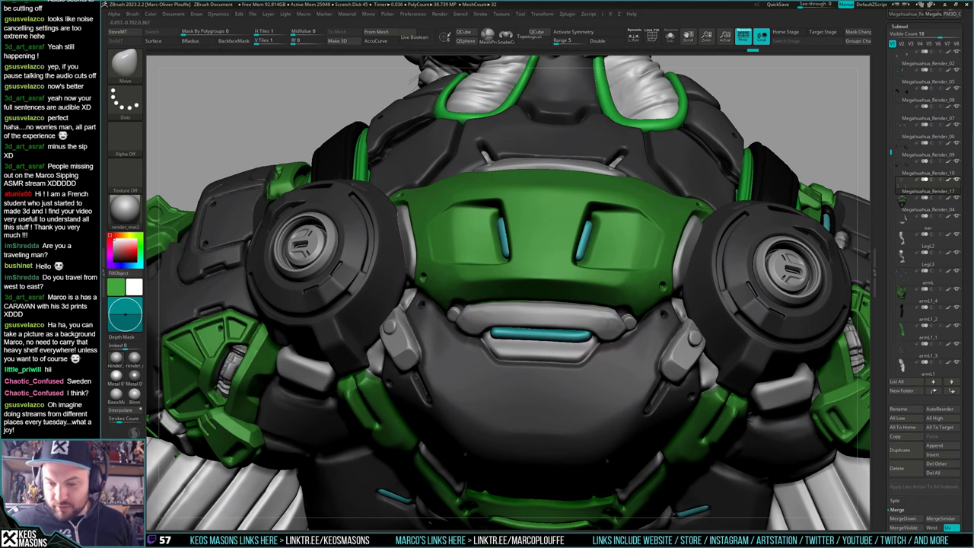
Shape the long cyan tube to follow the curve of the grey vent below the green plate, using a larger Move brush
{"action": "right_click_drag", "start_coordinate": [598, 337], "coordinate": [473, 342]}
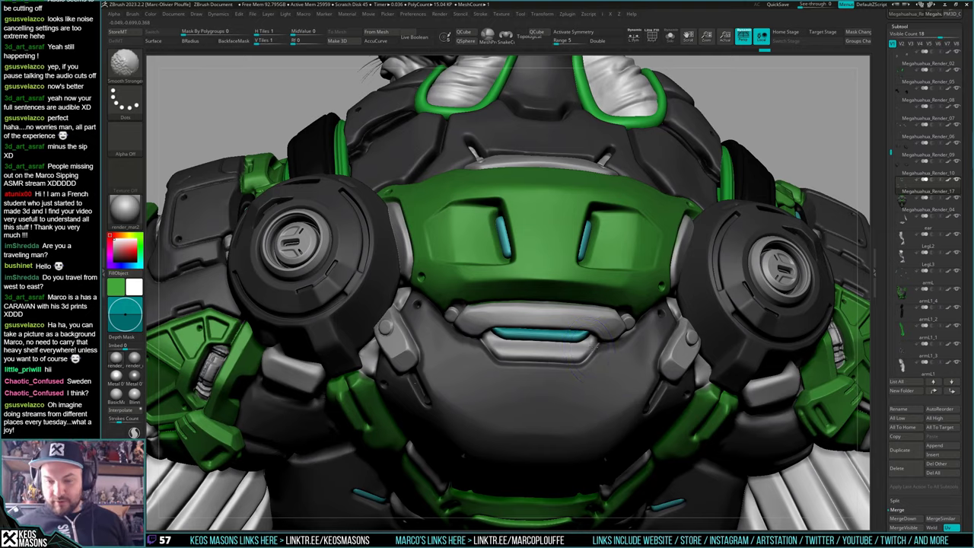
{"action": "mouse_move", "coordinate": [581, 315]}
{"action": "right_mouse_down", "text": "shift"}
{"action": "mouse_move", "coordinate": [586, 350]}
{"action": "mouse_move", "coordinate": [572, 397]}
{"action": "right_mouse_up", "text": "shift"}
{"action": "right_click", "coordinate": [537, 373]}
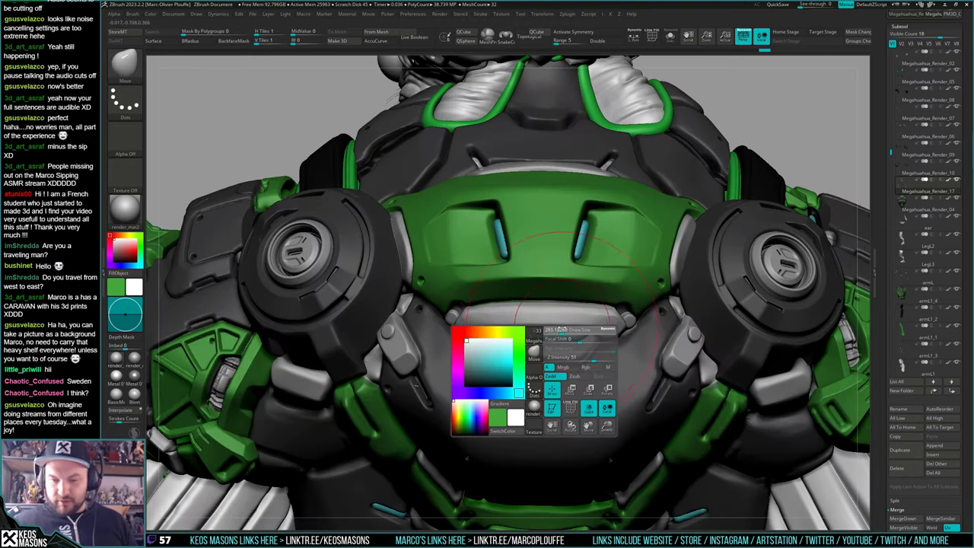
{"action": "right_click_drag", "start_coordinate": [551, 335], "coordinate": [562, 266]}
{"action": "right_click_drag", "start_coordinate": [561, 311], "coordinate": [591, 326]}
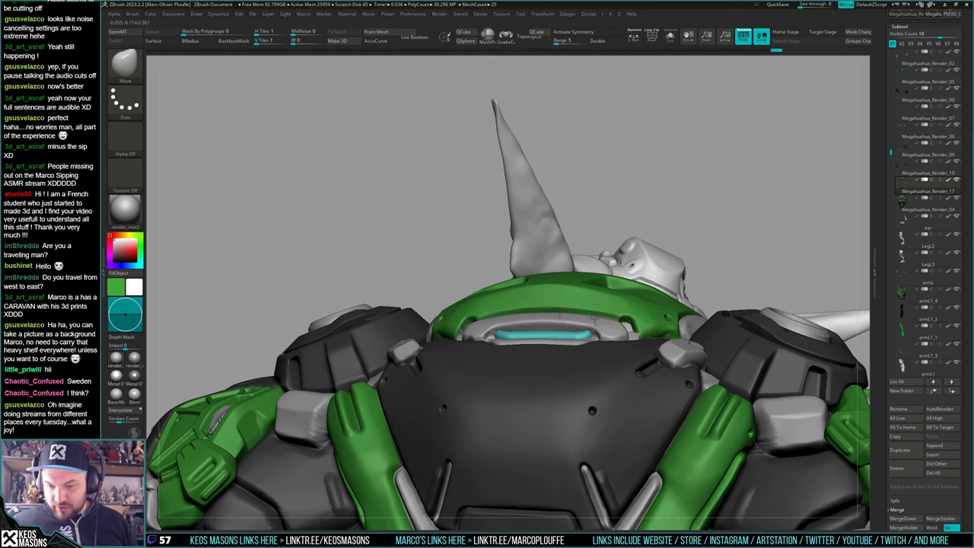
Refine the long cyan tube's fit in the grey vent below the green upper-back plate with the Move brush
{"action": "right_click", "coordinate": [594, 319]}
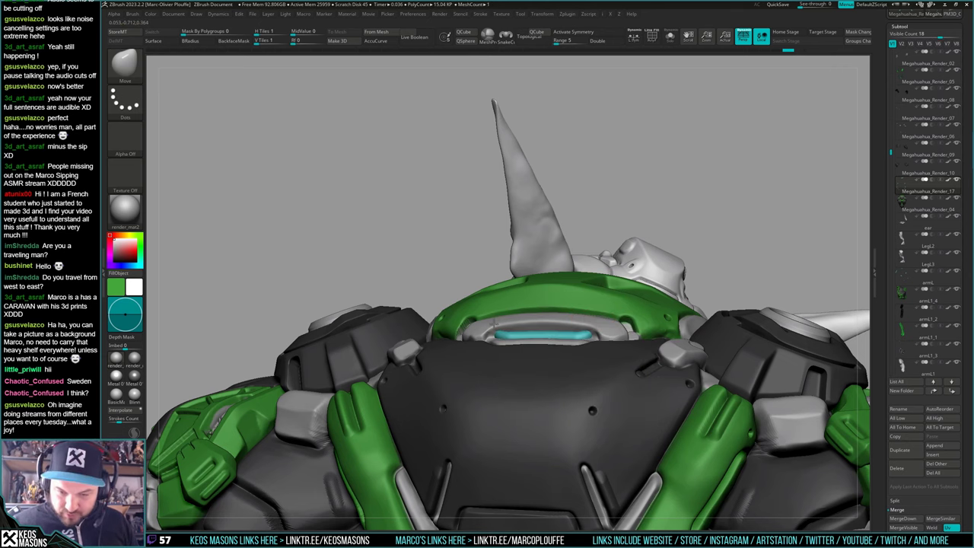
{"action": "right_click_drag", "start_coordinate": [493, 320], "coordinate": [546, 355]}
{"action": "key", "text": "space"}
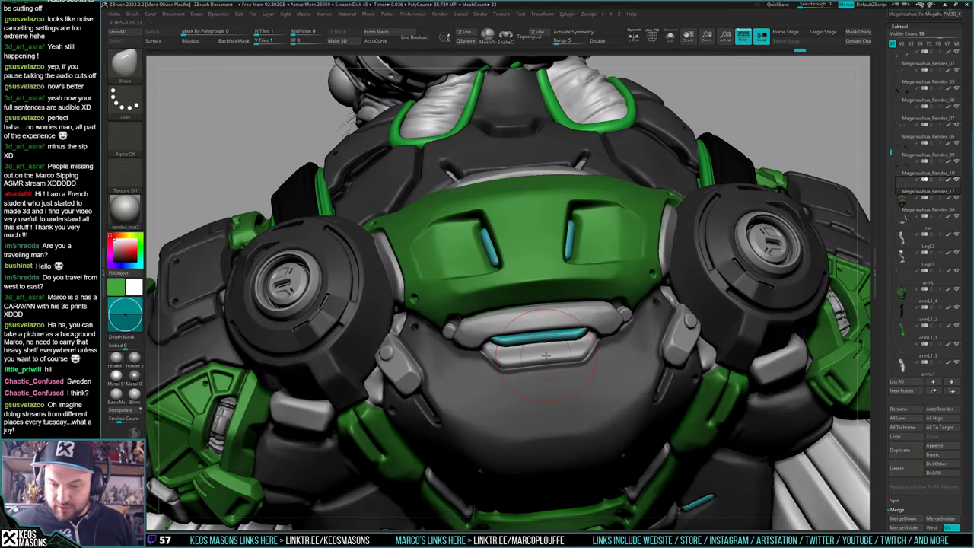
{"action": "right_click_drag", "start_coordinate": [563, 394], "coordinate": [561, 355], "text": "ctrl"}
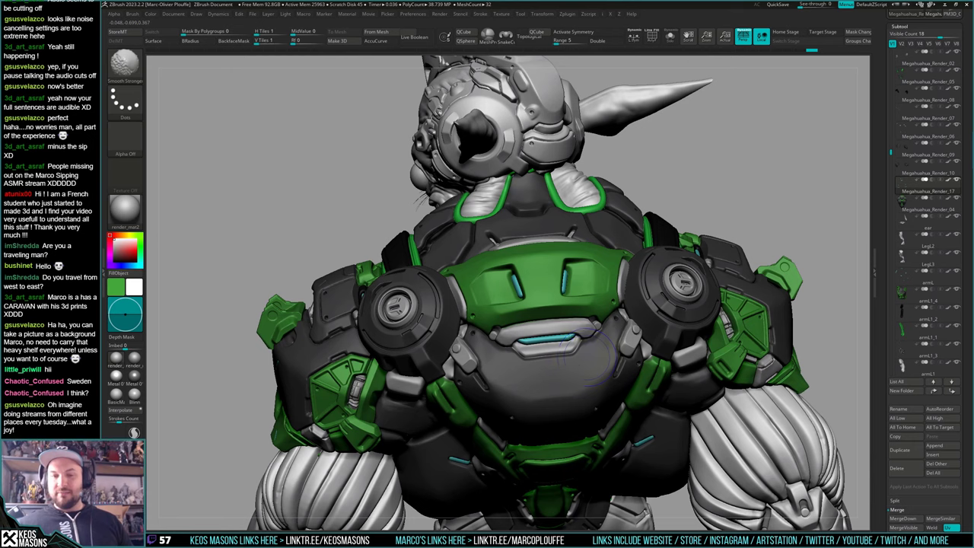
{"action": "mouse_move", "coordinate": [577, 419]}
{"action": "right_mouse_down"}
{"action": "mouse_move", "coordinate": [575, 383]}
{"action": "mouse_move", "coordinate": [579, 418]}
{"action": "right_mouse_up"}
{"action": "right_click_drag", "start_coordinate": [578, 365], "coordinate": [582, 398], "text": "ctrl"}
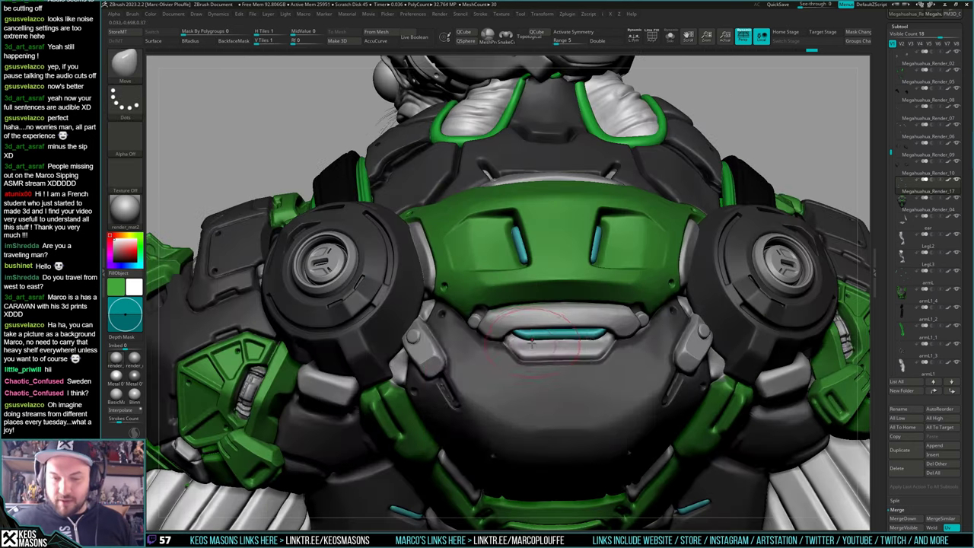
{"action": "key", "text": "space"}
{"action": "right_click_drag", "start_coordinate": [525, 351], "coordinate": [525, 347]}
{"action": "key", "text": "space"}
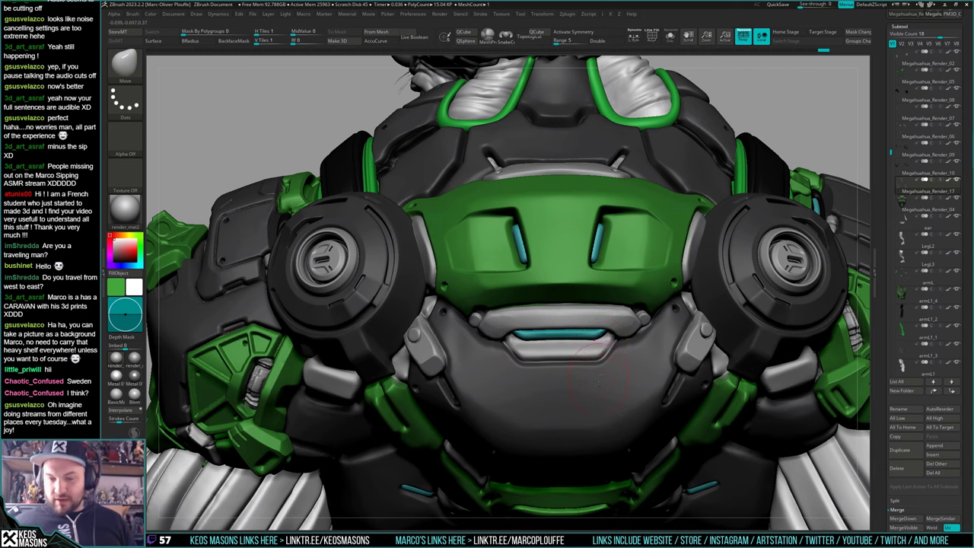
Examine the cyan inserts across the back armor and the whole figure from several angles
{"action": "right_click_drag", "start_coordinate": [600, 368], "coordinate": [597, 344]}
{"action": "right_click_drag", "start_coordinate": [586, 398], "coordinate": [605, 352], "text": "ctrl"}
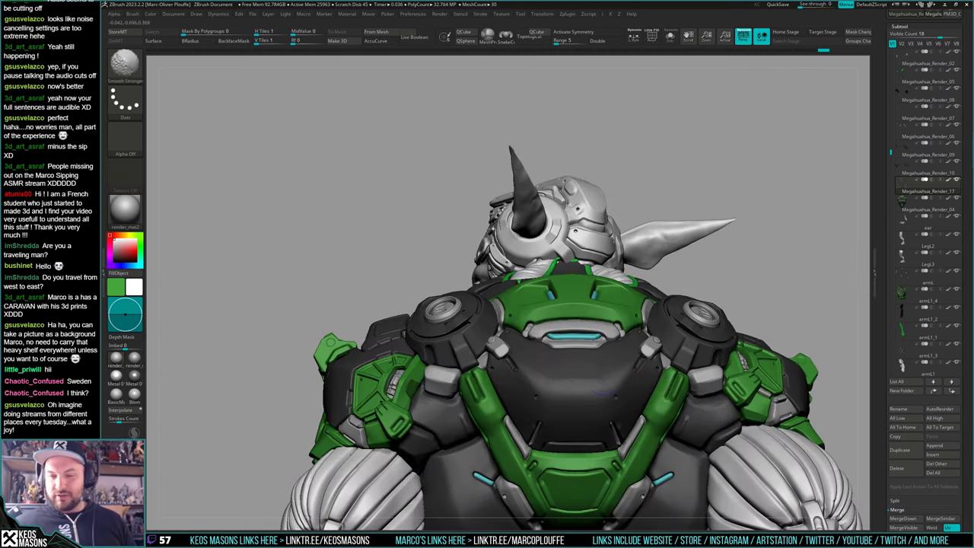
{"action": "mouse_move", "coordinate": [663, 346]}
{"action": "right_mouse_down"}
{"action": "mouse_move", "coordinate": [627, 348]}
{"action": "mouse_move", "coordinate": [606, 332]}
{"action": "mouse_move", "coordinate": [660, 351]}
{"action": "right_mouse_up"}
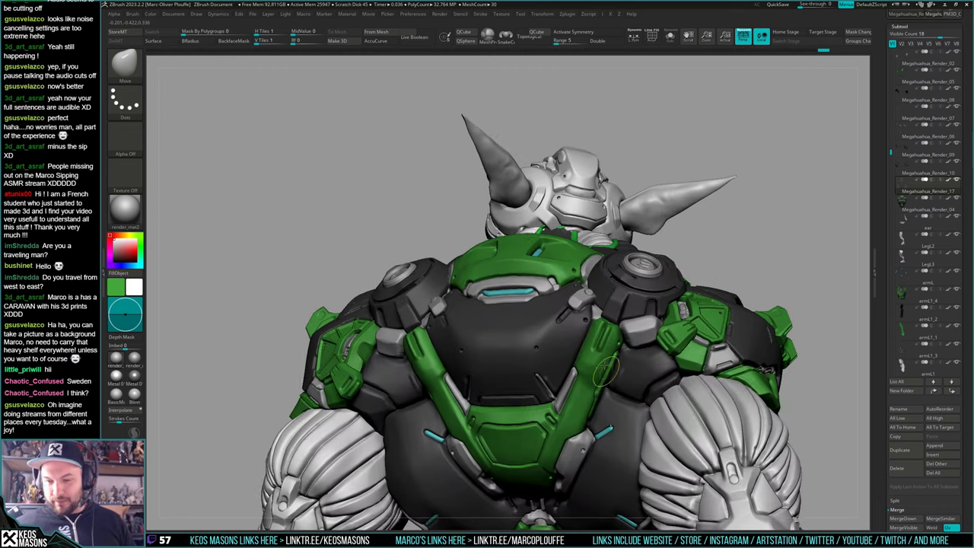
{"action": "right_click_drag", "start_coordinate": [749, 308], "coordinate": [732, 271], "text": "ctrl"}
{"action": "key", "text": "shift+s"}
{"action": "key", "text": "shift+s"}
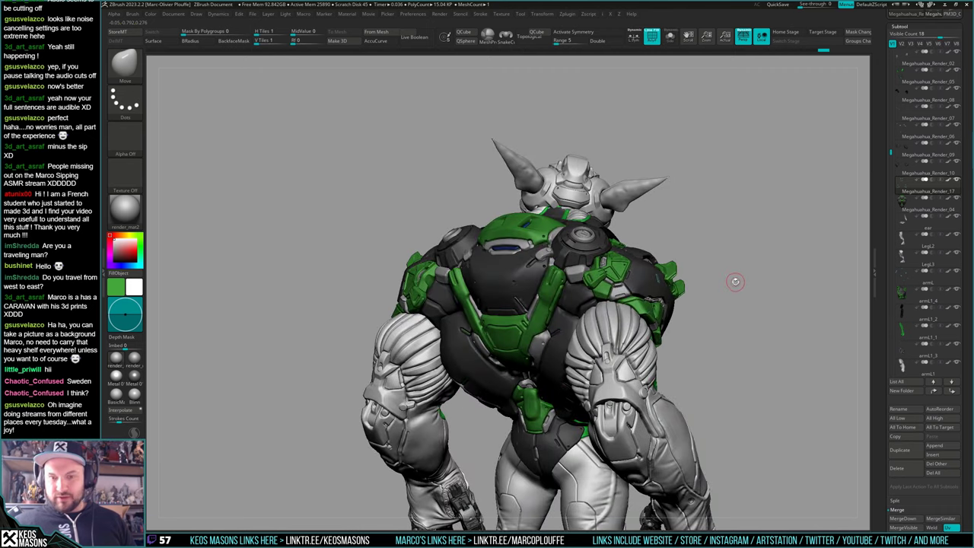
{"action": "right_click_drag", "start_coordinate": [734, 282], "coordinate": [747, 277]}
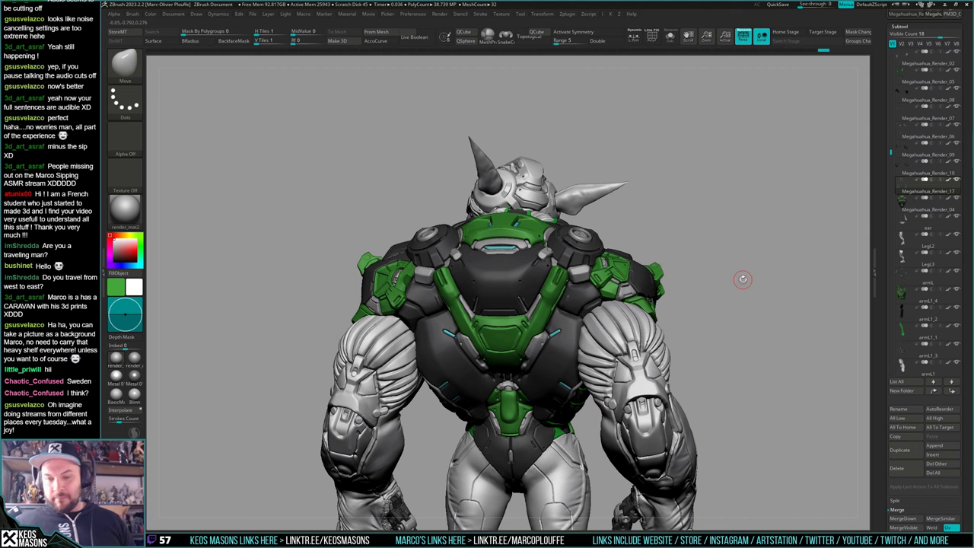
{"action": "mouse_move", "coordinate": [743, 278]}
{"action": "right_mouse_down"}
{"action": "mouse_move", "coordinate": [730, 238]}
{"action": "mouse_move", "coordinate": [735, 269]}
{"action": "mouse_move", "coordinate": [737, 259]}
{"action": "mouse_move", "coordinate": [728, 280]}
{"action": "mouse_move", "coordinate": [719, 270]}
{"action": "mouse_move", "coordinate": [709, 323]}
{"action": "mouse_move", "coordinate": [730, 271]}
{"action": "mouse_move", "coordinate": [741, 270]}
{"action": "mouse_move", "coordinate": [733, 253]}
{"action": "mouse_move", "coordinate": [745, 248]}
{"action": "mouse_move", "coordinate": [724, 252]}
{"action": "mouse_move", "coordinate": [748, 252]}
{"action": "mouse_move", "coordinate": [735, 281]}
{"action": "right_mouse_up"}
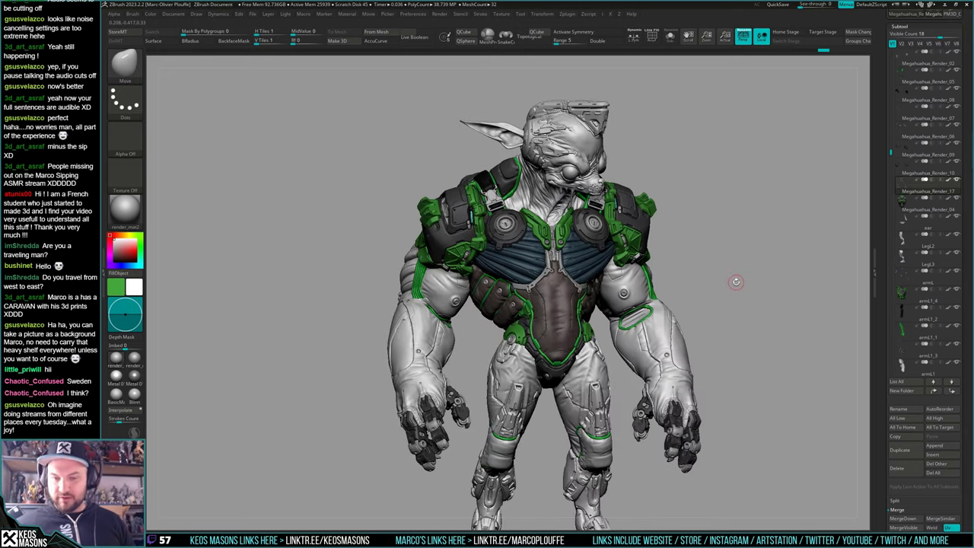
Make the armR1 subtool active and frame the figure around its bare ribbed upper arm
{"action": "left_click", "coordinate": [430, 340], "text": "alt"}
{"action": "right_click_drag", "start_coordinate": [471, 346], "coordinate": [569, 341]}
{"action": "key", "text": "f"}
{"action": "key", "text": "shift+f"}
{"action": "key", "text": "shift+f"}
{"action": "key", "text": "alt+s"}
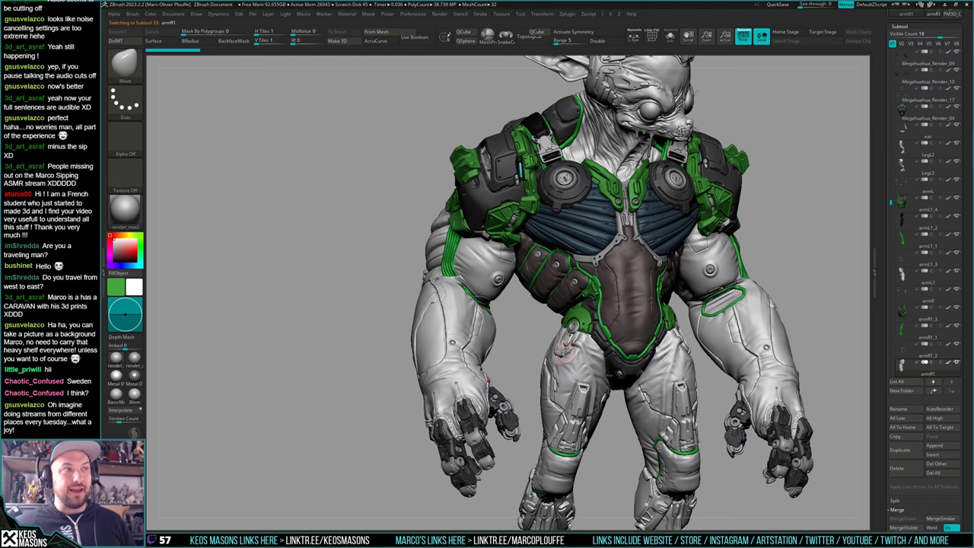
{"action": "key", "text": "ctrl+shift+s"}
{"action": "mouse_move", "coordinate": [565, 349]}
{"action": "right_mouse_down"}
{"action": "mouse_move", "coordinate": [550, 354]}
{"action": "mouse_move", "coordinate": [571, 354]}
{"action": "right_mouse_up"}
{"action": "key", "text": "ctrl+shift+s"}
{"action": "right_click_drag", "start_coordinate": [493, 336], "coordinate": [491, 402]}
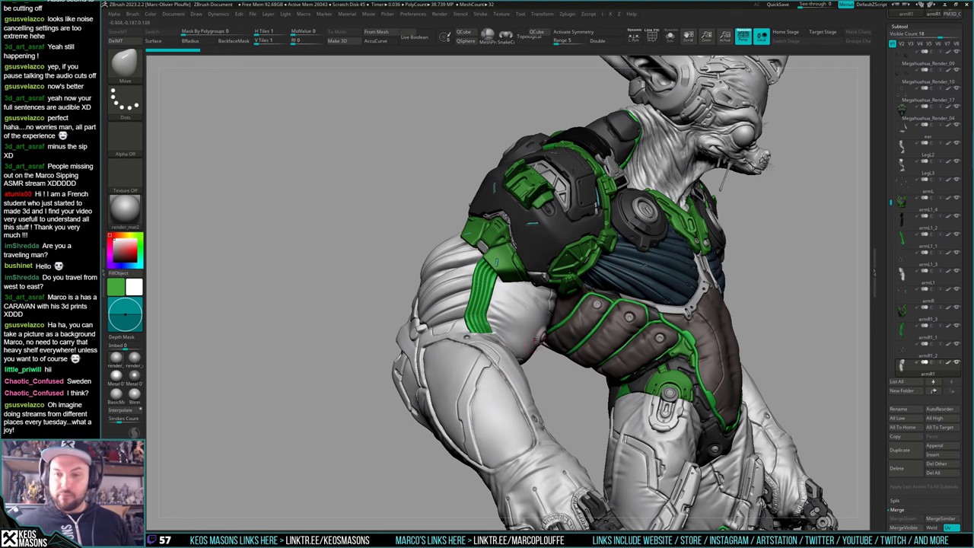
Sample the dark slate blue of the chest fabric, choose the Standard brush, and begin painting the ribbed upper sleeve of armR1
{"action": "key", "text": "c"}
{"action": "key", "text": "space"}
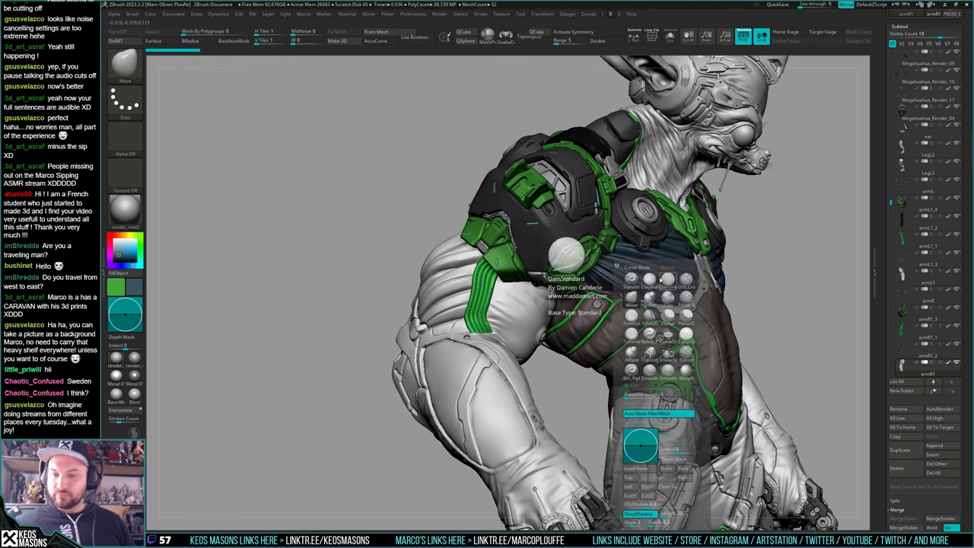
{"action": "left_click", "coordinate": [659, 281]}
{"action": "key", "text": "ctrl+shift+s"}
{"action": "key", "text": "s"}
{"action": "left_click_drag", "start_coordinate": [535, 290], "coordinate": [551, 283]}
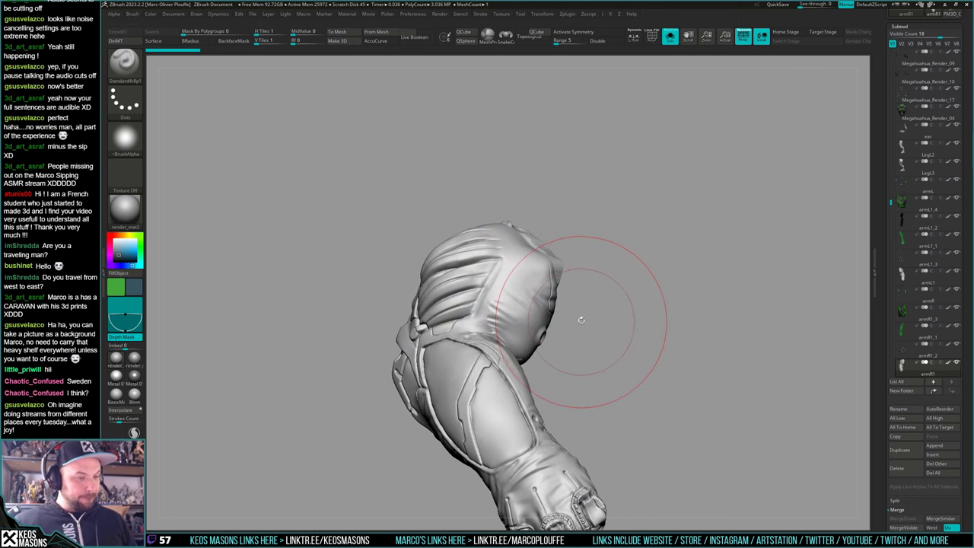
{"action": "mouse_move", "coordinate": [576, 326]}
{"action": "right_mouse_down"}
{"action": "mouse_move", "coordinate": [521, 306]}
{"action": "mouse_move", "coordinate": [504, 317]}
{"action": "right_mouse_up"}
{"action": "key", "text": "ctrl+shift+s"}
{"action": "left_click_drag", "start_coordinate": [504, 316], "coordinate": [489, 330]}
Extend the slate blue over the rear and inner folds of the armR1 sleeve
{"action": "right_click_drag", "start_coordinate": [472, 332], "coordinate": [525, 335]}
{"action": "key", "text": "space"}
{"action": "left_click_drag", "start_coordinate": [469, 307], "coordinate": [428, 307]}
{"action": "right_click_drag", "start_coordinate": [427, 304], "coordinate": [471, 296]}
{"action": "key", "text": "space"}
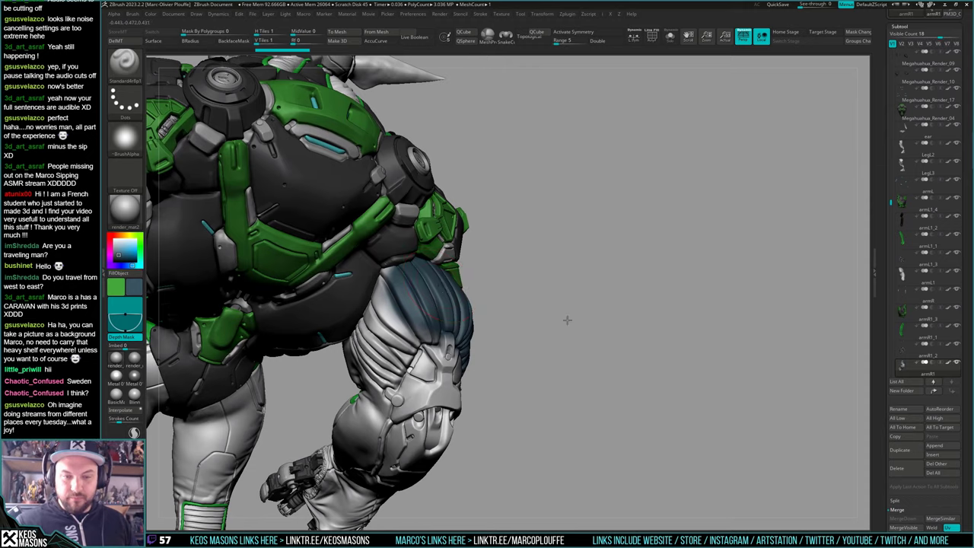
{"action": "right_click_drag", "start_coordinate": [568, 320], "coordinate": [529, 319]}
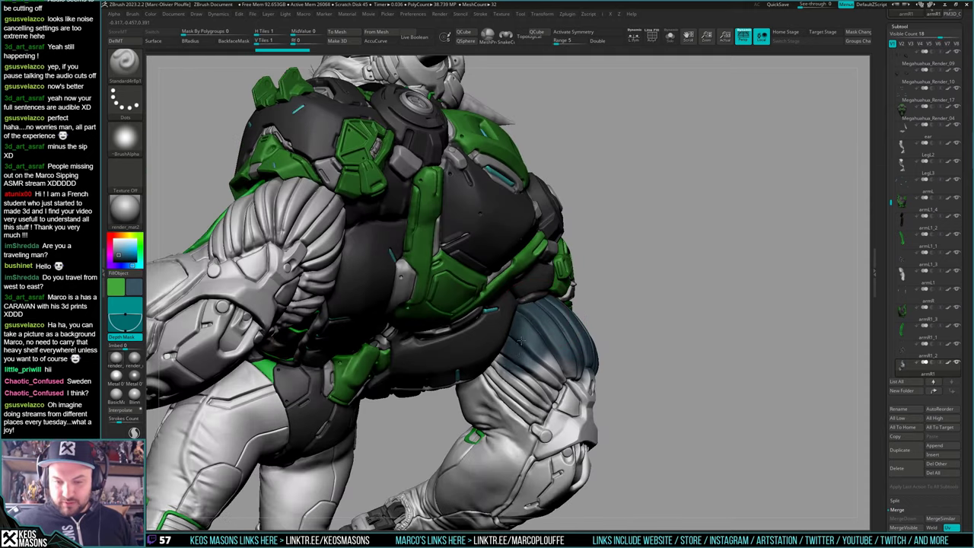
{"action": "left_click_drag", "start_coordinate": [541, 365], "coordinate": [529, 399]}
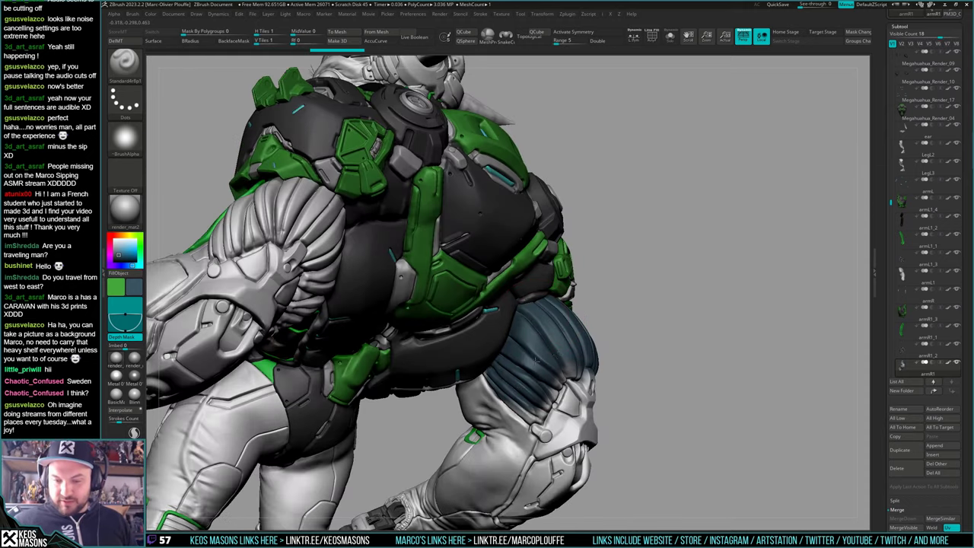
Paint the remaining armR1 folds around the grey elbow plate slate blue, isolating the arm to reach hidden areas
{"action": "right_click_drag", "start_coordinate": [562, 383], "coordinate": [530, 402]}
{"action": "key", "text": "space"}
{"action": "left_click_drag", "start_coordinate": [524, 368], "coordinate": [562, 361], "text": "ctrl"}
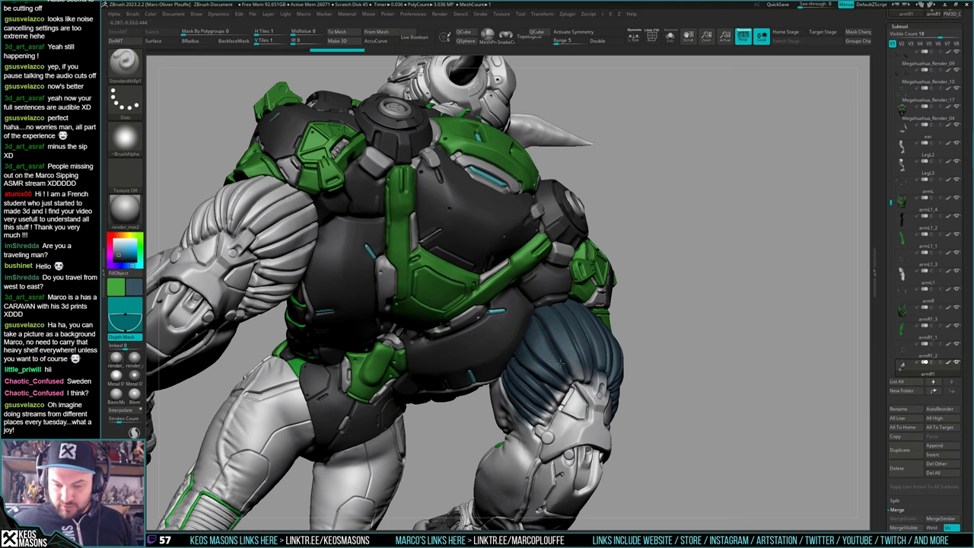
{"action": "key", "text": "alt+s"}
{"action": "right_click_drag", "start_coordinate": [572, 388], "coordinate": [542, 388]}
{"action": "key", "text": "space"}
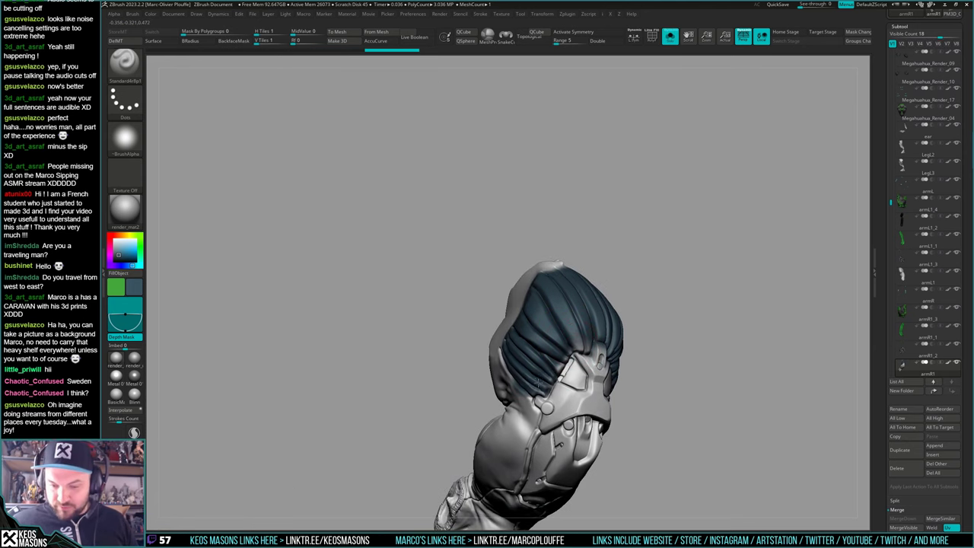
{"action": "right_click_drag", "start_coordinate": [580, 335], "coordinate": [596, 368]}
{"action": "key", "text": "alt+s"}
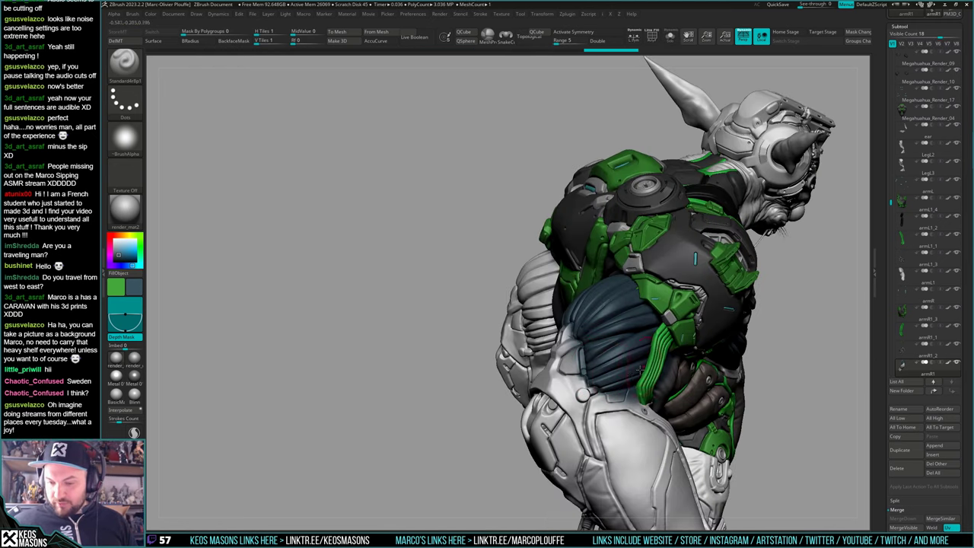
Switch to the armL1 subtool and paint the outer ribbed folds of its upper sleeve slate blue
{"action": "right_click_drag", "start_coordinate": [670, 342], "coordinate": [639, 314]}
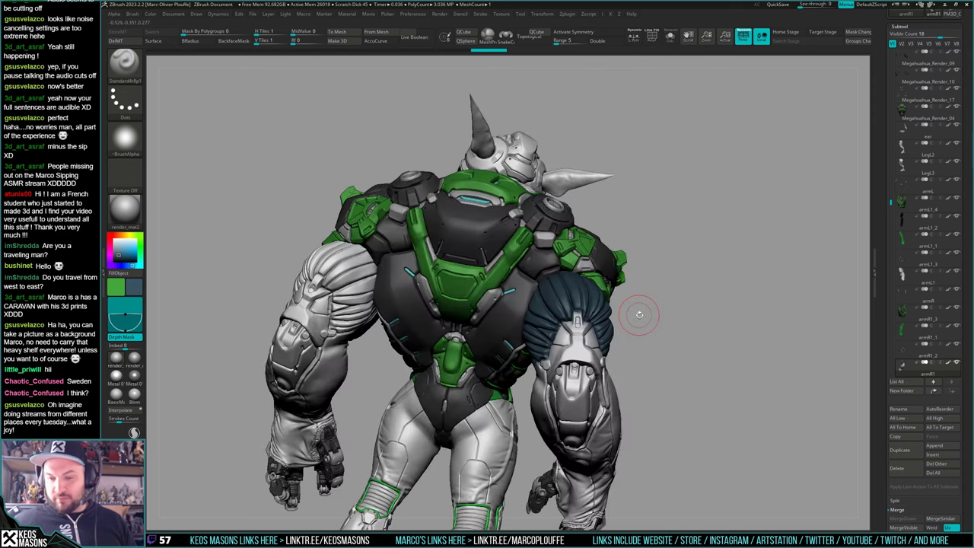
{"action": "right_click_drag", "start_coordinate": [594, 363], "coordinate": [632, 362]}
{"action": "right_click_drag", "start_coordinate": [481, 346], "coordinate": [696, 370], "text": "alt"}
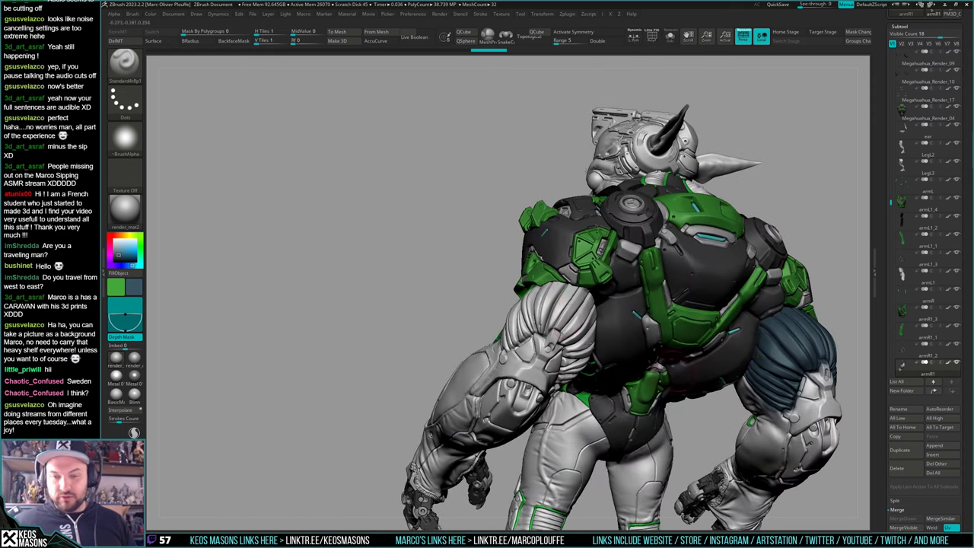
{"action": "right_click_drag", "start_coordinate": [574, 318], "coordinate": [598, 315], "text": "ctrl"}
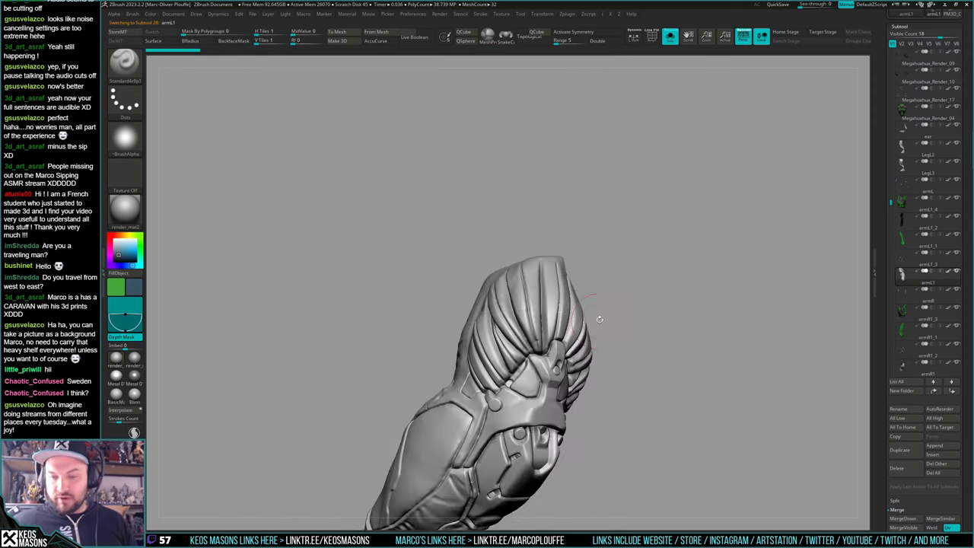
{"action": "mouse_move", "coordinate": [536, 282]}
{"action": "left_mouse_down"}
{"action": "mouse_move", "coordinate": [569, 300]}
{"action": "mouse_move", "coordinate": [519, 322]}
{"action": "mouse_move", "coordinate": [497, 319]}
{"action": "left_mouse_up"}
{"action": "right_click_drag", "start_coordinate": [487, 327], "coordinate": [542, 316]}
{"action": "key", "text": "space"}
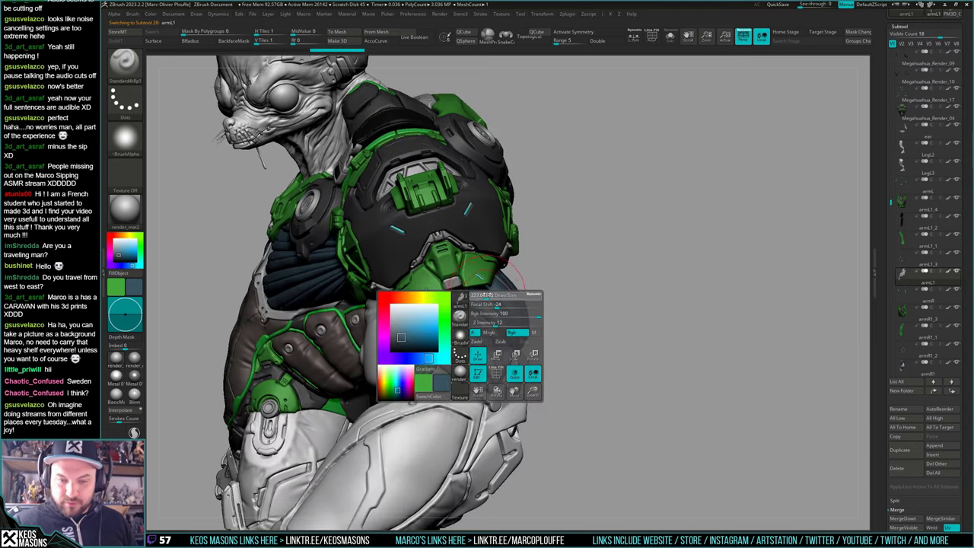
{"action": "mouse_move", "coordinate": [454, 327]}
{"action": "left_mouse_down"}
{"action": "mouse_move", "coordinate": [456, 358]}
{"action": "mouse_move", "coordinate": [480, 360]}
{"action": "left_mouse_up"}
{"action": "right_click_drag", "start_coordinate": [542, 349], "coordinate": [500, 343]}
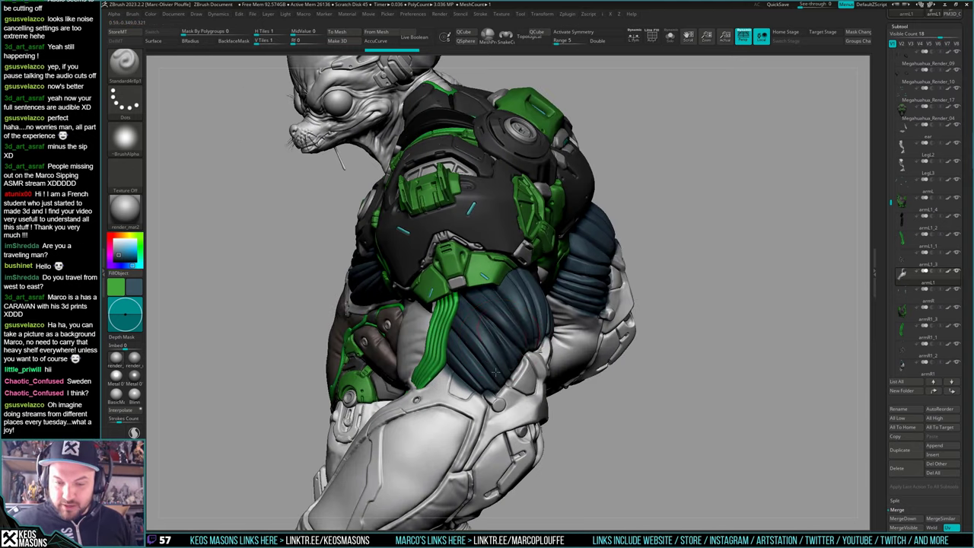
Continue the slate blue over the rear and inner folds of armL1, down to the grey elbow plate
{"action": "right_click_drag", "start_coordinate": [503, 298], "coordinate": [544, 327]}
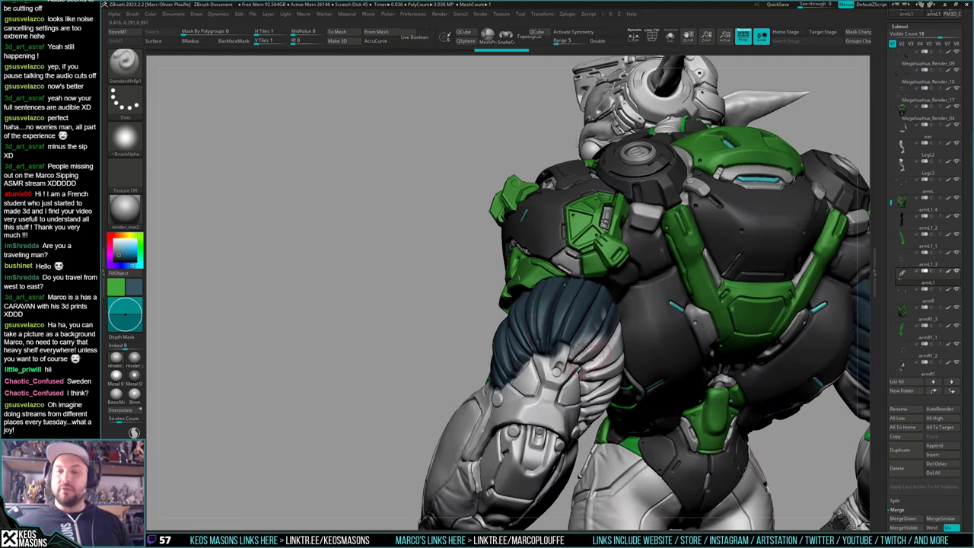
{"action": "right_click_drag", "start_coordinate": [595, 355], "coordinate": [609, 324]}
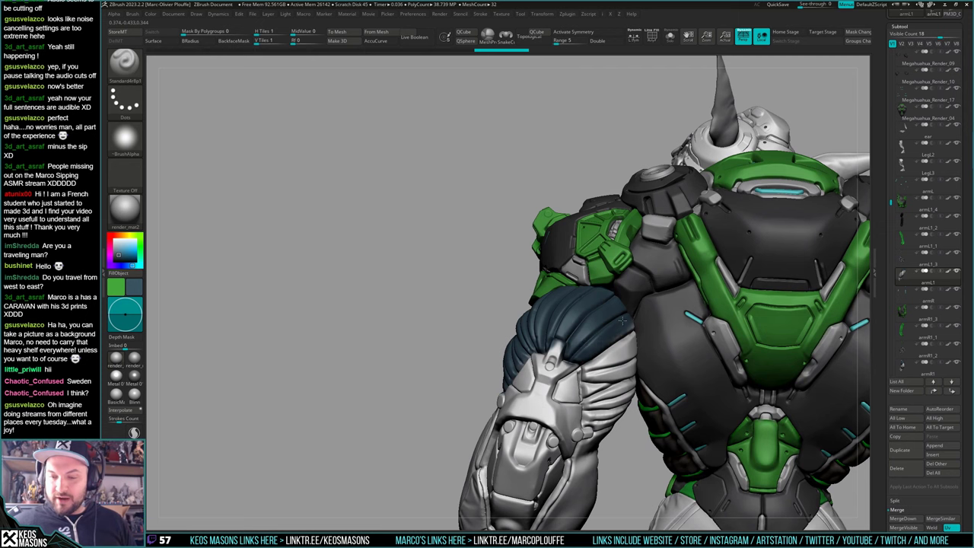
{"action": "right_click_drag", "start_coordinate": [626, 342], "coordinate": [572, 327]}
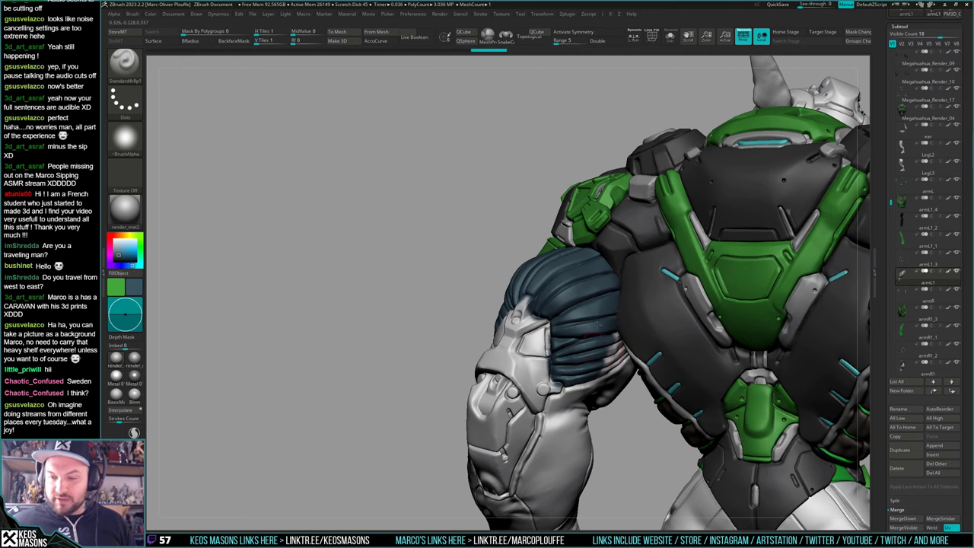
{"action": "right_click_drag", "start_coordinate": [599, 324], "coordinate": [574, 336]}
{"action": "key", "text": "alt+s"}
{"action": "mouse_move", "coordinate": [637, 350]}
{"action": "left_mouse_down"}
{"action": "mouse_move", "coordinate": [617, 365]}
{"action": "mouse_move", "coordinate": [622, 348]}
{"action": "left_mouse_up"}
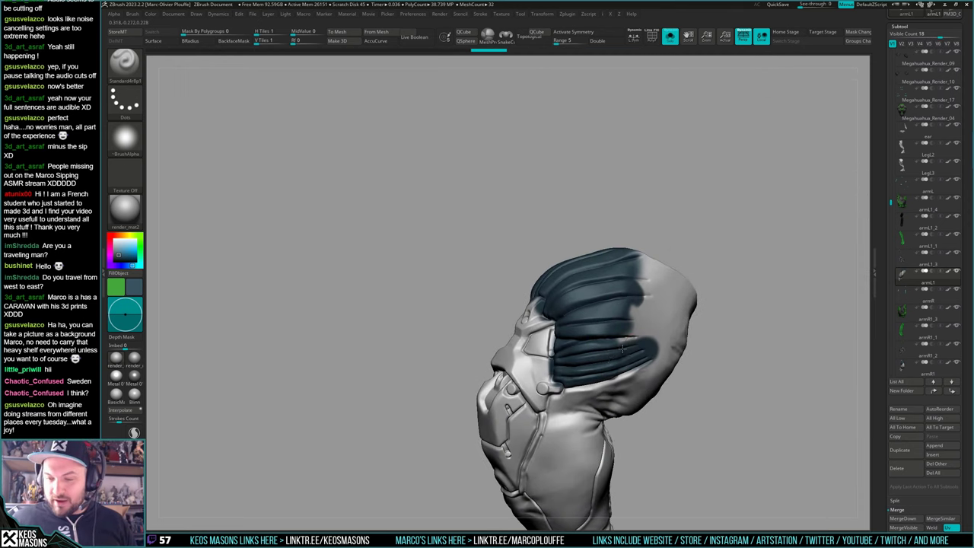
{"action": "key", "text": "ctrl+shift+s"}
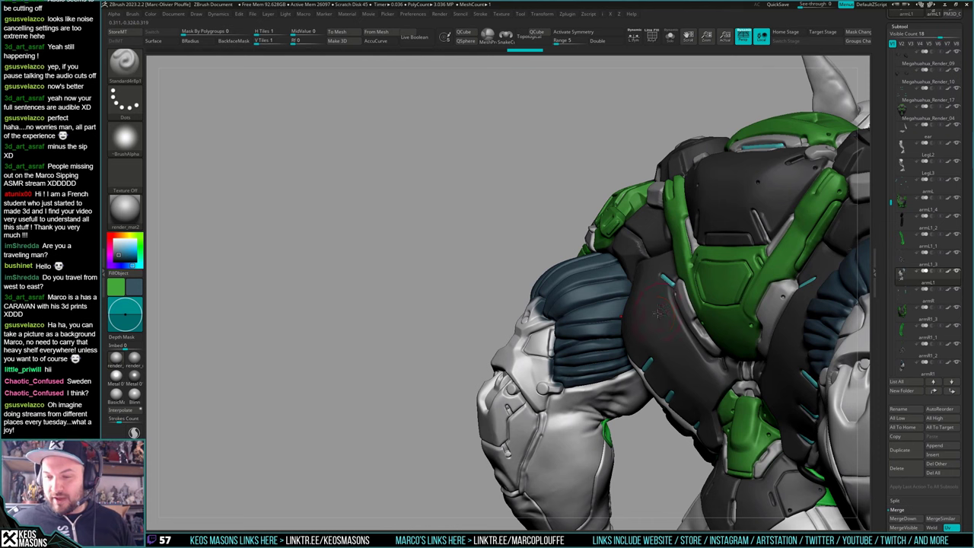
Isolate armL1 and fill its upper sleeve with slate blue up to the smooth front biceps area
{"action": "key", "text": "ctrl+shift+s"}
{"action": "left_click_drag", "start_coordinate": [631, 339], "coordinate": [643, 281]}
{"action": "mouse_move", "coordinate": [639, 274]}
{"action": "right_mouse_down"}
{"action": "mouse_move", "coordinate": [680, 322]}
{"action": "mouse_move", "coordinate": [670, 278]}
{"action": "right_mouse_up"}
{"action": "mouse_move", "coordinate": [656, 257]}
{"action": "left_mouse_down"}
{"action": "mouse_move", "coordinate": [627, 254]}
{"action": "mouse_move", "coordinate": [582, 280]}
{"action": "left_mouse_up"}
{"action": "right_click_drag", "start_coordinate": [581, 280], "coordinate": [623, 229]}
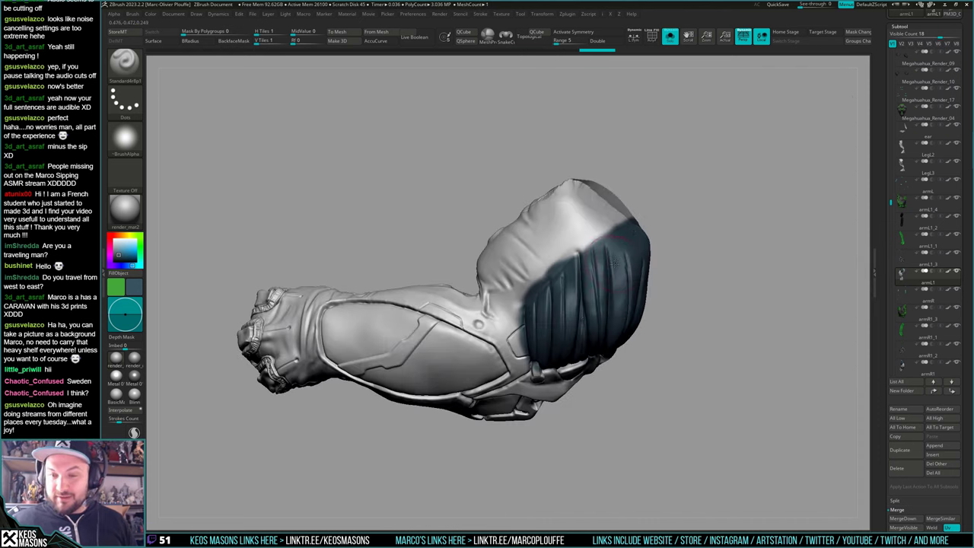
{"action": "mouse_move", "coordinate": [625, 216]}
{"action": "left_mouse_down"}
{"action": "mouse_move", "coordinate": [569, 245]}
{"action": "mouse_move", "coordinate": [523, 298]}
{"action": "left_mouse_up"}
{"action": "right_click_drag", "start_coordinate": [533, 304], "coordinate": [651, 298]}
{"action": "key", "text": "ctrl+shift+s"}
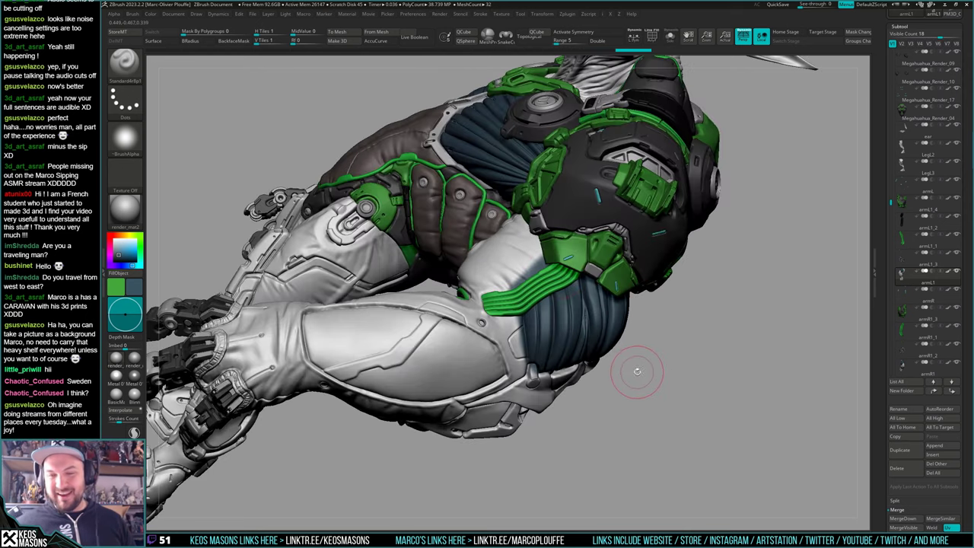
Isolate armR1, touch up the slate blue along its sleeve's border with the smooth biceps, and restore the full model
{"action": "right_click_drag", "start_coordinate": [638, 370], "coordinate": [601, 345]}
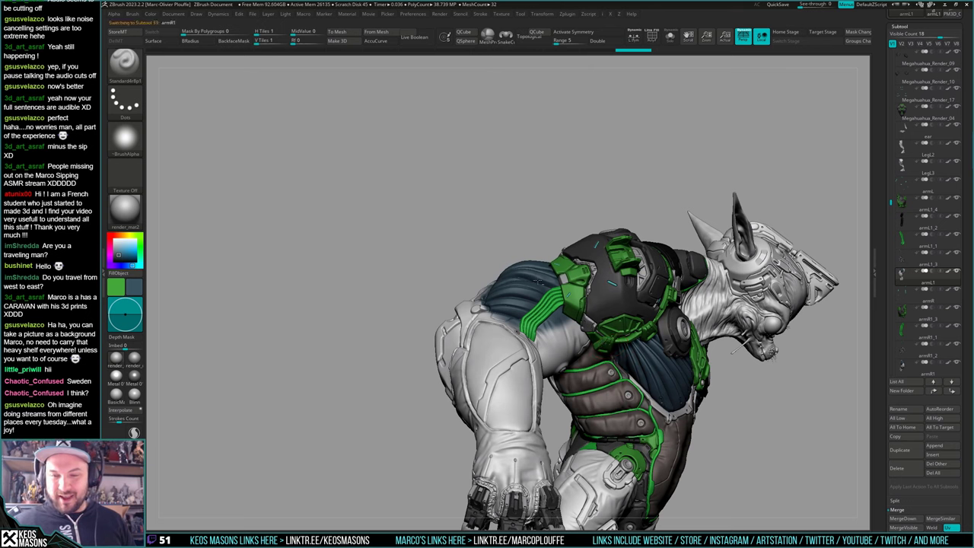
{"action": "key", "text": "alt+s"}
{"action": "right_click_drag", "start_coordinate": [538, 282], "coordinate": [531, 304]}
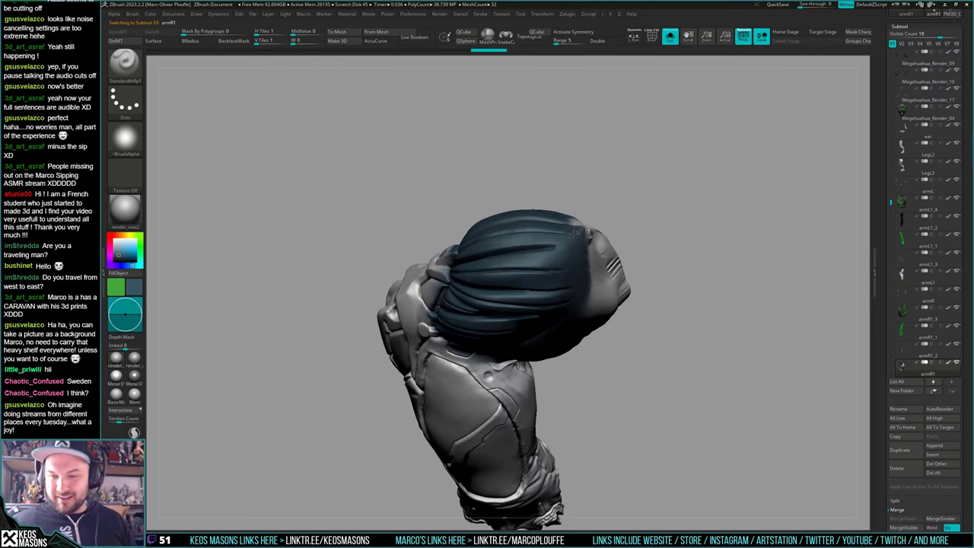
{"action": "right_click_drag", "start_coordinate": [575, 232], "coordinate": [584, 313]}
{"action": "right_click_drag", "start_coordinate": [528, 242], "coordinate": [531, 219]}
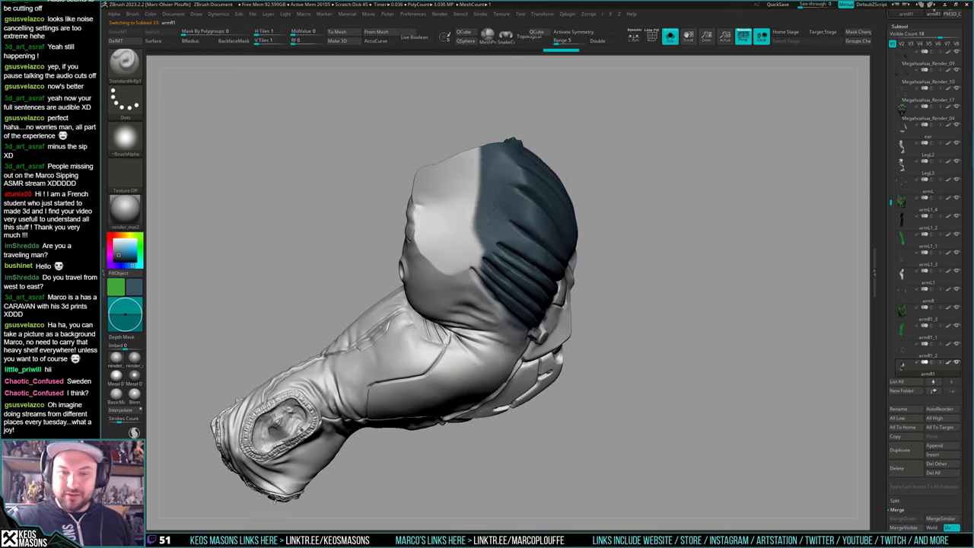
{"action": "right_click_drag", "start_coordinate": [475, 293], "coordinate": [488, 243]}
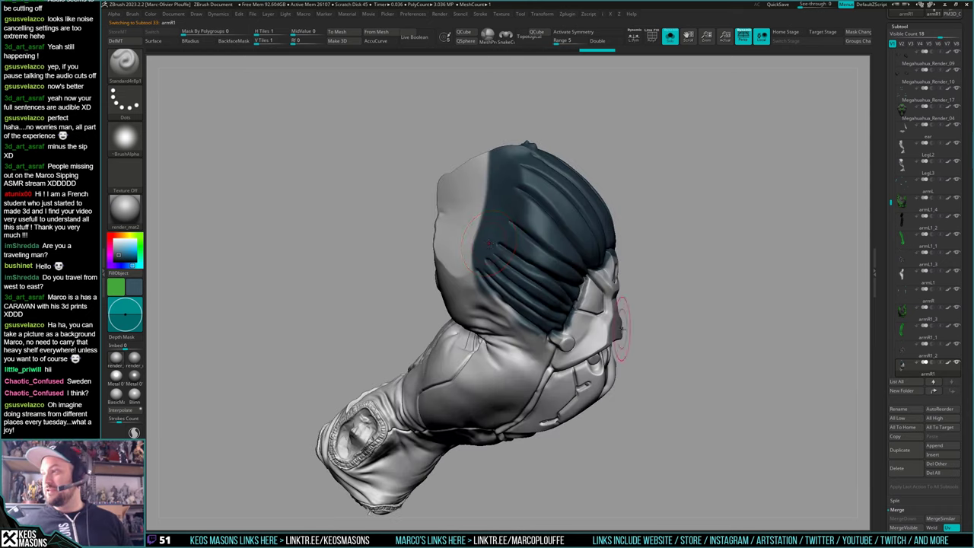
{"action": "right_click_drag", "start_coordinate": [620, 331], "coordinate": [591, 351]}
{"action": "key", "text": "shift+s"}
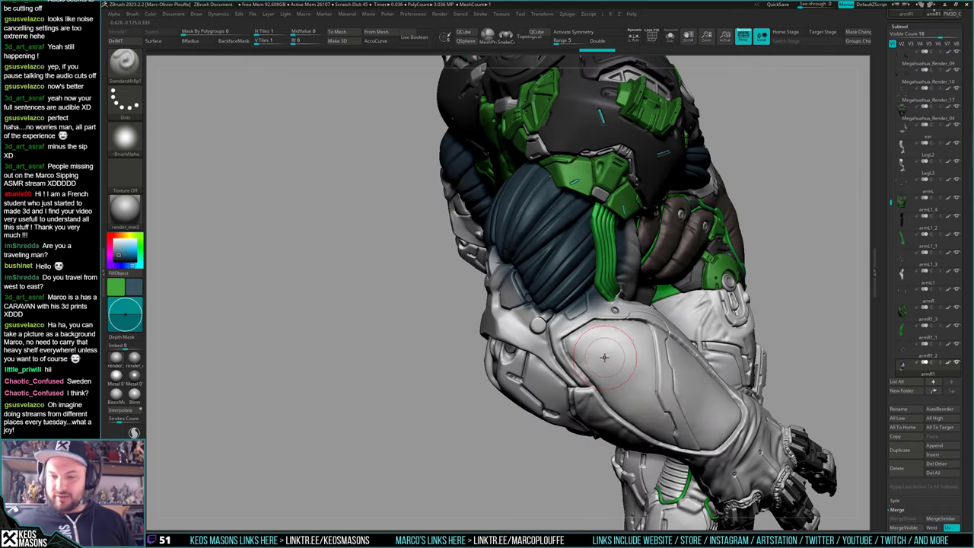
Sample white and clean the slate blue overspray off the smooth biceps beside armR1's green ribbed strap
{"action": "right_click_drag", "start_coordinate": [582, 344], "coordinate": [622, 308]}
{"action": "key", "text": "space"}
{"action": "key", "text": "c"}
{"action": "key", "text": "space"}
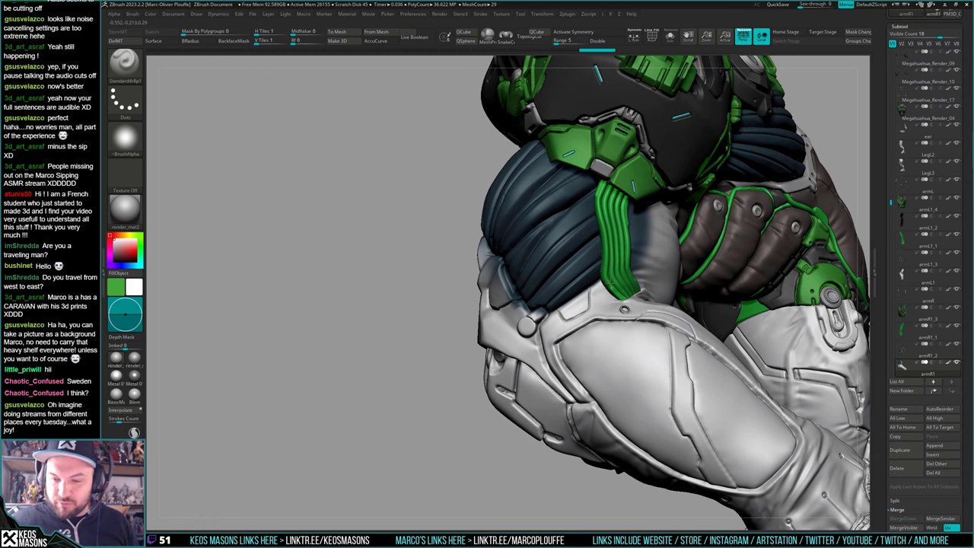
{"action": "right_click_drag", "start_coordinate": [645, 272], "coordinate": [629, 273]}
{"action": "mouse_move", "coordinate": [662, 262]}
{"action": "left_mouse_down"}
{"action": "mouse_move", "coordinate": [647, 222]}
{"action": "mouse_move", "coordinate": [643, 265]}
{"action": "left_mouse_up"}
{"action": "mouse_move", "coordinate": [650, 248]}
{"action": "right_mouse_down", "text": "ctrl"}
{"action": "mouse_move", "coordinate": [646, 259]}
{"action": "mouse_move", "coordinate": [661, 267]}
{"action": "mouse_move", "coordinate": [676, 261]}
{"action": "mouse_move", "coordinate": [653, 290]}
{"action": "mouse_move", "coordinate": [655, 306]}
{"action": "mouse_move", "coordinate": [593, 285]}
{"action": "right_mouse_up", "text": "ctrl"}
{"action": "key", "text": "space"}
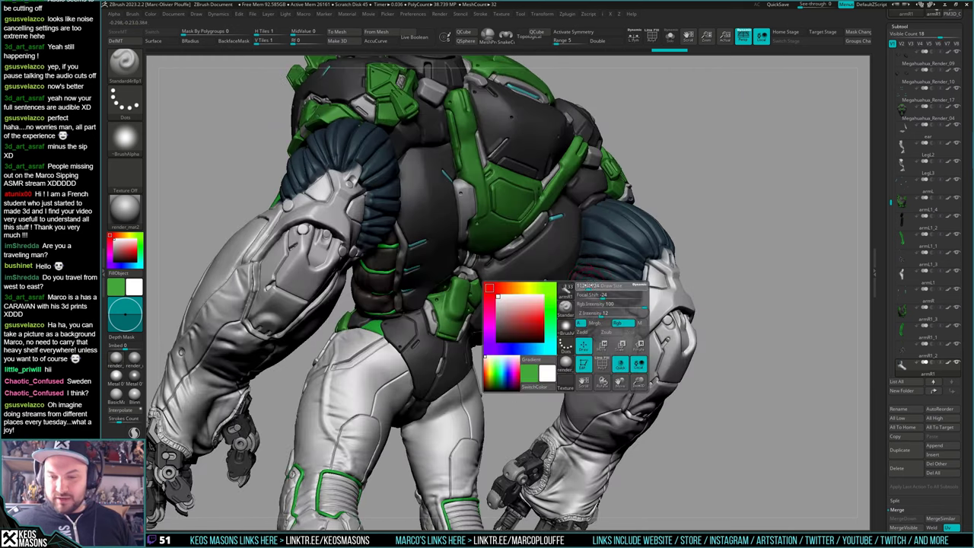
Switch to armL1 and tidy its sleeve border near the round elbow pin, alternating between sampled slate blue and white
{"action": "right_click_drag", "start_coordinate": [394, 213], "coordinate": [558, 349], "text": "alt"}
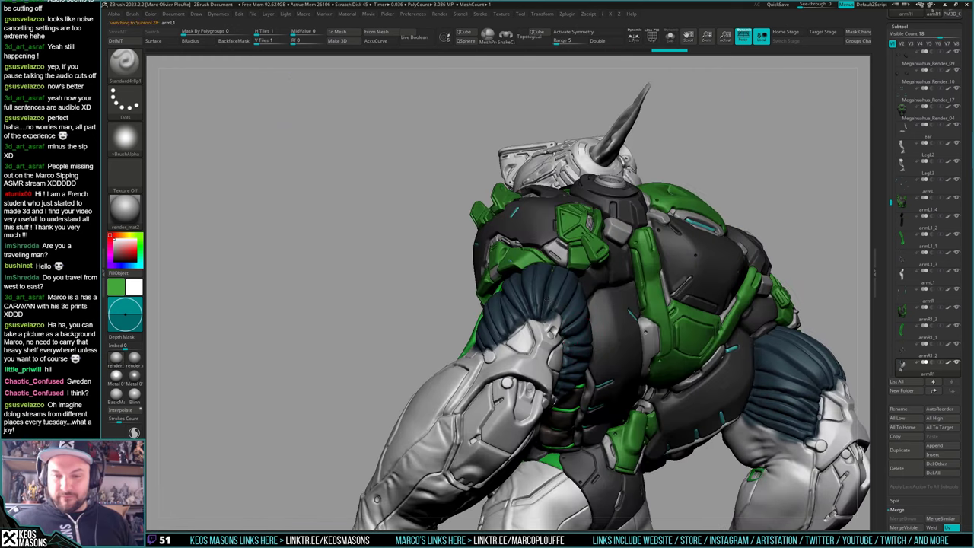
{"action": "right_click_drag", "start_coordinate": [548, 300], "coordinate": [518, 302]}
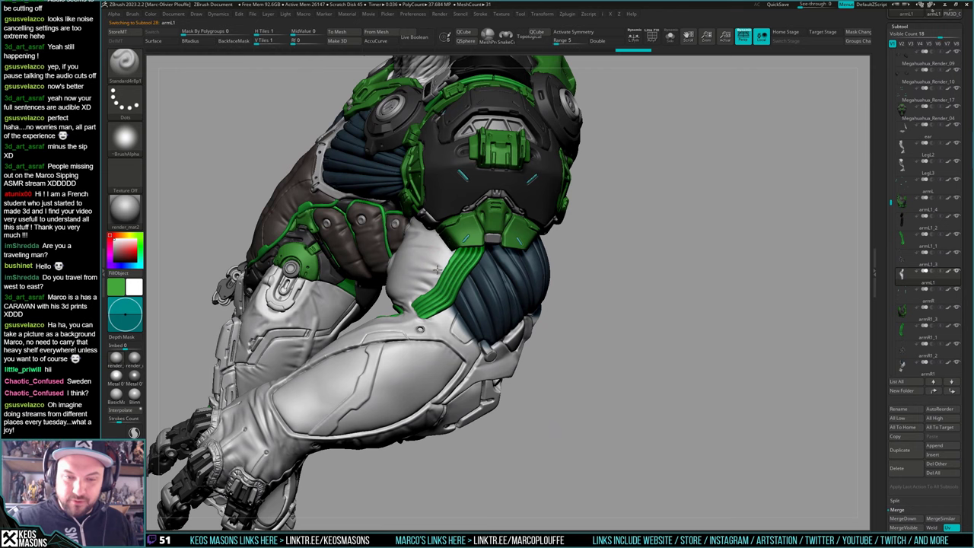
{"action": "right_click_drag", "start_coordinate": [583, 328], "coordinate": [508, 354]}
{"action": "key", "text": "alt+s"}
{"action": "key", "text": "ctrl+shift+s"}
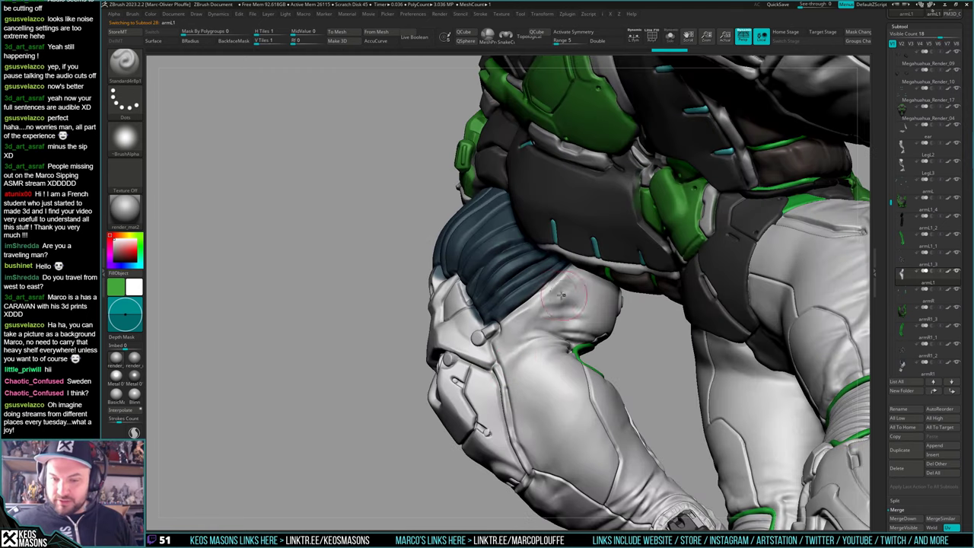
{"action": "key", "text": "c"}
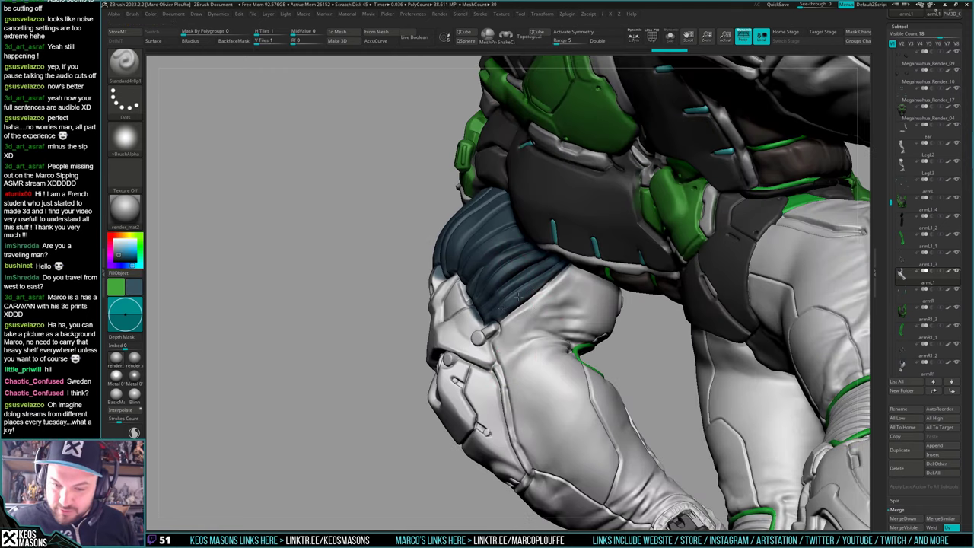
{"action": "key", "text": "c"}
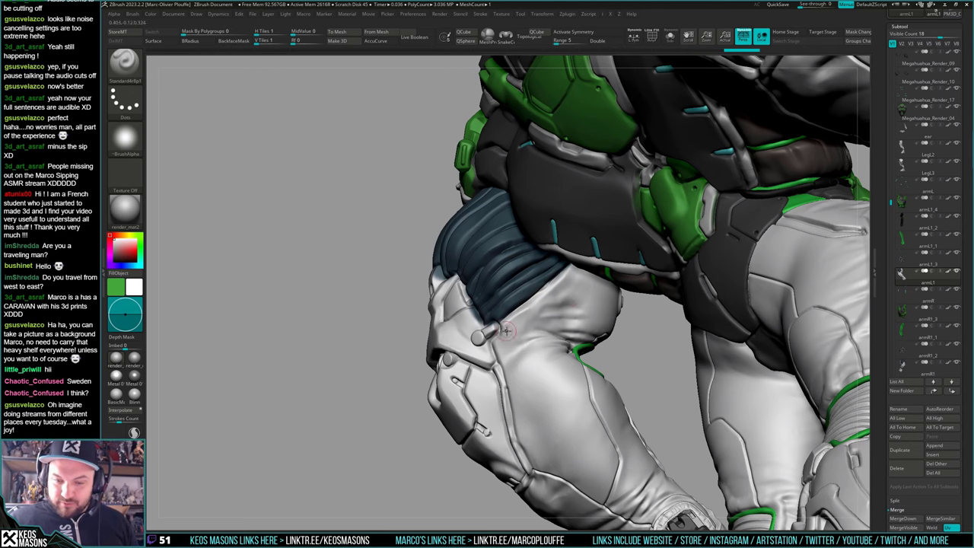
{"action": "right_click_drag", "start_coordinate": [507, 326], "coordinate": [524, 366]}
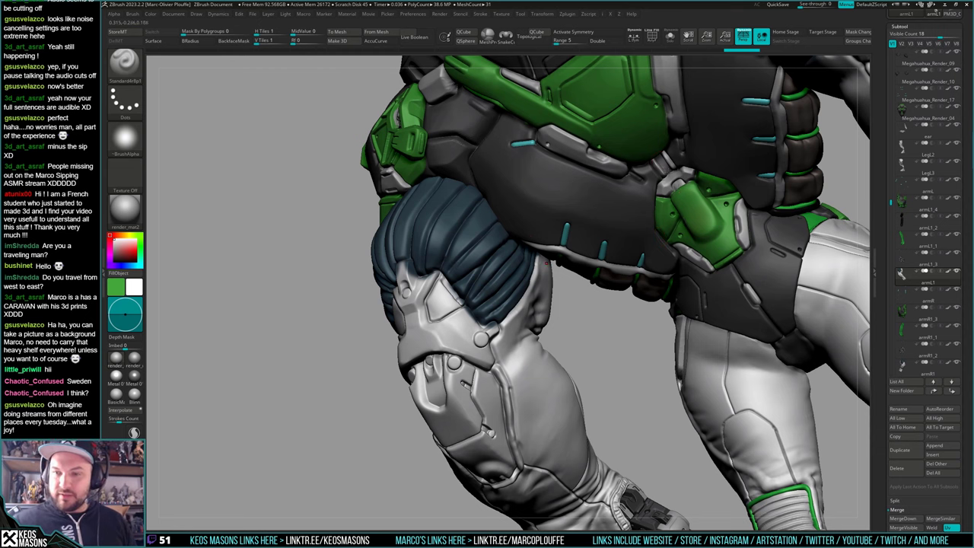
Sample the armor green and paint armL1's round elbow pin and the middle of its elbow plate
{"action": "key", "text": "c"}
{"action": "mouse_move", "coordinate": [493, 331]}
{"action": "right_mouse_down"}
{"action": "mouse_move", "coordinate": [524, 305]}
{"action": "mouse_move", "coordinate": [542, 322]}
{"action": "mouse_move", "coordinate": [483, 320]}
{"action": "right_mouse_up"}
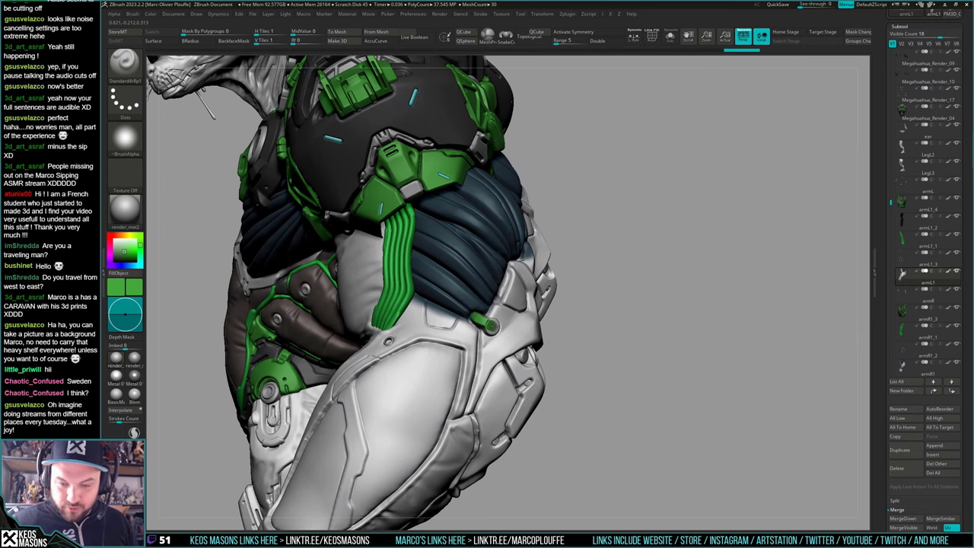
{"action": "key", "text": "alt+s"}
{"action": "key", "text": "alt+s"}
{"action": "key", "text": "shift+f"}
{"action": "right_click_drag", "start_coordinate": [553, 331], "coordinate": [554, 331]}
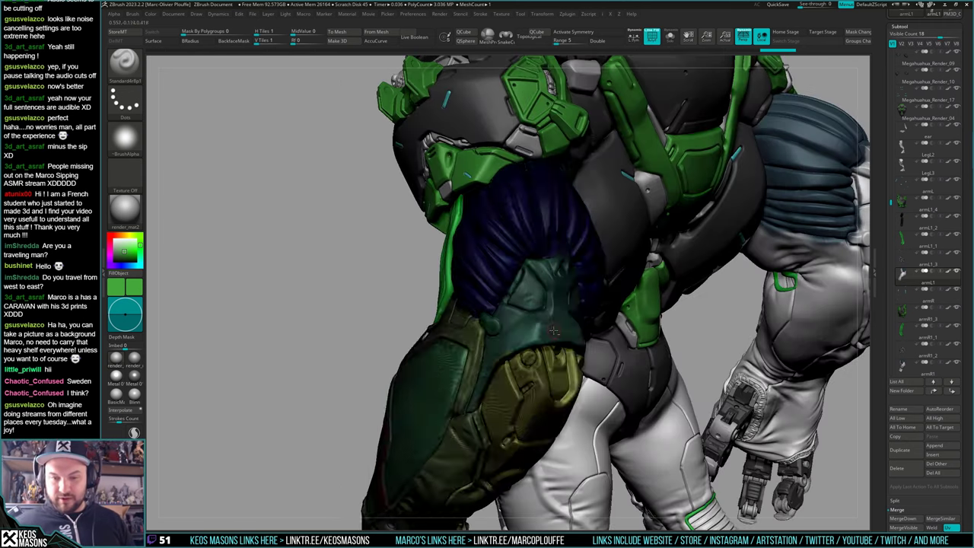
{"action": "key", "text": "shift+f"}
{"action": "key", "text": "space"}
{"action": "mouse_move", "coordinate": [552, 308]}
{"action": "left_mouse_down"}
{"action": "mouse_move", "coordinate": [553, 282]}
{"action": "mouse_move", "coordinate": [533, 274]}
{"action": "mouse_move", "coordinate": [502, 344]}
{"action": "left_mouse_up"}
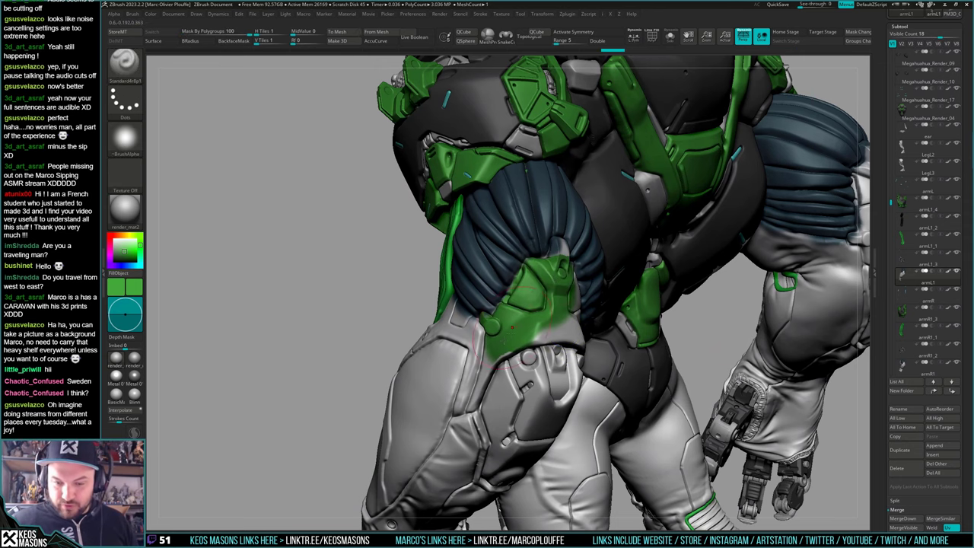
Finish the inner side of armL1's elbow plate and its inner pin in green
{"action": "right_click_drag", "start_coordinate": [512, 327], "coordinate": [464, 334]}
{"action": "mouse_move", "coordinate": [563, 330]}
{"action": "left_mouse_down"}
{"action": "mouse_move", "coordinate": [540, 335]}
{"action": "mouse_move", "coordinate": [607, 328]}
{"action": "mouse_move", "coordinate": [612, 358]}
{"action": "left_mouse_up"}
{"action": "mouse_move", "coordinate": [613, 359]}
{"action": "right_mouse_down"}
{"action": "mouse_move", "coordinate": [571, 360]}
{"action": "mouse_move", "coordinate": [586, 332]}
{"action": "right_mouse_up"}
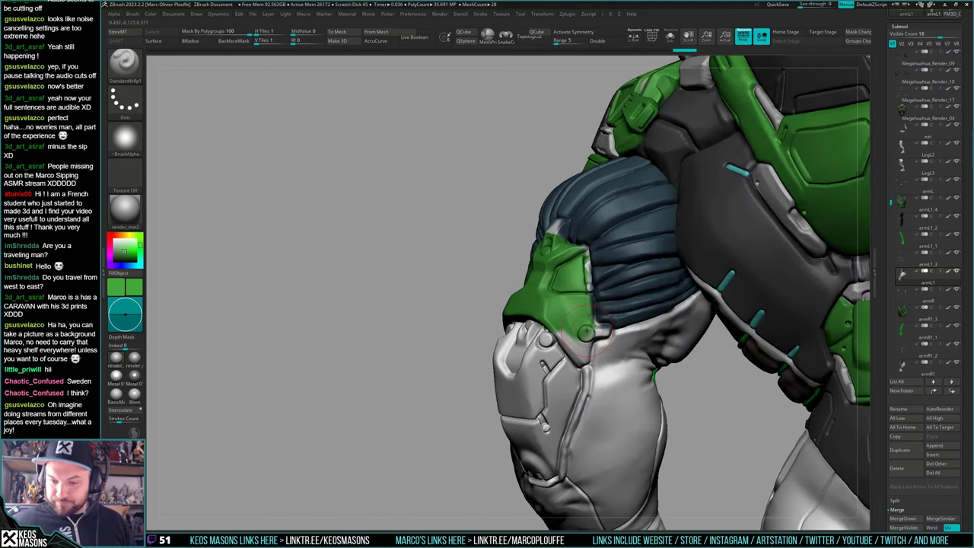
{"action": "mouse_move", "coordinate": [586, 333]}
{"action": "left_mouse_down"}
{"action": "mouse_move", "coordinate": [569, 352]}
{"action": "mouse_move", "coordinate": [586, 359]}
{"action": "mouse_move", "coordinate": [601, 337]}
{"action": "left_mouse_up"}
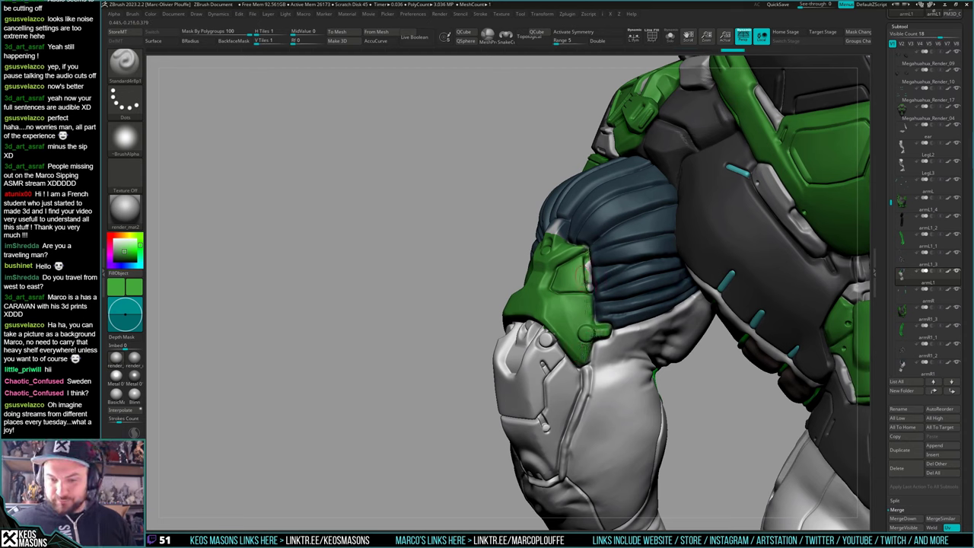
Paint green over the upper part and outer edge of armL1's forearm guard below the elbow plate
{"action": "key", "text": "shift+f"}
{"action": "key", "text": "shift+f"}
{"action": "right_click_drag", "start_coordinate": [588, 376], "coordinate": [559, 314], "text": "alt"}
{"action": "key", "text": "space"}
{"action": "mouse_move", "coordinate": [559, 297]}
{"action": "left_mouse_down"}
{"action": "mouse_move", "coordinate": [530, 410]}
{"action": "mouse_move", "coordinate": [570, 303]}
{"action": "mouse_move", "coordinate": [559, 286]}
{"action": "mouse_move", "coordinate": [530, 320]}
{"action": "mouse_move", "coordinate": [520, 276]}
{"action": "left_mouse_up"}
{"action": "right_click_drag", "start_coordinate": [466, 289], "coordinate": [521, 268]}
{"action": "mouse_move", "coordinate": [495, 263]}
{"action": "left_mouse_down"}
{"action": "mouse_move", "coordinate": [445, 298]}
{"action": "mouse_move", "coordinate": [449, 335]}
{"action": "mouse_move", "coordinate": [428, 328]}
{"action": "mouse_move", "coordinate": [428, 283]}
{"action": "left_mouse_up"}
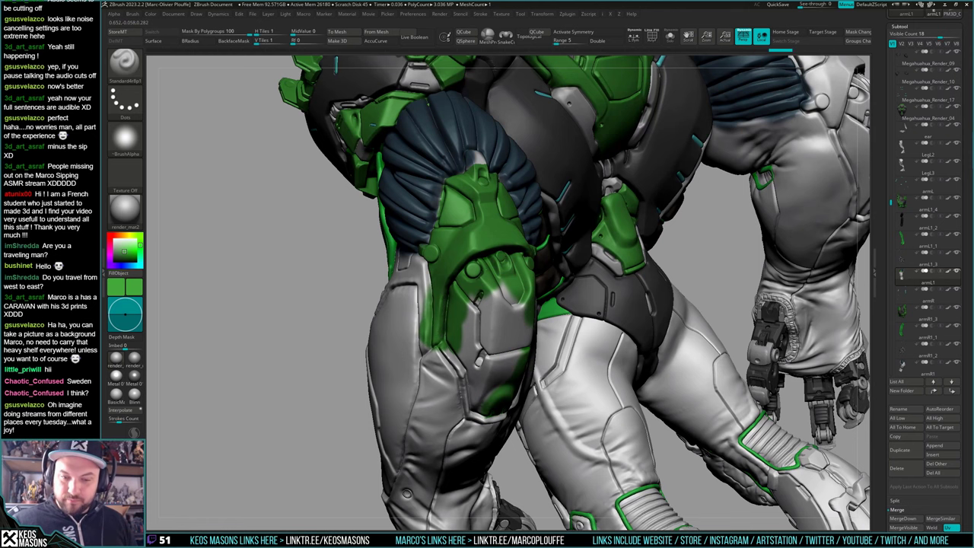
Fill the rest of armL1's forearm guard with green down to its lower tip
{"action": "mouse_move", "coordinate": [470, 310]}
{"action": "left_mouse_down"}
{"action": "mouse_move", "coordinate": [502, 298]}
{"action": "mouse_move", "coordinate": [517, 350]}
{"action": "mouse_move", "coordinate": [527, 316]}
{"action": "left_mouse_up"}
{"action": "right_click_drag", "start_coordinate": [527, 316], "coordinate": [564, 295]}
{"action": "left_click_drag", "start_coordinate": [468, 332], "coordinate": [482, 402]}
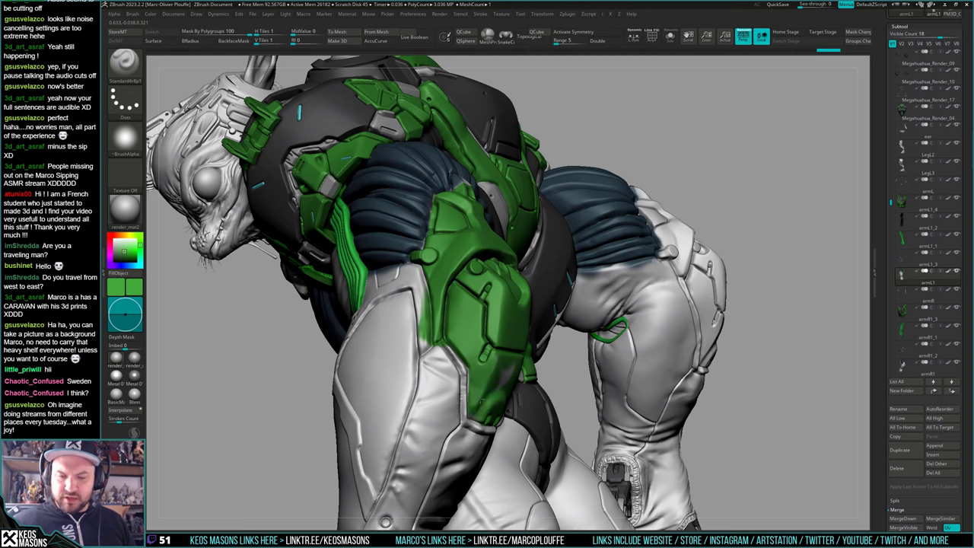
{"action": "left_click_drag", "start_coordinate": [502, 370], "coordinate": [499, 388]}
{"action": "right_click_drag", "start_coordinate": [517, 357], "coordinate": [466, 351]}
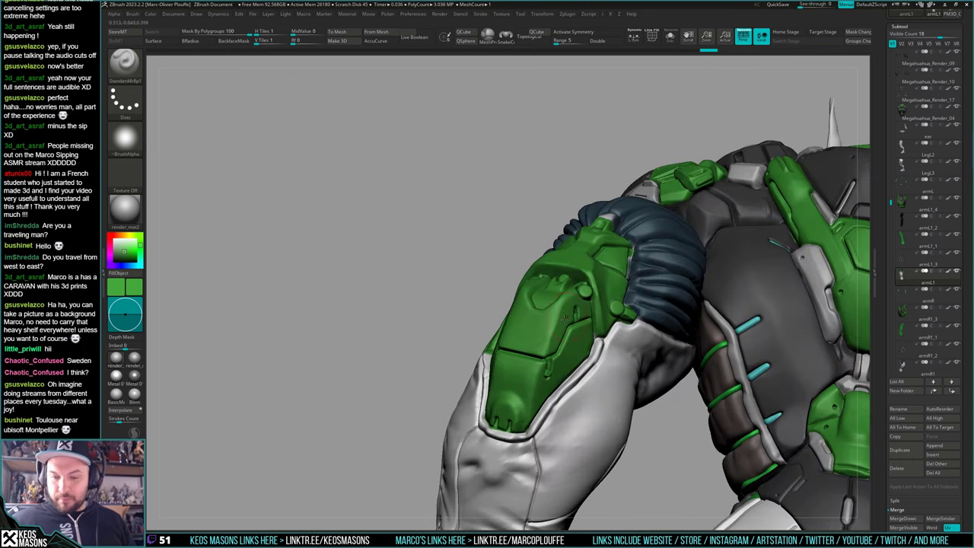
Switch to armR1, isolate it, and paint one long side of its forearm guard green
{"action": "right_click_drag", "start_coordinate": [565, 318], "coordinate": [524, 308]}
{"action": "right_click_drag", "start_coordinate": [733, 266], "coordinate": [615, 263]}
{"action": "right_click_drag", "start_coordinate": [614, 263], "coordinate": [720, 271], "text": "alt"}
{"action": "right_click_drag", "start_coordinate": [822, 255], "coordinate": [663, 289], "text": "alt"}
{"action": "left_click", "coordinate": [596, 323], "text": "alt"}
{"action": "key", "text": "shift+s"}
{"action": "mouse_move", "coordinate": [598, 325]}
{"action": "right_mouse_down", "text": "ctrl"}
{"action": "mouse_move", "coordinate": [605, 370]}
{"action": "mouse_move", "coordinate": [534, 335]}
{"action": "mouse_move", "coordinate": [662, 304]}
{"action": "right_mouse_up", "text": "ctrl"}
{"action": "left_click_drag", "start_coordinate": [539, 242], "coordinate": [522, 292]}
{"action": "mouse_move", "coordinate": [515, 252]}
{"action": "left_mouse_down"}
{"action": "mouse_move", "coordinate": [519, 395]}
{"action": "mouse_move", "coordinate": [557, 316]}
{"action": "mouse_move", "coordinate": [530, 386]}
{"action": "left_mouse_up"}
{"action": "right_click_drag", "start_coordinate": [531, 386], "coordinate": [475, 379]}
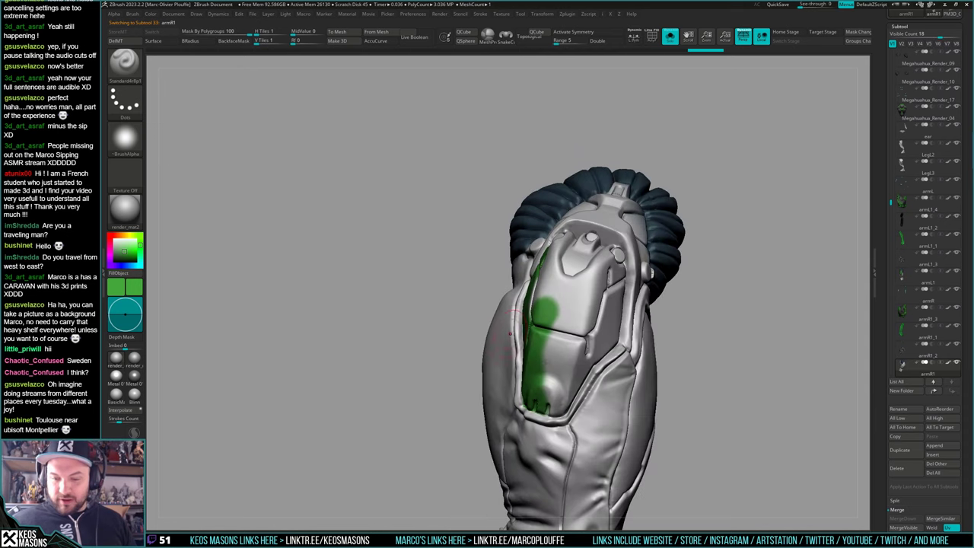
Fill the remaining panels of armR1's forearm guard with green, including its recessed upper end
{"action": "mouse_move", "coordinate": [544, 386]}
{"action": "left_mouse_down"}
{"action": "mouse_move", "coordinate": [553, 373]}
{"action": "mouse_move", "coordinate": [571, 380]}
{"action": "mouse_move", "coordinate": [554, 325]}
{"action": "mouse_move", "coordinate": [562, 263]}
{"action": "mouse_move", "coordinate": [592, 295]}
{"action": "mouse_move", "coordinate": [590, 325]}
{"action": "left_mouse_up"}
{"action": "right_click_drag", "start_coordinate": [590, 326], "coordinate": [524, 334]}
{"action": "mouse_move", "coordinate": [601, 373]}
{"action": "left_mouse_down"}
{"action": "mouse_move", "coordinate": [636, 312]}
{"action": "mouse_move", "coordinate": [615, 335]}
{"action": "mouse_move", "coordinate": [635, 304]}
{"action": "mouse_move", "coordinate": [632, 255]}
{"action": "left_mouse_up"}
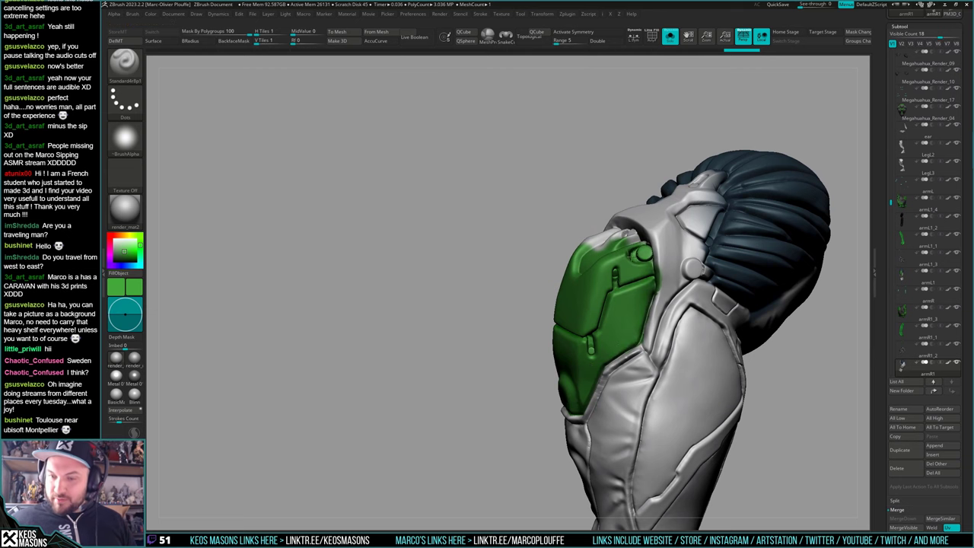
{"action": "right_click_drag", "start_coordinate": [631, 255], "coordinate": [597, 300]}
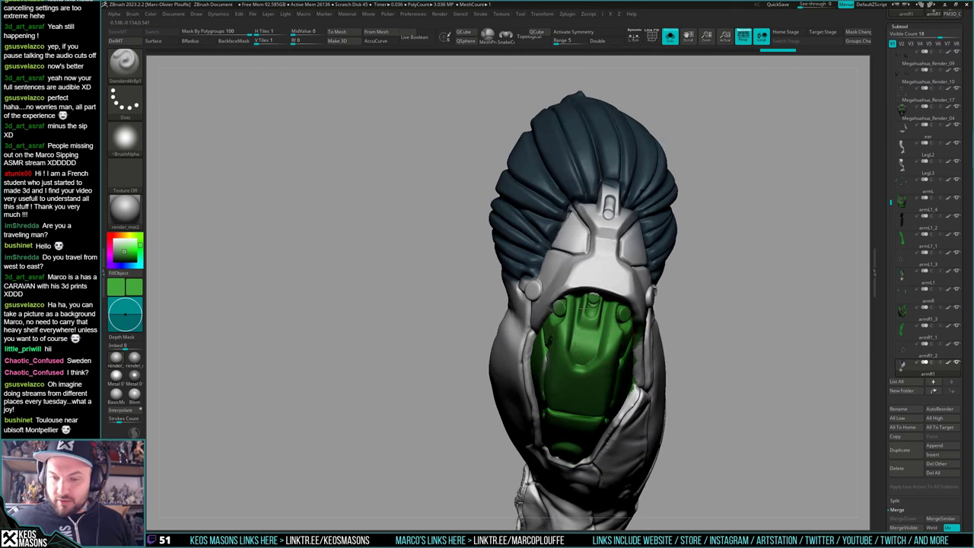
{"action": "left_click_drag", "start_coordinate": [556, 305], "coordinate": [545, 360]}
{"action": "right_click_drag", "start_coordinate": [545, 360], "coordinate": [572, 329]}
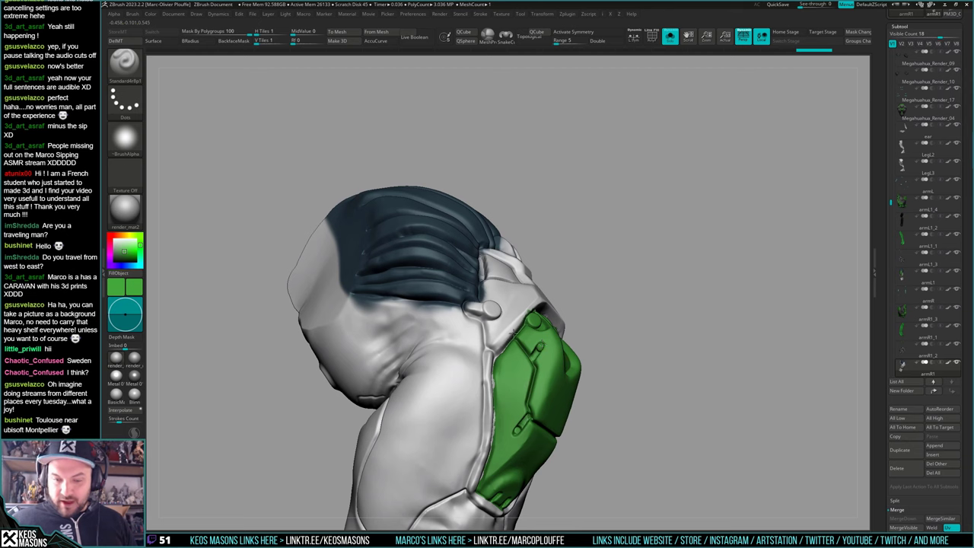
Paint the central surface and inner side of armR1's elbow plate green
{"action": "mouse_move", "coordinate": [511, 333]}
{"action": "left_mouse_down"}
{"action": "mouse_move", "coordinate": [498, 305]}
{"action": "mouse_move", "coordinate": [533, 289]}
{"action": "mouse_move", "coordinate": [537, 304]}
{"action": "left_mouse_up"}
{"action": "right_click_drag", "start_coordinate": [536, 304], "coordinate": [506, 346]}
{"action": "mouse_move", "coordinate": [509, 323]}
{"action": "left_mouse_down"}
{"action": "mouse_move", "coordinate": [497, 306]}
{"action": "mouse_move", "coordinate": [521, 287]}
{"action": "mouse_move", "coordinate": [545, 342]}
{"action": "left_mouse_up"}
{"action": "right_click_drag", "start_coordinate": [545, 342], "coordinate": [460, 350]}
{"action": "mouse_move", "coordinate": [543, 369]}
{"action": "left_mouse_down"}
{"action": "mouse_move", "coordinate": [563, 306]}
{"action": "mouse_move", "coordinate": [569, 365]}
{"action": "mouse_move", "coordinate": [592, 407]}
{"action": "left_mouse_up"}
{"action": "right_click_drag", "start_coordinate": [592, 407], "coordinate": [569, 329]}
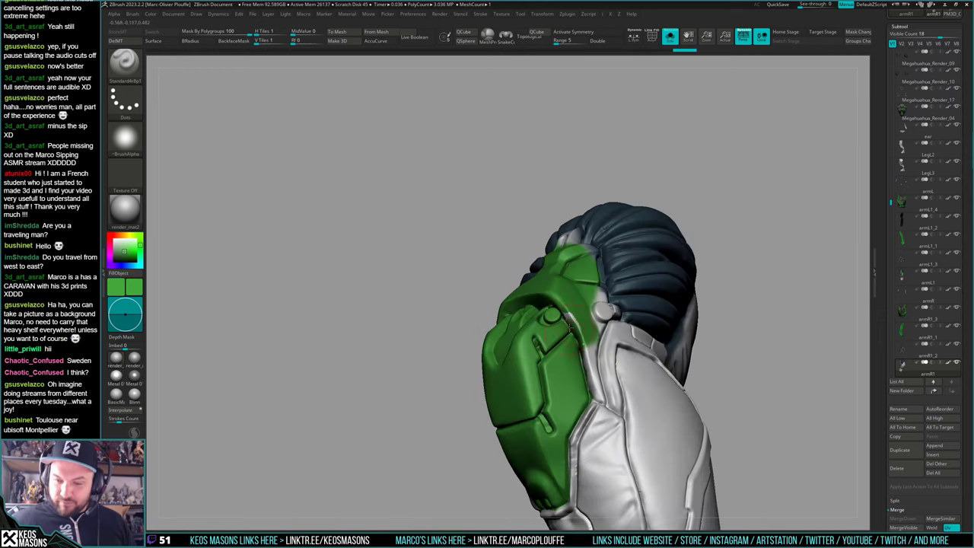
Adjust the brush size and paint the outer side flange and round pin of armR1's elbow plate green
{"action": "right_click_drag", "start_coordinate": [584, 372], "coordinate": [572, 393]}
{"action": "right_click", "coordinate": [572, 394]}
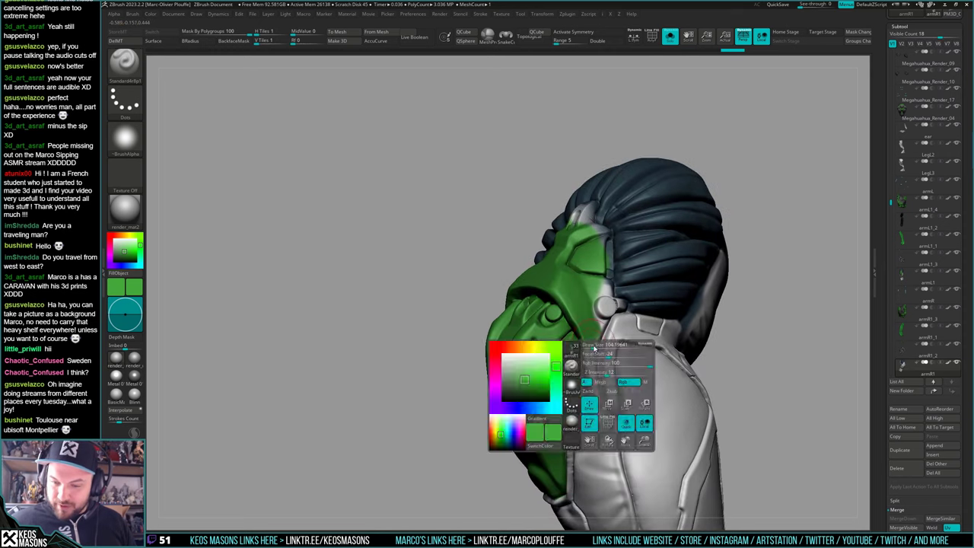
{"action": "left_click_drag", "start_coordinate": [596, 346], "coordinate": [589, 388]}
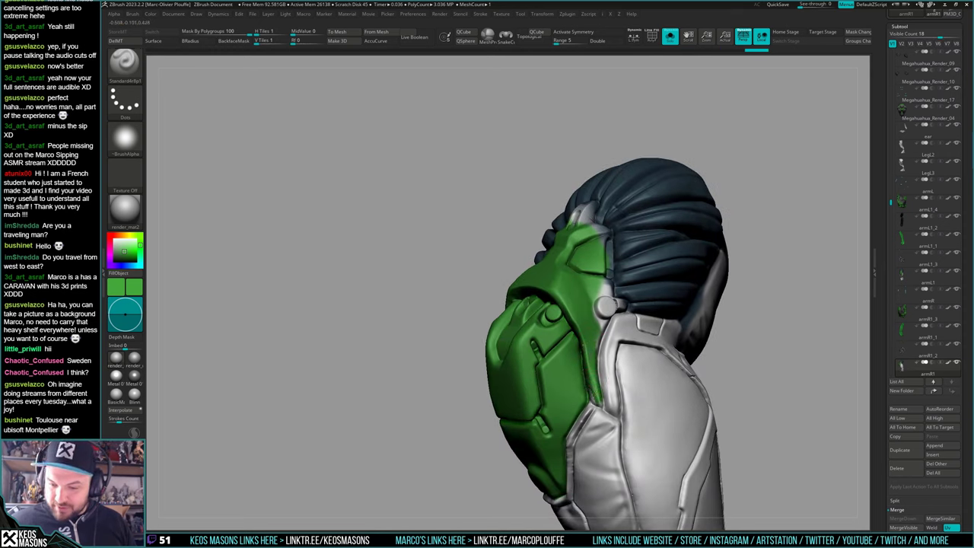
{"action": "mouse_move", "coordinate": [598, 348]}
{"action": "left_mouse_down"}
{"action": "mouse_move", "coordinate": [606, 295]}
{"action": "mouse_move", "coordinate": [611, 308]}
{"action": "left_mouse_up"}
{"action": "right_click_drag", "start_coordinate": [614, 307], "coordinate": [638, 292]}
{"action": "left_click_drag", "start_coordinate": [615, 300], "coordinate": [612, 305]}
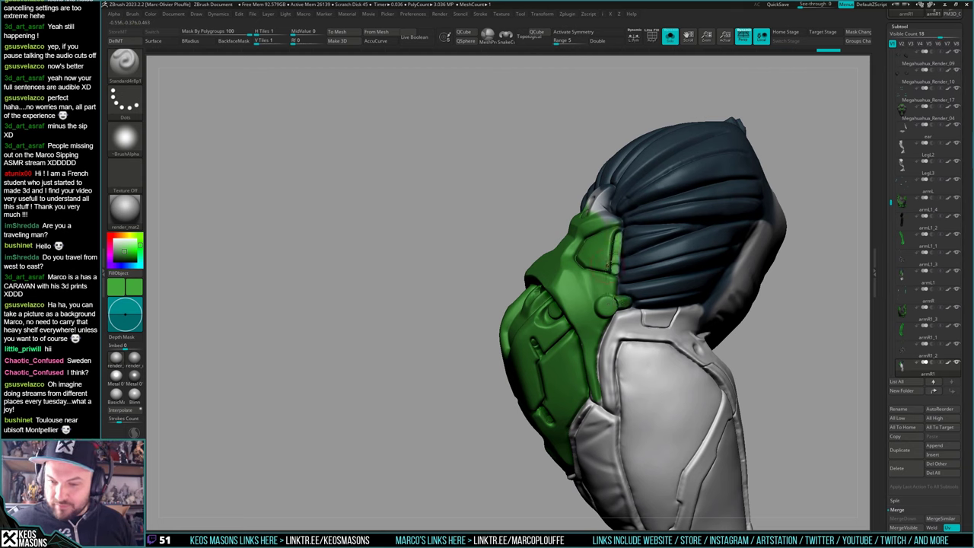
Extend the green toward the upper tip of armR1's elbow plate and bring the full model back
{"action": "right_click_drag", "start_coordinate": [608, 264], "coordinate": [583, 362]}
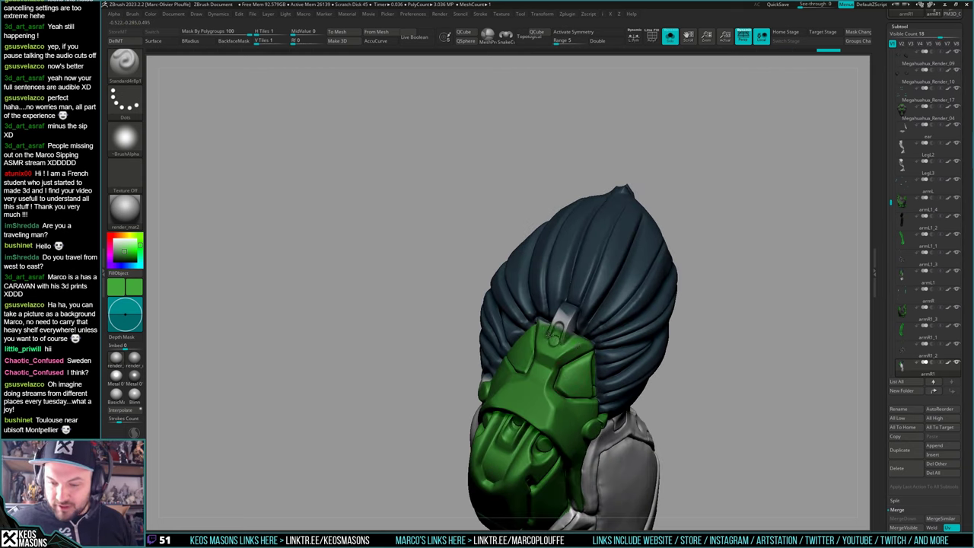
{"action": "right_click_drag", "start_coordinate": [559, 329], "coordinate": [532, 331]}
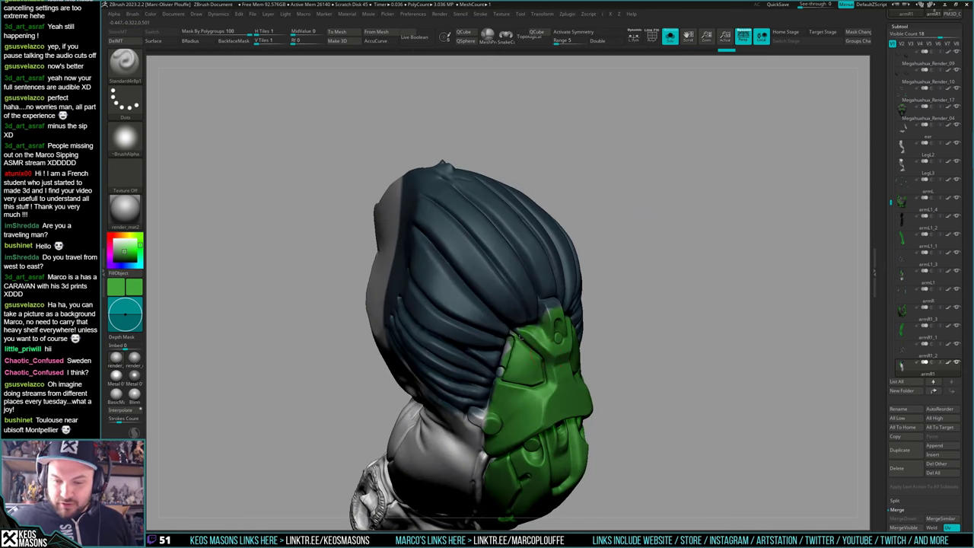
{"action": "right_click_drag", "start_coordinate": [498, 380], "coordinate": [597, 374]}
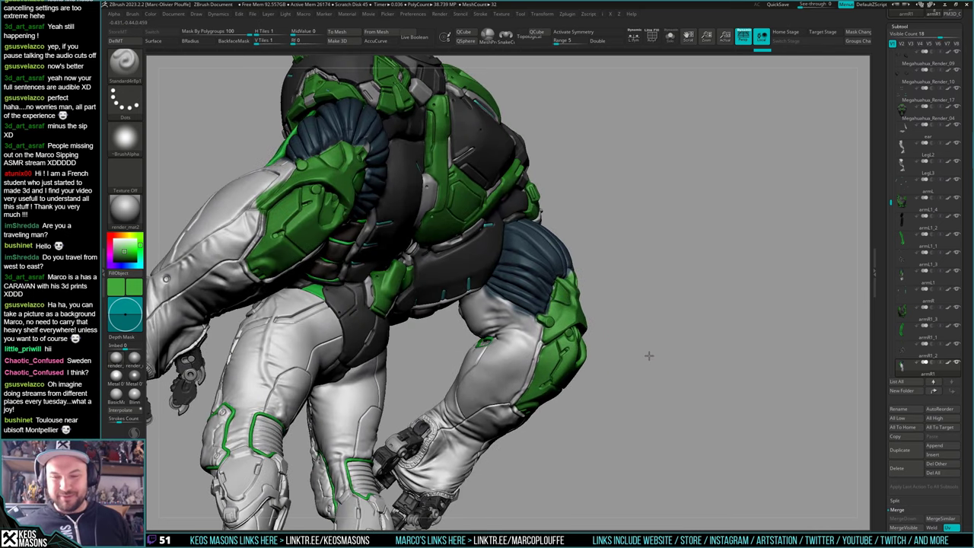
{"action": "mouse_move", "coordinate": [654, 346]}
{"action": "right_mouse_down", "text": "shift"}
{"action": "mouse_move", "coordinate": [645, 362]}
{"action": "mouse_move", "coordinate": [652, 344]}
{"action": "mouse_move", "coordinate": [642, 358]}
{"action": "mouse_move", "coordinate": [706, 352]}
{"action": "mouse_move", "coordinate": [598, 393]}
{"action": "mouse_move", "coordinate": [597, 411]}
{"action": "right_mouse_up", "text": "shift"}
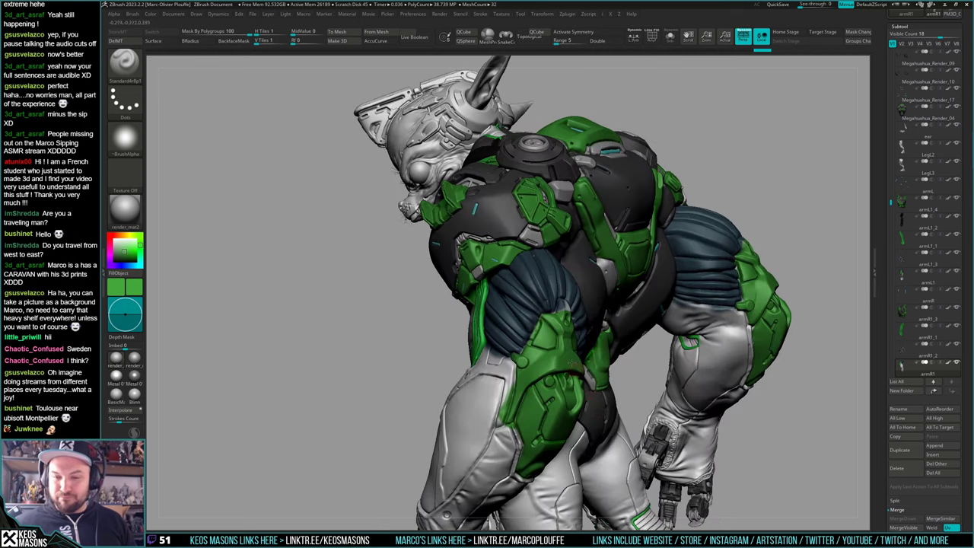
{"action": "mouse_move", "coordinate": [567, 311]}
{"action": "right_mouse_down", "text": "ctrl"}
{"action": "mouse_move", "coordinate": [549, 385]}
{"action": "mouse_move", "coordinate": [428, 434]}
{"action": "right_mouse_up", "text": "ctrl"}
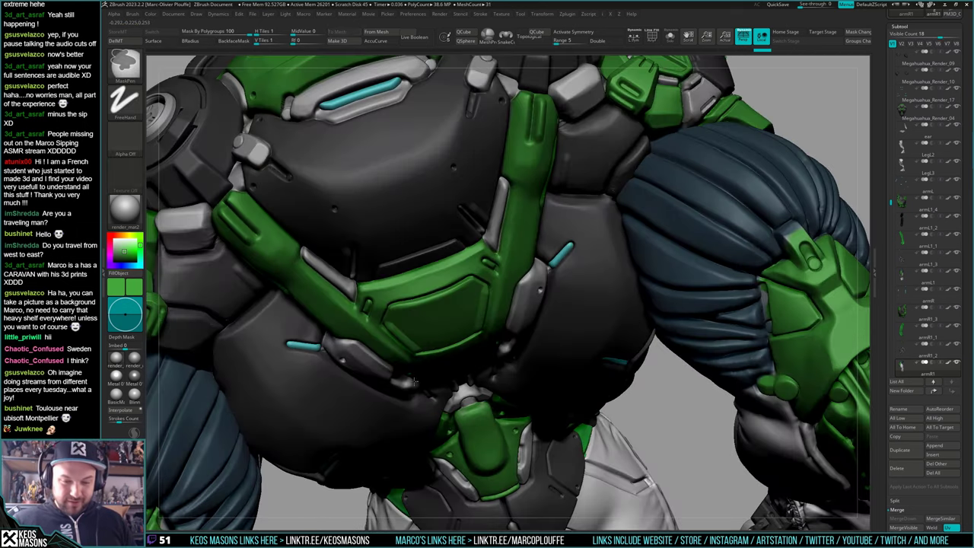
{"action": "mouse_move", "coordinate": [414, 381]}
{"action": "right_mouse_down", "text": "ctrl"}
{"action": "mouse_move", "coordinate": [411, 308]}
{"action": "mouse_move", "coordinate": [417, 366]}
{"action": "mouse_move", "coordinate": [535, 339]}
{"action": "mouse_move", "coordinate": [531, 359]}
{"action": "right_mouse_up", "text": "ctrl"}
{"action": "mouse_move", "coordinate": [388, 413]}
{"action": "right_mouse_down", "text": "alt"}
{"action": "mouse_move", "coordinate": [498, 352]}
{"action": "mouse_move", "coordinate": [501, 332]}
{"action": "right_mouse_up", "text": "alt"}
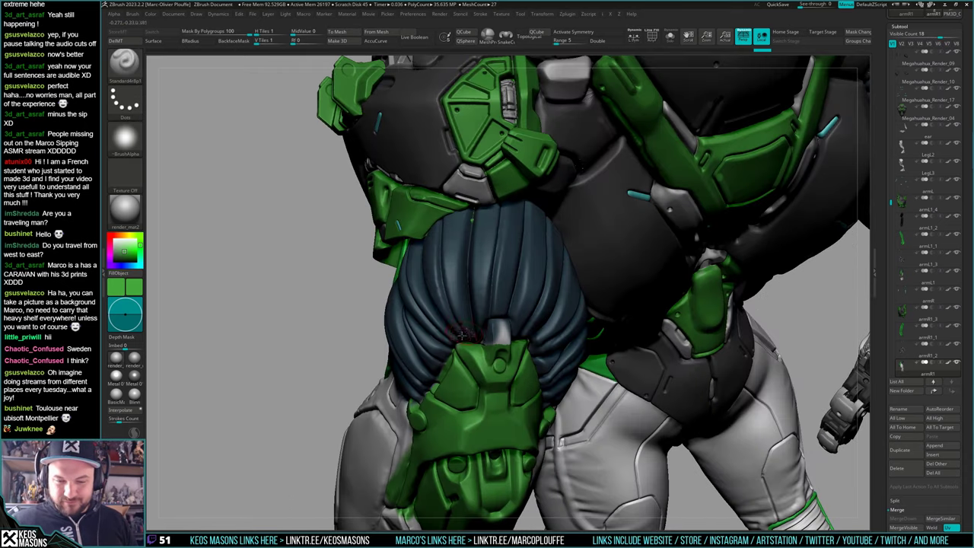
Adjust the brush size, make armL1 active and paint the upper tip and inner edge of its elbow plate green
{"action": "key", "text": "space"}
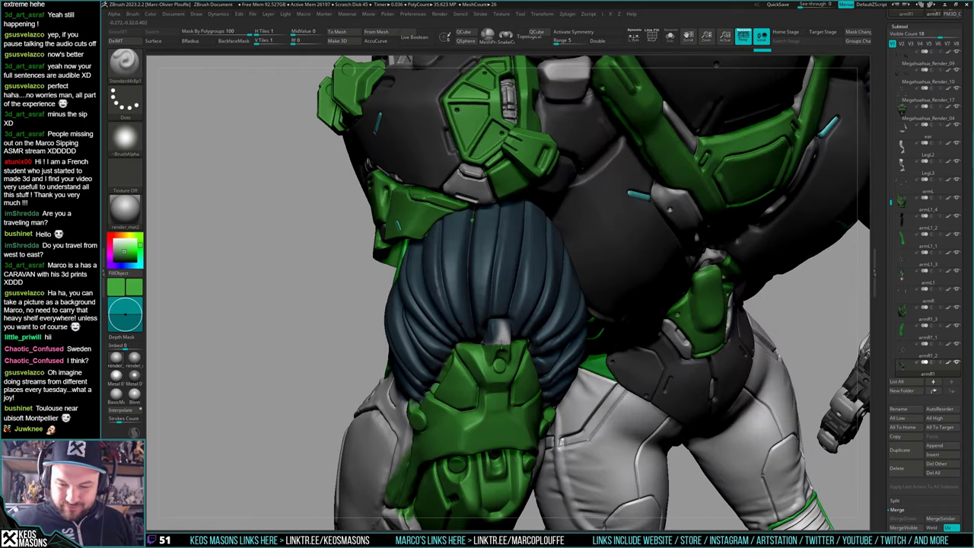
{"action": "left_click", "coordinate": [499, 332], "text": "alt"}
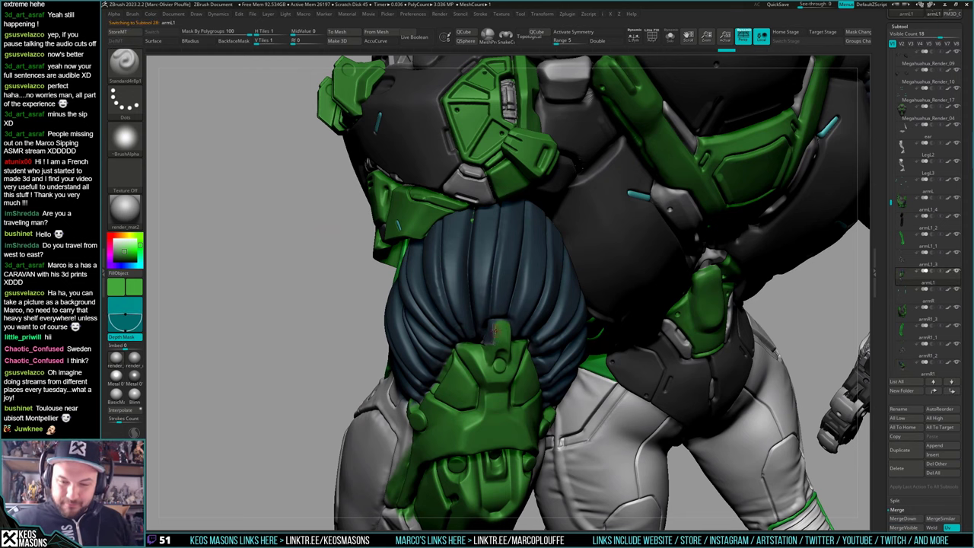
{"action": "key", "text": "space"}
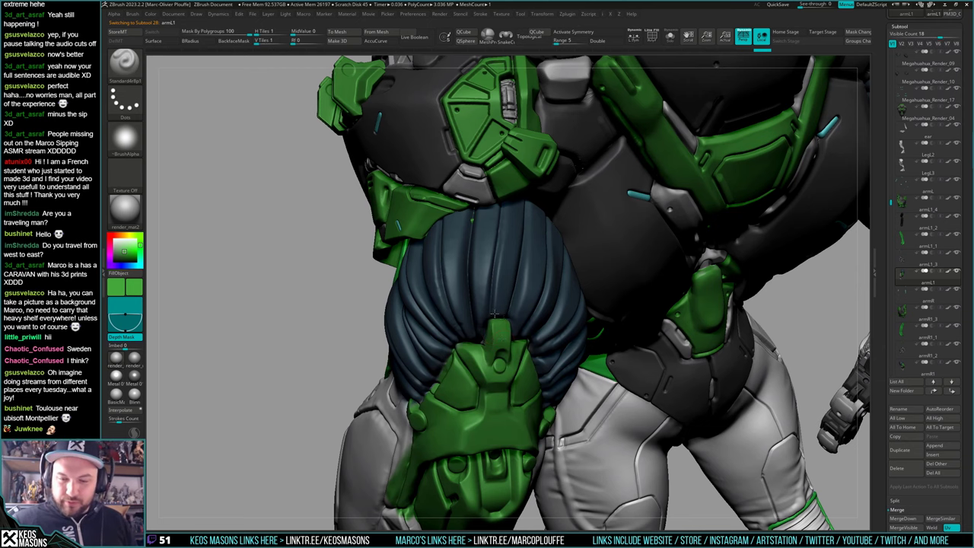
{"action": "right_click_drag", "start_coordinate": [494, 314], "coordinate": [514, 337]}
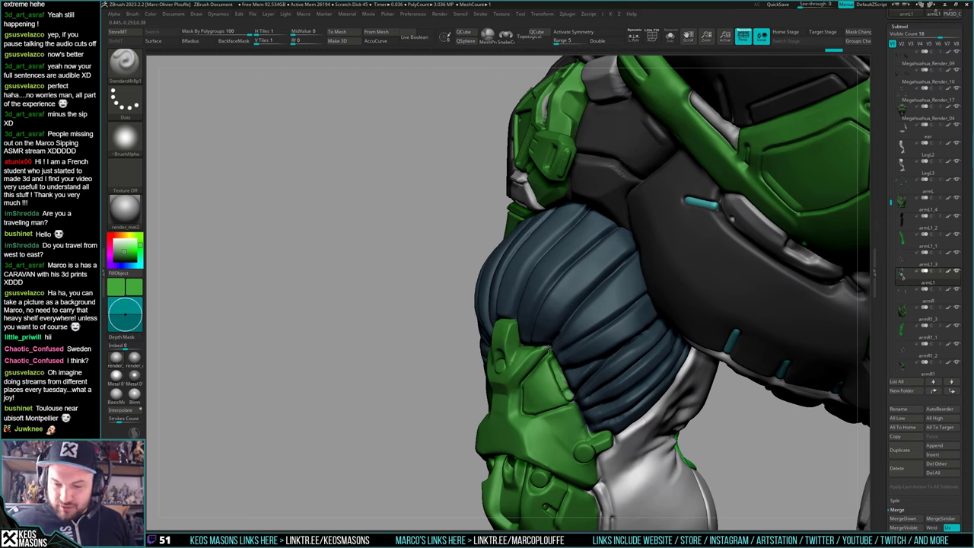
{"action": "mouse_move", "coordinate": [569, 374]}
{"action": "right_mouse_down"}
{"action": "mouse_move", "coordinate": [540, 308]}
{"action": "mouse_move", "coordinate": [524, 303]}
{"action": "mouse_move", "coordinate": [520, 274]}
{"action": "mouse_move", "coordinate": [524, 303]}
{"action": "right_mouse_up"}
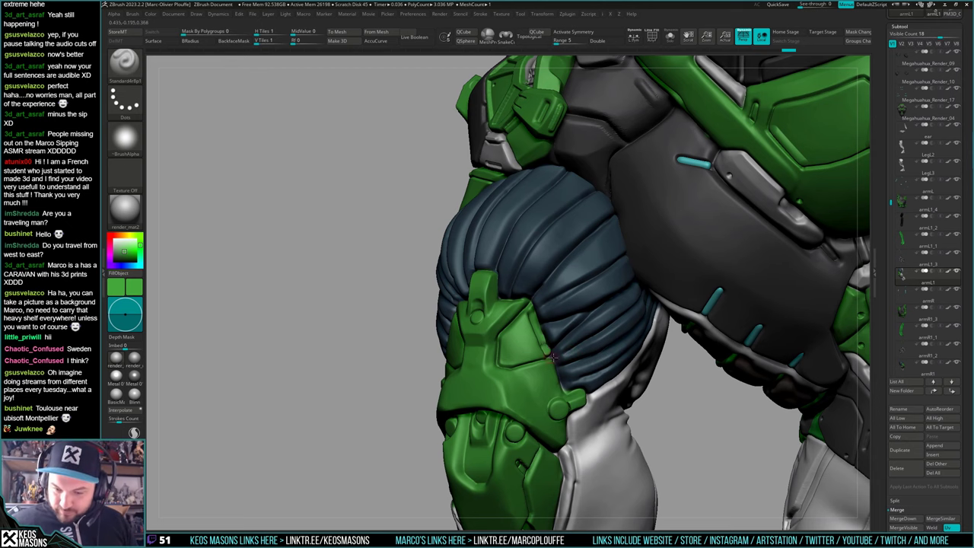
{"action": "right_click_drag", "start_coordinate": [553, 357], "coordinate": [557, 388]}
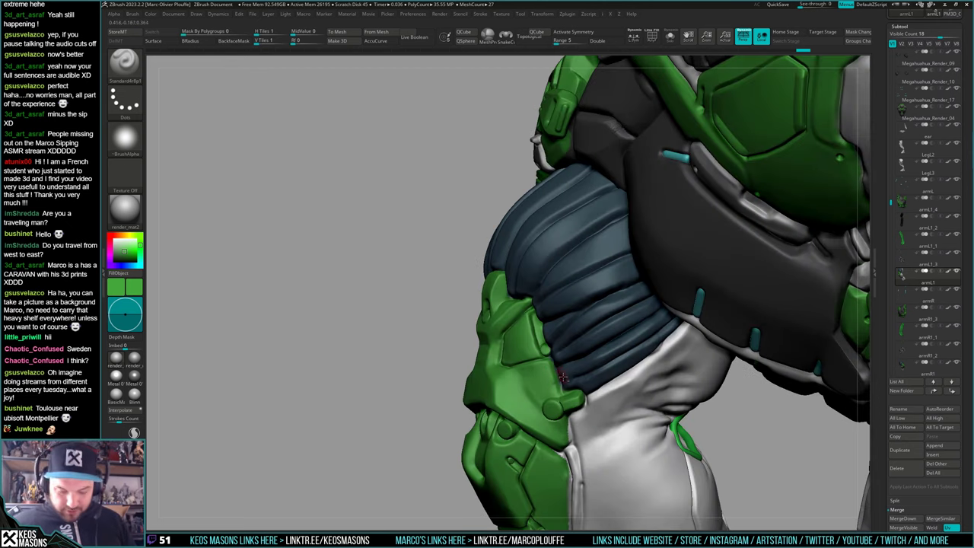
Sample the sleeve's slate blue and clean up the sleeve edge around armL1's elbow plate
{"action": "key", "text": "d"}
{"action": "right_click_drag", "start_coordinate": [552, 372], "coordinate": [567, 360]}
{"action": "key", "text": "c"}
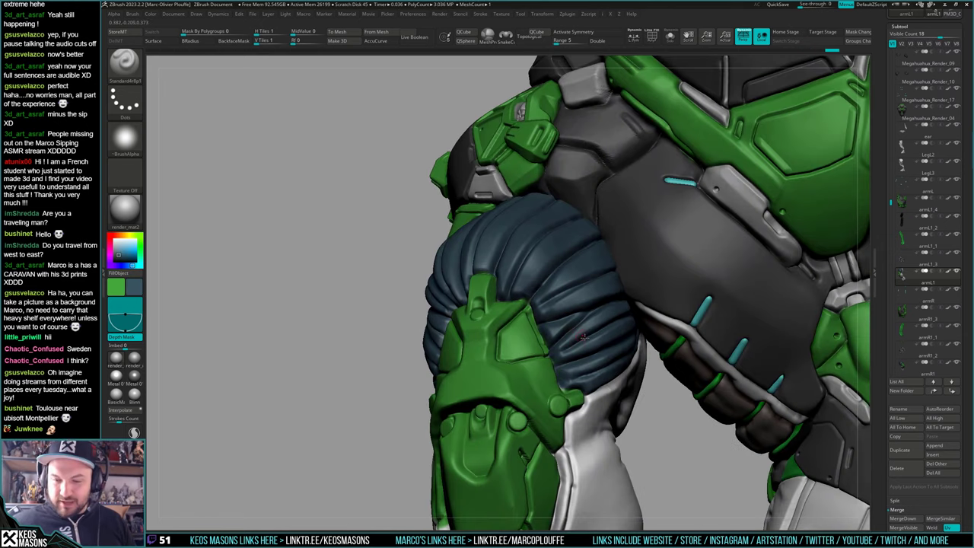
{"action": "right_click_drag", "start_coordinate": [584, 337], "coordinate": [611, 257]}
{"action": "key", "text": "c"}
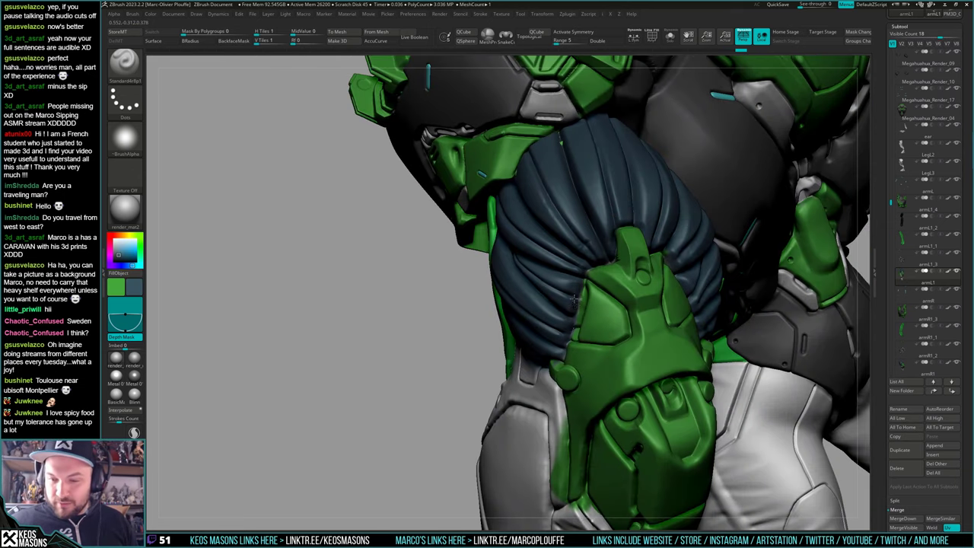
Refine the outer border between armL1's sleeve and elbow plate, alternating the sampled green and slate blue
{"action": "right_click_drag", "start_coordinate": [575, 298], "coordinate": [595, 280]}
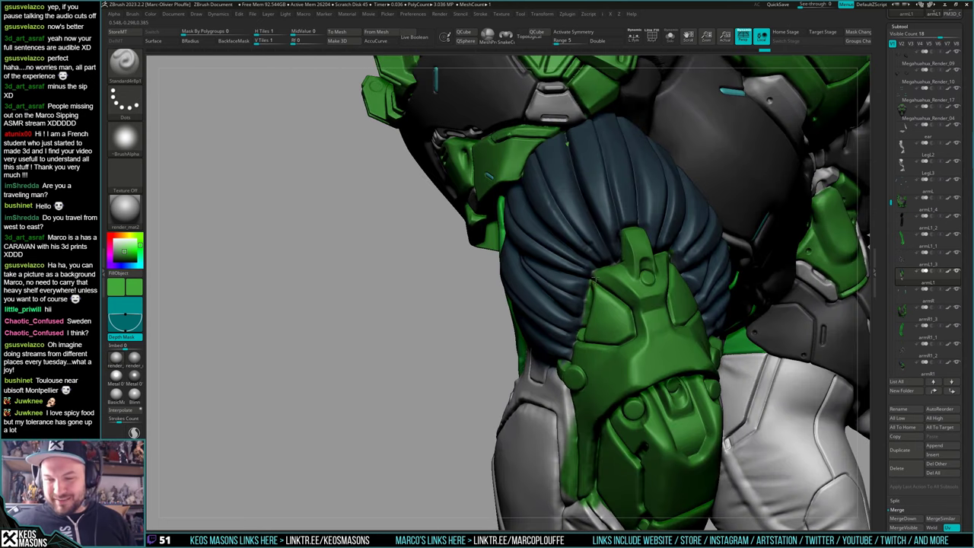
{"action": "key", "text": "c"}
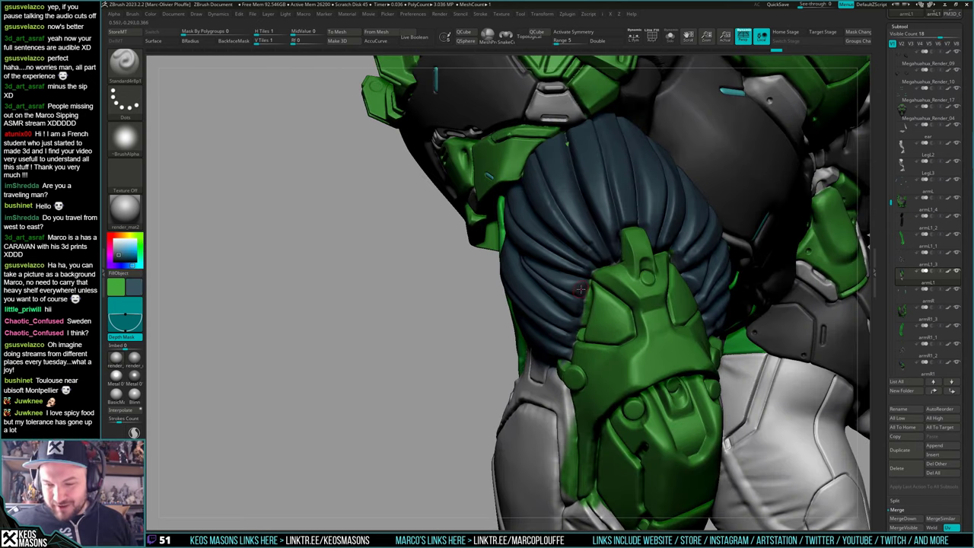
{"action": "right_click_drag", "start_coordinate": [592, 318], "coordinate": [577, 342]}
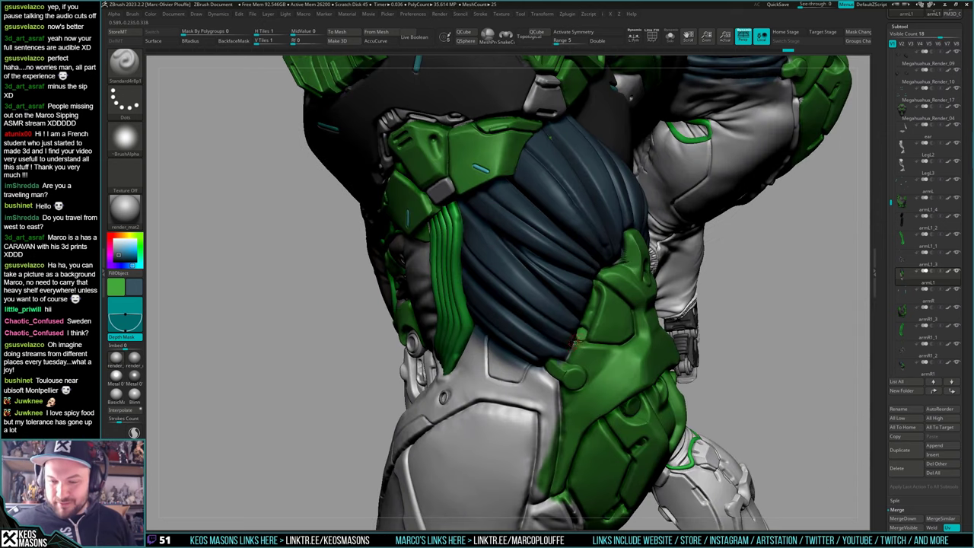
Sample the plate's green and touch up the round pin and outer side flange of armL1's elbow plate
{"action": "key", "text": "c"}
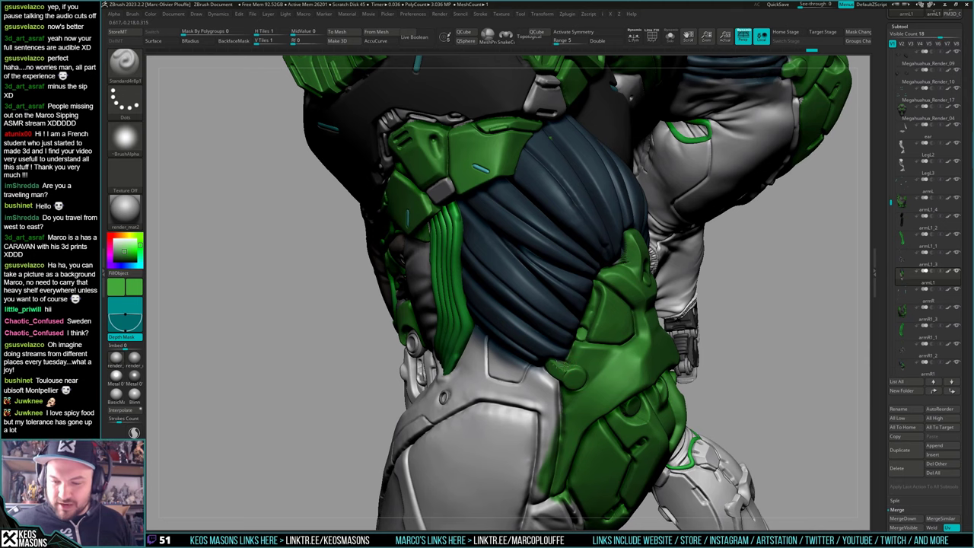
{"action": "left_click_drag", "start_coordinate": [566, 364], "coordinate": [575, 361]}
{"action": "right_click_drag", "start_coordinate": [585, 327], "coordinate": [560, 370]}
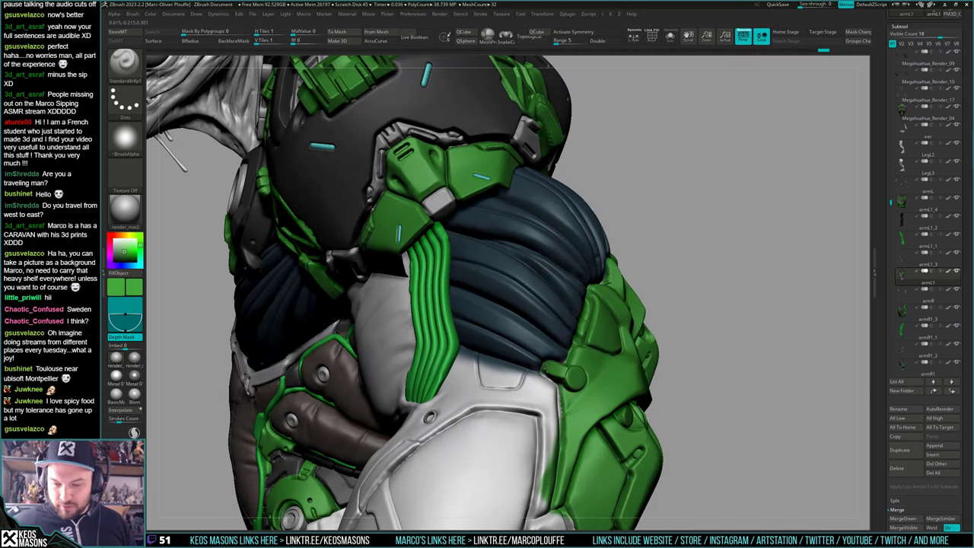
{"action": "left_click", "coordinate": [567, 454]}
{"action": "right_click_drag", "start_coordinate": [584, 502], "coordinate": [569, 378], "text": "alt"}
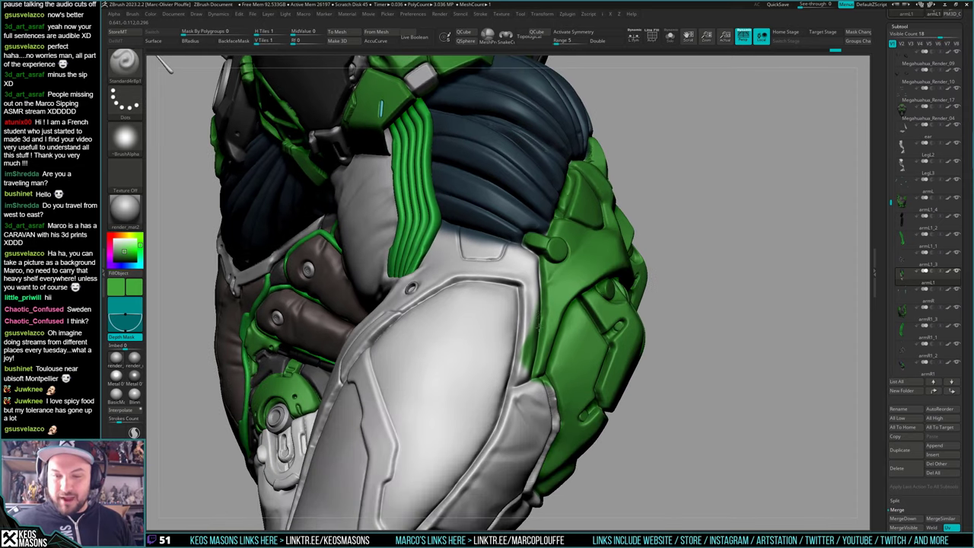
Paint white over the green overspill on armL1's forearm along the elbow plate's outer flange, switching depth masking as needed
{"action": "right_click_drag", "start_coordinate": [538, 323], "coordinate": [532, 298]}
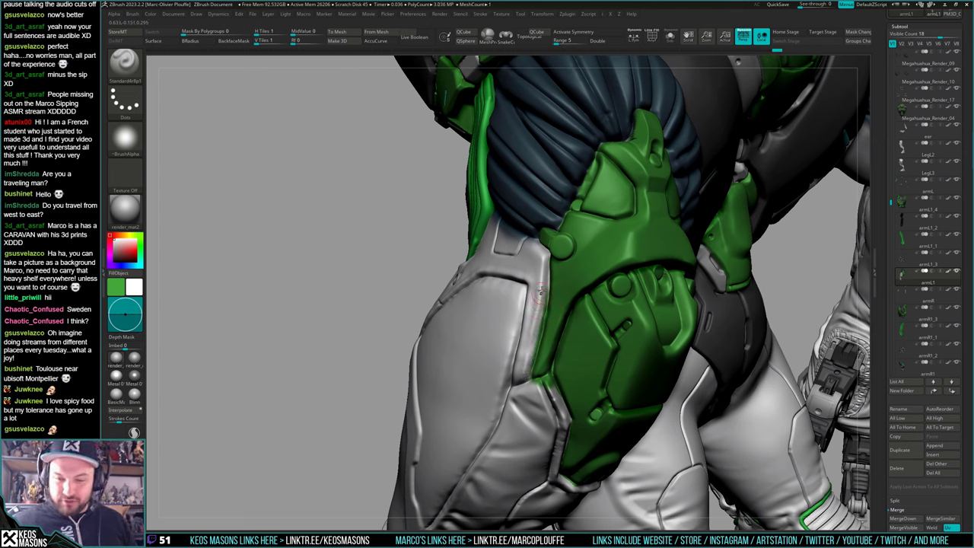
{"action": "key", "text": "d"}
{"action": "left_click_drag", "start_coordinate": [545, 283], "coordinate": [533, 368]}
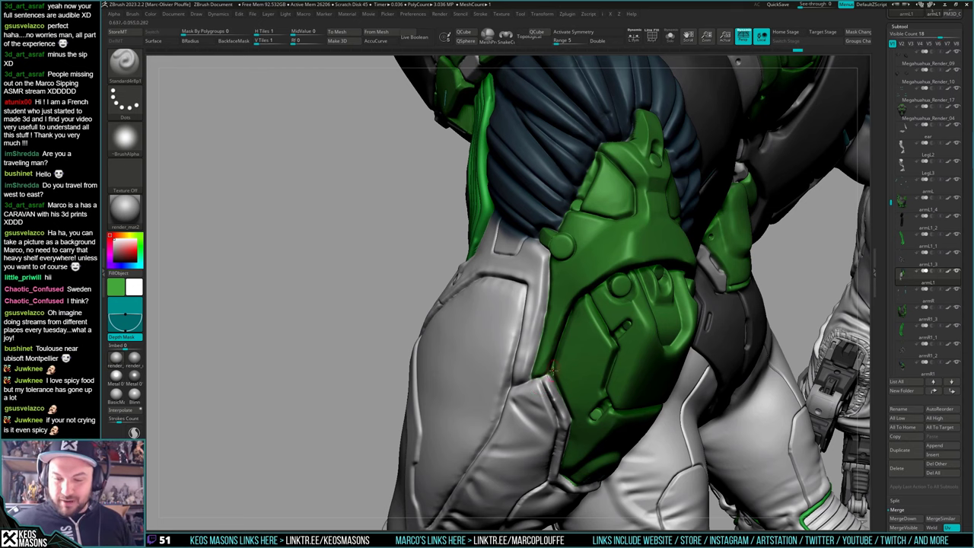
{"action": "mouse_move", "coordinate": [577, 384]}
{"action": "right_mouse_down"}
{"action": "mouse_move", "coordinate": [553, 382]}
{"action": "mouse_move", "coordinate": [578, 373]}
{"action": "mouse_move", "coordinate": [583, 342]}
{"action": "mouse_move", "coordinate": [572, 334]}
{"action": "mouse_move", "coordinate": [529, 402]}
{"action": "right_mouse_up"}
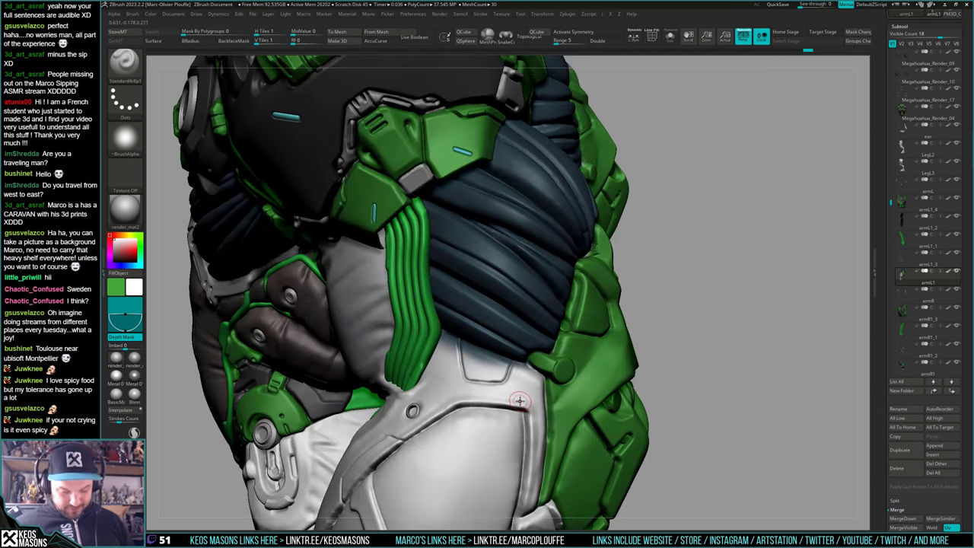
Adjust the brush size, isolate armL1 and clean the blue overspill below its sleeve with white, restoring the full model
{"action": "key", "text": "space"}
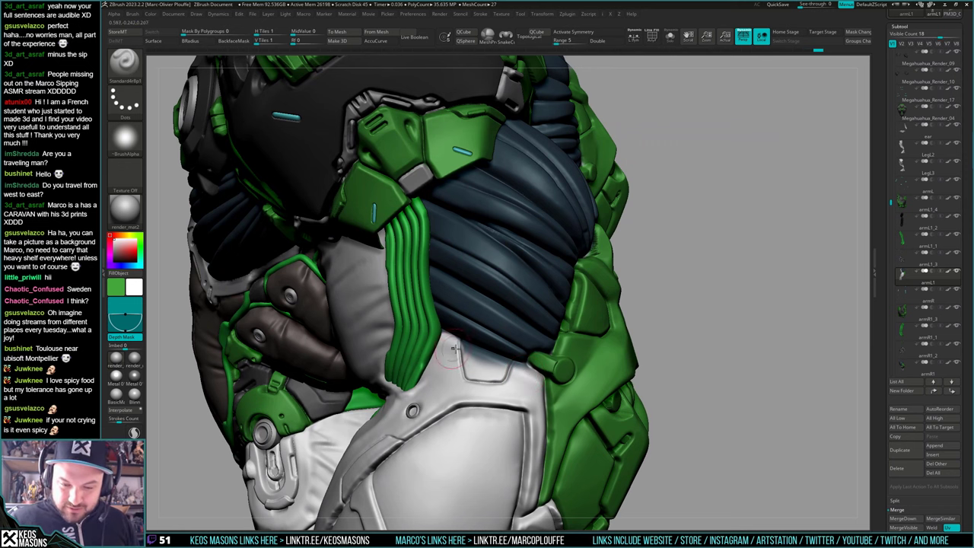
{"action": "key", "text": "alt+s"}
{"action": "right_click_drag", "start_coordinate": [527, 368], "coordinate": [590, 361]}
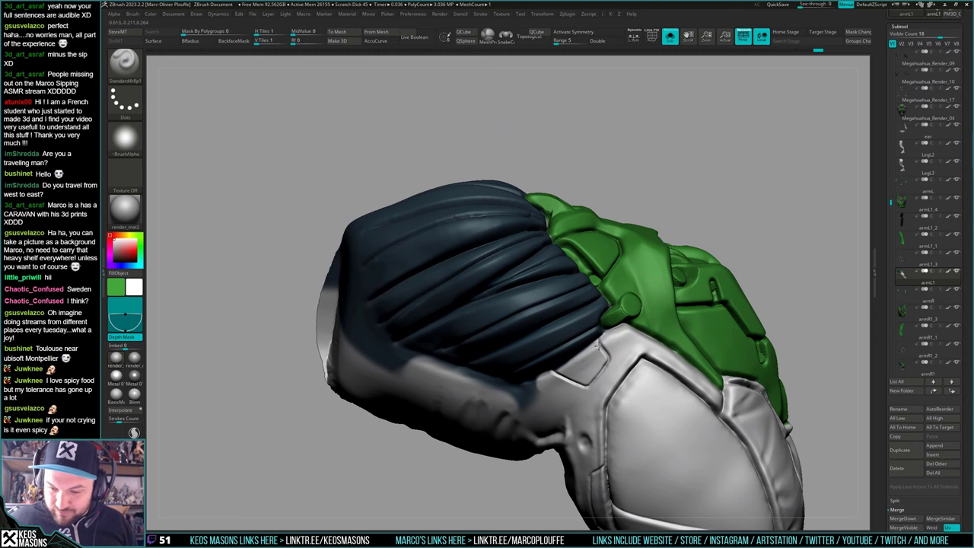
{"action": "right_click_drag", "start_coordinate": [592, 364], "coordinate": [610, 356]}
{"action": "key", "text": "ctrl+shift+s"}
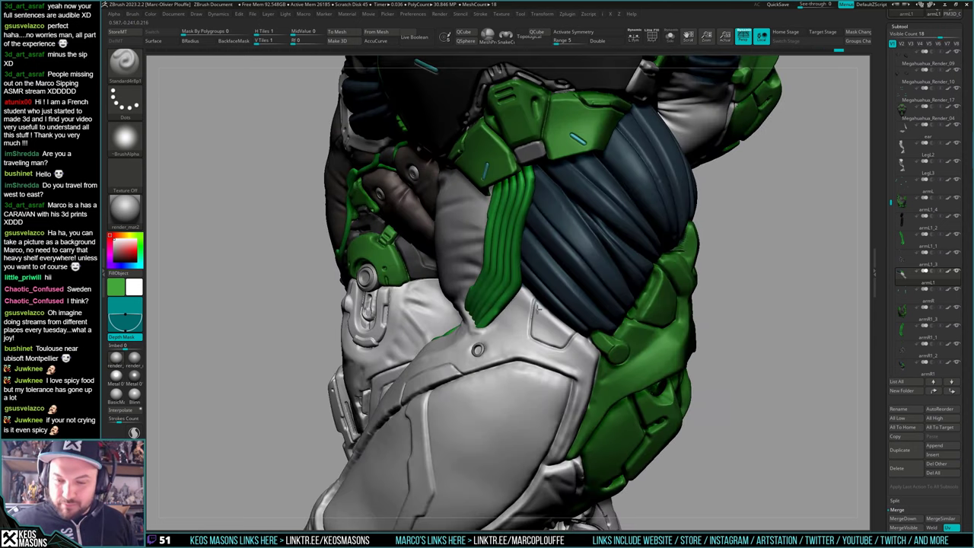
{"action": "right_click_drag", "start_coordinate": [548, 321], "coordinate": [552, 302]}
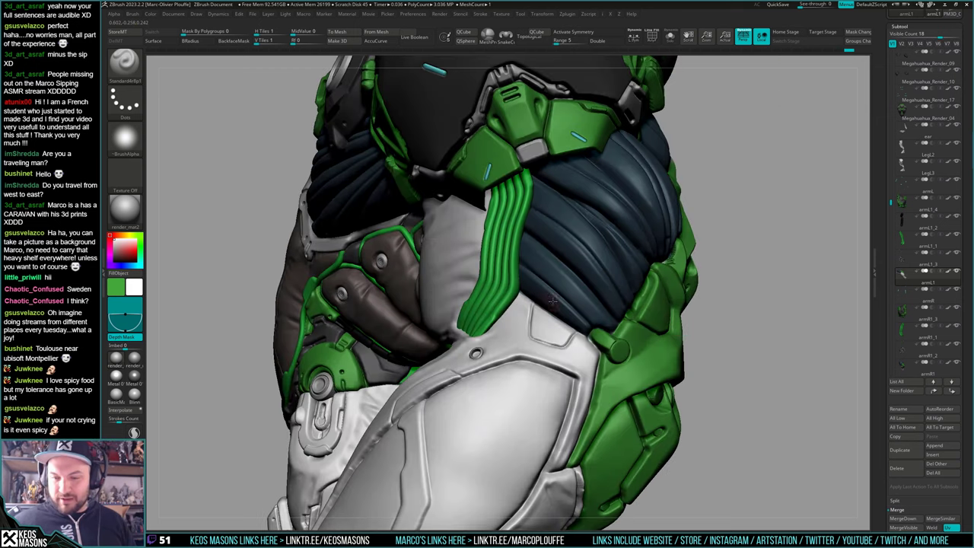
Examine the inner side of armL1's sleeve and elbow, both in isolation and with the full model
{"action": "right_click_drag", "start_coordinate": [701, 325], "coordinate": [622, 346], "text": "ctrl"}
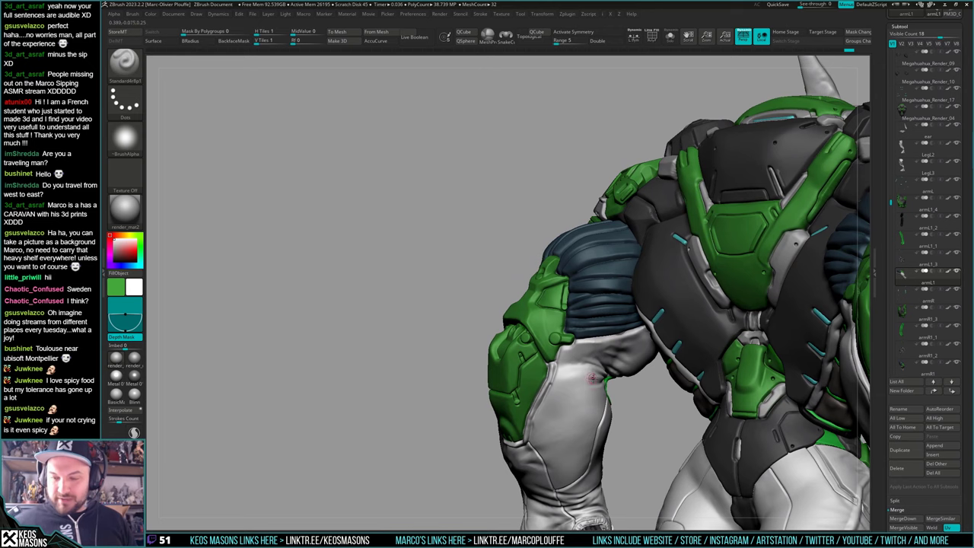
{"action": "right_click_drag", "start_coordinate": [591, 379], "coordinate": [628, 344]}
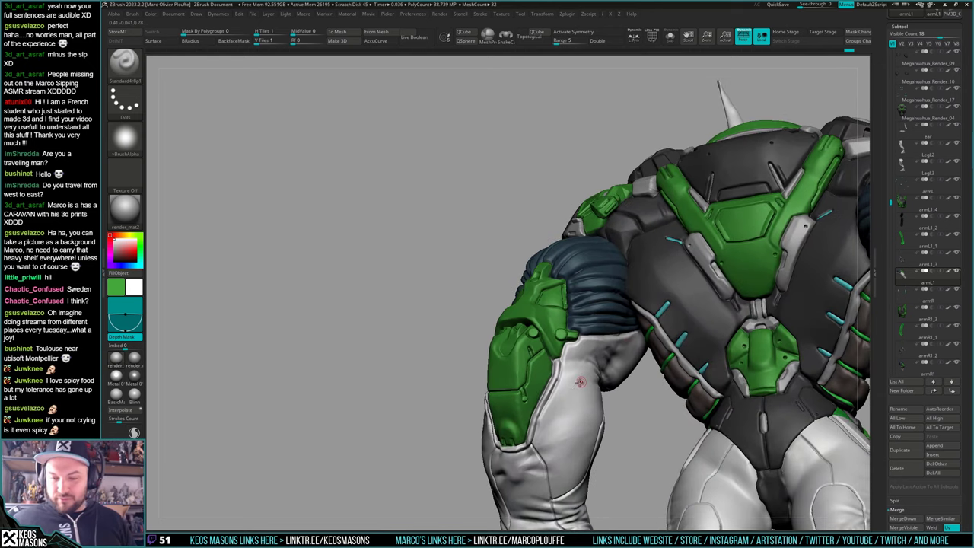
{"action": "right_click_drag", "start_coordinate": [581, 382], "coordinate": [555, 355]}
{"action": "key", "text": "alt+shift+s"}
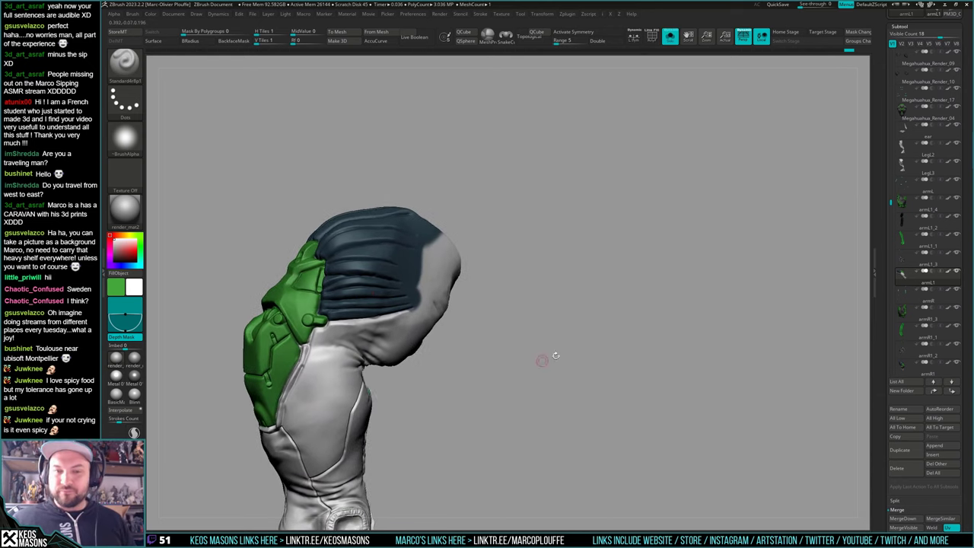
{"action": "key", "text": "alt+shift+s"}
{"action": "right_click_drag", "start_coordinate": [666, 312], "coordinate": [611, 341]}
{"action": "key", "text": "alt+shift+s"}
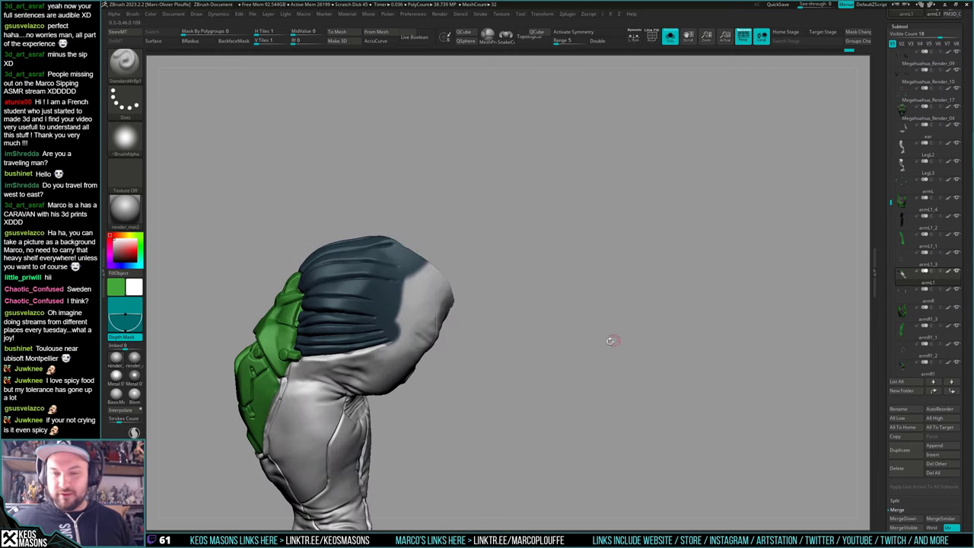
{"action": "key", "text": "alt+s"}
Make armR1 active, isolate it and clean the border between its blue sleeve and forearm with white, restoring the full model
{"action": "left_click", "coordinate": [572, 278], "text": "alt"}
{"action": "key", "text": "alt+s"}
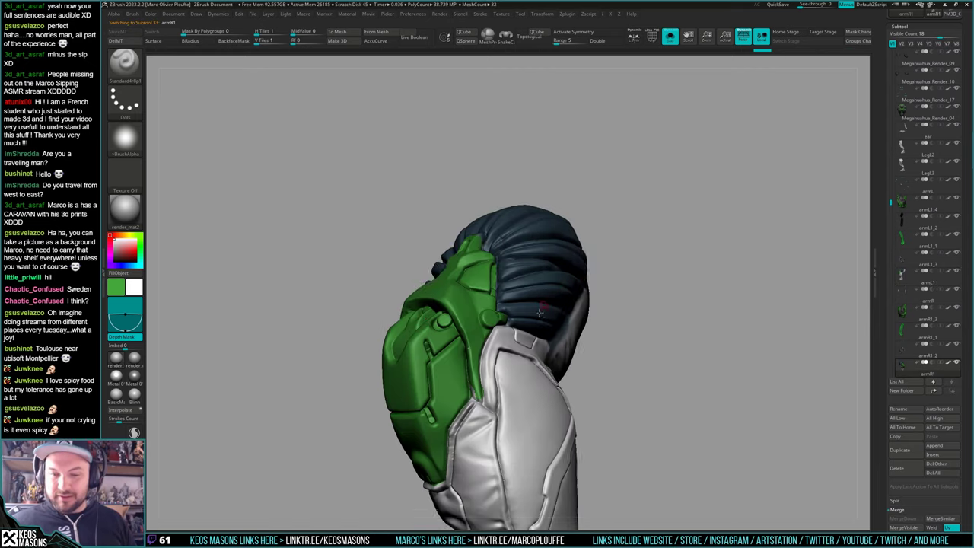
{"action": "right_click_drag", "start_coordinate": [572, 279], "coordinate": [558, 340]}
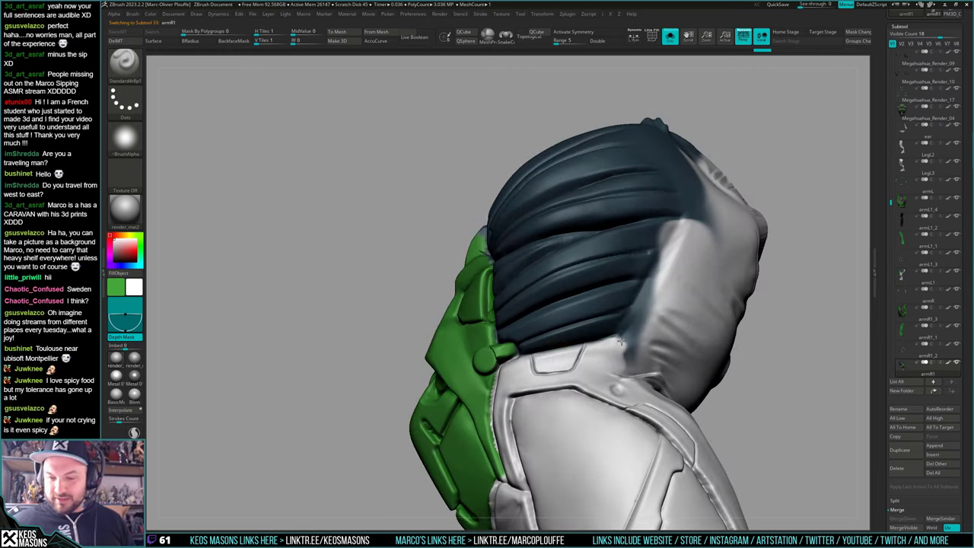
{"action": "key", "text": "alt+s"}
{"action": "right_click_drag", "start_coordinate": [621, 342], "coordinate": [617, 399], "text": "alt"}
{"action": "key", "text": "alt+s"}
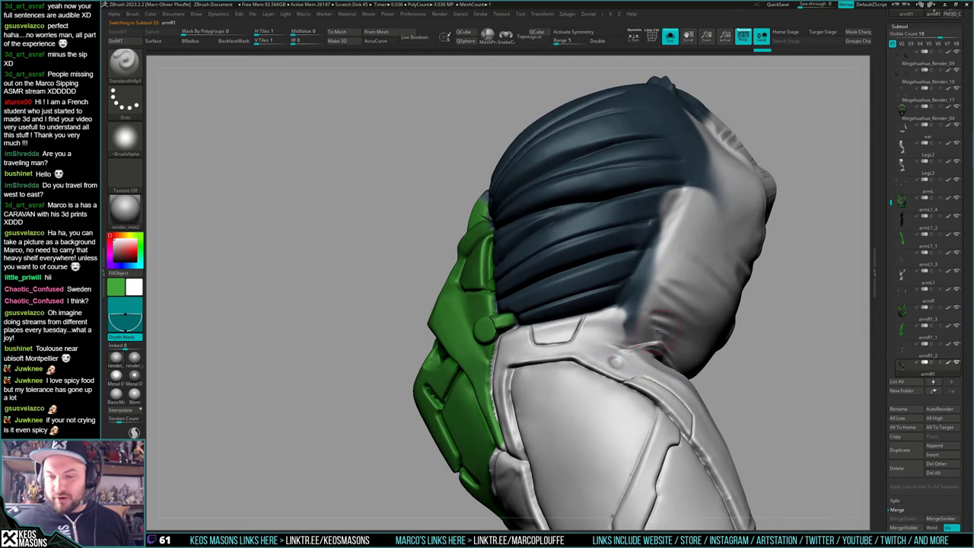
{"action": "key", "text": "alt+s"}
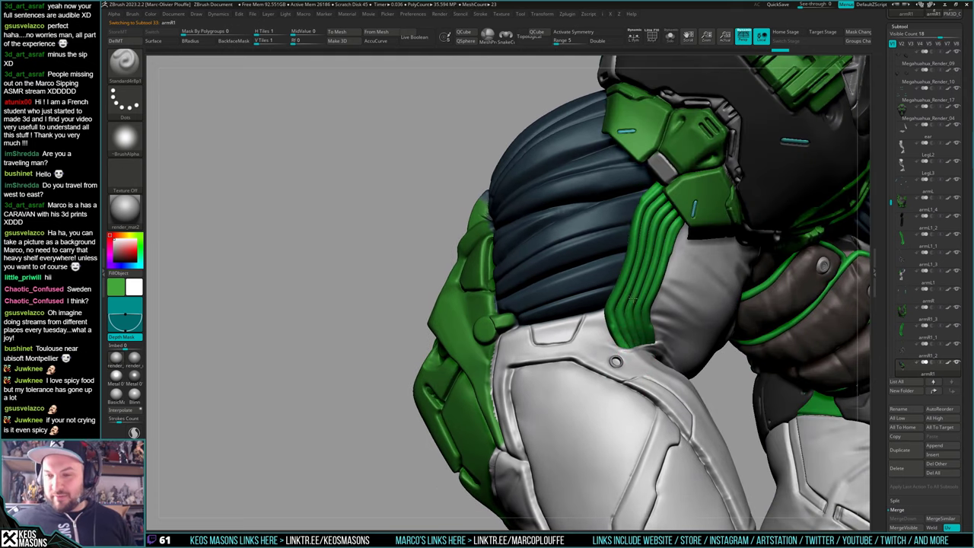
{"action": "right_click_drag", "start_coordinate": [617, 350], "coordinate": [664, 318]}
{"action": "key", "text": "alt+s"}
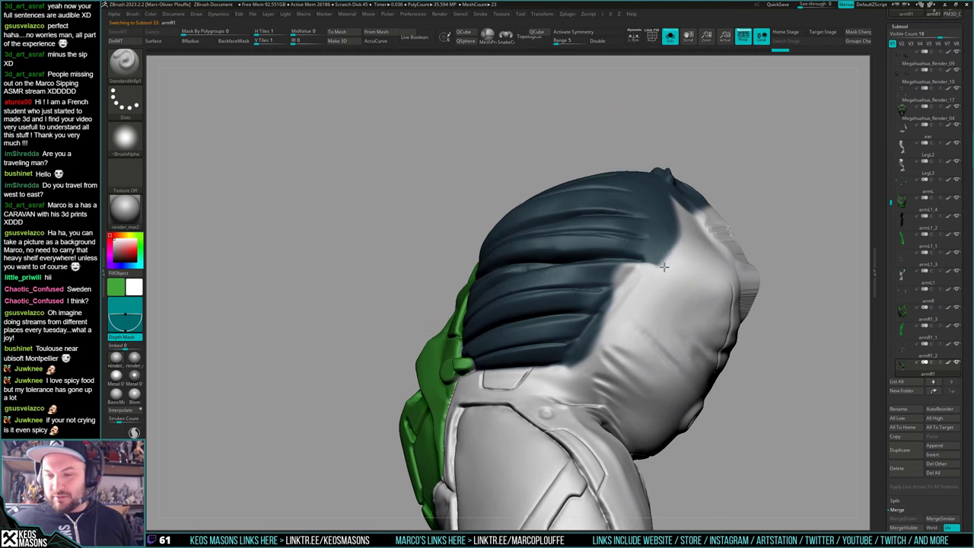
{"action": "right_click_drag", "start_coordinate": [694, 276], "coordinate": [741, 264]}
{"action": "key", "text": "alt+s"}
{"action": "right_click_drag", "start_coordinate": [498, 316], "coordinate": [567, 333]}
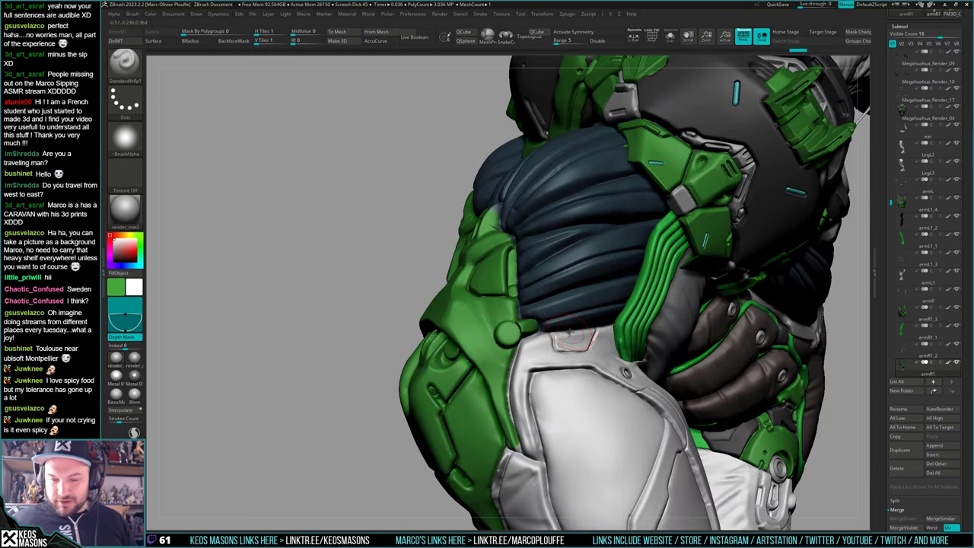
Sample green and touch up the side panel edge, round pin and flange of armR1's elbow plate, switching depth masking as needed
{"action": "right_click_drag", "start_coordinate": [534, 296], "coordinate": [508, 260]}
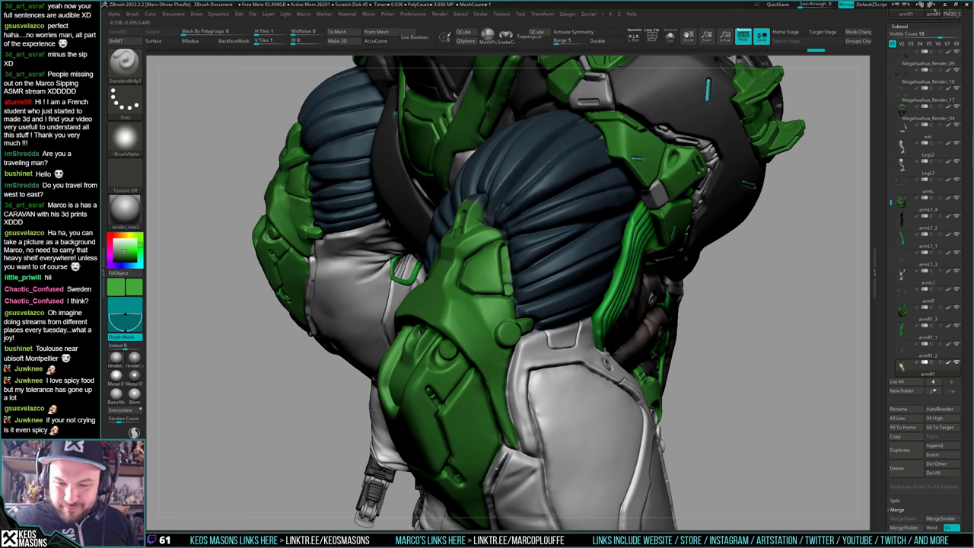
{"action": "mouse_move", "coordinate": [513, 274]}
{"action": "left_mouse_down"}
{"action": "mouse_move", "coordinate": [525, 284]}
{"action": "mouse_move", "coordinate": [517, 298]}
{"action": "left_mouse_up"}
{"action": "key", "text": "d"}
{"action": "right_click_drag", "start_coordinate": [541, 309], "coordinate": [505, 299]}
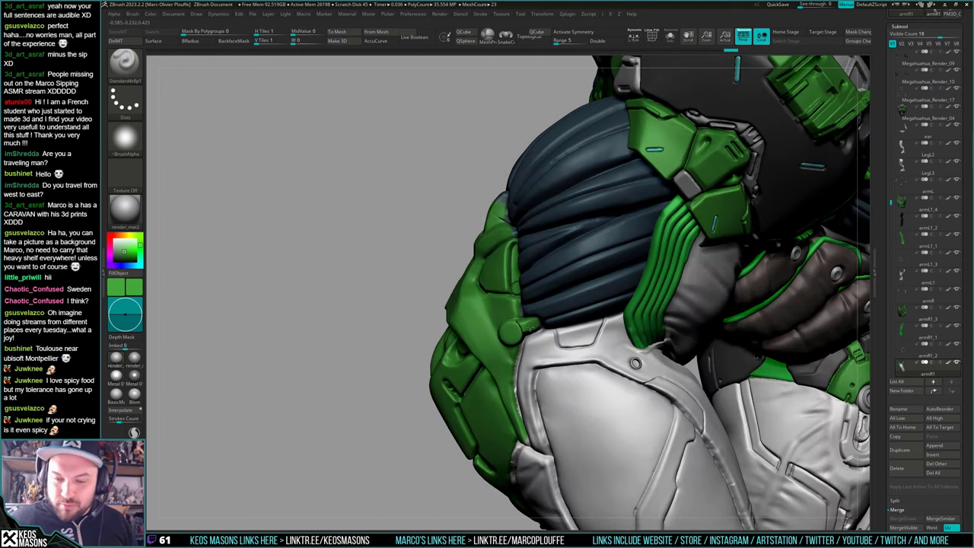
{"action": "mouse_move", "coordinate": [531, 327]}
{"action": "left_mouse_down"}
{"action": "mouse_move", "coordinate": [519, 362]}
{"action": "mouse_move", "coordinate": [527, 387]}
{"action": "left_mouse_up"}
{"action": "key", "text": "d"}
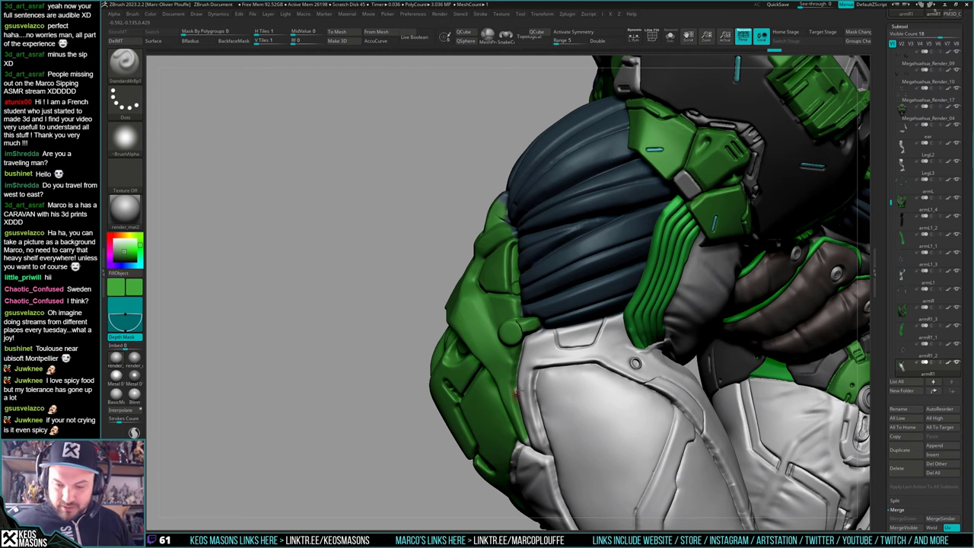
{"action": "right_click_drag", "start_coordinate": [528, 390], "coordinate": [584, 379]}
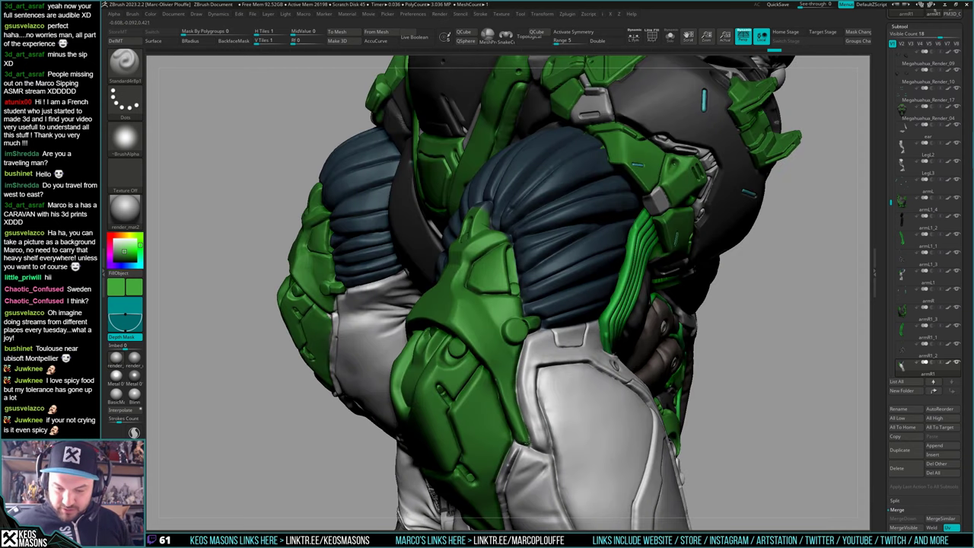
Sample green and repaint the small pin on the inner edge of armR1's elbow plate with depth masking turned off
{"action": "key", "text": "c"}
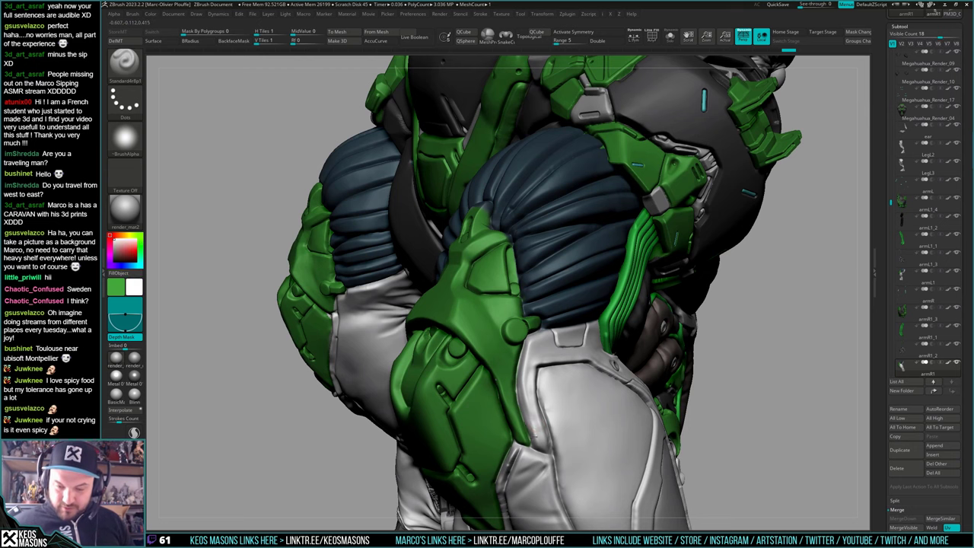
{"action": "right_click_drag", "start_coordinate": [532, 364], "coordinate": [506, 374]}
{"action": "key", "text": "c"}
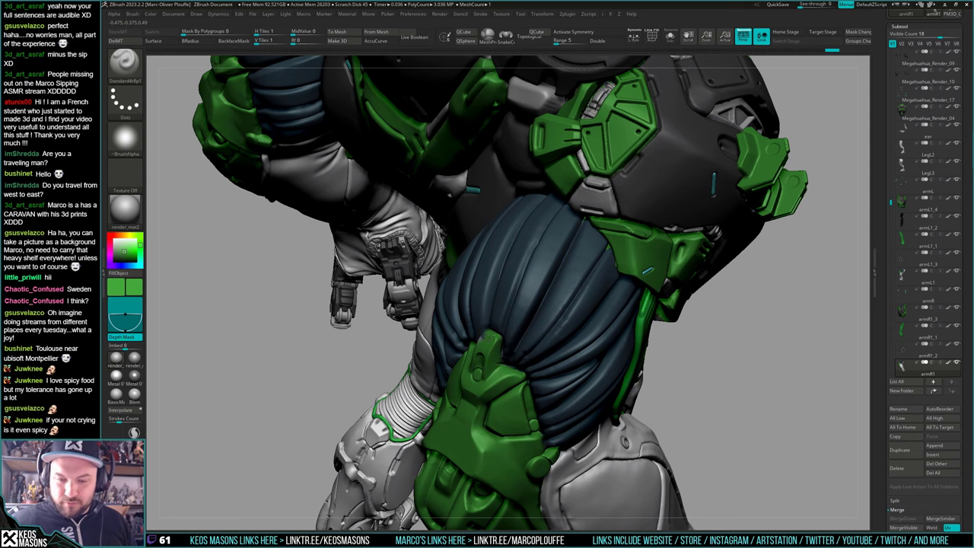
{"action": "mouse_move", "coordinate": [480, 340]}
{"action": "right_mouse_down"}
{"action": "mouse_move", "coordinate": [501, 354]}
{"action": "mouse_move", "coordinate": [532, 344]}
{"action": "mouse_move", "coordinate": [473, 331]}
{"action": "right_mouse_up"}
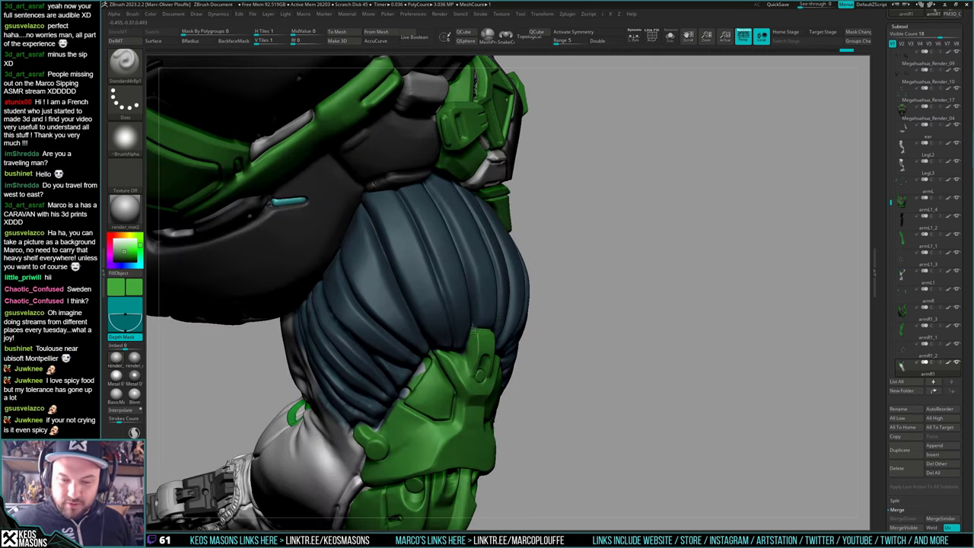
{"action": "right_click_drag", "start_coordinate": [465, 354], "coordinate": [546, 297]}
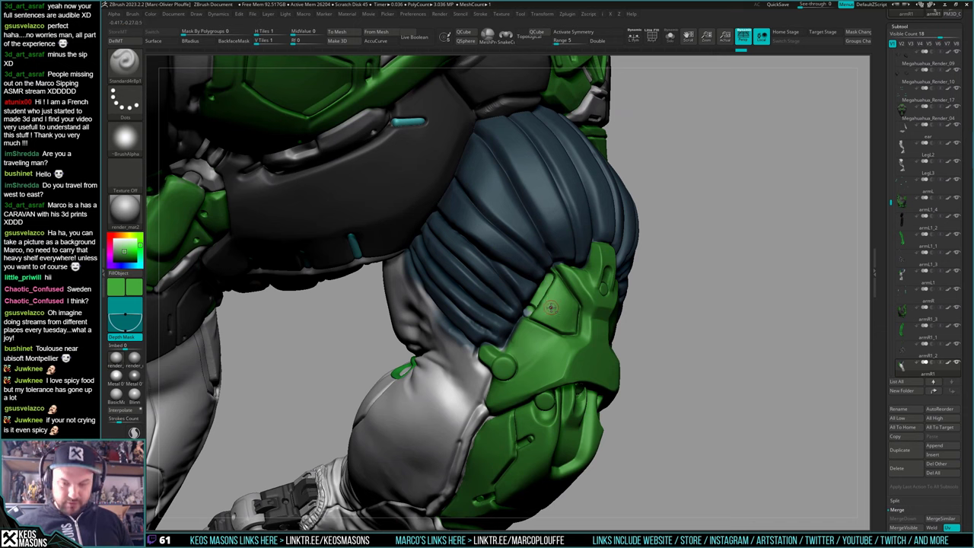
{"action": "key", "text": "d"}
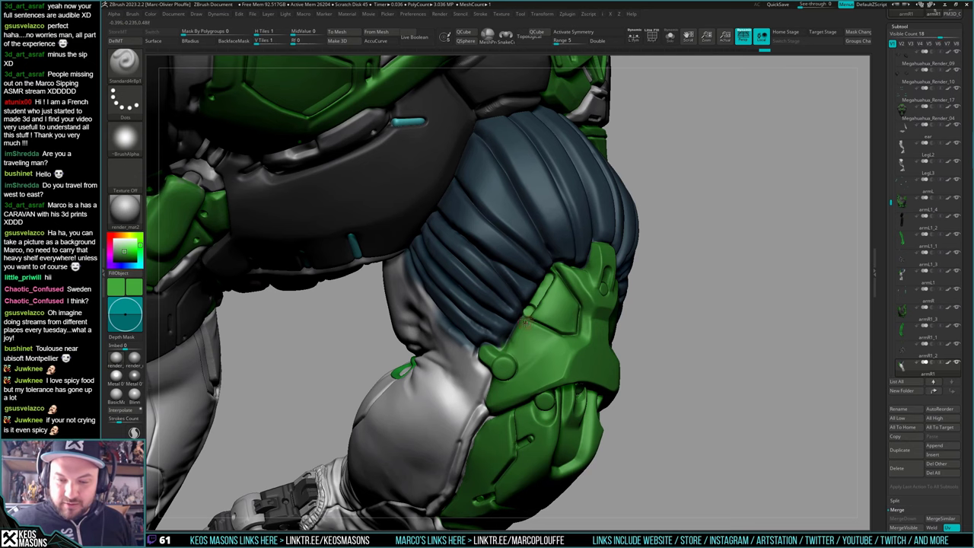
{"action": "right_click_drag", "start_coordinate": [525, 324], "coordinate": [506, 330]}
Touch up the sleeve's slate blue and the elbow plate's green around the inner round pin of armR1
{"action": "key", "text": "c"}
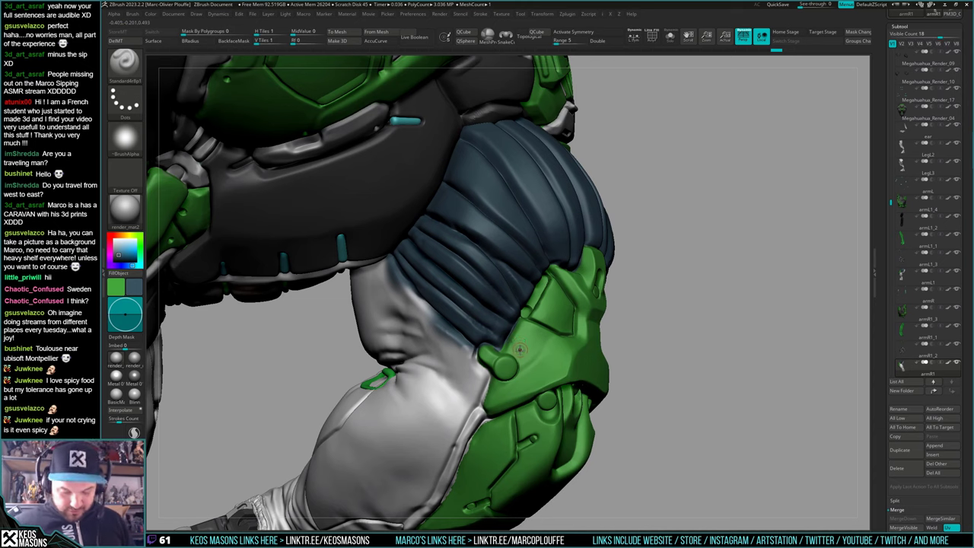
{"action": "key", "text": "c"}
{"action": "right_click_drag", "start_coordinate": [522, 348], "coordinate": [489, 352]}
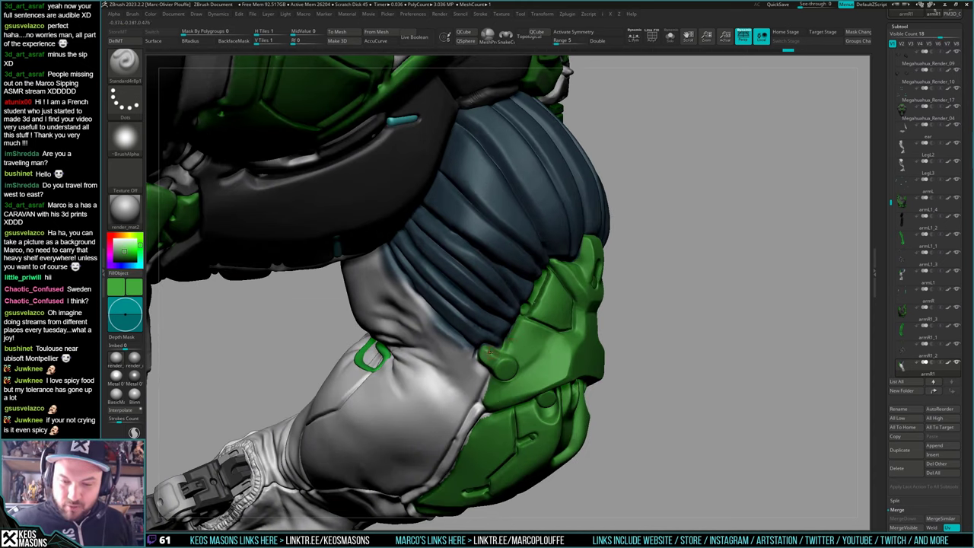
{"action": "right_click_drag", "start_coordinate": [495, 367], "coordinate": [501, 333]}
{"action": "right_click_drag", "start_coordinate": [551, 382], "coordinate": [563, 308], "text": "alt"}
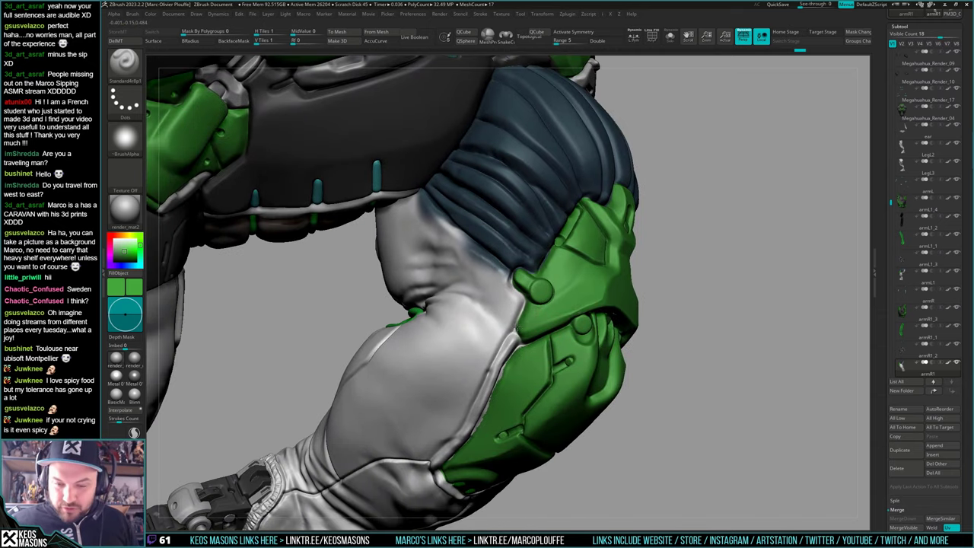
{"action": "left_click_drag", "start_coordinate": [518, 329], "coordinate": [516, 325]}
Sample white and clean the forearm edge beside the elbow plate and the inner lower border of armR1's sleeve
{"action": "right_click_drag", "start_coordinate": [518, 327], "coordinate": [503, 310]}
{"action": "key", "text": "c"}
{"action": "left_click_drag", "start_coordinate": [513, 310], "coordinate": [512, 321]}
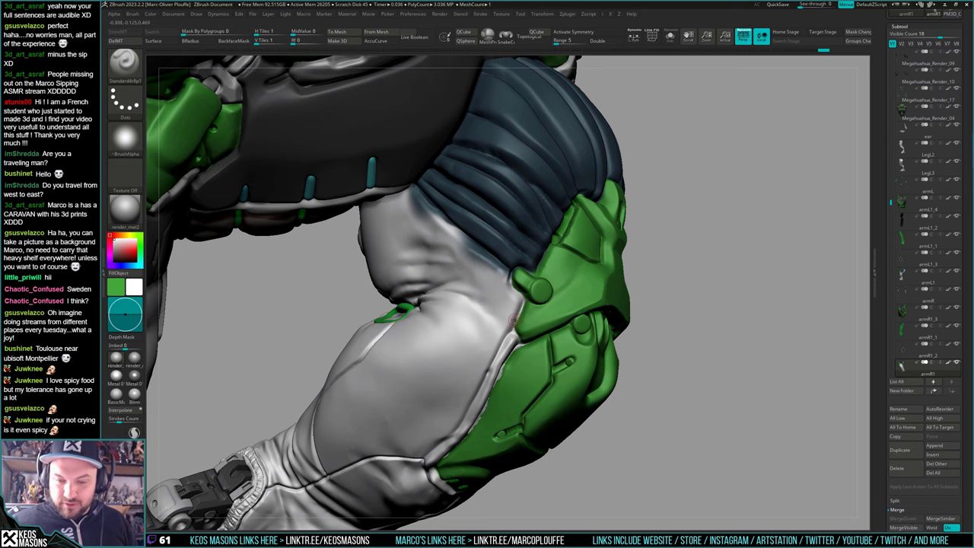
{"action": "mouse_move", "coordinate": [415, 214]}
{"action": "left_mouse_down"}
{"action": "mouse_move", "coordinate": [418, 200]}
{"action": "mouse_move", "coordinate": [426, 216]}
{"action": "left_mouse_up"}
Isolate armR1 and sharpen the inner border between its blue sleeve and white forearm, sampling both colors, and restore the full model
{"action": "key", "text": "alt+s"}
{"action": "right_click_drag", "start_coordinate": [433, 228], "coordinate": [483, 341]}
{"action": "right_click", "coordinate": [491, 364]}
{"action": "mouse_move", "coordinate": [483, 342]}
{"action": "left_mouse_down"}
{"action": "mouse_move", "coordinate": [433, 384]}
{"action": "mouse_move", "coordinate": [499, 278]}
{"action": "left_mouse_up"}
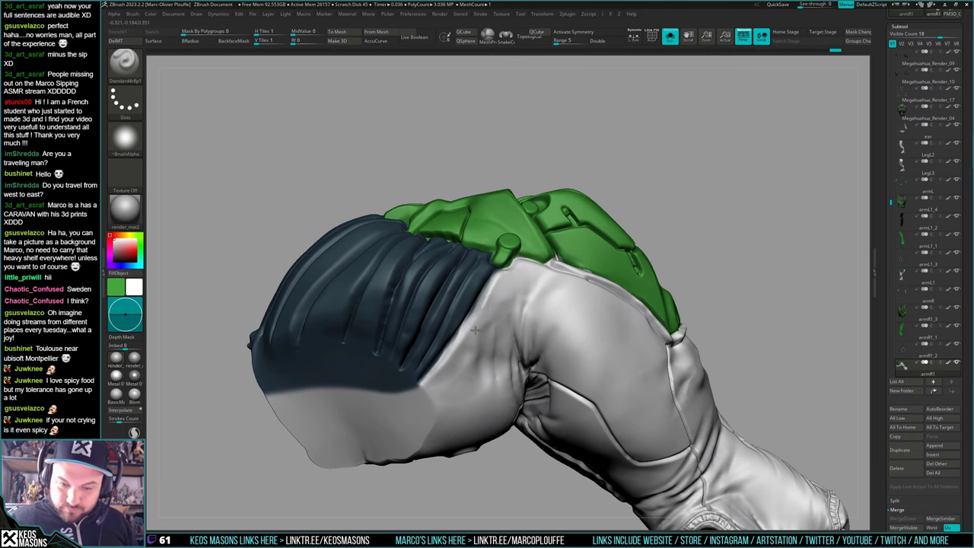
{"action": "right_click_drag", "start_coordinate": [499, 276], "coordinate": [496, 295]}
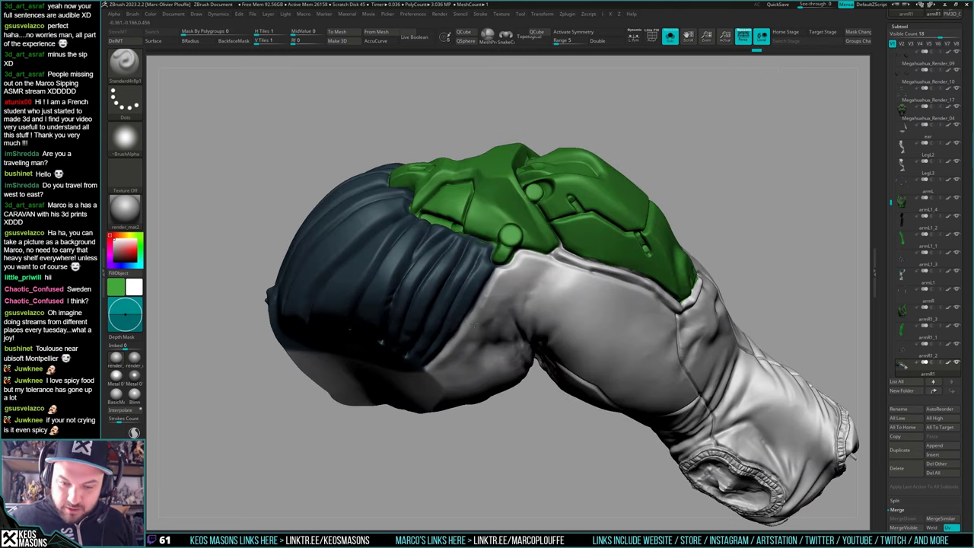
{"action": "right_click_drag", "start_coordinate": [473, 325], "coordinate": [471, 316]}
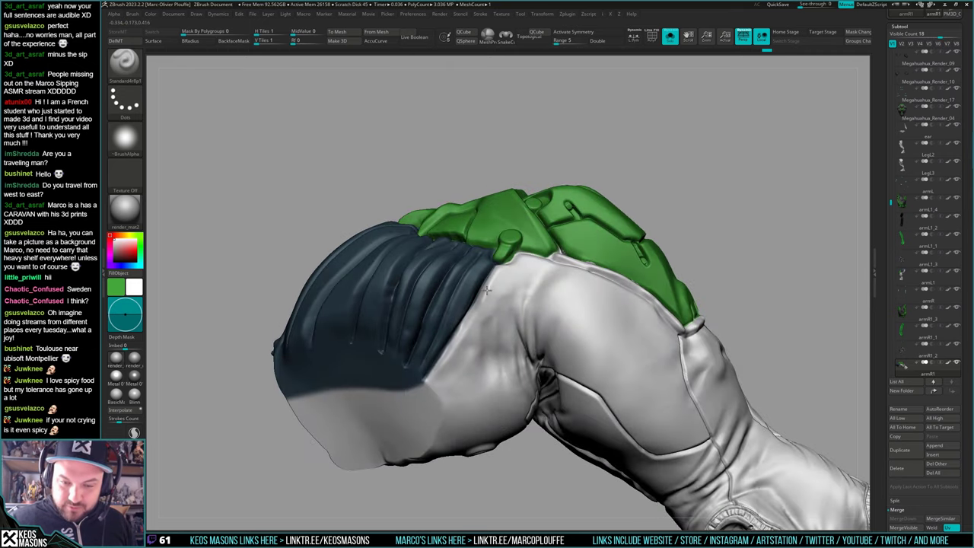
{"action": "right_click_drag", "start_coordinate": [491, 289], "coordinate": [502, 281]}
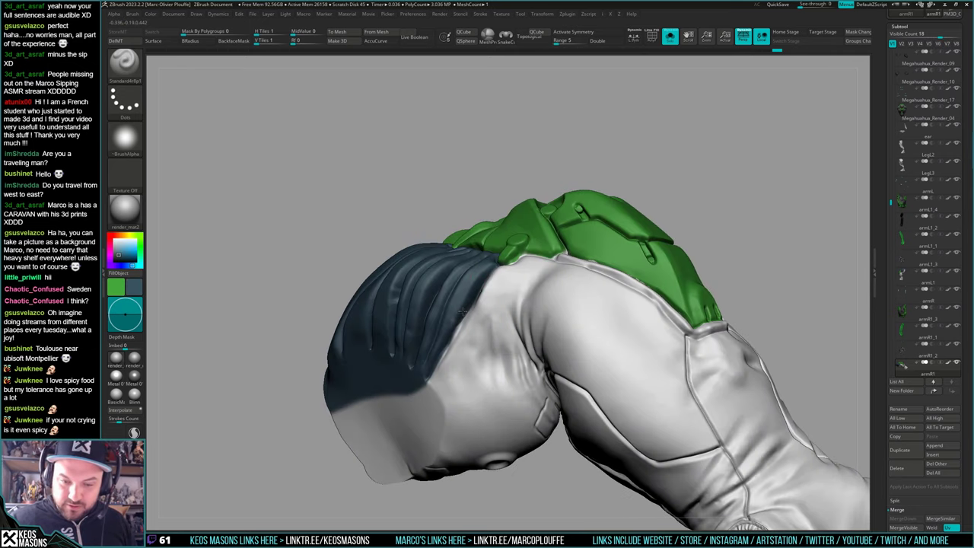
{"action": "right_click_drag", "start_coordinate": [467, 323], "coordinate": [495, 315]}
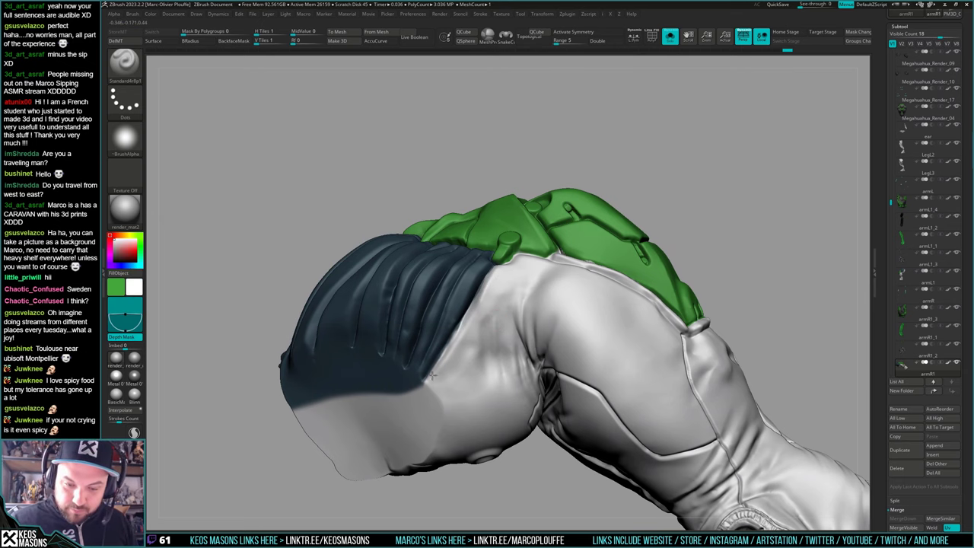
{"action": "right_click_drag", "start_coordinate": [457, 342], "coordinate": [495, 287]}
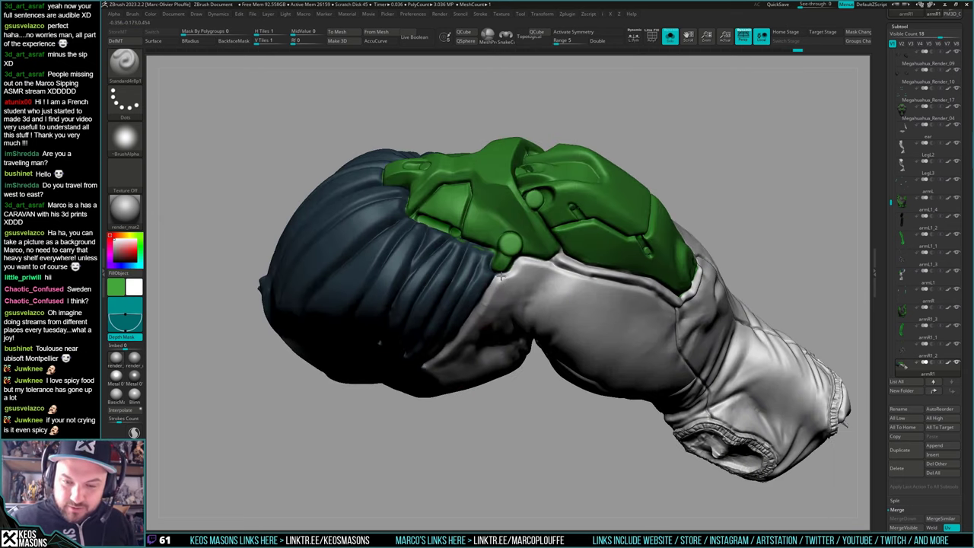
{"action": "key", "text": "alt+s"}
Sample slate blue and touch up armR1's sleeve along the inner flange and round pin of the elbow plate
{"action": "key", "text": "c"}
{"action": "right_click_drag", "start_coordinate": [470, 271], "coordinate": [459, 244]}
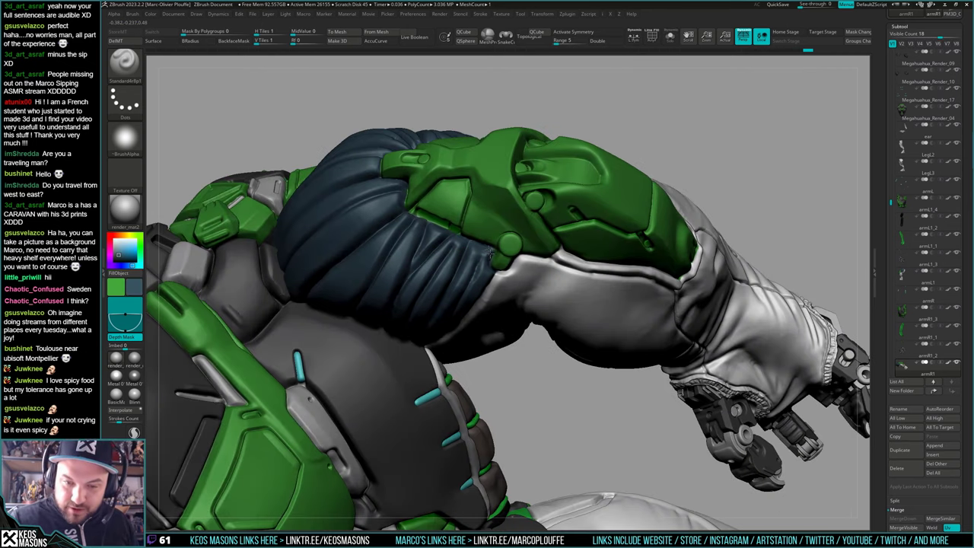
{"action": "right_click_drag", "start_coordinate": [481, 254], "coordinate": [658, 267]}
{"action": "right_click_drag", "start_coordinate": [626, 326], "coordinate": [574, 354]}
Save the ZTool as Megahuahua_Render_03.ztl in the renders new folder, replacing the existing file
{"action": "key", "text": "ctrl+s"}
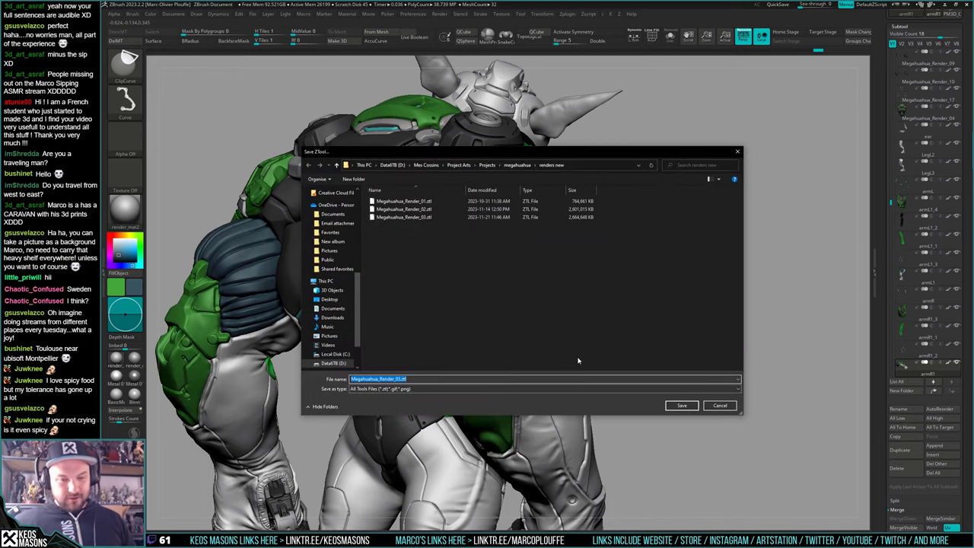
{"action": "left_click", "coordinate": [679, 405]}
{"action": "left_click", "coordinate": [508, 272]}
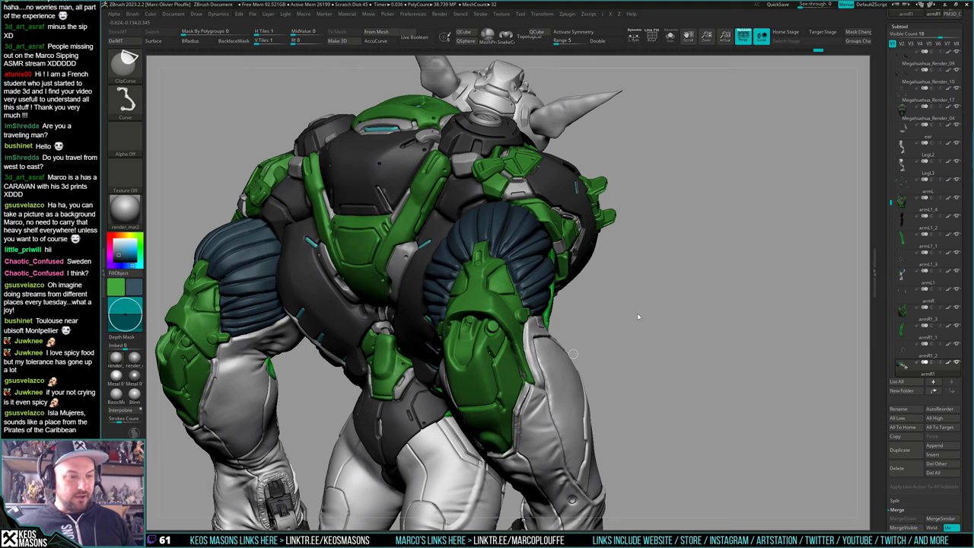
{"action": "key", "text": "ctrl+s"}
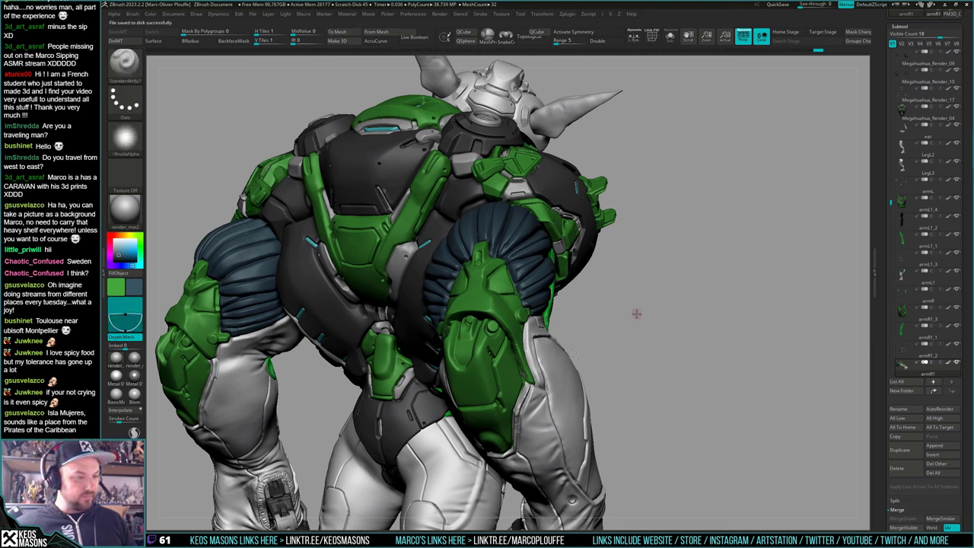
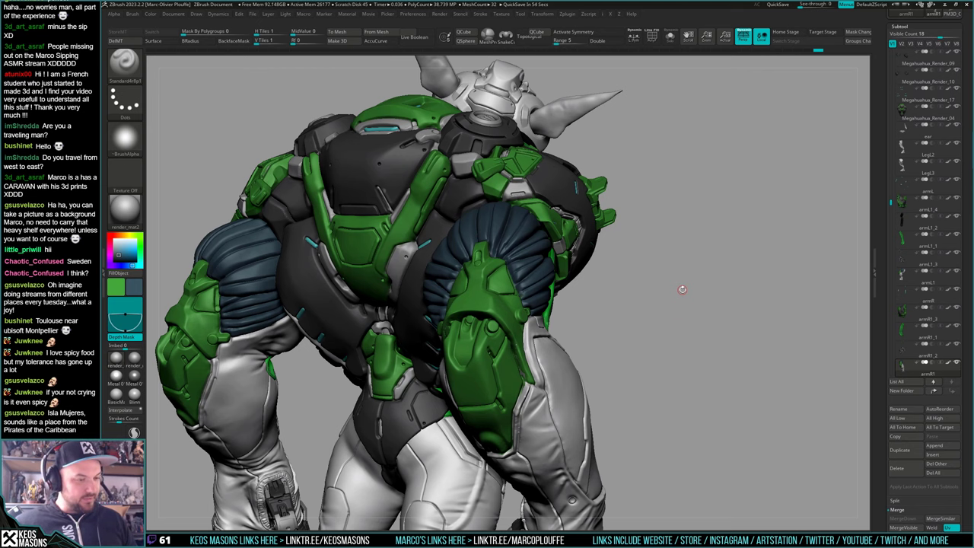
Sample light grey and paint the narrow side inserts on both edges of armR1's upper elbow plate, with depth masking off
{"action": "mouse_move", "coordinate": [669, 287]}
{"action": "left_mouse_down"}
{"action": "mouse_move", "coordinate": [683, 298]}
{"action": "mouse_move", "coordinate": [682, 288]}
{"action": "mouse_move", "coordinate": [663, 290]}
{"action": "left_mouse_up"}
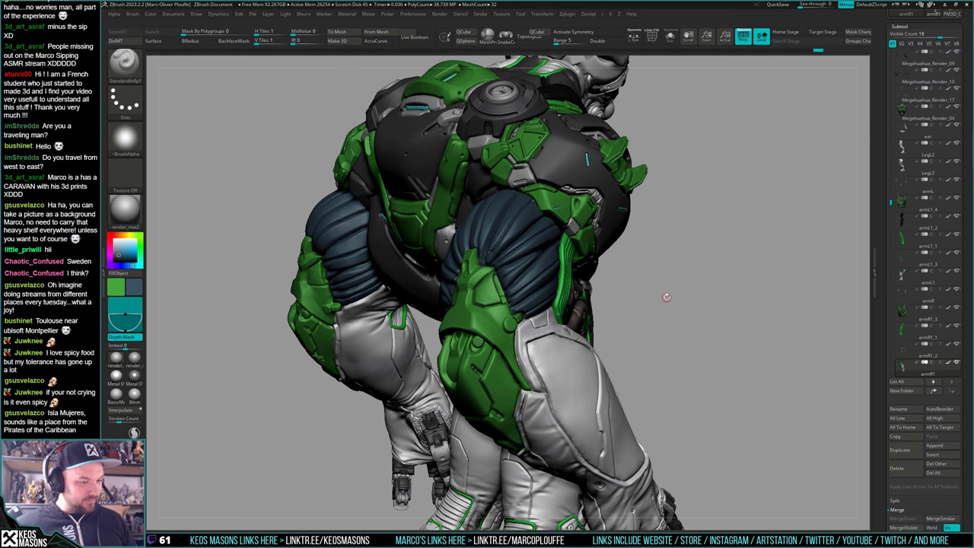
{"action": "left_click_drag", "start_coordinate": [667, 299], "coordinate": [578, 363]}
{"action": "mouse_move", "coordinate": [564, 349]}
{"action": "right_mouse_down", "text": "ctrl"}
{"action": "mouse_move", "coordinate": [584, 357]}
{"action": "mouse_move", "coordinate": [548, 371]}
{"action": "mouse_move", "coordinate": [565, 357]}
{"action": "mouse_move", "coordinate": [549, 334]}
{"action": "mouse_move", "coordinate": [558, 321]}
{"action": "right_mouse_up", "text": "ctrl"}
{"action": "key", "text": "c"}
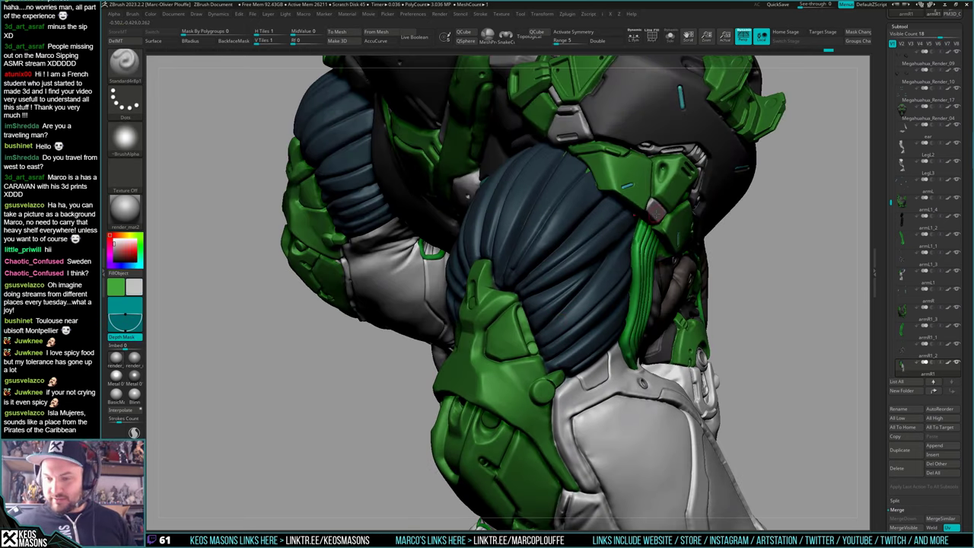
{"action": "mouse_move", "coordinate": [531, 337]}
{"action": "left_mouse_down"}
{"action": "mouse_move", "coordinate": [523, 318]}
{"action": "mouse_move", "coordinate": [532, 345]}
{"action": "left_mouse_up"}
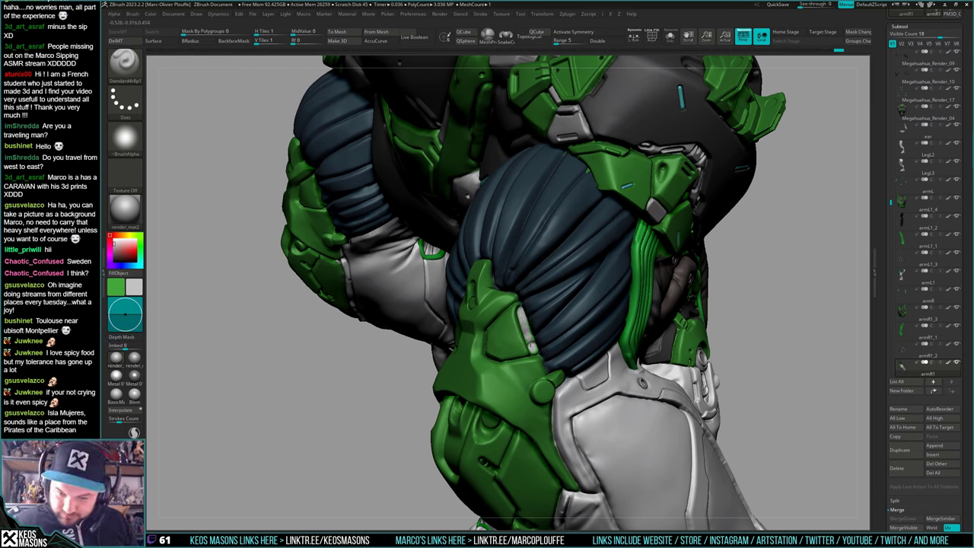
{"action": "right_click_drag", "start_coordinate": [532, 343], "coordinate": [467, 321]}
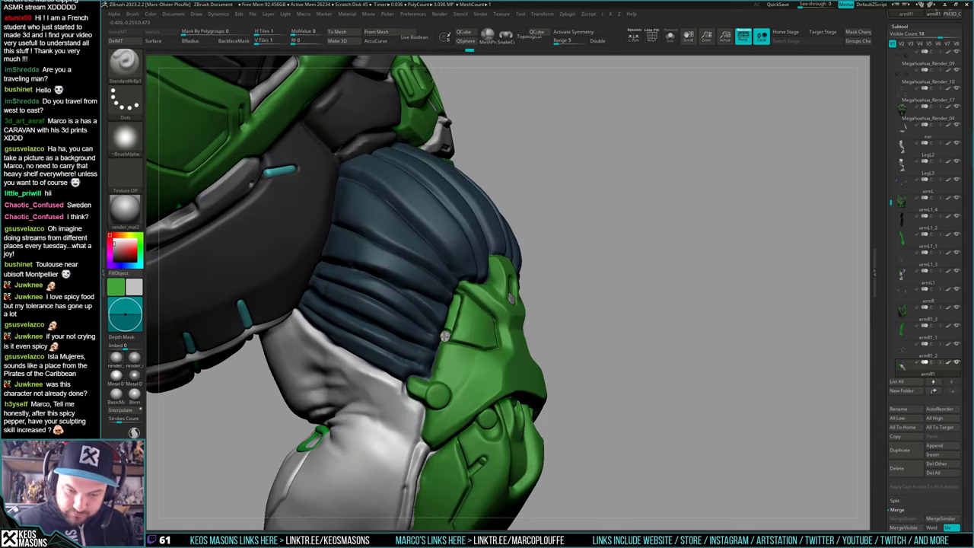
{"action": "mouse_move", "coordinate": [445, 336]}
{"action": "left_mouse_down"}
{"action": "mouse_move", "coordinate": [455, 302]}
{"action": "mouse_move", "coordinate": [437, 324]}
{"action": "left_mouse_up"}
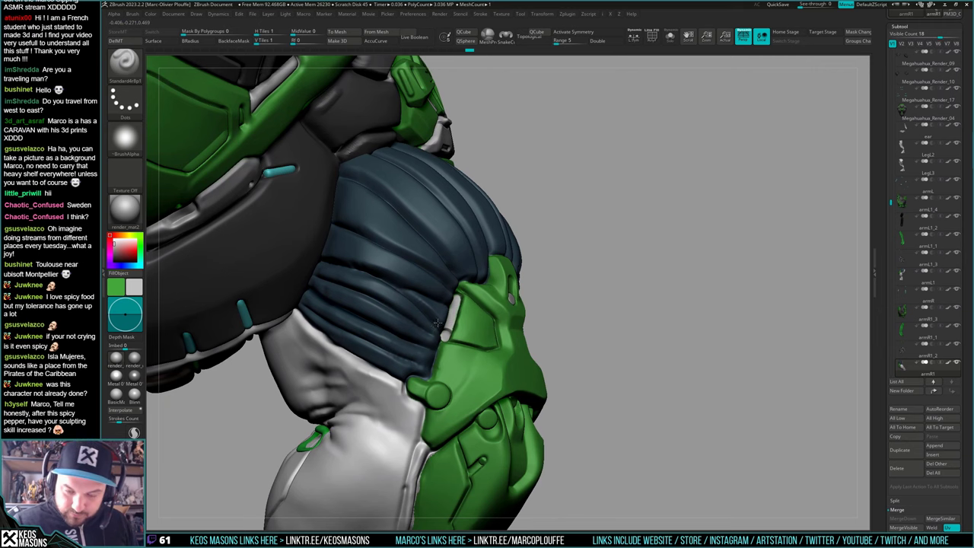
Paint the round pin on armR1's lower elbow plate light grey and clean its surroundings with sampled green
{"action": "right_click_drag", "start_coordinate": [437, 324], "coordinate": [516, 389]}
{"action": "right_click_drag", "start_coordinate": [598, 350], "coordinate": [566, 338], "text": "ctrl"}
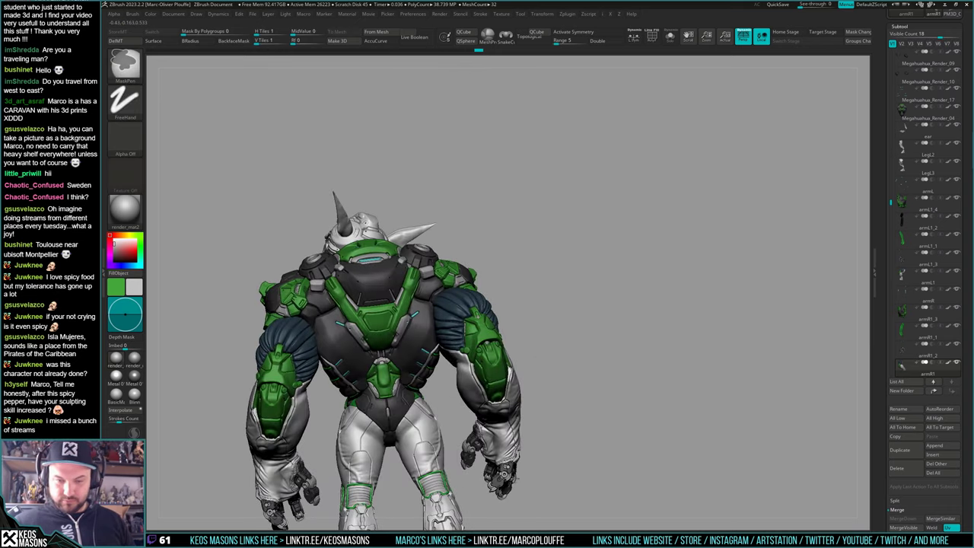
{"action": "right_click_drag", "start_coordinate": [476, 351], "coordinate": [494, 345], "text": "ctrl"}
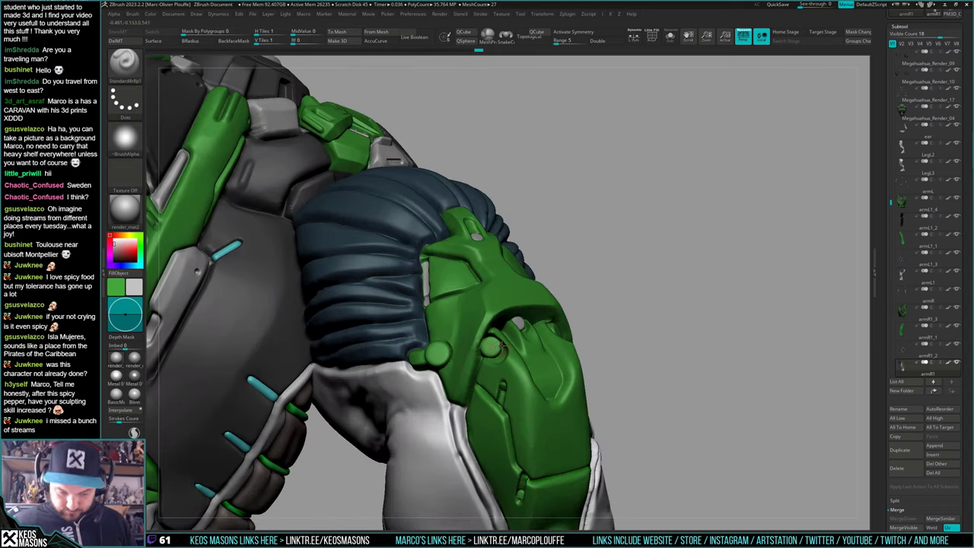
{"action": "left_click_drag", "start_coordinate": [489, 344], "coordinate": [491, 344], "text": "alt"}
{"action": "key", "text": "c"}
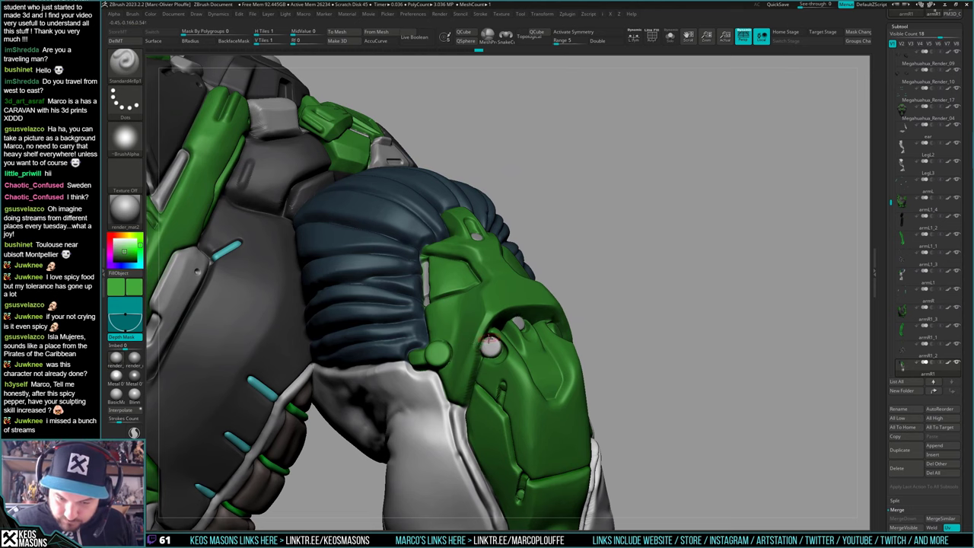
{"action": "mouse_move", "coordinate": [597, 332]}
{"action": "left_mouse_down"}
{"action": "mouse_move", "coordinate": [567, 335]}
{"action": "mouse_move", "coordinate": [580, 325]}
{"action": "left_mouse_up"}
{"action": "key", "text": "c"}
Make armL1 active and paint the round pins on its lower elbow plate light grey with depth masking on
{"action": "mouse_move", "coordinate": [580, 324]}
{"action": "right_mouse_down"}
{"action": "mouse_move", "coordinate": [667, 357]}
{"action": "mouse_move", "coordinate": [678, 324]}
{"action": "right_mouse_up"}
{"action": "left_click_drag", "start_coordinate": [678, 324], "coordinate": [588, 354]}
{"action": "left_click", "coordinate": [491, 372], "text": "alt"}
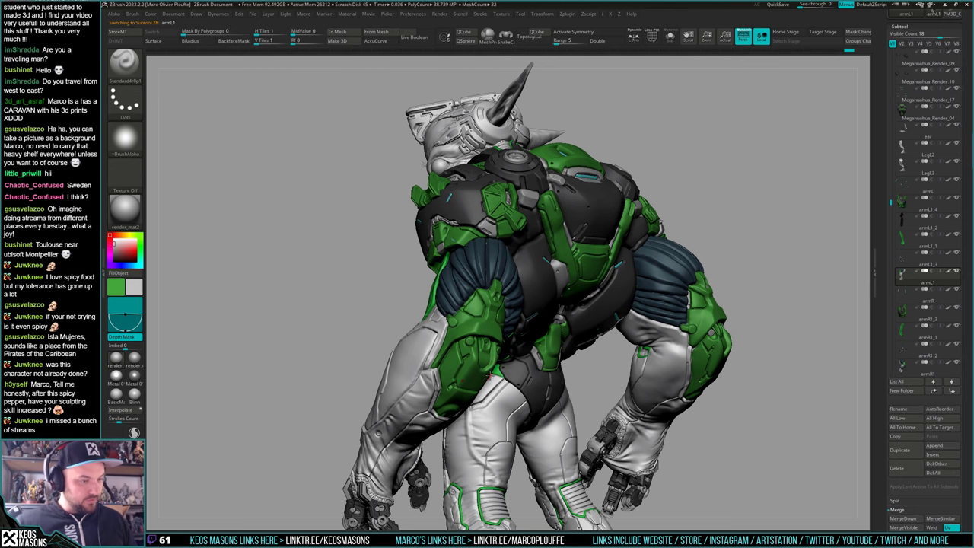
{"action": "right_click_drag", "start_coordinate": [483, 378], "coordinate": [414, 368]}
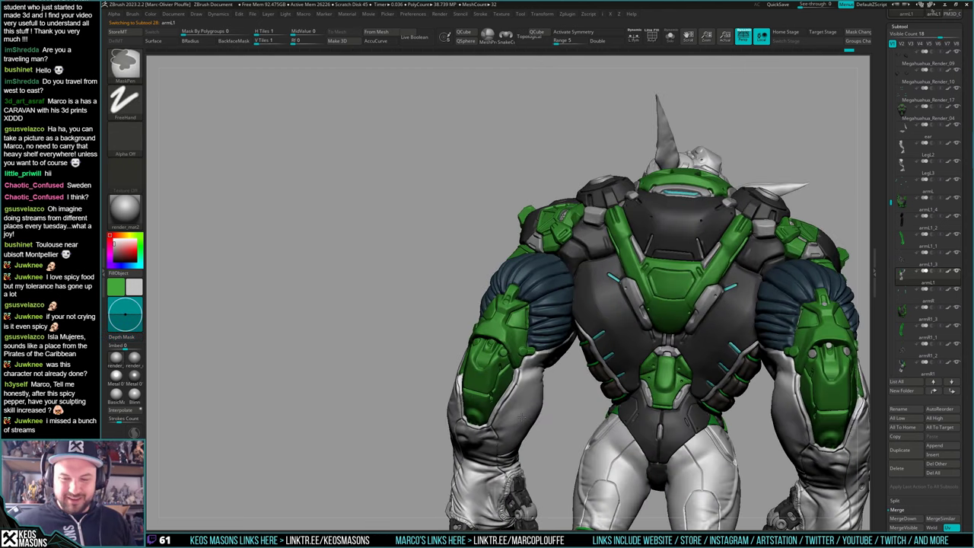
{"action": "right_click_drag", "start_coordinate": [495, 358], "coordinate": [491, 426], "text": "ctrl"}
{"action": "mouse_move", "coordinate": [449, 365]}
{"action": "right_mouse_down"}
{"action": "mouse_move", "coordinate": [478, 353]}
{"action": "mouse_move", "coordinate": [457, 346]}
{"action": "mouse_move", "coordinate": [503, 376]}
{"action": "right_mouse_up"}
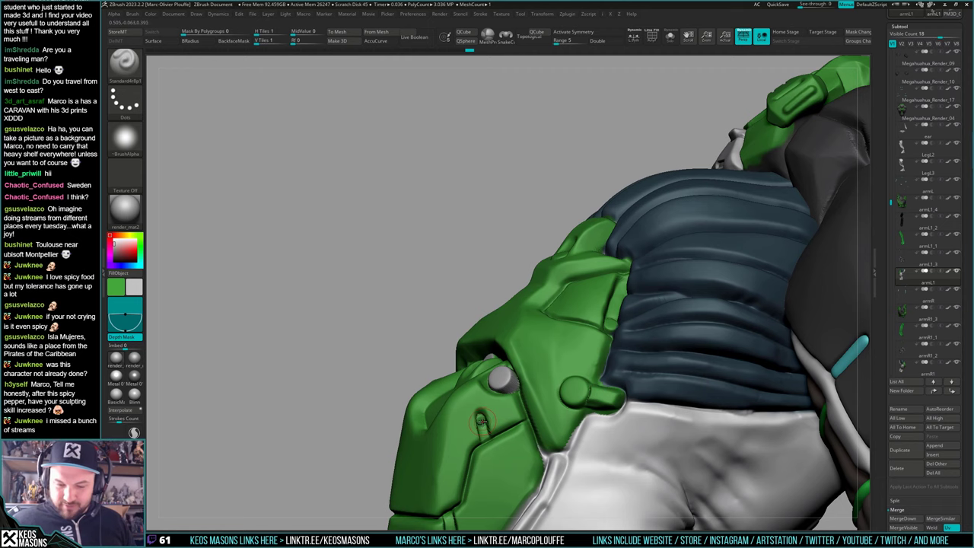
{"action": "right_click_drag", "start_coordinate": [482, 419], "coordinate": [559, 407]}
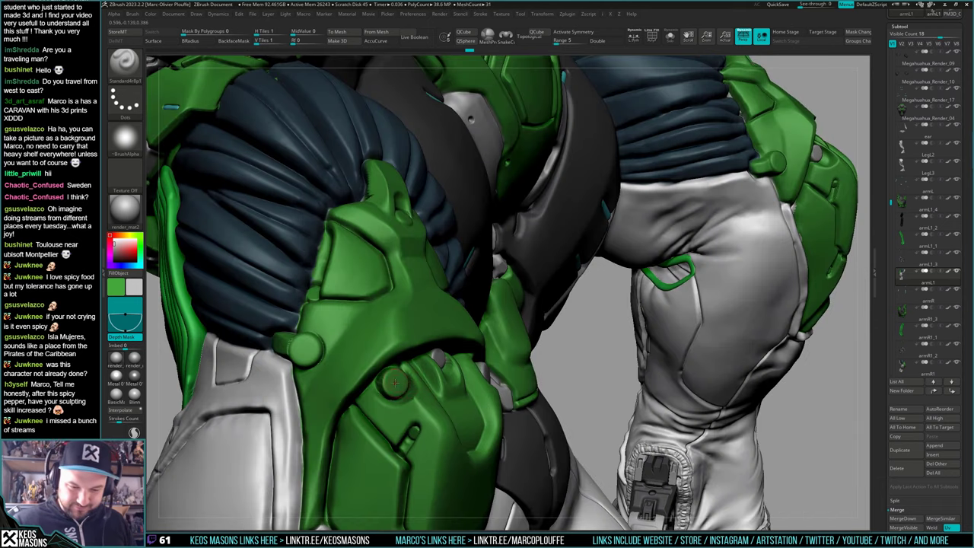
{"action": "left_click", "coordinate": [399, 381]}
{"action": "right_click_drag", "start_coordinate": [399, 381], "coordinate": [327, 384]}
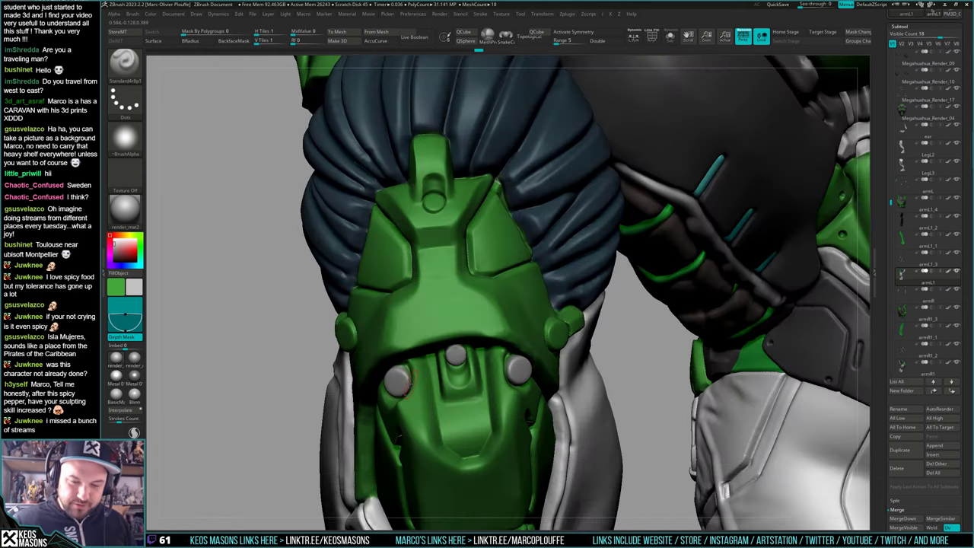
Paint the round pin and narrow side inserts of armL1's upper elbow plate light grey, turning depth masking off for the inserts
{"action": "right_click_drag", "start_coordinate": [406, 374], "coordinate": [473, 364]}
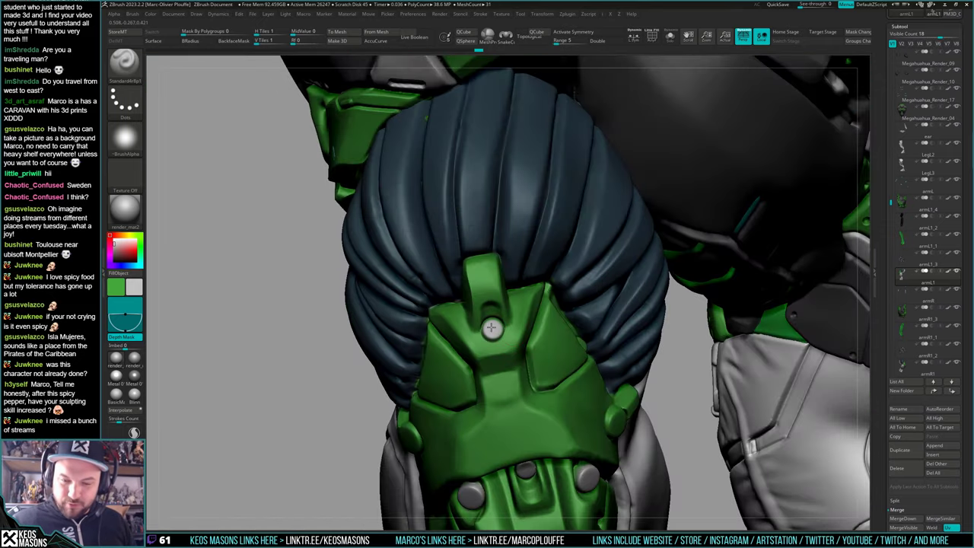
{"action": "right_click_drag", "start_coordinate": [491, 328], "coordinate": [460, 308]}
{"action": "right_click_drag", "start_coordinate": [696, 327], "coordinate": [535, 369]}
{"action": "right_click", "coordinate": [535, 368]}
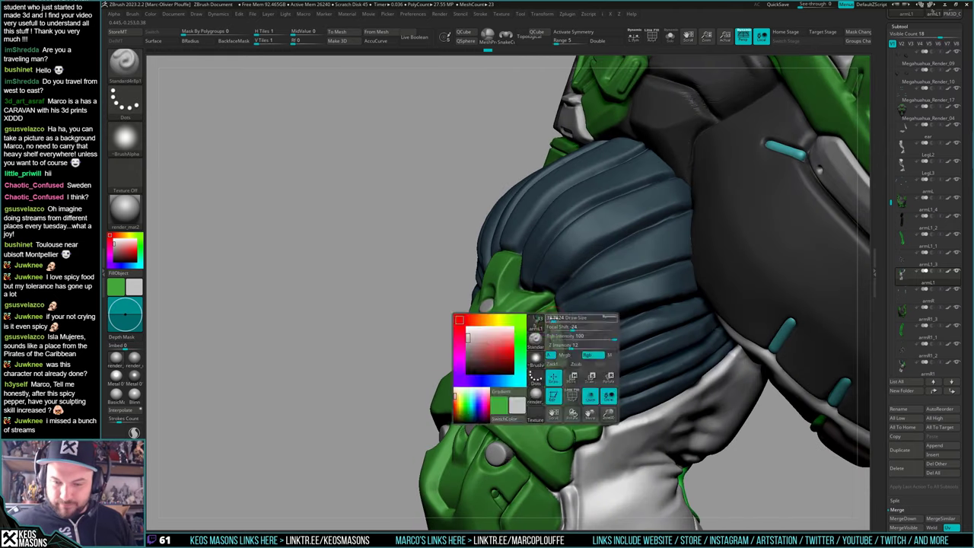
{"action": "left_click_drag", "start_coordinate": [556, 327], "coordinate": [562, 363]}
{"action": "right_click_drag", "start_coordinate": [556, 327], "coordinate": [515, 346]}
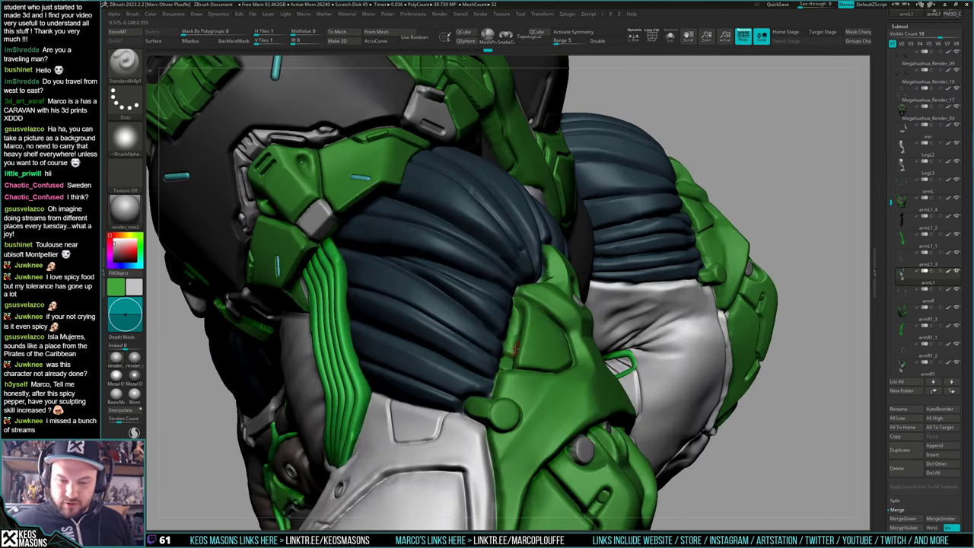
{"action": "right_click_drag", "start_coordinate": [591, 402], "coordinate": [506, 364]}
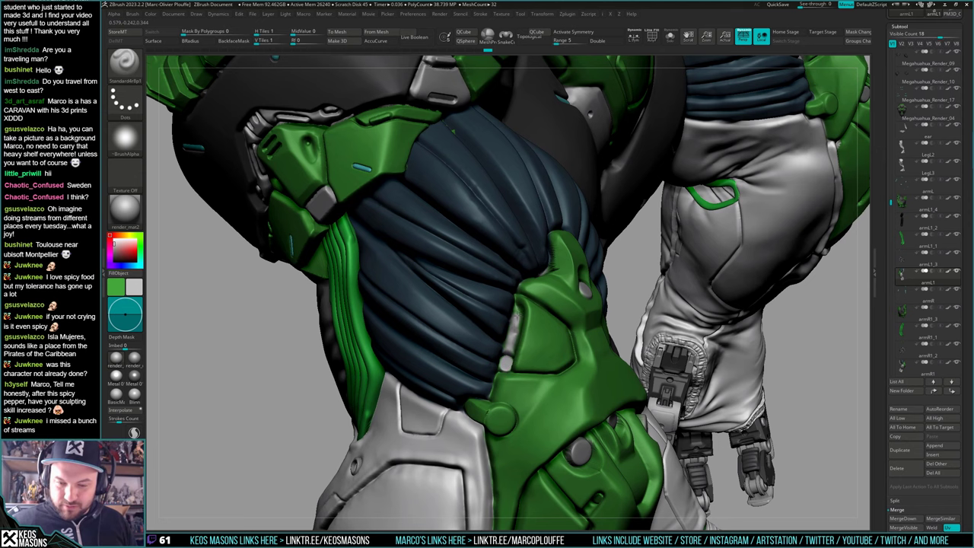
Sample the slate blue and clean the ribbed fabric beside armL1's upper elbow plate with depth masking on
{"action": "right_click_drag", "start_coordinate": [514, 327], "coordinate": [705, 271]}
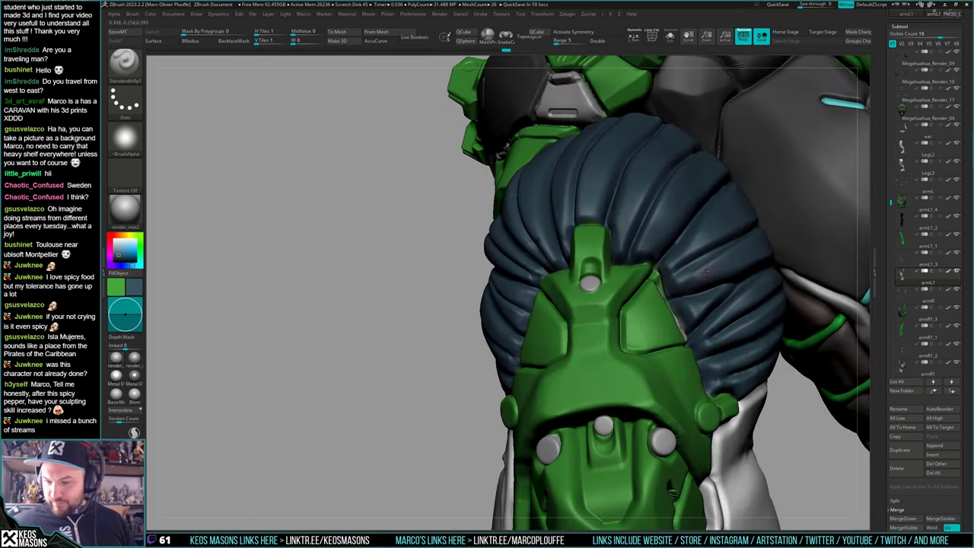
{"action": "key", "text": "d"}
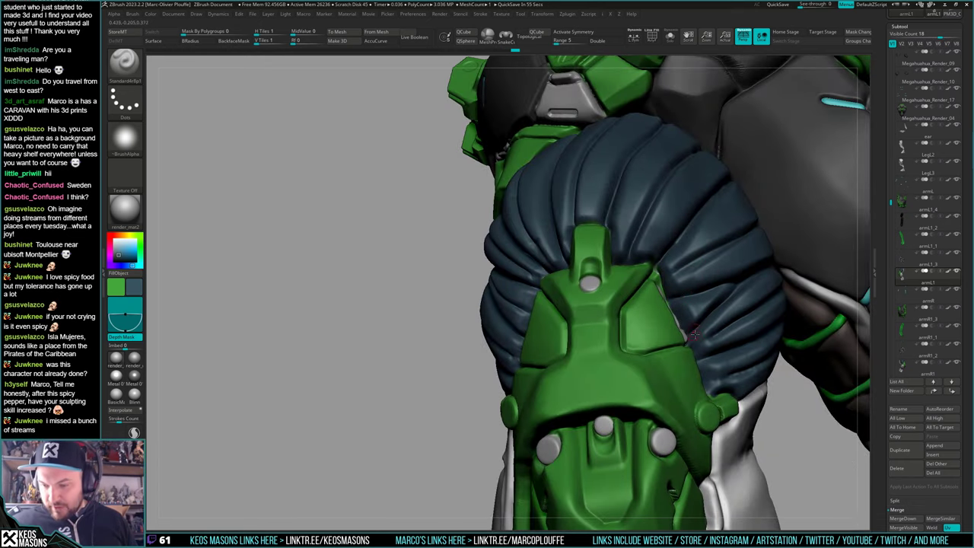
{"action": "mouse_move", "coordinate": [682, 319]}
{"action": "right_mouse_down"}
{"action": "mouse_move", "coordinate": [708, 341]}
{"action": "mouse_move", "coordinate": [380, 356]}
{"action": "mouse_move", "coordinate": [533, 365]}
{"action": "mouse_move", "coordinate": [591, 408]}
{"action": "right_mouse_up"}
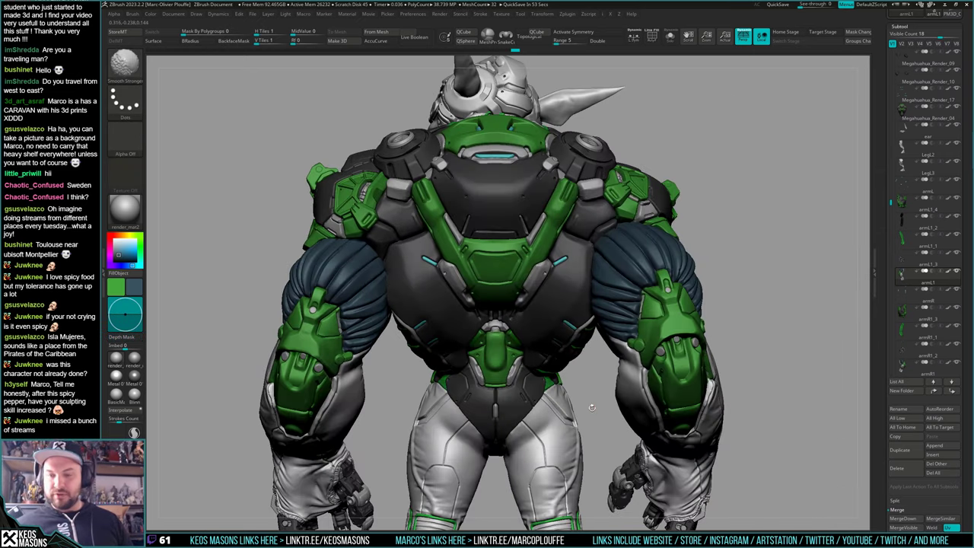
Make armR1 active and clean its lower elbow plate's edges with sampled green and the adjoining sleeve border with white
{"action": "right_click_drag", "start_coordinate": [718, 330], "coordinate": [646, 353]}
{"action": "key", "text": "c"}
{"action": "left_click", "coordinate": [720, 313], "text": "alt"}
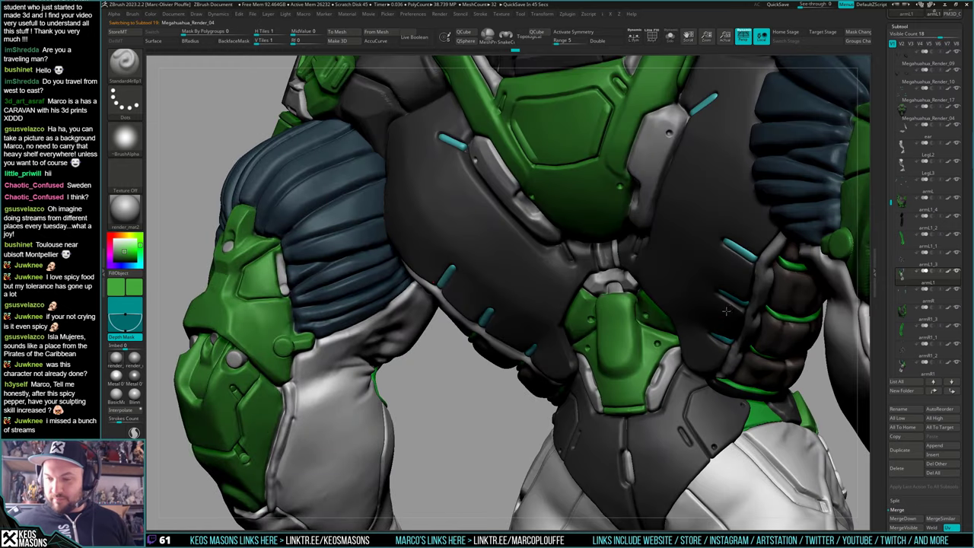
{"action": "right_click_drag", "start_coordinate": [720, 313], "coordinate": [412, 421]}
{"action": "left_click", "coordinate": [513, 349], "text": "alt"}
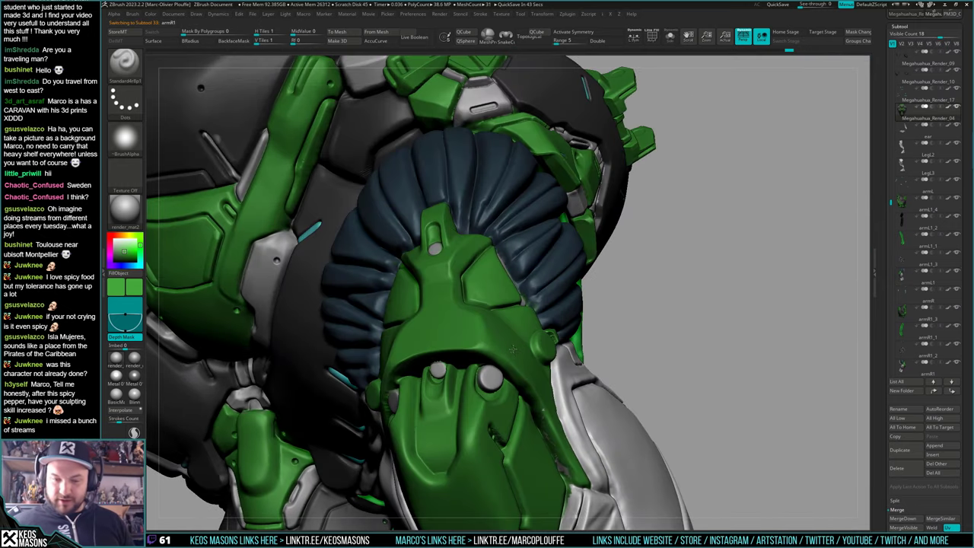
{"action": "right_click_drag", "start_coordinate": [515, 351], "coordinate": [528, 285]}
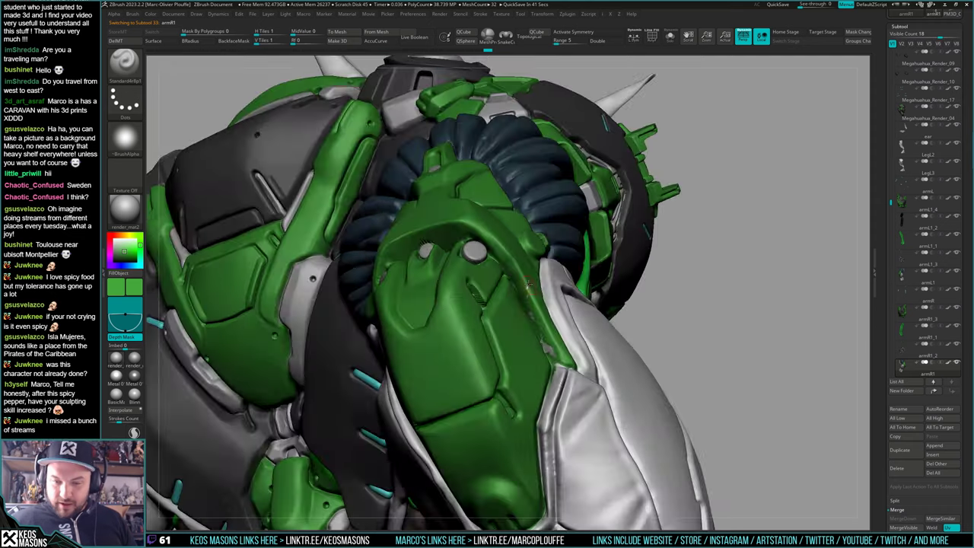
{"action": "left_click", "coordinate": [557, 354]}
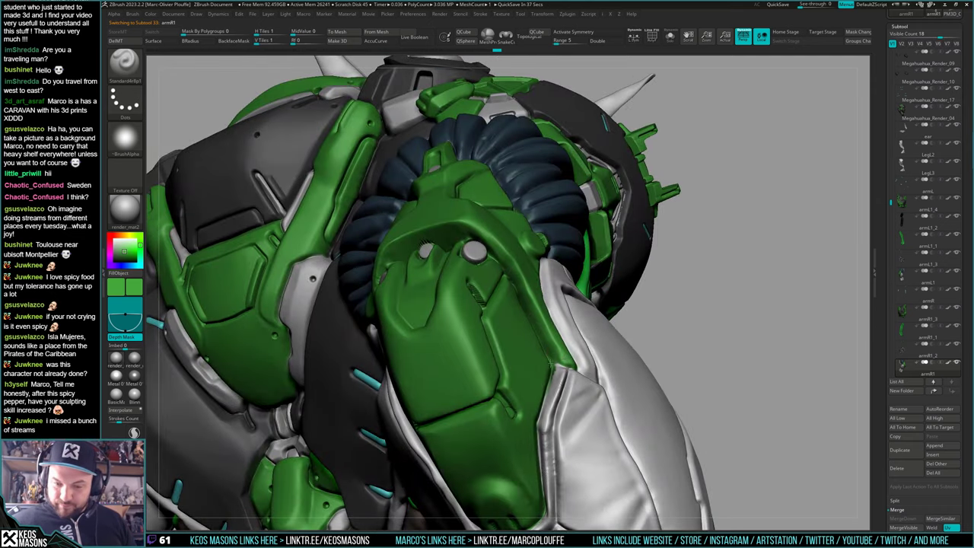
{"action": "mouse_move", "coordinate": [558, 354]}
{"action": "right_mouse_down"}
{"action": "mouse_move", "coordinate": [561, 390]}
{"action": "mouse_move", "coordinate": [567, 379]}
{"action": "right_mouse_up"}
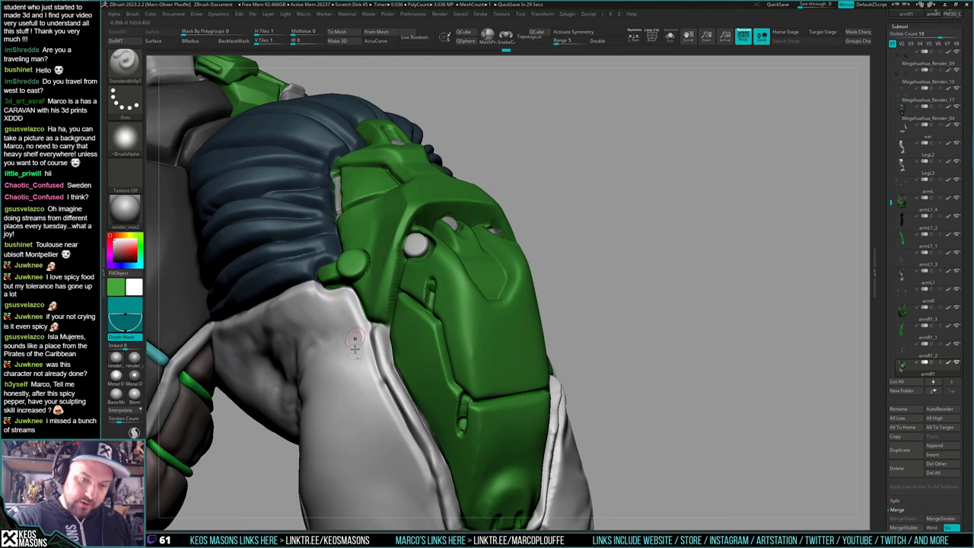
{"action": "right_click_drag", "start_coordinate": [335, 292], "coordinate": [586, 342]}
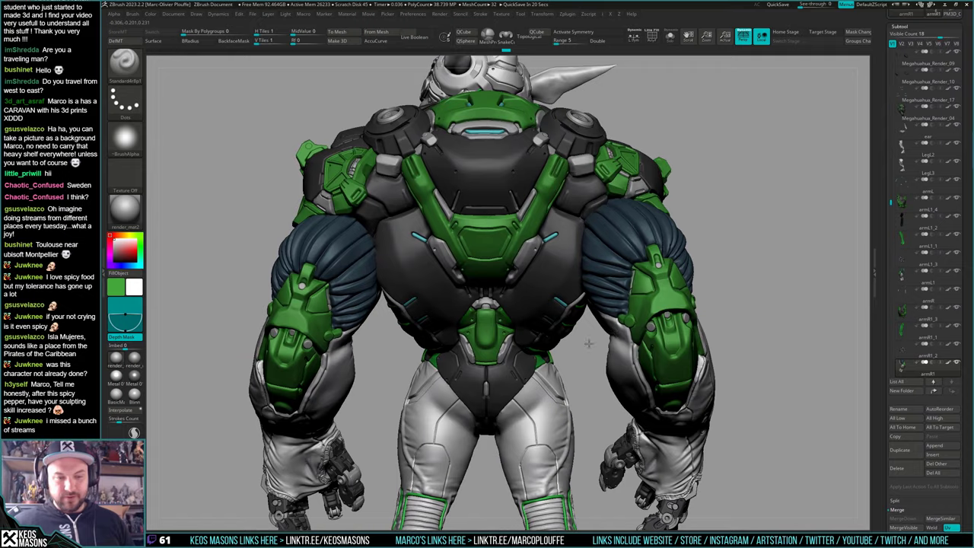
Inspect the painted elbows and the whole figure from the back, sides and front
{"action": "right_click_drag", "start_coordinate": [368, 402], "coordinate": [484, 363], "text": "alt"}
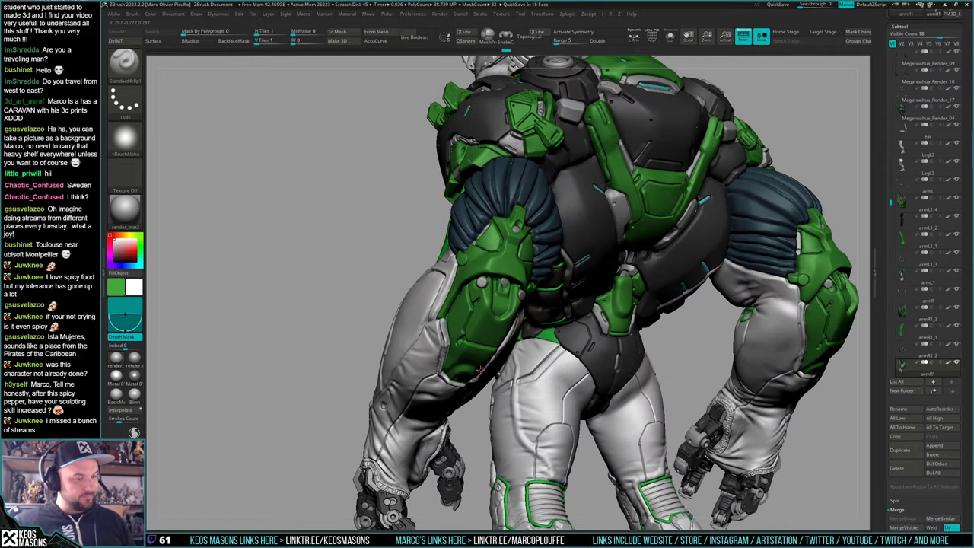
{"action": "right_click_drag", "start_coordinate": [487, 356], "coordinate": [487, 360]}
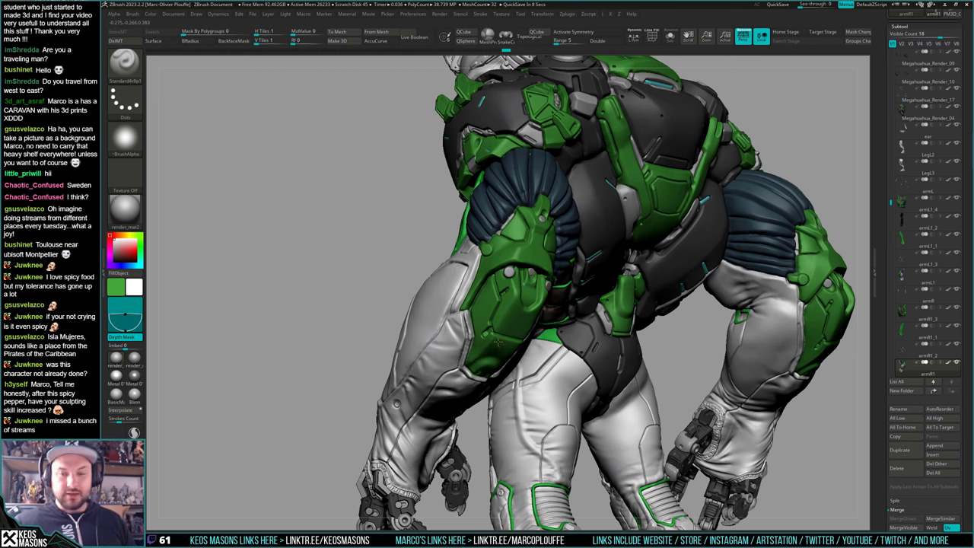
{"action": "right_click_drag", "start_coordinate": [499, 344], "coordinate": [532, 365]}
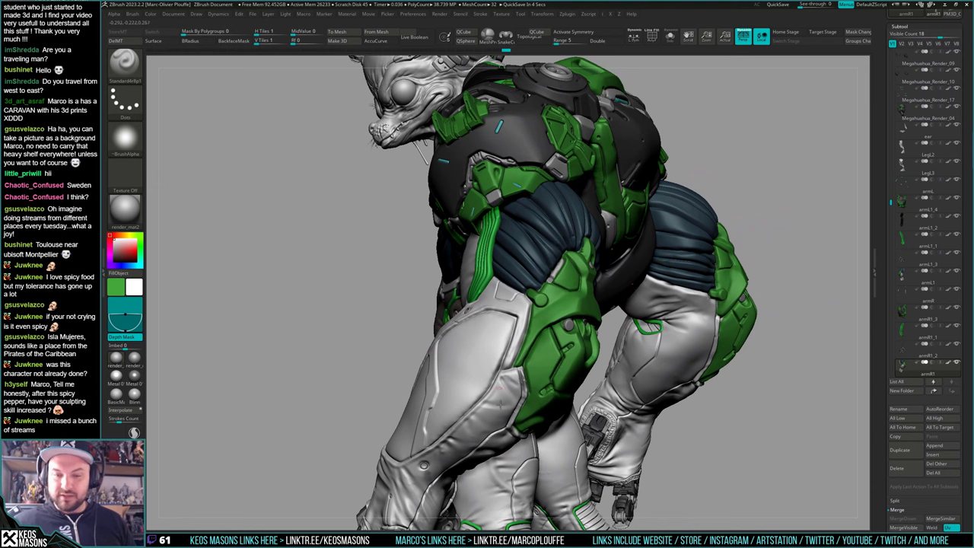
{"action": "right_click_drag", "start_coordinate": [547, 386], "coordinate": [549, 319], "text": "ctrl"}
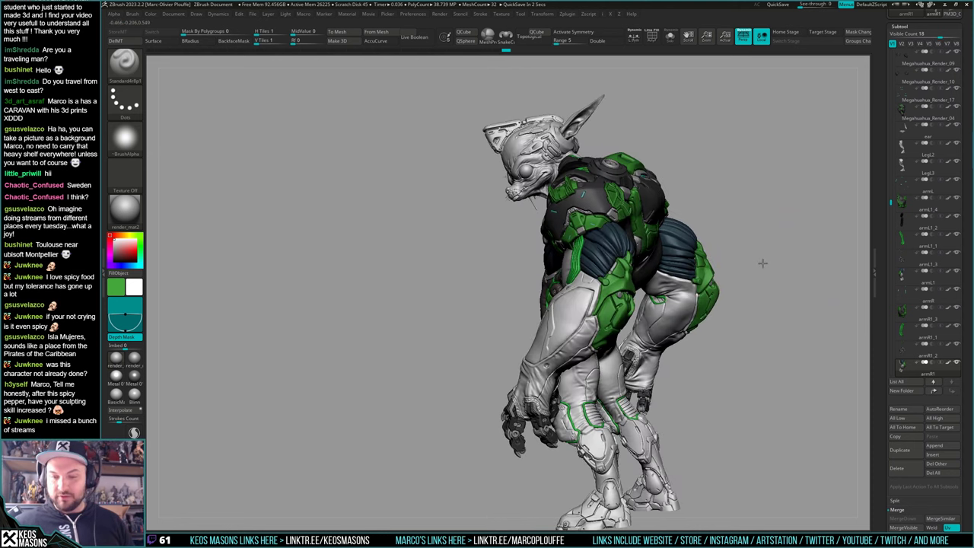
{"action": "right_click_drag", "start_coordinate": [762, 265], "coordinate": [647, 283]}
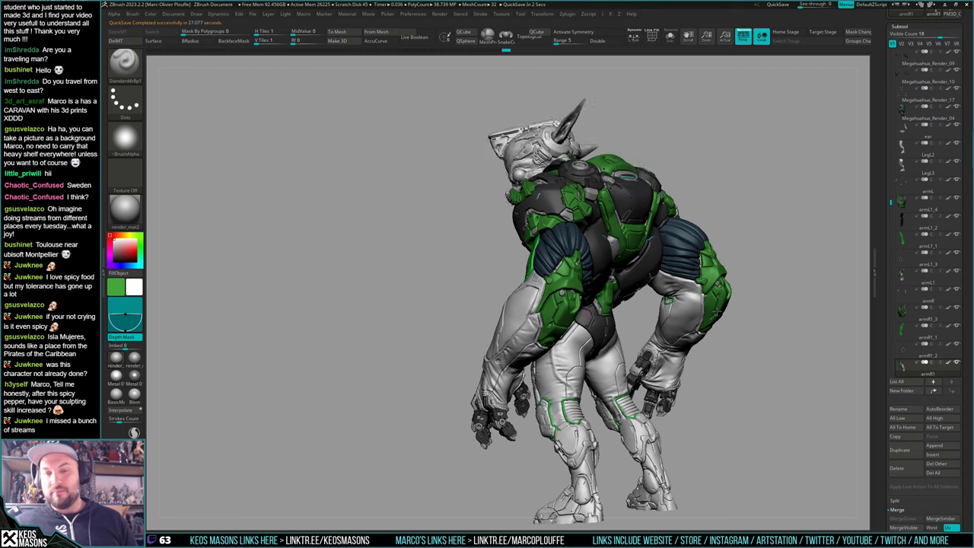
{"action": "key", "text": "alt+s"}
{"action": "key", "text": "alt+s"}
{"action": "mouse_move", "coordinate": [787, 276]}
{"action": "left_mouse_down"}
{"action": "mouse_move", "coordinate": [768, 278]}
{"action": "mouse_move", "coordinate": [778, 272]}
{"action": "left_mouse_up"}
{"action": "left_click_drag", "start_coordinate": [808, 271], "coordinate": [547, 315]}
Make armL1 active and check its polygroups with the subtool isolated
{"action": "left_click", "coordinate": [623, 320], "text": "alt"}
{"action": "mouse_move", "coordinate": [623, 320]}
{"action": "right_mouse_down", "text": "ctrl"}
{"action": "mouse_move", "coordinate": [628, 366]}
{"action": "mouse_move", "coordinate": [614, 327]}
{"action": "mouse_move", "coordinate": [637, 302]}
{"action": "mouse_move", "coordinate": [620, 320]}
{"action": "mouse_move", "coordinate": [629, 325]}
{"action": "right_mouse_up", "text": "ctrl"}
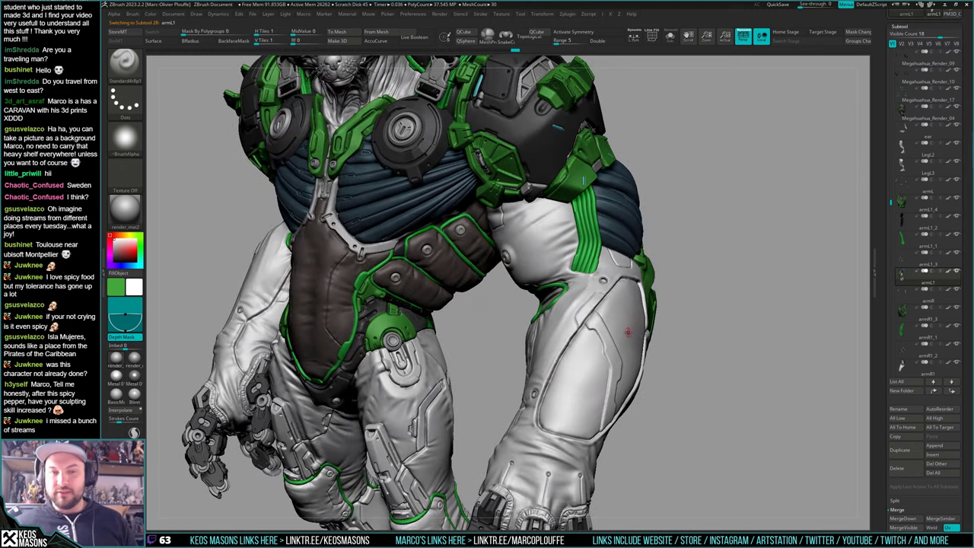
{"action": "right_click_drag", "start_coordinate": [601, 318], "coordinate": [647, 306]}
{"action": "key", "text": "alt+s"}
{"action": "right_click_drag", "start_coordinate": [715, 280], "coordinate": [730, 301]}
{"action": "key", "text": "alt+s"}
{"action": "key", "text": "shift+f"}
{"action": "key", "text": "shift+f"}
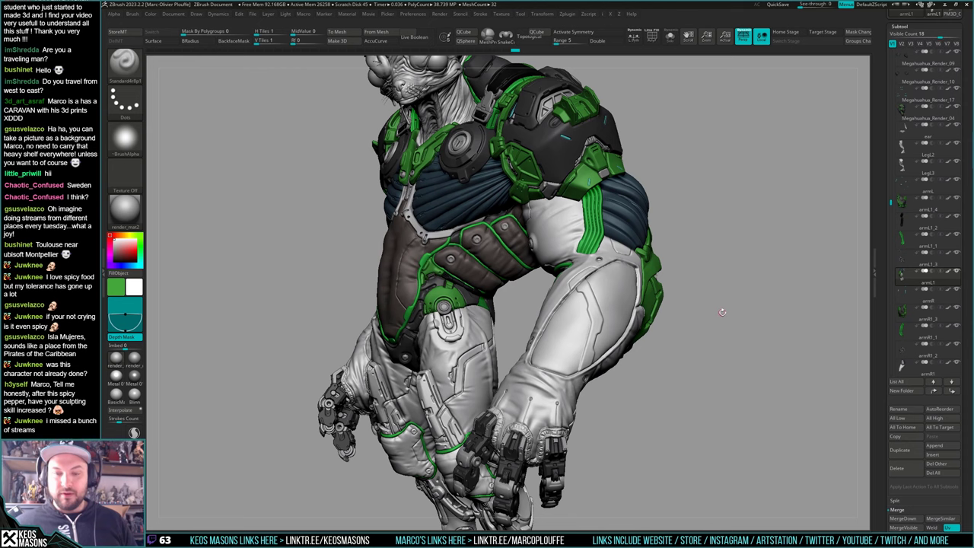
Sample the brown from the abdomen, isolate armL1 and mask everything except its two large forearm panels
{"action": "key", "text": "c"}
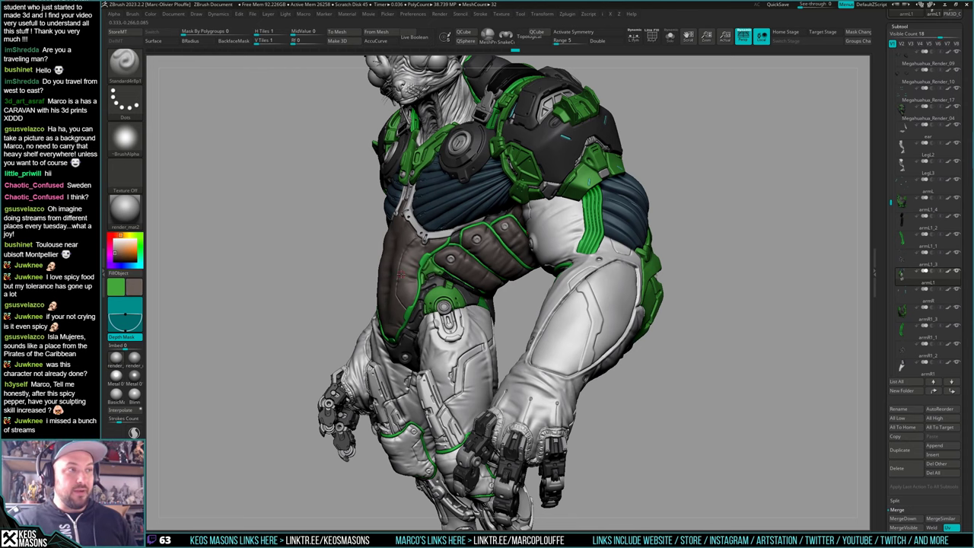
{"action": "key", "text": "alt+s"}
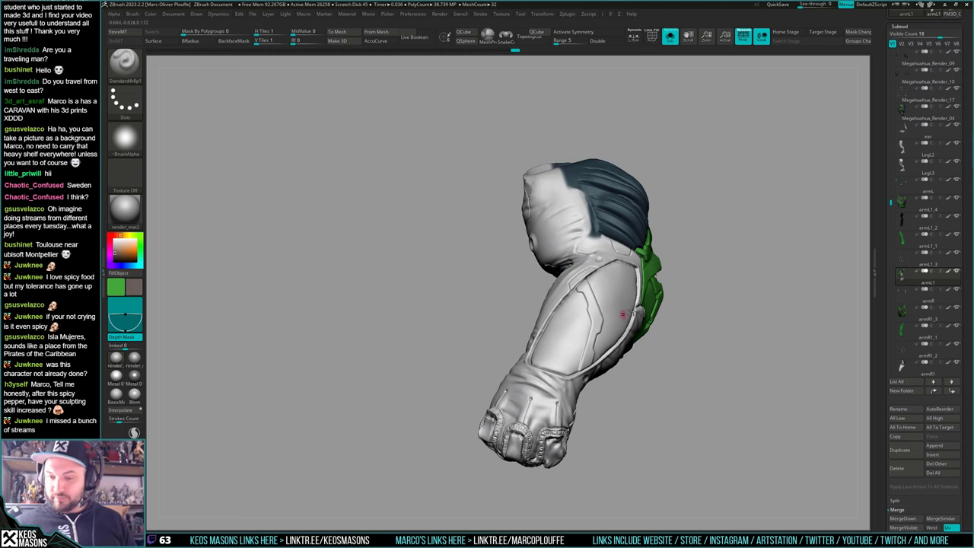
{"action": "key", "text": "alt+s"}
{"action": "right_click_drag", "start_coordinate": [633, 316], "coordinate": [579, 358]}
{"action": "key", "text": "alt+s"}
{"action": "key", "text": "shift+f"}
{"action": "key", "text": "shift+f"}
{"action": "key", "text": "w"}
{"action": "left_click", "coordinate": [596, 302], "text": "ctrl"}
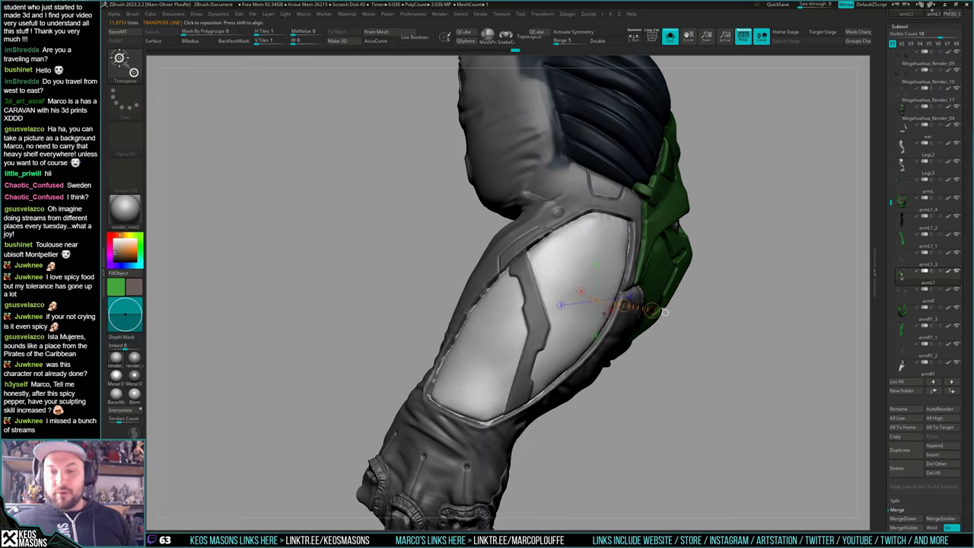
Fill armL1's two unmasked forearm panels with the sampled brown and clear the mask
{"action": "key", "text": "q"}
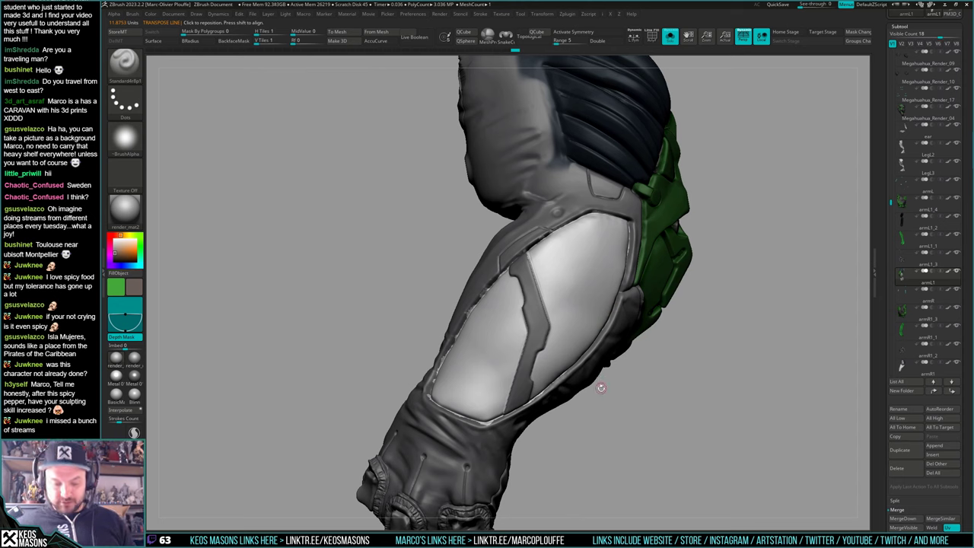
{"action": "key", "text": "ctrl+f"}
{"action": "left_click_drag", "start_coordinate": [601, 389], "coordinate": [602, 375], "text": "ctrl"}
{"action": "right_click_drag", "start_coordinate": [603, 375], "coordinate": [600, 361]}
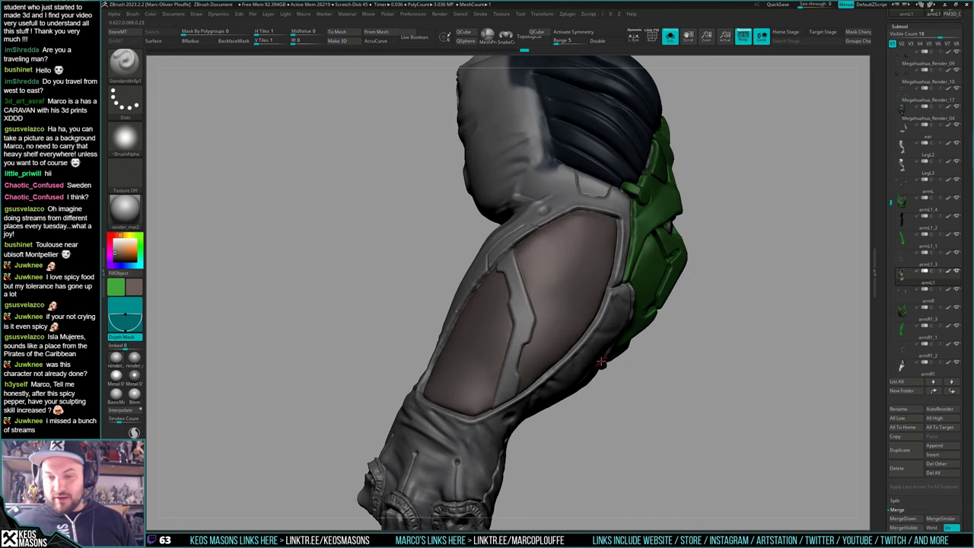
{"action": "key", "text": "alt+s"}
{"action": "key", "text": "alt+s"}
{"action": "right_click_drag", "start_coordinate": [764, 334], "coordinate": [765, 315], "text": "ctrl"}
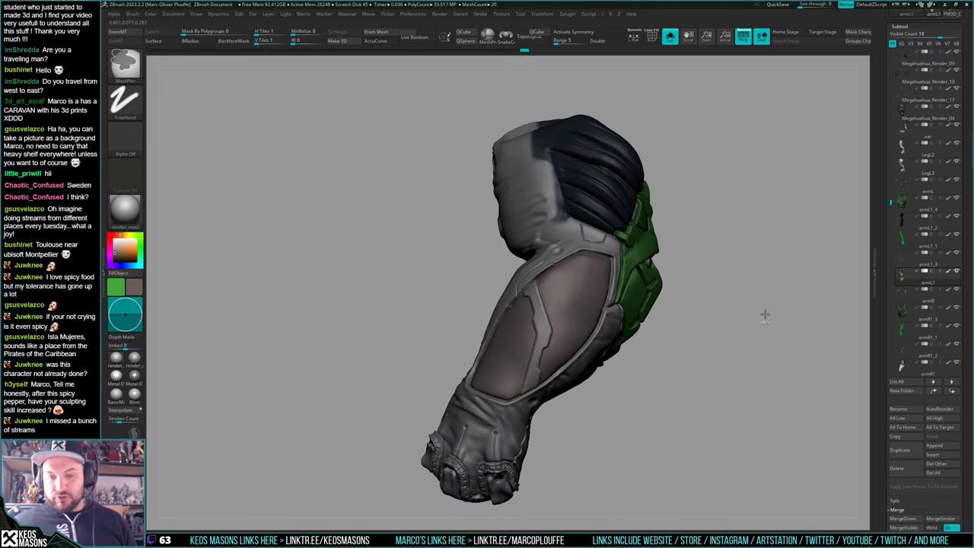
{"action": "left_click", "coordinate": [765, 314], "text": "ctrl"}
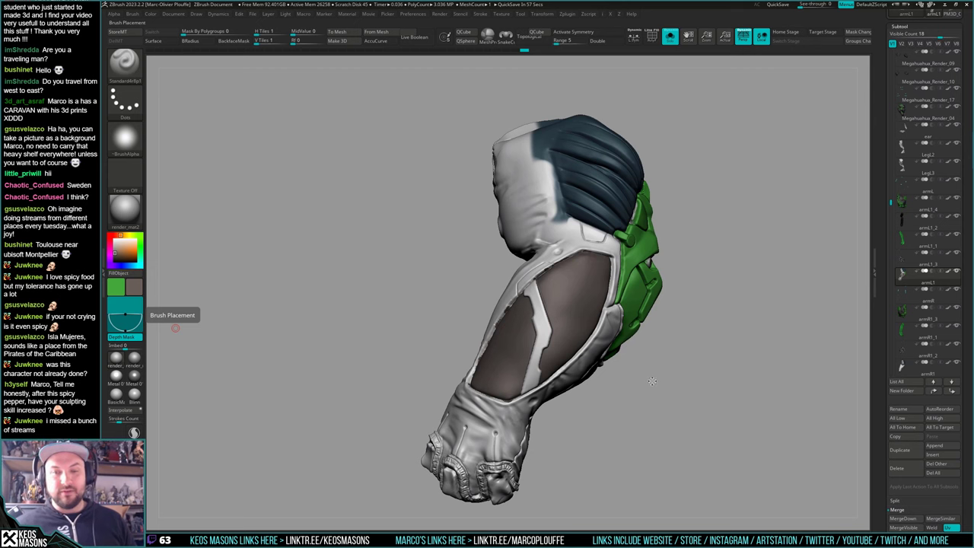
Show all subtools again, sample white and clean the frame borders around armL1's brown forearm panels
{"action": "mouse_move", "coordinate": [652, 381]}
{"action": "left_mouse_down"}
{"action": "mouse_move", "coordinate": [650, 373]}
{"action": "mouse_move", "coordinate": [642, 390]}
{"action": "mouse_move", "coordinate": [655, 370]}
{"action": "left_mouse_up"}
{"action": "key", "text": "alt+s"}
{"action": "key", "text": "space"}
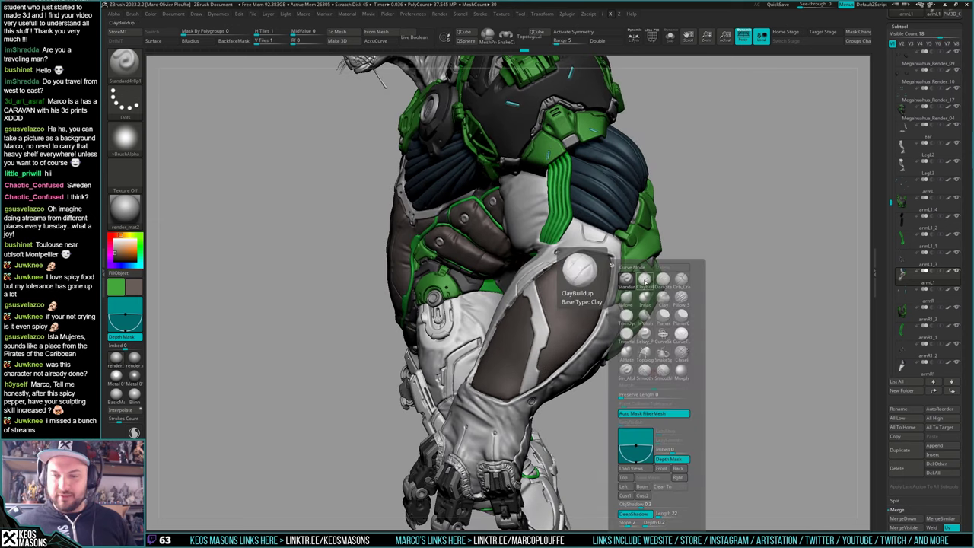
{"action": "key", "text": "ctrl"}
{"action": "right_click_drag", "start_coordinate": [607, 304], "coordinate": [622, 253], "text": "ctrl"}
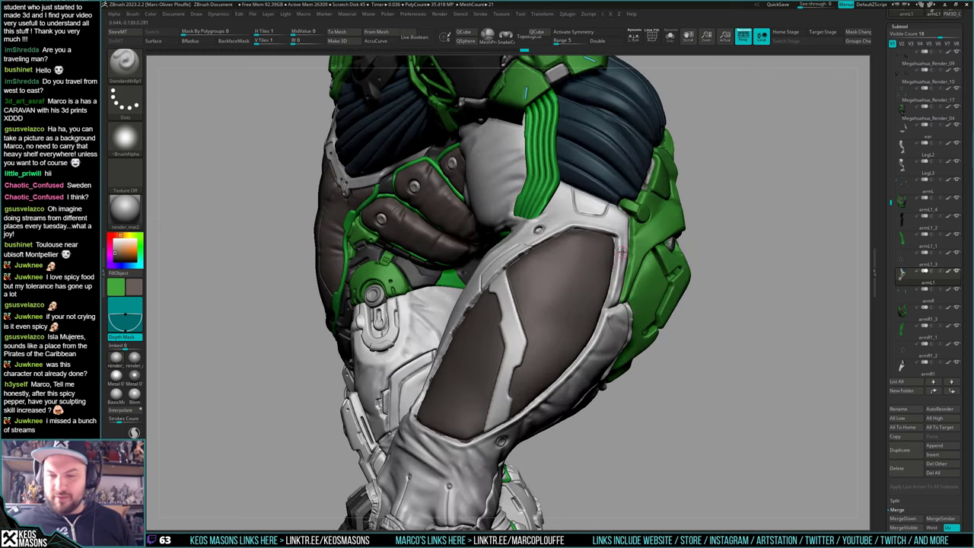
{"action": "right_click_drag", "start_coordinate": [584, 332], "coordinate": [611, 384], "text": "alt"}
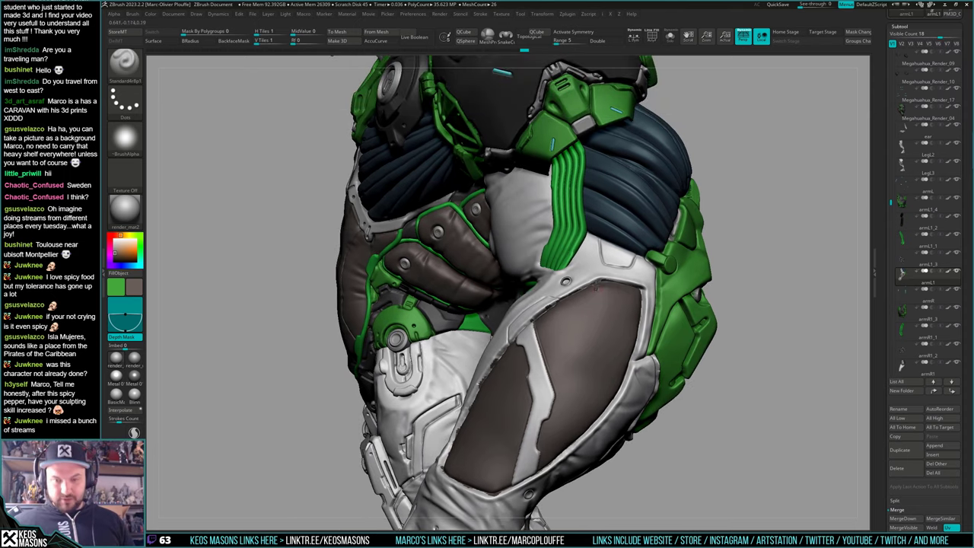
{"action": "key", "text": "c"}
{"action": "right_click_drag", "start_coordinate": [597, 264], "coordinate": [598, 260], "text": "ctrl"}
{"action": "right_click_drag", "start_coordinate": [527, 323], "coordinate": [541, 355], "text": "ctrl"}
{"action": "key", "text": "space"}
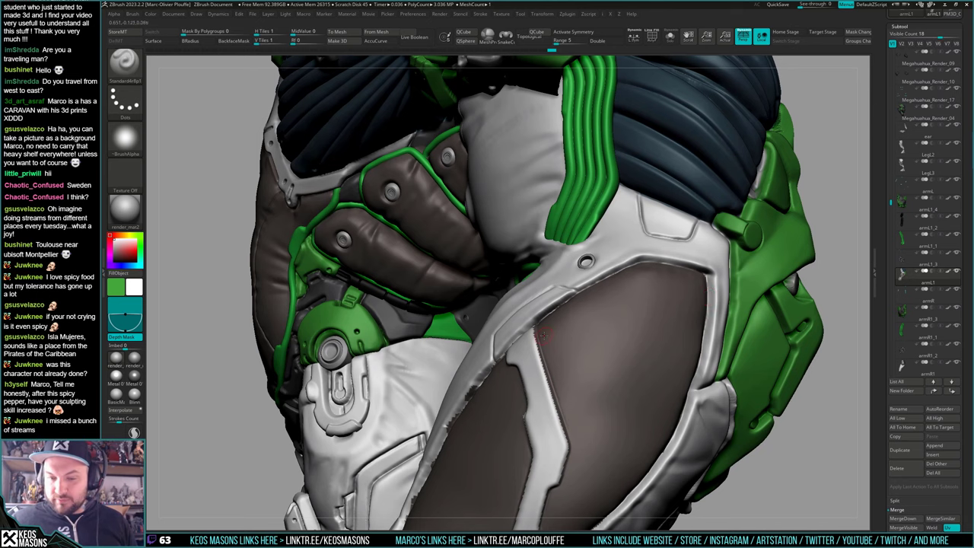
Clean up the white paint along the frame around the two brown forearm panels, down to the wrist-side edge
{"action": "right_click_drag", "start_coordinate": [550, 328], "coordinate": [575, 321]}
{"action": "left_click_drag", "start_coordinate": [467, 388], "coordinate": [461, 400]}
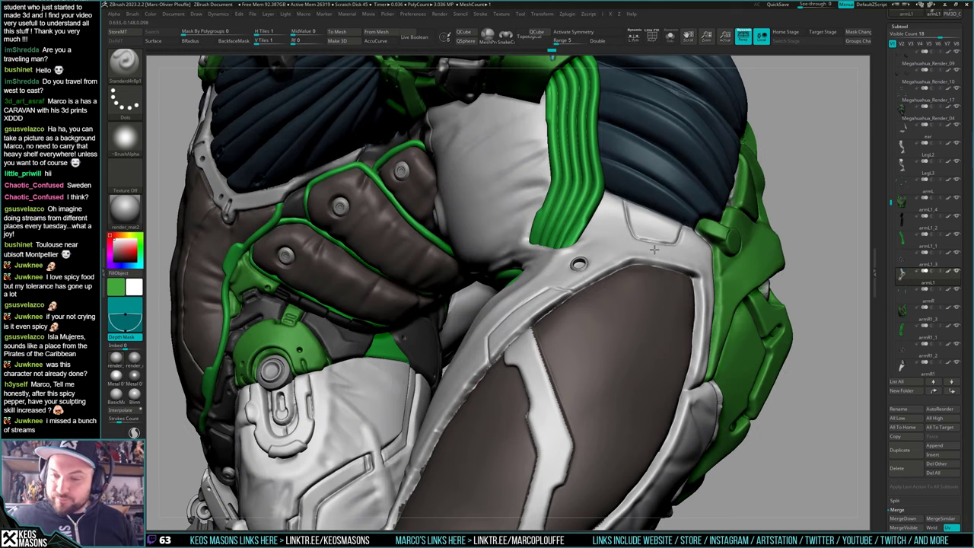
{"action": "right_click_drag", "start_coordinate": [690, 223], "coordinate": [595, 331]}
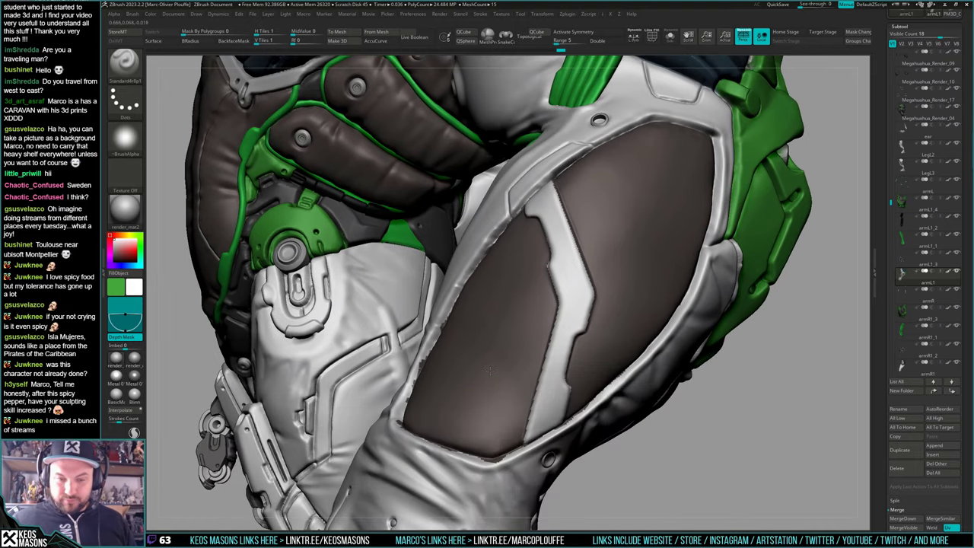
{"action": "right_click_drag", "start_coordinate": [489, 370], "coordinate": [432, 326]}
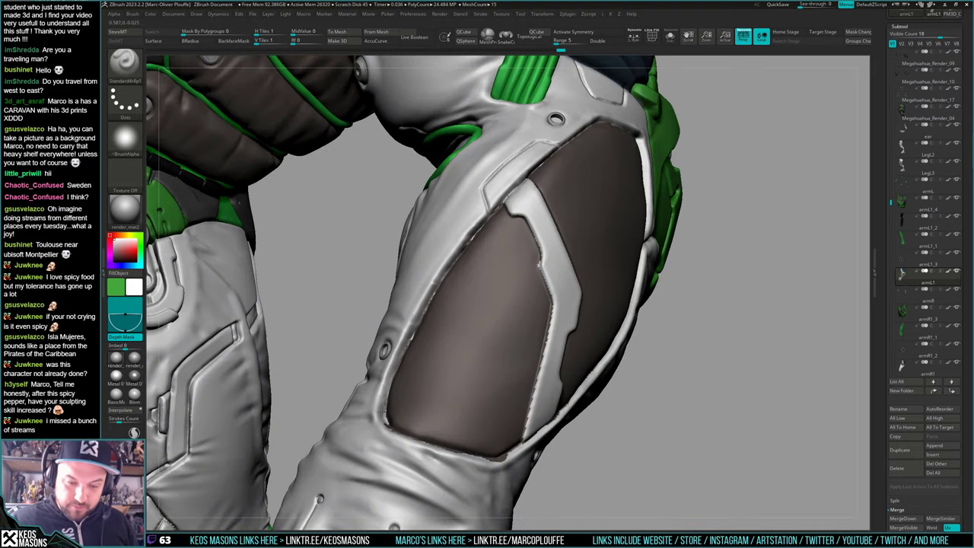
{"action": "right_click_drag", "start_coordinate": [390, 430], "coordinate": [387, 417]}
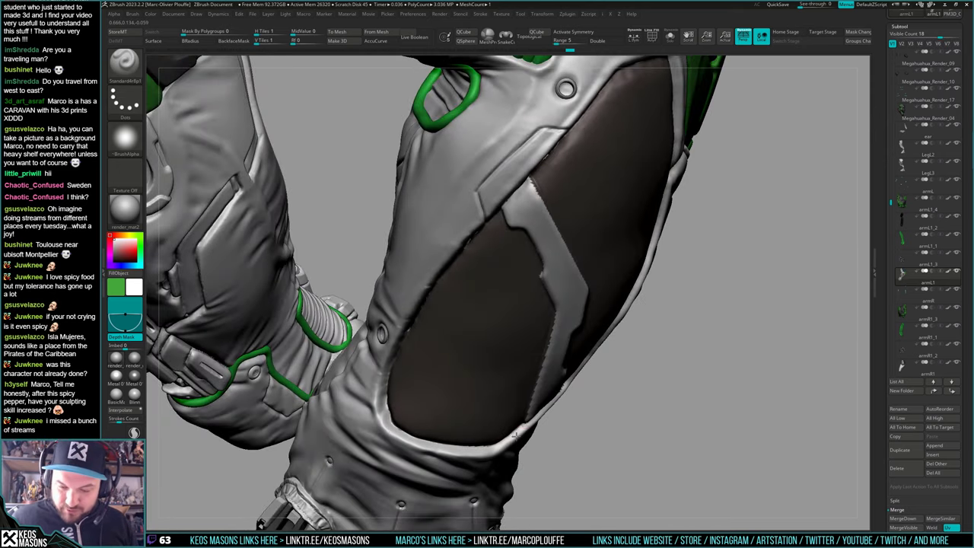
{"action": "right_click_drag", "start_coordinate": [521, 430], "coordinate": [562, 404]}
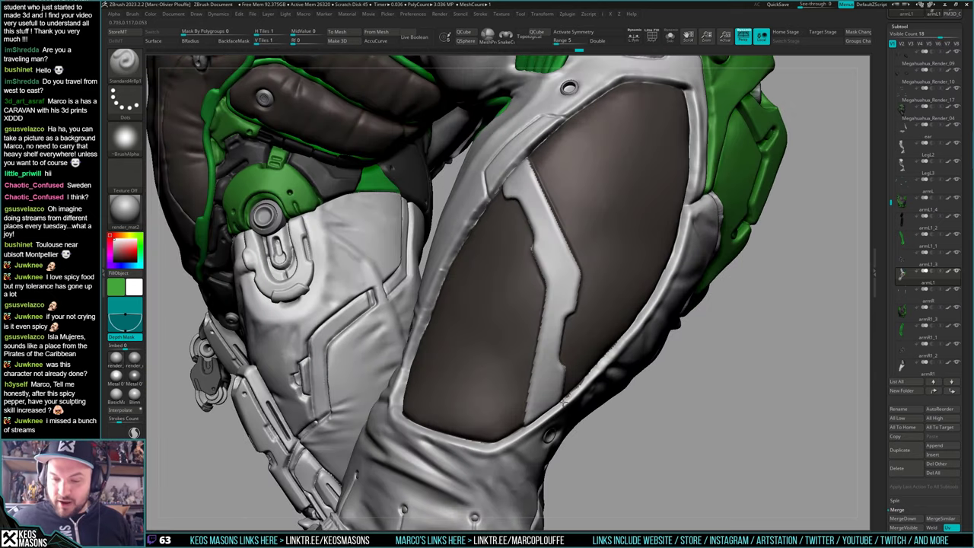
Refine the outer brown forearm panel's borders with brown and white paint, including its edge against the diagonal divider strip
{"action": "right_click_drag", "start_coordinate": [620, 346], "coordinate": [599, 306]}
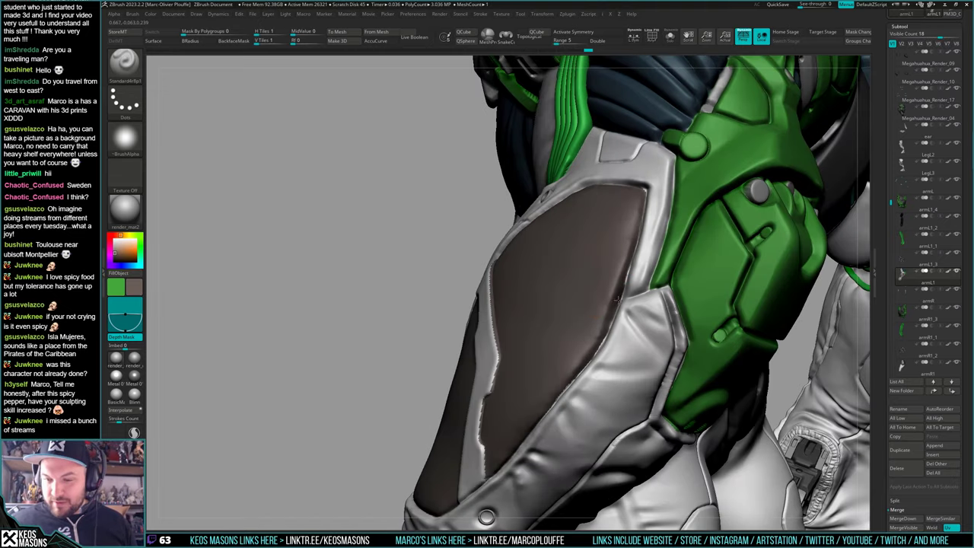
{"action": "right_click_drag", "start_coordinate": [610, 326], "coordinate": [572, 377]}
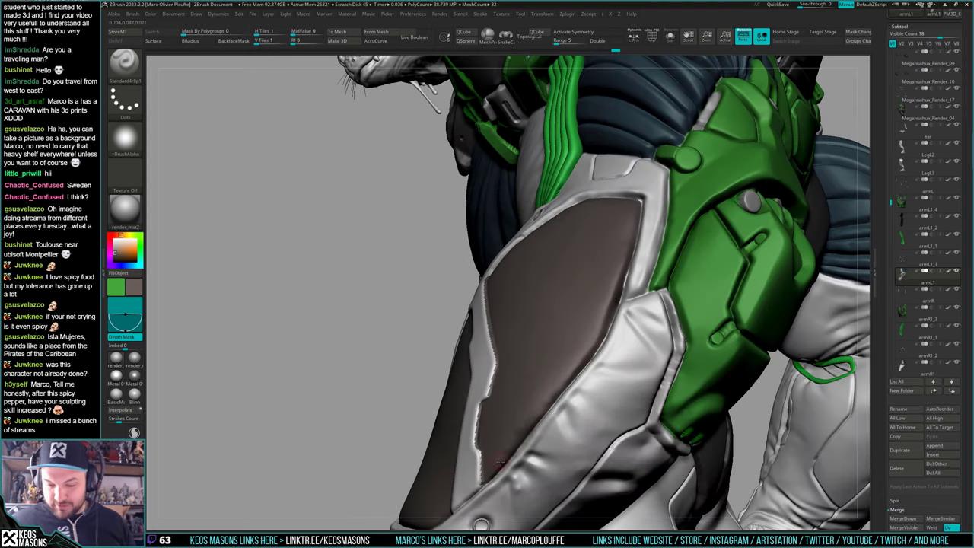
{"action": "right_click_drag", "start_coordinate": [501, 461], "coordinate": [531, 442]}
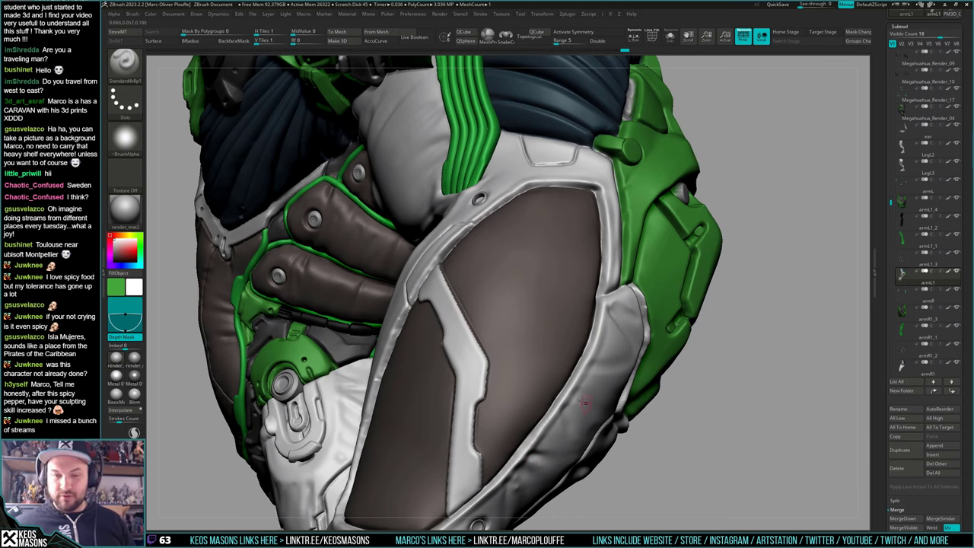
{"action": "right_click_drag", "start_coordinate": [454, 334], "coordinate": [440, 272]}
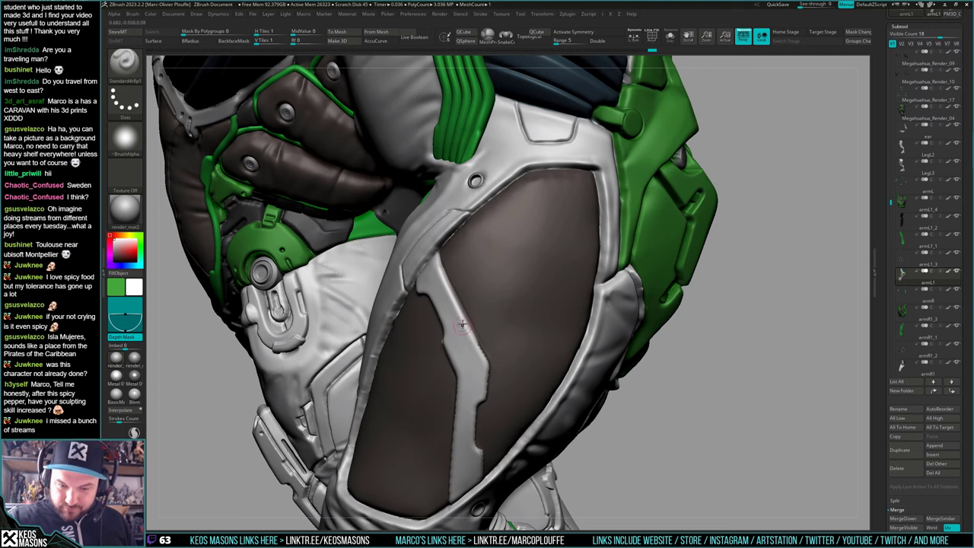
{"action": "right_click_drag", "start_coordinate": [464, 327], "coordinate": [530, 338]}
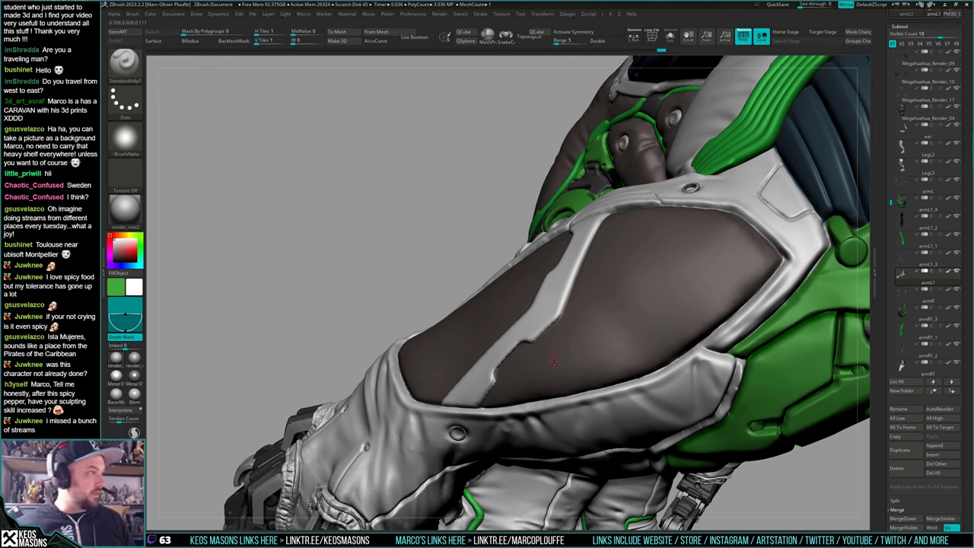
Sharpen the notched lower end of the forearm's divider strip by touching up its edges with brown and white
{"action": "right_click_drag", "start_coordinate": [554, 331], "coordinate": [542, 335]}
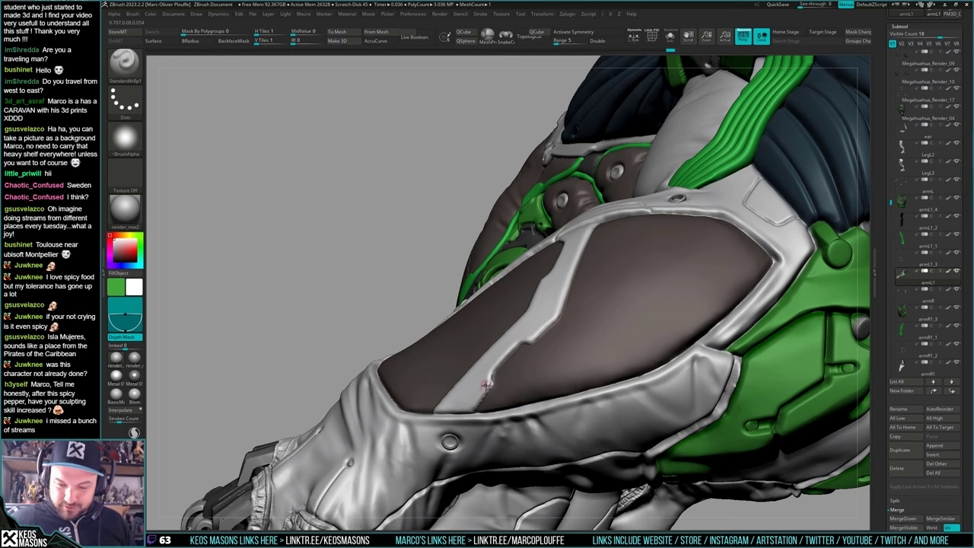
{"action": "mouse_move", "coordinate": [541, 328]}
{"action": "right_mouse_down"}
{"action": "mouse_move", "coordinate": [558, 378]}
{"action": "mouse_move", "coordinate": [540, 352]}
{"action": "mouse_move", "coordinate": [541, 329]}
{"action": "right_mouse_up"}
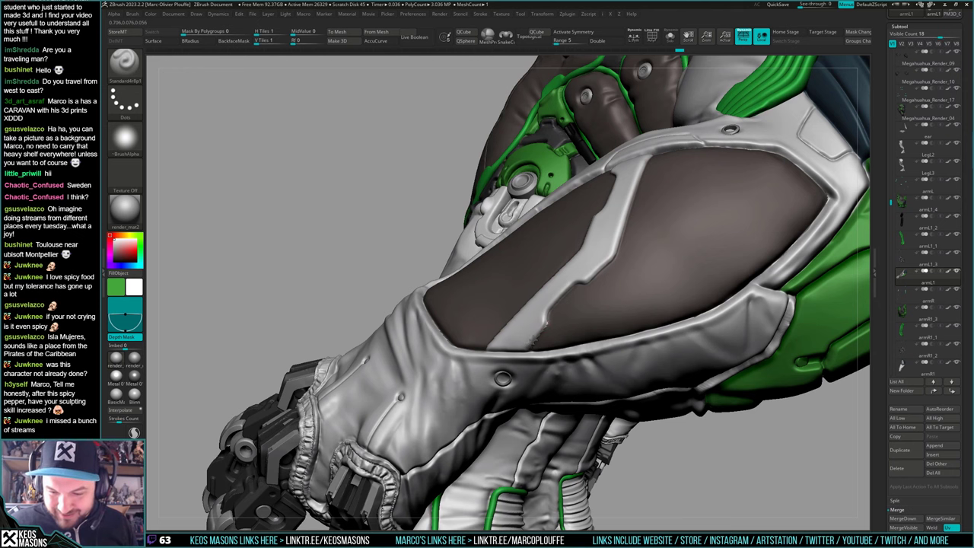
{"action": "key", "text": "c"}
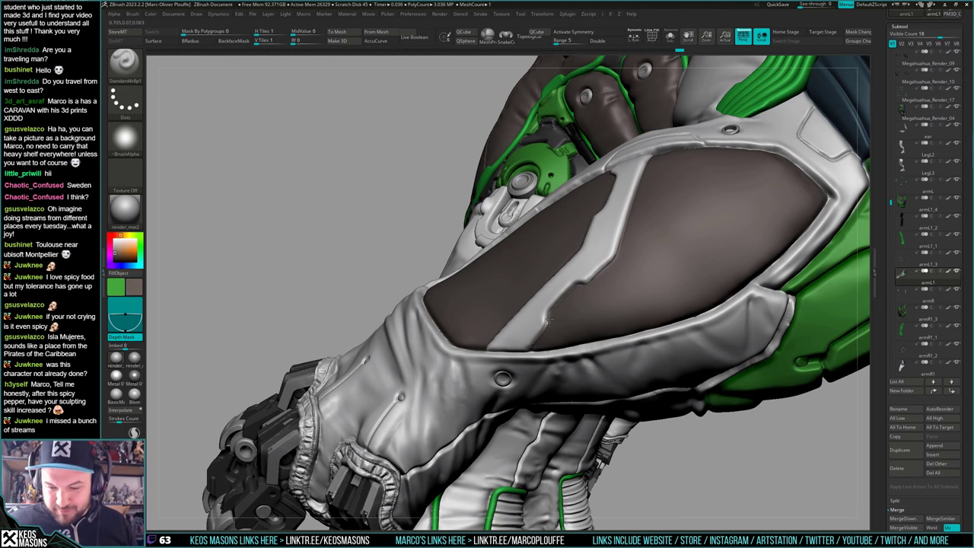
{"action": "mouse_move", "coordinate": [553, 299]}
{"action": "right_mouse_down"}
{"action": "mouse_move", "coordinate": [558, 371]}
{"action": "mouse_move", "coordinate": [520, 342]}
{"action": "right_mouse_up"}
{"action": "key", "text": "c"}
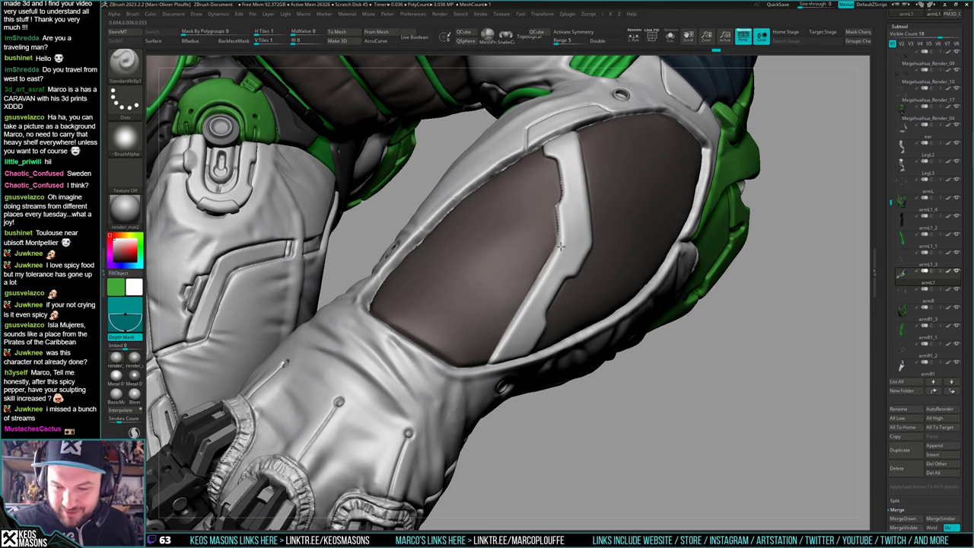
Touch up the white edges around the divider strip's upper end and the inner border of the front forearm panel
{"action": "mouse_move", "coordinate": [568, 162]}
{"action": "right_mouse_down", "text": "alt"}
{"action": "mouse_move", "coordinate": [556, 324]}
{"action": "mouse_move", "coordinate": [527, 305]}
{"action": "right_mouse_up", "text": "alt"}
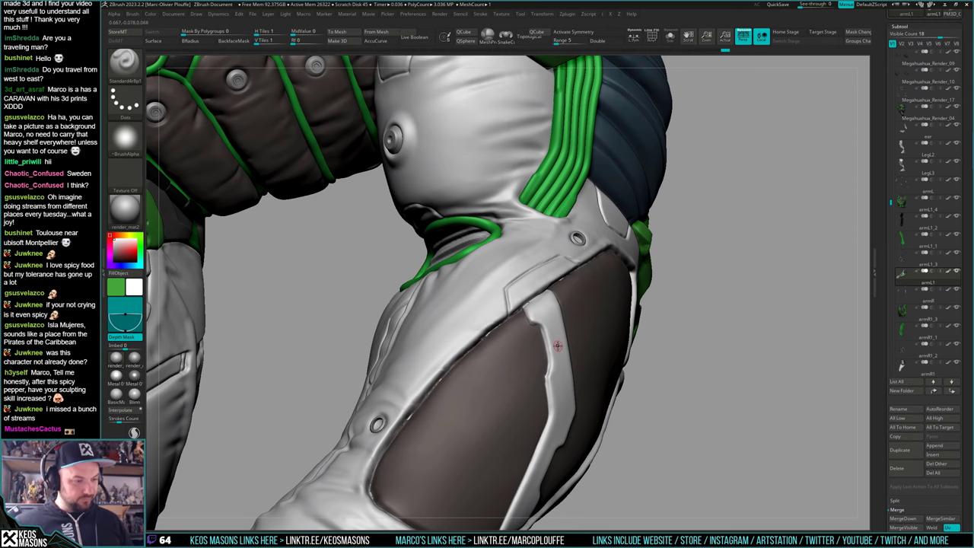
{"action": "mouse_move", "coordinate": [579, 342]}
{"action": "right_mouse_down"}
{"action": "mouse_move", "coordinate": [562, 352]}
{"action": "mouse_move", "coordinate": [553, 342]}
{"action": "mouse_move", "coordinate": [580, 327]}
{"action": "mouse_move", "coordinate": [583, 272]}
{"action": "mouse_move", "coordinate": [569, 278]}
{"action": "right_mouse_up"}
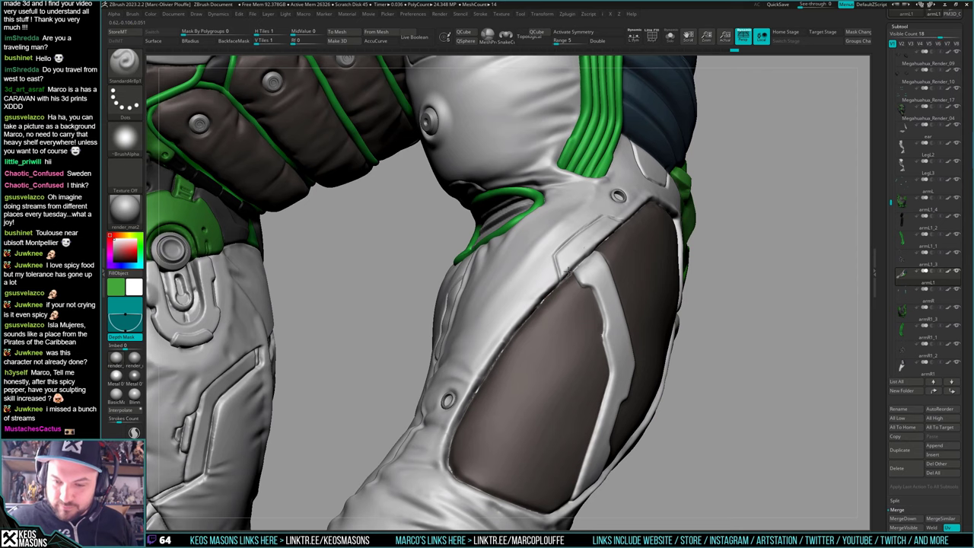
{"action": "mouse_move", "coordinate": [503, 395]}
{"action": "right_mouse_down"}
{"action": "mouse_move", "coordinate": [691, 292]}
{"action": "mouse_move", "coordinate": [682, 311]}
{"action": "mouse_move", "coordinate": [699, 302]}
{"action": "mouse_move", "coordinate": [676, 326]}
{"action": "right_mouse_up"}
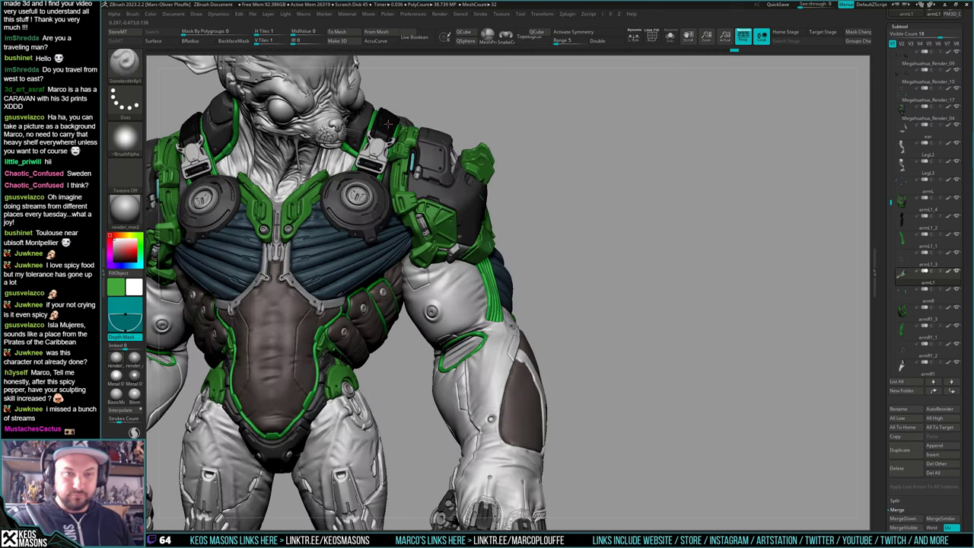
Paint the ribbed inset inside the green trim at the inner elbow black
{"action": "key", "text": "c"}
{"action": "mouse_move", "coordinate": [492, 310]}
{"action": "right_mouse_down", "text": "ctrl"}
{"action": "mouse_move", "coordinate": [571, 375]}
{"action": "mouse_move", "coordinate": [581, 355]}
{"action": "mouse_move", "coordinate": [559, 353]}
{"action": "right_mouse_up", "text": "ctrl"}
{"action": "key", "text": "space"}
{"action": "key", "text": "space"}
{"action": "mouse_move", "coordinate": [511, 362]}
{"action": "left_mouse_down"}
{"action": "mouse_move", "coordinate": [481, 385]}
{"action": "mouse_move", "coordinate": [511, 371]}
{"action": "mouse_move", "coordinate": [457, 368]}
{"action": "mouse_move", "coordinate": [455, 394]}
{"action": "mouse_move", "coordinate": [486, 353]}
{"action": "mouse_move", "coordinate": [461, 395]}
{"action": "mouse_move", "coordinate": [510, 364]}
{"action": "left_mouse_up"}
{"action": "mouse_move", "coordinate": [475, 407]}
{"action": "left_mouse_down"}
{"action": "mouse_move", "coordinate": [548, 347]}
{"action": "mouse_move", "coordinate": [494, 361]}
{"action": "left_mouse_up"}
{"action": "mouse_move", "coordinate": [535, 331]}
{"action": "left_mouse_down"}
{"action": "mouse_move", "coordinate": [481, 362]}
{"action": "mouse_move", "coordinate": [532, 328]}
{"action": "left_mouse_up"}
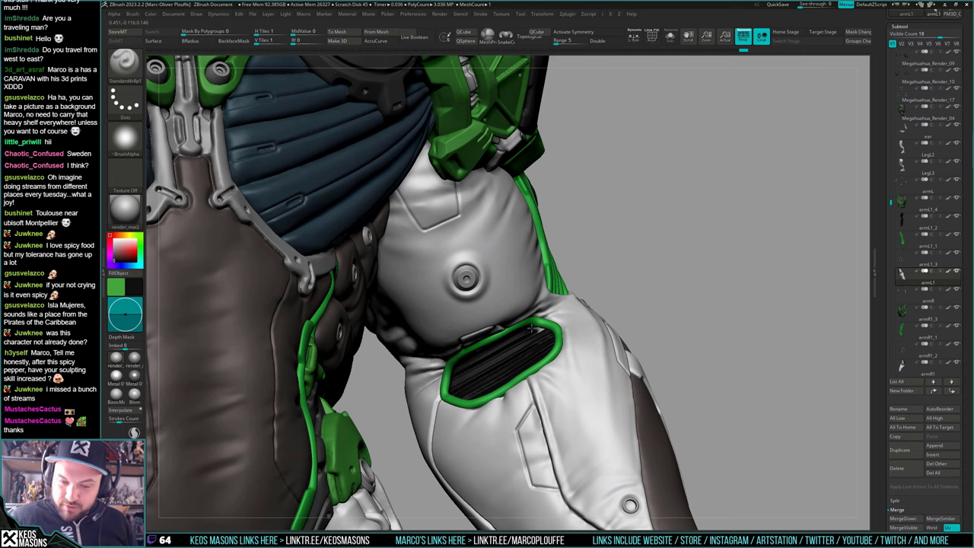
Clean the white surface around the elbow's green trim and fill the remaining light spots of the ribbed inset with black
{"action": "key", "text": "c"}
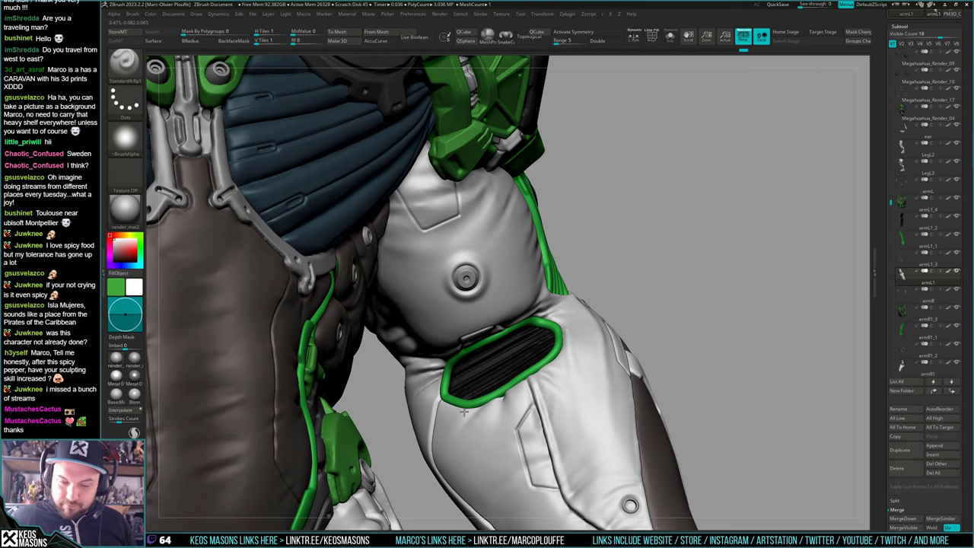
{"action": "left_click_drag", "start_coordinate": [566, 340], "coordinate": [567, 327]}
{"action": "mouse_move", "coordinate": [566, 326]}
{"action": "right_mouse_down"}
{"action": "mouse_move", "coordinate": [550, 305]}
{"action": "mouse_move", "coordinate": [559, 317]}
{"action": "mouse_move", "coordinate": [525, 344]}
{"action": "mouse_move", "coordinate": [453, 374]}
{"action": "right_mouse_up"}
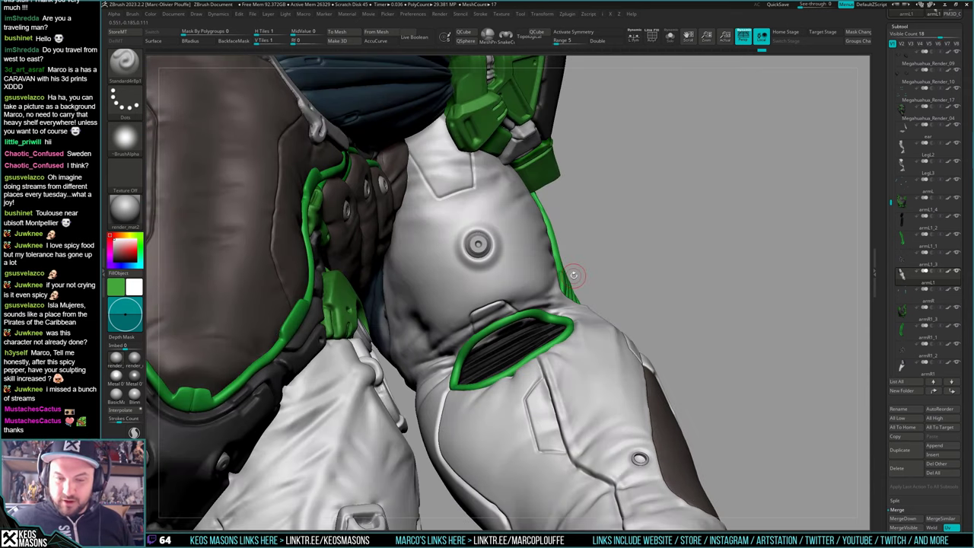
{"action": "key", "text": "c"}
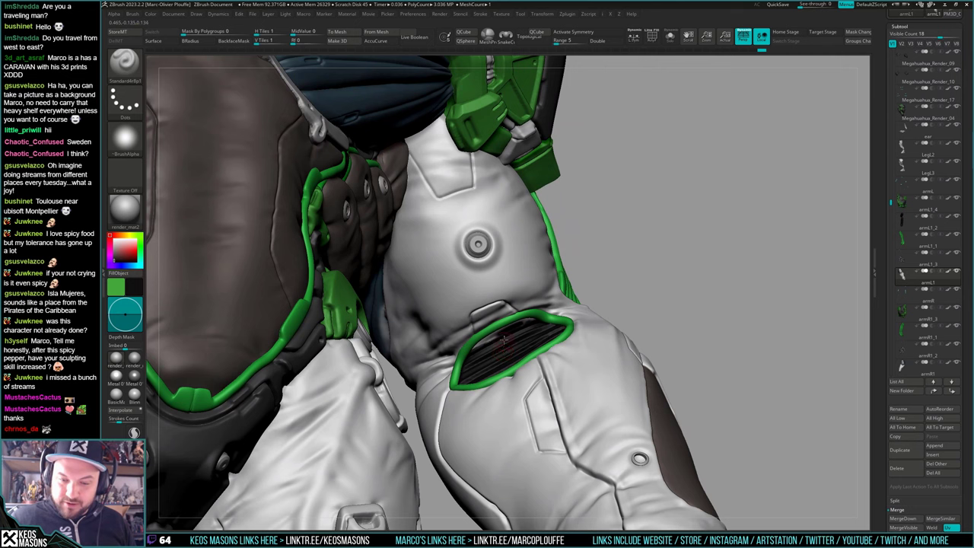
{"action": "mouse_move", "coordinate": [499, 336]}
{"action": "left_mouse_down"}
{"action": "mouse_move", "coordinate": [478, 347]}
{"action": "mouse_move", "coordinate": [527, 320]}
{"action": "left_mouse_up"}
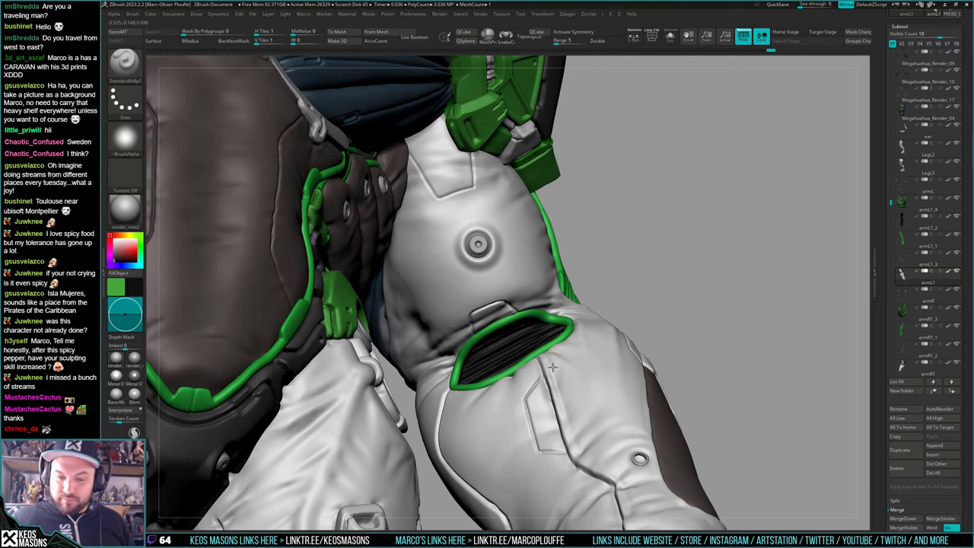
{"action": "right_click_drag", "start_coordinate": [552, 367], "coordinate": [552, 393]}
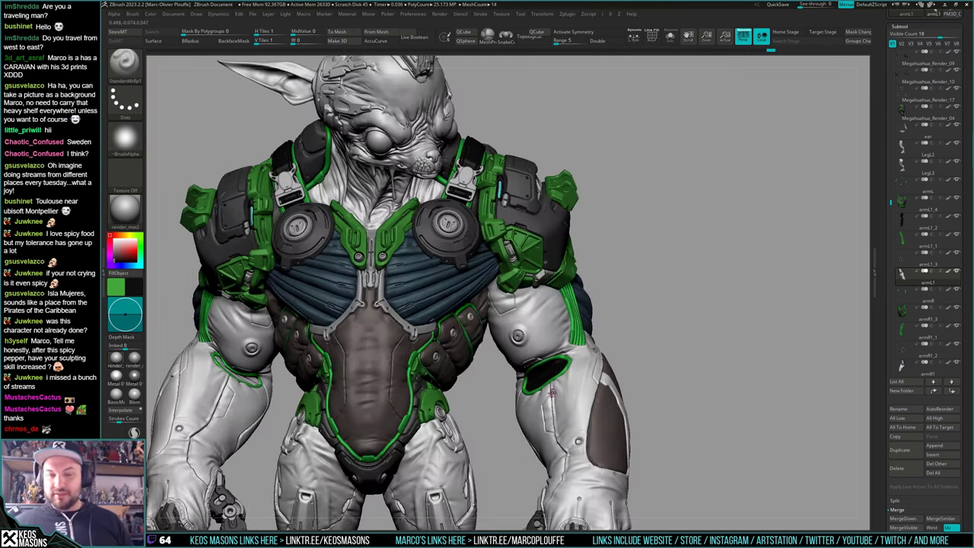
Isolate the left arm to inspect its back and side, and restore the full character
{"action": "mouse_move", "coordinate": [715, 327]}
{"action": "right_mouse_down"}
{"action": "mouse_move", "coordinate": [700, 333]}
{"action": "mouse_move", "coordinate": [719, 330]}
{"action": "mouse_move", "coordinate": [712, 356]}
{"action": "mouse_move", "coordinate": [681, 274]}
{"action": "mouse_move", "coordinate": [693, 307]}
{"action": "mouse_move", "coordinate": [608, 310]}
{"action": "mouse_move", "coordinate": [567, 369]}
{"action": "right_mouse_up"}
{"action": "key", "text": "alt+s"}
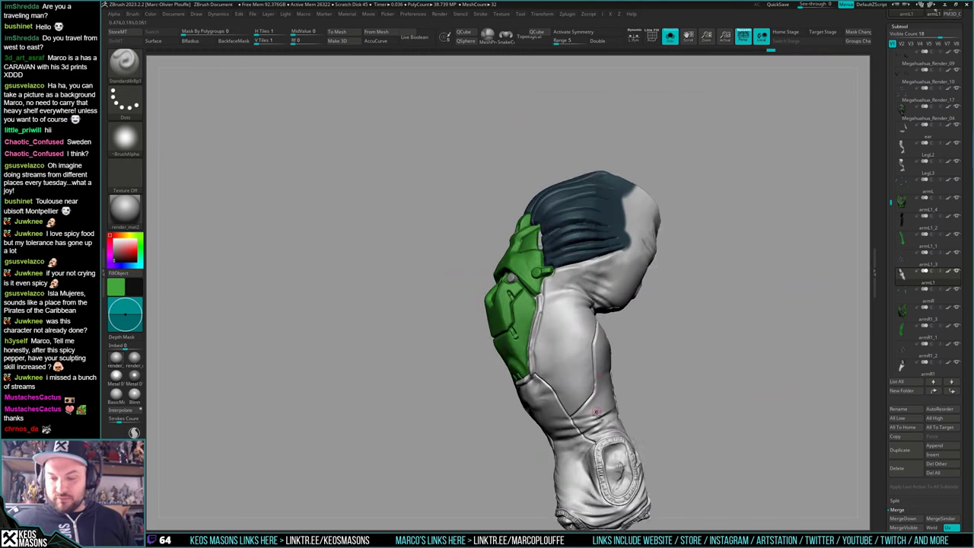
{"action": "right_click_drag", "start_coordinate": [597, 410], "coordinate": [601, 371]}
{"action": "key", "text": "shift+s"}
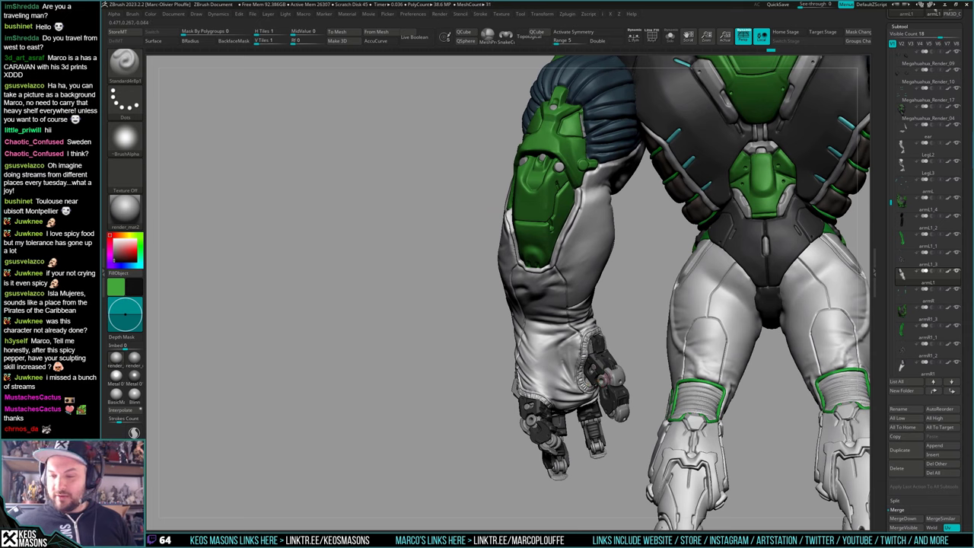
Sample a green, check the isolated arm from behind, and change the paint colour to a pale mint green
{"action": "key", "text": "c"}
{"action": "key", "text": "shift+s"}
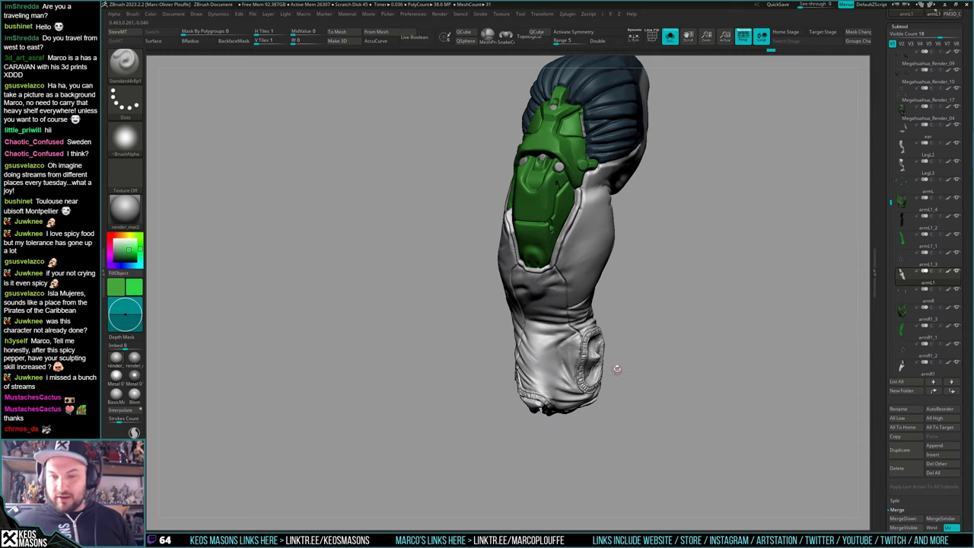
{"action": "right_click_drag", "start_coordinate": [605, 353], "coordinate": [569, 349], "text": "alt"}
{"action": "right_click_drag", "start_coordinate": [572, 386], "coordinate": [567, 382]}
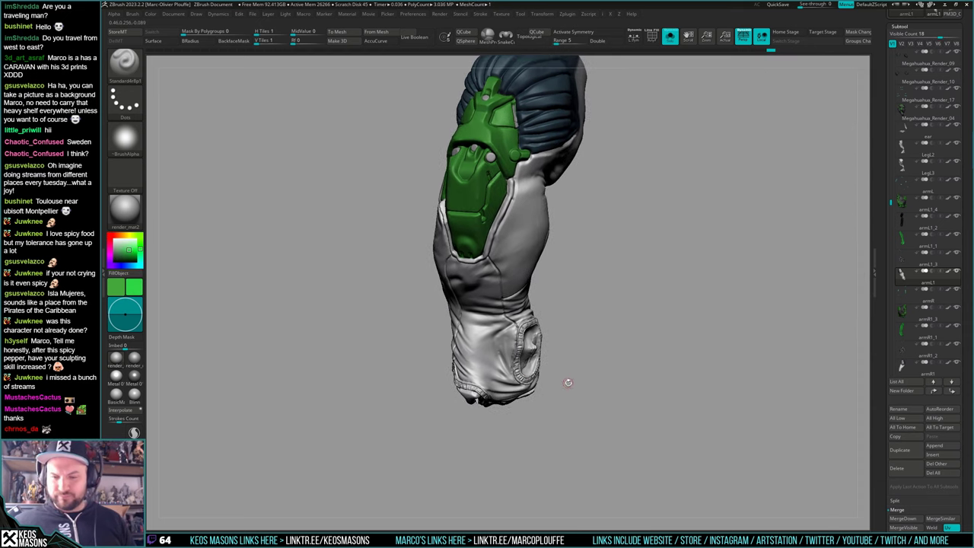
{"action": "key", "text": "shift+s"}
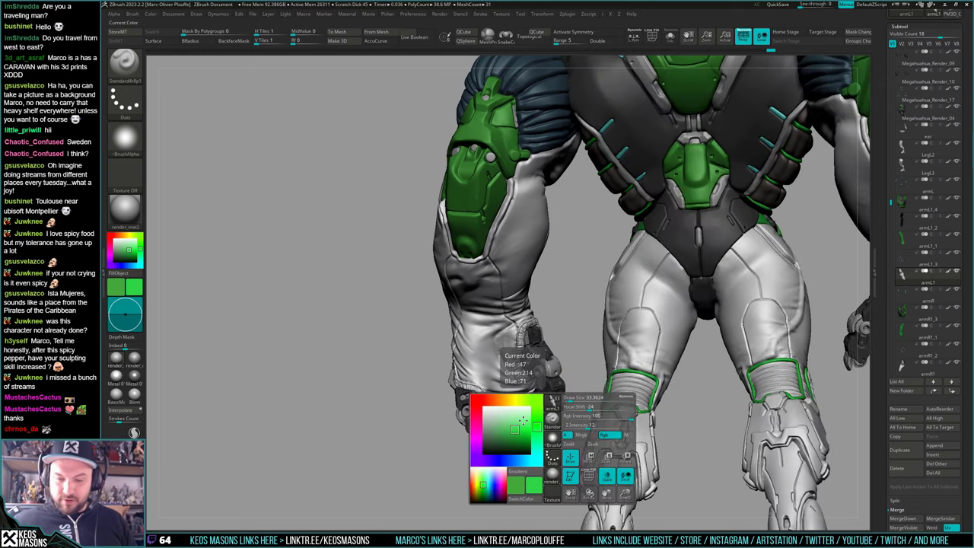
{"action": "left_click", "coordinate": [519, 418]}
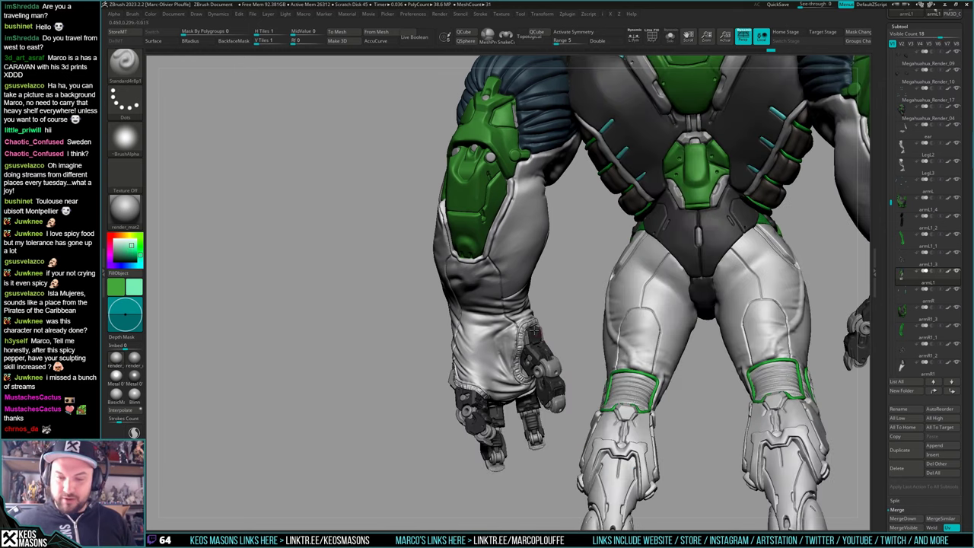
Paint the upper part of the ribbed cuff around the left thumb opening mint green
{"action": "right_click_drag", "start_coordinate": [514, 319], "coordinate": [521, 365], "text": "ctrl"}
{"action": "left_click_drag", "start_coordinate": [523, 344], "coordinate": [523, 379]}
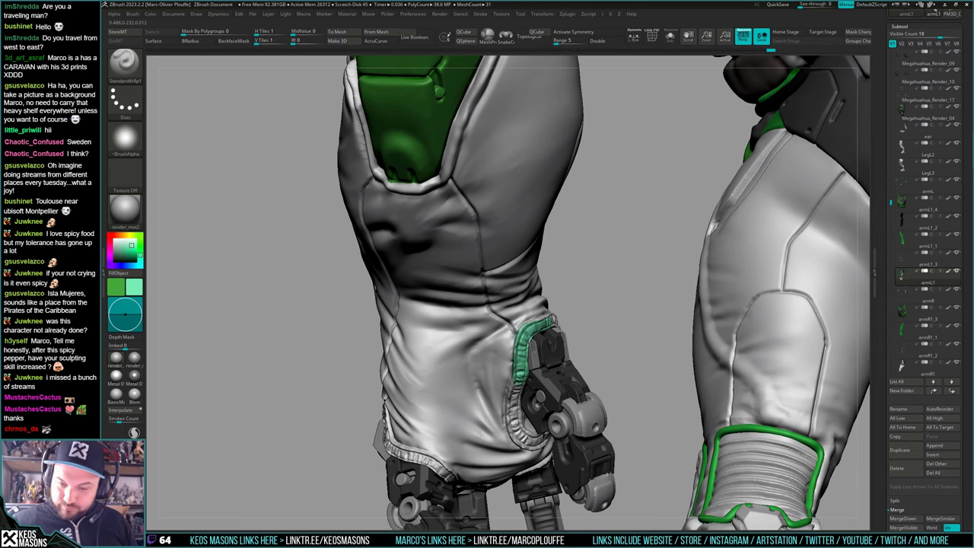
{"action": "right_click_drag", "start_coordinate": [485, 336], "coordinate": [531, 330]}
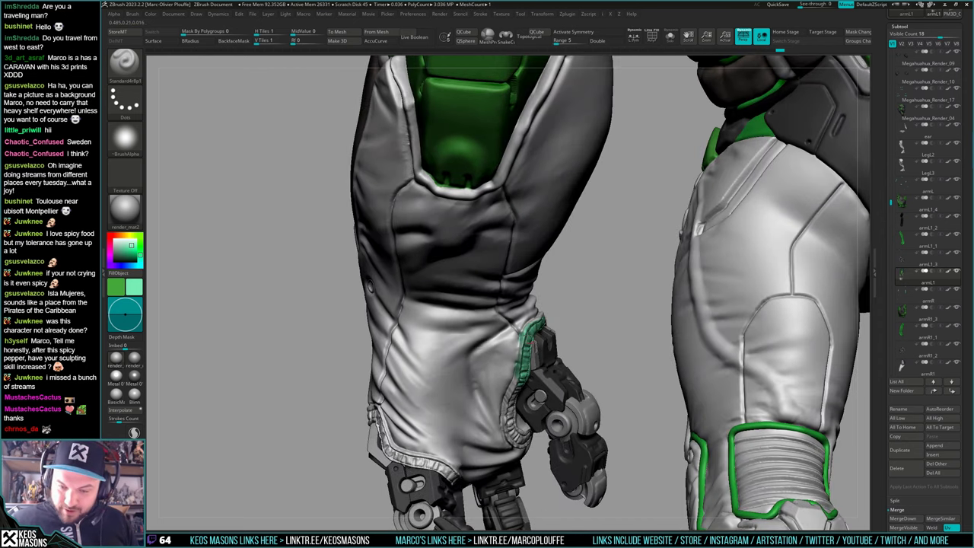
{"action": "key", "text": "ctrl+z"}
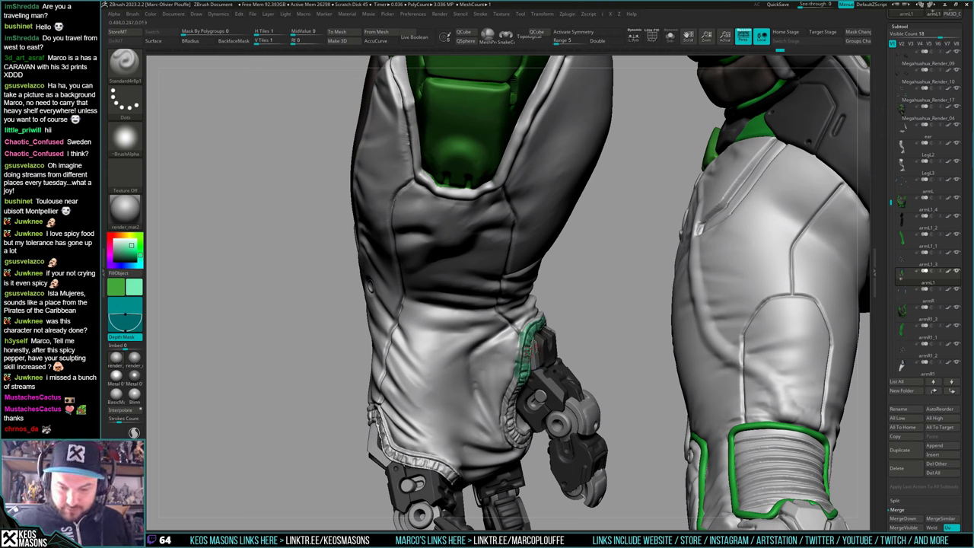
Turn off the brush's depth mask and extend the mint green paint down the palm side of the ribbed thumb cuff
{"action": "key", "text": "space"}
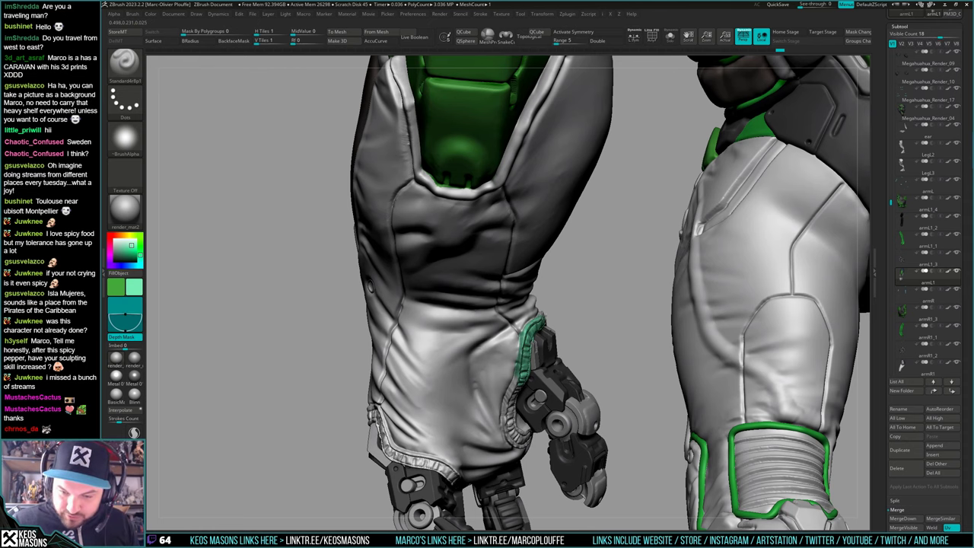
{"action": "left_click_drag", "start_coordinate": [544, 316], "coordinate": [539, 325]}
{"action": "right_click_drag", "start_coordinate": [539, 325], "coordinate": [541, 325]}
{"action": "right_click_drag", "start_coordinate": [525, 368], "coordinate": [535, 409]}
{"action": "key", "text": "space"}
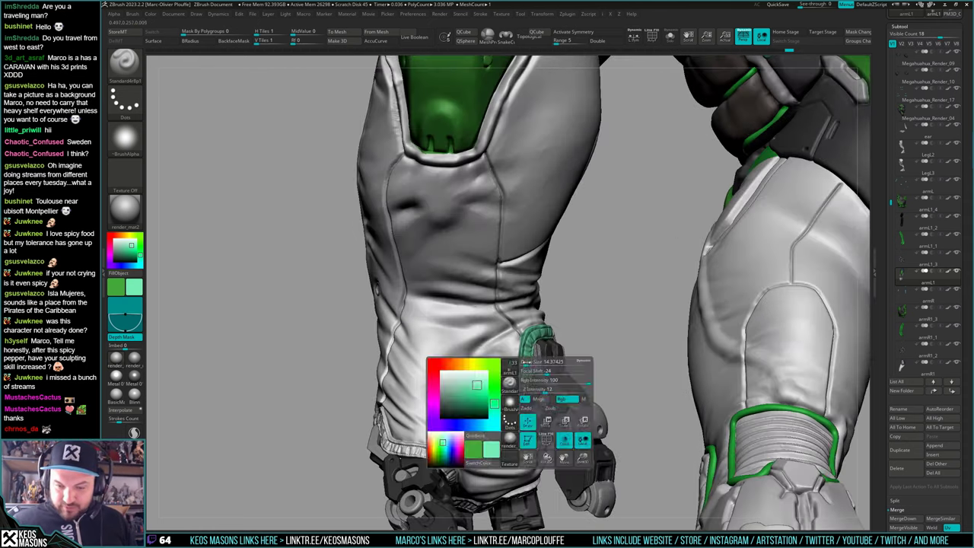
{"action": "left_click_drag", "start_coordinate": [520, 379], "coordinate": [515, 411]}
{"action": "right_click_drag", "start_coordinate": [522, 399], "coordinate": [523, 327]}
{"action": "right_click", "coordinate": [522, 332]}
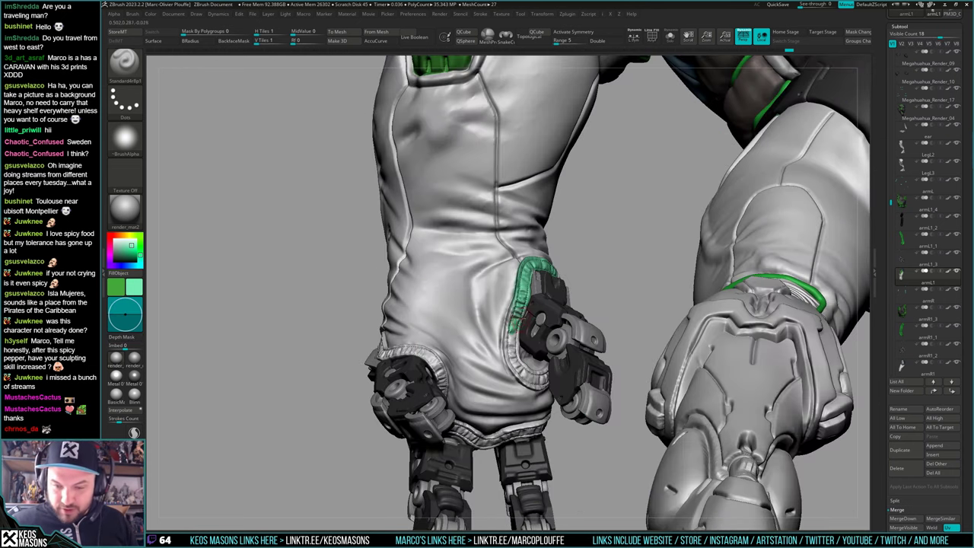
{"action": "left_click_drag", "start_coordinate": [515, 334], "coordinate": [512, 348]}
{"action": "right_click", "coordinate": [510, 355]}
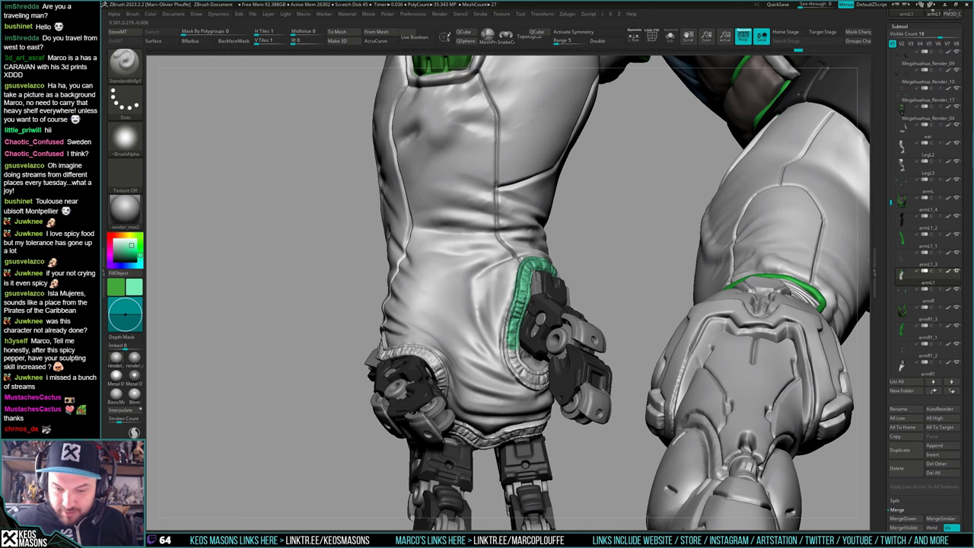
Isolate the left arm and paint the rest of the ribbed ring around the thumb opening mint green
{"action": "mouse_move", "coordinate": [512, 308]}
{"action": "left_mouse_down"}
{"action": "mouse_move", "coordinate": [506, 353]}
{"action": "mouse_move", "coordinate": [522, 379]}
{"action": "mouse_move", "coordinate": [540, 375]}
{"action": "left_mouse_up"}
{"action": "key", "text": "shift+alt+s"}
{"action": "right_click_drag", "start_coordinate": [540, 371], "coordinate": [479, 367]}
{"action": "mouse_move", "coordinate": [543, 373]}
{"action": "left_mouse_down"}
{"action": "mouse_move", "coordinate": [553, 366]}
{"action": "mouse_move", "coordinate": [554, 379]}
{"action": "mouse_move", "coordinate": [573, 346]}
{"action": "mouse_move", "coordinate": [575, 275]}
{"action": "left_mouse_up"}
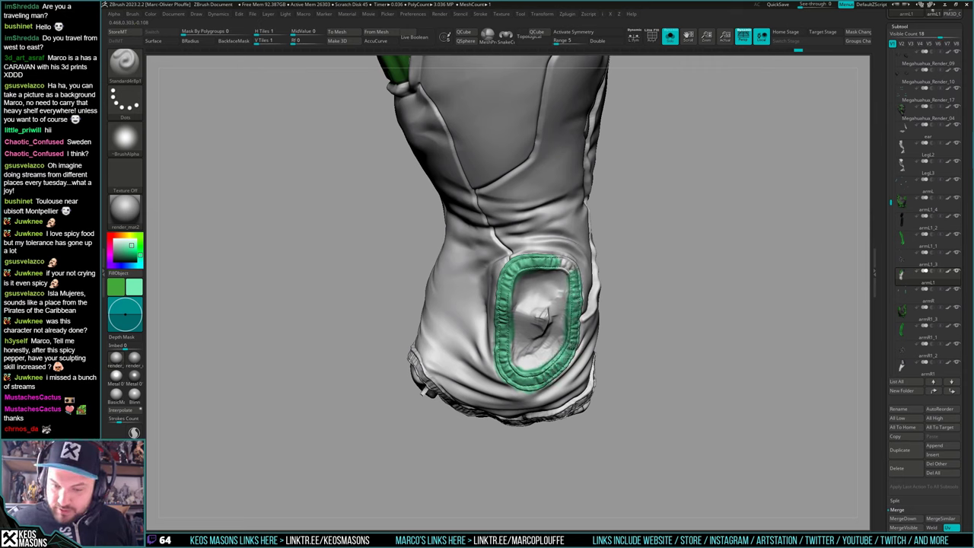
{"action": "right_click_drag", "start_coordinate": [564, 281], "coordinate": [576, 271]}
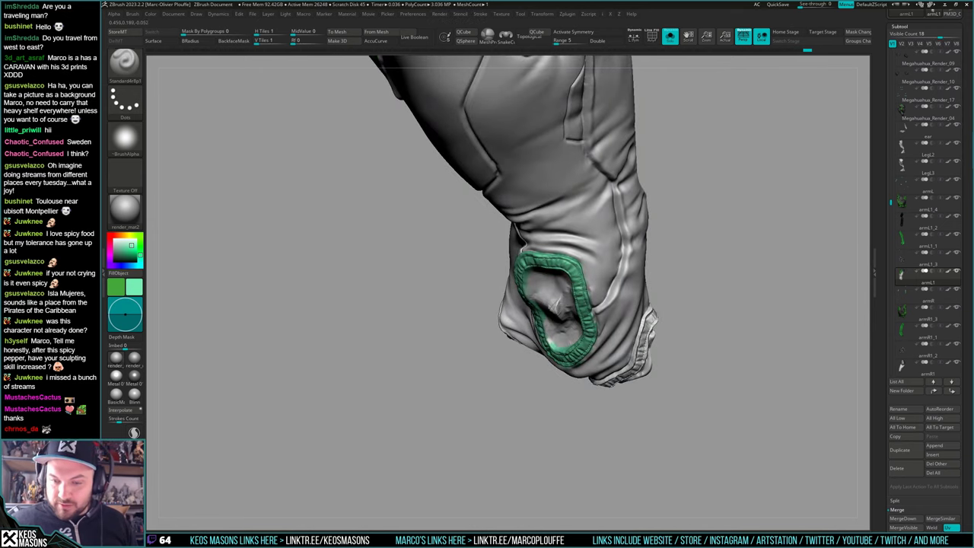
{"action": "mouse_move", "coordinate": [586, 321]}
{"action": "right_mouse_down"}
{"action": "mouse_move", "coordinate": [565, 351]}
{"action": "mouse_move", "coordinate": [544, 350]}
{"action": "mouse_move", "coordinate": [536, 335]}
{"action": "right_mouse_up"}
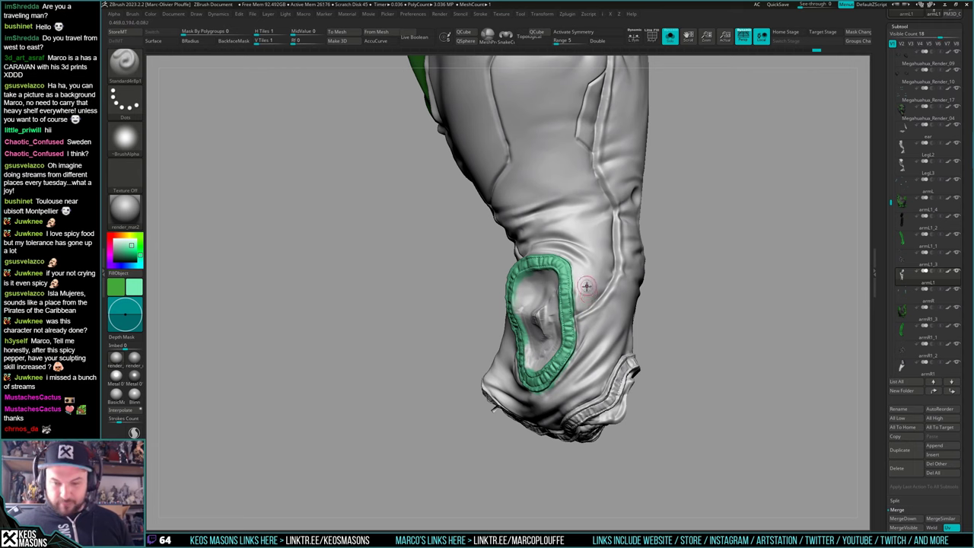
Clean the edges of the thumb opening's ribbed ring, alternating between sampled glove white and sampled mint green
{"action": "key", "text": "c"}
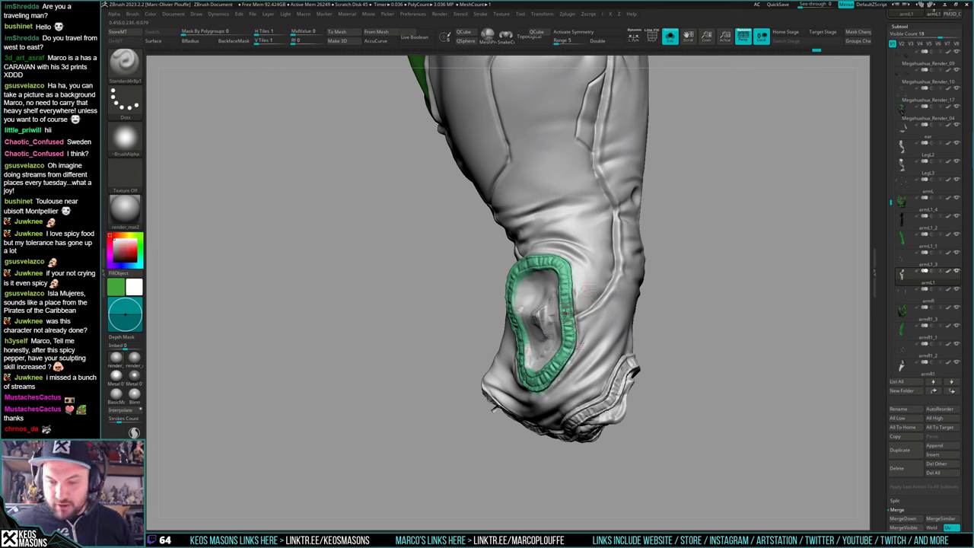
{"action": "key", "text": "c"}
{"action": "right_click_drag", "start_coordinate": [592, 314], "coordinate": [618, 347]}
{"action": "key", "text": "c"}
{"action": "key", "text": "c"}
{"action": "key", "text": "c"}
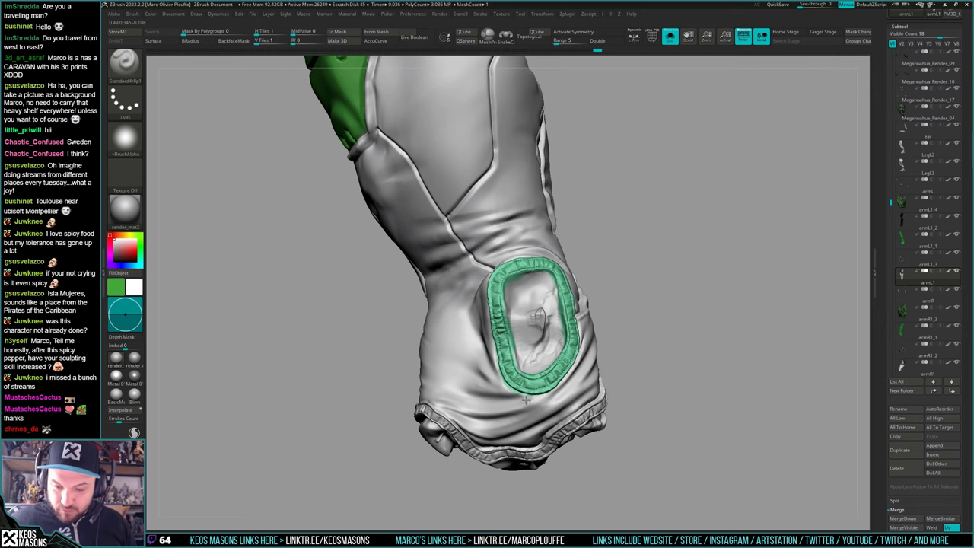
{"action": "mouse_move", "coordinate": [525, 399]}
{"action": "right_mouse_down"}
{"action": "mouse_move", "coordinate": [502, 350]}
{"action": "mouse_move", "coordinate": [512, 312]}
{"action": "mouse_move", "coordinate": [558, 351]}
{"action": "mouse_move", "coordinate": [525, 393]}
{"action": "mouse_move", "coordinate": [511, 384]}
{"action": "right_mouse_up"}
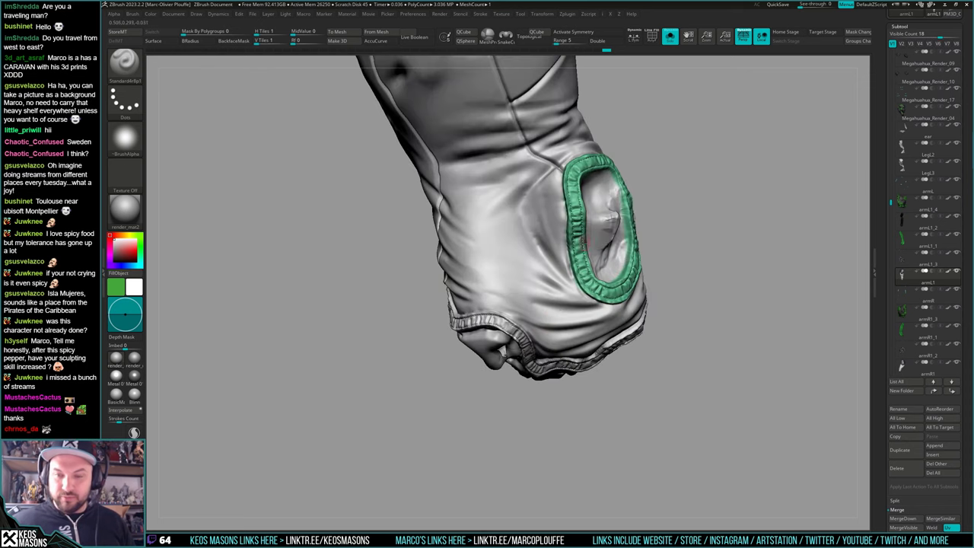
{"action": "key", "text": "c"}
{"action": "right_click_drag", "start_coordinate": [573, 264], "coordinate": [564, 290]}
Paint the ribbed cuff around the outer finger opening, farthest from the thumb, mint green
{"action": "right_click_drag", "start_coordinate": [498, 350], "coordinate": [552, 343]}
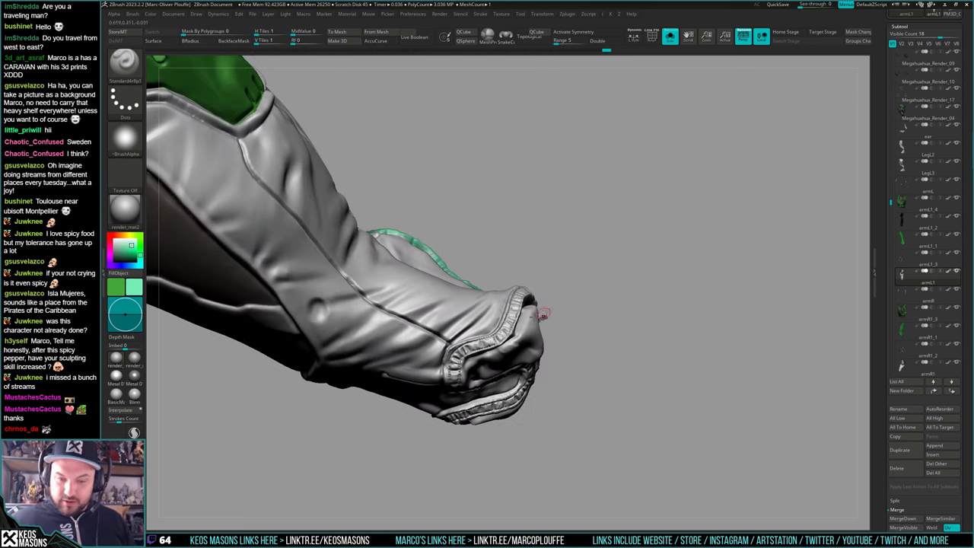
{"action": "key", "text": "space"}
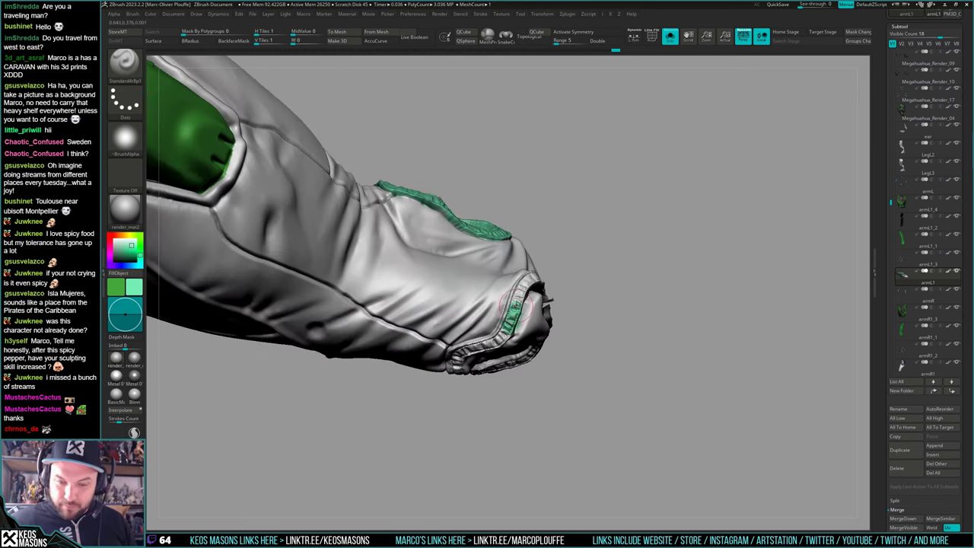
{"action": "right_click_drag", "start_coordinate": [517, 299], "coordinate": [535, 326]}
{"action": "left_click_drag", "start_coordinate": [514, 305], "coordinate": [533, 272]}
{"action": "right_click_drag", "start_coordinate": [518, 294], "coordinate": [502, 312]}
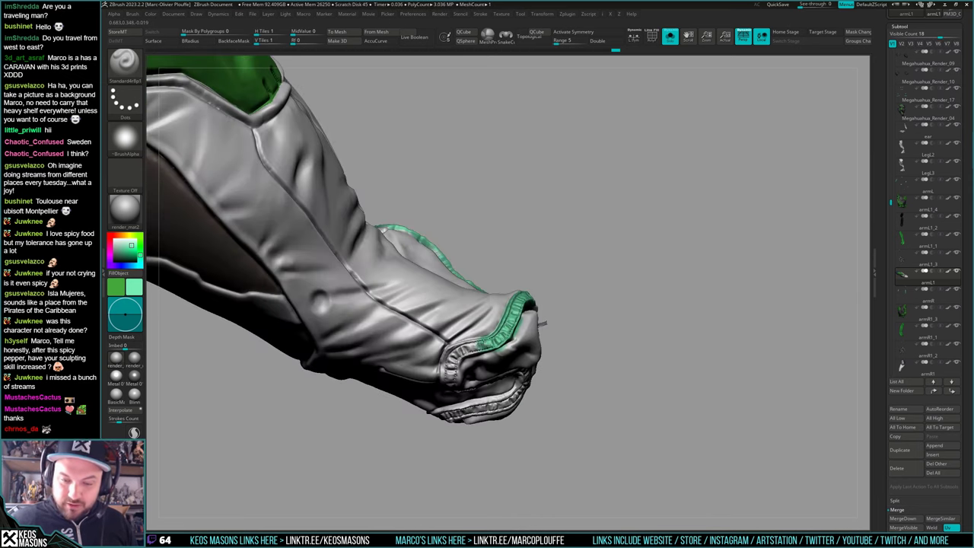
{"action": "left_click_drag", "start_coordinate": [479, 338], "coordinate": [447, 374]}
{"action": "right_click_drag", "start_coordinate": [541, 322], "coordinate": [515, 419]}
Paint the ribbed cuff around the middle finger opening and the web beside it mint green
{"action": "mouse_move", "coordinate": [470, 338]}
{"action": "left_mouse_down"}
{"action": "mouse_move", "coordinate": [493, 285]}
{"action": "mouse_move", "coordinate": [481, 280]}
{"action": "mouse_move", "coordinate": [486, 271]}
{"action": "mouse_move", "coordinate": [469, 370]}
{"action": "mouse_move", "coordinate": [483, 381]}
{"action": "left_mouse_up"}
{"action": "mouse_move", "coordinate": [498, 327]}
{"action": "right_mouse_down"}
{"action": "mouse_move", "coordinate": [556, 358]}
{"action": "mouse_move", "coordinate": [532, 380]}
{"action": "right_mouse_up"}
{"action": "left_click_drag", "start_coordinate": [531, 384], "coordinate": [529, 425]}
{"action": "mouse_move", "coordinate": [543, 381]}
{"action": "right_mouse_down"}
{"action": "mouse_move", "coordinate": [572, 374]}
{"action": "mouse_move", "coordinate": [563, 389]}
{"action": "mouse_move", "coordinate": [508, 397]}
{"action": "mouse_move", "coordinate": [498, 377]}
{"action": "mouse_move", "coordinate": [518, 351]}
{"action": "mouse_move", "coordinate": [503, 360]}
{"action": "right_mouse_up"}
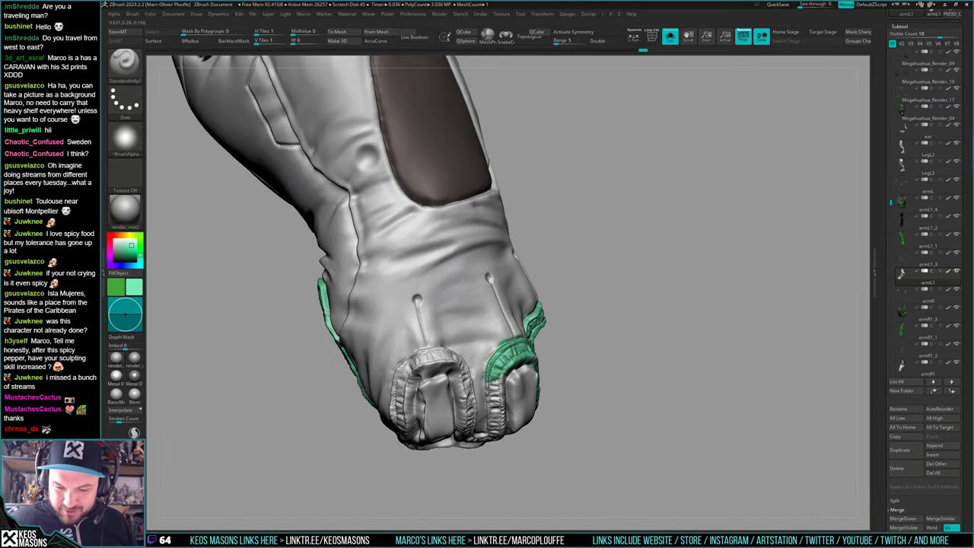
{"action": "mouse_move", "coordinate": [495, 380]}
{"action": "left_mouse_down"}
{"action": "mouse_move", "coordinate": [495, 426]}
{"action": "mouse_move", "coordinate": [499, 404]}
{"action": "left_mouse_up"}
{"action": "mouse_move", "coordinate": [514, 383]}
{"action": "right_mouse_down"}
{"action": "mouse_move", "coordinate": [541, 357]}
{"action": "mouse_move", "coordinate": [530, 367]}
{"action": "right_mouse_up"}
{"action": "left_click_drag", "start_coordinate": [530, 371], "coordinate": [521, 390]}
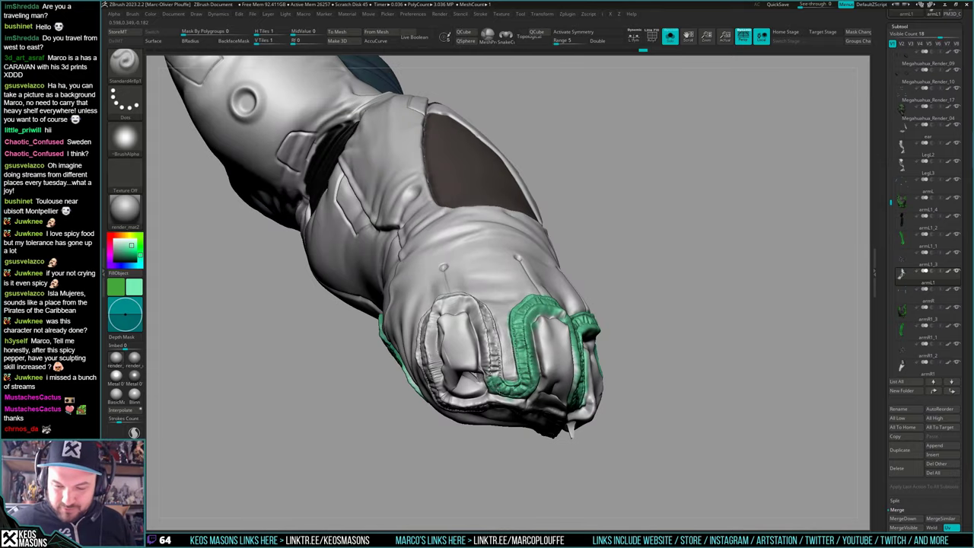
Paint the knuckle side of the ribbed cuff around the finger opening nearest the thumb mint green
{"action": "mouse_move", "coordinate": [489, 336]}
{"action": "right_mouse_down"}
{"action": "mouse_move", "coordinate": [502, 319]}
{"action": "mouse_move", "coordinate": [494, 311]}
{"action": "mouse_move", "coordinate": [493, 324]}
{"action": "right_mouse_up"}
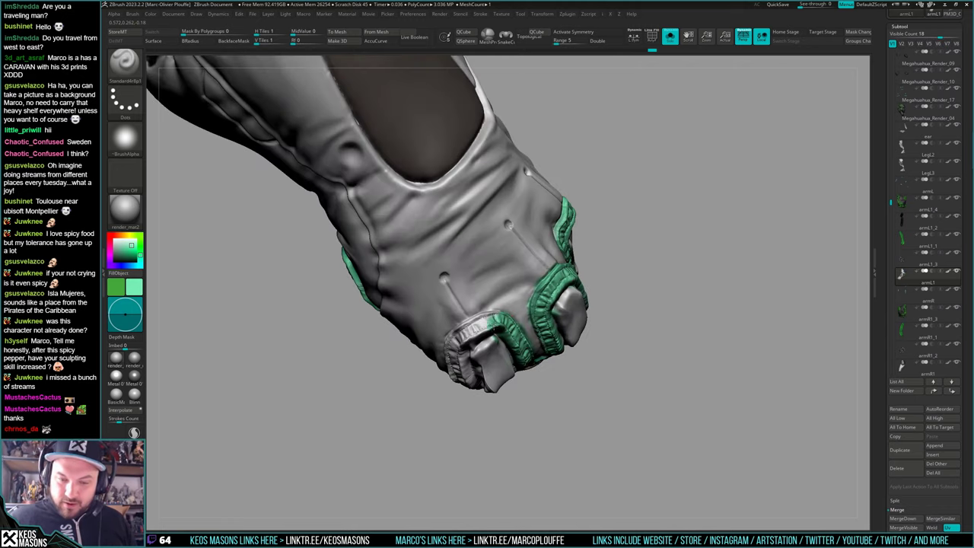
{"action": "left_click_drag", "start_coordinate": [489, 322], "coordinate": [474, 331]}
{"action": "mouse_move", "coordinate": [493, 325]}
{"action": "right_mouse_down"}
{"action": "mouse_move", "coordinate": [529, 323]}
{"action": "mouse_move", "coordinate": [533, 334]}
{"action": "right_mouse_up"}
{"action": "left_click_drag", "start_coordinate": [454, 328], "coordinate": [450, 385]}
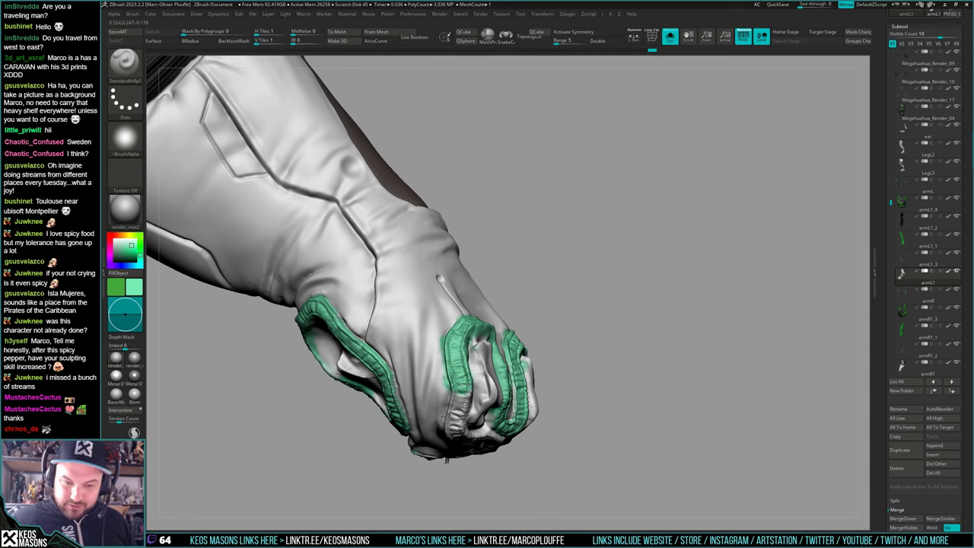
{"action": "right_click_drag", "start_coordinate": [465, 395], "coordinate": [502, 331]}
Paint the remaining ribbed trim along the palm side of the finger openings mint green
{"action": "left_click_drag", "start_coordinate": [494, 325], "coordinate": [495, 392]}
{"action": "mouse_move", "coordinate": [491, 374]}
{"action": "right_mouse_down"}
{"action": "mouse_move", "coordinate": [449, 357]}
{"action": "mouse_move", "coordinate": [464, 327]}
{"action": "mouse_move", "coordinate": [516, 304]}
{"action": "right_mouse_up"}
{"action": "mouse_move", "coordinate": [520, 302]}
{"action": "left_mouse_down"}
{"action": "mouse_move", "coordinate": [529, 325]}
{"action": "mouse_move", "coordinate": [517, 350]}
{"action": "left_mouse_up"}
{"action": "mouse_move", "coordinate": [465, 351]}
{"action": "right_mouse_down"}
{"action": "mouse_move", "coordinate": [517, 343]}
{"action": "mouse_move", "coordinate": [540, 353]}
{"action": "mouse_move", "coordinate": [552, 340]}
{"action": "mouse_move", "coordinate": [540, 356]}
{"action": "right_mouse_up"}
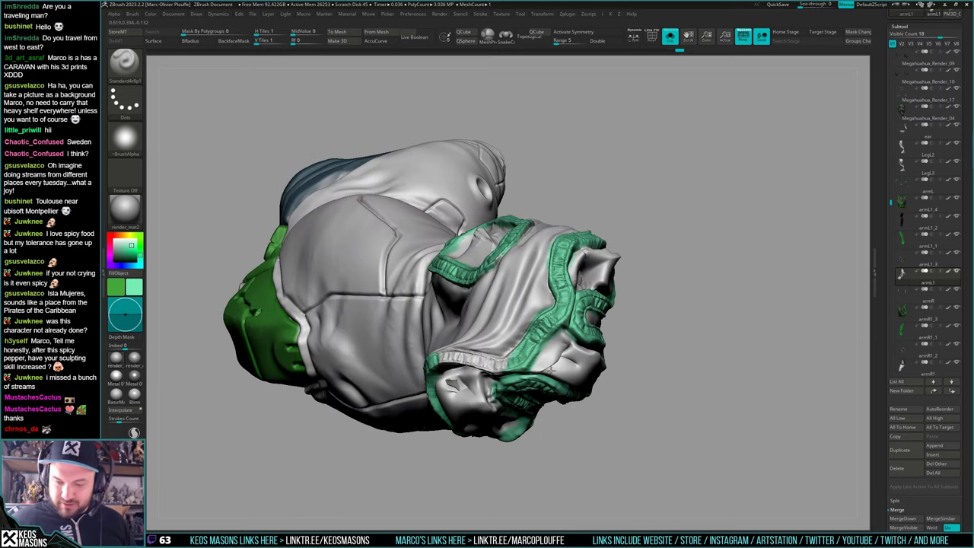
{"action": "right_click_drag", "start_coordinate": [551, 368], "coordinate": [468, 277]}
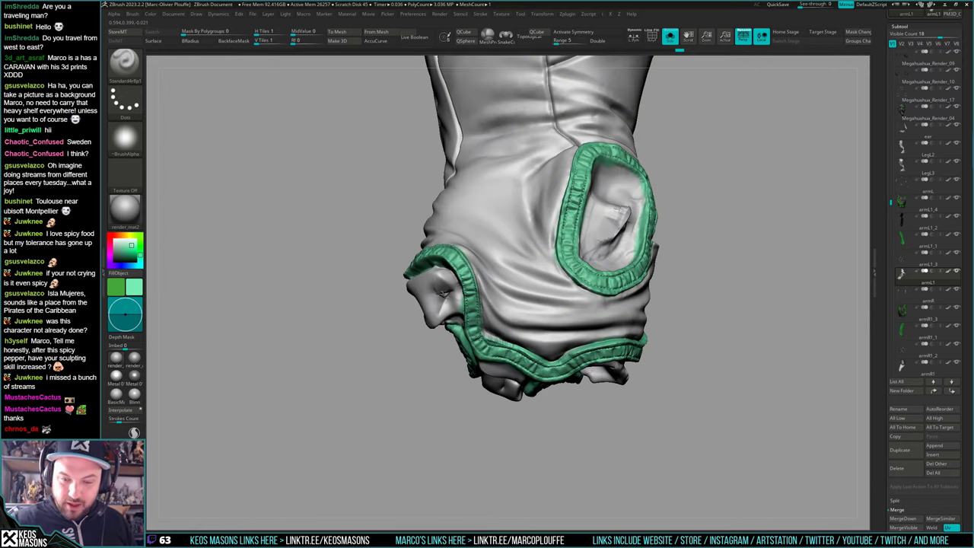
Turn on the depth mask, sample white, and clean the glove surface bordering the mint trim from the outer finger to the knuckles
{"action": "right_click_drag", "start_coordinate": [464, 304], "coordinate": [558, 316]}
{"action": "right_click_drag", "start_coordinate": [551, 356], "coordinate": [535, 282]}
{"action": "key", "text": "space"}
{"action": "key", "text": "d"}
{"action": "key", "text": "c"}
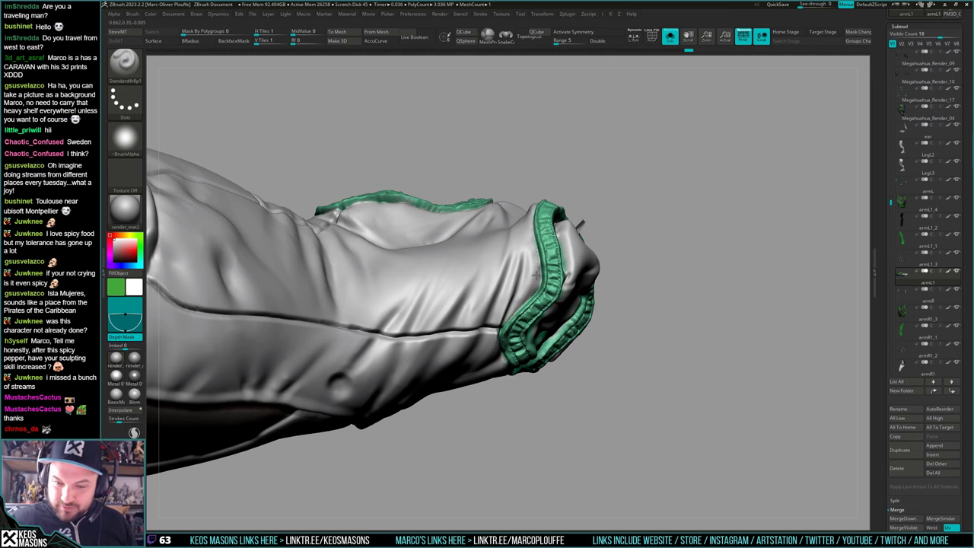
{"action": "right_click_drag", "start_coordinate": [520, 292], "coordinate": [505, 311]}
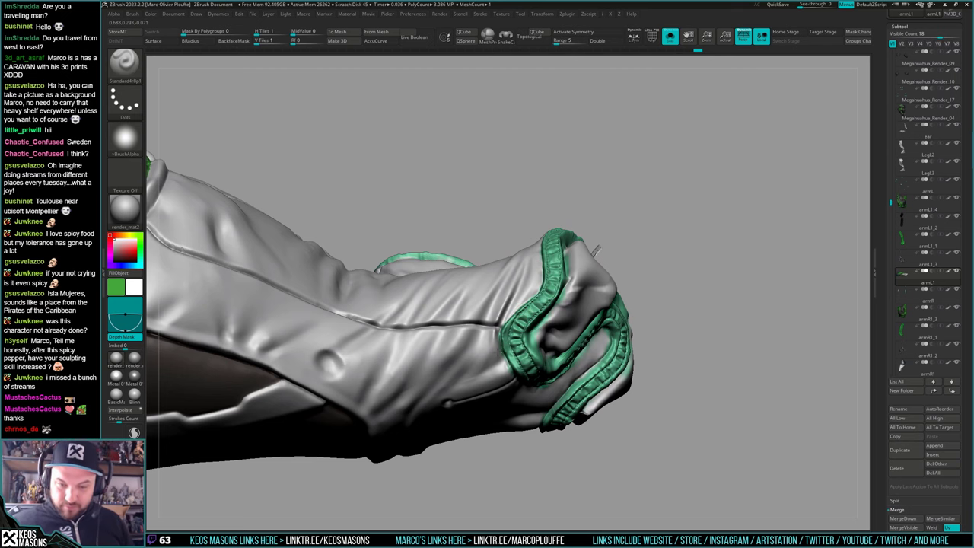
{"action": "right_click_drag", "start_coordinate": [507, 380], "coordinate": [539, 377]}
{"action": "right_click", "coordinate": [539, 378]}
{"action": "right_click_drag", "start_coordinate": [540, 316], "coordinate": [554, 327]}
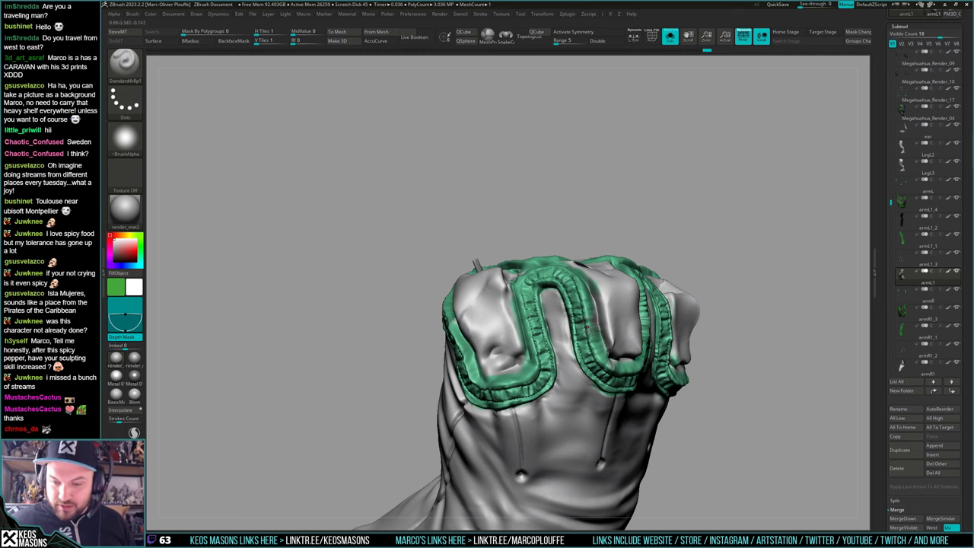
{"action": "right_click_drag", "start_coordinate": [567, 352], "coordinate": [576, 374]}
Check the knuckle trim against the full character, and refine its edges on the isolated arm with sampled mint green and white
{"action": "key", "text": "alt+shift+s"}
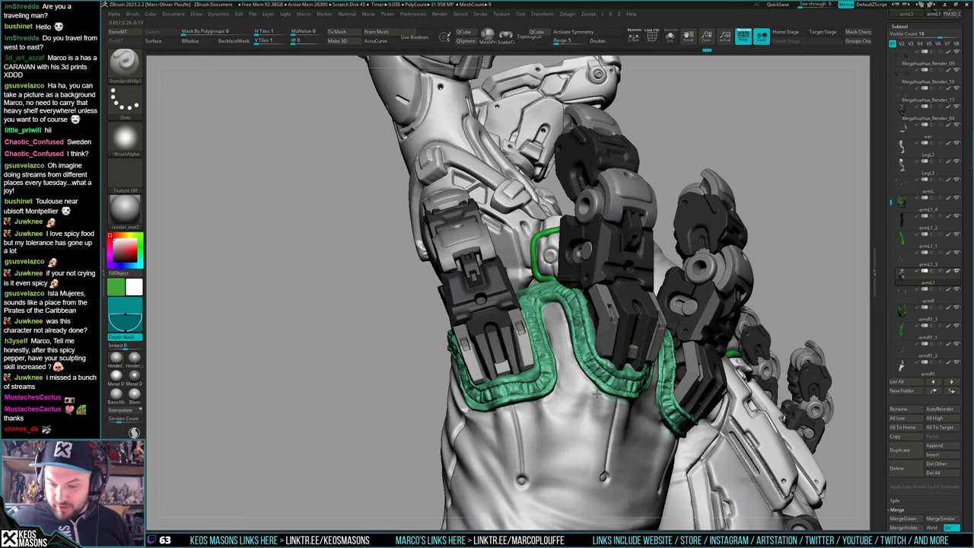
{"action": "key", "text": "shift+alt+s"}
{"action": "right_click_drag", "start_coordinate": [622, 410], "coordinate": [590, 369]}
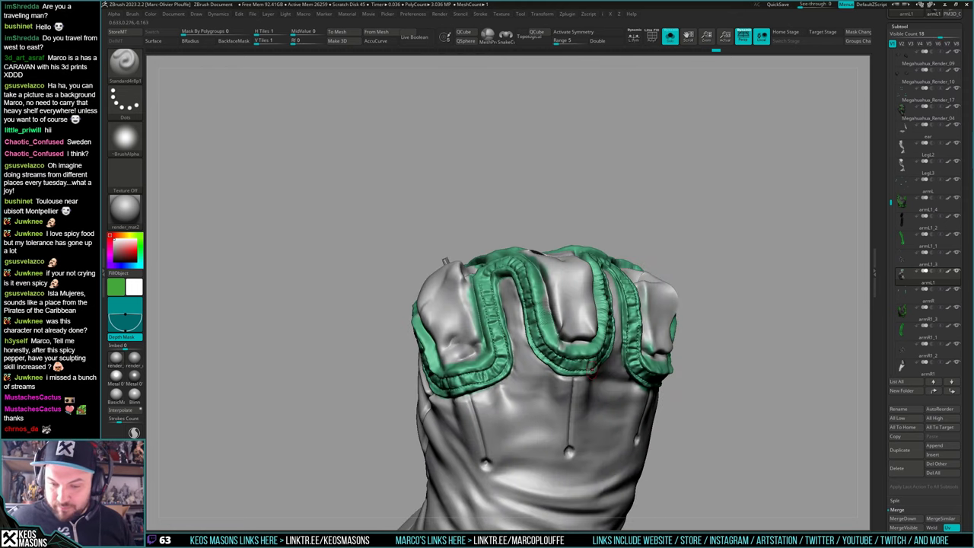
{"action": "key", "text": "c"}
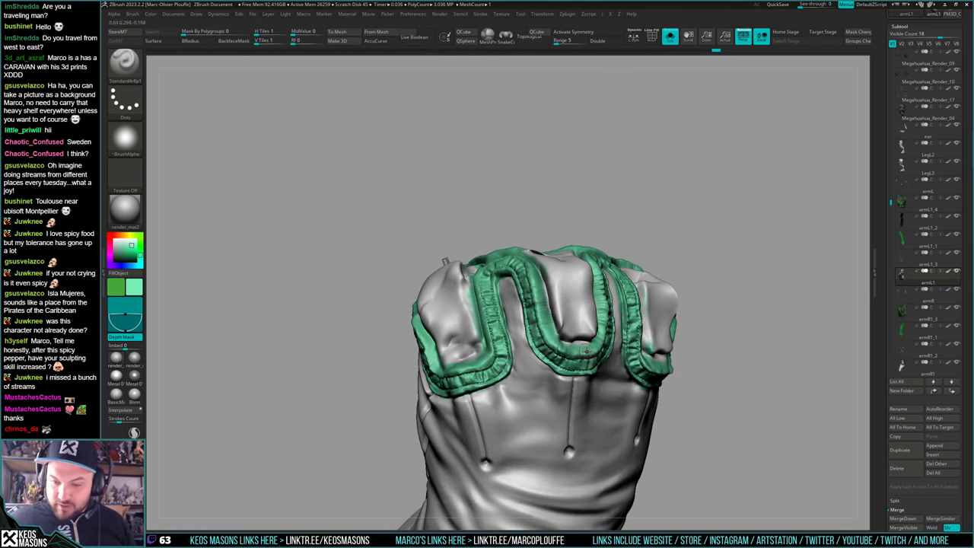
{"action": "right_click_drag", "start_coordinate": [549, 310], "coordinate": [631, 387]}
{"action": "key", "text": "c"}
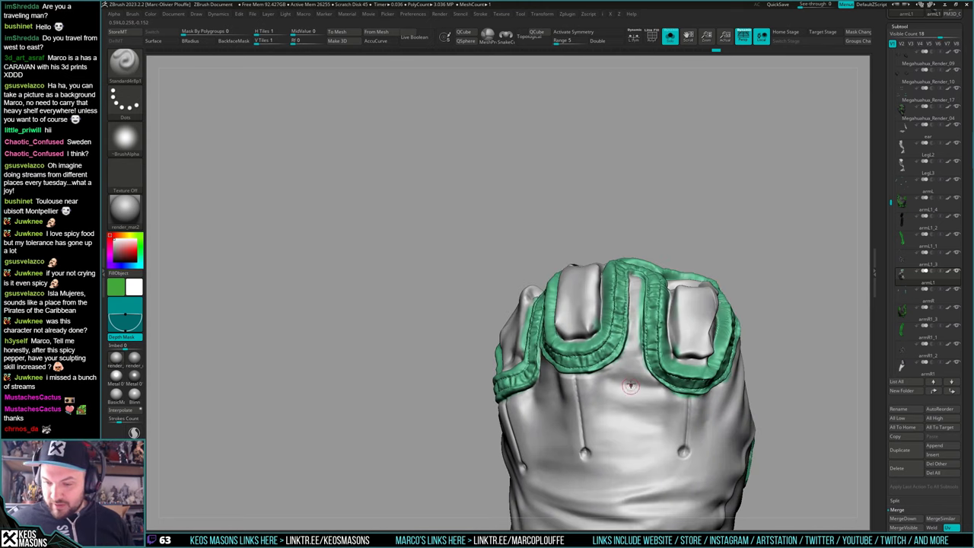
Check the finger cuffs with the full character shown, and clean the white surface beside the cuff nearest the thumb on the isolated arm
{"action": "key", "text": "shift+alt+s"}
{"action": "right_click_drag", "start_coordinate": [628, 348], "coordinate": [640, 272]}
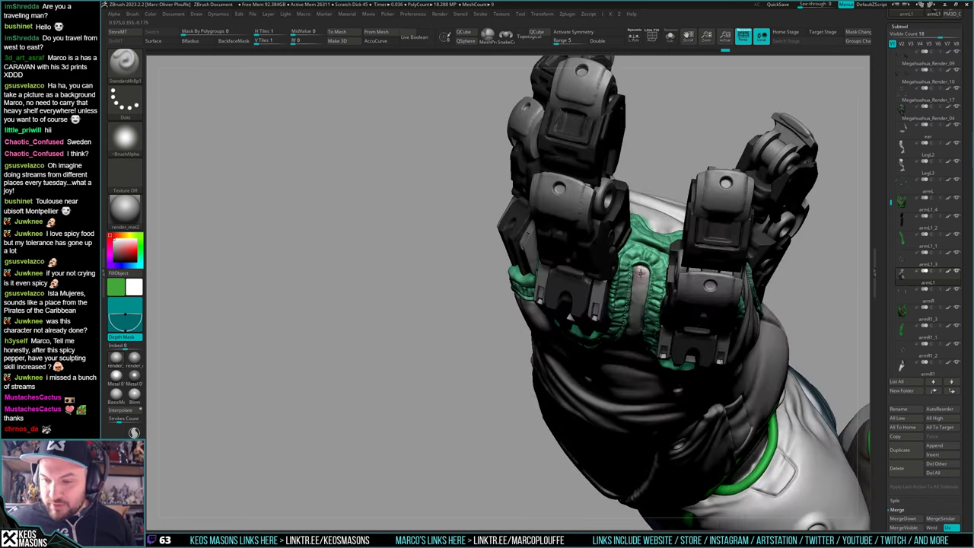
{"action": "right_click_drag", "start_coordinate": [638, 319], "coordinate": [638, 361]}
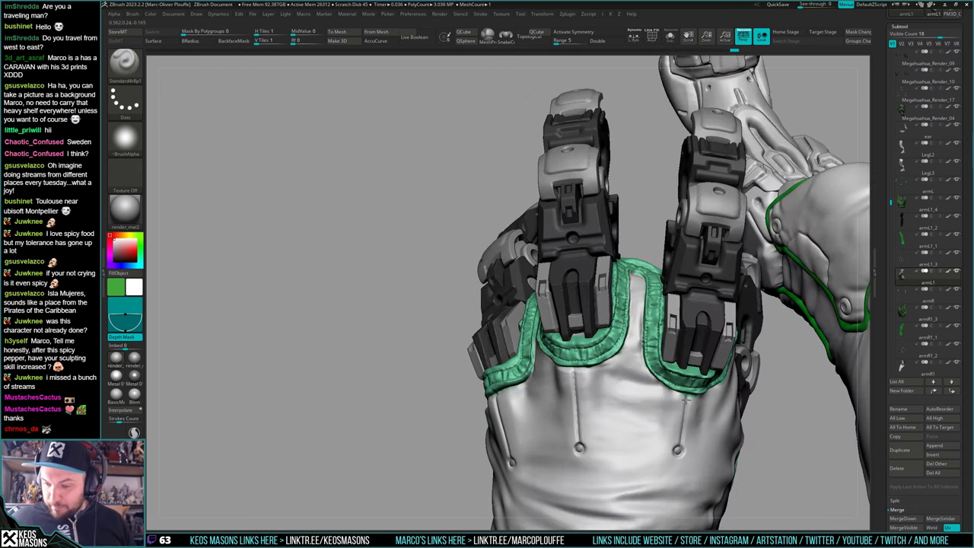
{"action": "key", "text": "alt+s"}
{"action": "right_click_drag", "start_coordinate": [718, 389], "coordinate": [605, 374]}
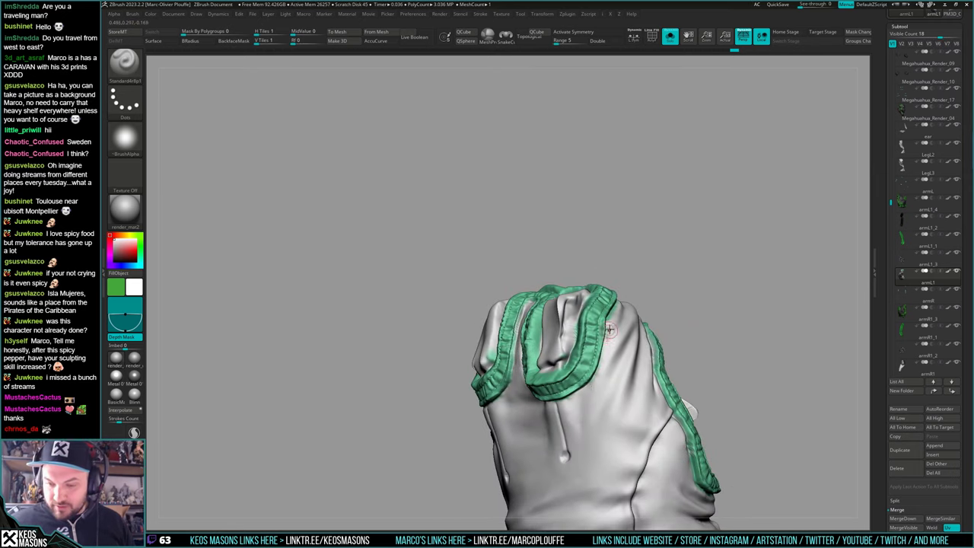
{"action": "right_click_drag", "start_coordinate": [610, 324], "coordinate": [613, 346]}
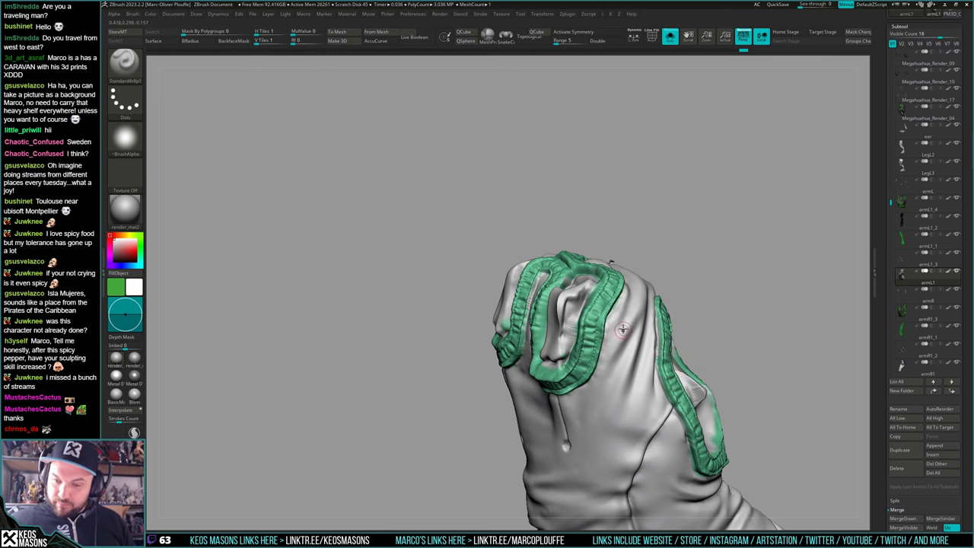
{"action": "right_click_drag", "start_coordinate": [621, 330], "coordinate": [592, 386]}
Examine the left glove's mint finger and thumb cuffs from several angles, with the arm both isolated and shown with the full character
{"action": "key", "text": "shift+s"}
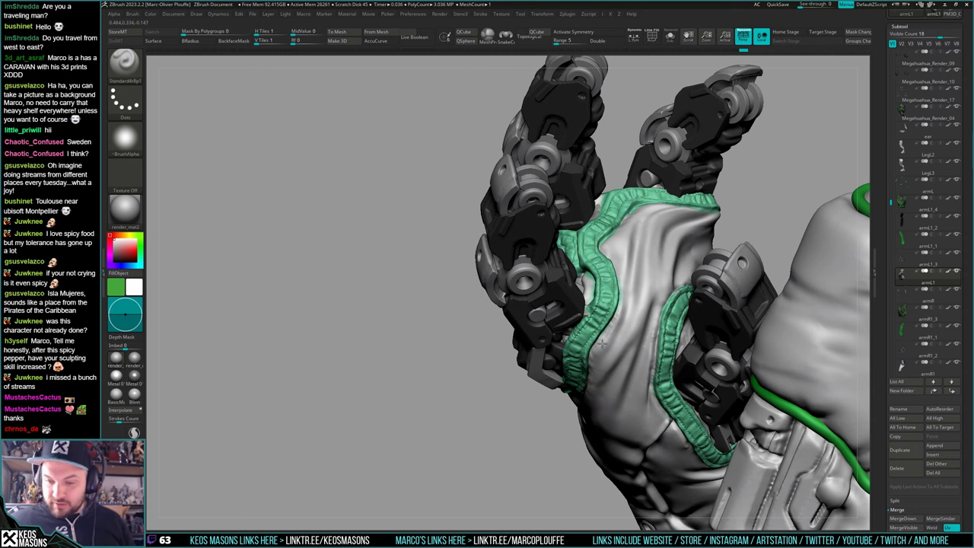
{"action": "right_click_drag", "start_coordinate": [614, 335], "coordinate": [594, 342]}
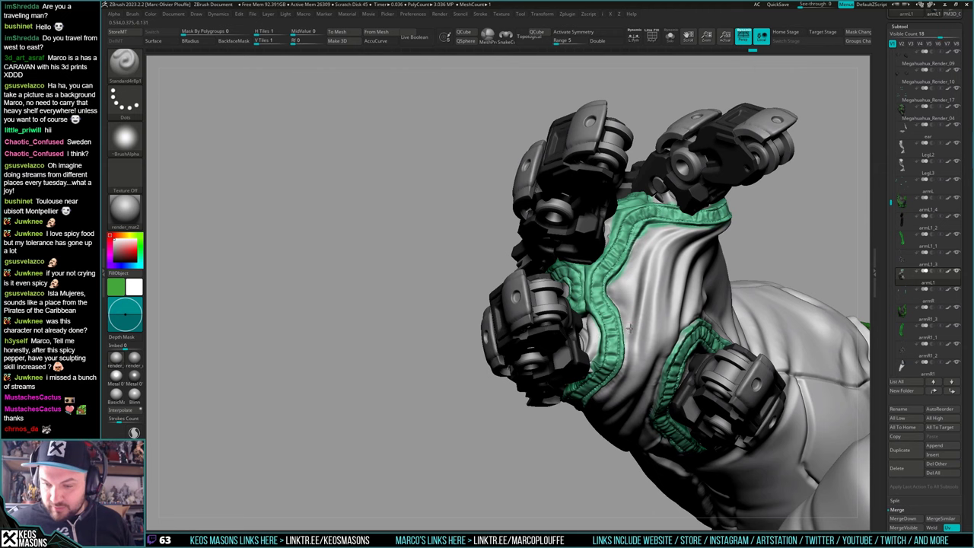
{"action": "right_click_drag", "start_coordinate": [615, 282], "coordinate": [582, 353]}
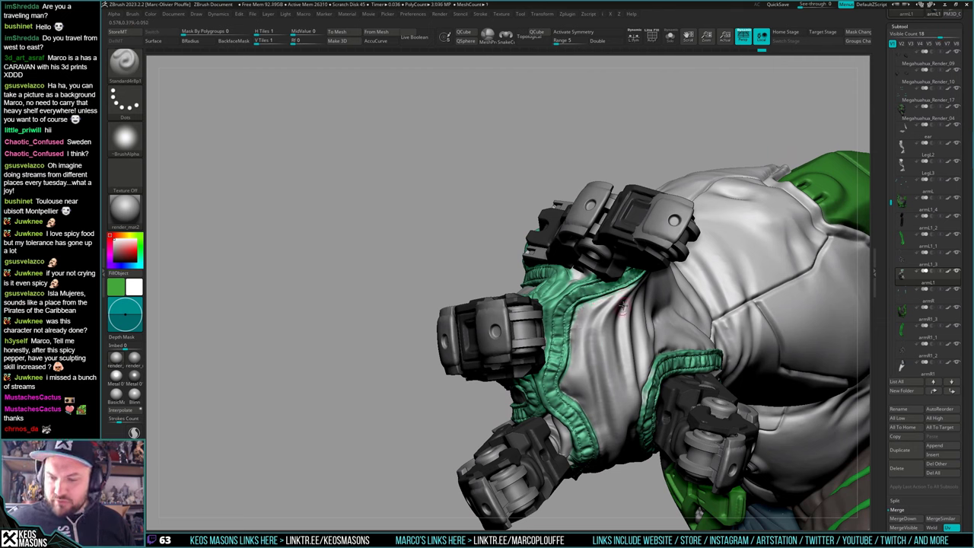
{"action": "key", "text": "alt+s"}
{"action": "right_click_drag", "start_coordinate": [604, 362], "coordinate": [613, 287]}
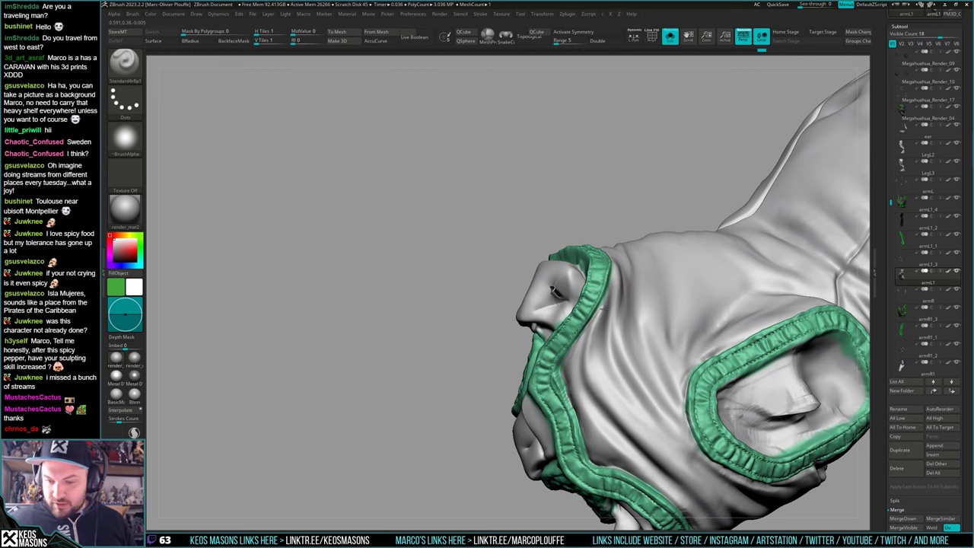
{"action": "right_click_drag", "start_coordinate": [595, 355], "coordinate": [601, 293]}
{"action": "key", "text": "alt+s"}
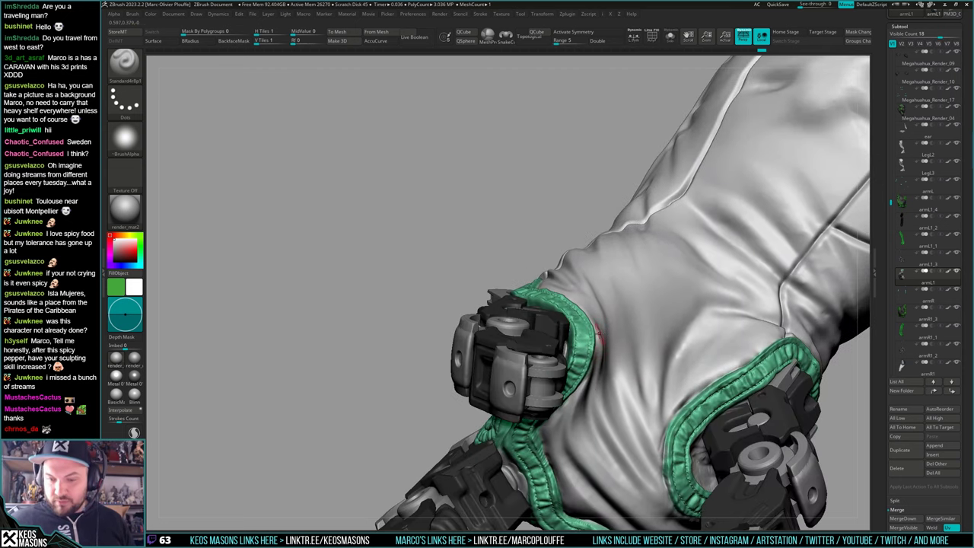
{"action": "right_click_drag", "start_coordinate": [590, 380], "coordinate": [587, 331]}
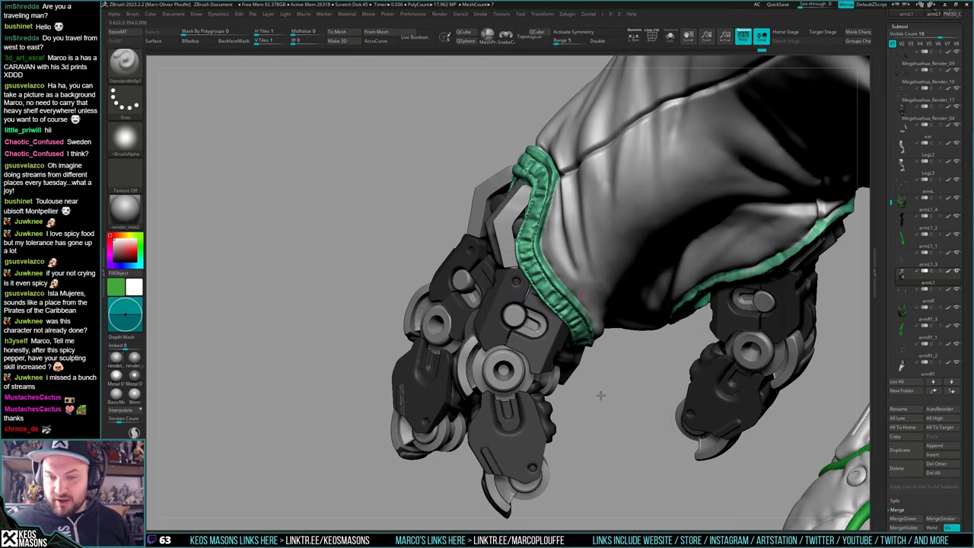
{"action": "right_click_drag", "start_coordinate": [589, 294], "coordinate": [561, 388]}
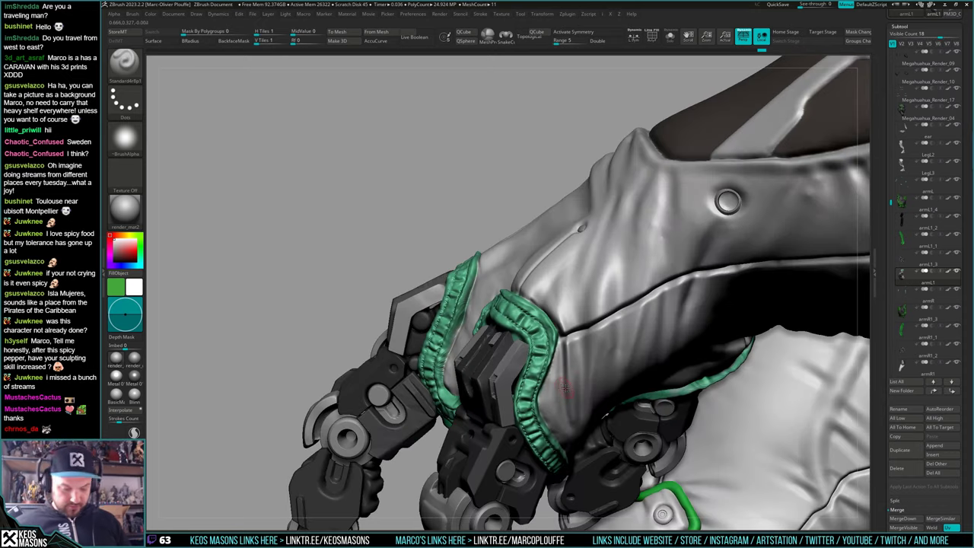
{"action": "key", "text": "d"}
{"action": "right_click_drag", "start_coordinate": [566, 341], "coordinate": [581, 370]}
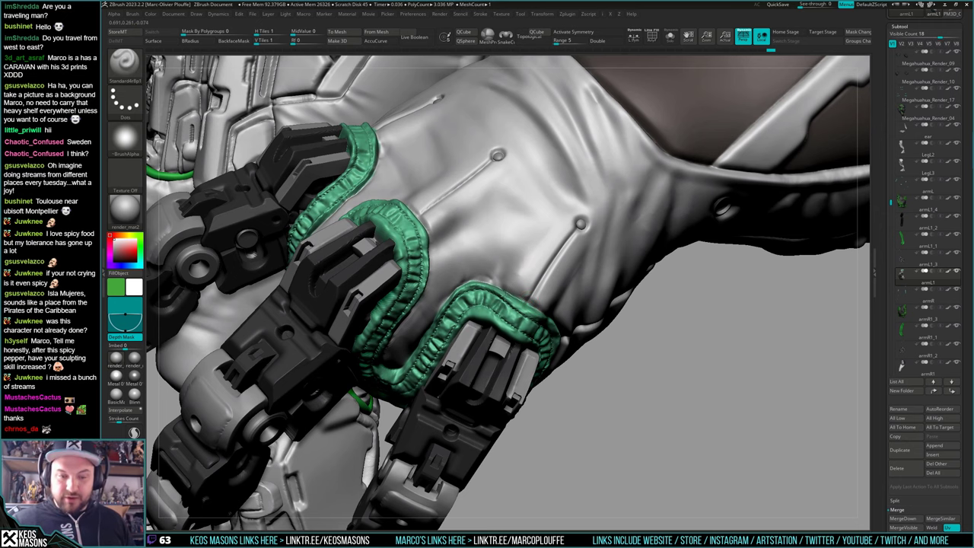
{"action": "right_click_drag", "start_coordinate": [529, 281], "coordinate": [524, 335]}
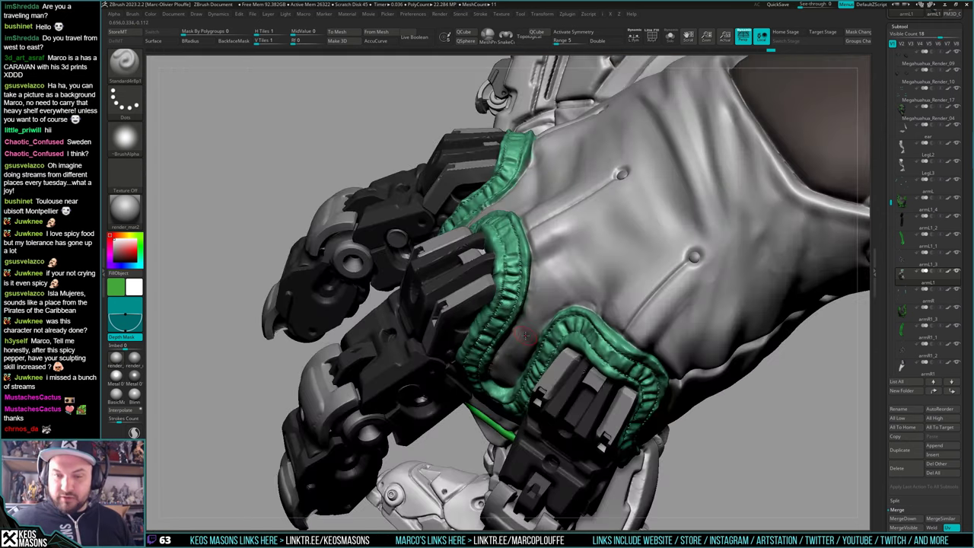
{"action": "mouse_move", "coordinate": [560, 381]}
{"action": "right_mouse_down"}
{"action": "mouse_move", "coordinate": [589, 341]}
{"action": "mouse_move", "coordinate": [506, 264]}
{"action": "mouse_move", "coordinate": [508, 156]}
{"action": "mouse_move", "coordinate": [556, 379]}
{"action": "mouse_move", "coordinate": [550, 351]}
{"action": "mouse_move", "coordinate": [561, 335]}
{"action": "mouse_move", "coordinate": [549, 306]}
{"action": "mouse_move", "coordinate": [466, 297]}
{"action": "mouse_move", "coordinate": [465, 310]}
{"action": "right_mouse_up"}
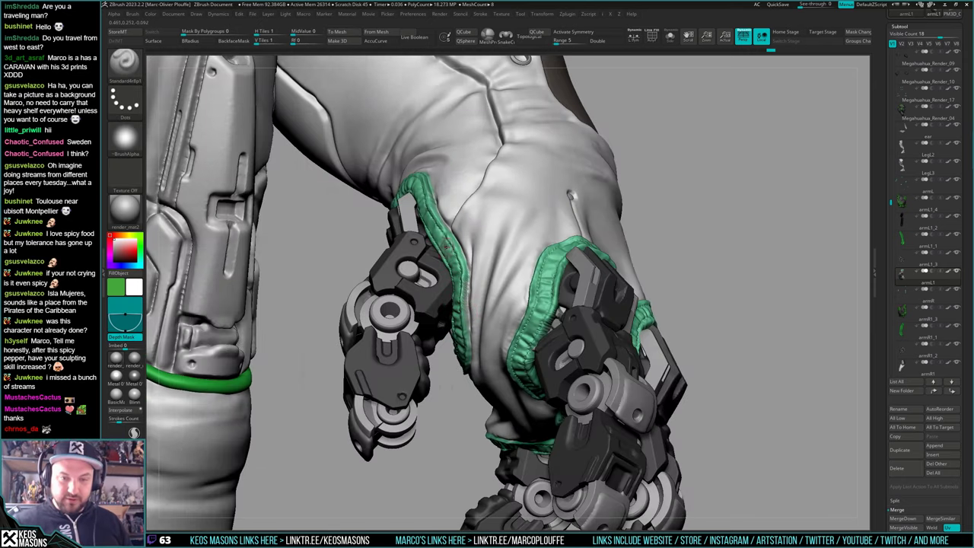
Sample the mint green from the left glove's cuff and make the right arm the active subtool, framing its thumb cuff
{"action": "key", "text": "c"}
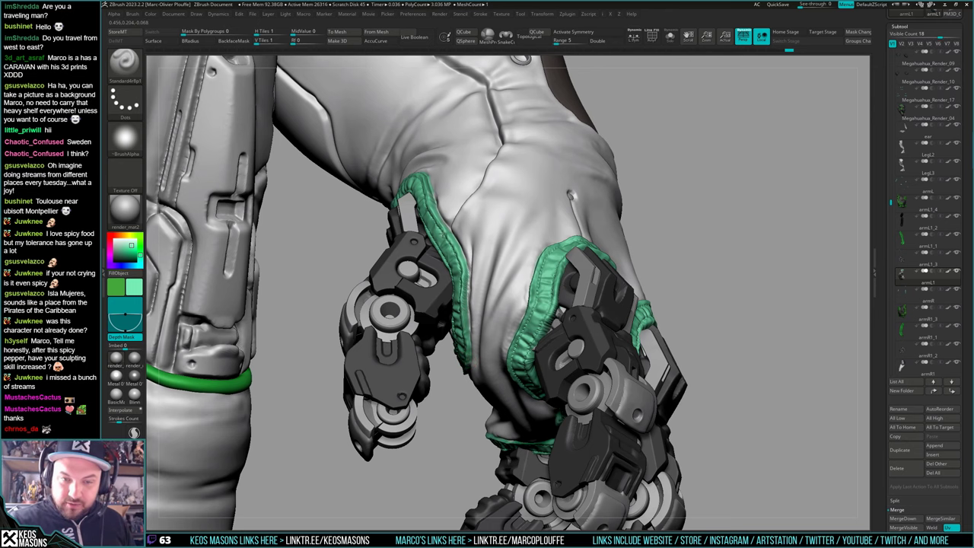
{"action": "right_click_drag", "start_coordinate": [458, 253], "coordinate": [458, 242], "text": "ctrl"}
{"action": "right_click_drag", "start_coordinate": [625, 312], "coordinate": [582, 305]}
{"action": "mouse_move", "coordinate": [487, 278]}
{"action": "right_mouse_down", "text": "ctrl"}
{"action": "mouse_move", "coordinate": [488, 292]}
{"action": "mouse_move", "coordinate": [500, 267]}
{"action": "right_mouse_up", "text": "ctrl"}
{"action": "mouse_move", "coordinate": [644, 328]}
{"action": "right_mouse_down"}
{"action": "mouse_move", "coordinate": [631, 311]}
{"action": "mouse_move", "coordinate": [628, 337]}
{"action": "right_mouse_up"}
{"action": "right_click_drag", "start_coordinate": [572, 382], "coordinate": [761, 428]}
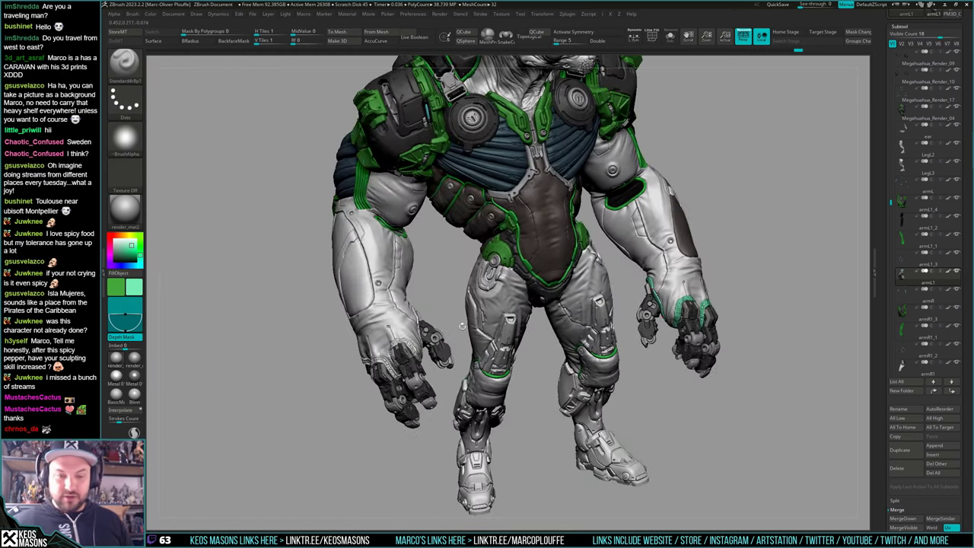
{"action": "left_click", "coordinate": [387, 331], "text": "alt"}
{"action": "key", "text": "shift+s"}
{"action": "right_click_drag", "start_coordinate": [429, 336], "coordinate": [561, 390]}
{"action": "right_click_drag", "start_coordinate": [479, 335], "coordinate": [483, 355]}
{"action": "key", "text": "shift+s"}
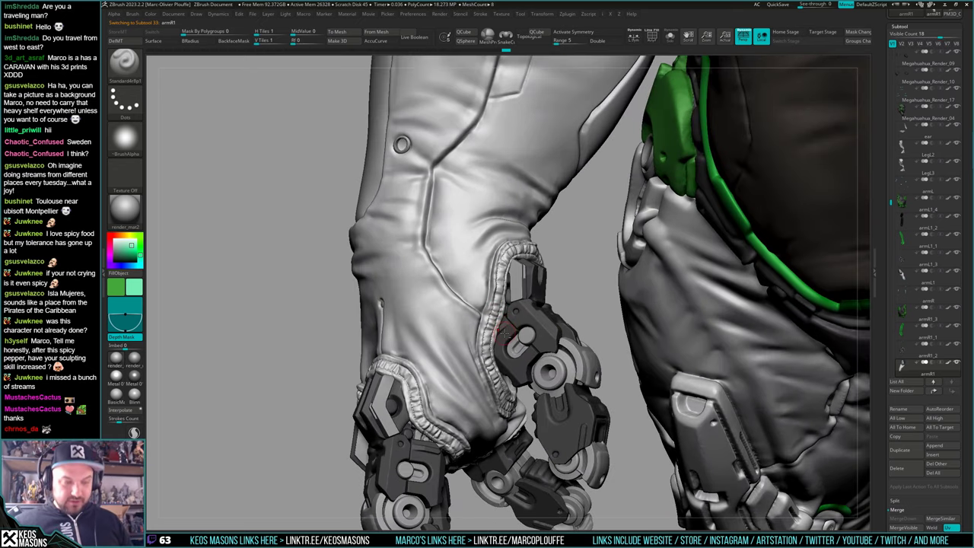
Turn off the depth mask and paint the ribbed trim around the right glove's thumb opening mint green on both sides
{"action": "mouse_move", "coordinate": [498, 310]}
{"action": "left_mouse_down"}
{"action": "mouse_move", "coordinate": [484, 357]}
{"action": "mouse_move", "coordinate": [498, 399]}
{"action": "mouse_move", "coordinate": [504, 255]}
{"action": "mouse_move", "coordinate": [493, 297]}
{"action": "mouse_move", "coordinate": [508, 246]}
{"action": "left_mouse_up"}
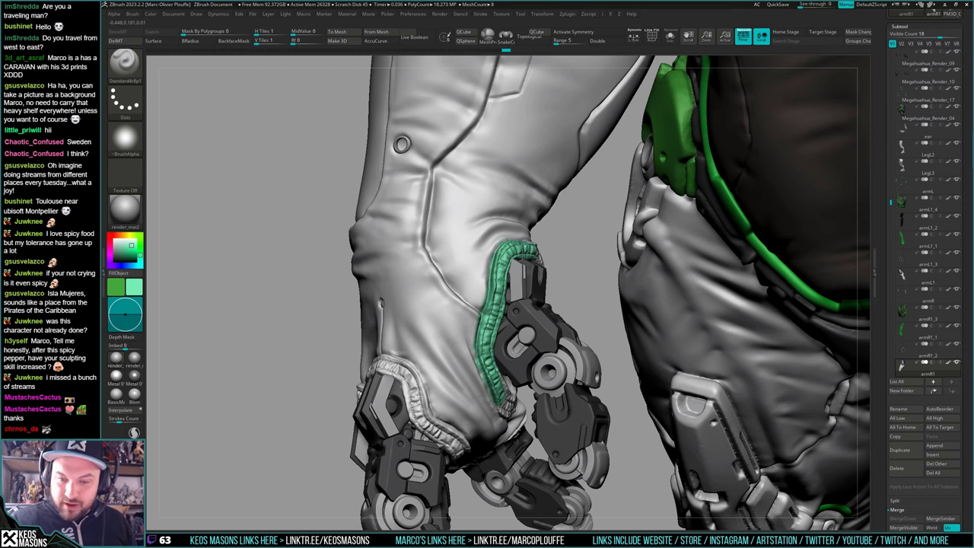
{"action": "right_click_drag", "start_coordinate": [593, 334], "coordinate": [518, 391]}
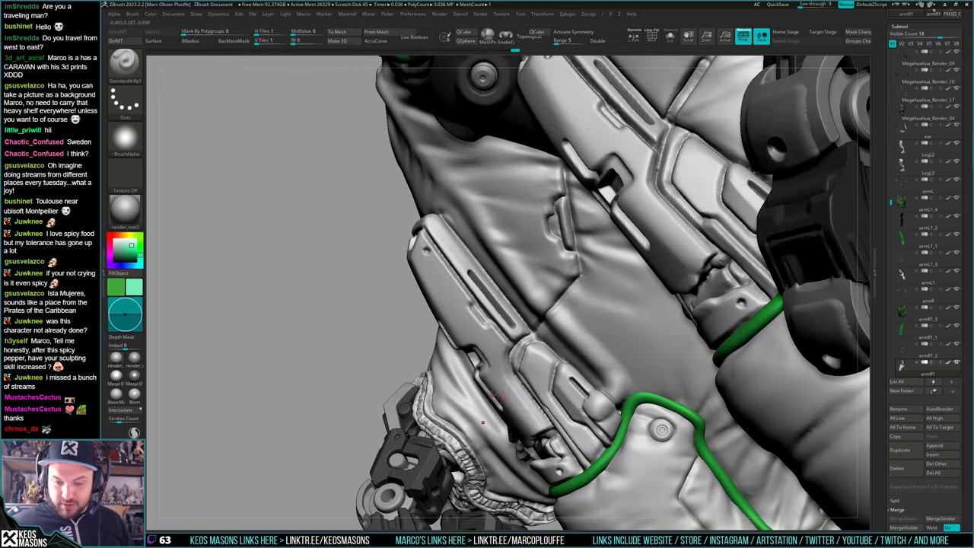
{"action": "mouse_move", "coordinate": [473, 413]}
{"action": "right_mouse_down"}
{"action": "mouse_move", "coordinate": [479, 399]}
{"action": "mouse_move", "coordinate": [518, 391]}
{"action": "right_mouse_up"}
{"action": "left_click_drag", "start_coordinate": [496, 375], "coordinate": [512, 417]}
{"action": "right_click_drag", "start_coordinate": [509, 399], "coordinate": [422, 417]}
{"action": "right_click_drag", "start_coordinate": [531, 415], "coordinate": [526, 437]}
{"action": "mouse_move", "coordinate": [511, 392]}
{"action": "left_mouse_down"}
{"action": "mouse_move", "coordinate": [519, 413]}
{"action": "mouse_move", "coordinate": [502, 405]}
{"action": "mouse_move", "coordinate": [542, 410]}
{"action": "mouse_move", "coordinate": [525, 420]}
{"action": "mouse_move", "coordinate": [546, 412]}
{"action": "mouse_move", "coordinate": [579, 394]}
{"action": "mouse_move", "coordinate": [572, 388]}
{"action": "mouse_move", "coordinate": [607, 344]}
{"action": "mouse_move", "coordinate": [608, 359]}
{"action": "mouse_move", "coordinate": [652, 323]}
{"action": "left_mouse_up"}
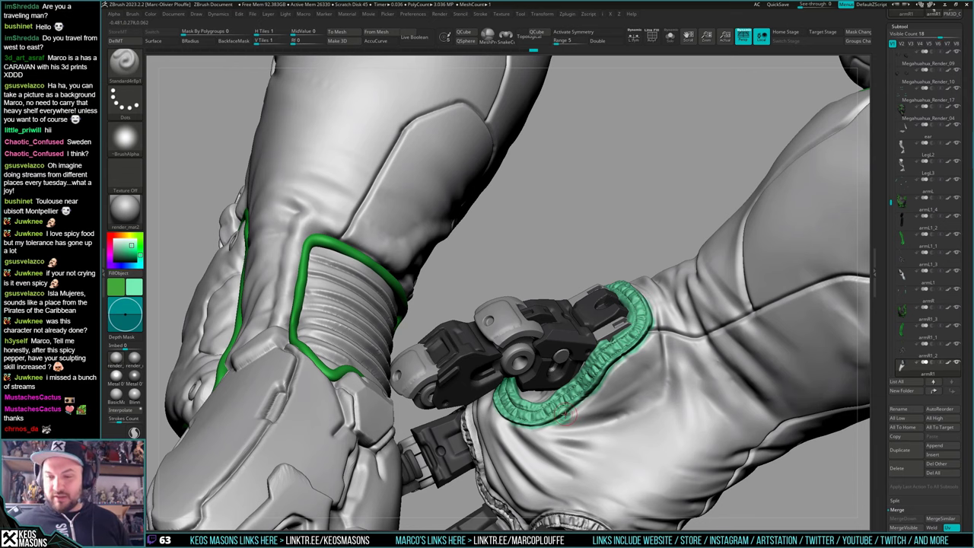
Paint the side of the right glove's cuff on the finger nearest the thumb mint green
{"action": "mouse_move", "coordinate": [615, 359]}
{"action": "right_mouse_down"}
{"action": "mouse_move", "coordinate": [474, 395]}
{"action": "mouse_move", "coordinate": [512, 329]}
{"action": "mouse_move", "coordinate": [498, 311]}
{"action": "right_mouse_up"}
{"action": "mouse_move", "coordinate": [499, 299]}
{"action": "left_mouse_down"}
{"action": "mouse_move", "coordinate": [495, 335]}
{"action": "mouse_move", "coordinate": [506, 341]}
{"action": "mouse_move", "coordinate": [508, 297]}
{"action": "mouse_move", "coordinate": [480, 270]}
{"action": "mouse_move", "coordinate": [490, 297]}
{"action": "left_mouse_up"}
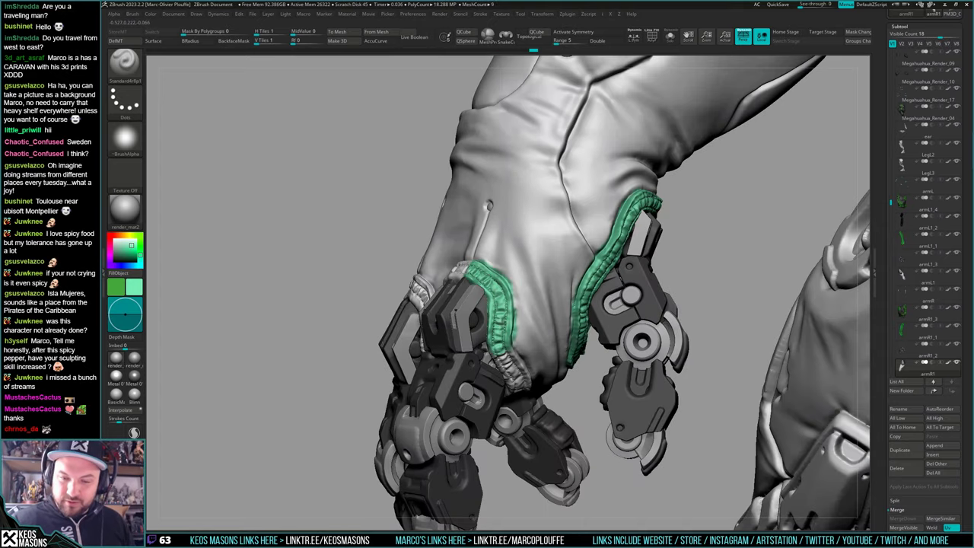
{"action": "mouse_move", "coordinate": [506, 347]}
{"action": "left_mouse_down"}
{"action": "mouse_move", "coordinate": [514, 382]}
{"action": "mouse_move", "coordinate": [523, 357]}
{"action": "left_mouse_up"}
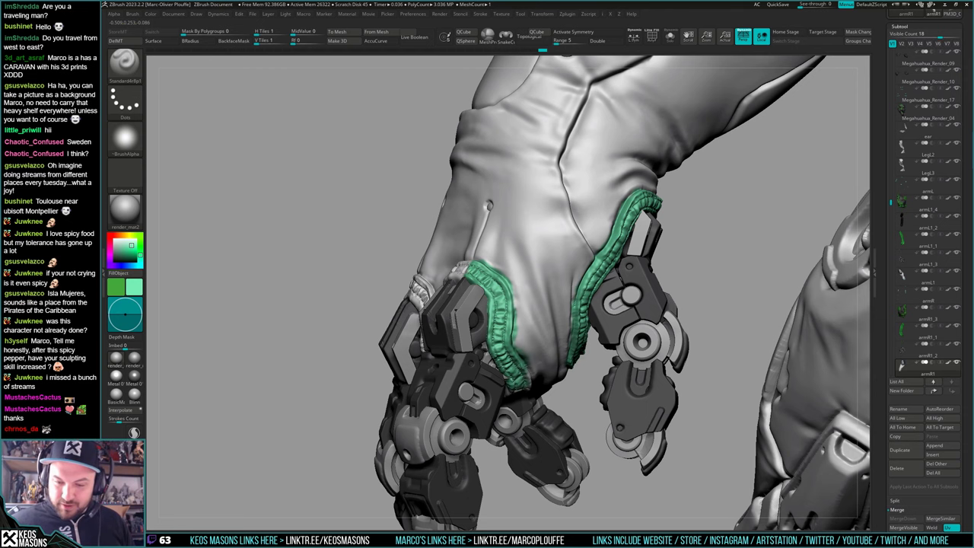
Paint the palm-side ribbed trim below the right glove's finger openings mint green
{"action": "mouse_move", "coordinate": [528, 329]}
{"action": "right_mouse_down"}
{"action": "mouse_move", "coordinate": [507, 222]}
{"action": "mouse_move", "coordinate": [537, 144]}
{"action": "right_mouse_up"}
{"action": "mouse_move", "coordinate": [523, 388]}
{"action": "left_mouse_down"}
{"action": "mouse_move", "coordinate": [509, 423]}
{"action": "mouse_move", "coordinate": [519, 427]}
{"action": "left_mouse_up"}
{"action": "right_click_drag", "start_coordinate": [515, 426], "coordinate": [542, 346], "text": "alt"}
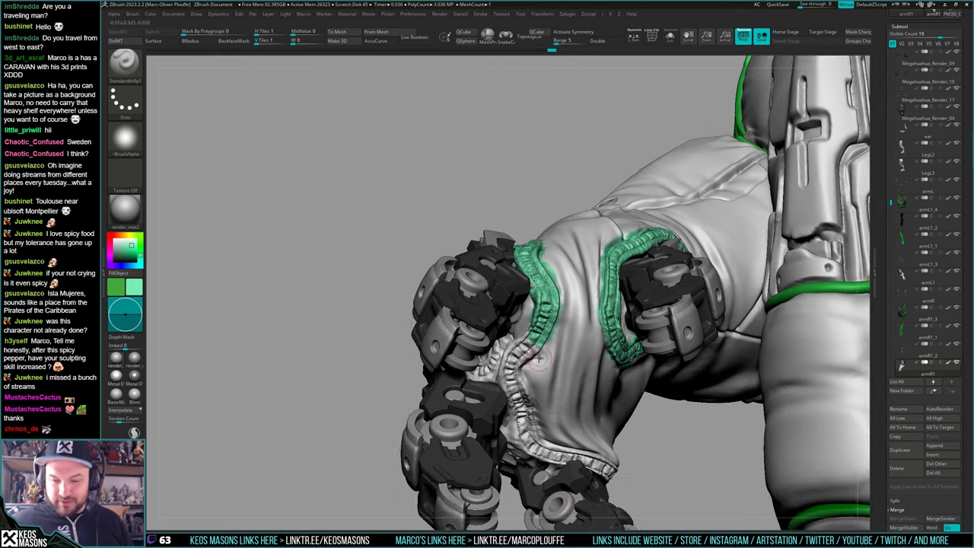
{"action": "mouse_move", "coordinate": [539, 359]}
{"action": "left_mouse_down"}
{"action": "mouse_move", "coordinate": [524, 346]}
{"action": "mouse_move", "coordinate": [505, 368]}
{"action": "mouse_move", "coordinate": [511, 384]}
{"action": "mouse_move", "coordinate": [537, 350]}
{"action": "left_mouse_up"}
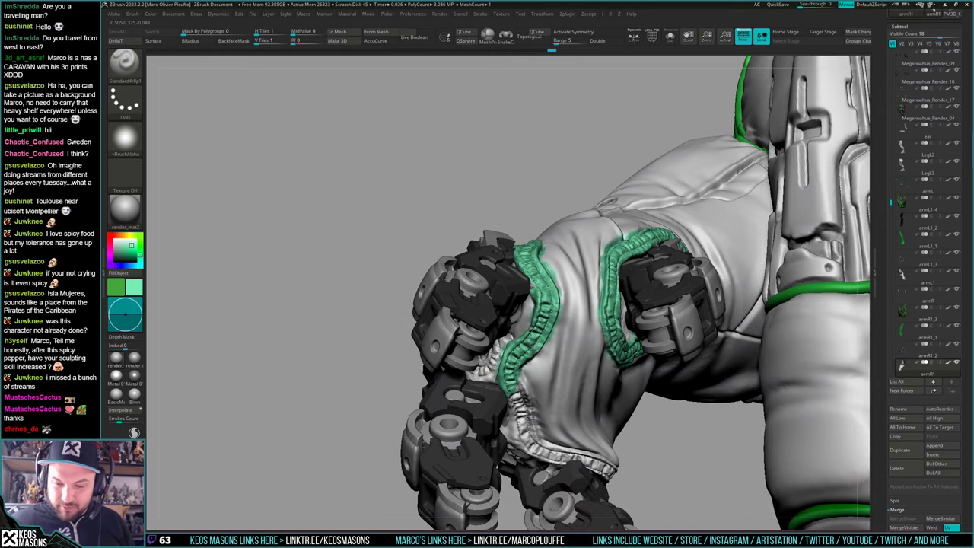
{"action": "mouse_move", "coordinate": [510, 384]}
{"action": "left_mouse_down"}
{"action": "mouse_move", "coordinate": [525, 437]}
{"action": "mouse_move", "coordinate": [533, 376]}
{"action": "mouse_move", "coordinate": [531, 455]}
{"action": "mouse_move", "coordinate": [604, 465]}
{"action": "left_mouse_up"}
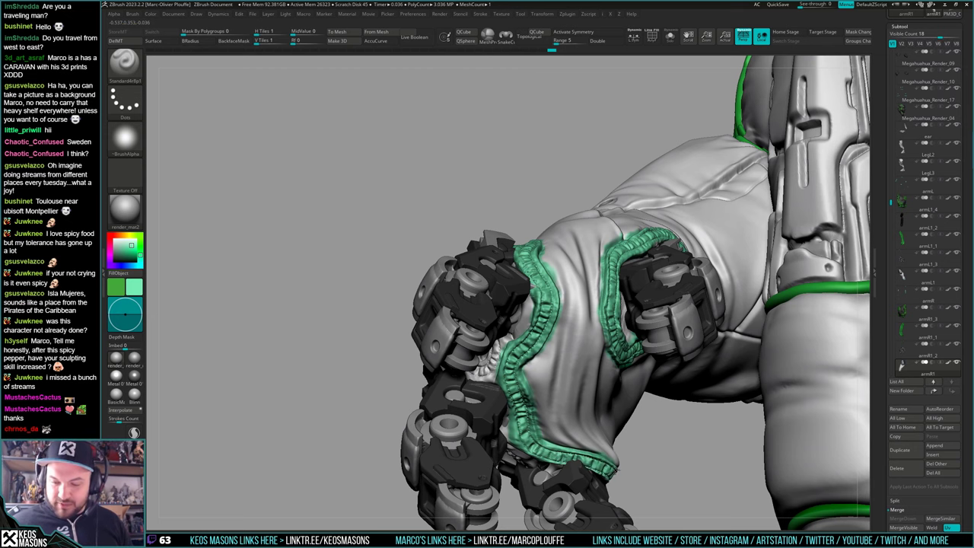
Paint the right glove's outer finger cuff mint green from the palm edge up over the knuckle and down its inner side
{"action": "right_click_drag", "start_coordinate": [607, 447], "coordinate": [561, 347]}
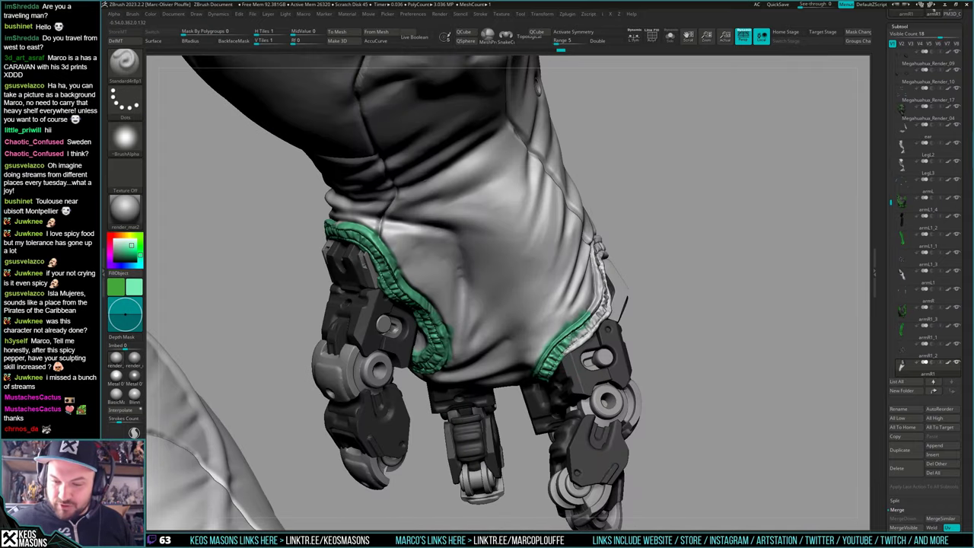
{"action": "left_click_drag", "start_coordinate": [599, 312], "coordinate": [606, 316]}
{"action": "right_click_drag", "start_coordinate": [606, 316], "coordinate": [533, 312]}
{"action": "mouse_move", "coordinate": [597, 307]}
{"action": "left_mouse_down"}
{"action": "mouse_move", "coordinate": [608, 286]}
{"action": "mouse_move", "coordinate": [614, 306]}
{"action": "mouse_move", "coordinate": [603, 257]}
{"action": "mouse_move", "coordinate": [620, 232]}
{"action": "mouse_move", "coordinate": [644, 228]}
{"action": "left_mouse_up"}
{"action": "right_click_drag", "start_coordinate": [645, 240], "coordinate": [570, 237]}
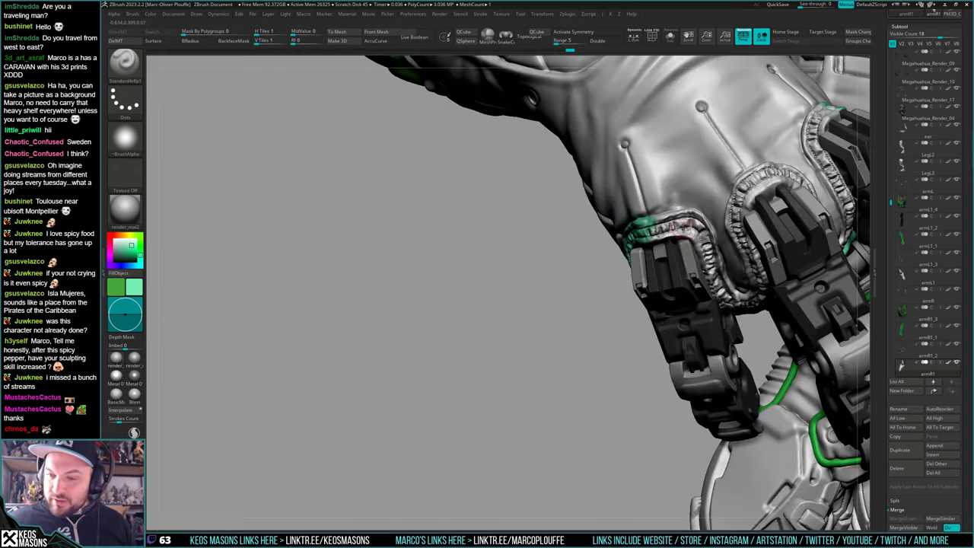
{"action": "mouse_move", "coordinate": [673, 224]}
{"action": "left_mouse_down"}
{"action": "mouse_move", "coordinate": [658, 216]}
{"action": "mouse_move", "coordinate": [689, 221]}
{"action": "mouse_move", "coordinate": [709, 242]}
{"action": "mouse_move", "coordinate": [715, 281]}
{"action": "left_mouse_up"}
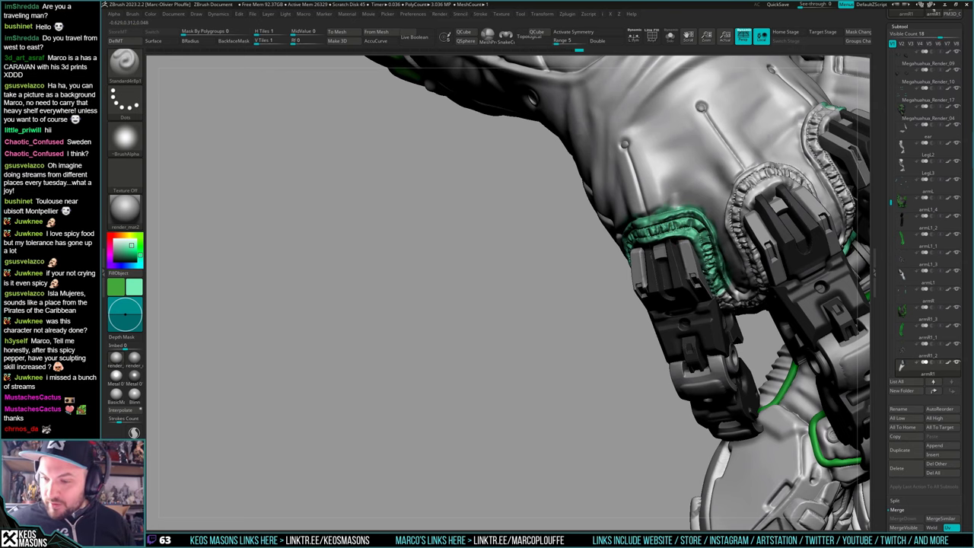
Paint the ribbed trim in the gap between the right glove's outer and middle fingers mint green, checking it on the isolated arm
{"action": "key", "text": "shift+alt+s"}
{"action": "mouse_move", "coordinate": [719, 289]}
{"action": "right_mouse_down", "text": "alt"}
{"action": "mouse_move", "coordinate": [563, 346]}
{"action": "mouse_move", "coordinate": [606, 295]}
{"action": "mouse_move", "coordinate": [598, 314]}
{"action": "right_mouse_up", "text": "alt"}
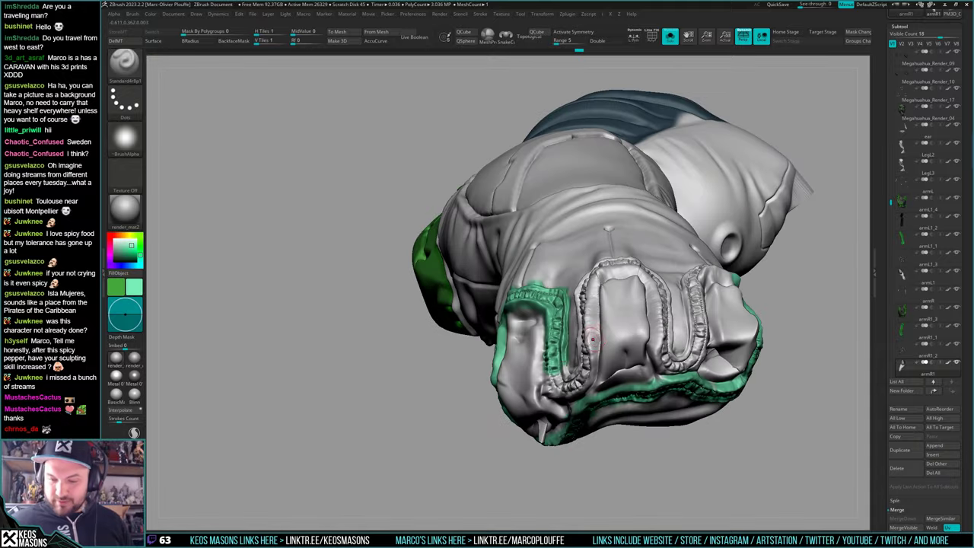
{"action": "key", "text": "shift+alt+s"}
{"action": "left_click_drag", "start_coordinate": [575, 386], "coordinate": [584, 369]}
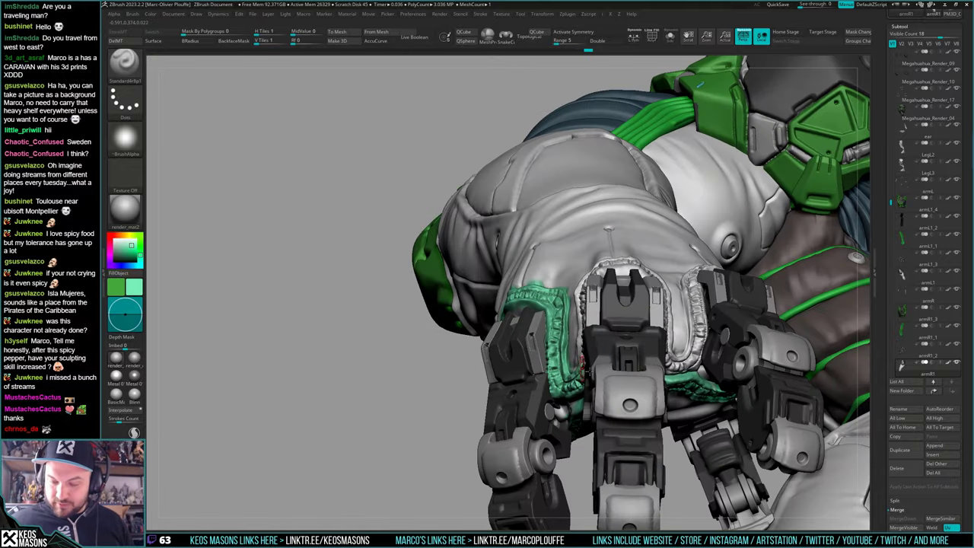
{"action": "mouse_move", "coordinate": [601, 378]}
{"action": "right_mouse_down"}
{"action": "mouse_move", "coordinate": [631, 357]}
{"action": "mouse_move", "coordinate": [703, 346]}
{"action": "right_mouse_up"}
{"action": "mouse_move", "coordinate": [582, 363]}
{"action": "left_mouse_down"}
{"action": "mouse_move", "coordinate": [588, 350]}
{"action": "mouse_move", "coordinate": [594, 365]}
{"action": "mouse_move", "coordinate": [564, 255]}
{"action": "mouse_move", "coordinate": [584, 261]}
{"action": "left_mouse_up"}
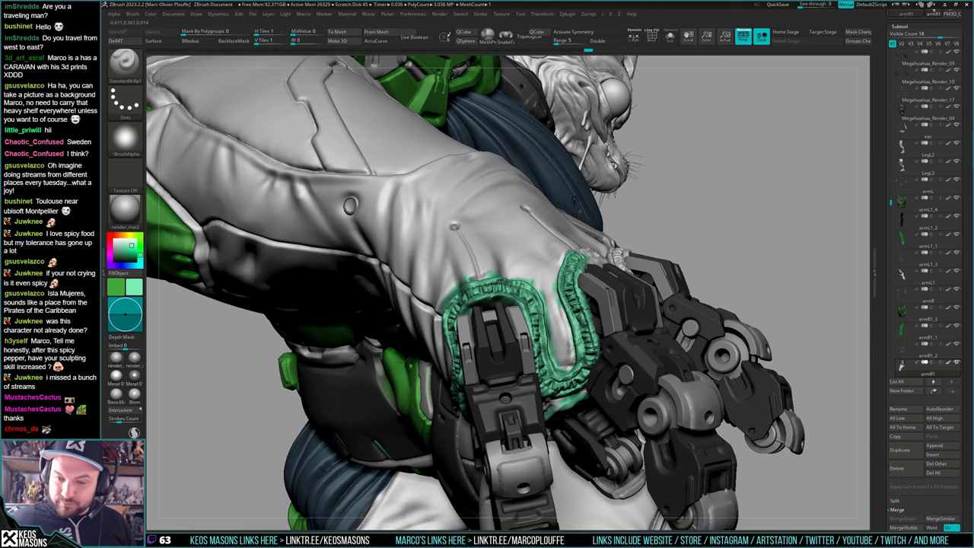
Paint the right glove's middle finger cuff mint green over the knuckle and down the side facing the thumb
{"action": "right_click_drag", "start_coordinate": [568, 349], "coordinate": [487, 327]}
{"action": "mouse_move", "coordinate": [600, 251]}
{"action": "left_mouse_down"}
{"action": "mouse_move", "coordinate": [593, 237]}
{"action": "mouse_move", "coordinate": [644, 257]}
{"action": "left_mouse_up"}
{"action": "mouse_move", "coordinate": [647, 263]}
{"action": "right_mouse_down"}
{"action": "mouse_move", "coordinate": [660, 217]}
{"action": "mouse_move", "coordinate": [682, 251]}
{"action": "mouse_move", "coordinate": [601, 293]}
{"action": "right_mouse_up"}
{"action": "key", "text": "alt+s"}
{"action": "key", "text": "alt+s"}
{"action": "mouse_move", "coordinate": [555, 301]}
{"action": "left_mouse_down"}
{"action": "mouse_move", "coordinate": [560, 333]}
{"action": "mouse_move", "coordinate": [571, 313]}
{"action": "mouse_move", "coordinate": [569, 355]}
{"action": "mouse_move", "coordinate": [578, 368]}
{"action": "mouse_move", "coordinate": [588, 362]}
{"action": "left_mouse_up"}
Paint the remaining knuckle trim on the right glove's finger nearest the thumb mint green
{"action": "right_click_drag", "start_coordinate": [590, 362], "coordinate": [646, 381]}
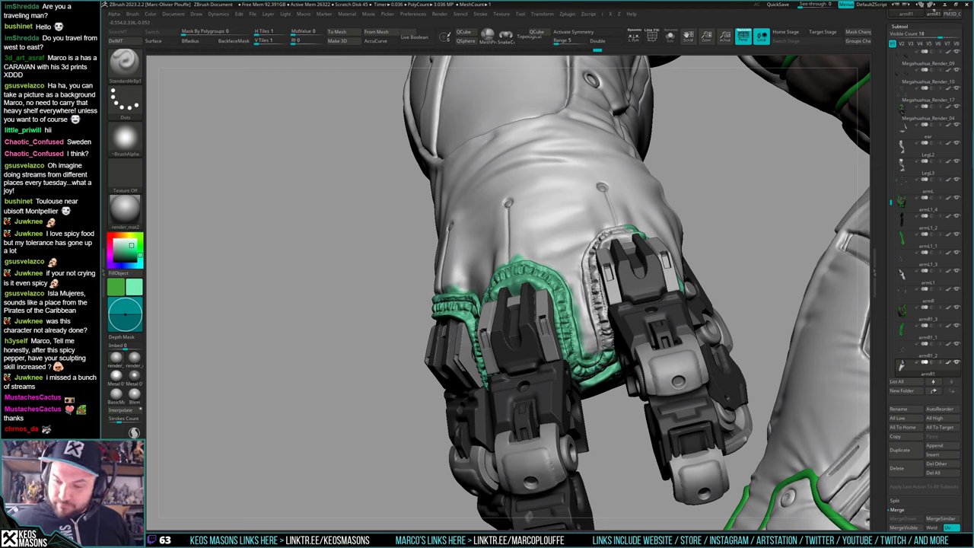
{"action": "mouse_move", "coordinate": [604, 357]}
{"action": "left_mouse_down"}
{"action": "mouse_move", "coordinate": [607, 323]}
{"action": "mouse_move", "coordinate": [589, 293]}
{"action": "mouse_move", "coordinate": [586, 259]}
{"action": "left_mouse_up"}
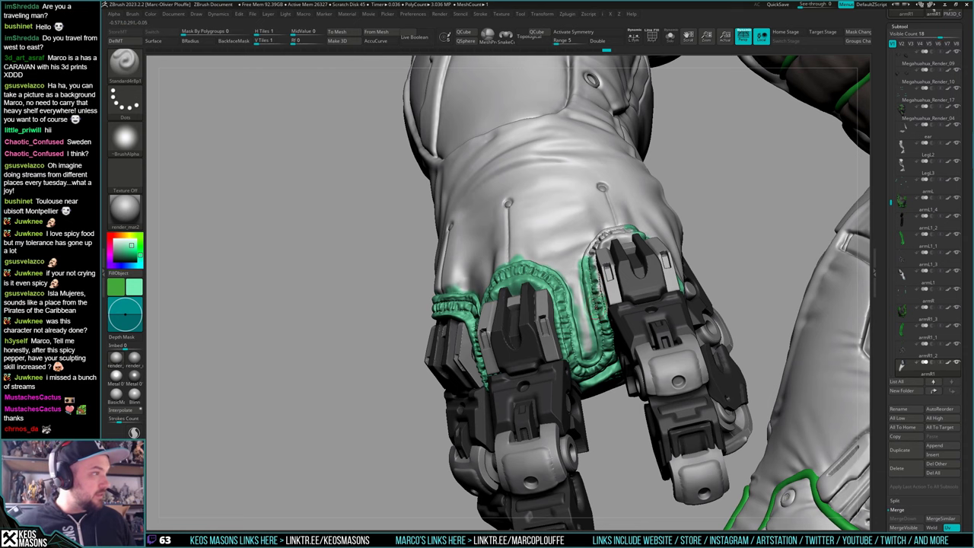
{"action": "right_click_drag", "start_coordinate": [586, 303], "coordinate": [661, 290]}
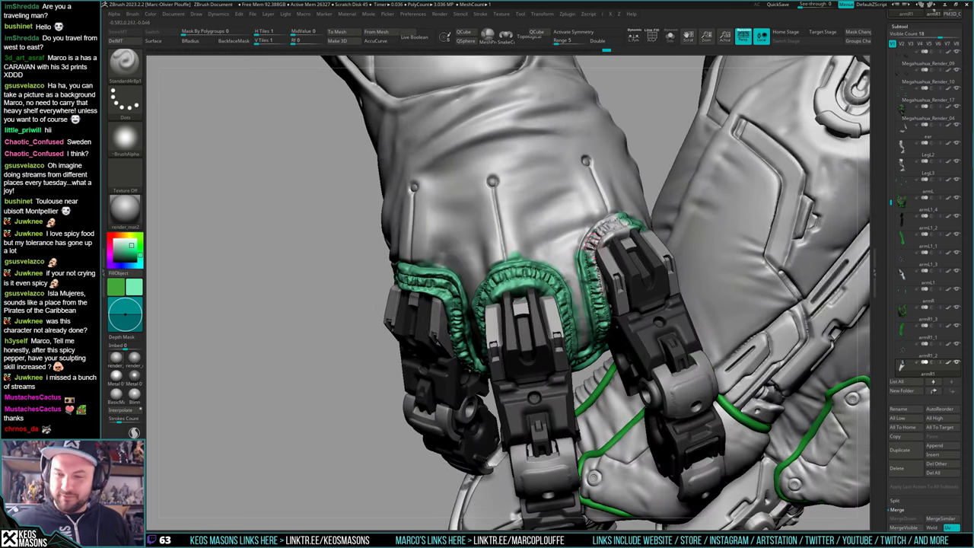
{"action": "mouse_move", "coordinate": [593, 240]}
{"action": "left_mouse_down"}
{"action": "mouse_move", "coordinate": [601, 228]}
{"action": "mouse_move", "coordinate": [608, 237]}
{"action": "mouse_move", "coordinate": [604, 259]}
{"action": "left_mouse_up"}
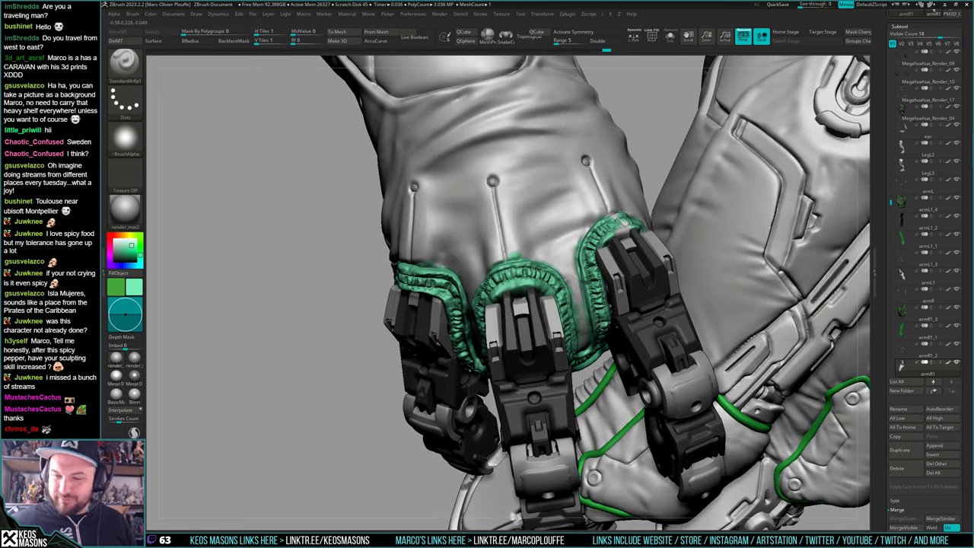
Check the painted knuckle cuffs, swap mint green into the secondary colour, and sample white from the right glove as the main colour
{"action": "right_click_drag", "start_coordinate": [620, 224], "coordinate": [622, 227]}
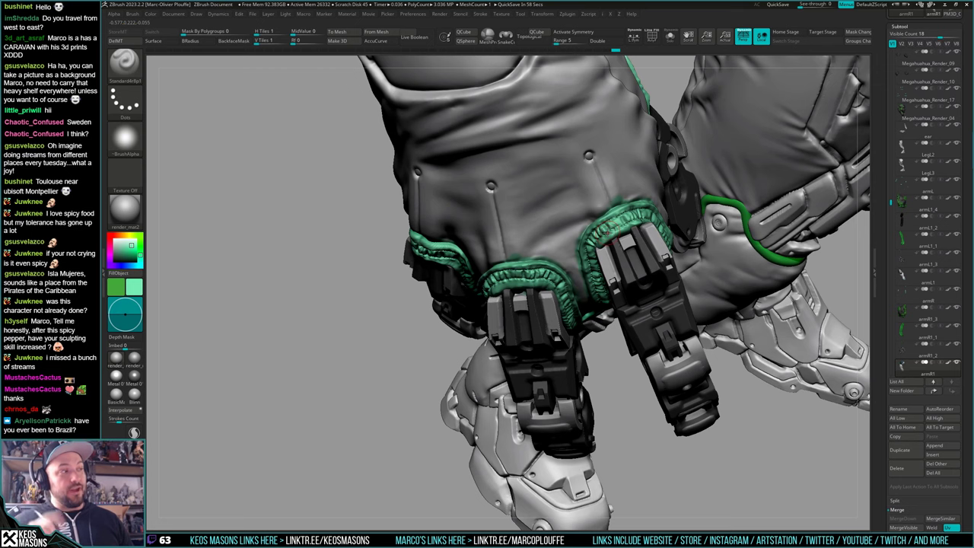
{"action": "right_click_drag", "start_coordinate": [608, 233], "coordinate": [619, 301]}
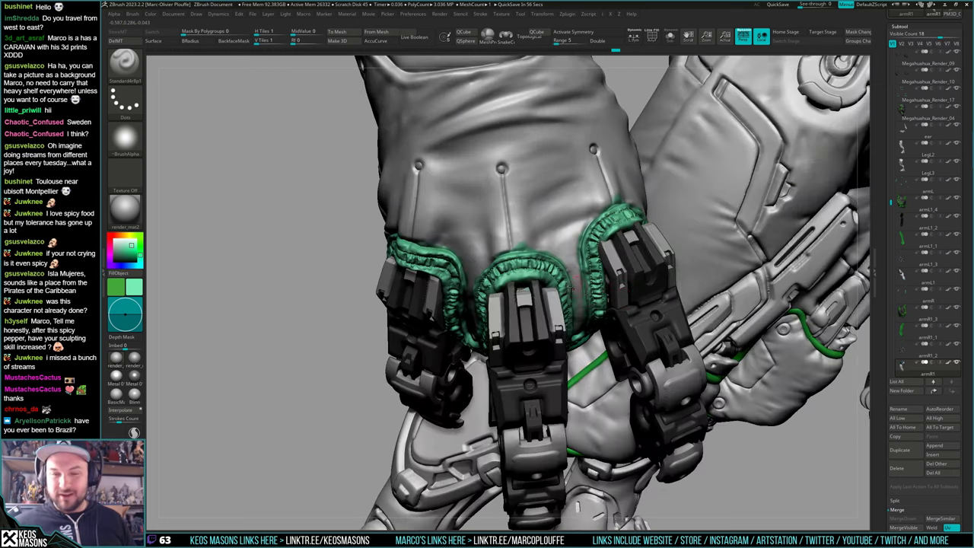
{"action": "right_click_drag", "start_coordinate": [629, 335], "coordinate": [529, 308]}
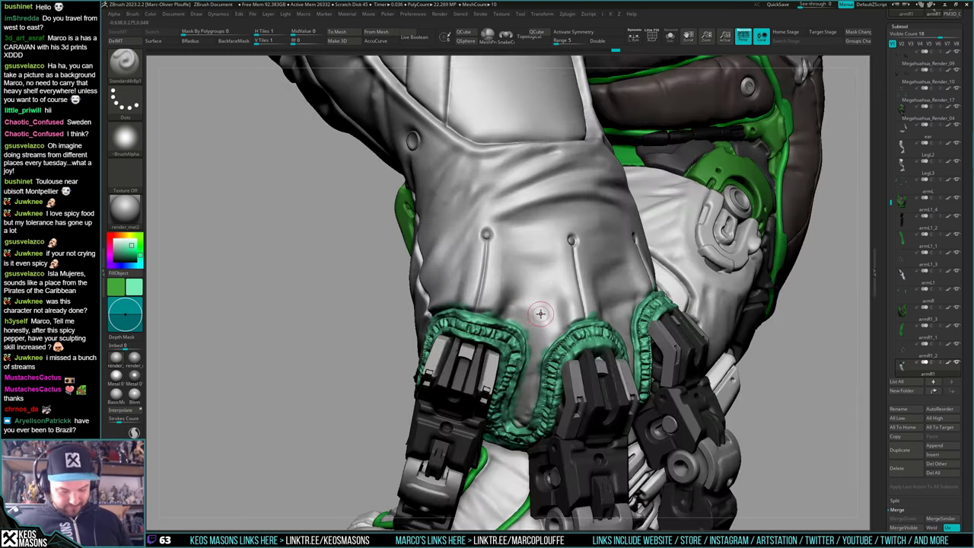
{"action": "key", "text": "v"}
{"action": "key", "text": "c"}
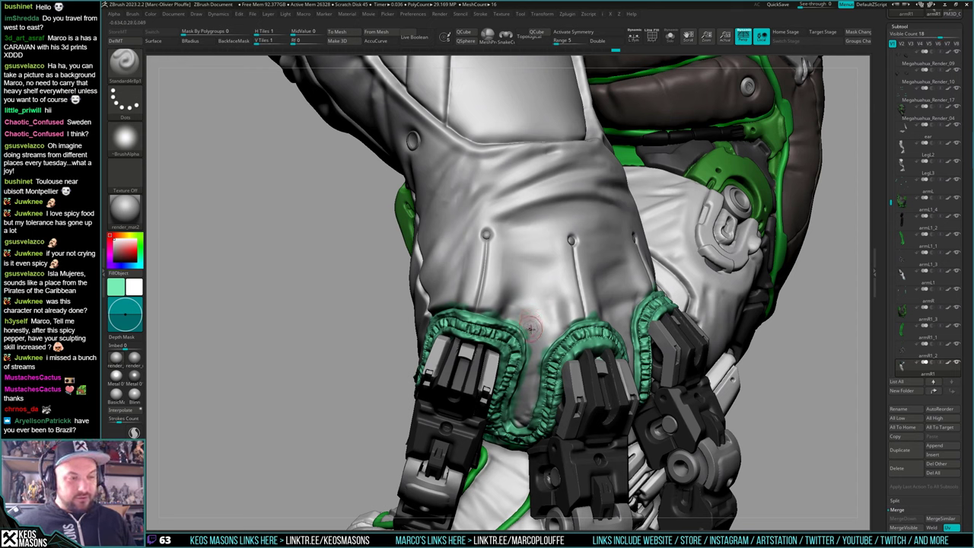
Paint over the stray mint green between the right glove's knuckle cuffs with white to sharpen the trim edges
{"action": "right_click_drag", "start_coordinate": [532, 318], "coordinate": [499, 298]}
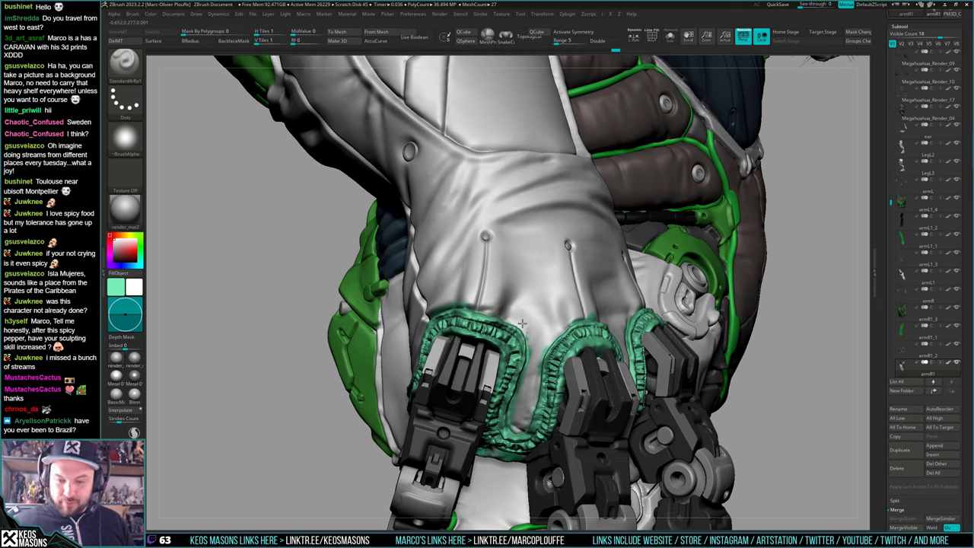
{"action": "left_click_drag", "start_coordinate": [531, 340], "coordinate": [512, 423]}
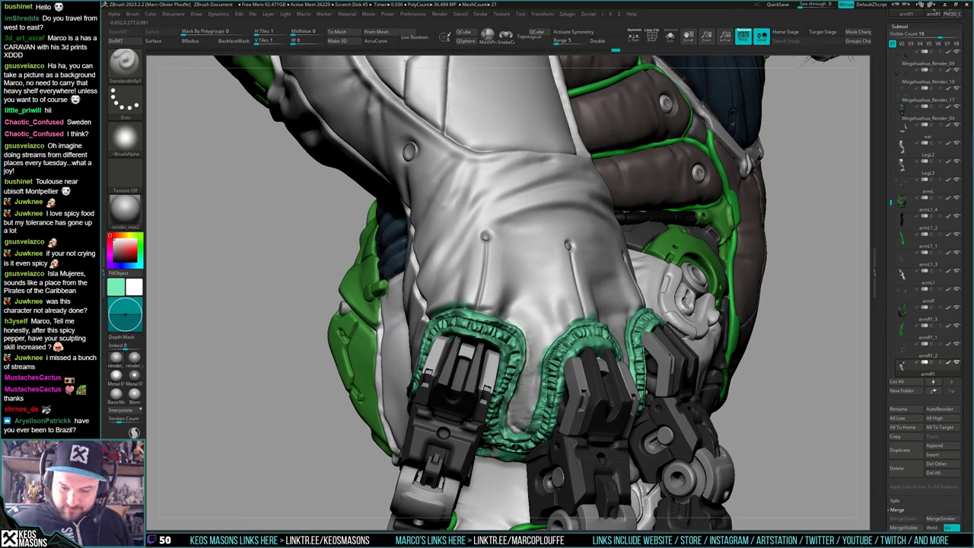
{"action": "right_click_drag", "start_coordinate": [562, 344], "coordinate": [574, 319]}
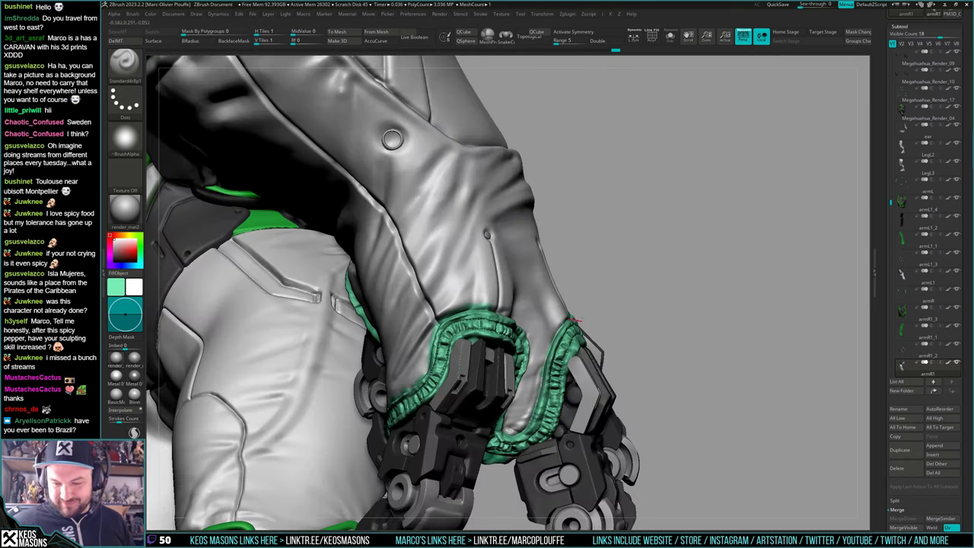
{"action": "right_click_drag", "start_coordinate": [539, 372], "coordinate": [583, 463]}
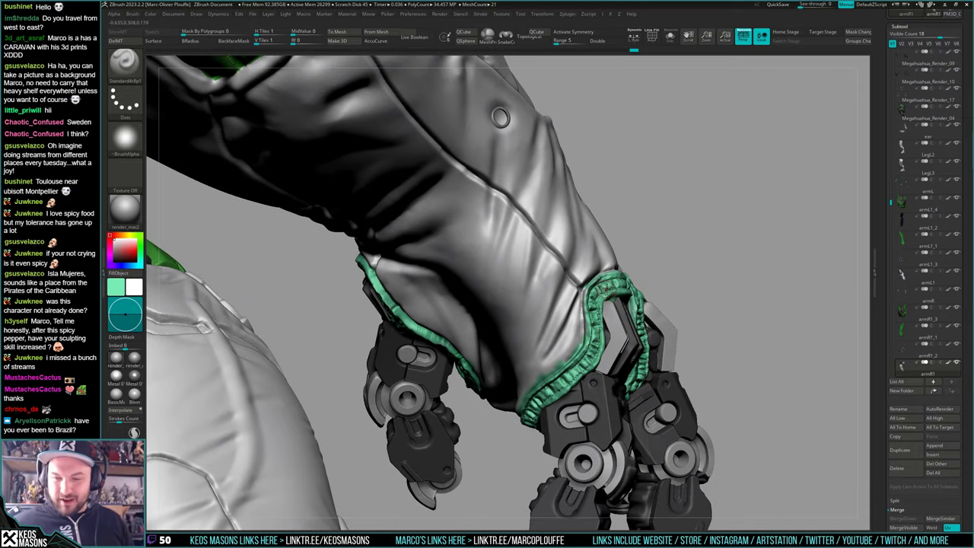
Touch up the side edge of the right glove's end finger cuff, alternating mint green on the ribbing and white on the fabric
{"action": "key", "text": "v"}
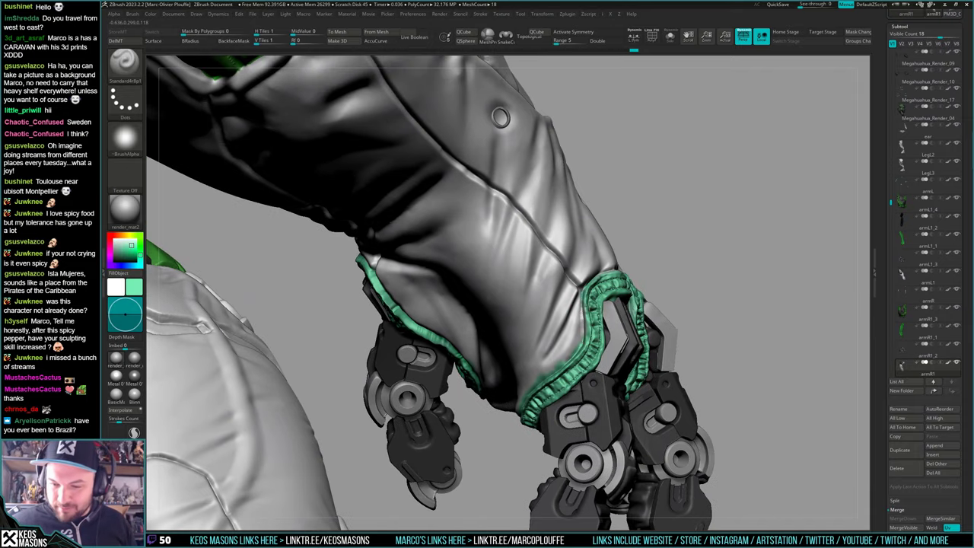
{"action": "right_click_drag", "start_coordinate": [588, 341], "coordinate": [607, 282]}
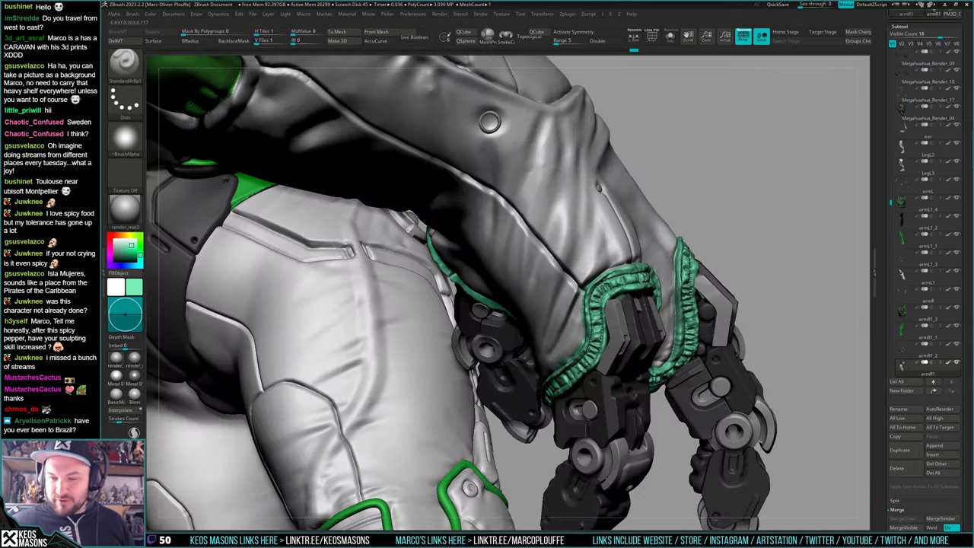
{"action": "right_click_drag", "start_coordinate": [577, 310], "coordinate": [572, 328]}
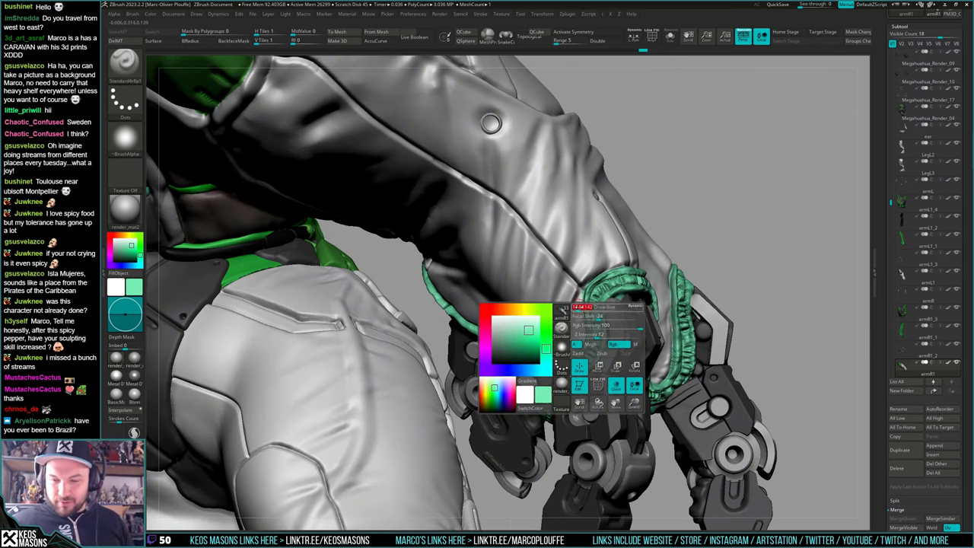
{"action": "key", "text": "v"}
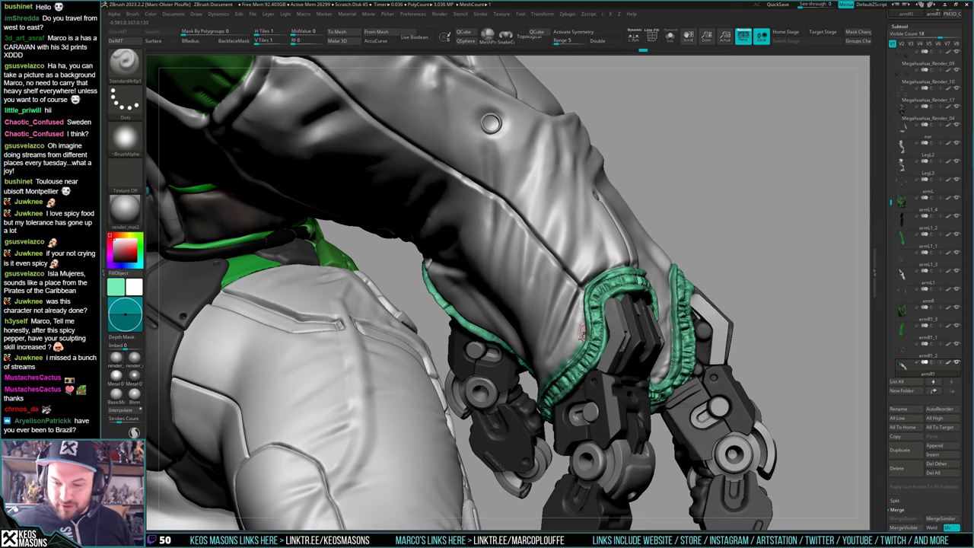
{"action": "right_click_drag", "start_coordinate": [576, 341], "coordinate": [607, 325]}
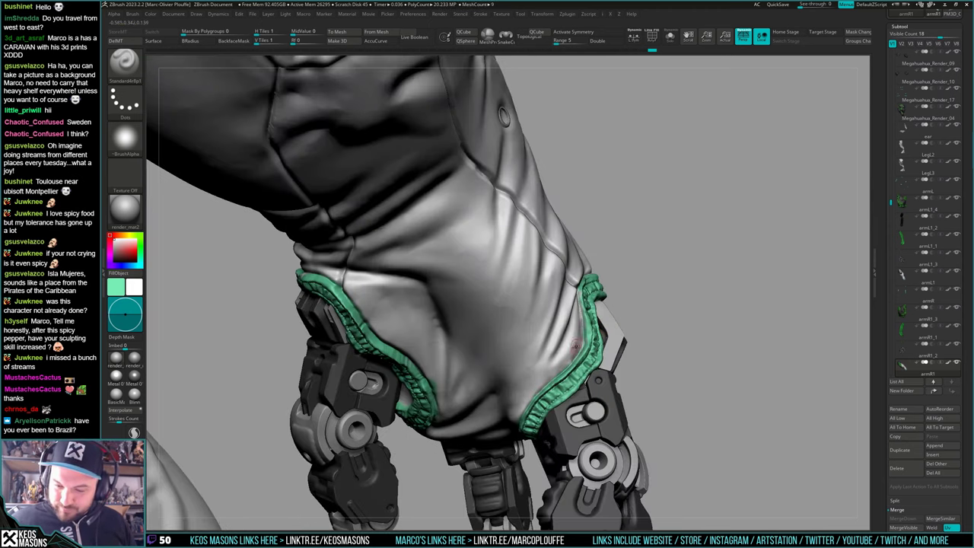
Clean the palm-side edges of the right glove's thumb and finger cuffs with white, filling missed ribbing with mint green
{"action": "right_click_drag", "start_coordinate": [539, 422], "coordinate": [542, 324], "text": "alt"}
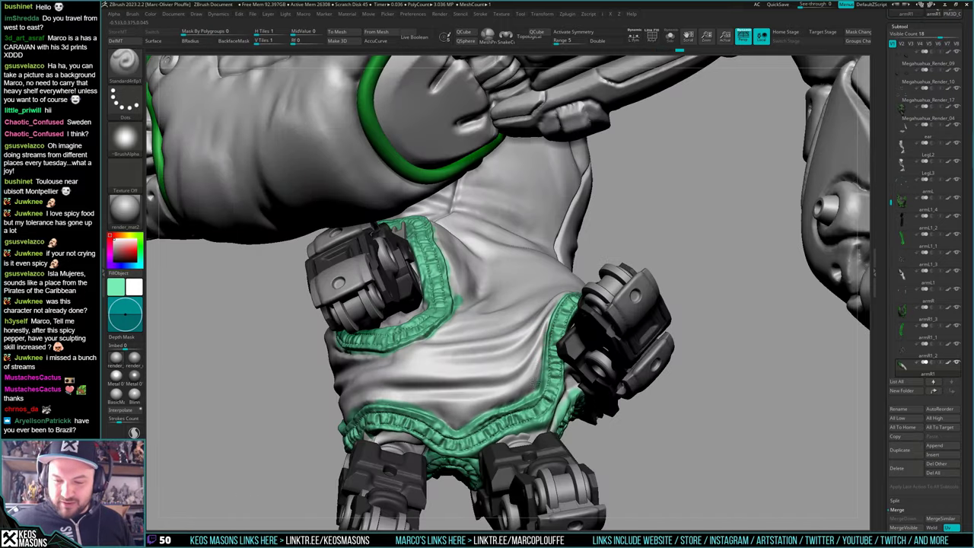
{"action": "mouse_move", "coordinate": [541, 340]}
{"action": "right_mouse_down"}
{"action": "mouse_move", "coordinate": [539, 364]}
{"action": "mouse_move", "coordinate": [510, 341]}
{"action": "mouse_move", "coordinate": [458, 344]}
{"action": "right_mouse_up"}
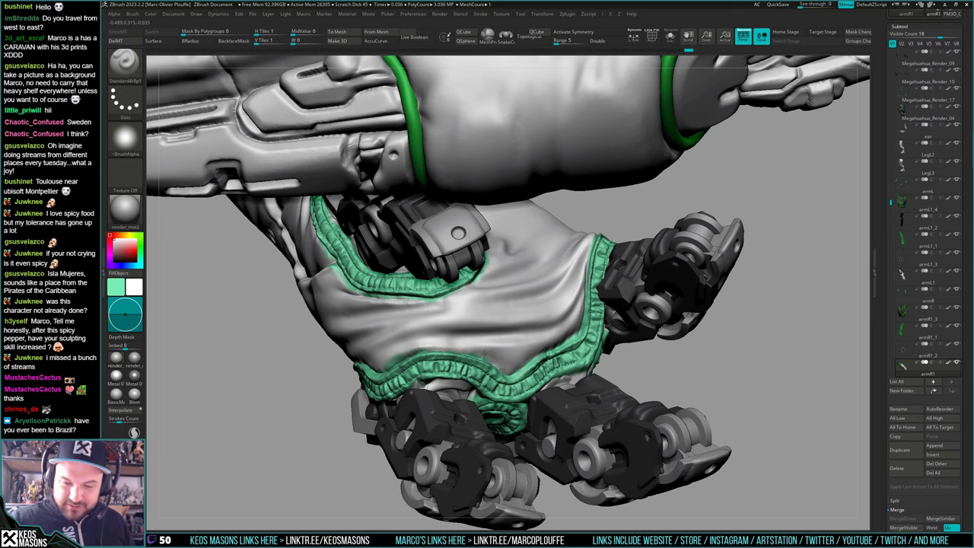
{"action": "right_click_drag", "start_coordinate": [498, 358], "coordinate": [479, 349]}
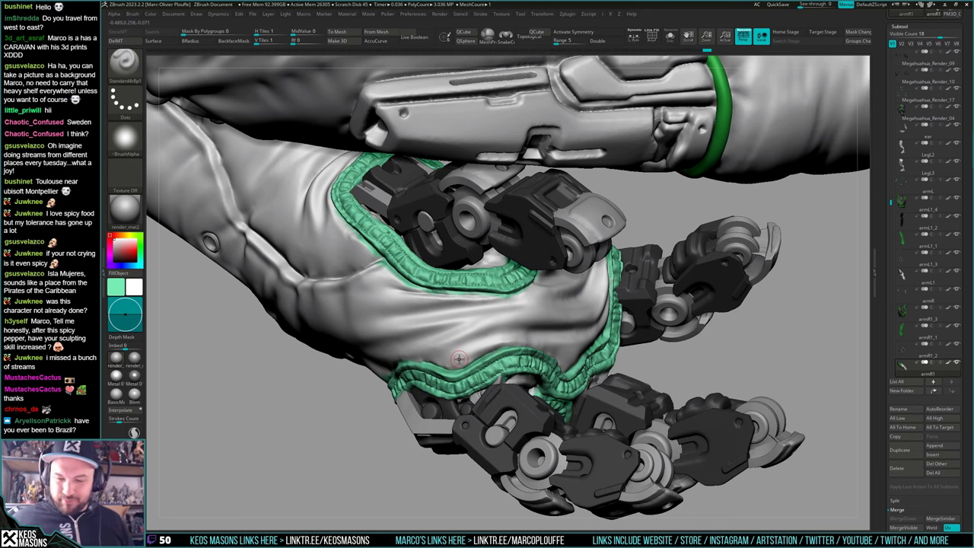
{"action": "mouse_move", "coordinate": [543, 369]}
{"action": "right_mouse_down"}
{"action": "mouse_move", "coordinate": [539, 393]}
{"action": "mouse_move", "coordinate": [534, 385]}
{"action": "right_mouse_up"}
{"action": "key", "text": "v"}
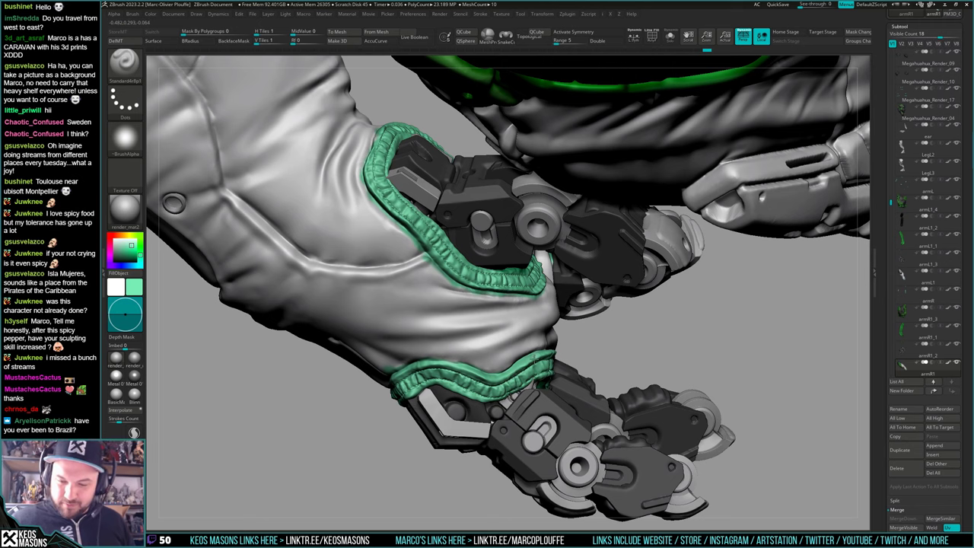
{"action": "mouse_move", "coordinate": [475, 362]}
{"action": "right_mouse_down", "text": "alt"}
{"action": "mouse_move", "coordinate": [572, 327]}
{"action": "mouse_move", "coordinate": [547, 328]}
{"action": "mouse_move", "coordinate": [470, 380]}
{"action": "right_mouse_up", "text": "alt"}
{"action": "key", "text": "v"}
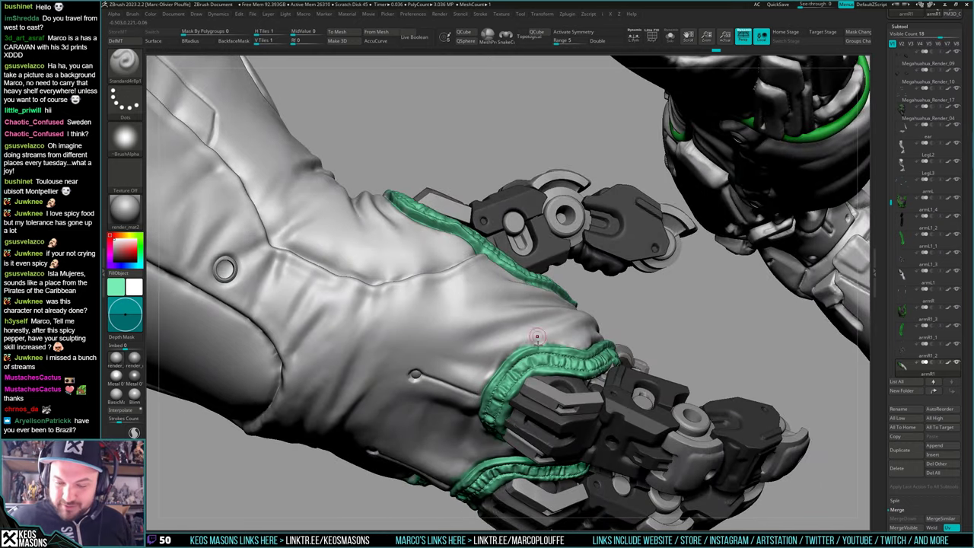
Tidy the white fabric strip between two finger cuffs on the back of the right glove, down to the web
{"action": "mouse_move", "coordinate": [533, 338]}
{"action": "right_mouse_down"}
{"action": "mouse_move", "coordinate": [526, 349]}
{"action": "mouse_move", "coordinate": [548, 358]}
{"action": "mouse_move", "coordinate": [502, 396]}
{"action": "mouse_move", "coordinate": [509, 392]}
{"action": "right_mouse_up"}
{"action": "key", "text": "v"}
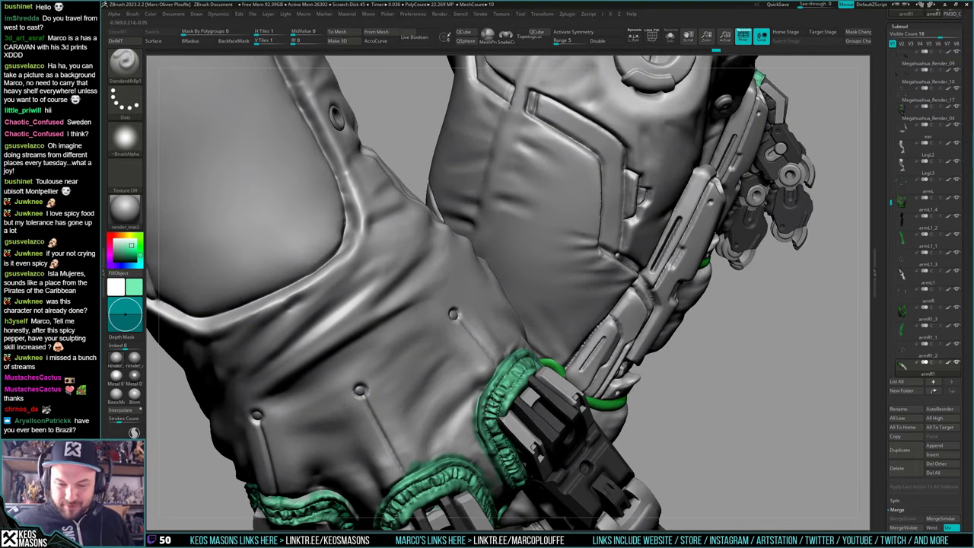
{"action": "key", "text": "v"}
{"action": "right_click_drag", "start_coordinate": [466, 376], "coordinate": [467, 395]}
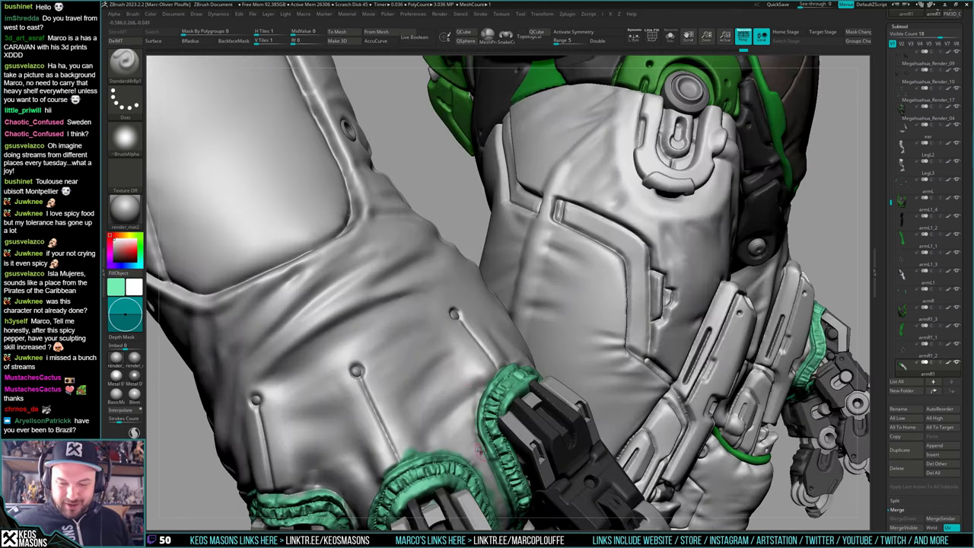
{"action": "right_click_drag", "start_coordinate": [481, 452], "coordinate": [480, 331], "text": "alt"}
{"action": "right_click_drag", "start_coordinate": [506, 366], "coordinate": [503, 296]}
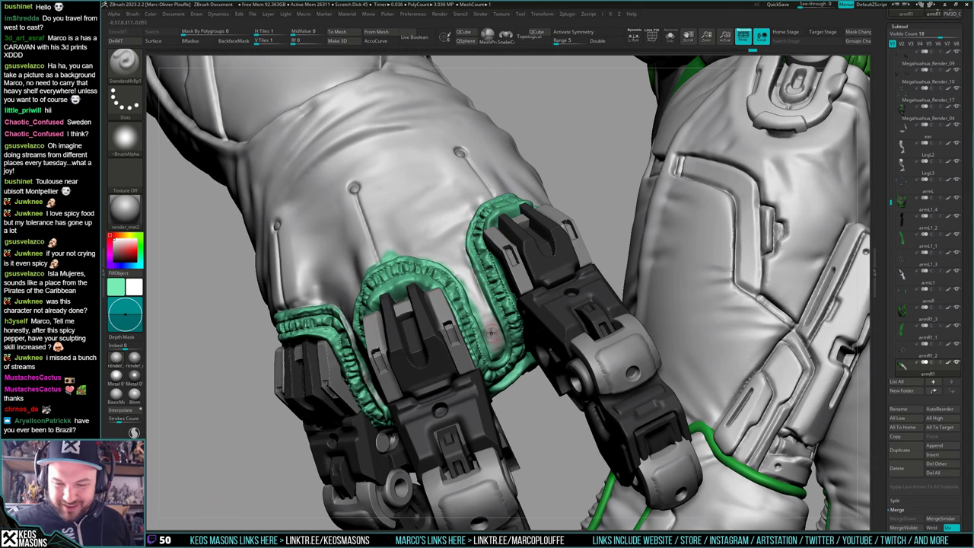
{"action": "right_click_drag", "start_coordinate": [491, 333], "coordinate": [478, 302]}
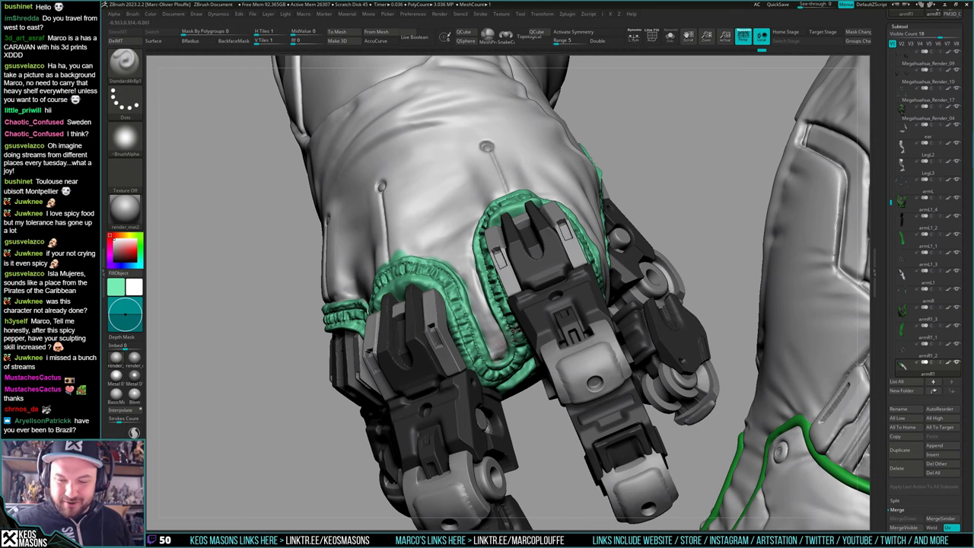
Remove the mint green smudge above the right glove's middle knuckle cuff with white and clean the neighbouring cuff edges
{"action": "key", "text": "v"}
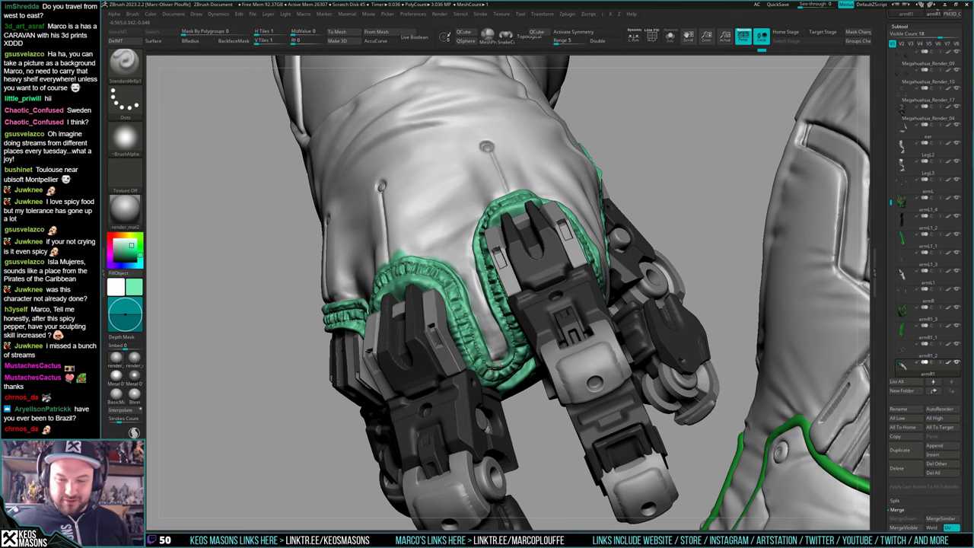
{"action": "right_click_drag", "start_coordinate": [501, 367], "coordinate": [452, 250]}
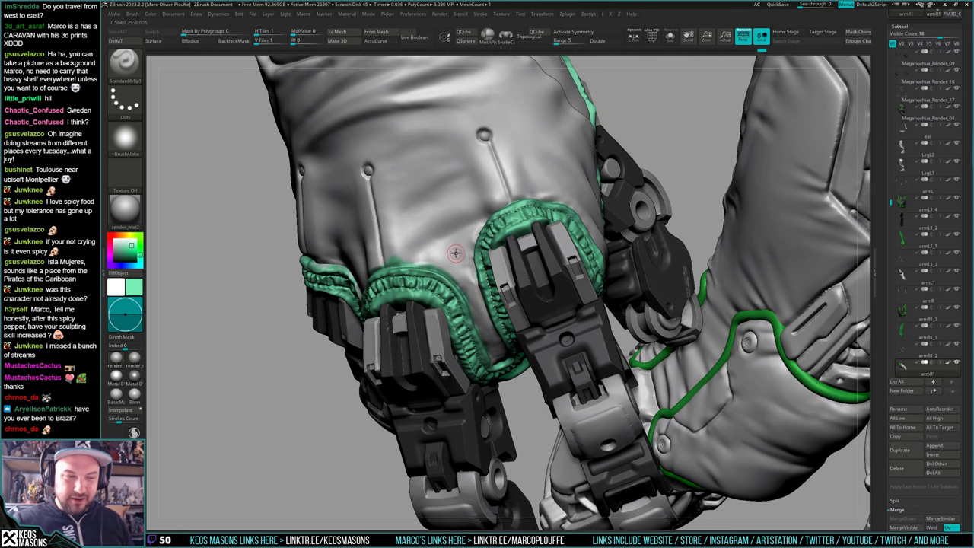
{"action": "key", "text": "v"}
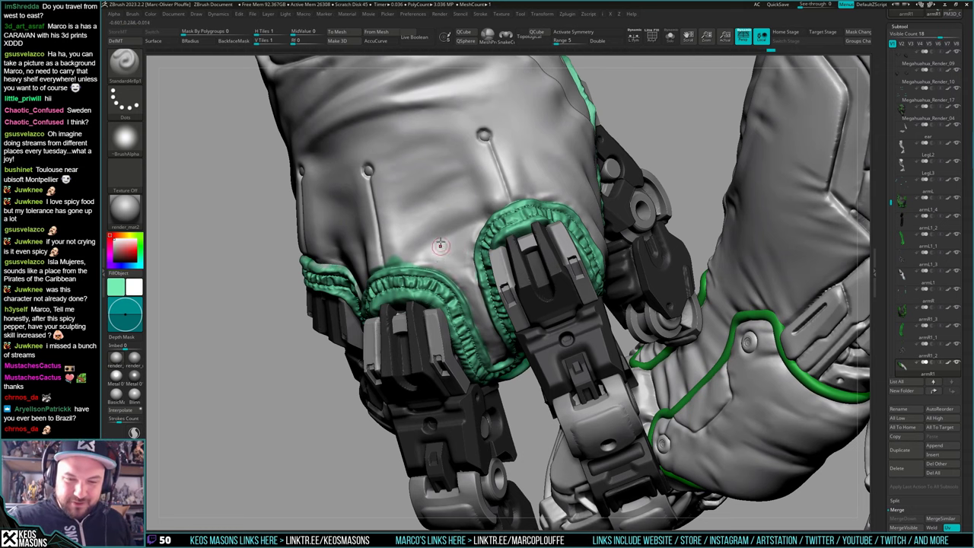
{"action": "right_click_drag", "start_coordinate": [428, 262], "coordinate": [532, 295]}
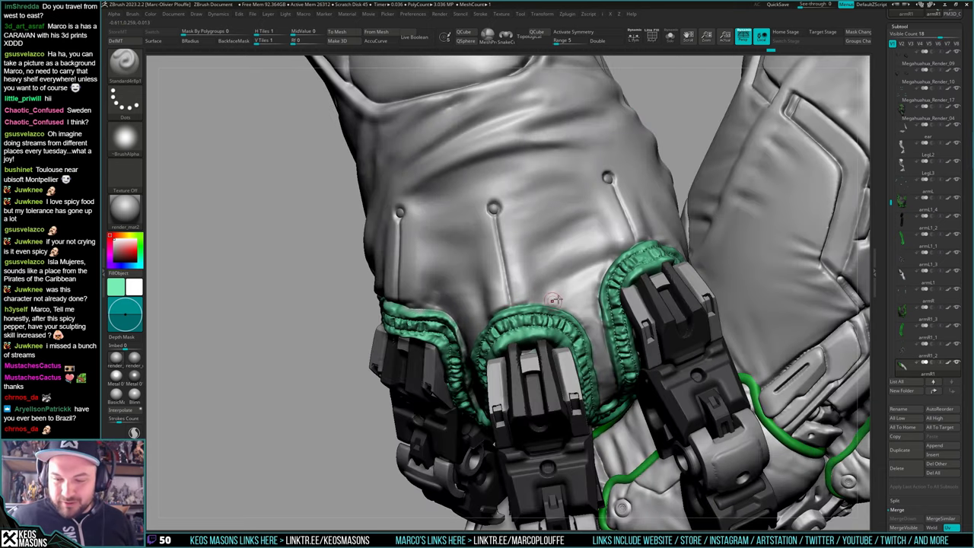
{"action": "right_click_drag", "start_coordinate": [548, 300], "coordinate": [576, 252]}
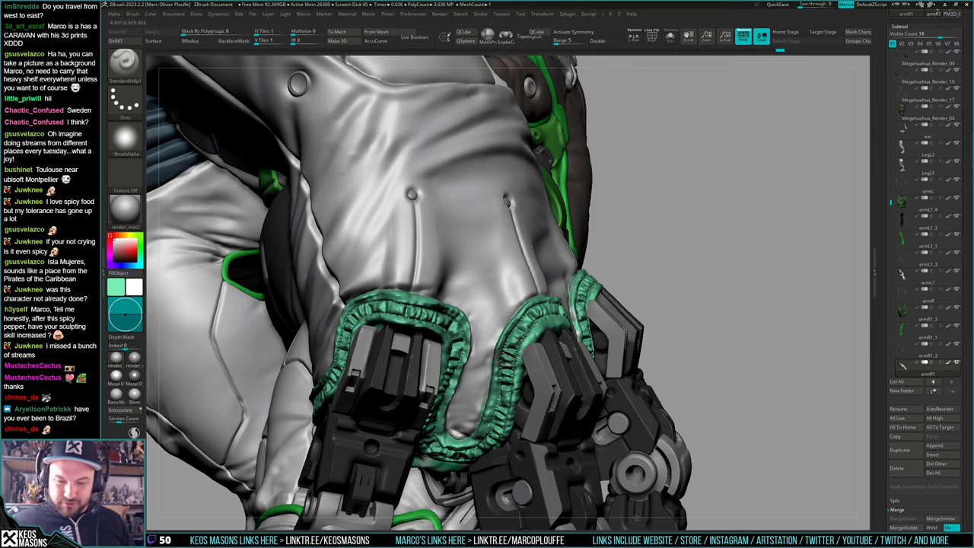
{"action": "right_click_drag", "start_coordinate": [480, 381], "coordinate": [501, 378]}
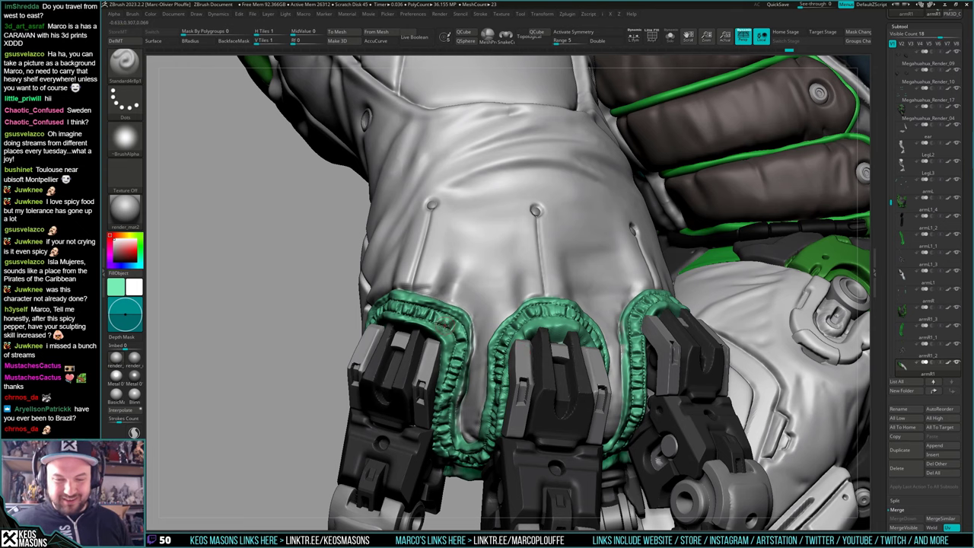
Touch up the ribbed trim on the right glove's knuckle and thumb cuffs with mint green
{"action": "key", "text": "v"}
{"action": "right_click_drag", "start_coordinate": [471, 334], "coordinate": [471, 342]}
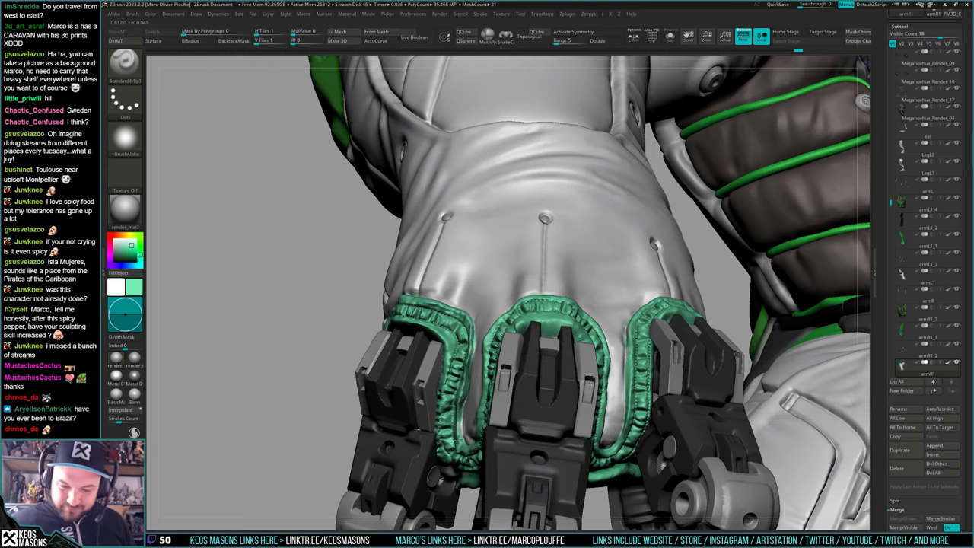
{"action": "right_click_drag", "start_coordinate": [463, 340], "coordinate": [459, 370]}
{"action": "mouse_move", "coordinate": [576, 370]}
{"action": "right_mouse_down"}
{"action": "mouse_move", "coordinate": [551, 403]}
{"action": "mouse_move", "coordinate": [562, 380]}
{"action": "right_mouse_up"}
{"action": "right_click_drag", "start_coordinate": [464, 370], "coordinate": [506, 379]}
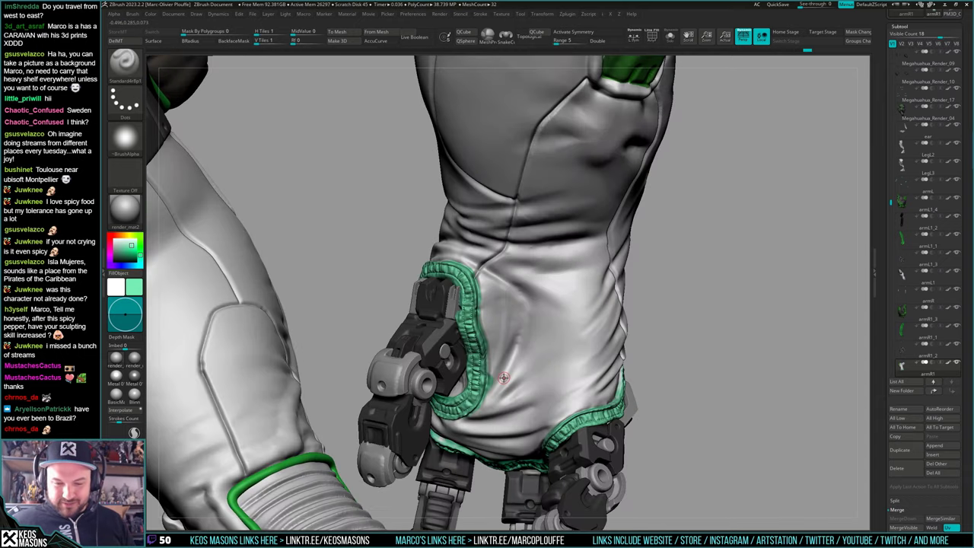
Switch the main colour to white, check the right glove's trim from afar and up close, and sample mint green from its cuff
{"action": "key", "text": "v"}
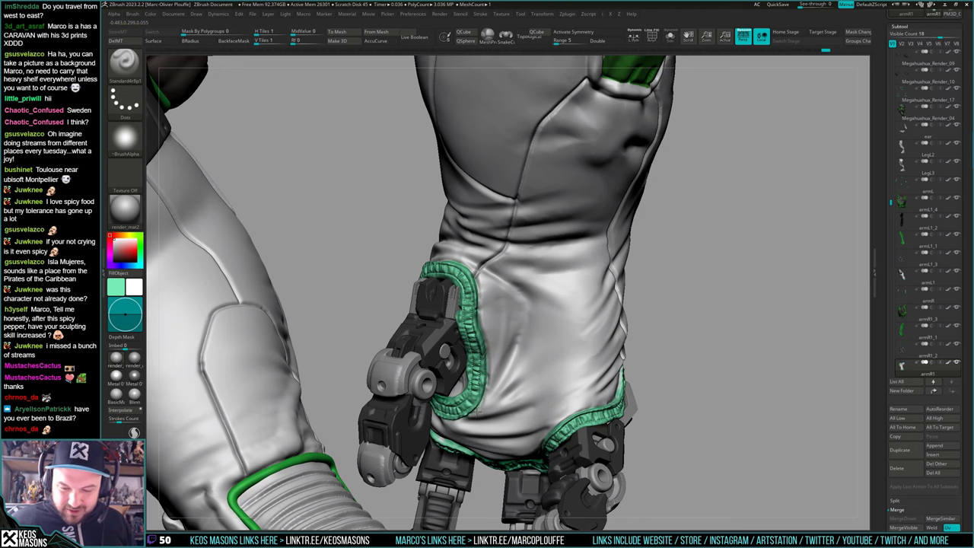
{"action": "right_click_drag", "start_coordinate": [664, 424], "coordinate": [645, 391], "text": "ctrl"}
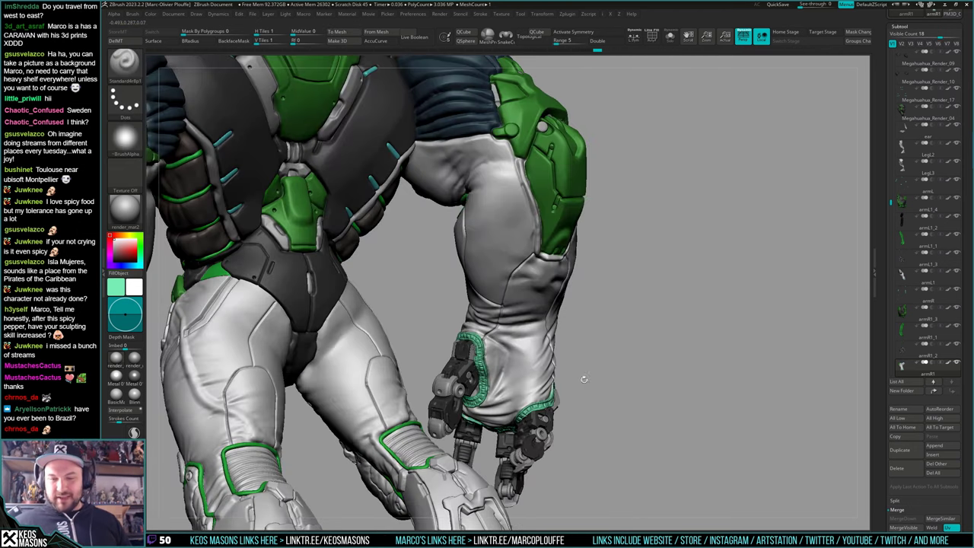
{"action": "right_click_drag", "start_coordinate": [531, 405], "coordinate": [464, 415]}
{"action": "right_click_drag", "start_coordinate": [575, 467], "coordinate": [527, 424], "text": "ctrl"}
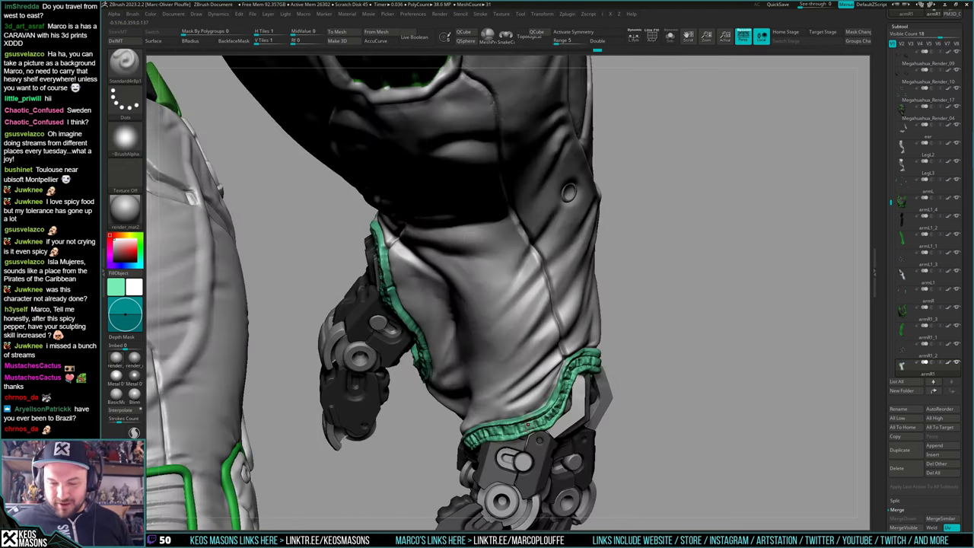
{"action": "key", "text": "c"}
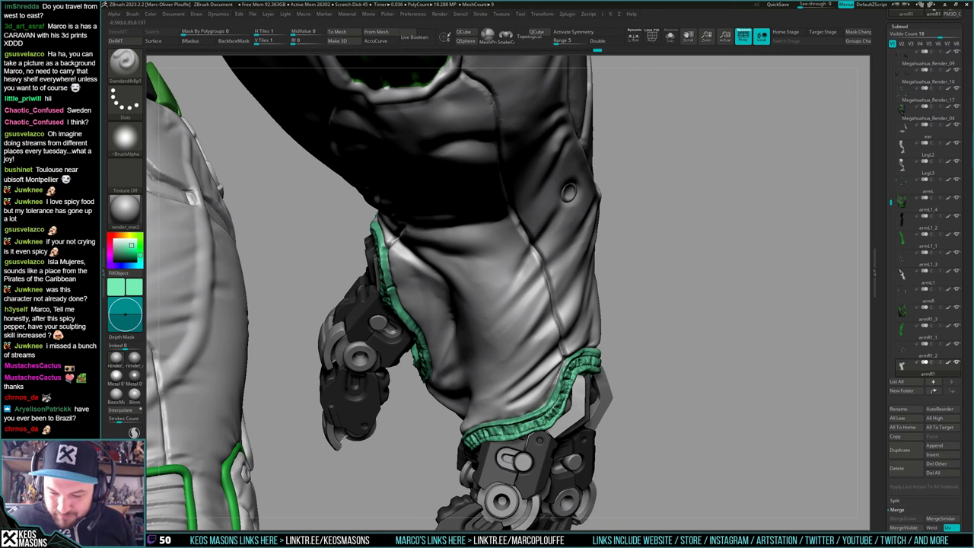
Isolate the right arm and sample dark brown from the full character as the main colour
{"action": "right_click_drag", "start_coordinate": [573, 381], "coordinate": [609, 403]}
{"action": "mouse_move", "coordinate": [608, 403]}
{"action": "right_mouse_down", "text": "ctrl"}
{"action": "mouse_move", "coordinate": [611, 325]}
{"action": "mouse_move", "coordinate": [590, 328]}
{"action": "mouse_move", "coordinate": [628, 319]}
{"action": "mouse_move", "coordinate": [565, 350]}
{"action": "mouse_move", "coordinate": [575, 368]}
{"action": "right_mouse_up", "text": "ctrl"}
{"action": "key", "text": "ctrl+shift+s"}
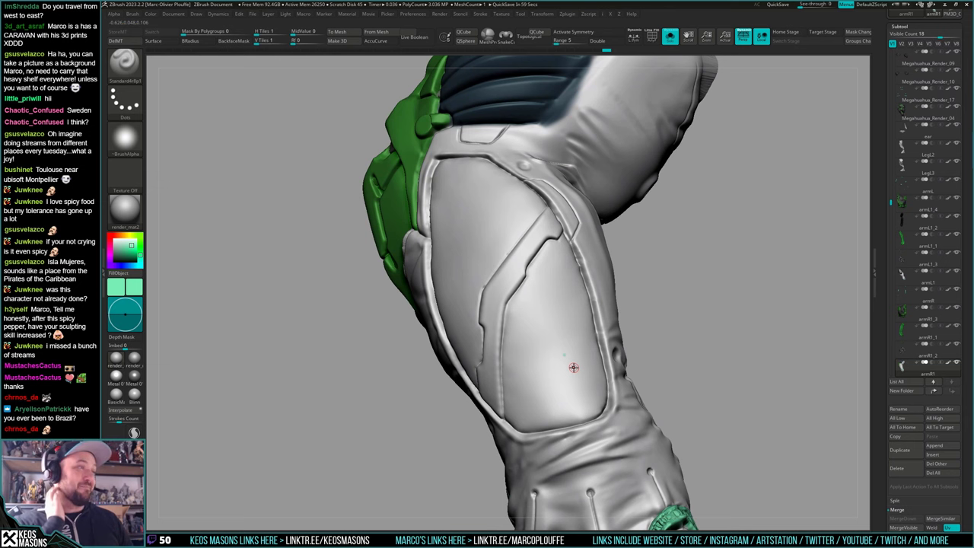
{"action": "right_click_drag", "start_coordinate": [621, 340], "coordinate": [618, 319]}
{"action": "key", "text": "ctrl+shift+s"}
{"action": "key", "text": "c"}
{"action": "key", "text": "ctrl+shift+s"}
{"action": "right_click_drag", "start_coordinate": [597, 353], "coordinate": [565, 373], "text": "ctrl"}
Paint the lower recessed panel on the right forearm dark brown, filling it up to its raised border
{"action": "key", "text": "space"}
{"action": "right_click_drag", "start_coordinate": [584, 323], "coordinate": [584, 315]}
{"action": "mouse_move", "coordinate": [581, 303]}
{"action": "left_mouse_down"}
{"action": "mouse_move", "coordinate": [579, 365]}
{"action": "mouse_move", "coordinate": [586, 333]}
{"action": "left_mouse_up"}
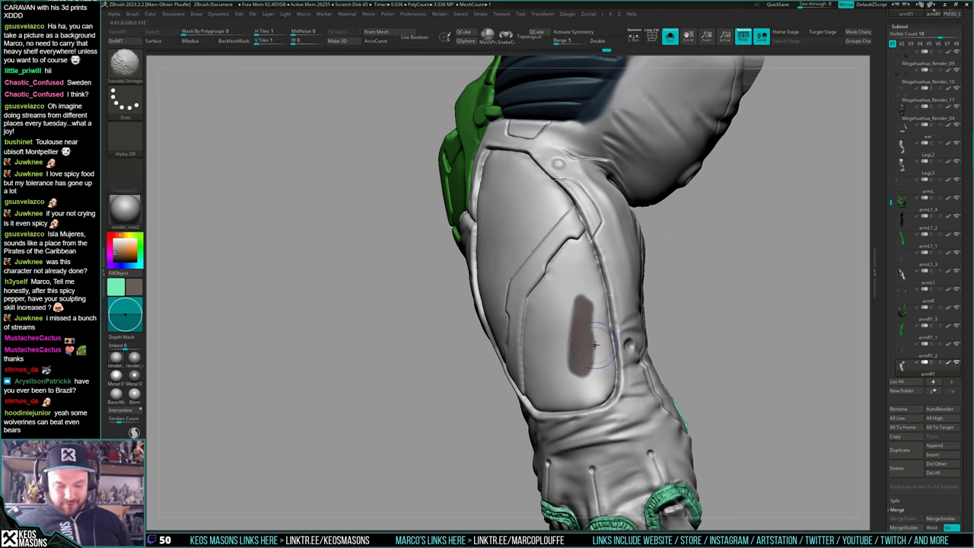
{"action": "mouse_move", "coordinate": [593, 346]}
{"action": "left_mouse_down"}
{"action": "mouse_move", "coordinate": [597, 380]}
{"action": "mouse_move", "coordinate": [611, 349]}
{"action": "mouse_move", "coordinate": [574, 247]}
{"action": "mouse_move", "coordinate": [536, 316]}
{"action": "mouse_move", "coordinate": [533, 356]}
{"action": "mouse_move", "coordinate": [563, 304]}
{"action": "mouse_move", "coordinate": [570, 391]}
{"action": "mouse_move", "coordinate": [605, 391]}
{"action": "mouse_move", "coordinate": [562, 401]}
{"action": "left_mouse_up"}
{"action": "right_click_drag", "start_coordinate": [486, 372], "coordinate": [528, 396]}
{"action": "right_click", "coordinate": [528, 397]}
{"action": "mouse_move", "coordinate": [538, 324]}
{"action": "left_mouse_down"}
{"action": "mouse_move", "coordinate": [527, 377]}
{"action": "mouse_move", "coordinate": [552, 403]}
{"action": "left_mouse_up"}
{"action": "right_click_drag", "start_coordinate": [558, 389], "coordinate": [572, 385]}
{"action": "mouse_move", "coordinate": [572, 335]}
{"action": "right_mouse_down", "text": "alt"}
{"action": "mouse_move", "coordinate": [577, 415]}
{"action": "mouse_move", "coordinate": [591, 395]}
{"action": "right_mouse_up", "text": "alt"}
Paint the upper recessed panel on the right forearm dark brown, leaving the raised strip between the two panels white
{"action": "mouse_move", "coordinate": [580, 335]}
{"action": "left_mouse_down"}
{"action": "mouse_move", "coordinate": [565, 354]}
{"action": "mouse_move", "coordinate": [588, 323]}
{"action": "mouse_move", "coordinate": [575, 300]}
{"action": "mouse_move", "coordinate": [538, 264]}
{"action": "mouse_move", "coordinate": [503, 255]}
{"action": "left_mouse_up"}
{"action": "right_click_drag", "start_coordinate": [470, 257], "coordinate": [507, 258]}
{"action": "mouse_move", "coordinate": [506, 258]}
{"action": "left_mouse_down"}
{"action": "mouse_move", "coordinate": [473, 391]}
{"action": "mouse_move", "coordinate": [473, 456]}
{"action": "left_mouse_up"}
{"action": "right_click_drag", "start_coordinate": [508, 456], "coordinate": [475, 458]}
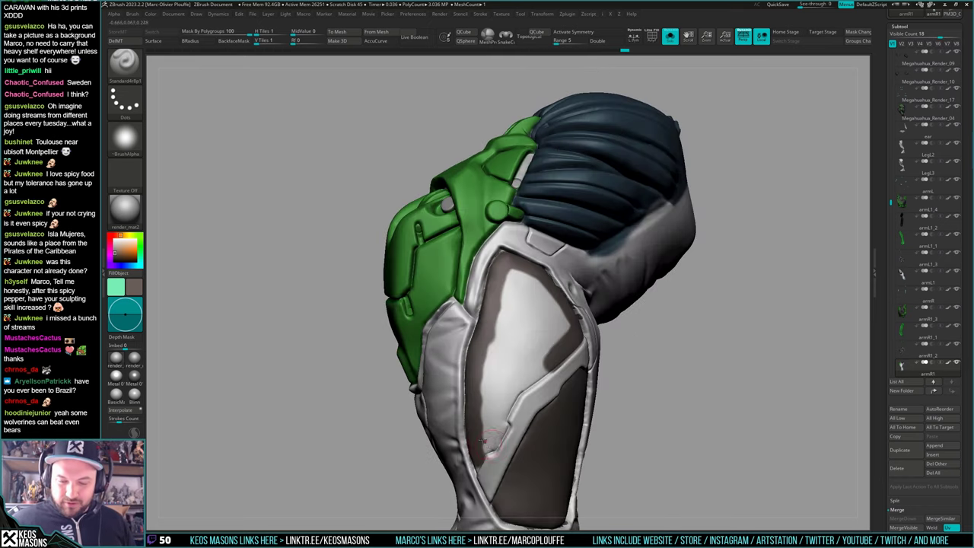
{"action": "mouse_move", "coordinate": [485, 453]}
{"action": "left_mouse_down"}
{"action": "mouse_move", "coordinate": [544, 352]}
{"action": "mouse_move", "coordinate": [491, 414]}
{"action": "mouse_move", "coordinate": [508, 320]}
{"action": "mouse_move", "coordinate": [525, 304]}
{"action": "mouse_move", "coordinate": [544, 319]}
{"action": "mouse_move", "coordinate": [556, 315]}
{"action": "left_mouse_up"}
{"action": "right_click_drag", "start_coordinate": [564, 331], "coordinate": [599, 330]}
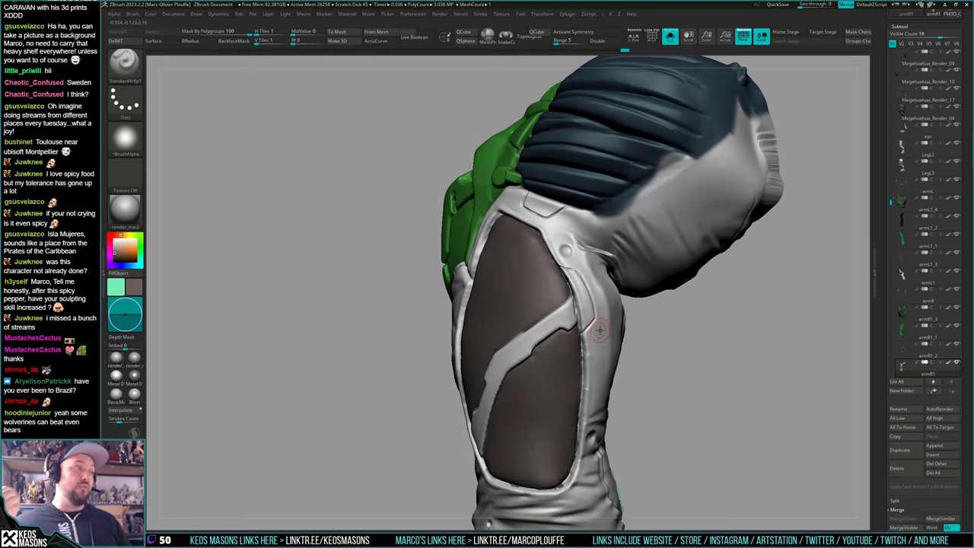
{"action": "right_click_drag", "start_coordinate": [600, 329], "coordinate": [595, 323]}
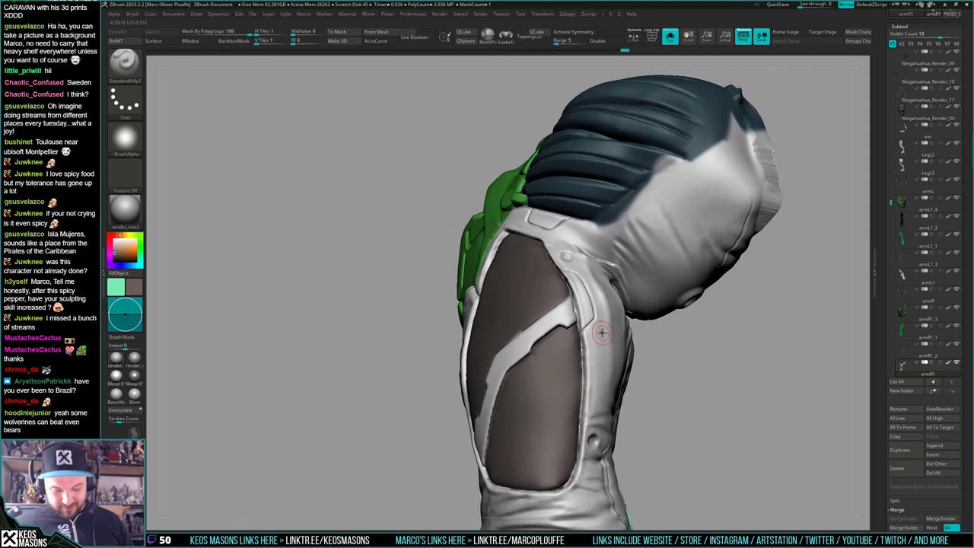
Sample white and, with the depth mask on, clean the rim around the right forearm's upper panel on the side facing away from the green plates
{"action": "key", "text": "space"}
{"action": "left_click_drag", "start_coordinate": [600, 330], "coordinate": [597, 330]}
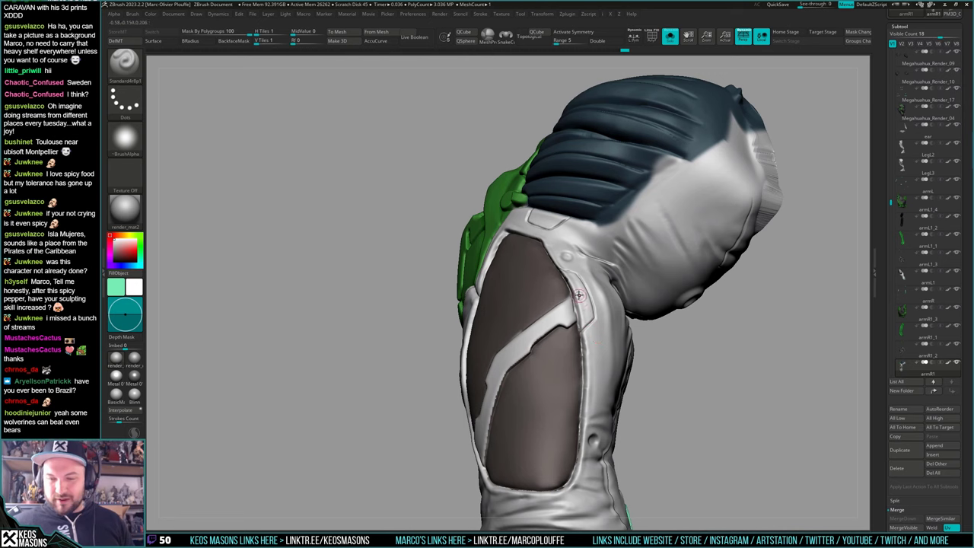
{"action": "mouse_move", "coordinate": [580, 297]}
{"action": "right_mouse_down", "text": "ctrl"}
{"action": "mouse_move", "coordinate": [559, 302]}
{"action": "mouse_move", "coordinate": [571, 286]}
{"action": "mouse_move", "coordinate": [582, 298]}
{"action": "right_mouse_up", "text": "ctrl"}
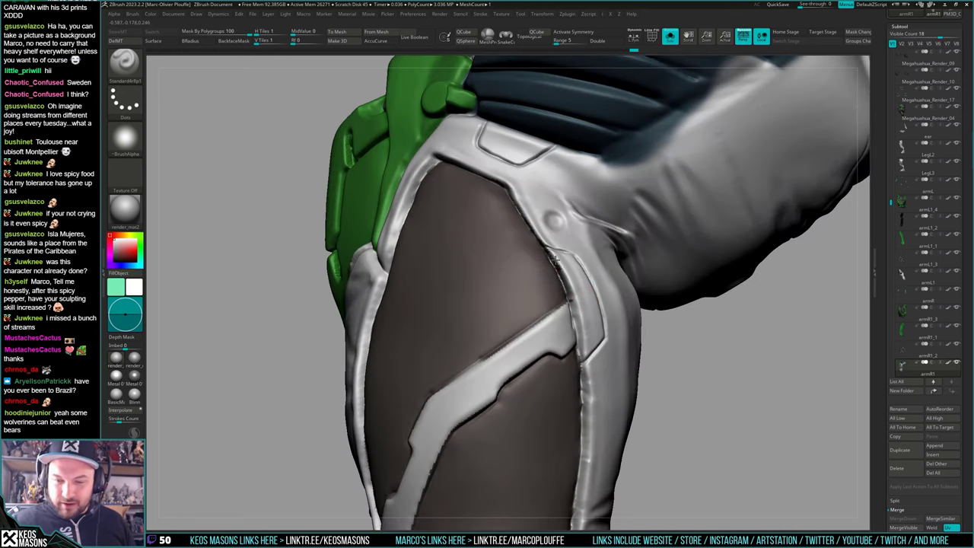
{"action": "right_click_drag", "start_coordinate": [561, 263], "coordinate": [556, 266]}
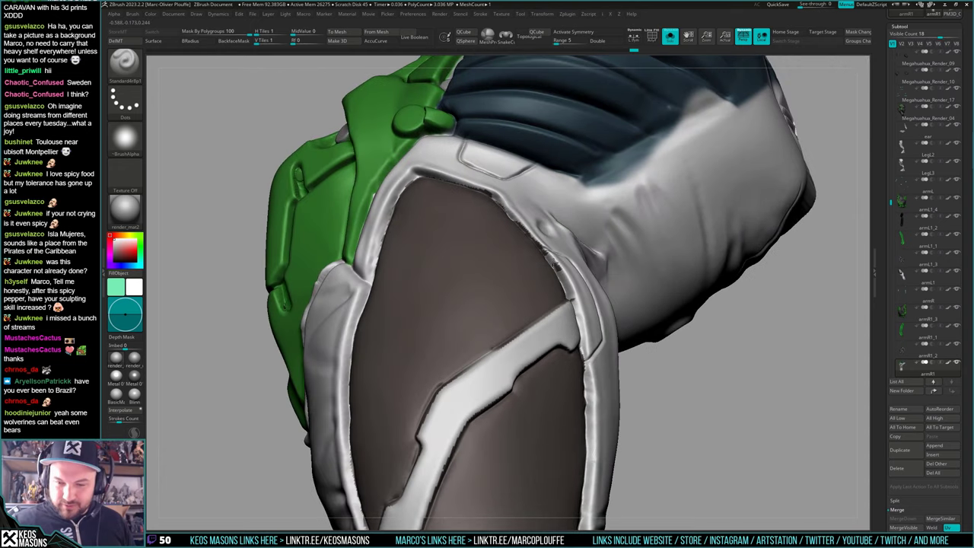
{"action": "key", "text": "d"}
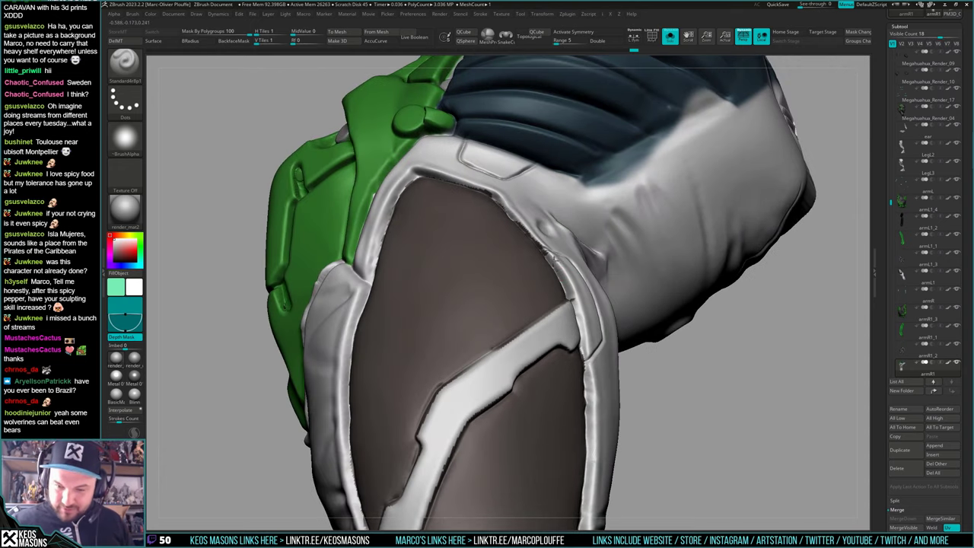
{"action": "right_click_drag", "start_coordinate": [573, 296], "coordinate": [525, 219]}
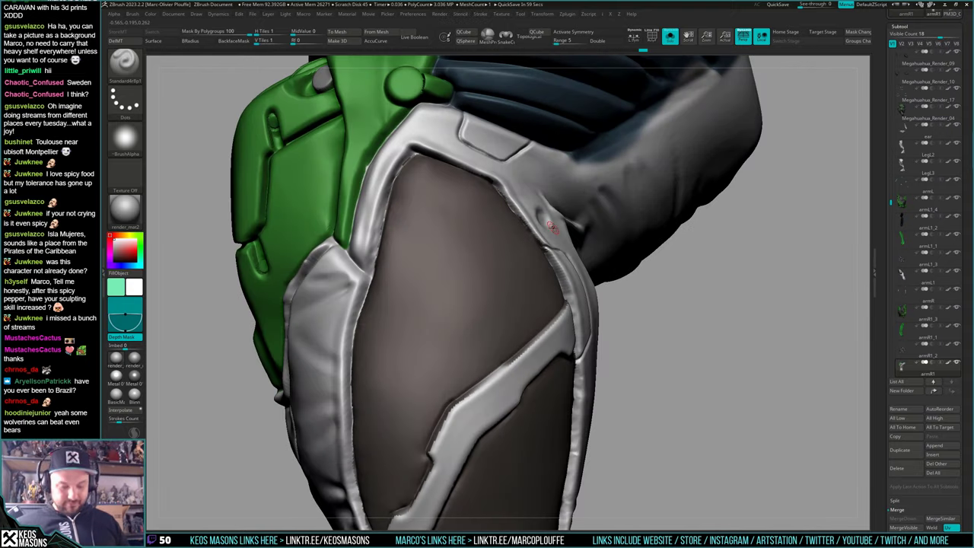
{"action": "right_click_drag", "start_coordinate": [550, 226], "coordinate": [512, 225]}
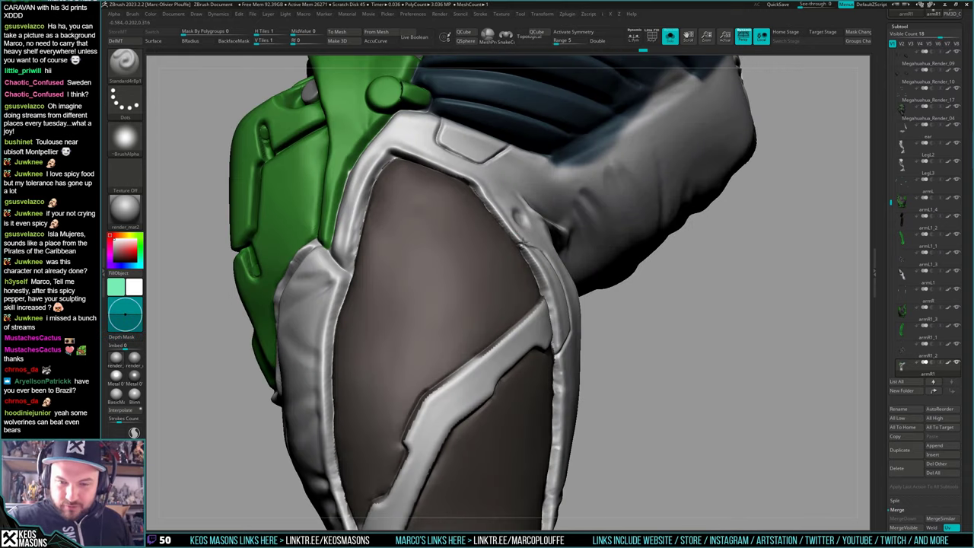
{"action": "right_click_drag", "start_coordinate": [506, 223], "coordinate": [528, 235]}
{"action": "right_click_drag", "start_coordinate": [549, 318], "coordinate": [512, 330]}
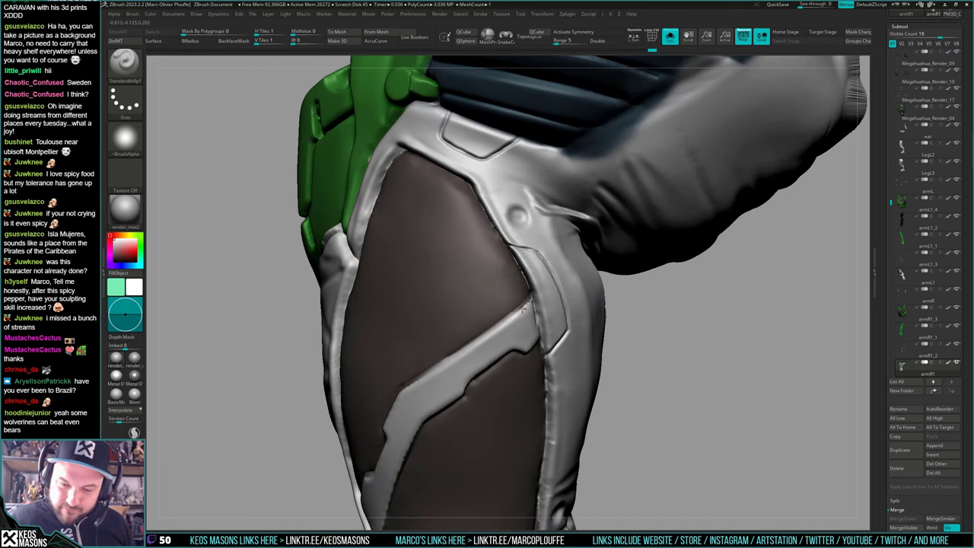
{"action": "mouse_move", "coordinate": [531, 299]}
{"action": "right_mouse_down"}
{"action": "mouse_move", "coordinate": [601, 258]}
{"action": "mouse_move", "coordinate": [584, 285]}
{"action": "right_mouse_up"}
Clean the jagged edge of the raised strip bordering the right forearm's upper brown panel with white
{"action": "key", "text": "c"}
{"action": "mouse_move", "coordinate": [512, 349]}
{"action": "left_mouse_down"}
{"action": "mouse_move", "coordinate": [483, 365]}
{"action": "mouse_move", "coordinate": [489, 361]}
{"action": "left_mouse_up"}
{"action": "right_click_drag", "start_coordinate": [471, 380], "coordinate": [478, 376]}
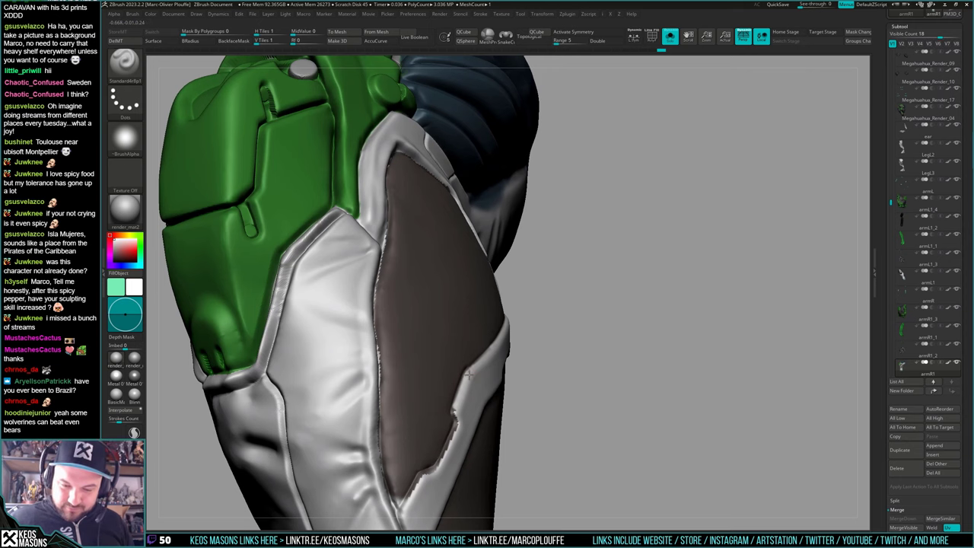
{"action": "right_click_drag", "start_coordinate": [456, 433], "coordinate": [499, 346]}
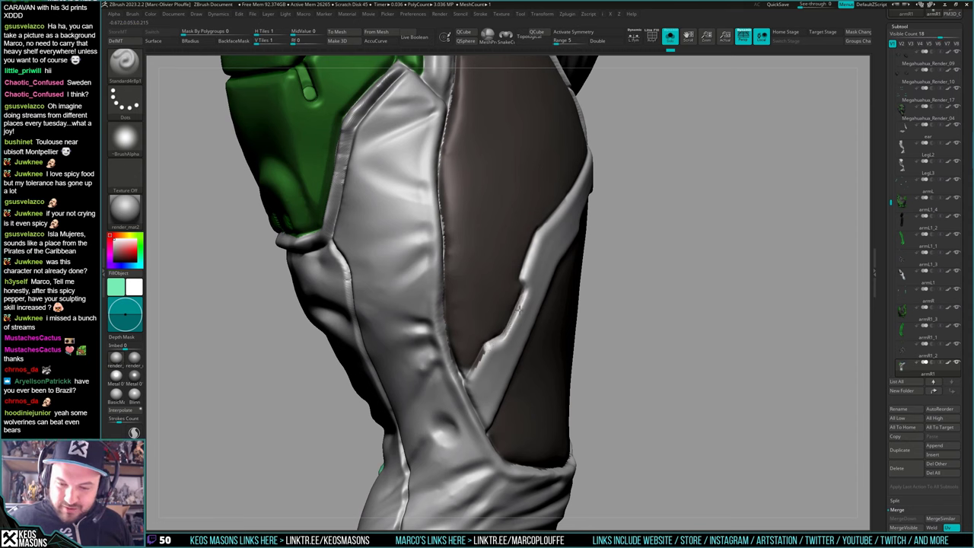
Refine the pointed lower end of the upper panel, alternating dark brown inside the recess and white on the surrounding rim
{"action": "key", "text": "c"}
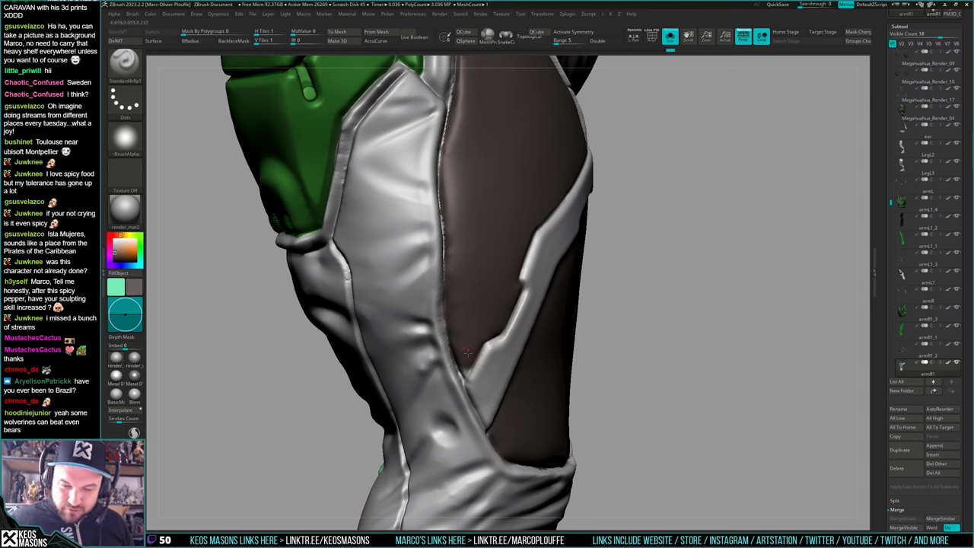
{"action": "mouse_move", "coordinate": [466, 368]}
{"action": "right_mouse_down"}
{"action": "mouse_move", "coordinate": [451, 357]}
{"action": "mouse_move", "coordinate": [461, 358]}
{"action": "mouse_move", "coordinate": [450, 320]}
{"action": "right_mouse_up"}
{"action": "key", "text": "c"}
{"action": "mouse_move", "coordinate": [444, 309]}
{"action": "left_mouse_down"}
{"action": "mouse_move", "coordinate": [453, 351]}
{"action": "mouse_move", "coordinate": [444, 306]}
{"action": "left_mouse_up"}
{"action": "key", "text": "c"}
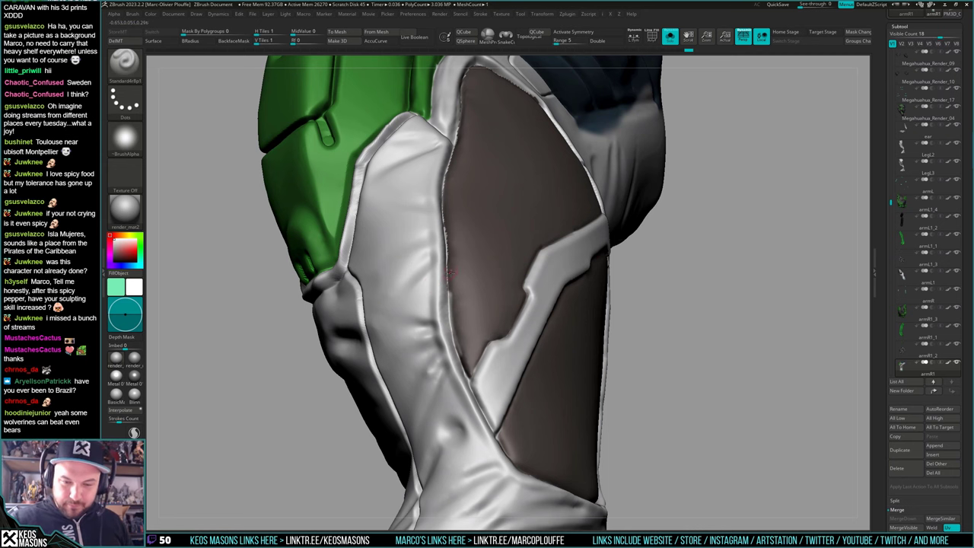
{"action": "right_click_drag", "start_coordinate": [439, 288], "coordinate": [444, 289]}
{"action": "left_click_drag", "start_coordinate": [446, 310], "coordinate": [455, 364]}
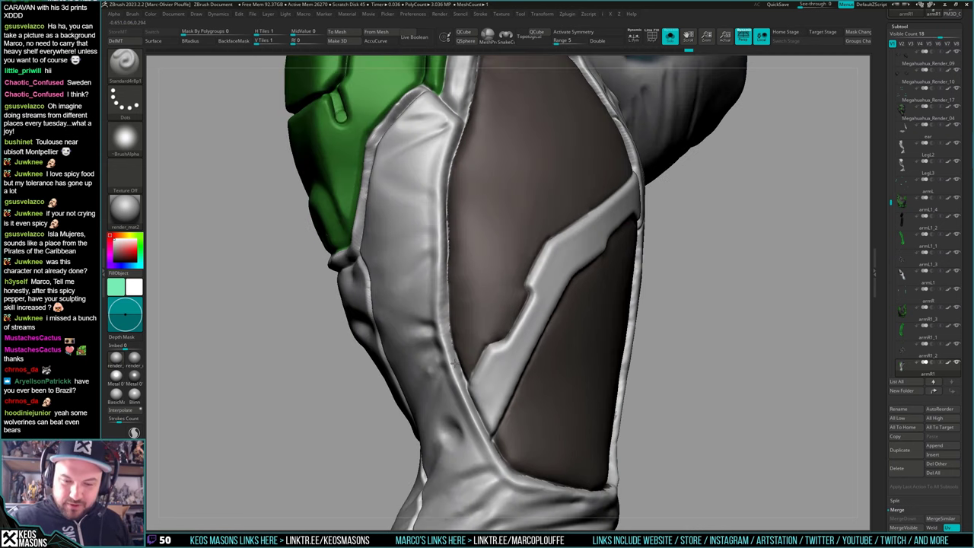
Sharpen the colour edge along the upper panel's long side facing the green armour plates, keeping brown inside and white on the rim
{"action": "right_click_drag", "start_coordinate": [449, 212], "coordinate": [457, 310], "text": "alt"}
{"action": "key", "text": "c"}
{"action": "left_click_drag", "start_coordinate": [447, 322], "coordinate": [451, 368]}
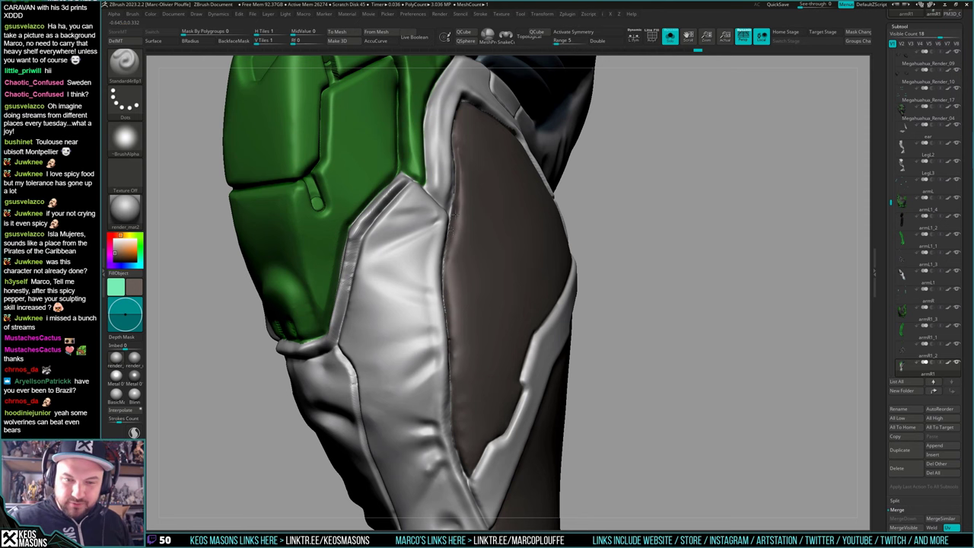
{"action": "right_click_drag", "start_coordinate": [455, 215], "coordinate": [480, 326]}
{"action": "key", "text": "c"}
{"action": "key", "text": "c"}
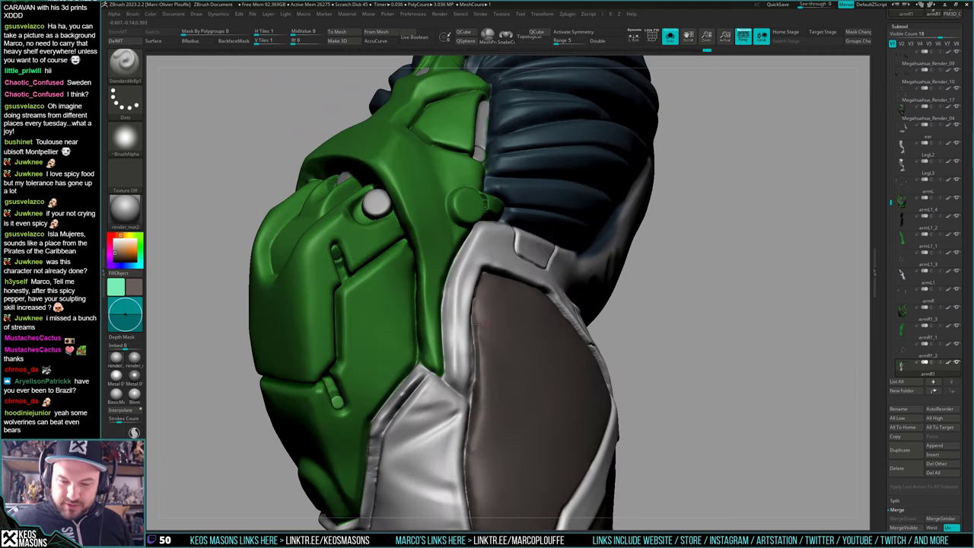
Clean the elbow end of the upper panel, alternating dark brown in the recess and white on its curved rim
{"action": "mouse_move", "coordinate": [485, 276]}
{"action": "right_mouse_down"}
{"action": "mouse_move", "coordinate": [461, 271]}
{"action": "mouse_move", "coordinate": [508, 257]}
{"action": "mouse_move", "coordinate": [502, 271]}
{"action": "right_mouse_up"}
{"action": "key", "text": "c"}
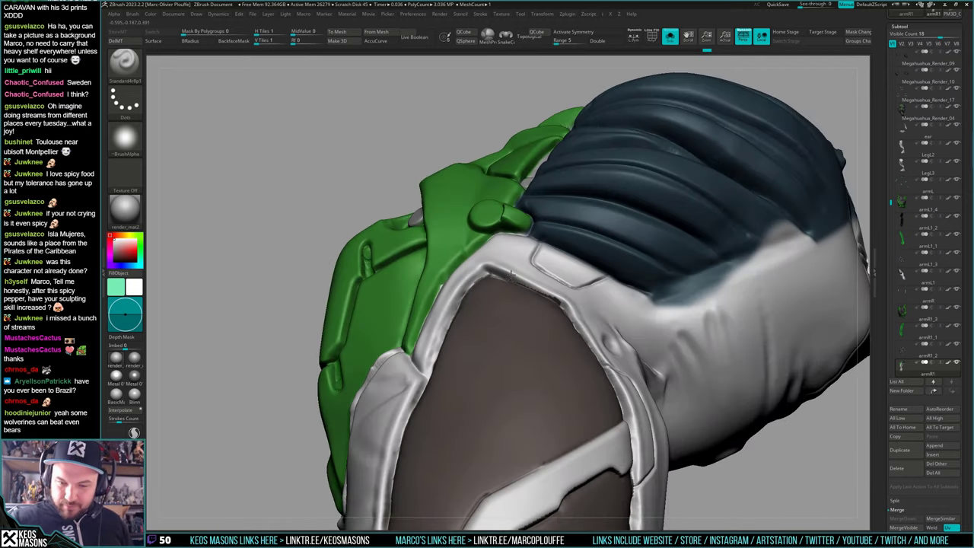
{"action": "right_click_drag", "start_coordinate": [563, 299], "coordinate": [597, 349]}
{"action": "key", "text": "c"}
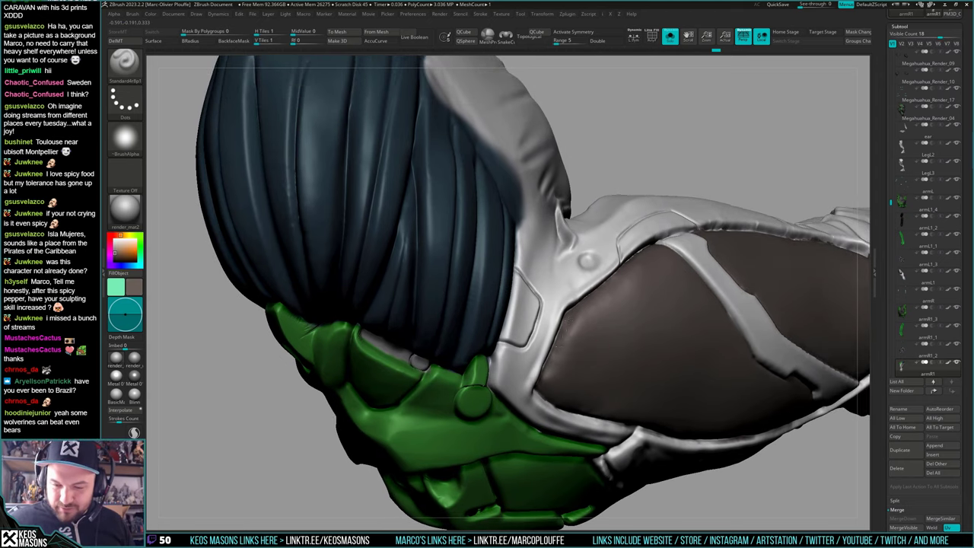
{"action": "mouse_move", "coordinate": [556, 347]}
{"action": "right_mouse_down"}
{"action": "mouse_move", "coordinate": [572, 304]}
{"action": "mouse_move", "coordinate": [573, 319]}
{"action": "mouse_move", "coordinate": [569, 303]}
{"action": "mouse_move", "coordinate": [567, 342]}
{"action": "right_mouse_up"}
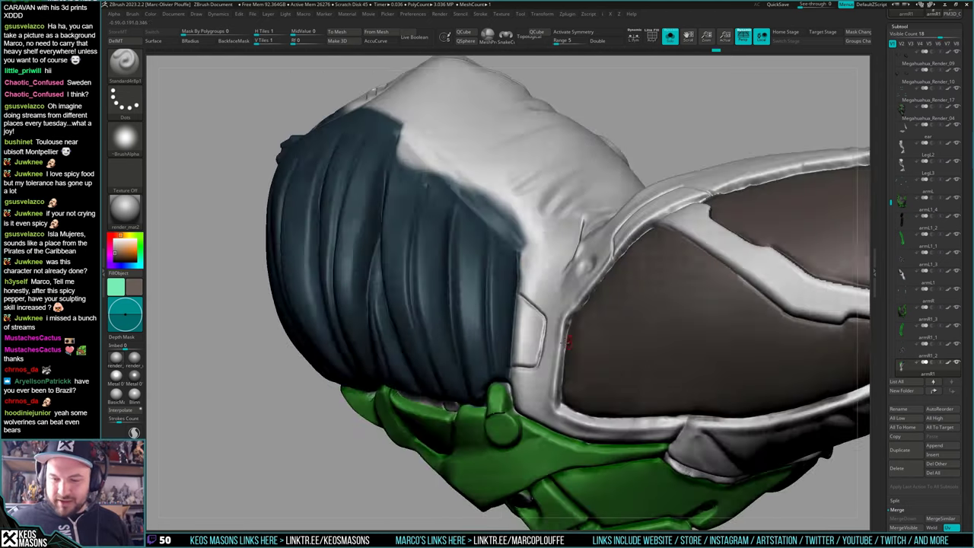
{"action": "key", "text": "c"}
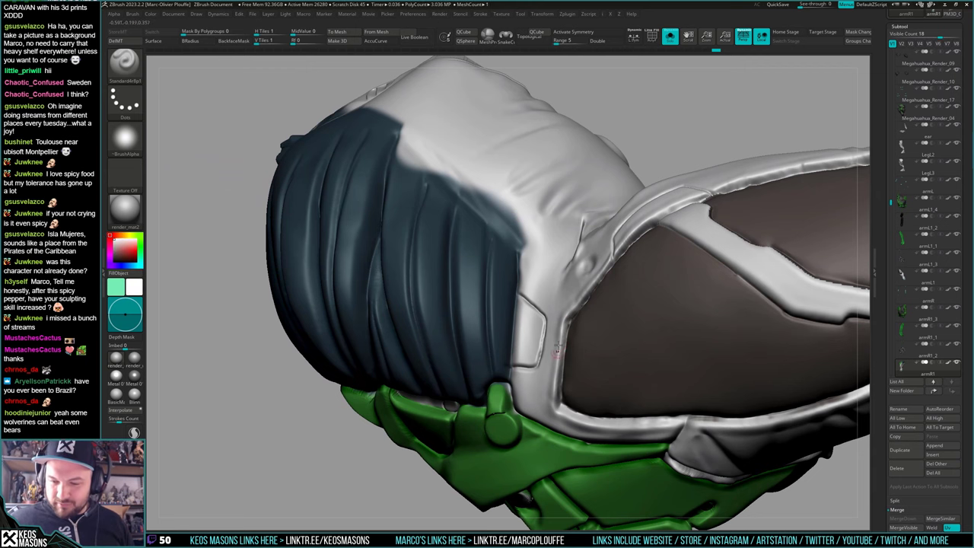
{"action": "right_click_drag", "start_coordinate": [560, 345], "coordinate": [575, 356]}
Even out the lower panel's wrist end with dark brown up to the rim and white on the rim itself
{"action": "mouse_move", "coordinate": [568, 361]}
{"action": "right_mouse_down"}
{"action": "mouse_move", "coordinate": [601, 386]}
{"action": "mouse_move", "coordinate": [576, 355]}
{"action": "mouse_move", "coordinate": [564, 357]}
{"action": "mouse_move", "coordinate": [669, 332]}
{"action": "mouse_move", "coordinate": [616, 287]}
{"action": "right_mouse_up"}
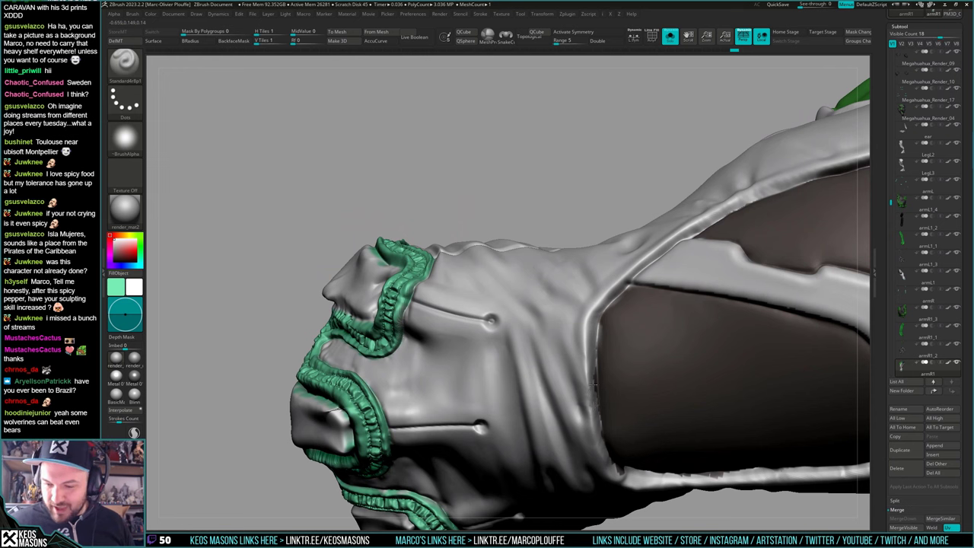
{"action": "right_click_drag", "start_coordinate": [601, 399], "coordinate": [597, 365]}
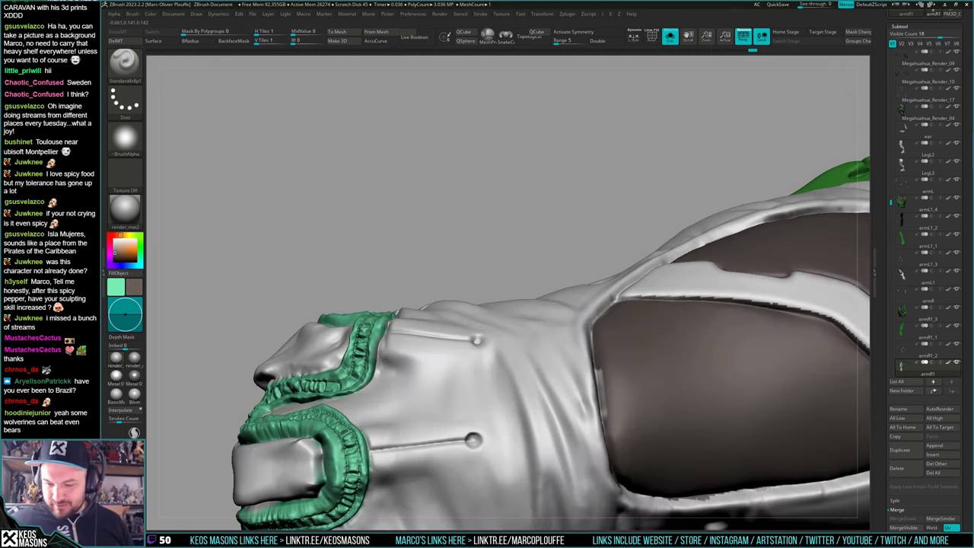
{"action": "right_click_drag", "start_coordinate": [603, 417], "coordinate": [612, 312]}
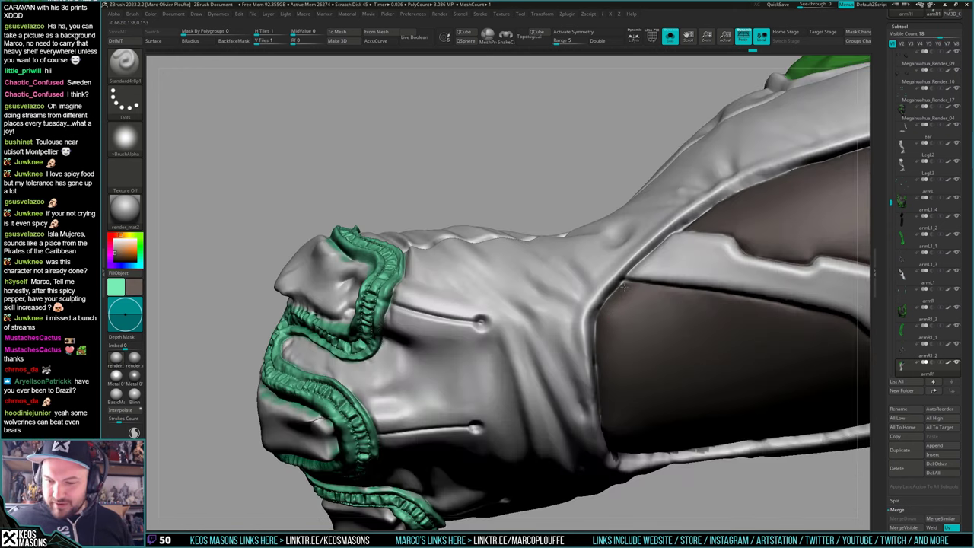
{"action": "right_click_drag", "start_coordinate": [637, 275], "coordinate": [559, 291]}
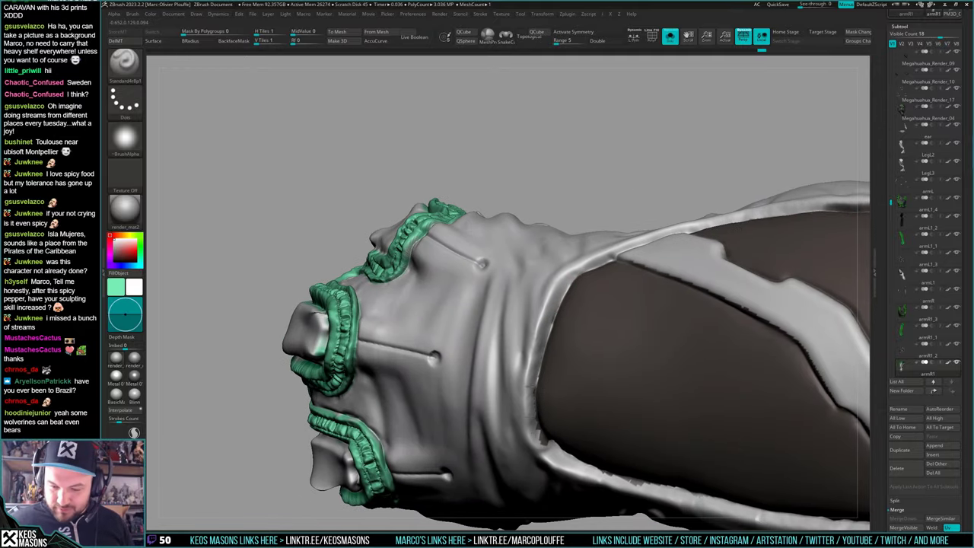
{"action": "right_click_drag", "start_coordinate": [554, 432], "coordinate": [544, 361]}
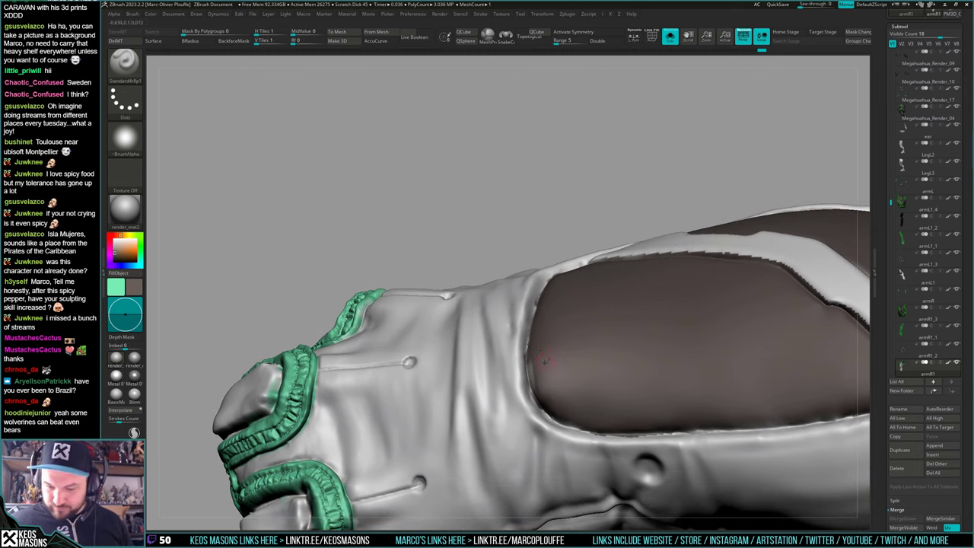
{"action": "mouse_move", "coordinate": [545, 403]}
{"action": "right_mouse_down"}
{"action": "mouse_move", "coordinate": [630, 404]}
{"action": "mouse_move", "coordinate": [587, 335]}
{"action": "mouse_move", "coordinate": [574, 235]}
{"action": "mouse_move", "coordinate": [567, 318]}
{"action": "right_mouse_up"}
{"action": "key", "text": "c"}
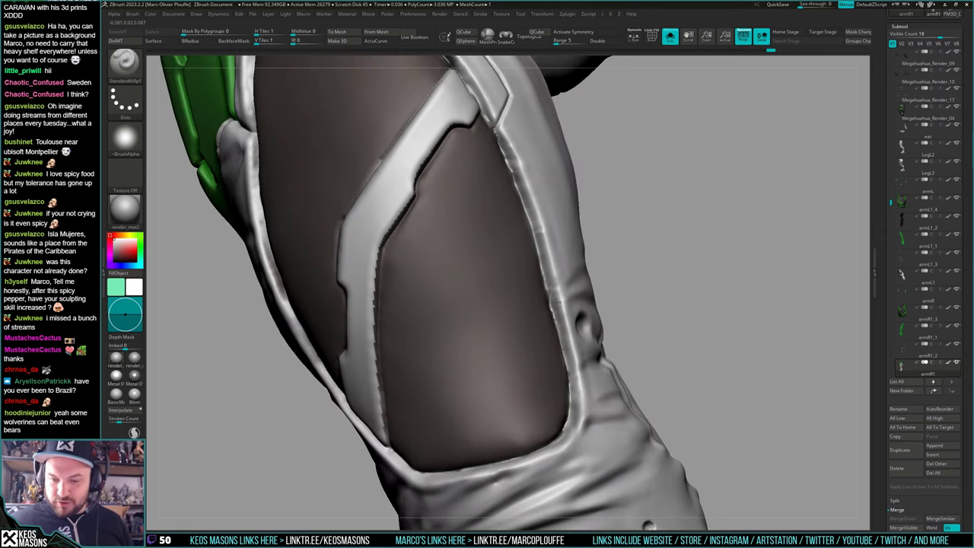
Tidy the lower panel's long outer side beside the round button, separating the dark brown recess from the white border
{"action": "mouse_move", "coordinate": [506, 163]}
{"action": "right_mouse_down"}
{"action": "mouse_move", "coordinate": [472, 276]}
{"action": "mouse_move", "coordinate": [509, 272]}
{"action": "mouse_move", "coordinate": [510, 317]}
{"action": "right_mouse_up"}
{"action": "mouse_move", "coordinate": [530, 357]}
{"action": "left_mouse_down"}
{"action": "mouse_move", "coordinate": [523, 307]}
{"action": "mouse_move", "coordinate": [560, 464]}
{"action": "left_mouse_up"}
{"action": "right_click_drag", "start_coordinate": [560, 461], "coordinate": [543, 339], "text": "alt"}
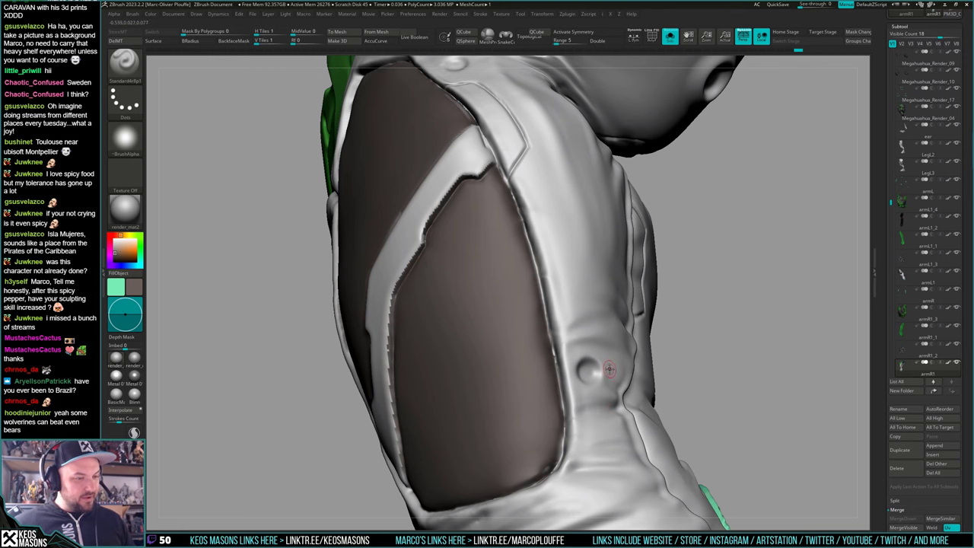
{"action": "mouse_move", "coordinate": [591, 342]}
{"action": "right_mouse_down"}
{"action": "mouse_move", "coordinate": [587, 364]}
{"action": "mouse_move", "coordinate": [647, 380]}
{"action": "mouse_move", "coordinate": [707, 464]}
{"action": "right_mouse_up"}
{"action": "key", "text": "c"}
{"action": "mouse_move", "coordinate": [639, 304]}
{"action": "right_mouse_down"}
{"action": "mouse_move", "coordinate": [523, 294]}
{"action": "mouse_move", "coordinate": [543, 277]}
{"action": "right_mouse_up"}
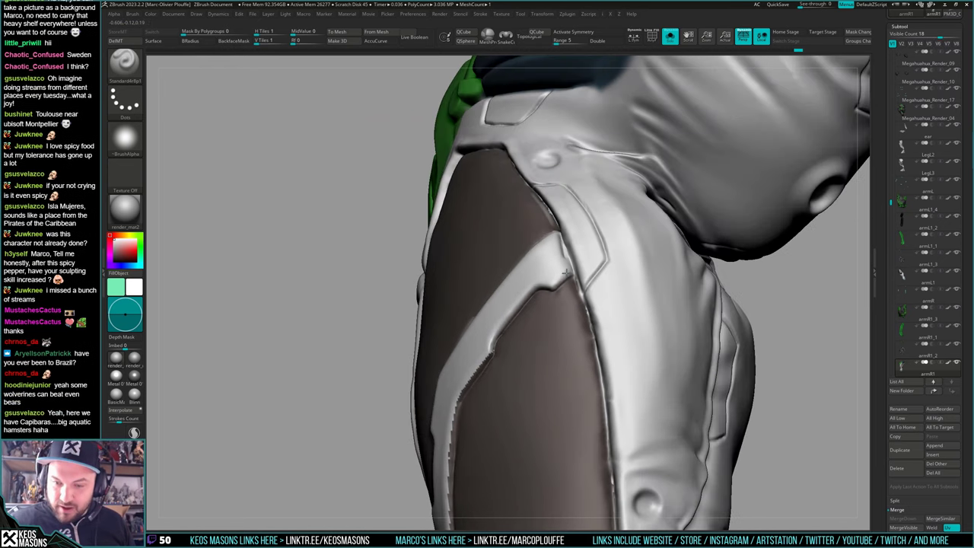
Smooth out the jagged colour edge where the raised white strip meets the lower brown panel, down to the wrist end
{"action": "right_click_drag", "start_coordinate": [566, 272], "coordinate": [556, 281]}
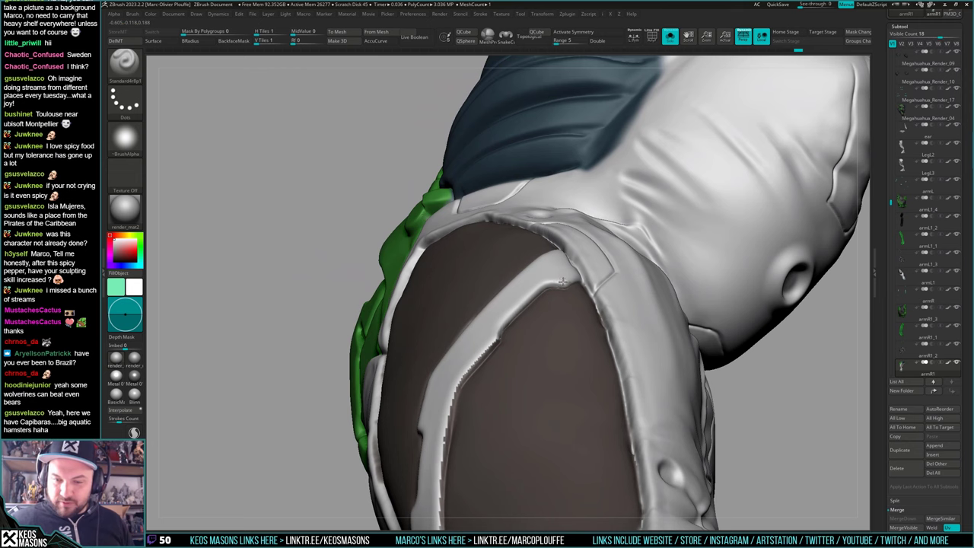
{"action": "mouse_move", "coordinate": [482, 347]}
{"action": "left_mouse_down", "text": "shift"}
{"action": "mouse_move", "coordinate": [458, 385]}
{"action": "mouse_move", "coordinate": [494, 340]}
{"action": "left_mouse_up", "text": "shift"}
{"action": "right_click_drag", "start_coordinate": [496, 327], "coordinate": [503, 347]}
{"action": "mouse_move", "coordinate": [487, 362]}
{"action": "left_mouse_down", "text": "shift"}
{"action": "mouse_move", "coordinate": [499, 314]}
{"action": "mouse_move", "coordinate": [486, 390]}
{"action": "mouse_move", "coordinate": [502, 306]}
{"action": "mouse_move", "coordinate": [502, 362]}
{"action": "left_mouse_up", "text": "shift"}
{"action": "right_click_drag", "start_coordinate": [502, 361], "coordinate": [510, 268]}
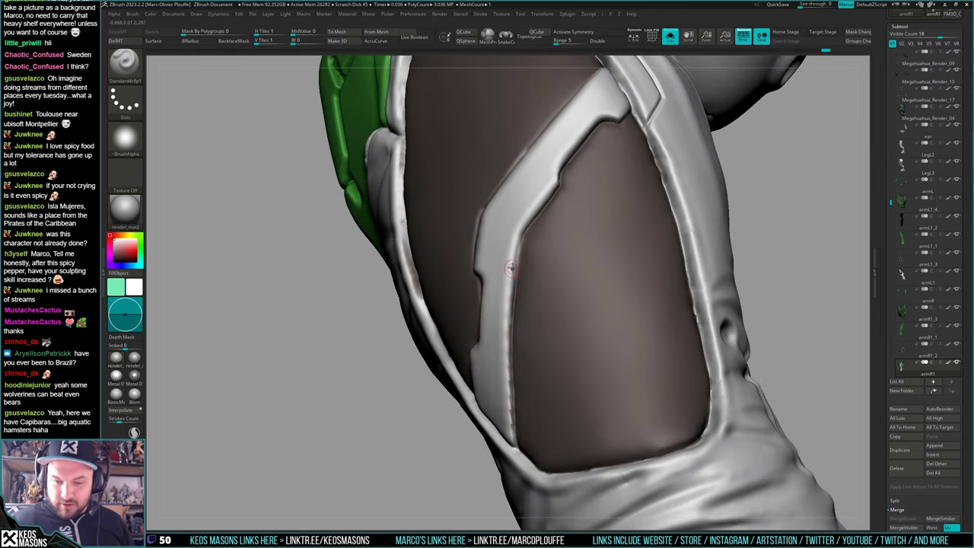
{"action": "mouse_move", "coordinate": [504, 331]}
{"action": "left_mouse_down", "text": "shift"}
{"action": "mouse_move", "coordinate": [506, 380]}
{"action": "mouse_move", "coordinate": [506, 351]}
{"action": "left_mouse_up", "text": "shift"}
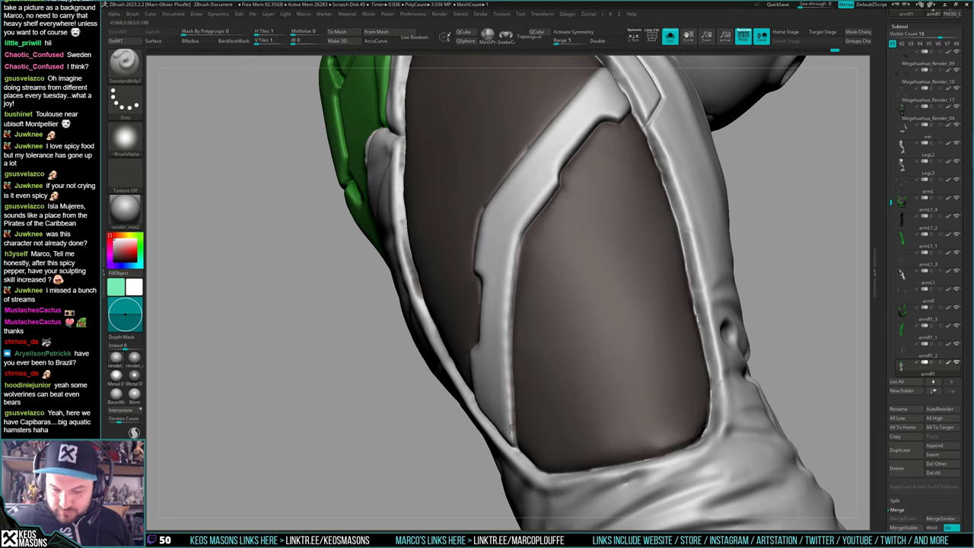
{"action": "mouse_move", "coordinate": [507, 380]}
{"action": "right_mouse_down"}
{"action": "mouse_move", "coordinate": [506, 309]}
{"action": "mouse_move", "coordinate": [517, 306]}
{"action": "right_mouse_up"}
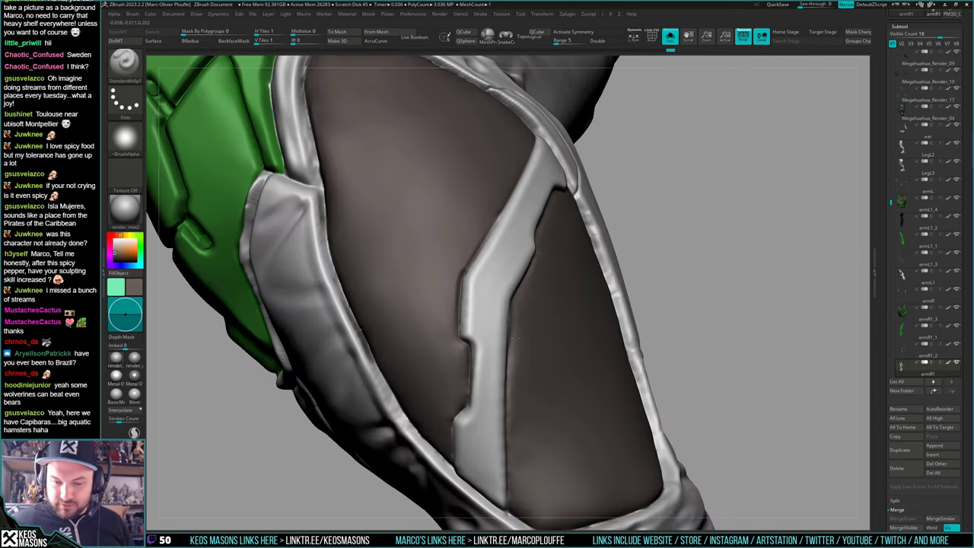
Inspect the painted right forearm from several sides, both isolated and together with the full character
{"action": "right_click_drag", "start_coordinate": [522, 375], "coordinate": [540, 343], "text": "ctrl"}
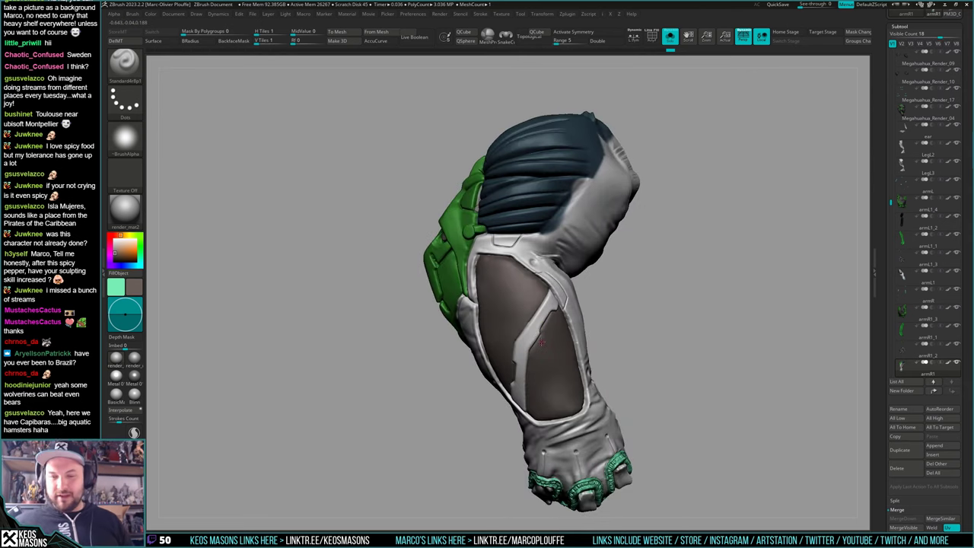
{"action": "mouse_move", "coordinate": [662, 356]}
{"action": "right_mouse_down"}
{"action": "mouse_move", "coordinate": [643, 365]}
{"action": "mouse_move", "coordinate": [619, 340]}
{"action": "mouse_move", "coordinate": [626, 364]}
{"action": "mouse_move", "coordinate": [608, 361]}
{"action": "right_mouse_up"}
{"action": "key", "text": "alt+s"}
{"action": "key", "text": "alt+s"}
{"action": "right_click_drag", "start_coordinate": [693, 325], "coordinate": [591, 354], "text": "alt"}
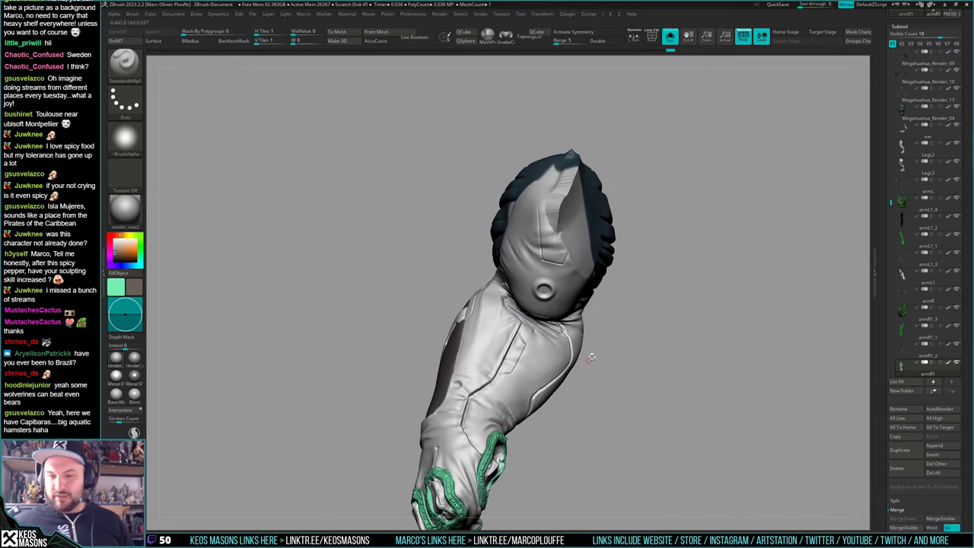
{"action": "key", "text": "alt+s"}
{"action": "right_click_drag", "start_coordinate": [592, 189], "coordinate": [548, 138], "text": "alt"}
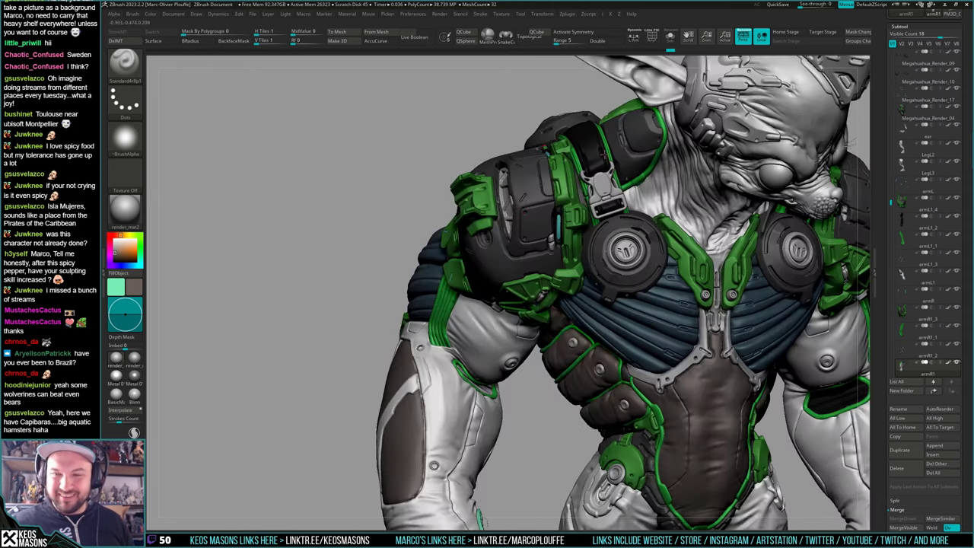
Paint the inside of the green-edged elbow recess on the character's right arm black from end to end
{"action": "key", "text": "alt+s"}
{"action": "mouse_move", "coordinate": [559, 358]}
{"action": "right_mouse_down"}
{"action": "mouse_move", "coordinate": [519, 404]}
{"action": "mouse_move", "coordinate": [532, 360]}
{"action": "mouse_move", "coordinate": [549, 374]}
{"action": "mouse_move", "coordinate": [543, 331]}
{"action": "mouse_move", "coordinate": [560, 371]}
{"action": "right_mouse_up"}
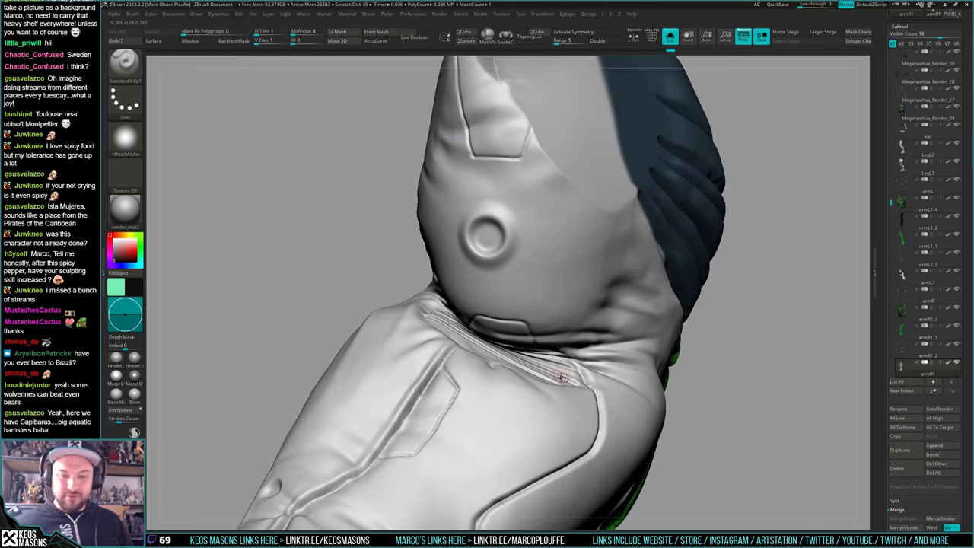
{"action": "key", "text": "shift+s"}
{"action": "right_click_drag", "start_coordinate": [569, 366], "coordinate": [438, 334]}
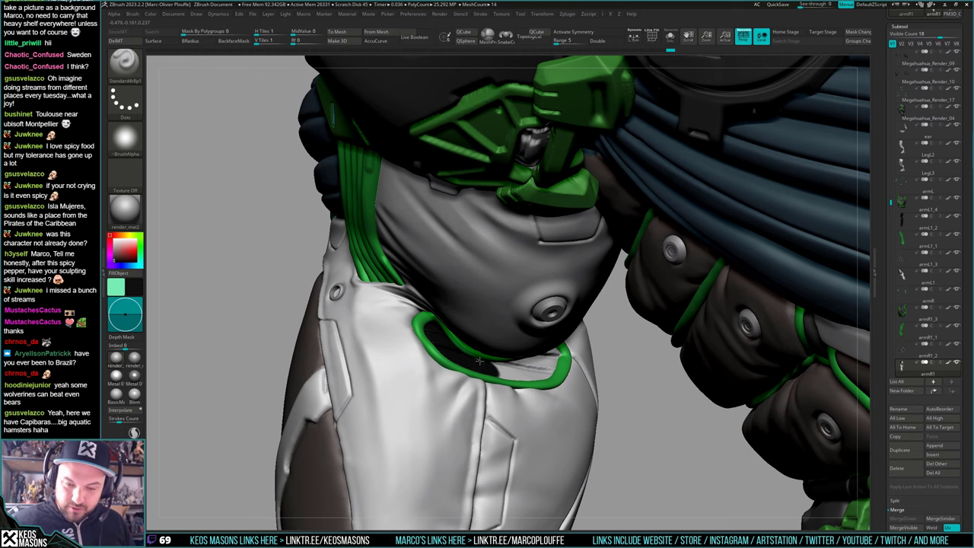
{"action": "key", "text": "shift+s"}
{"action": "right_click_drag", "start_coordinate": [540, 379], "coordinate": [557, 296]}
{"action": "key", "text": "shift+s"}
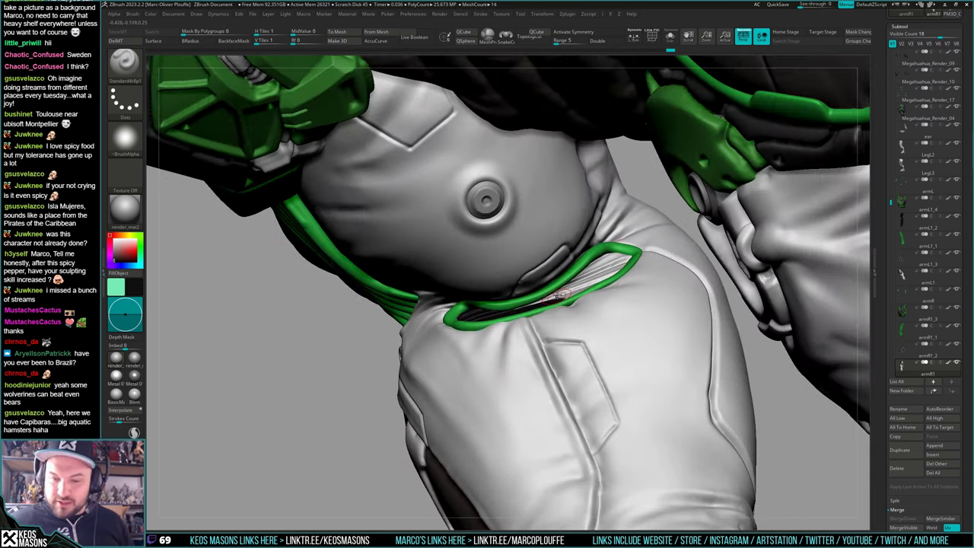
{"action": "mouse_move", "coordinate": [557, 296]}
{"action": "left_mouse_down"}
{"action": "mouse_move", "coordinate": [514, 310]}
{"action": "mouse_move", "coordinate": [609, 260]}
{"action": "left_mouse_up"}
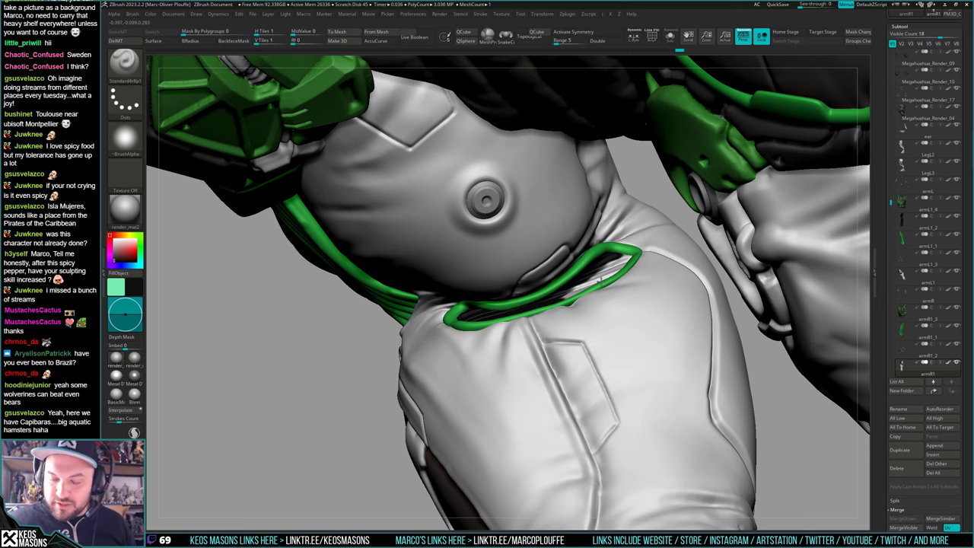
{"action": "right_click_drag", "start_coordinate": [599, 280], "coordinate": [593, 286]}
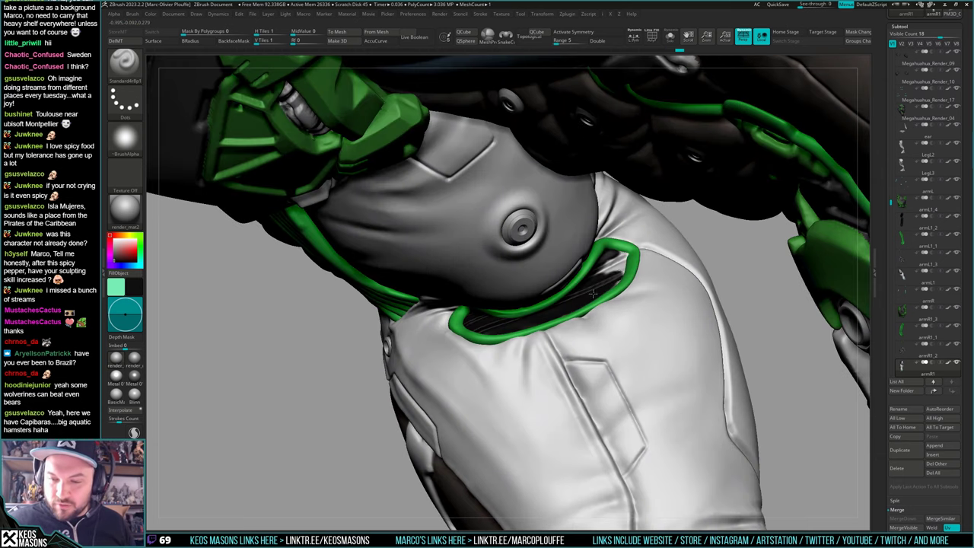
{"action": "right_click_drag", "start_coordinate": [607, 272], "coordinate": [533, 280]}
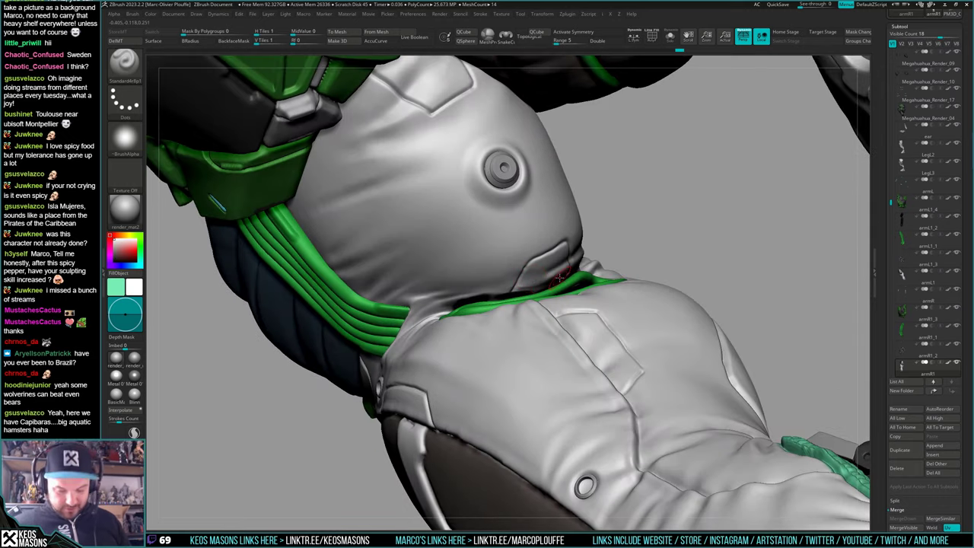
Clean up the white fabric along the upper edge of the elbow recess, below the upper arm
{"action": "key", "text": "d"}
{"action": "left_click_drag", "start_coordinate": [559, 278], "coordinate": [531, 287]}
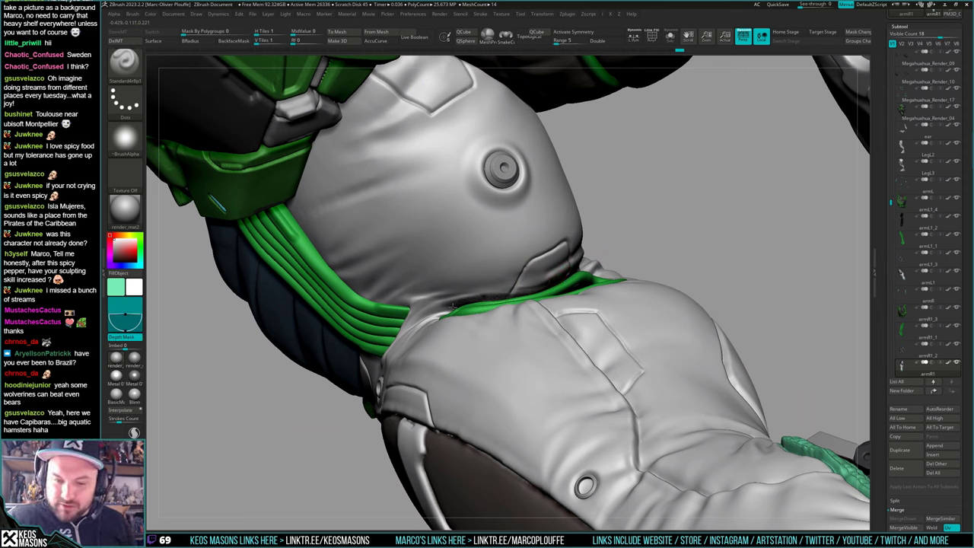
{"action": "right_click_drag", "start_coordinate": [547, 285], "coordinate": [578, 326]}
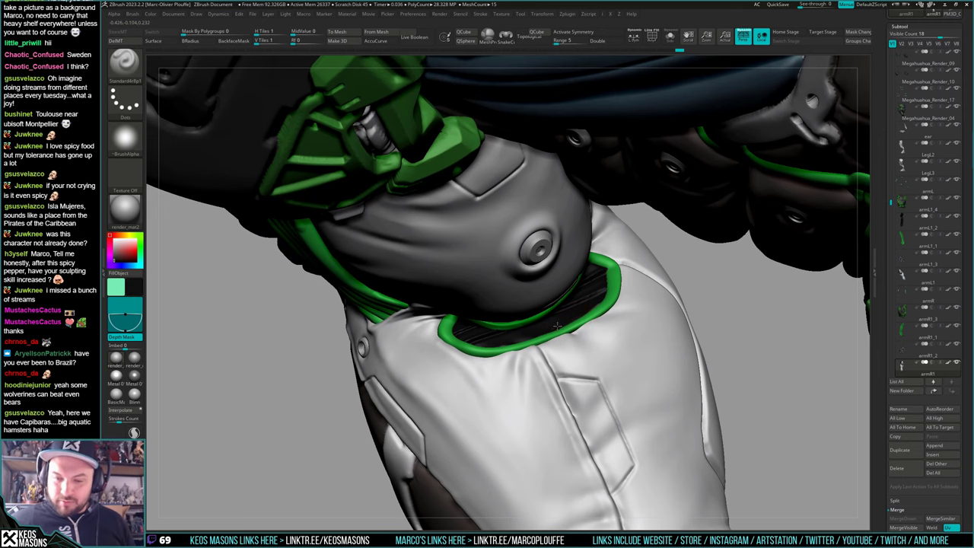
Review the painted arms and elbow recesses on the full character from the front and the side
{"action": "right_click_drag", "start_coordinate": [573, 359], "coordinate": [358, 312], "text": "ctrl"}
{"action": "right_click_drag", "start_coordinate": [831, 335], "coordinate": [643, 270], "text": "alt"}
{"action": "right_click_drag", "start_coordinate": [786, 253], "coordinate": [757, 256]}
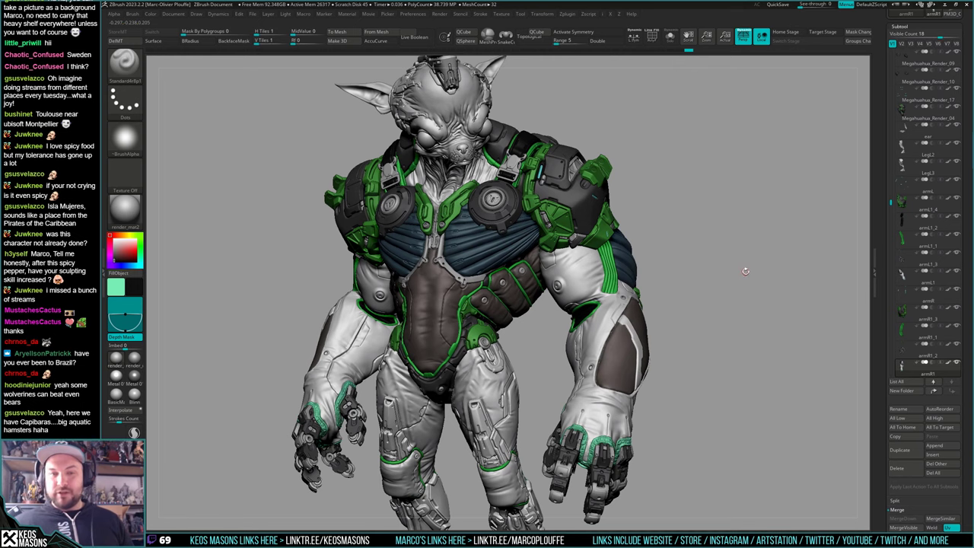
{"action": "mouse_move", "coordinate": [746, 271]}
{"action": "right_mouse_down", "text": "shift"}
{"action": "mouse_move", "coordinate": [767, 266]}
{"action": "mouse_move", "coordinate": [759, 269]}
{"action": "right_mouse_up", "text": "shift"}
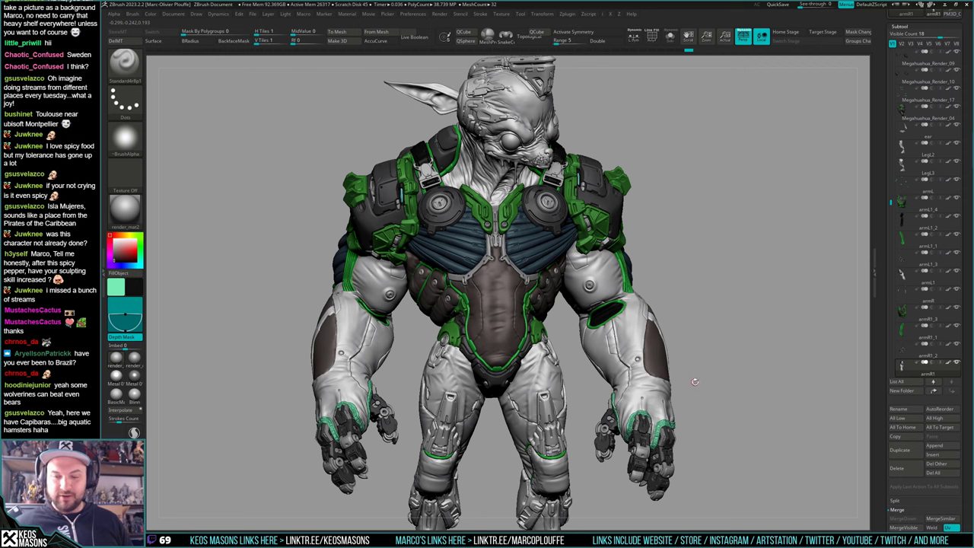
{"action": "left_click_drag", "start_coordinate": [693, 393], "coordinate": [695, 358], "text": "alt"}
{"action": "right_click_drag", "start_coordinate": [685, 374], "coordinate": [685, 352], "text": "alt"}
{"action": "right_click_drag", "start_coordinate": [557, 300], "coordinate": [499, 307]}
Select the character's right leg, isolate it and check its polygroups around the knee pad
{"action": "left_click", "coordinate": [458, 289], "text": "alt"}
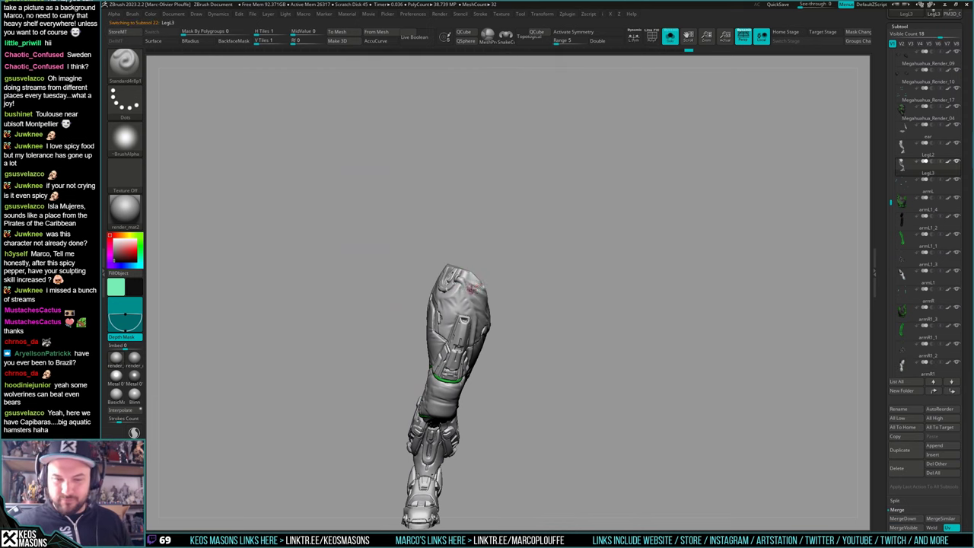
{"action": "right_click_drag", "start_coordinate": [540, 400], "coordinate": [551, 336], "text": "alt"}
{"action": "right_click_drag", "start_coordinate": [550, 336], "coordinate": [589, 332]}
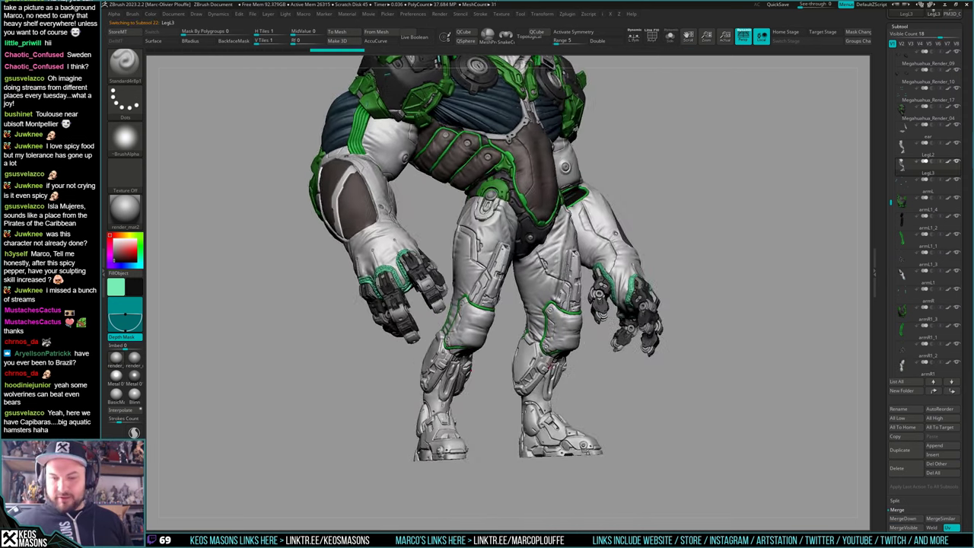
{"action": "key", "text": "alt+s"}
{"action": "key", "text": "shift+f"}
{"action": "key", "text": "f"}
{"action": "right_click_drag", "start_coordinate": [554, 374], "coordinate": [534, 407]}
{"action": "key", "text": "w"}
{"action": "left_click", "coordinate": [495, 275], "text": "ctrl"}
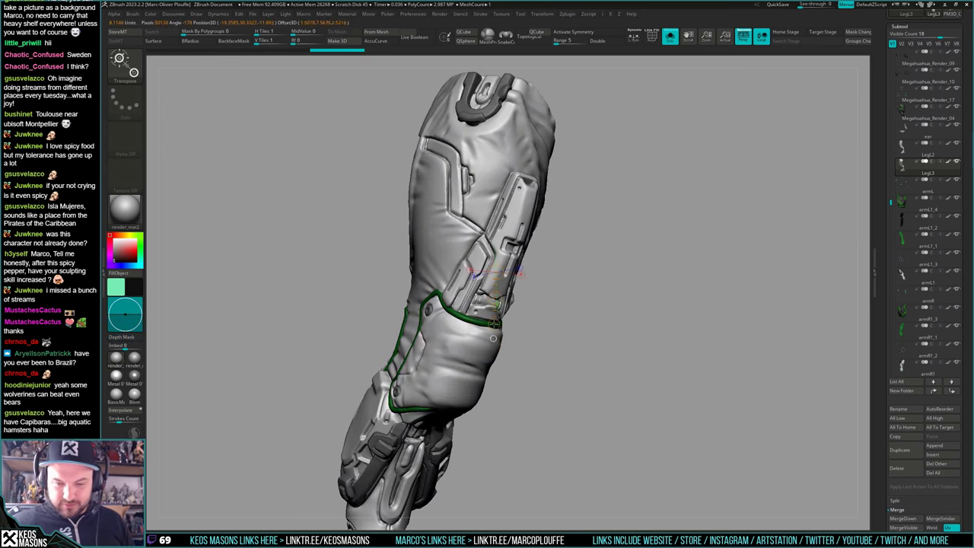
{"action": "right_click_drag", "start_coordinate": [541, 341], "coordinate": [549, 293], "text": "ctrl"}
{"action": "right_click_drag", "start_coordinate": [589, 348], "coordinate": [596, 383]}
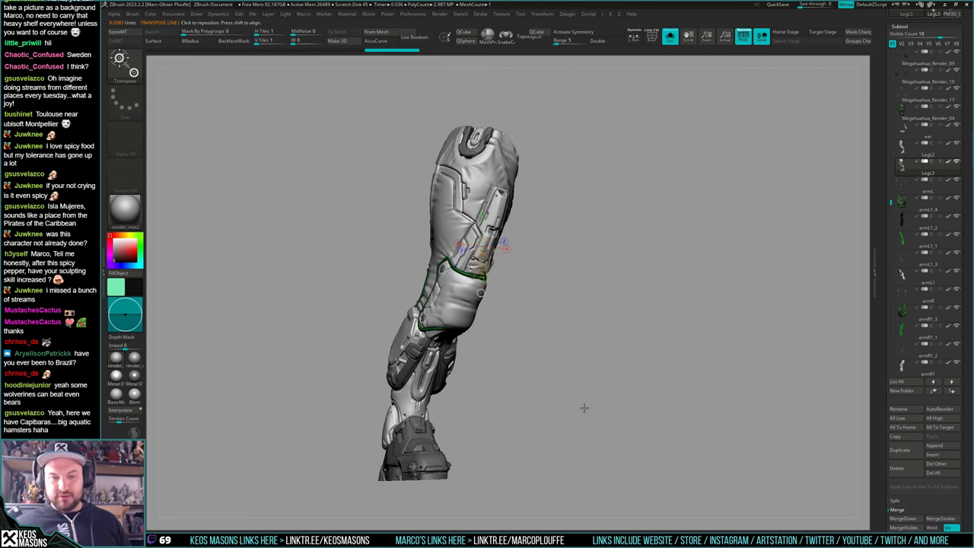
Return to the paint brush, show the full character again and examine both knee pads up close
{"action": "key", "text": "q"}
{"action": "key", "text": "alt+s"}
{"action": "key", "text": "alt+s"}
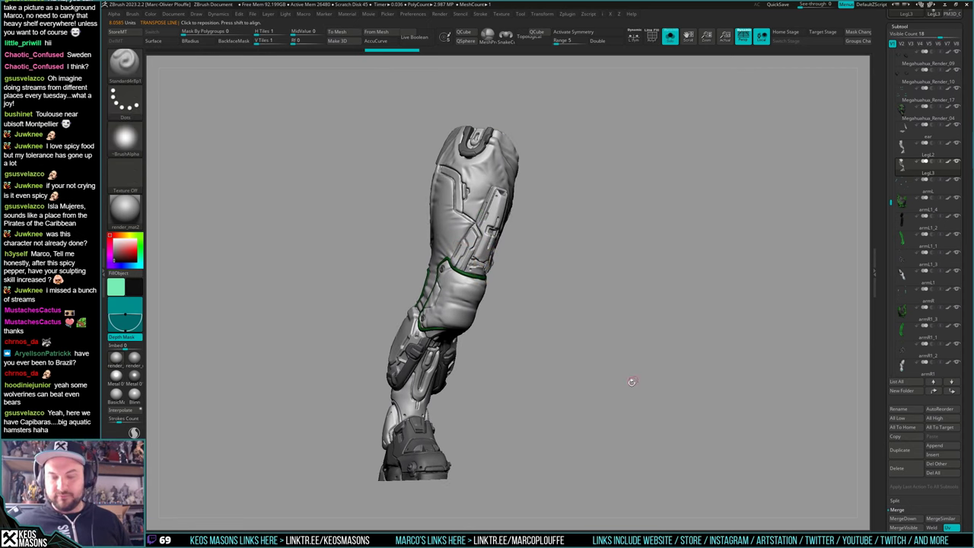
{"action": "key", "text": "shift+alt+s"}
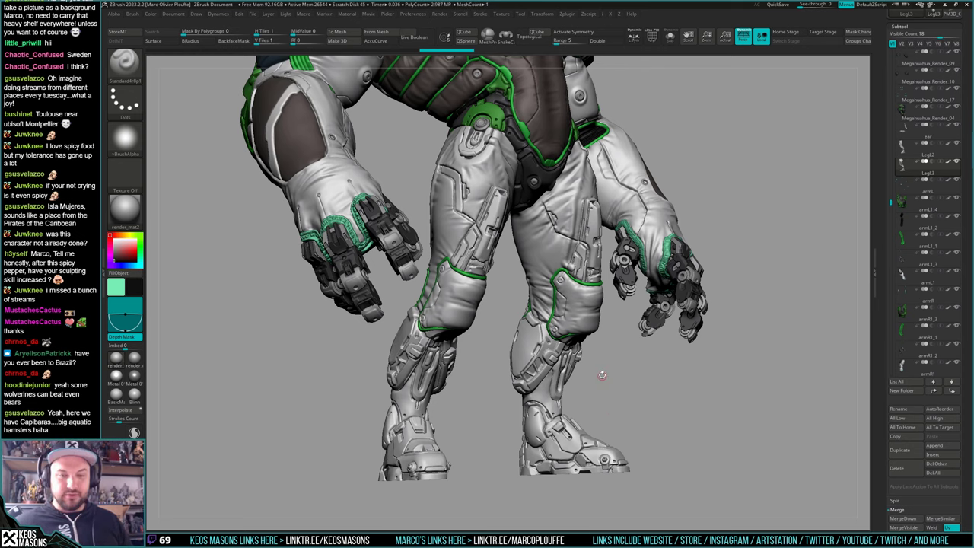
{"action": "right_click_drag", "start_coordinate": [643, 380], "coordinate": [677, 374]}
{"action": "right_click_drag", "start_coordinate": [511, 304], "coordinate": [514, 339], "text": "ctrl"}
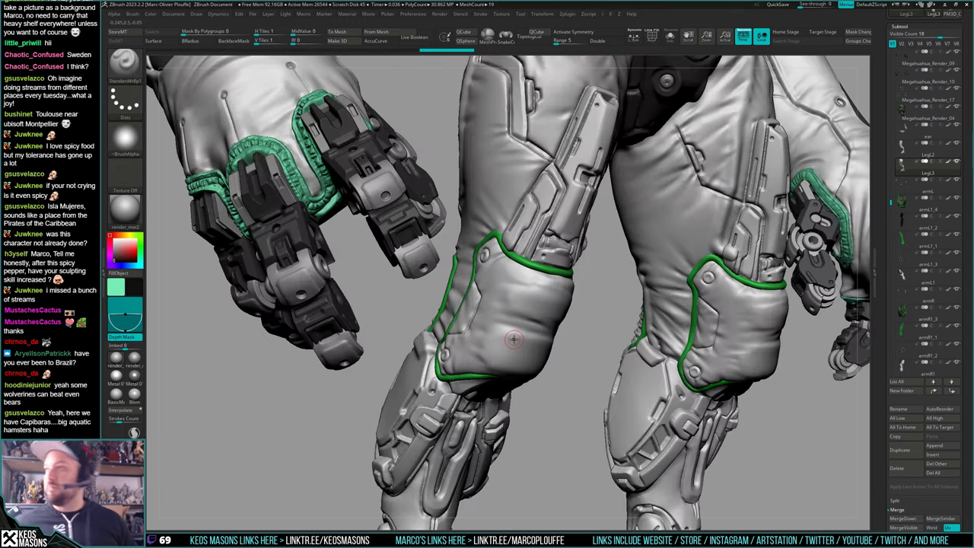
Switch to Chrome, search Google for "capibaras", enlarge the window to view the results and close it
{"action": "mouse_move", "coordinate": [924, 188]}
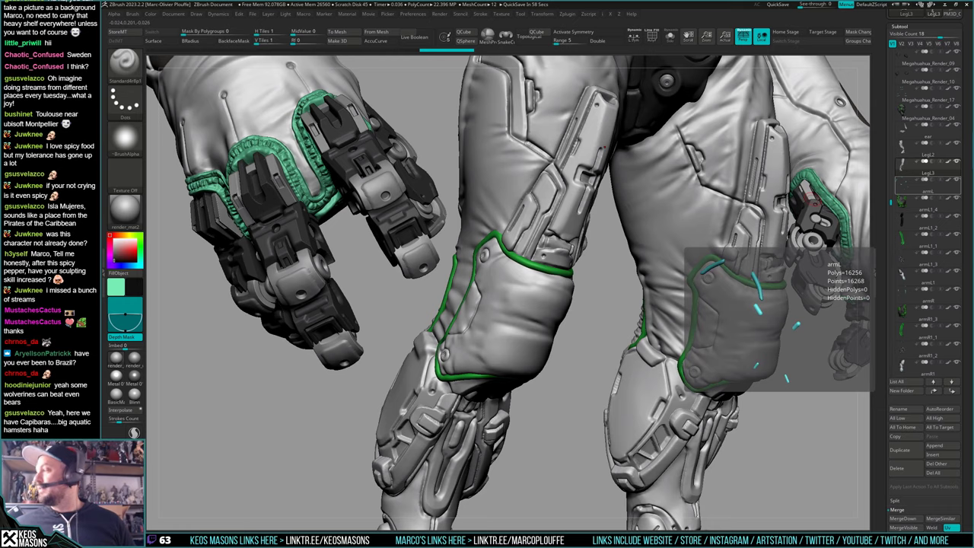
{"action": "left_click", "coordinate": [466, 272]}
{"action": "type", "text": "ca"}
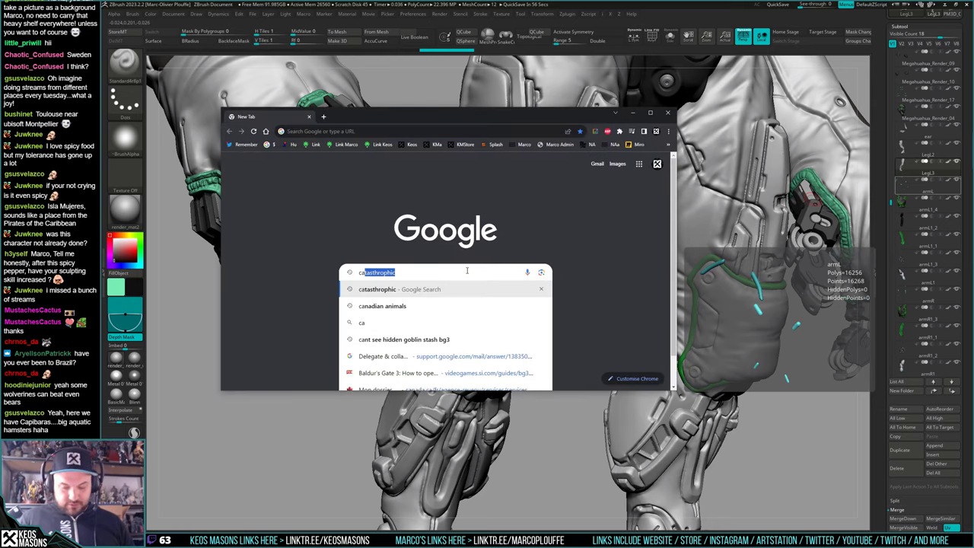
{"action": "type", "text": "pibaras"}
{"action": "key", "text": "Return"}
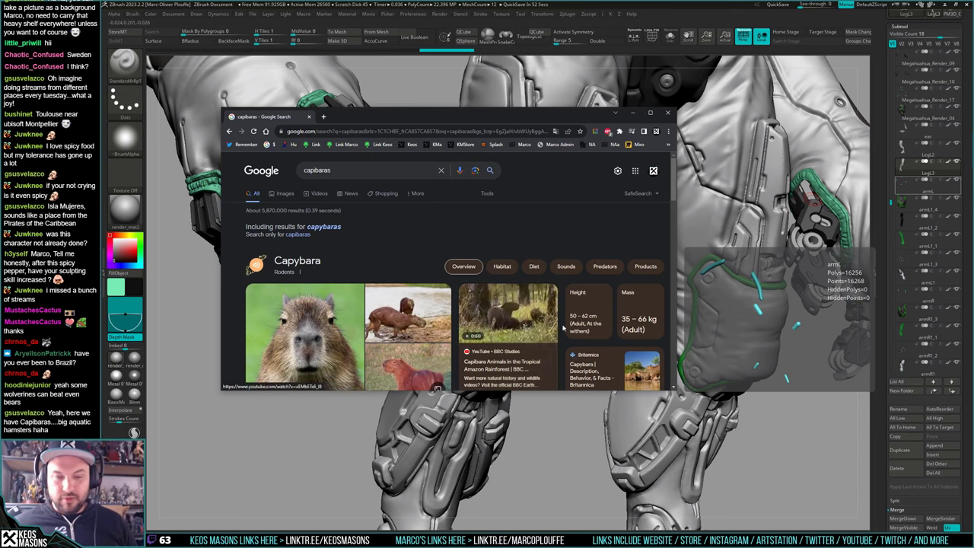
{"action": "left_click_drag", "start_coordinate": [675, 390], "coordinate": [842, 505]}
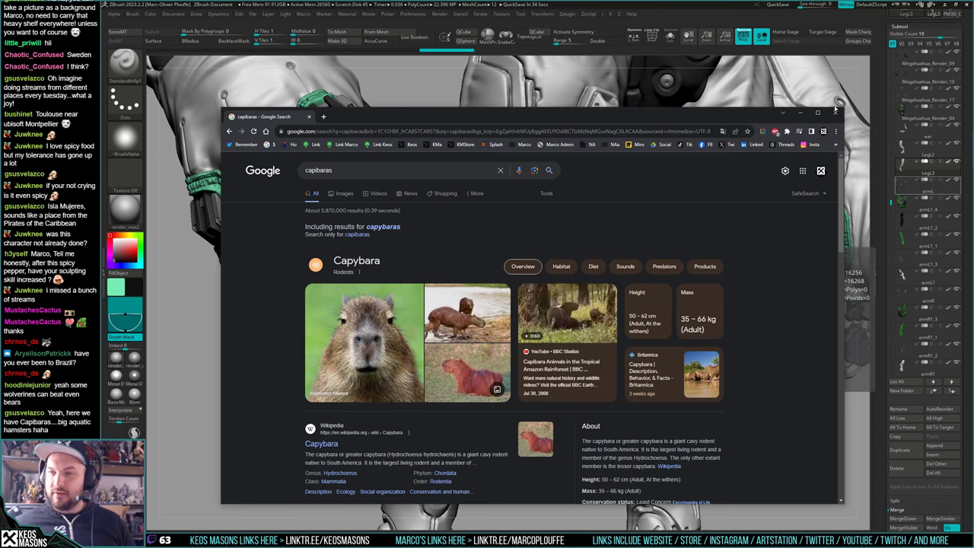
{"action": "left_click", "coordinate": [834, 113]}
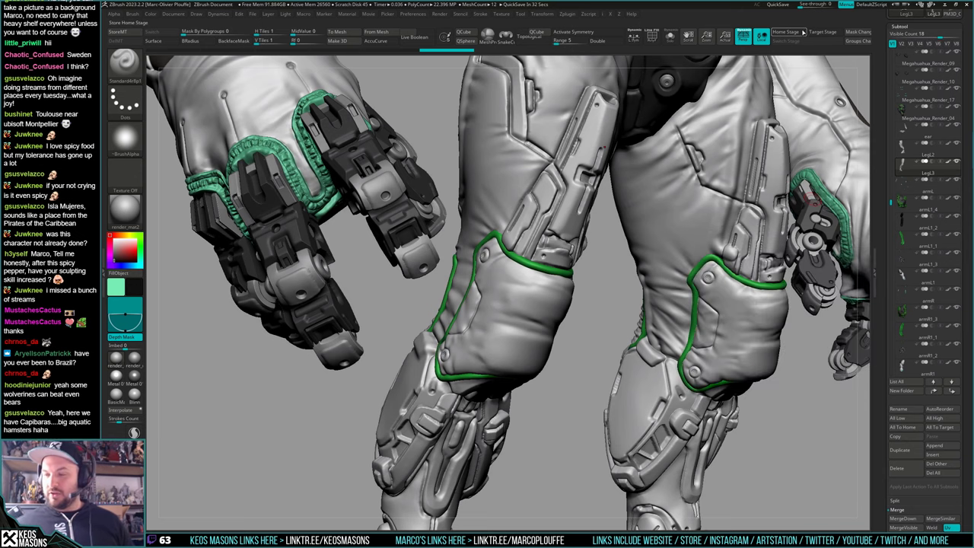
Check how the polygroups divide the knee pad from the rest of the isolated right leg and compare with the full character
{"action": "mouse_move", "coordinate": [556, 413]}
{"action": "left_mouse_down"}
{"action": "mouse_move", "coordinate": [557, 404]}
{"action": "mouse_move", "coordinate": [554, 426]}
{"action": "left_mouse_up"}
{"action": "key", "text": "alt+s"}
{"action": "key", "text": "shift+f"}
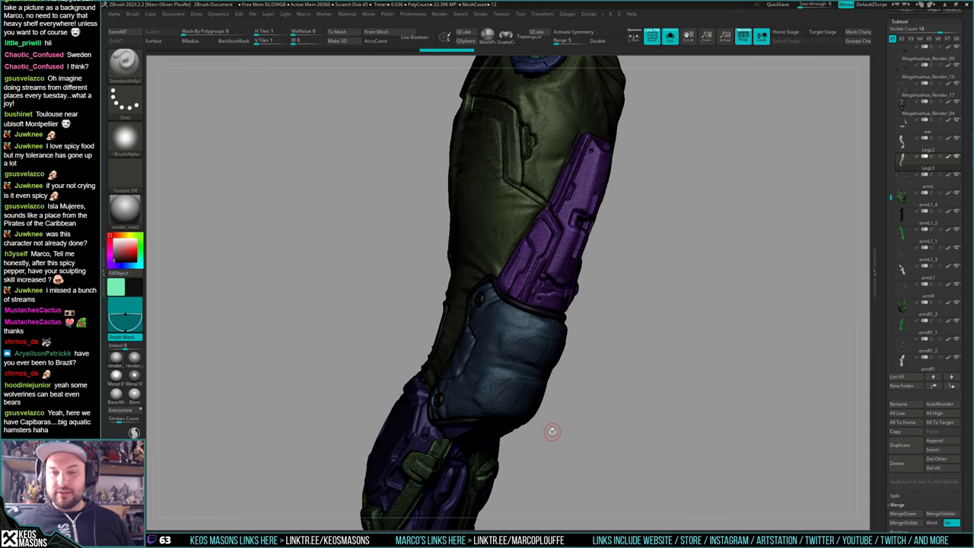
{"action": "key", "text": "shift+f"}
{"action": "right_click_drag", "start_coordinate": [498, 318], "coordinate": [496, 301]}
{"action": "key", "text": "space"}
{"action": "left_click_drag", "start_coordinate": [496, 302], "coordinate": [512, 302]}
{"action": "right_click_drag", "start_coordinate": [512, 323], "coordinate": [566, 332], "text": "ctrl"}
{"action": "key", "text": "alt+s"}
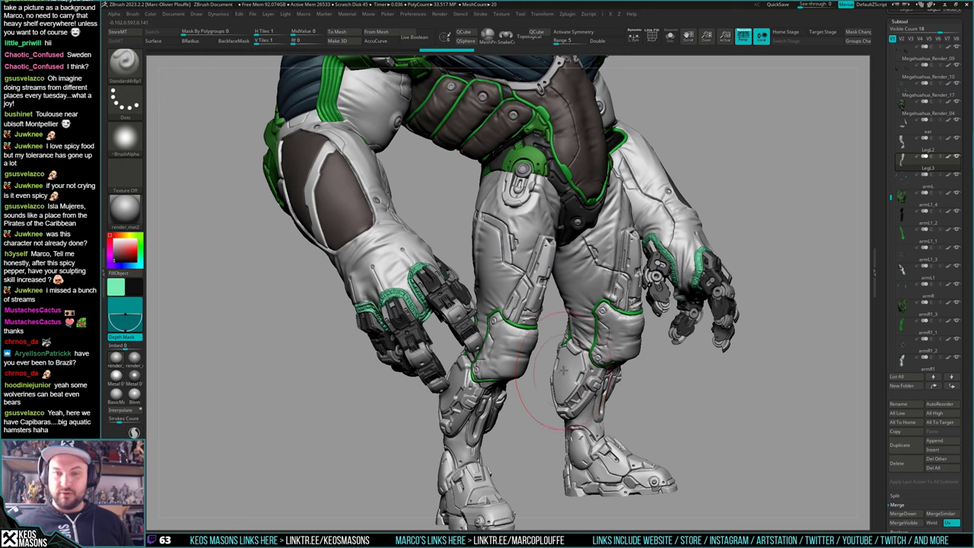
Pick the dark brown, set Mask By Polygroups to 100 and paint the front of the right knee pad
{"action": "key", "text": "ctrl+shift+s"}
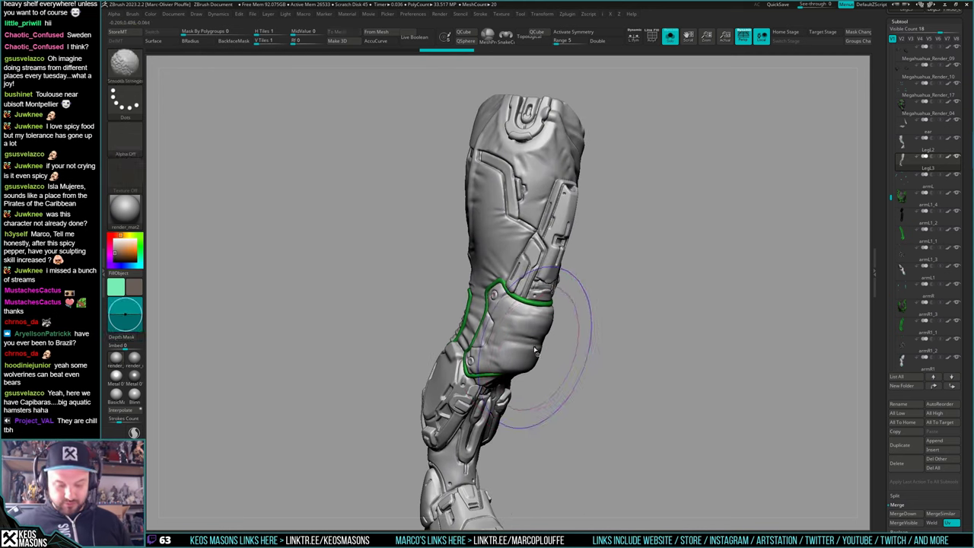
{"action": "left_click_drag", "start_coordinate": [540, 327], "coordinate": [532, 352], "text": "ctrl"}
{"action": "right_click_drag", "start_coordinate": [526, 344], "coordinate": [533, 332]}
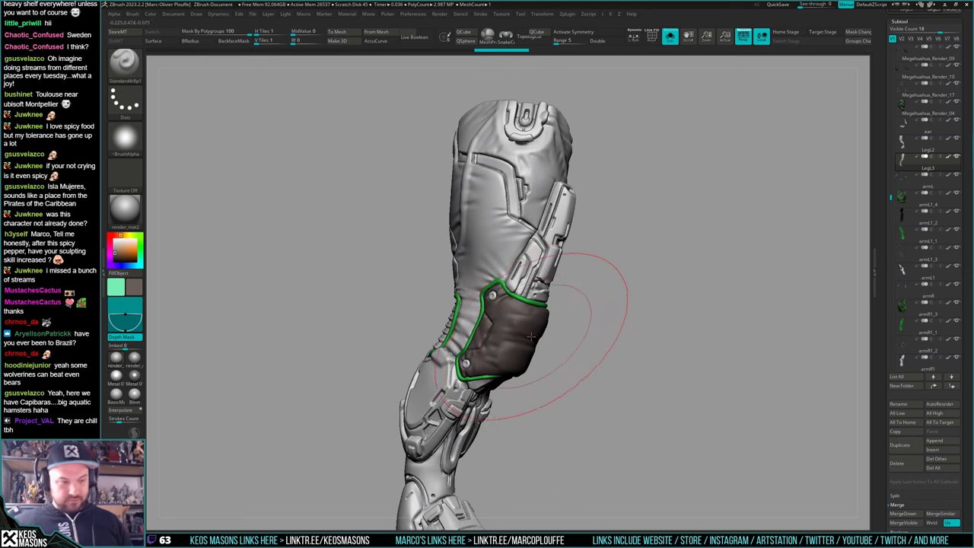
{"action": "key", "text": "space"}
{"action": "left_click_drag", "start_coordinate": [528, 317], "coordinate": [505, 316]}
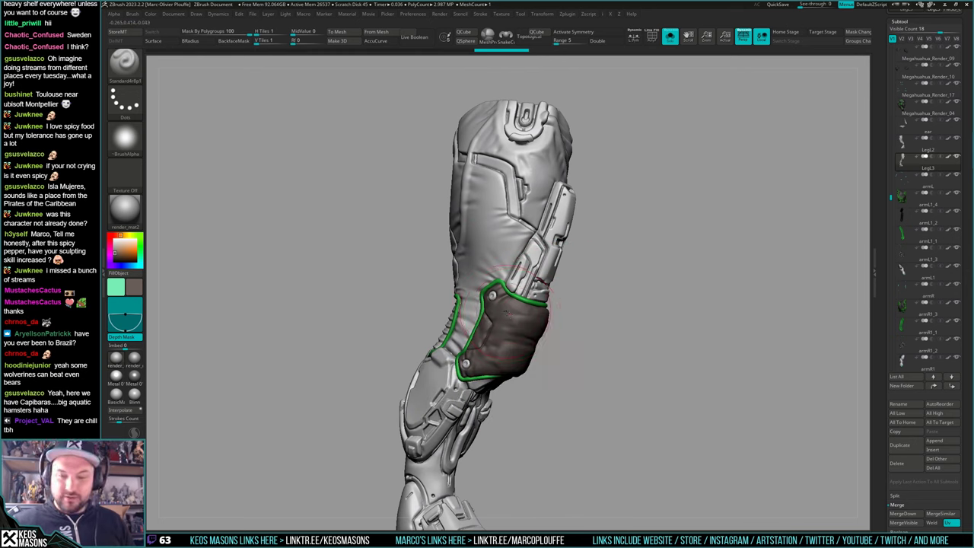
Cover the remaining sides and lower edge of the right knee pad with dark brown, and show the full character
{"action": "mouse_move", "coordinate": [534, 285]}
{"action": "left_mouse_down"}
{"action": "mouse_move", "coordinate": [543, 312]}
{"action": "mouse_move", "coordinate": [583, 341]}
{"action": "mouse_move", "coordinate": [582, 330]}
{"action": "left_mouse_up"}
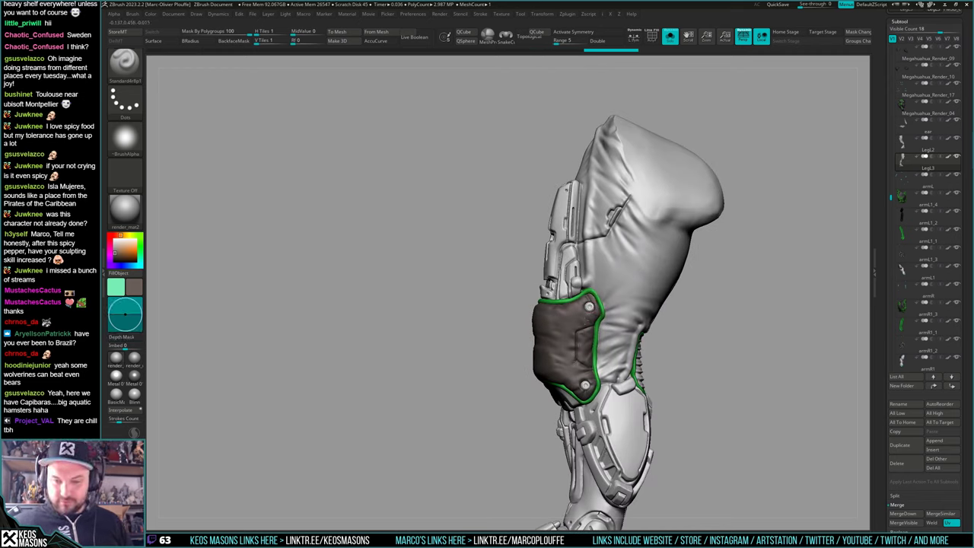
{"action": "right_click_drag", "start_coordinate": [542, 332], "coordinate": [590, 334]}
{"action": "left_click_drag", "start_coordinate": [526, 324], "coordinate": [516, 326]}
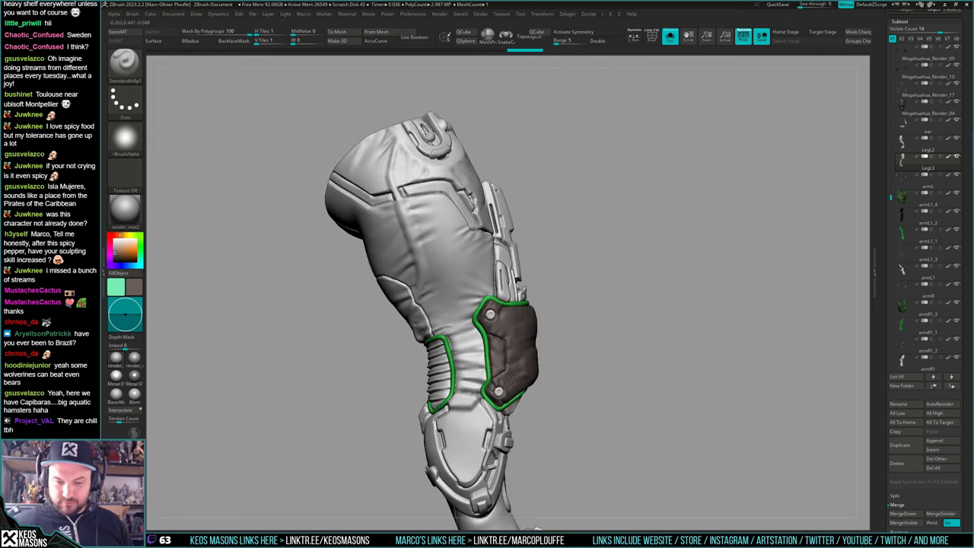
{"action": "left_click_drag", "start_coordinate": [513, 384], "coordinate": [518, 373]}
{"action": "mouse_move", "coordinate": [522, 368]}
{"action": "right_mouse_down"}
{"action": "mouse_move", "coordinate": [640, 356]}
{"action": "mouse_move", "coordinate": [644, 307]}
{"action": "right_mouse_up"}
{"action": "key", "text": "alt+s"}
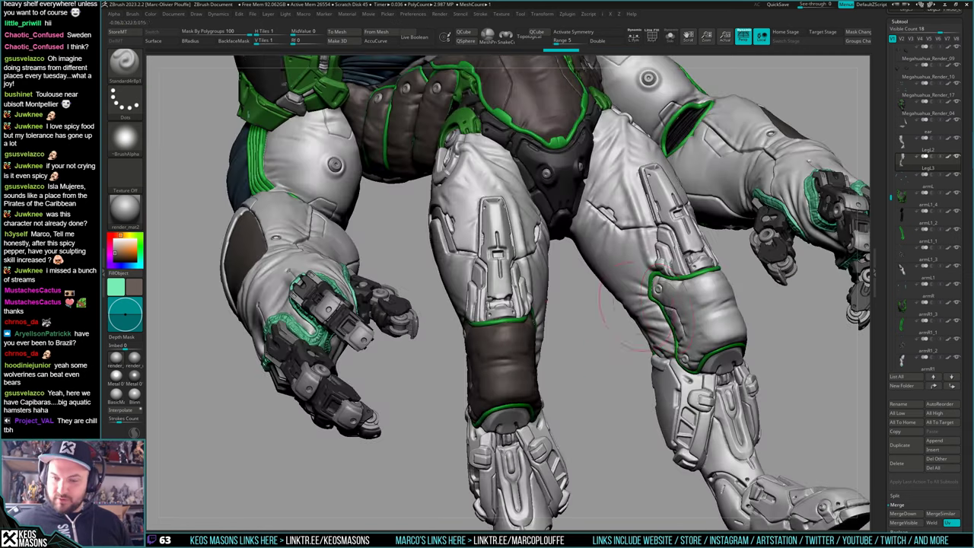
Select the character's left leg, isolate it and paint its knee pad the same dark brown inside the green border
{"action": "left_click", "coordinate": [681, 303], "text": "alt"}
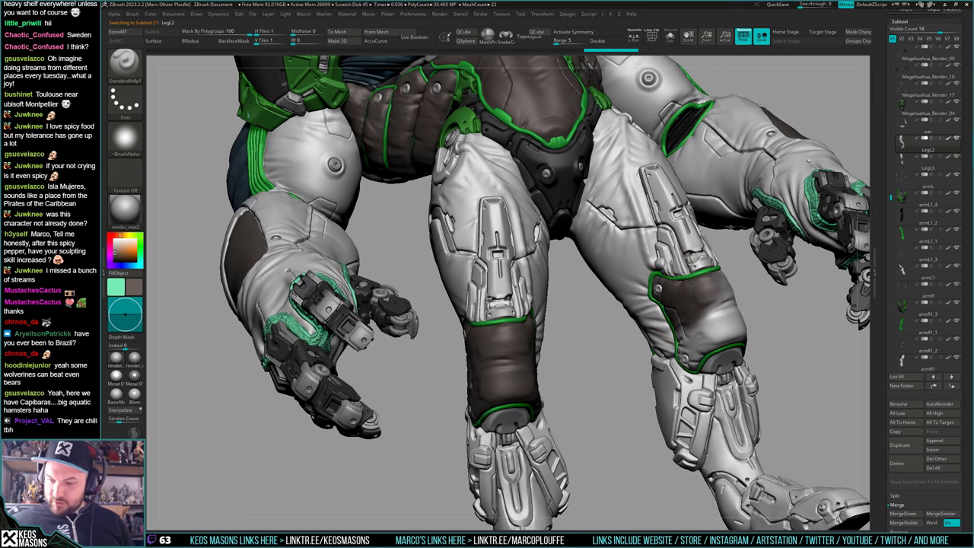
{"action": "key", "text": "ctrl+shift+s"}
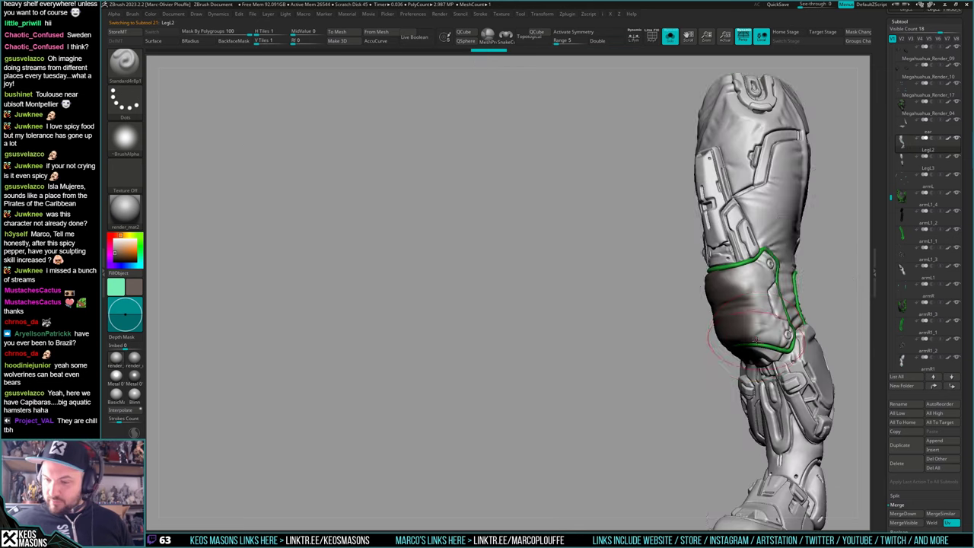
{"action": "mouse_move", "coordinate": [755, 340]}
{"action": "right_mouse_down", "text": "alt"}
{"action": "mouse_move", "coordinate": [609, 373]}
{"action": "mouse_move", "coordinate": [560, 368]}
{"action": "right_mouse_up", "text": "alt"}
{"action": "mouse_move", "coordinate": [596, 338]}
{"action": "left_mouse_down"}
{"action": "mouse_move", "coordinate": [598, 373]}
{"action": "mouse_move", "coordinate": [599, 324]}
{"action": "mouse_move", "coordinate": [578, 316]}
{"action": "left_mouse_up"}
{"action": "mouse_move", "coordinate": [567, 326]}
{"action": "right_mouse_down"}
{"action": "mouse_move", "coordinate": [579, 335]}
{"action": "mouse_move", "coordinate": [584, 381]}
{"action": "mouse_move", "coordinate": [585, 358]}
{"action": "mouse_move", "coordinate": [554, 376]}
{"action": "mouse_move", "coordinate": [571, 375]}
{"action": "right_mouse_up"}
{"action": "key", "text": "alt+s"}
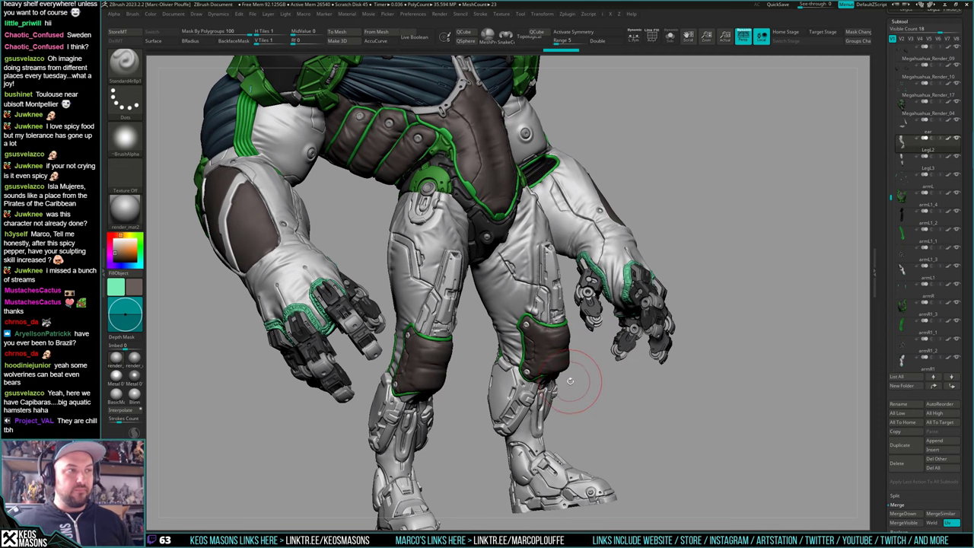
Pick the green, isolate the character's right leg and paint the U-shaped bracket at the top of the thigh
{"action": "right_click_drag", "start_coordinate": [467, 310], "coordinate": [496, 360], "text": "alt"}
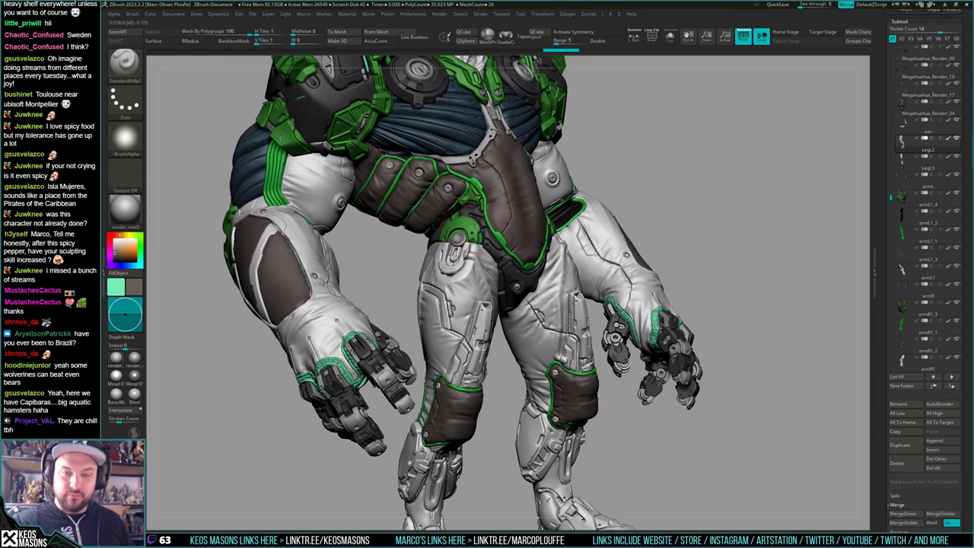
{"action": "key", "text": "c"}
{"action": "right_click_drag", "start_coordinate": [495, 283], "coordinate": [522, 251], "text": "alt"}
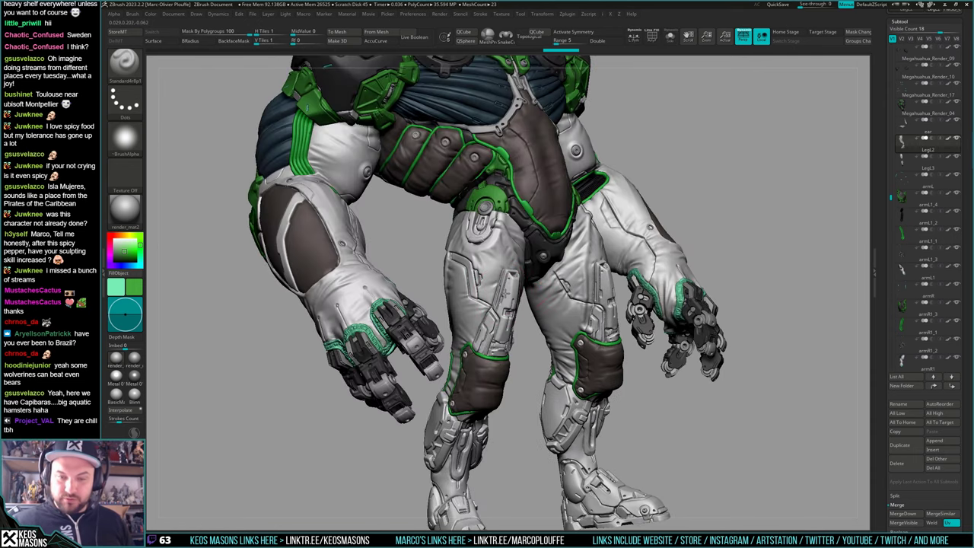
{"action": "left_click", "coordinate": [505, 294], "text": "alt"}
{"action": "key", "text": "shift+alt+s"}
{"action": "right_click_drag", "start_coordinate": [506, 294], "coordinate": [520, 374], "text": "alt"}
{"action": "right_click_drag", "start_coordinate": [520, 375], "coordinate": [530, 358]}
{"action": "left_click_drag", "start_coordinate": [464, 245], "coordinate": [464, 302]}
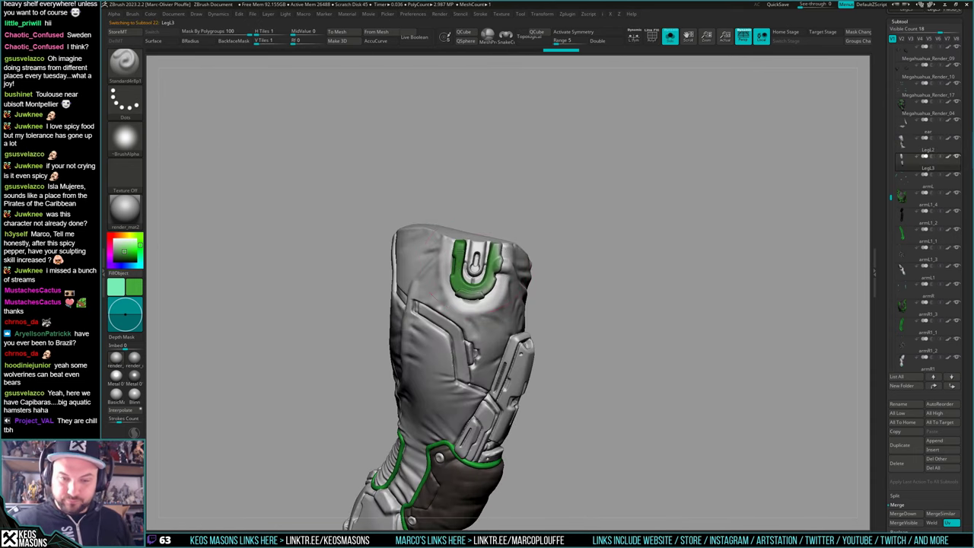
{"action": "key", "text": "shift+alt+s"}
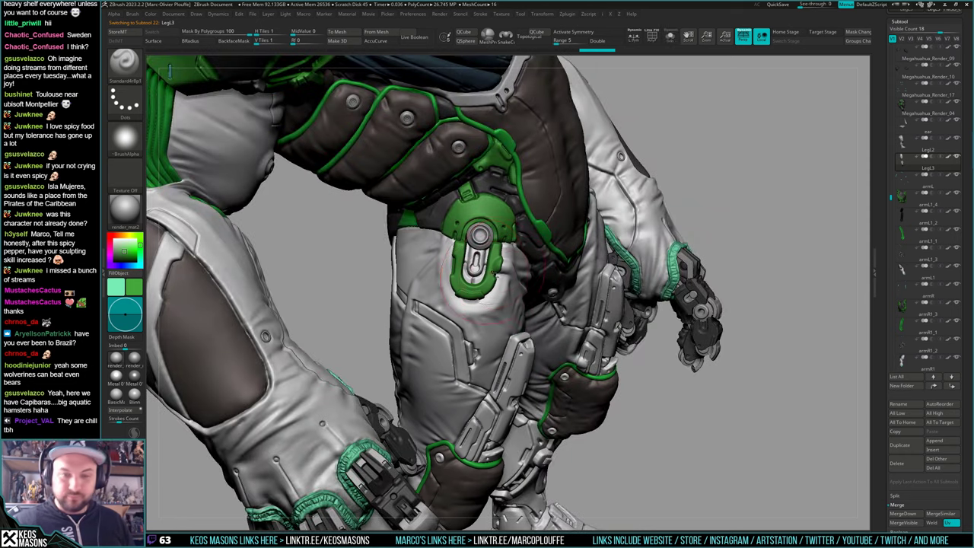
Pick the dark grey and paint the slotted insert inside the green hip bracket on the right leg
{"action": "key", "text": "shift+f"}
{"action": "key", "text": "shift+f"}
{"action": "right_click_drag", "start_coordinate": [495, 275], "coordinate": [516, 220]}
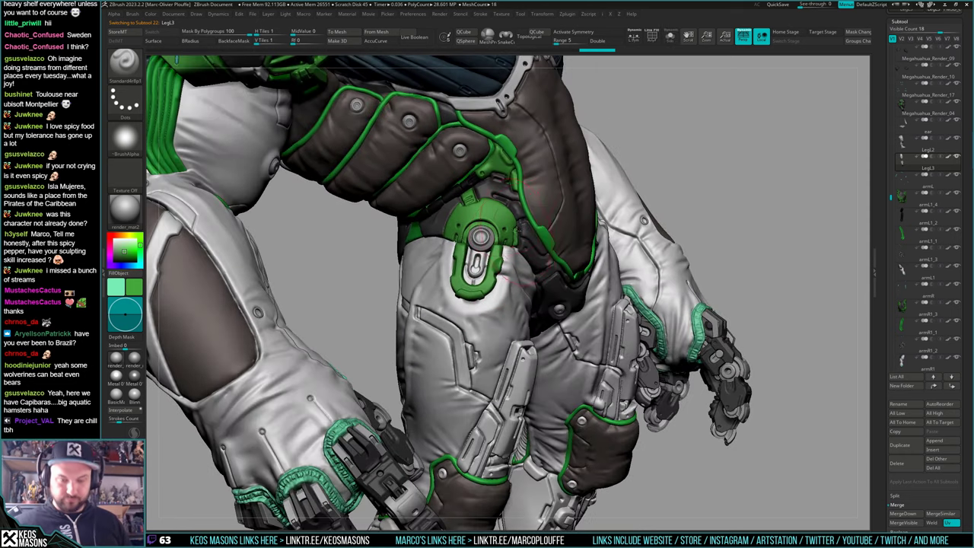
{"action": "key", "text": "v"}
{"action": "key", "text": "c"}
{"action": "left_click_drag", "start_coordinate": [476, 259], "coordinate": [476, 280]}
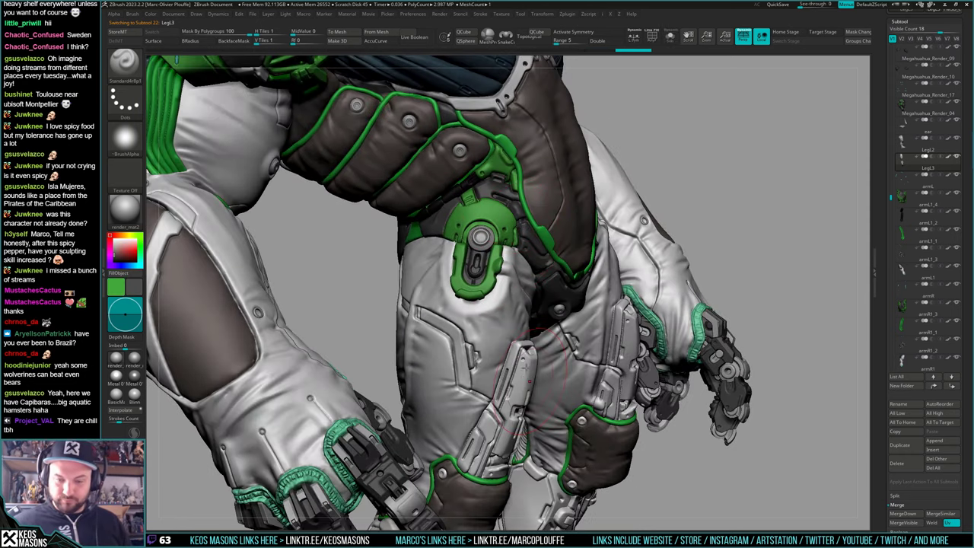
Switch back to green, paint the whole mechanical plate on the front of the right thigh and compare it with the full character
{"action": "right_click_drag", "start_coordinate": [530, 381], "coordinate": [550, 331]}
{"action": "key", "text": "v"}
{"action": "mouse_move", "coordinate": [485, 377]}
{"action": "left_mouse_down"}
{"action": "mouse_move", "coordinate": [499, 365]}
{"action": "mouse_move", "coordinate": [526, 283]}
{"action": "left_mouse_up"}
{"action": "right_click_drag", "start_coordinate": [551, 305], "coordinate": [460, 327]}
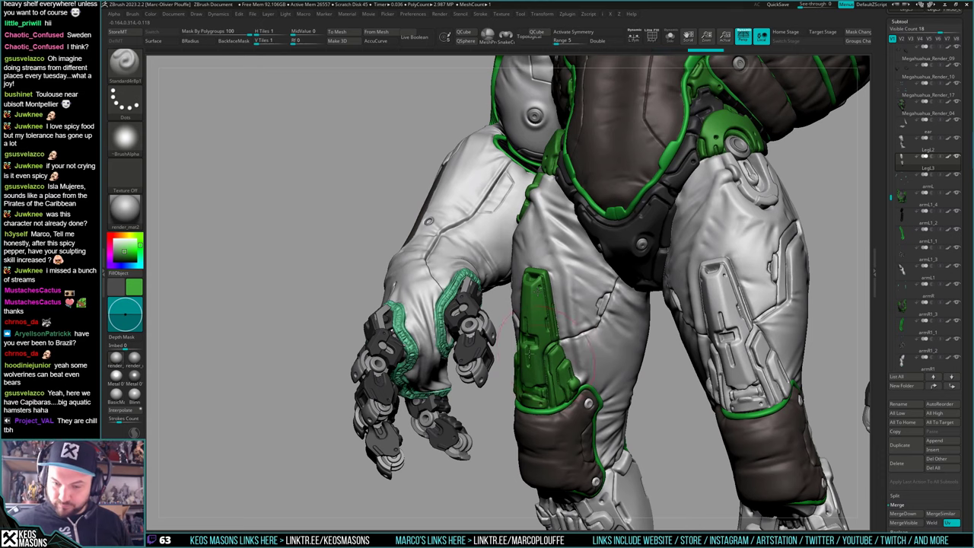
{"action": "right_click_drag", "start_coordinate": [537, 290], "coordinate": [567, 373]}
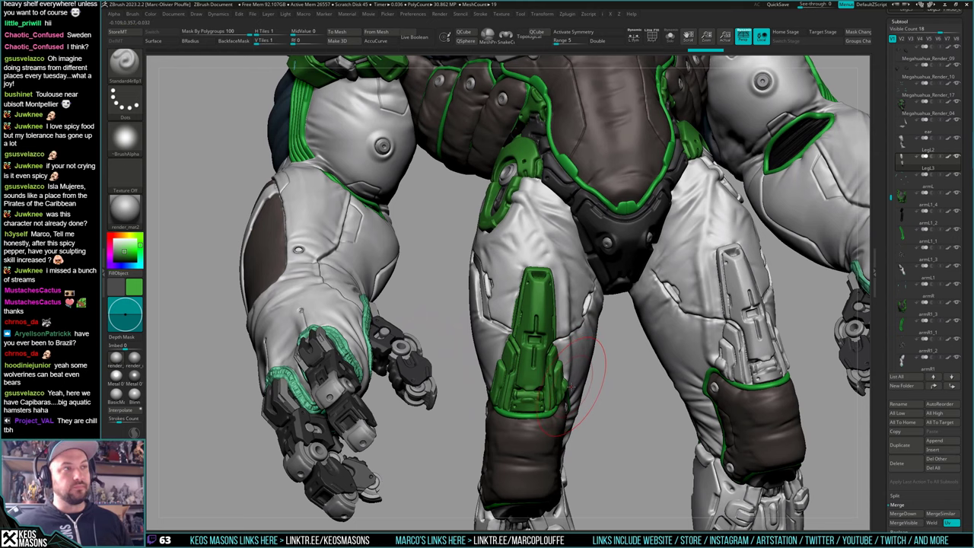
{"action": "right_click_drag", "start_coordinate": [575, 412], "coordinate": [568, 359], "text": "ctrl"}
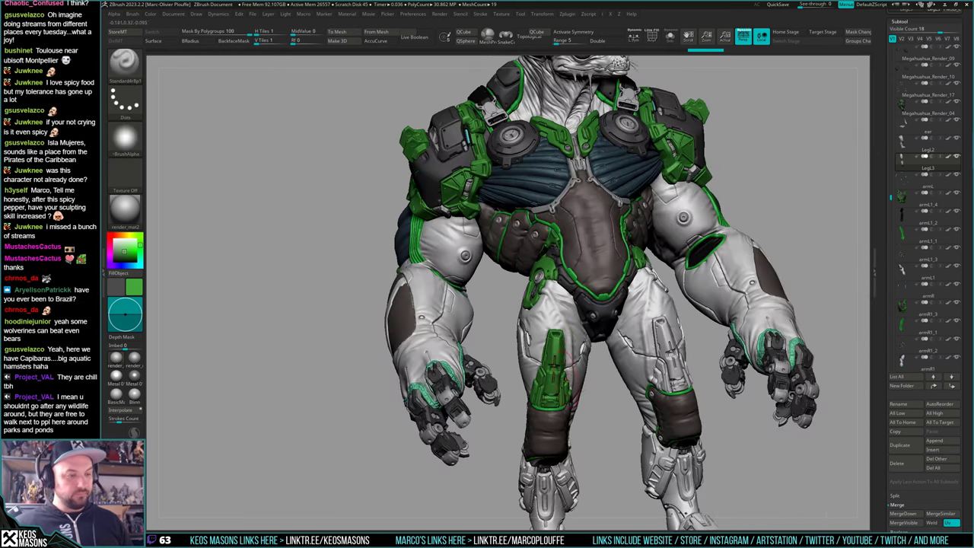
{"action": "scroll", "coordinate": [567, 378], "scroll_direction": "up", "scroll_amount": 6}
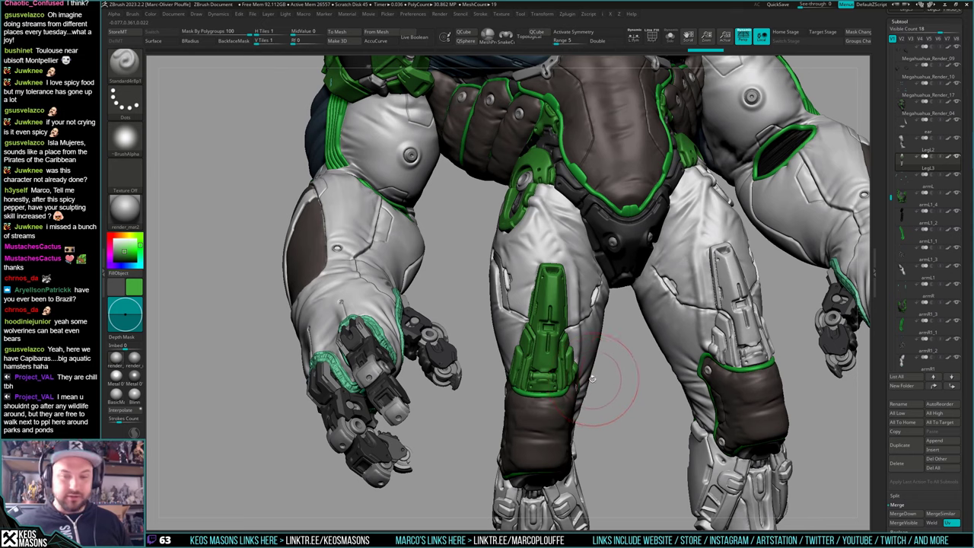
Pick white, isolate the right leg, set Mask By Polygroups to 0 and clean up the fabric around the green thigh plate
{"action": "mouse_move", "coordinate": [563, 344]}
{"action": "right_mouse_down"}
{"action": "mouse_move", "coordinate": [548, 298]}
{"action": "mouse_move", "coordinate": [544, 328]}
{"action": "mouse_move", "coordinate": [535, 284]}
{"action": "right_mouse_up"}
{"action": "key", "text": "space"}
{"action": "left_click_drag", "start_coordinate": [535, 283], "coordinate": [531, 285]}
{"action": "key", "text": "c"}
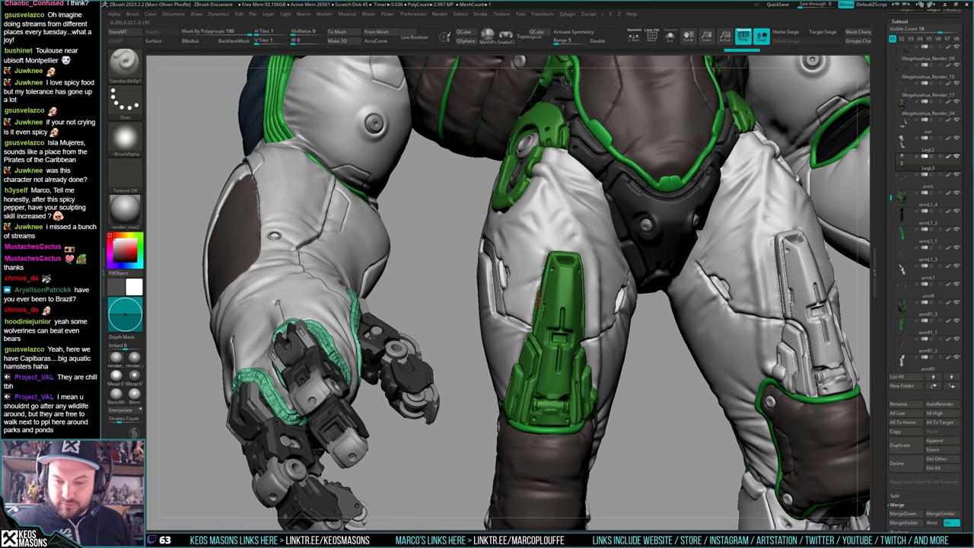
{"action": "key", "text": "alt+s"}
{"action": "key", "text": "space"}
{"action": "left_click_drag", "start_coordinate": [543, 299], "coordinate": [549, 298]}
{"action": "right_click_drag", "start_coordinate": [544, 281], "coordinate": [534, 298]}
{"action": "key", "text": "space"}
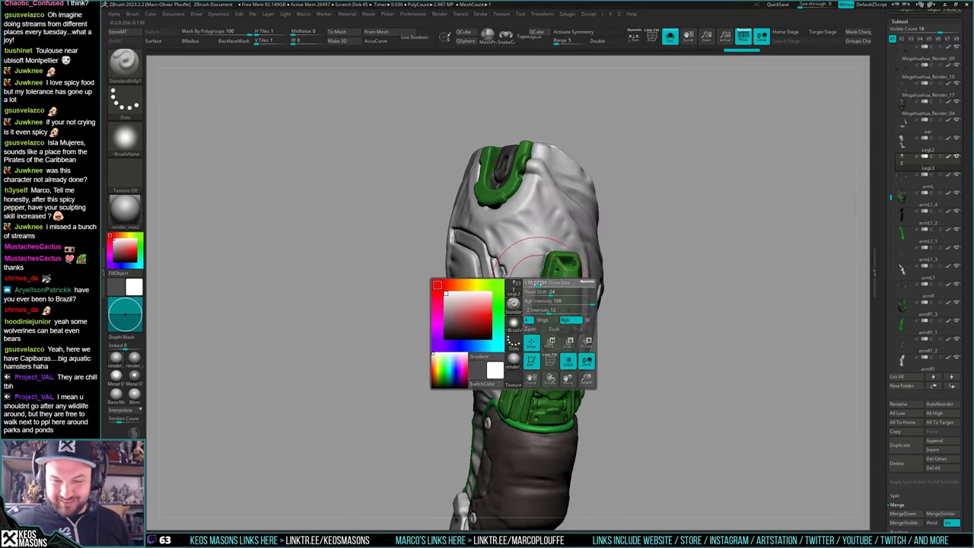
{"action": "left_click_drag", "start_coordinate": [534, 297], "coordinate": [528, 298]}
{"action": "mouse_move", "coordinate": [528, 298]}
{"action": "right_mouse_down"}
{"action": "mouse_move", "coordinate": [547, 312]}
{"action": "mouse_move", "coordinate": [536, 284]}
{"action": "right_mouse_up"}
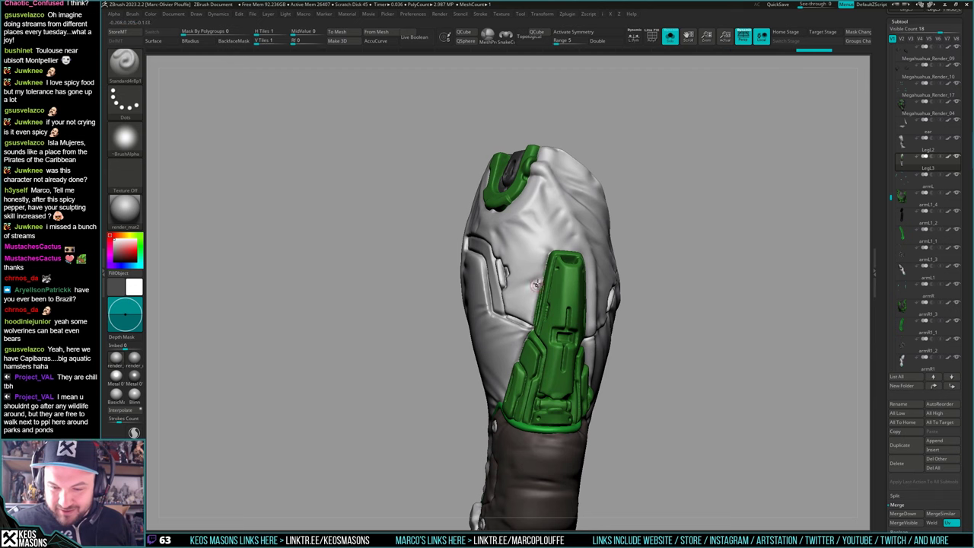
Pick the green and touch up the side edges of the thigh plate, undoing the last stroke
{"action": "right_click_drag", "start_coordinate": [531, 320], "coordinate": [536, 262]}
{"action": "key", "text": "c"}
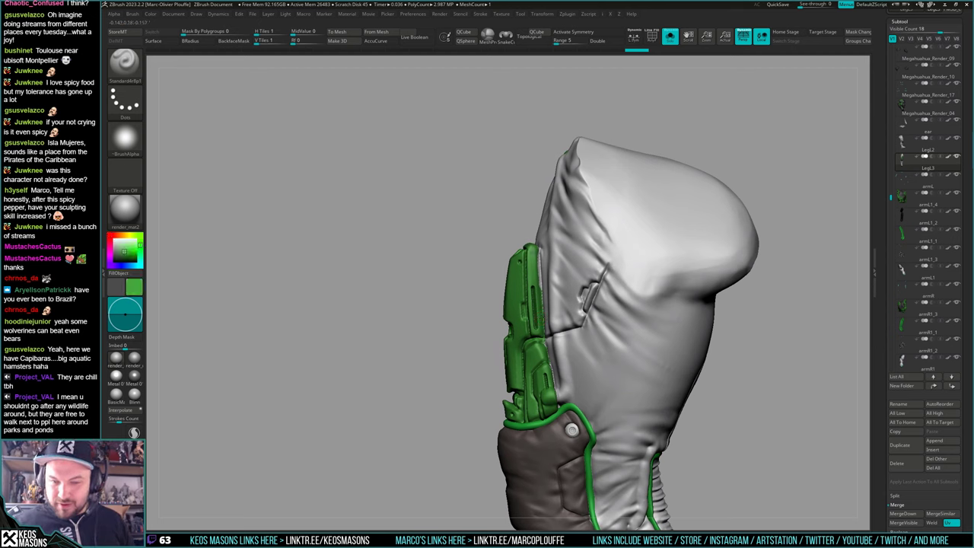
{"action": "right_click_drag", "start_coordinate": [538, 260], "coordinate": [543, 300]}
{"action": "key", "text": "c"}
{"action": "key", "text": "c"}
{"action": "key", "text": "ctrl+z"}
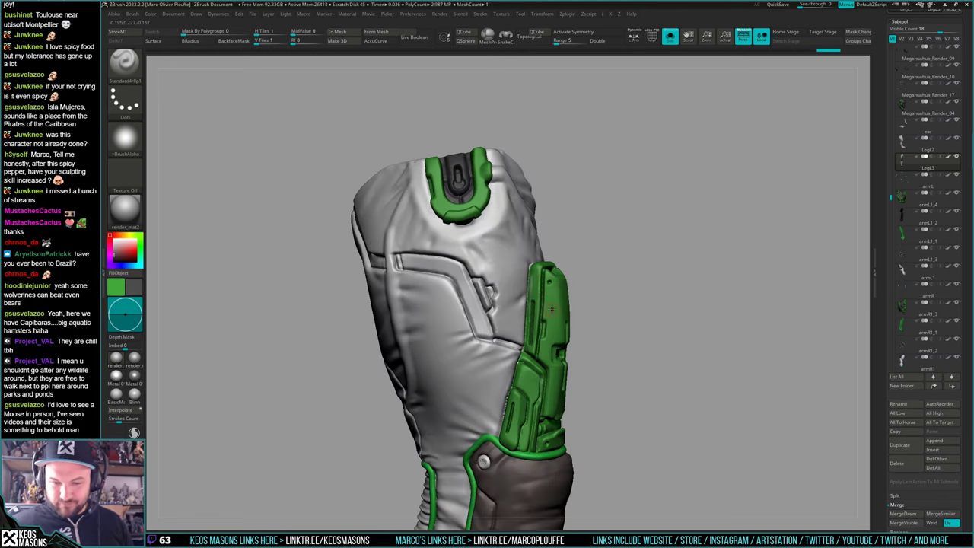
Pick the dark grey and paint the outer side of the thigh plate's raised central panel
{"action": "key", "text": "c"}
{"action": "right_click_drag", "start_coordinate": [534, 327], "coordinate": [512, 466]}
{"action": "key", "text": "c"}
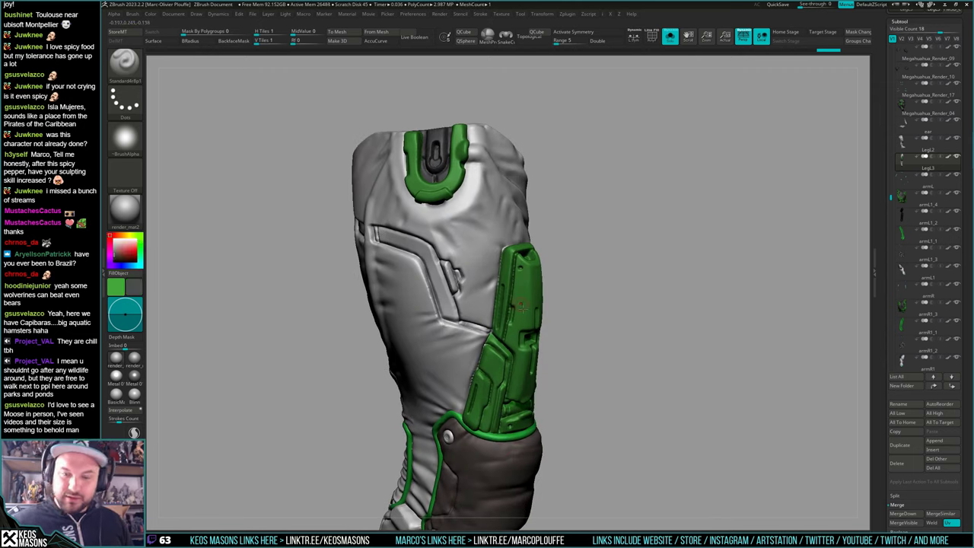
{"action": "right_click_drag", "start_coordinate": [453, 171], "coordinate": [514, 300]}
{"action": "left_click_drag", "start_coordinate": [515, 313], "coordinate": [512, 335]}
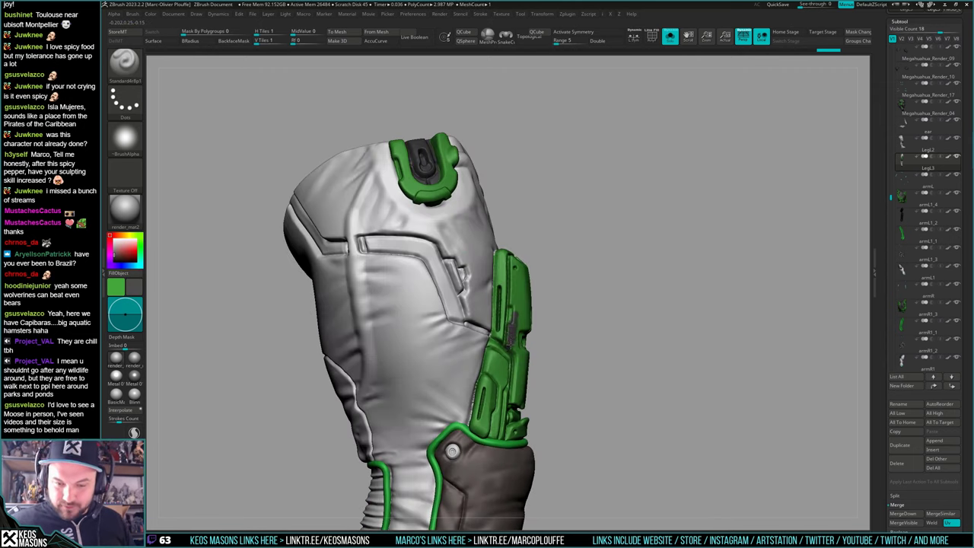
{"action": "right_click_drag", "start_coordinate": [519, 343], "coordinate": [515, 302]}
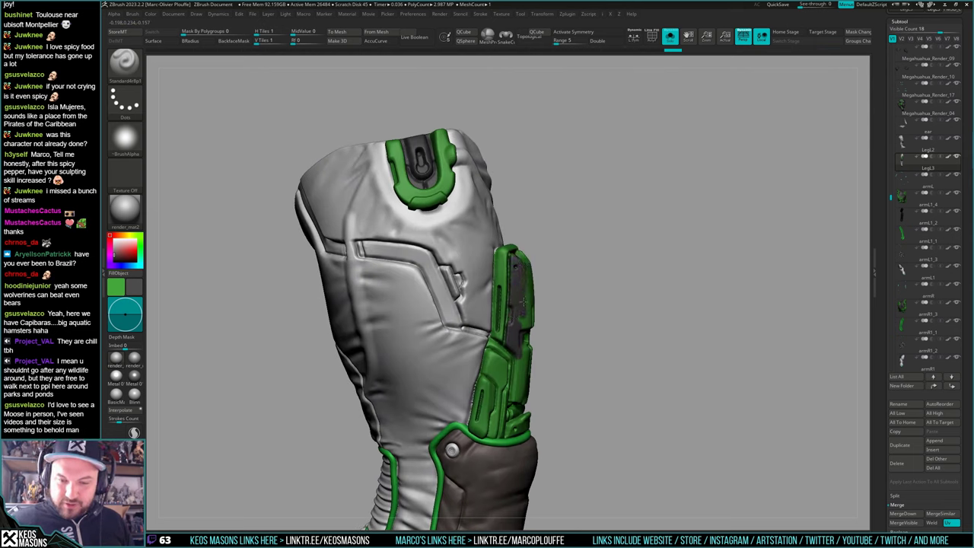
{"action": "right_click_drag", "start_coordinate": [523, 303], "coordinate": [519, 370]}
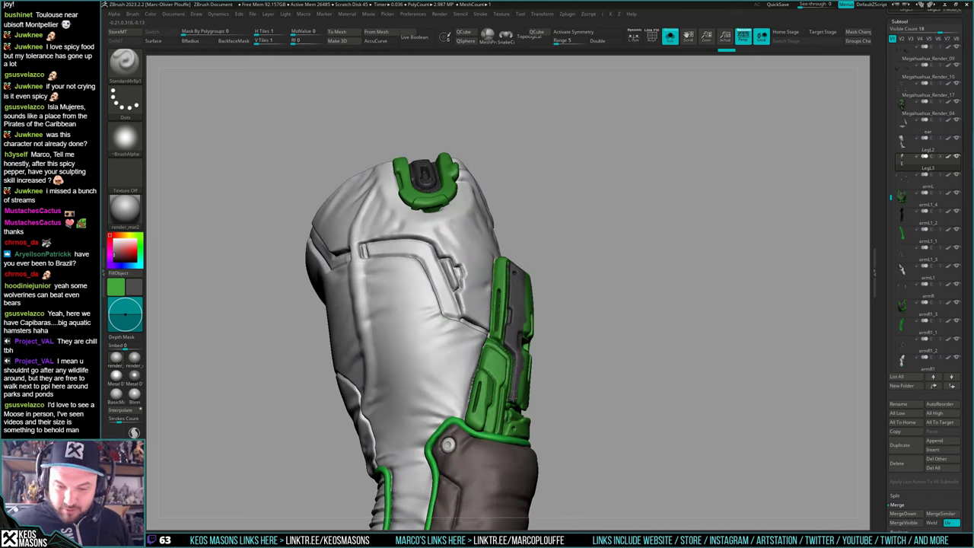
Resize the brush and extend the dark grey over the central panel's lower block down to its end
{"action": "right_click_drag", "start_coordinate": [516, 354], "coordinate": [493, 346]}
{"action": "right_click", "coordinate": [493, 346]}
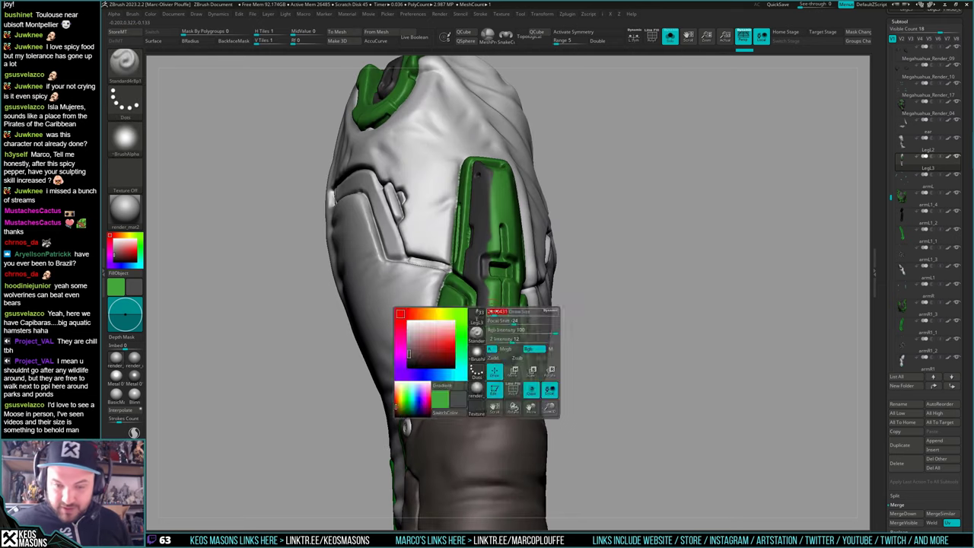
{"action": "left_click_drag", "start_coordinate": [489, 342], "coordinate": [490, 310]}
{"action": "right_click_drag", "start_coordinate": [500, 352], "coordinate": [504, 342]}
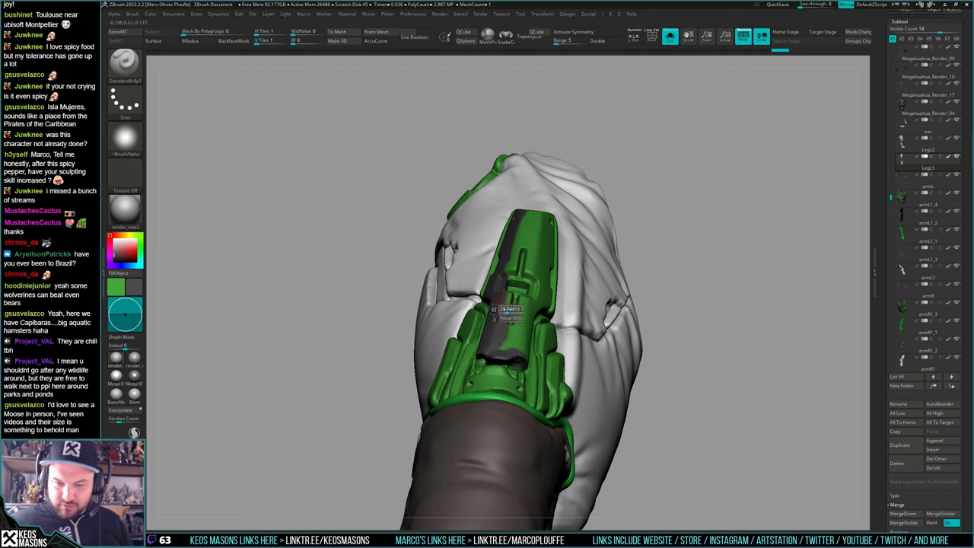
{"action": "right_click_drag", "start_coordinate": [524, 304], "coordinate": [525, 356]}
{"action": "right_click", "coordinate": [531, 356]}
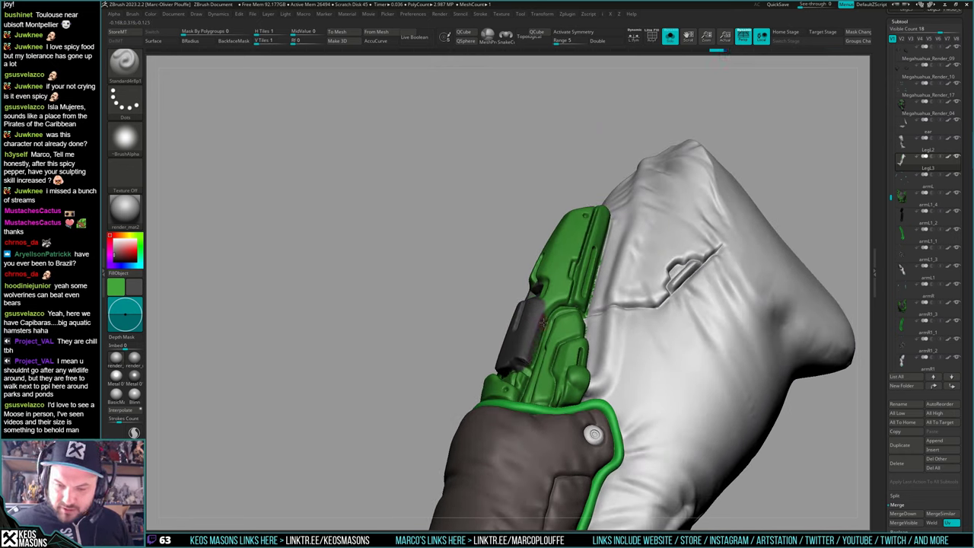
Paint the inner side of the central panel dark grey up to its upper bolt hole, leaving the outer rim green
{"action": "right_click_drag", "start_coordinate": [569, 308], "coordinate": [544, 316]}
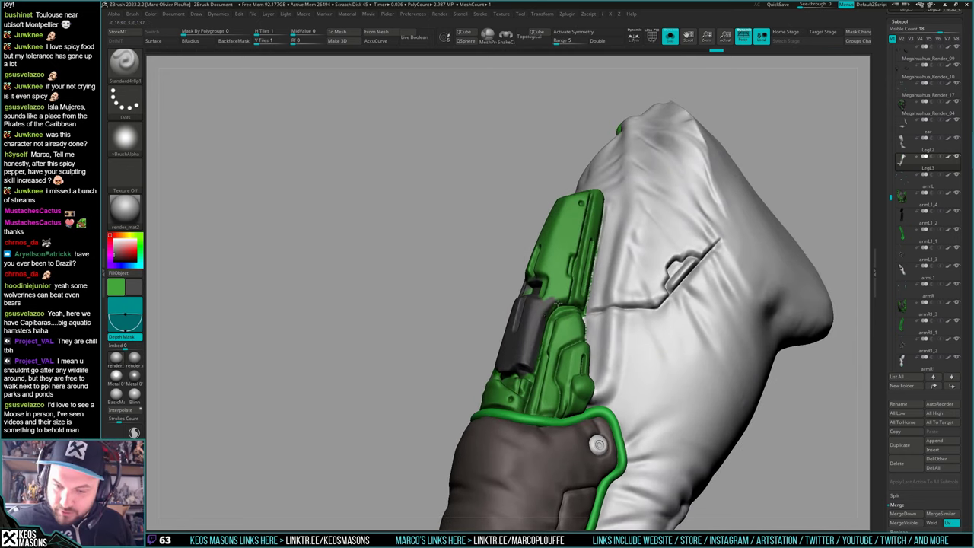
{"action": "right_click", "coordinate": [570, 284]}
{"action": "mouse_move", "coordinate": [531, 288]}
{"action": "left_mouse_down"}
{"action": "mouse_move", "coordinate": [564, 280]}
{"action": "mouse_move", "coordinate": [571, 247]}
{"action": "left_mouse_up"}
{"action": "right_click_drag", "start_coordinate": [571, 251], "coordinate": [545, 334]}
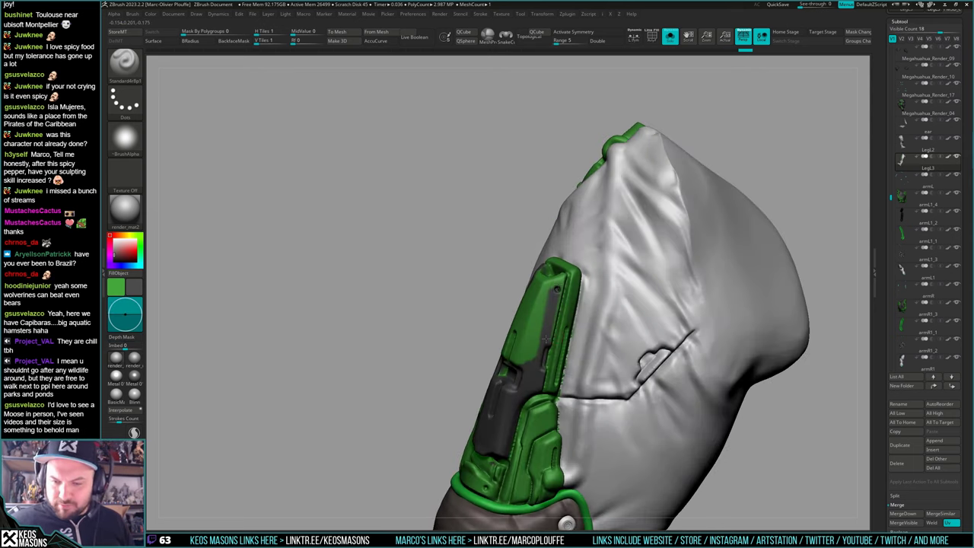
{"action": "left_click_drag", "start_coordinate": [558, 289], "coordinate": [561, 280]}
{"action": "right_click_drag", "start_coordinate": [561, 278], "coordinate": [558, 295]}
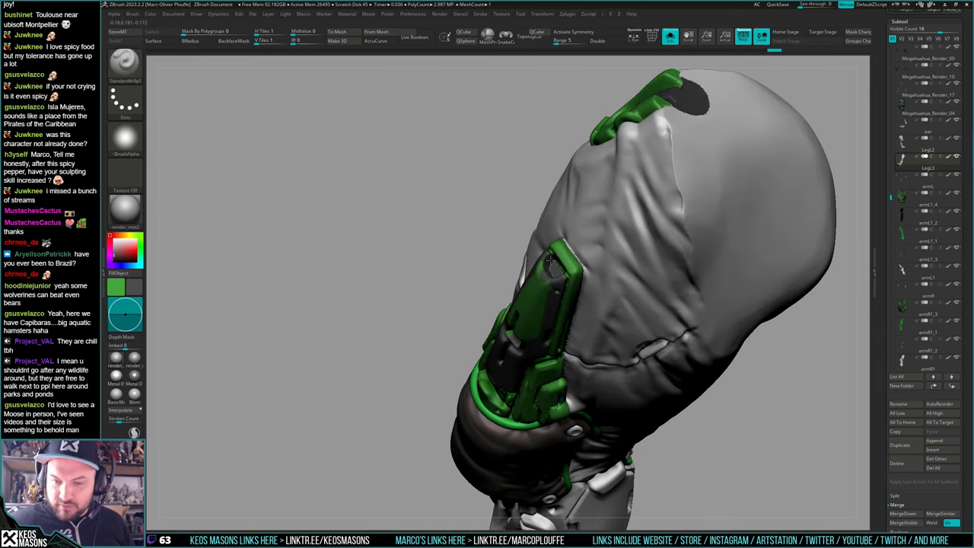
Cover the remaining green on the front of the central panel with dark grey
{"action": "mouse_move", "coordinate": [546, 285]}
{"action": "right_mouse_down"}
{"action": "mouse_move", "coordinate": [572, 346]}
{"action": "mouse_move", "coordinate": [525, 328]}
{"action": "right_mouse_up"}
{"action": "right_click", "coordinate": [536, 371]}
{"action": "left_click_drag", "start_coordinate": [493, 350], "coordinate": [523, 295]}
{"action": "right_click_drag", "start_coordinate": [510, 335], "coordinate": [531, 300]}
{"action": "left_click_drag", "start_coordinate": [534, 300], "coordinate": [537, 318]}
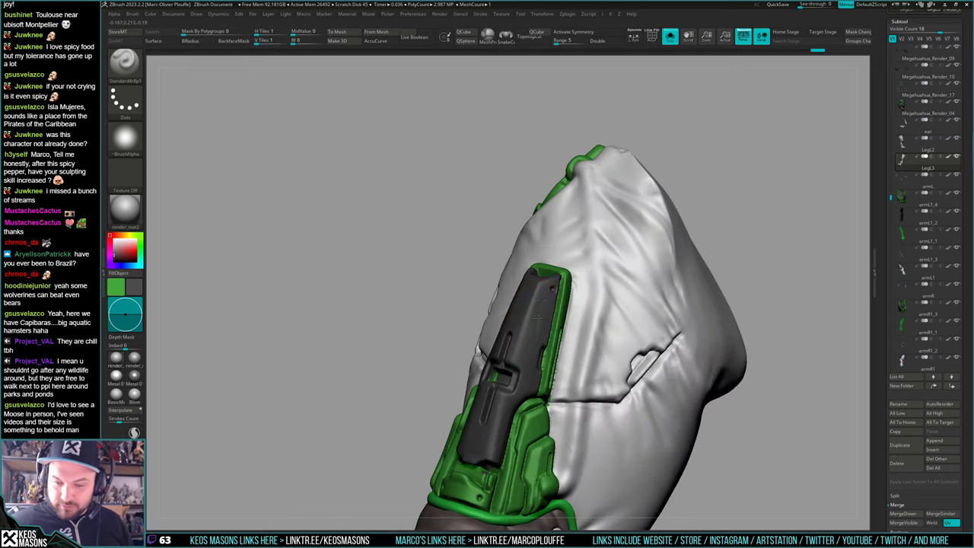
{"action": "mouse_move", "coordinate": [533, 337]}
{"action": "right_mouse_down"}
{"action": "mouse_move", "coordinate": [494, 386]}
{"action": "mouse_move", "coordinate": [512, 356]}
{"action": "mouse_move", "coordinate": [550, 383]}
{"action": "mouse_move", "coordinate": [562, 312]}
{"action": "mouse_move", "coordinate": [561, 352]}
{"action": "mouse_move", "coordinate": [546, 325]}
{"action": "right_mouse_up"}
Undo the loose strokes, set Mask By Polygroups to 100 and paint the small bolted block above the knee pad dark grey
{"action": "key", "text": "alt+s"}
{"action": "key", "text": "alt+s"}
{"action": "left_click_drag", "start_coordinate": [551, 319], "coordinate": [532, 335]}
{"action": "right_click", "coordinate": [533, 335]}
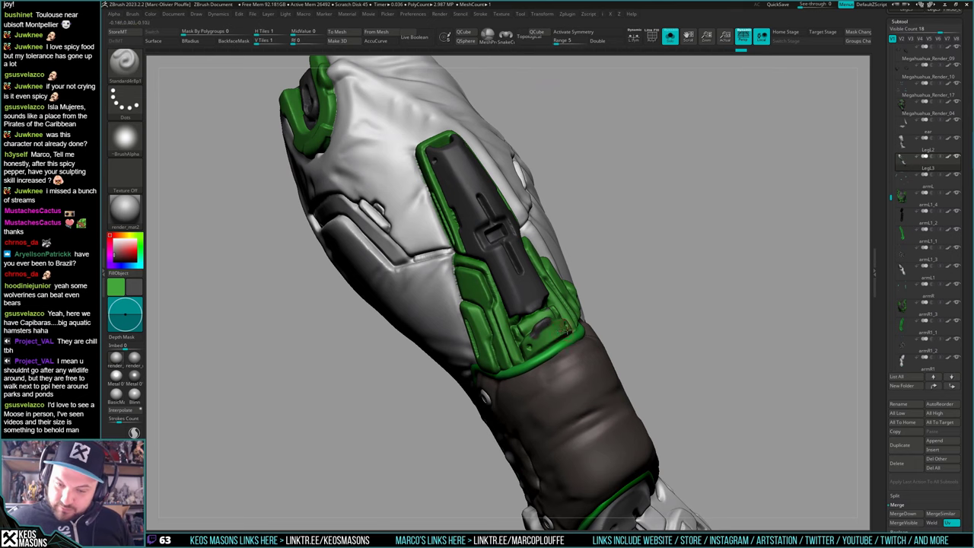
{"action": "key", "text": "ctrl+z"}
{"action": "right_click_drag", "start_coordinate": [552, 341], "coordinate": [542, 336]}
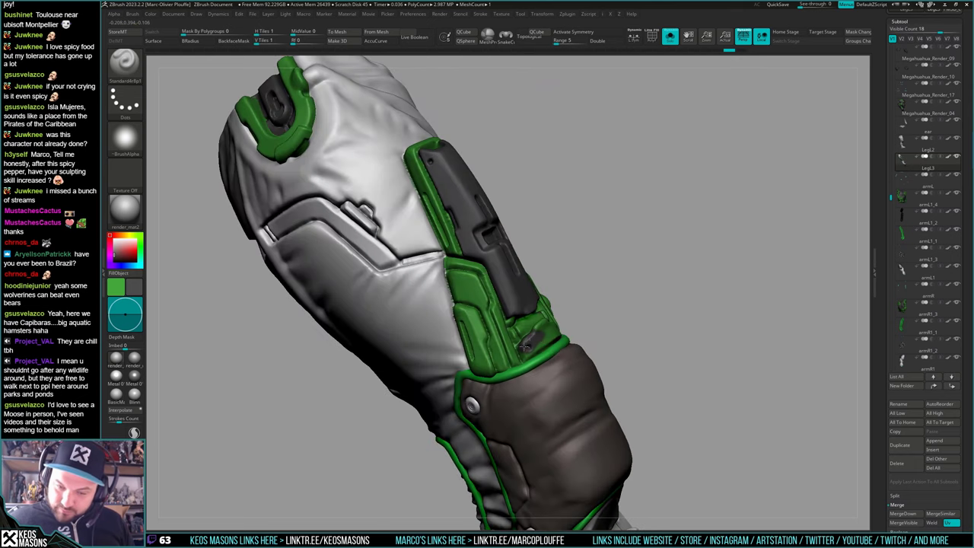
{"action": "mouse_move", "coordinate": [532, 341]}
{"action": "left_mouse_down"}
{"action": "mouse_move", "coordinate": [539, 351]}
{"action": "mouse_move", "coordinate": [534, 337]}
{"action": "left_mouse_up"}
{"action": "key", "text": "ctrl+z"}
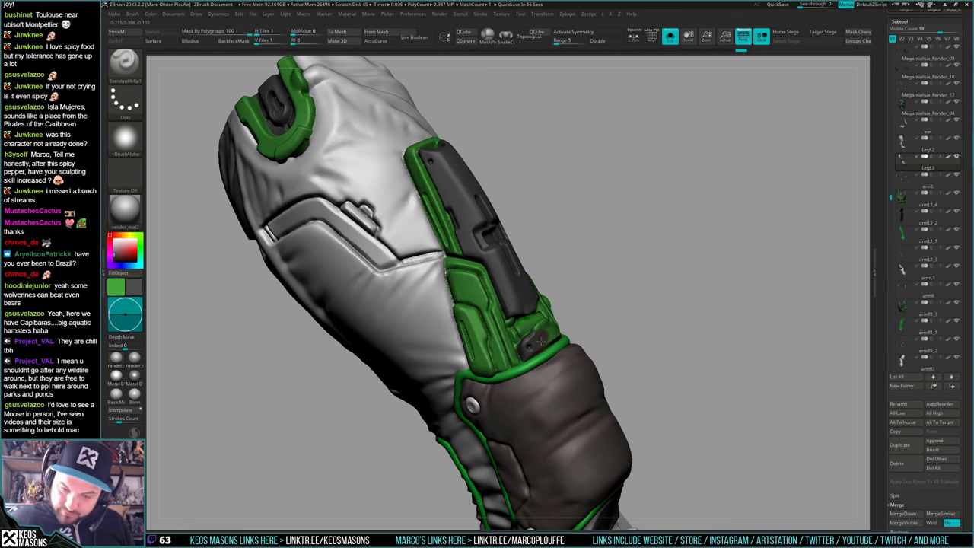
{"action": "right_click_drag", "start_coordinate": [548, 336], "coordinate": [561, 332]}
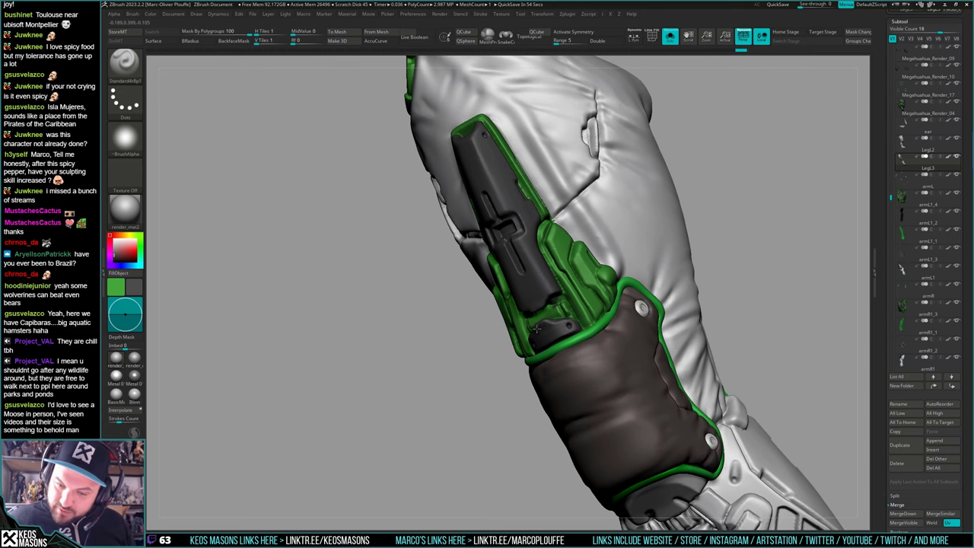
Paint the small cylindrical joint between the central panel and the bolted block white, covering it from both sides
{"action": "mouse_move", "coordinate": [569, 325]}
{"action": "right_mouse_down"}
{"action": "mouse_move", "coordinate": [529, 324]}
{"action": "mouse_move", "coordinate": [555, 327]}
{"action": "mouse_move", "coordinate": [593, 290]}
{"action": "mouse_move", "coordinate": [601, 318]}
{"action": "mouse_move", "coordinate": [545, 325]}
{"action": "mouse_move", "coordinate": [560, 317]}
{"action": "right_mouse_up"}
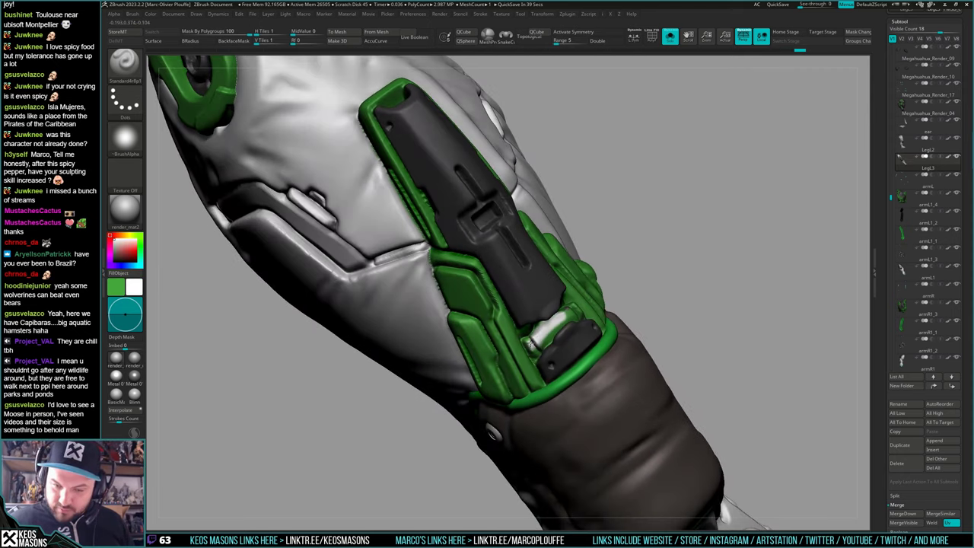
{"action": "right_click_drag", "start_coordinate": [556, 323], "coordinate": [588, 311]}
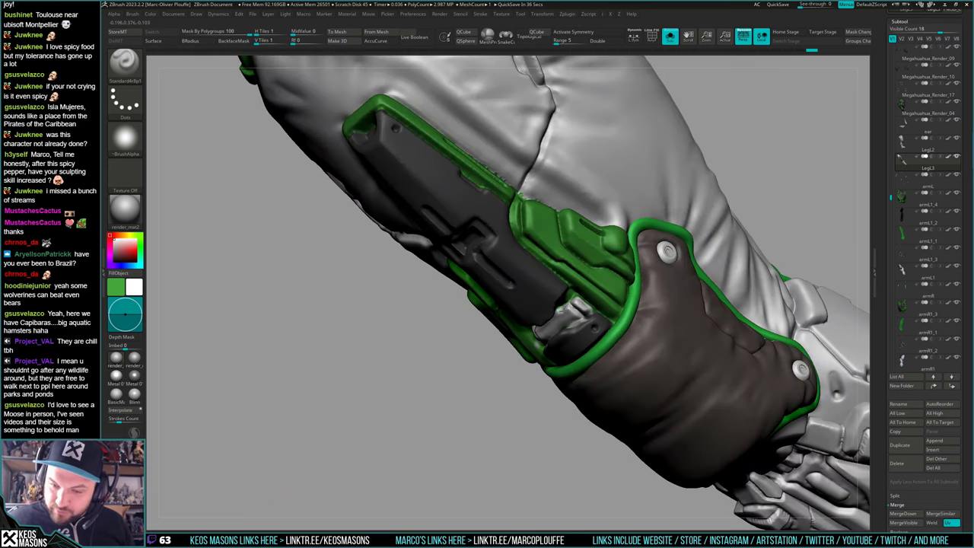
{"action": "mouse_move", "coordinate": [581, 308]}
{"action": "right_mouse_down"}
{"action": "mouse_move", "coordinate": [568, 332]}
{"action": "mouse_move", "coordinate": [583, 320]}
{"action": "mouse_move", "coordinate": [567, 321]}
{"action": "right_mouse_up"}
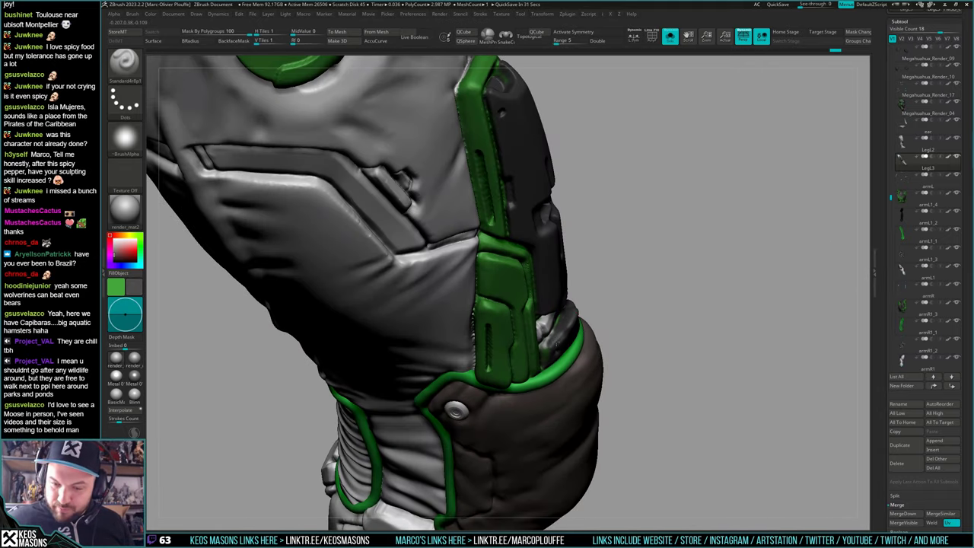
{"action": "right_click_drag", "start_coordinate": [553, 354], "coordinate": [550, 321]}
Touch up the sampled green and white around the small cylindrical joint above the knee pad, with Depth Mask enabled
{"action": "key", "text": "c"}
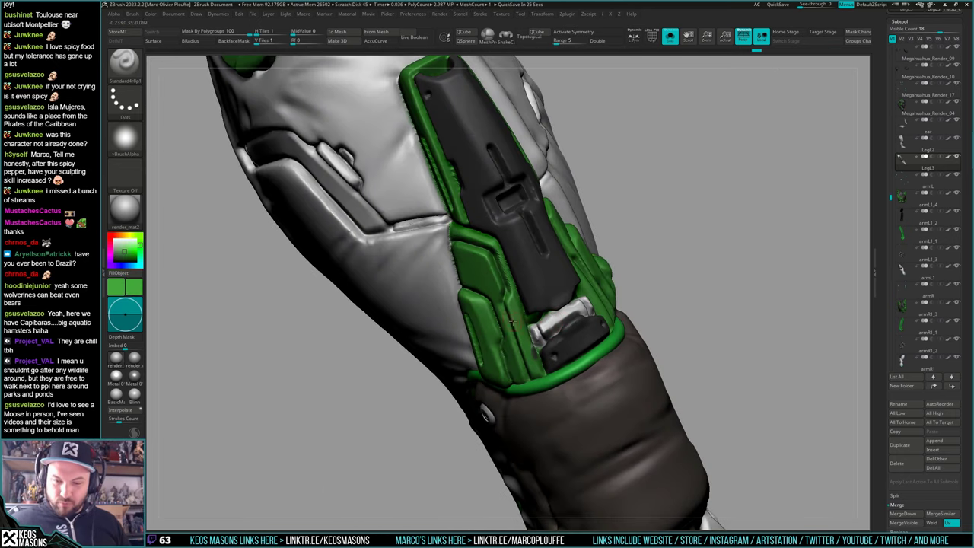
{"action": "right_click_drag", "start_coordinate": [538, 342], "coordinate": [523, 342]}
{"action": "key", "text": "d"}
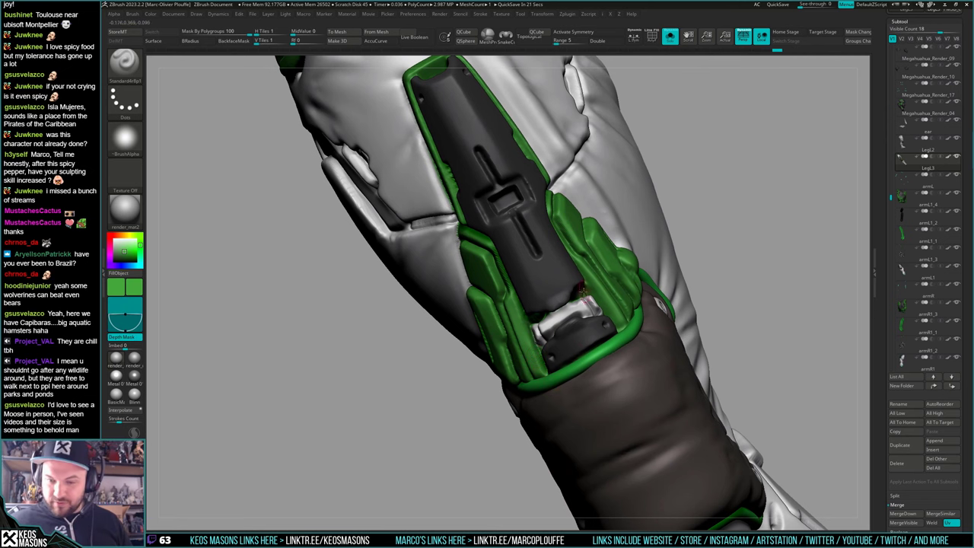
{"action": "right_click_drag", "start_coordinate": [583, 290], "coordinate": [570, 384]}
{"action": "key", "text": "c"}
{"action": "key", "text": "c"}
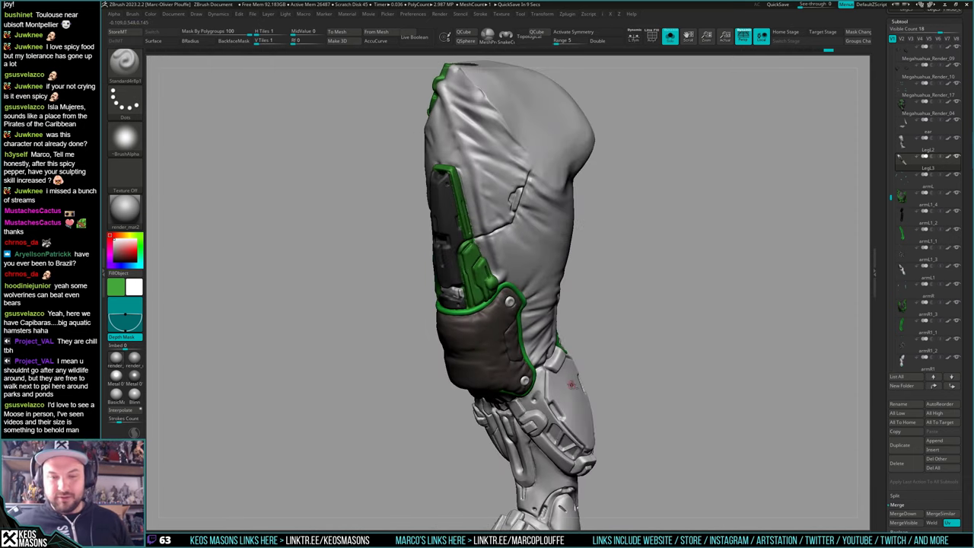
Show the whole character, switch to the other leg (LegL2) and paint its thigh plate with green sampled from the finished one
{"action": "key", "text": "alt+s"}
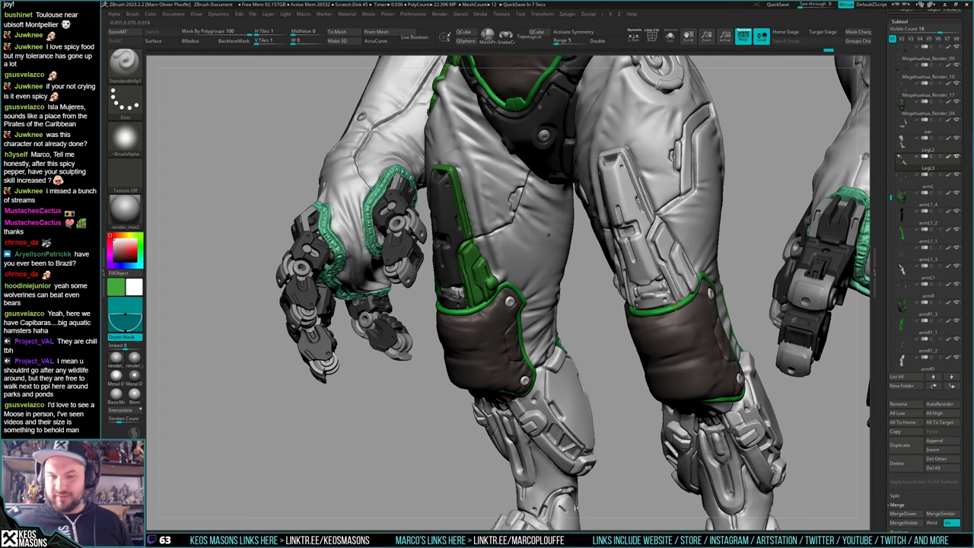
{"action": "right_click_drag", "start_coordinate": [663, 269], "coordinate": [598, 344], "text": "alt"}
{"action": "left_click", "coordinate": [598, 344], "text": "alt"}
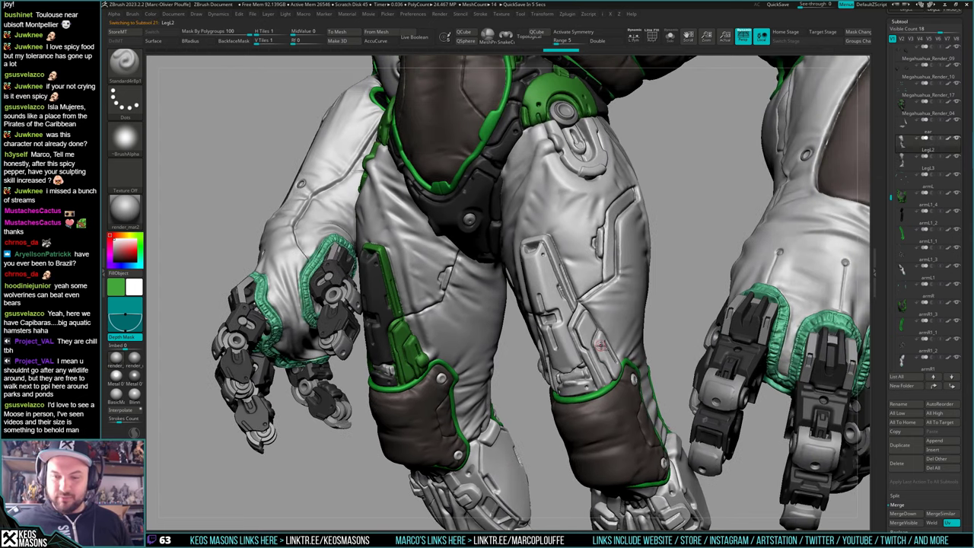
{"action": "key", "text": "c"}
{"action": "key", "text": "space"}
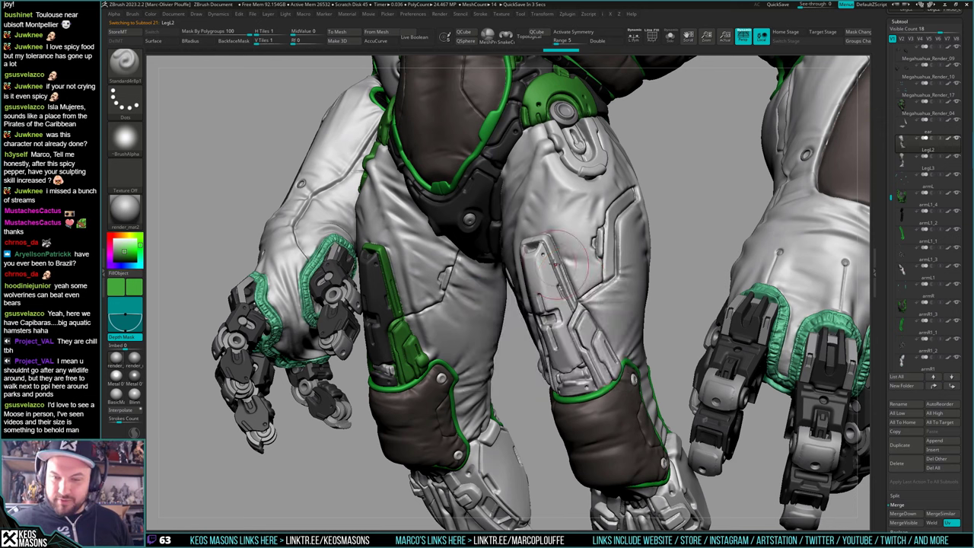
{"action": "mouse_move", "coordinate": [541, 244]}
{"action": "left_mouse_down"}
{"action": "mouse_move", "coordinate": [546, 286]}
{"action": "mouse_move", "coordinate": [562, 293]}
{"action": "mouse_move", "coordinate": [616, 380]}
{"action": "mouse_move", "coordinate": [597, 354]}
{"action": "left_mouse_up"}
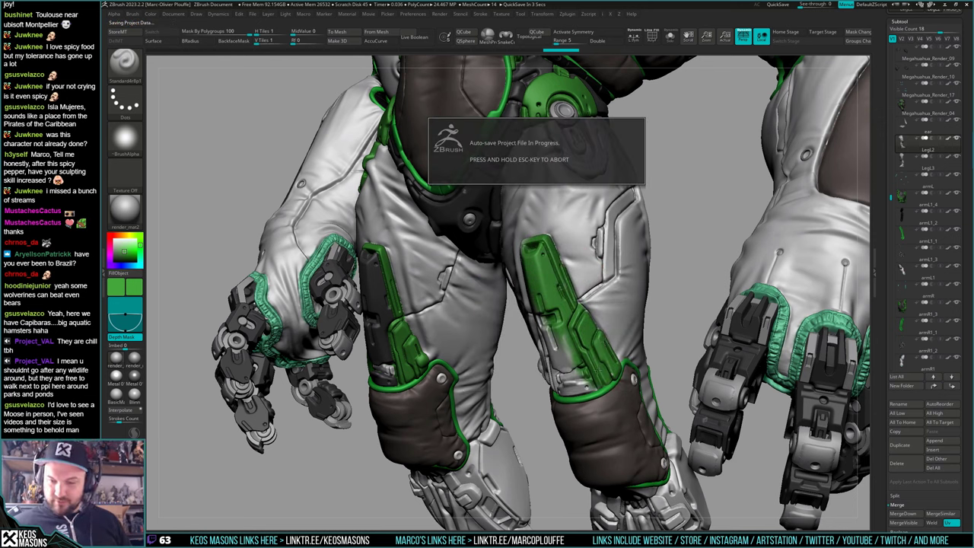
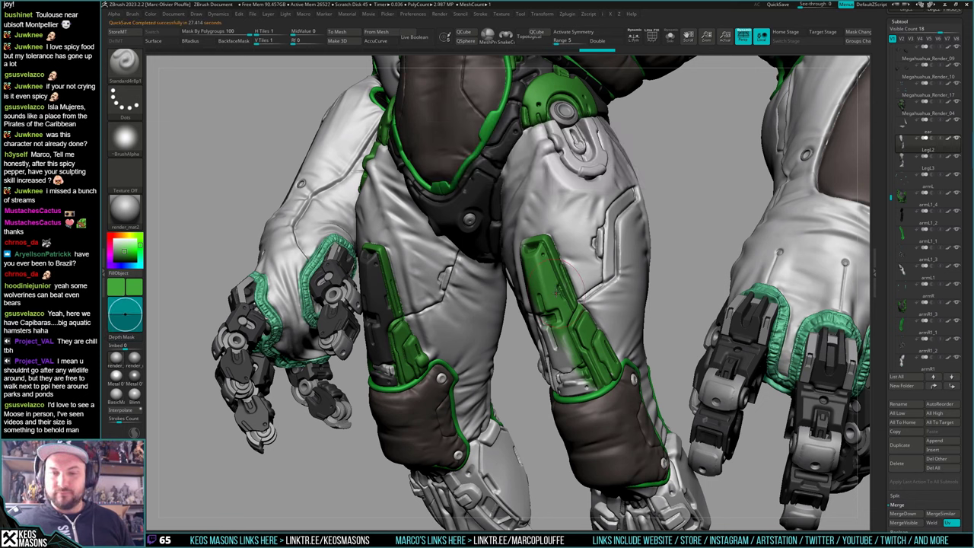
Cover the remaining unpainted sides and lower end of the second thigh plate with green down to the knee pad
{"action": "right_click_drag", "start_coordinate": [564, 262], "coordinate": [655, 259]}
{"action": "key", "text": "space"}
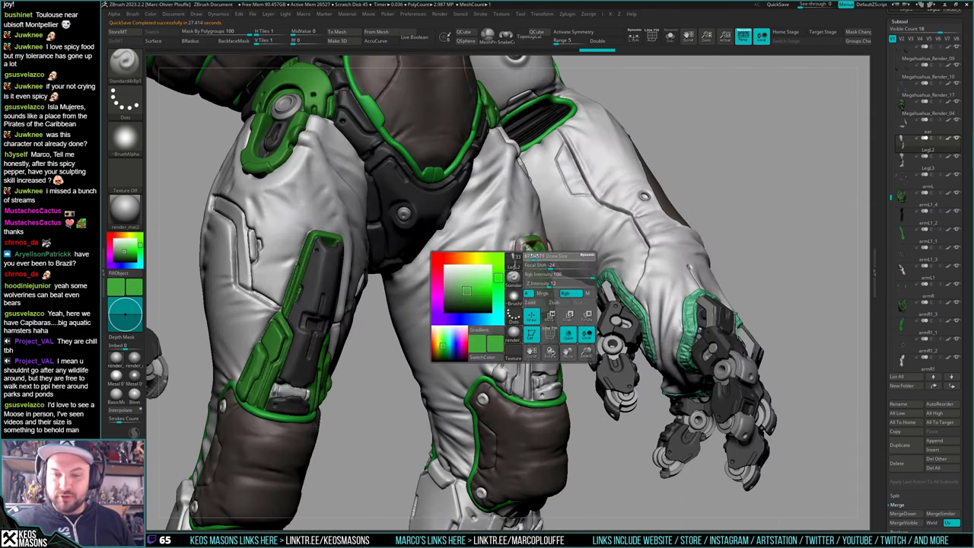
{"action": "mouse_move", "coordinate": [525, 242]}
{"action": "left_mouse_down"}
{"action": "mouse_move", "coordinate": [525, 323]}
{"action": "mouse_move", "coordinate": [549, 353]}
{"action": "mouse_move", "coordinate": [544, 368]}
{"action": "left_mouse_up"}
{"action": "right_click_drag", "start_coordinate": [550, 361], "coordinate": [608, 346]}
{"action": "mouse_move", "coordinate": [519, 334]}
{"action": "left_mouse_down"}
{"action": "mouse_move", "coordinate": [501, 380]}
{"action": "mouse_move", "coordinate": [538, 384]}
{"action": "left_mouse_up"}
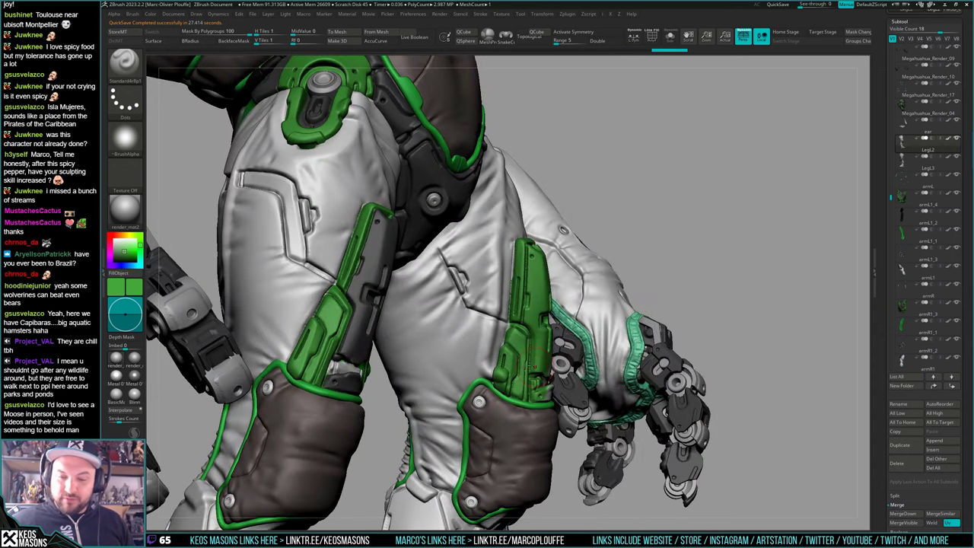
{"action": "mouse_move", "coordinate": [612, 365]}
{"action": "right_mouse_down"}
{"action": "mouse_move", "coordinate": [563, 355]}
{"action": "mouse_move", "coordinate": [555, 321]}
{"action": "right_mouse_up"}
{"action": "left_click_drag", "start_coordinate": [554, 329], "coordinate": [560, 360]}
{"action": "right_click_drag", "start_coordinate": [610, 346], "coordinate": [550, 370]}
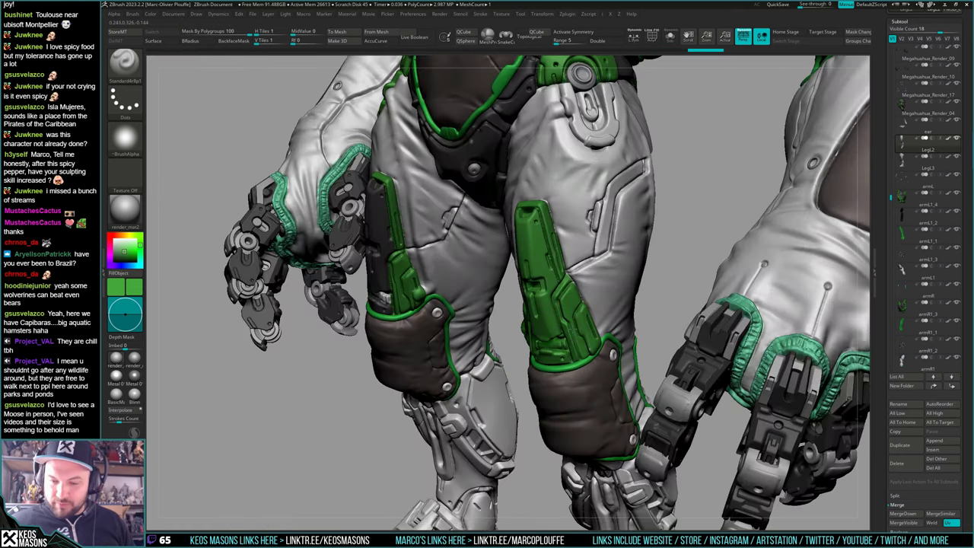
Set Mask By Polygroups to 0 and paint white over the green spill along the thigh plate's outer edge
{"action": "right_click_drag", "start_coordinate": [587, 344], "coordinate": [591, 292]}
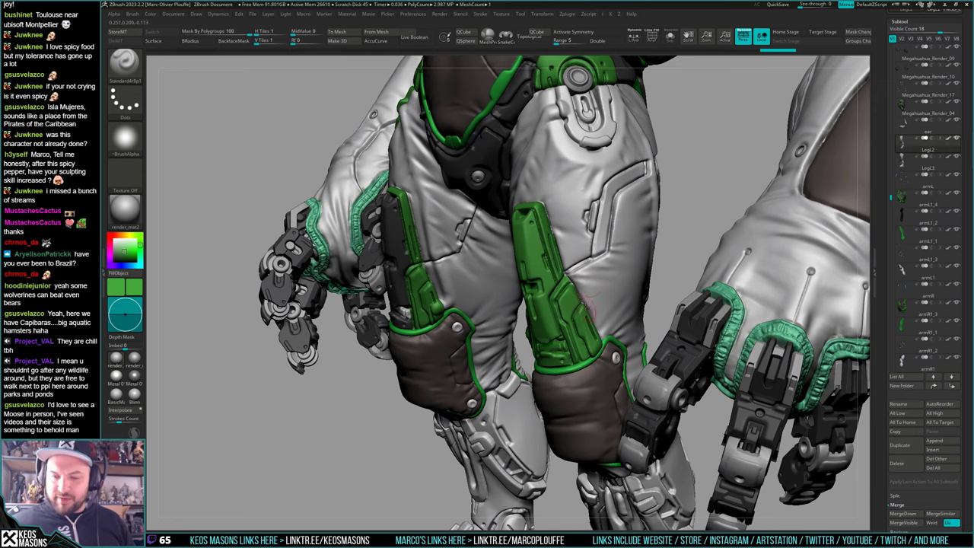
{"action": "right_click_drag", "start_coordinate": [583, 272], "coordinate": [646, 295]}
{"action": "mouse_move", "coordinate": [618, 251]}
{"action": "right_mouse_down"}
{"action": "mouse_move", "coordinate": [586, 303]}
{"action": "mouse_move", "coordinate": [546, 269]}
{"action": "right_mouse_up"}
{"action": "key", "text": "space"}
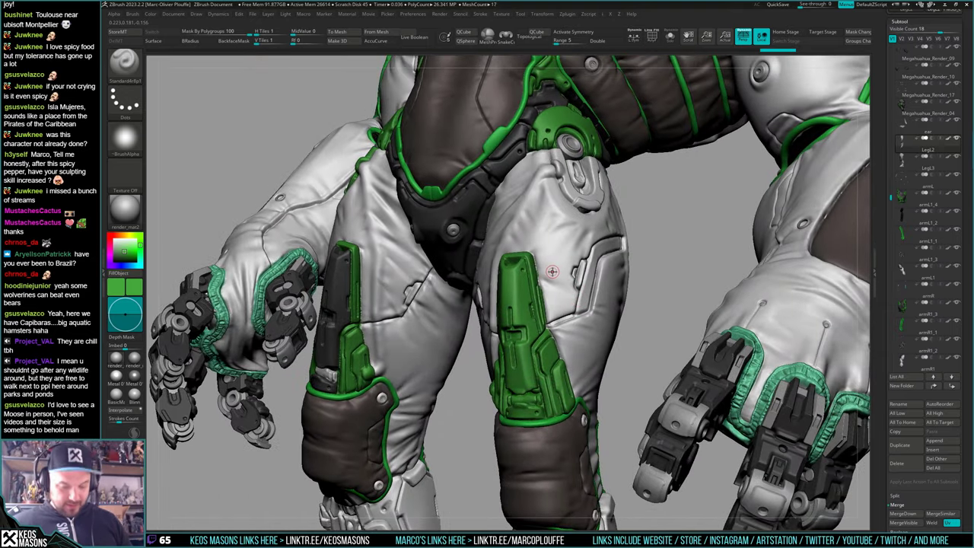
{"action": "key", "text": "c"}
{"action": "right_click_drag", "start_coordinate": [550, 254], "coordinate": [542, 289], "text": "ctrl"}
{"action": "key", "text": "space"}
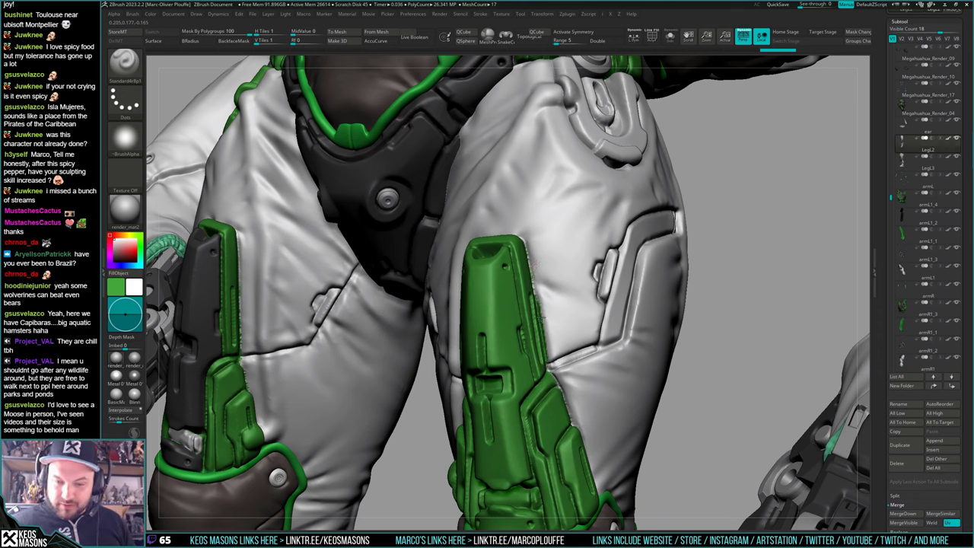
{"action": "left_click_drag", "start_coordinate": [535, 295], "coordinate": [545, 348]}
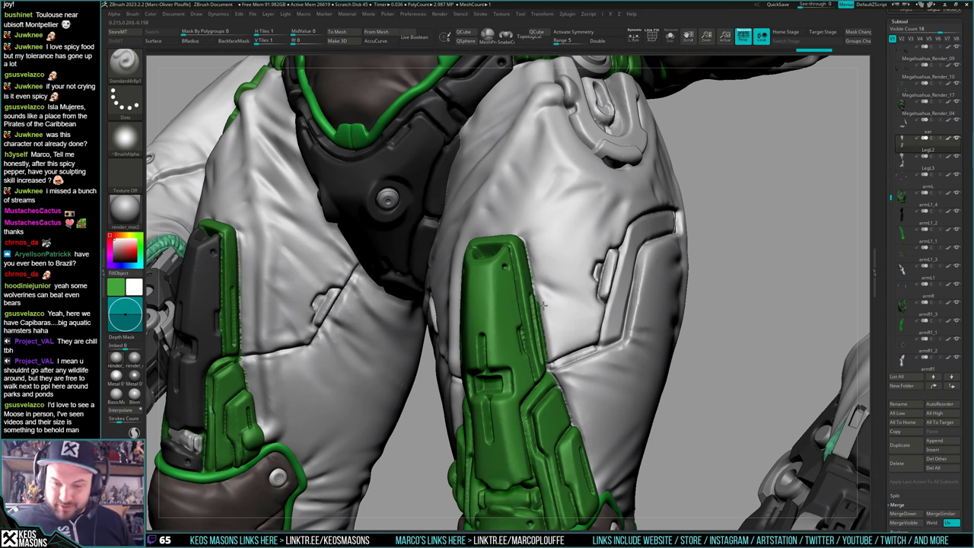
{"action": "left_click_drag", "start_coordinate": [544, 307], "coordinate": [551, 360]}
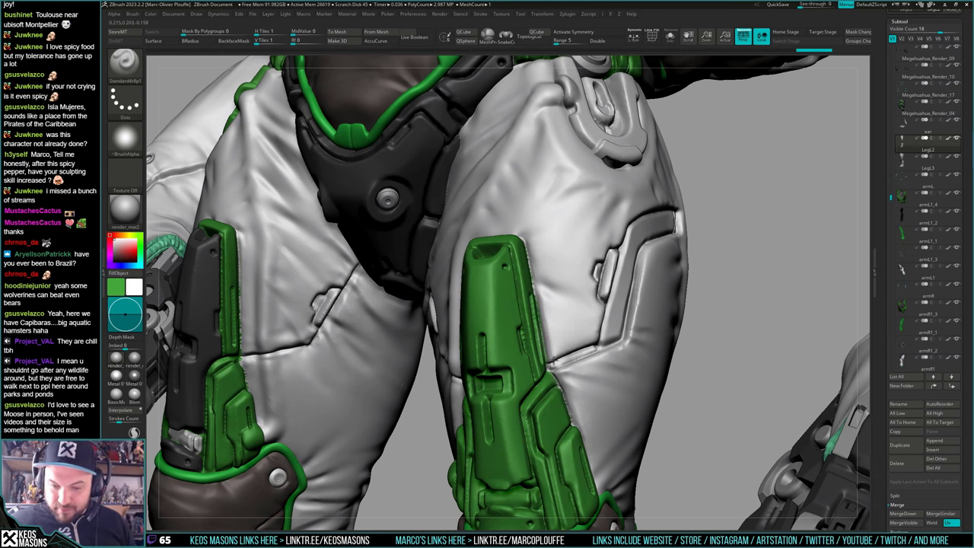
Restore the green along the outer rim of the thigh plate with colour sampled from the plate
{"action": "right_click_drag", "start_coordinate": [551, 330], "coordinate": [524, 305]}
{"action": "key", "text": "c"}
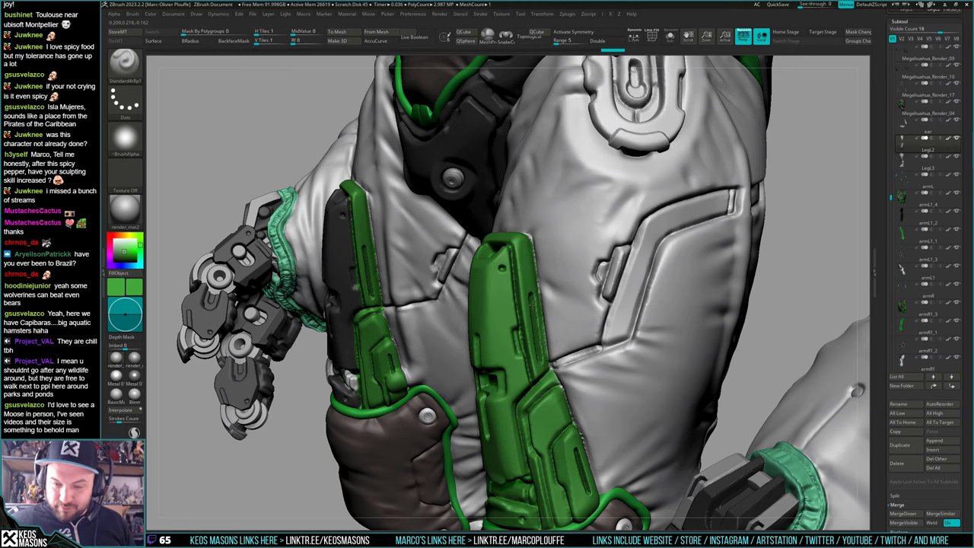
{"action": "left_click_drag", "start_coordinate": [532, 303], "coordinate": [545, 331]}
{"action": "right_click_drag", "start_coordinate": [570, 367], "coordinate": [612, 365]}
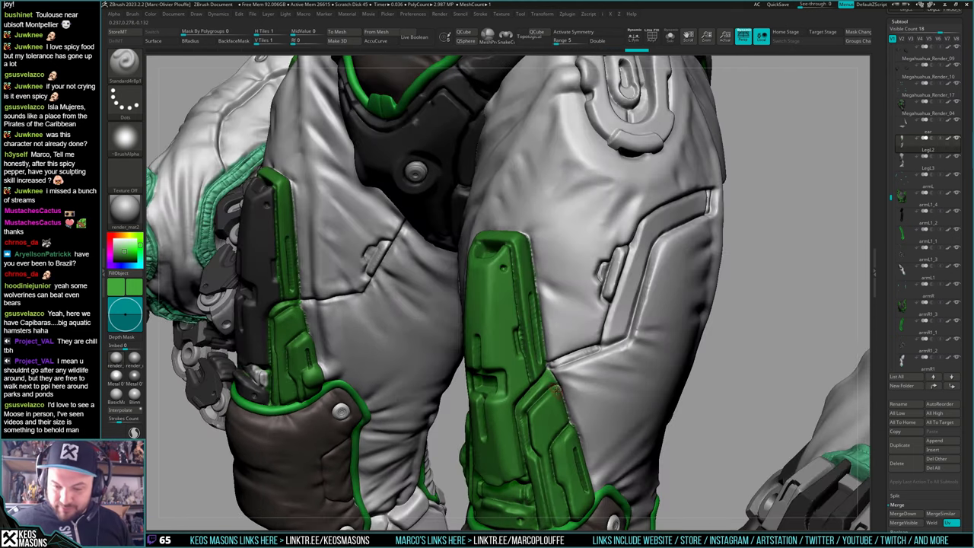
{"action": "right_click_drag", "start_coordinate": [556, 391], "coordinate": [581, 331]}
Paint white over the green spill on the trouser fabric along the thigh plate's inner edge
{"action": "right_click_drag", "start_coordinate": [473, 200], "coordinate": [507, 333], "text": "alt"}
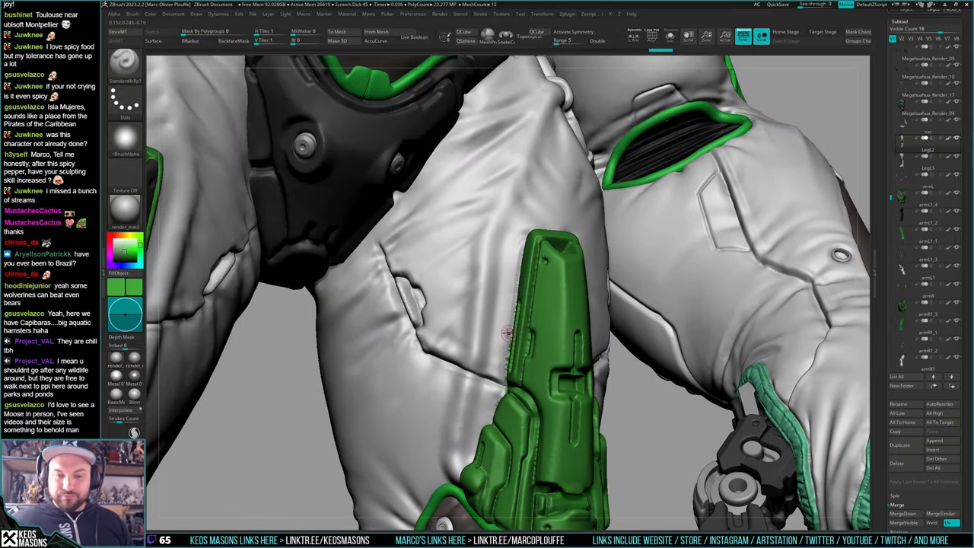
{"action": "key", "text": "c"}
{"action": "mouse_move", "coordinate": [501, 343]}
{"action": "left_mouse_down"}
{"action": "mouse_move", "coordinate": [504, 357]}
{"action": "mouse_move", "coordinate": [508, 327]}
{"action": "left_mouse_up"}
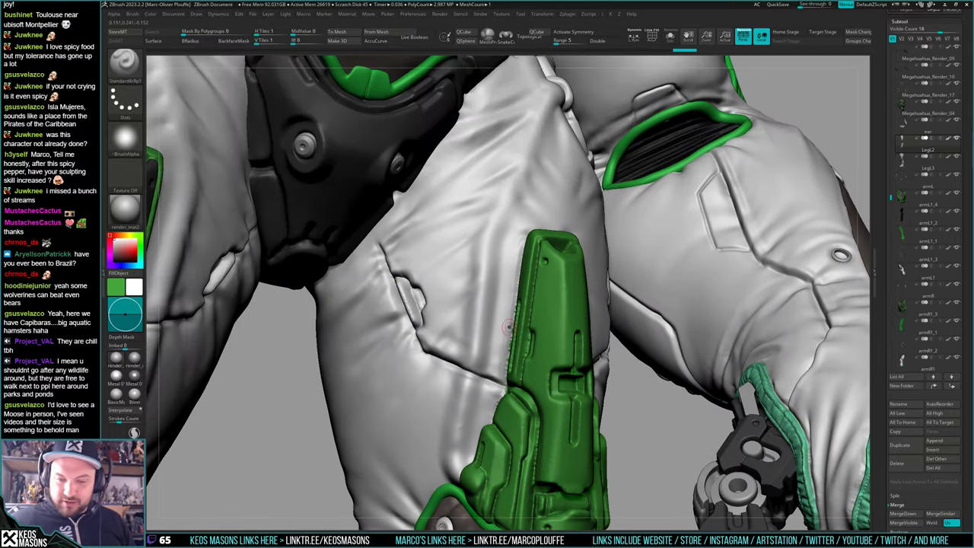
{"action": "right_click_drag", "start_coordinate": [508, 327], "coordinate": [513, 301]}
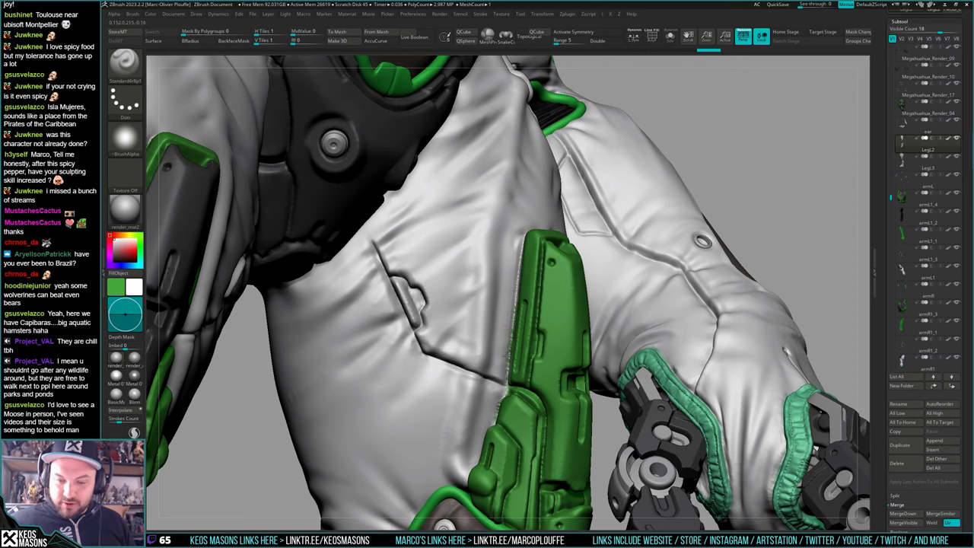
{"action": "right_click_drag", "start_coordinate": [523, 336], "coordinate": [530, 288]}
Turn on Depth Mask and paint the inner rim of the thigh plate green down to the lower side plates
{"action": "key", "text": "c"}
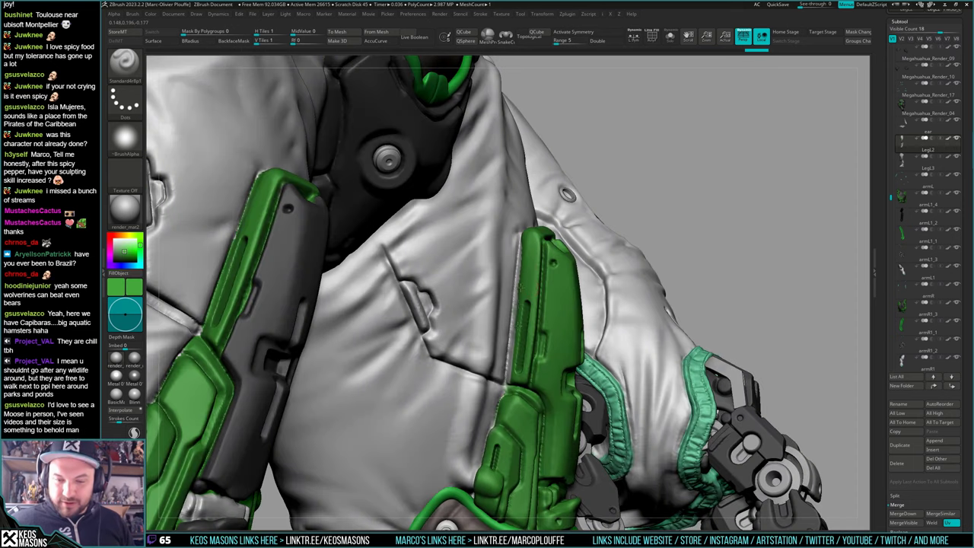
{"action": "key", "text": "d"}
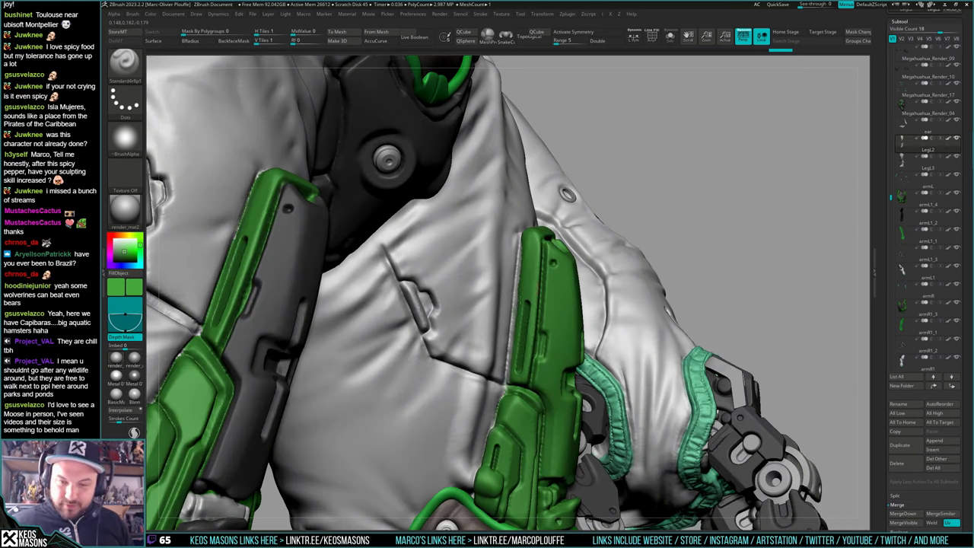
{"action": "left_click_drag", "start_coordinate": [521, 248], "coordinate": [509, 381]}
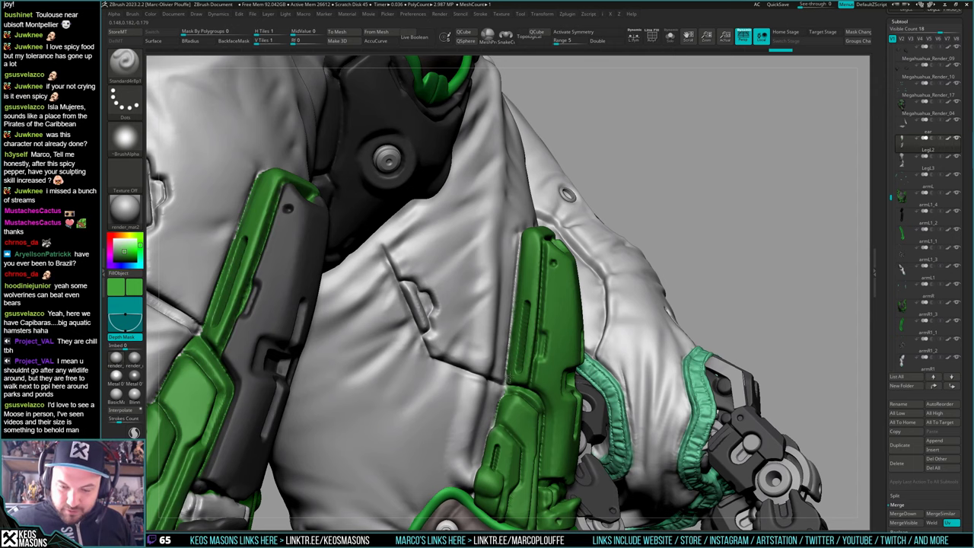
{"action": "right_click_drag", "start_coordinate": [502, 389], "coordinate": [461, 338], "text": "alt"}
{"action": "key", "text": "c"}
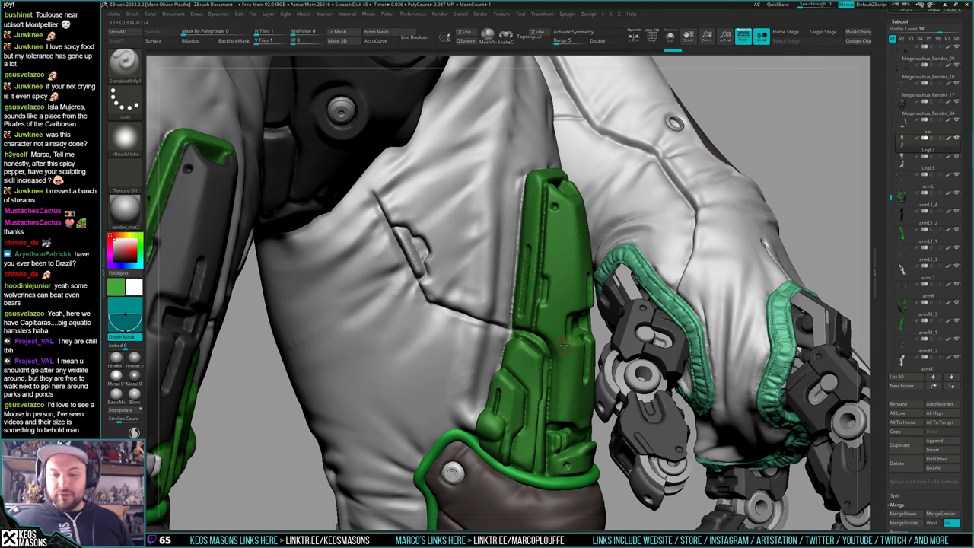
{"action": "mouse_move", "coordinate": [562, 346]}
{"action": "right_mouse_down"}
{"action": "mouse_move", "coordinate": [615, 346]}
{"action": "mouse_move", "coordinate": [607, 357]}
{"action": "right_mouse_up"}
{"action": "mouse_move", "coordinate": [607, 357]}
{"action": "right_mouse_down", "text": "alt"}
{"action": "mouse_move", "coordinate": [569, 314]}
{"action": "mouse_move", "coordinate": [541, 358]}
{"action": "mouse_move", "coordinate": [519, 430]}
{"action": "right_mouse_up", "text": "alt"}
Sample dark grey and paint the upper inner side of the thigh plate's central panel, leaving the rim green
{"action": "key", "text": "c"}
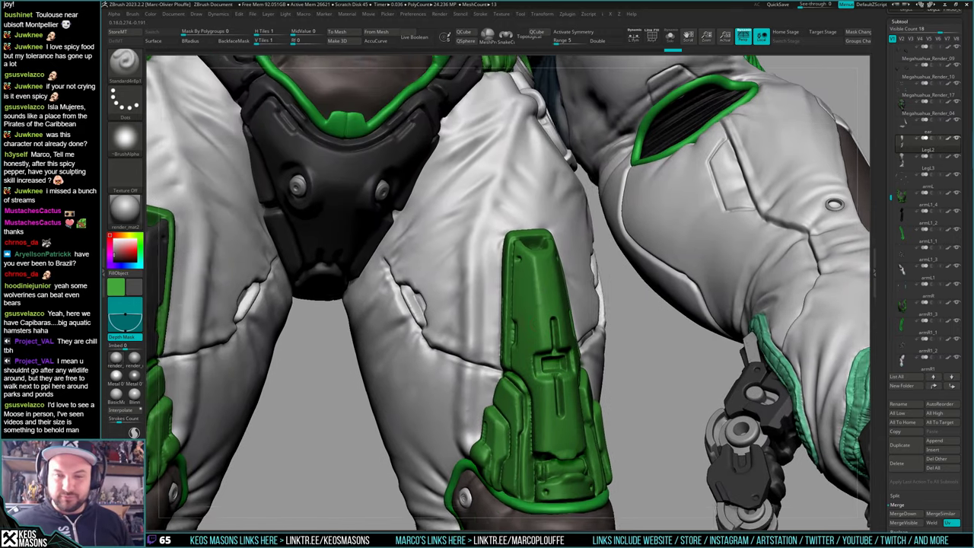
{"action": "right_click_drag", "start_coordinate": [537, 322], "coordinate": [508, 297]}
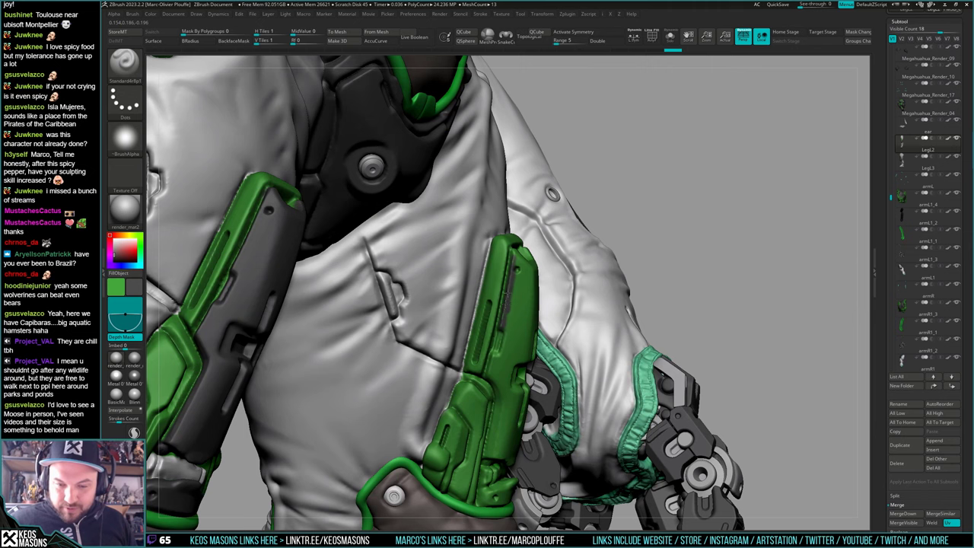
{"action": "mouse_move", "coordinate": [520, 254]}
{"action": "left_mouse_down", "text": "ctrl"}
{"action": "mouse_move", "coordinate": [497, 372]}
{"action": "mouse_move", "coordinate": [528, 276]}
{"action": "mouse_move", "coordinate": [530, 321]}
{"action": "mouse_move", "coordinate": [515, 361]}
{"action": "left_mouse_up", "text": "ctrl"}
{"action": "right_click", "coordinate": [500, 359]}
{"action": "mouse_move", "coordinate": [509, 361]}
{"action": "right_mouse_down"}
{"action": "mouse_move", "coordinate": [524, 359]}
{"action": "mouse_move", "coordinate": [512, 346]}
{"action": "mouse_move", "coordinate": [490, 354]}
{"action": "right_mouse_up"}
{"action": "key", "text": "space"}
{"action": "left_click_drag", "start_coordinate": [503, 311], "coordinate": [502, 322]}
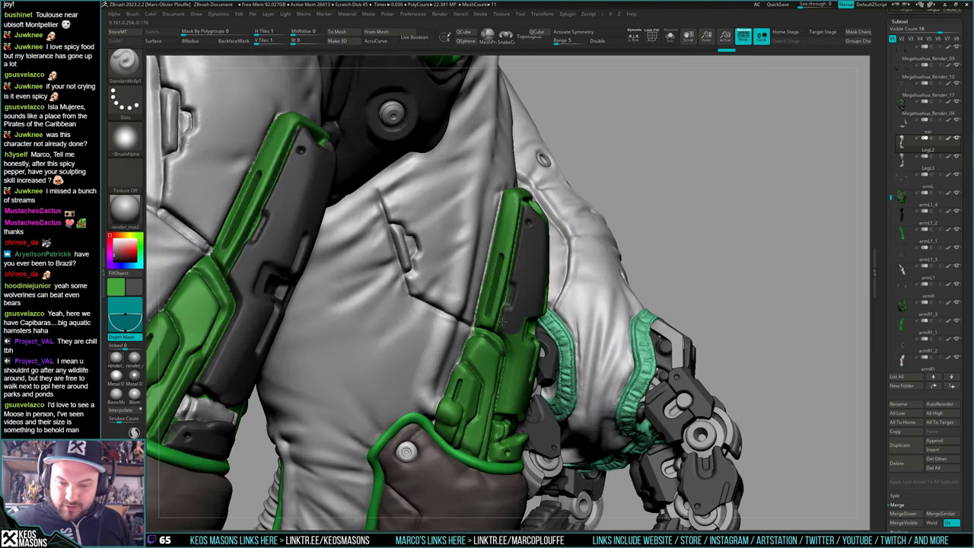
{"action": "right_click", "coordinate": [510, 335]}
{"action": "right_click_drag", "start_coordinate": [525, 345], "coordinate": [505, 333]}
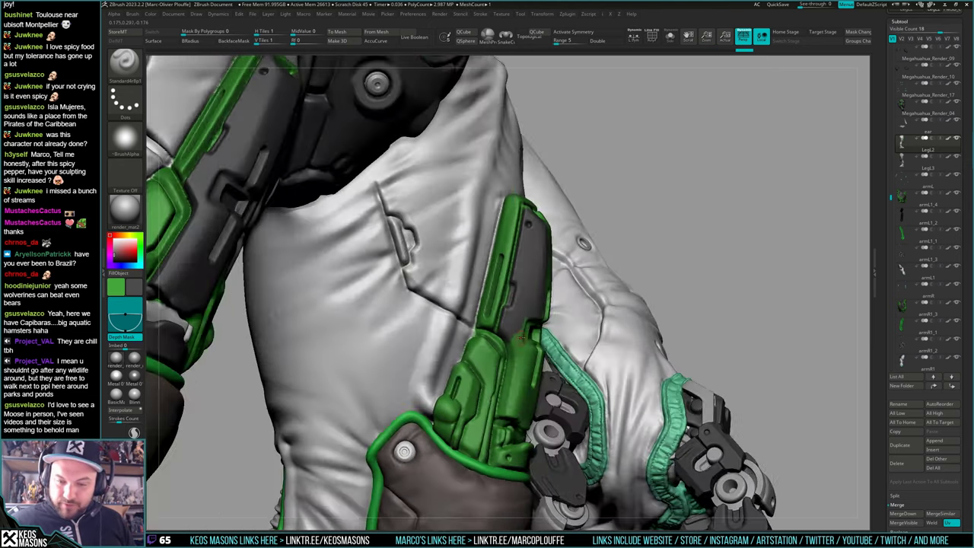
Extend the dark grey around the central panel's rectangular recess and down its outer side beside the green rim
{"action": "mouse_move", "coordinate": [515, 345]}
{"action": "left_mouse_down"}
{"action": "mouse_move", "coordinate": [512, 336]}
{"action": "mouse_move", "coordinate": [534, 335]}
{"action": "left_mouse_up"}
{"action": "right_click", "coordinate": [519, 344]}
{"action": "right_click_drag", "start_coordinate": [531, 332], "coordinate": [536, 336]}
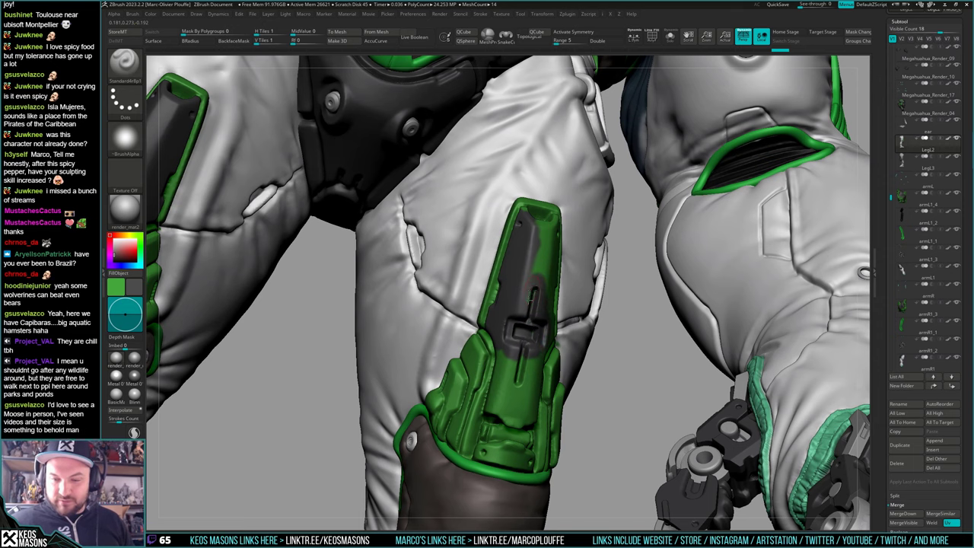
{"action": "right_click_drag", "start_coordinate": [537, 292], "coordinate": [557, 262]}
{"action": "mouse_move", "coordinate": [556, 287]}
{"action": "left_mouse_down"}
{"action": "mouse_move", "coordinate": [565, 314]}
{"action": "mouse_move", "coordinate": [567, 240]}
{"action": "mouse_move", "coordinate": [556, 234]}
{"action": "mouse_move", "coordinate": [569, 335]}
{"action": "mouse_move", "coordinate": [540, 355]}
{"action": "left_mouse_up"}
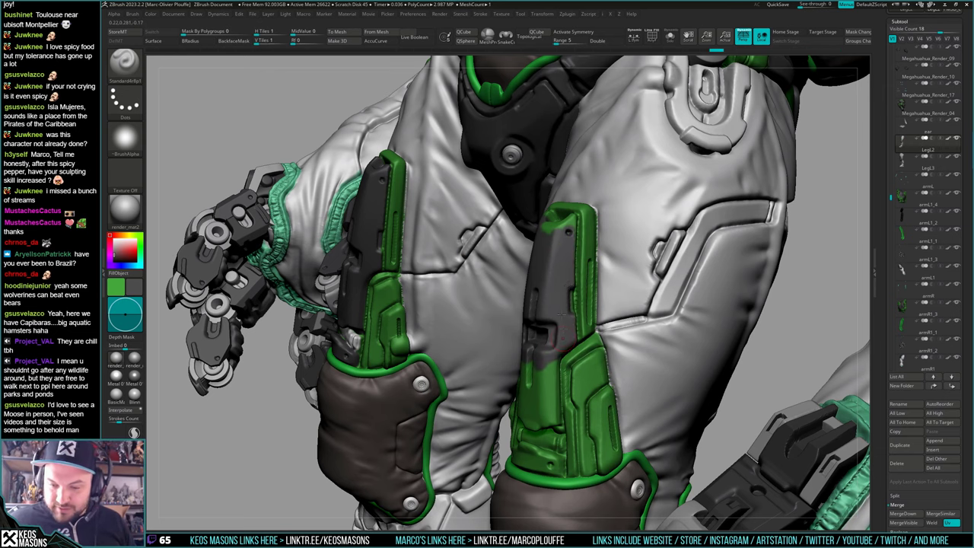
Isolate the leg and paint the lower outer side of the central panel dark grey down to its end
{"action": "mouse_move", "coordinate": [562, 314]}
{"action": "right_mouse_down"}
{"action": "mouse_move", "coordinate": [554, 329]}
{"action": "mouse_move", "coordinate": [562, 302]}
{"action": "right_mouse_up"}
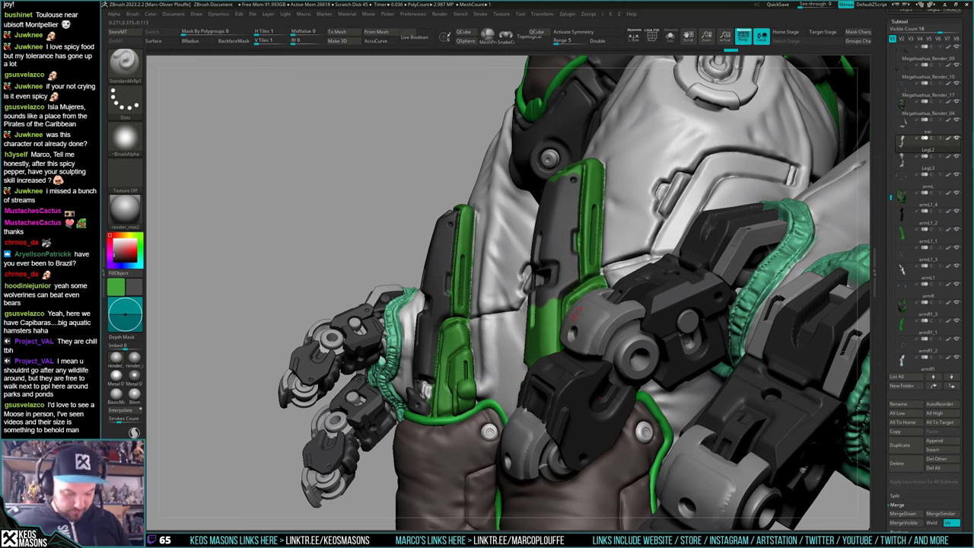
{"action": "key", "text": "shift+s"}
{"action": "mouse_move", "coordinate": [560, 299]}
{"action": "left_mouse_down"}
{"action": "mouse_move", "coordinate": [557, 354]}
{"action": "mouse_move", "coordinate": [550, 306]}
{"action": "left_mouse_up"}
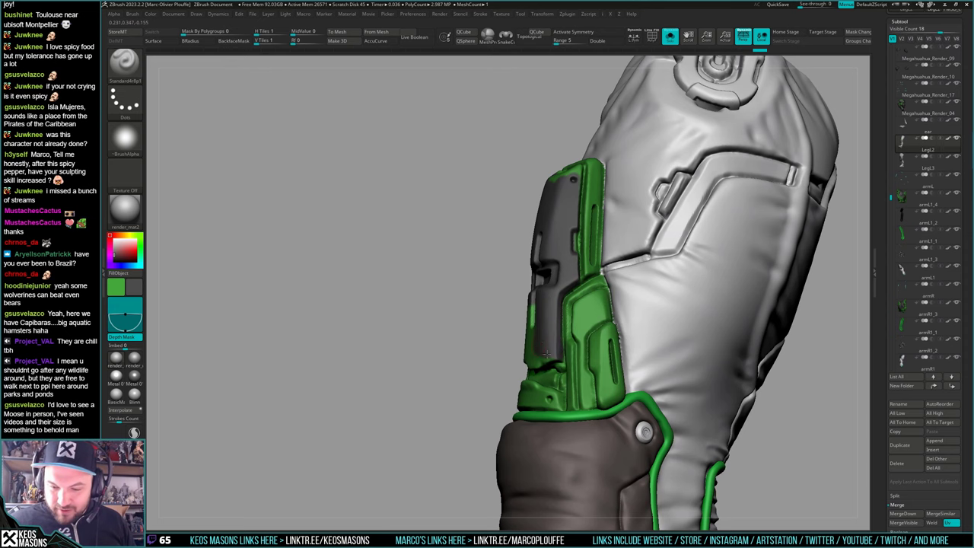
{"action": "right_click_drag", "start_coordinate": [556, 346], "coordinate": [646, 344]}
{"action": "left_click_drag", "start_coordinate": [529, 304], "coordinate": [530, 336]}
Cover the remaining green on the lower front and inner side of the central panel with dark grey
{"action": "right_click_drag", "start_coordinate": [572, 313], "coordinate": [528, 316]}
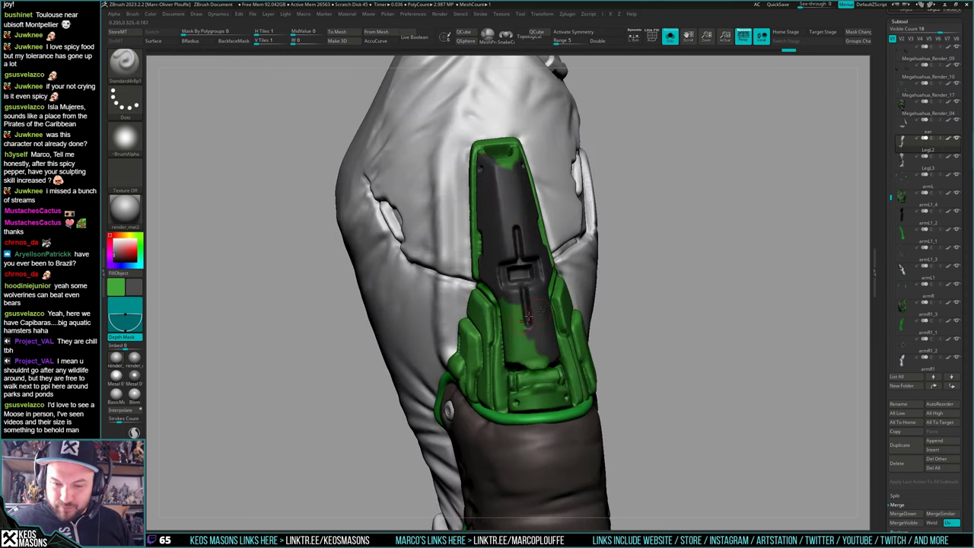
{"action": "mouse_move", "coordinate": [538, 315]}
{"action": "left_mouse_down"}
{"action": "mouse_move", "coordinate": [518, 320]}
{"action": "mouse_move", "coordinate": [534, 351]}
{"action": "left_mouse_up"}
{"action": "right_click_drag", "start_coordinate": [539, 352], "coordinate": [581, 347]}
{"action": "left_click_drag", "start_coordinate": [517, 303], "coordinate": [513, 324]}
{"action": "right_click_drag", "start_coordinate": [512, 323], "coordinate": [537, 319]}
{"action": "mouse_move", "coordinate": [498, 297]}
{"action": "left_mouse_down"}
{"action": "mouse_move", "coordinate": [504, 363]}
{"action": "mouse_move", "coordinate": [519, 325]}
{"action": "left_mouse_up"}
{"action": "mouse_move", "coordinate": [520, 326]}
{"action": "right_mouse_down"}
{"action": "mouse_move", "coordinate": [522, 351]}
{"action": "mouse_move", "coordinate": [476, 341]}
{"action": "right_mouse_up"}
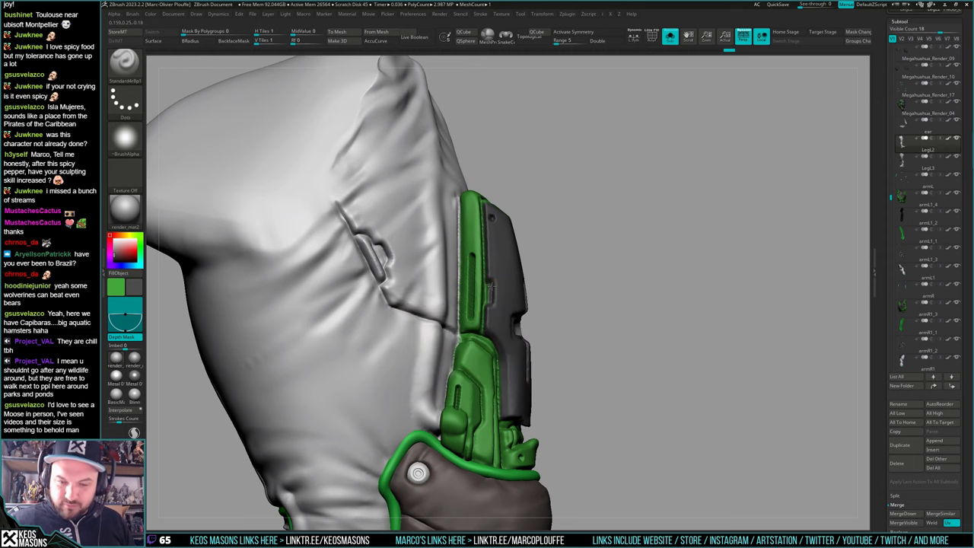
Paint the green mechanical block at the lower end of the thigh plate's central panel dark grey
{"action": "right_click_drag", "start_coordinate": [491, 283], "coordinate": [555, 288]}
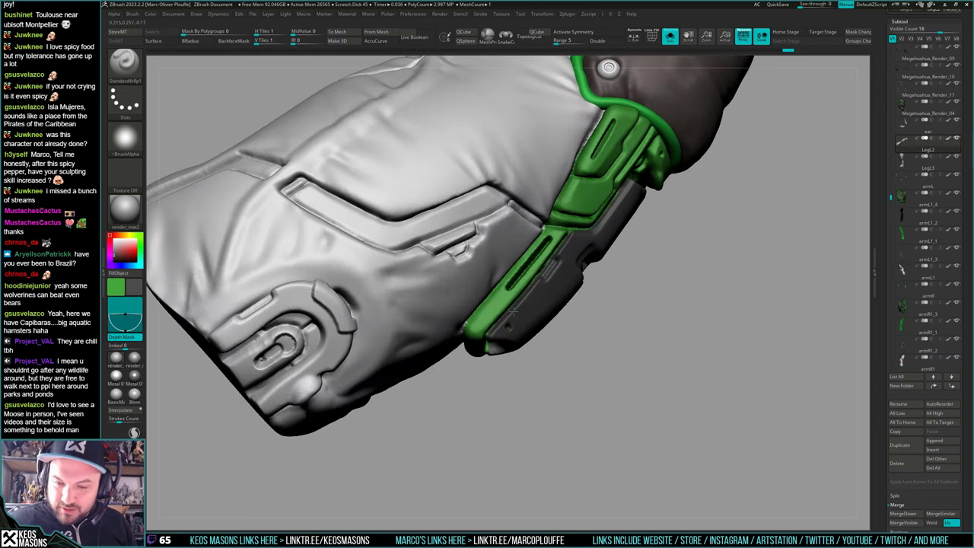
{"action": "right_click_drag", "start_coordinate": [492, 333], "coordinate": [473, 259]}
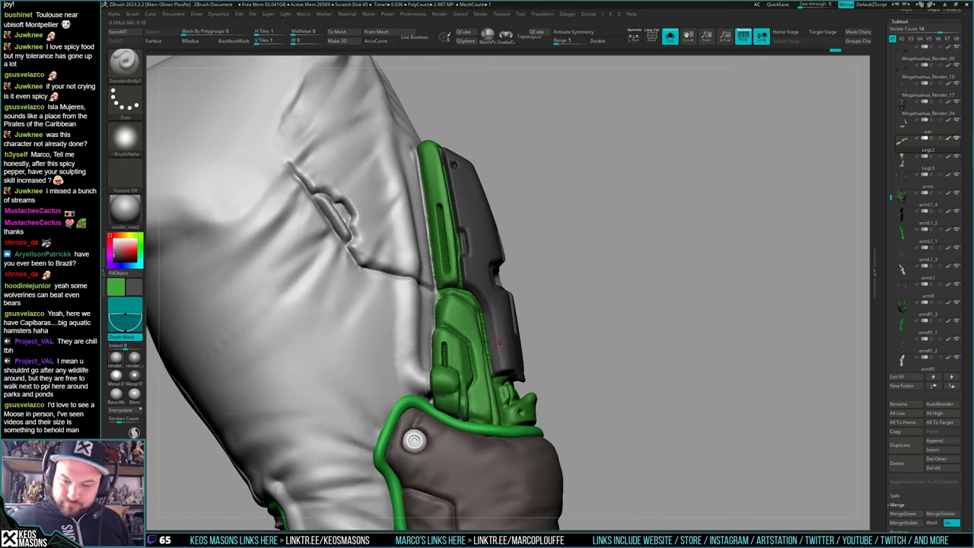
{"action": "right_click_drag", "start_coordinate": [498, 342], "coordinate": [493, 320]}
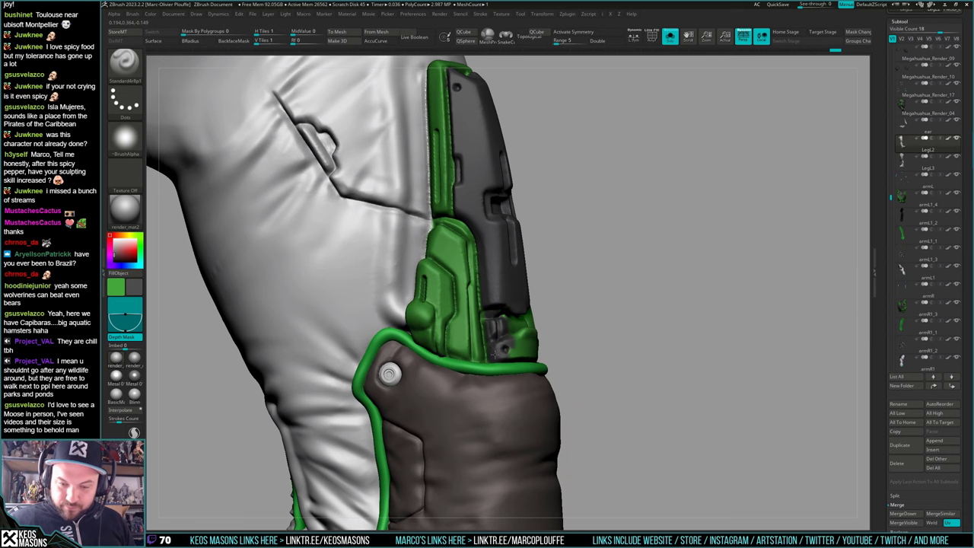
{"action": "right_click_drag", "start_coordinate": [503, 319], "coordinate": [554, 323]}
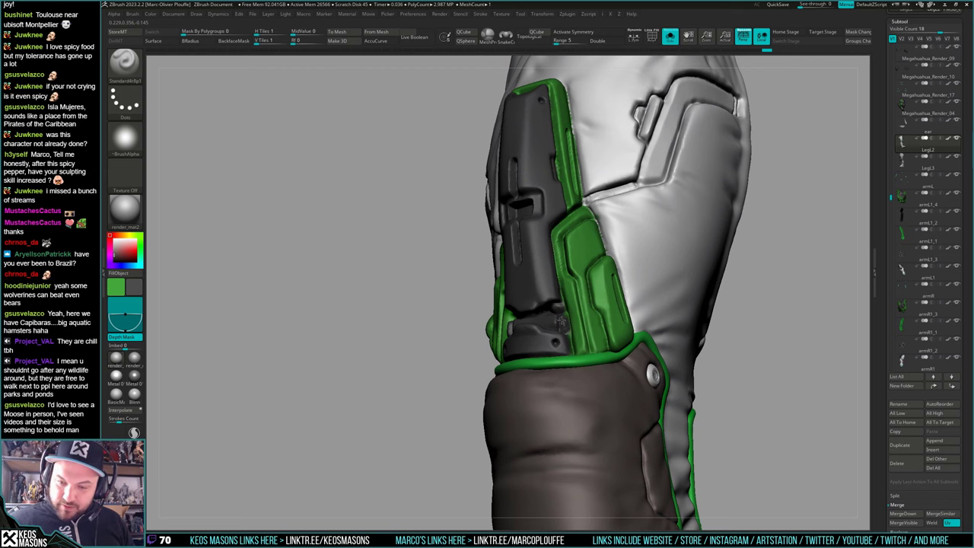
{"action": "right_click_drag", "start_coordinate": [556, 316], "coordinate": [715, 334]}
Sample white and paint the small cylindrical joint between the central panel and its lower dark grey block
{"action": "key", "text": "c"}
{"action": "right_click_drag", "start_coordinate": [479, 376], "coordinate": [558, 320]}
{"action": "key", "text": "c"}
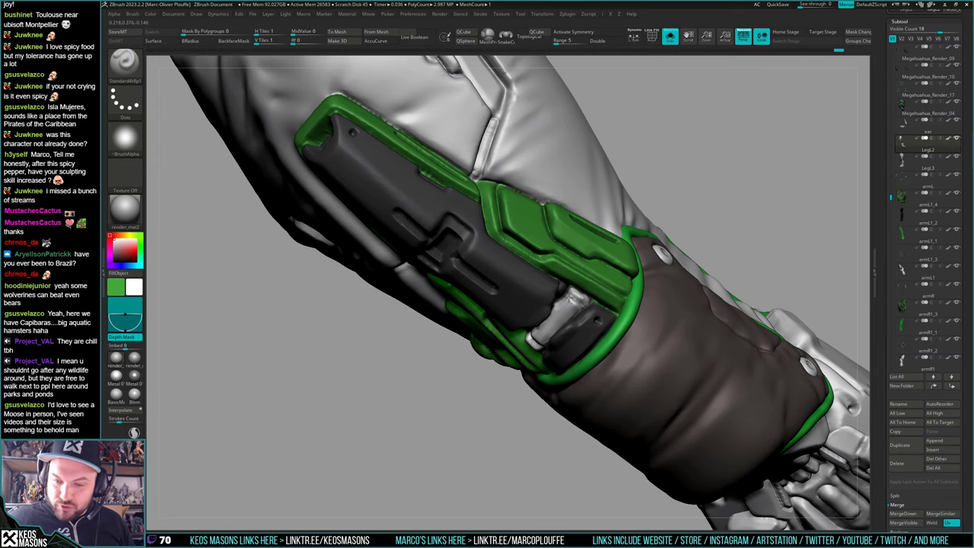
{"action": "right_click_drag", "start_coordinate": [559, 312], "coordinate": [582, 283]}
Sample black and paint the upper stretch of the angled groove on the thigh of the isolated leg
{"action": "key", "text": "shift+s"}
{"action": "key", "text": "shift+s"}
{"action": "key", "text": "shift+f"}
{"action": "key", "text": "shift+f"}
{"action": "key", "text": "shift+s"}
{"action": "key", "text": "c"}
{"action": "key", "text": "shift+s"}
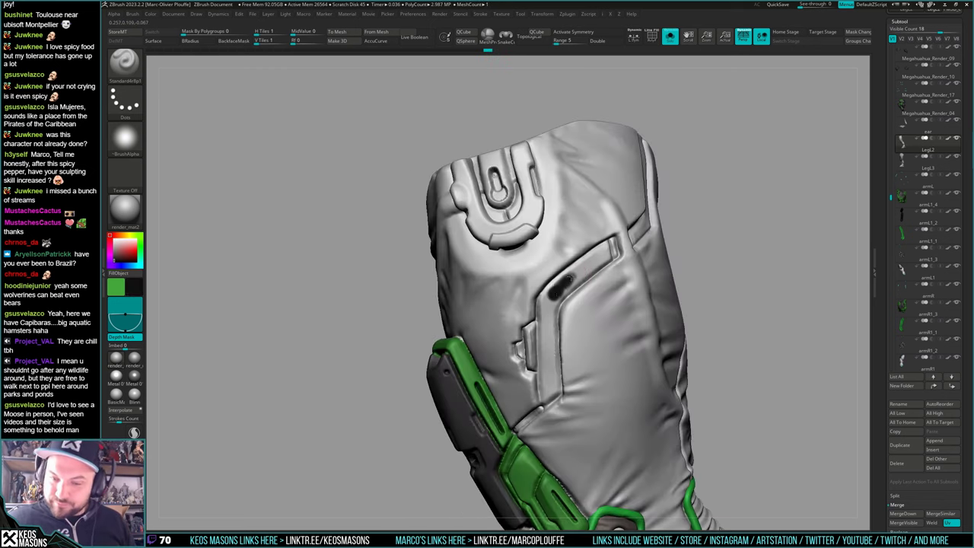
{"action": "left_click_drag", "start_coordinate": [570, 278], "coordinate": [582, 269]}
{"action": "right_click", "coordinate": [581, 270]}
{"action": "right_click_drag", "start_coordinate": [585, 272], "coordinate": [572, 277]}
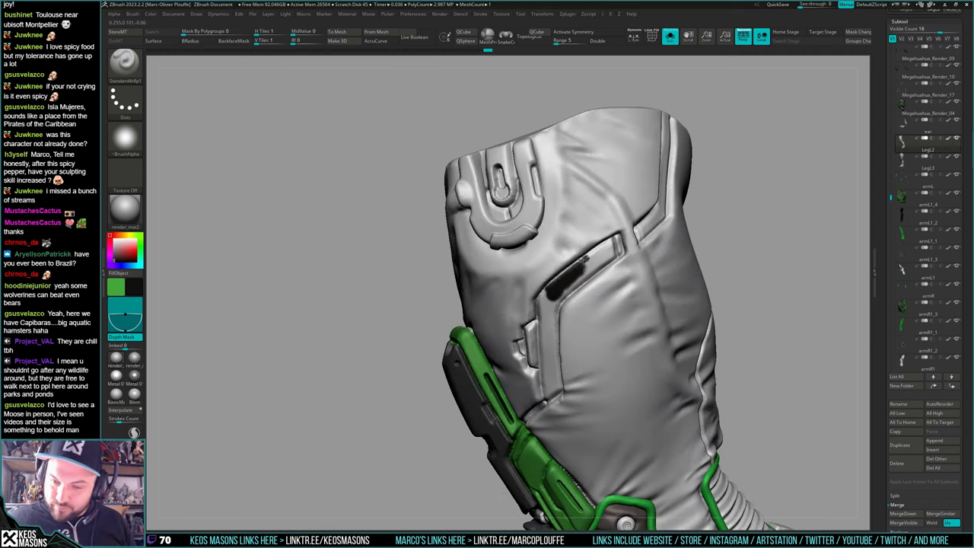
{"action": "left_click_drag", "start_coordinate": [599, 264], "coordinate": [591, 268]}
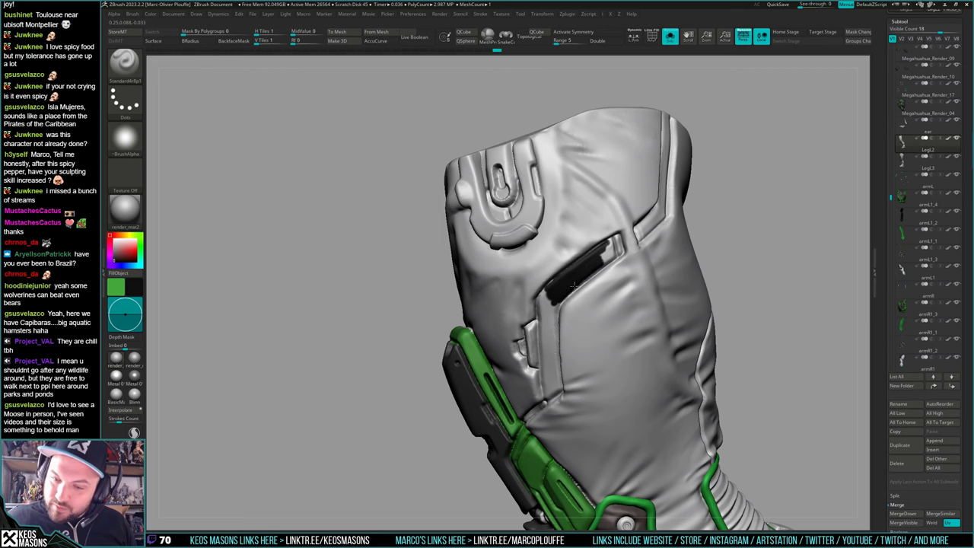
Finish the groove's upper stretch in black up to its raised end tab
{"action": "right_click_drag", "start_coordinate": [611, 256], "coordinate": [645, 217]}
{"action": "key", "text": "alt+s"}
{"action": "key", "text": "alt+s"}
{"action": "right_click_drag", "start_coordinate": [607, 257], "coordinate": [576, 275]}
{"action": "left_click_drag", "start_coordinate": [612, 256], "coordinate": [607, 250]}
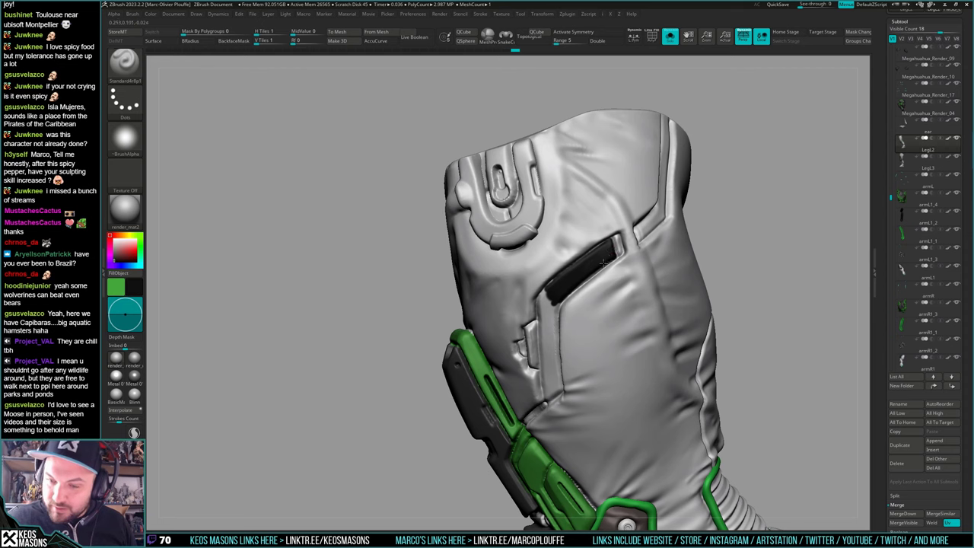
Extend the black through the groove's bend and down its lower stretch to the seam
{"action": "right_click_drag", "start_coordinate": [578, 283], "coordinate": [599, 263]}
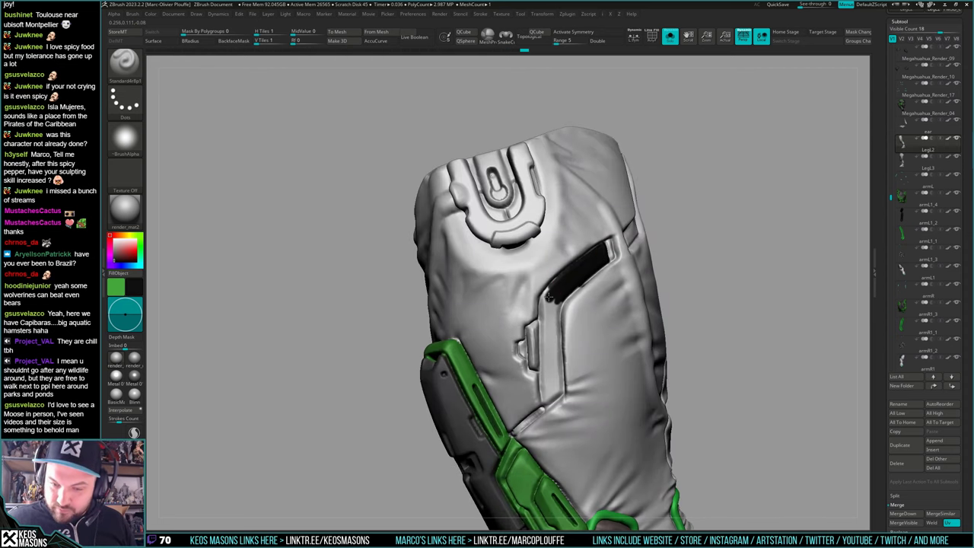
{"action": "mouse_move", "coordinate": [551, 288]}
{"action": "left_mouse_down"}
{"action": "mouse_move", "coordinate": [545, 328]}
{"action": "mouse_move", "coordinate": [549, 298]}
{"action": "mouse_move", "coordinate": [557, 362]}
{"action": "mouse_move", "coordinate": [557, 300]}
{"action": "left_mouse_up"}
{"action": "right_click_drag", "start_coordinate": [571, 334], "coordinate": [570, 291], "text": "alt"}
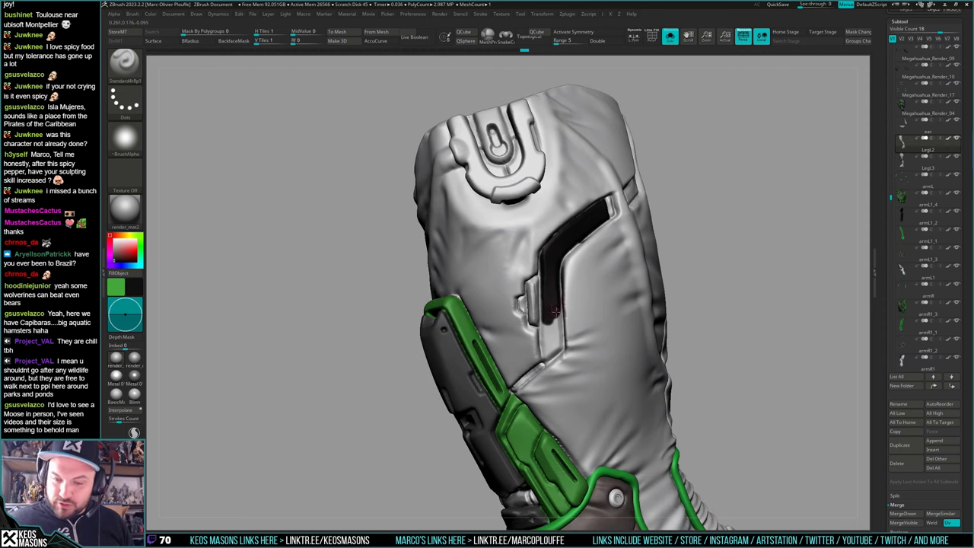
{"action": "mouse_move", "coordinate": [554, 310]}
{"action": "left_mouse_down"}
{"action": "mouse_move", "coordinate": [547, 353]}
{"action": "mouse_move", "coordinate": [559, 260]}
{"action": "left_mouse_up"}
{"action": "mouse_move", "coordinate": [561, 277]}
{"action": "right_mouse_down"}
{"action": "mouse_move", "coordinate": [582, 277]}
{"action": "mouse_move", "coordinate": [573, 328]}
{"action": "mouse_move", "coordinate": [560, 340]}
{"action": "mouse_move", "coordinate": [541, 301]}
{"action": "mouse_move", "coordinate": [542, 359]}
{"action": "right_mouse_up"}
{"action": "key", "text": "alt+s"}
{"action": "key", "text": "c"}
{"action": "key", "text": "alt+s"}
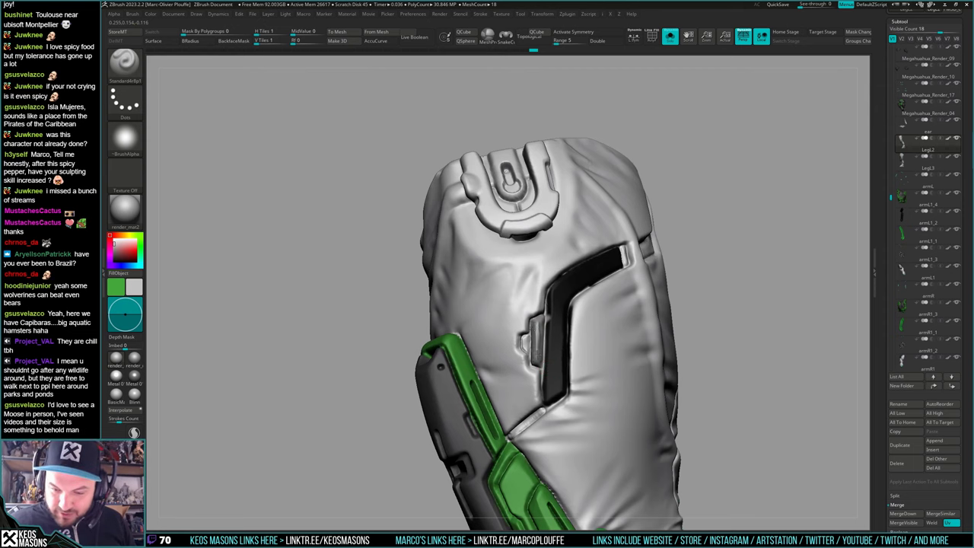
Tidy the groove's edges around the bend and beside the side clip, alternating between sampled white and black
{"action": "key", "text": "c"}
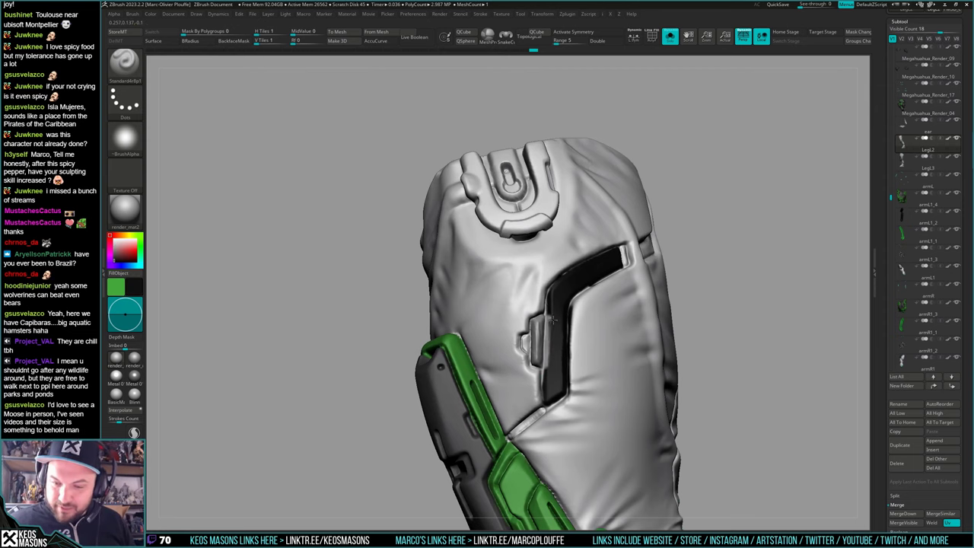
{"action": "right_click_drag", "start_coordinate": [572, 333], "coordinate": [576, 309]}
{"action": "key", "text": "c"}
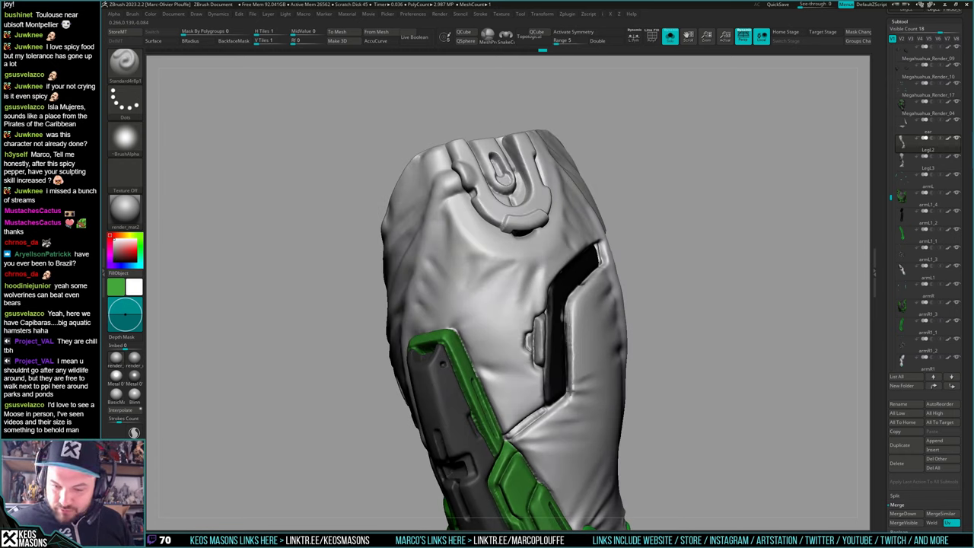
{"action": "right_click_drag", "start_coordinate": [563, 325], "coordinate": [554, 323]}
{"action": "key", "text": "c"}
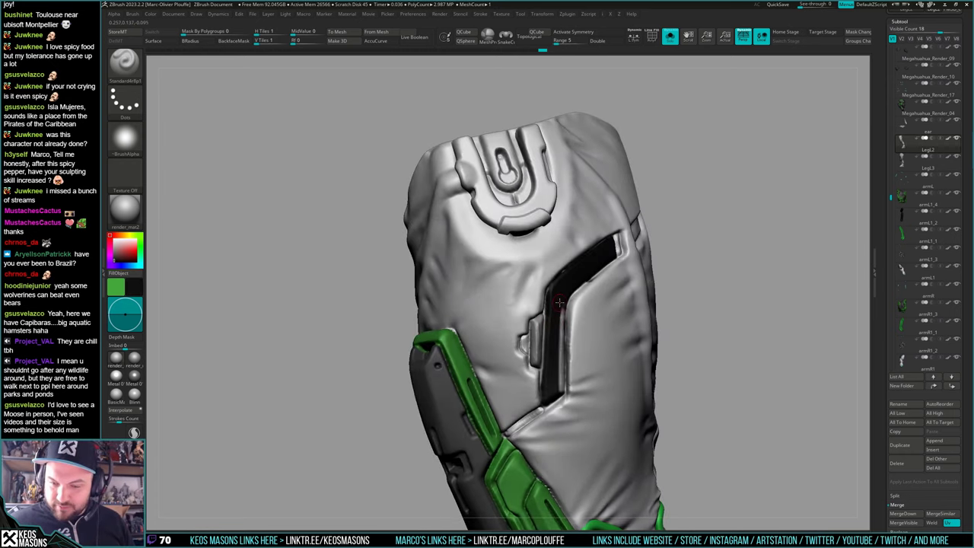
{"action": "mouse_move", "coordinate": [559, 302]}
{"action": "left_mouse_down"}
{"action": "mouse_move", "coordinate": [561, 388]}
{"action": "mouse_move", "coordinate": [560, 299]}
{"action": "left_mouse_up"}
Sample white and clean the raised rim along the groove's lower stretch
{"action": "right_click_drag", "start_coordinate": [561, 304], "coordinate": [615, 327]}
{"action": "key", "text": "c"}
{"action": "left_click_drag", "start_coordinate": [576, 346], "coordinate": [570, 387]}
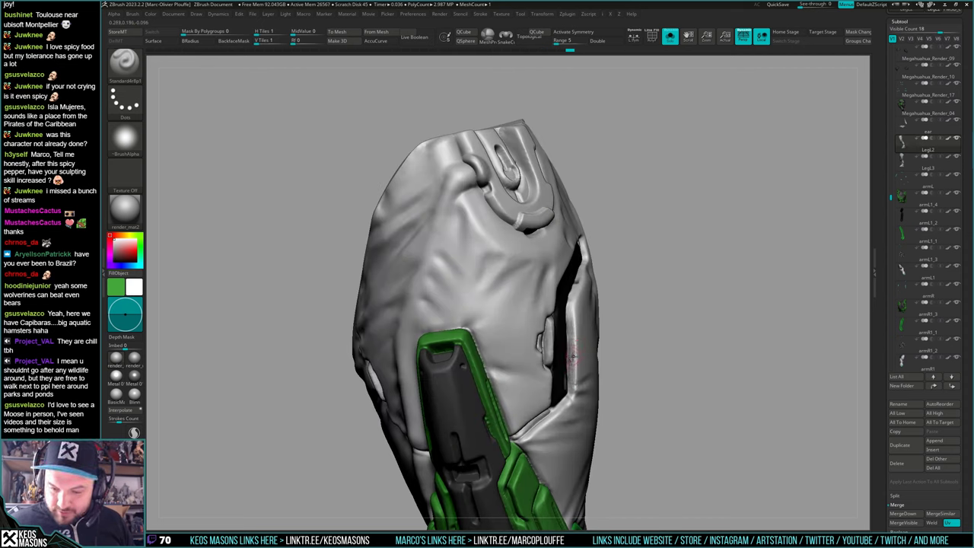
{"action": "mouse_move", "coordinate": [575, 385]}
{"action": "right_mouse_down"}
{"action": "mouse_move", "coordinate": [528, 374]}
{"action": "mouse_move", "coordinate": [573, 340]}
{"action": "right_mouse_up"}
{"action": "key", "text": "c"}
{"action": "key", "text": "c"}
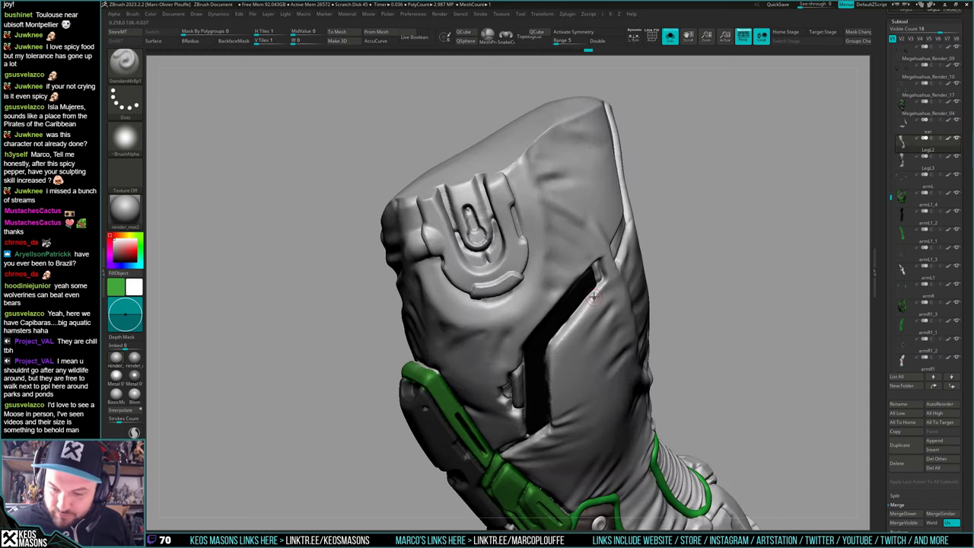
Sample black and fill the second angled groove from the seam up to the top edge of the thigh
{"action": "mouse_move", "coordinate": [594, 297]}
{"action": "right_mouse_down"}
{"action": "mouse_move", "coordinate": [601, 253]}
{"action": "mouse_move", "coordinate": [654, 280]}
{"action": "mouse_move", "coordinate": [579, 296]}
{"action": "right_mouse_up"}
{"action": "key", "text": "c"}
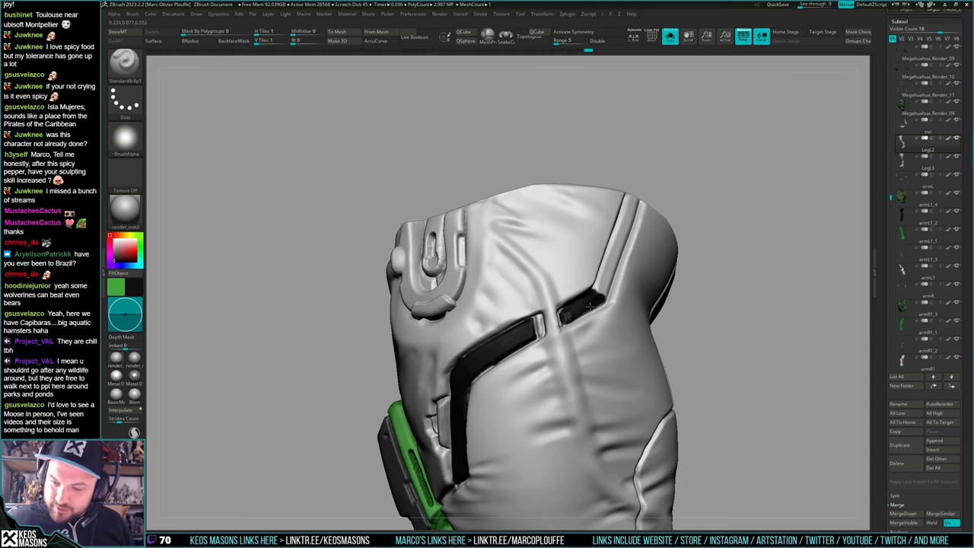
{"action": "mouse_move", "coordinate": [593, 300]}
{"action": "right_mouse_down"}
{"action": "mouse_move", "coordinate": [619, 271]}
{"action": "mouse_move", "coordinate": [594, 307]}
{"action": "right_mouse_up"}
{"action": "mouse_move", "coordinate": [595, 307]}
{"action": "left_mouse_down"}
{"action": "mouse_move", "coordinate": [590, 320]}
{"action": "mouse_move", "coordinate": [643, 244]}
{"action": "mouse_move", "coordinate": [591, 308]}
{"action": "left_mouse_up"}
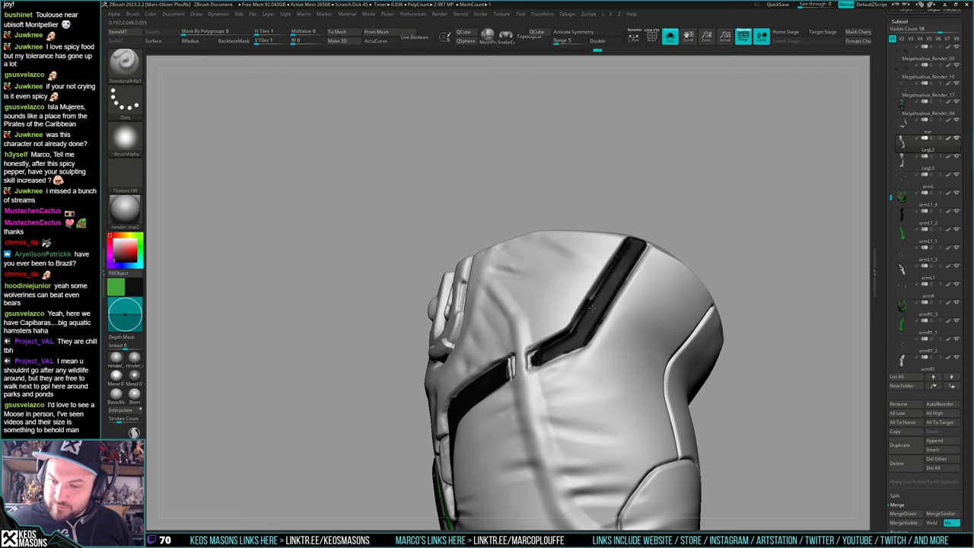
{"action": "right_click_drag", "start_coordinate": [591, 328], "coordinate": [608, 330]}
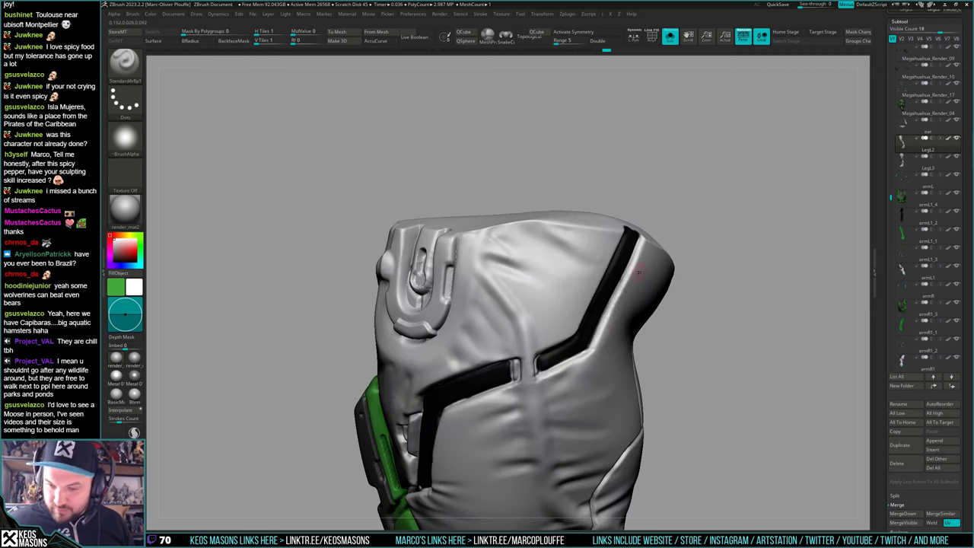
Clean the rims of the second groove with white to sharpen the black edges
{"action": "right_click_drag", "start_coordinate": [639, 272], "coordinate": [597, 261]}
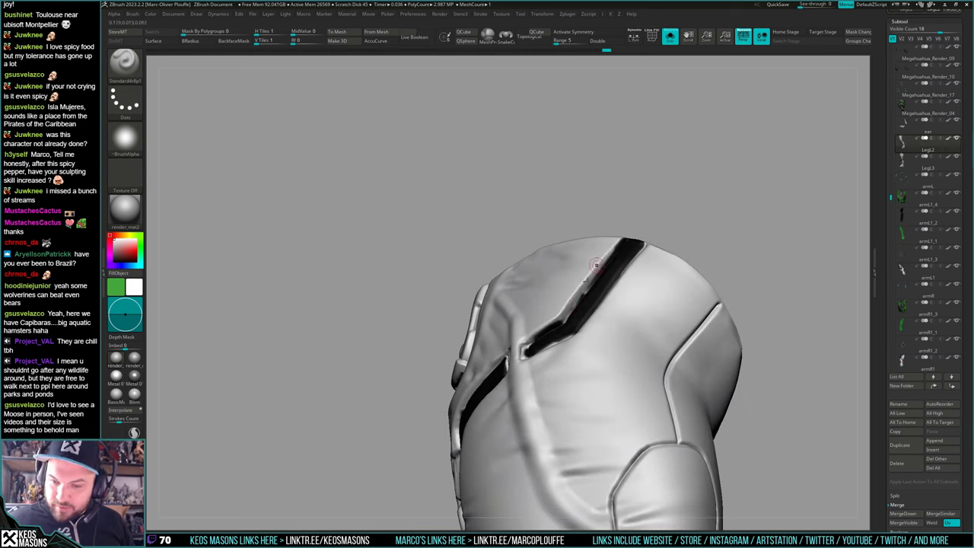
{"action": "left_click_drag", "start_coordinate": [590, 279], "coordinate": [582, 292]}
{"action": "mouse_move", "coordinate": [582, 292]}
{"action": "right_mouse_down"}
{"action": "mouse_move", "coordinate": [571, 338]}
{"action": "mouse_move", "coordinate": [579, 304]}
{"action": "right_mouse_up"}
{"action": "right_click", "coordinate": [573, 338]}
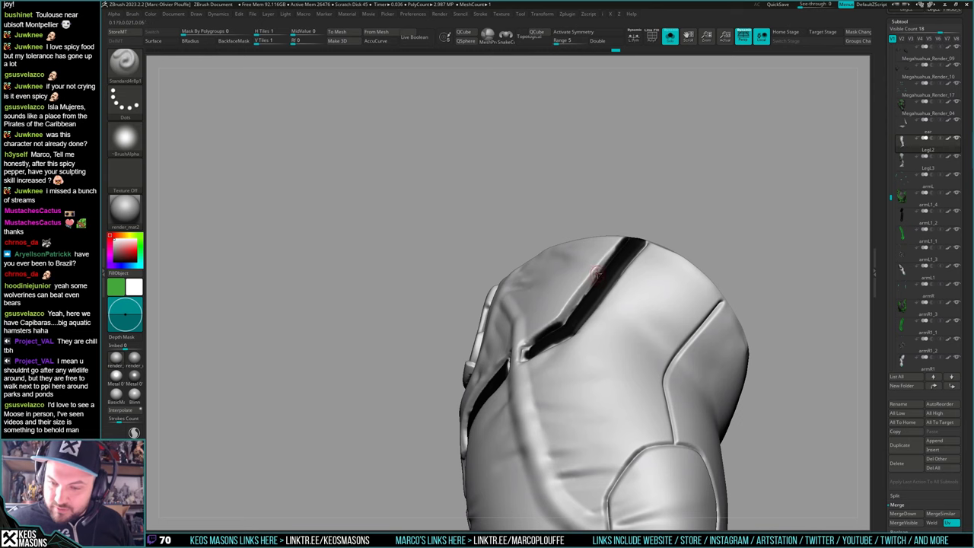
{"action": "right_click_drag", "start_coordinate": [586, 286], "coordinate": [582, 297]}
{"action": "right_click_drag", "start_coordinate": [606, 254], "coordinate": [596, 341]}
Touch up the first groove's rim in white and paint its raised end tab in sampled light grey
{"action": "right_click_drag", "start_coordinate": [533, 364], "coordinate": [539, 334]}
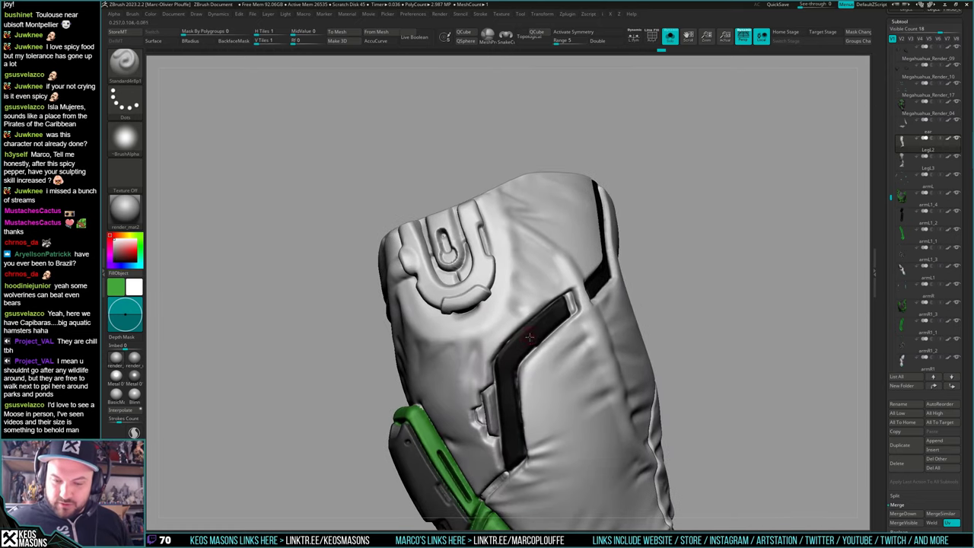
{"action": "right_click_drag", "start_coordinate": [514, 376], "coordinate": [549, 348]}
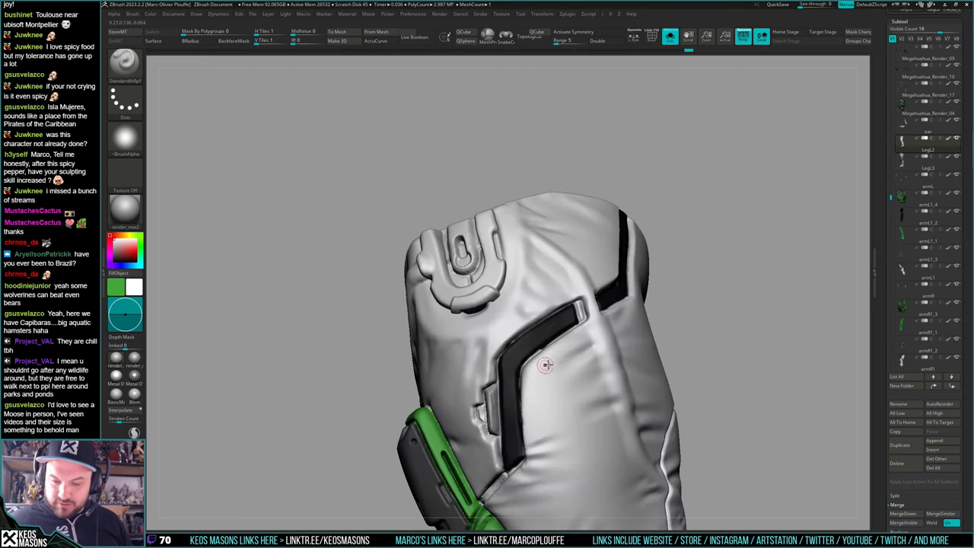
{"action": "mouse_move", "coordinate": [566, 383]}
{"action": "right_mouse_down"}
{"action": "mouse_move", "coordinate": [579, 357]}
{"action": "mouse_move", "coordinate": [571, 329]}
{"action": "right_mouse_up"}
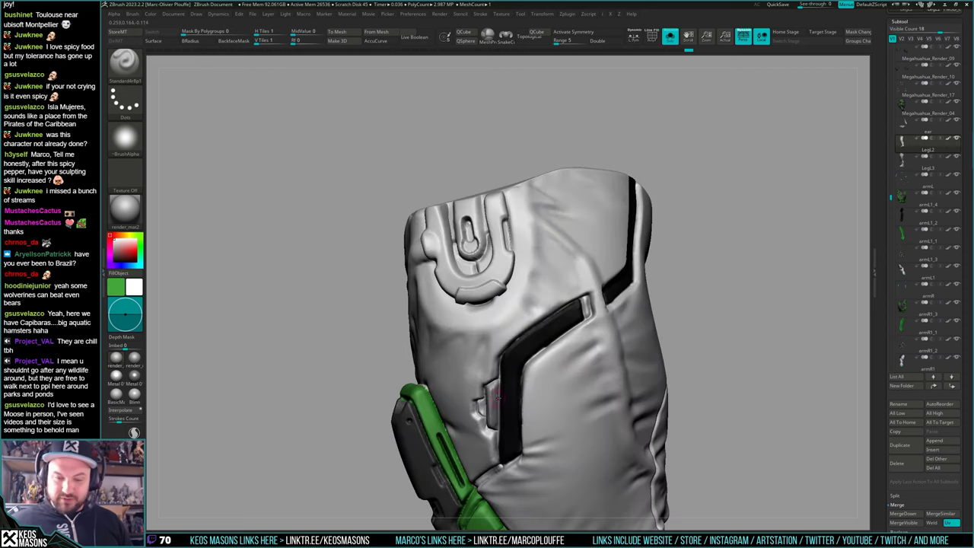
{"action": "key", "text": "c"}
{"action": "right_click_drag", "start_coordinate": [491, 339], "coordinate": [508, 337]}
{"action": "left_click_drag", "start_coordinate": [587, 308], "coordinate": [585, 299]}
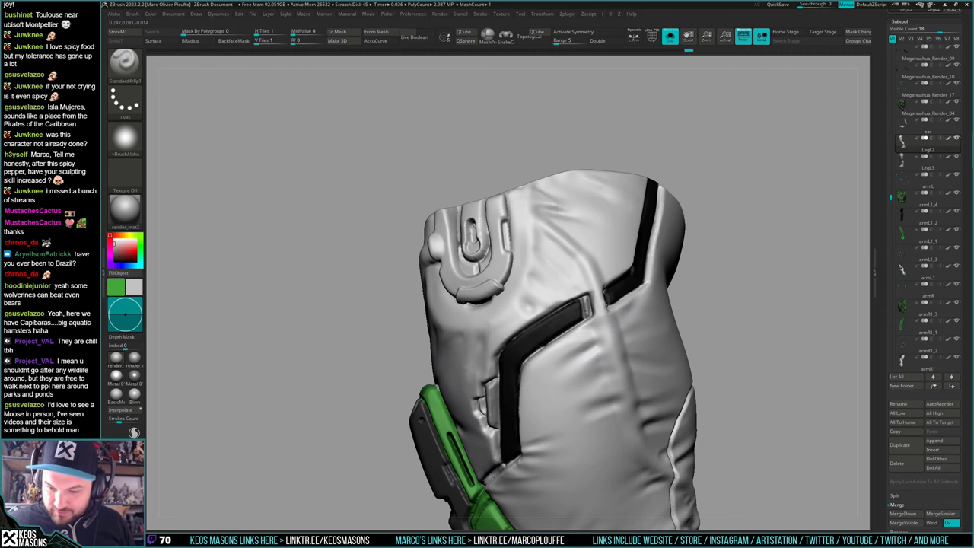
{"action": "right_click_drag", "start_coordinate": [591, 296], "coordinate": [587, 323], "text": "ctrl"}
Refine the facing ends of the two grooves at the seam with sampled black and light grey
{"action": "key", "text": "c"}
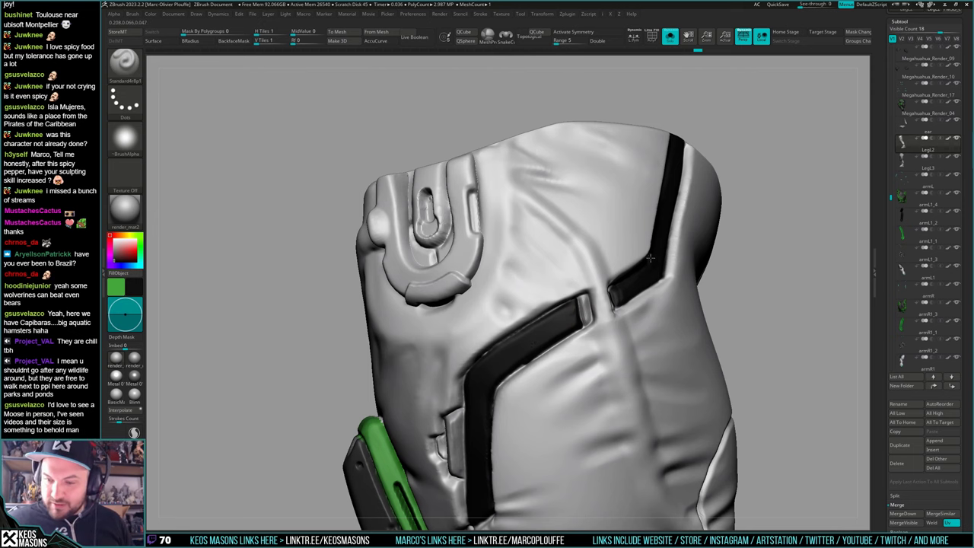
{"action": "right_click_drag", "start_coordinate": [637, 284], "coordinate": [609, 288]}
{"action": "key", "text": "c"}
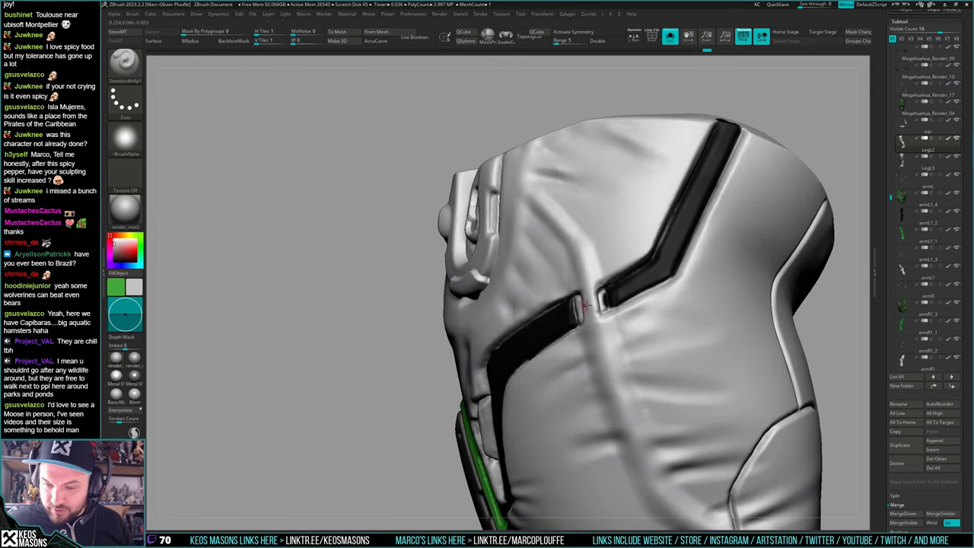
{"action": "right_click_drag", "start_coordinate": [601, 303], "coordinate": [628, 294]}
{"action": "mouse_move", "coordinate": [628, 293]}
{"action": "right_mouse_down", "text": "ctrl"}
{"action": "mouse_move", "coordinate": [621, 257]}
{"action": "mouse_move", "coordinate": [652, 262]}
{"action": "right_mouse_up", "text": "ctrl"}
Sample green and paint the U-shaped hip bracket, making its keyhole centre dark grey
{"action": "key", "text": "c"}
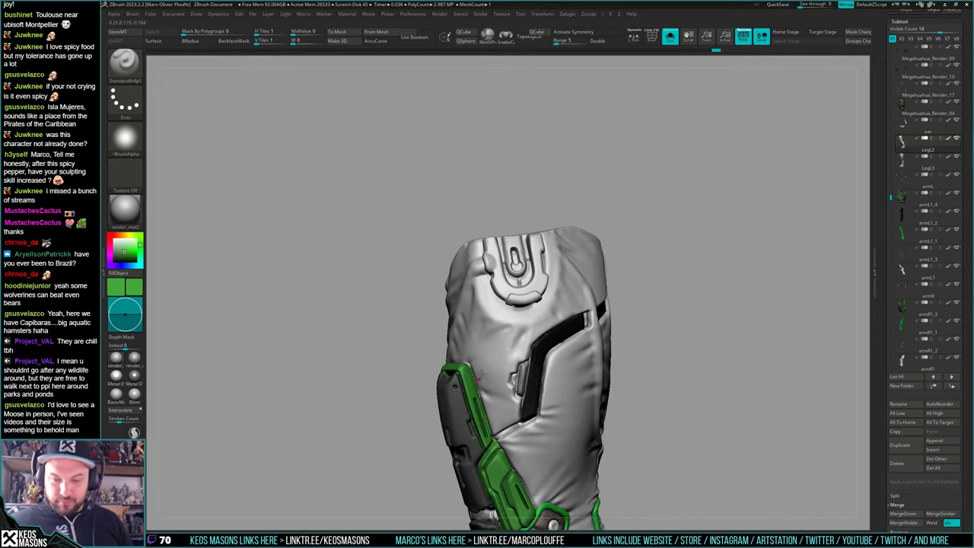
{"action": "key", "text": "alt+s"}
{"action": "right_click_drag", "start_coordinate": [545, 349], "coordinate": [521, 327]}
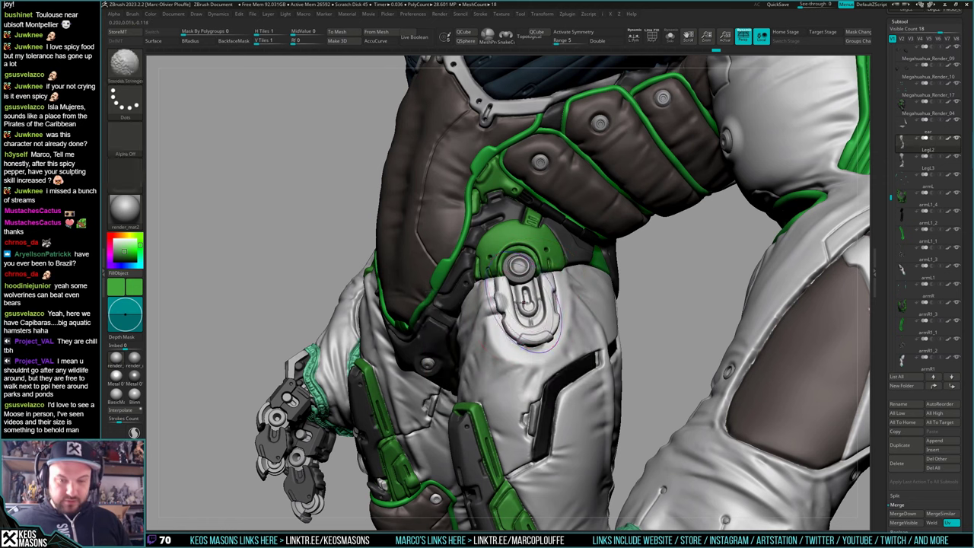
{"action": "mouse_move", "coordinate": [523, 334]}
{"action": "left_mouse_down"}
{"action": "mouse_move", "coordinate": [542, 289]}
{"action": "mouse_move", "coordinate": [525, 306]}
{"action": "left_mouse_up"}
{"action": "key", "text": "c"}
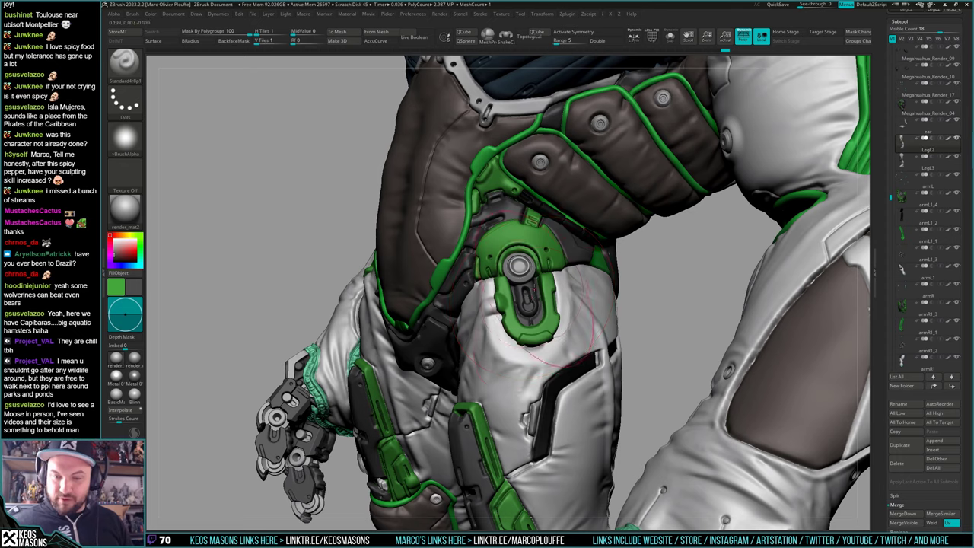
Select the other leg and give its U-shaped hip bracket the same green with a dark grey centre
{"action": "right_click_drag", "start_coordinate": [546, 350], "coordinate": [511, 317], "text": "ctrl"}
{"action": "key", "text": "shift+s"}
{"action": "key", "text": "shift+s"}
{"action": "left_click", "coordinate": [505, 315], "text": "alt"}
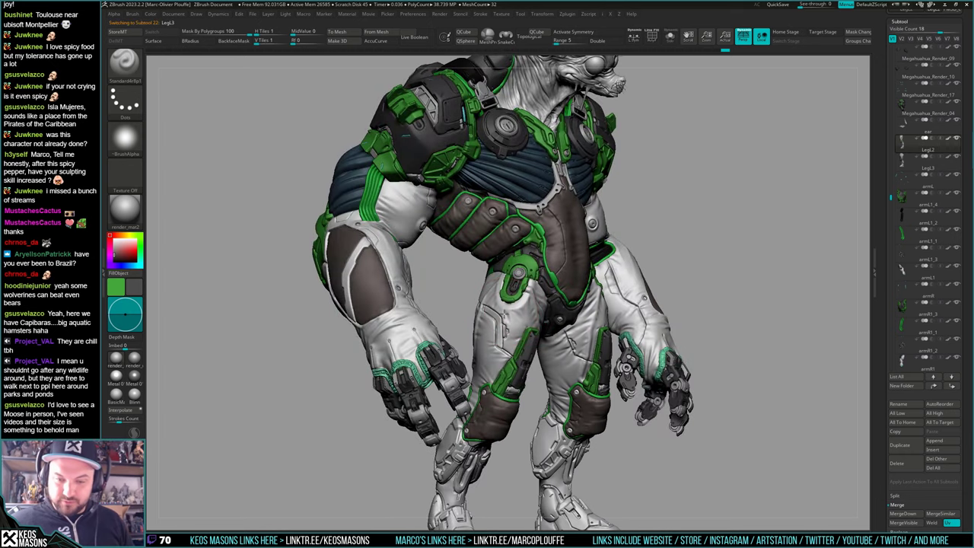
Sample black from the dark groin armour and isolate the selected leg with a smaller brush for painting its thigh
{"action": "key", "text": "shift+s"}
{"action": "key", "text": "shift+f"}
{"action": "right_click_drag", "start_coordinate": [510, 381], "coordinate": [548, 426], "text": "ctrl"}
{"action": "right_click_drag", "start_coordinate": [548, 342], "coordinate": [598, 326]}
{"action": "key", "text": "shift+f"}
{"action": "key", "text": "space"}
{"action": "left_click_drag", "start_coordinate": [513, 328], "coordinate": [498, 328]}
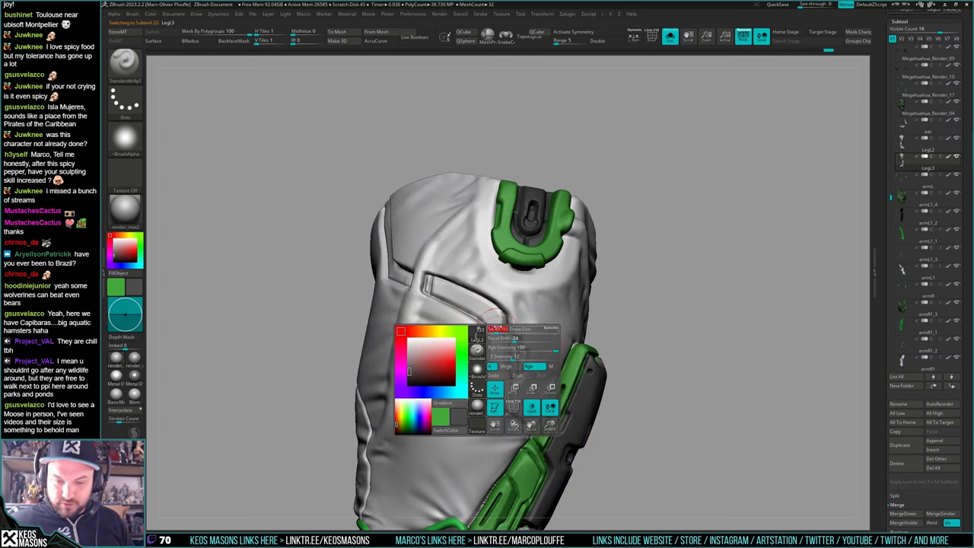
{"action": "right_click_drag", "start_coordinate": [532, 268], "coordinate": [648, 308]}
{"action": "key", "text": "shift+s"}
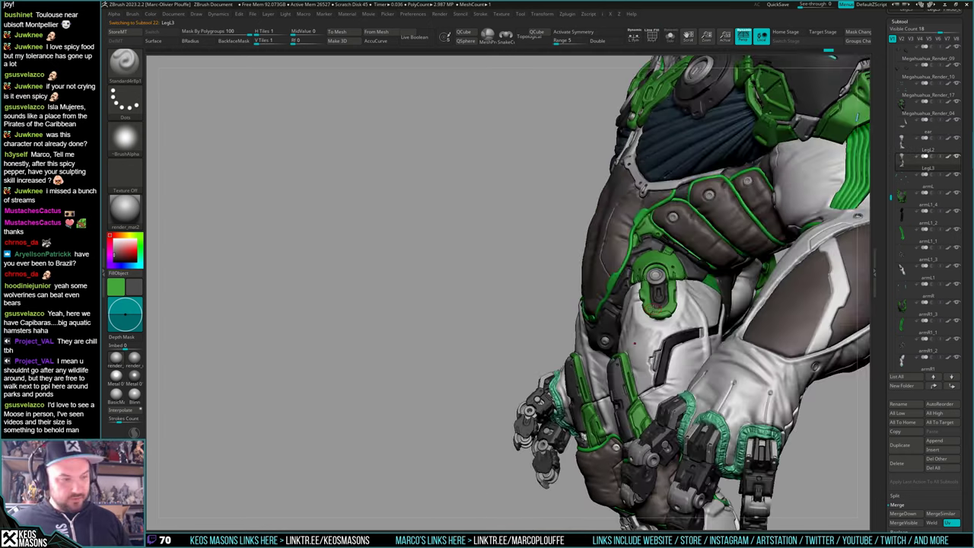
{"action": "key", "text": "c"}
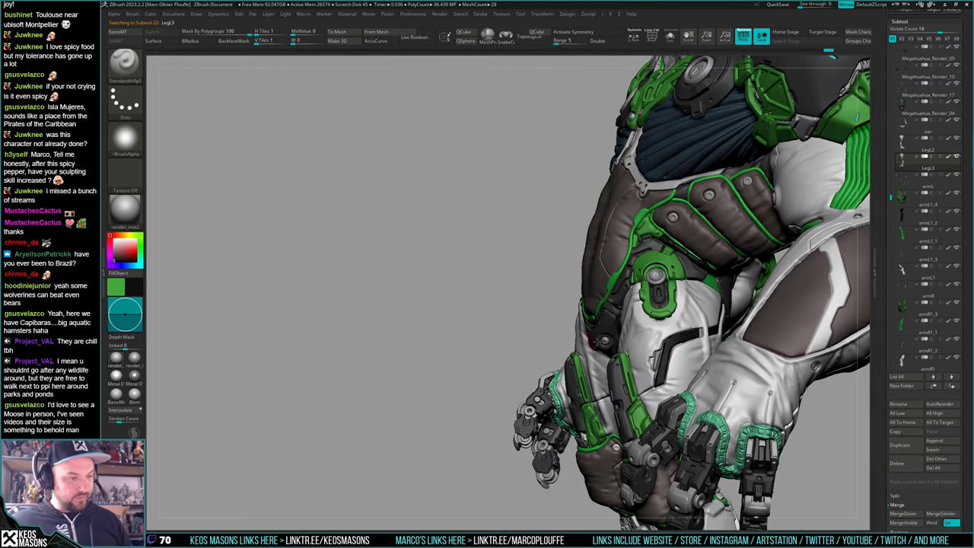
{"action": "right_click_drag", "start_coordinate": [601, 342], "coordinate": [612, 365]}
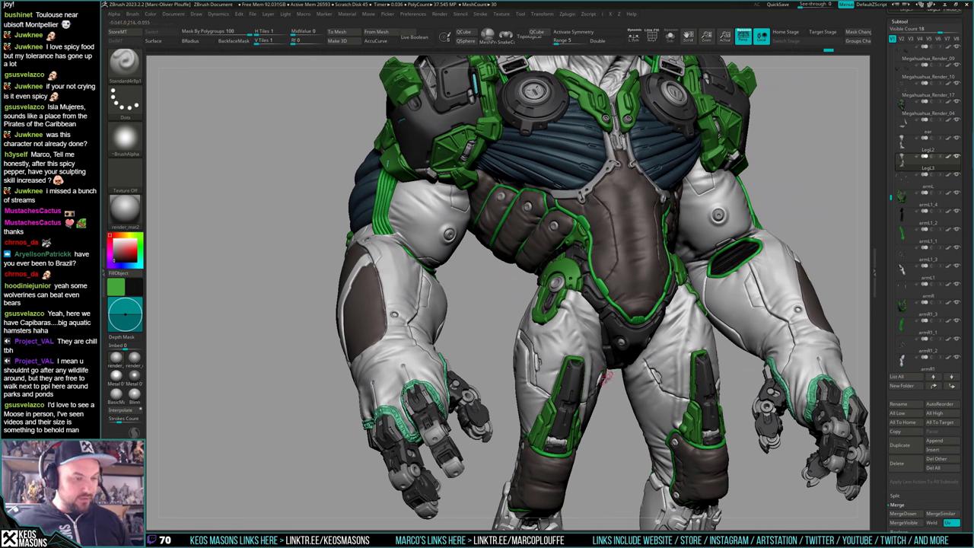
{"action": "key", "text": "alt+s"}
{"action": "right_click_drag", "start_coordinate": [603, 367], "coordinate": [568, 351]}
Try to paint the two outer thigh grooves of the isolated leg black
{"action": "mouse_move", "coordinate": [420, 211]}
{"action": "left_mouse_down", "text": "ctrl"}
{"action": "mouse_move", "coordinate": [398, 232]}
{"action": "mouse_move", "coordinate": [444, 308]}
{"action": "mouse_move", "coordinate": [490, 339]}
{"action": "left_mouse_up", "text": "ctrl"}
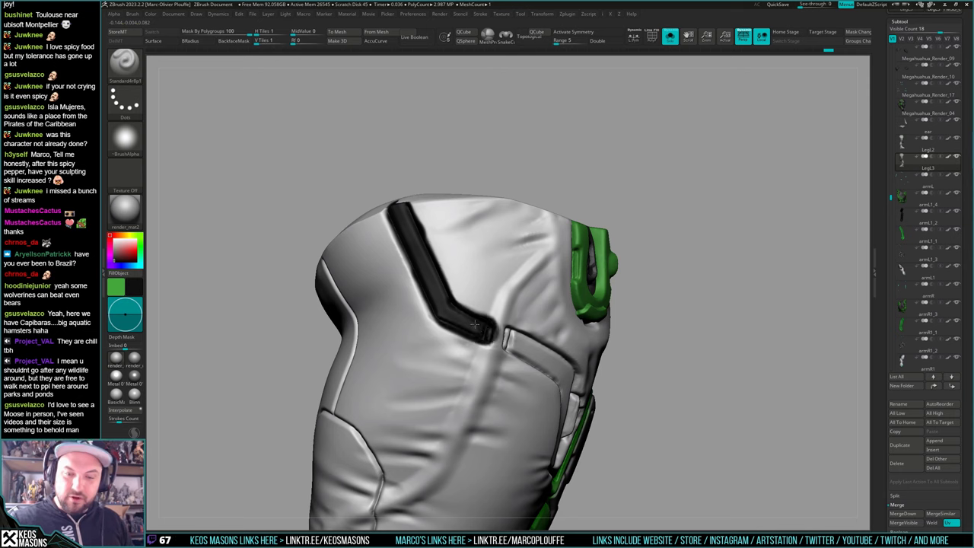
{"action": "right_click_drag", "start_coordinate": [491, 339], "coordinate": [506, 337]}
{"action": "left_click_drag", "start_coordinate": [506, 336], "coordinate": [559, 365], "text": "ctrl"}
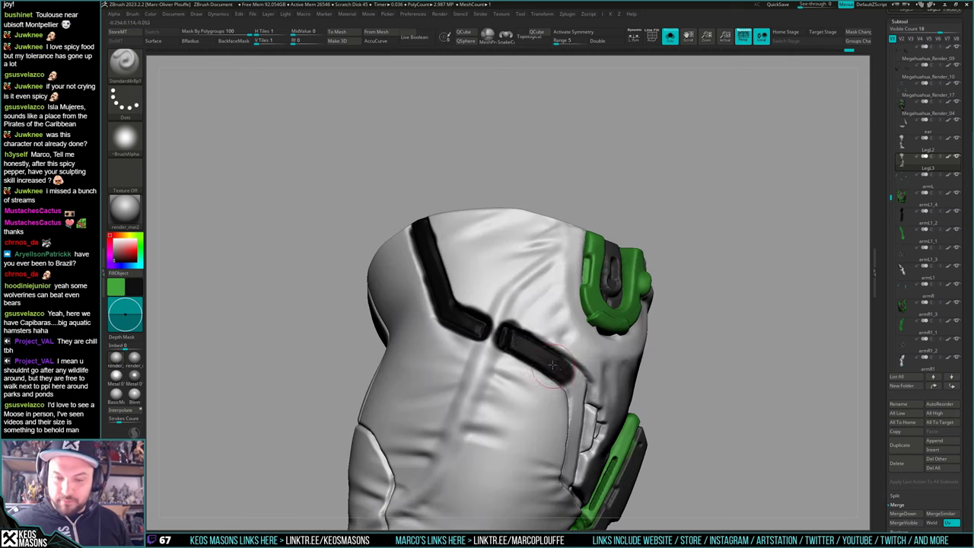
{"action": "right_click_drag", "start_coordinate": [527, 356], "coordinate": [544, 354]}
{"action": "key", "text": "ctrl+z"}
{"action": "key", "text": "ctrl+z"}
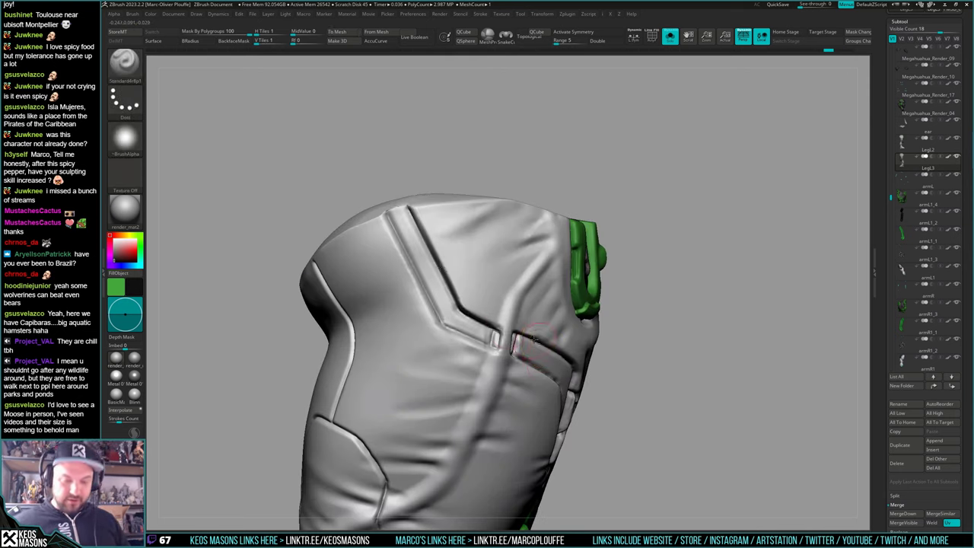
Paint both outer thigh grooves black with the depth mask enabled, down to the second groove's lower end
{"action": "mouse_move", "coordinate": [397, 210]}
{"action": "left_mouse_down", "text": "ctrl"}
{"action": "mouse_move", "coordinate": [435, 266]}
{"action": "mouse_move", "coordinate": [392, 209]}
{"action": "left_mouse_up", "text": "ctrl"}
{"action": "mouse_move", "coordinate": [419, 251]}
{"action": "left_mouse_down"}
{"action": "mouse_move", "coordinate": [445, 308]}
{"action": "mouse_move", "coordinate": [485, 339]}
{"action": "mouse_move", "coordinate": [472, 327]}
{"action": "left_mouse_up"}
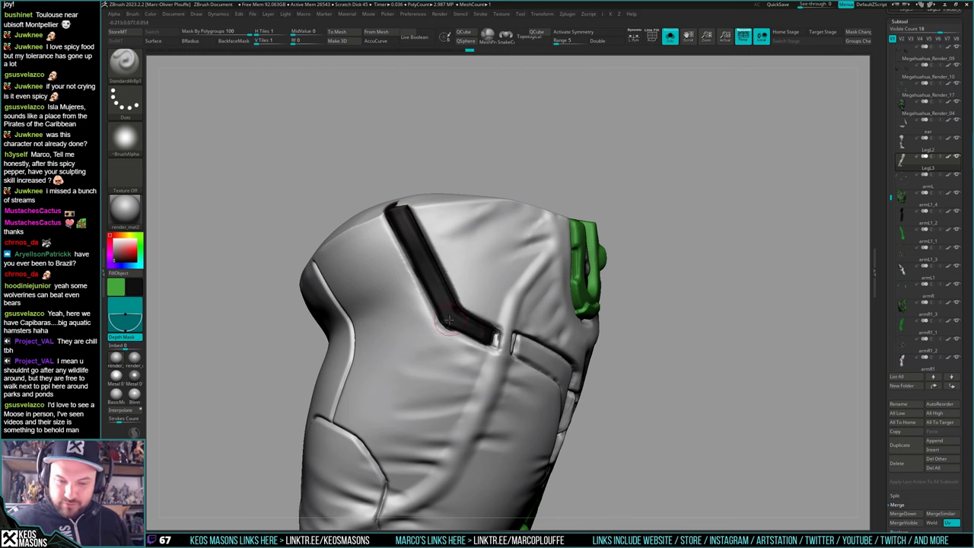
{"action": "right_click_drag", "start_coordinate": [544, 330], "coordinate": [463, 332]}
{"action": "mouse_move", "coordinate": [515, 344]}
{"action": "left_mouse_down"}
{"action": "mouse_move", "coordinate": [575, 395]}
{"action": "mouse_move", "coordinate": [578, 385]}
{"action": "mouse_move", "coordinate": [591, 395]}
{"action": "left_mouse_up"}
{"action": "mouse_move", "coordinate": [590, 395]}
{"action": "right_mouse_down"}
{"action": "mouse_move", "coordinate": [575, 380]}
{"action": "mouse_move", "coordinate": [589, 335]}
{"action": "mouse_move", "coordinate": [564, 327]}
{"action": "right_mouse_up"}
{"action": "mouse_move", "coordinate": [529, 299]}
{"action": "left_mouse_down"}
{"action": "mouse_move", "coordinate": [569, 365]}
{"action": "mouse_move", "coordinate": [551, 437]}
{"action": "mouse_move", "coordinate": [556, 445]}
{"action": "mouse_move", "coordinate": [566, 420]}
{"action": "mouse_move", "coordinate": [561, 451]}
{"action": "left_mouse_up"}
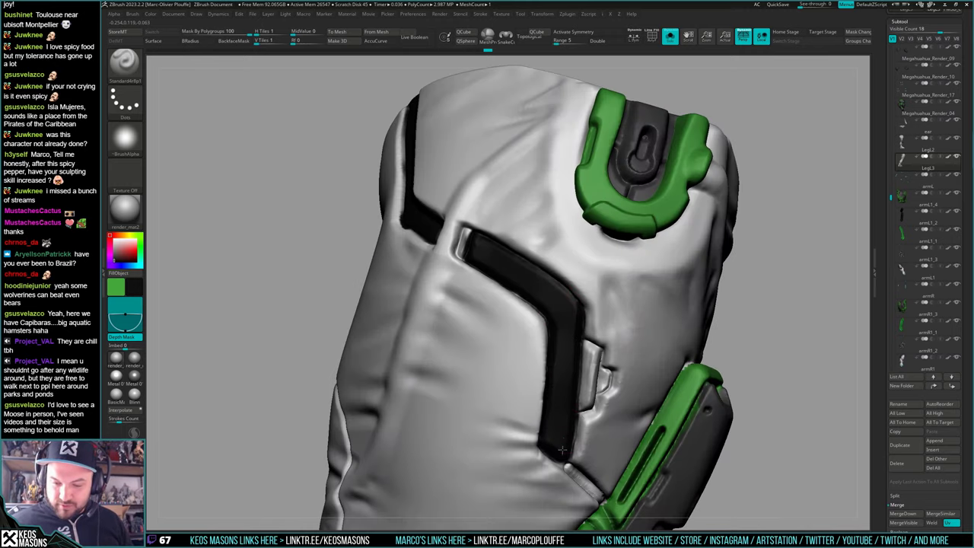
Switch to white and clean up the rims along both sides of the upper thigh groove
{"action": "mouse_move", "coordinate": [534, 329]}
{"action": "right_mouse_down"}
{"action": "mouse_move", "coordinate": [572, 321]}
{"action": "mouse_move", "coordinate": [495, 411]}
{"action": "mouse_move", "coordinate": [465, 358]}
{"action": "right_mouse_up"}
{"action": "right_click_drag", "start_coordinate": [465, 358], "coordinate": [445, 251], "text": "ctrl"}
{"action": "key", "text": "v"}
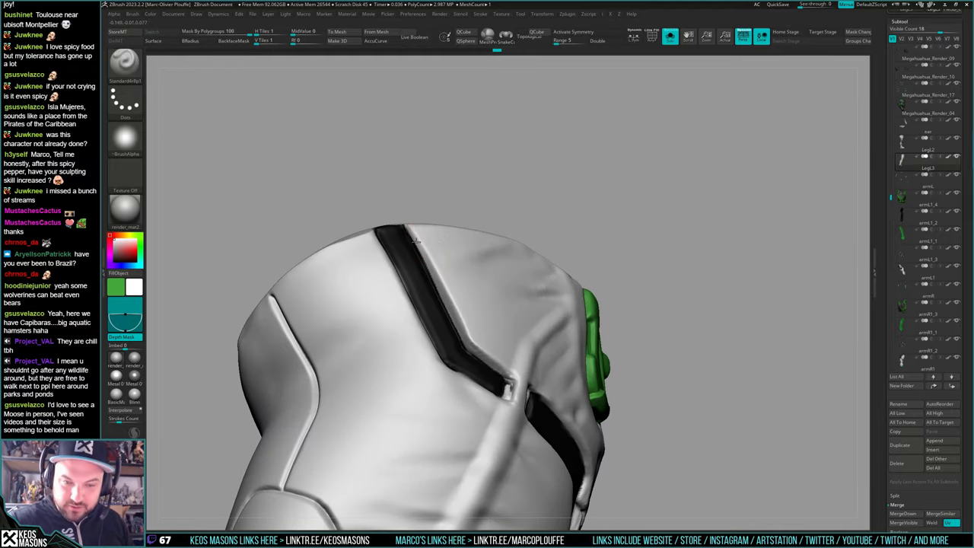
{"action": "left_click_drag", "start_coordinate": [415, 231], "coordinate": [436, 288]}
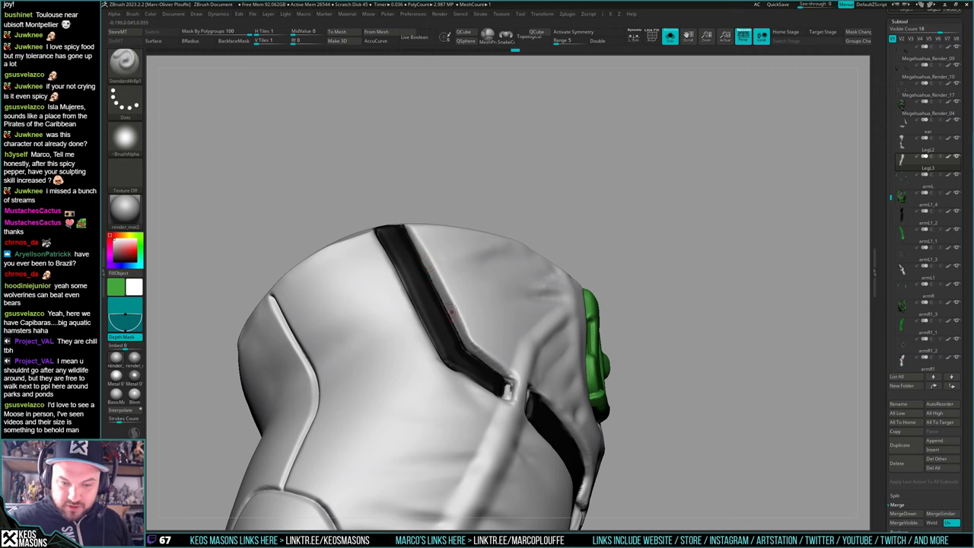
{"action": "right_click_drag", "start_coordinate": [452, 311], "coordinate": [402, 229]}
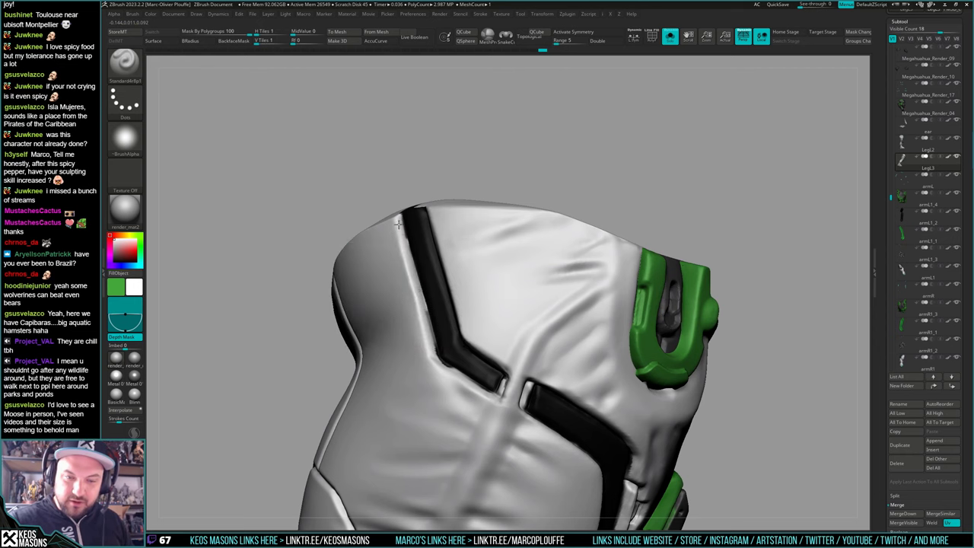
{"action": "right_click_drag", "start_coordinate": [415, 282], "coordinate": [425, 274]}
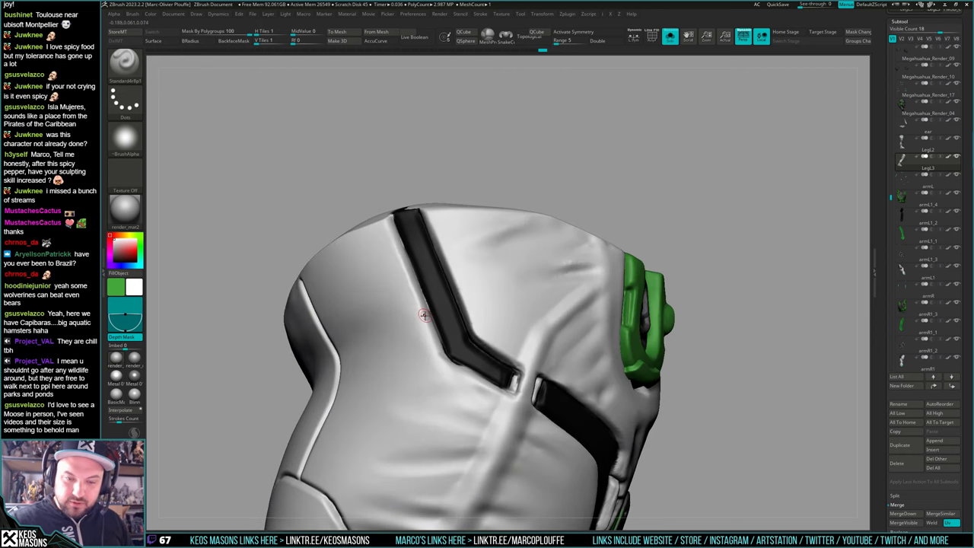
Clean up the rims of the second thigh groove and the end tabs at the seam in white
{"action": "mouse_move", "coordinate": [424, 311]}
{"action": "right_mouse_down"}
{"action": "mouse_move", "coordinate": [441, 348]}
{"action": "mouse_move", "coordinate": [456, 278]}
{"action": "mouse_move", "coordinate": [548, 373]}
{"action": "mouse_move", "coordinate": [554, 327]}
{"action": "right_mouse_up"}
{"action": "right_click_drag", "start_coordinate": [515, 372], "coordinate": [572, 251]}
{"action": "right_click", "coordinate": [569, 257]}
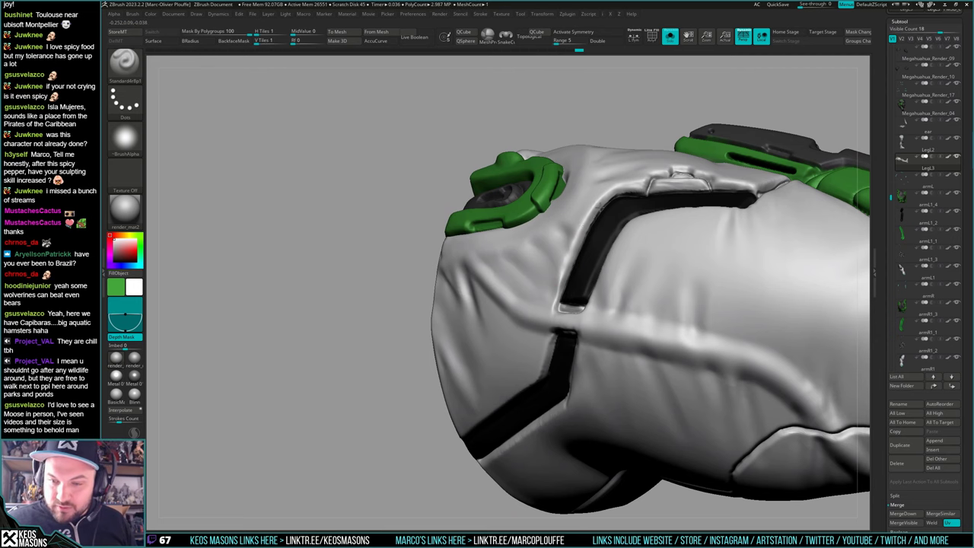
{"action": "right_click_drag", "start_coordinate": [617, 192], "coordinate": [571, 323]}
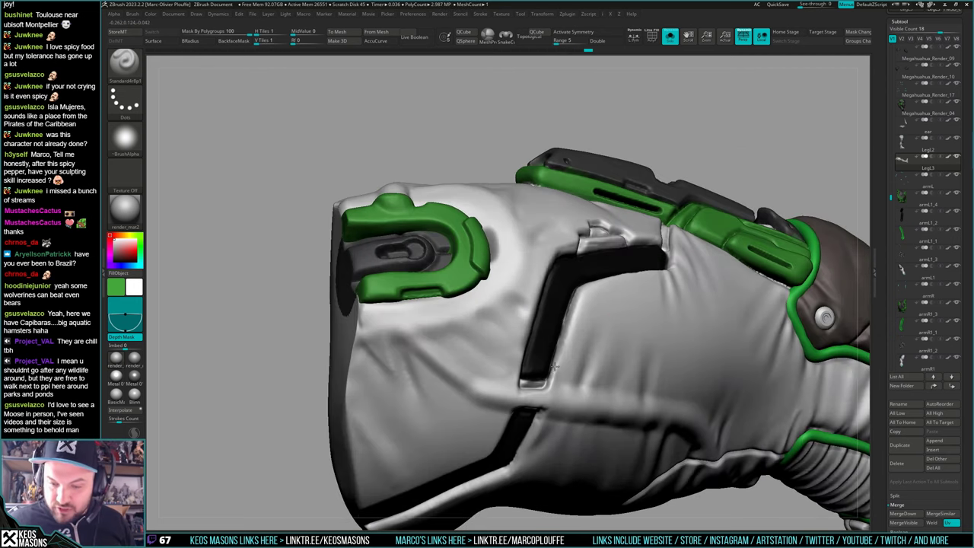
{"action": "right_click_drag", "start_coordinate": [577, 290], "coordinate": [514, 293]}
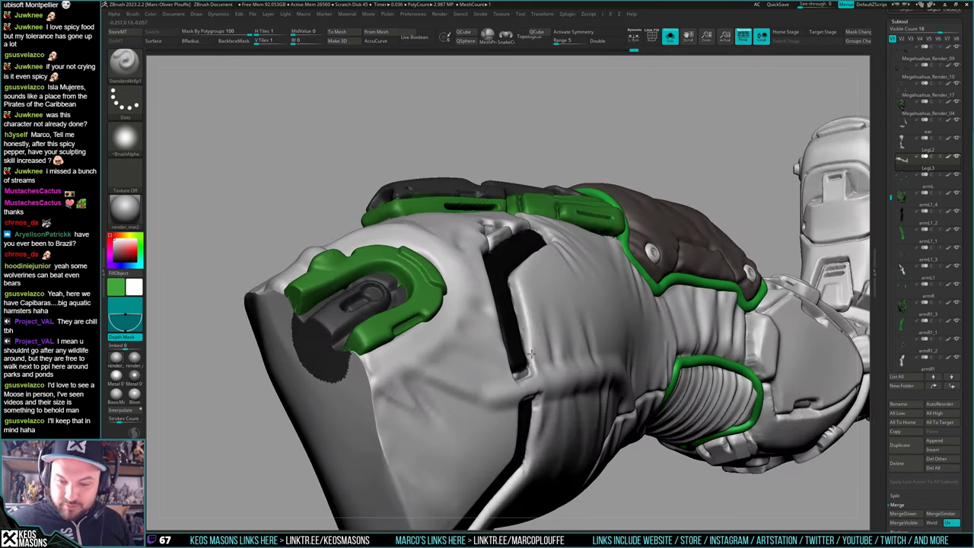
{"action": "right_click_drag", "start_coordinate": [531, 352], "coordinate": [557, 340]}
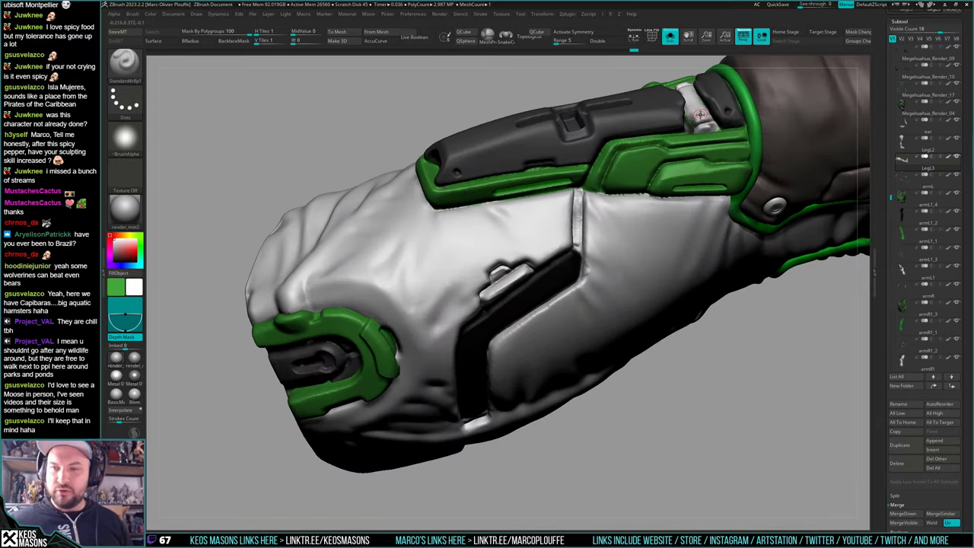
{"action": "mouse_move", "coordinate": [924, 122]}
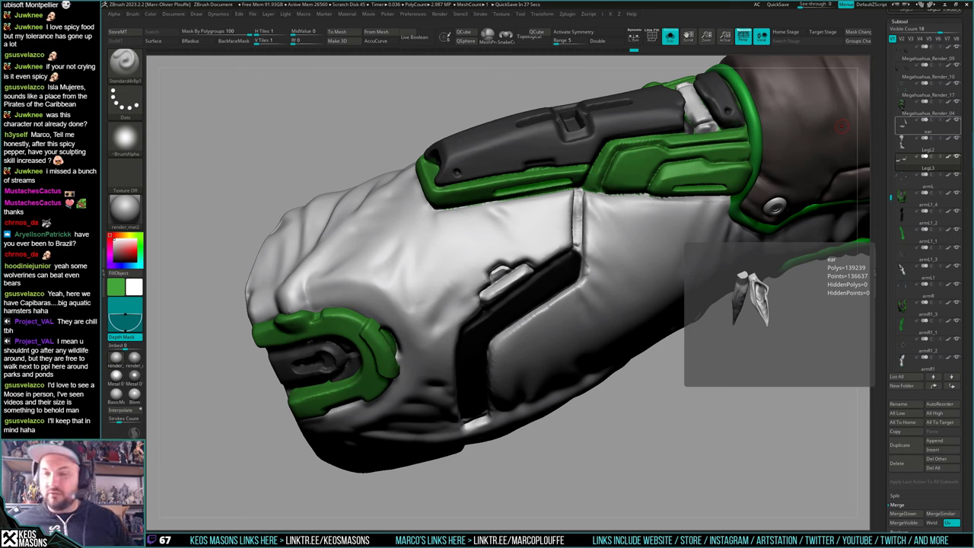
{"action": "mouse_move", "coordinate": [590, 301]}
{"action": "right_mouse_down"}
{"action": "mouse_move", "coordinate": [581, 271]}
{"action": "mouse_move", "coordinate": [572, 293]}
{"action": "right_mouse_up"}
{"action": "left_click_drag", "start_coordinate": [571, 298], "coordinate": [567, 321]}
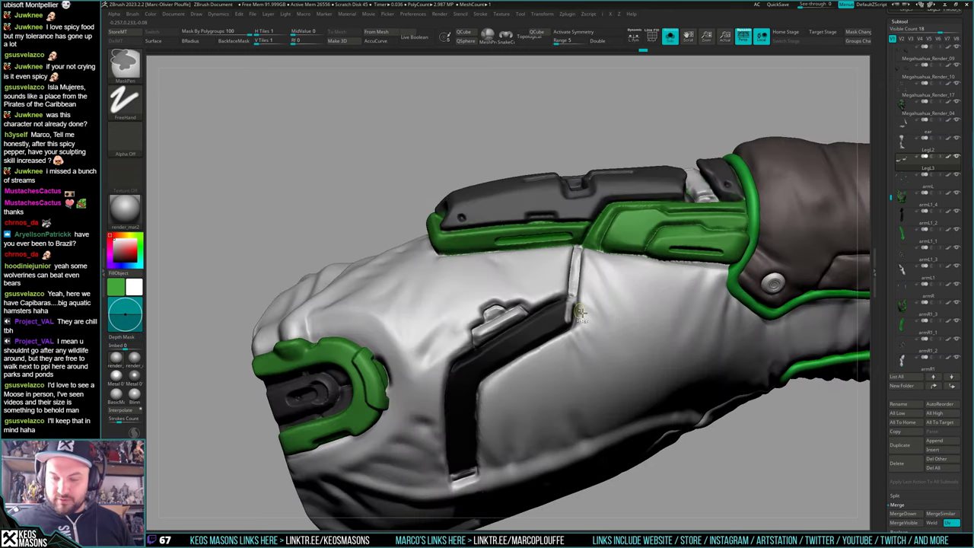
{"action": "key", "text": "ctrl+z"}
Show the whole character, sample light grey from the groin armour's rivet, and isolate the leg again
{"action": "mouse_move", "coordinate": [491, 400]}
{"action": "right_mouse_down", "text": "alt"}
{"action": "mouse_move", "coordinate": [540, 308]}
{"action": "mouse_move", "coordinate": [539, 333]}
{"action": "mouse_move", "coordinate": [547, 307]}
{"action": "mouse_move", "coordinate": [585, 288]}
{"action": "mouse_move", "coordinate": [578, 322]}
{"action": "mouse_move", "coordinate": [698, 354]}
{"action": "mouse_move", "coordinate": [667, 337]}
{"action": "right_mouse_up", "text": "alt"}
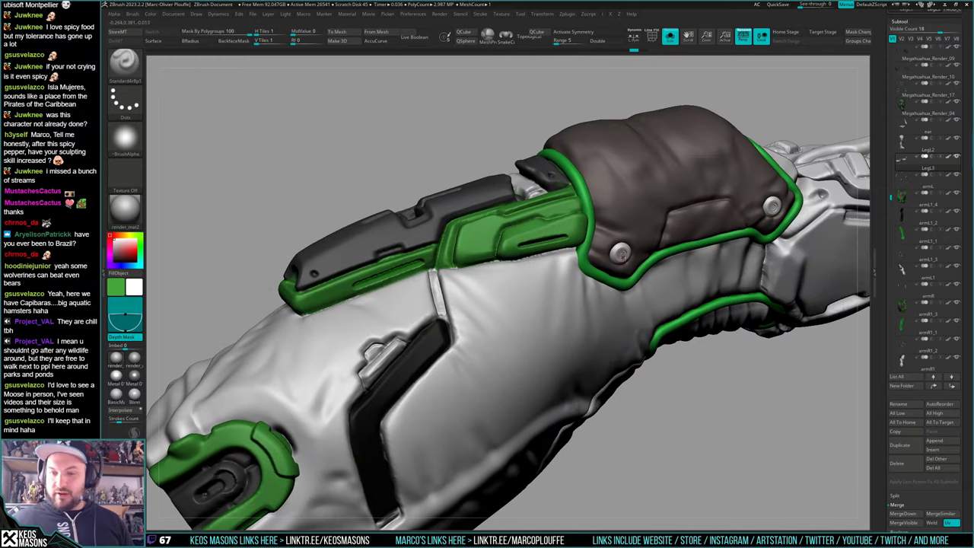
{"action": "key", "text": "space"}
{"action": "right_click_drag", "start_coordinate": [514, 355], "coordinate": [511, 320]}
{"action": "right_click_drag", "start_coordinate": [467, 282], "coordinate": [470, 313], "text": "ctrl"}
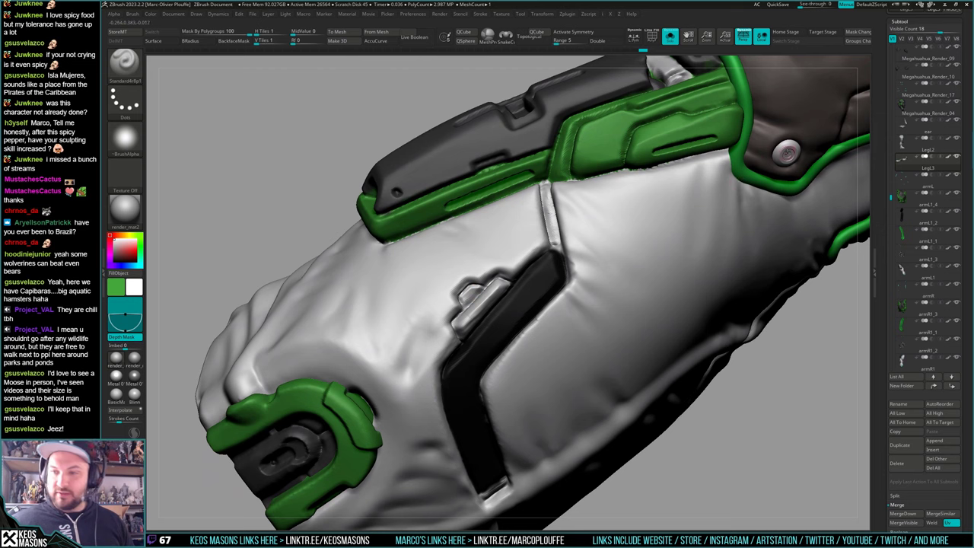
{"action": "right_click_drag", "start_coordinate": [679, 249], "coordinate": [672, 218], "text": "ctrl"}
{"action": "right_click_drag", "start_coordinate": [670, 278], "coordinate": [589, 354], "text": "alt"}
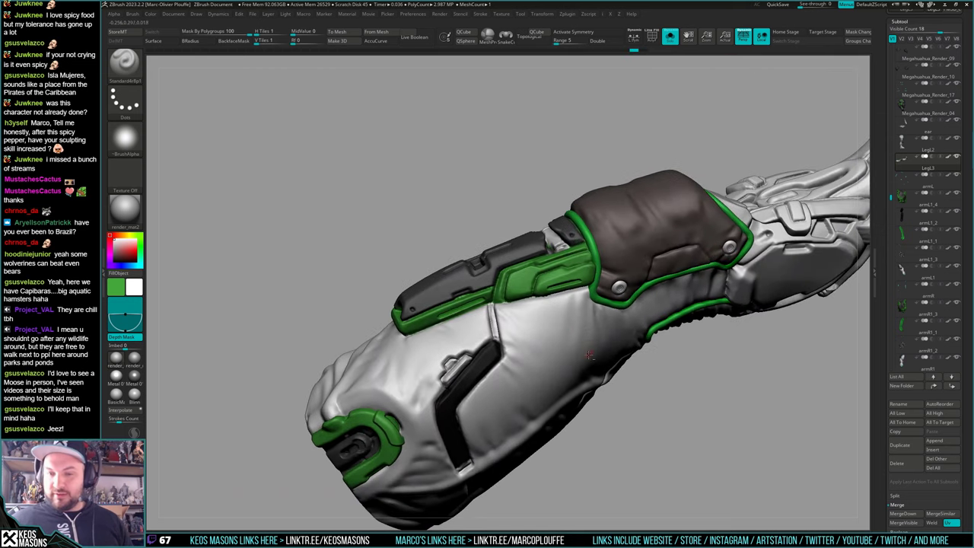
{"action": "right_click_drag", "start_coordinate": [603, 253], "coordinate": [609, 331]}
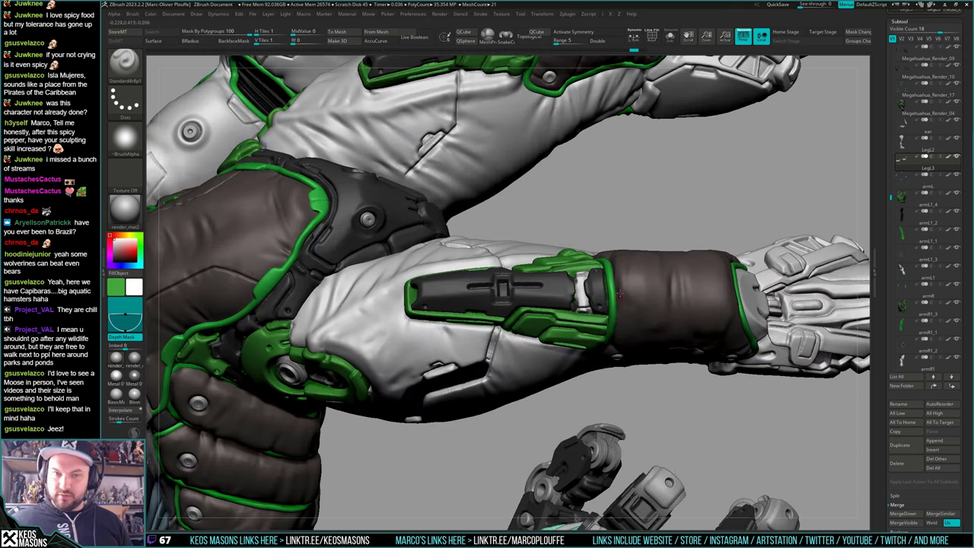
{"action": "right_click_drag", "start_coordinate": [619, 293], "coordinate": [591, 265], "text": "alt"}
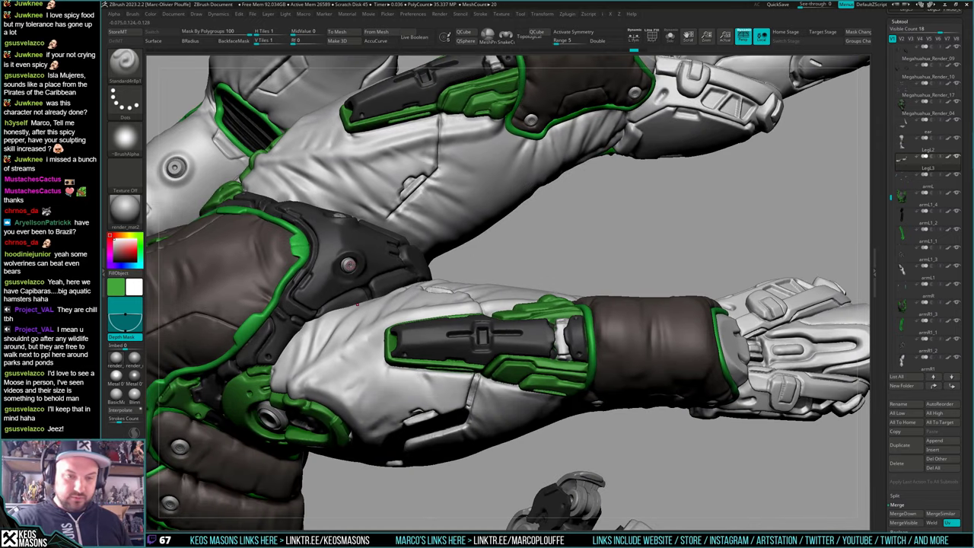
{"action": "key", "text": "c"}
{"action": "key", "text": "alt+s"}
Touch up the knee pad's two side rivets in the sampled light grey, turning the depth mask off
{"action": "mouse_move", "coordinate": [620, 361]}
{"action": "right_mouse_down"}
{"action": "mouse_move", "coordinate": [595, 330]}
{"action": "mouse_move", "coordinate": [624, 325]}
{"action": "right_mouse_up"}
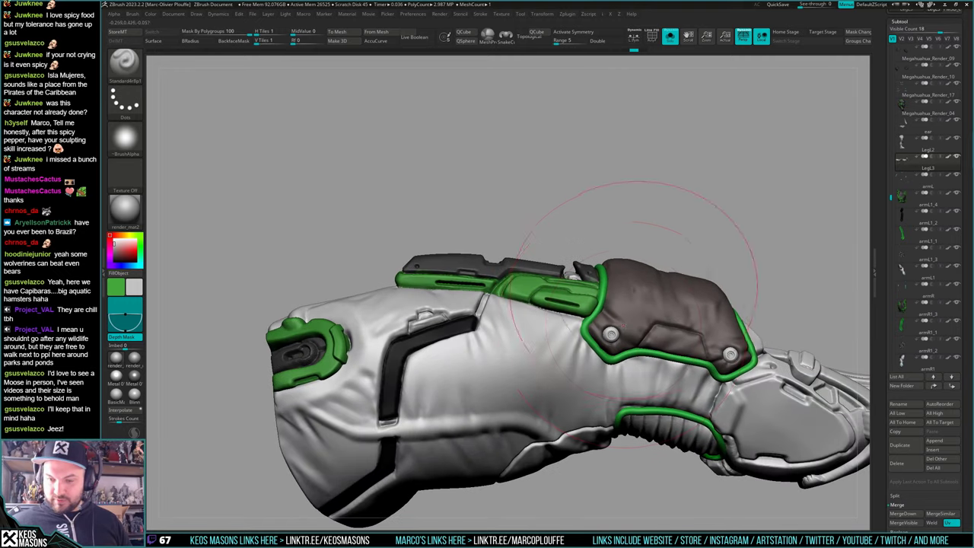
{"action": "left_click", "coordinate": [613, 334]}
{"action": "left_click", "coordinate": [124, 337]}
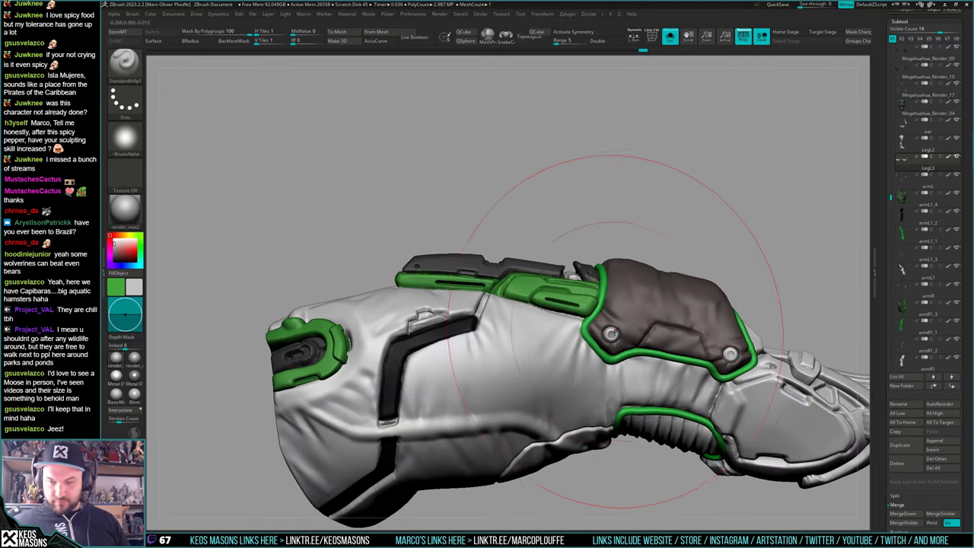
{"action": "left_click", "coordinate": [730, 355]}
{"action": "right_click_drag", "start_coordinate": [729, 373], "coordinate": [727, 517]}
Select the other leg, shrink the brush, and isolate the leg to examine its knee pad and inner thigh seam
{"action": "mouse_move", "coordinate": [751, 248]}
{"action": "right_mouse_down"}
{"action": "mouse_move", "coordinate": [741, 228]}
{"action": "mouse_move", "coordinate": [681, 357]}
{"action": "mouse_move", "coordinate": [653, 307]}
{"action": "right_mouse_up"}
{"action": "right_click_drag", "start_coordinate": [652, 308], "coordinate": [589, 378]}
{"action": "key", "text": "alt+s"}
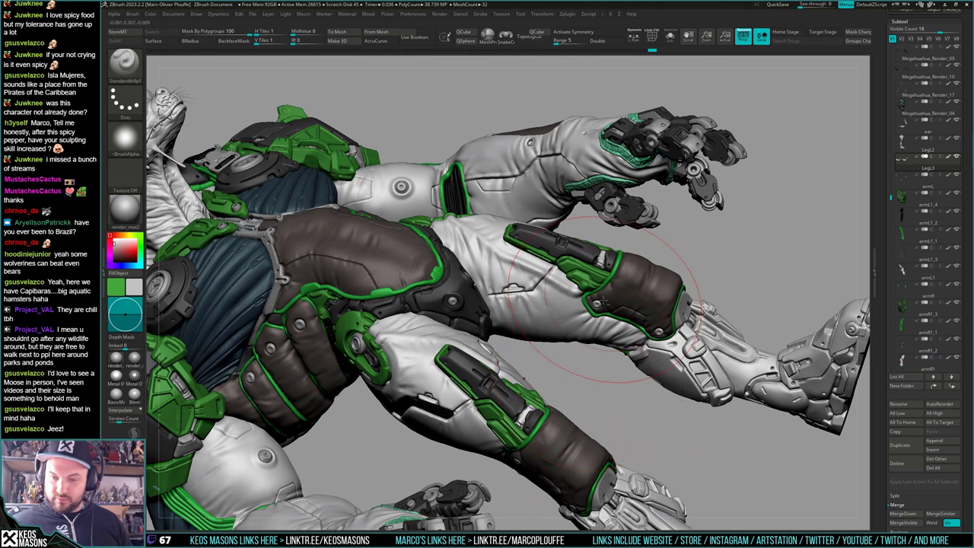
{"action": "left_click", "coordinate": [597, 304], "text": "alt"}
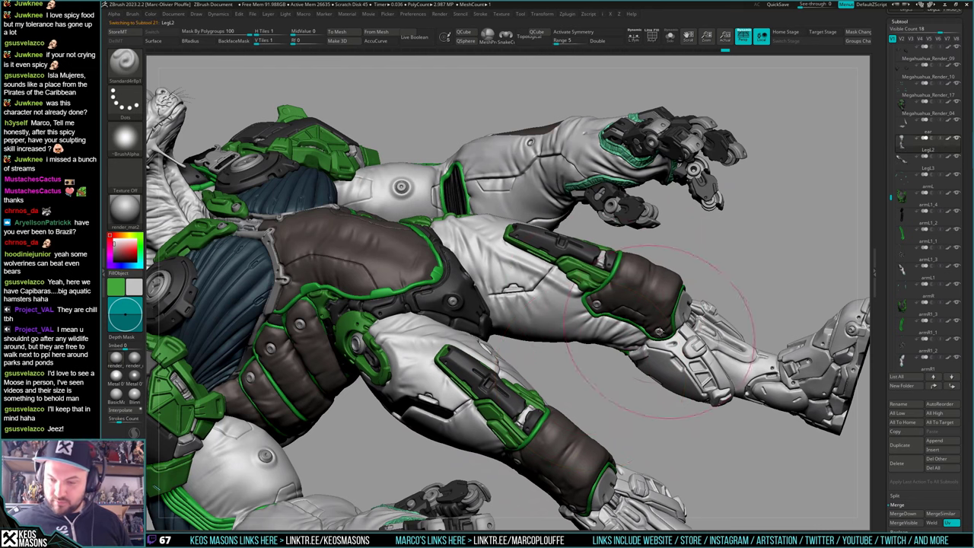
{"action": "mouse_move", "coordinate": [643, 422]}
{"action": "right_mouse_down"}
{"action": "mouse_move", "coordinate": [640, 434]}
{"action": "mouse_move", "coordinate": [691, 293]}
{"action": "mouse_move", "coordinate": [618, 321]}
{"action": "right_mouse_up"}
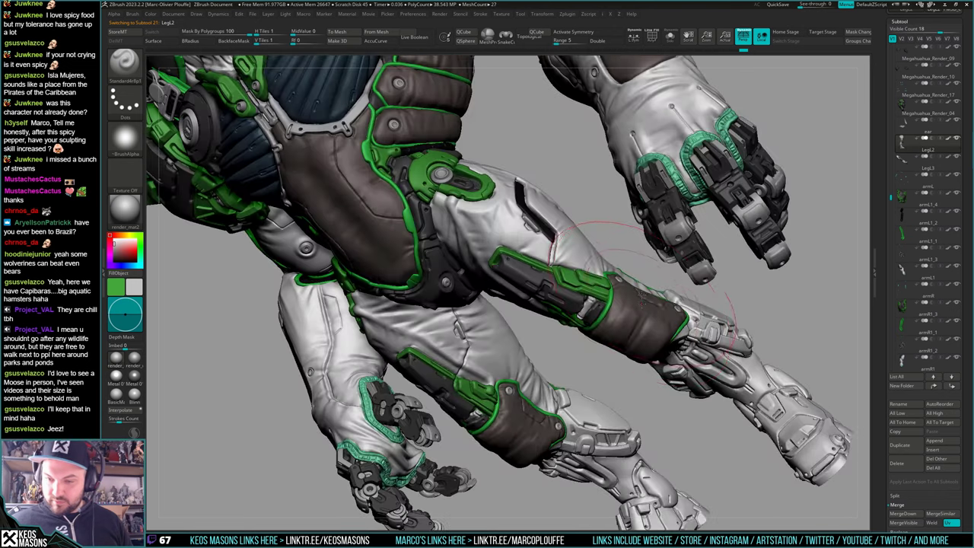
{"action": "right_click_drag", "start_coordinate": [615, 263], "coordinate": [667, 257]}
{"action": "key", "text": "space"}
{"action": "left_click_drag", "start_coordinate": [591, 301], "coordinate": [588, 303]}
{"action": "mouse_move", "coordinate": [592, 349]}
{"action": "right_mouse_down"}
{"action": "mouse_move", "coordinate": [439, 401]}
{"action": "mouse_move", "coordinate": [585, 366]}
{"action": "mouse_move", "coordinate": [481, 350]}
{"action": "mouse_move", "coordinate": [622, 361]}
{"action": "mouse_move", "coordinate": [597, 355]}
{"action": "right_mouse_up"}
{"action": "key", "text": "alt+s"}
{"action": "key", "text": "alt+s"}
{"action": "key", "text": "alt+s"}
{"action": "key", "text": "space"}
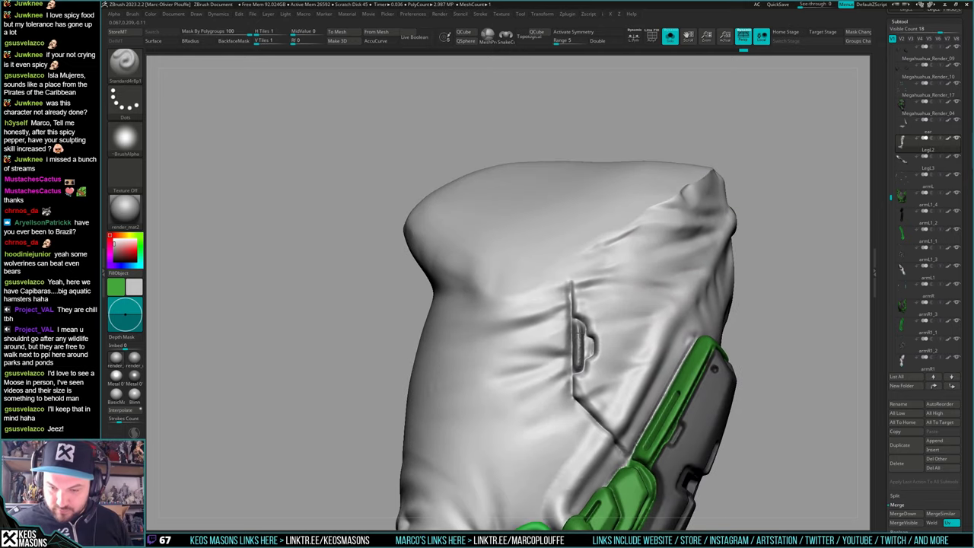
Reselect the leg with the black grooves and touch up the raised clip beside the thigh groove in light grey
{"action": "right_click_drag", "start_coordinate": [588, 352], "coordinate": [607, 246], "text": "ctrl"}
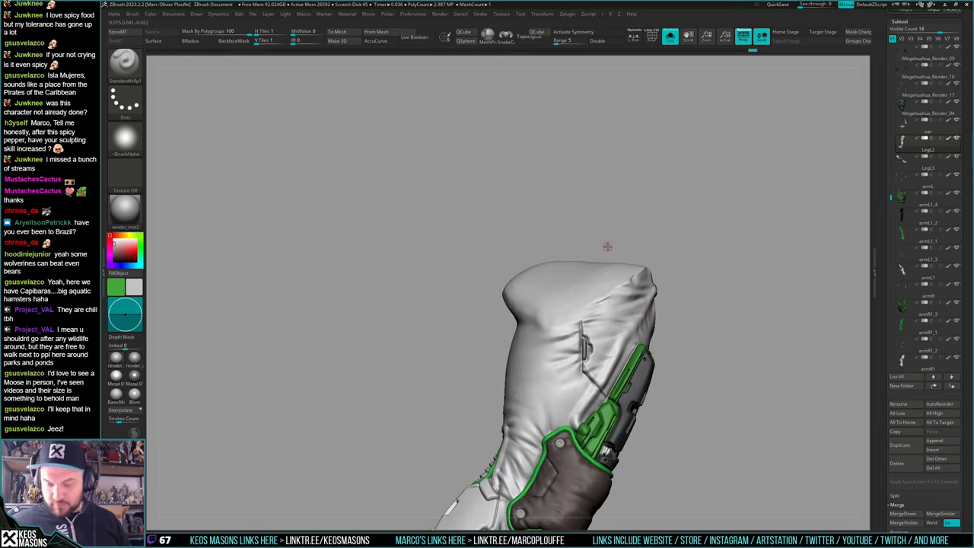
{"action": "key", "text": "s"}
{"action": "key", "text": "s"}
{"action": "right_click_drag", "start_coordinate": [505, 295], "coordinate": [477, 322], "text": "alt"}
{"action": "key", "text": "s"}
{"action": "right_click_drag", "start_coordinate": [477, 323], "coordinate": [499, 378], "text": "ctrl"}
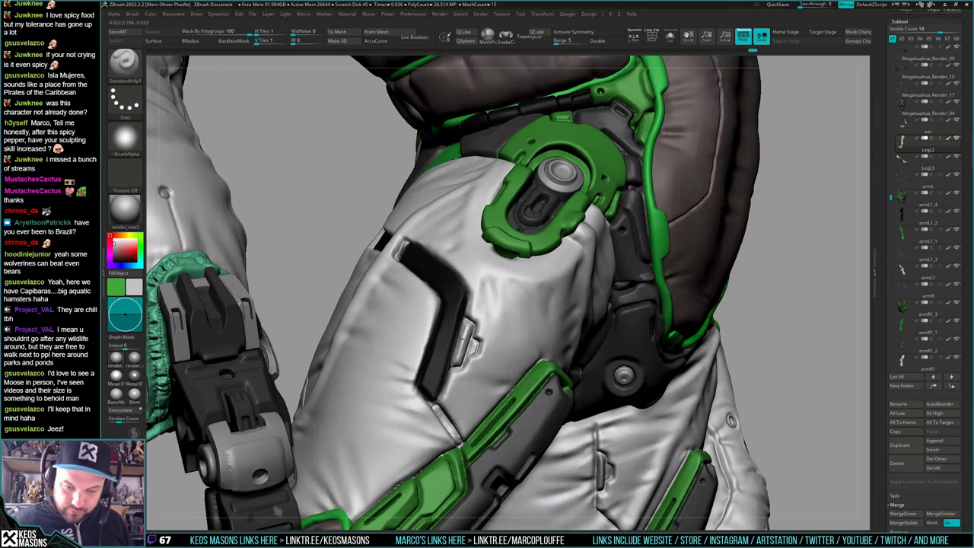
{"action": "left_click", "coordinate": [461, 340], "text": "alt"}
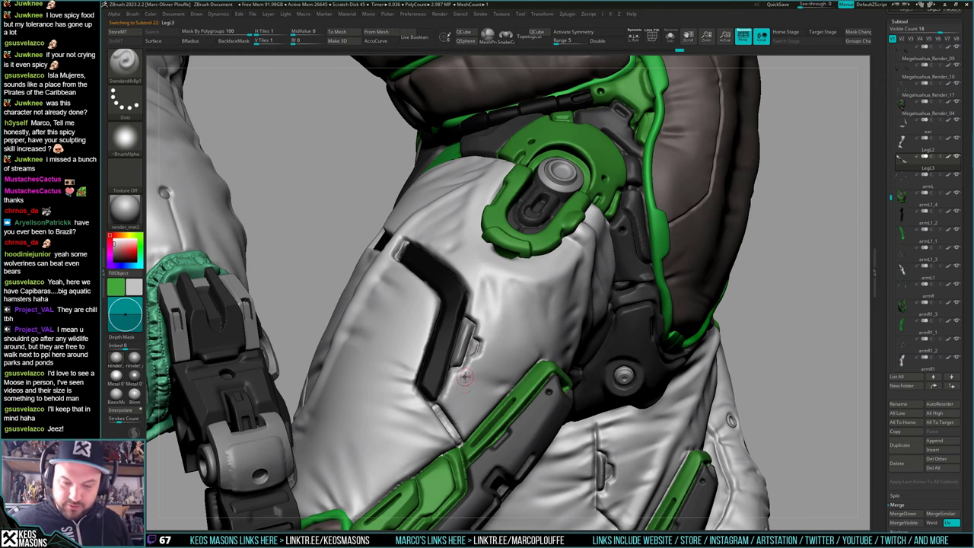
{"action": "right_click_drag", "start_coordinate": [471, 396], "coordinate": [437, 159]}
{"action": "key", "text": "shift+s"}
Sample black and paint the narrow seam running from the groove's lower end to the green thigh plate
{"action": "right_click_drag", "start_coordinate": [586, 347], "coordinate": [575, 362]}
{"action": "key", "text": "shift+s"}
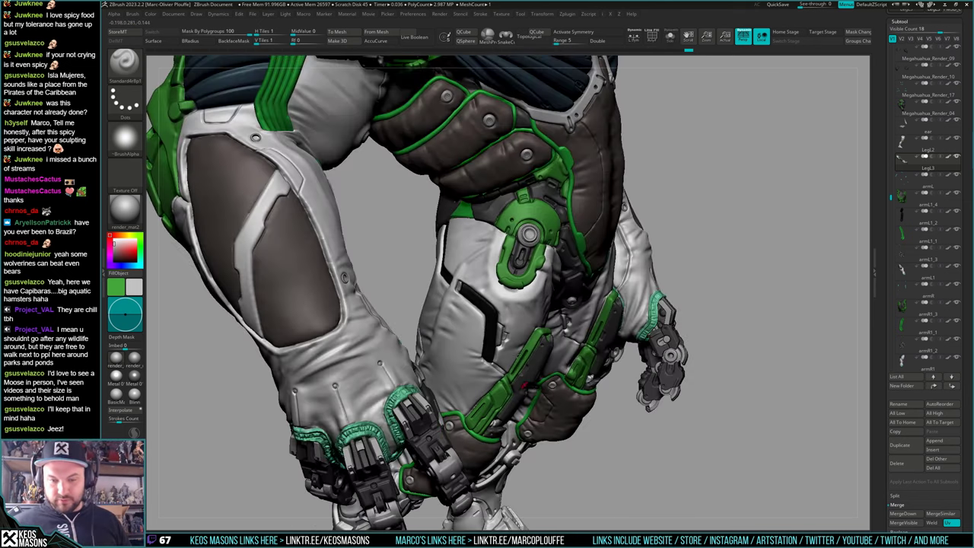
{"action": "right_click_drag", "start_coordinate": [524, 386], "coordinate": [479, 344]}
{"action": "key", "text": "c"}
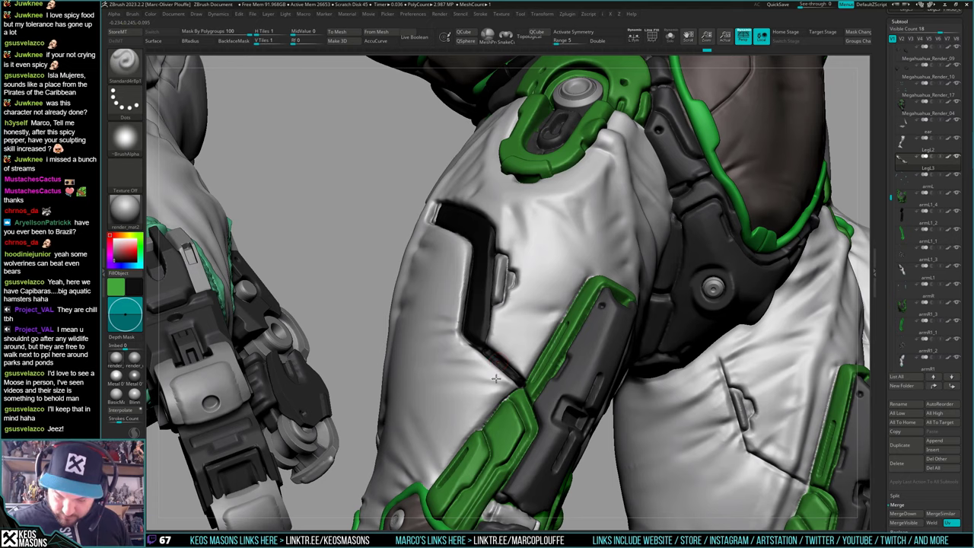
Select the other leg and paint the narrow seam between its outer thigh groove and the green plate in sampled black
{"action": "right_click_drag", "start_coordinate": [495, 378], "coordinate": [463, 340]}
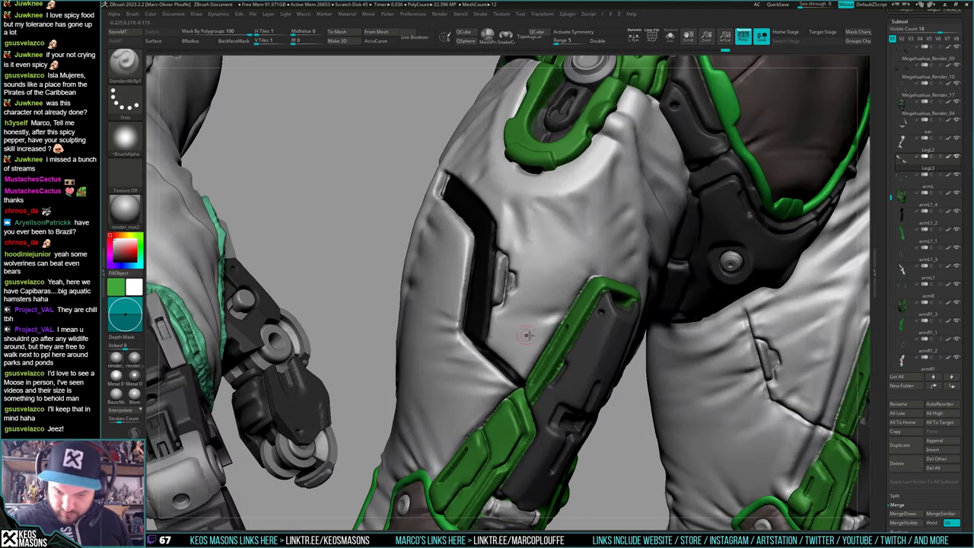
{"action": "right_click_drag", "start_coordinate": [527, 335], "coordinate": [705, 360]}
{"action": "right_click_drag", "start_coordinate": [798, 399], "coordinate": [716, 353]}
{"action": "key", "text": "c"}
{"action": "left_click", "coordinate": [778, 392], "text": "alt"}
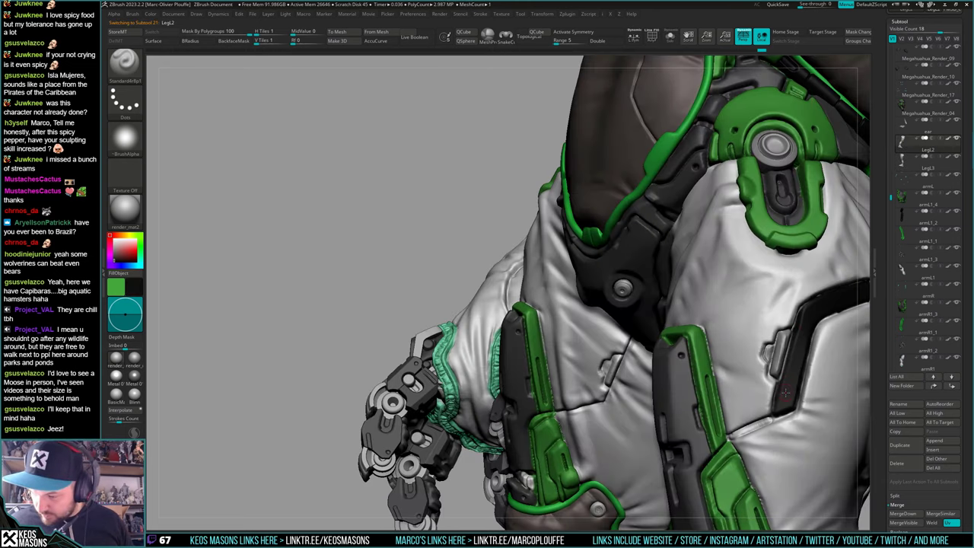
{"action": "right_click_drag", "start_coordinate": [753, 426], "coordinate": [717, 371], "text": "alt"}
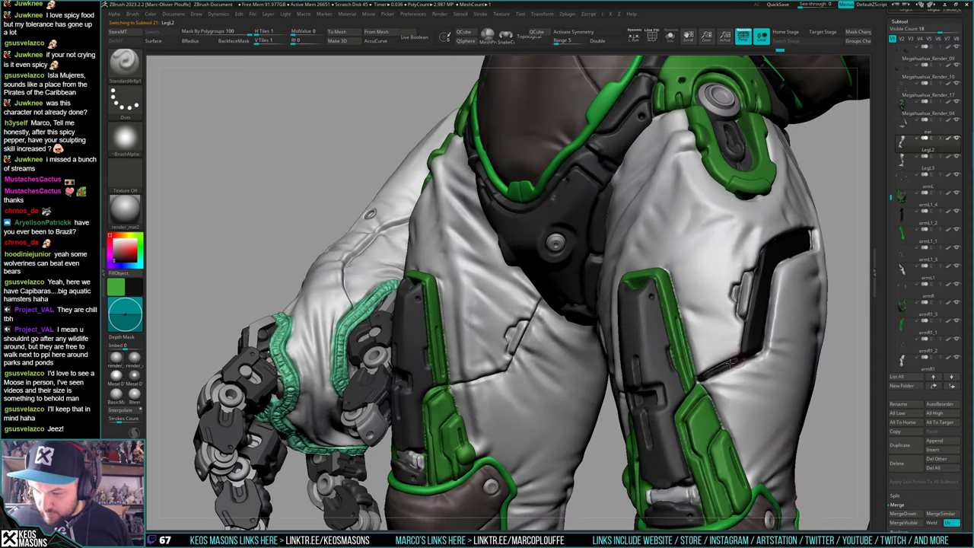
{"action": "left_click_drag", "start_coordinate": [730, 363], "coordinate": [763, 356]}
{"action": "key", "text": "c"}
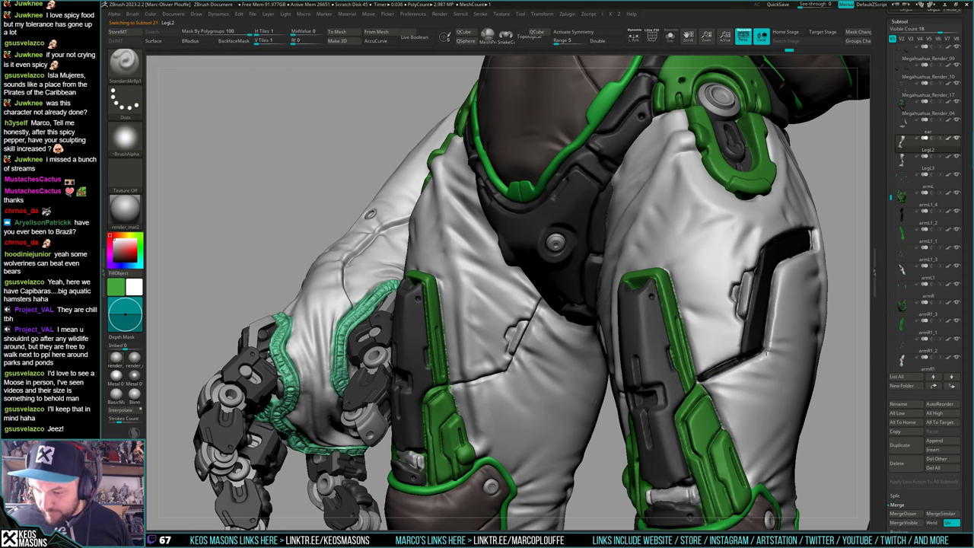
Isolate this leg and extend its inner thigh seam upward with the DamStandard brush, restoring the full character
{"action": "right_click_drag", "start_coordinate": [720, 415], "coordinate": [737, 364], "text": "ctrl"}
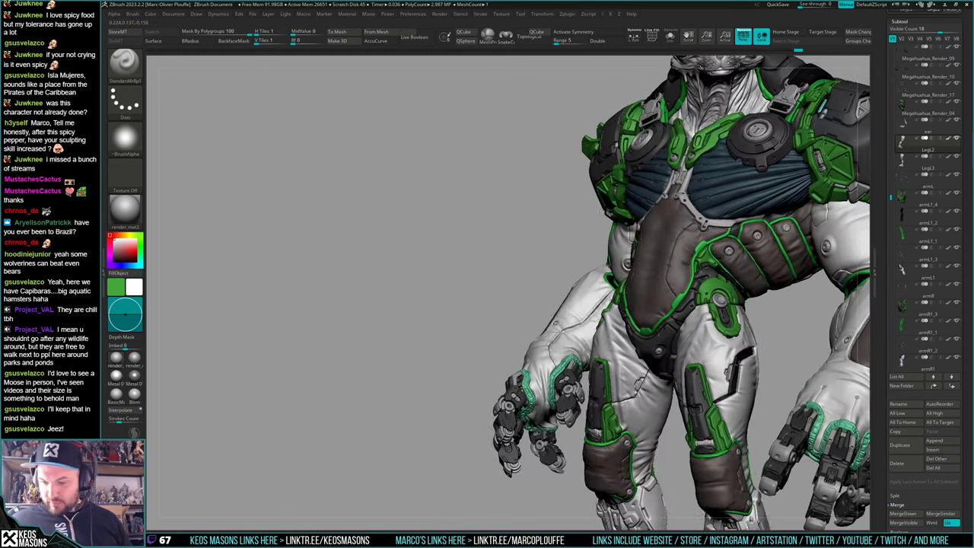
{"action": "mouse_move", "coordinate": [689, 308]}
{"action": "right_mouse_down"}
{"action": "mouse_move", "coordinate": [677, 384]}
{"action": "mouse_move", "coordinate": [685, 350]}
{"action": "right_mouse_up"}
{"action": "key", "text": "alt+s"}
{"action": "right_click_drag", "start_coordinate": [685, 350], "coordinate": [675, 382], "text": "ctrl"}
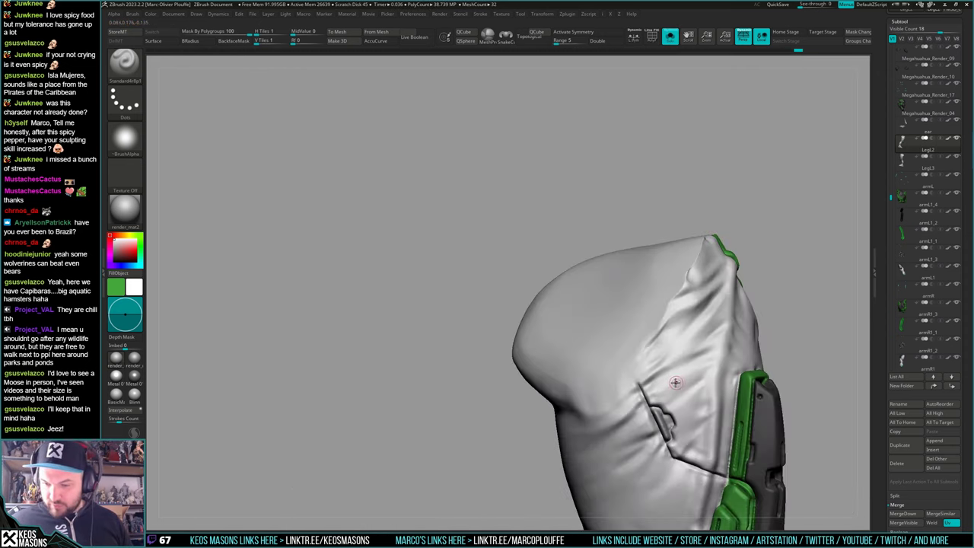
{"action": "key", "text": "space"}
{"action": "left_click", "coordinate": [685, 282]}
{"action": "left_click_drag", "start_coordinate": [640, 383], "coordinate": [627, 359]}
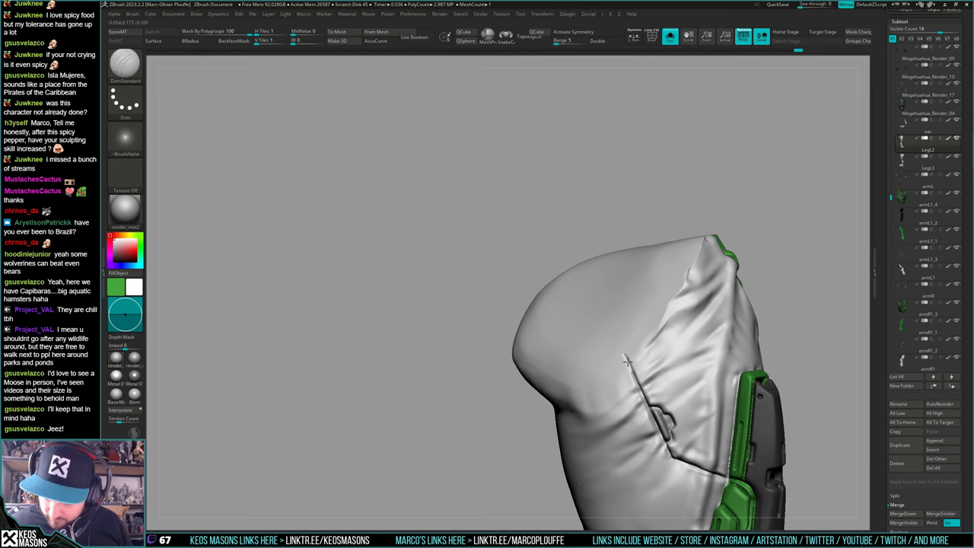
{"action": "right_click_drag", "start_coordinate": [628, 364], "coordinate": [544, 386]}
{"action": "key", "text": "alt+s"}
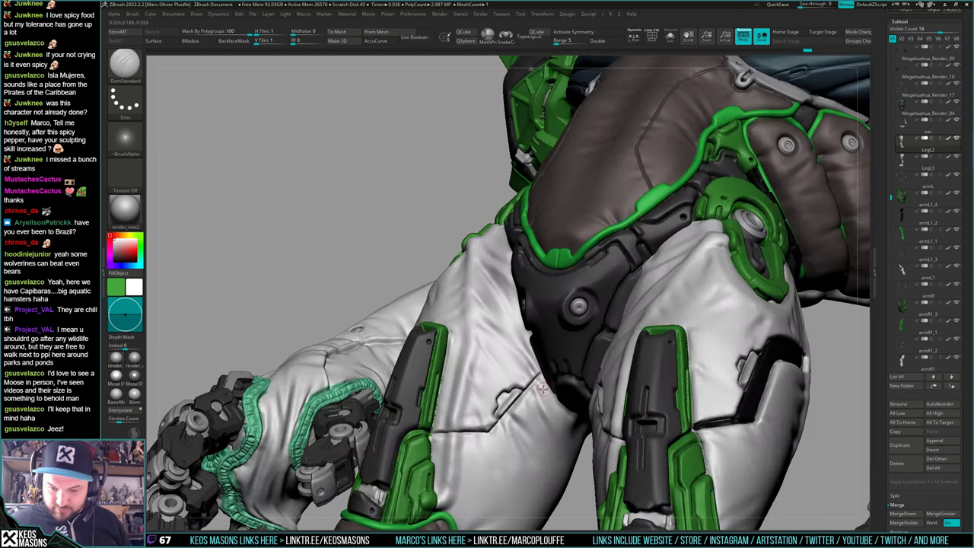
Extend the carved seam on the inner thigh of LegL3 up toward the crotch with the DamStandard brush
{"action": "left_click", "coordinate": [544, 386], "text": "alt"}
{"action": "key", "text": "alt+s"}
{"action": "left_click_drag", "start_coordinate": [537, 379], "coordinate": [564, 348]}
{"action": "mouse_move", "coordinate": [561, 349]}
{"action": "right_mouse_down", "text": "ctrl"}
{"action": "mouse_move", "coordinate": [571, 445]}
{"action": "mouse_move", "coordinate": [575, 357]}
{"action": "right_mouse_up", "text": "ctrl"}
{"action": "key", "text": "shift+s"}
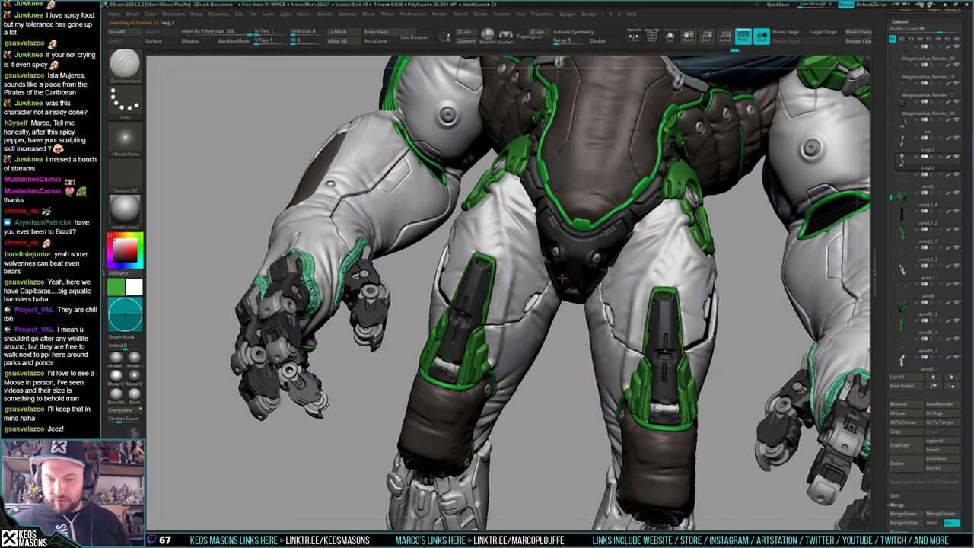
Switch to the Standard painting brush and touch up the small tab beside the inner-thigh seam, sampling the suit's white
{"action": "key", "text": "space"}
{"action": "left_click", "coordinate": [502, 283]}
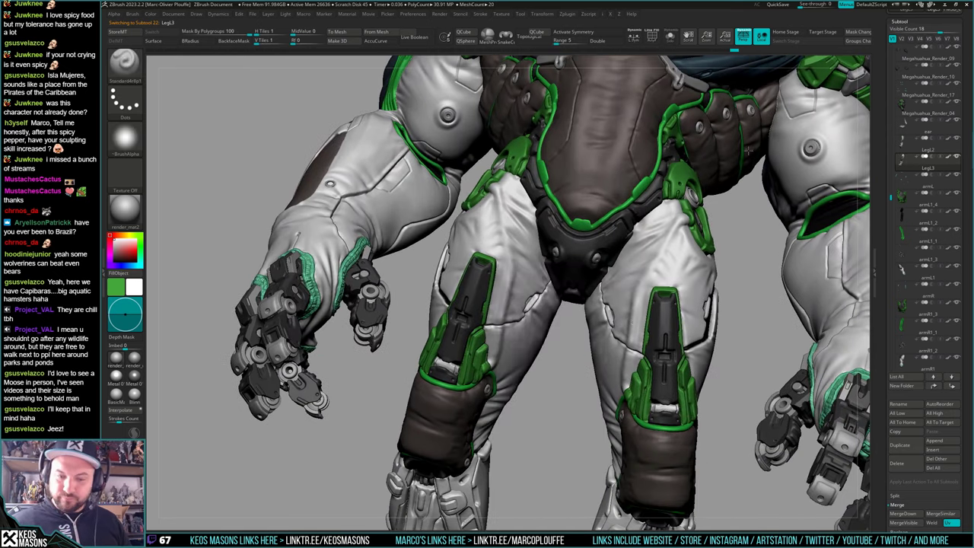
{"action": "right_click_drag", "start_coordinate": [588, 281], "coordinate": [515, 165]}
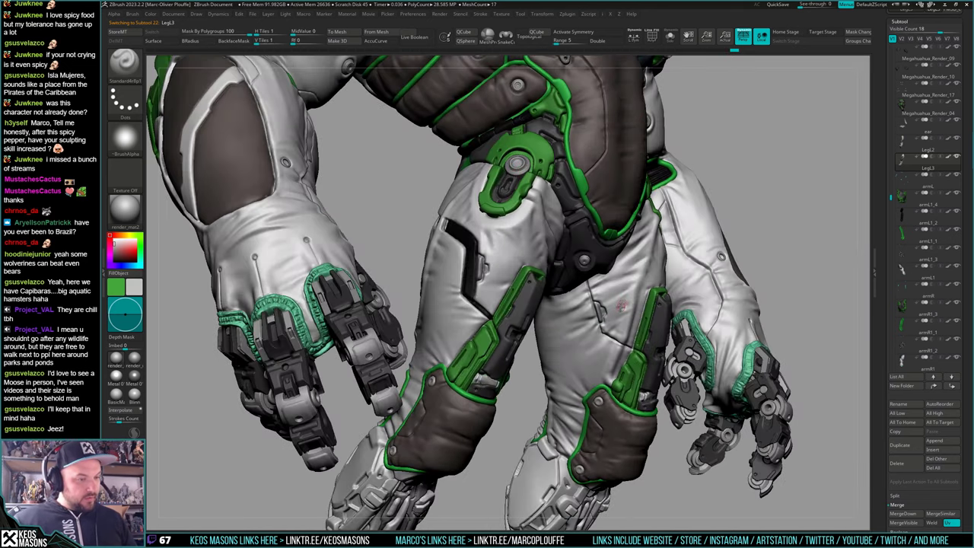
{"action": "right_click_drag", "start_coordinate": [624, 298], "coordinate": [514, 294]}
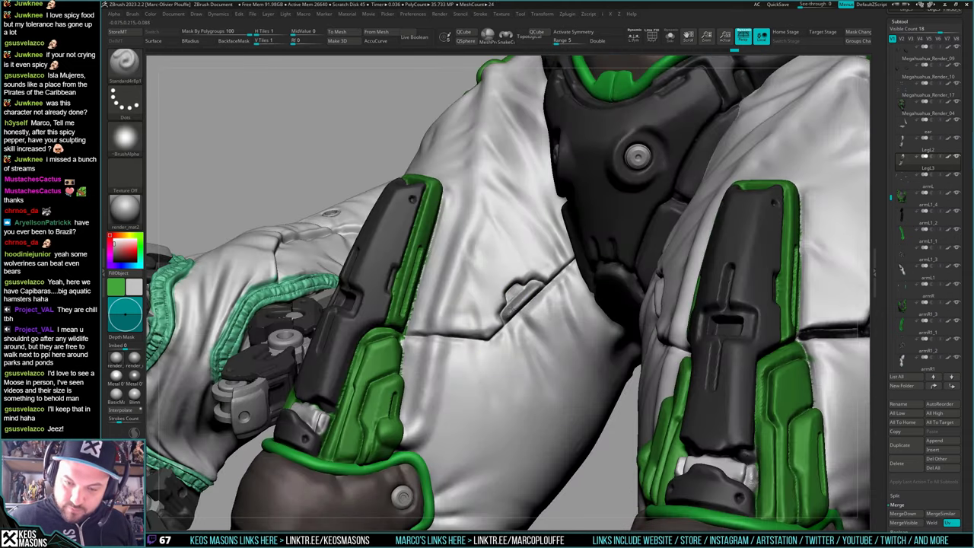
{"action": "left_click_drag", "start_coordinate": [531, 288], "coordinate": [541, 285]}
{"action": "key", "text": "c"}
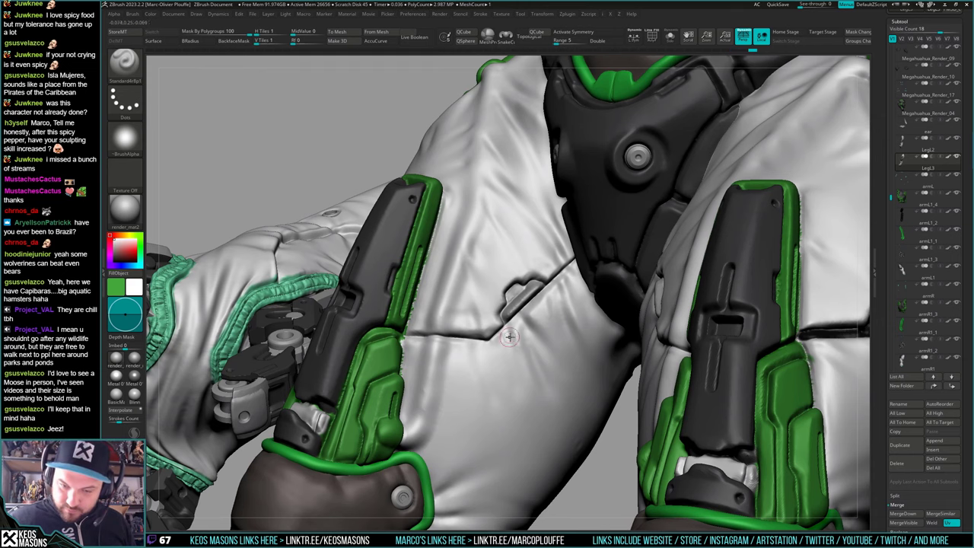
{"action": "right_click_drag", "start_coordinate": [510, 337], "coordinate": [562, 414]}
{"action": "right_click_drag", "start_coordinate": [561, 414], "coordinate": [555, 365], "text": "ctrl"}
{"action": "right_click_drag", "start_coordinate": [696, 411], "coordinate": [548, 289], "text": "alt"}
{"action": "right_click_drag", "start_coordinate": [747, 309], "coordinate": [744, 315]}
{"action": "right_click_drag", "start_coordinate": [657, 367], "coordinate": [520, 384], "text": "ctrl"}
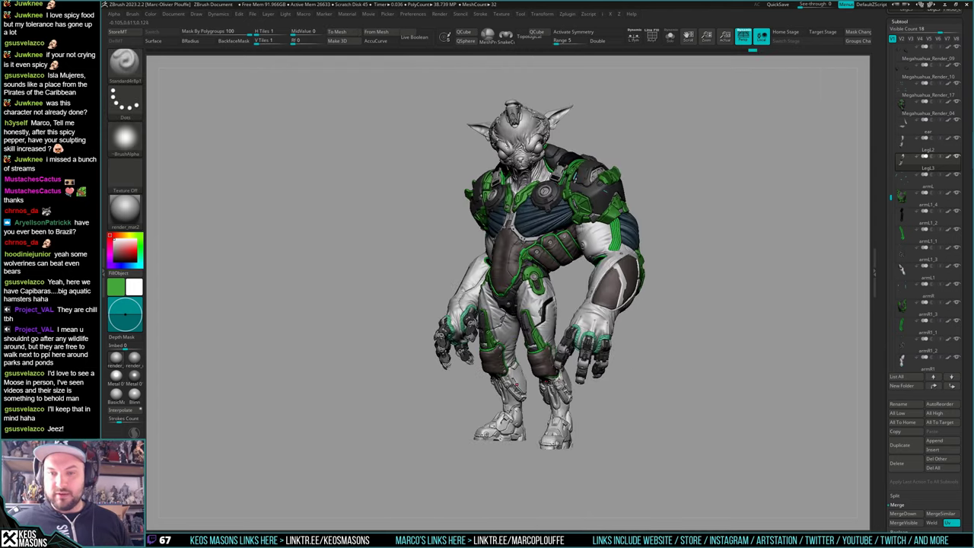
Enlarge the brush's Draw Size to about 1586 and paint LegL3's shin and calf dark grey
{"action": "mouse_move", "coordinate": [531, 350]}
{"action": "right_mouse_down", "text": "ctrl"}
{"action": "mouse_move", "coordinate": [566, 434]}
{"action": "mouse_move", "coordinate": [524, 335]}
{"action": "right_mouse_up", "text": "ctrl"}
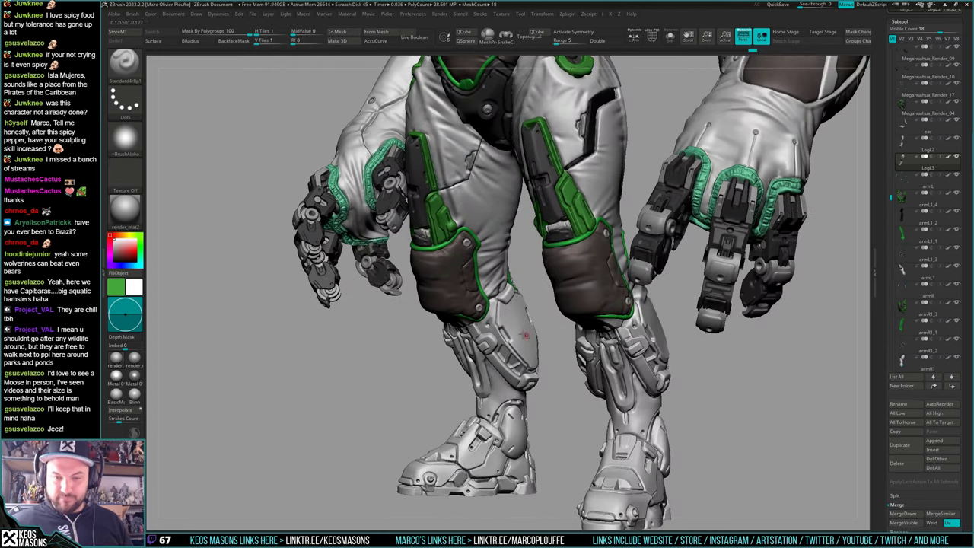
{"action": "key", "text": "alt+shift+s"}
{"action": "key", "text": "shift+f"}
{"action": "key", "text": "shift+f"}
{"action": "right_click_drag", "start_coordinate": [565, 384], "coordinate": [564, 375]}
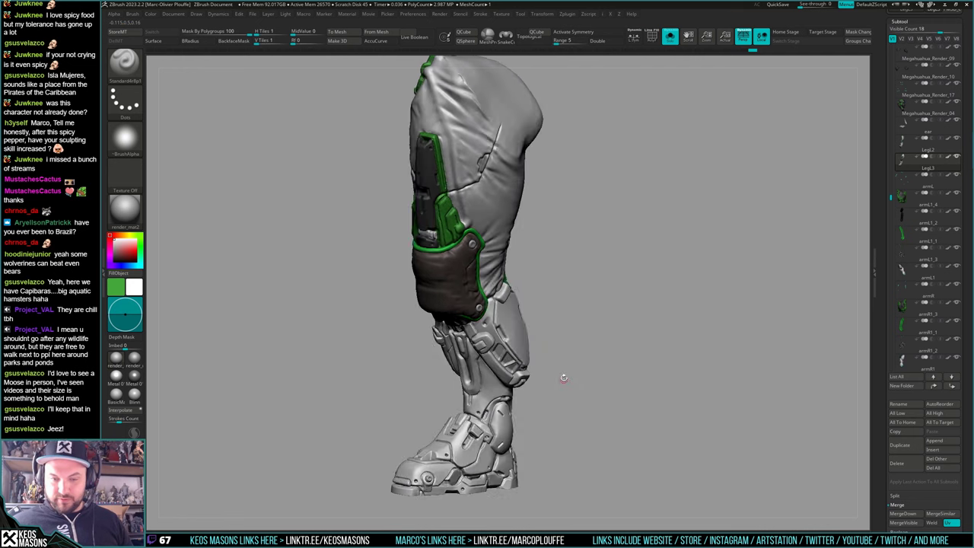
{"action": "key", "text": "x"}
{"action": "key", "text": "space"}
{"action": "left_click_drag", "start_coordinate": [592, 278], "coordinate": [607, 279]}
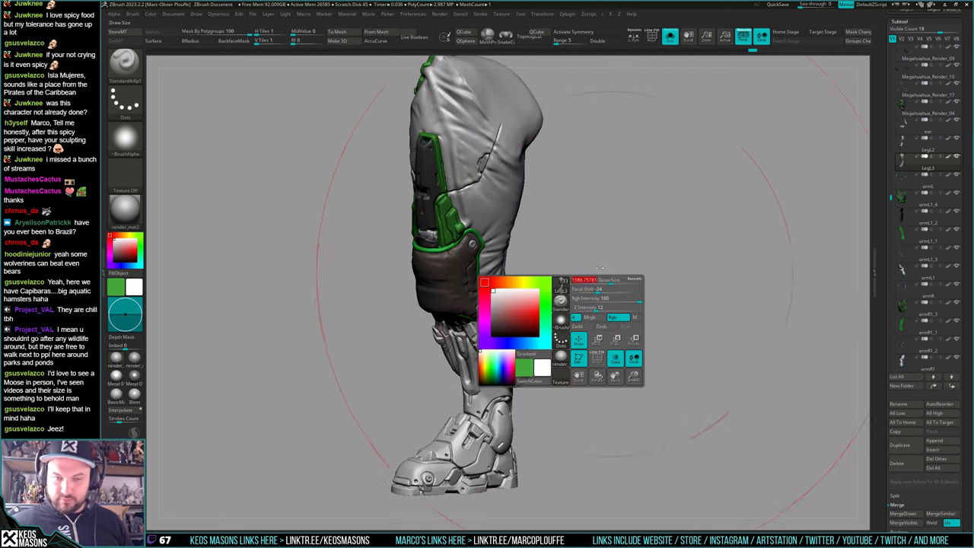
{"action": "key", "text": "c"}
{"action": "key", "text": "alt+shift+s"}
{"action": "left_click_drag", "start_coordinate": [521, 337], "coordinate": [520, 343]}
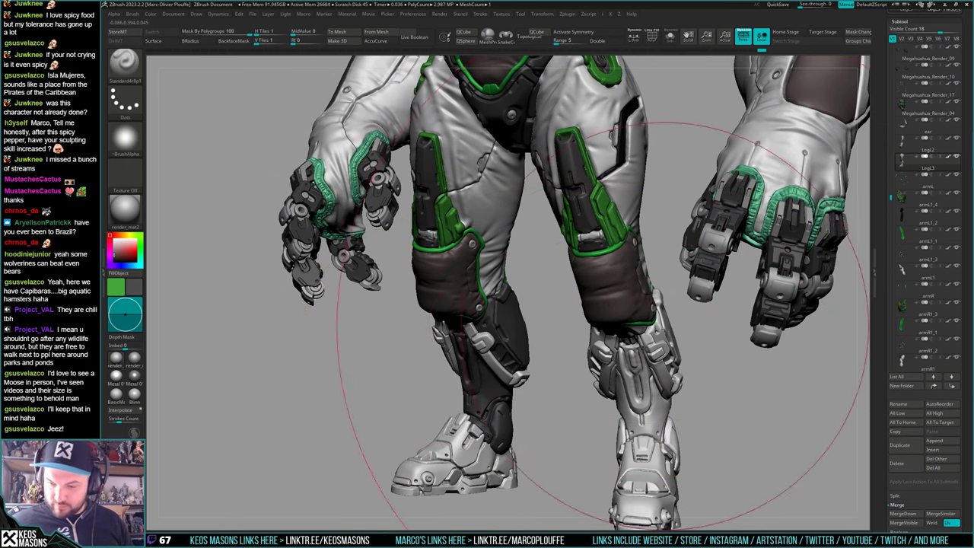
{"action": "left_click_drag", "start_coordinate": [503, 232], "coordinate": [494, 186]}
{"action": "key", "text": "ctrl+z"}
Paint the upper part of LegL3's boot dark grey, leaving out the sole
{"action": "mouse_move", "coordinate": [530, 398]}
{"action": "left_mouse_down"}
{"action": "mouse_move", "coordinate": [522, 404]}
{"action": "mouse_move", "coordinate": [501, 385]}
{"action": "left_mouse_up"}
{"action": "mouse_move", "coordinate": [501, 385]}
{"action": "right_mouse_down", "text": "alt"}
{"action": "mouse_move", "coordinate": [501, 332]}
{"action": "mouse_move", "coordinate": [474, 394]}
{"action": "right_mouse_up", "text": "alt"}
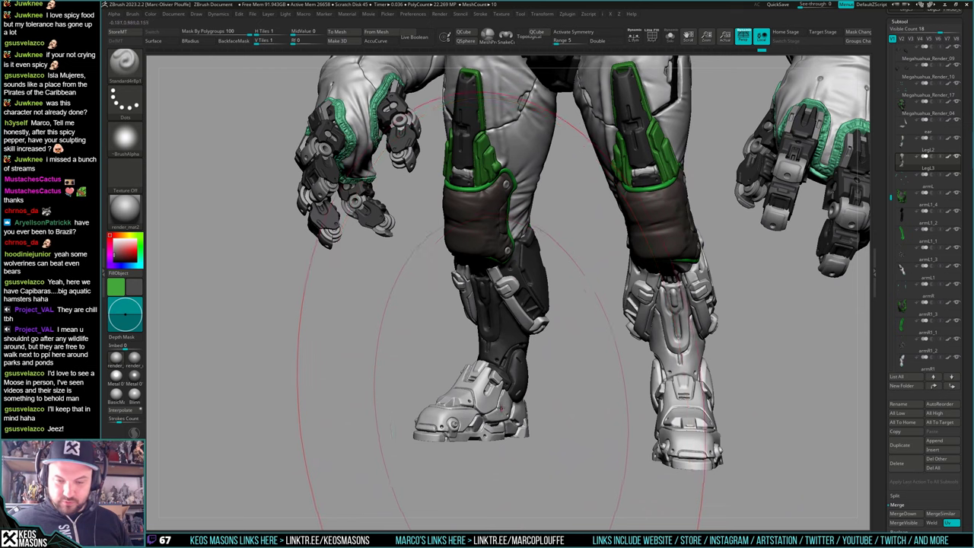
{"action": "left_click_drag", "start_coordinate": [481, 399], "coordinate": [501, 408]}
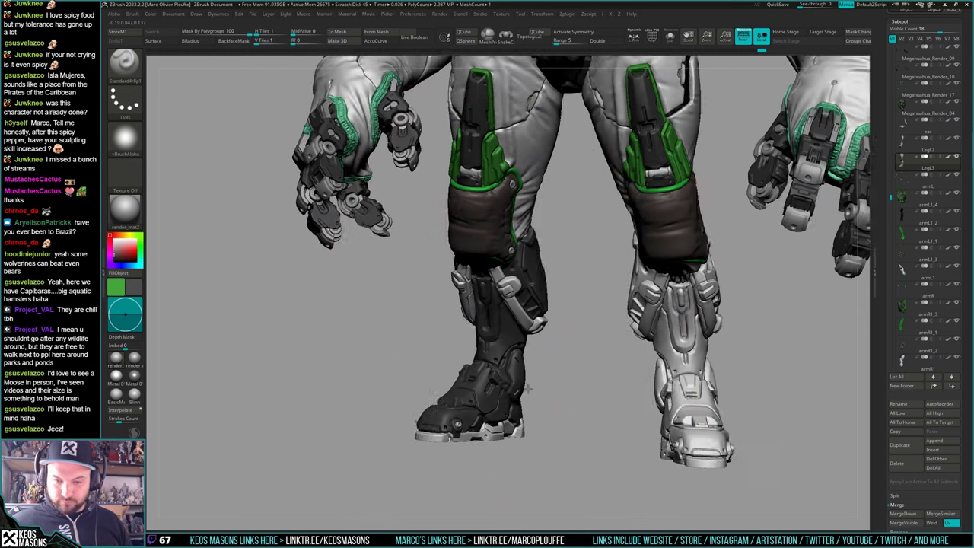
{"action": "right_click_drag", "start_coordinate": [500, 408], "coordinate": [543, 391]}
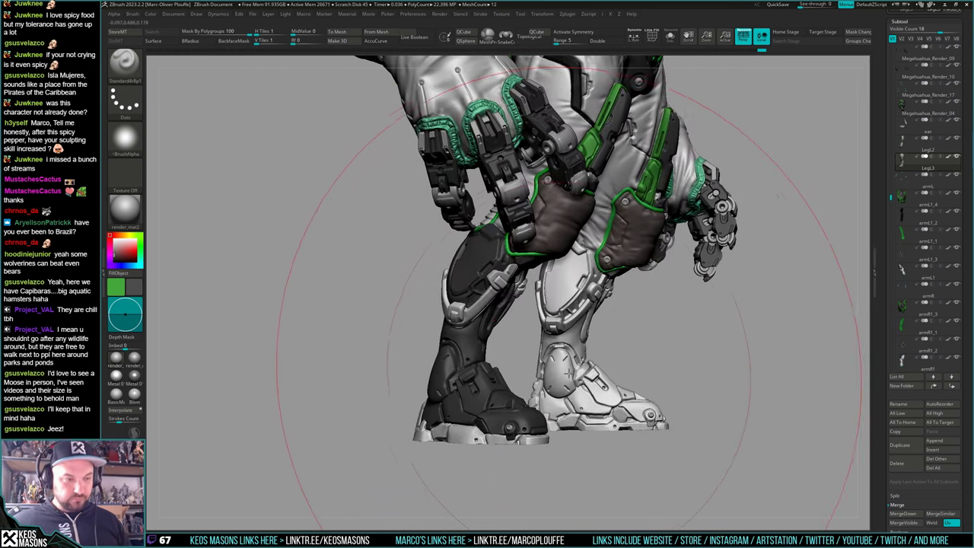
Paint LegL3's shin brace and boot sole green, undoing the stroke that spills over the dark parts
{"action": "key", "text": "v"}
{"action": "mouse_move", "coordinate": [498, 283]}
{"action": "left_mouse_down"}
{"action": "mouse_move", "coordinate": [488, 288]}
{"action": "mouse_move", "coordinate": [505, 313]}
{"action": "left_mouse_up"}
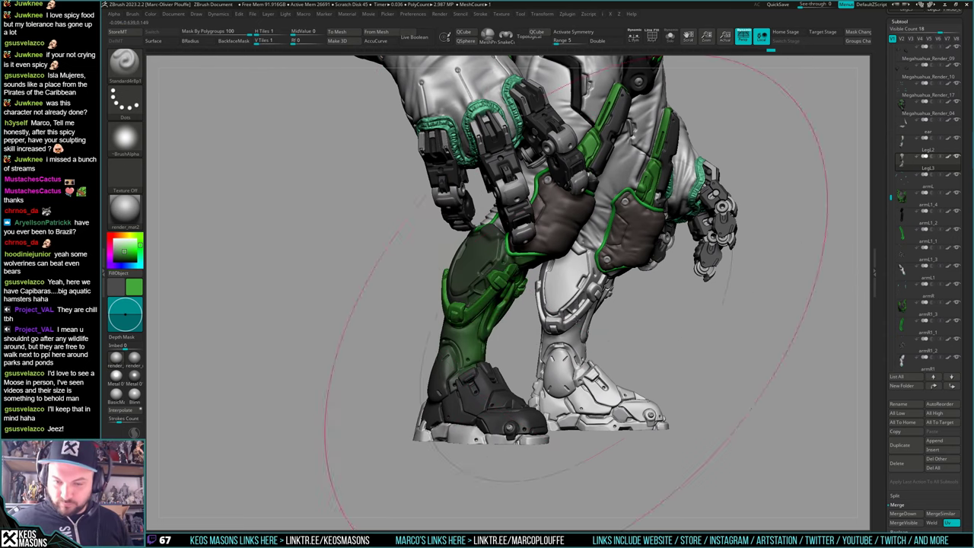
{"action": "mouse_move", "coordinate": [542, 322]}
{"action": "right_mouse_down"}
{"action": "mouse_move", "coordinate": [495, 330]}
{"action": "mouse_move", "coordinate": [546, 309]}
{"action": "right_mouse_up"}
{"action": "key", "text": "ctrl+z"}
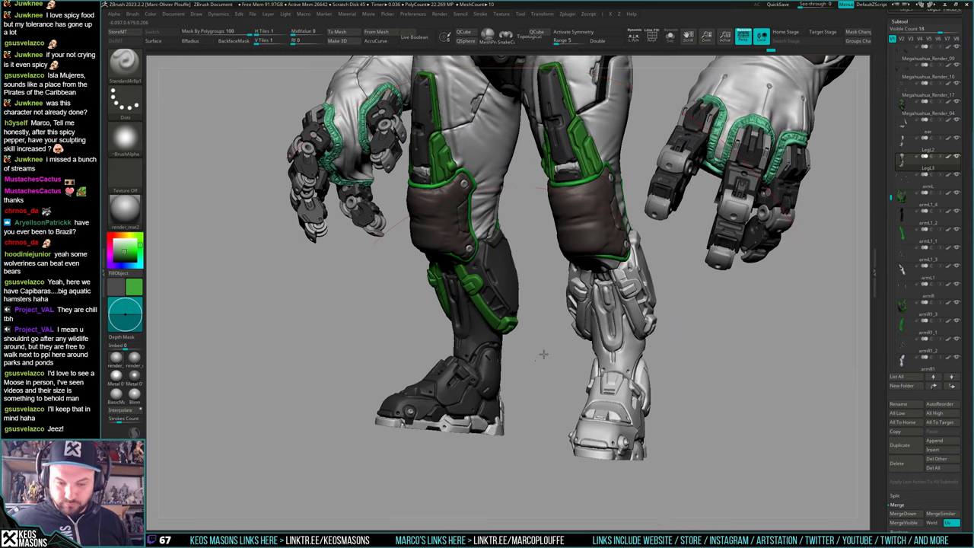
{"action": "right_click_drag", "start_coordinate": [543, 353], "coordinate": [495, 396]}
{"action": "left_click_drag", "start_coordinate": [492, 397], "coordinate": [497, 397]}
{"action": "mouse_move", "coordinate": [551, 370]}
{"action": "right_mouse_down"}
{"action": "mouse_move", "coordinate": [543, 378]}
{"action": "mouse_move", "coordinate": [578, 379]}
{"action": "right_mouse_up"}
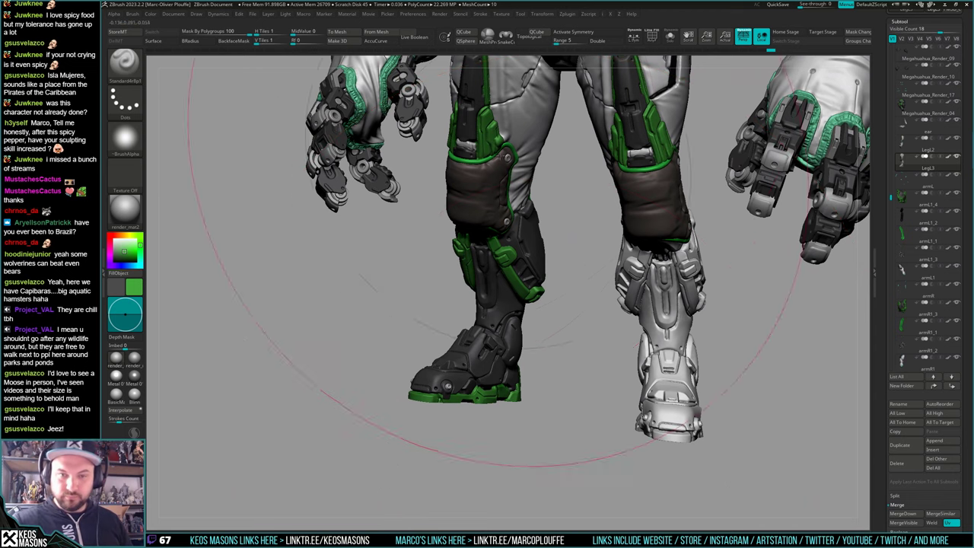
Make LegL2 the active subtool and paint its shin and boot upper dark grey to match the other leg
{"action": "key", "text": "c"}
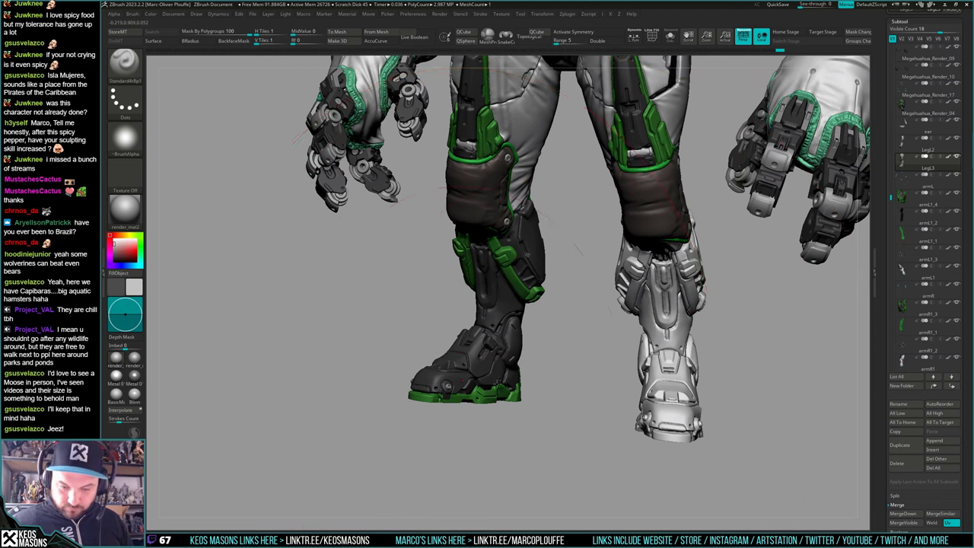
{"action": "right_click_drag", "start_coordinate": [498, 382], "coordinate": [448, 361]}
{"action": "right_click_drag", "start_coordinate": [682, 361], "coordinate": [625, 344]}
{"action": "right_click_drag", "start_coordinate": [699, 341], "coordinate": [609, 327]}
{"action": "left_click", "coordinate": [561, 306], "text": "alt"}
{"action": "key", "text": "alt+s"}
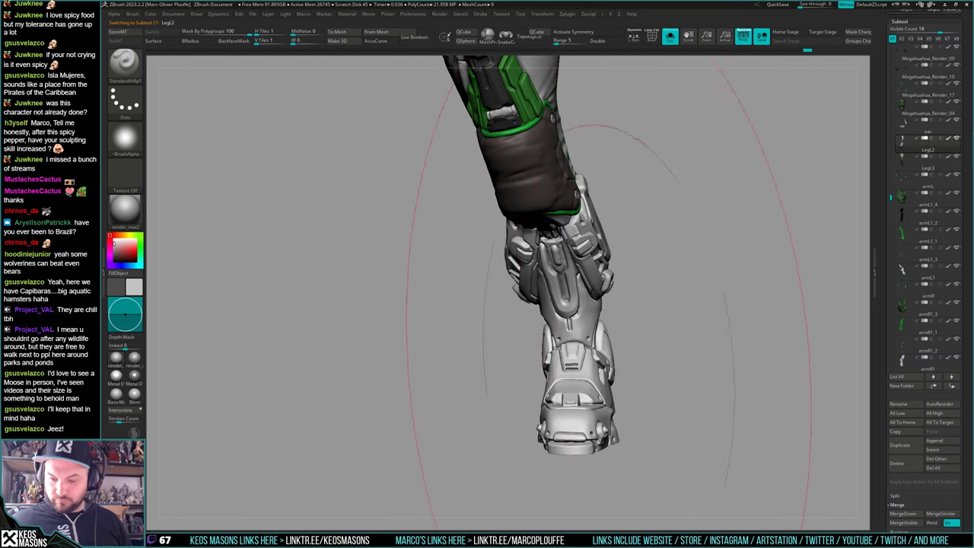
{"action": "right_click_drag", "start_coordinate": [601, 380], "coordinate": [643, 388]}
{"action": "right_click_drag", "start_coordinate": [579, 423], "coordinate": [677, 403]}
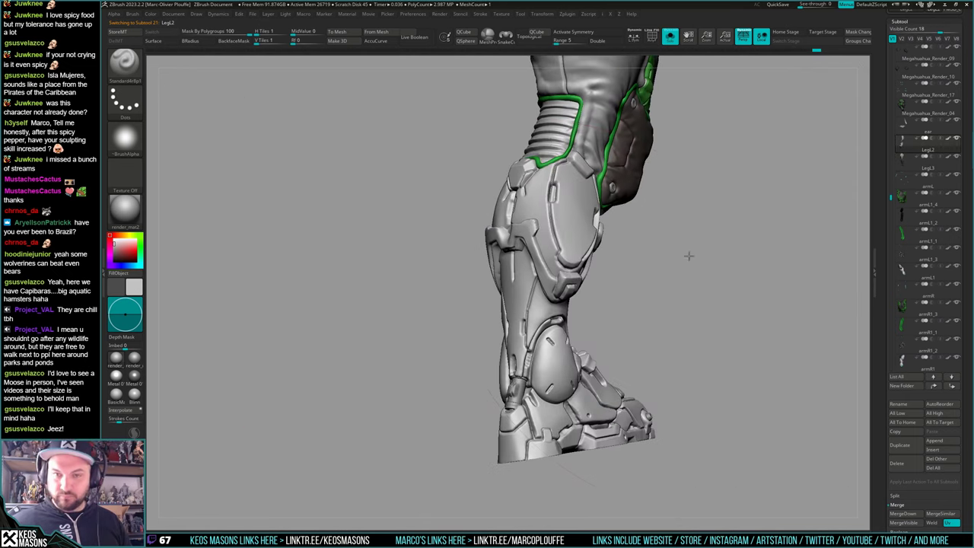
{"action": "right_click_drag", "start_coordinate": [689, 256], "coordinate": [646, 255]}
{"action": "right_click_drag", "start_coordinate": [647, 255], "coordinate": [662, 241], "text": "ctrl"}
{"action": "key", "text": "alt+s"}
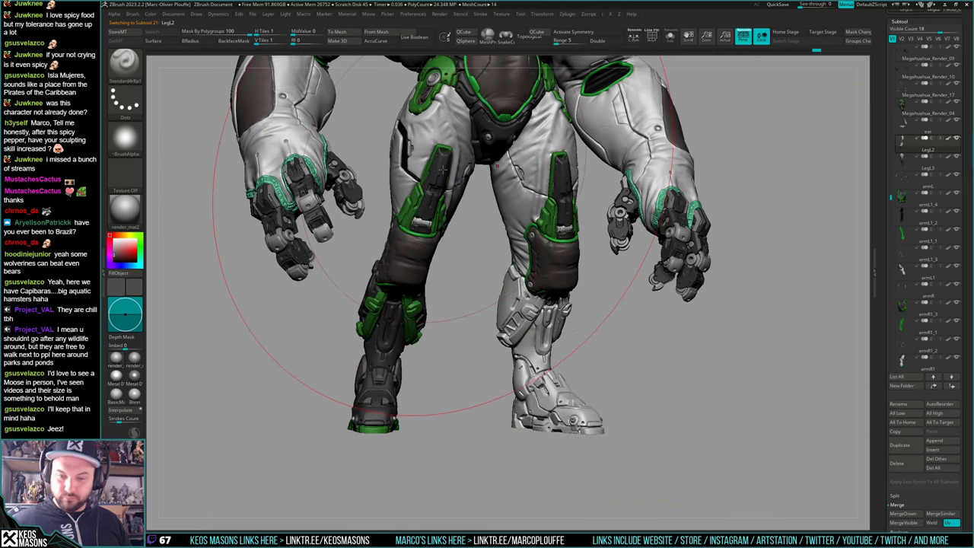
{"action": "left_click", "coordinate": [534, 348]}
{"action": "left_click", "coordinate": [554, 392]}
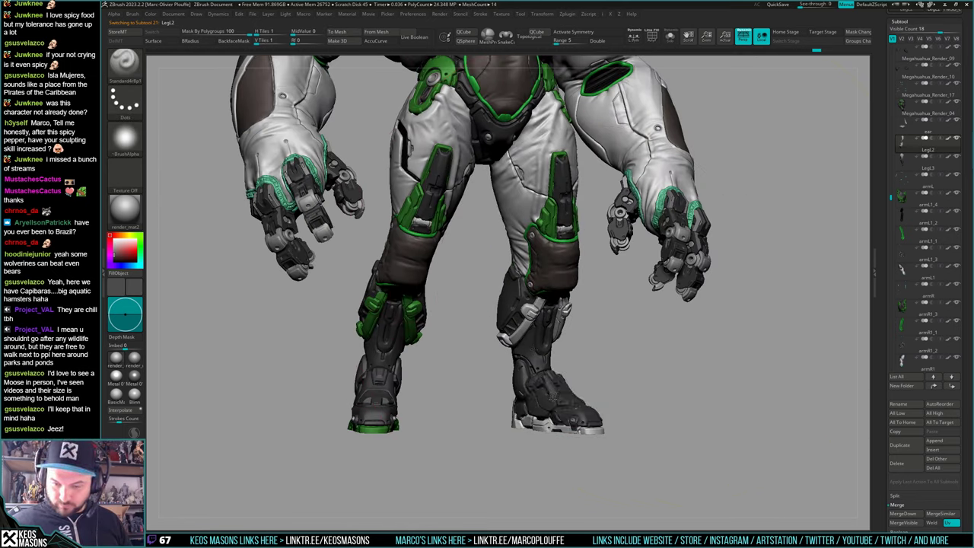
Sample the suit's green and paint LegL2's shin brace and boot sole with it
{"action": "key", "text": "c"}
{"action": "left_click", "coordinate": [534, 319]}
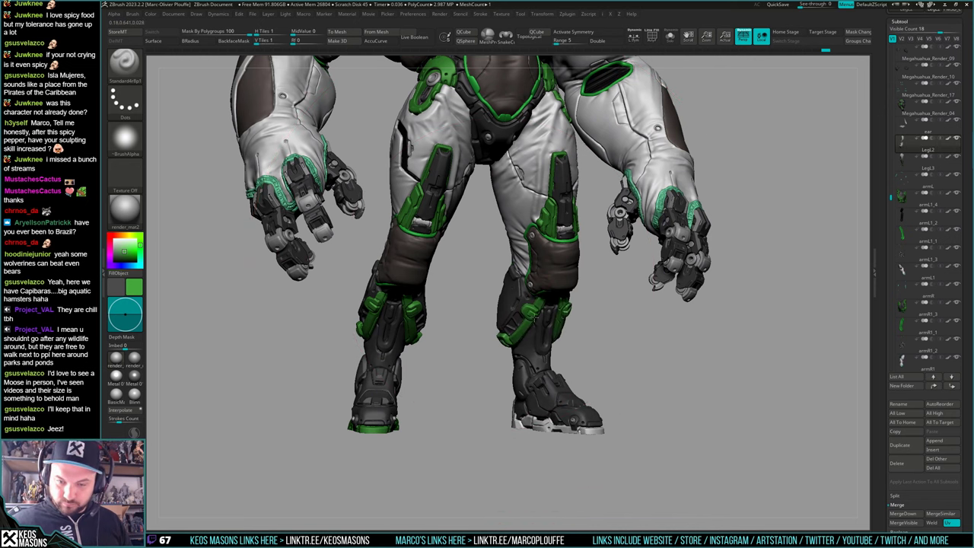
{"action": "mouse_move", "coordinate": [549, 321]}
{"action": "right_mouse_down"}
{"action": "mouse_move", "coordinate": [581, 326]}
{"action": "mouse_move", "coordinate": [567, 328]}
{"action": "right_mouse_up"}
{"action": "left_click", "coordinate": [576, 433]}
{"action": "right_click_drag", "start_coordinate": [580, 431], "coordinate": [637, 420]}
{"action": "mouse_move", "coordinate": [572, 374]}
{"action": "right_mouse_down"}
{"action": "mouse_move", "coordinate": [688, 371]}
{"action": "mouse_move", "coordinate": [528, 449]}
{"action": "right_mouse_up"}
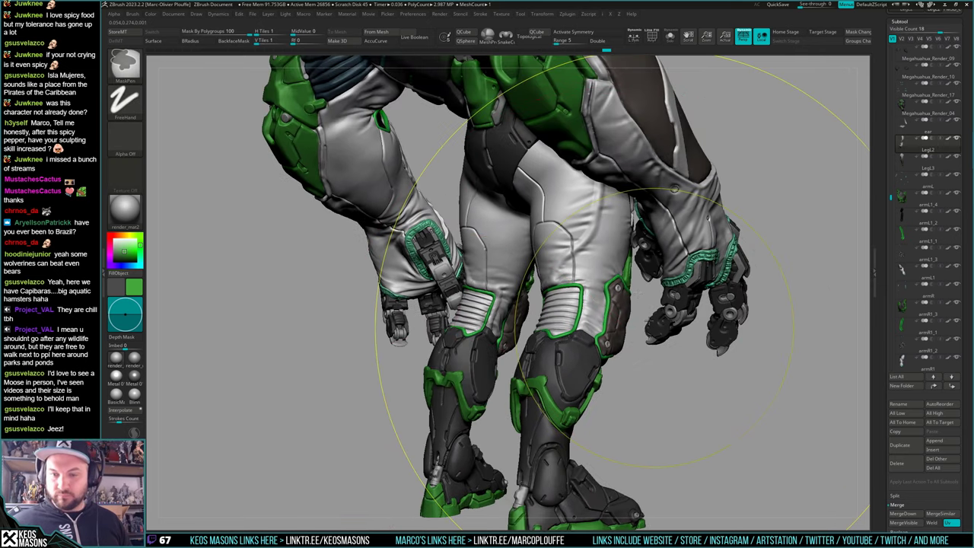
Sample a near-black colour and reduce the brush's Draw Size for the area behind the knees
{"action": "right_click_drag", "start_coordinate": [656, 327], "coordinate": [580, 324], "text": "ctrl"}
{"action": "right_click_drag", "start_coordinate": [574, 286], "coordinate": [601, 293]}
{"action": "key", "text": "c"}
{"action": "mouse_move", "coordinate": [571, 469]}
{"action": "right_mouse_down", "text": "alt"}
{"action": "mouse_move", "coordinate": [582, 278]}
{"action": "mouse_move", "coordinate": [587, 354]}
{"action": "right_mouse_up", "text": "alt"}
{"action": "right_click_drag", "start_coordinate": [586, 319], "coordinate": [528, 373], "text": "alt"}
{"action": "key", "text": "space"}
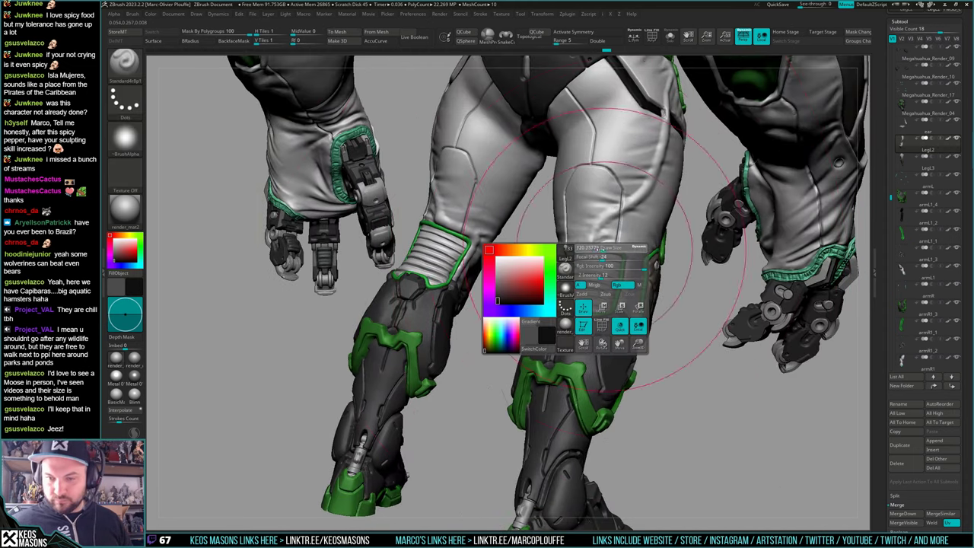
{"action": "left_click_drag", "start_coordinate": [601, 249], "coordinate": [591, 247]}
Isolate LegL3, shrink the brush further and paint the ribbed panel behind its knee black
{"action": "left_click", "coordinate": [597, 279], "text": "alt"}
{"action": "key", "text": "alt+s"}
{"action": "right_click_drag", "start_coordinate": [619, 266], "coordinate": [602, 261]}
{"action": "mouse_move", "coordinate": [602, 261]}
{"action": "right_mouse_down", "text": "ctrl"}
{"action": "mouse_move", "coordinate": [605, 282]}
{"action": "mouse_move", "coordinate": [589, 287]}
{"action": "right_mouse_up", "text": "ctrl"}
{"action": "key", "text": "space"}
{"action": "left_click_drag", "start_coordinate": [601, 298], "coordinate": [594, 299]}
{"action": "right_click_drag", "start_coordinate": [609, 288], "coordinate": [597, 284]}
{"action": "mouse_move", "coordinate": [597, 274]}
{"action": "left_mouse_down"}
{"action": "mouse_move", "coordinate": [587, 325]}
{"action": "mouse_move", "coordinate": [622, 245]}
{"action": "left_mouse_up"}
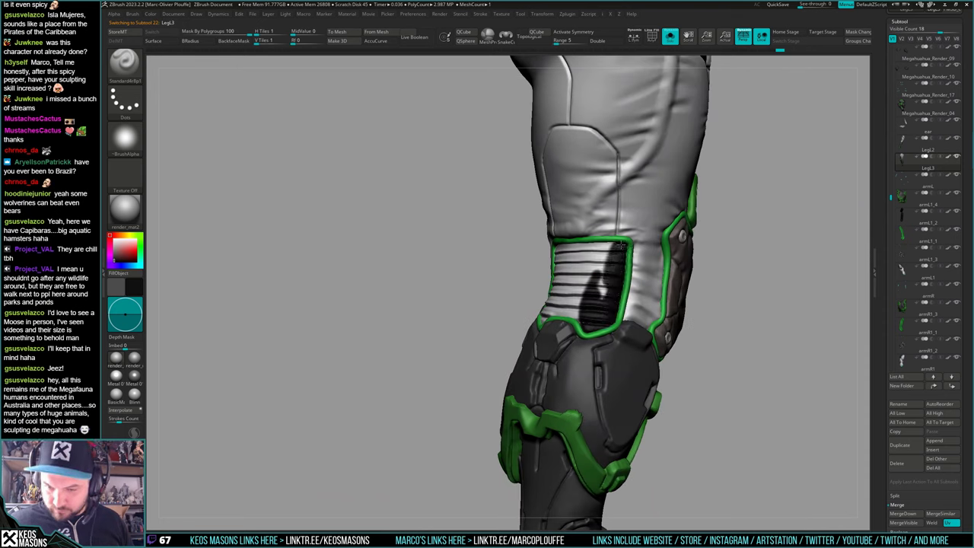
{"action": "right_click_drag", "start_coordinate": [567, 246], "coordinate": [585, 245]}
{"action": "left_click_drag", "start_coordinate": [545, 248], "coordinate": [567, 321], "text": "ctrl"}
{"action": "right_click_drag", "start_coordinate": [584, 302], "coordinate": [578, 307]}
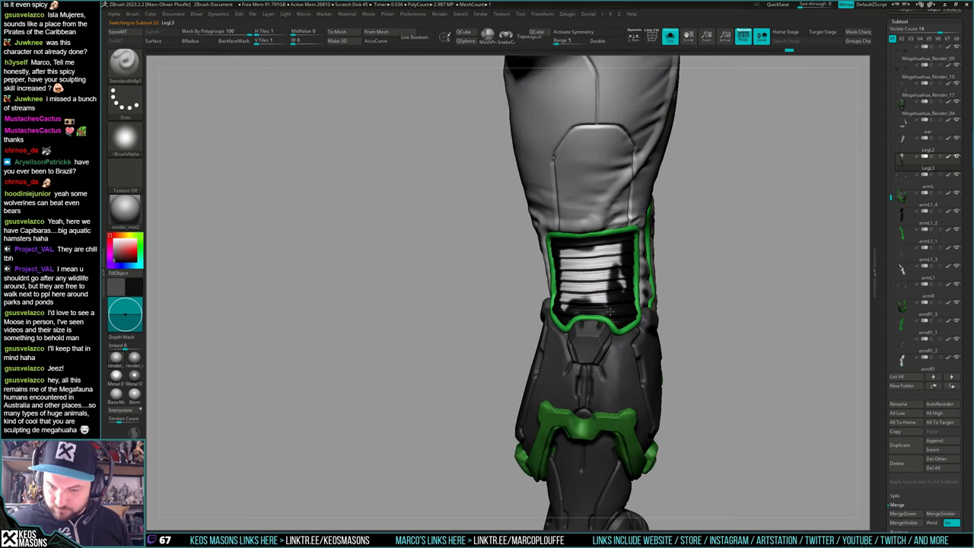
{"action": "mouse_move", "coordinate": [616, 288]}
{"action": "left_mouse_down", "text": "ctrl"}
{"action": "mouse_move", "coordinate": [613, 248]}
{"action": "mouse_move", "coordinate": [561, 268]}
{"action": "mouse_move", "coordinate": [587, 287]}
{"action": "mouse_move", "coordinate": [607, 262]}
{"action": "left_mouse_up", "text": "ctrl"}
Paint the ribbed panel behind LegL2's knee black within its green trim
{"action": "mouse_move", "coordinate": [628, 292]}
{"action": "right_mouse_down", "text": "ctrl"}
{"action": "mouse_move", "coordinate": [577, 258]}
{"action": "mouse_move", "coordinate": [640, 297]}
{"action": "right_mouse_up", "text": "ctrl"}
{"action": "key", "text": "alt+s"}
{"action": "right_click_drag", "start_coordinate": [519, 273], "coordinate": [464, 277]}
{"action": "right_click_drag", "start_coordinate": [464, 278], "coordinate": [488, 327], "text": "ctrl"}
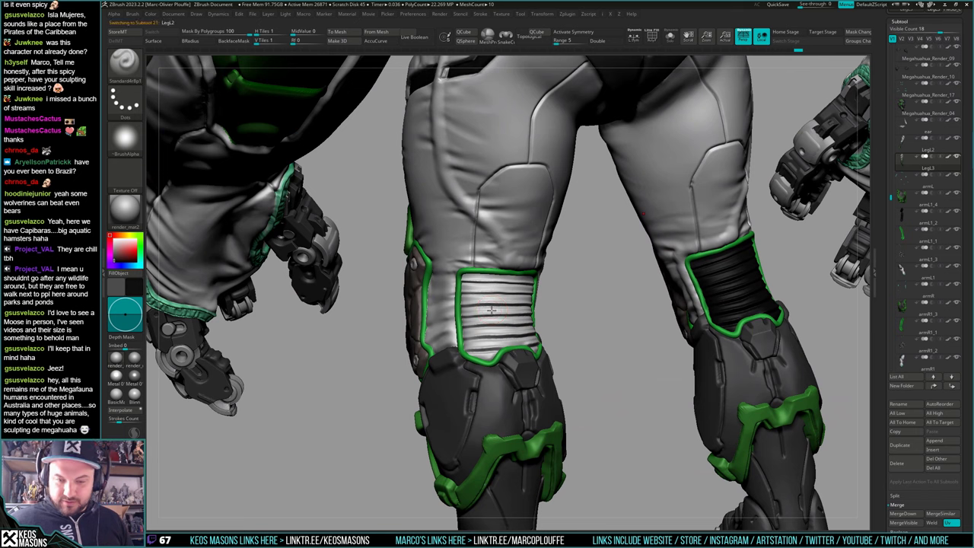
{"action": "left_click_drag", "start_coordinate": [491, 310], "coordinate": [468, 290], "text": "ctrl"}
{"action": "mouse_move", "coordinate": [466, 333]}
{"action": "left_mouse_down"}
{"action": "mouse_move", "coordinate": [482, 342]}
{"action": "mouse_move", "coordinate": [501, 327]}
{"action": "left_mouse_up"}
{"action": "right_click_drag", "start_coordinate": [571, 323], "coordinate": [519, 322]}
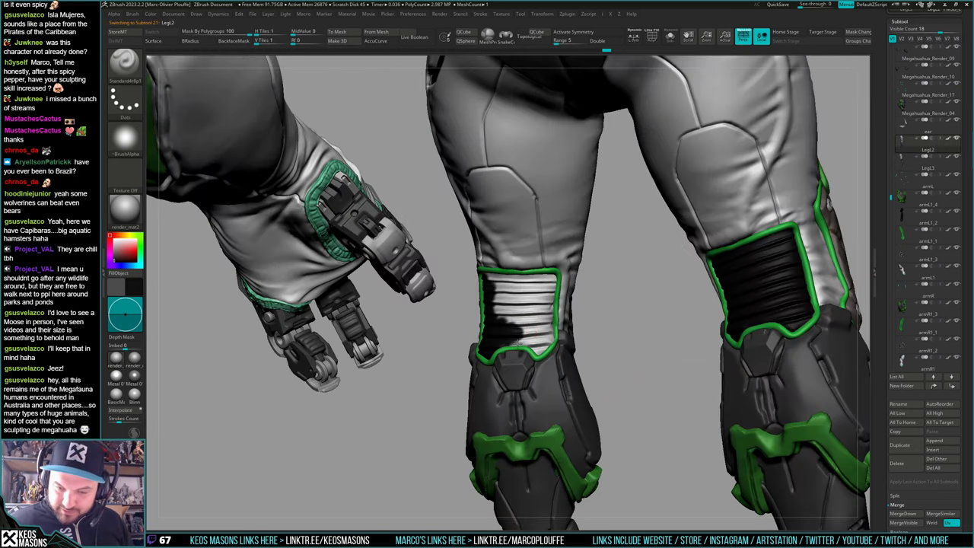
{"action": "left_click_drag", "start_coordinate": [549, 341], "coordinate": [551, 330], "text": "ctrl"}
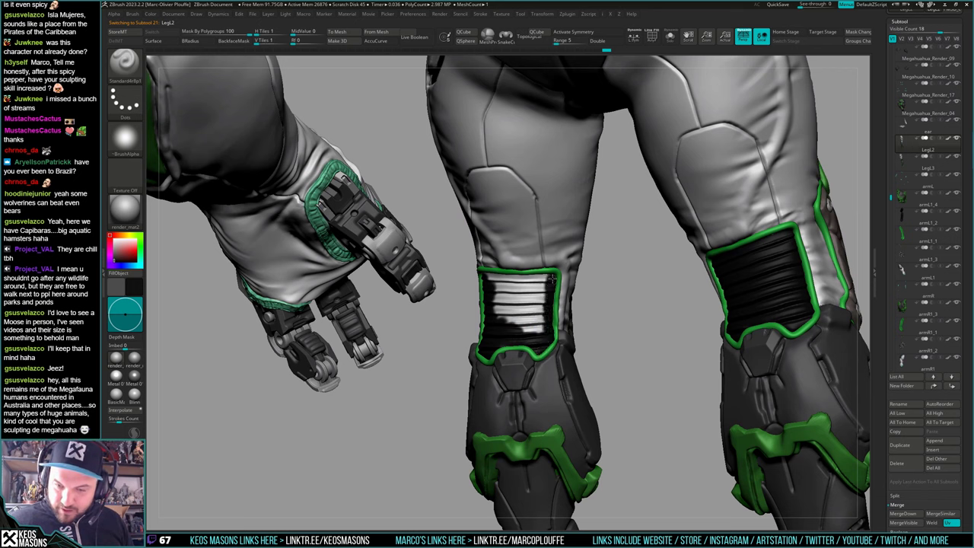
{"action": "mouse_move", "coordinate": [489, 282]}
{"action": "left_mouse_down", "text": "ctrl"}
{"action": "mouse_move", "coordinate": [514, 304]}
{"action": "mouse_move", "coordinate": [528, 304]}
{"action": "mouse_move", "coordinate": [539, 286]}
{"action": "left_mouse_up", "text": "ctrl"}
{"action": "mouse_move", "coordinate": [549, 304]}
{"action": "right_mouse_down"}
{"action": "mouse_move", "coordinate": [528, 308]}
{"action": "mouse_move", "coordinate": [537, 282]}
{"action": "right_mouse_up"}
Select Megahuahua_Render_04, sample green and paint the small connector pieces on both sides of the pelvis plate below the abdomen
{"action": "mouse_move", "coordinate": [603, 382]}
{"action": "right_mouse_down"}
{"action": "mouse_move", "coordinate": [623, 389]}
{"action": "mouse_move", "coordinate": [648, 354]}
{"action": "mouse_move", "coordinate": [642, 374]}
{"action": "mouse_move", "coordinate": [625, 373]}
{"action": "mouse_move", "coordinate": [620, 396]}
{"action": "mouse_move", "coordinate": [616, 372]}
{"action": "right_mouse_up"}
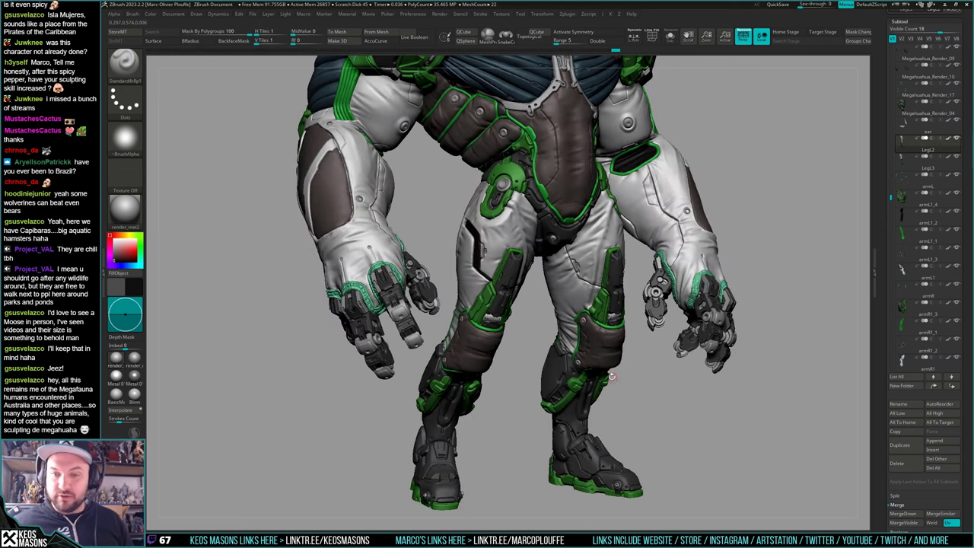
{"action": "left_click", "coordinate": [552, 223], "text": "alt"}
{"action": "key", "text": "c"}
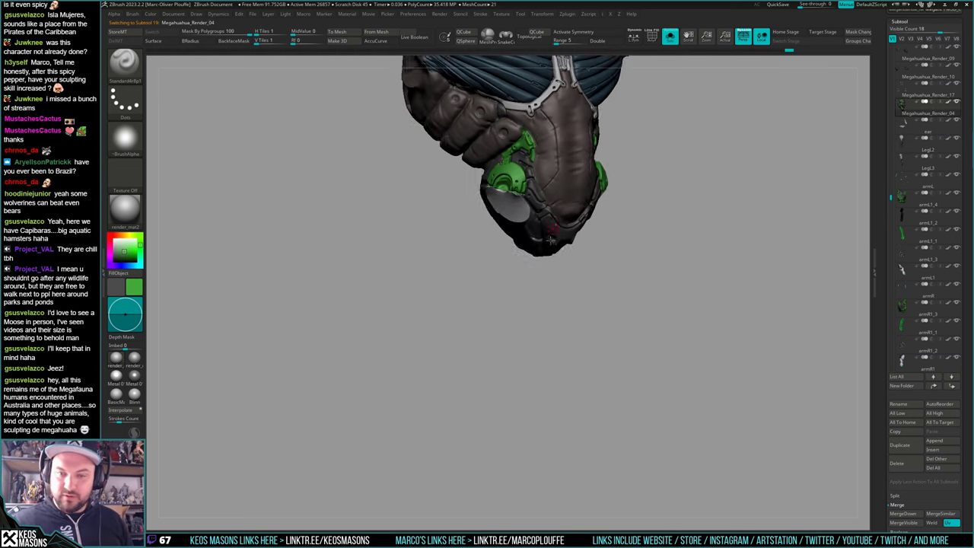
{"action": "right_click_drag", "start_coordinate": [562, 215], "coordinate": [557, 388], "text": "ctrl"}
{"action": "mouse_move", "coordinate": [558, 387]}
{"action": "right_mouse_down"}
{"action": "mouse_move", "coordinate": [556, 281]}
{"action": "mouse_move", "coordinate": [544, 295]}
{"action": "mouse_move", "coordinate": [502, 277]}
{"action": "right_mouse_up"}
{"action": "left_click_drag", "start_coordinate": [511, 252], "coordinate": [496, 269]}
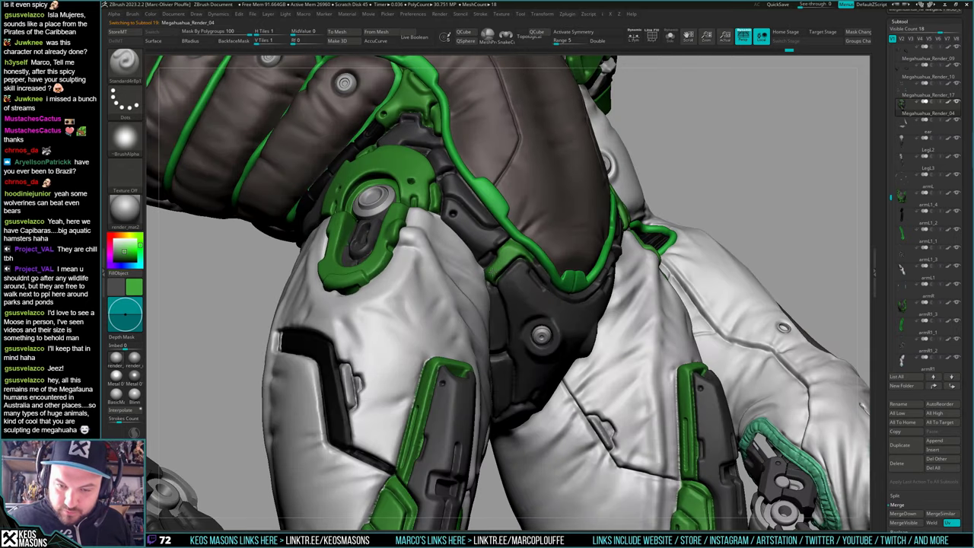
{"action": "right_click_drag", "start_coordinate": [502, 260], "coordinate": [540, 262]}
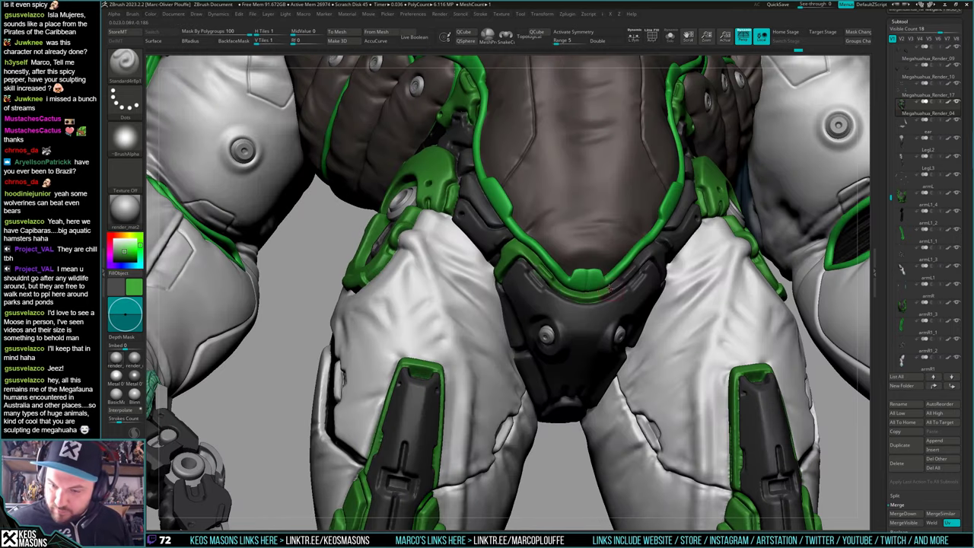
{"action": "right_click_drag", "start_coordinate": [642, 248], "coordinate": [637, 246]}
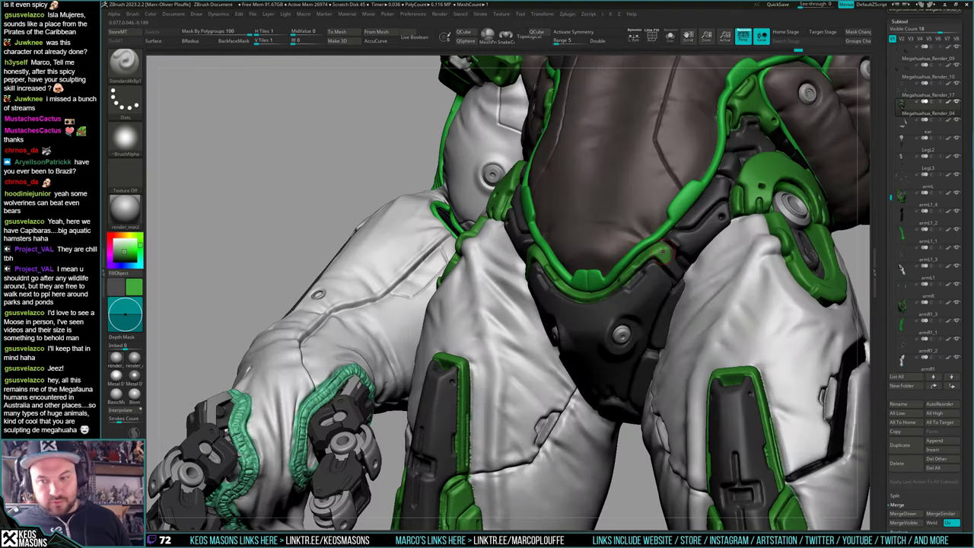
{"action": "right_click_drag", "start_coordinate": [668, 256], "coordinate": [671, 257]}
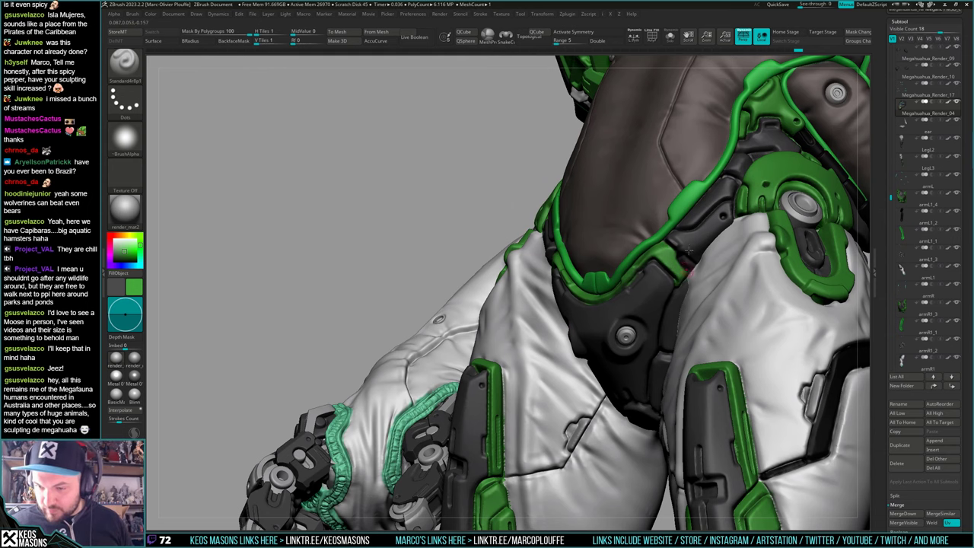
Sample dark grey and green alternately and clean up the edges of the small connector pieces beside the pelvis plate
{"action": "right_click_drag", "start_coordinate": [685, 275], "coordinate": [528, 268]}
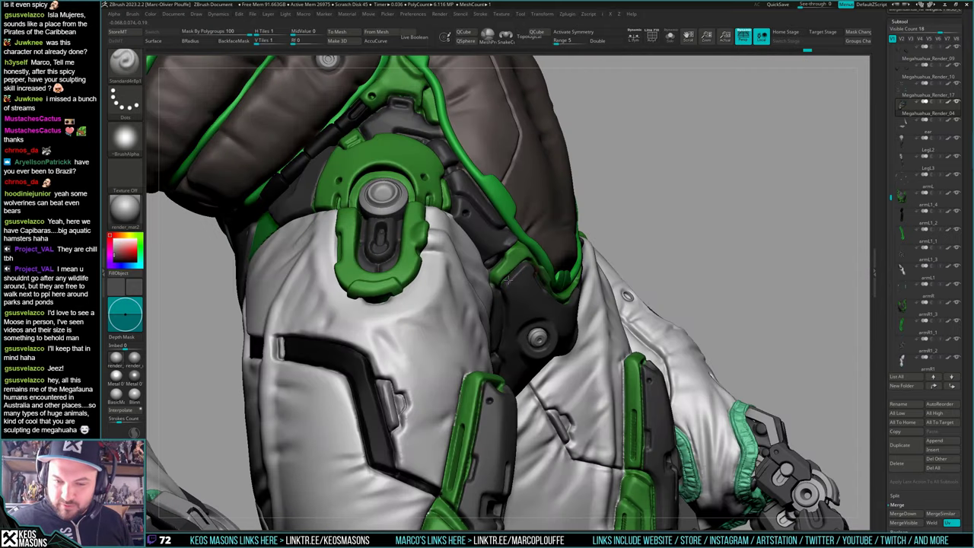
{"action": "key", "text": "c"}
{"action": "right_click_drag", "start_coordinate": [506, 266], "coordinate": [542, 275]}
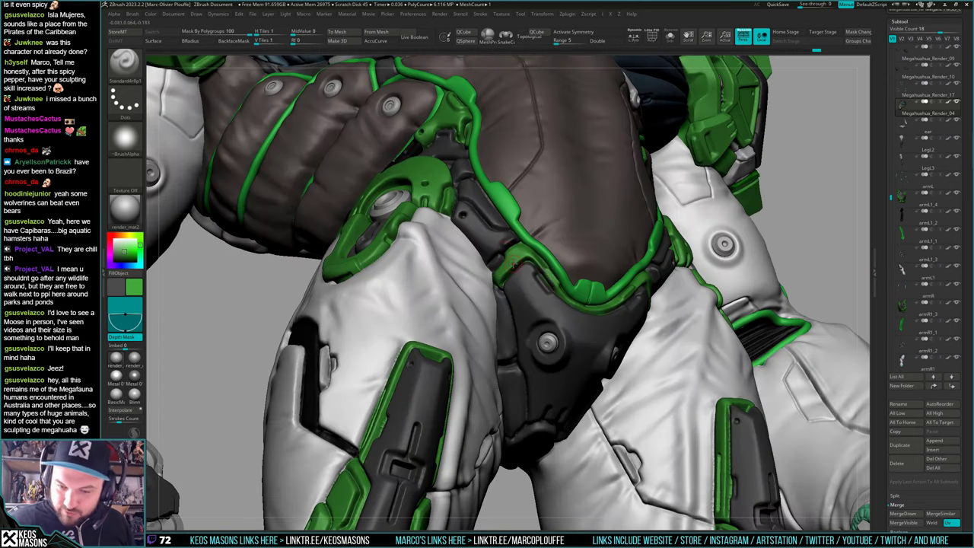
{"action": "right_click_drag", "start_coordinate": [535, 280], "coordinate": [631, 264]}
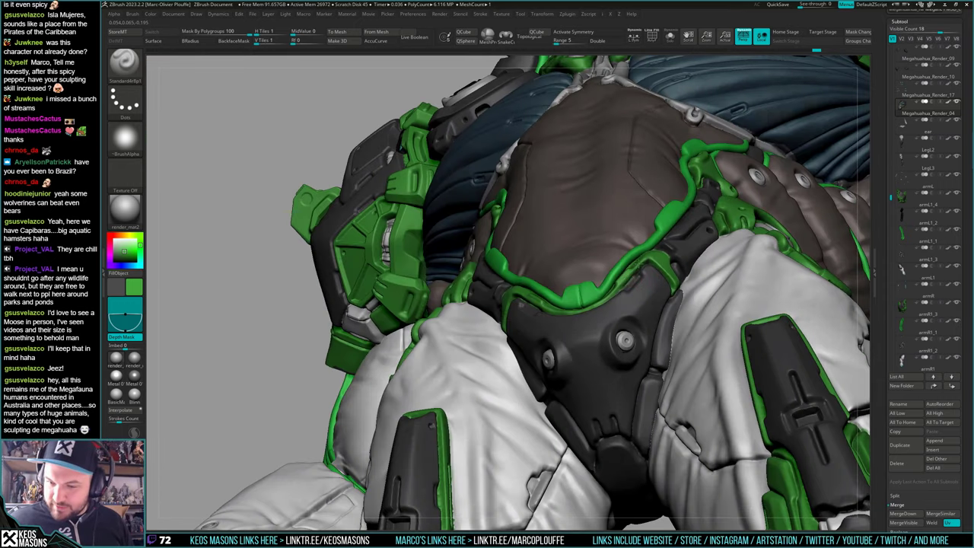
{"action": "right_click_drag", "start_coordinate": [625, 320], "coordinate": [620, 299]}
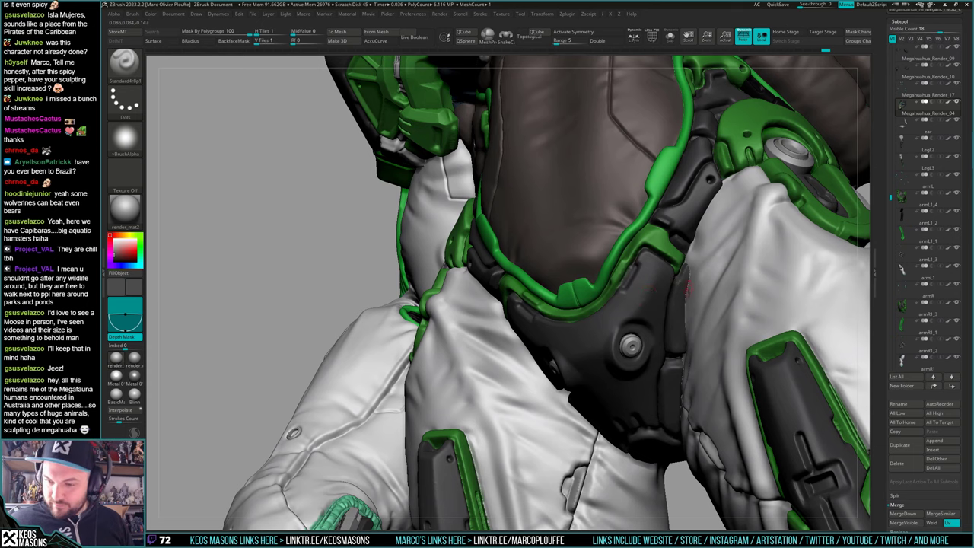
{"action": "right_click_drag", "start_coordinate": [688, 289], "coordinate": [675, 198], "text": "ctrl"}
{"action": "right_click_drag", "start_coordinate": [660, 251], "coordinate": [768, 259], "text": "shift"}
Save the tool as Megahuahua_Render_03.ztl, overwriting the existing file
{"action": "key", "text": "ctrl+s"}
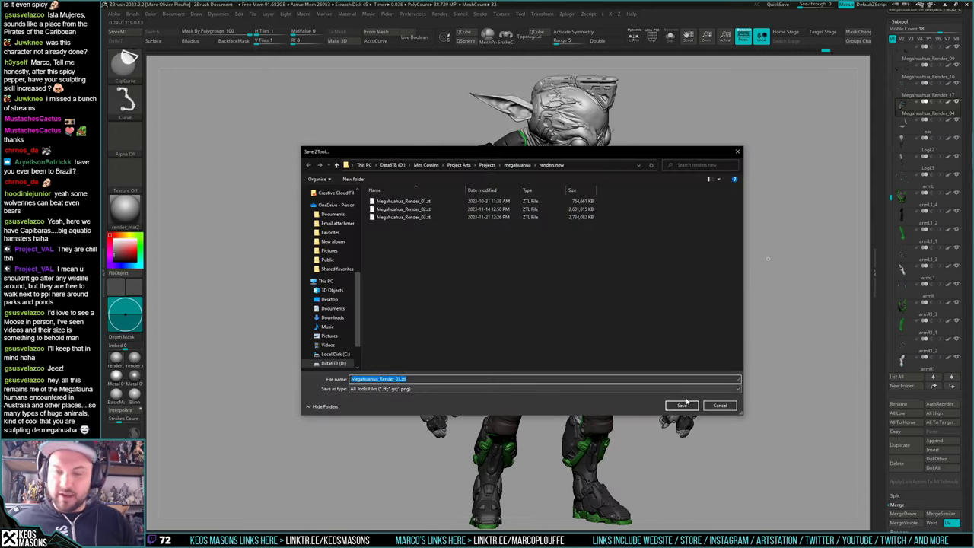
{"action": "left_click", "coordinate": [683, 404]}
{"action": "left_click", "coordinate": [506, 272]}
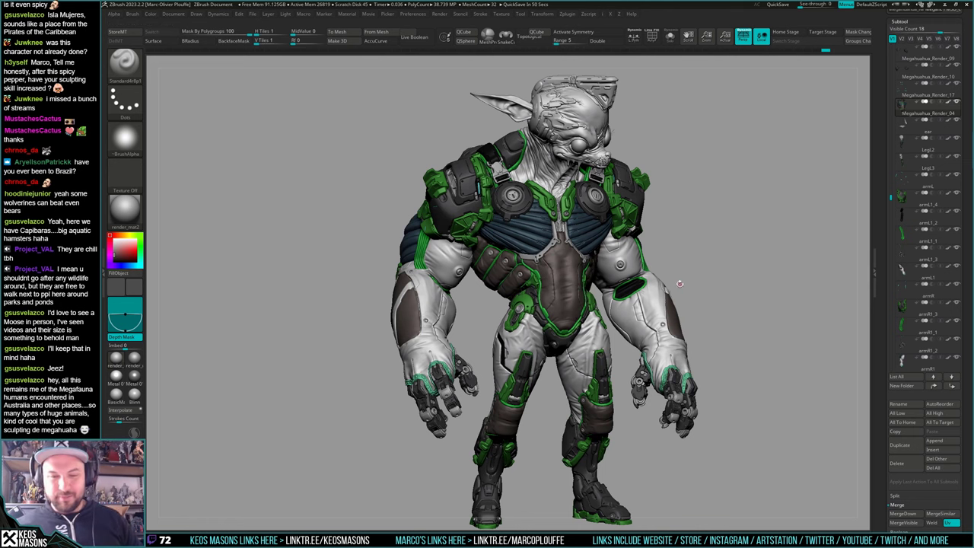
Select armR1 and examine the white strip dividing the brown panels on its forearm, alone and with the whole character
{"action": "mouse_move", "coordinate": [731, 278]}
{"action": "left_mouse_down"}
{"action": "mouse_move", "coordinate": [741, 290]}
{"action": "mouse_move", "coordinate": [732, 296]}
{"action": "left_mouse_up"}
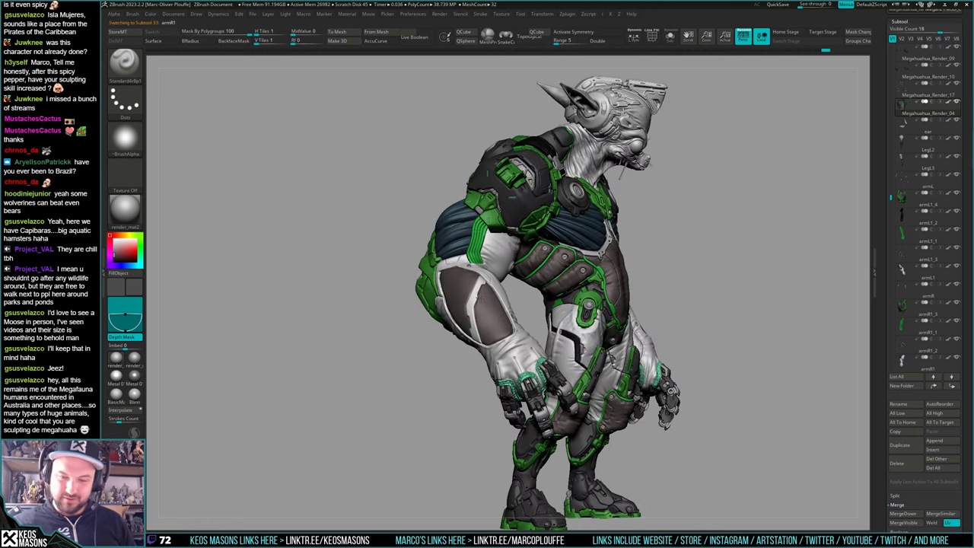
{"action": "left_click", "coordinate": [476, 296], "text": "alt"}
{"action": "key", "text": "shift+s"}
{"action": "mouse_move", "coordinate": [478, 296]}
{"action": "right_mouse_down", "text": "ctrl"}
{"action": "mouse_move", "coordinate": [496, 343]}
{"action": "mouse_move", "coordinate": [472, 283]}
{"action": "right_mouse_up", "text": "ctrl"}
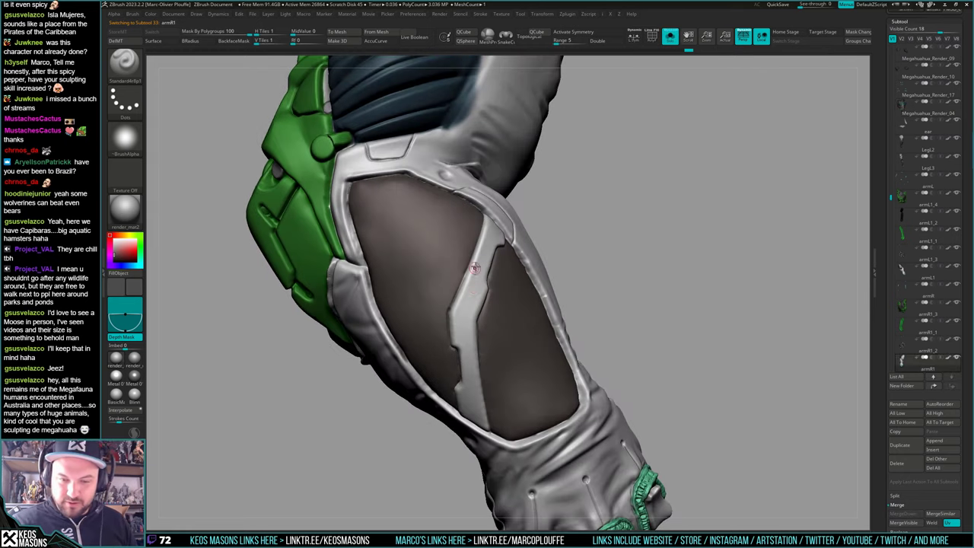
{"action": "left_click_drag", "start_coordinate": [476, 267], "coordinate": [455, 312]}
{"action": "key", "text": "shift+s"}
{"action": "right_click_drag", "start_coordinate": [573, 293], "coordinate": [535, 238], "text": "ctrl"}
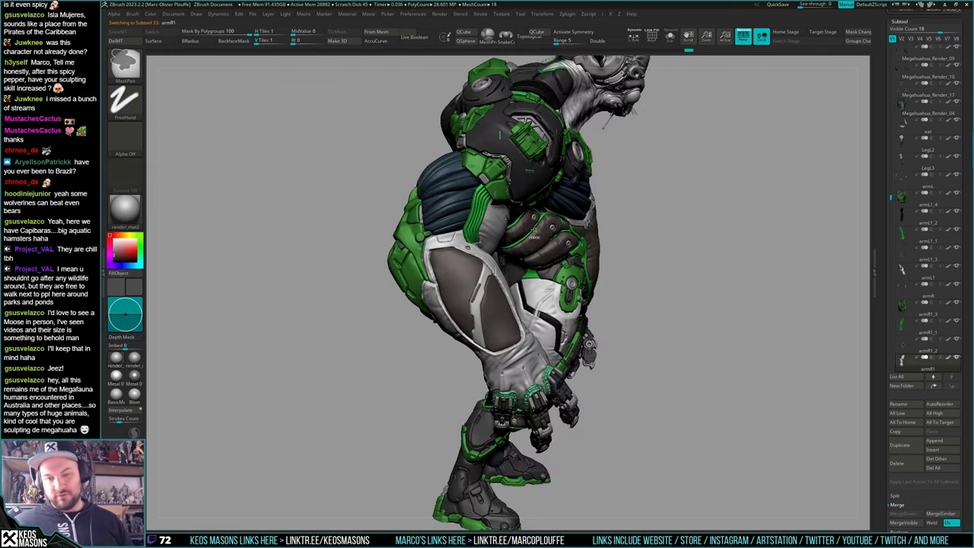
{"action": "left_click_drag", "start_coordinate": [815, 269], "coordinate": [764, 276]}
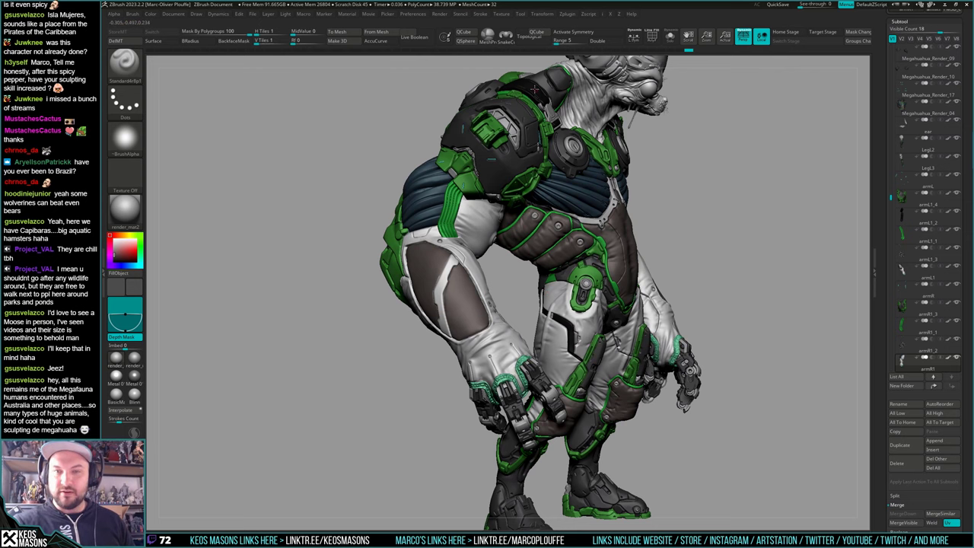
Sample black from the shoulder armour, isolate armR1 and paint the strip between its brown forearm panels black
{"action": "key", "text": "ctrl+shift+s"}
{"action": "left_click_drag", "start_coordinate": [534, 89], "coordinate": [503, 276]}
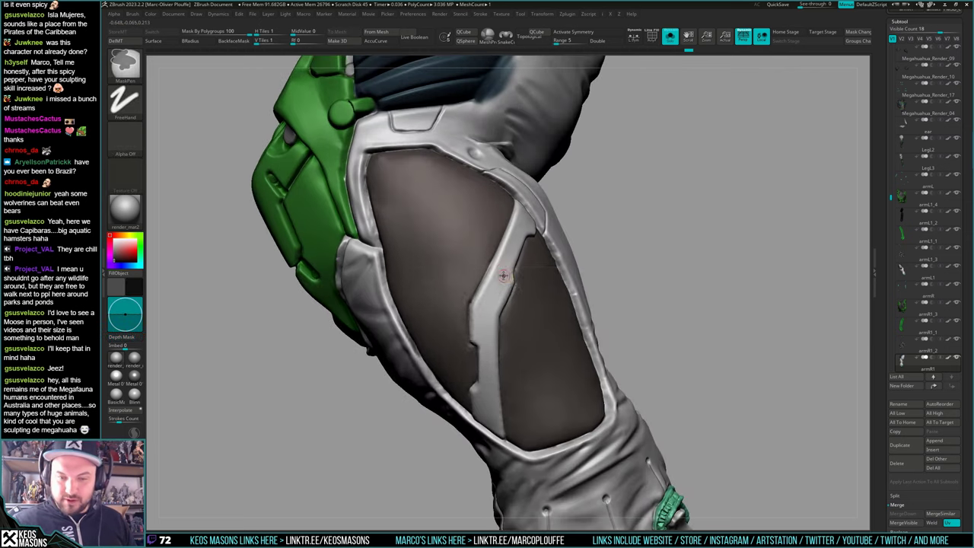
{"action": "right_click_drag", "start_coordinate": [507, 266], "coordinate": [499, 271]}
{"action": "mouse_move", "coordinate": [503, 253]}
{"action": "left_mouse_down"}
{"action": "mouse_move", "coordinate": [483, 419]}
{"action": "mouse_move", "coordinate": [498, 428]}
{"action": "left_mouse_up"}
{"action": "key", "text": "space"}
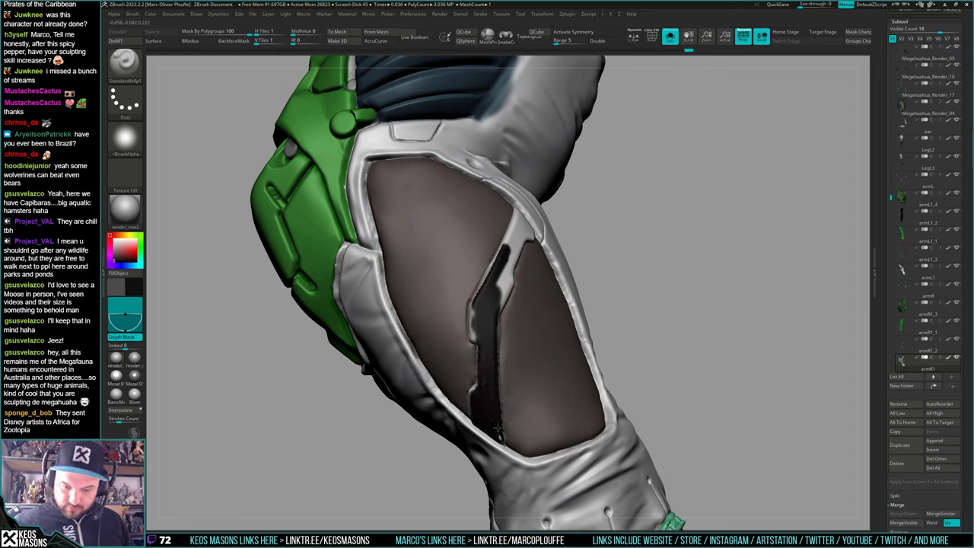
{"action": "left_click_drag", "start_coordinate": [497, 344], "coordinate": [520, 227]}
{"action": "right_click_drag", "start_coordinate": [520, 227], "coordinate": [541, 221]}
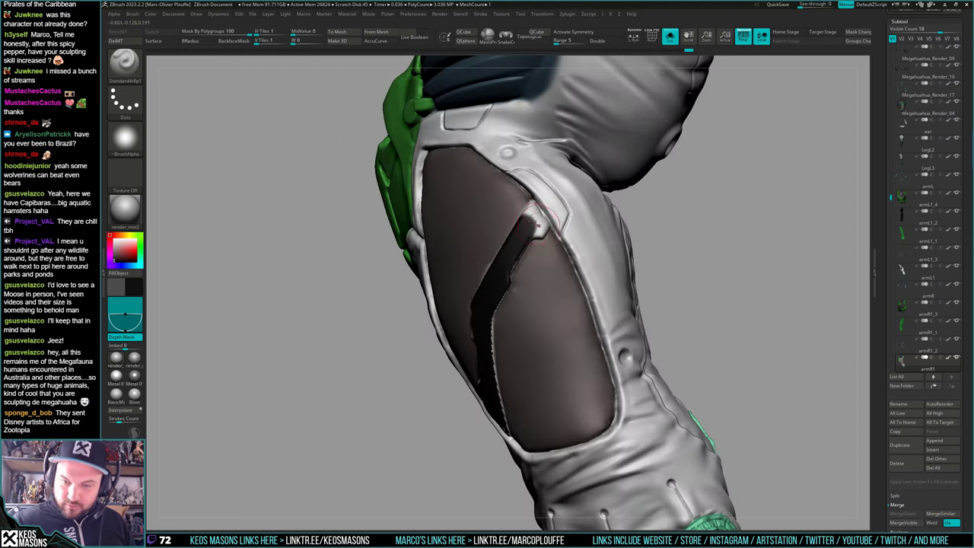
{"action": "left_click_drag", "start_coordinate": [537, 223], "coordinate": [532, 227]}
{"action": "mouse_move", "coordinate": [530, 238]}
{"action": "right_mouse_down"}
{"action": "mouse_move", "coordinate": [517, 428]}
{"action": "mouse_move", "coordinate": [497, 460]}
{"action": "right_mouse_up"}
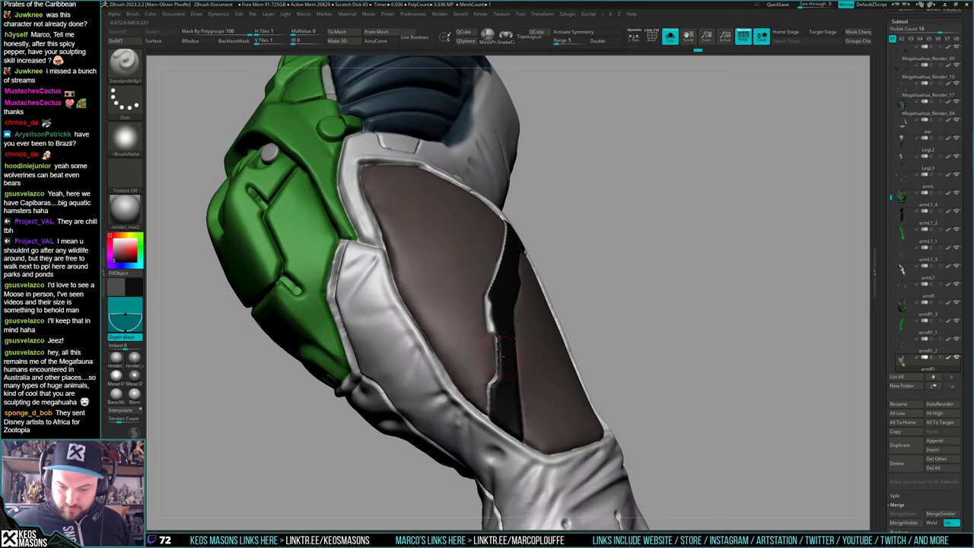
Adjust the brush's Draw Size and paint the remaining white edges of armR1's forearm strip black, leaving isolation when finished
{"action": "right_click", "coordinate": [501, 352]}
{"action": "right_click_drag", "start_coordinate": [502, 352], "coordinate": [500, 355]}
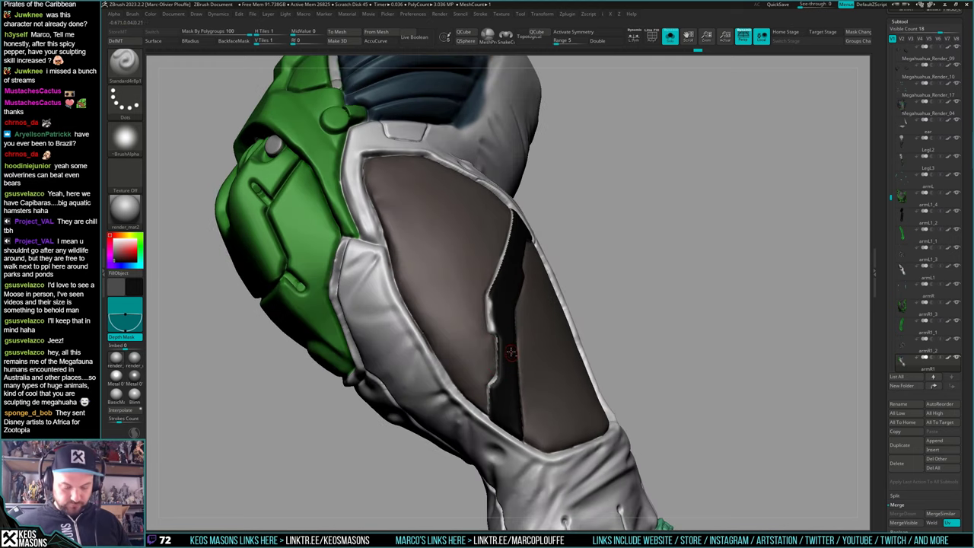
{"action": "right_click", "coordinate": [494, 300]}
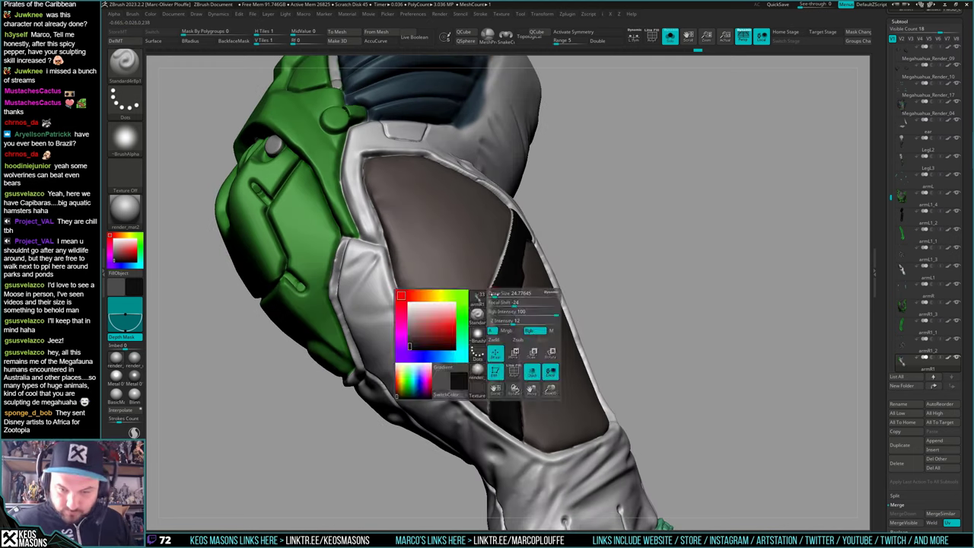
{"action": "mouse_move", "coordinate": [506, 257]}
{"action": "left_mouse_down"}
{"action": "mouse_move", "coordinate": [487, 298]}
{"action": "mouse_move", "coordinate": [499, 351]}
{"action": "left_mouse_up"}
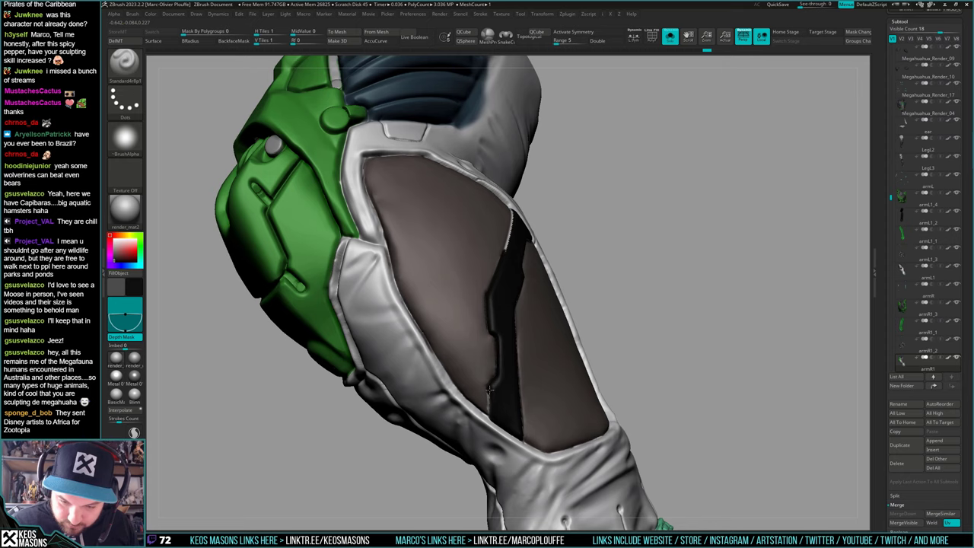
{"action": "right_click_drag", "start_coordinate": [489, 389], "coordinate": [499, 372]}
{"action": "right_click_drag", "start_coordinate": [484, 415], "coordinate": [519, 409]}
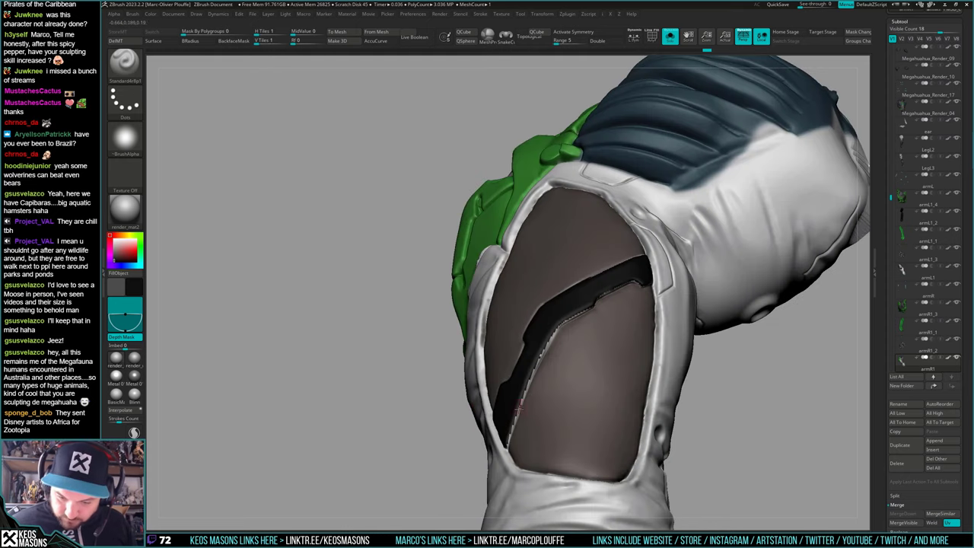
{"action": "left_click_drag", "start_coordinate": [524, 384], "coordinate": [553, 334]}
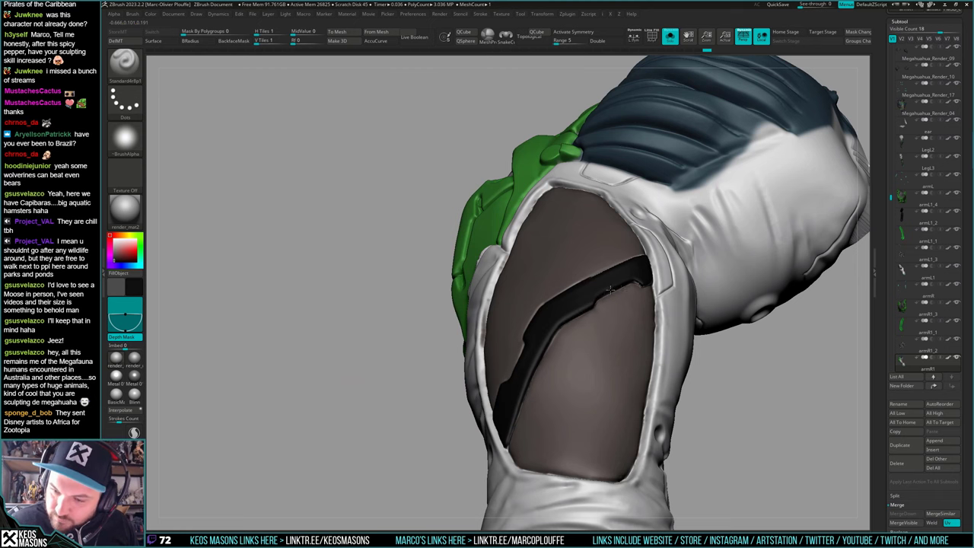
{"action": "mouse_move", "coordinate": [650, 276]}
{"action": "right_mouse_down"}
{"action": "mouse_move", "coordinate": [629, 293]}
{"action": "mouse_move", "coordinate": [652, 230]}
{"action": "mouse_move", "coordinate": [657, 250]}
{"action": "mouse_move", "coordinate": [617, 281]}
{"action": "mouse_move", "coordinate": [570, 411]}
{"action": "mouse_move", "coordinate": [595, 401]}
{"action": "mouse_move", "coordinate": [680, 317]}
{"action": "mouse_move", "coordinate": [624, 345]}
{"action": "mouse_move", "coordinate": [647, 309]}
{"action": "mouse_move", "coordinate": [634, 297]}
{"action": "right_mouse_up"}
{"action": "key", "text": "s"}
Select and isolate armL1 and paint the upper end of the strip between its brown forearm panels black
{"action": "right_click_drag", "start_coordinate": [806, 380], "coordinate": [635, 287], "text": "alt"}
{"action": "right_click_drag", "start_coordinate": [673, 316], "coordinate": [702, 355], "text": "ctrl"}
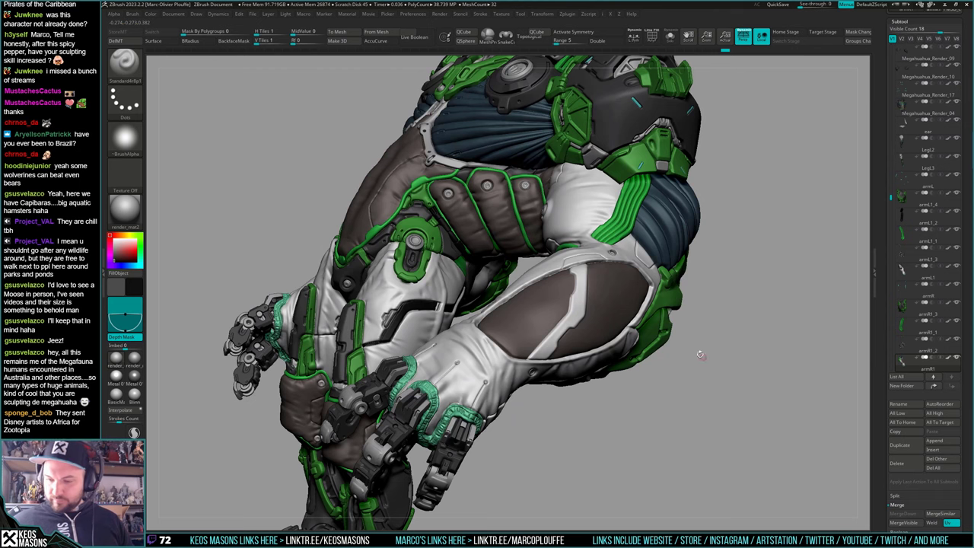
{"action": "left_click", "coordinate": [628, 251], "text": "alt"}
{"action": "key", "text": "s"}
{"action": "mouse_move", "coordinate": [625, 254]}
{"action": "right_mouse_down"}
{"action": "mouse_move", "coordinate": [585, 308]}
{"action": "mouse_move", "coordinate": [605, 327]}
{"action": "right_mouse_up"}
{"action": "mouse_move", "coordinate": [605, 327]}
{"action": "right_mouse_down", "text": "ctrl"}
{"action": "mouse_move", "coordinate": [608, 396]}
{"action": "mouse_move", "coordinate": [597, 399]}
{"action": "right_mouse_up", "text": "ctrl"}
{"action": "left_click_drag", "start_coordinate": [589, 242], "coordinate": [568, 254], "text": "ctrl"}
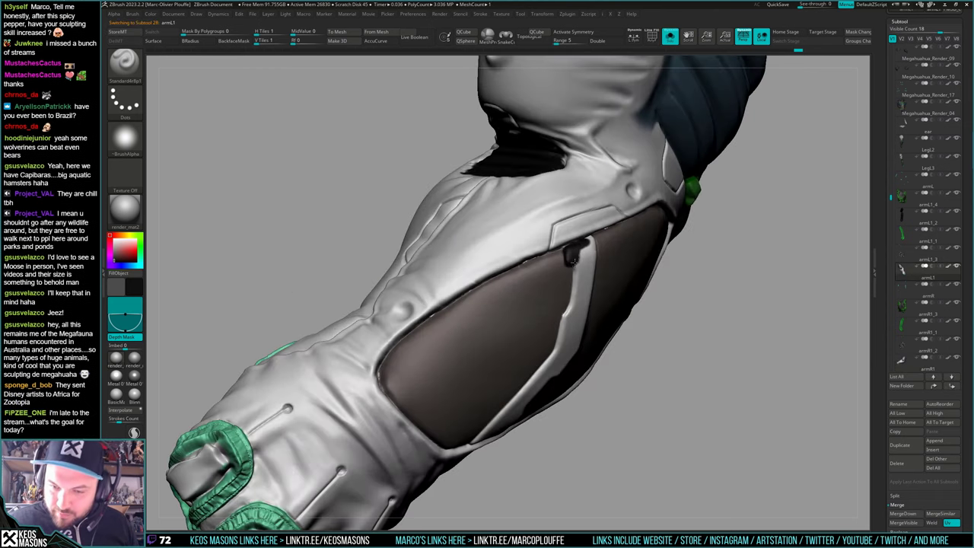
{"action": "right_click_drag", "start_coordinate": [572, 257], "coordinate": [589, 254]}
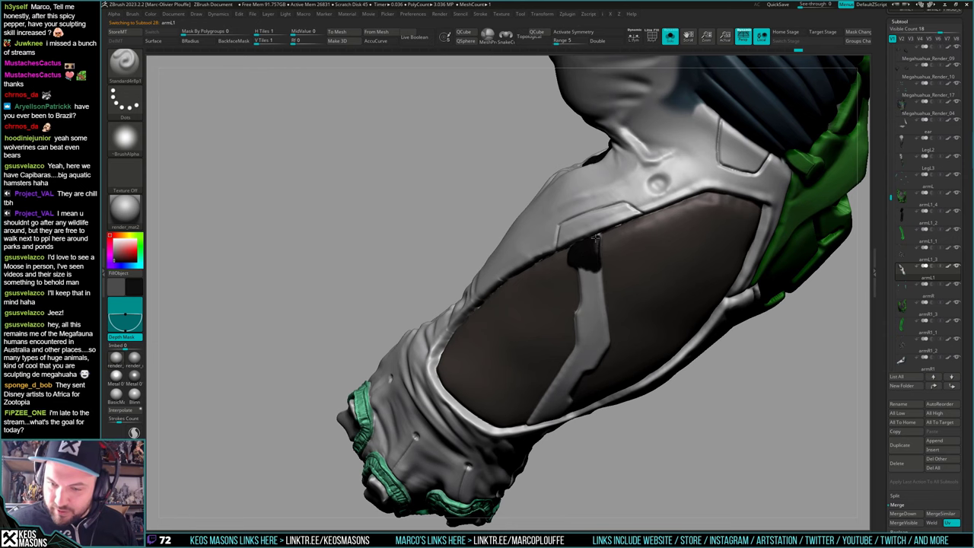
{"action": "left_click_drag", "start_coordinate": [596, 244], "coordinate": [595, 278]}
{"action": "right_click_drag", "start_coordinate": [597, 280], "coordinate": [575, 267]}
{"action": "mouse_move", "coordinate": [579, 270]}
{"action": "left_mouse_down"}
{"action": "mouse_move", "coordinate": [583, 308]}
{"action": "mouse_move", "coordinate": [592, 281]}
{"action": "mouse_move", "coordinate": [596, 319]}
{"action": "mouse_move", "coordinate": [592, 292]}
{"action": "left_mouse_up"}
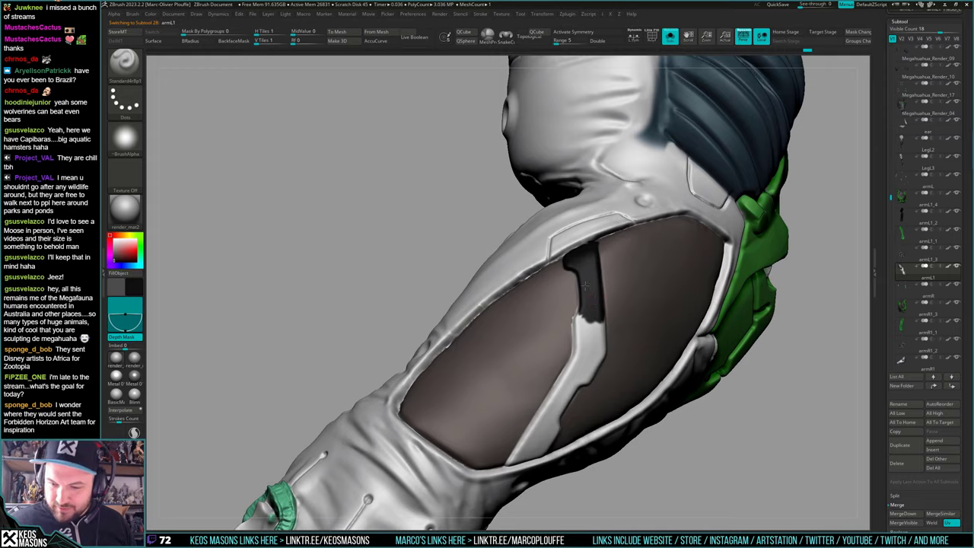
Paint the middle of armL1's forearm strip black, touching up its edge against the panel with sampled brown
{"action": "right_click_drag", "start_coordinate": [585, 285], "coordinate": [597, 292]}
{"action": "mouse_move", "coordinate": [587, 320]}
{"action": "left_mouse_down"}
{"action": "mouse_move", "coordinate": [587, 344]}
{"action": "mouse_move", "coordinate": [598, 323]}
{"action": "mouse_move", "coordinate": [579, 372]}
{"action": "mouse_move", "coordinate": [592, 356]}
{"action": "left_mouse_up"}
{"action": "mouse_move", "coordinate": [594, 353]}
{"action": "right_mouse_down"}
{"action": "mouse_move", "coordinate": [613, 356]}
{"action": "mouse_move", "coordinate": [575, 308]}
{"action": "right_mouse_up"}
{"action": "mouse_move", "coordinate": [575, 308]}
{"action": "left_mouse_down"}
{"action": "mouse_move", "coordinate": [572, 357]}
{"action": "mouse_move", "coordinate": [586, 342]}
{"action": "left_mouse_up"}
{"action": "mouse_move", "coordinate": [572, 319]}
{"action": "right_mouse_down"}
{"action": "mouse_move", "coordinate": [572, 273]}
{"action": "mouse_move", "coordinate": [560, 286]}
{"action": "mouse_move", "coordinate": [578, 286]}
{"action": "mouse_move", "coordinate": [549, 299]}
{"action": "right_mouse_up"}
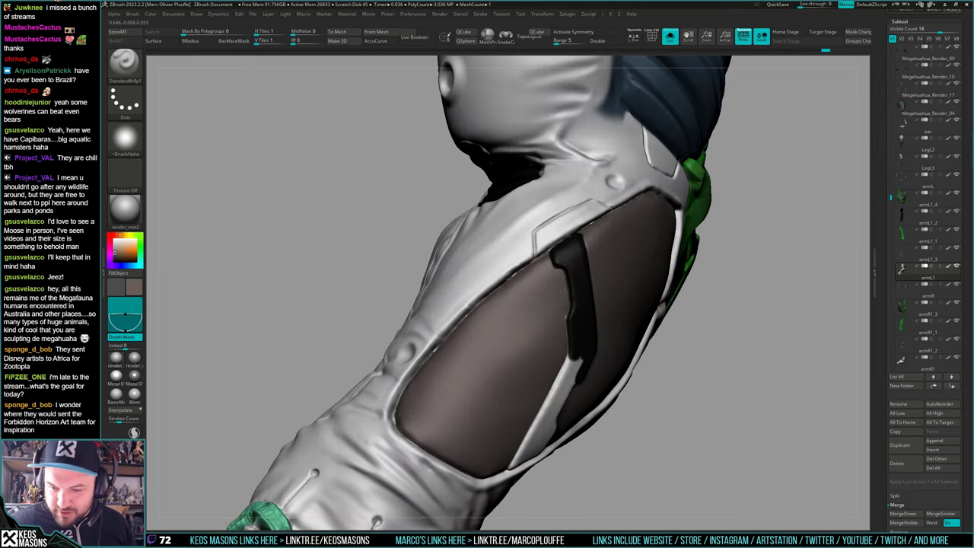
{"action": "key", "text": "c"}
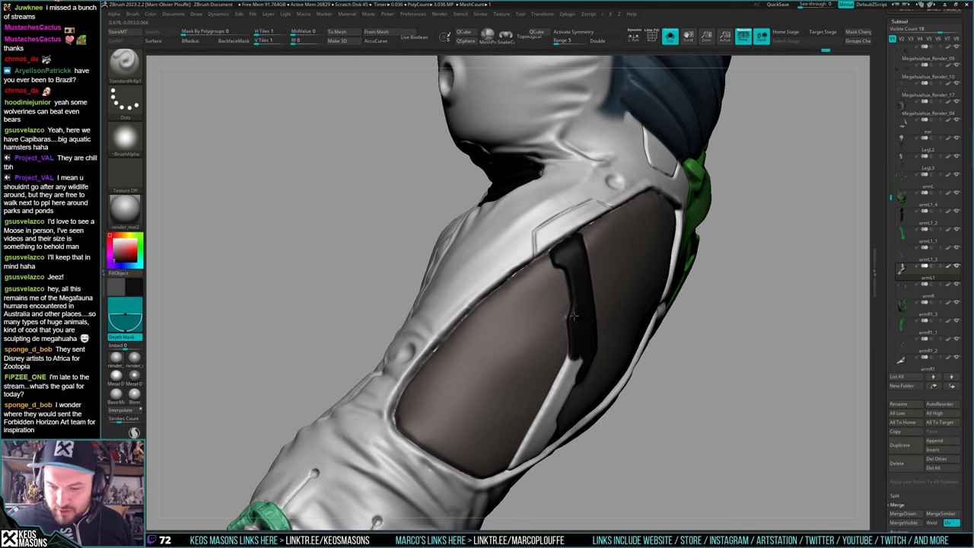
{"action": "right_click_drag", "start_coordinate": [570, 326], "coordinate": [580, 286]}
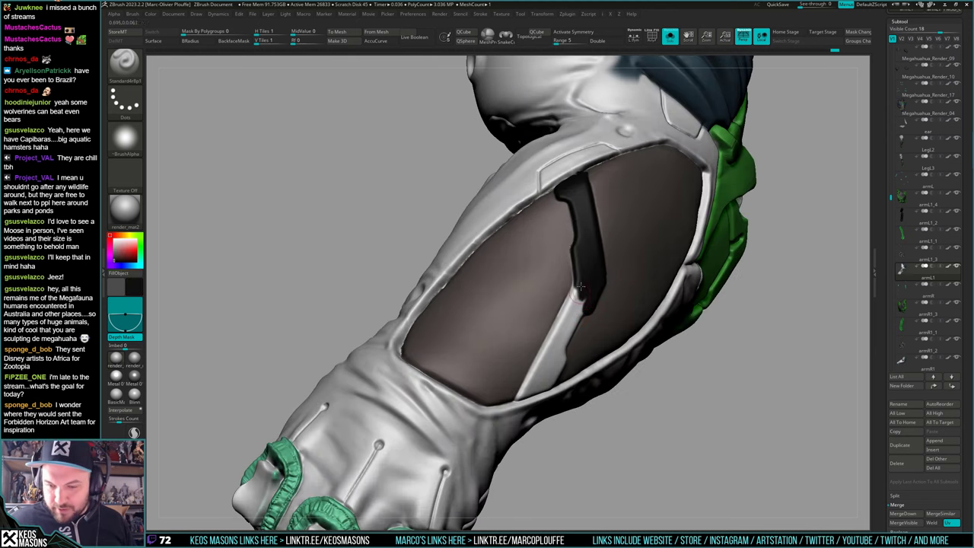
Paint the lower section of armL1's forearm strip black down to the white rim
{"action": "left_click_drag", "start_coordinate": [575, 295], "coordinate": [549, 350]}
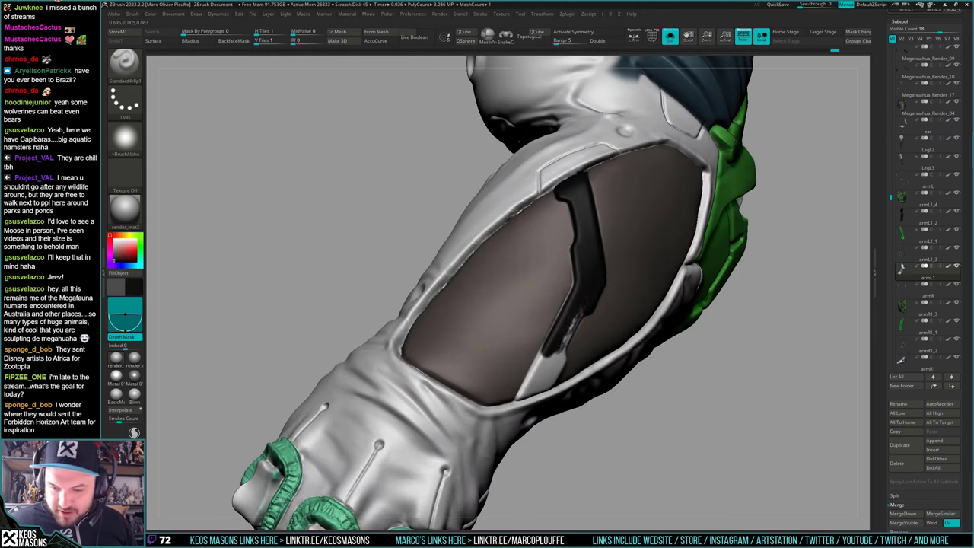
{"action": "right_click_drag", "start_coordinate": [560, 346], "coordinate": [586, 308]}
{"action": "left_click_drag", "start_coordinate": [562, 341], "coordinate": [549, 358]}
{"action": "right_click_drag", "start_coordinate": [549, 356], "coordinate": [582, 339]}
{"action": "mouse_move", "coordinate": [551, 345]}
{"action": "left_mouse_down"}
{"action": "mouse_move", "coordinate": [544, 382]}
{"action": "mouse_move", "coordinate": [551, 370]}
{"action": "left_mouse_up"}
{"action": "mouse_move", "coordinate": [572, 361]}
{"action": "right_mouse_down"}
{"action": "mouse_move", "coordinate": [551, 355]}
{"action": "mouse_move", "coordinate": [558, 360]}
{"action": "mouse_move", "coordinate": [548, 329]}
{"action": "mouse_move", "coordinate": [572, 310]}
{"action": "mouse_move", "coordinate": [582, 279]}
{"action": "mouse_move", "coordinate": [557, 328]}
{"action": "mouse_move", "coordinate": [575, 312]}
{"action": "mouse_move", "coordinate": [569, 297]}
{"action": "mouse_move", "coordinate": [542, 320]}
{"action": "mouse_move", "coordinate": [550, 305]}
{"action": "right_mouse_up"}
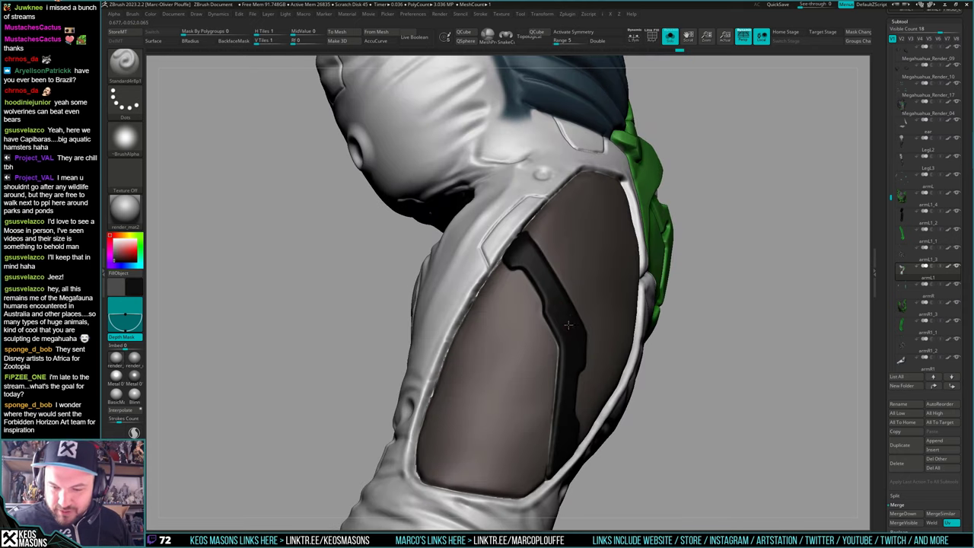
Sample brown, clean up the panel edge beside armL1's black strip, and show the whole character again
{"action": "right_click_drag", "start_coordinate": [566, 349], "coordinate": [546, 393]}
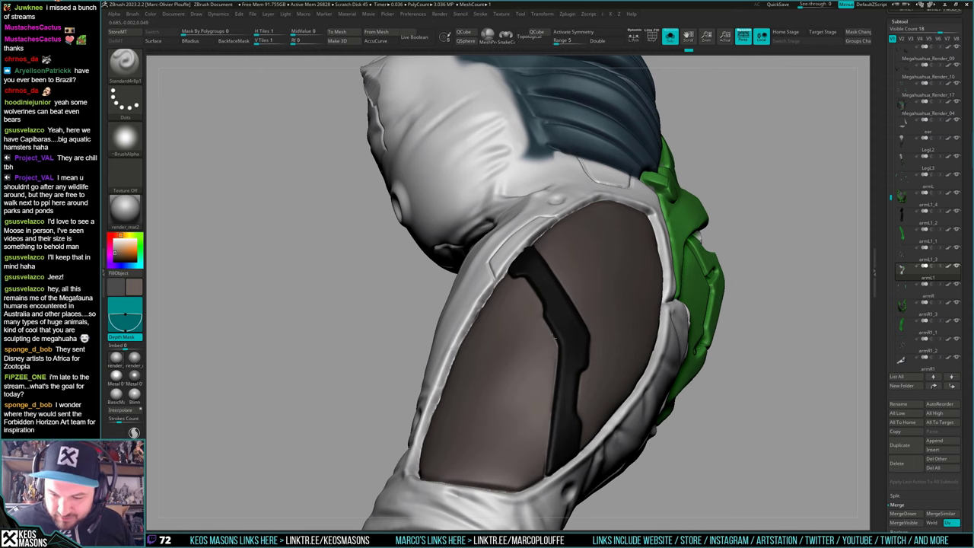
{"action": "mouse_move", "coordinate": [554, 338]}
{"action": "right_mouse_down"}
{"action": "mouse_move", "coordinate": [549, 324]}
{"action": "mouse_move", "coordinate": [550, 380]}
{"action": "mouse_move", "coordinate": [572, 395]}
{"action": "mouse_move", "coordinate": [575, 351]}
{"action": "mouse_move", "coordinate": [565, 396]}
{"action": "right_mouse_up"}
{"action": "right_click_drag", "start_coordinate": [508, 290], "coordinate": [605, 300], "text": "ctrl"}
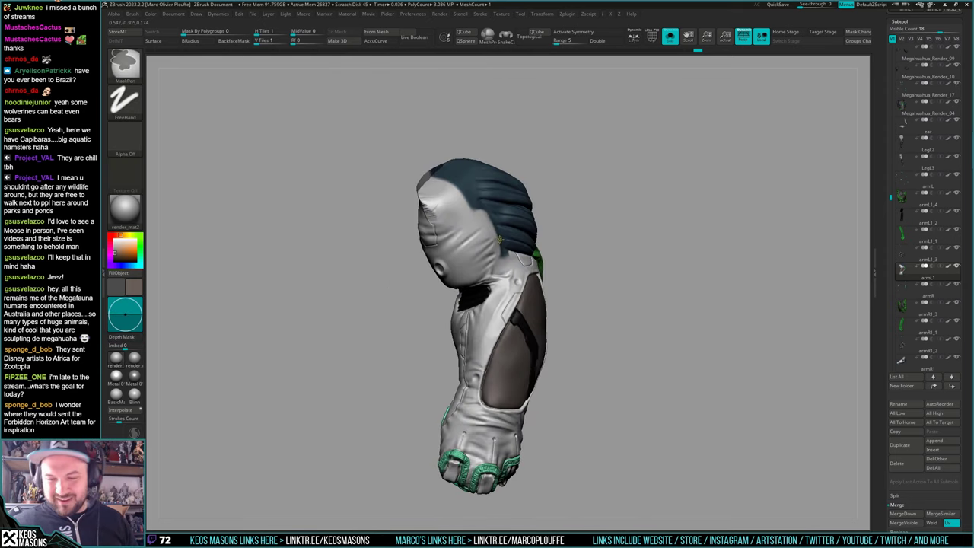
{"action": "right_click_drag", "start_coordinate": [607, 351], "coordinate": [692, 312], "text": "shift"}
{"action": "key", "text": "alt+s"}
{"action": "key", "text": "f"}
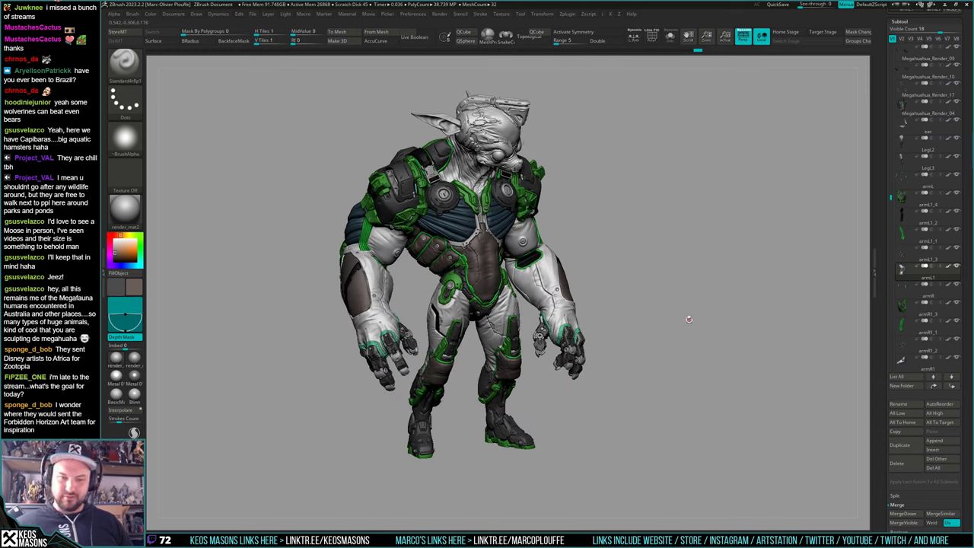
Isolate LegL3, sample green and paint the rear part of its outer ankle guard green
{"action": "left_click", "coordinate": [514, 430], "text": "alt"}
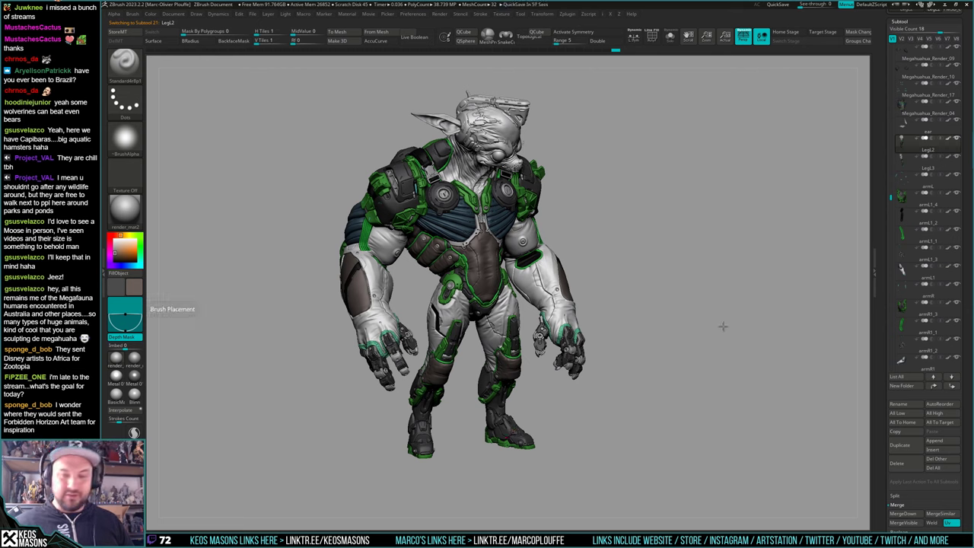
{"action": "left_click_drag", "start_coordinate": [723, 327], "coordinate": [740, 313]}
{"action": "left_click_drag", "start_coordinate": [438, 416], "coordinate": [516, 369], "text": "alt"}
{"action": "left_click", "coordinate": [487, 379], "text": "alt"}
{"action": "right_click_drag", "start_coordinate": [515, 369], "coordinate": [519, 433], "text": "ctrl"}
{"action": "key", "text": "c"}
{"action": "mouse_move", "coordinate": [465, 252]}
{"action": "right_mouse_down"}
{"action": "mouse_move", "coordinate": [476, 257]}
{"action": "mouse_move", "coordinate": [512, 363]}
{"action": "mouse_move", "coordinate": [476, 391]}
{"action": "mouse_move", "coordinate": [417, 381]}
{"action": "right_mouse_up"}
{"action": "right_click", "coordinate": [476, 391]}
{"action": "mouse_move", "coordinate": [465, 315]}
{"action": "left_mouse_down"}
{"action": "mouse_move", "coordinate": [452, 369]}
{"action": "mouse_move", "coordinate": [461, 324]}
{"action": "left_mouse_up"}
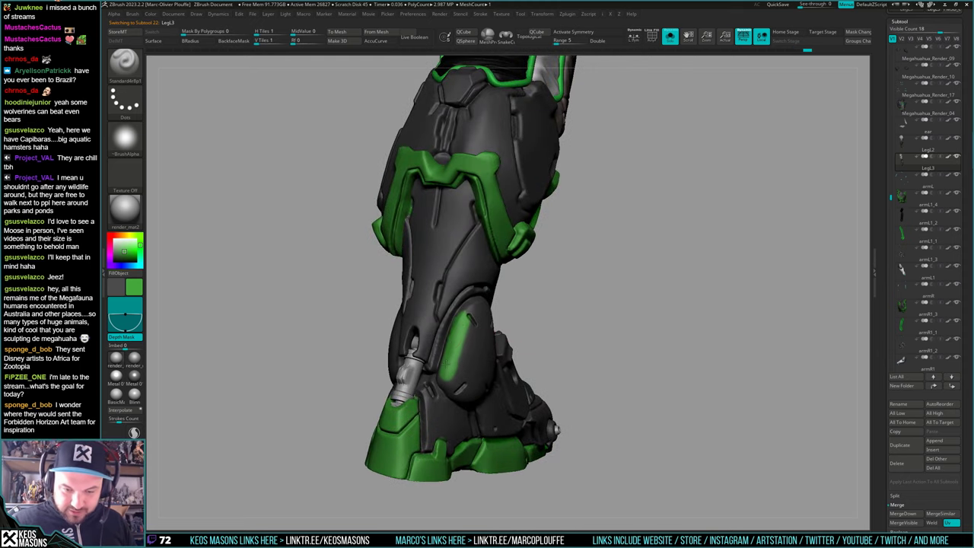
{"action": "left_click_drag", "start_coordinate": [446, 380], "coordinate": [455, 388]}
Paint the front and upper parts of LegL3's outer ankle guard green
{"action": "mouse_move", "coordinate": [455, 388]}
{"action": "right_mouse_down"}
{"action": "mouse_move", "coordinate": [556, 312]}
{"action": "mouse_move", "coordinate": [523, 360]}
{"action": "right_mouse_up"}
{"action": "key", "text": "shift+f"}
{"action": "key", "text": "shift+f"}
{"action": "mouse_move", "coordinate": [523, 359]}
{"action": "left_mouse_down"}
{"action": "mouse_move", "coordinate": [452, 368]}
{"action": "mouse_move", "coordinate": [482, 376]}
{"action": "left_mouse_up"}
{"action": "right_click_drag", "start_coordinate": [482, 376], "coordinate": [507, 363]}
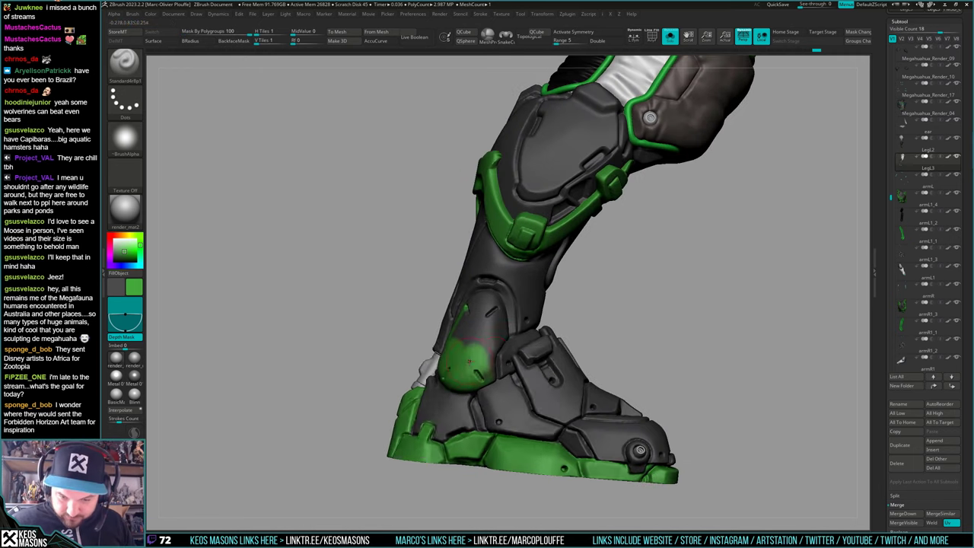
{"action": "mouse_move", "coordinate": [493, 355]}
{"action": "left_mouse_down"}
{"action": "mouse_move", "coordinate": [478, 316]}
{"action": "mouse_move", "coordinate": [455, 333]}
{"action": "left_mouse_up"}
{"action": "right_click_drag", "start_coordinate": [456, 333], "coordinate": [481, 365]}
{"action": "key", "text": "space"}
{"action": "left_click_drag", "start_coordinate": [498, 343], "coordinate": [503, 296]}
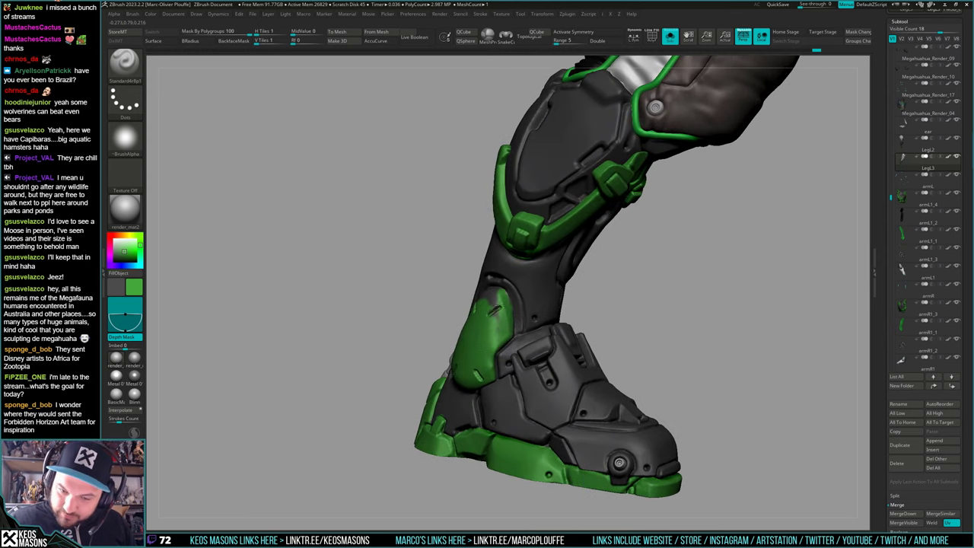
Cover the remaining dark patches at the top and rear edge of LegL3's outer ankle guard with green
{"action": "right_click_drag", "start_coordinate": [477, 339], "coordinate": [498, 340]}
{"action": "left_click_drag", "start_coordinate": [490, 340], "coordinate": [496, 309]}
{"action": "mouse_move", "coordinate": [498, 309]}
{"action": "right_mouse_down"}
{"action": "mouse_move", "coordinate": [453, 312]}
{"action": "mouse_move", "coordinate": [499, 330]}
{"action": "right_mouse_up"}
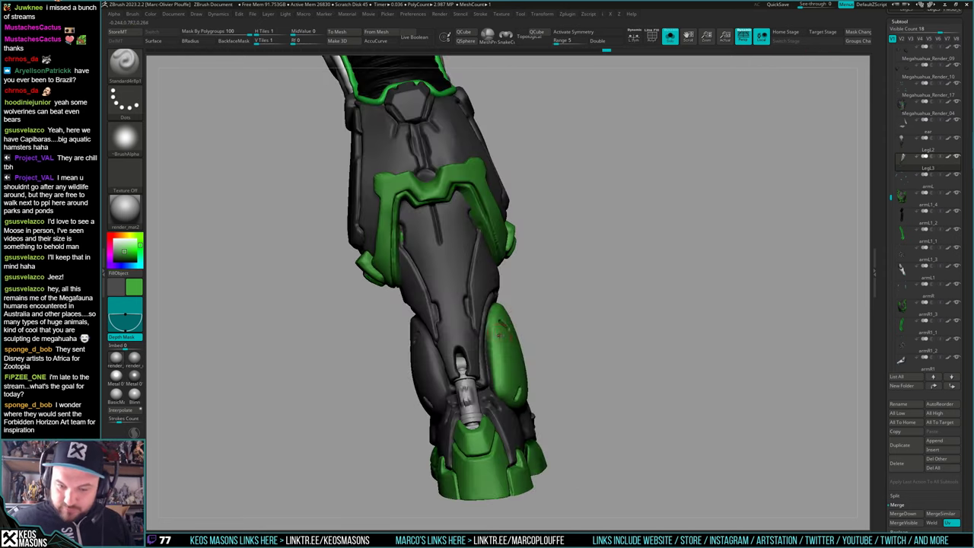
Paint LegL3's whole inner ankle guard green, from the rear edge around to the front and upper parts
{"action": "right_click", "coordinate": [421, 415]}
{"action": "mouse_move", "coordinate": [430, 346]}
{"action": "left_mouse_down"}
{"action": "mouse_move", "coordinate": [445, 394]}
{"action": "mouse_move", "coordinate": [429, 343]}
{"action": "left_mouse_up"}
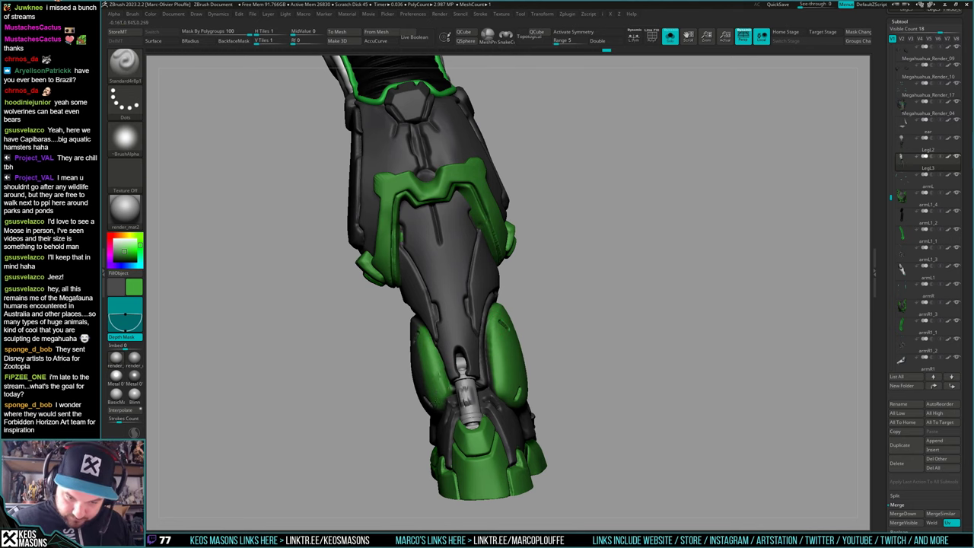
{"action": "mouse_move", "coordinate": [438, 373]}
{"action": "right_mouse_down"}
{"action": "mouse_move", "coordinate": [464, 357]}
{"action": "mouse_move", "coordinate": [436, 366]}
{"action": "right_mouse_up"}
{"action": "mouse_move", "coordinate": [436, 366]}
{"action": "left_mouse_down"}
{"action": "mouse_move", "coordinate": [483, 356]}
{"action": "mouse_move", "coordinate": [468, 328]}
{"action": "mouse_move", "coordinate": [440, 339]}
{"action": "mouse_move", "coordinate": [428, 321]}
{"action": "left_mouse_up"}
{"action": "right_click_drag", "start_coordinate": [428, 321], "coordinate": [461, 292]}
{"action": "left_click_drag", "start_coordinate": [435, 277], "coordinate": [435, 344]}
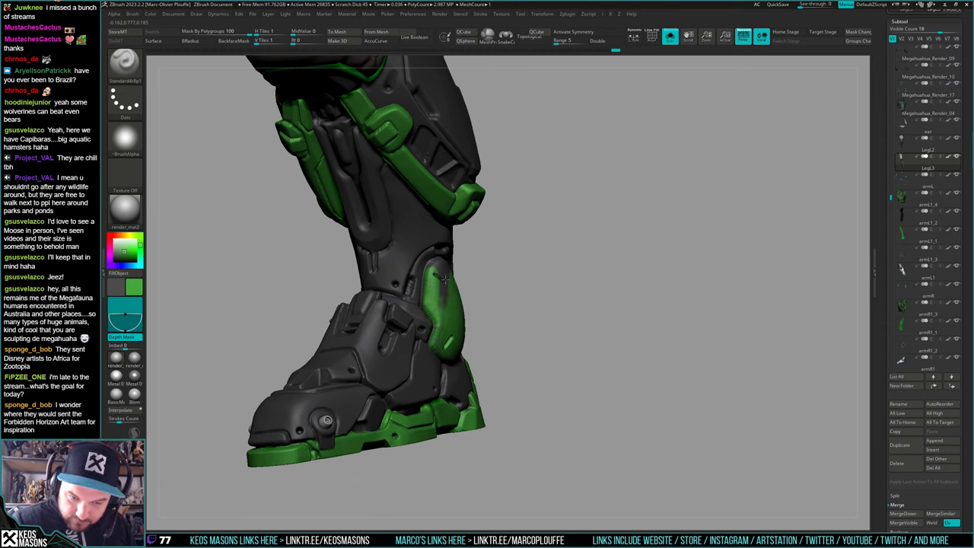
{"action": "left_click_drag", "start_coordinate": [445, 279], "coordinate": [440, 271]}
{"action": "right_click_drag", "start_coordinate": [442, 280], "coordinate": [408, 323]}
{"action": "left_click_drag", "start_coordinate": [438, 264], "coordinate": [430, 279]}
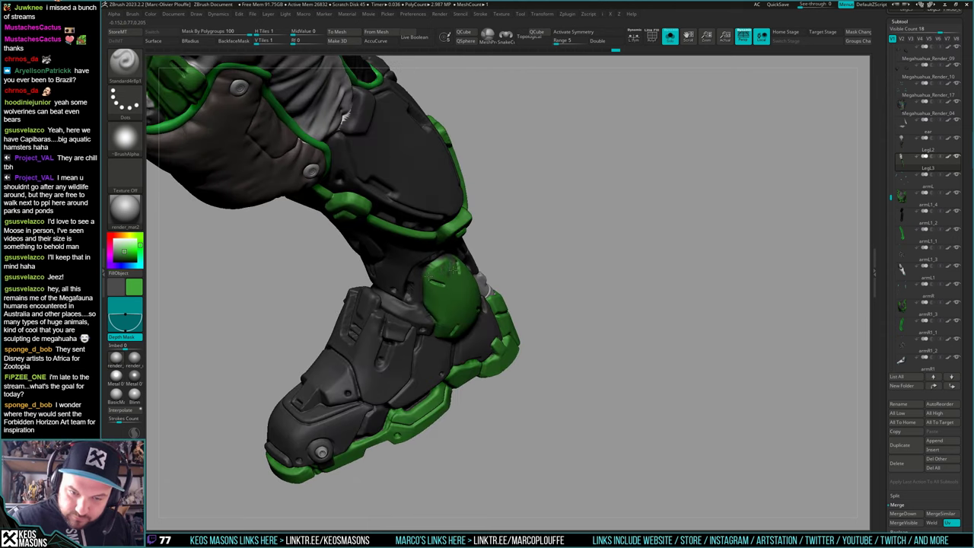
{"action": "right_click_drag", "start_coordinate": [433, 282], "coordinate": [460, 205]}
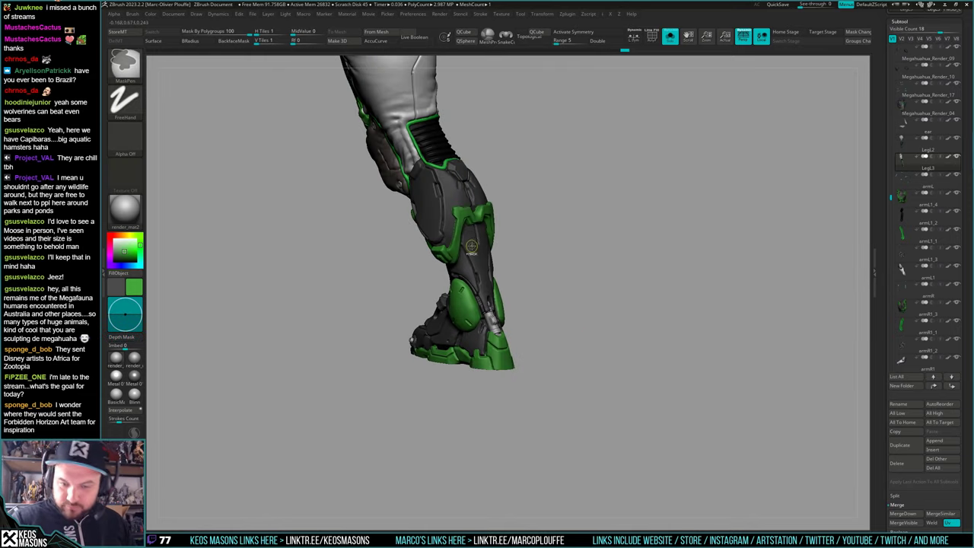
Paint the small slotted plate on the front of LegL3's boot, just below the ankle, green
{"action": "right_click_drag", "start_coordinate": [596, 328], "coordinate": [563, 396], "text": "alt"}
{"action": "right_click_drag", "start_coordinate": [487, 357], "coordinate": [448, 344]}
{"action": "key", "text": "shift+f"}
{"action": "key", "text": "shift+f"}
{"action": "left_click_drag", "start_coordinate": [435, 330], "coordinate": [444, 378]}
{"action": "left_click_drag", "start_coordinate": [447, 344], "coordinate": [452, 365]}
{"action": "right_click_drag", "start_coordinate": [452, 358], "coordinate": [343, 354]}
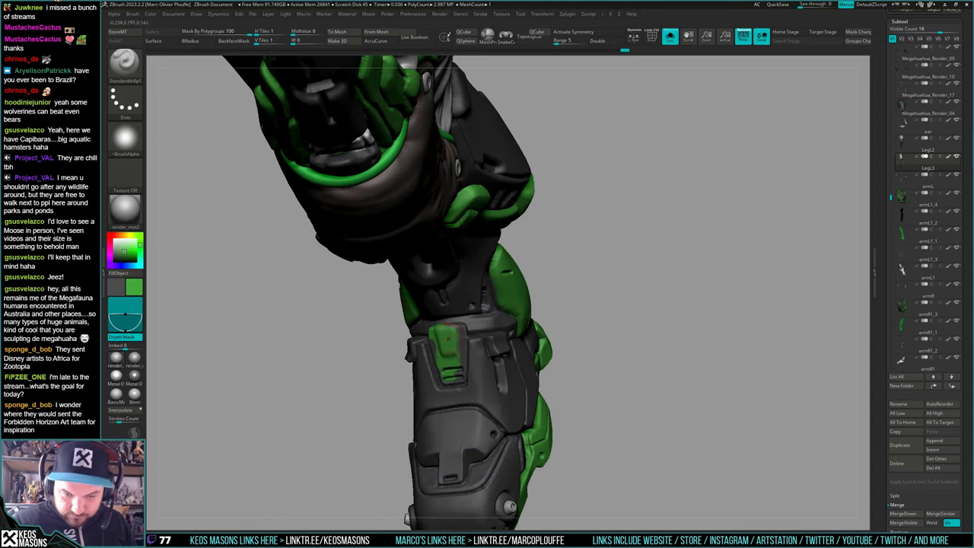
{"action": "left_click_drag", "start_coordinate": [445, 333], "coordinate": [458, 327]}
{"action": "right_click_drag", "start_coordinate": [462, 330], "coordinate": [544, 336]}
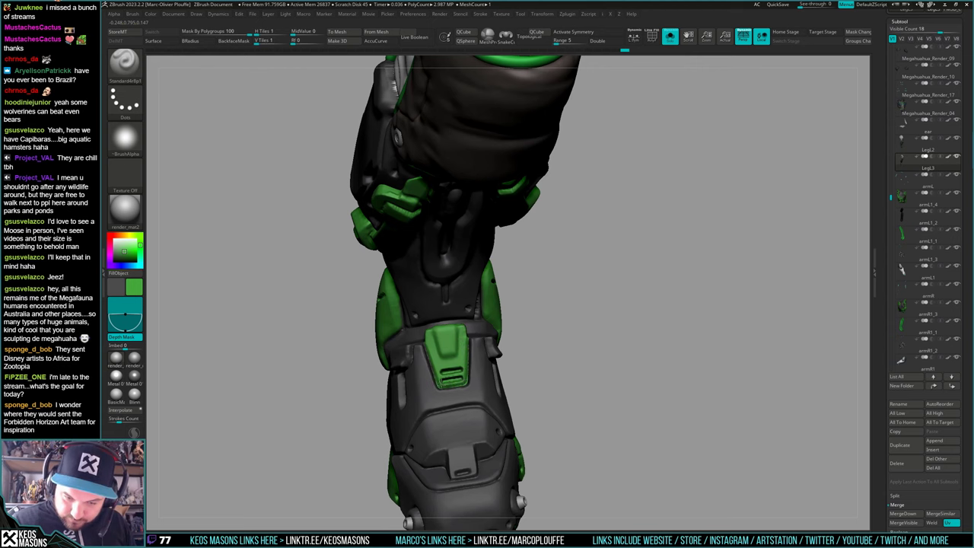
{"action": "right_click_drag", "start_coordinate": [502, 426], "coordinate": [603, 378]}
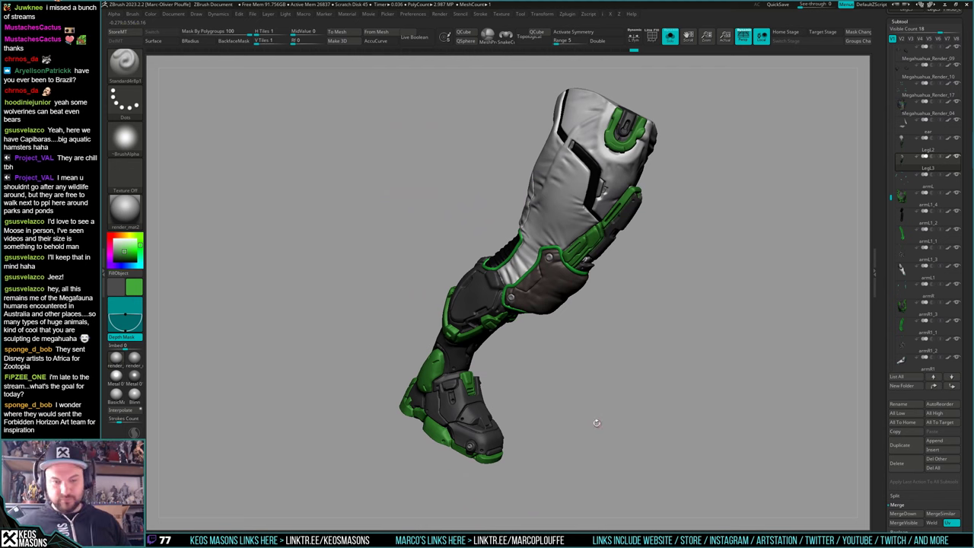
{"action": "left_click_drag", "start_coordinate": [627, 398], "coordinate": [588, 404]}
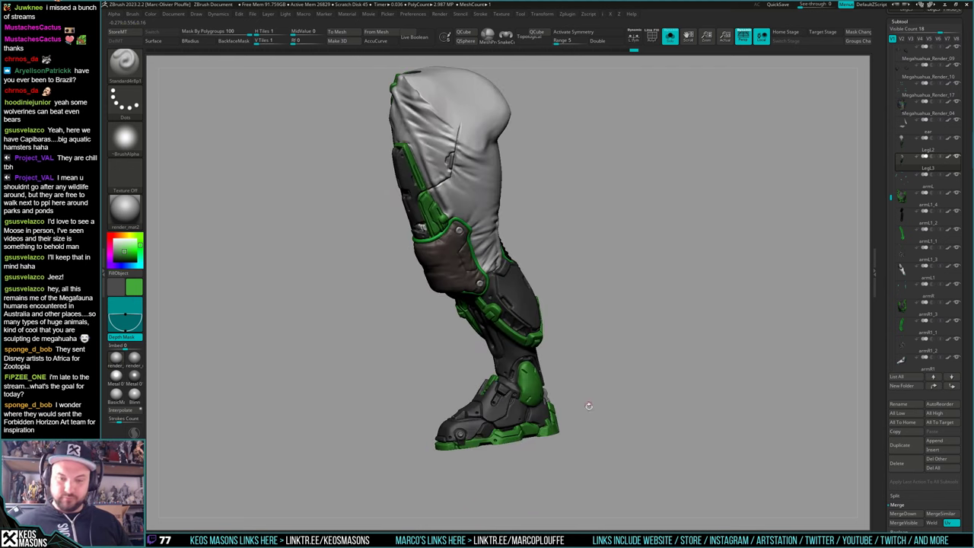
Switch to LegL2, isolate it, and paint the matching slotted plate on its boot front green
{"action": "key", "text": "ctrl+shift+s"}
{"action": "left_click", "coordinate": [626, 390], "text": "alt"}
{"action": "key", "text": "ctrl+shift+s"}
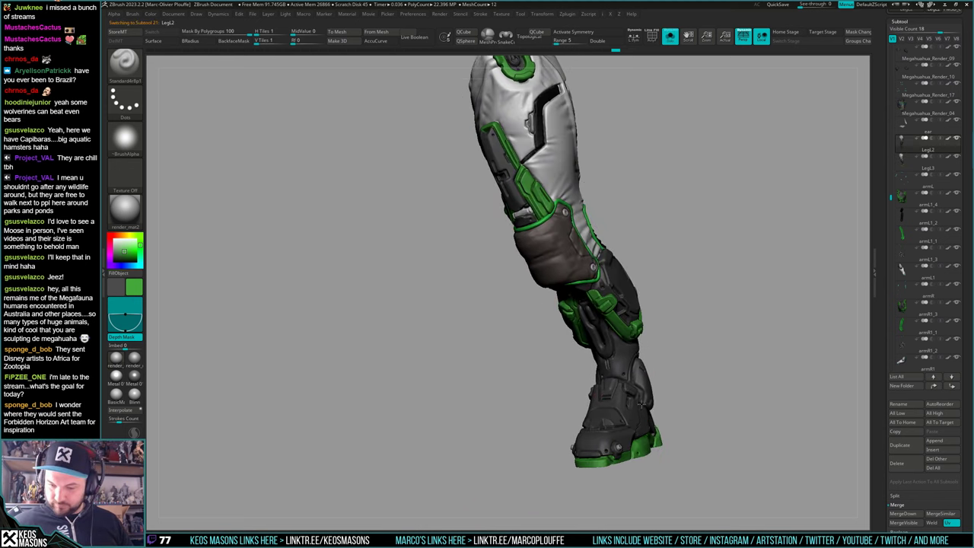
{"action": "right_click_drag", "start_coordinate": [626, 390], "coordinate": [597, 357], "text": "alt"}
{"action": "right_click_drag", "start_coordinate": [597, 357], "coordinate": [549, 319], "text": "ctrl"}
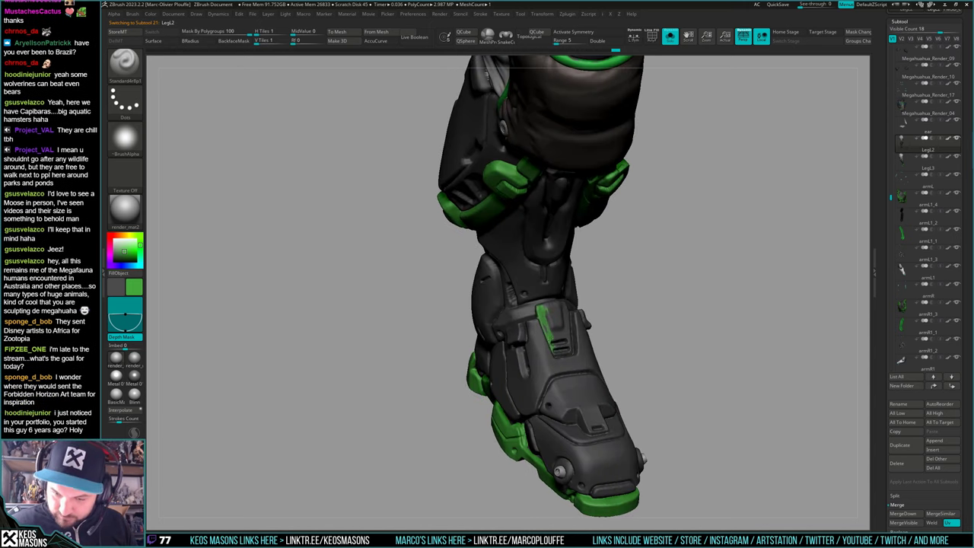
{"action": "mouse_move", "coordinate": [548, 325]}
{"action": "left_mouse_down"}
{"action": "mouse_move", "coordinate": [549, 304]}
{"action": "mouse_move", "coordinate": [556, 336]}
{"action": "mouse_move", "coordinate": [560, 309]}
{"action": "left_mouse_up"}
{"action": "right_click_drag", "start_coordinate": [558, 343], "coordinate": [572, 350]}
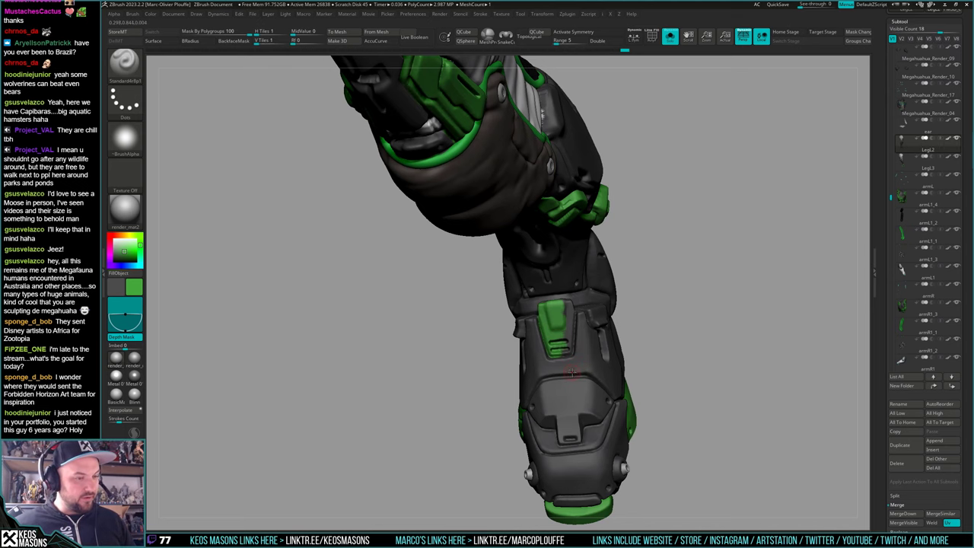
{"action": "right_click_drag", "start_coordinate": [567, 351], "coordinate": [570, 348]}
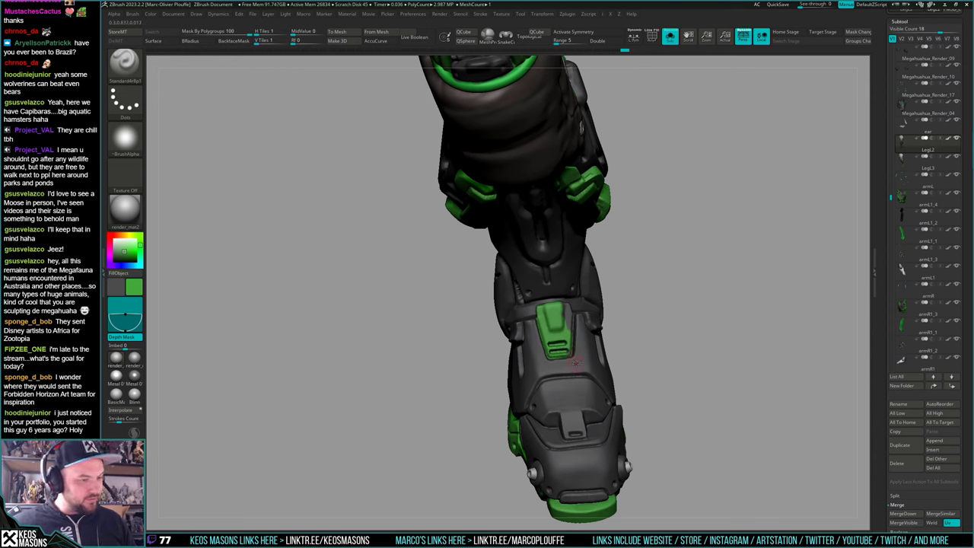
{"action": "right_click_drag", "start_coordinate": [569, 333], "coordinate": [566, 312]}
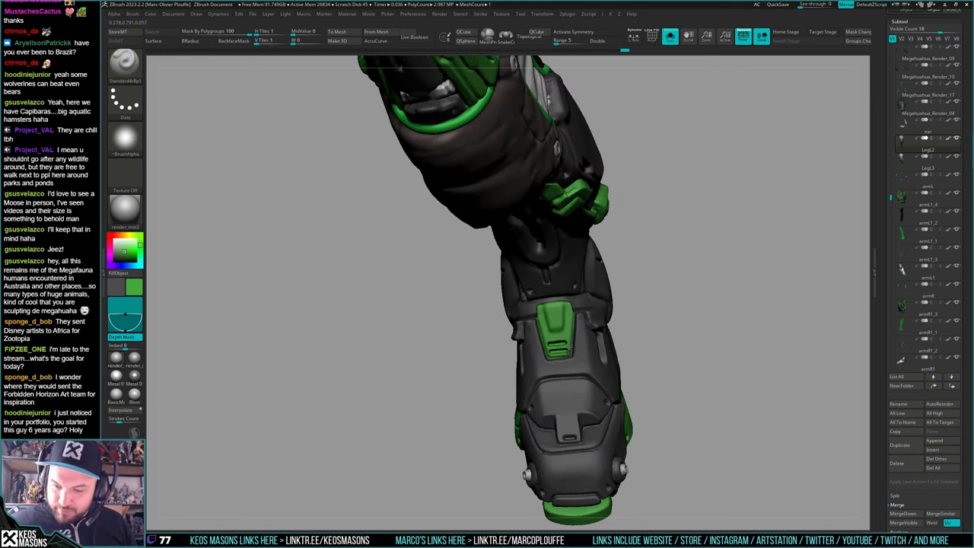
Sample the dark grey and clean up the edges around the green plate on LegL2's boot
{"action": "mouse_move", "coordinate": [569, 343]}
{"action": "right_mouse_down"}
{"action": "mouse_move", "coordinate": [589, 302]}
{"action": "mouse_move", "coordinate": [585, 315]}
{"action": "right_mouse_up"}
{"action": "key", "text": "c"}
{"action": "right_click_drag", "start_coordinate": [586, 369], "coordinate": [519, 327]}
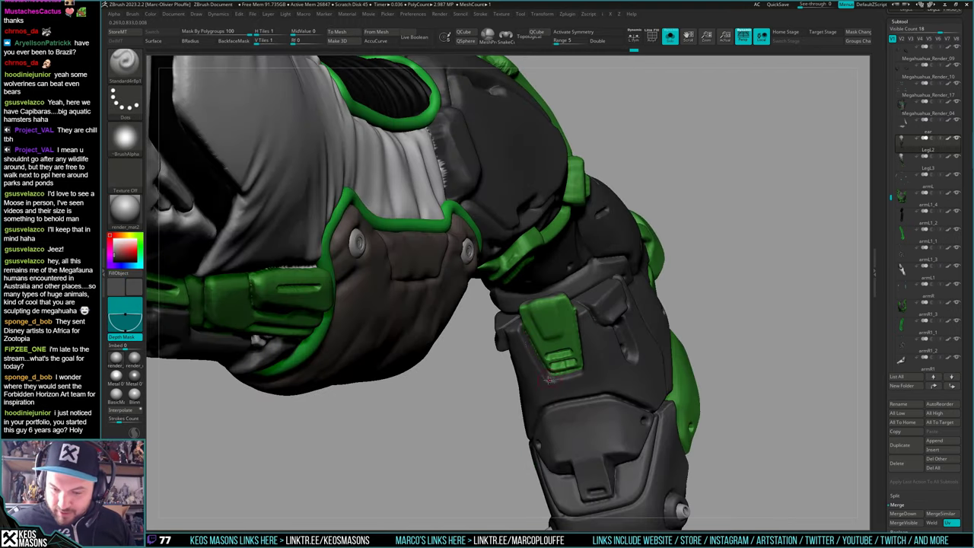
{"action": "right_click_drag", "start_coordinate": [587, 365], "coordinate": [625, 387]}
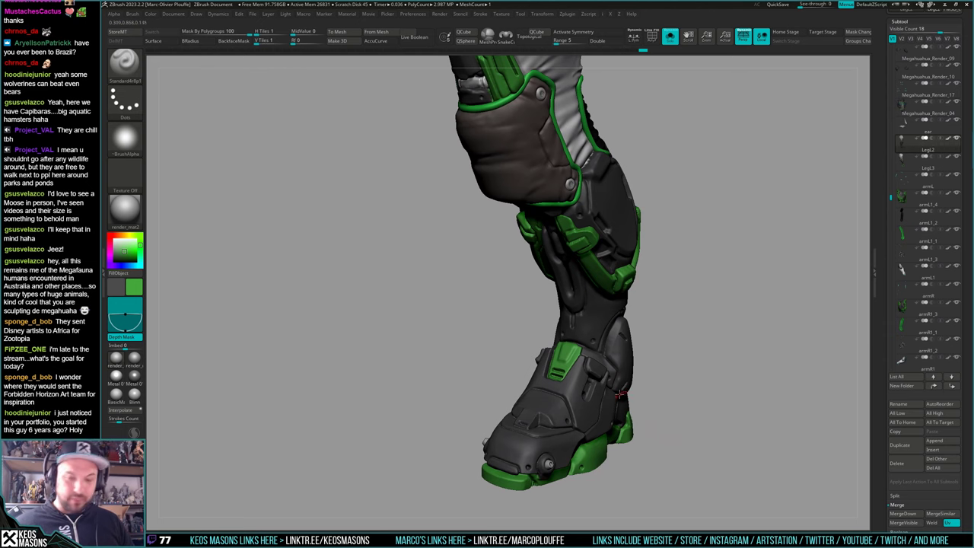
Paint the thin strip above the sole at LegL2's boot toe green and show the whole character
{"action": "mouse_move", "coordinate": [621, 394]}
{"action": "right_mouse_down"}
{"action": "mouse_move", "coordinate": [601, 431]}
{"action": "mouse_move", "coordinate": [589, 382]}
{"action": "mouse_move", "coordinate": [589, 402]}
{"action": "right_mouse_up"}
{"action": "right_click_drag", "start_coordinate": [589, 402], "coordinate": [601, 392]}
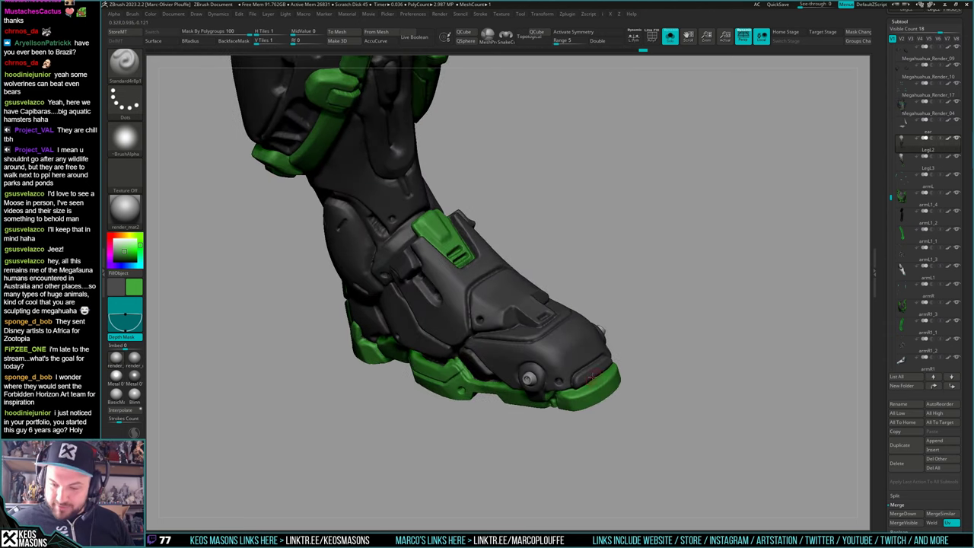
{"action": "left_click_drag", "start_coordinate": [576, 382], "coordinate": [601, 370]}
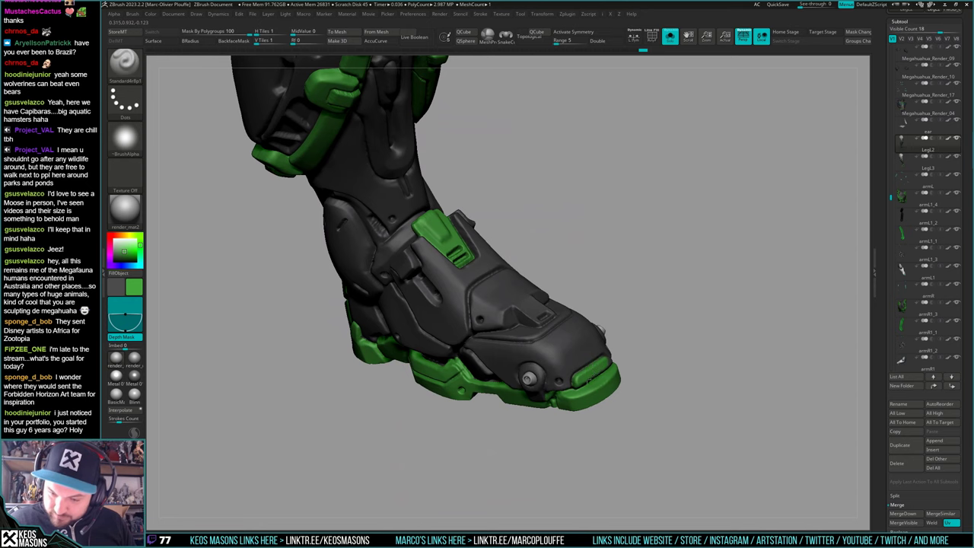
{"action": "right_click_drag", "start_coordinate": [601, 328], "coordinate": [644, 315]}
{"action": "key", "text": "alt+s"}
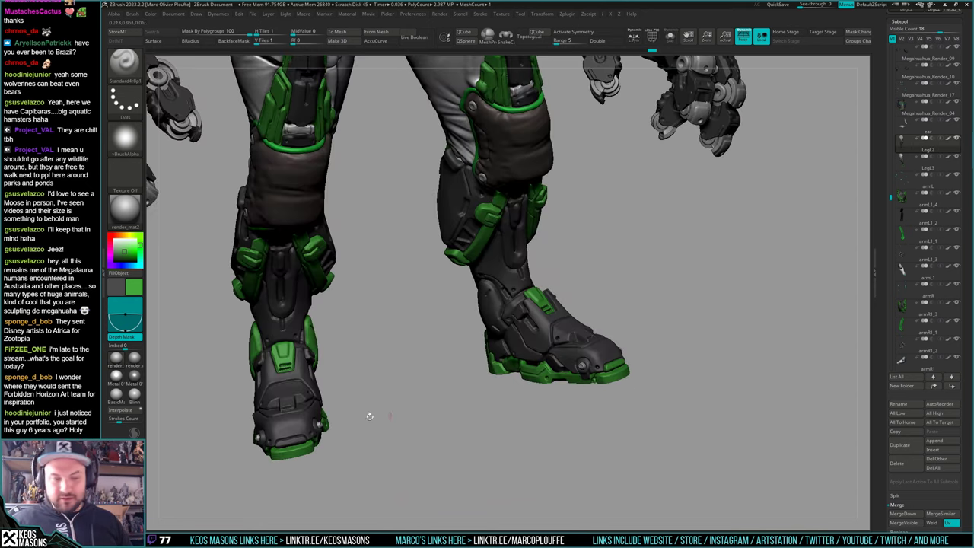
Isolate LegL3 and paint the thin strip above the sole at its boot toe green
{"action": "left_click", "coordinate": [305, 411], "text": "alt"}
{"action": "key", "text": "alt+s"}
{"action": "right_click_drag", "start_coordinate": [327, 434], "coordinate": [569, 327], "text": "alt"}
{"action": "mouse_move", "coordinate": [569, 327]}
{"action": "right_mouse_down", "text": "ctrl"}
{"action": "mouse_move", "coordinate": [569, 341]}
{"action": "mouse_move", "coordinate": [541, 297]}
{"action": "mouse_move", "coordinate": [559, 325]}
{"action": "right_mouse_up", "text": "ctrl"}
{"action": "right_click_drag", "start_coordinate": [352, 192], "coordinate": [514, 323]}
{"action": "right_click_drag", "start_coordinate": [538, 292], "coordinate": [455, 337]}
Sample light grey and paint the narrow inserts between the panels below LegL3's ankle guards on both boot sides
{"action": "key", "text": "c"}
{"action": "right_click_drag", "start_coordinate": [339, 306], "coordinate": [377, 311]}
{"action": "right_click_drag", "start_coordinate": [376, 312], "coordinate": [384, 336], "text": "ctrl"}
{"action": "right_click_drag", "start_coordinate": [385, 336], "coordinate": [388, 342]}
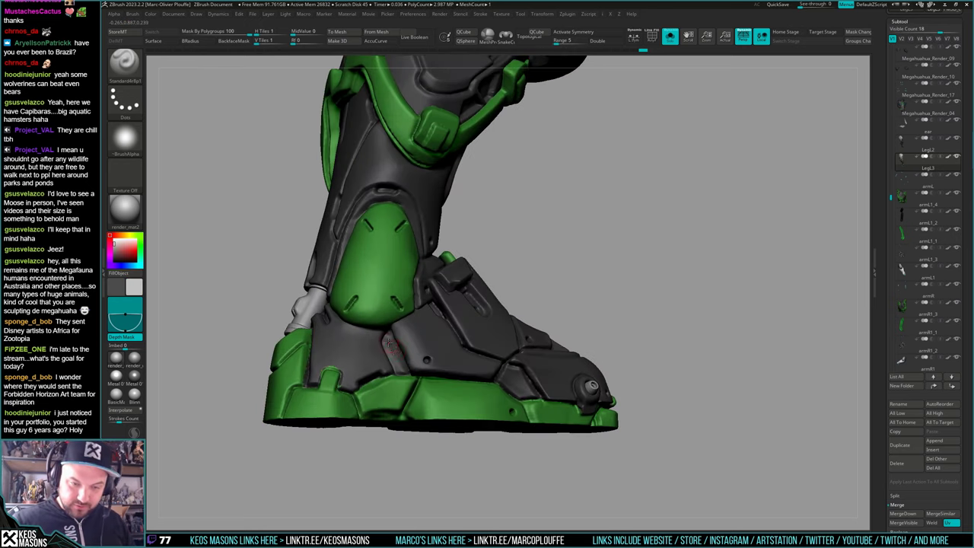
{"action": "left_click_drag", "start_coordinate": [388, 342], "coordinate": [400, 363]}
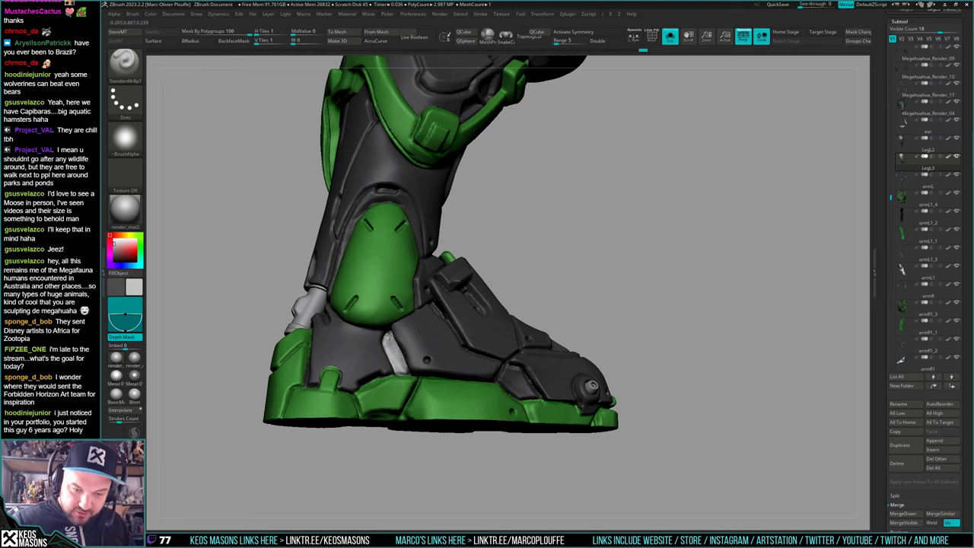
{"action": "right_click_drag", "start_coordinate": [421, 346], "coordinate": [654, 343]}
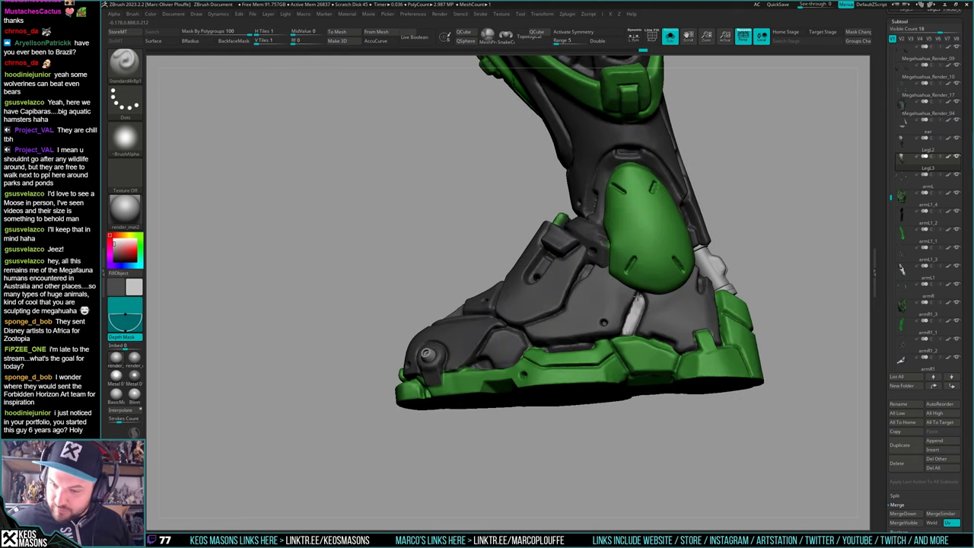
{"action": "right_click_drag", "start_coordinate": [636, 298], "coordinate": [636, 306]}
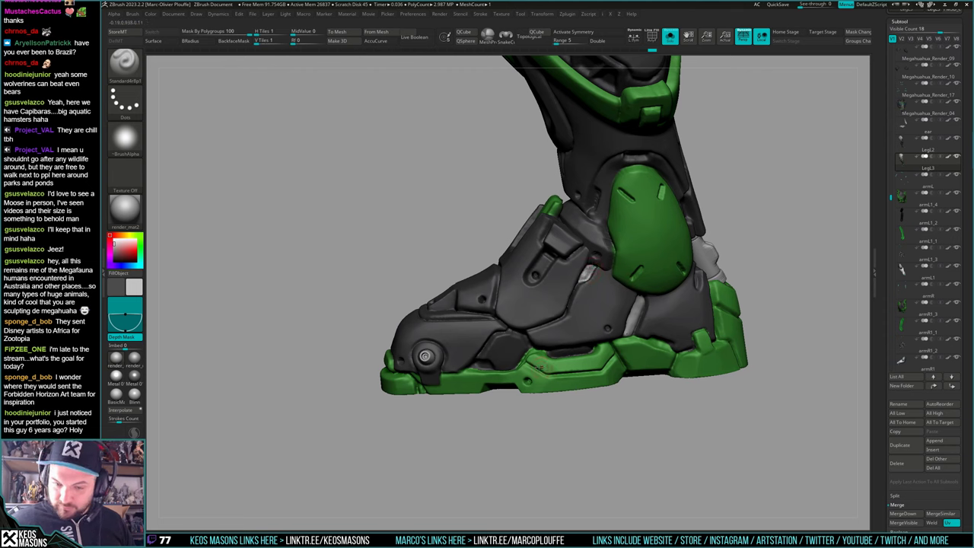
Paint the angular insert behind the toe bolt light grey on both sides of LegL3's boot
{"action": "right_click_drag", "start_coordinate": [537, 367], "coordinate": [495, 351]}
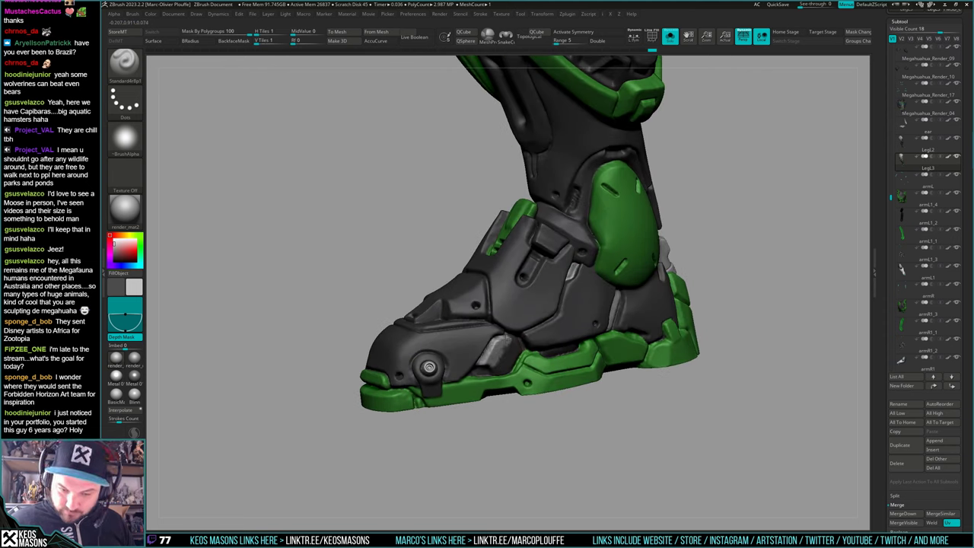
{"action": "mouse_move", "coordinate": [507, 337]}
{"action": "left_mouse_down"}
{"action": "mouse_move", "coordinate": [499, 367]}
{"action": "mouse_move", "coordinate": [510, 354]}
{"action": "mouse_move", "coordinate": [508, 368]}
{"action": "left_mouse_up"}
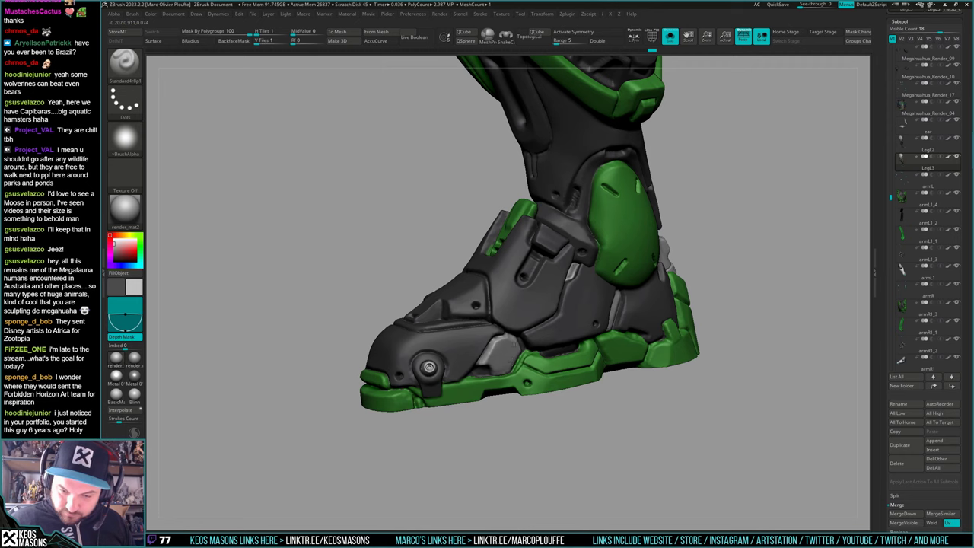
{"action": "right_click_drag", "start_coordinate": [514, 345], "coordinate": [528, 190], "text": "ctrl"}
{"action": "right_click_drag", "start_coordinate": [656, 319], "coordinate": [749, 314]}
{"action": "right_click_drag", "start_coordinate": [568, 122], "coordinate": [567, 293], "text": "ctrl"}
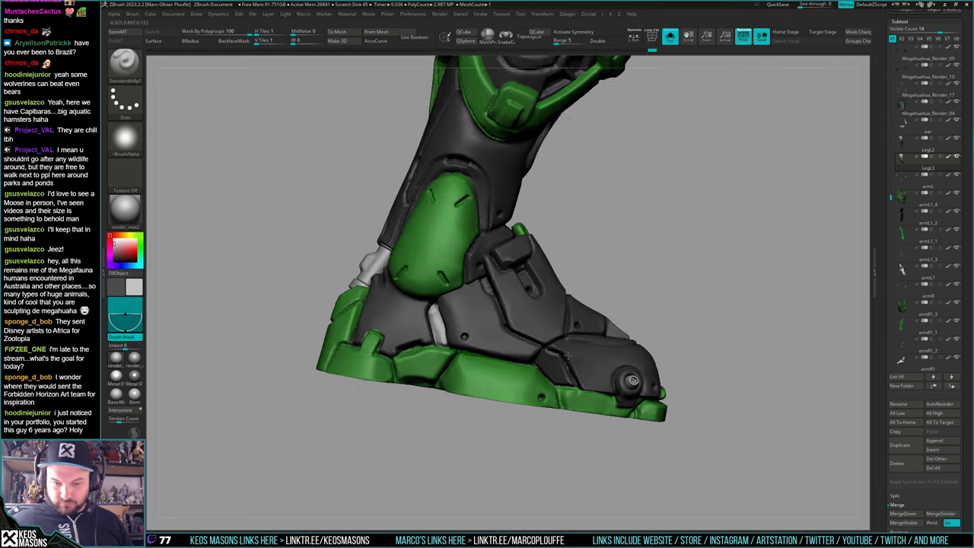
{"action": "right_click_drag", "start_coordinate": [567, 355], "coordinate": [560, 332]}
{"action": "left_click_drag", "start_coordinate": [543, 354], "coordinate": [567, 380]}
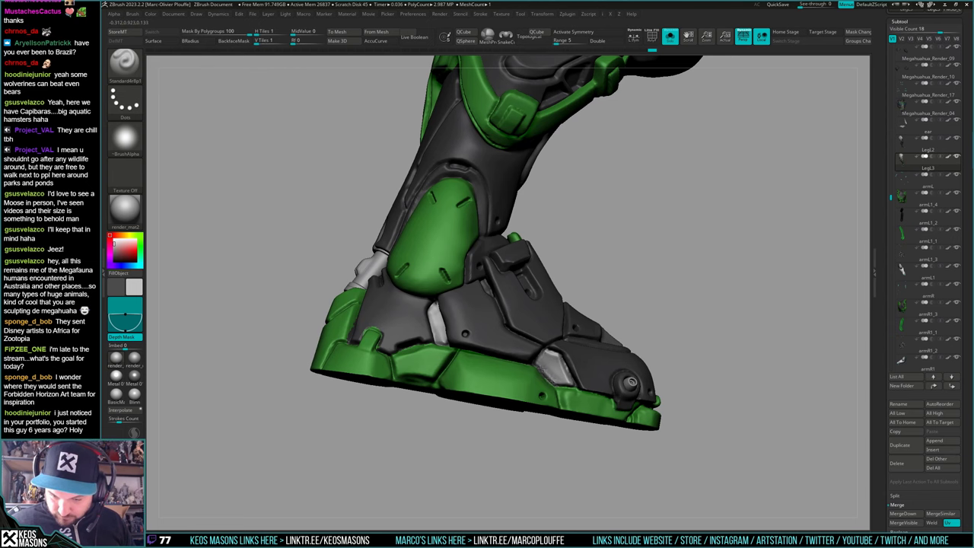
Paint the small insert beside LegL3's outer boot buckle and the arched trim around the outer ankle guard light grey
{"action": "right_click_drag", "start_coordinate": [567, 383], "coordinate": [510, 326]}
{"action": "right_click_drag", "start_coordinate": [693, 358], "coordinate": [617, 324], "text": "alt"}
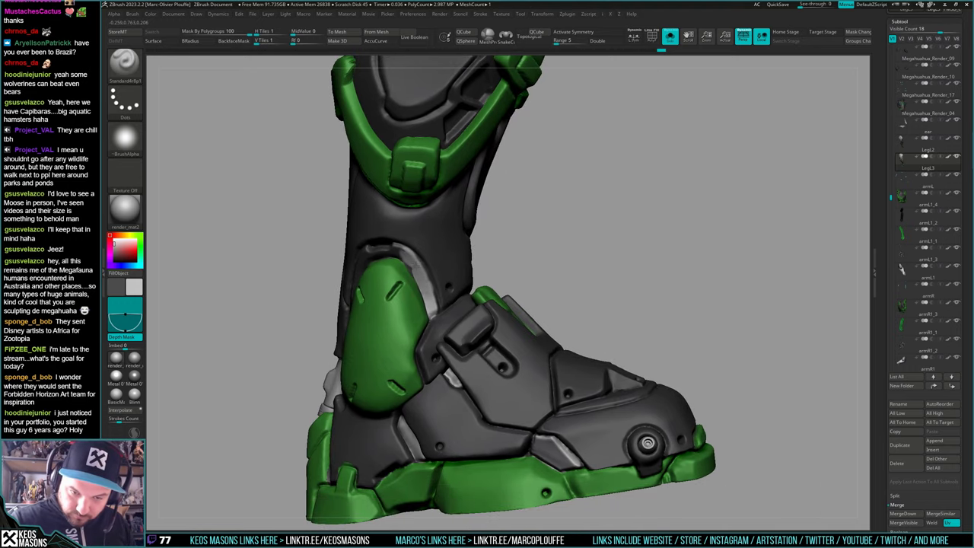
{"action": "right_click_drag", "start_coordinate": [398, 250], "coordinate": [465, 297]}
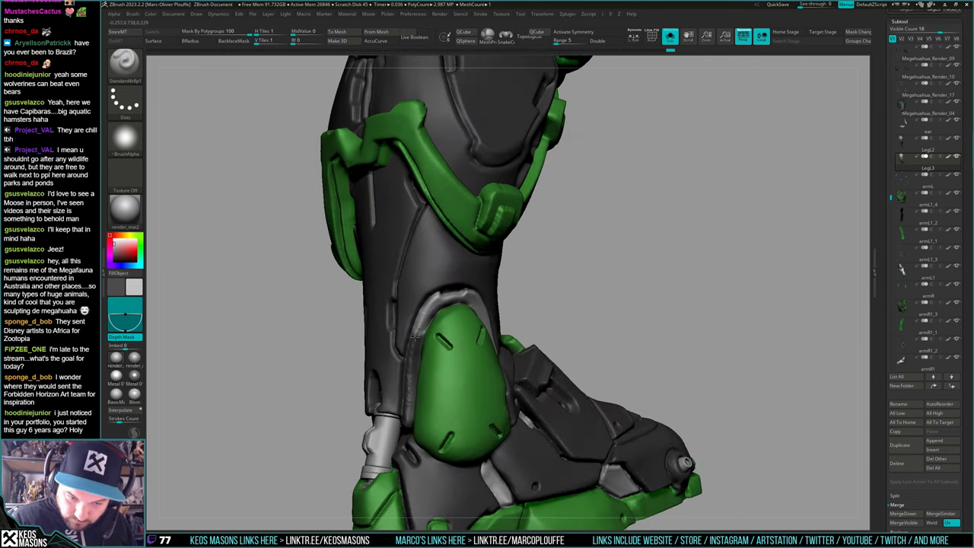
{"action": "right_click_drag", "start_coordinate": [418, 339], "coordinate": [409, 415]}
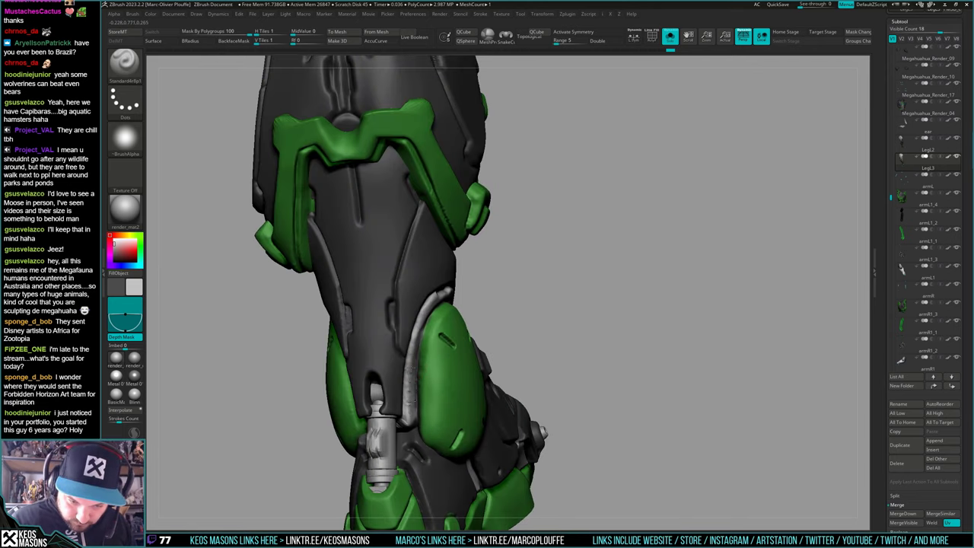
{"action": "right_click_drag", "start_coordinate": [426, 365], "coordinate": [534, 246]}
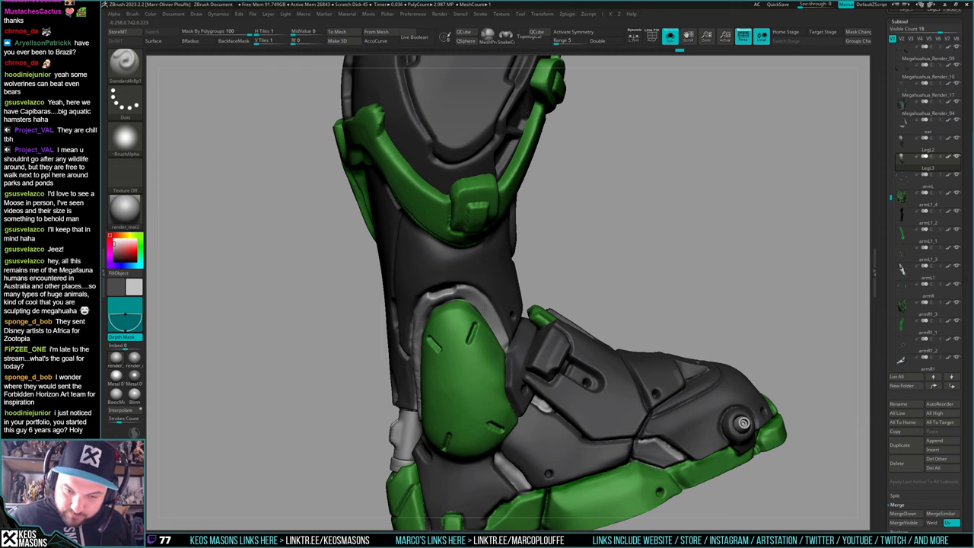
{"action": "key", "text": "c"}
{"action": "mouse_move", "coordinate": [481, 312]}
{"action": "right_mouse_down"}
{"action": "mouse_move", "coordinate": [466, 308]}
{"action": "mouse_move", "coordinate": [536, 308]}
{"action": "mouse_move", "coordinate": [630, 278]}
{"action": "mouse_move", "coordinate": [566, 321]}
{"action": "mouse_move", "coordinate": [572, 374]}
{"action": "mouse_move", "coordinate": [537, 365]}
{"action": "right_mouse_up"}
Paint the arched trim around LegL3's inner ankle guard light grey down to the heel piston, and sample green
{"action": "key", "text": "c"}
{"action": "mouse_move", "coordinate": [525, 307]}
{"action": "left_mouse_down"}
{"action": "mouse_move", "coordinate": [520, 335]}
{"action": "mouse_move", "coordinate": [537, 286]}
{"action": "mouse_move", "coordinate": [553, 280]}
{"action": "left_mouse_up"}
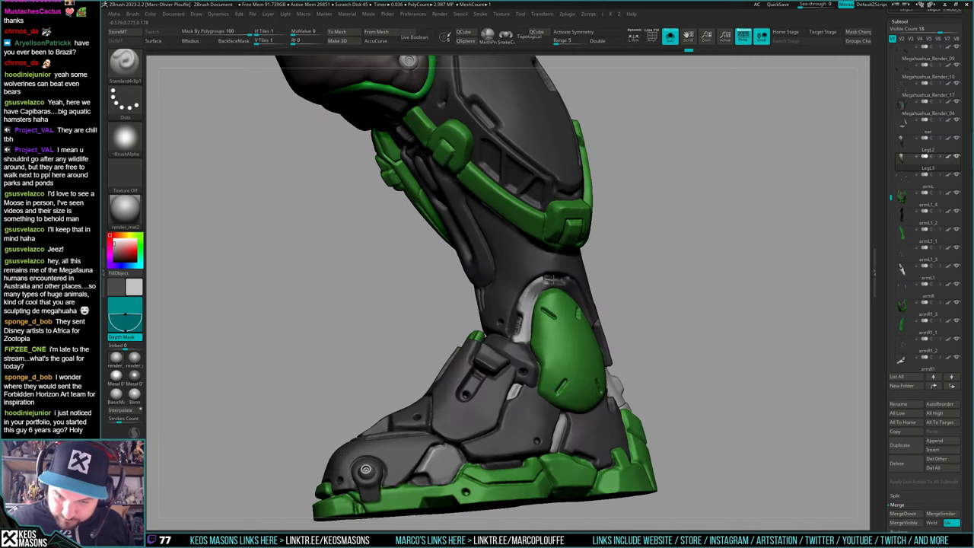
{"action": "right_click_drag", "start_coordinate": [555, 283], "coordinate": [542, 276]}
{"action": "mouse_move", "coordinate": [558, 285]}
{"action": "left_mouse_down"}
{"action": "mouse_move", "coordinate": [597, 308]}
{"action": "mouse_move", "coordinate": [610, 351]}
{"action": "left_mouse_up"}
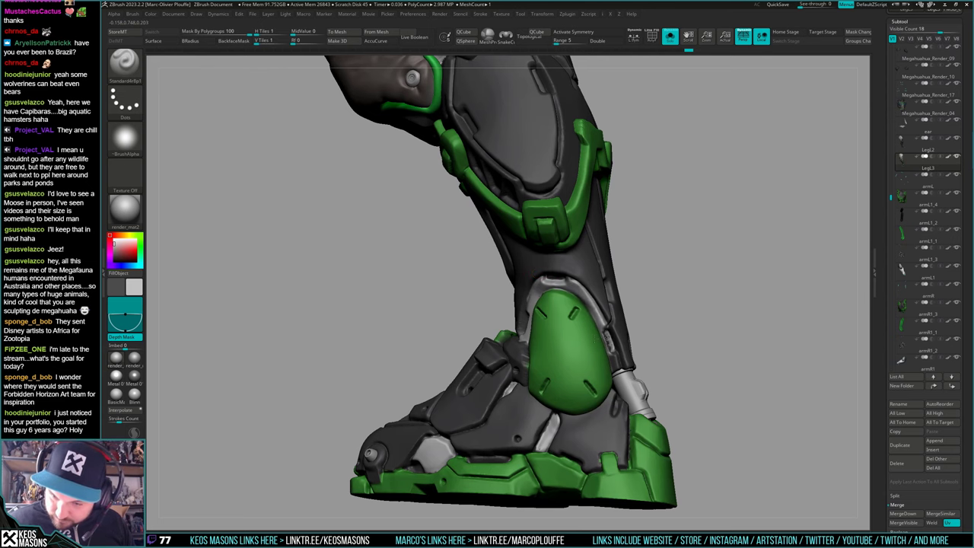
{"action": "right_click_drag", "start_coordinate": [611, 351], "coordinate": [578, 346]}
{"action": "left_click_drag", "start_coordinate": [607, 335], "coordinate": [613, 366]}
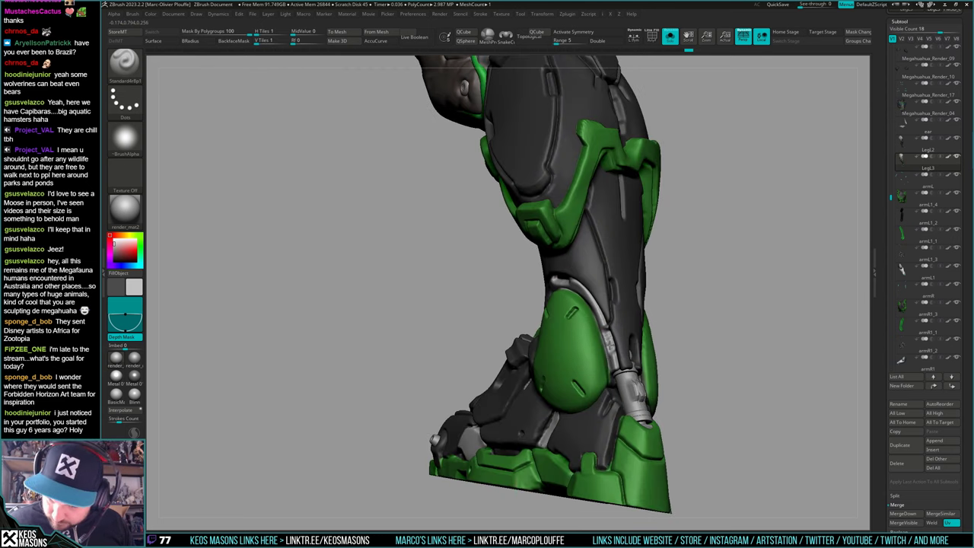
{"action": "key", "text": "c"}
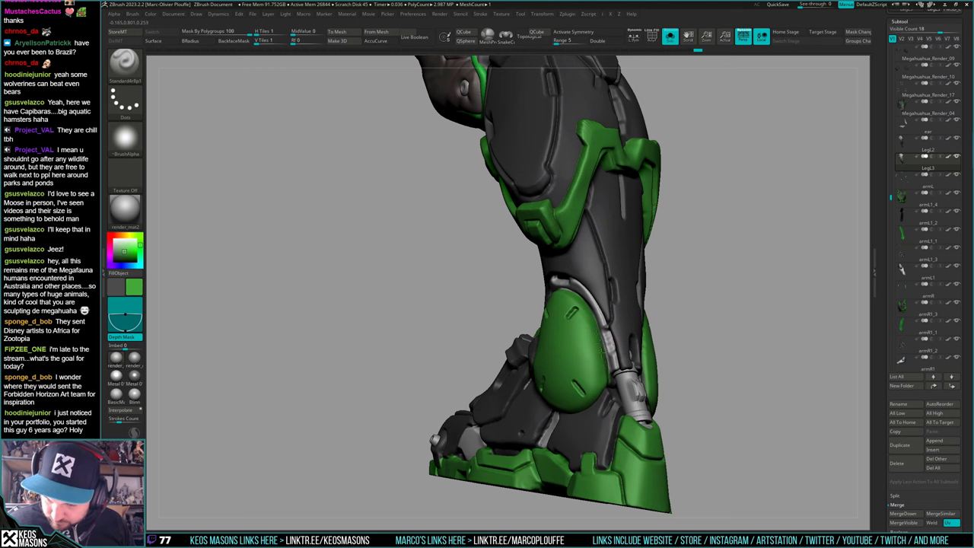
Sample light grey and paint the U-shaped insert around the toe strap tab of LegL3's boot, cleaning its edge with dark grey
{"action": "right_click_drag", "start_coordinate": [605, 347], "coordinate": [643, 289]}
{"action": "mouse_move", "coordinate": [567, 329]}
{"action": "right_mouse_down"}
{"action": "mouse_move", "coordinate": [543, 335]}
{"action": "mouse_move", "coordinate": [423, 189]}
{"action": "mouse_move", "coordinate": [586, 361]}
{"action": "mouse_move", "coordinate": [575, 384]}
{"action": "right_mouse_up"}
{"action": "key", "text": "c"}
{"action": "mouse_move", "coordinate": [575, 385]}
{"action": "right_mouse_down", "text": "ctrl"}
{"action": "mouse_move", "coordinate": [588, 418]}
{"action": "mouse_move", "coordinate": [596, 351]}
{"action": "right_mouse_up", "text": "ctrl"}
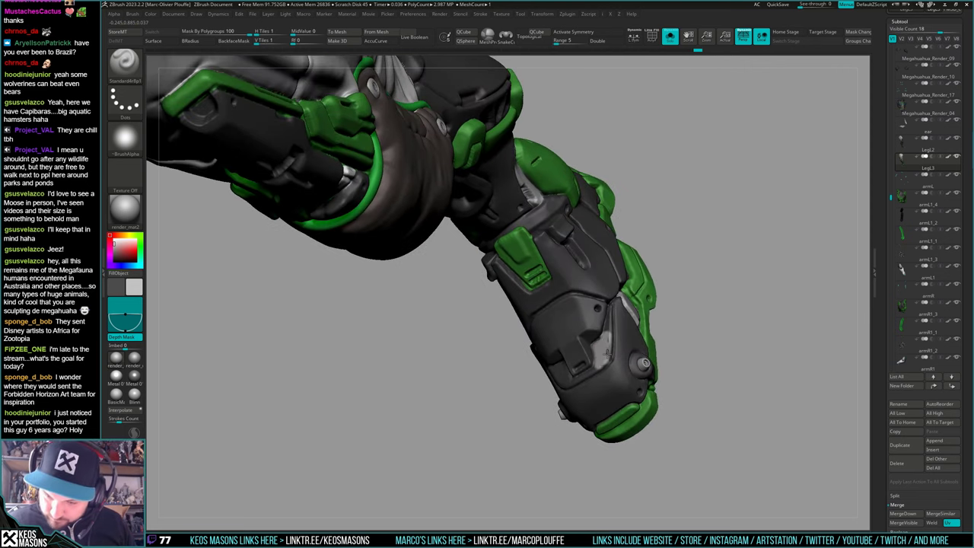
{"action": "right_click_drag", "start_coordinate": [611, 357], "coordinate": [551, 397]}
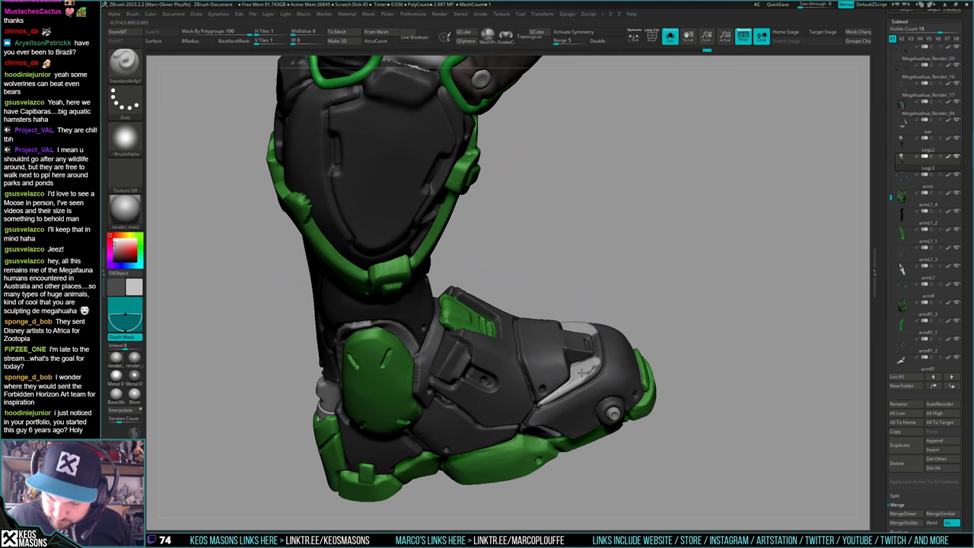
{"action": "right_click_drag", "start_coordinate": [580, 376], "coordinate": [601, 346]}
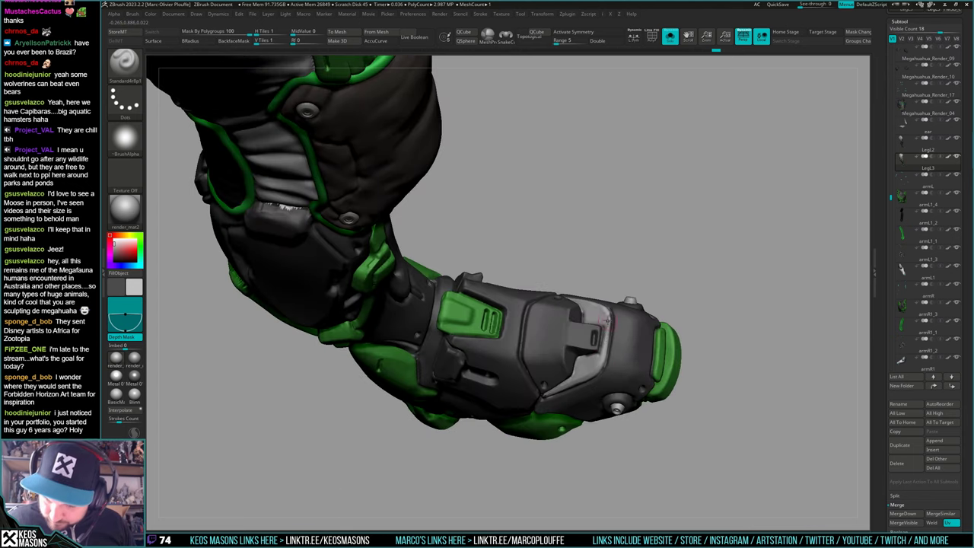
{"action": "right_click_drag", "start_coordinate": [604, 332], "coordinate": [611, 402]}
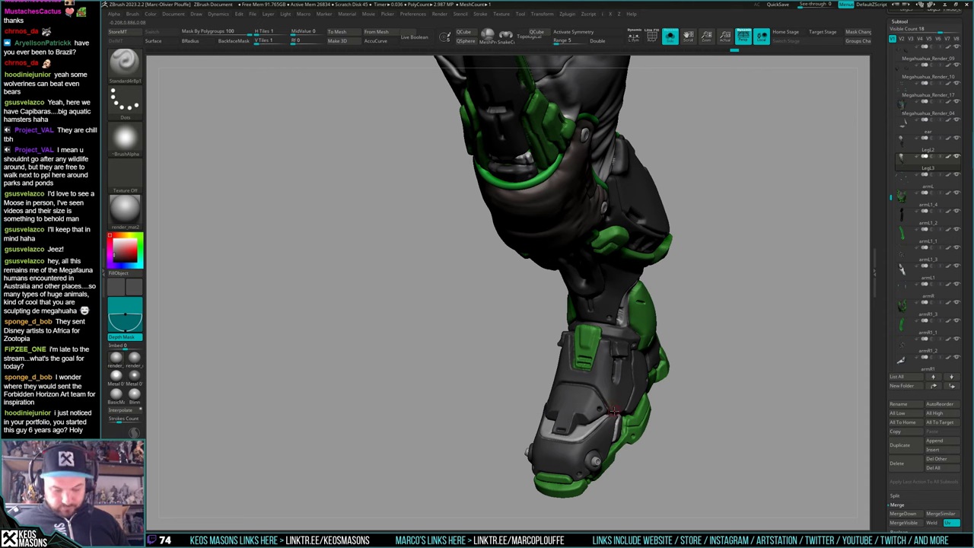
{"action": "right_click_drag", "start_coordinate": [628, 331], "coordinate": [597, 401]}
Switch to the LegL2 subtool and paint the U-shaped insert around its boot's toe strap tab light grey
{"action": "key", "text": "alt+s"}
{"action": "right_click_drag", "start_coordinate": [658, 360], "coordinate": [600, 360]}
{"action": "left_click", "coordinate": [616, 370], "text": "alt"}
{"action": "key", "text": "alt+s"}
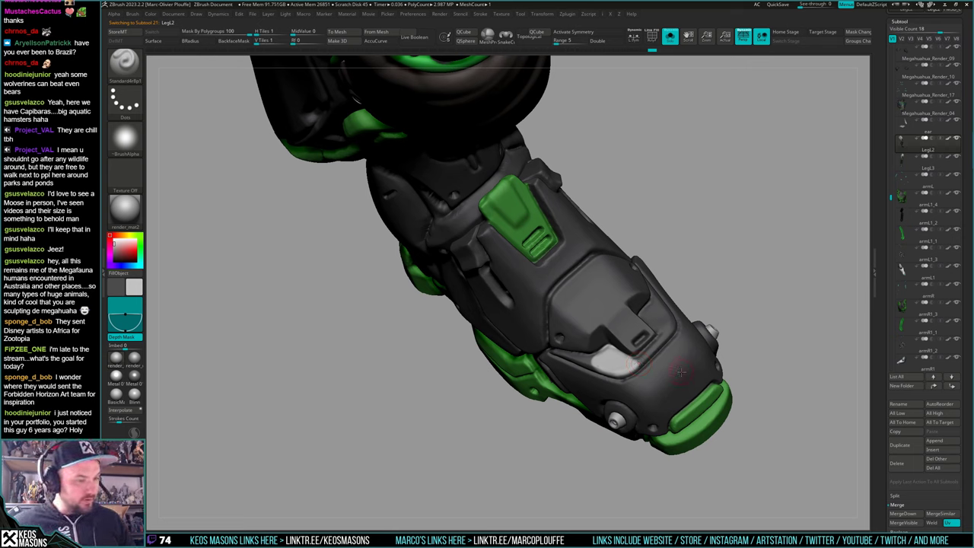
{"action": "right_click_drag", "start_coordinate": [681, 373], "coordinate": [636, 360]}
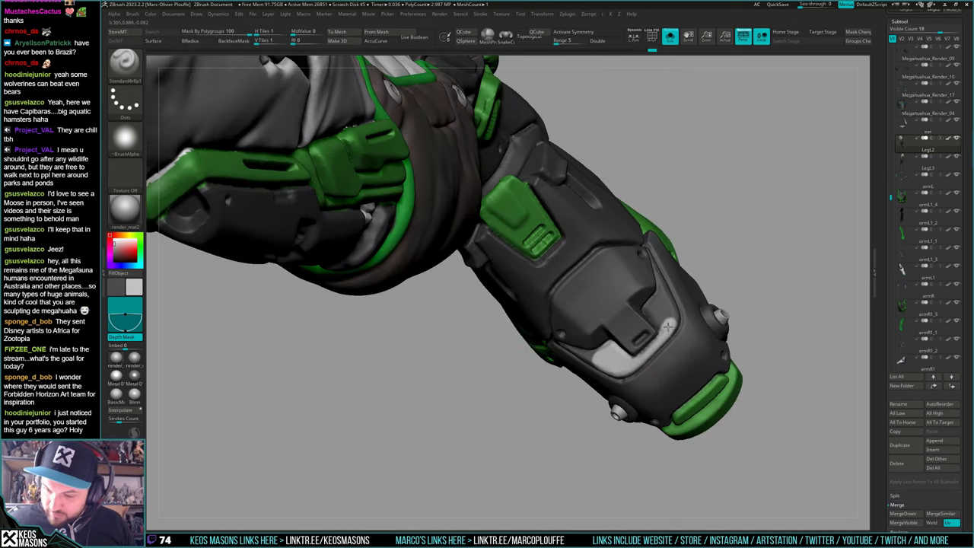
{"action": "right_click_drag", "start_coordinate": [662, 326], "coordinate": [622, 283]}
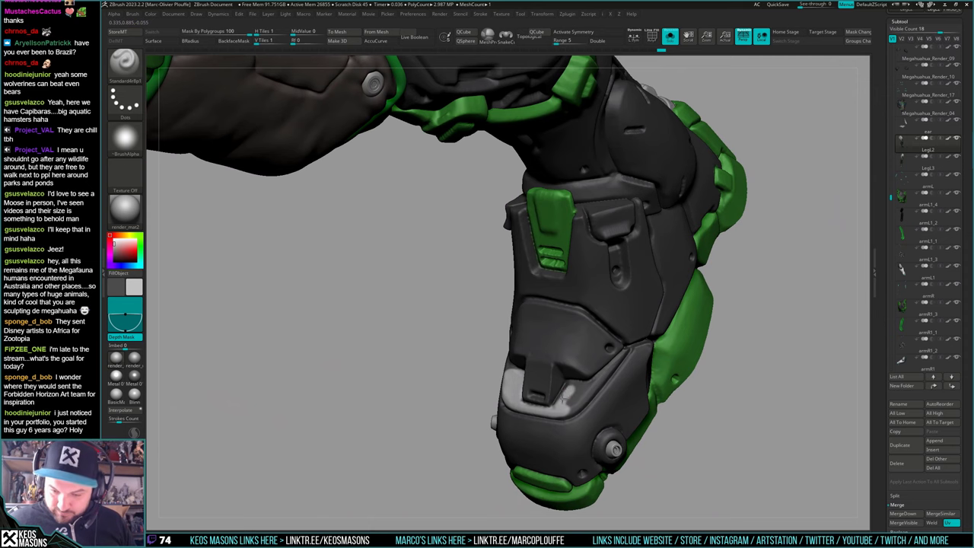
{"action": "mouse_move", "coordinate": [567, 391]}
{"action": "left_mouse_down"}
{"action": "mouse_move", "coordinate": [586, 399]}
{"action": "mouse_move", "coordinate": [584, 387]}
{"action": "mouse_move", "coordinate": [599, 383]}
{"action": "mouse_move", "coordinate": [623, 351]}
{"action": "left_mouse_up"}
{"action": "right_click_drag", "start_coordinate": [614, 375], "coordinate": [569, 385]}
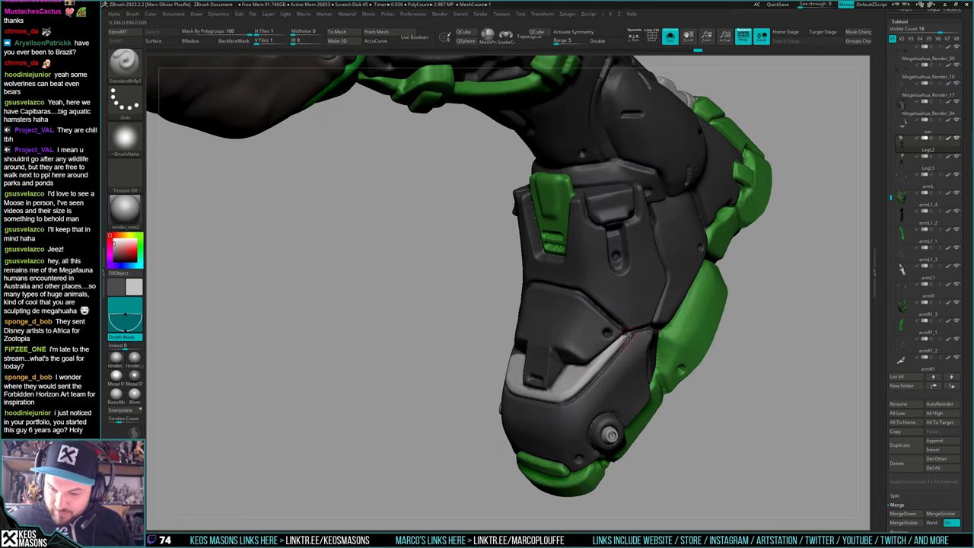
Refine the edges of LegL2's toe insert, alternating between dark grey and light grey
{"action": "right_click_drag", "start_coordinate": [627, 334], "coordinate": [632, 369]}
{"action": "key", "text": "v"}
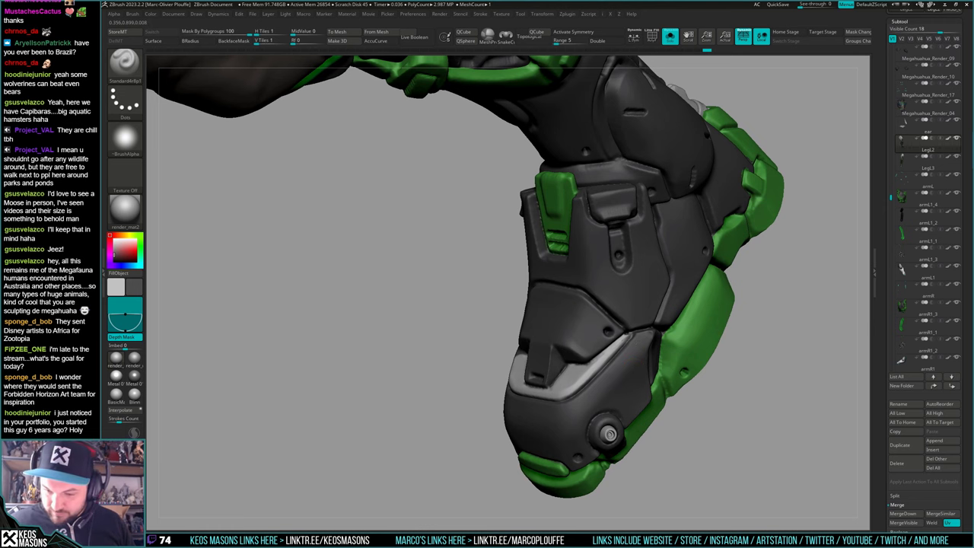
{"action": "right_click_drag", "start_coordinate": [601, 378], "coordinate": [613, 362]}
{"action": "key", "text": "v"}
{"action": "right_click_drag", "start_coordinate": [628, 354], "coordinate": [630, 360]}
{"action": "left_click_drag", "start_coordinate": [638, 334], "coordinate": [580, 374]}
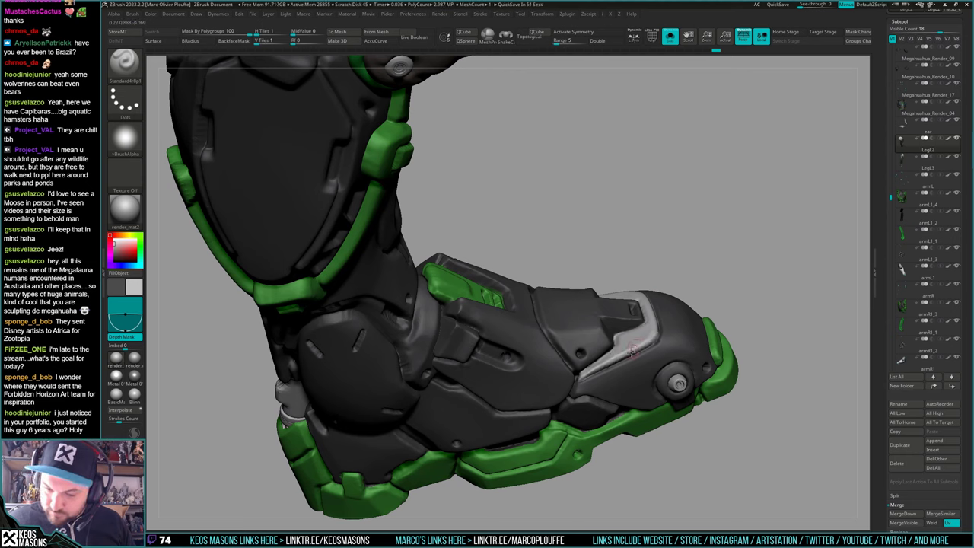
{"action": "key", "text": "c"}
{"action": "right_click_drag", "start_coordinate": [663, 335], "coordinate": [669, 318]}
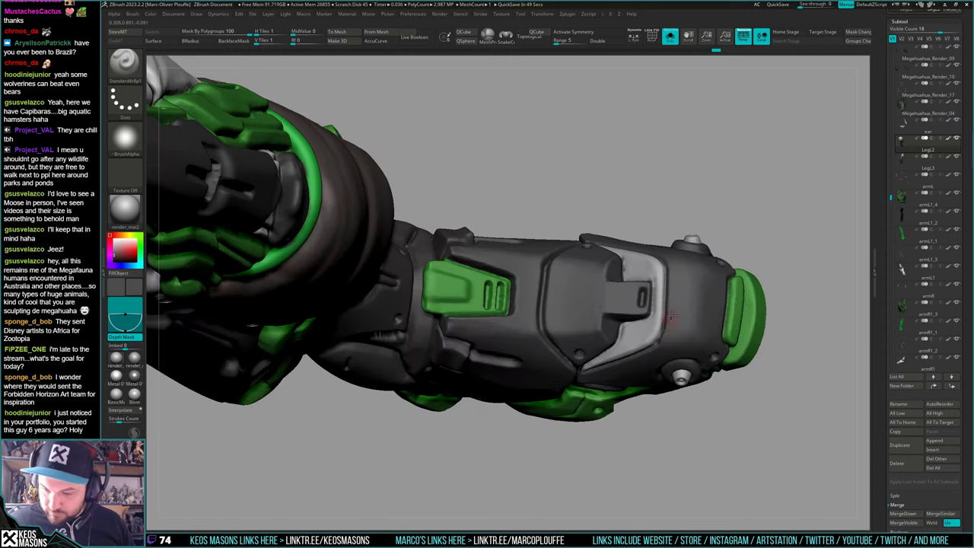
{"action": "key", "text": "c"}
{"action": "key", "text": "c"}
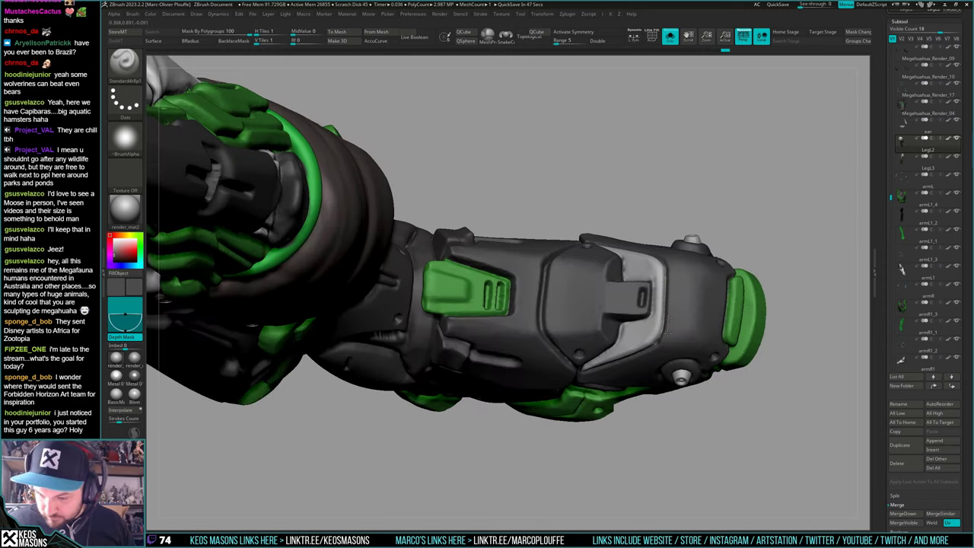
{"action": "right_click_drag", "start_coordinate": [654, 349], "coordinate": [667, 375]}
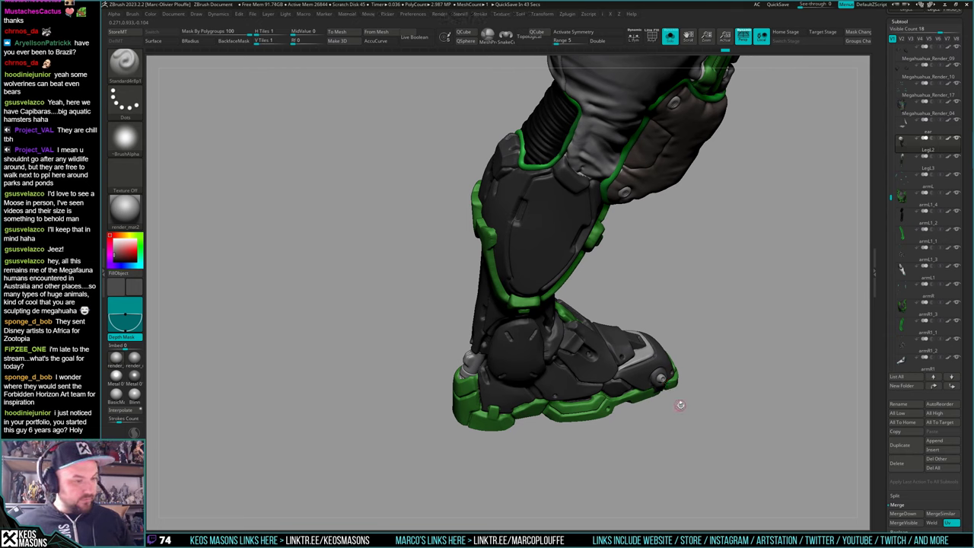
Paint the narrow insert below the ankle guard and the angular insert behind the toe bolt light grey on one side of LegL2's boot
{"action": "right_click_drag", "start_coordinate": [680, 397], "coordinate": [609, 387]}
{"action": "right_click", "coordinate": [601, 426]}
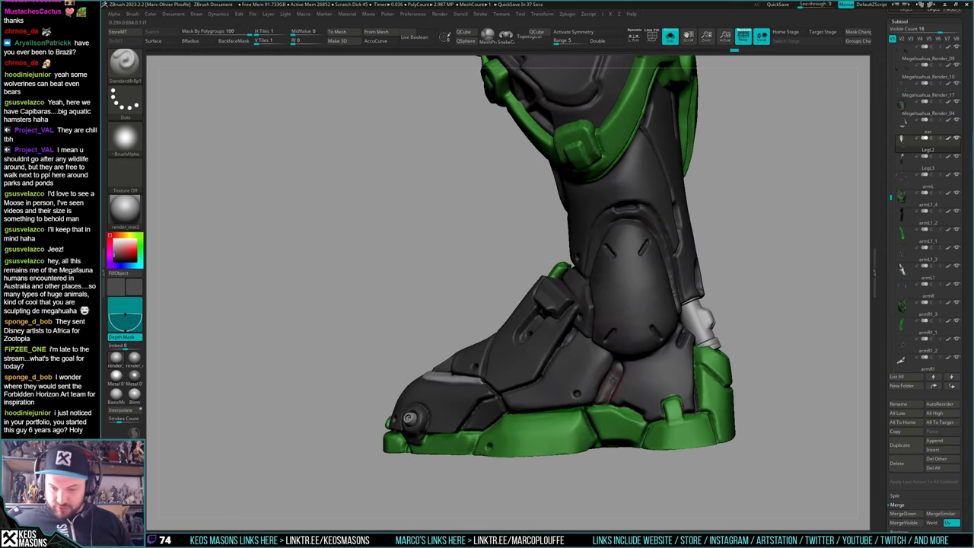
{"action": "key", "text": "c"}
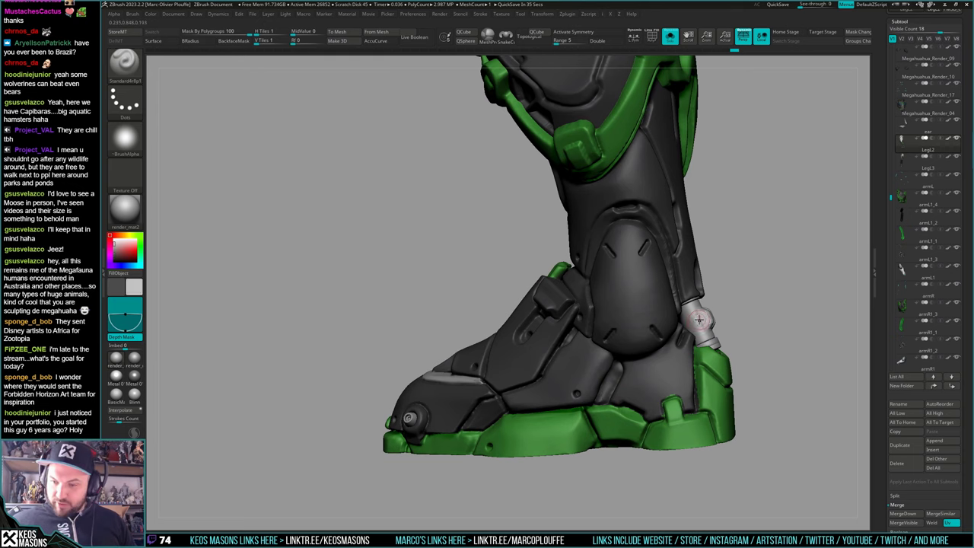
{"action": "mouse_move", "coordinate": [607, 385]}
{"action": "left_mouse_down"}
{"action": "mouse_move", "coordinate": [601, 397]}
{"action": "mouse_move", "coordinate": [615, 373]}
{"action": "left_mouse_up"}
{"action": "right_click_drag", "start_coordinate": [498, 394], "coordinate": [535, 398]}
{"action": "right_click_drag", "start_coordinate": [449, 419], "coordinate": [492, 356], "text": "alt"}
{"action": "mouse_move", "coordinate": [492, 357]}
{"action": "right_mouse_down"}
{"action": "mouse_move", "coordinate": [530, 352]}
{"action": "mouse_move", "coordinate": [521, 362]}
{"action": "right_mouse_up"}
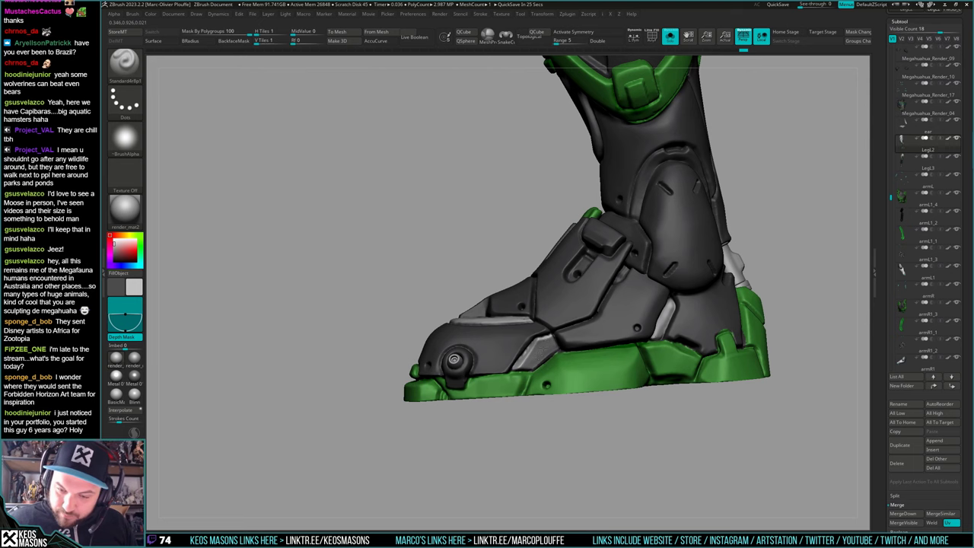
{"action": "right_click_drag", "start_coordinate": [538, 367], "coordinate": [707, 338]}
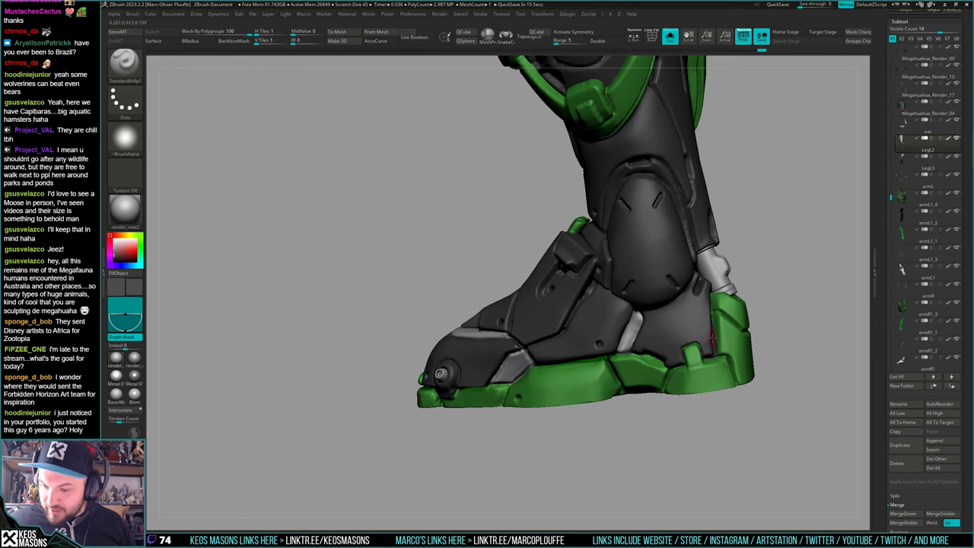
Sample light grey and paint the narrow insert below the ankle guard on the opposite side of LegL2's boot
{"action": "key", "text": "c"}
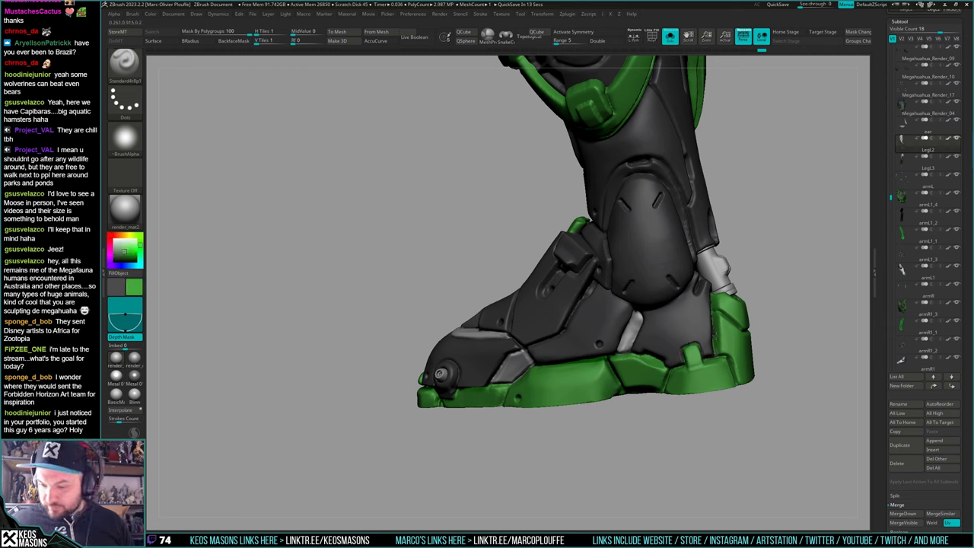
{"action": "right_click_drag", "start_coordinate": [718, 338], "coordinate": [683, 405]}
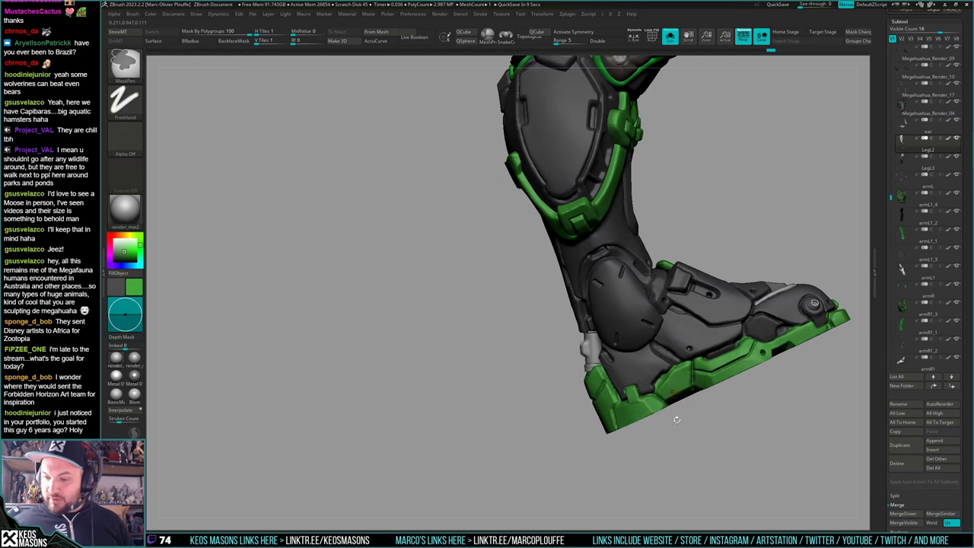
{"action": "key", "text": "c"}
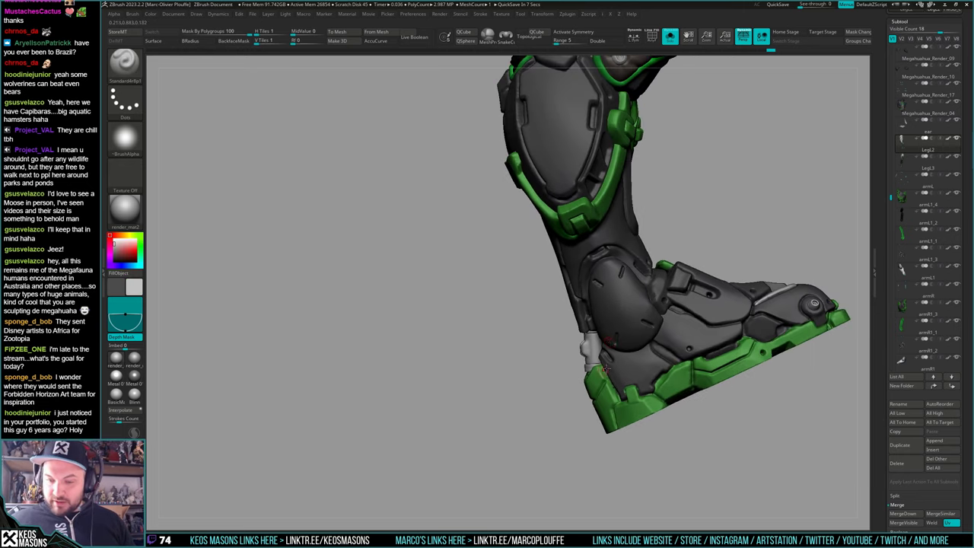
{"action": "mouse_move", "coordinate": [607, 369]}
{"action": "right_mouse_down"}
{"action": "mouse_move", "coordinate": [717, 348]}
{"action": "mouse_move", "coordinate": [635, 342]}
{"action": "mouse_move", "coordinate": [648, 366]}
{"action": "right_mouse_up"}
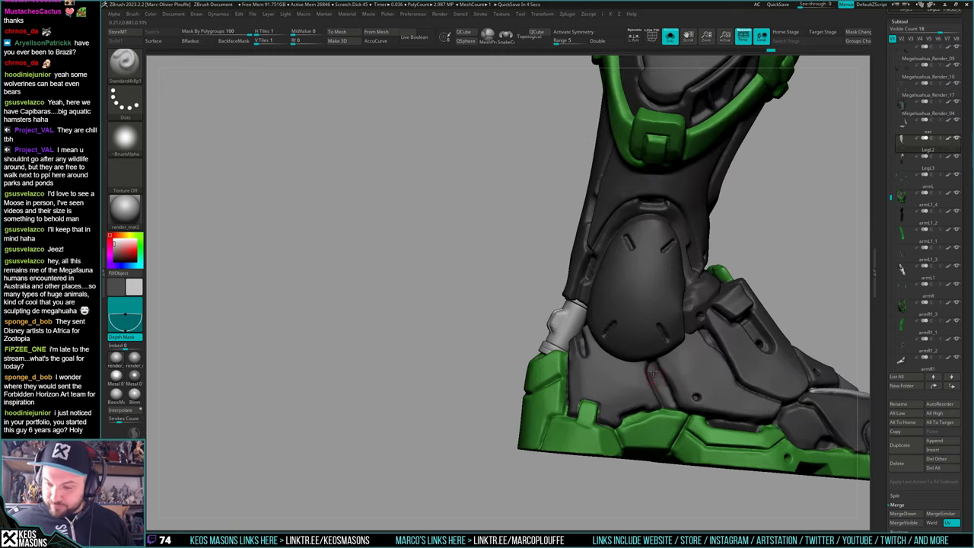
{"action": "mouse_move", "coordinate": [651, 365]}
{"action": "left_mouse_down"}
{"action": "mouse_move", "coordinate": [666, 399]}
{"action": "mouse_move", "coordinate": [659, 381]}
{"action": "left_mouse_up"}
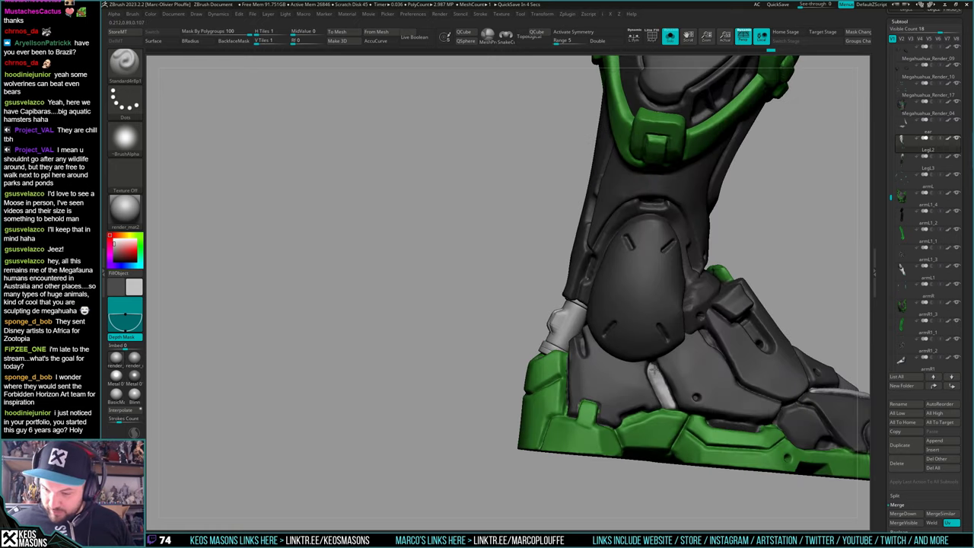
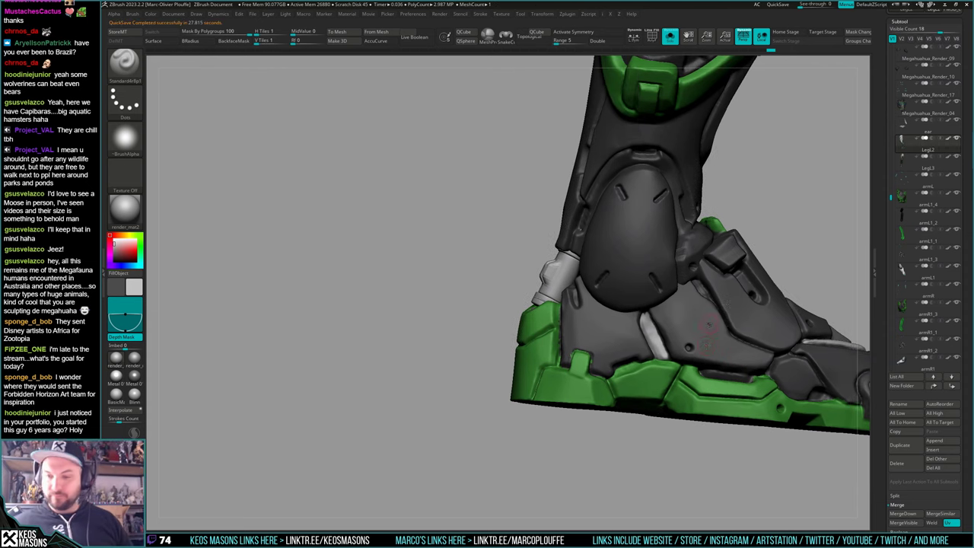
Paint the small insert beside the buckle and the angular insert behind the toe bolt light grey on this side of LegL2's boot
{"action": "right_click_drag", "start_coordinate": [708, 325], "coordinate": [718, 322]}
{"action": "left_click_drag", "start_coordinate": [700, 284], "coordinate": [704, 289]}
{"action": "mouse_move", "coordinate": [791, 331]}
{"action": "right_mouse_down", "text": "alt"}
{"action": "mouse_move", "coordinate": [644, 345]}
{"action": "mouse_move", "coordinate": [725, 325]}
{"action": "right_mouse_up", "text": "alt"}
{"action": "right_click_drag", "start_coordinate": [732, 389], "coordinate": [557, 391]}
{"action": "mouse_move", "coordinate": [562, 390]}
{"action": "left_mouse_down"}
{"action": "mouse_move", "coordinate": [563, 412]}
{"action": "mouse_move", "coordinate": [577, 389]}
{"action": "mouse_move", "coordinate": [598, 411]}
{"action": "mouse_move", "coordinate": [586, 420]}
{"action": "left_mouse_up"}
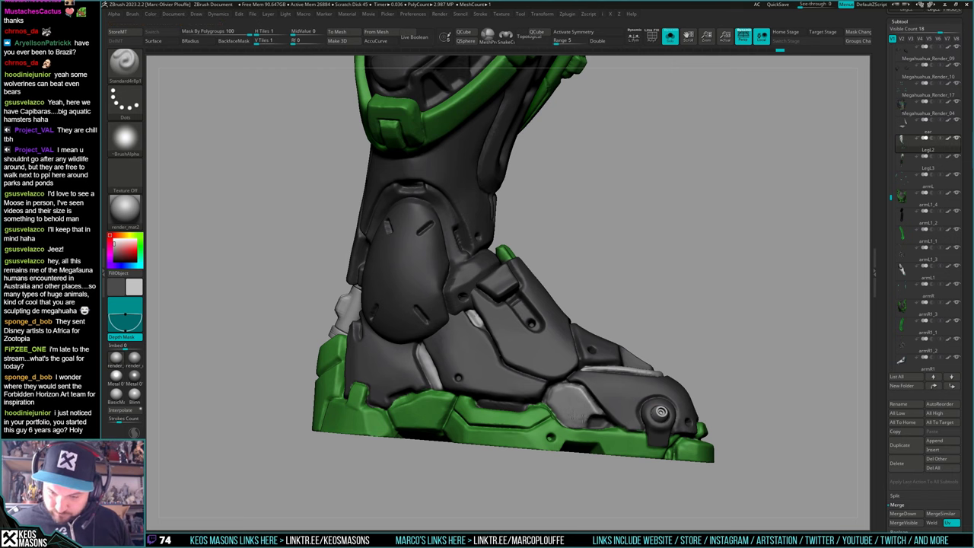
Sample green and paint the front edge of the ankle guard on the other side of LegL2's boot
{"action": "left_click_drag", "start_coordinate": [818, 426], "coordinate": [671, 382]}
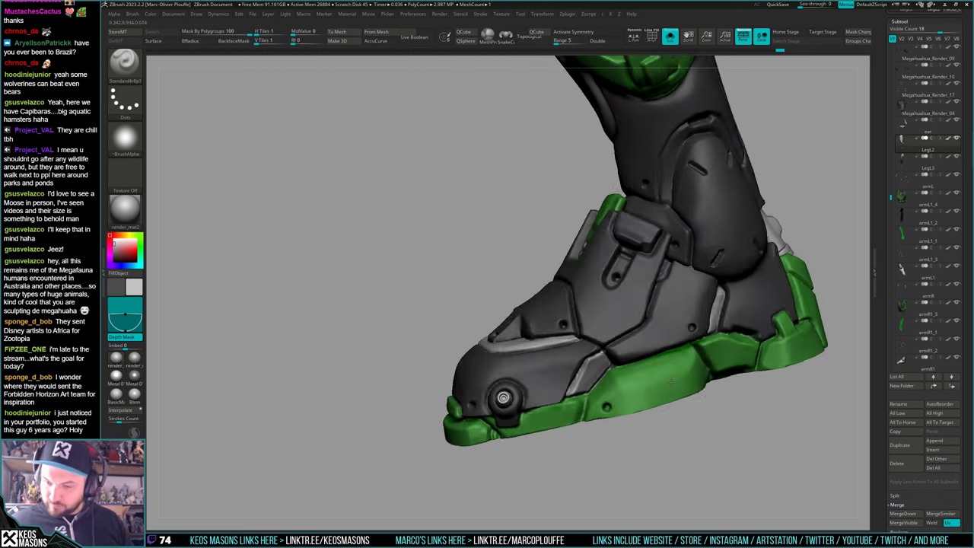
{"action": "mouse_move", "coordinate": [671, 382]}
{"action": "right_mouse_down", "text": "ctrl"}
{"action": "mouse_move", "coordinate": [647, 346]}
{"action": "mouse_move", "coordinate": [663, 375]}
{"action": "mouse_move", "coordinate": [643, 358]}
{"action": "mouse_move", "coordinate": [664, 374]}
{"action": "mouse_move", "coordinate": [733, 360]}
{"action": "mouse_move", "coordinate": [736, 350]}
{"action": "mouse_move", "coordinate": [629, 388]}
{"action": "right_mouse_up", "text": "ctrl"}
{"action": "key", "text": "alt+s"}
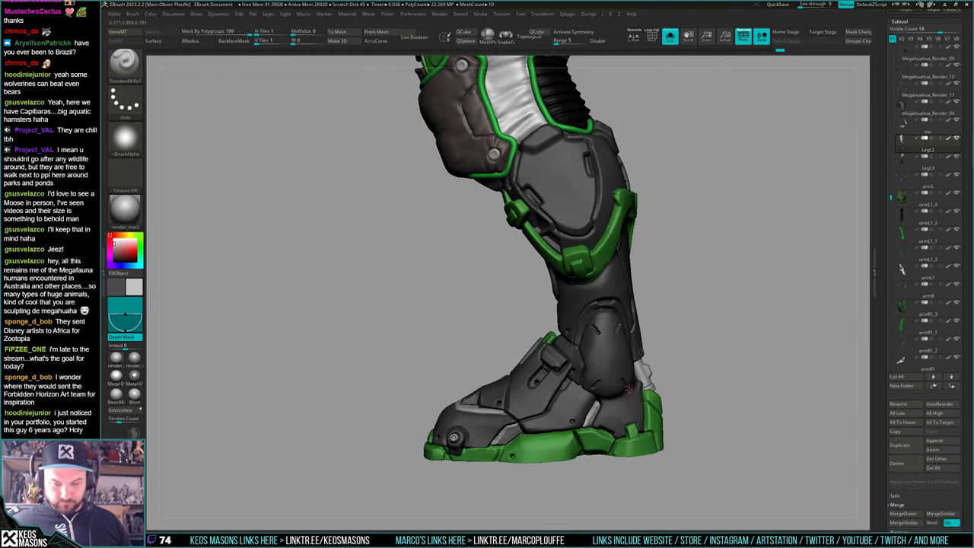
{"action": "key", "text": "v"}
{"action": "key", "text": "c"}
{"action": "right_click_drag", "start_coordinate": [646, 425], "coordinate": [620, 384]}
{"action": "right_click_drag", "start_coordinate": [620, 384], "coordinate": [596, 334], "text": "ctrl"}
{"action": "key", "text": "space"}
{"action": "mouse_move", "coordinate": [591, 309]}
{"action": "left_mouse_down"}
{"action": "mouse_move", "coordinate": [570, 356]}
{"action": "mouse_move", "coordinate": [584, 380]}
{"action": "mouse_move", "coordinate": [580, 404]}
{"action": "left_mouse_up"}
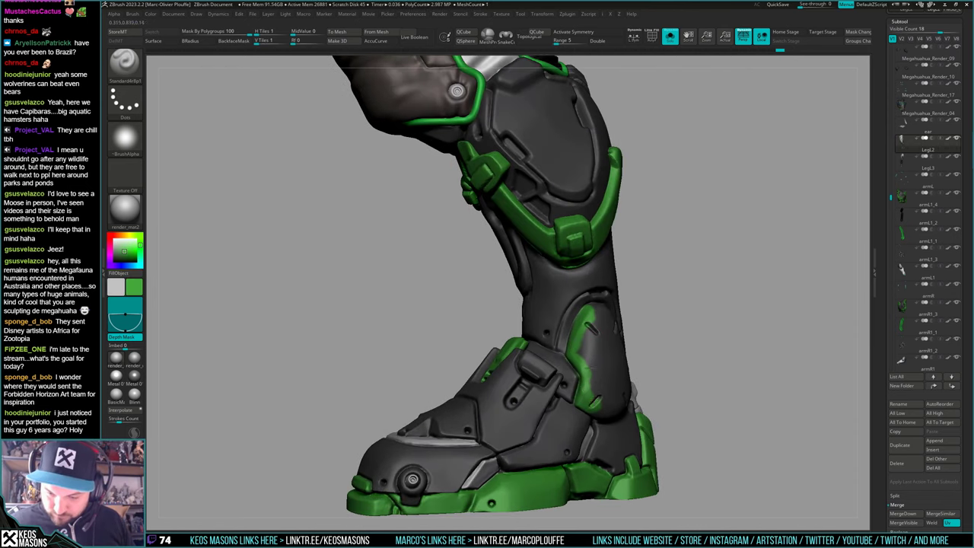
Fill the rest of LegL2's first ankle guard with green up to its rear edge
{"action": "right_click_drag", "start_coordinate": [591, 368], "coordinate": [592, 437]}
{"action": "right_click", "coordinate": [593, 437]}
{"action": "mouse_move", "coordinate": [593, 373]}
{"action": "left_mouse_down"}
{"action": "mouse_move", "coordinate": [612, 408]}
{"action": "mouse_move", "coordinate": [637, 400]}
{"action": "left_mouse_up"}
{"action": "right_click_drag", "start_coordinate": [616, 409], "coordinate": [638, 430]}
{"action": "right_click", "coordinate": [638, 431]}
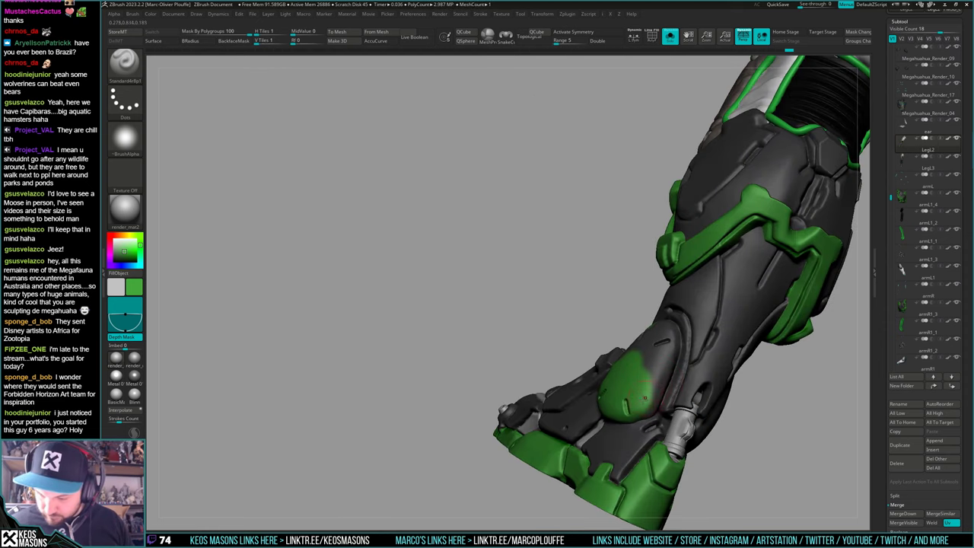
{"action": "mouse_move", "coordinate": [637, 405]}
{"action": "left_mouse_down"}
{"action": "mouse_move", "coordinate": [667, 365]}
{"action": "mouse_move", "coordinate": [671, 341]}
{"action": "mouse_move", "coordinate": [655, 344]}
{"action": "mouse_move", "coordinate": [660, 334]}
{"action": "left_mouse_up"}
{"action": "mouse_move", "coordinate": [661, 335]}
{"action": "right_mouse_down"}
{"action": "mouse_move", "coordinate": [672, 321]}
{"action": "mouse_move", "coordinate": [621, 326]}
{"action": "right_mouse_up"}
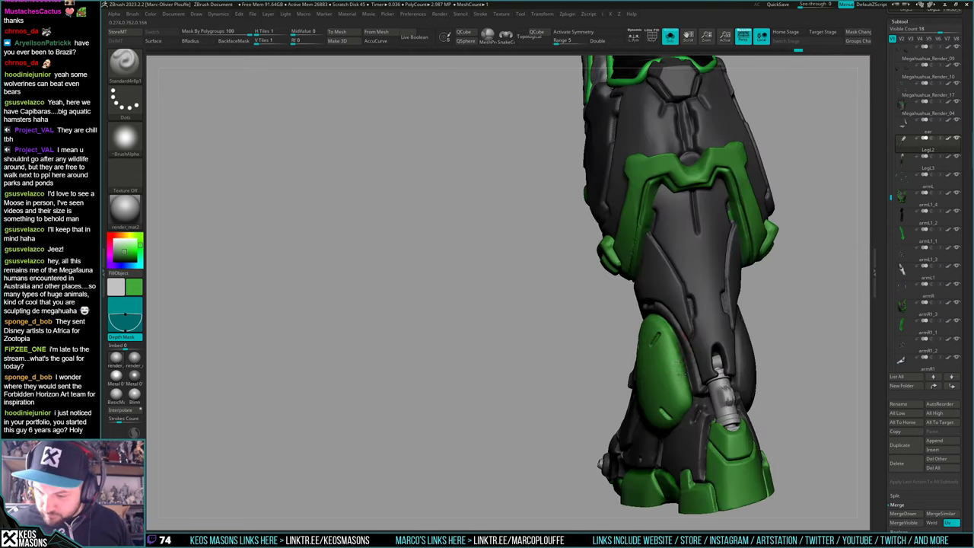
Paint the ankle guard on the opposite side of LegL2 green
{"action": "mouse_move", "coordinate": [687, 336]}
{"action": "right_mouse_down"}
{"action": "mouse_move", "coordinate": [593, 334]}
{"action": "mouse_move", "coordinate": [614, 327]}
{"action": "right_mouse_up"}
{"action": "mouse_move", "coordinate": [624, 318]}
{"action": "left_mouse_down"}
{"action": "mouse_move", "coordinate": [617, 339]}
{"action": "mouse_move", "coordinate": [597, 344]}
{"action": "mouse_move", "coordinate": [586, 391]}
{"action": "mouse_move", "coordinate": [605, 357]}
{"action": "mouse_move", "coordinate": [623, 380]}
{"action": "mouse_move", "coordinate": [615, 407]}
{"action": "left_mouse_up"}
{"action": "right_click_drag", "start_coordinate": [615, 407], "coordinate": [624, 365]}
{"action": "left_click_drag", "start_coordinate": [591, 390], "coordinate": [617, 421]}
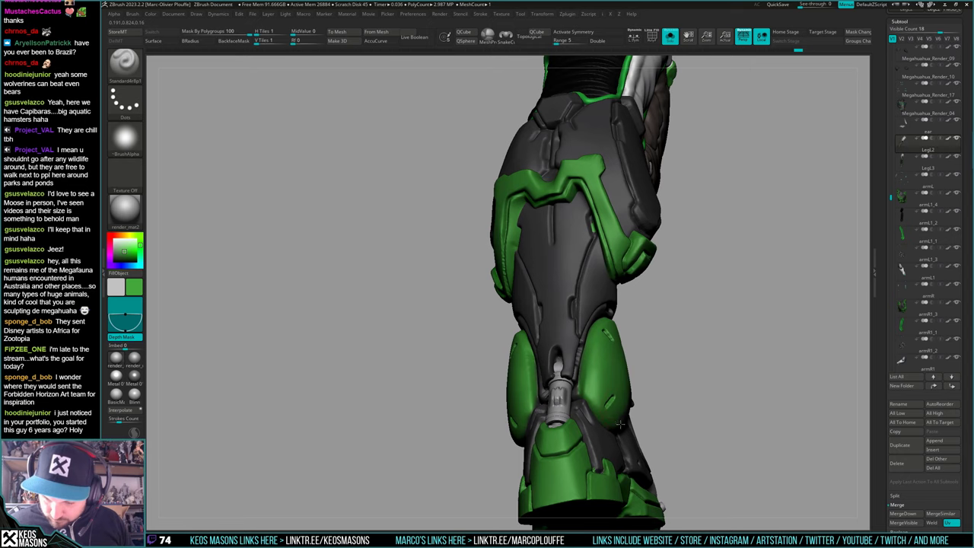
{"action": "right_click_drag", "start_coordinate": [674, 410], "coordinate": [612, 408]}
{"action": "mouse_move", "coordinate": [645, 422]}
{"action": "left_mouse_down"}
{"action": "mouse_move", "coordinate": [654, 396]}
{"action": "mouse_move", "coordinate": [662, 417]}
{"action": "left_mouse_up"}
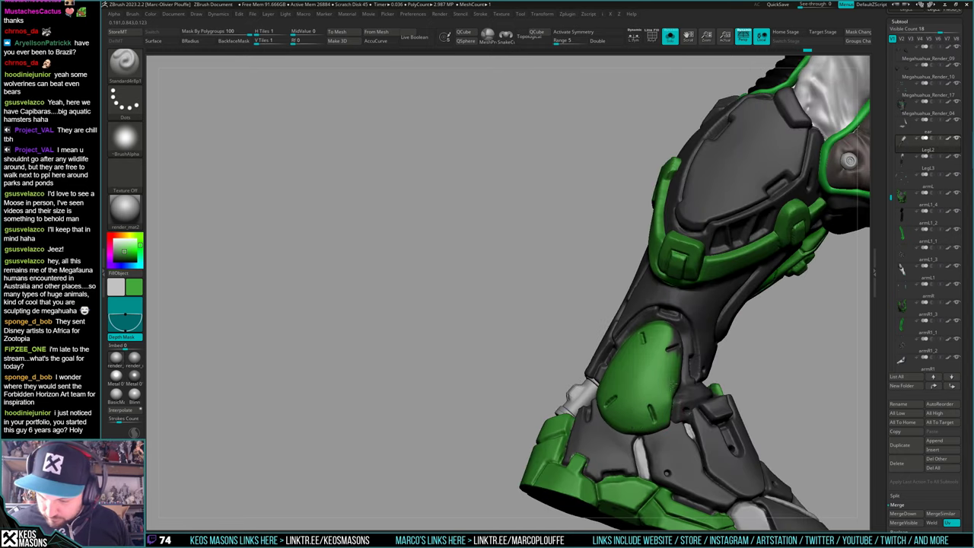
{"action": "mouse_move", "coordinate": [669, 371]}
{"action": "right_mouse_down"}
{"action": "mouse_move", "coordinate": [685, 355]}
{"action": "mouse_move", "coordinate": [711, 352]}
{"action": "mouse_move", "coordinate": [649, 353]}
{"action": "mouse_move", "coordinate": [599, 308]}
{"action": "right_mouse_up"}
Switch back to light grey and paint the arched trim around LegL2's ankle guard down to the heel piston
{"action": "key", "text": "v"}
{"action": "mouse_move", "coordinate": [600, 308]}
{"action": "left_mouse_down"}
{"action": "mouse_move", "coordinate": [613, 380]}
{"action": "mouse_move", "coordinate": [587, 283]}
{"action": "left_mouse_up"}
{"action": "right_click_drag", "start_coordinate": [588, 282], "coordinate": [630, 338]}
{"action": "right_click_drag", "start_coordinate": [531, 130], "coordinate": [567, 336]}
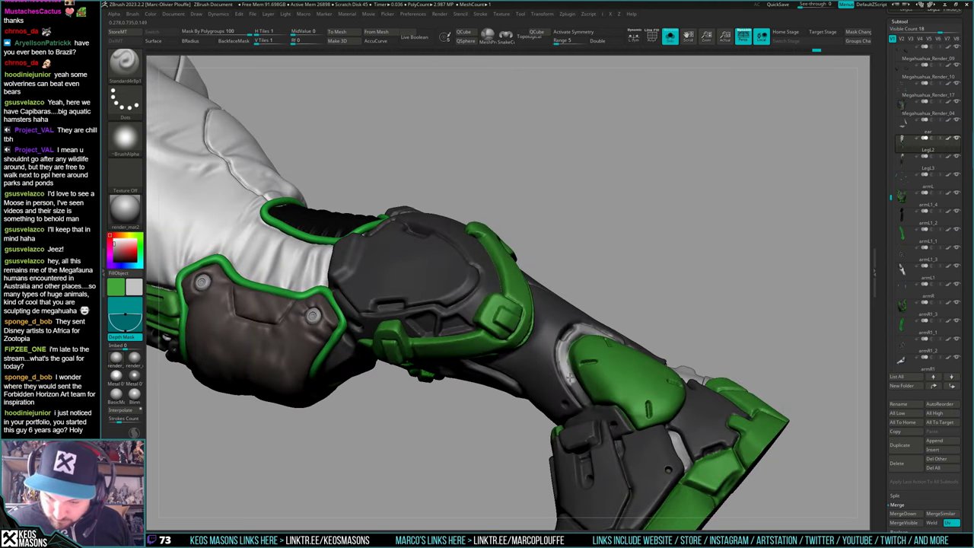
{"action": "right_click_drag", "start_coordinate": [582, 395], "coordinate": [485, 446]}
{"action": "mouse_move", "coordinate": [557, 345]}
{"action": "right_mouse_down"}
{"action": "mouse_move", "coordinate": [434, 255]}
{"action": "mouse_move", "coordinate": [590, 355]}
{"action": "mouse_move", "coordinate": [541, 351]}
{"action": "right_mouse_up"}
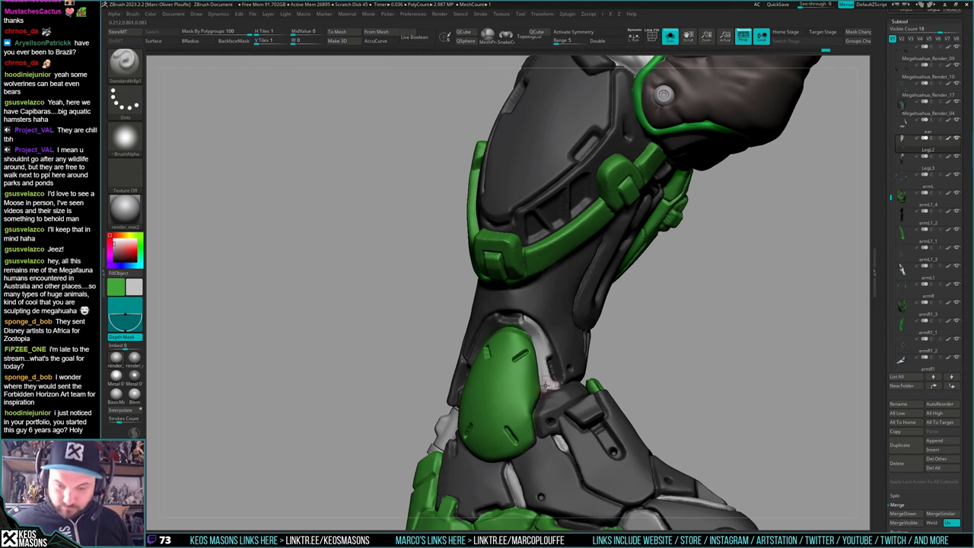
{"action": "right_click_drag", "start_coordinate": [543, 392], "coordinate": [506, 323]}
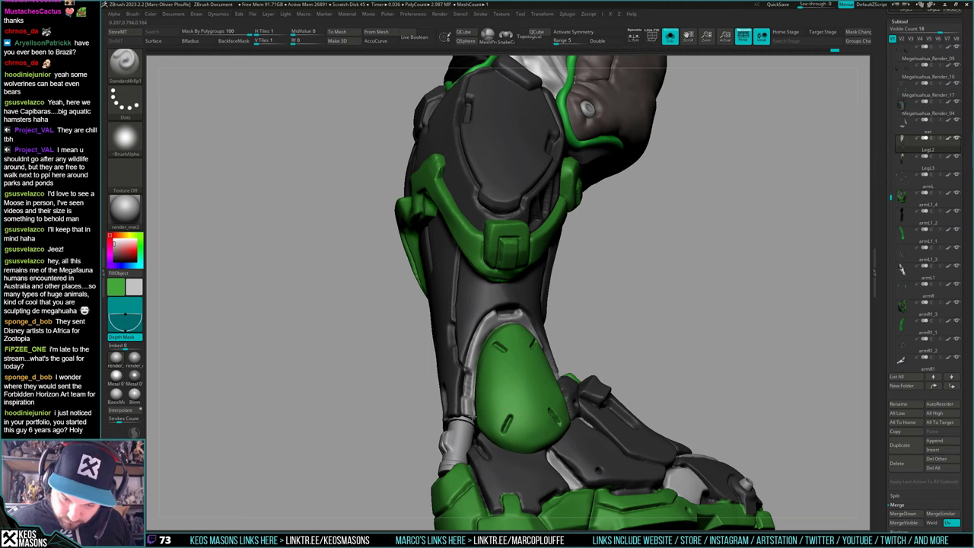
Paint the Y-shaped inlay down the front of LegL2's shin light grey, including the oval recess in its upper part
{"action": "right_click_drag", "start_coordinate": [489, 333], "coordinate": [631, 315], "text": "ctrl"}
{"action": "key", "text": "alt+s"}
{"action": "key", "text": "alt+s"}
{"action": "mouse_move", "coordinate": [538, 263]}
{"action": "right_mouse_down", "text": "ctrl"}
{"action": "mouse_move", "coordinate": [537, 296]}
{"action": "mouse_move", "coordinate": [534, 280]}
{"action": "right_mouse_up", "text": "ctrl"}
{"action": "mouse_move", "coordinate": [521, 273]}
{"action": "left_mouse_down"}
{"action": "mouse_move", "coordinate": [517, 293]}
{"action": "mouse_move", "coordinate": [520, 279]}
{"action": "left_mouse_up"}
{"action": "mouse_move", "coordinate": [520, 280]}
{"action": "right_mouse_down"}
{"action": "mouse_move", "coordinate": [540, 297]}
{"action": "mouse_move", "coordinate": [540, 279]}
{"action": "right_mouse_up"}
{"action": "key", "text": "alt+s"}
{"action": "key", "text": "alt+s"}
{"action": "left_click_drag", "start_coordinate": [540, 291], "coordinate": [542, 274]}
{"action": "right_click", "coordinate": [522, 302]}
{"action": "right_click_drag", "start_coordinate": [515, 285], "coordinate": [527, 305]}
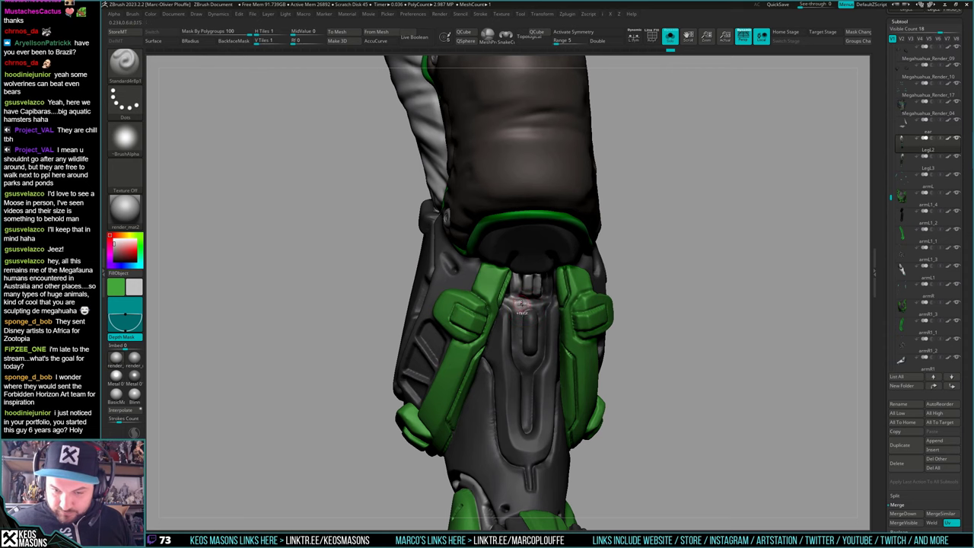
{"action": "left_click_drag", "start_coordinate": [515, 318], "coordinate": [526, 431]}
{"action": "left_click_drag", "start_coordinate": [526, 377], "coordinate": [539, 350]}
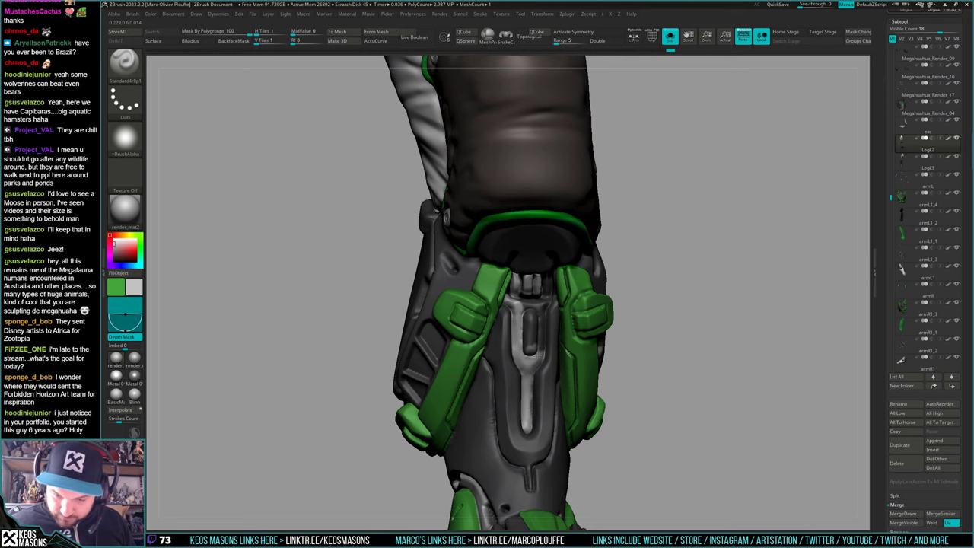
{"action": "right_click_drag", "start_coordinate": [537, 353], "coordinate": [562, 351]}
{"action": "left_click_drag", "start_coordinate": [526, 312], "coordinate": [526, 347]}
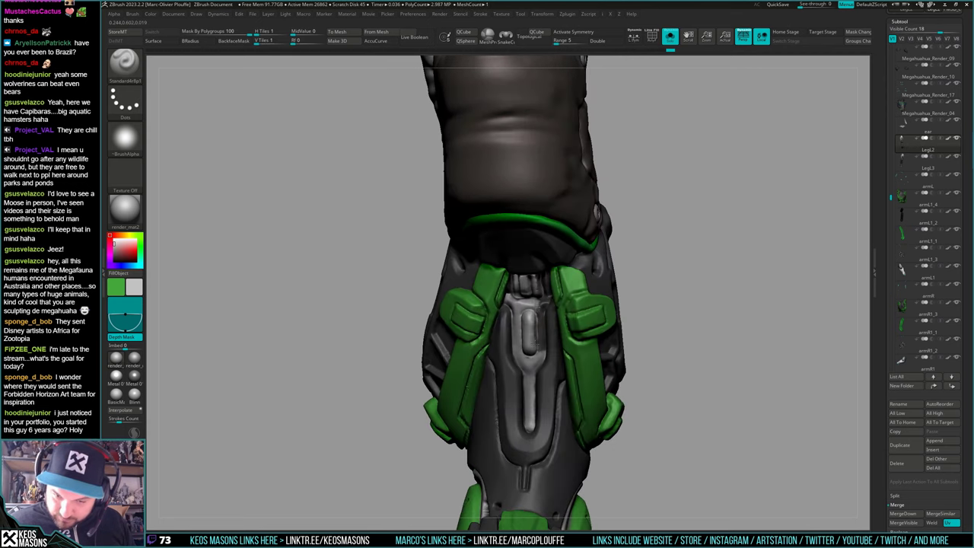
{"action": "mouse_move", "coordinate": [547, 295]}
{"action": "right_mouse_down"}
{"action": "mouse_move", "coordinate": [536, 283]}
{"action": "mouse_move", "coordinate": [546, 278]}
{"action": "mouse_move", "coordinate": [542, 352]}
{"action": "right_mouse_up"}
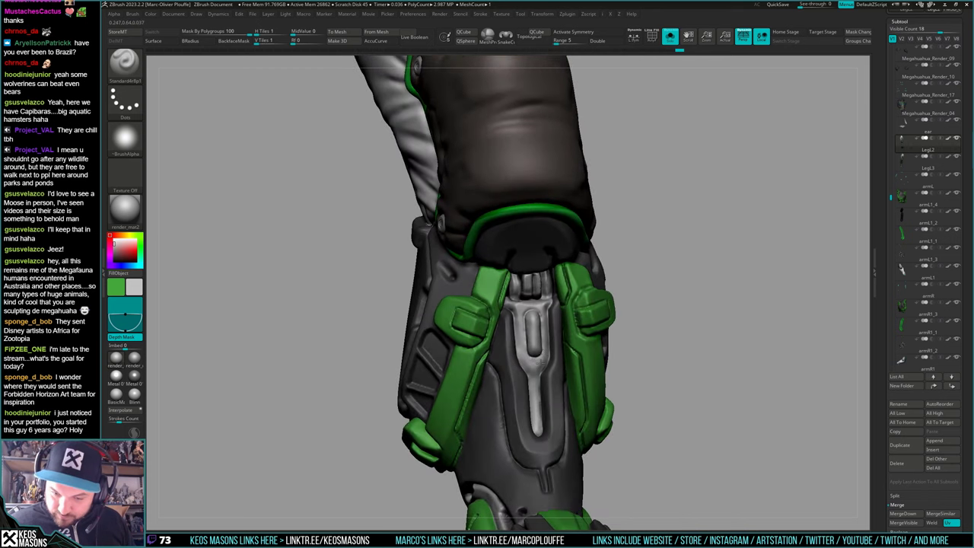
Switch to LegL3 and paint the upper loop of its shin inlay light grey around the oval recess
{"action": "right_click_drag", "start_coordinate": [538, 395], "coordinate": [651, 363], "text": "ctrl"}
{"action": "key", "text": "alt+s"}
{"action": "left_click", "coordinate": [350, 405], "text": "alt"}
{"action": "key", "text": "alt+s"}
{"action": "mouse_move", "coordinate": [357, 403]}
{"action": "right_mouse_down", "text": "alt"}
{"action": "mouse_move", "coordinate": [505, 361]}
{"action": "mouse_move", "coordinate": [506, 388]}
{"action": "right_mouse_up", "text": "alt"}
{"action": "right_click_drag", "start_coordinate": [505, 388], "coordinate": [502, 297]}
{"action": "left_click_drag", "start_coordinate": [501, 286], "coordinate": [496, 253]}
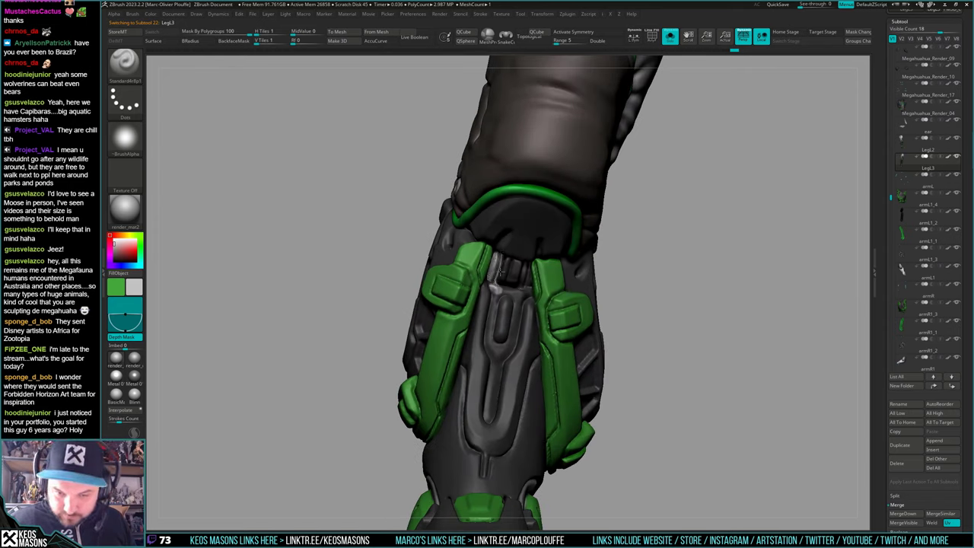
{"action": "right_click_drag", "start_coordinate": [501, 273], "coordinate": [508, 283]}
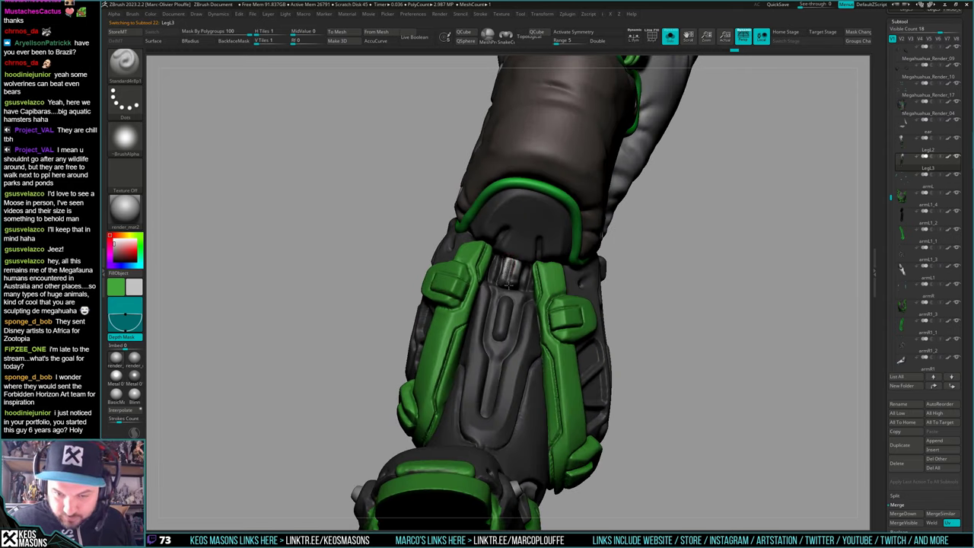
{"action": "right_click_drag", "start_coordinate": [500, 278], "coordinate": [499, 289]}
{"action": "mouse_move", "coordinate": [496, 294]}
{"action": "left_mouse_down"}
{"action": "mouse_move", "coordinate": [487, 348]}
{"action": "mouse_move", "coordinate": [499, 318]}
{"action": "mouse_move", "coordinate": [496, 352]}
{"action": "mouse_move", "coordinate": [508, 320]}
{"action": "left_mouse_up"}
{"action": "left_click_drag", "start_coordinate": [522, 292], "coordinate": [511, 347]}
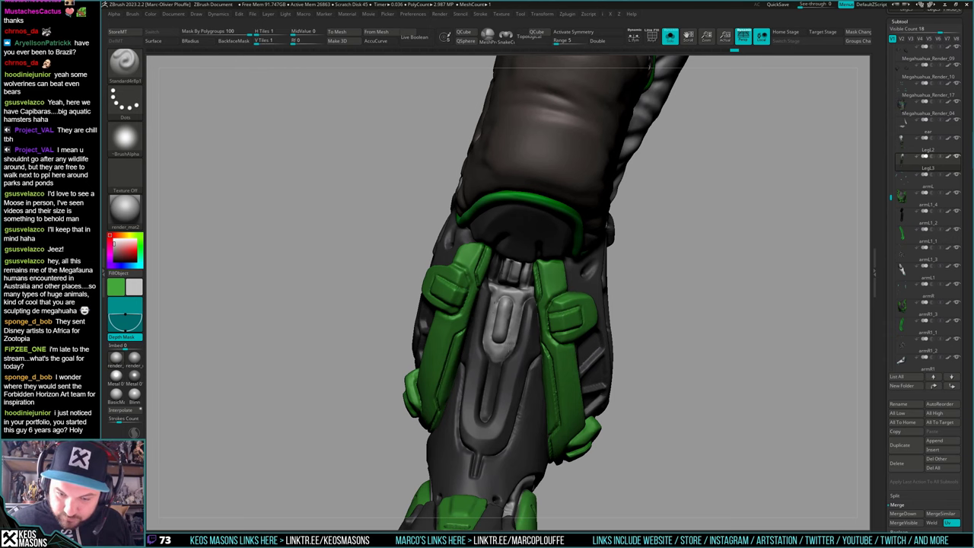
{"action": "right_click_drag", "start_coordinate": [511, 312], "coordinate": [510, 248]}
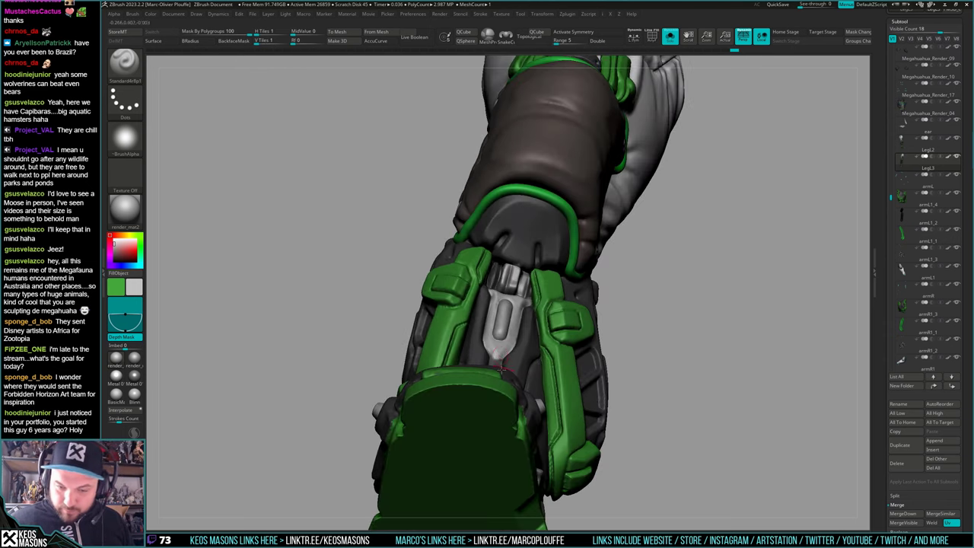
Extend the light grey down the narrow lower bar of LegL3's shin inlay
{"action": "right_click_drag", "start_coordinate": [505, 337], "coordinate": [500, 392]}
{"action": "mouse_move", "coordinate": [497, 360]}
{"action": "left_mouse_down"}
{"action": "mouse_move", "coordinate": [487, 410]}
{"action": "mouse_move", "coordinate": [491, 375]}
{"action": "left_mouse_up"}
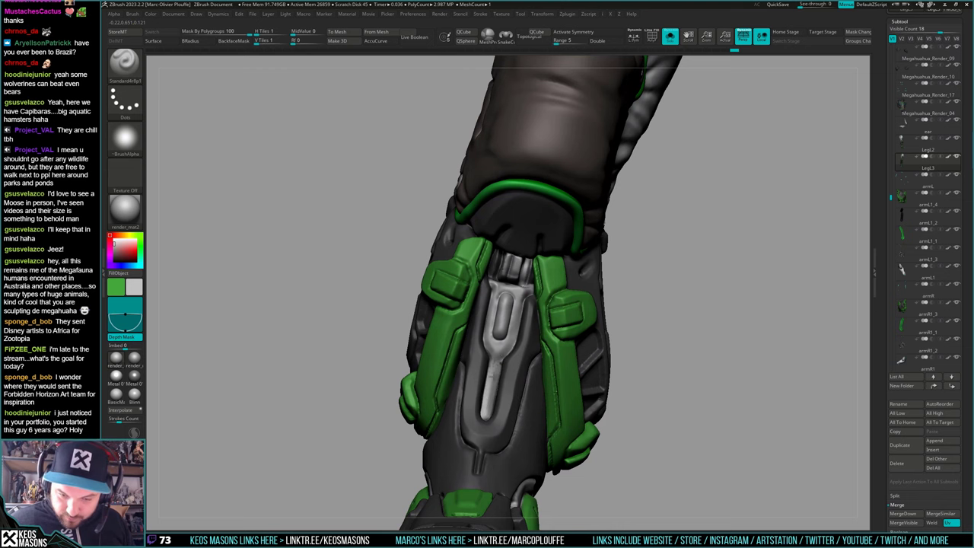
{"action": "right_click_drag", "start_coordinate": [495, 367], "coordinate": [480, 211], "text": "ctrl"}
{"action": "key", "text": "shift+s"}
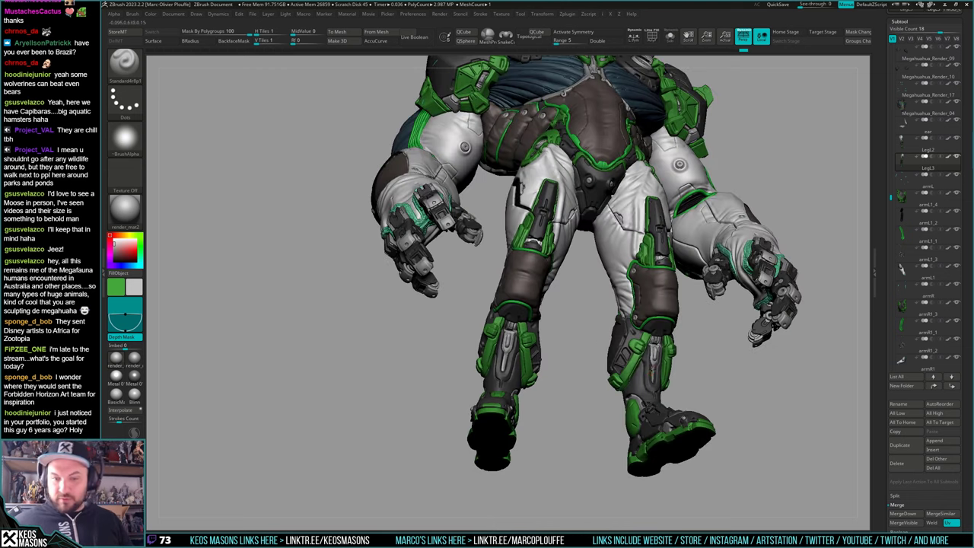
{"action": "right_click_drag", "start_coordinate": [646, 411], "coordinate": [639, 420], "text": "shift"}
{"action": "mouse_move", "coordinate": [705, 360]}
{"action": "left_mouse_down"}
{"action": "mouse_move", "coordinate": [657, 394]}
{"action": "mouse_move", "coordinate": [662, 387]}
{"action": "left_mouse_up"}
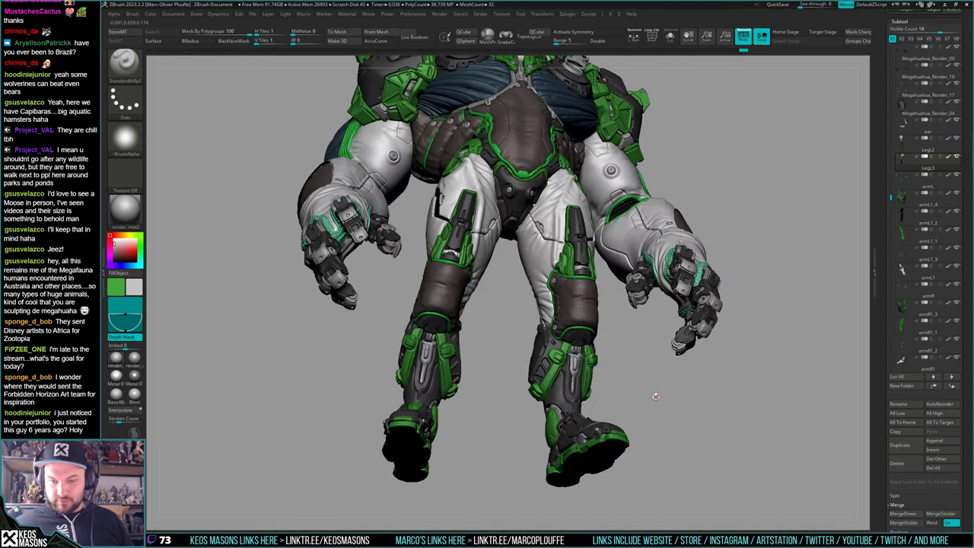
Switch to LegL2, sample green and paint the rounded flap beneath the brown knee pad
{"action": "key", "text": "shift+s"}
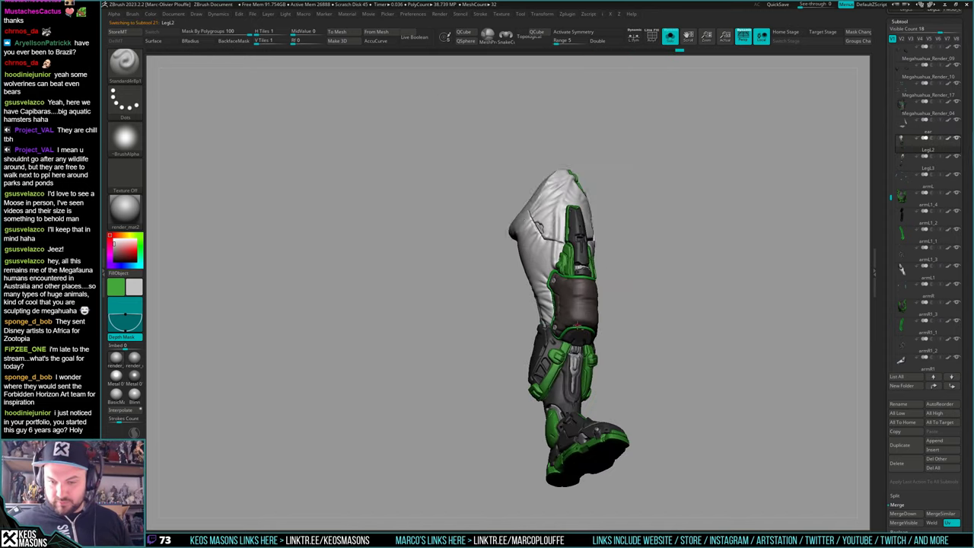
{"action": "right_click_drag", "start_coordinate": [592, 360], "coordinate": [567, 391], "text": "ctrl"}
{"action": "key", "text": "shift+s"}
{"action": "right_click", "coordinate": [567, 390]}
{"action": "mouse_move", "coordinate": [562, 337]}
{"action": "left_mouse_down"}
{"action": "mouse_move", "coordinate": [553, 351]}
{"action": "mouse_move", "coordinate": [599, 354]}
{"action": "mouse_move", "coordinate": [593, 336]}
{"action": "mouse_move", "coordinate": [580, 335]}
{"action": "left_mouse_up"}
{"action": "key", "text": "ctrl+z"}
{"action": "key", "text": "c"}
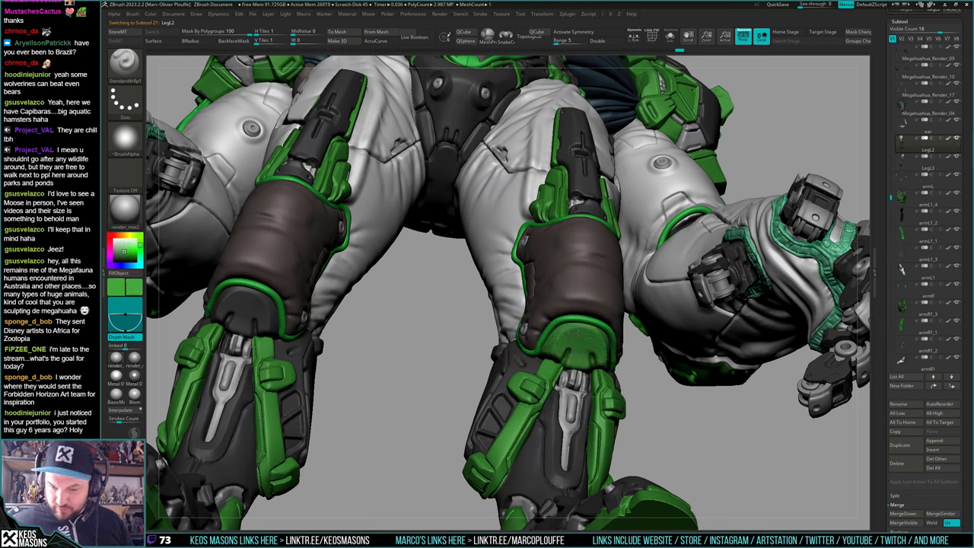
{"action": "mouse_move", "coordinate": [582, 335]}
{"action": "right_mouse_down", "text": "ctrl"}
{"action": "mouse_move", "coordinate": [594, 259]}
{"action": "mouse_move", "coordinate": [639, 374]}
{"action": "mouse_move", "coordinate": [623, 371]}
{"action": "mouse_move", "coordinate": [631, 399]}
{"action": "right_mouse_up", "text": "ctrl"}
{"action": "left_click_drag", "start_coordinate": [635, 380], "coordinate": [624, 398]}
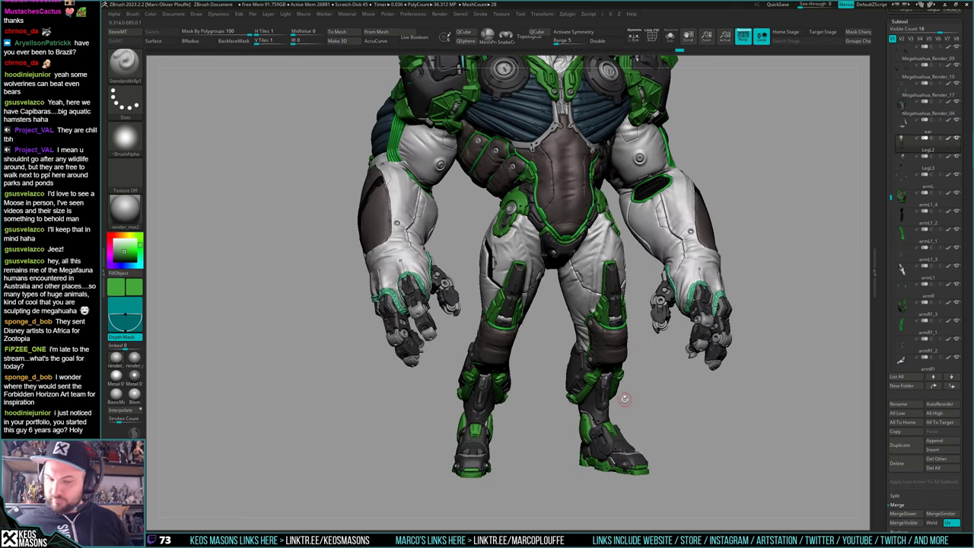
Isolate LegL2 and fill the remaining side areas of the flap below its knee pad with green
{"action": "right_click_drag", "start_coordinate": [629, 379], "coordinate": [646, 398]}
{"action": "key", "text": "alt+s"}
{"action": "right_click", "coordinate": [647, 386], "text": "ctrl+shift"}
{"action": "key", "text": "ctrl+shift+z"}
{"action": "right_click_drag", "start_coordinate": [672, 339], "coordinate": [618, 351]}
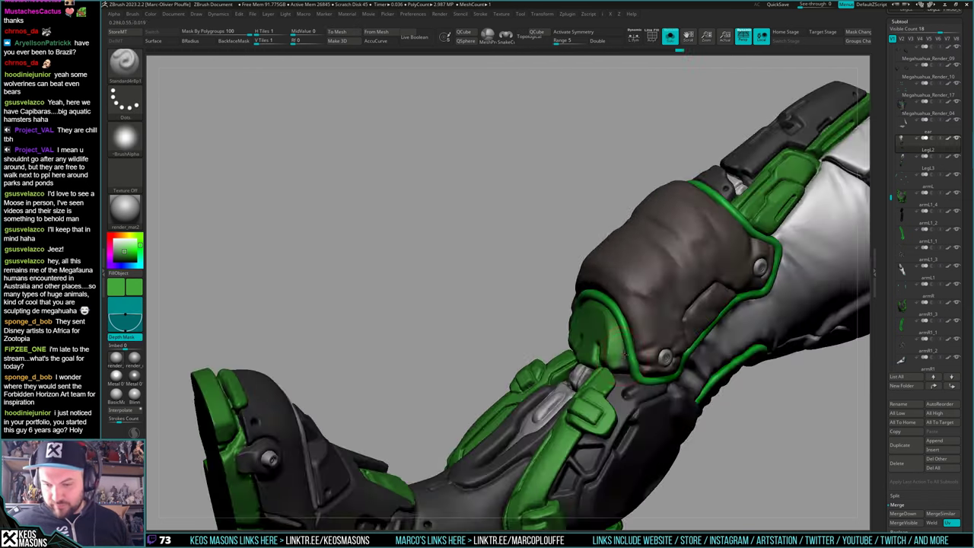
{"action": "left_click_drag", "start_coordinate": [622, 348], "coordinate": [556, 357]}
{"action": "right_click_drag", "start_coordinate": [562, 356], "coordinate": [659, 348]}
Switch to LegL3 and paint the matching flap beneath its knee pad green
{"action": "key", "text": "shift+s"}
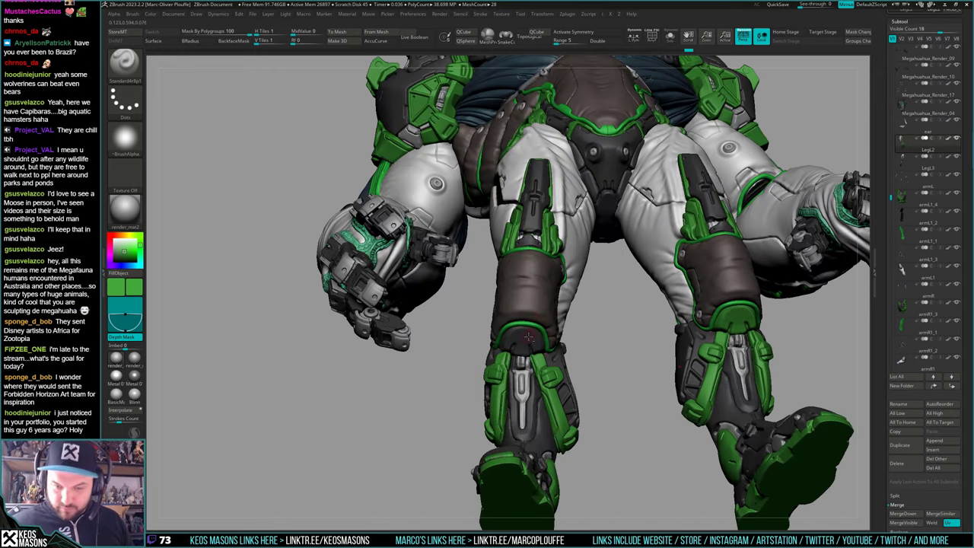
{"action": "left_click", "coordinate": [529, 336], "text": "alt"}
{"action": "right_click_drag", "start_coordinate": [536, 326], "coordinate": [537, 351], "text": "ctrl"}
{"action": "mouse_move", "coordinate": [508, 327]}
{"action": "left_mouse_down"}
{"action": "mouse_move", "coordinate": [474, 350]}
{"action": "mouse_move", "coordinate": [496, 352]}
{"action": "mouse_move", "coordinate": [514, 378]}
{"action": "mouse_move", "coordinate": [518, 364]}
{"action": "left_mouse_up"}
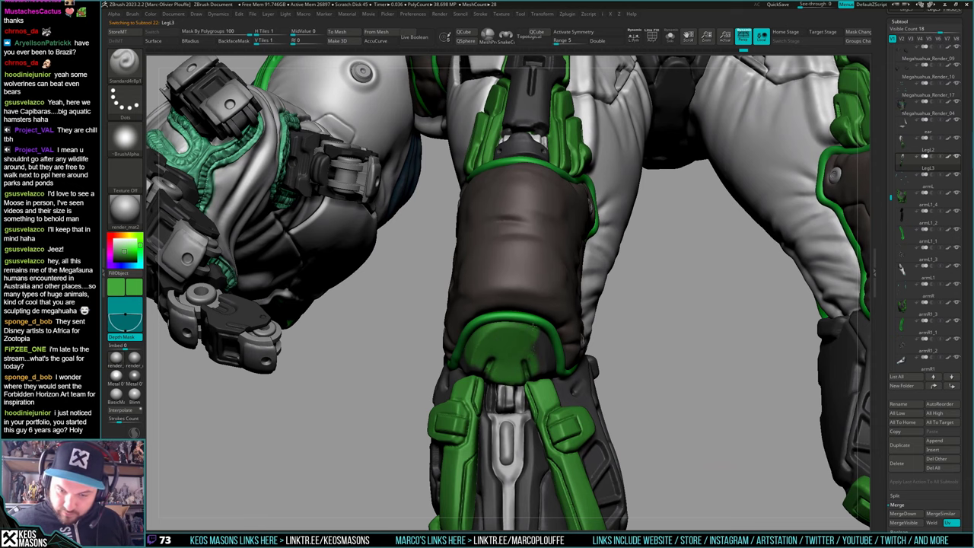
{"action": "left_click_drag", "start_coordinate": [533, 325], "coordinate": [534, 373]}
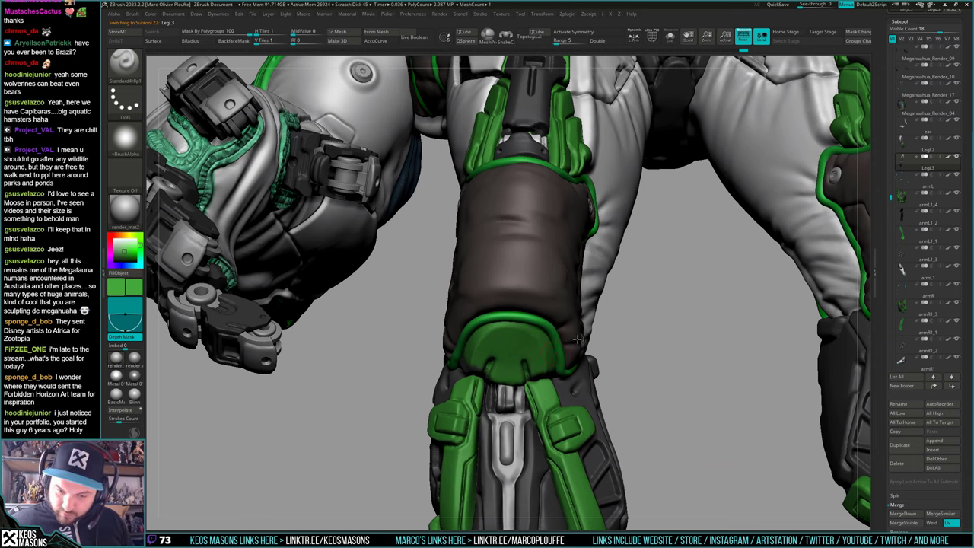
{"action": "right_click_drag", "start_coordinate": [577, 340], "coordinate": [495, 346]}
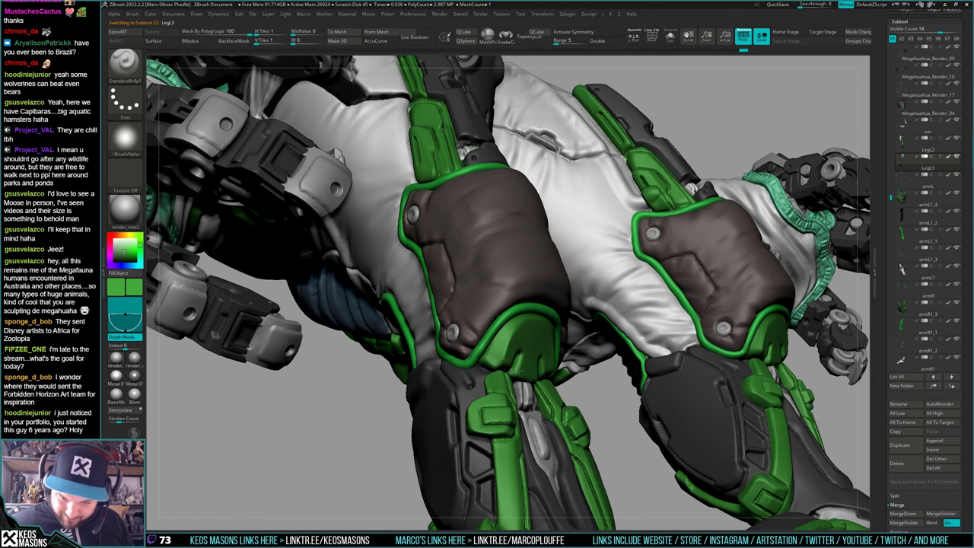
{"action": "right_click_drag", "start_coordinate": [541, 356], "coordinate": [542, 336]}
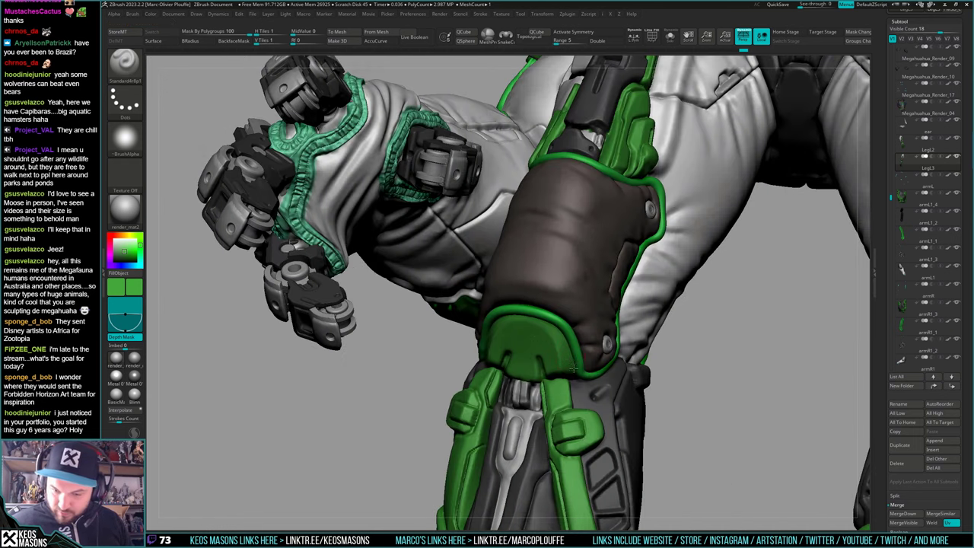
Paint the small bolted plate between LegL2's thigh piston and knee pad green
{"action": "right_click_drag", "start_coordinate": [574, 368], "coordinate": [598, 369], "text": "ctrl"}
{"action": "right_click_drag", "start_coordinate": [600, 414], "coordinate": [630, 387]}
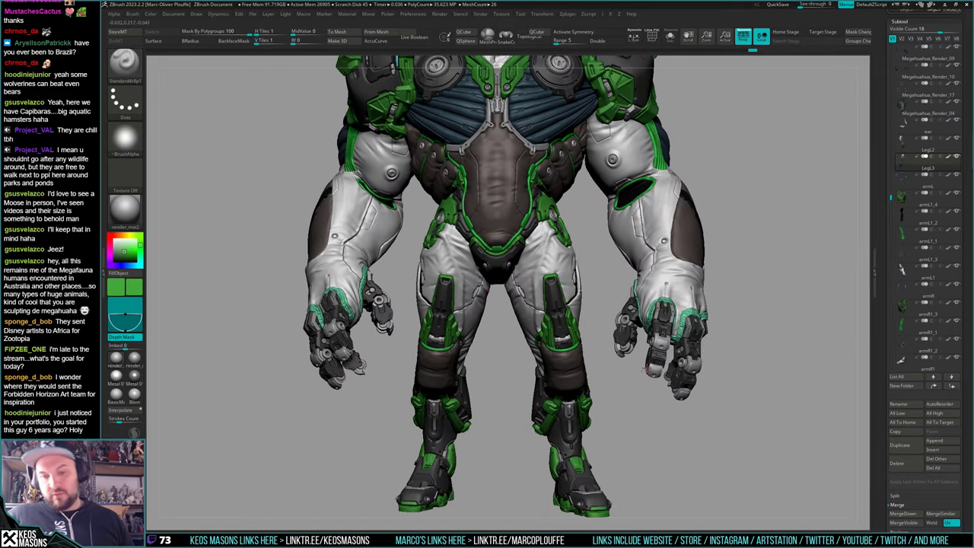
{"action": "right_click_drag", "start_coordinate": [631, 393], "coordinate": [593, 373], "text": "alt"}
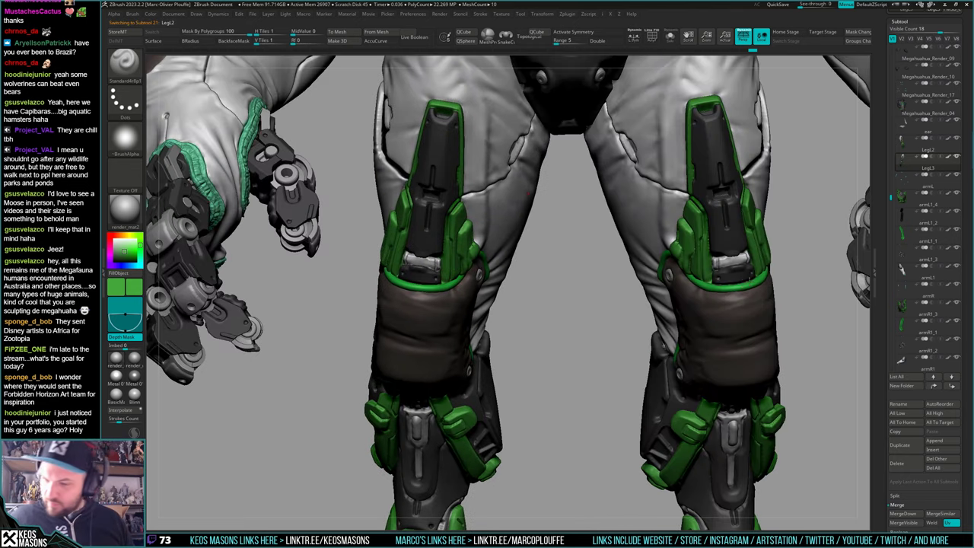
{"action": "left_click_drag", "start_coordinate": [728, 277], "coordinate": [721, 280]}
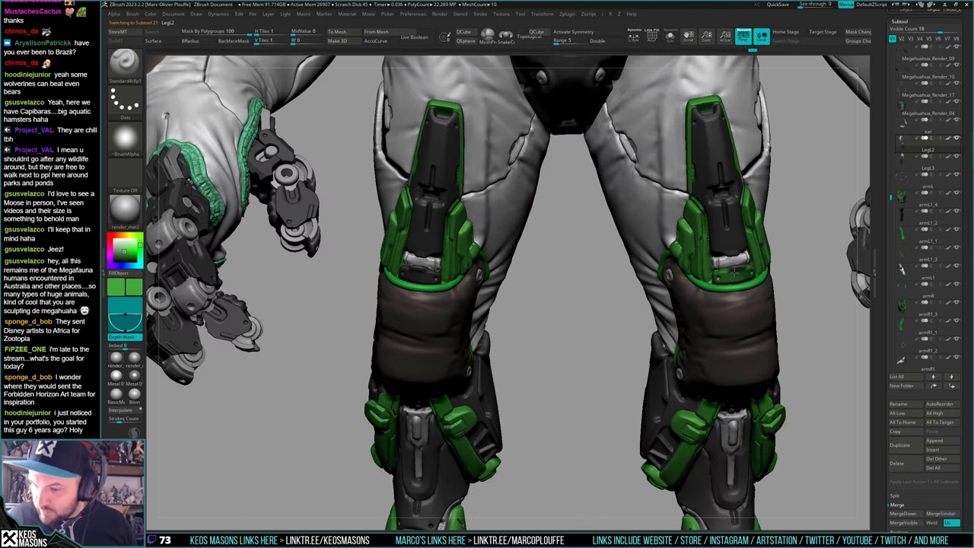
{"action": "right_click_drag", "start_coordinate": [749, 275], "coordinate": [708, 353], "text": "alt"}
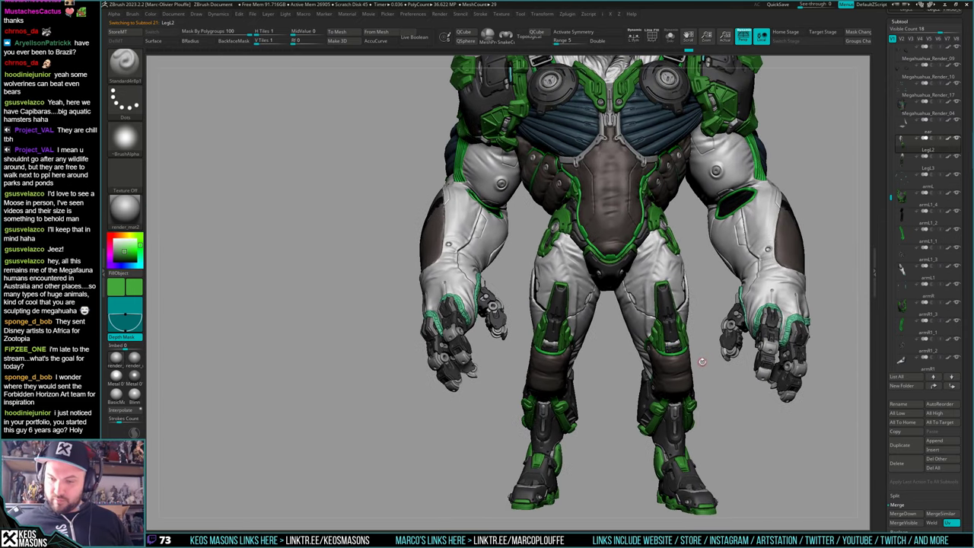
{"action": "key", "text": "shift+s"}
{"action": "key", "text": "f"}
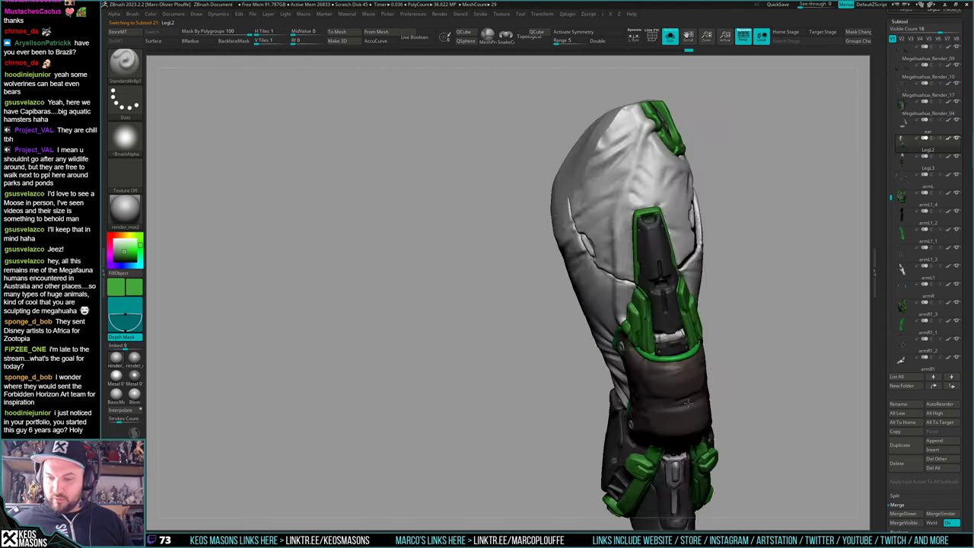
{"action": "right_click_drag", "start_coordinate": [705, 358], "coordinate": [684, 266]}
{"action": "key", "text": "alt+s"}
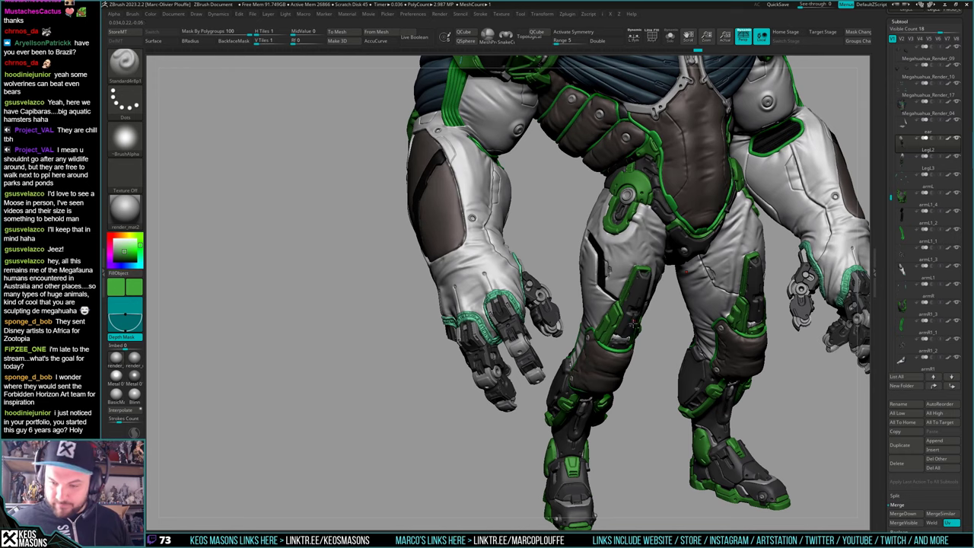
Paint the matching small bolted plate above LegL3's knee pad green
{"action": "left_click", "coordinate": [633, 323], "text": "alt"}
{"action": "key", "text": "alt+s"}
{"action": "right_click_drag", "start_coordinate": [633, 324], "coordinate": [716, 303], "text": "ctrl"}
{"action": "key", "text": "ctrl+shift+s"}
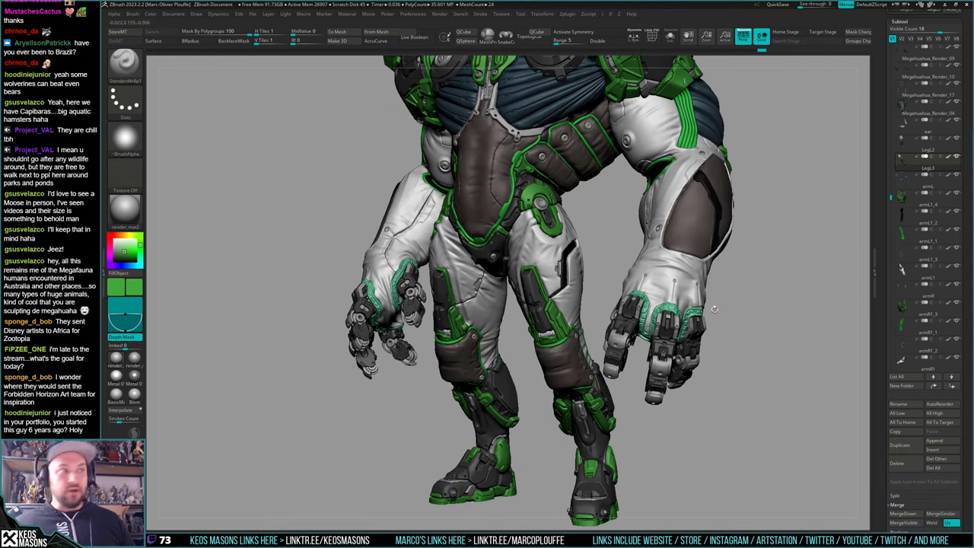
Choose the CurveTubeSnap brush and sample light cyan from the small light on the shoulder armour
{"action": "mouse_move", "coordinate": [717, 307]}
{"action": "right_mouse_down"}
{"action": "mouse_move", "coordinate": [727, 308]}
{"action": "mouse_move", "coordinate": [720, 278]}
{"action": "mouse_move", "coordinate": [715, 300]}
{"action": "mouse_move", "coordinate": [736, 296]}
{"action": "mouse_move", "coordinate": [728, 293]}
{"action": "mouse_move", "coordinate": [782, 315]}
{"action": "mouse_move", "coordinate": [776, 309]}
{"action": "mouse_move", "coordinate": [824, 299]}
{"action": "mouse_move", "coordinate": [738, 322]}
{"action": "mouse_move", "coordinate": [739, 340]}
{"action": "mouse_move", "coordinate": [798, 325]}
{"action": "mouse_move", "coordinate": [776, 387]}
{"action": "mouse_move", "coordinate": [767, 360]}
{"action": "right_mouse_up"}
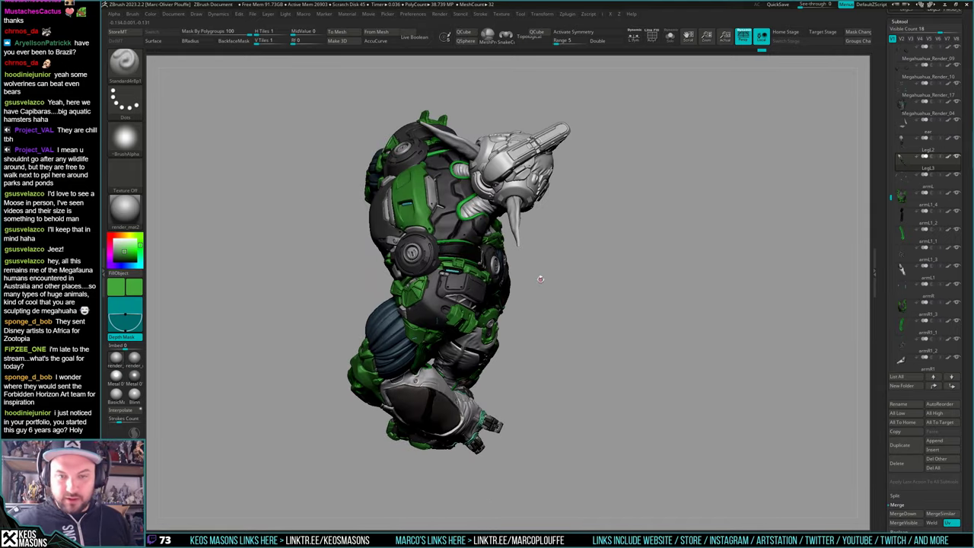
{"action": "mouse_move", "coordinate": [695, 387]}
{"action": "right_mouse_down"}
{"action": "mouse_move", "coordinate": [692, 330]}
{"action": "mouse_move", "coordinate": [667, 343]}
{"action": "mouse_move", "coordinate": [675, 351]}
{"action": "right_mouse_up"}
{"action": "right_click", "coordinate": [674, 351]}
{"action": "left_click", "coordinate": [662, 282]}
{"action": "right_click", "coordinate": [772, 292]}
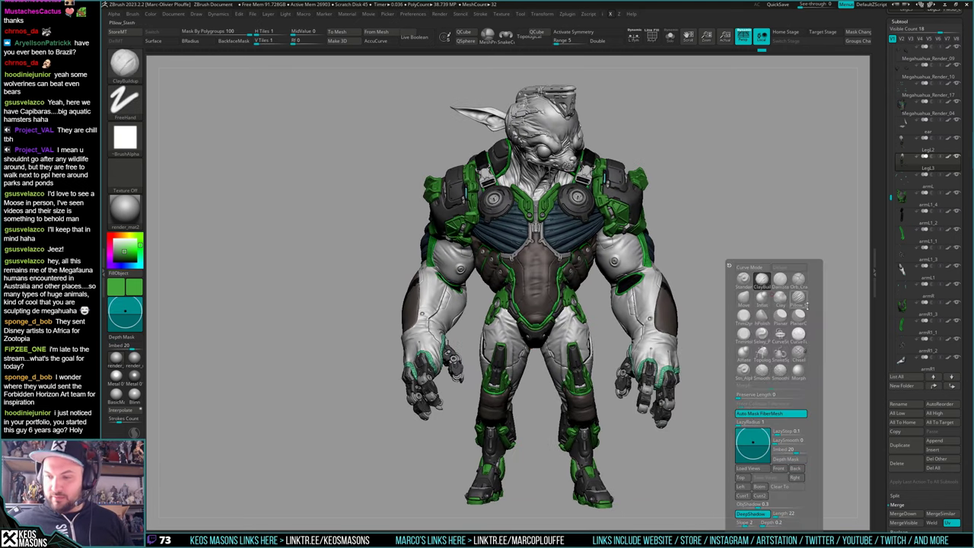
{"action": "left_click", "coordinate": [798, 333]}
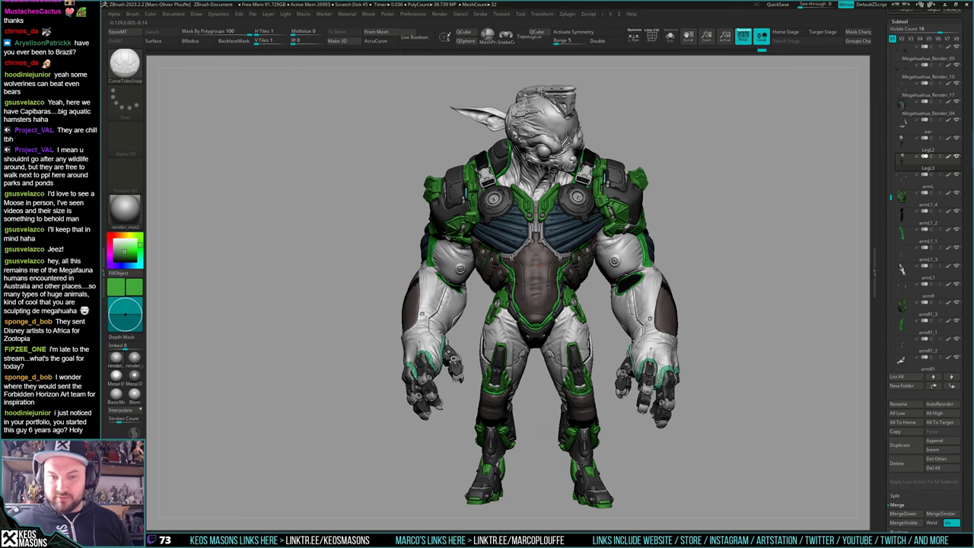
{"action": "right_click_drag", "start_coordinate": [537, 265], "coordinate": [580, 270]}
{"action": "key", "text": "c"}
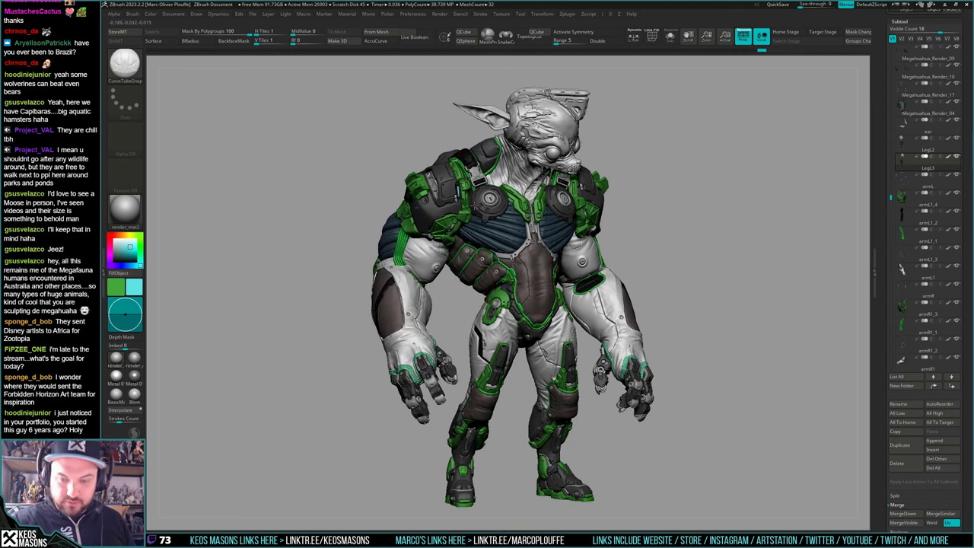
Isolate LegL3 and duplicate it as a new subtool
{"action": "right_click_drag", "start_coordinate": [666, 346], "coordinate": [685, 388], "text": "shift"}
{"action": "key", "text": "s"}
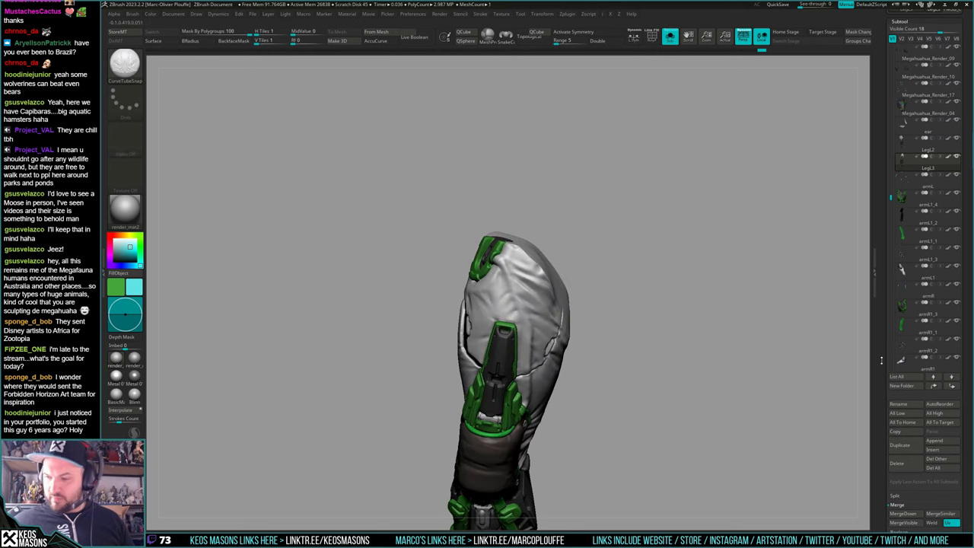
{"action": "left_click_drag", "start_coordinate": [880, 359], "coordinate": [884, 333]}
{"action": "key", "text": "i"}
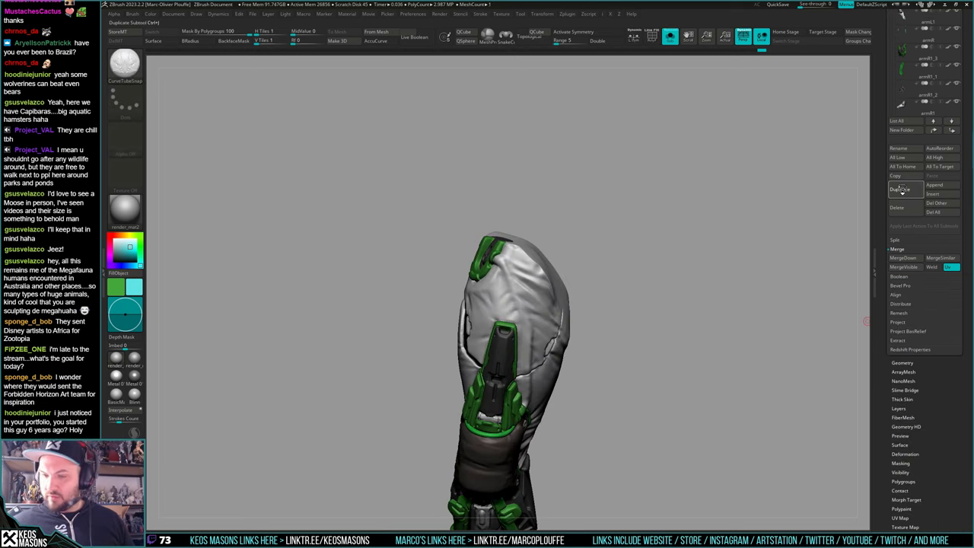
{"action": "left_click", "coordinate": [901, 190]}
Add a small cyan tube in the central recess of the dark front thigh plate on the duplicated leg
{"action": "right_click_drag", "start_coordinate": [532, 357], "coordinate": [499, 374]}
{"action": "key", "text": "f"}
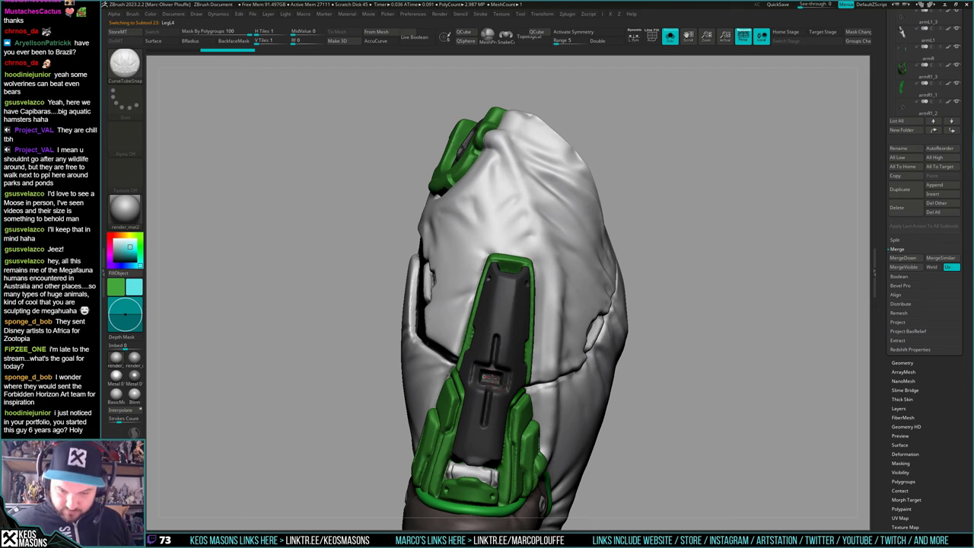
{"action": "left_click", "coordinate": [501, 375], "text": "alt"}
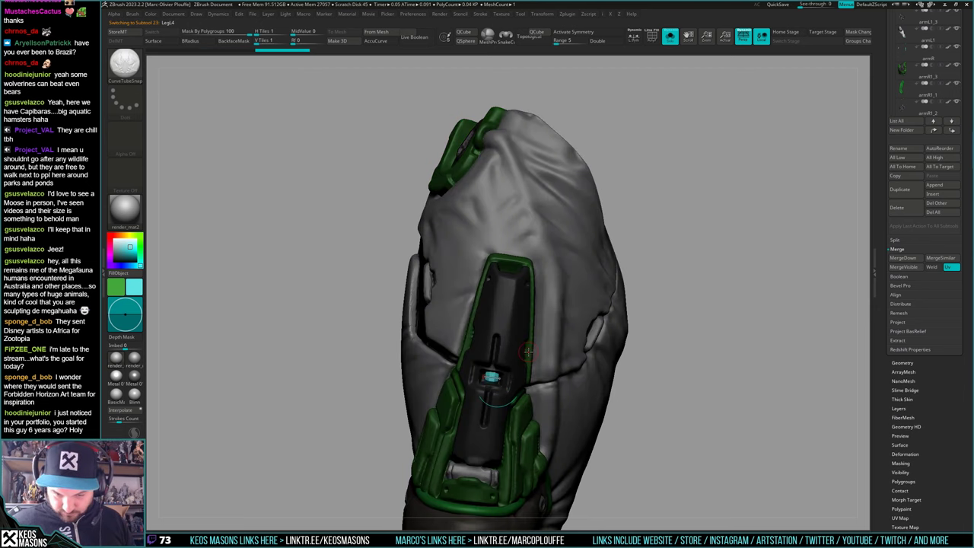
Show the full figure and add a matching small cyan tube in the other leg's front thigh plate recess
{"action": "right_click_drag", "start_coordinate": [691, 382], "coordinate": [688, 336], "text": "ctrl"}
{"action": "key", "text": "alt+s"}
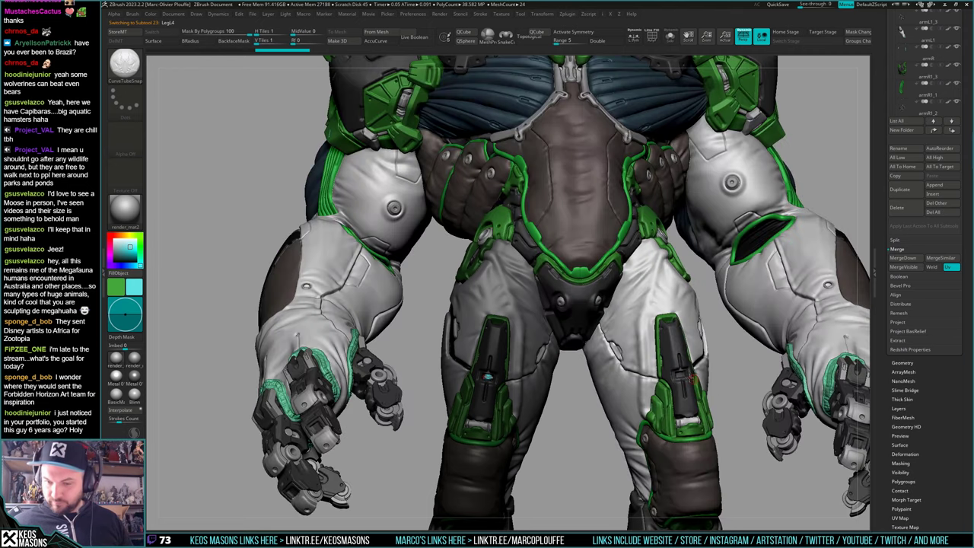
{"action": "right_click_drag", "start_coordinate": [691, 378], "coordinate": [705, 378]}
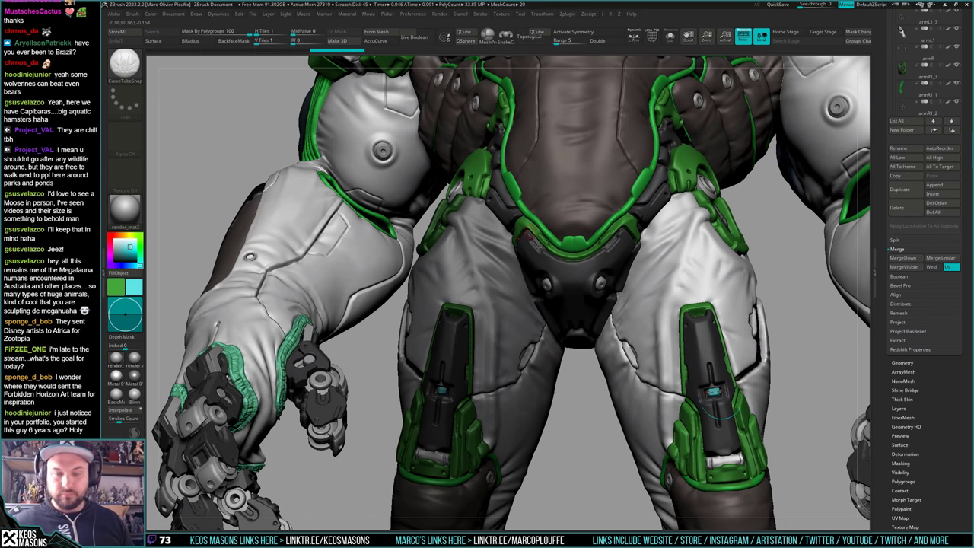
Choose PolySphere from the IMM Primitives brush and insert a cyan sphere on the round bolt of the green hip plate
{"action": "mouse_move", "coordinate": [536, 245]}
{"action": "right_mouse_down"}
{"action": "mouse_move", "coordinate": [590, 254]}
{"action": "mouse_move", "coordinate": [544, 249]}
{"action": "right_mouse_up"}
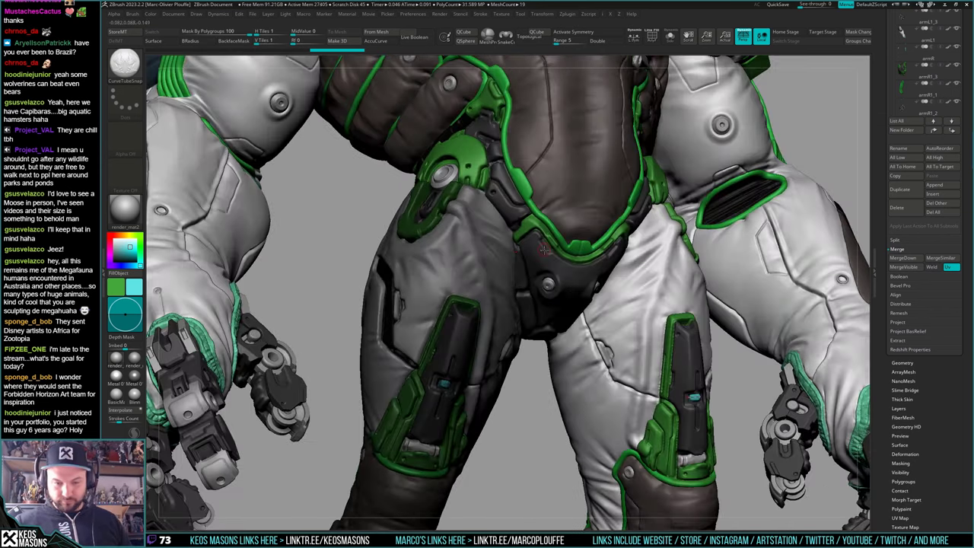
{"action": "right_click", "coordinate": [544, 251]}
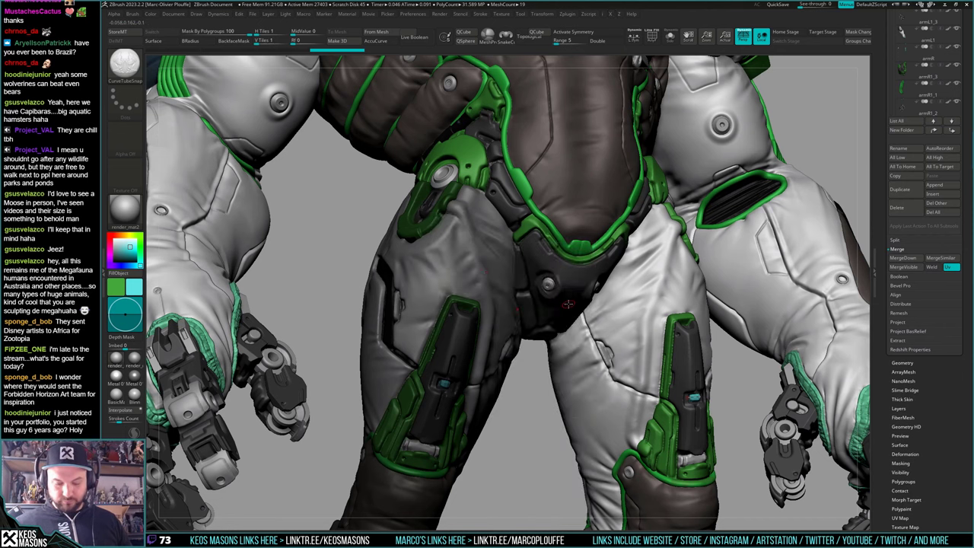
{"action": "key", "text": "b"}
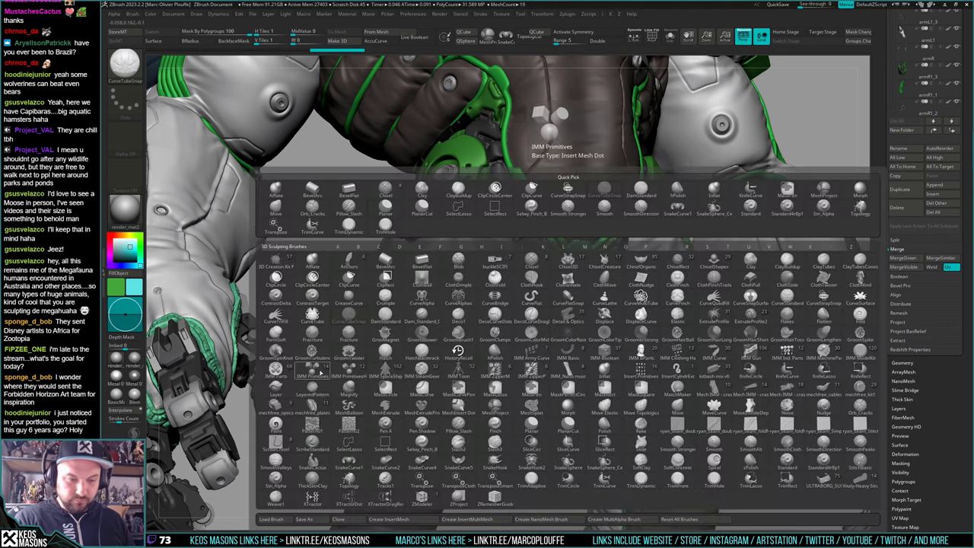
{"action": "left_click", "coordinate": [325, 369]}
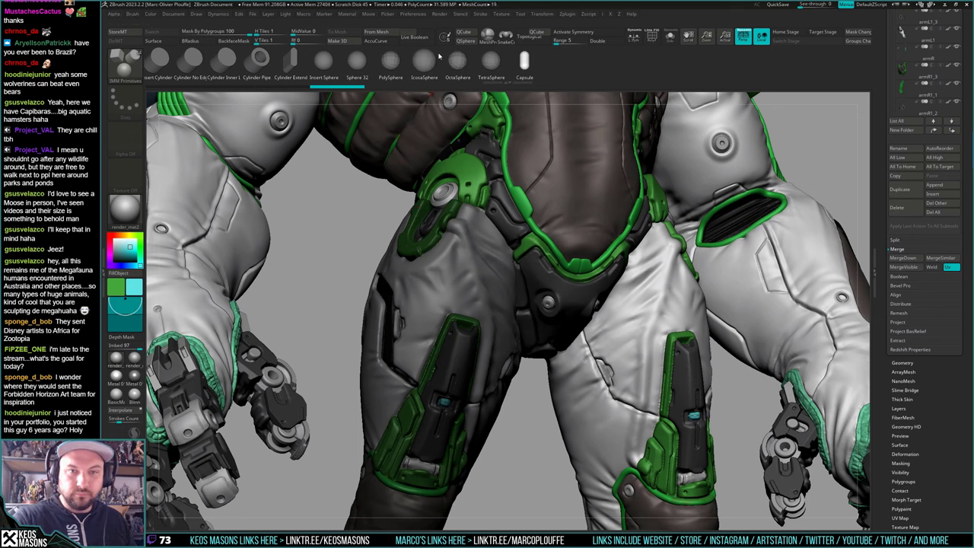
{"action": "left_click", "coordinate": [395, 61]}
{"action": "mouse_move", "coordinate": [327, 229]}
{"action": "left_mouse_down"}
{"action": "mouse_move", "coordinate": [384, 227]}
{"action": "mouse_move", "coordinate": [433, 184]}
{"action": "mouse_move", "coordinate": [446, 196]}
{"action": "left_mouse_up"}
{"action": "key", "text": "space"}
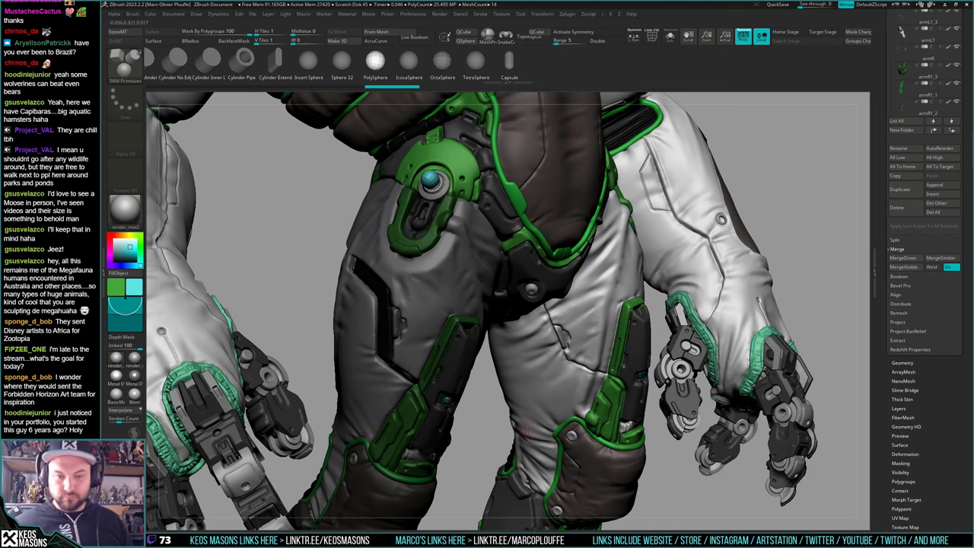
Isolate the duplicated leg subtool, clear its mask and delete the leg geometry, keeping only the cyan tubes and sphere
{"action": "key", "text": "alt+s"}
{"action": "left_click_drag", "start_coordinate": [611, 326], "coordinate": [666, 296]}
{"action": "key", "text": "w"}
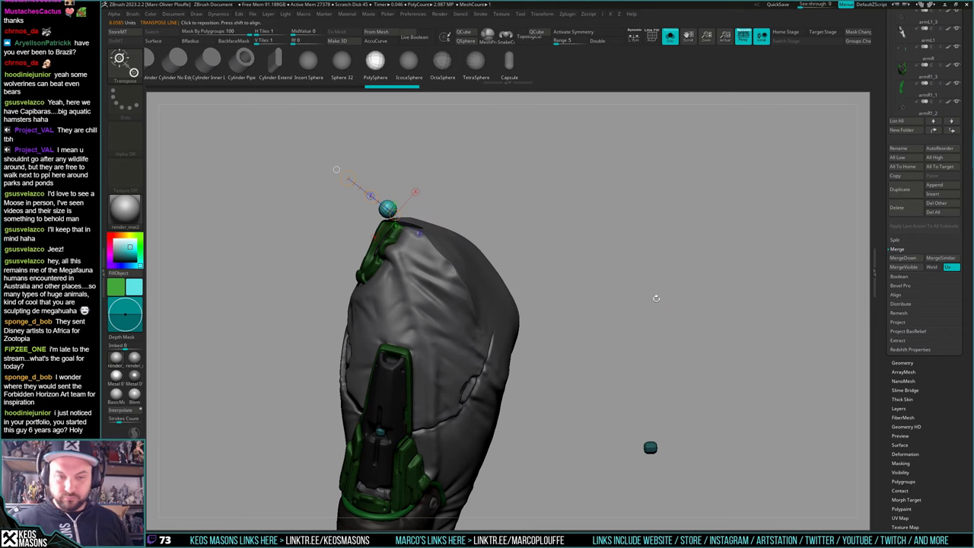
{"action": "right_click_drag", "start_coordinate": [513, 327], "coordinate": [566, 299], "text": "ctrl"}
{"action": "left_click_drag", "start_coordinate": [385, 401], "coordinate": [395, 369], "text": "ctrl"}
{"action": "left_click_drag", "start_coordinate": [612, 413], "coordinate": [465, 332], "text": "ctrl"}
{"action": "key", "text": "q"}
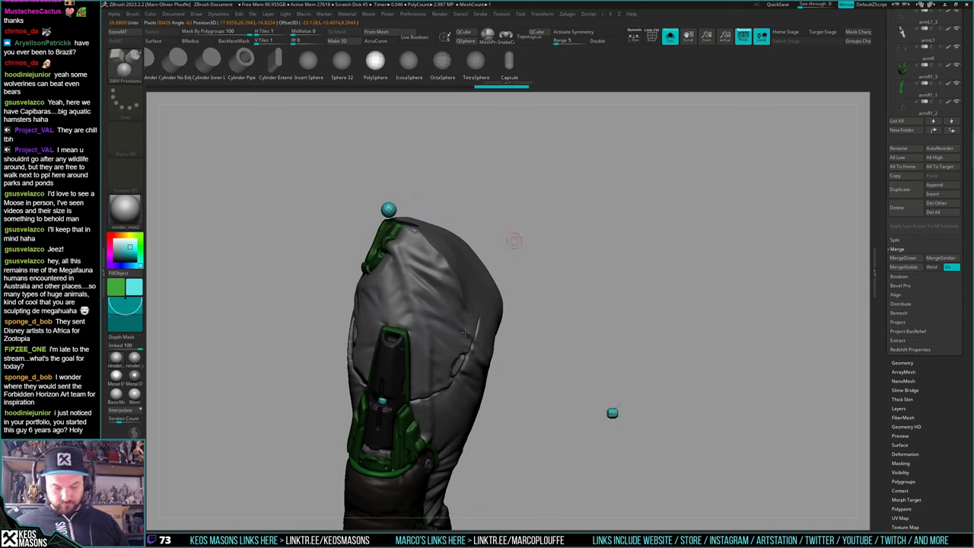
{"action": "key", "text": "ctrl+h"}
{"action": "left_click_drag", "start_coordinate": [689, 307], "coordinate": [687, 337], "text": "ctrl+shift"}
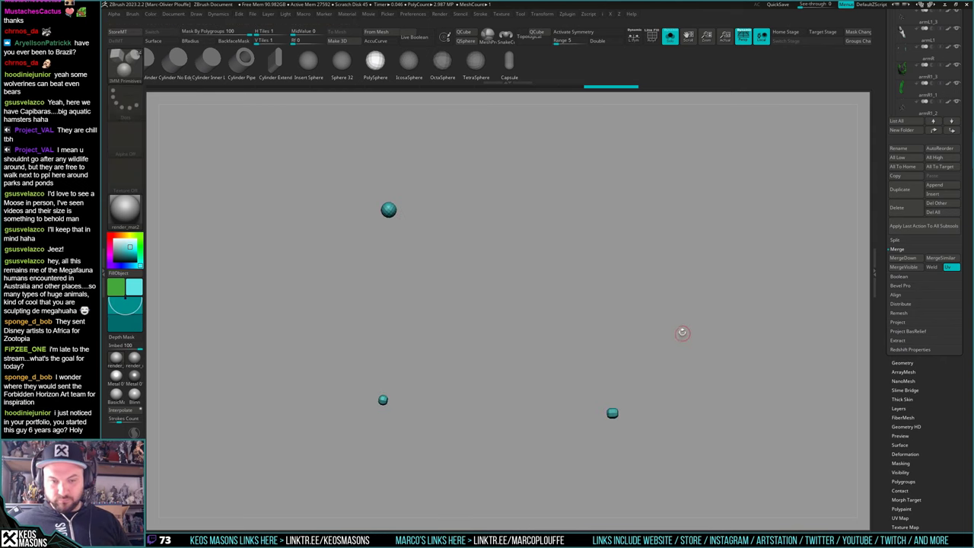
{"action": "left_click", "coordinate": [680, 333], "text": "ctrl+shift"}
Remove the cyan hip sphere from the lights subtool, keeping the two thigh tubes
{"action": "right_click_drag", "start_coordinate": [595, 253], "coordinate": [633, 213]}
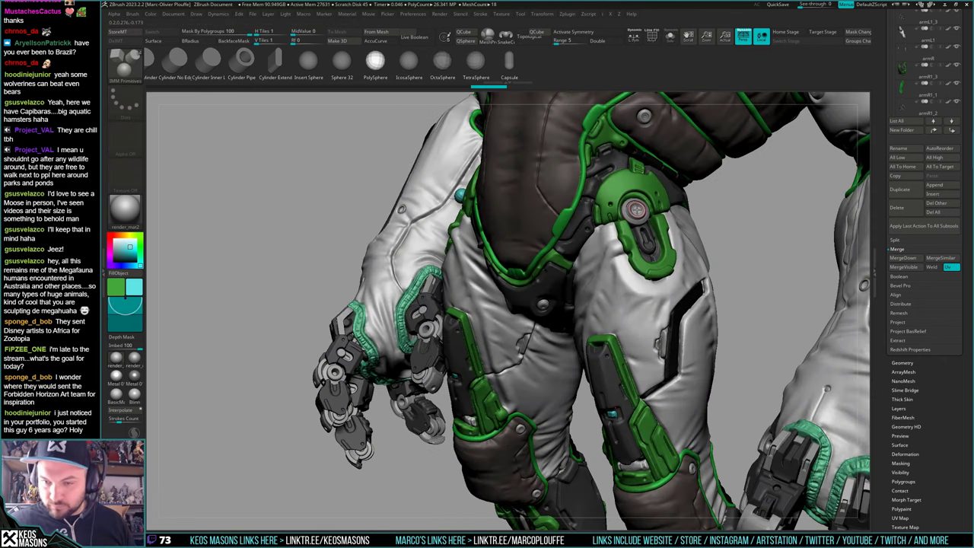
{"action": "left_click", "coordinate": [637, 212], "text": "ctrl+shift"}
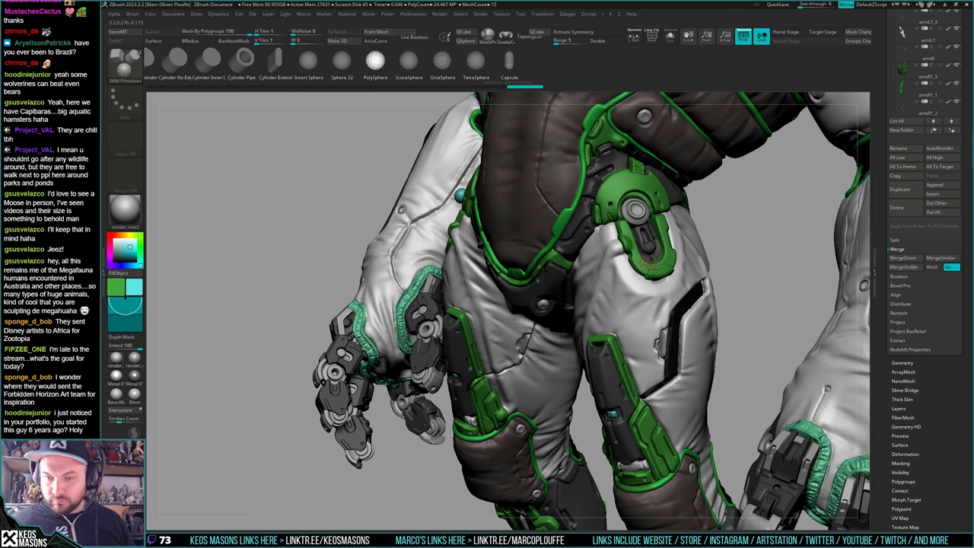
{"action": "key", "text": "alt+s"}
{"action": "left_click_drag", "start_coordinate": [393, 247], "coordinate": [455, 171], "text": "ctrl+shift"}
{"action": "left_click_drag", "start_coordinate": [628, 293], "coordinate": [597, 259], "text": "ctrl+shift"}
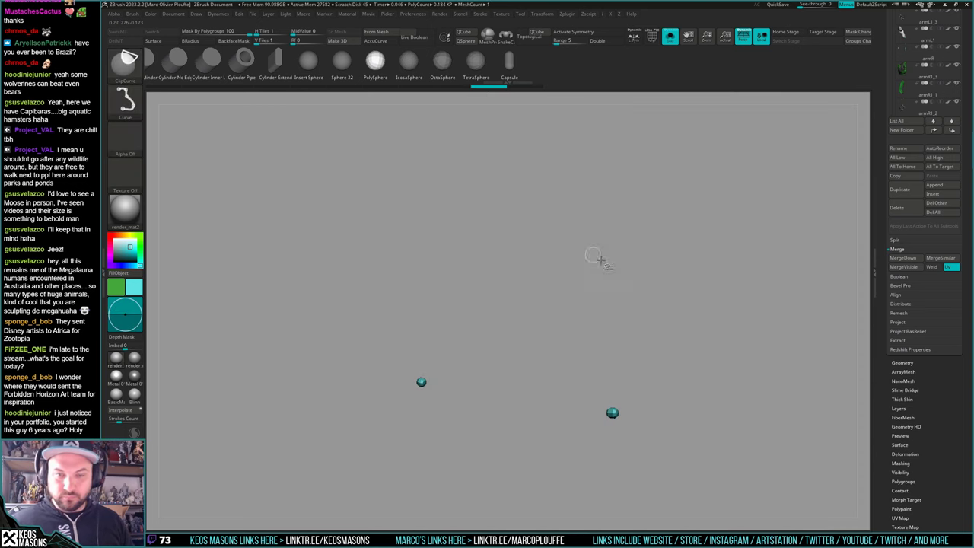
{"action": "key", "text": "alt+s"}
{"action": "right_click_drag", "start_coordinate": [597, 257], "coordinate": [536, 254]}
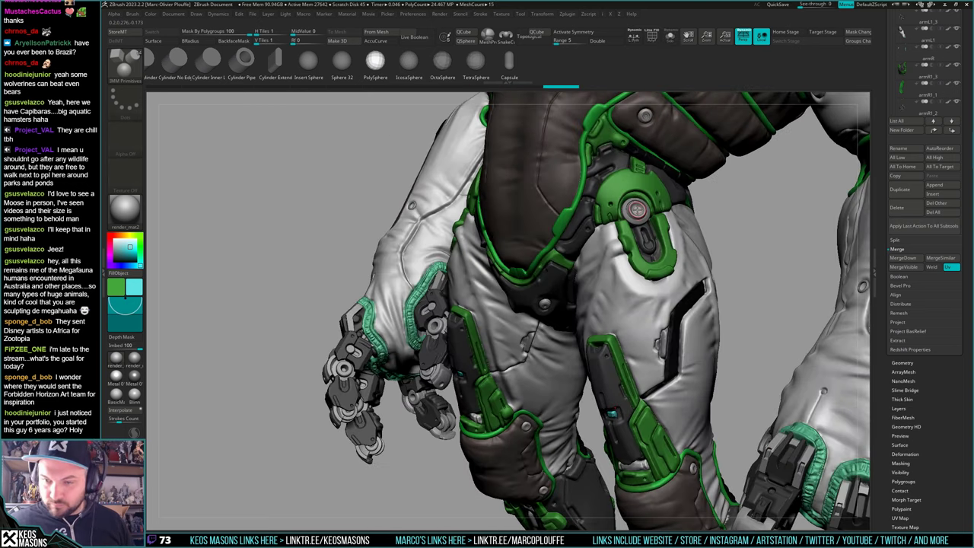
Insert a cyan PolySphere centred on the round bolt of each green hip plate
{"action": "left_click_drag", "start_coordinate": [637, 210], "coordinate": [641, 218]}
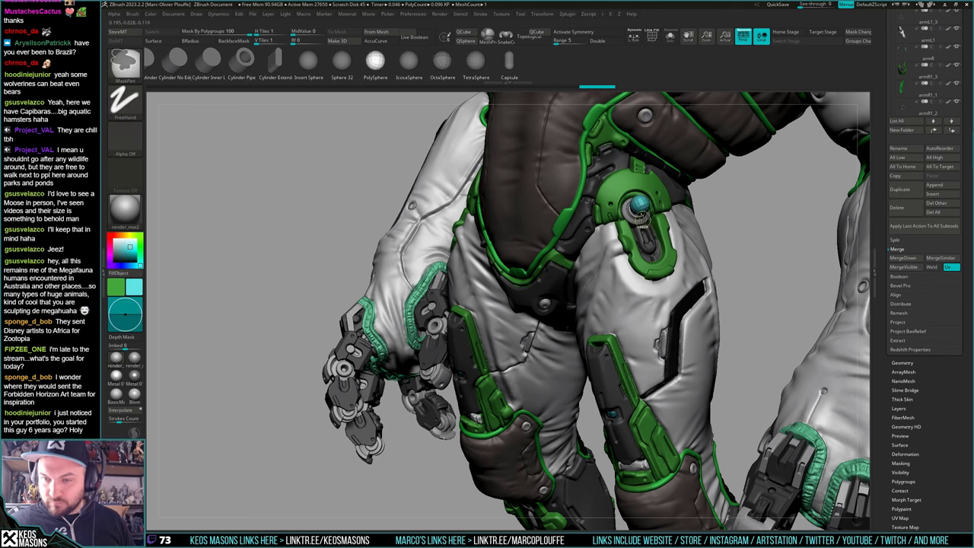
{"action": "key", "text": "ctrl+z"}
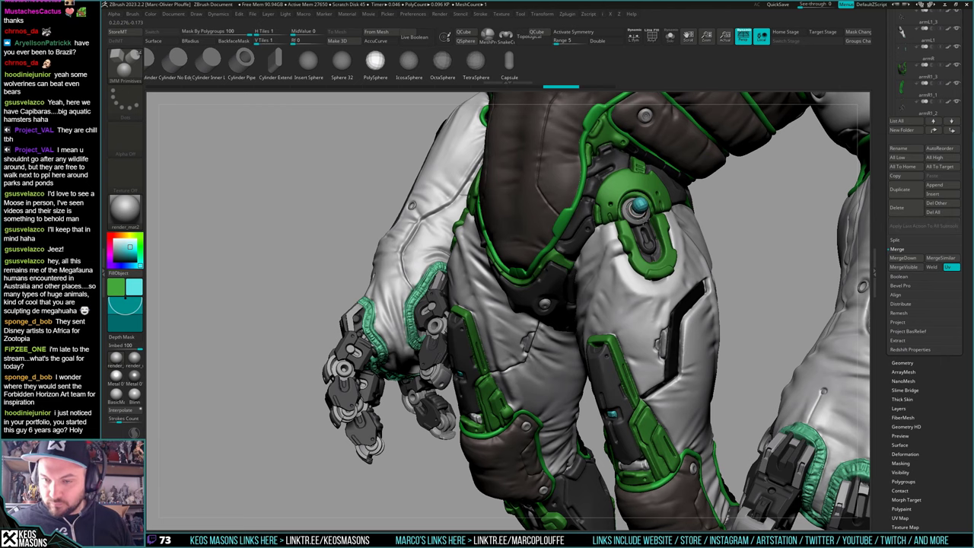
{"action": "key", "text": "ctrl+shift+z"}
{"action": "right_click_drag", "start_coordinate": [400, 209], "coordinate": [517, 202]}
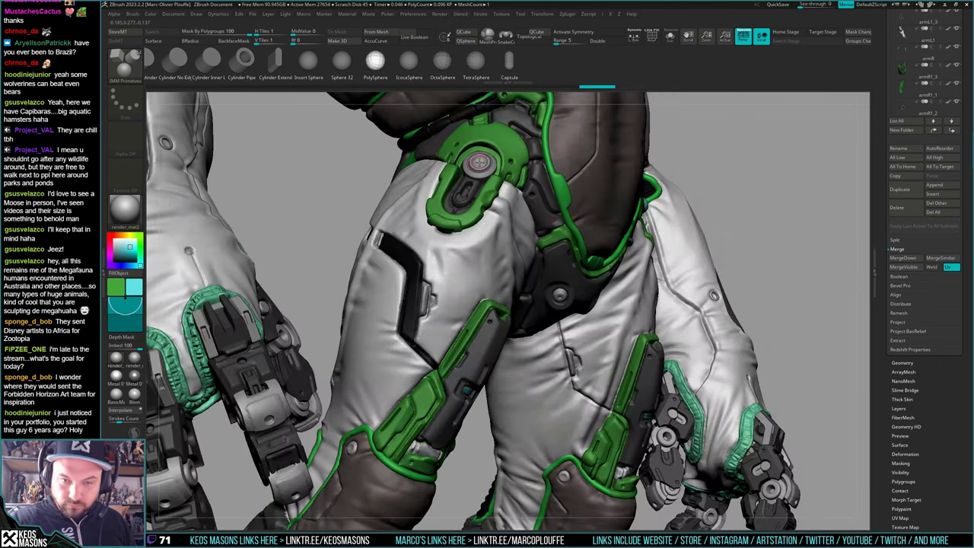
{"action": "key", "text": "ctrl+shift+z"}
{"action": "key", "text": "ctrl+shift+z"}
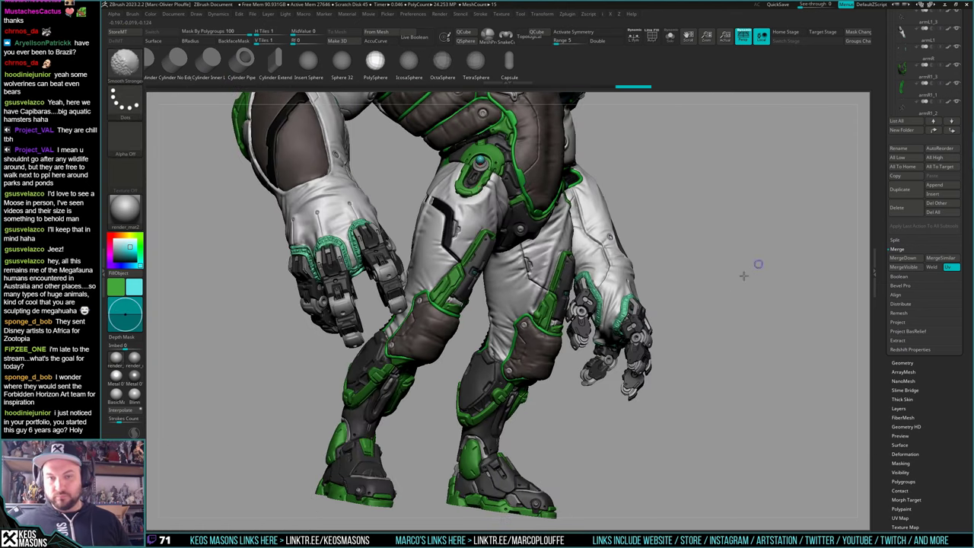
Examine the hip spheres and thigh tubes in isolation and against the whole figure
{"action": "key", "text": "ctrl+shift+z"}
{"action": "key", "text": "ctrl+shift+z"}
{"action": "key", "text": "ctrl+shift+z"}
{"action": "key", "text": "ctrl+shift+z"}
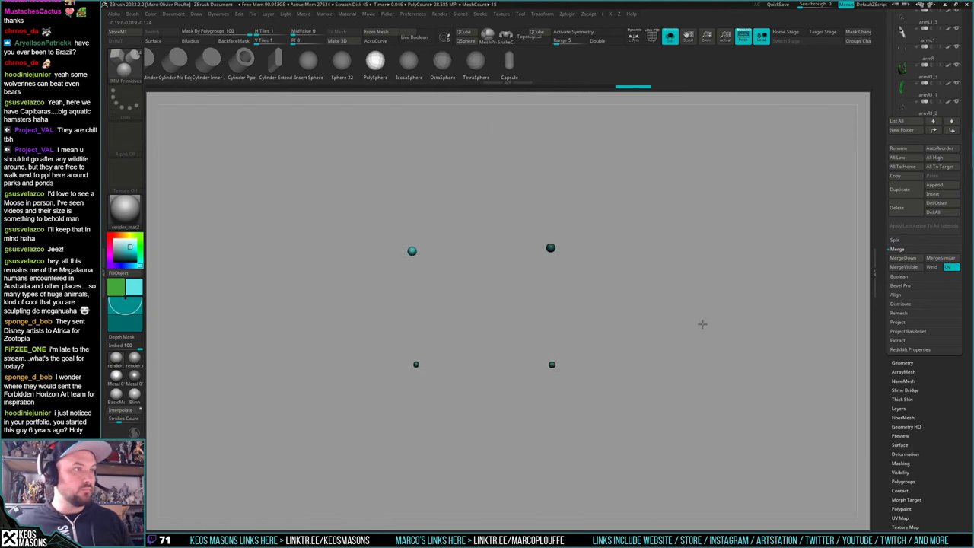
{"action": "key", "text": "ctrl+shift+z"}
{"action": "key", "text": "ctrl+shift+z"}
{"action": "key", "text": "ctrl+shift+z"}
{"action": "key", "text": "ctrl+shift+z"}
{"action": "key", "text": "ctrl+shift+z"}
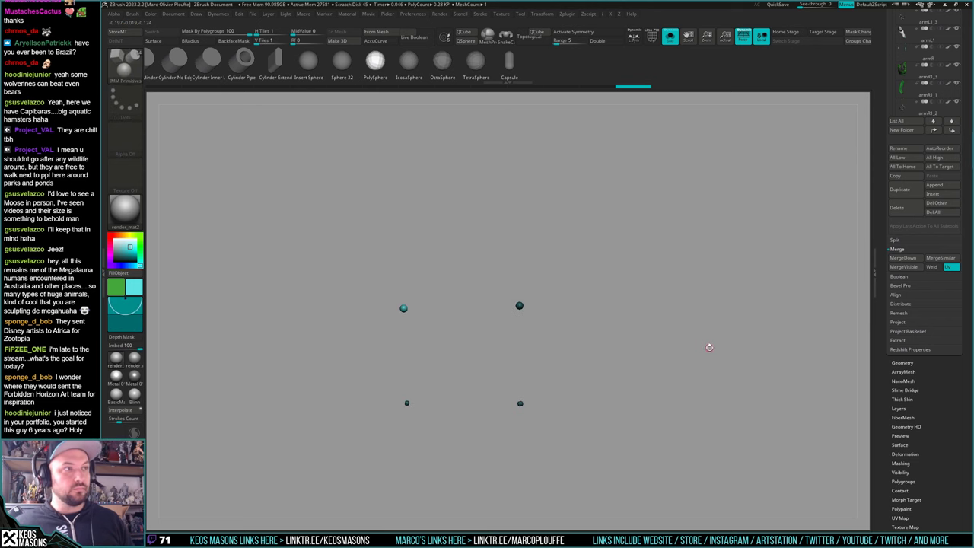
{"action": "key", "text": "ctrl+shift+z"}
{"action": "key", "text": "ctrl+shift+z"}
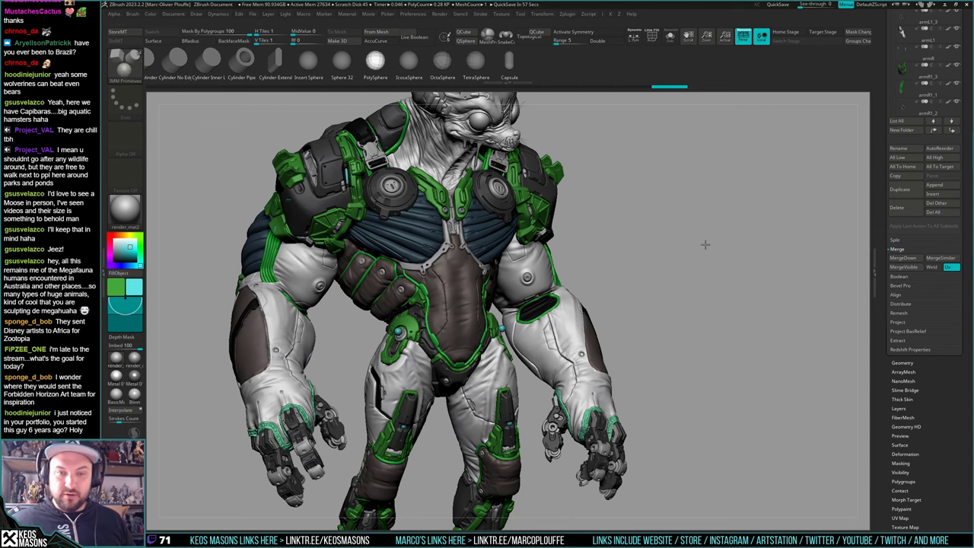
Isolate the lights subtool briefly and switch back to the CurveTubeSnap brush
{"action": "left_click_drag", "start_coordinate": [705, 244], "coordinate": [635, 242]}
{"action": "key", "text": "alt+s"}
{"action": "key", "text": "space"}
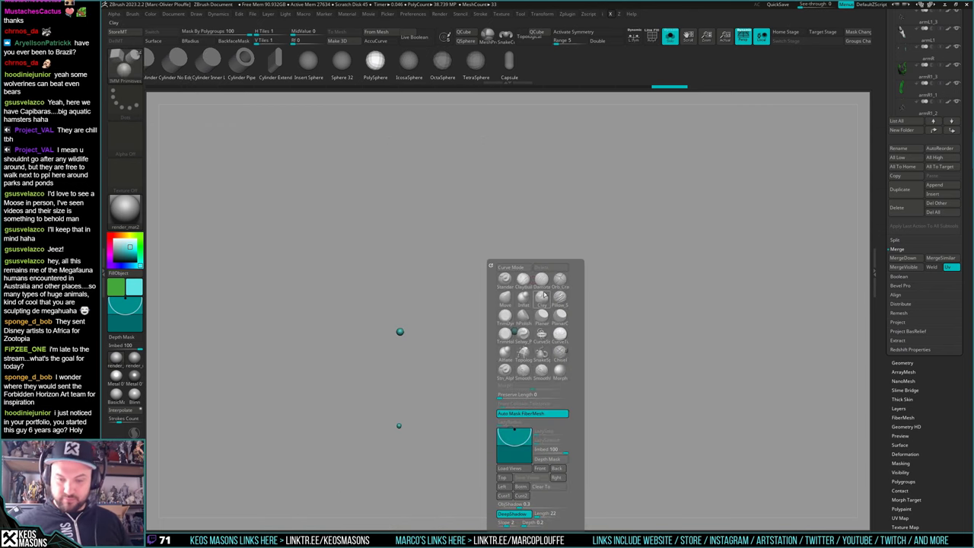
{"action": "left_click", "coordinate": [560, 335]}
{"action": "key", "text": "alt+s"}
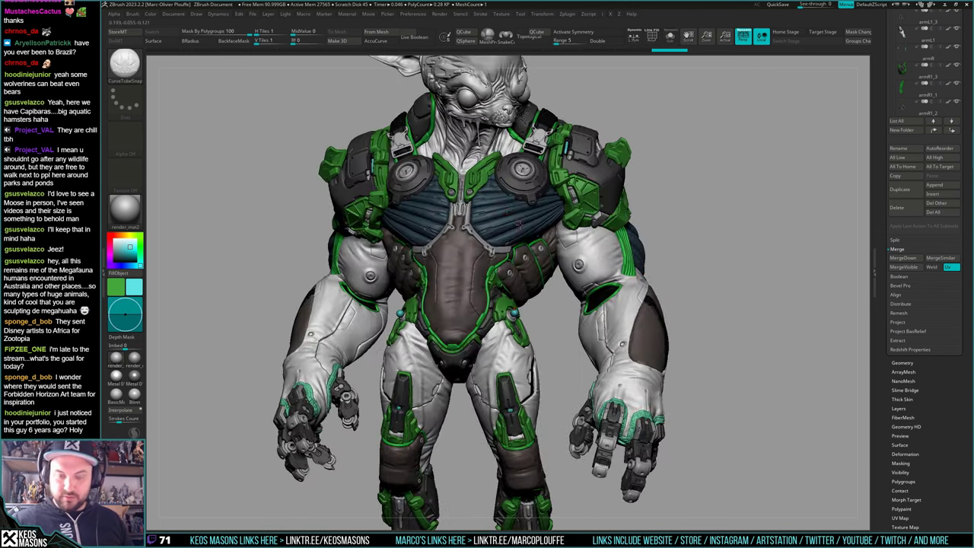
Add a small cyan tube in the slot of each green chest plate beside the sternum
{"action": "right_click_drag", "start_coordinate": [501, 242], "coordinate": [523, 327], "text": "ctrl"}
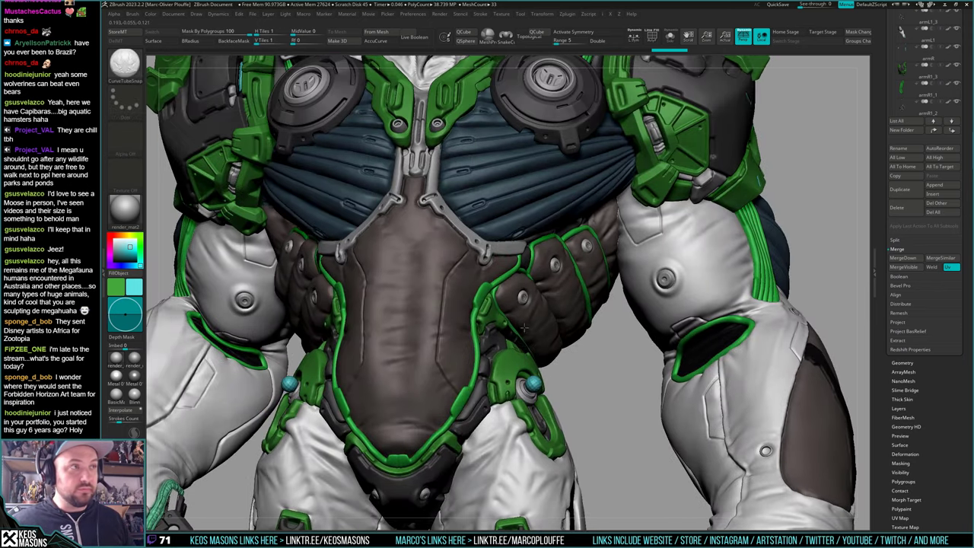
{"action": "right_click_drag", "start_coordinate": [448, 161], "coordinate": [497, 275], "text": "alt"}
{"action": "right_click_drag", "start_coordinate": [381, 190], "coordinate": [421, 186]}
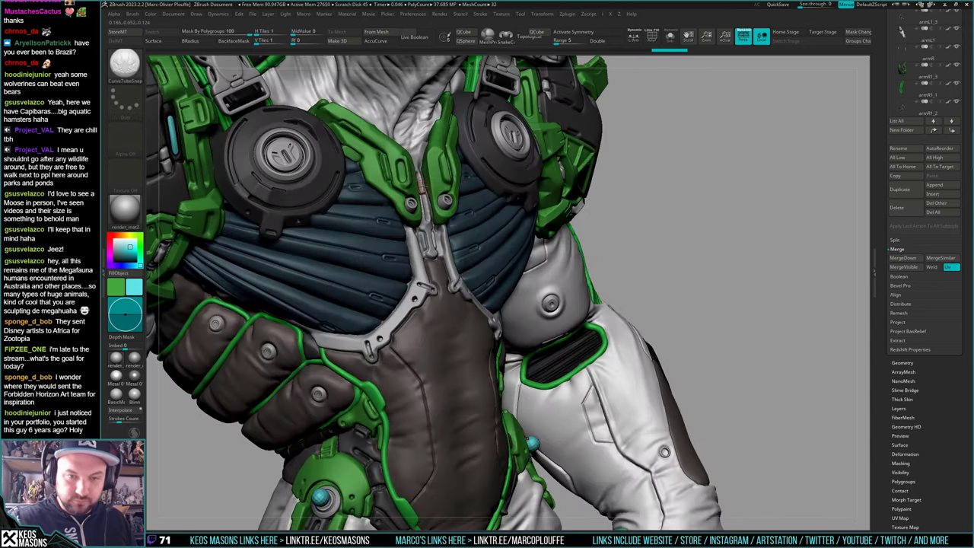
{"action": "key", "text": "space"}
{"action": "left_click_drag", "start_coordinate": [404, 165], "coordinate": [401, 165]}
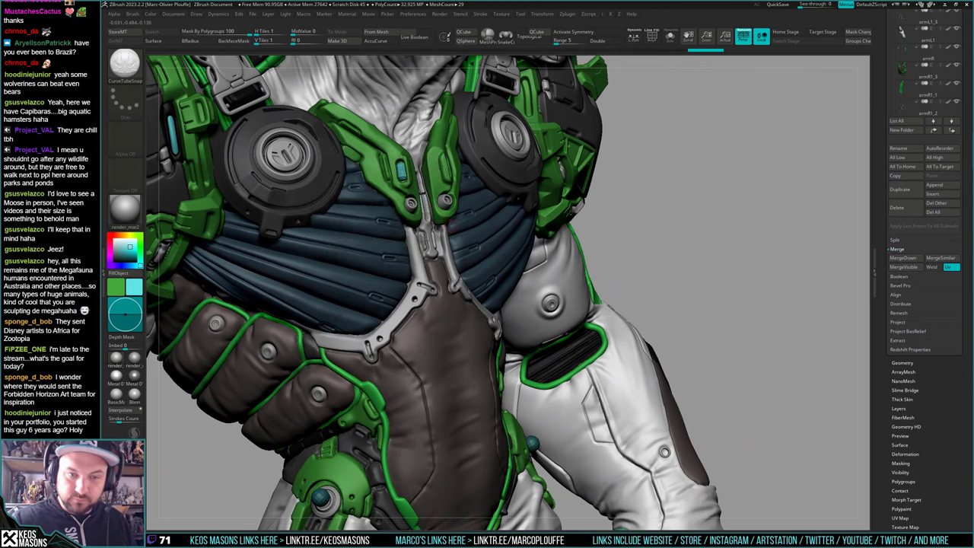
{"action": "right_click_drag", "start_coordinate": [424, 241], "coordinate": [462, 160]}
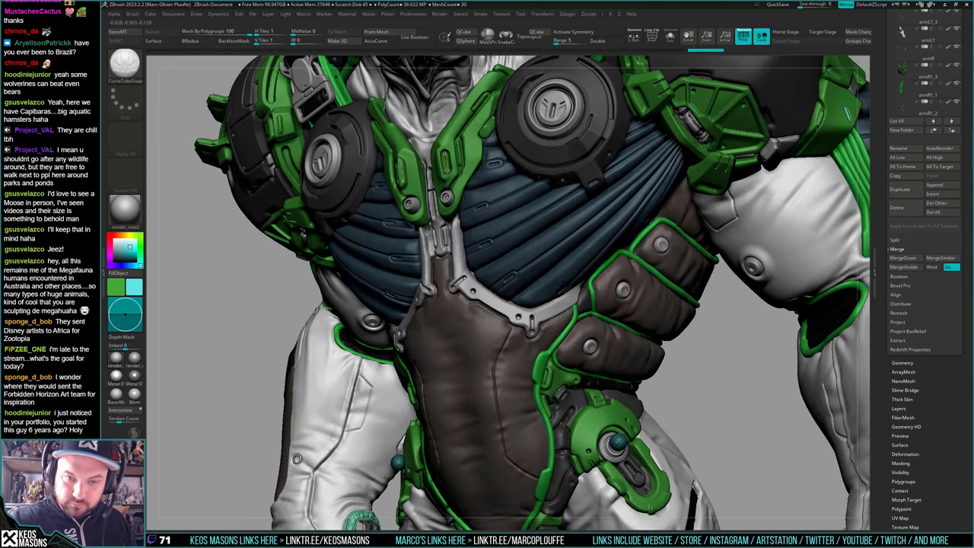
{"action": "left_click", "coordinate": [448, 170], "text": "alt"}
Isolate the lights subtool, subdivide it for smoother pieces and choose the Move brush
{"action": "key", "text": "alt+s"}
{"action": "right_click_drag", "start_coordinate": [487, 191], "coordinate": [647, 377]}
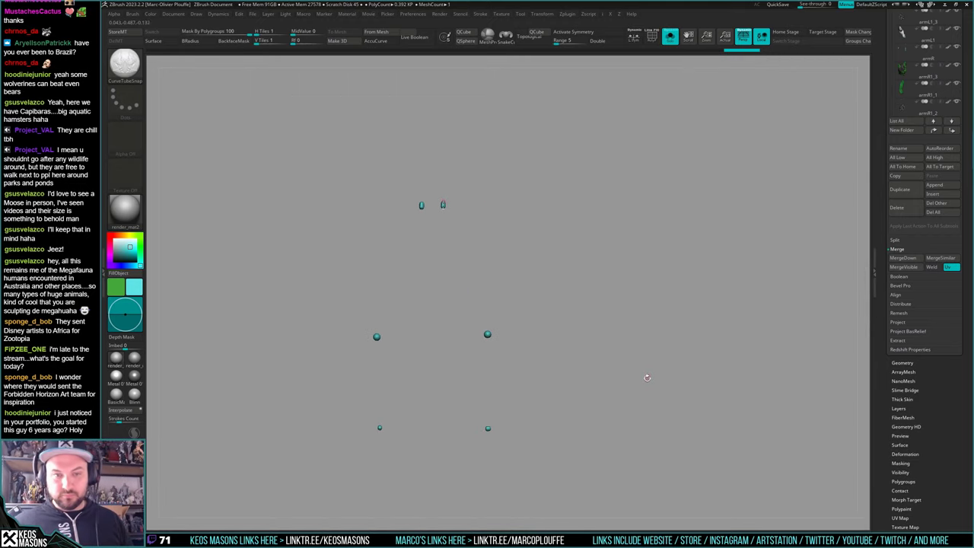
{"action": "key", "text": "ctrl+shift+s"}
{"action": "key", "text": "ctrl+shift+s"}
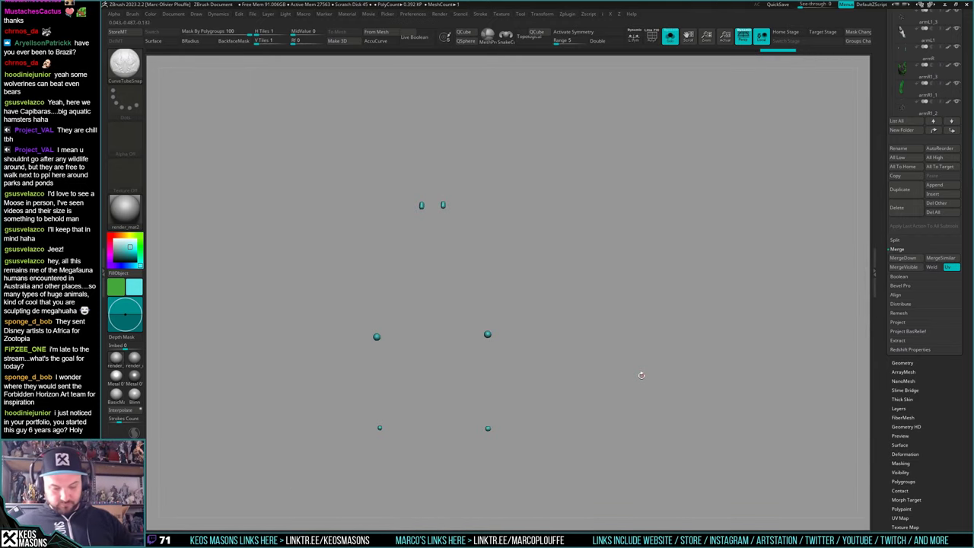
{"action": "key", "text": "b"}
{"action": "key", "text": "m"}
{"action": "key", "text": "v"}
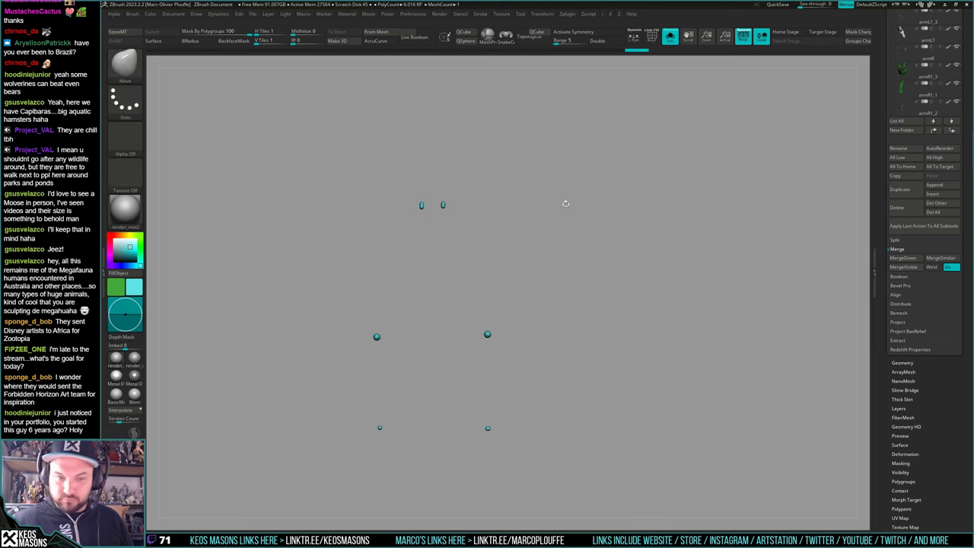
Widen the cyan tubes with the Move brush to fill the recesses in both front thigh plates
{"action": "key", "text": "ctrl+shift+s"}
{"action": "mouse_move", "coordinate": [565, 203]}
{"action": "right_mouse_down", "text": "alt"}
{"action": "mouse_move", "coordinate": [589, 254]}
{"action": "mouse_move", "coordinate": [587, 342]}
{"action": "mouse_move", "coordinate": [480, 244]}
{"action": "mouse_move", "coordinate": [460, 239]}
{"action": "mouse_move", "coordinate": [478, 235]}
{"action": "mouse_move", "coordinate": [457, 242]}
{"action": "mouse_move", "coordinate": [417, 226]}
{"action": "mouse_move", "coordinate": [625, 283]}
{"action": "mouse_move", "coordinate": [609, 311]}
{"action": "right_mouse_up", "text": "alt"}
{"action": "right_click", "coordinate": [465, 237]}
{"action": "key", "text": "ctrl+shift+s"}
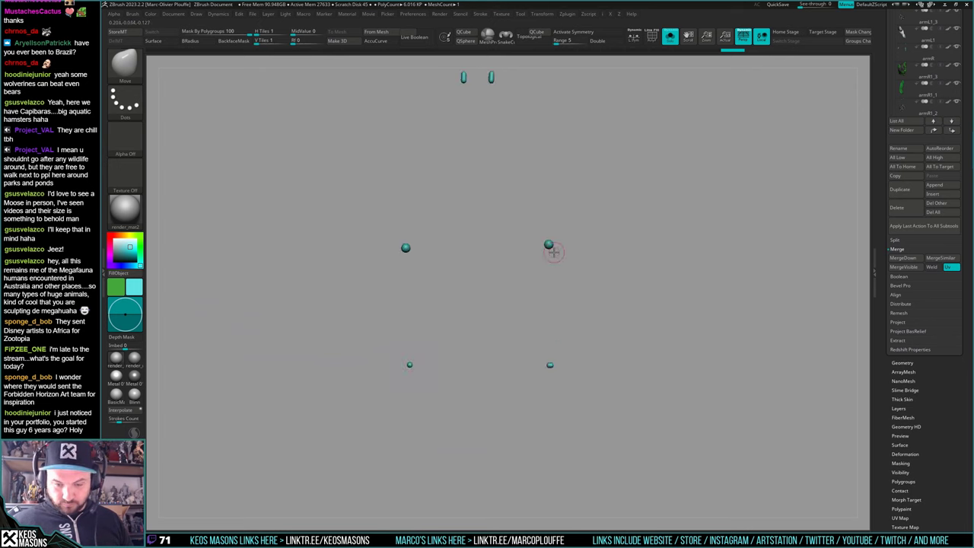
{"action": "key", "text": "ctrl+shift+s"}
{"action": "right_click_drag", "start_coordinate": [559, 369], "coordinate": [536, 371], "text": "ctrl"}
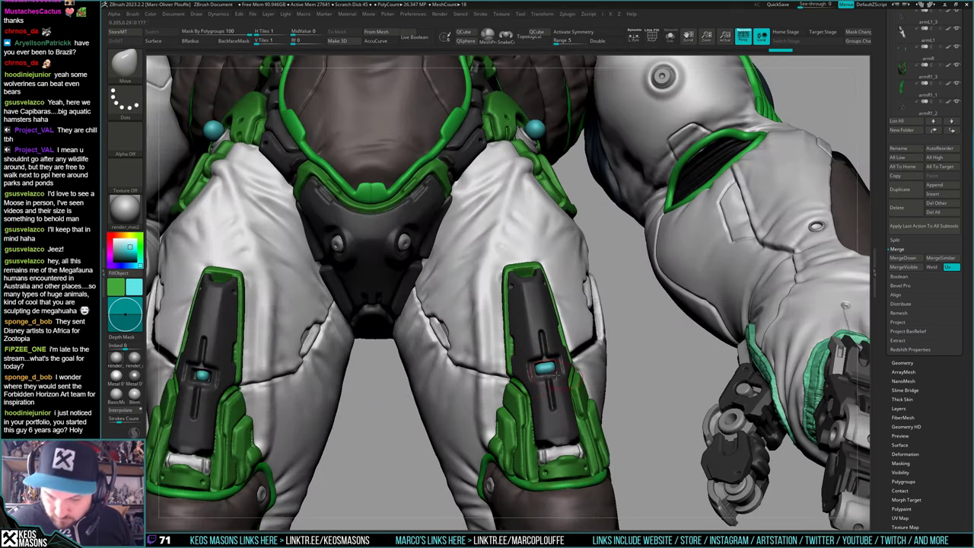
{"action": "right_click_drag", "start_coordinate": [563, 367], "coordinate": [255, 335]}
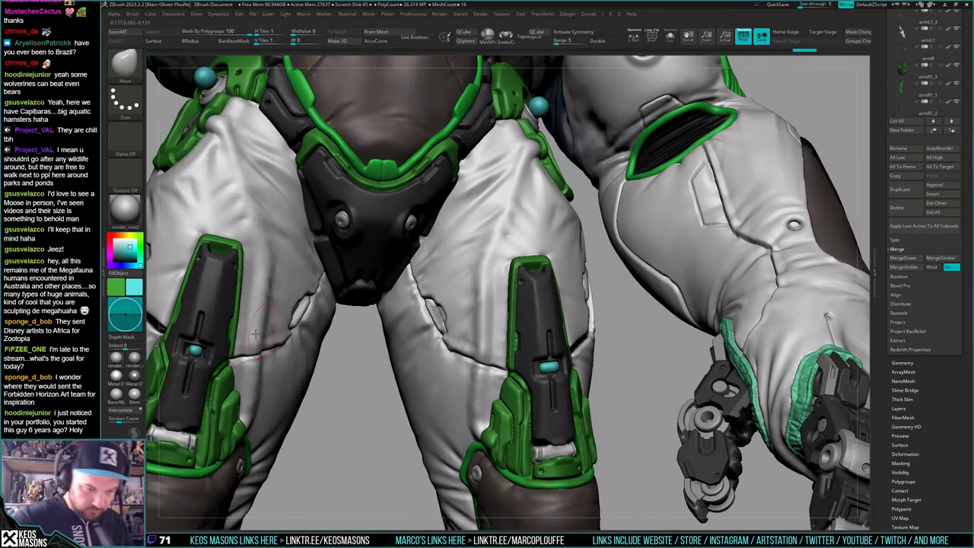
{"action": "left_click", "coordinate": [195, 350], "text": "alt"}
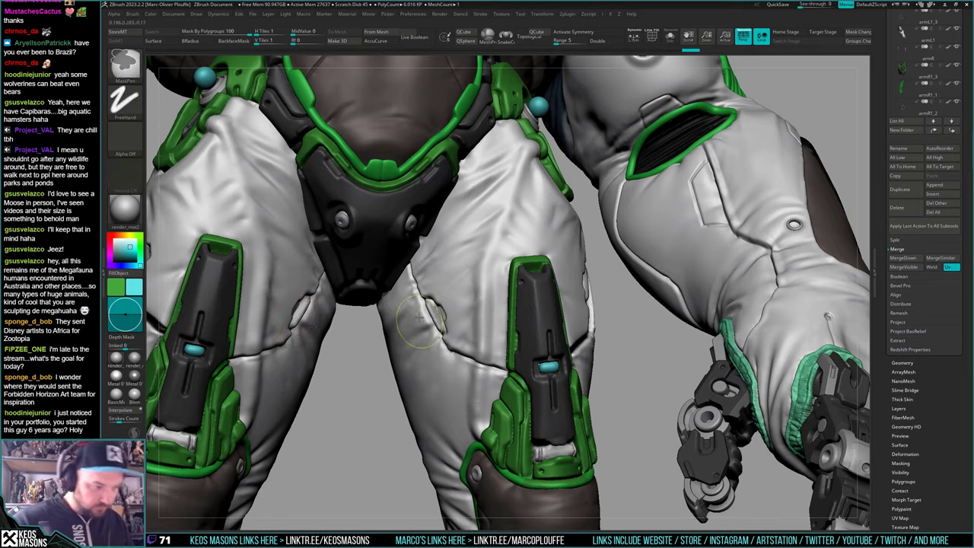
Mask off the other cyan lights and adjust the light spheres beside the hips with the Move transform
{"action": "right_click_drag", "start_coordinate": [423, 320], "coordinate": [527, 262], "text": "ctrl"}
{"action": "key", "text": "s"}
{"action": "right_click_drag", "start_coordinate": [526, 263], "coordinate": [527, 311], "text": "ctrl"}
{"action": "key", "text": "space"}
{"action": "left_click_drag", "start_coordinate": [565, 213], "coordinate": [540, 285], "text": "ctrl"}
{"action": "left_click", "coordinate": [520, 309], "text": "ctrl"}
{"action": "key", "text": "w"}
{"action": "key", "text": "s"}
{"action": "key", "text": "q"}
Isolate the lights subtool and redo the mask around the hip spheres from a clearer angle
{"action": "right_click_drag", "start_coordinate": [601, 304], "coordinate": [502, 304]}
{"action": "right_click_drag", "start_coordinate": [524, 335], "coordinate": [514, 323]}
{"action": "key", "text": "s"}
{"action": "right_click_drag", "start_coordinate": [343, 248], "coordinate": [522, 319], "text": "alt"}
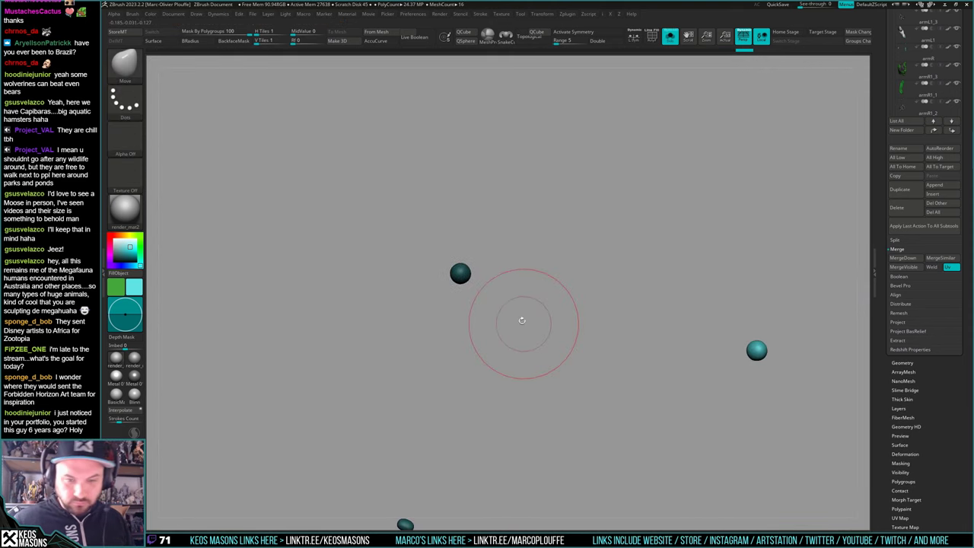
{"action": "left_click_drag", "start_coordinate": [511, 329], "coordinate": [493, 346], "text": "ctrl"}
{"action": "left_click_drag", "start_coordinate": [515, 211], "coordinate": [417, 346], "text": "ctrl"}
{"action": "left_click", "coordinate": [418, 346], "text": "ctrl"}
{"action": "key", "text": "s"}
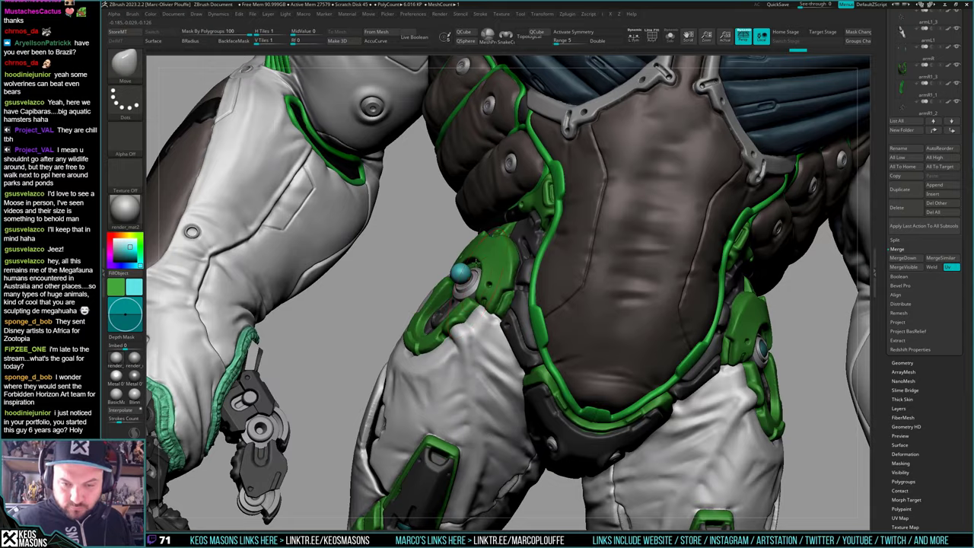
Fit the cyan spheres into the round sockets of the green hip plates
{"action": "mouse_move", "coordinate": [475, 299]}
{"action": "right_mouse_down"}
{"action": "mouse_move", "coordinate": [483, 271]}
{"action": "mouse_move", "coordinate": [472, 265]}
{"action": "right_mouse_up"}
{"action": "key", "text": "w"}
{"action": "left_click_drag", "start_coordinate": [464, 272], "coordinate": [489, 301]}
{"action": "key", "text": "q"}
{"action": "right_click_drag", "start_coordinate": [464, 297], "coordinate": [559, 312]}
{"action": "left_click_drag", "start_coordinate": [462, 285], "coordinate": [470, 267]}
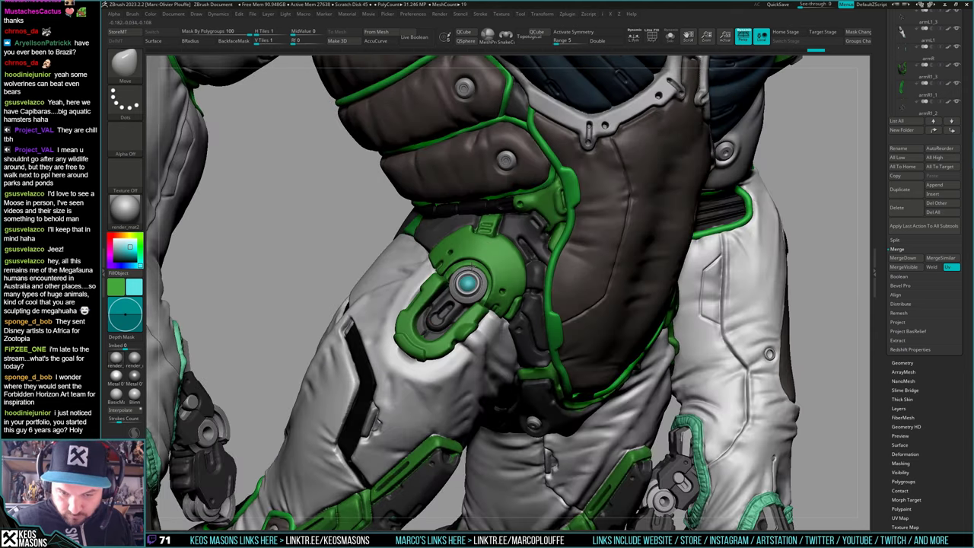
Examine the whole figure from the front and at three-quarter angle to judge the suit colours and lights
{"action": "right_click_drag", "start_coordinate": [472, 267], "coordinate": [709, 331], "text": "ctrl"}
{"action": "right_click_drag", "start_coordinate": [752, 356], "coordinate": [727, 355], "text": "shift"}
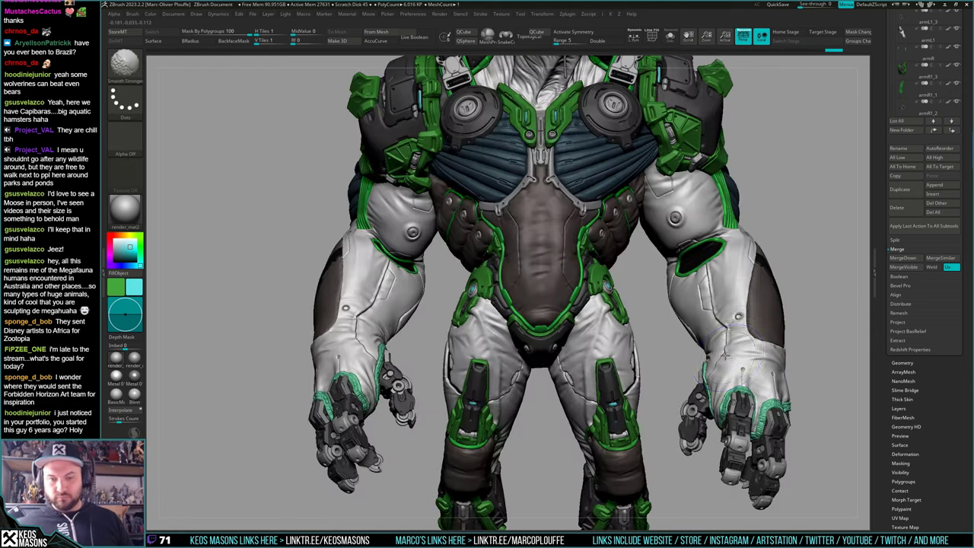
{"action": "left_click", "coordinate": [727, 355], "text": "alt"}
{"action": "mouse_move", "coordinate": [657, 424]}
{"action": "right_mouse_down"}
{"action": "mouse_move", "coordinate": [689, 415]}
{"action": "mouse_move", "coordinate": [804, 337]}
{"action": "mouse_move", "coordinate": [741, 243]}
{"action": "right_mouse_up"}
{"action": "key", "text": "1"}
{"action": "left_click", "coordinate": [723, 264]}
{"action": "key", "text": "space"}
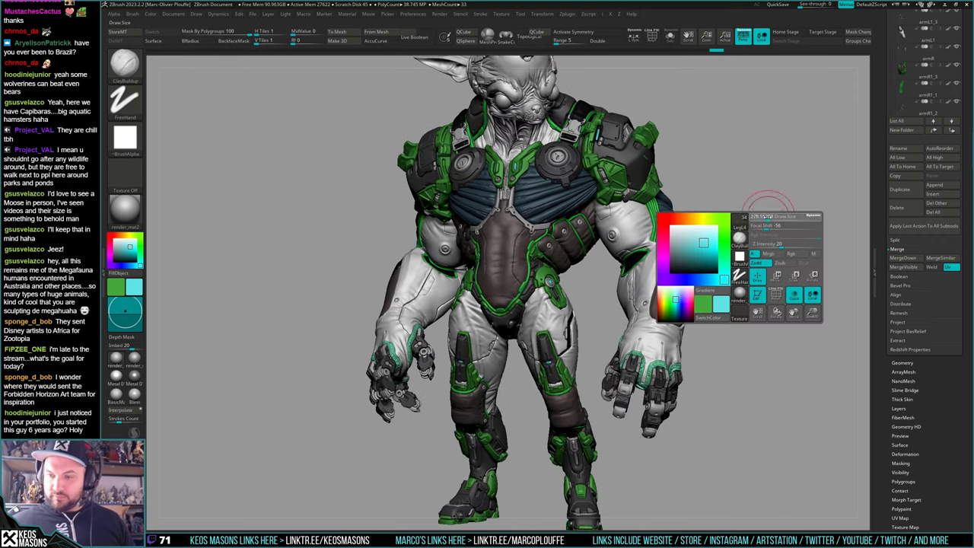
{"action": "left_click_drag", "start_coordinate": [763, 215], "coordinate": [768, 224]}
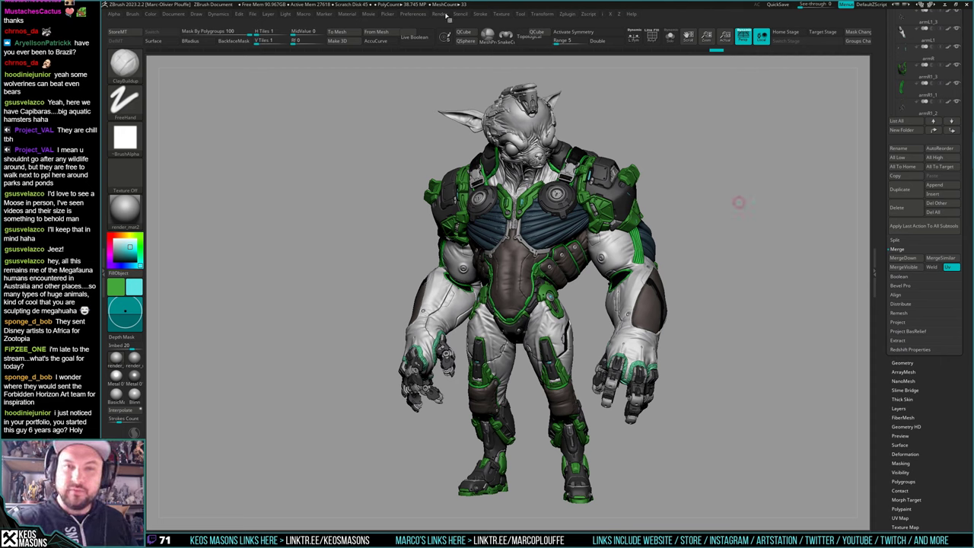
Check the colour blocking of the figure in unshaded flat rendering and return to shaded rendering
{"action": "left_click", "coordinate": [447, 17]}
{"action": "left_click", "coordinate": [500, 92]}
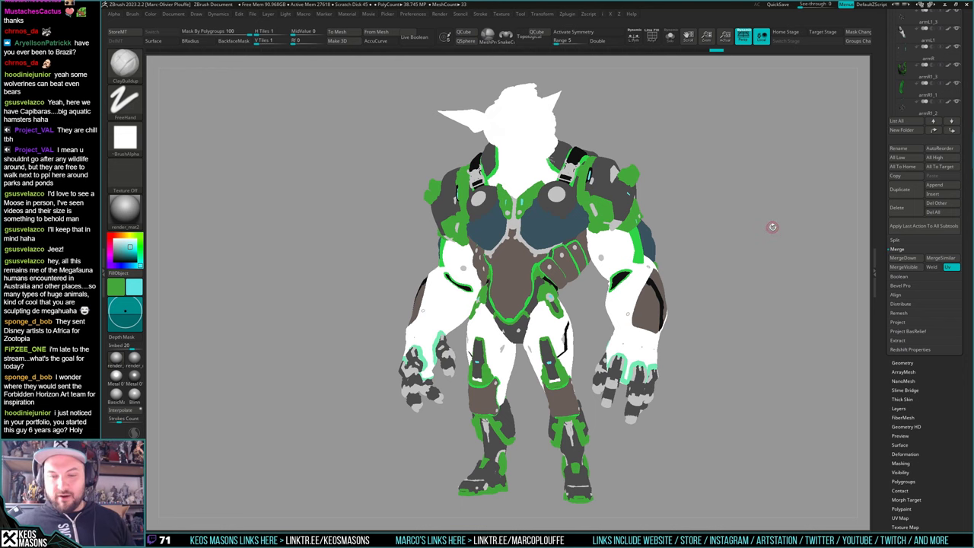
{"action": "mouse_move", "coordinate": [767, 229]}
{"action": "left_mouse_down"}
{"action": "mouse_move", "coordinate": [783, 226]}
{"action": "mouse_move", "coordinate": [771, 220]}
{"action": "mouse_move", "coordinate": [797, 223]}
{"action": "mouse_move", "coordinate": [774, 219]}
{"action": "mouse_move", "coordinate": [765, 235]}
{"action": "left_mouse_up"}
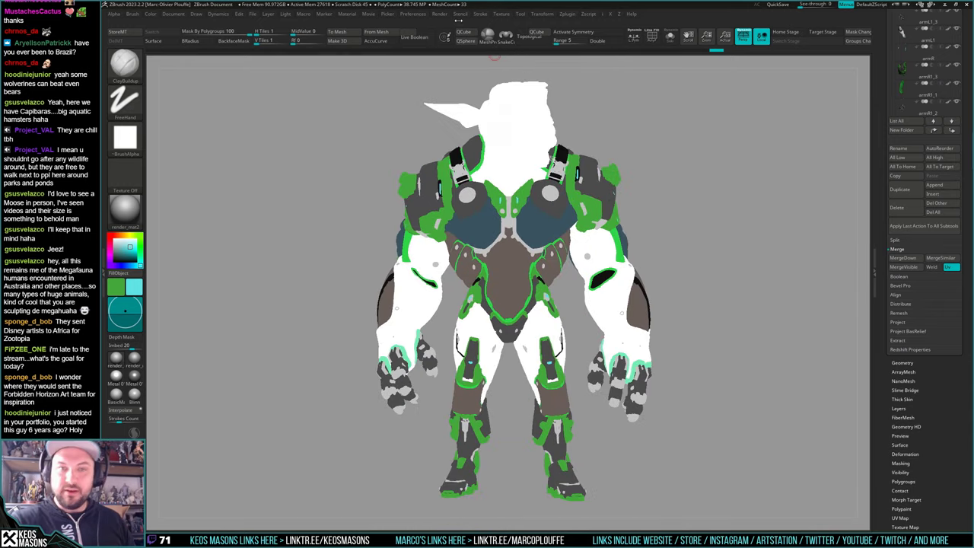
{"action": "left_click", "coordinate": [440, 14]}
{"action": "left_click", "coordinate": [491, 82]}
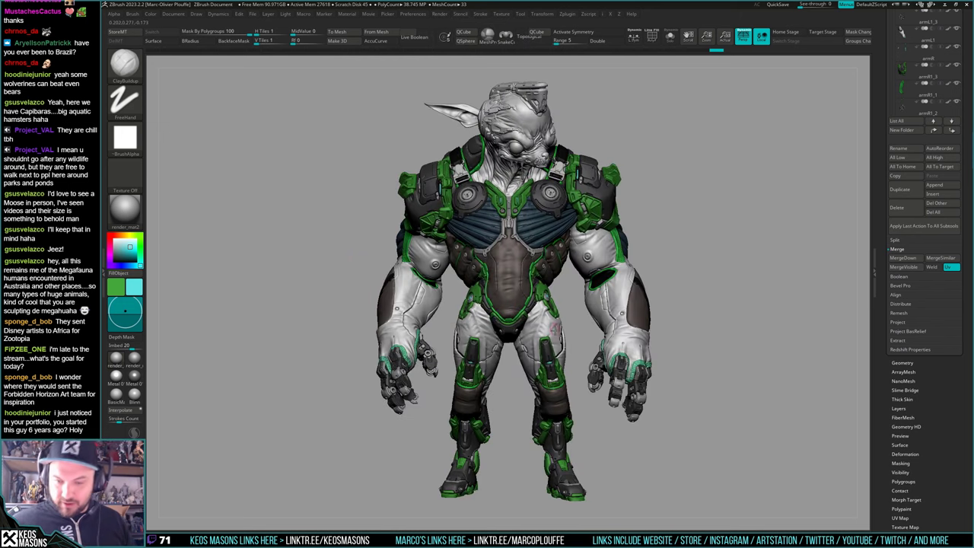
Isolate the LegL2 subtool and inspect the paint on its thigh panels and knee armour
{"action": "key", "text": "shift+s"}
{"action": "mouse_move", "coordinate": [670, 357]}
{"action": "left_mouse_down", "text": "alt"}
{"action": "mouse_move", "coordinate": [675, 313]}
{"action": "mouse_move", "coordinate": [688, 380]}
{"action": "mouse_move", "coordinate": [749, 334]}
{"action": "left_mouse_up", "text": "alt"}
{"action": "key", "text": "space"}
{"action": "left_click", "coordinate": [547, 280]}
{"action": "key", "text": "shift+s"}
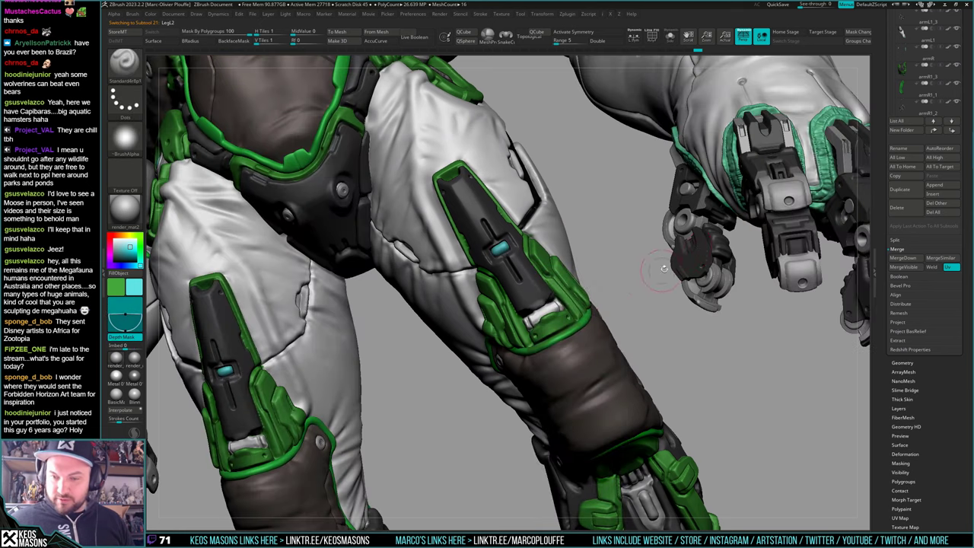
{"action": "key", "text": "c"}
{"action": "key", "text": "shift+s"}
{"action": "right_click_drag", "start_coordinate": [567, 285], "coordinate": [534, 333], "text": "ctrl"}
{"action": "key", "text": "space"}
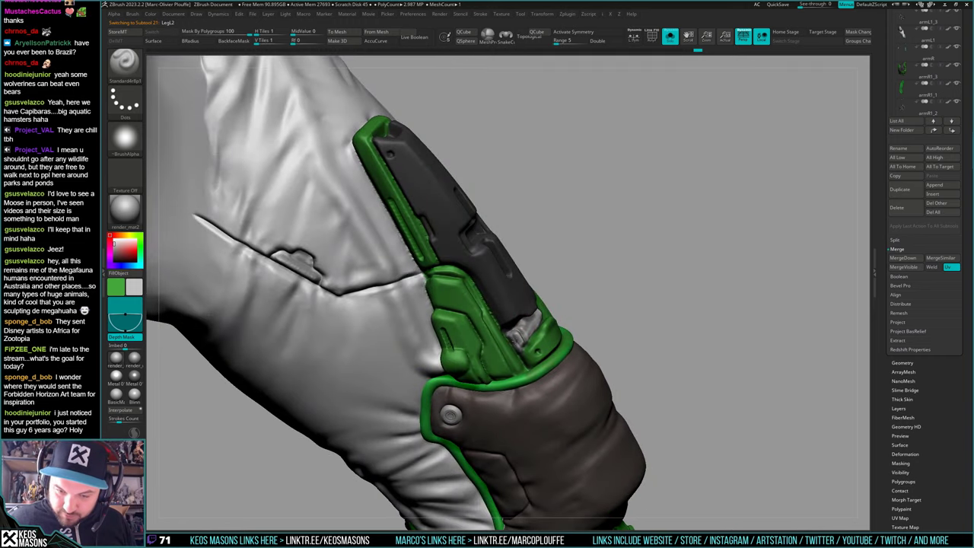
{"action": "right_click_drag", "start_coordinate": [620, 320], "coordinate": [705, 276]}
{"action": "key", "text": "alt+s"}
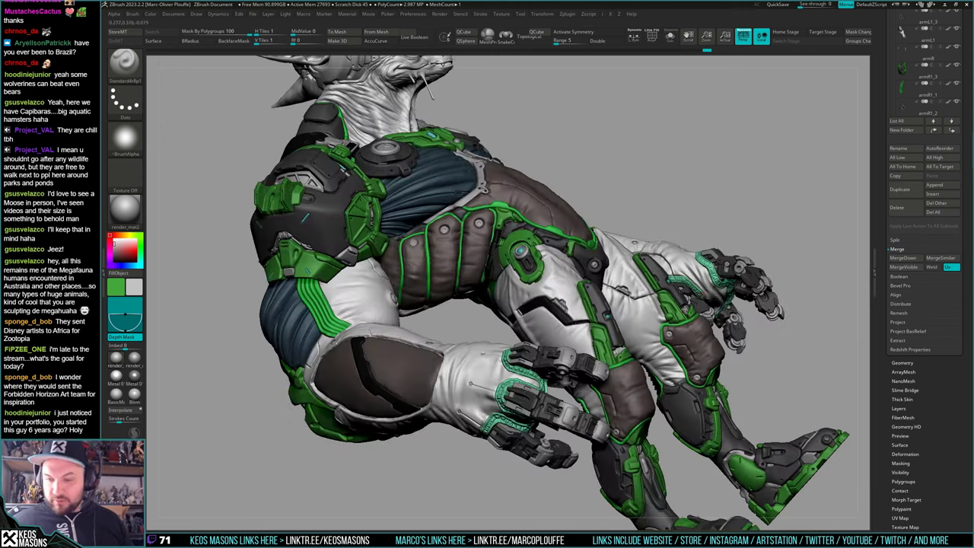
Isolate the LegL3 subtool and inspect its thigh and knee colours from both sides
{"action": "key", "text": "shift+s"}
{"action": "key", "text": "f"}
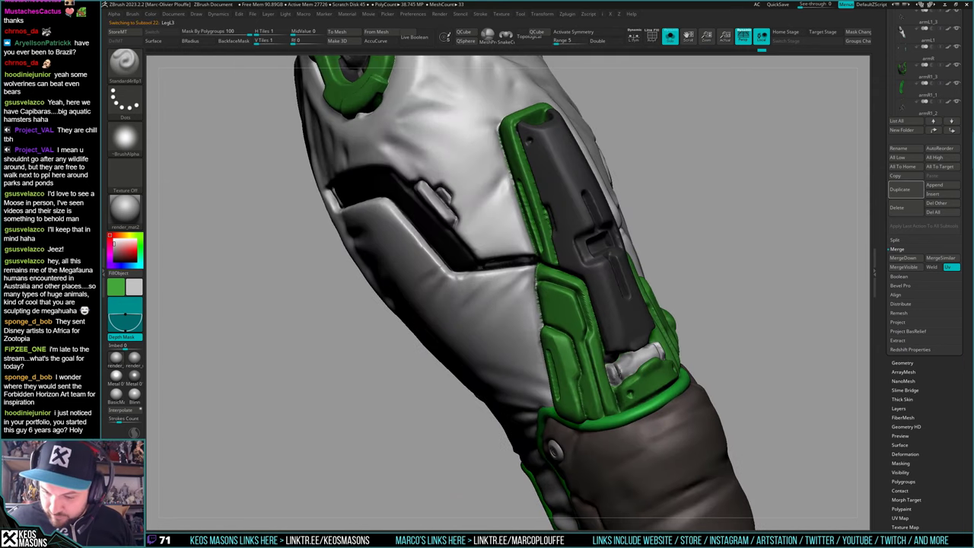
{"action": "right_click_drag", "start_coordinate": [651, 351], "coordinate": [578, 350]}
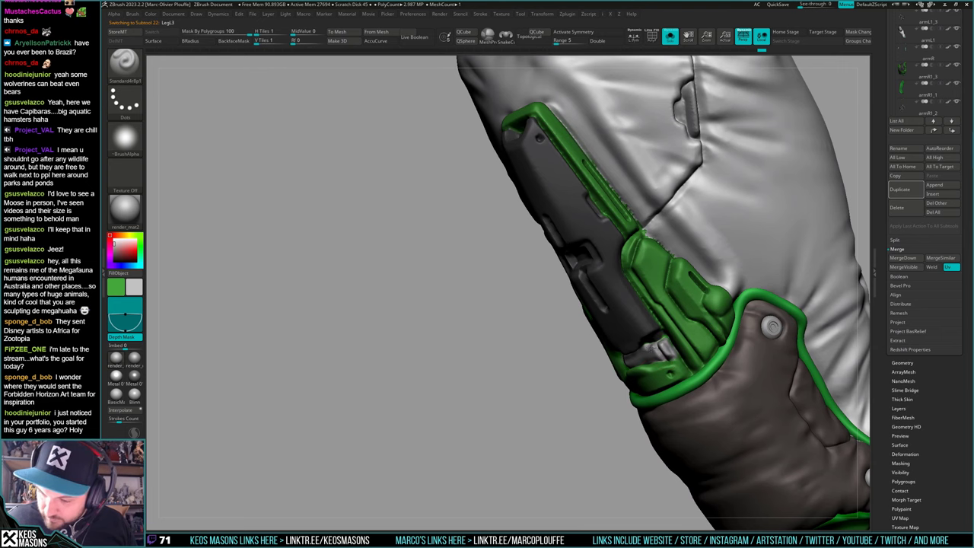
{"action": "right_click_drag", "start_coordinate": [660, 348], "coordinate": [696, 236]}
{"action": "right_click_drag", "start_coordinate": [696, 235], "coordinate": [693, 263], "text": "alt"}
{"action": "key", "text": "alt+s"}
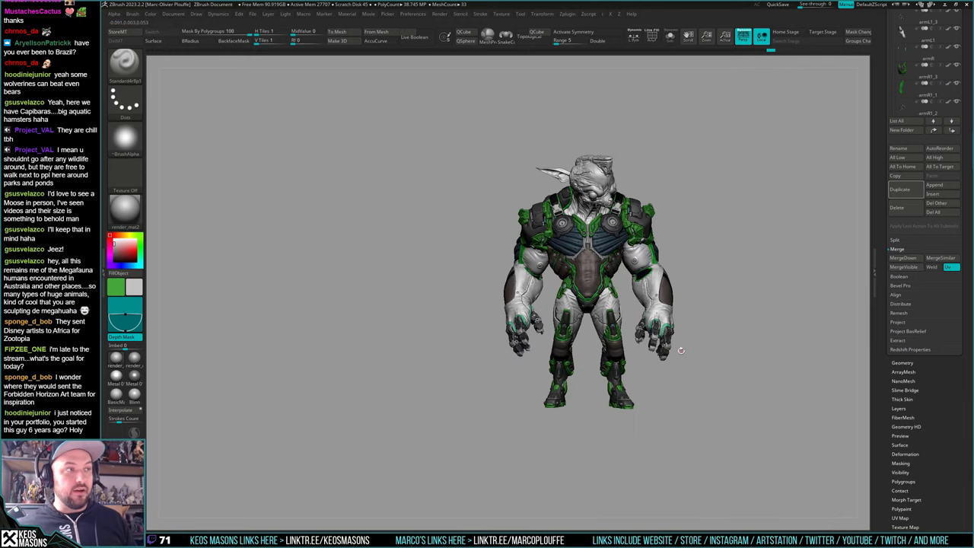
{"action": "right_click_drag", "start_coordinate": [680, 350], "coordinate": [664, 381]}
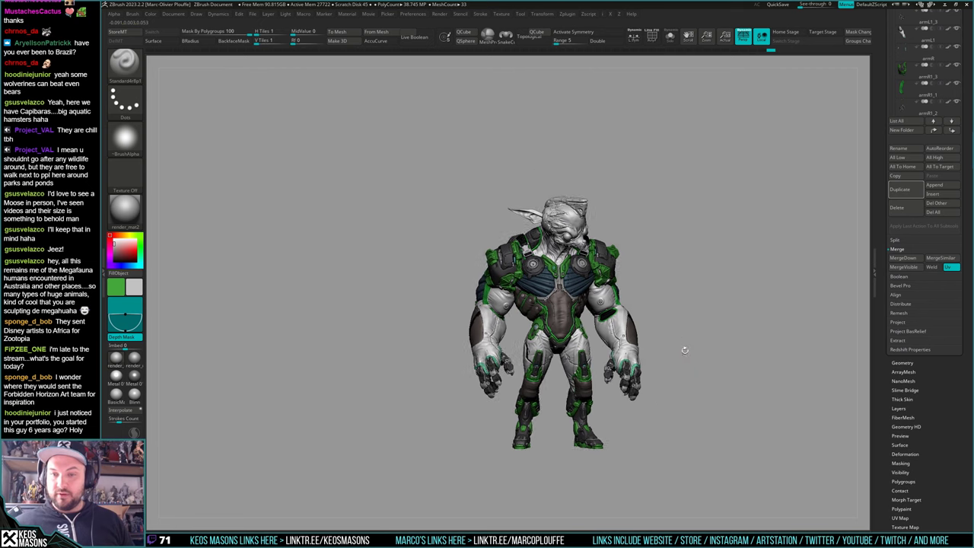
Sample the suit's green and fill the head's thin trim strips, subtool Megahuahua_Render_14, with it
{"action": "left_click_drag", "start_coordinate": [888, 137], "coordinate": [887, 297]}
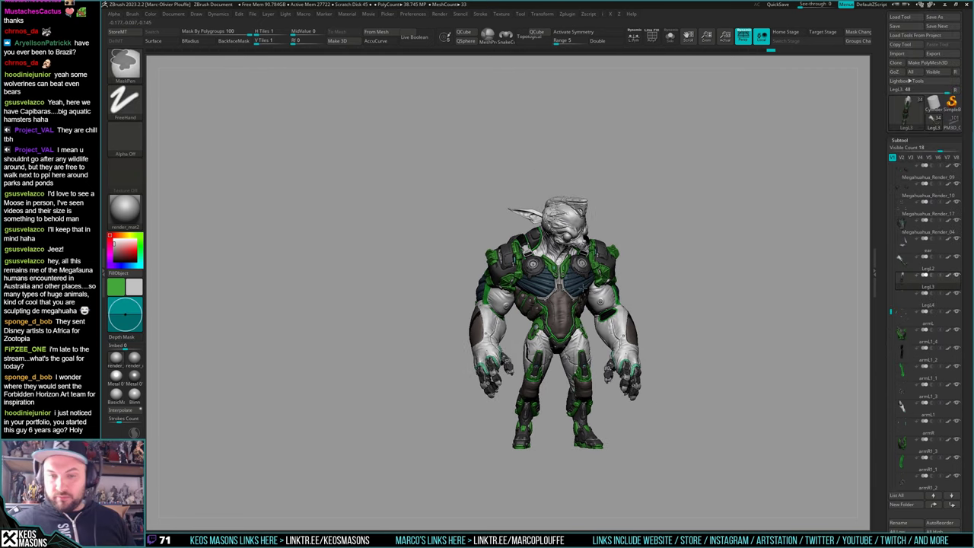
{"action": "right_click_drag", "start_coordinate": [682, 204], "coordinate": [674, 317], "text": "ctrl"}
{"action": "right_click_drag", "start_coordinate": [650, 93], "coordinate": [591, 301], "text": "alt"}
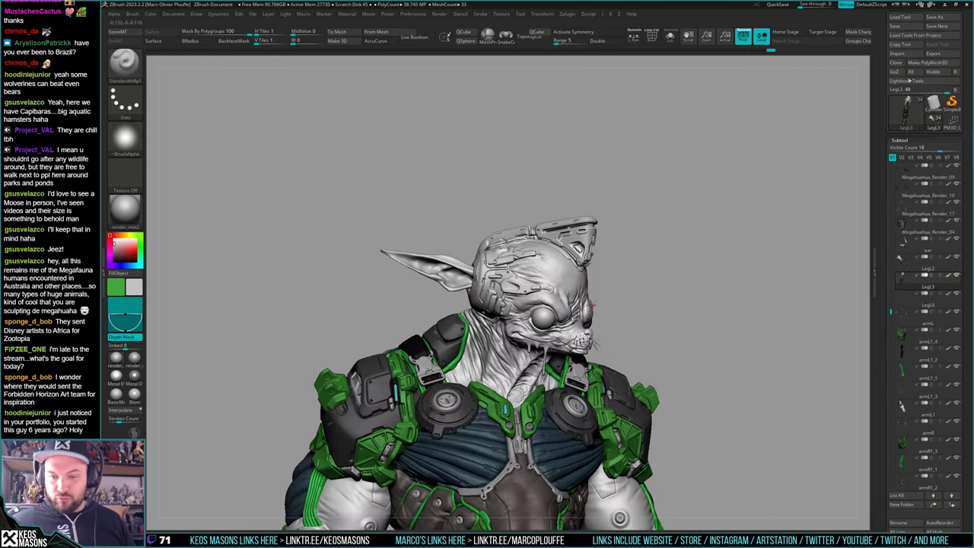
{"action": "scroll", "coordinate": [617, 335], "scroll_direction": "up", "scroll_amount": 4}
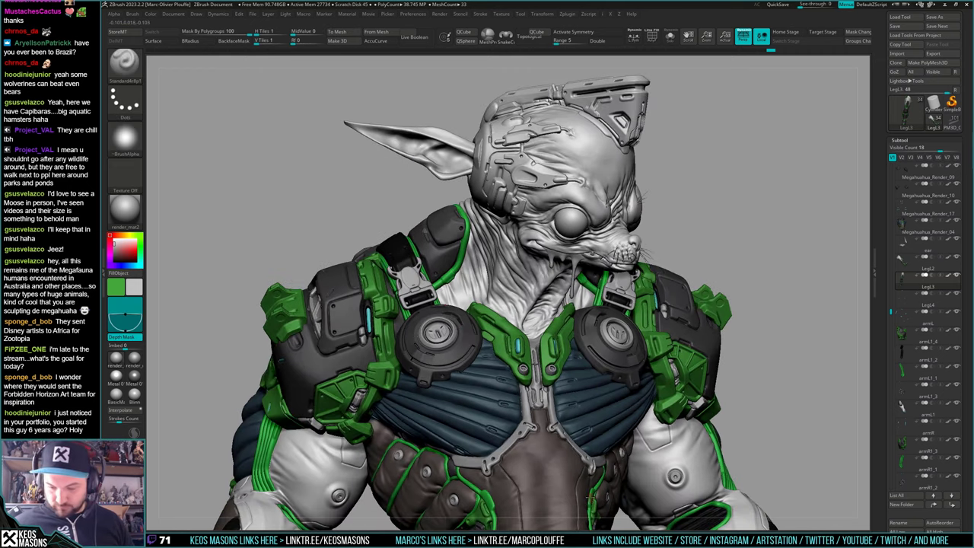
{"action": "key", "text": "c"}
{"action": "right_click_drag", "start_coordinate": [606, 241], "coordinate": [579, 337], "text": "alt"}
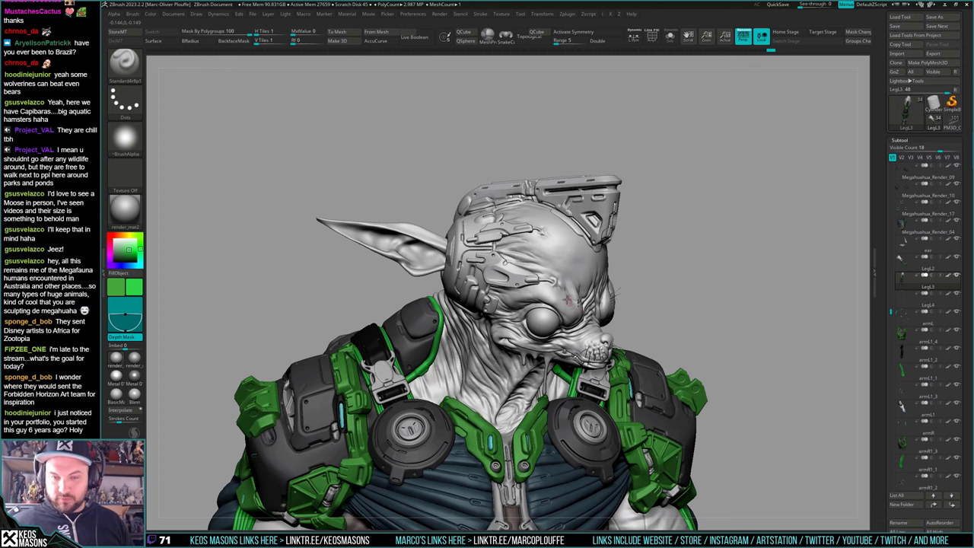
{"action": "left_click", "coordinate": [490, 289], "text": "alt"}
{"action": "key", "text": "alt+s"}
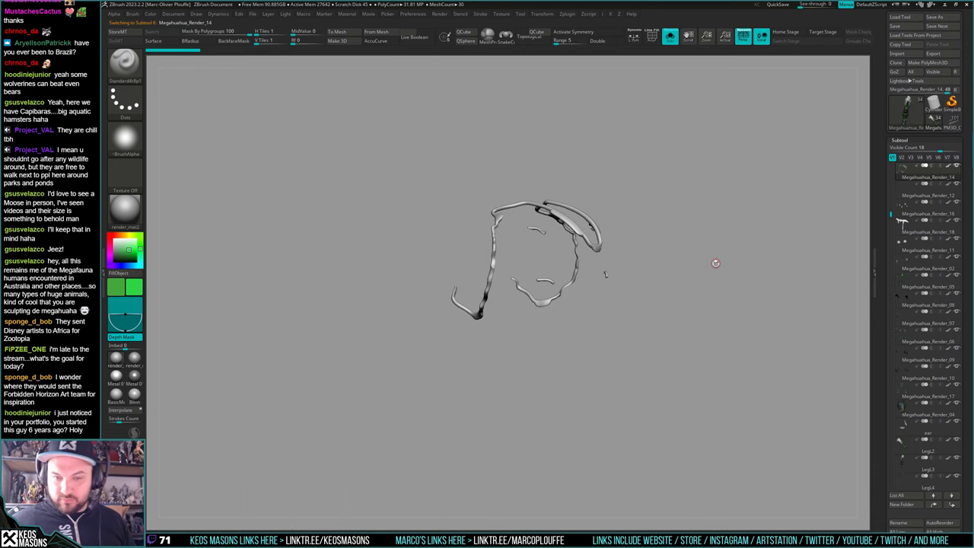
{"action": "right_click", "coordinate": [716, 264]}
{"action": "mouse_move", "coordinate": [699, 285]}
{"action": "right_mouse_down", "text": "shift"}
{"action": "mouse_move", "coordinate": [722, 283]}
{"action": "mouse_move", "coordinate": [707, 263]}
{"action": "right_mouse_up", "text": "shift"}
{"action": "key", "text": "ctrl+f"}
{"action": "key", "text": "alt+s"}
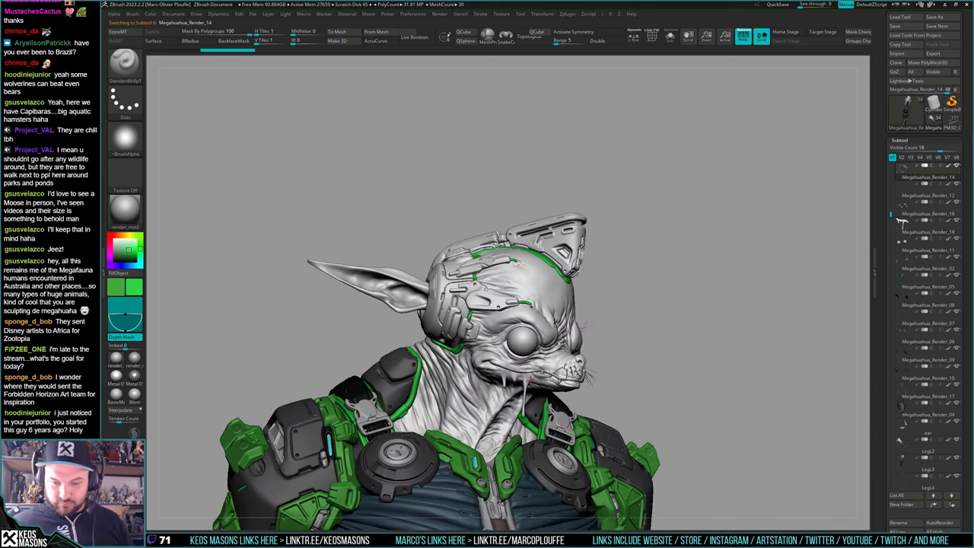
Fill the drool hanging from the mouth with a pale light blue
{"action": "left_click", "coordinate": [530, 378], "text": "alt"}
{"action": "key", "text": "alt+s"}
{"action": "right_click", "coordinate": [713, 296]}
{"action": "left_click", "coordinate": [680, 356]}
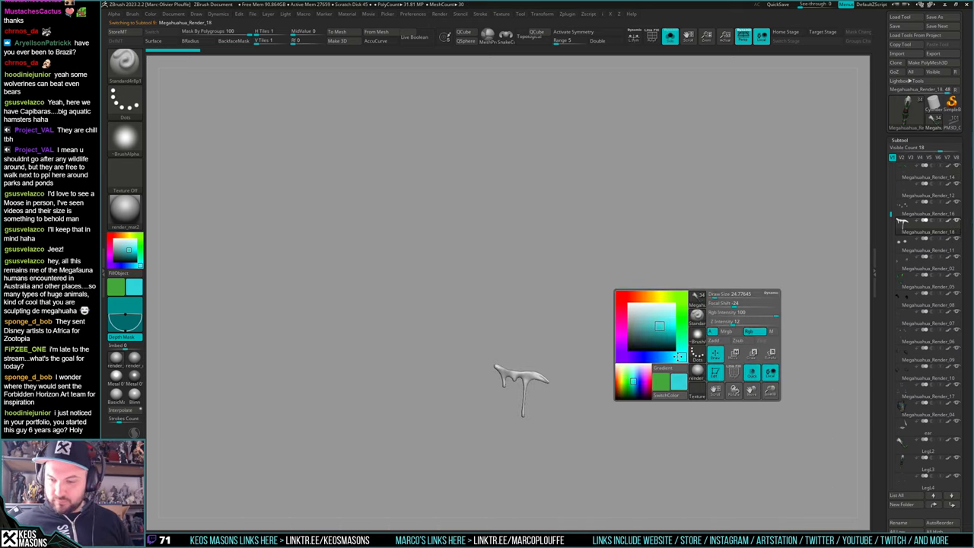
{"action": "left_click_drag", "start_coordinate": [660, 329], "coordinate": [645, 313]}
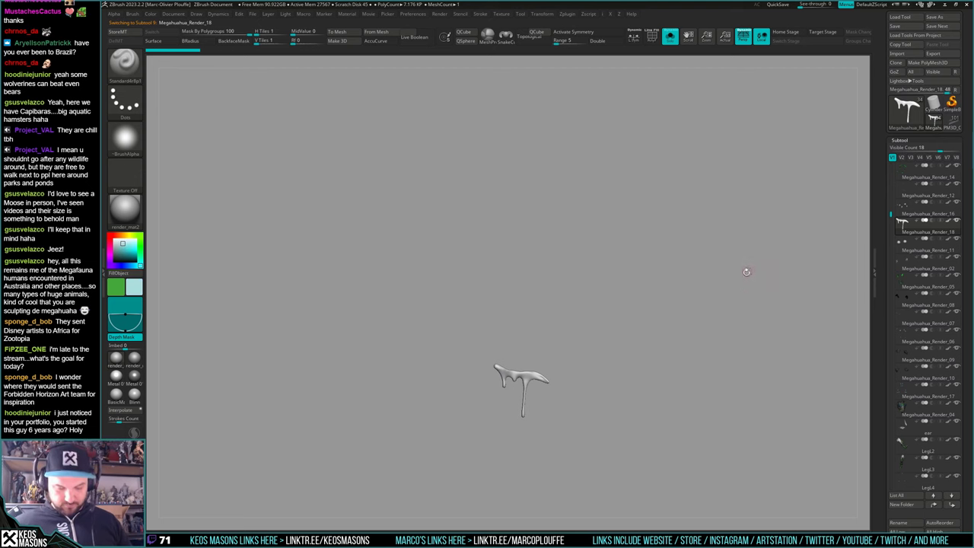
{"action": "key", "text": "ctrl+f"}
{"action": "key", "text": "alt+s"}
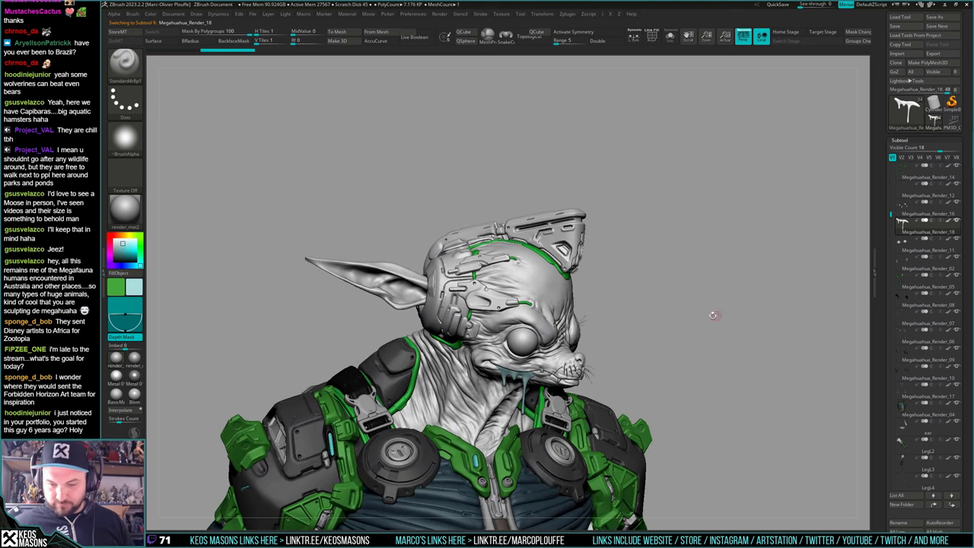
Fill the creature's teeth with a pale yellow
{"action": "left_click", "coordinate": [560, 368], "text": "alt"}
{"action": "key", "text": "shift+s"}
{"action": "left_click_drag", "start_coordinate": [575, 408], "coordinate": [560, 383], "text": "alt"}
{"action": "key", "text": "space"}
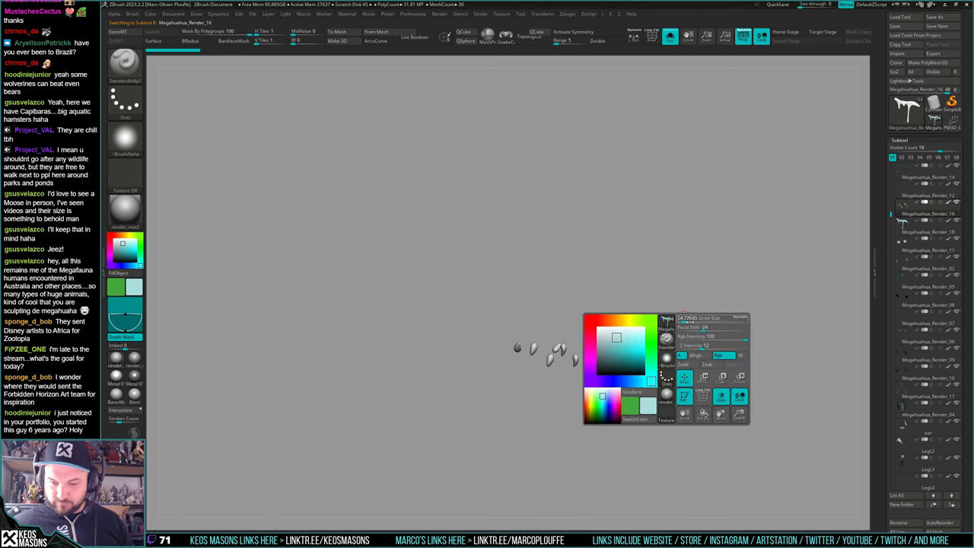
{"action": "left_click", "coordinate": [626, 321]}
{"action": "left_click_drag", "start_coordinate": [618, 341], "coordinate": [623, 340]}
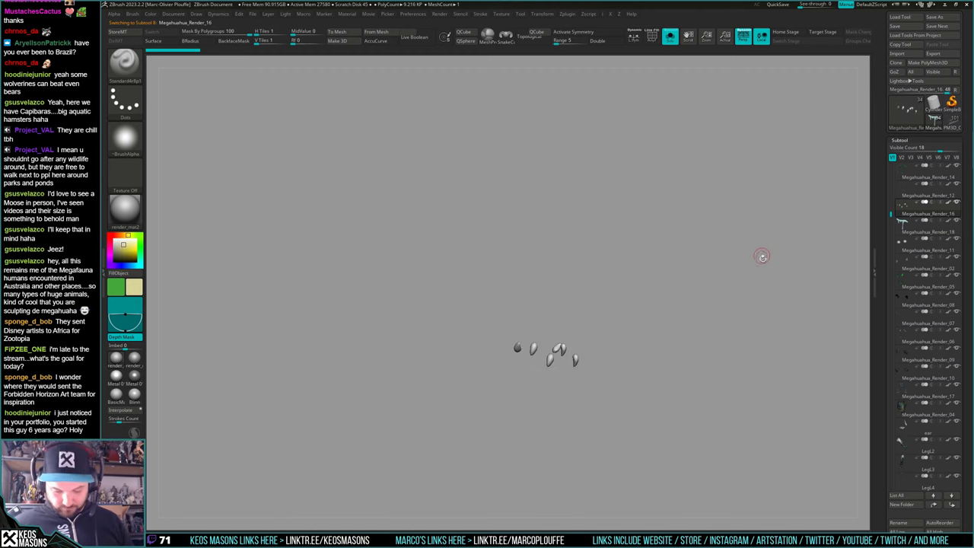
{"action": "key", "text": "ctrl+f"}
{"action": "key", "text": "shift+s"}
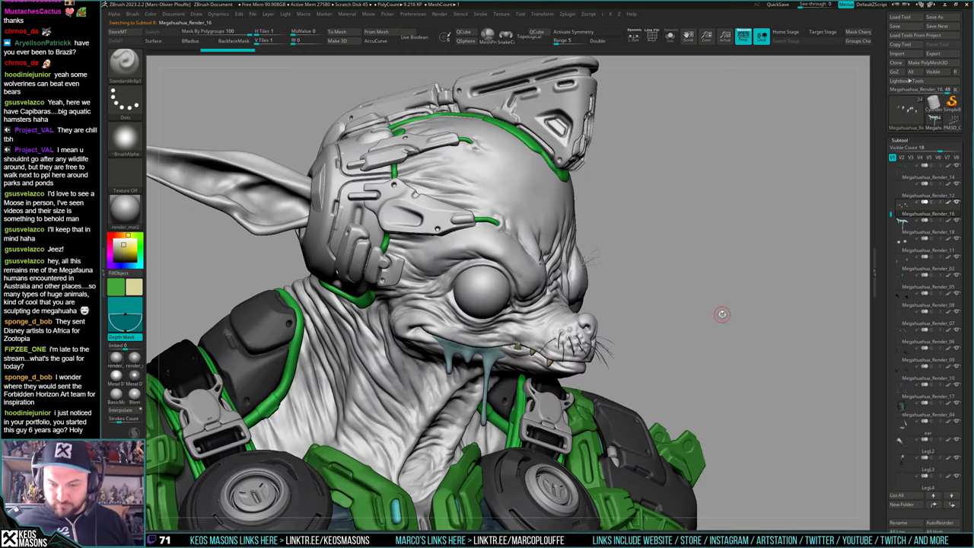
Fill the helmet's side shell with dark grey and the small plates over it with green
{"action": "mouse_move", "coordinate": [721, 314]}
{"action": "right_mouse_down"}
{"action": "mouse_move", "coordinate": [670, 318]}
{"action": "mouse_move", "coordinate": [550, 186]}
{"action": "mouse_move", "coordinate": [597, 219]}
{"action": "right_mouse_up"}
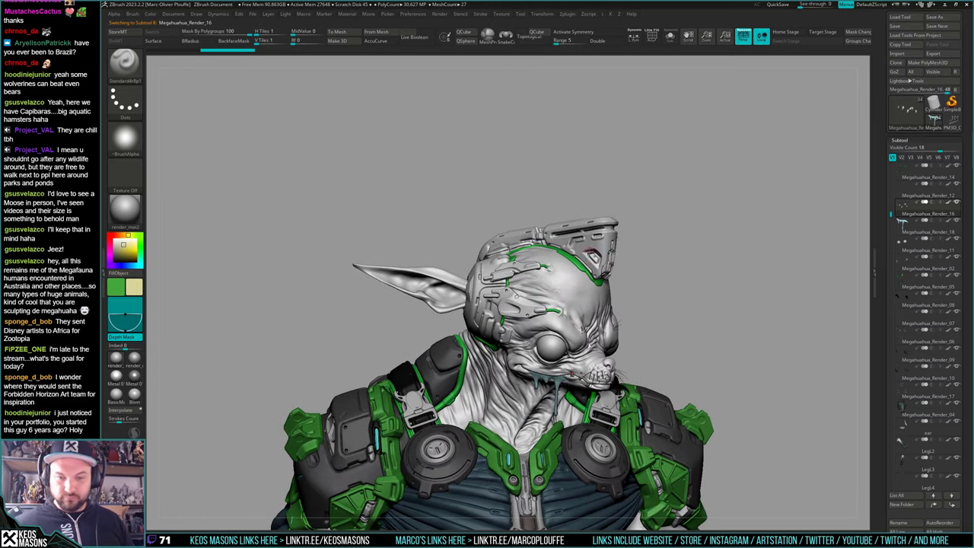
{"action": "right_click_drag", "start_coordinate": [566, 292], "coordinate": [564, 297]}
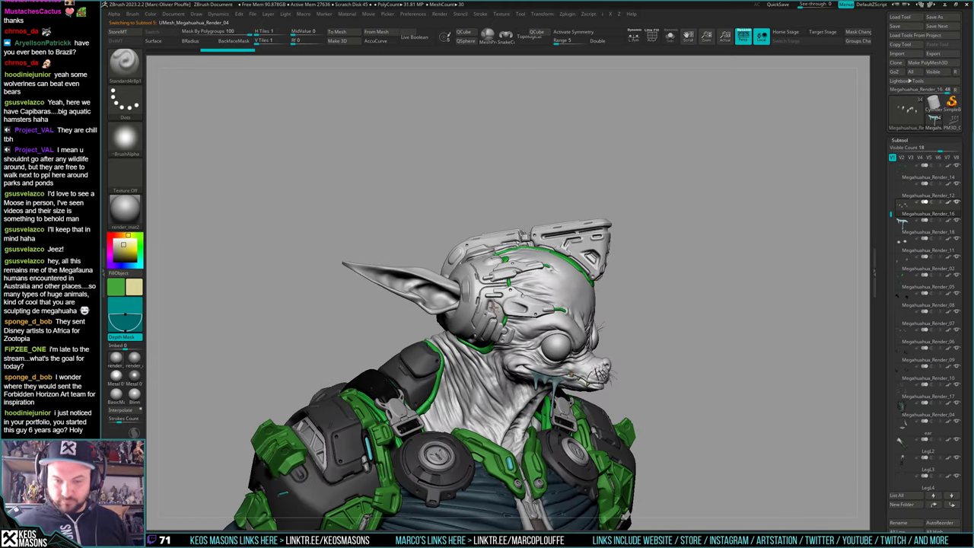
{"action": "key", "text": "shift+f"}
{"action": "key", "text": "alt+s"}
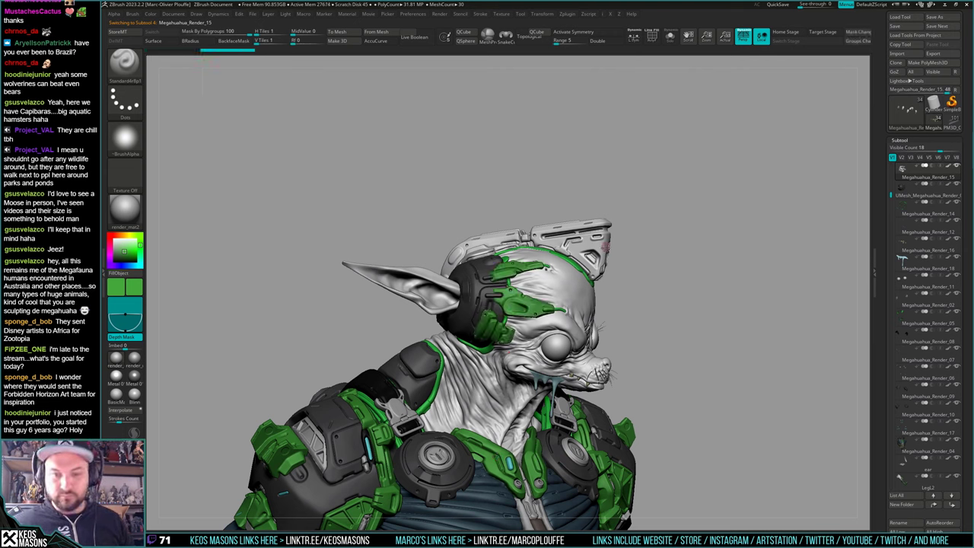
{"action": "left_click_drag", "start_coordinate": [769, 221], "coordinate": [610, 225]}
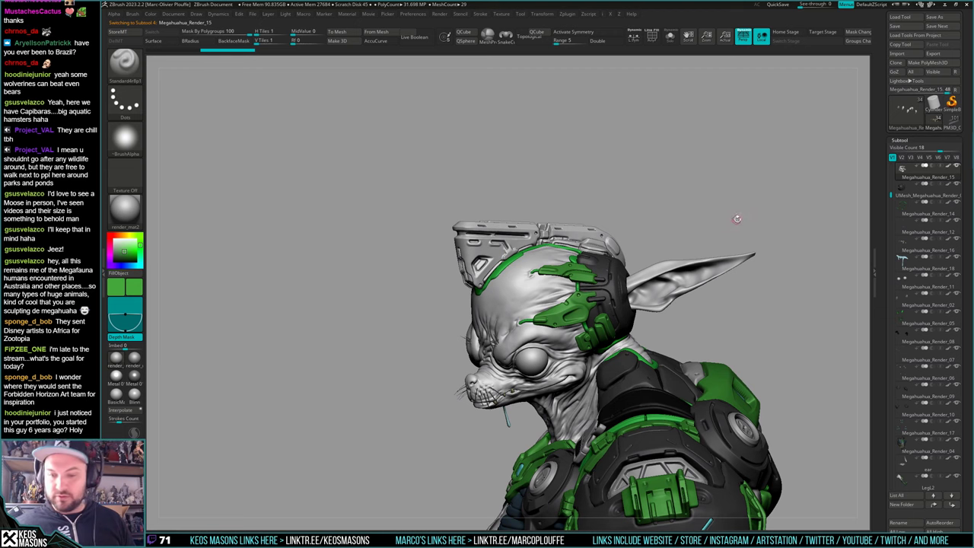
{"action": "left_click_drag", "start_coordinate": [730, 218], "coordinate": [774, 204]}
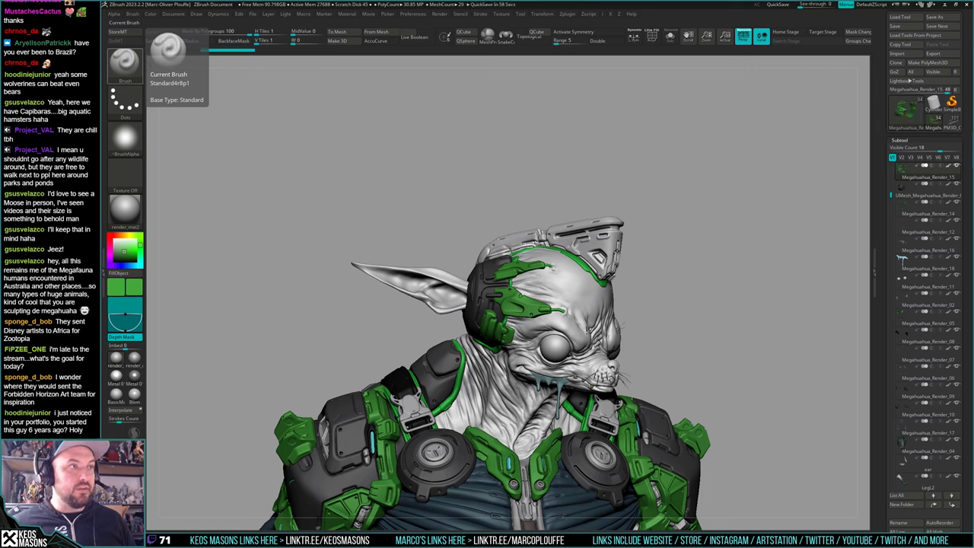
Fill the helmet's top crest, subtool Megahuahua_Render_13, with the sampled dark grey
{"action": "mouse_move", "coordinate": [734, 238]}
{"action": "left_mouse_down"}
{"action": "mouse_move", "coordinate": [739, 244]}
{"action": "mouse_move", "coordinate": [705, 237]}
{"action": "mouse_move", "coordinate": [742, 257]}
{"action": "left_mouse_up"}
{"action": "left_click", "coordinate": [600, 237], "text": "alt"}
{"action": "key", "text": "c"}
{"action": "key", "text": "ctrl+f"}
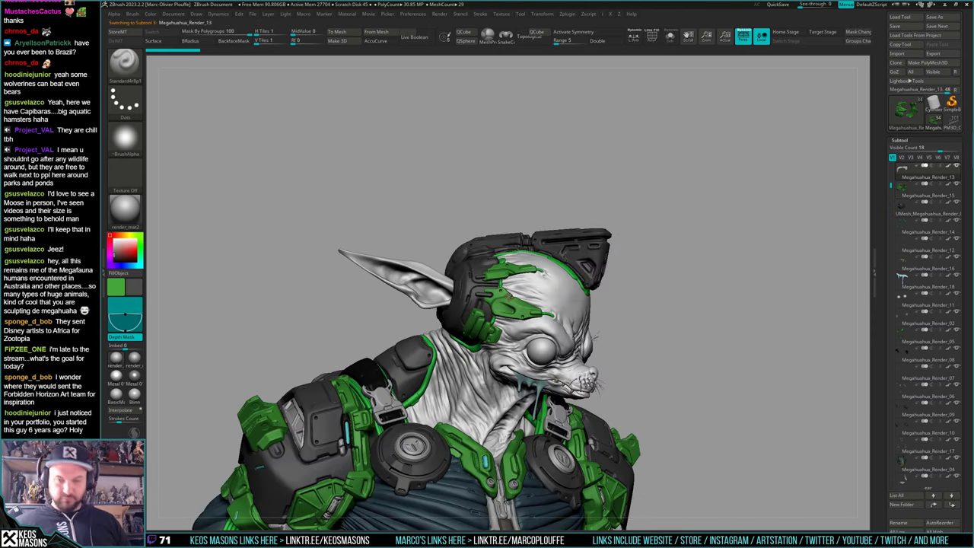
{"action": "right_click", "coordinate": [704, 295]}
{"action": "left_click", "coordinate": [677, 280]}
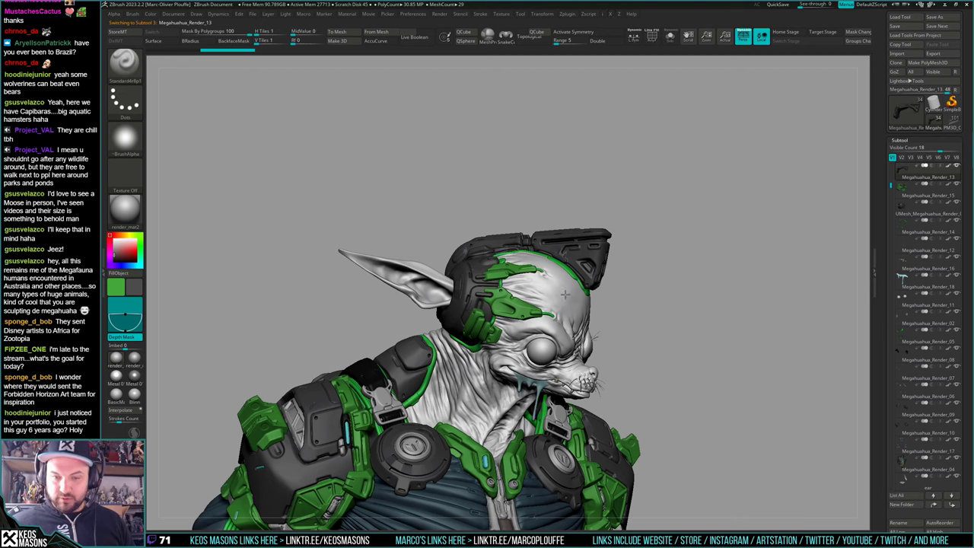
Sample the suit's green and start painting the flared side plate beneath the helmet crest on the creature's right side
{"action": "key", "text": "c"}
{"action": "right_click_drag", "start_coordinate": [516, 311], "coordinate": [588, 365], "text": "alt"}
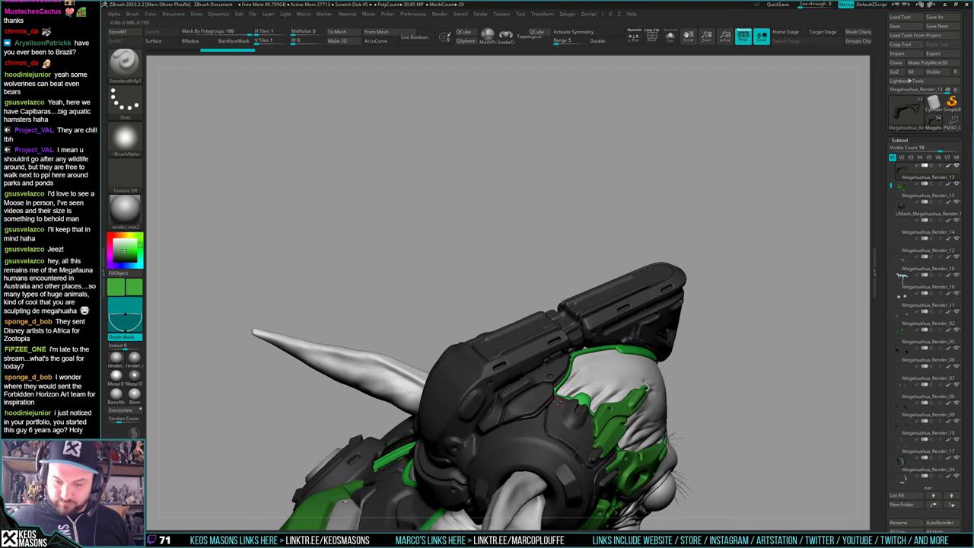
{"action": "key", "text": "alt+s"}
{"action": "mouse_move", "coordinate": [557, 401]}
{"action": "right_mouse_down", "text": "alt"}
{"action": "mouse_move", "coordinate": [583, 329]}
{"action": "mouse_move", "coordinate": [560, 336]}
{"action": "right_mouse_up", "text": "alt"}
{"action": "left_click_drag", "start_coordinate": [545, 345], "coordinate": [534, 359]}
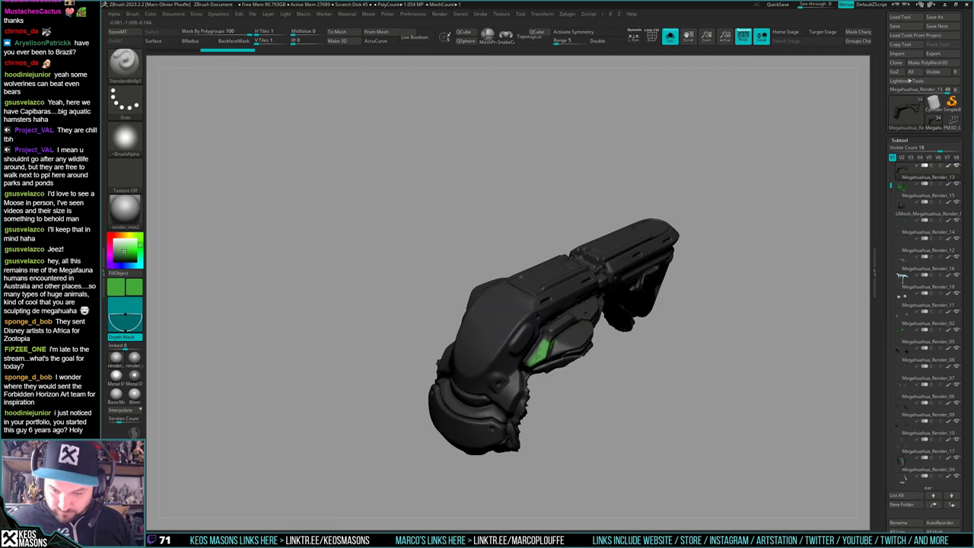
{"action": "mouse_move", "coordinate": [563, 341]}
{"action": "right_mouse_down"}
{"action": "mouse_move", "coordinate": [687, 279]}
{"action": "mouse_move", "coordinate": [782, 283]}
{"action": "mouse_move", "coordinate": [565, 339]}
{"action": "right_mouse_up"}
{"action": "key", "text": "ctrl+shift"}
{"action": "mouse_move", "coordinate": [567, 336]}
{"action": "left_mouse_down"}
{"action": "mouse_move", "coordinate": [551, 358]}
{"action": "mouse_move", "coordinate": [576, 351]}
{"action": "left_mouse_up"}
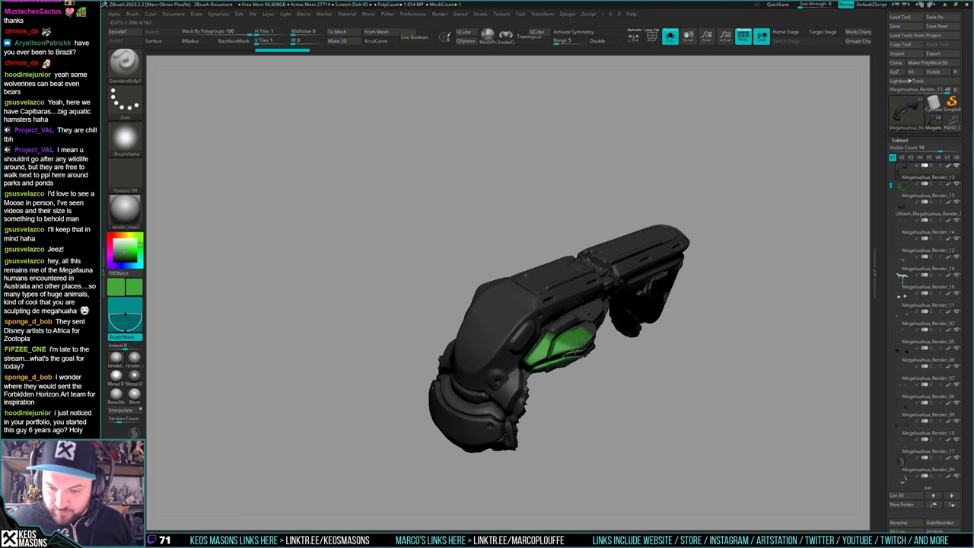
Extend the green over the rest of the crest's right side plate, up to its narrow front end
{"action": "mouse_move", "coordinate": [597, 342]}
{"action": "right_mouse_down"}
{"action": "mouse_move", "coordinate": [576, 346]}
{"action": "mouse_move", "coordinate": [586, 362]}
{"action": "right_mouse_up"}
{"action": "right_click", "coordinate": [586, 362]}
{"action": "left_click_drag", "start_coordinate": [599, 319], "coordinate": [607, 356]}
{"action": "right_click_drag", "start_coordinate": [603, 343], "coordinate": [594, 366]}
{"action": "mouse_move", "coordinate": [564, 333]}
{"action": "left_mouse_down"}
{"action": "mouse_move", "coordinate": [591, 312]}
{"action": "mouse_move", "coordinate": [597, 334]}
{"action": "mouse_move", "coordinate": [639, 304]}
{"action": "left_mouse_up"}
{"action": "right_click_drag", "start_coordinate": [639, 320], "coordinate": [608, 305]}
{"action": "right_click", "coordinate": [613, 300]}
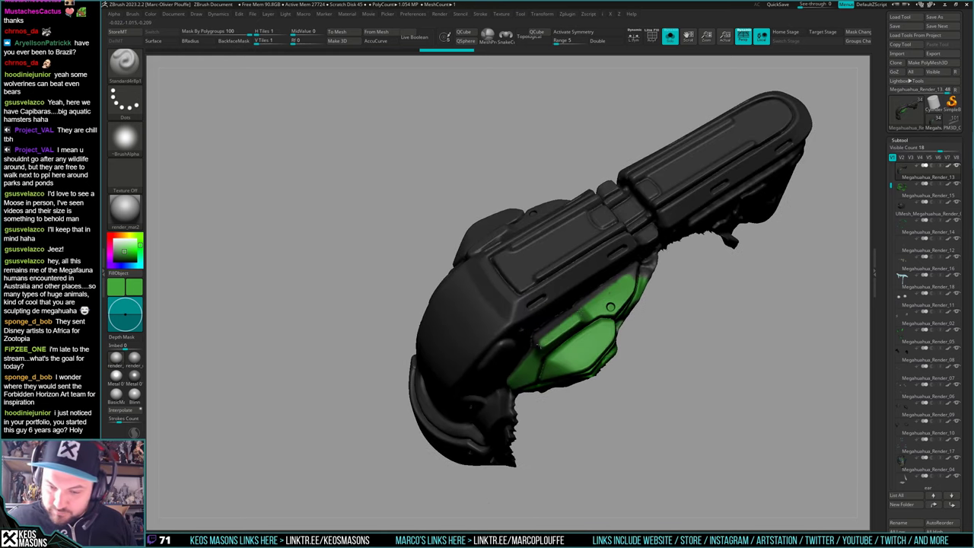
Clean up the green along the right side plate's borders where it meets the dark crest
{"action": "right_click_drag", "start_coordinate": [553, 334], "coordinate": [529, 377]}
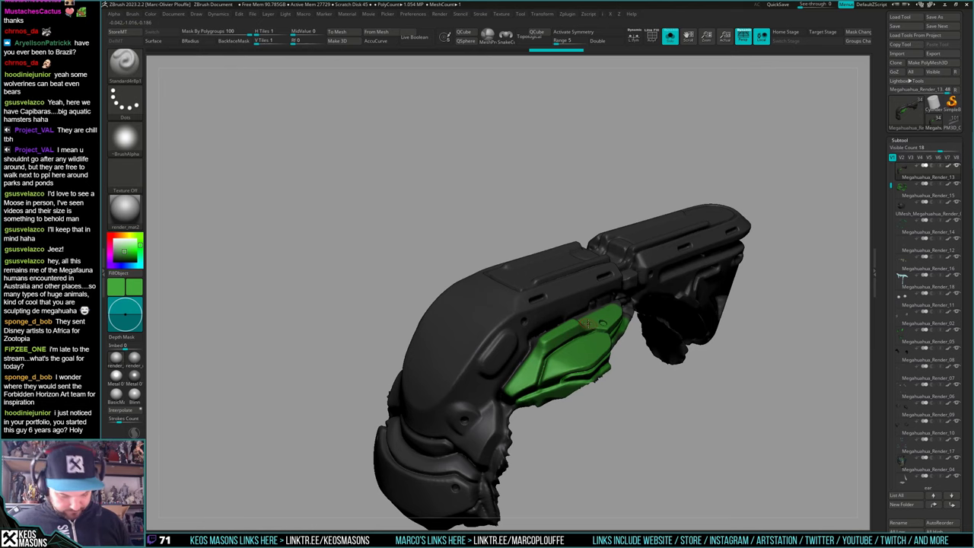
{"action": "right_click_drag", "start_coordinate": [585, 324], "coordinate": [534, 353]}
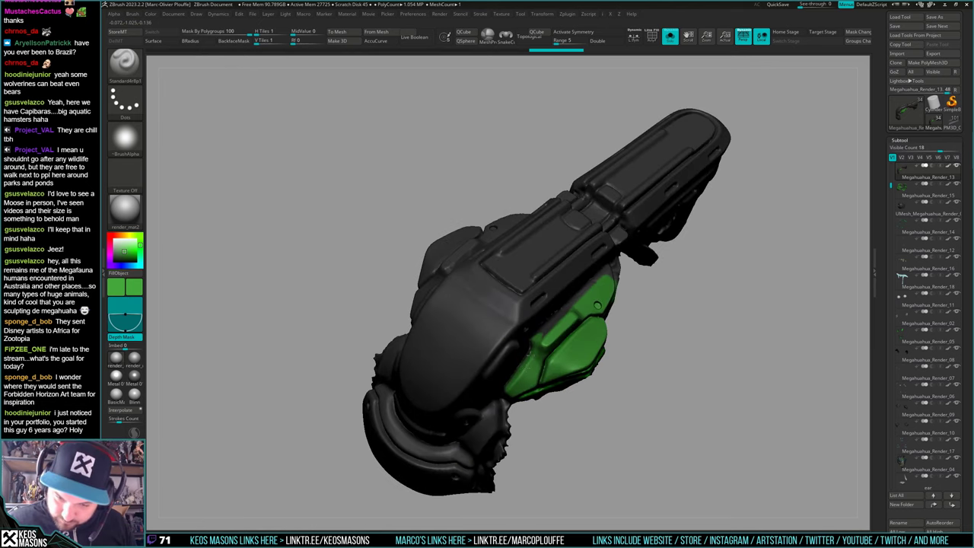
{"action": "right_click", "coordinate": [555, 354]}
{"action": "mouse_move", "coordinate": [543, 332]}
{"action": "right_mouse_down"}
{"action": "mouse_move", "coordinate": [555, 354]}
{"action": "mouse_move", "coordinate": [539, 331]}
{"action": "right_mouse_up"}
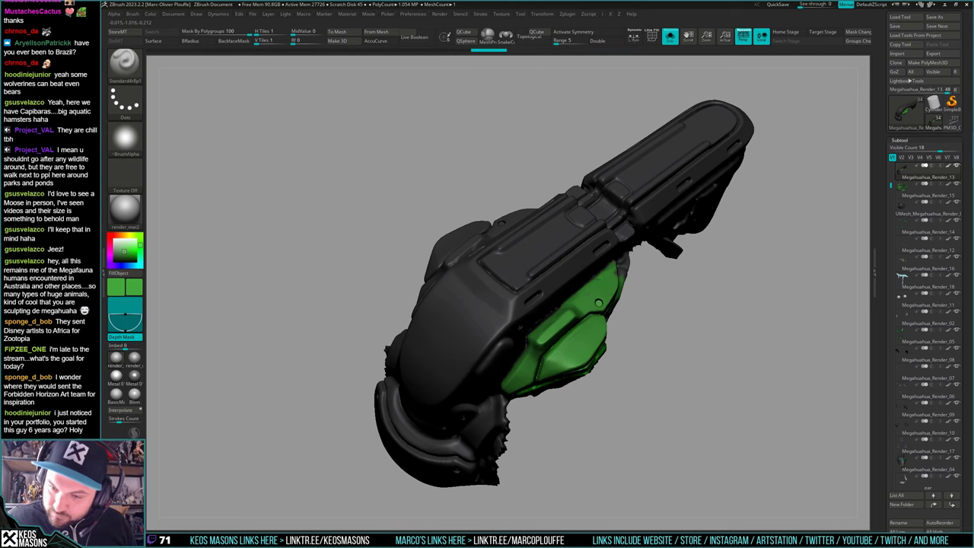
{"action": "right_click_drag", "start_coordinate": [614, 264], "coordinate": [634, 260]}
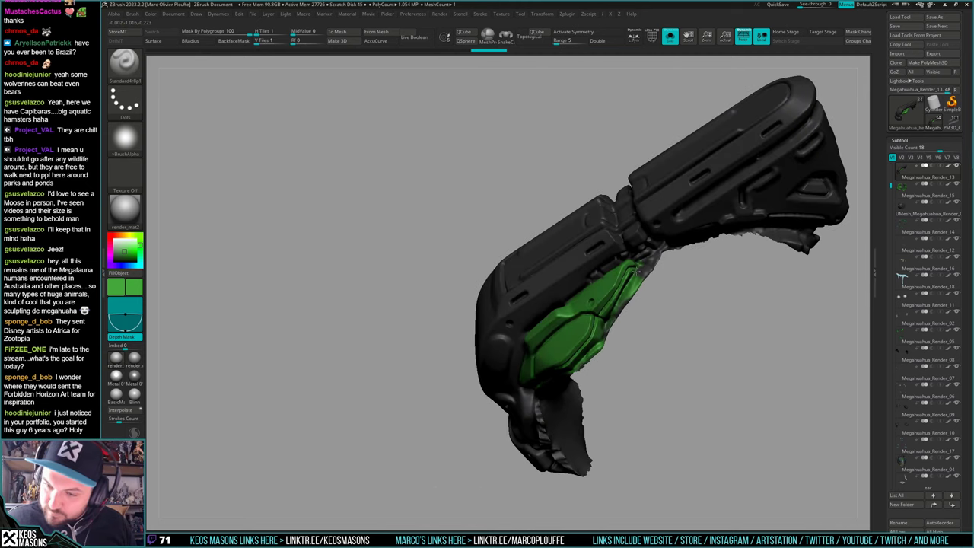
{"action": "right_click_drag", "start_coordinate": [629, 259], "coordinate": [657, 296]}
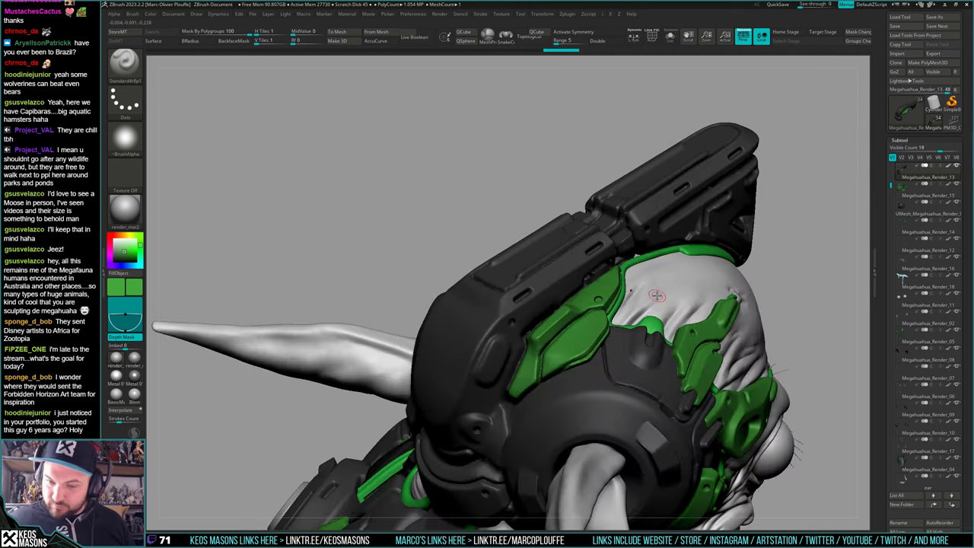
Isolate the crest and paint the curved plate at its rear end green
{"action": "mouse_move", "coordinate": [597, 328]}
{"action": "right_mouse_down"}
{"action": "mouse_move", "coordinate": [636, 327]}
{"action": "mouse_move", "coordinate": [576, 320]}
{"action": "mouse_move", "coordinate": [563, 344]}
{"action": "mouse_move", "coordinate": [599, 357]}
{"action": "mouse_move", "coordinate": [583, 355]}
{"action": "mouse_move", "coordinate": [587, 322]}
{"action": "mouse_move", "coordinate": [567, 311]}
{"action": "mouse_move", "coordinate": [593, 323]}
{"action": "right_mouse_up"}
{"action": "key", "text": "alt+s"}
{"action": "key", "text": "shift+f"}
{"action": "key", "text": "shift+f"}
{"action": "key", "text": "space"}
{"action": "mouse_move", "coordinate": [494, 329]}
{"action": "right_mouse_down"}
{"action": "mouse_move", "coordinate": [532, 373]}
{"action": "mouse_move", "coordinate": [570, 337]}
{"action": "mouse_move", "coordinate": [566, 345]}
{"action": "right_mouse_up"}
{"action": "left_click_drag", "start_coordinate": [542, 346], "coordinate": [519, 361]}
{"action": "right_click_drag", "start_coordinate": [520, 359], "coordinate": [565, 323]}
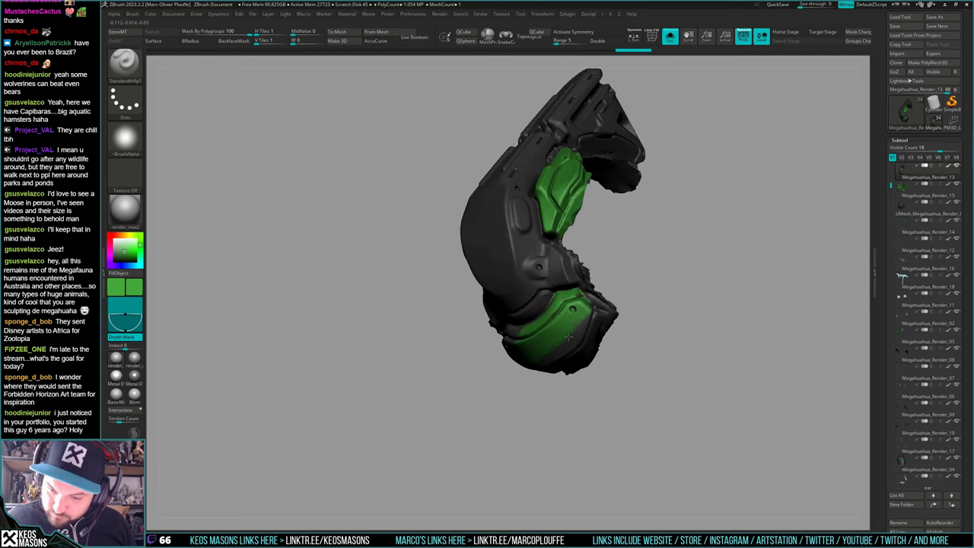
{"action": "mouse_move", "coordinate": [568, 336]}
{"action": "left_mouse_down"}
{"action": "mouse_move", "coordinate": [593, 317]}
{"action": "mouse_move", "coordinate": [585, 298]}
{"action": "left_mouse_up"}
Complete the green coverage of the crest's rear plate across its far side and lower rim
{"action": "key", "text": "alt+s"}
{"action": "mouse_move", "coordinate": [613, 352]}
{"action": "right_mouse_down"}
{"action": "mouse_move", "coordinate": [597, 321]}
{"action": "mouse_move", "coordinate": [578, 354]}
{"action": "right_mouse_up"}
{"action": "left_click_drag", "start_coordinate": [521, 377], "coordinate": [500, 355]}
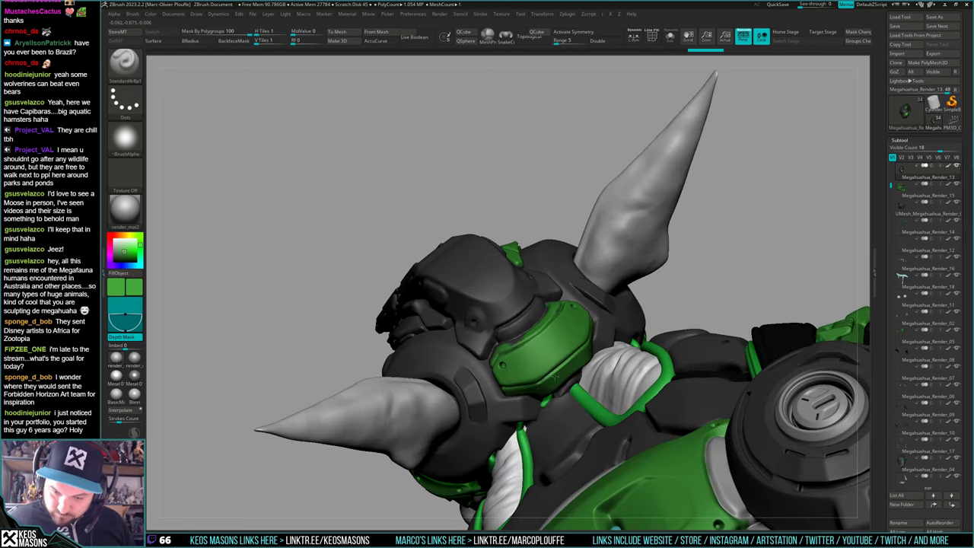
{"action": "key", "text": "ctrl+shift+s"}
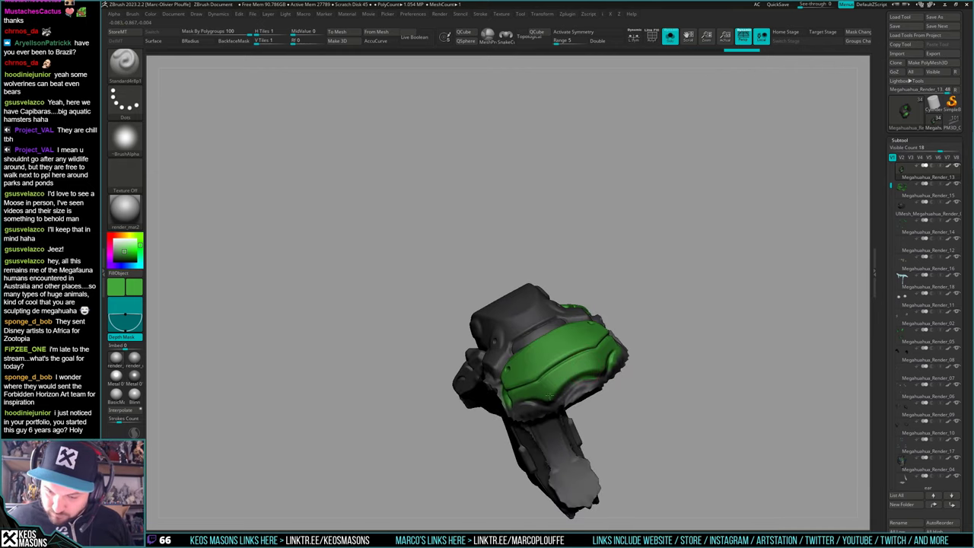
{"action": "mouse_move", "coordinate": [581, 374]}
{"action": "right_mouse_down"}
{"action": "mouse_move", "coordinate": [615, 389]}
{"action": "mouse_move", "coordinate": [580, 318]}
{"action": "right_mouse_up"}
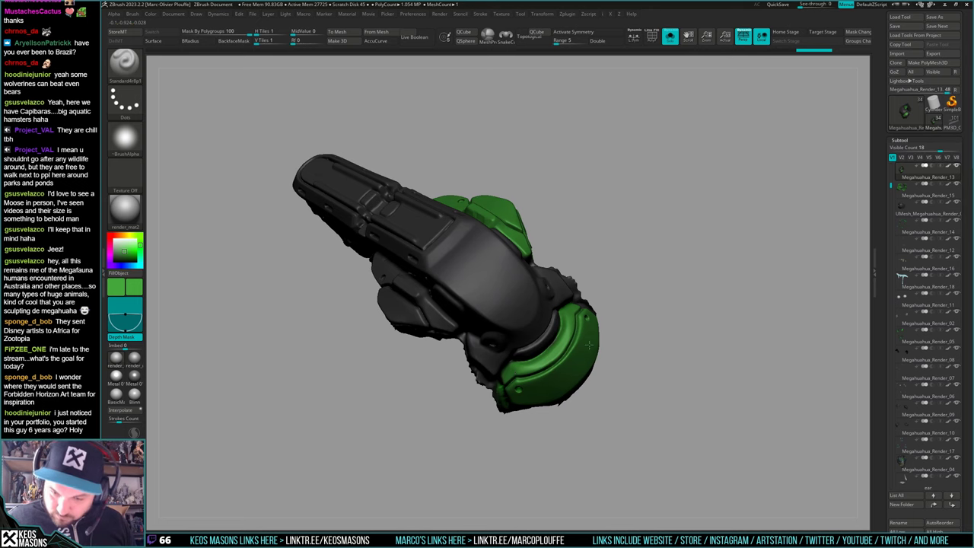
Paint the recessed band above the rear plate and the small mechanical parts under the crest's right side light grey
{"action": "key", "text": "ctrl+shift+s"}
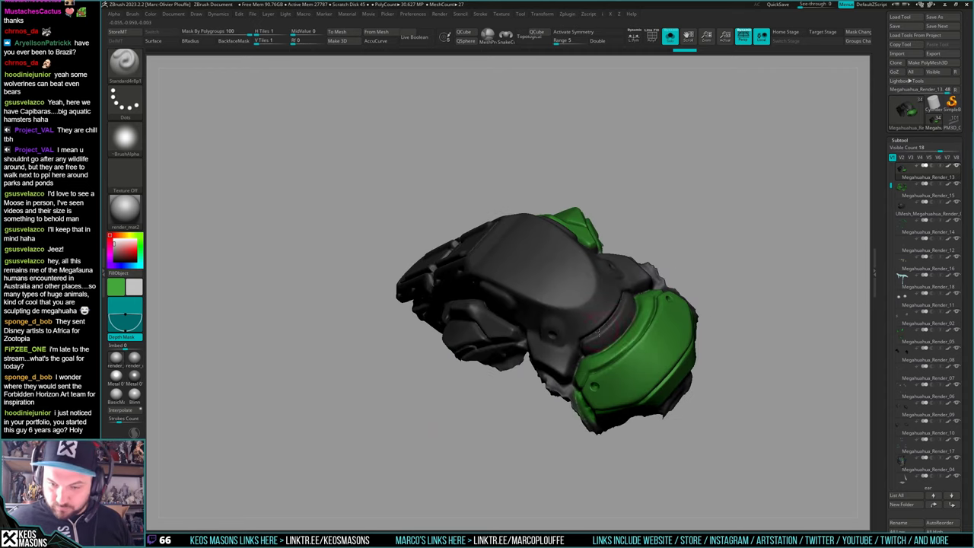
{"action": "key", "text": "space"}
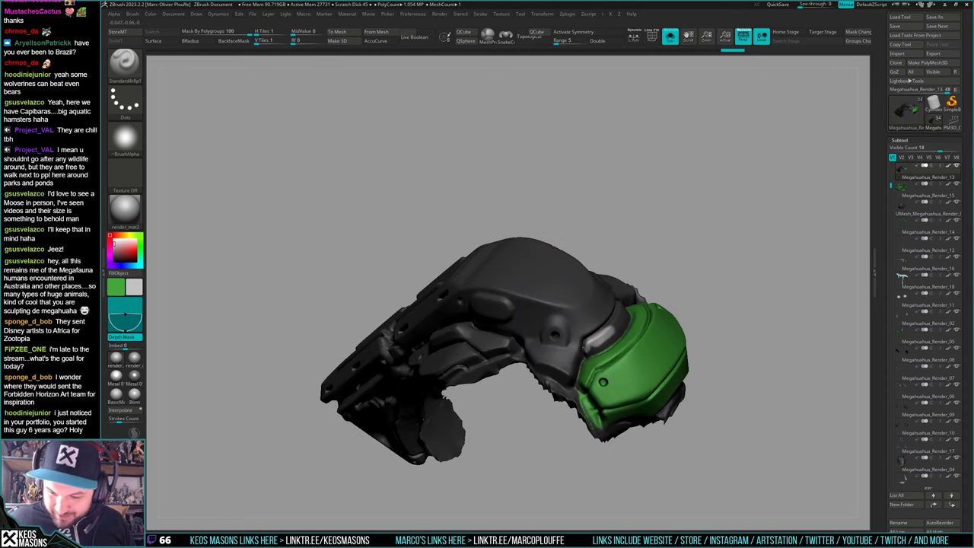
{"action": "key", "text": "space"}
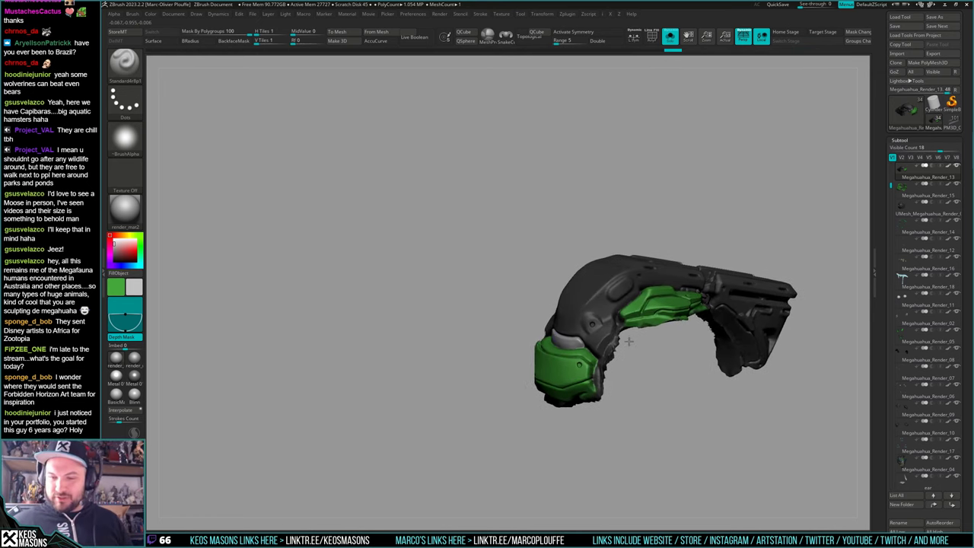
{"action": "key", "text": "space"}
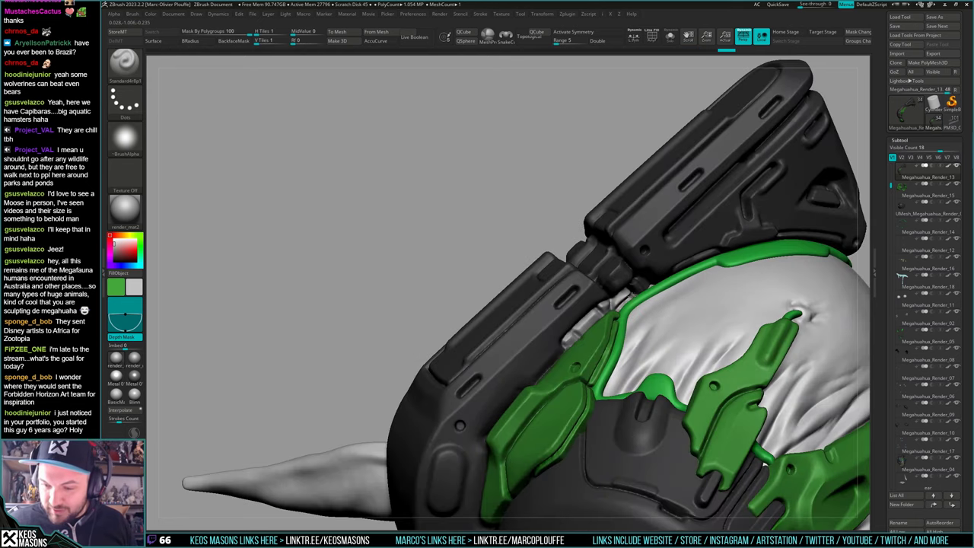
Switch back to green and paint the matching side plate beneath the crest on the creature's left side
{"action": "mouse_move", "coordinate": [569, 347]}
{"action": "right_mouse_down", "text": "ctrl"}
{"action": "mouse_move", "coordinate": [449, 312]}
{"action": "mouse_move", "coordinate": [564, 339]}
{"action": "mouse_move", "coordinate": [572, 321]}
{"action": "mouse_move", "coordinate": [507, 367]}
{"action": "mouse_move", "coordinate": [533, 392]}
{"action": "mouse_move", "coordinate": [574, 359]}
{"action": "right_mouse_up", "text": "ctrl"}
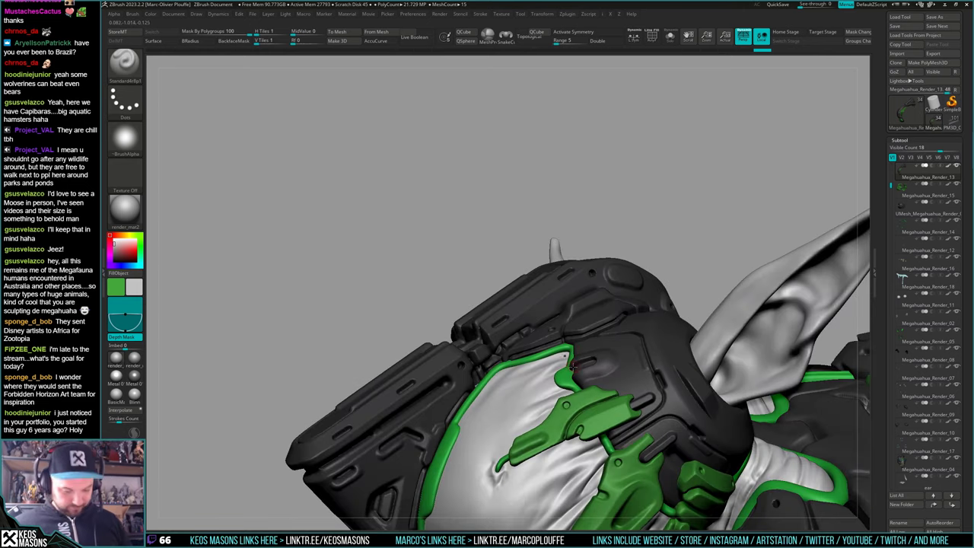
{"action": "key", "text": "v"}
{"action": "mouse_move", "coordinate": [597, 306]}
{"action": "right_mouse_down"}
{"action": "mouse_move", "coordinate": [579, 346]}
{"action": "mouse_move", "coordinate": [526, 388]}
{"action": "right_mouse_up"}
{"action": "right_click", "coordinate": [527, 388]}
{"action": "left_click_drag", "start_coordinate": [538, 339], "coordinate": [523, 358]}
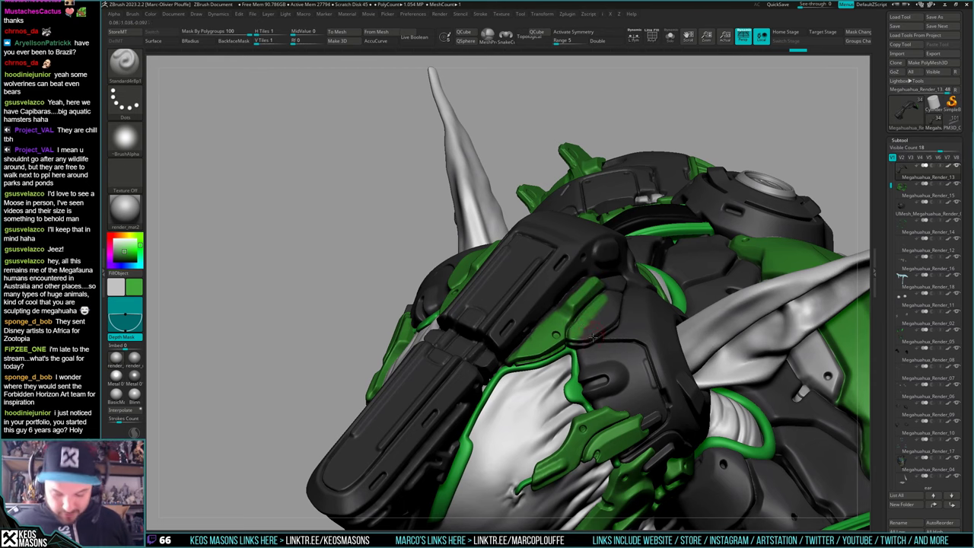
{"action": "mouse_move", "coordinate": [594, 351]}
{"action": "left_mouse_down"}
{"action": "mouse_move", "coordinate": [582, 331]}
{"action": "mouse_move", "coordinate": [619, 310]}
{"action": "left_mouse_up"}
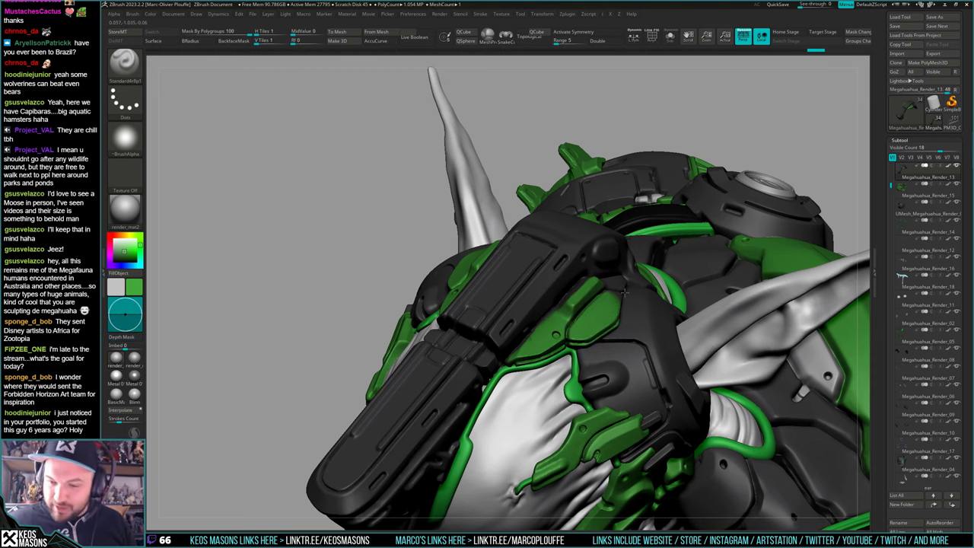
{"action": "right_click_drag", "start_coordinate": [623, 292], "coordinate": [625, 284]}
{"action": "left_click_drag", "start_coordinate": [615, 285], "coordinate": [634, 284]}
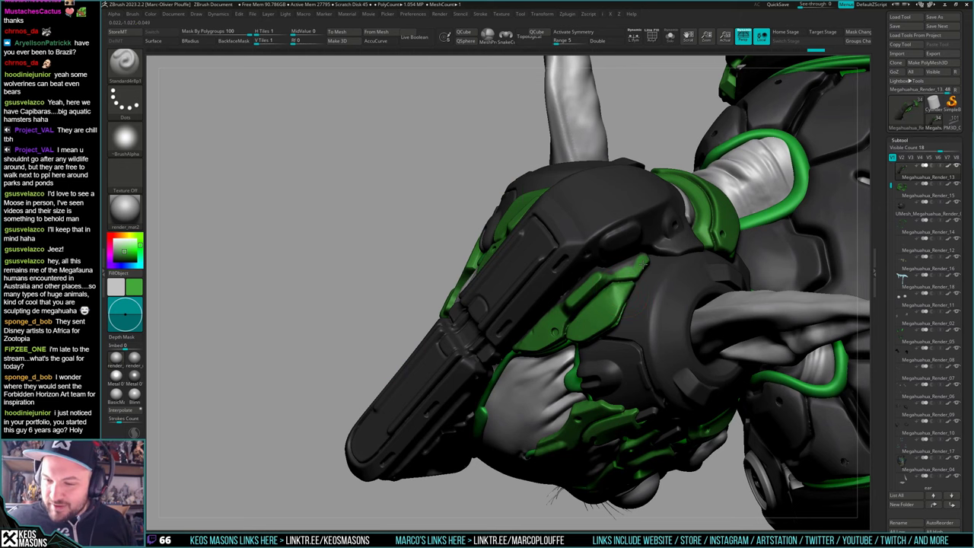
Cover the left side plate's rear tip and its edges along the crest and head trim in green
{"action": "key", "text": "alt+s"}
{"action": "mouse_move", "coordinate": [644, 264]}
{"action": "right_mouse_down"}
{"action": "mouse_move", "coordinate": [654, 293]}
{"action": "mouse_move", "coordinate": [632, 313]}
{"action": "mouse_move", "coordinate": [646, 280]}
{"action": "right_mouse_up"}
{"action": "right_click", "coordinate": [631, 313]}
{"action": "key", "text": "shift+ctrl+s"}
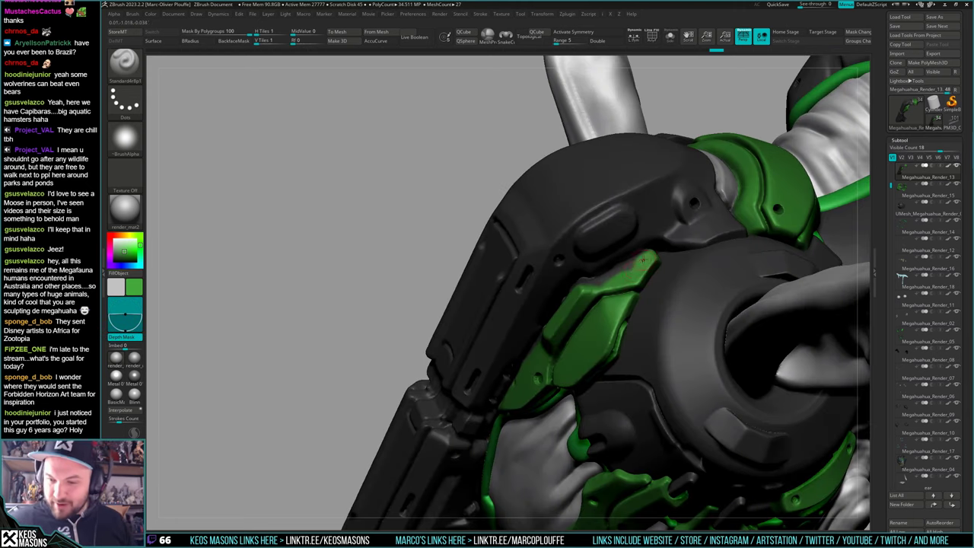
{"action": "right_click_drag", "start_coordinate": [584, 279], "coordinate": [607, 271]}
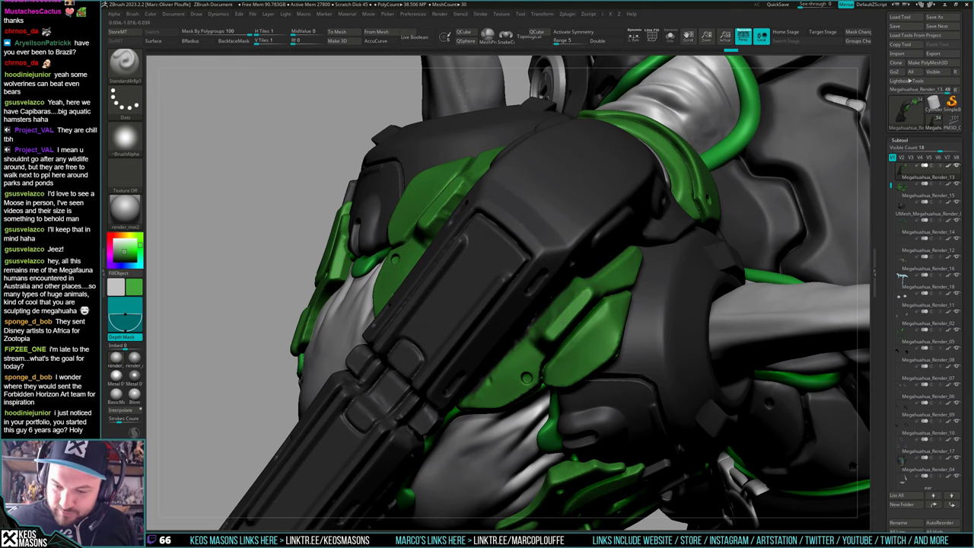
{"action": "left_click_drag", "start_coordinate": [518, 343], "coordinate": [514, 350]}
{"action": "mouse_move", "coordinate": [514, 350]}
{"action": "right_mouse_down"}
{"action": "mouse_move", "coordinate": [525, 327]}
{"action": "mouse_move", "coordinate": [515, 363]}
{"action": "right_mouse_up"}
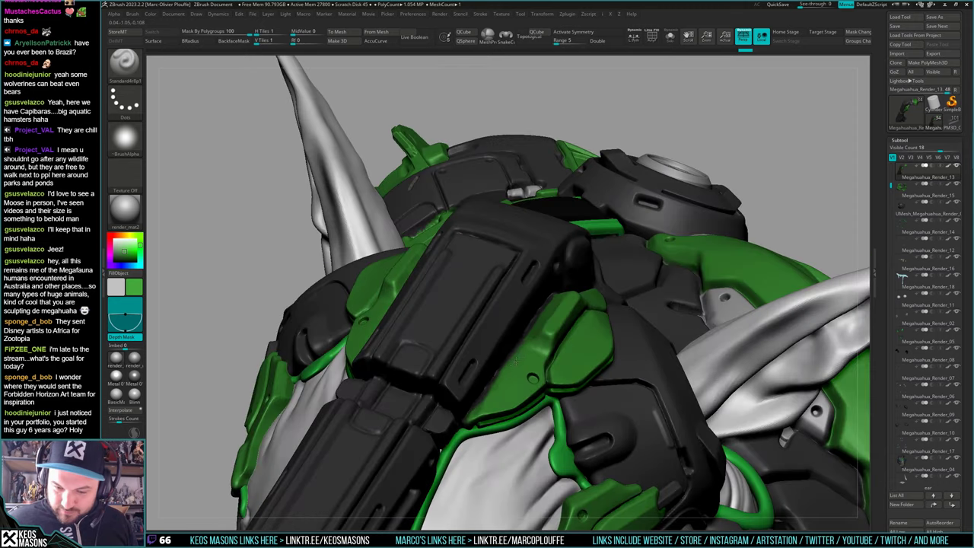
{"action": "mouse_move", "coordinate": [541, 315]}
{"action": "right_mouse_down"}
{"action": "mouse_move", "coordinate": [560, 345]}
{"action": "mouse_move", "coordinate": [575, 314]}
{"action": "right_mouse_up"}
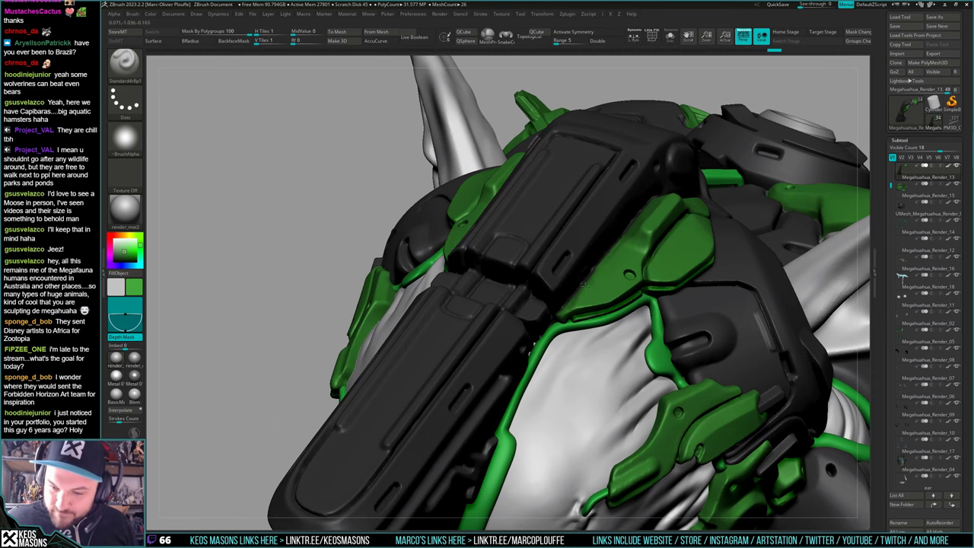
{"action": "right_click_drag", "start_coordinate": [594, 270], "coordinate": [594, 242]}
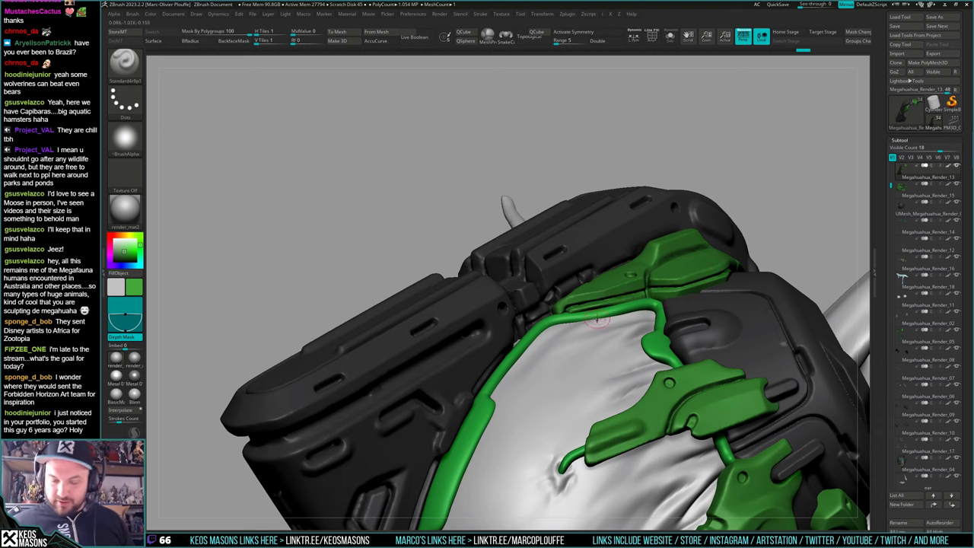
{"action": "right_click_drag", "start_coordinate": [597, 319], "coordinate": [594, 320]}
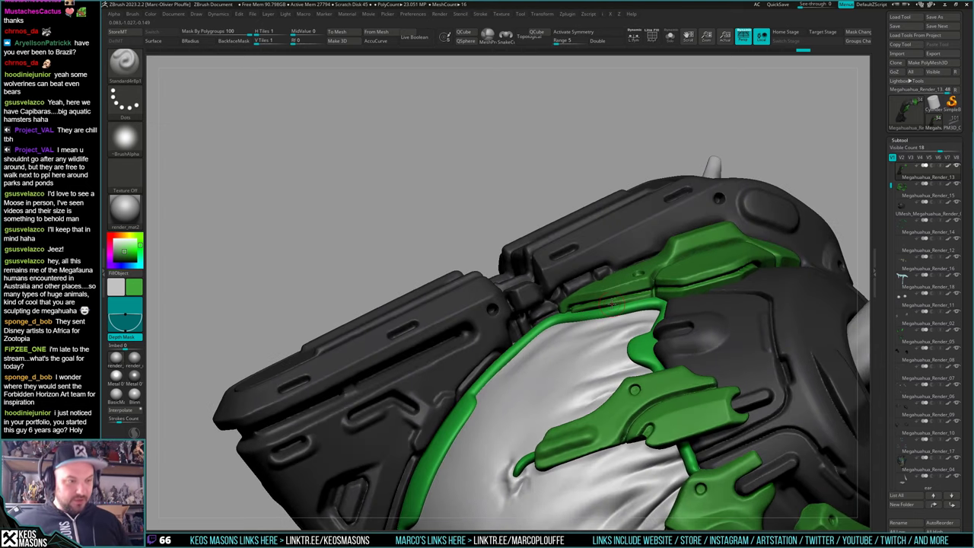
Switch to light grey and paint the small mechanical parts tucked under the crest on the creature's left side
{"action": "key", "text": "v"}
{"action": "mouse_move", "coordinate": [558, 298]}
{"action": "left_mouse_down"}
{"action": "mouse_move", "coordinate": [603, 271]}
{"action": "mouse_move", "coordinate": [511, 332]}
{"action": "left_mouse_up"}
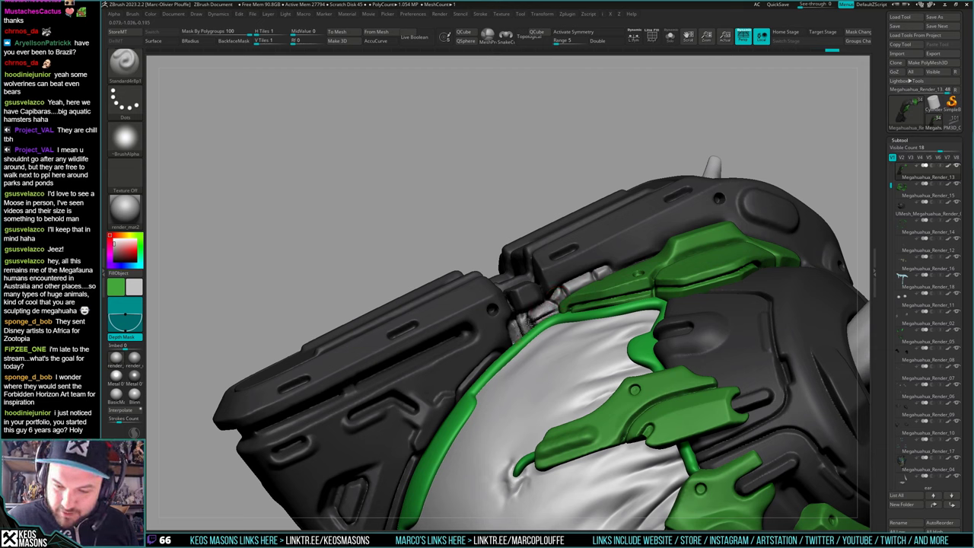
{"action": "mouse_move", "coordinate": [534, 320]}
{"action": "right_mouse_down", "text": "ctrl"}
{"action": "mouse_move", "coordinate": [525, 266]}
{"action": "mouse_move", "coordinate": [677, 293]}
{"action": "right_mouse_up", "text": "ctrl"}
{"action": "right_click_drag", "start_coordinate": [580, 288], "coordinate": [569, 342]}
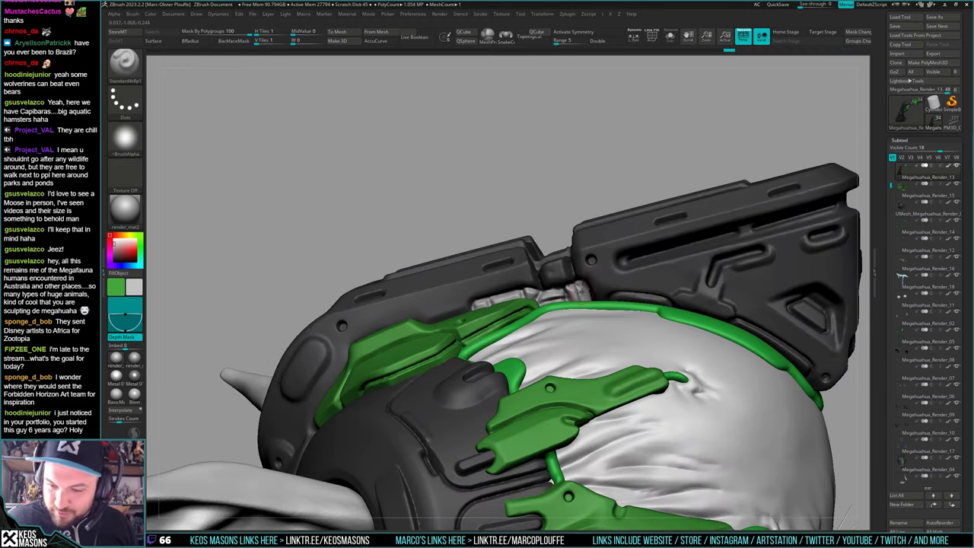
Try light grey on the hinge block joining the crest's front and rear sections
{"action": "left_click_drag", "start_coordinate": [579, 287], "coordinate": [551, 263]}
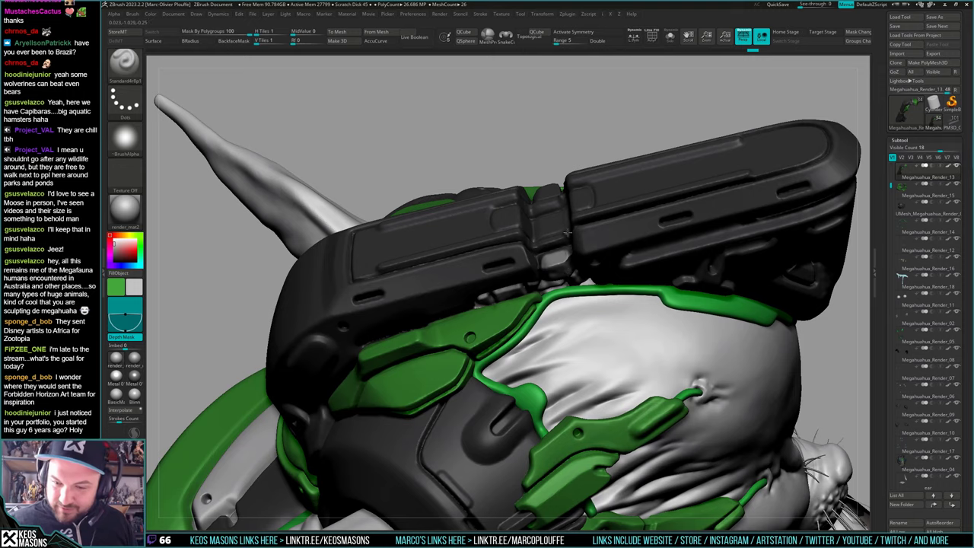
{"action": "right_click_drag", "start_coordinate": [567, 232], "coordinate": [571, 265]}
{"action": "left_click_drag", "start_coordinate": [567, 268], "coordinate": [548, 289]}
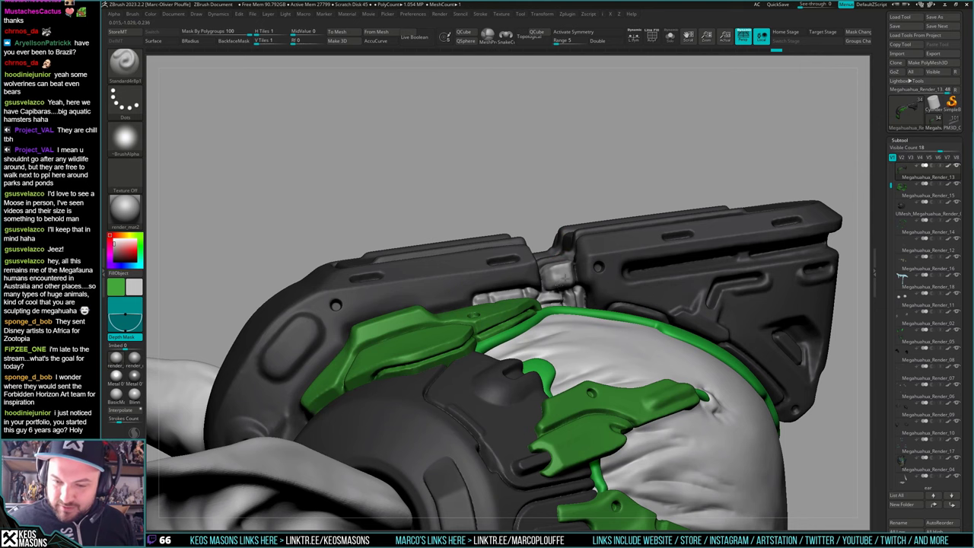
{"action": "right_click_drag", "start_coordinate": [573, 274], "coordinate": [696, 281], "text": "ctrl"}
{"action": "right_click_drag", "start_coordinate": [607, 266], "coordinate": [606, 310], "text": "ctrl"}
{"action": "right_click_drag", "start_coordinate": [605, 310], "coordinate": [623, 256]}
{"action": "left_click_drag", "start_coordinate": [631, 283], "coordinate": [658, 287]}
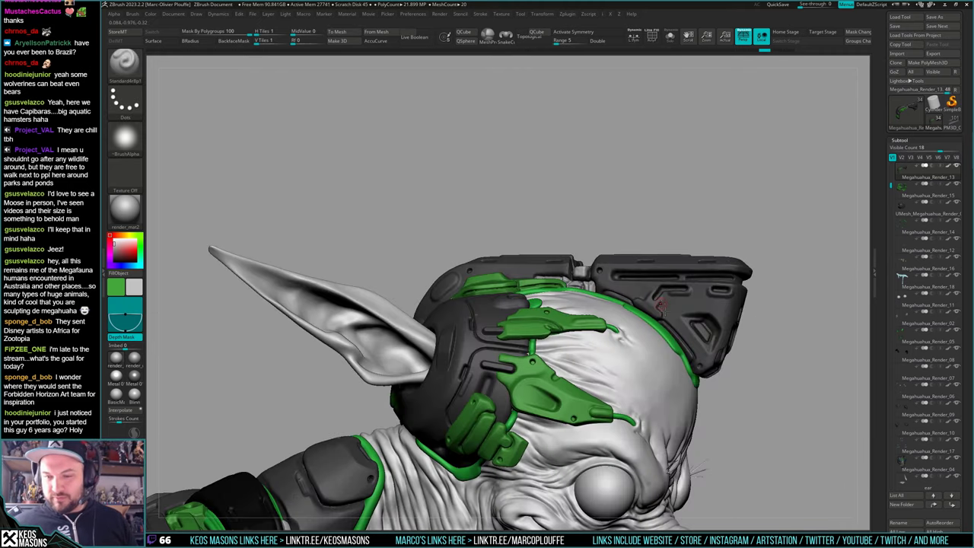
Sample the green and paint the hinge block between the crest's two sections with it
{"action": "right_click_drag", "start_coordinate": [664, 299], "coordinate": [749, 280]}
{"action": "left_click_drag", "start_coordinate": [749, 280], "coordinate": [705, 304]}
{"action": "key", "text": "c"}
{"action": "right_click_drag", "start_coordinate": [601, 331], "coordinate": [579, 380], "text": "alt"}
{"action": "right_click_drag", "start_coordinate": [578, 381], "coordinate": [559, 334], "text": "ctrl"}
{"action": "left_click_drag", "start_coordinate": [559, 333], "coordinate": [539, 304]}
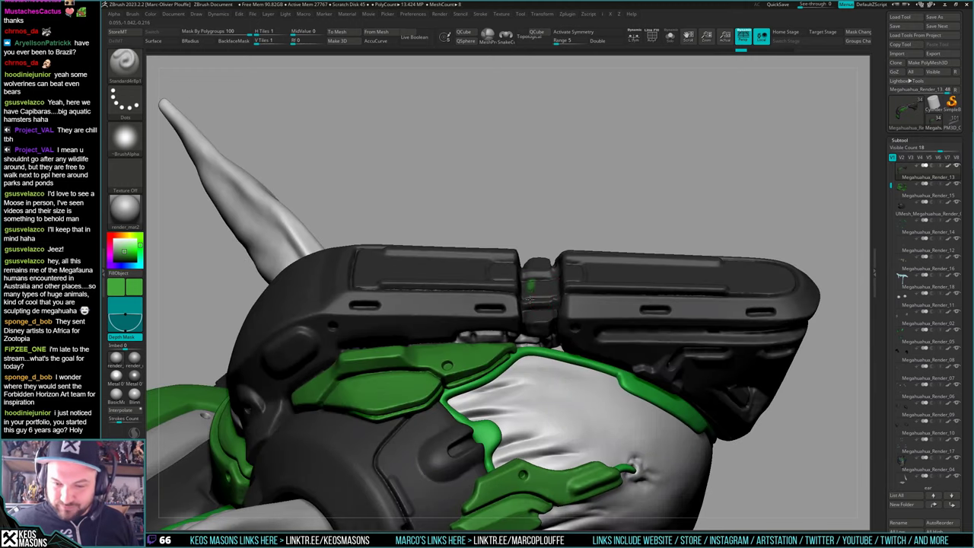
{"action": "key", "text": "ctrl+s"}
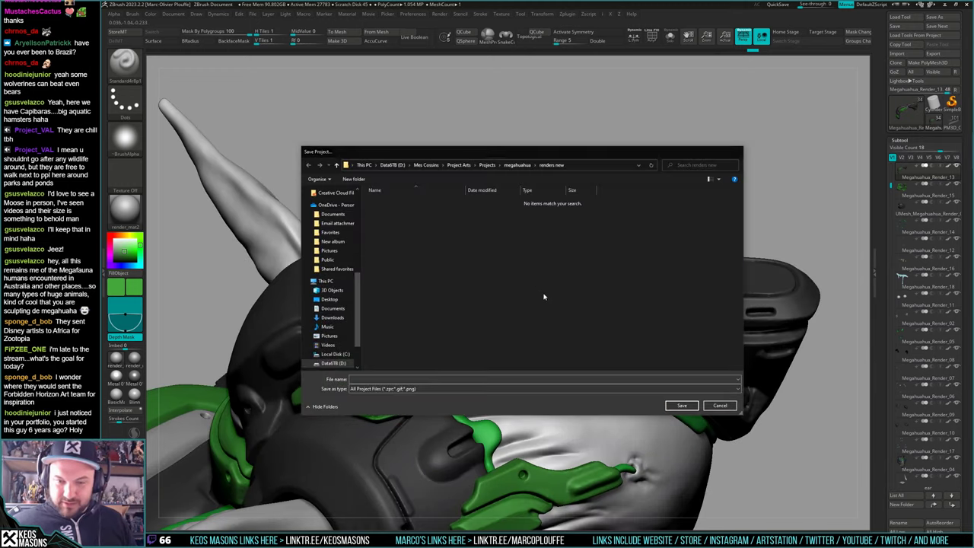
{"action": "key", "text": "Escape"}
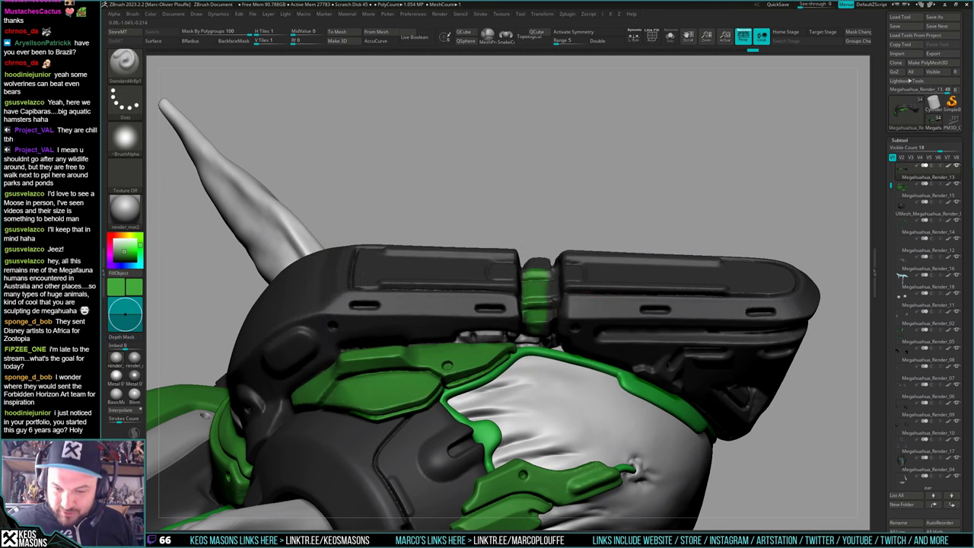
Cover the remaining faces and edges of the hinge block between the crest's two sections in green, working around both sides
{"action": "left_click_drag", "start_coordinate": [549, 289], "coordinate": [548, 263]}
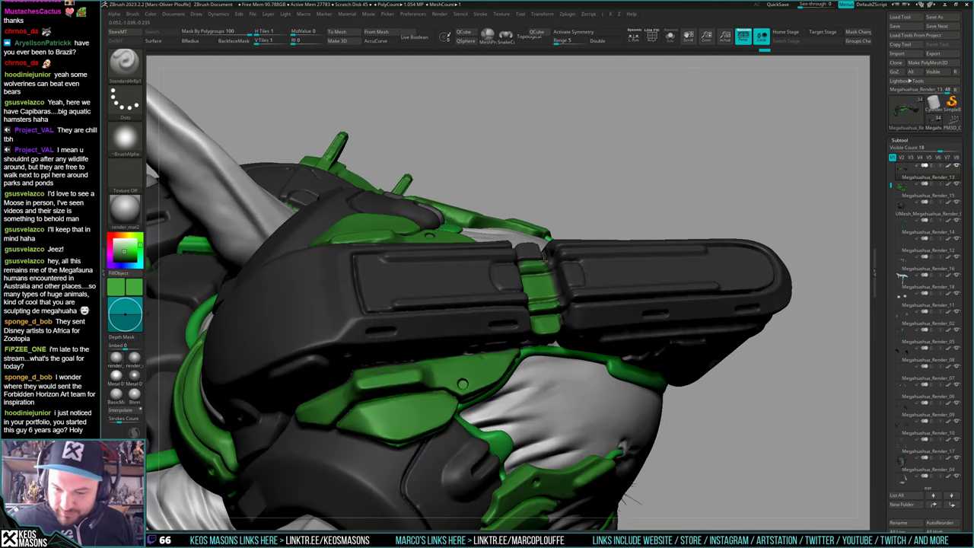
{"action": "right_click_drag", "start_coordinate": [544, 257], "coordinate": [525, 313]}
{"action": "right_click", "coordinate": [521, 364]}
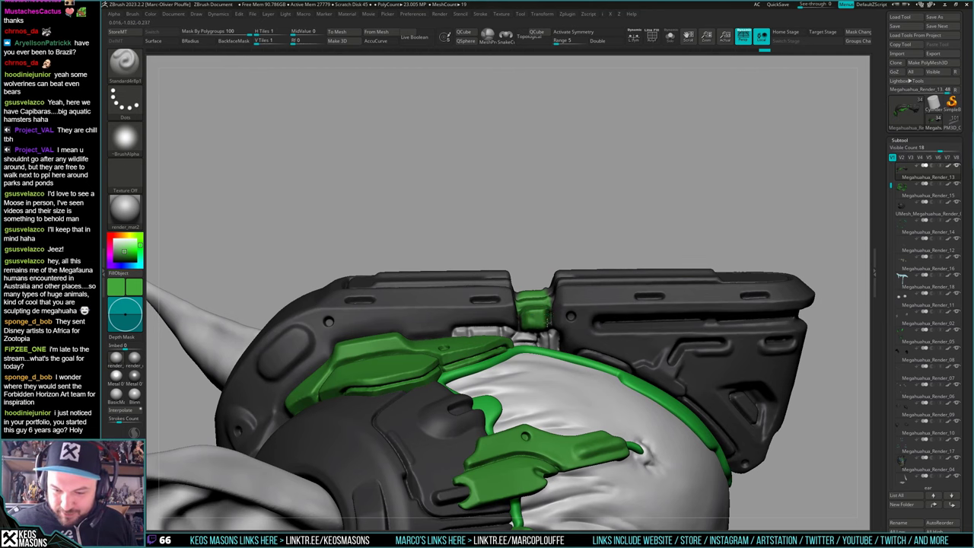
{"action": "left_click_drag", "start_coordinate": [546, 321], "coordinate": [553, 278]}
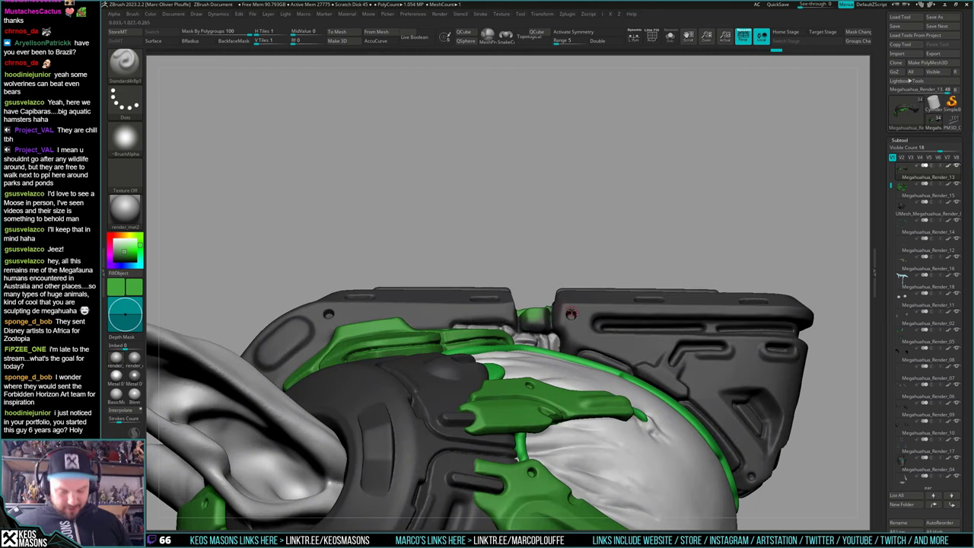
{"action": "right_click", "coordinate": [524, 320]}
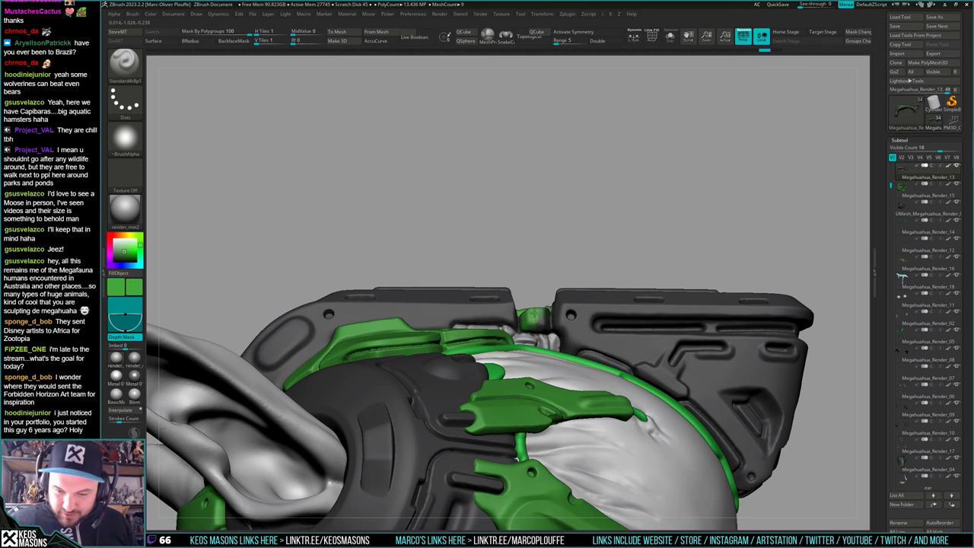
{"action": "mouse_move", "coordinate": [549, 318]}
{"action": "left_mouse_down"}
{"action": "mouse_move", "coordinate": [543, 280]}
{"action": "mouse_move", "coordinate": [517, 305]}
{"action": "mouse_move", "coordinate": [624, 312]}
{"action": "mouse_move", "coordinate": [562, 318]}
{"action": "left_mouse_up"}
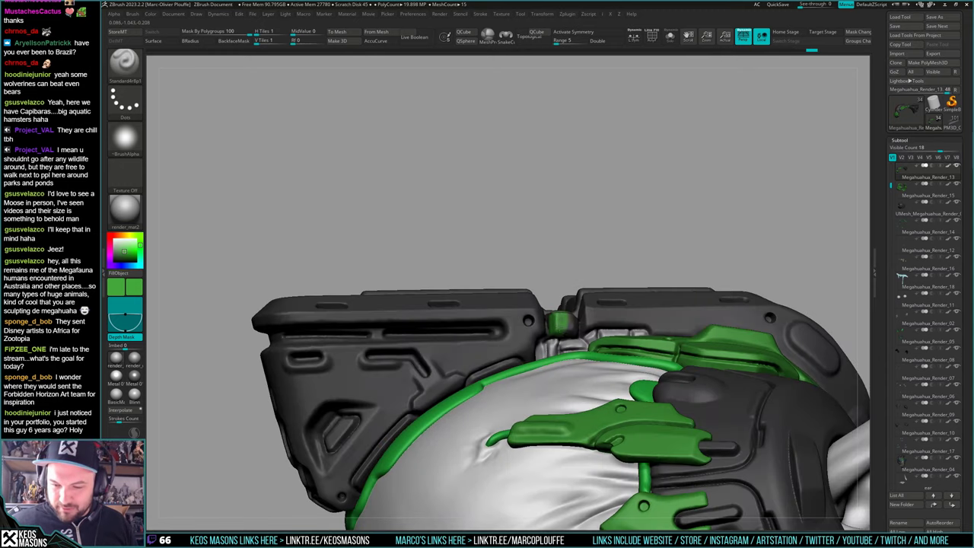
{"action": "mouse_move", "coordinate": [561, 319]}
{"action": "left_mouse_down"}
{"action": "mouse_move", "coordinate": [553, 330]}
{"action": "mouse_move", "coordinate": [576, 333]}
{"action": "mouse_move", "coordinate": [579, 318]}
{"action": "left_mouse_up"}
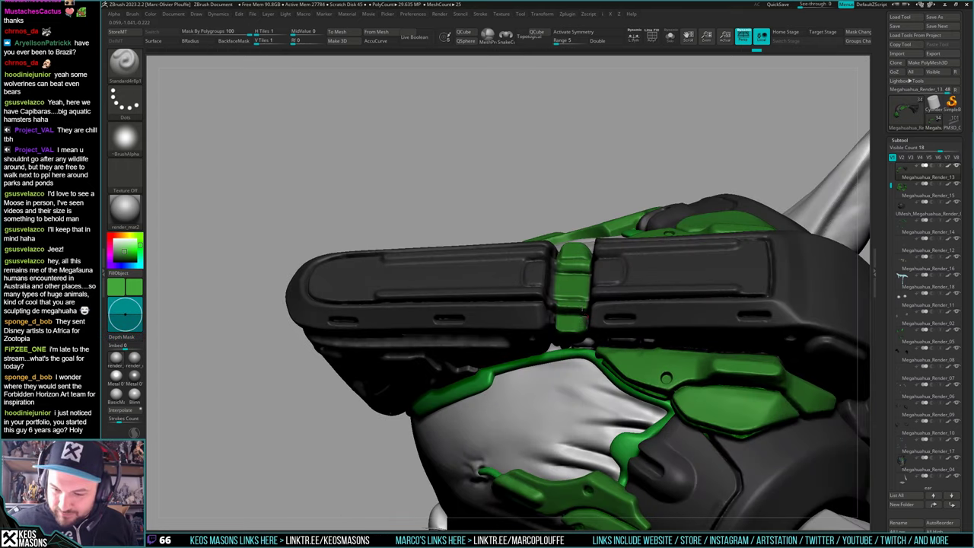
{"action": "left_click_drag", "start_coordinate": [585, 311], "coordinate": [582, 280]}
Switch to dark grey and touch up the crest edge beside the green hinge block
{"action": "mouse_move", "coordinate": [564, 300]}
{"action": "right_mouse_down"}
{"action": "mouse_move", "coordinate": [555, 331]}
{"action": "mouse_move", "coordinate": [575, 318]}
{"action": "mouse_move", "coordinate": [553, 313]}
{"action": "mouse_move", "coordinate": [546, 325]}
{"action": "mouse_move", "coordinate": [545, 314]}
{"action": "mouse_move", "coordinate": [566, 303]}
{"action": "right_mouse_up"}
{"action": "key", "text": "c"}
{"action": "key", "text": "d"}
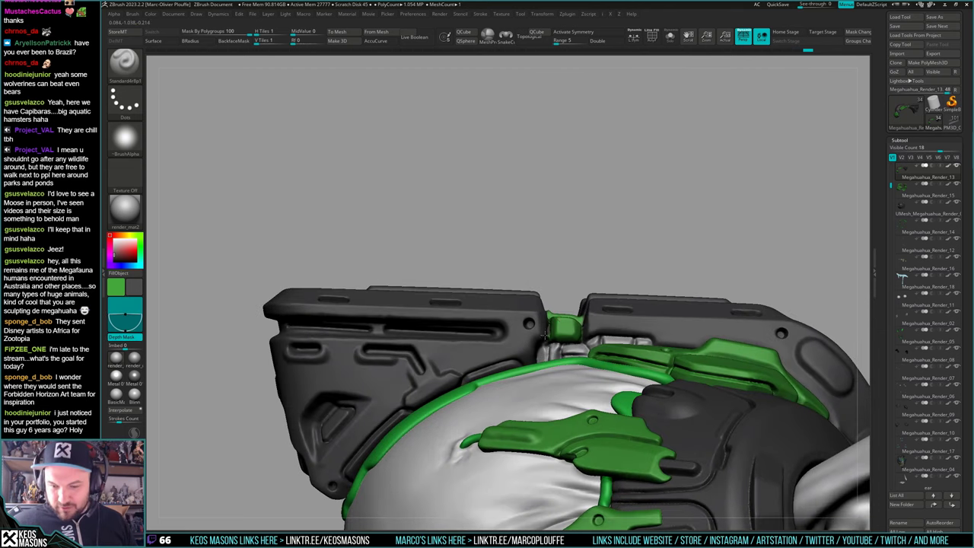
{"action": "right_click_drag", "start_coordinate": [545, 335], "coordinate": [542, 285]}
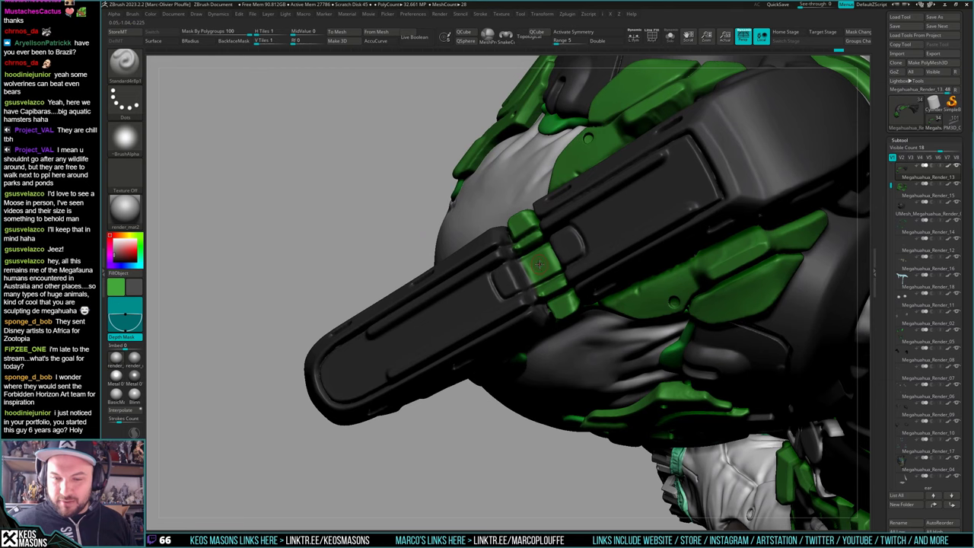
Sample the green and paint the recessed top panels of the crest's rear and front sections
{"action": "key", "text": "c"}
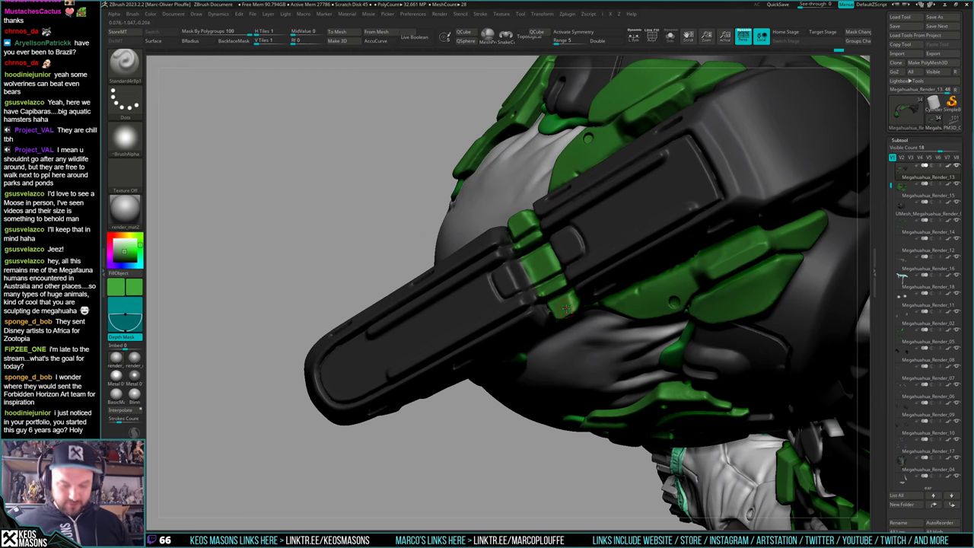
{"action": "mouse_move", "coordinate": [566, 307]}
{"action": "right_mouse_down"}
{"action": "mouse_move", "coordinate": [580, 309]}
{"action": "mouse_move", "coordinate": [538, 337]}
{"action": "right_mouse_up"}
{"action": "mouse_move", "coordinate": [582, 310]}
{"action": "left_mouse_down"}
{"action": "mouse_move", "coordinate": [515, 385]}
{"action": "mouse_move", "coordinate": [575, 333]}
{"action": "mouse_move", "coordinate": [567, 342]}
{"action": "left_mouse_up"}
{"action": "mouse_move", "coordinate": [603, 289]}
{"action": "left_mouse_down"}
{"action": "mouse_move", "coordinate": [607, 302]}
{"action": "mouse_move", "coordinate": [566, 357]}
{"action": "mouse_move", "coordinate": [629, 283]}
{"action": "mouse_move", "coordinate": [605, 270]}
{"action": "left_mouse_up"}
{"action": "mouse_move", "coordinate": [517, 457]}
{"action": "right_mouse_down"}
{"action": "mouse_move", "coordinate": [511, 451]}
{"action": "mouse_move", "coordinate": [604, 247]}
{"action": "right_mouse_up"}
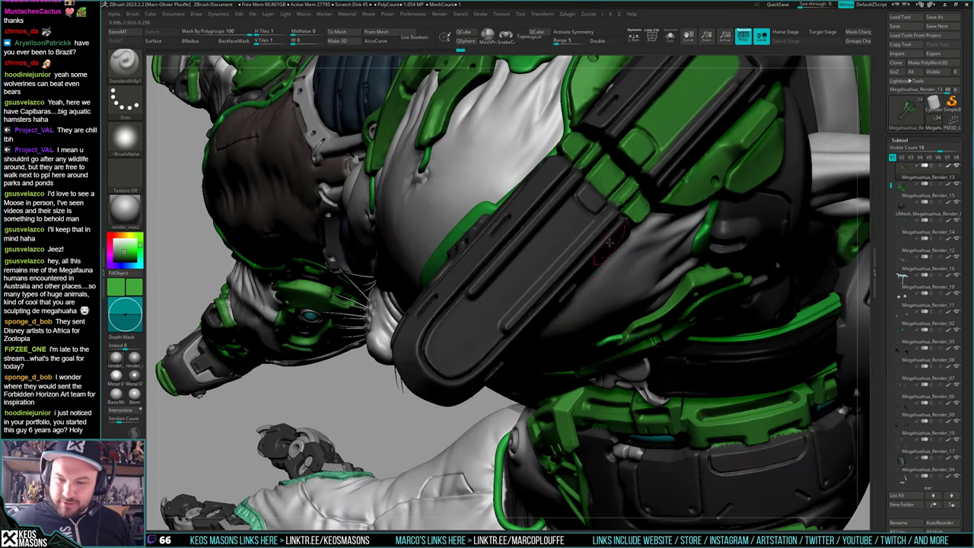
{"action": "mouse_move", "coordinate": [609, 242]}
{"action": "left_mouse_down"}
{"action": "mouse_move", "coordinate": [536, 229]}
{"action": "mouse_move", "coordinate": [449, 342]}
{"action": "mouse_move", "coordinate": [578, 244]}
{"action": "mouse_move", "coordinate": [613, 199]}
{"action": "left_mouse_up"}
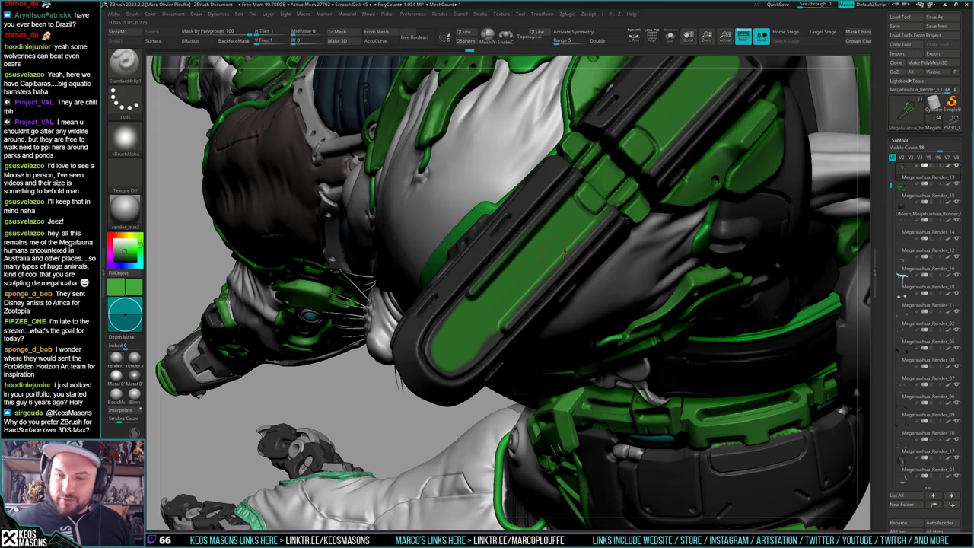
Extend the green up to the long side edges of the recessed panels on both crest sections
{"action": "key", "text": "space"}
{"action": "mouse_move", "coordinate": [564, 253]}
{"action": "right_mouse_down"}
{"action": "mouse_move", "coordinate": [602, 287]}
{"action": "mouse_move", "coordinate": [580, 274]}
{"action": "mouse_move", "coordinate": [521, 335]}
{"action": "right_mouse_up"}
{"action": "key", "text": "d"}
{"action": "key", "text": "space"}
{"action": "key", "text": "space"}
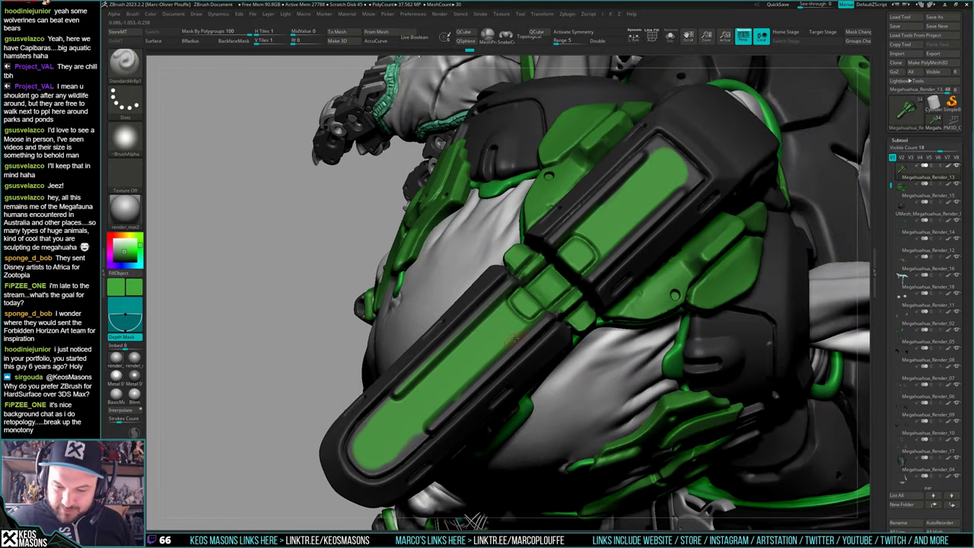
{"action": "mouse_move", "coordinate": [517, 338]}
{"action": "left_mouse_down"}
{"action": "mouse_move", "coordinate": [434, 423]}
{"action": "mouse_move", "coordinate": [523, 340]}
{"action": "mouse_move", "coordinate": [481, 382]}
{"action": "left_mouse_up"}
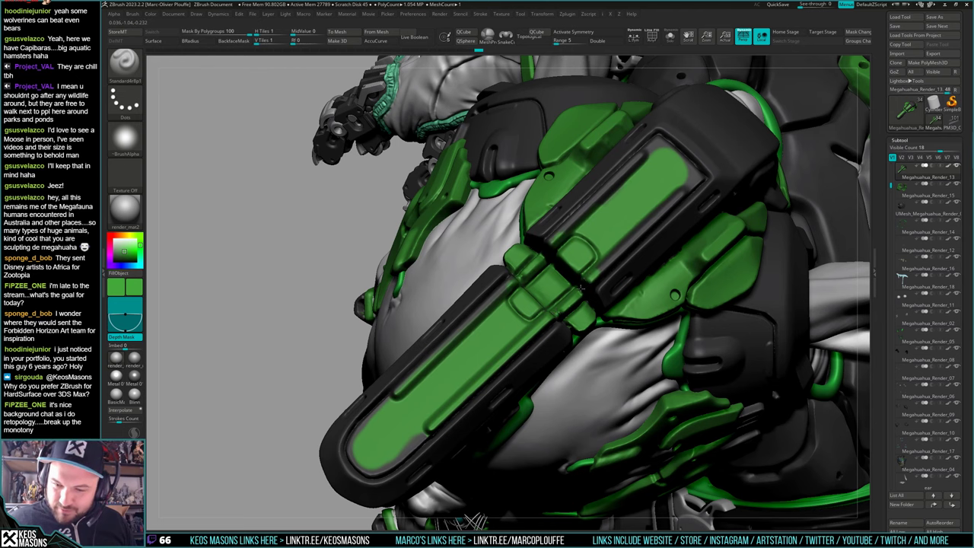
{"action": "mouse_move", "coordinate": [582, 288]}
{"action": "right_mouse_down"}
{"action": "mouse_move", "coordinate": [603, 287]}
{"action": "mouse_move", "coordinate": [625, 263]}
{"action": "right_mouse_up"}
{"action": "left_click_drag", "start_coordinate": [603, 270], "coordinate": [648, 222]}
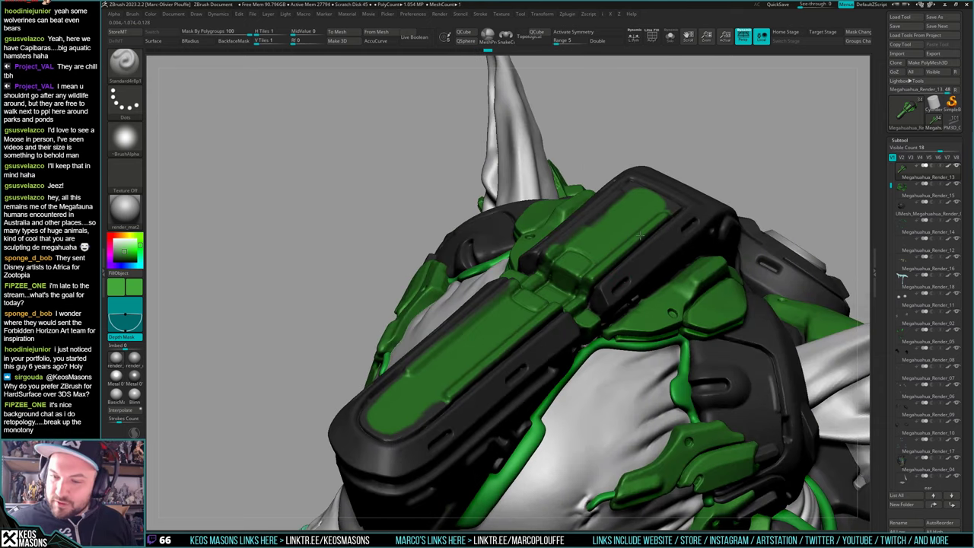
{"action": "right_click_drag", "start_coordinate": [584, 293], "coordinate": [502, 370]}
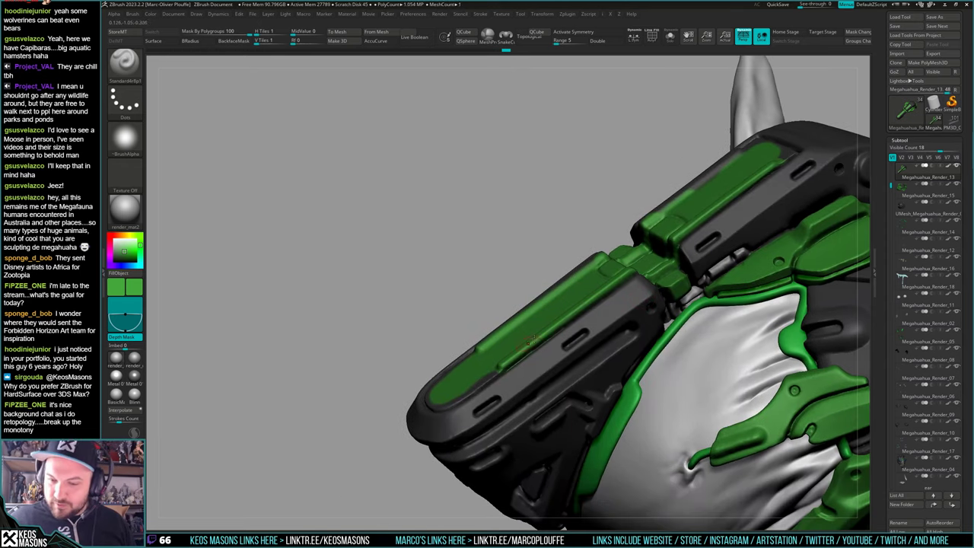
Fill the rounded tip and remaining borders of the front crest section's recessed panel with green
{"action": "mouse_move", "coordinate": [523, 289]}
{"action": "right_mouse_down"}
{"action": "mouse_move", "coordinate": [570, 322]}
{"action": "mouse_move", "coordinate": [562, 345]}
{"action": "mouse_move", "coordinate": [572, 351]}
{"action": "mouse_move", "coordinate": [491, 251]}
{"action": "right_mouse_up"}
{"action": "right_click", "coordinate": [491, 251]}
{"action": "left_click_drag", "start_coordinate": [505, 196], "coordinate": [515, 368]}
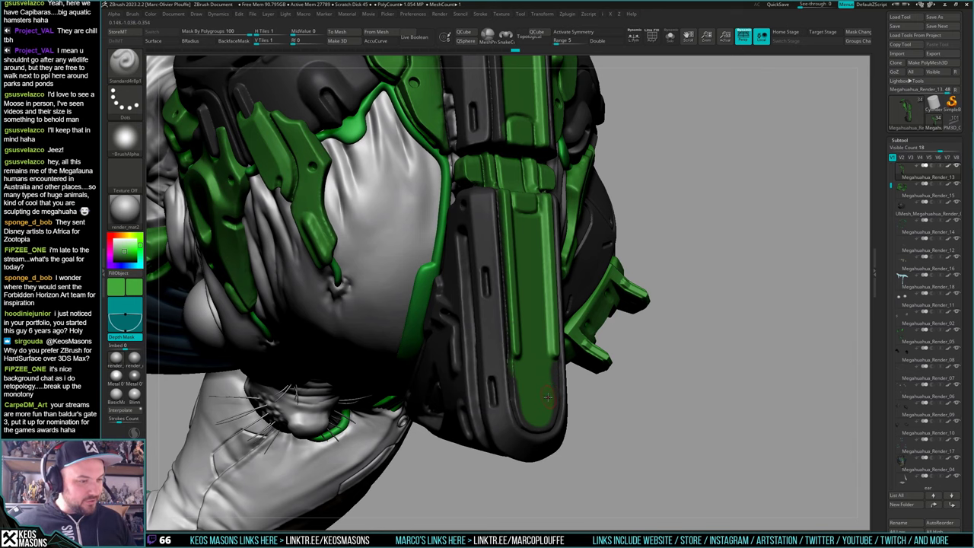
{"action": "right_click_drag", "start_coordinate": [537, 381], "coordinate": [506, 411]}
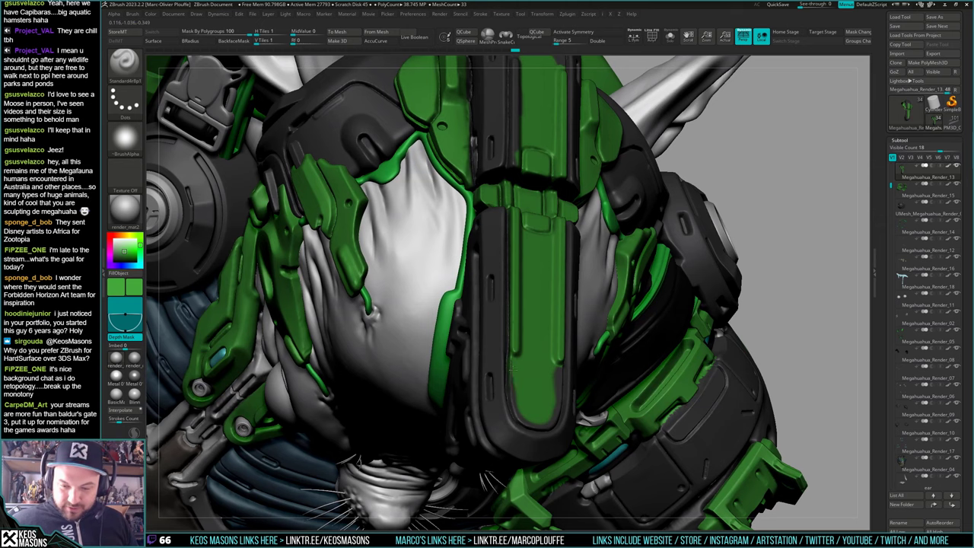
{"action": "left_click_drag", "start_coordinate": [513, 372], "coordinate": [522, 416]}
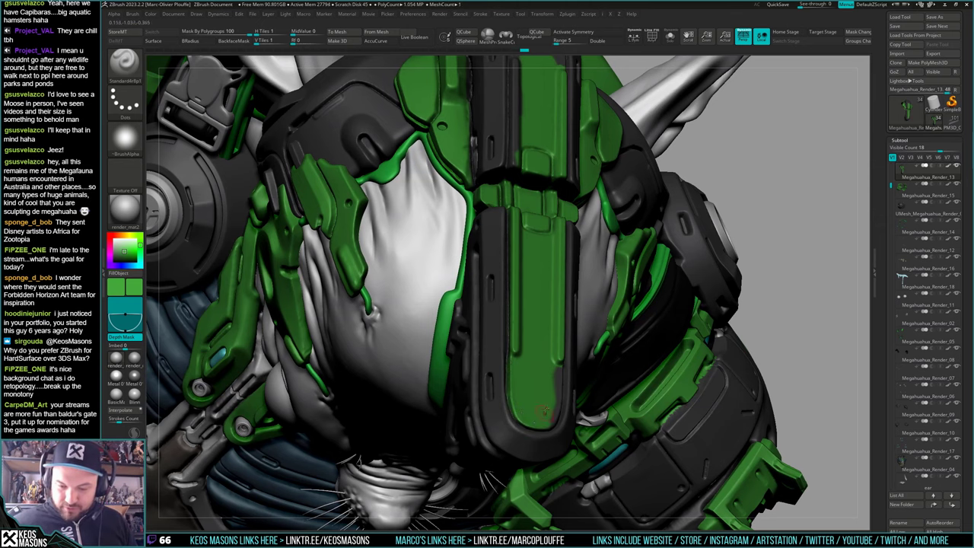
{"action": "right_click_drag", "start_coordinate": [558, 411], "coordinate": [494, 415]}
{"action": "left_click_drag", "start_coordinate": [552, 420], "coordinate": [572, 376]}
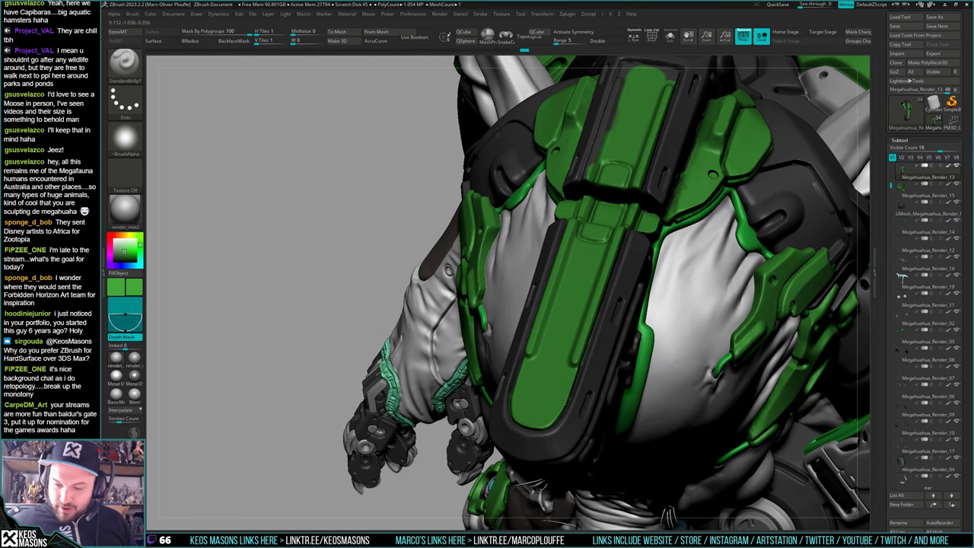
Fill the far corners of the rear crest section's recessed panel with green
{"action": "right_click_drag", "start_coordinate": [591, 350], "coordinate": [491, 397]}
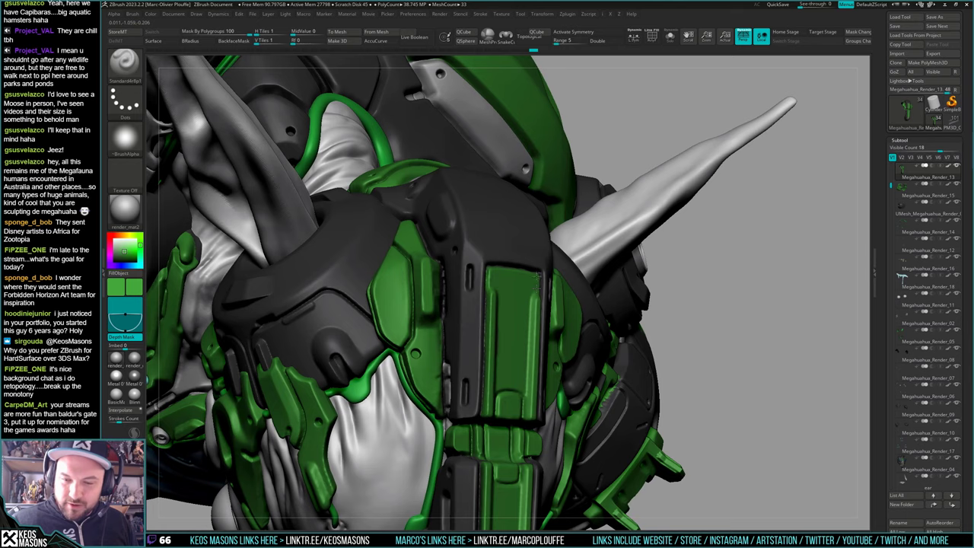
{"action": "left_click", "coordinate": [537, 275]}
{"action": "right_click_drag", "start_coordinate": [537, 275], "coordinate": [434, 279]}
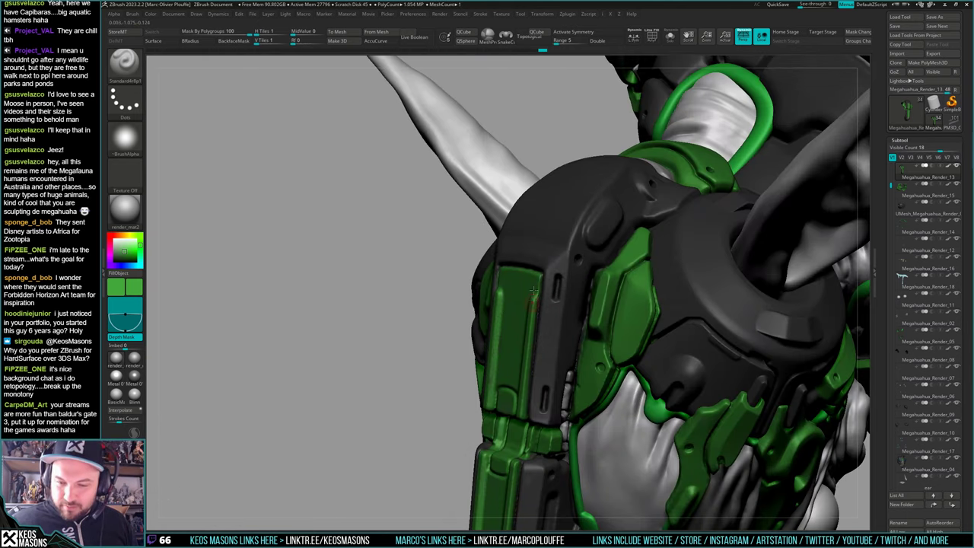
{"action": "right_click_drag", "start_coordinate": [534, 292], "coordinate": [537, 283]}
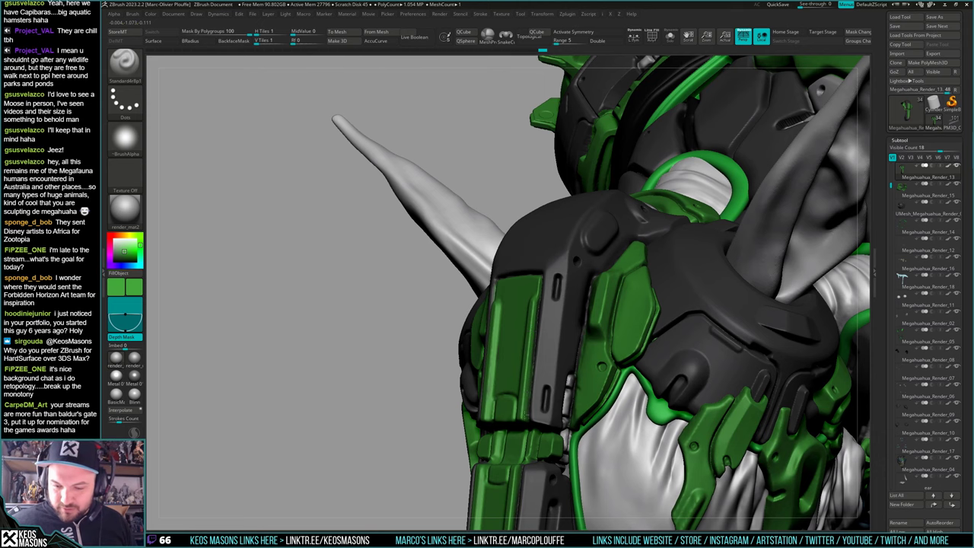
{"action": "left_click", "coordinate": [533, 330]}
{"action": "mouse_move", "coordinate": [533, 330]}
{"action": "right_mouse_down"}
{"action": "mouse_move", "coordinate": [472, 323]}
{"action": "mouse_move", "coordinate": [487, 304]}
{"action": "mouse_move", "coordinate": [536, 334]}
{"action": "mouse_move", "coordinate": [506, 363]}
{"action": "right_mouse_up"}
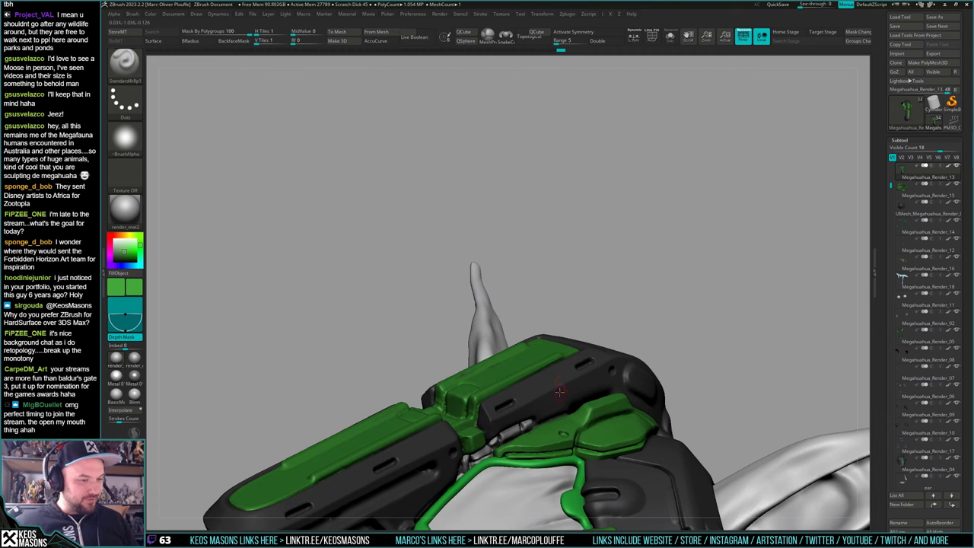
Sample light grey and paint the thin strips along the front crest section's lower edge, beside the green head trim
{"action": "mouse_move", "coordinate": [581, 389]}
{"action": "right_mouse_down"}
{"action": "mouse_move", "coordinate": [573, 358]}
{"action": "mouse_move", "coordinate": [554, 351]}
{"action": "mouse_move", "coordinate": [491, 381]}
{"action": "mouse_move", "coordinate": [630, 316]}
{"action": "mouse_move", "coordinate": [636, 334]}
{"action": "mouse_move", "coordinate": [580, 322]}
{"action": "right_mouse_up"}
{"action": "key", "text": "c"}
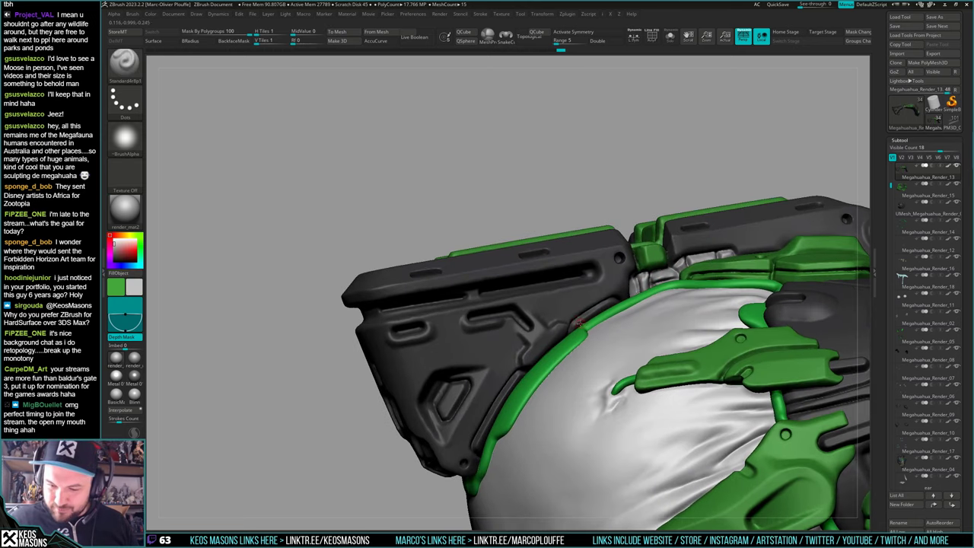
{"action": "left_click_drag", "start_coordinate": [572, 329], "coordinate": [617, 302]}
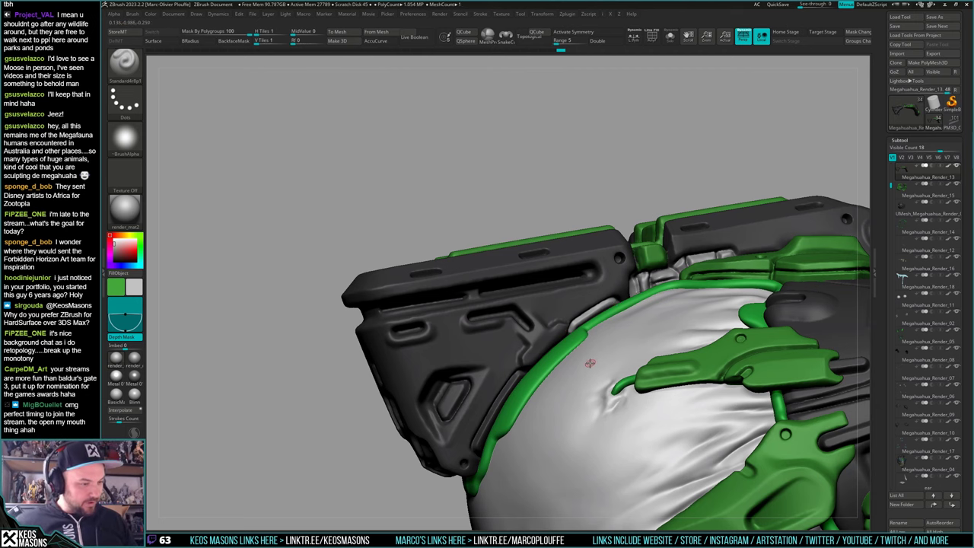
{"action": "right_click_drag", "start_coordinate": [585, 395], "coordinate": [590, 368]}
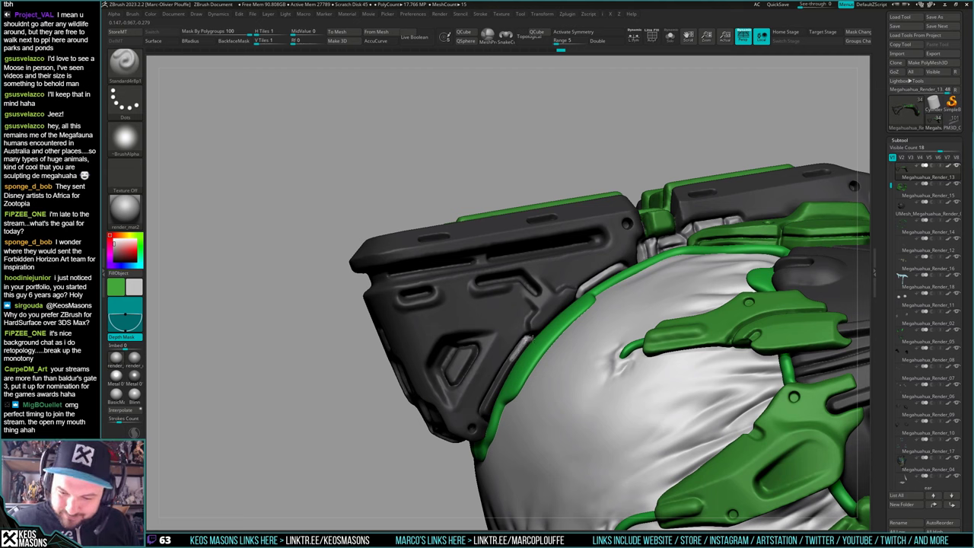
{"action": "left_click_drag", "start_coordinate": [527, 343], "coordinate": [484, 408]}
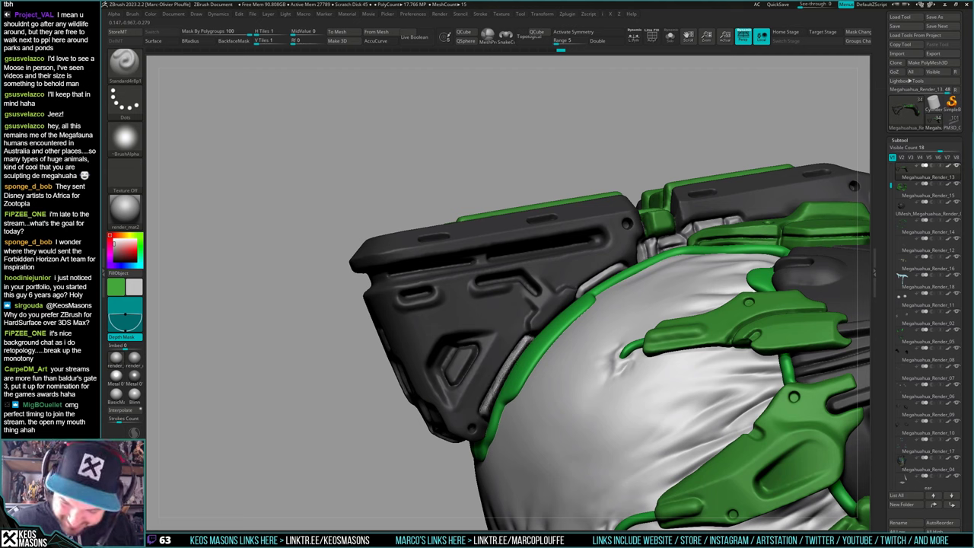
{"action": "left_click_drag", "start_coordinate": [507, 371], "coordinate": [527, 342]}
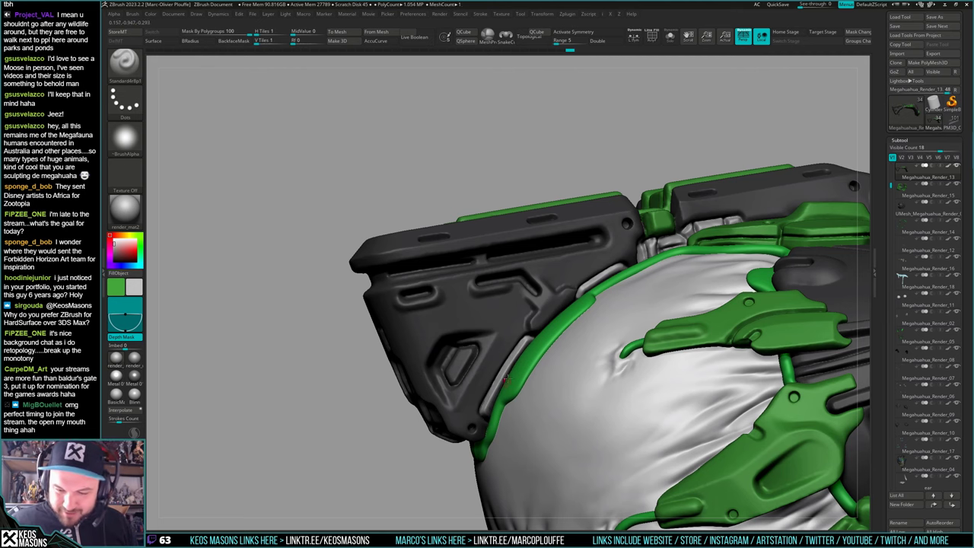
Complete the light grey on both ends of the strips between the front crest section and the green trim
{"action": "right_click_drag", "start_coordinate": [483, 411], "coordinate": [512, 347]}
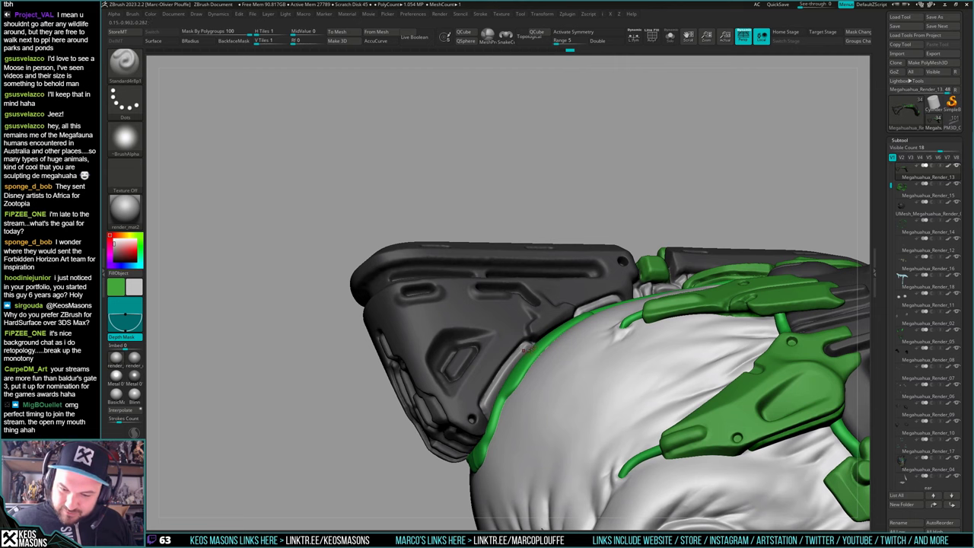
{"action": "right_click_drag", "start_coordinate": [547, 319], "coordinate": [515, 348]}
{"action": "right_click", "coordinate": [515, 376]}
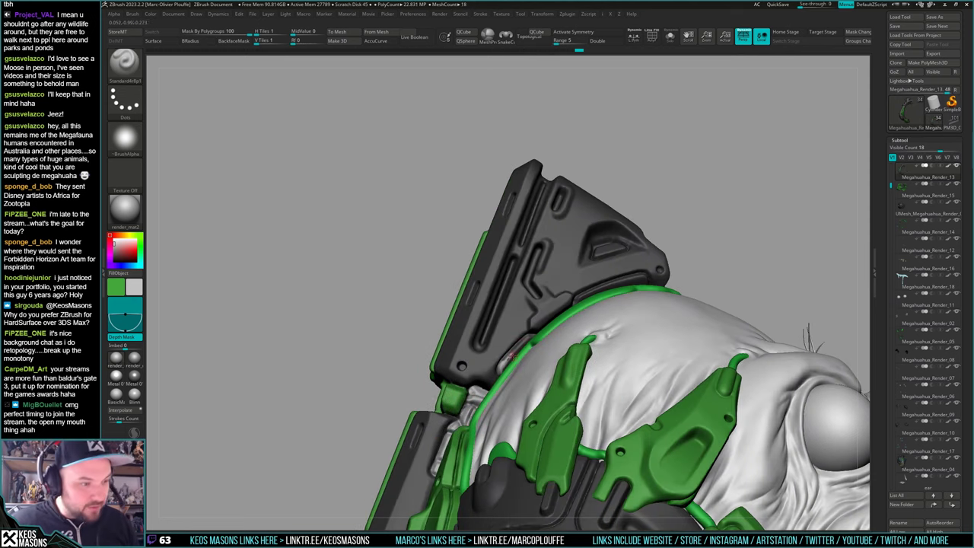
{"action": "right_click", "coordinate": [515, 354]}
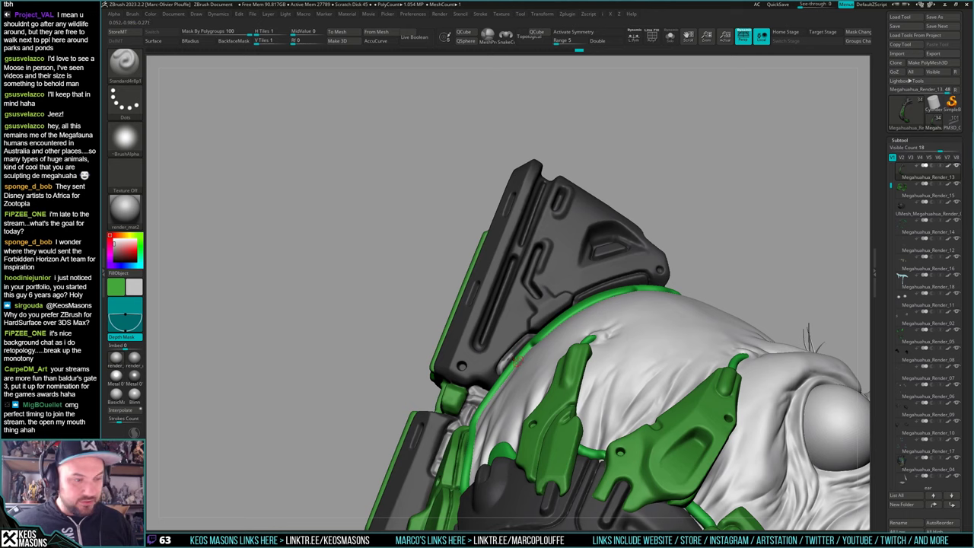
{"action": "right_click_drag", "start_coordinate": [516, 363], "coordinate": [506, 360]}
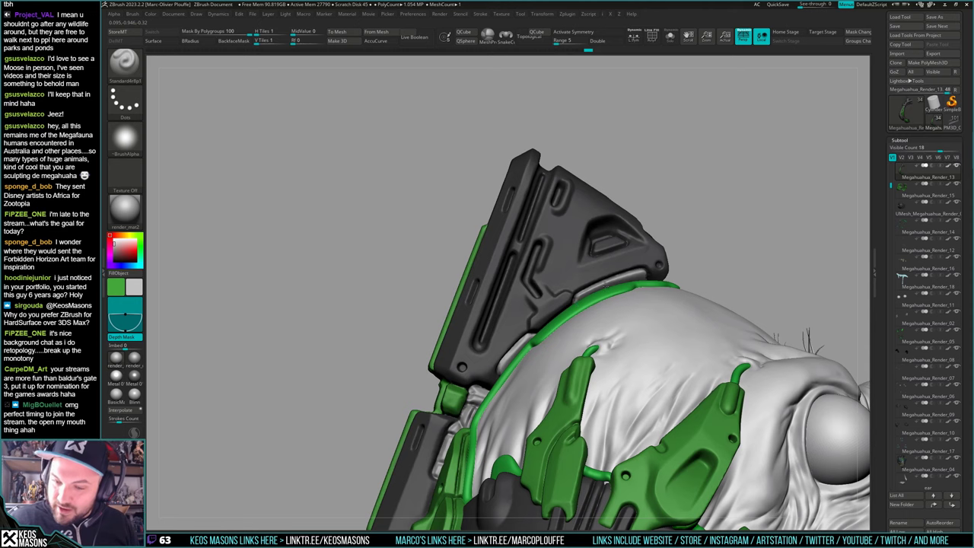
{"action": "right_click_drag", "start_coordinate": [638, 285], "coordinate": [651, 275]}
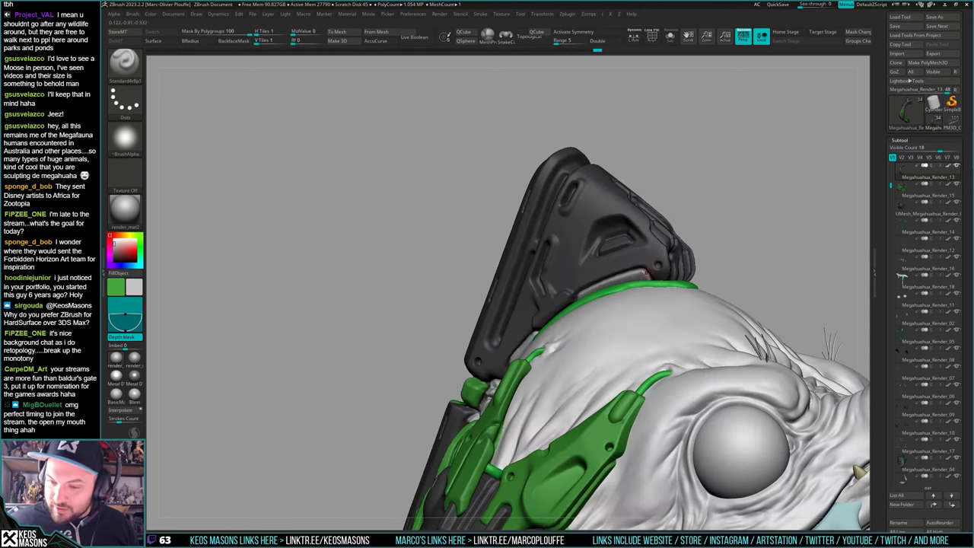
{"action": "mouse_move", "coordinate": [648, 275]}
{"action": "right_mouse_down"}
{"action": "mouse_move", "coordinate": [662, 279]}
{"action": "mouse_move", "coordinate": [600, 331]}
{"action": "mouse_move", "coordinate": [616, 304]}
{"action": "mouse_move", "coordinate": [629, 311]}
{"action": "mouse_move", "coordinate": [590, 298]}
{"action": "mouse_move", "coordinate": [574, 279]}
{"action": "right_mouse_up"}
Paint the raised central ridge and paired outer rails on the crest's front face light grey
{"action": "left_click_drag", "start_coordinate": [574, 278], "coordinate": [562, 293]}
{"action": "right_click_drag", "start_coordinate": [583, 256], "coordinate": [581, 251]}
{"action": "left_click_drag", "start_coordinate": [580, 245], "coordinate": [579, 279]}
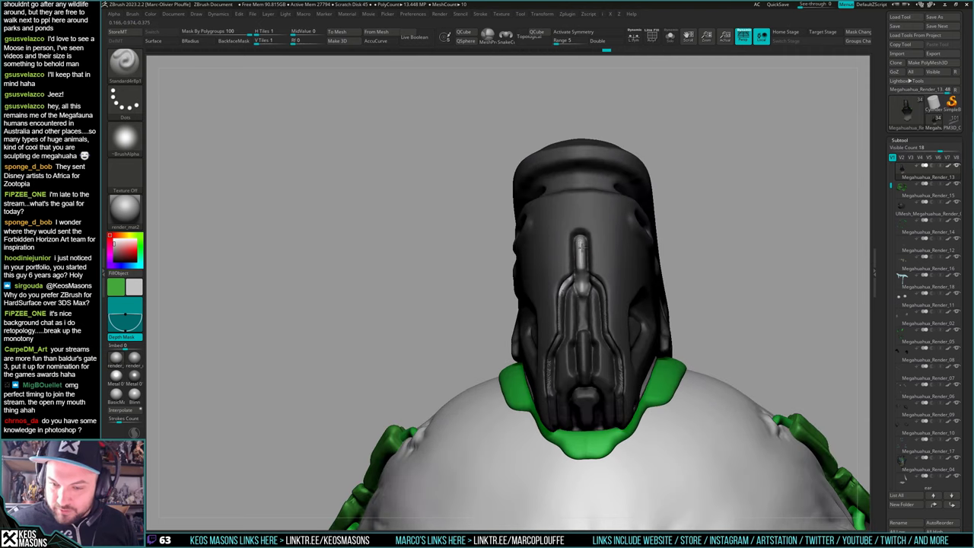
{"action": "right_click_drag", "start_coordinate": [589, 285], "coordinate": [600, 284]}
{"action": "mouse_move", "coordinate": [591, 275]}
{"action": "left_mouse_down"}
{"action": "mouse_move", "coordinate": [622, 369]}
{"action": "mouse_move", "coordinate": [621, 428]}
{"action": "left_mouse_up"}
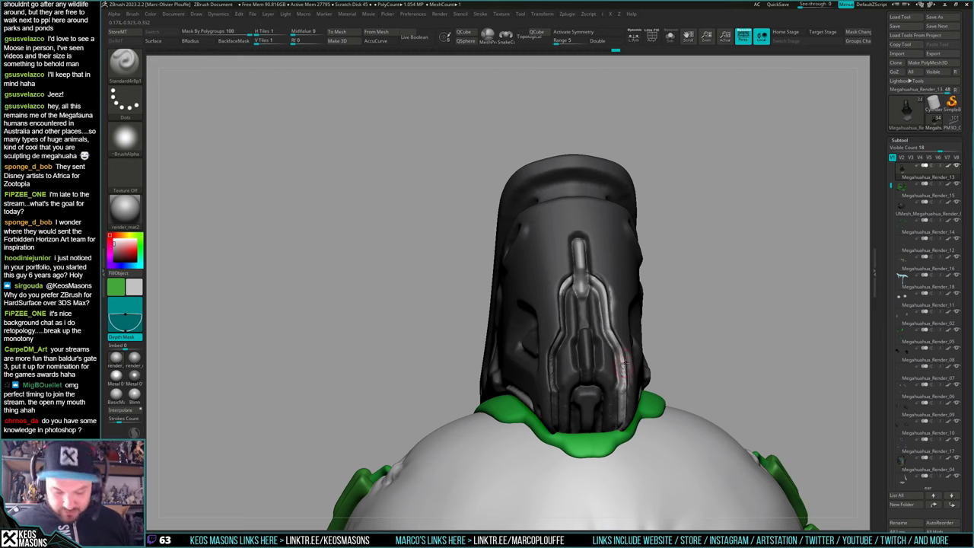
{"action": "left_click_drag", "start_coordinate": [623, 370], "coordinate": [624, 389]}
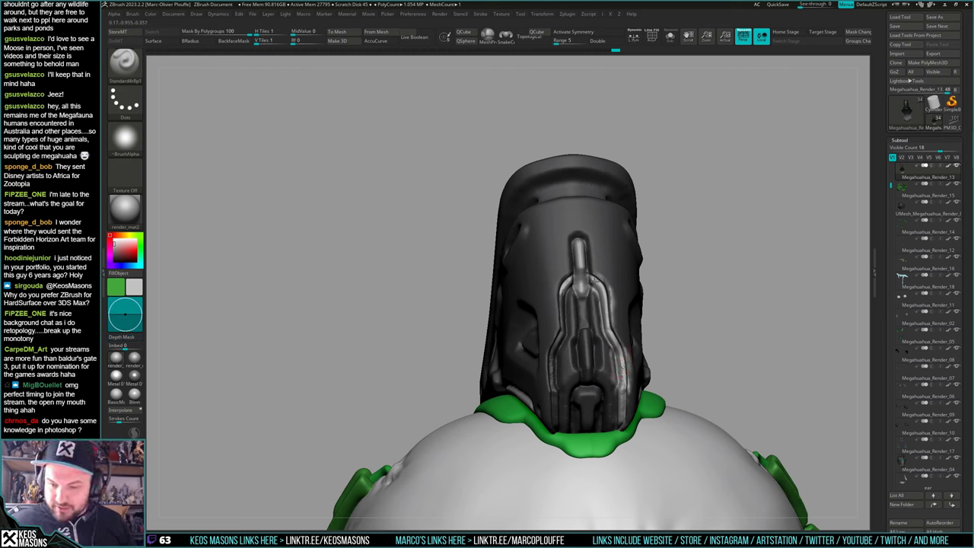
{"action": "mouse_move", "coordinate": [593, 278]}
{"action": "left_mouse_down"}
{"action": "mouse_move", "coordinate": [565, 320]}
{"action": "mouse_move", "coordinate": [558, 361]}
{"action": "left_mouse_up"}
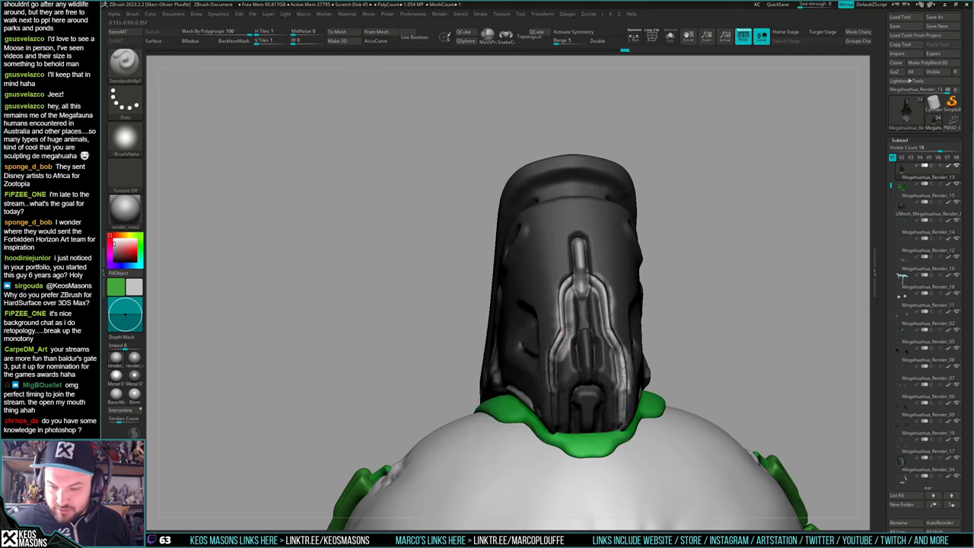
Complete the light grey on the rails' lower ends and the small central block at the base of the crest's front face
{"action": "mouse_move", "coordinate": [503, 391]}
{"action": "right_mouse_down"}
{"action": "mouse_move", "coordinate": [542, 399]}
{"action": "mouse_move", "coordinate": [502, 396]}
{"action": "right_mouse_up"}
{"action": "left_click_drag", "start_coordinate": [560, 345], "coordinate": [559, 424]}
{"action": "mouse_move", "coordinate": [589, 415]}
{"action": "right_mouse_down"}
{"action": "mouse_move", "coordinate": [594, 380]}
{"action": "mouse_move", "coordinate": [566, 380]}
{"action": "mouse_move", "coordinate": [562, 410]}
{"action": "right_mouse_up"}
{"action": "mouse_move", "coordinate": [558, 382]}
{"action": "left_mouse_down"}
{"action": "mouse_move", "coordinate": [549, 417]}
{"action": "mouse_move", "coordinate": [560, 416]}
{"action": "mouse_move", "coordinate": [569, 388]}
{"action": "mouse_move", "coordinate": [576, 407]}
{"action": "mouse_move", "coordinate": [576, 381]}
{"action": "left_mouse_up"}
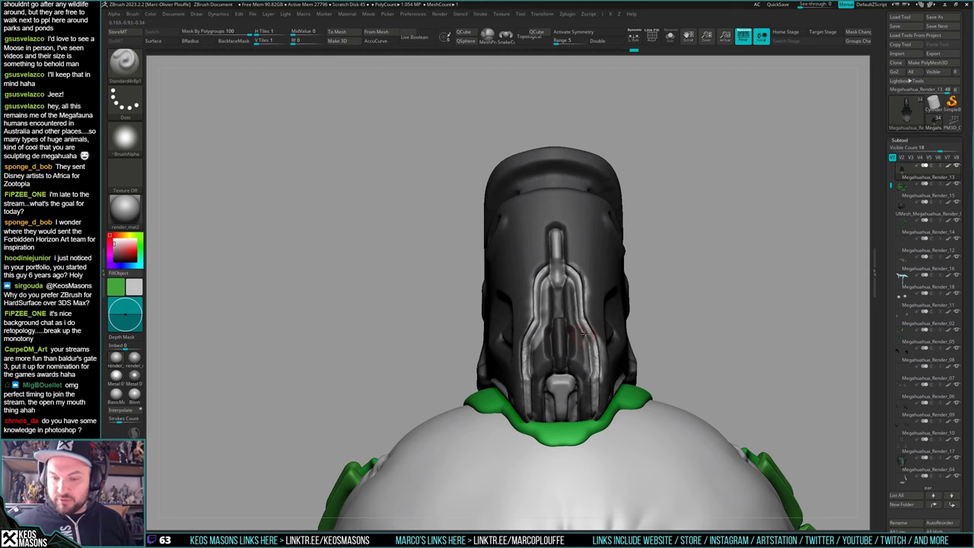
{"action": "mouse_move", "coordinate": [583, 332]}
{"action": "right_mouse_down"}
{"action": "mouse_move", "coordinate": [574, 387]}
{"action": "mouse_move", "coordinate": [681, 365]}
{"action": "mouse_move", "coordinate": [574, 382]}
{"action": "right_mouse_up"}
Sample green and fill one side of the recess between the crest front's light grey rails
{"action": "key", "text": "c"}
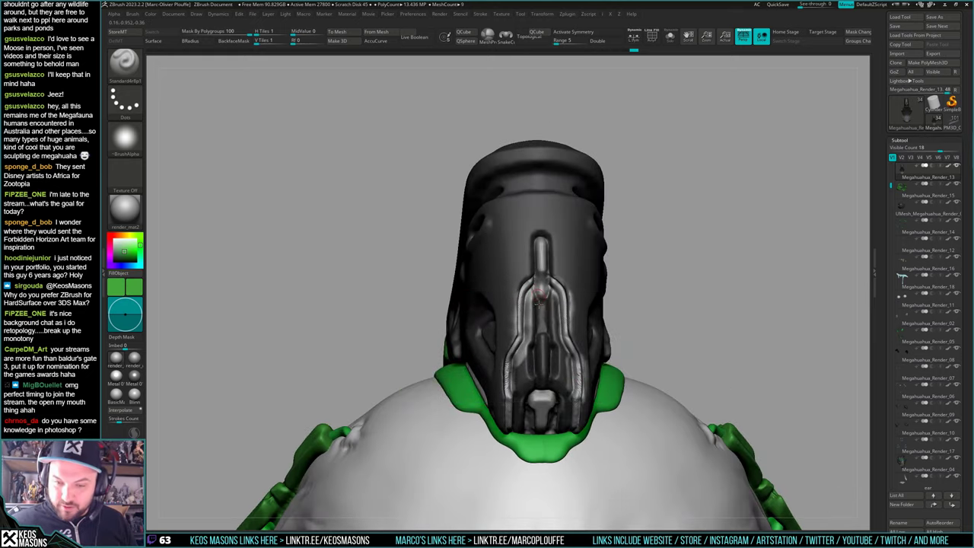
{"action": "right_click_drag", "start_coordinate": [537, 293], "coordinate": [534, 306]}
{"action": "left_click_drag", "start_coordinate": [530, 291], "coordinate": [530, 332]}
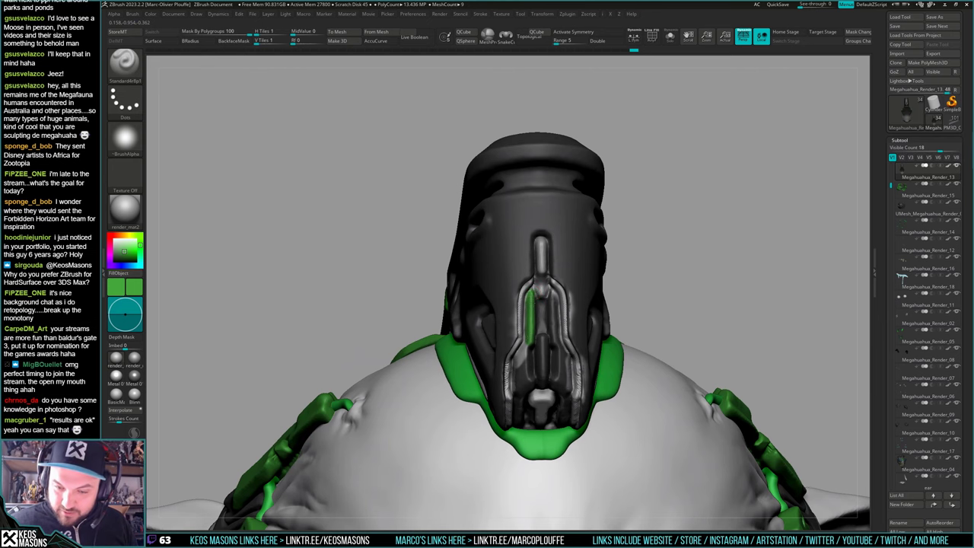
{"action": "left_click_drag", "start_coordinate": [525, 295], "coordinate": [524, 340]}
{"action": "right_click_drag", "start_coordinate": [532, 340], "coordinate": [533, 308]}
{"action": "mouse_move", "coordinate": [529, 300]}
{"action": "left_mouse_down", "text": "shift"}
{"action": "mouse_move", "coordinate": [519, 388]}
{"action": "mouse_move", "coordinate": [533, 355]}
{"action": "left_mouse_up", "text": "shift"}
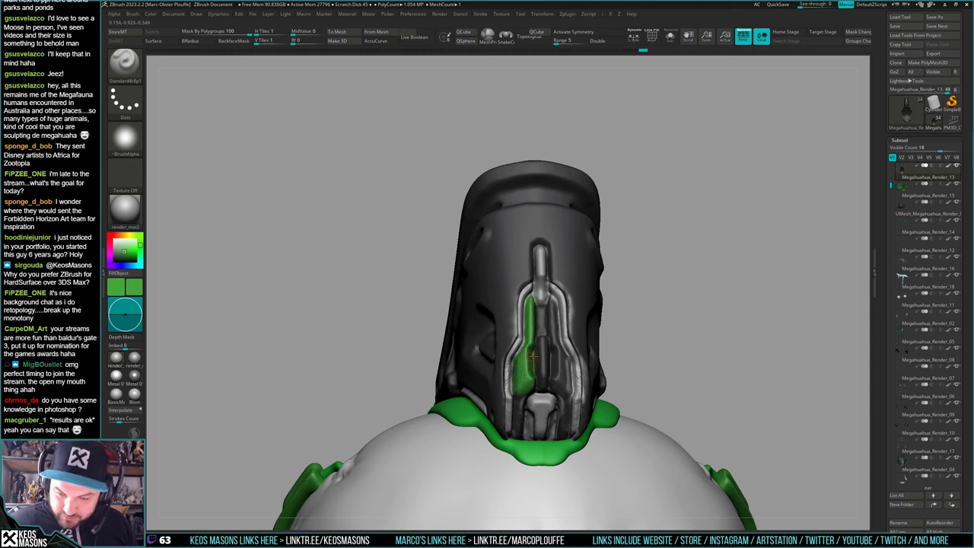
Extend the green down both sides of the small central block and fill the opposite half of the crest front's recess
{"action": "right_click_drag", "start_coordinate": [539, 370], "coordinate": [601, 372]}
{"action": "left_click_drag", "start_coordinate": [524, 393], "coordinate": [519, 404]}
{"action": "right_click_drag", "start_coordinate": [533, 400], "coordinate": [458, 403]}
{"action": "left_click_drag", "start_coordinate": [520, 395], "coordinate": [518, 439]}
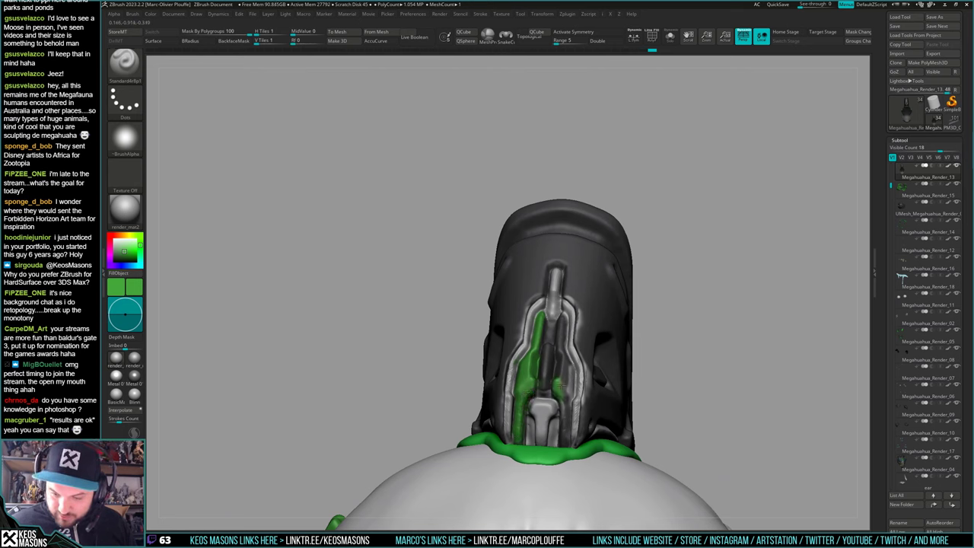
{"action": "left_click_drag", "start_coordinate": [562, 383], "coordinate": [563, 439]}
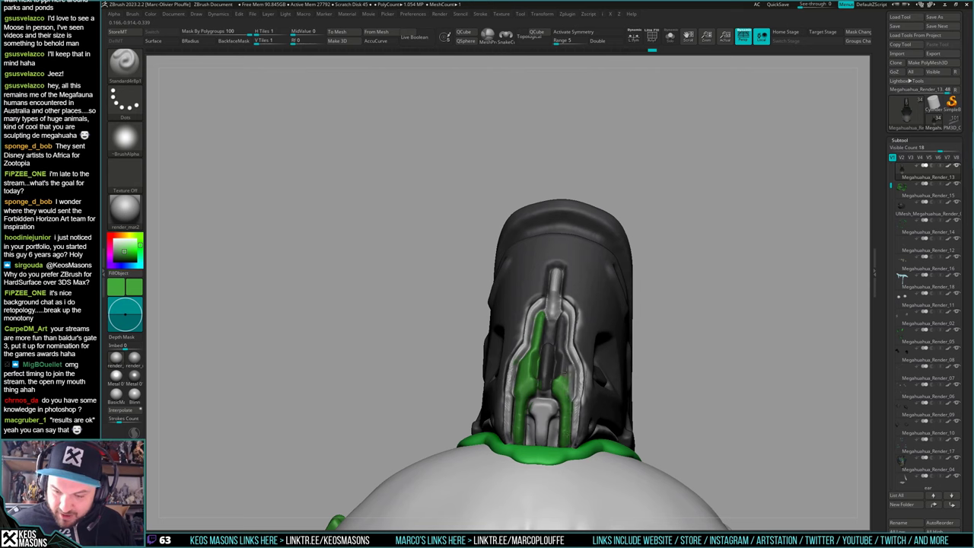
{"action": "mouse_move", "coordinate": [565, 370]}
{"action": "left_mouse_down"}
{"action": "mouse_move", "coordinate": [572, 396]}
{"action": "mouse_move", "coordinate": [566, 355]}
{"action": "mouse_move", "coordinate": [555, 375]}
{"action": "left_mouse_up"}
{"action": "right_click_drag", "start_coordinate": [554, 375], "coordinate": [582, 393]}
{"action": "left_click_drag", "start_coordinate": [557, 315], "coordinate": [554, 350]}
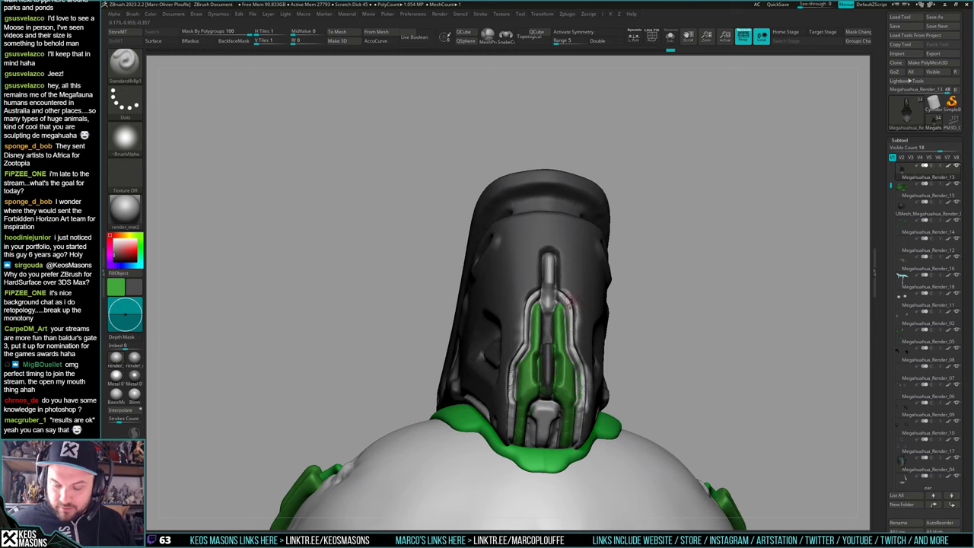
Touch up the narrow central bar in dark grey and the surrounding rails in light grey on the crest's front face
{"action": "right_click_drag", "start_coordinate": [570, 304], "coordinate": [545, 358]}
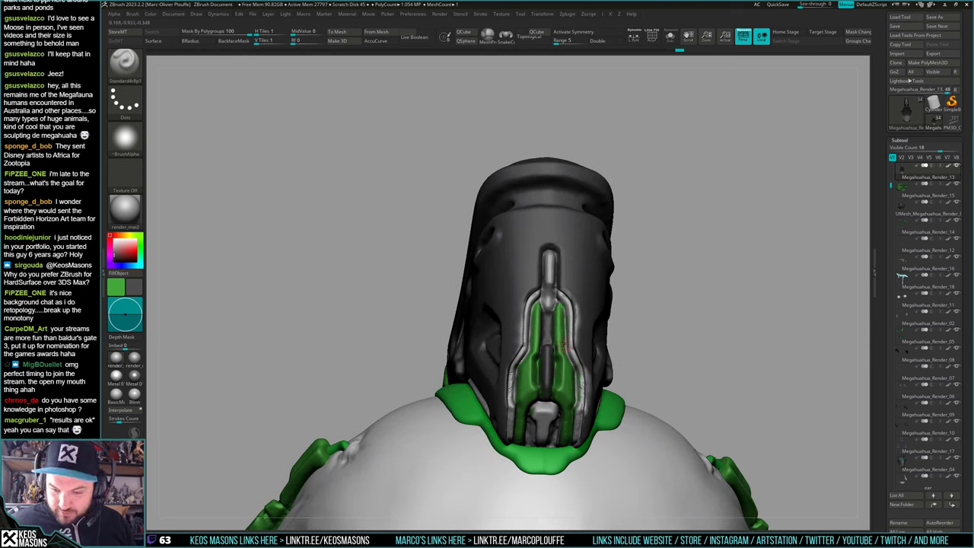
{"action": "key", "text": "c"}
{"action": "right_click_drag", "start_coordinate": [561, 353], "coordinate": [556, 401]}
{"action": "key", "text": "c"}
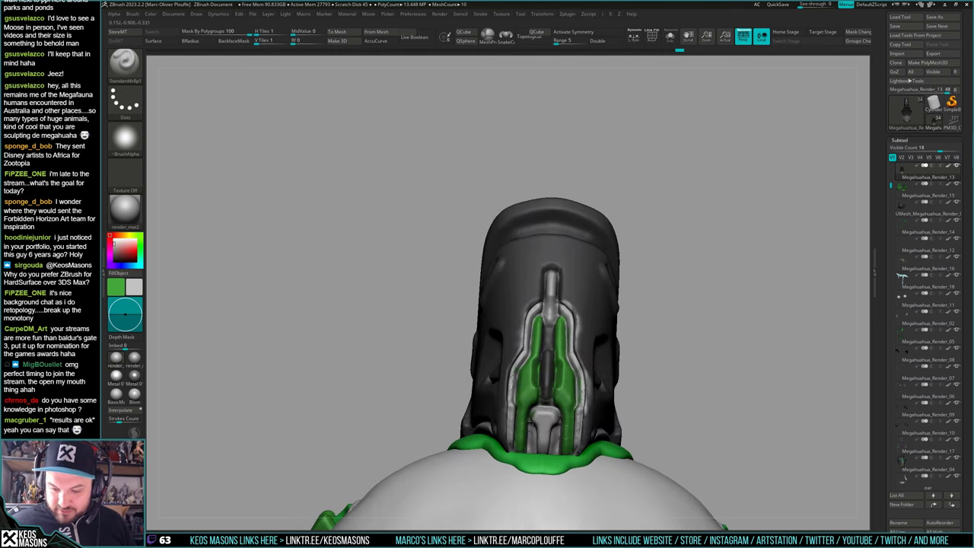
{"action": "right_click_drag", "start_coordinate": [550, 440], "coordinate": [565, 403]}
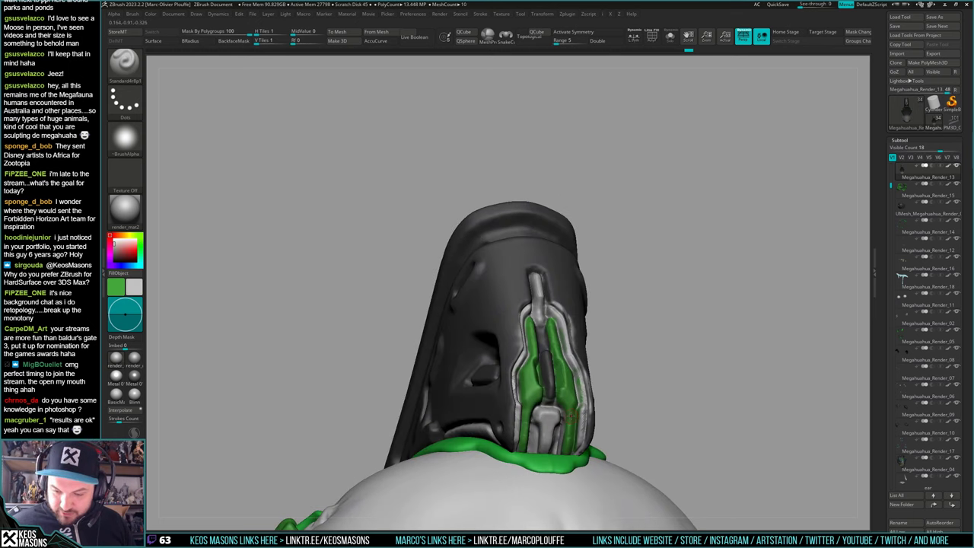
Sample green, enable Depth Mask and touch up the green channels beside the crest front's lower central block
{"action": "key", "text": "c"}
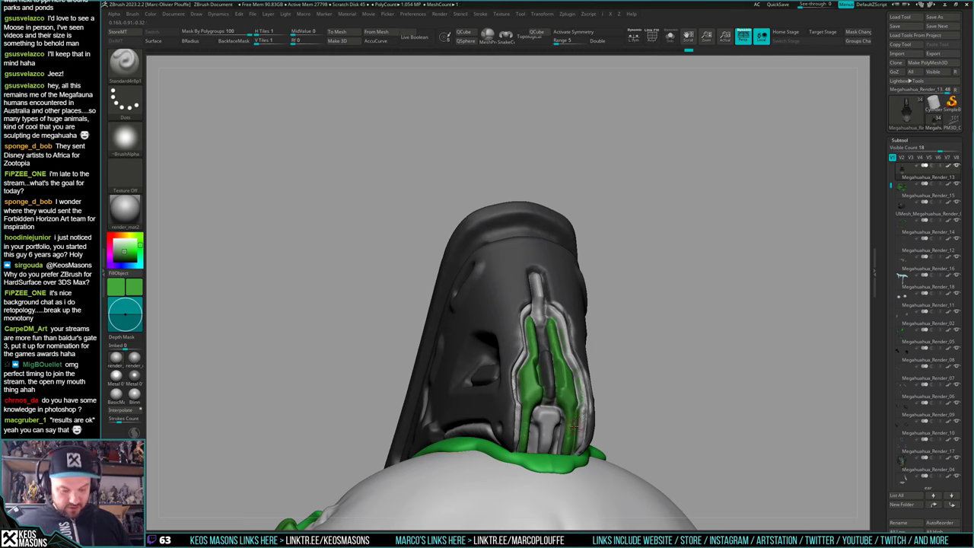
{"action": "key", "text": "d"}
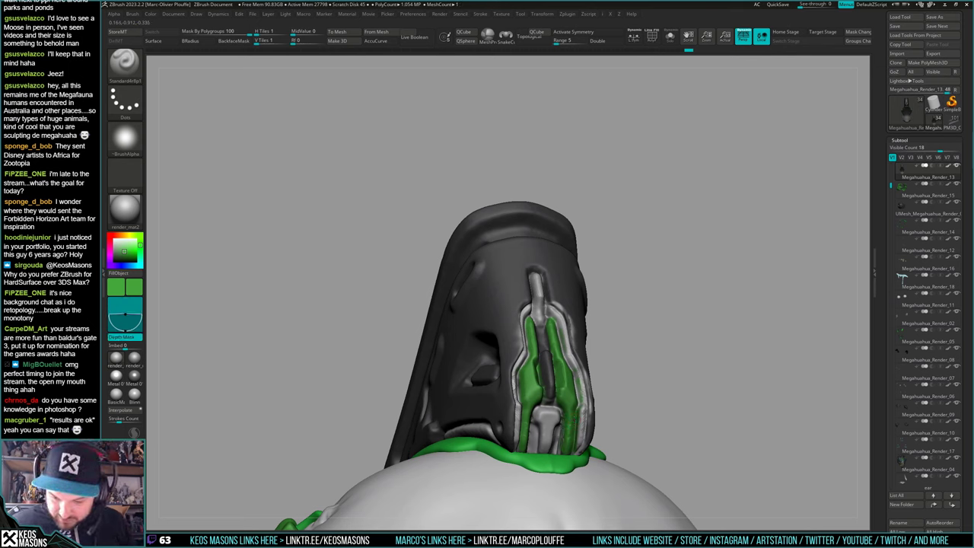
{"action": "right_click_drag", "start_coordinate": [563, 407], "coordinate": [539, 428]}
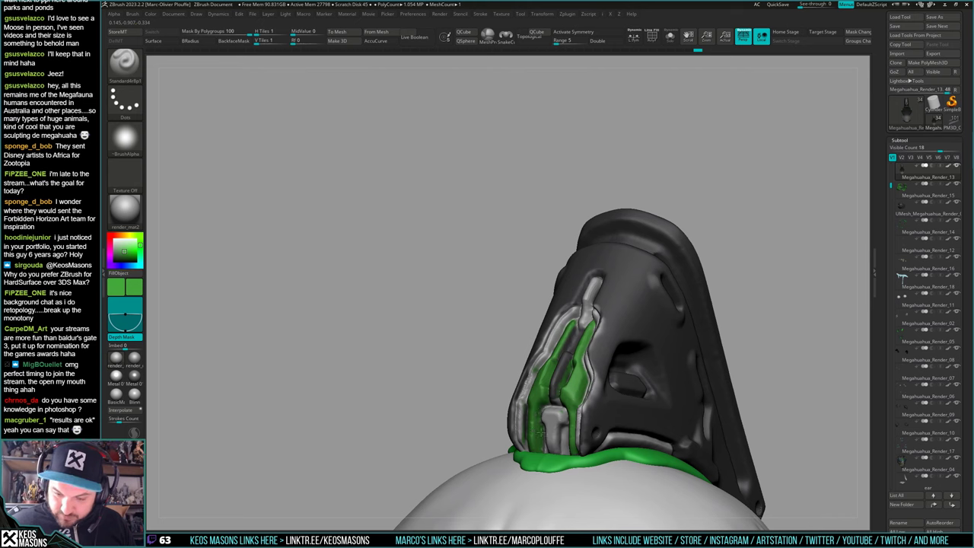
{"action": "right_click_drag", "start_coordinate": [540, 436], "coordinate": [524, 411]}
Switch back to light grey and clean up the rail edges bordering the crest front's green recess
{"action": "key", "text": "v"}
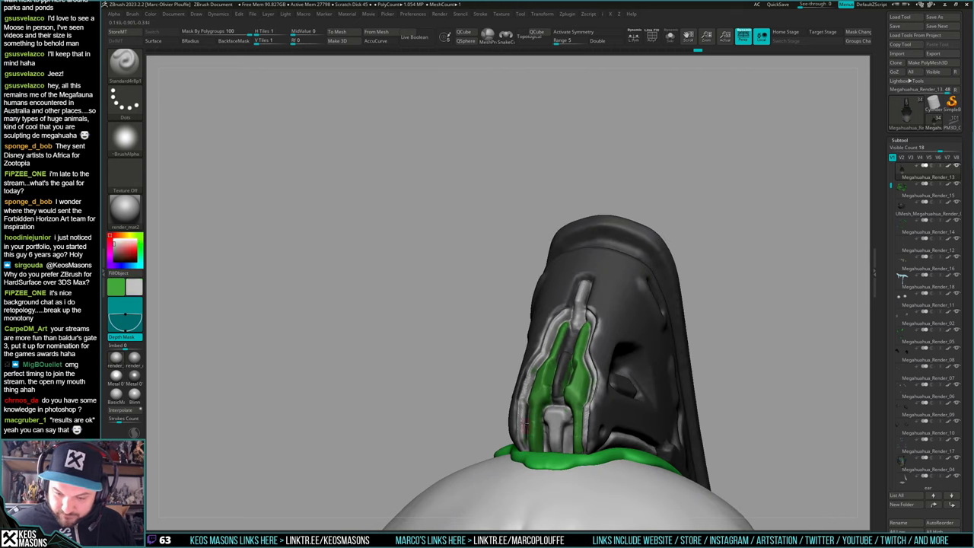
{"action": "right_click_drag", "start_coordinate": [523, 395], "coordinate": [533, 370]}
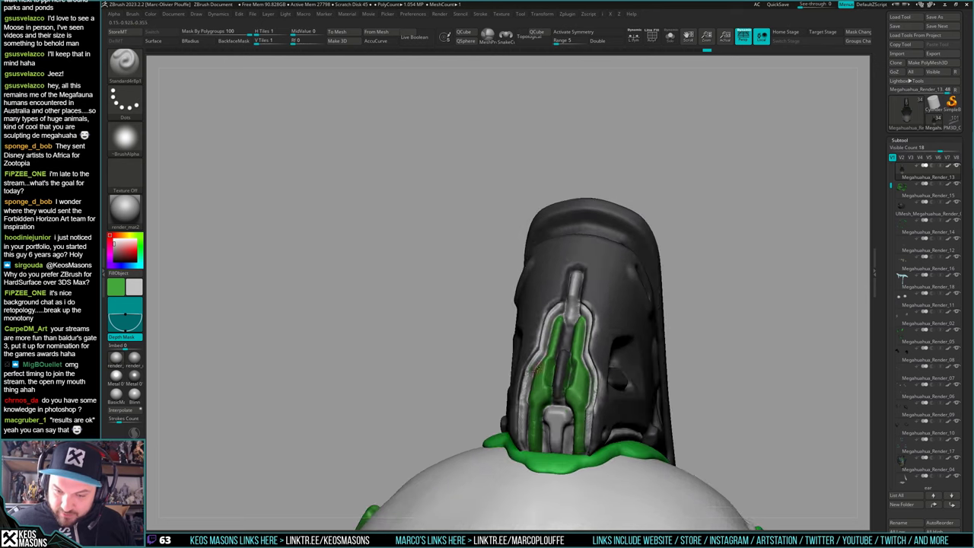
{"action": "right_click_drag", "start_coordinate": [575, 319], "coordinate": [585, 329]}
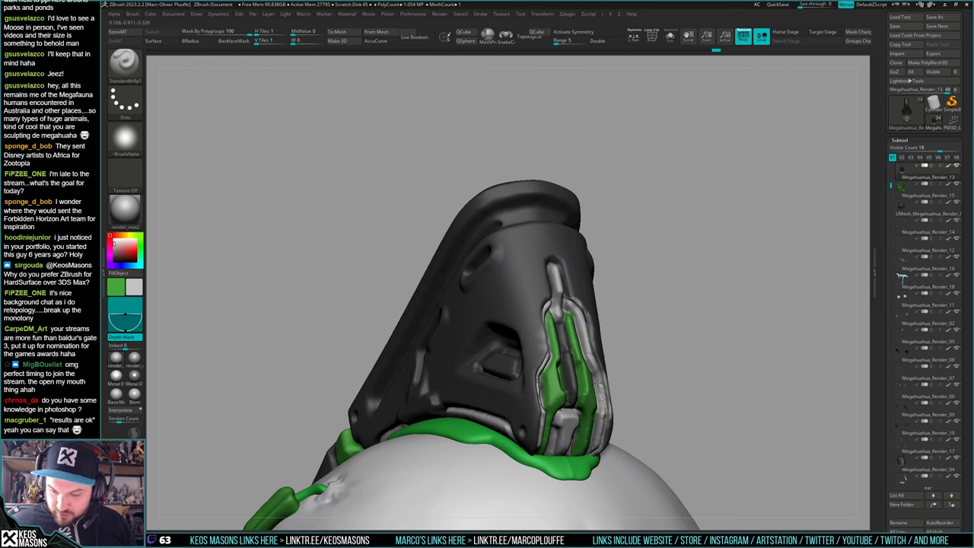
Clean up the dark grey central bar and the shell around the crest front's light grey rails with sampled dark grey
{"action": "right_click_drag", "start_coordinate": [597, 383], "coordinate": [570, 370]}
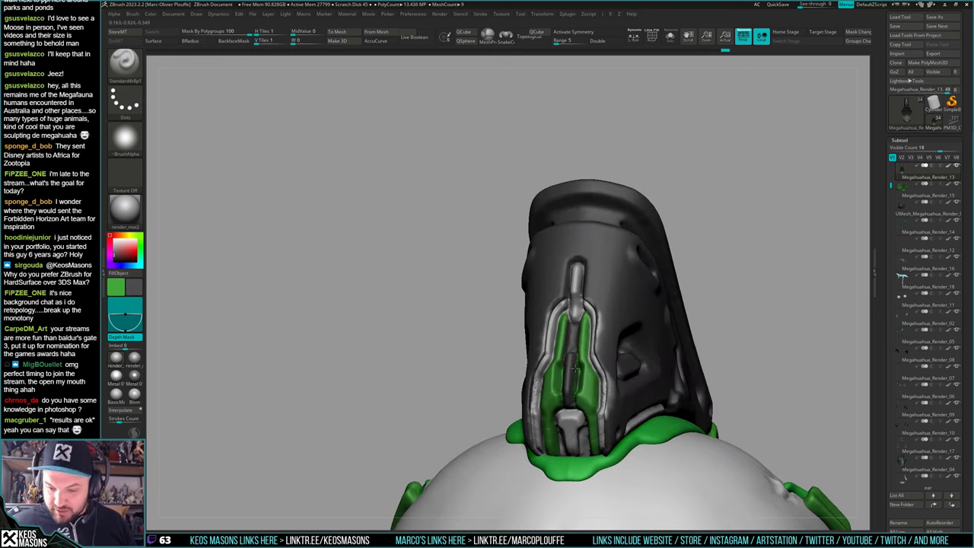
{"action": "right_click_drag", "start_coordinate": [575, 363], "coordinate": [601, 294]}
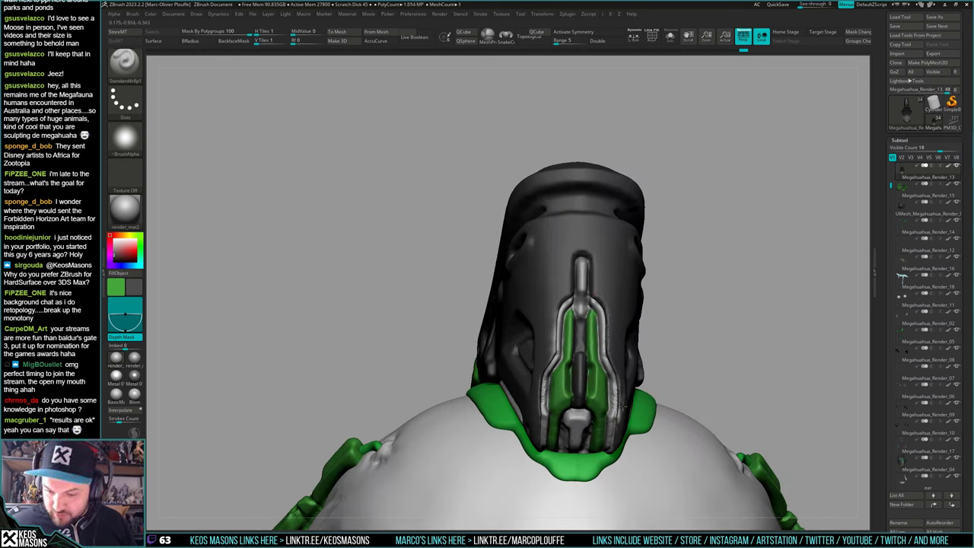
{"action": "right_click_drag", "start_coordinate": [623, 394], "coordinate": [629, 433]}
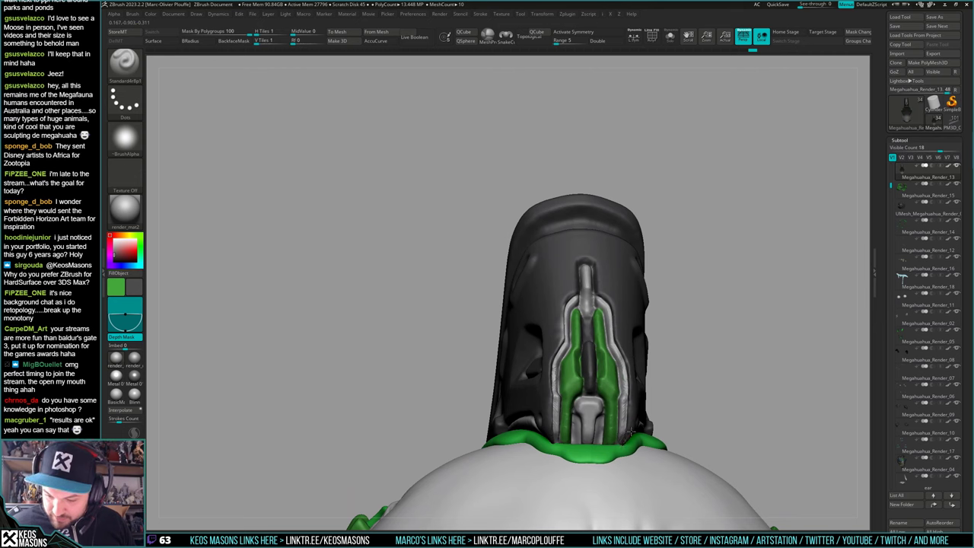
{"action": "right_click_drag", "start_coordinate": [632, 375], "coordinate": [625, 399]}
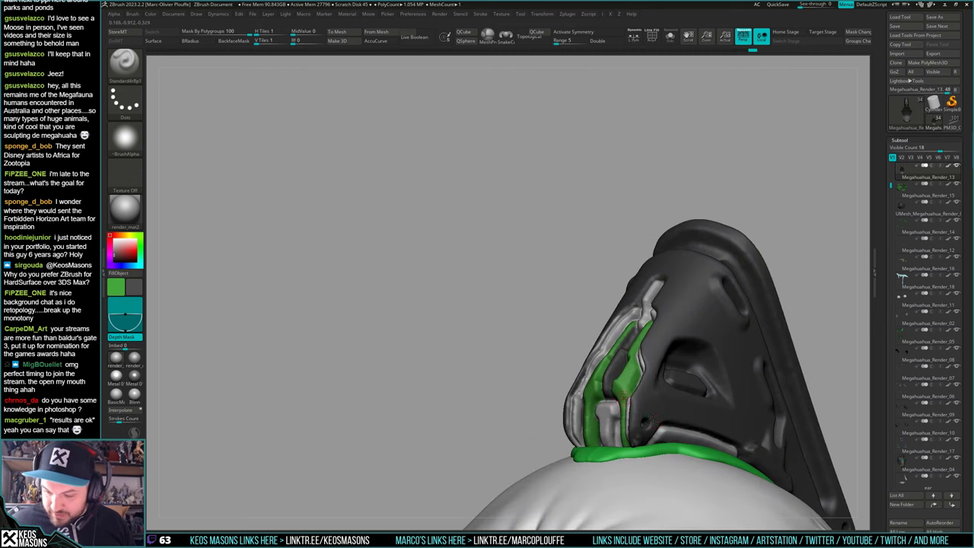
{"action": "right_click_drag", "start_coordinate": [642, 436], "coordinate": [580, 318]}
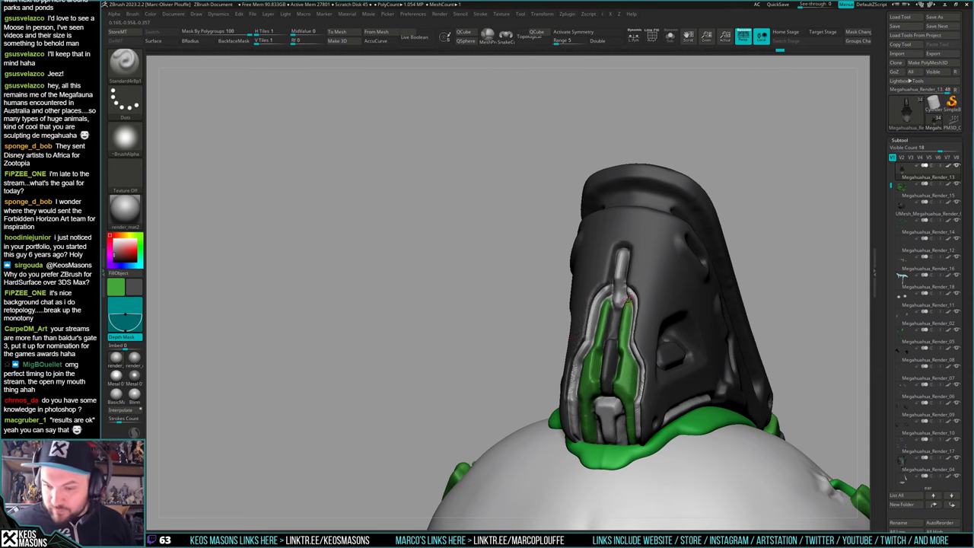
{"action": "right_click_drag", "start_coordinate": [628, 302], "coordinate": [720, 318]}
Isolate the head crest subtool, check its polyframe, then duplicate the subtool and select the copy
{"action": "key", "text": "alt+s"}
{"action": "key", "text": "shift+f"}
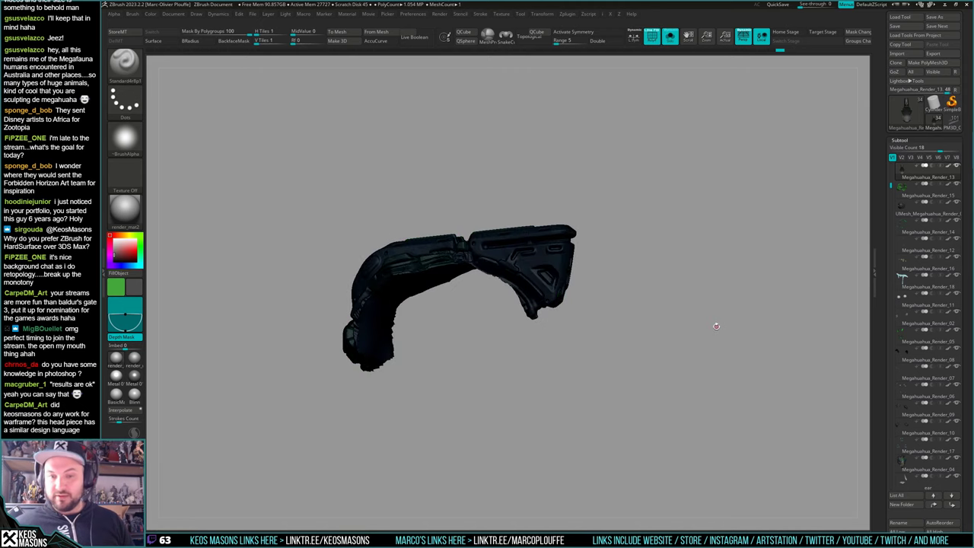
{"action": "key", "text": "shift+f"}
{"action": "left_click_drag", "start_coordinate": [882, 342], "coordinate": [881, 277]}
{"action": "left_click_drag", "start_coordinate": [878, 380], "coordinate": [879, 331]}
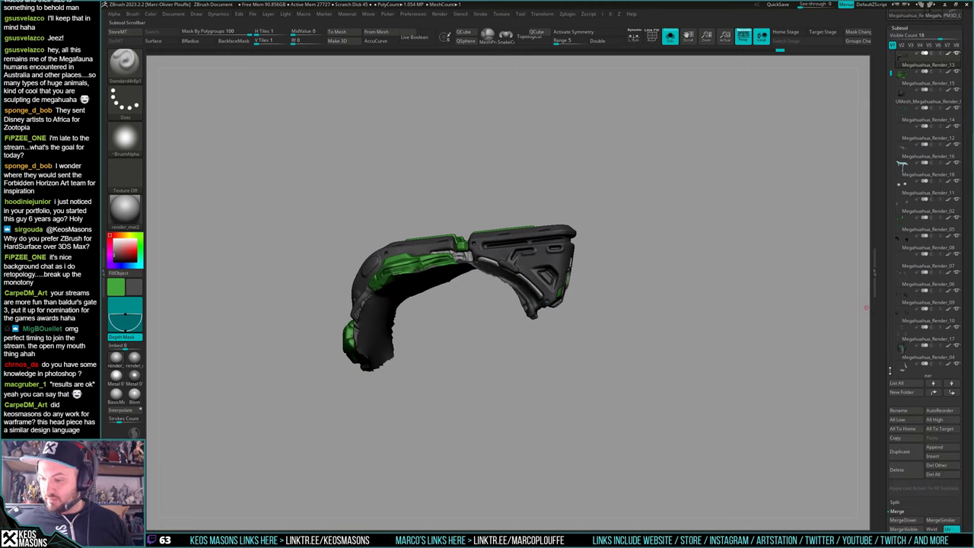
{"action": "left_click", "coordinate": [889, 450]}
{"action": "key", "text": "g"}
{"action": "left_click", "coordinate": [719, 231]}
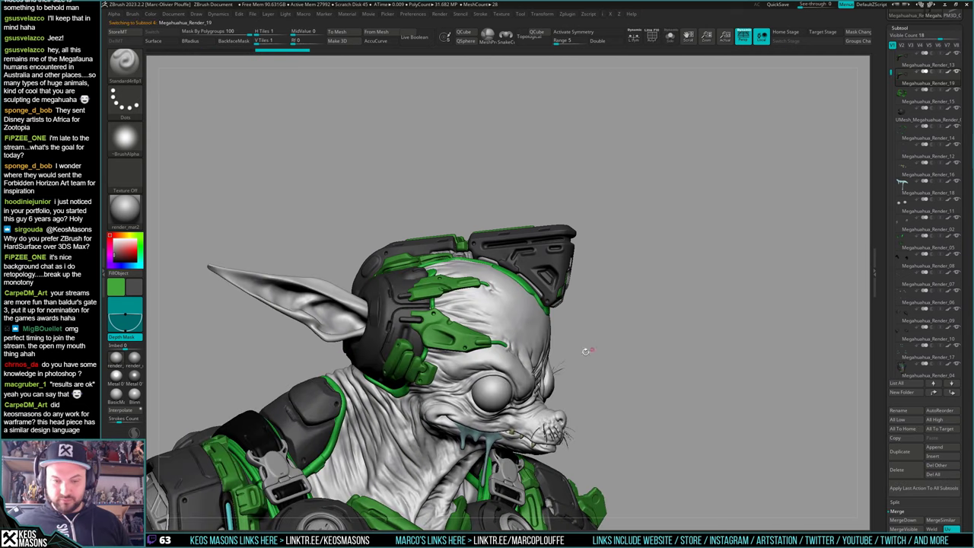
Sample the cyan light colour from the full model, isolate the duplicated crest and choose a curve brush
{"action": "key", "text": "ctrl+shift+s"}
{"action": "key", "text": "ctrl+shift+s"}
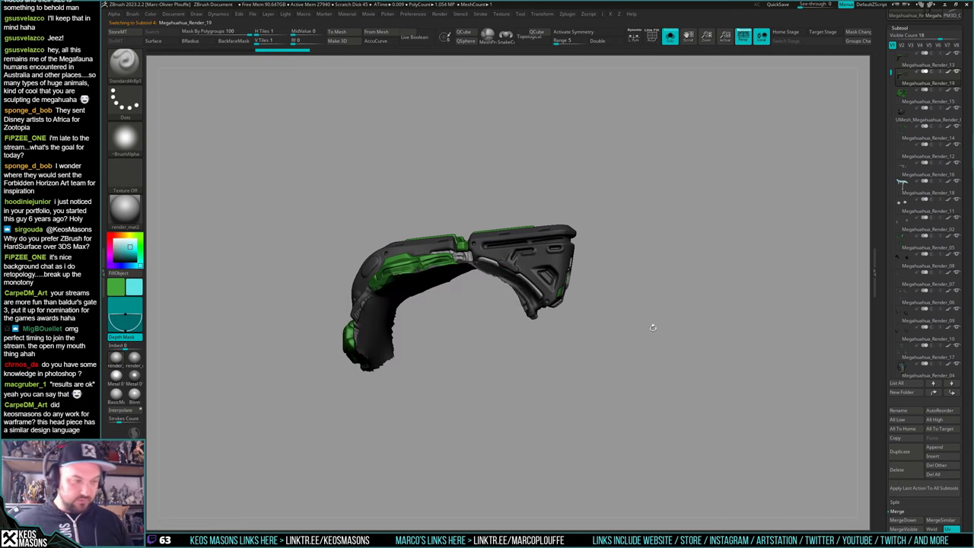
{"action": "key", "text": "space"}
{"action": "left_click", "coordinate": [698, 335]}
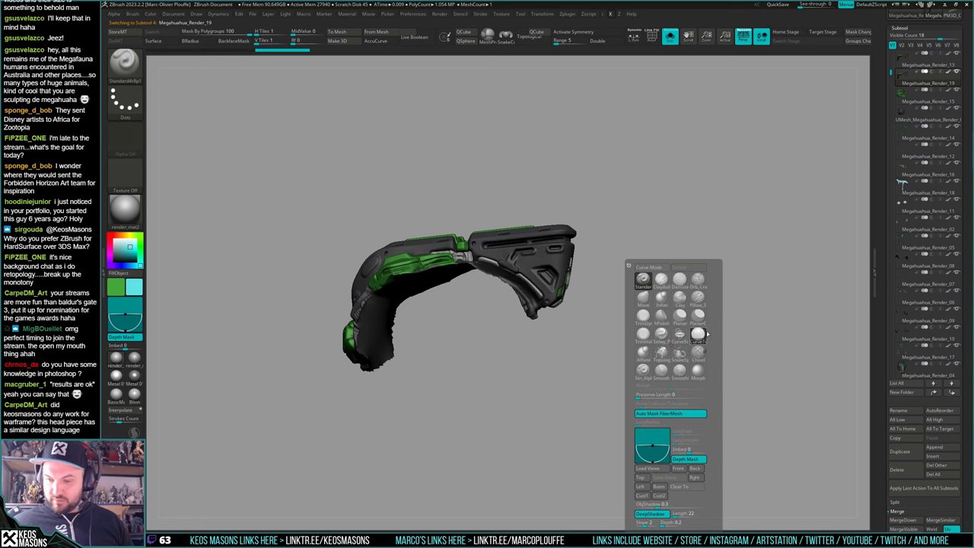
Show the whole model again and draw a short CurveTubeSnap tube in the small recess on the ear cup
{"action": "key", "text": "ctrl+shift+s"}
{"action": "right_click_drag", "start_coordinate": [658, 332], "coordinate": [772, 391], "text": "alt"}
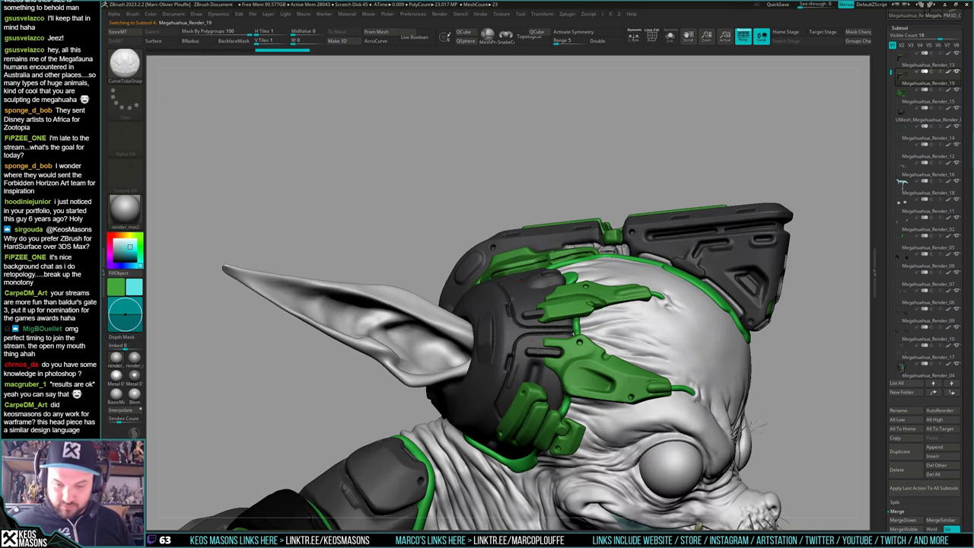
{"action": "key", "text": "space"}
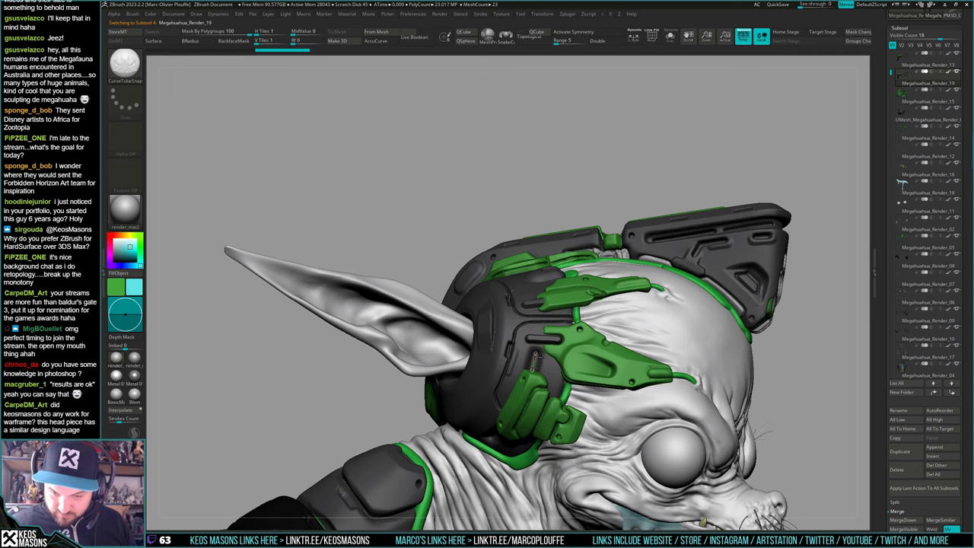
{"action": "mouse_move", "coordinate": [537, 357]}
{"action": "right_mouse_down"}
{"action": "mouse_move", "coordinate": [751, 367]}
{"action": "mouse_move", "coordinate": [647, 373]}
{"action": "mouse_move", "coordinate": [627, 432]}
{"action": "mouse_move", "coordinate": [664, 436]}
{"action": "right_mouse_up"}
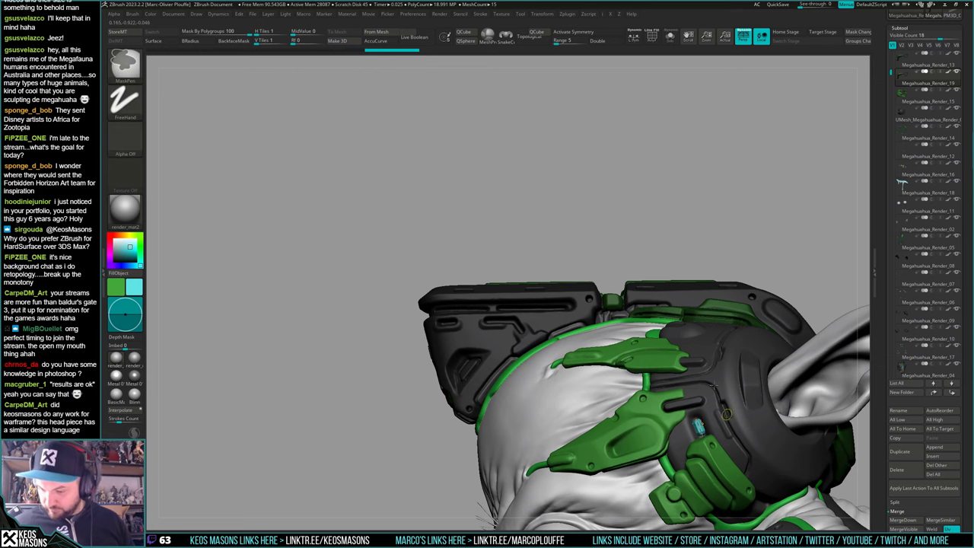
Draw a short tube in the central slot on the front of the head crest
{"action": "right_click_drag", "start_coordinate": [695, 419], "coordinate": [593, 323], "text": "ctrl"}
{"action": "right_click_drag", "start_coordinate": [593, 324], "coordinate": [568, 353], "text": "ctrl"}
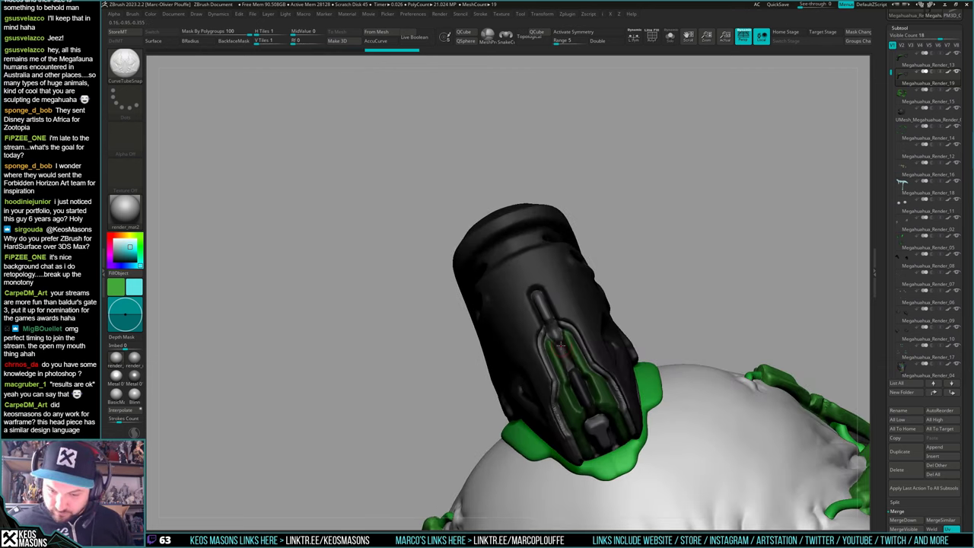
{"action": "left_click_drag", "start_coordinate": [570, 365], "coordinate": [575, 370]}
{"action": "mouse_move", "coordinate": [577, 371]}
{"action": "right_mouse_down", "text": "ctrl"}
{"action": "mouse_move", "coordinate": [577, 338]}
{"action": "mouse_move", "coordinate": [628, 332]}
{"action": "mouse_move", "coordinate": [576, 397]}
{"action": "right_mouse_up", "text": "ctrl"}
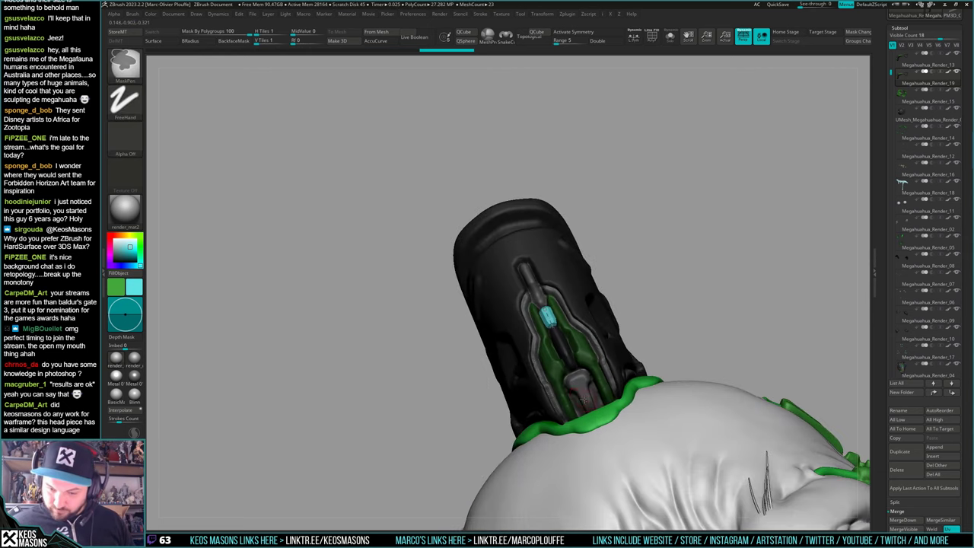
Add a small tube on each side of the lower connector at the front of the crest
{"action": "left_click", "coordinate": [577, 397], "text": "alt"}
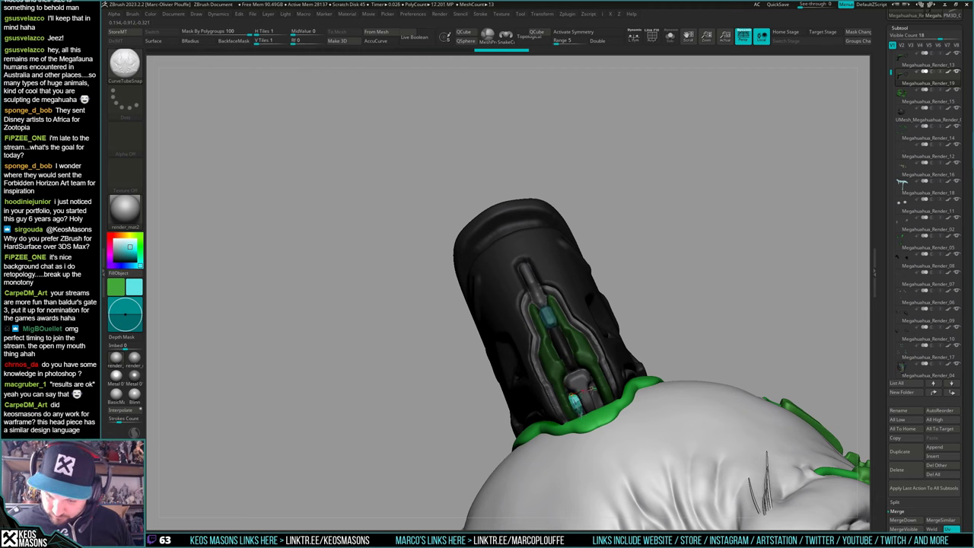
{"action": "left_click", "coordinate": [597, 404]}
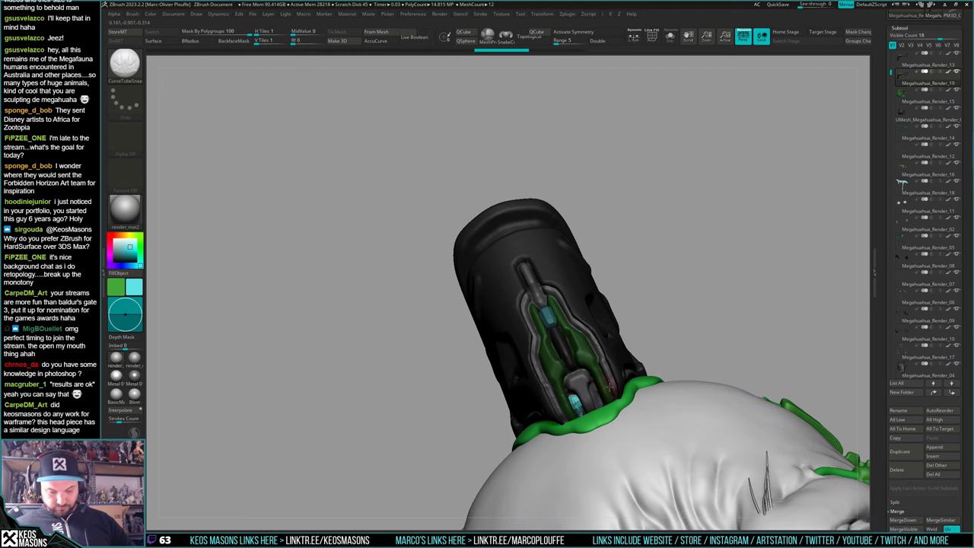
{"action": "left_click", "coordinate": [598, 396], "text": "alt"}
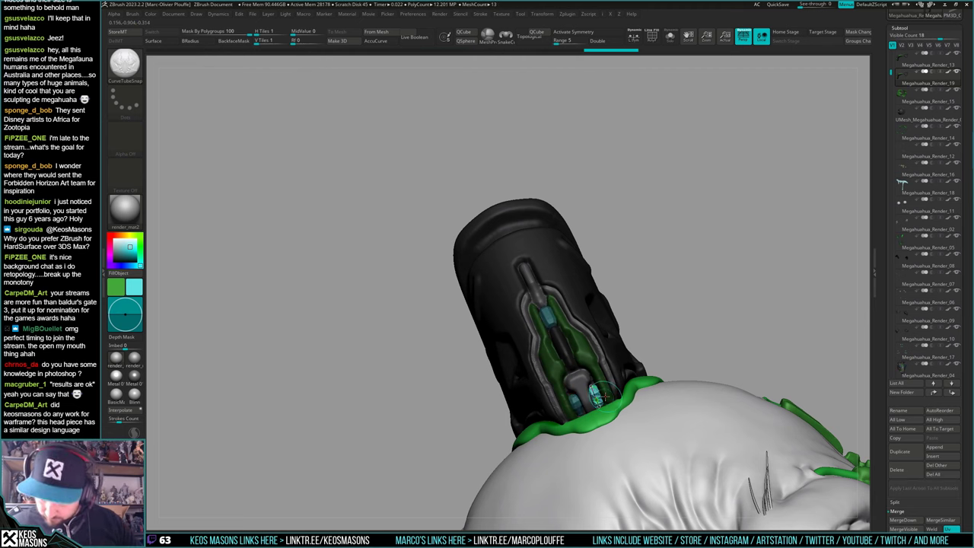
Draw a short tube inside the triangular recess on the side of the crest, replacing the undone first attempt
{"action": "left_click_drag", "start_coordinate": [637, 354], "coordinate": [701, 333]}
{"action": "mouse_move", "coordinate": [758, 289]}
{"action": "left_mouse_down"}
{"action": "mouse_move", "coordinate": [746, 294]}
{"action": "mouse_move", "coordinate": [763, 290]}
{"action": "left_mouse_up"}
{"action": "mouse_move", "coordinate": [609, 342]}
{"action": "right_mouse_down", "text": "ctrl"}
{"action": "mouse_move", "coordinate": [611, 373]}
{"action": "mouse_move", "coordinate": [590, 369]}
{"action": "right_mouse_up", "text": "ctrl"}
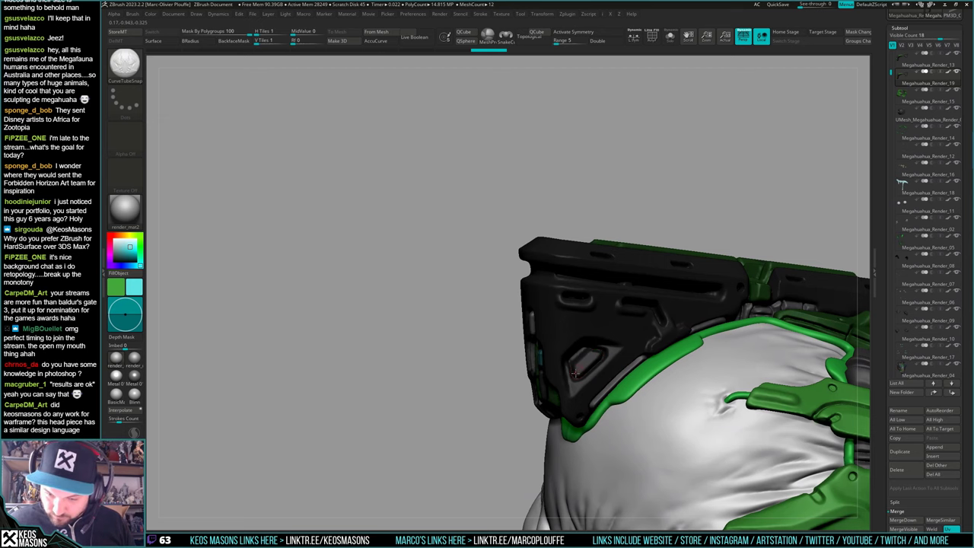
{"action": "key", "text": "ctrl+z"}
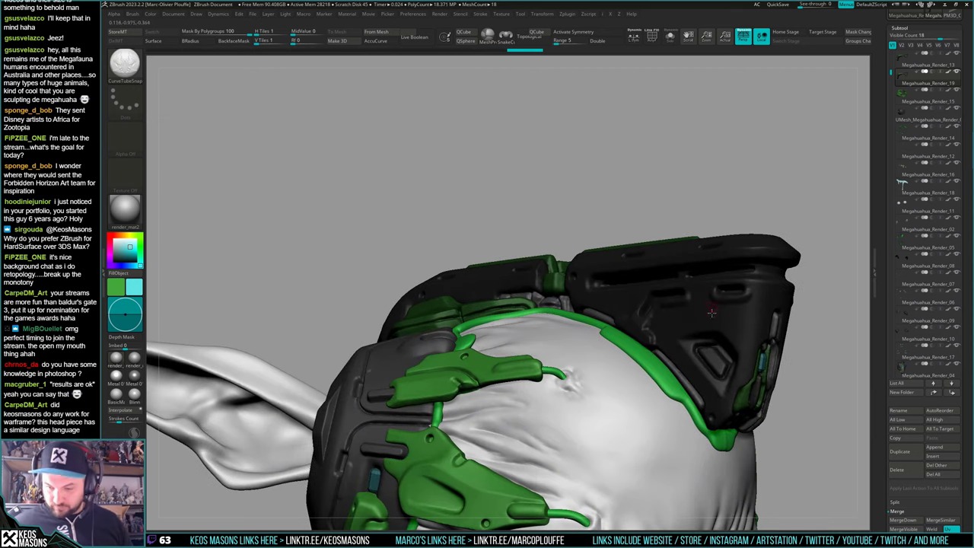
{"action": "mouse_move", "coordinate": [701, 349]}
{"action": "left_mouse_down"}
{"action": "mouse_move", "coordinate": [722, 374]}
{"action": "mouse_move", "coordinate": [702, 348]}
{"action": "left_mouse_up"}
{"action": "mouse_move", "coordinate": [796, 373]}
{"action": "right_mouse_down", "text": "ctrl"}
{"action": "mouse_move", "coordinate": [798, 332]}
{"action": "mouse_move", "coordinate": [678, 316]}
{"action": "right_mouse_up", "text": "ctrl"}
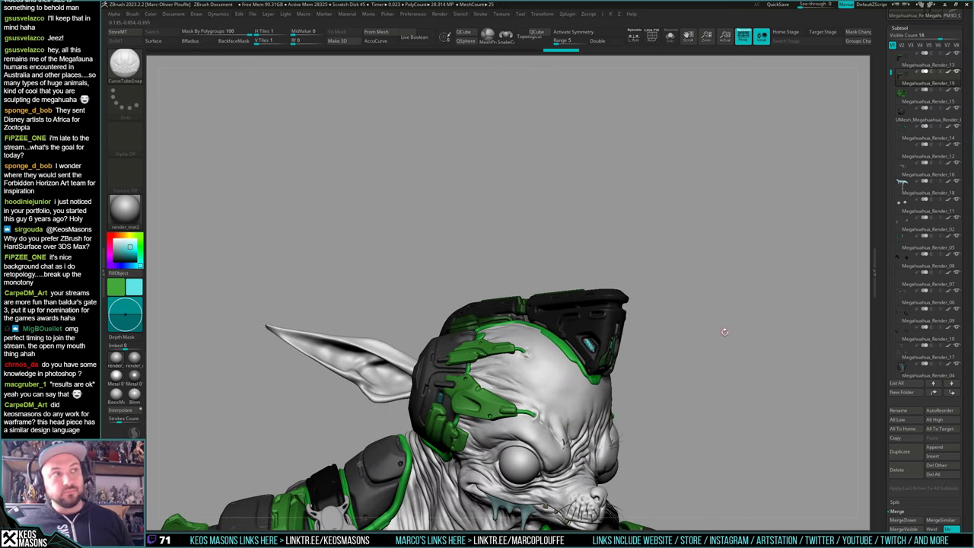
{"action": "mouse_move", "coordinate": [720, 347]}
{"action": "left_mouse_down"}
{"action": "mouse_move", "coordinate": [704, 319]}
{"action": "mouse_move", "coordinate": [734, 355]}
{"action": "left_mouse_up"}
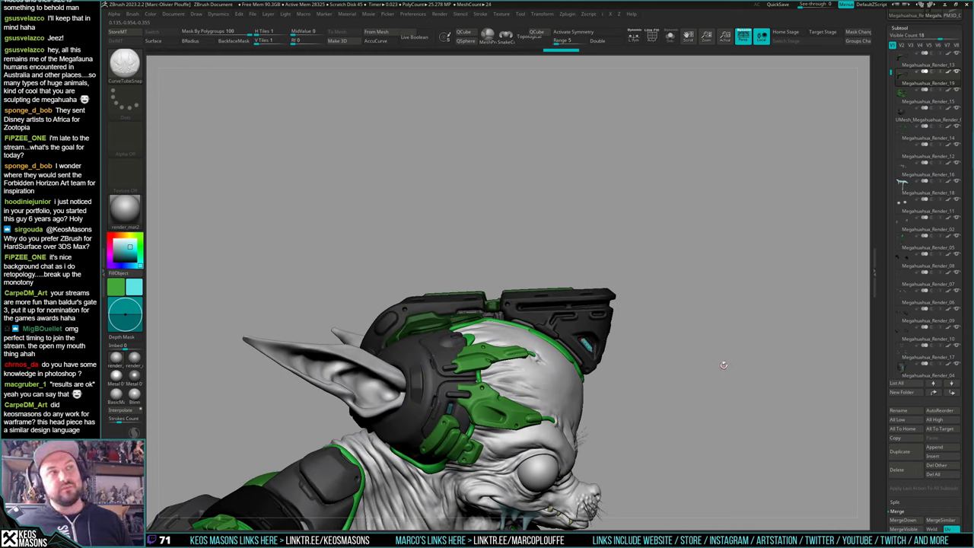
Isolate the crest and draw two tubes end to end along the long upper groove on its side
{"action": "key", "text": "alt+q"}
{"action": "left_click_drag", "start_coordinate": [641, 330], "coordinate": [733, 313], "text": "alt"}
{"action": "left_click_drag", "start_coordinate": [535, 362], "coordinate": [604, 324]}
{"action": "right_click_drag", "start_coordinate": [656, 315], "coordinate": [638, 304]}
{"action": "left_click_drag", "start_coordinate": [617, 319], "coordinate": [676, 285]}
{"action": "left_click_drag", "start_coordinate": [753, 290], "coordinate": [734, 321]}
{"action": "right_click_drag", "start_coordinate": [734, 322], "coordinate": [689, 303]}
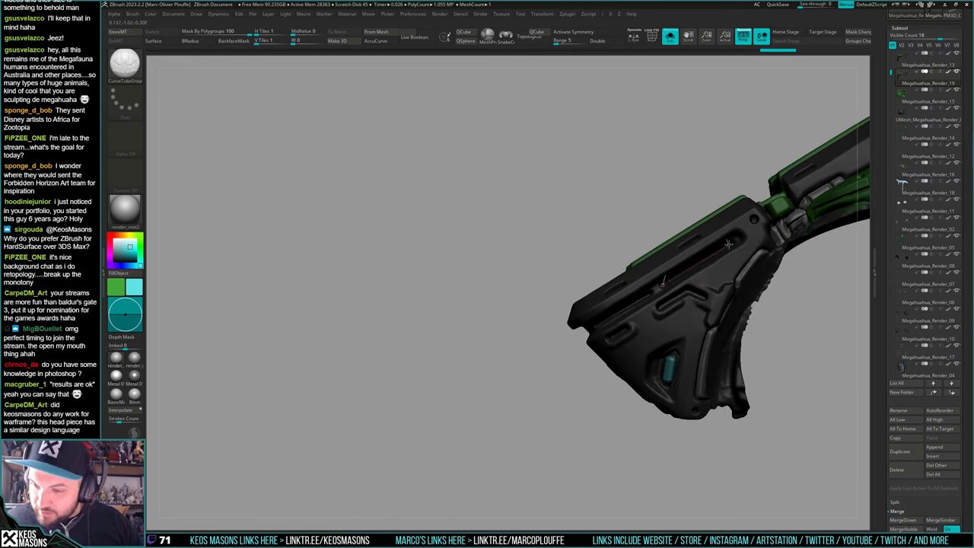
{"action": "left_click_drag", "start_coordinate": [731, 241], "coordinate": [732, 240]}
{"action": "right_click_drag", "start_coordinate": [727, 250], "coordinate": [688, 270]}
{"action": "left_click_drag", "start_coordinate": [596, 327], "coordinate": [652, 291]}
{"action": "mouse_move", "coordinate": [686, 336]}
{"action": "right_mouse_down"}
{"action": "mouse_move", "coordinate": [677, 332]}
{"action": "mouse_move", "coordinate": [688, 308]}
{"action": "mouse_move", "coordinate": [679, 329]}
{"action": "mouse_move", "coordinate": [711, 332]}
{"action": "mouse_move", "coordinate": [693, 333]}
{"action": "mouse_move", "coordinate": [704, 327]}
{"action": "right_mouse_up"}
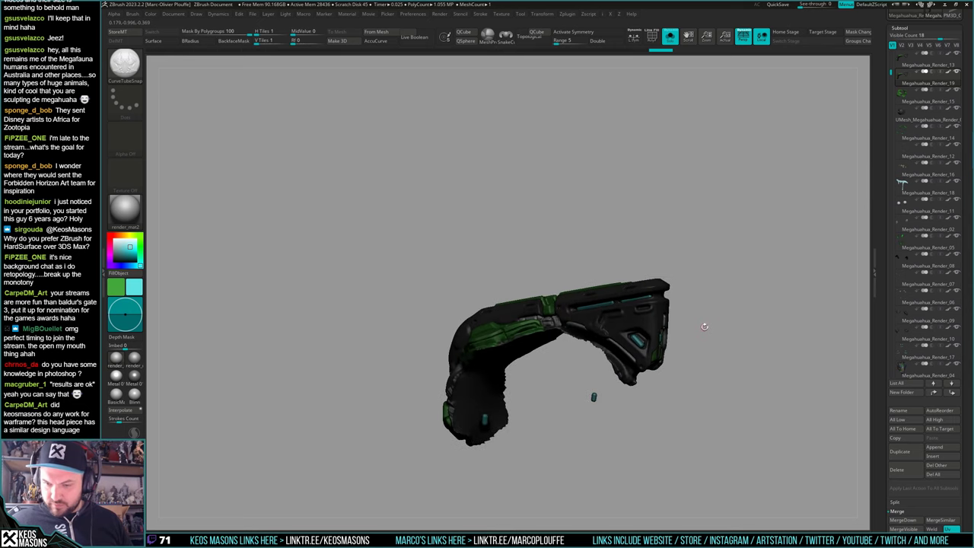
Invert the mask and split the tubes off from the crest into their own subtool
{"action": "key", "text": "w"}
{"action": "left_click", "coordinate": [678, 316], "text": "ctrl"}
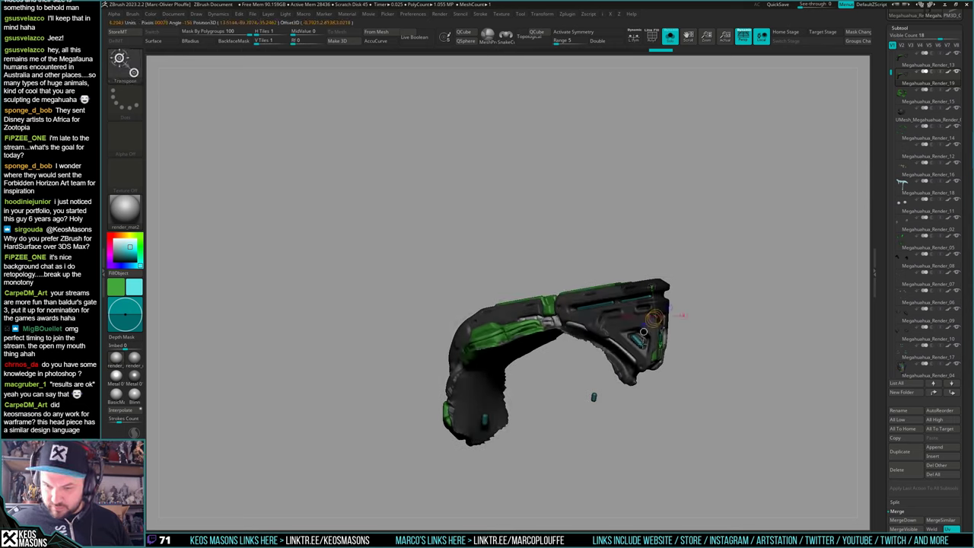
{"action": "key", "text": "q"}
{"action": "key", "text": "h"}
{"action": "mouse_move", "coordinate": [773, 328]}
{"action": "right_mouse_down"}
{"action": "mouse_move", "coordinate": [691, 307]}
{"action": "mouse_move", "coordinate": [738, 363]}
{"action": "mouse_move", "coordinate": [706, 317]}
{"action": "mouse_move", "coordinate": [757, 330]}
{"action": "mouse_move", "coordinate": [703, 311]}
{"action": "right_mouse_up"}
Hide the isolated tubes one by one, bring them all back, and show the whole model again
{"action": "key", "text": "ctrl"}
{"action": "left_click", "coordinate": [606, 298], "text": "ctrl+shift"}
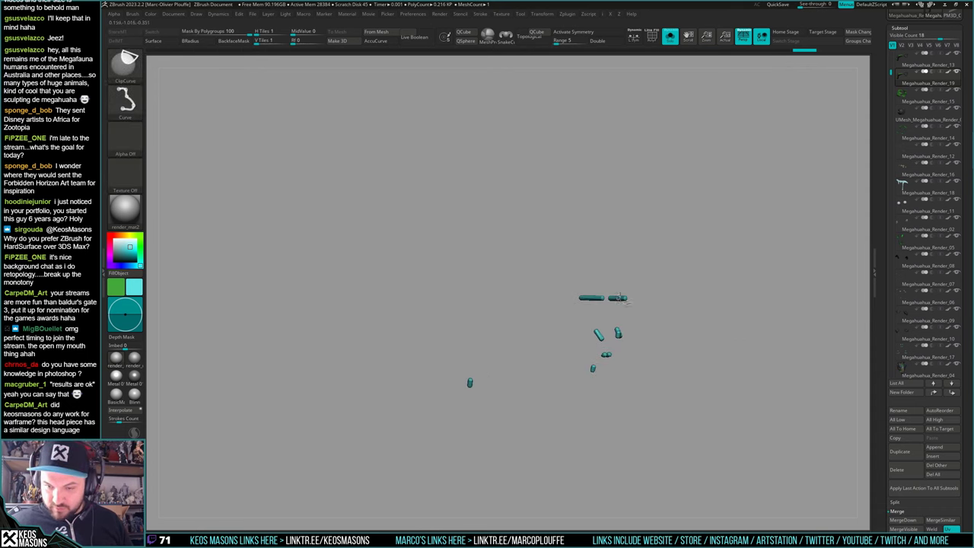
{"action": "left_click", "coordinate": [620, 298], "text": "ctrl+shift"}
{"action": "left_click", "coordinate": [594, 298], "text": "ctrl+shift"}
{"action": "left_click", "coordinate": [599, 334], "text": "ctrl+shift"}
{"action": "left_click", "coordinate": [618, 330], "text": "ctrl+shift"}
{"action": "left_click", "coordinate": [618, 334], "text": "ctrl+shift"}
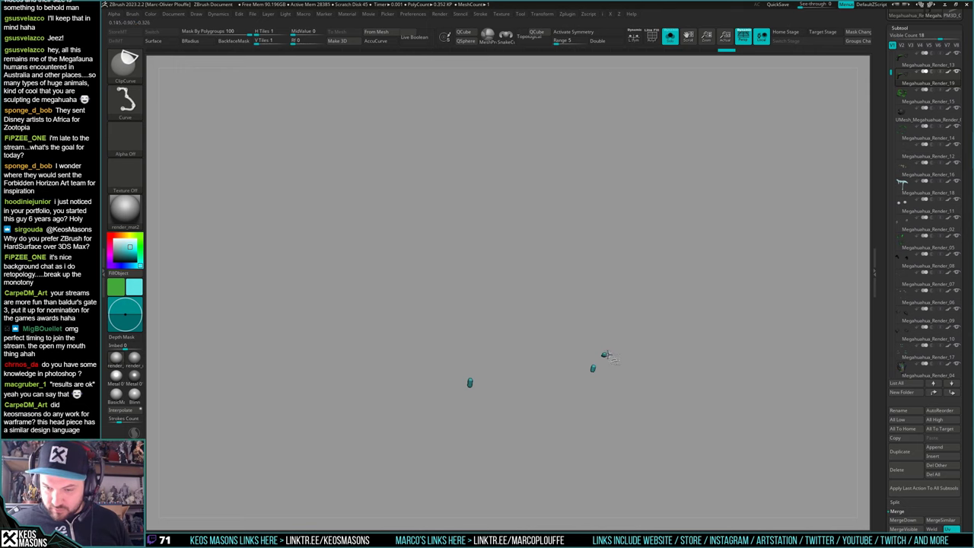
{"action": "left_click", "coordinate": [607, 354], "text": "ctrl+shift"}
{"action": "left_click", "coordinate": [593, 368], "text": "ctrl+shift"}
{"action": "left_click", "coordinate": [469, 382], "text": "ctrl+shift"}
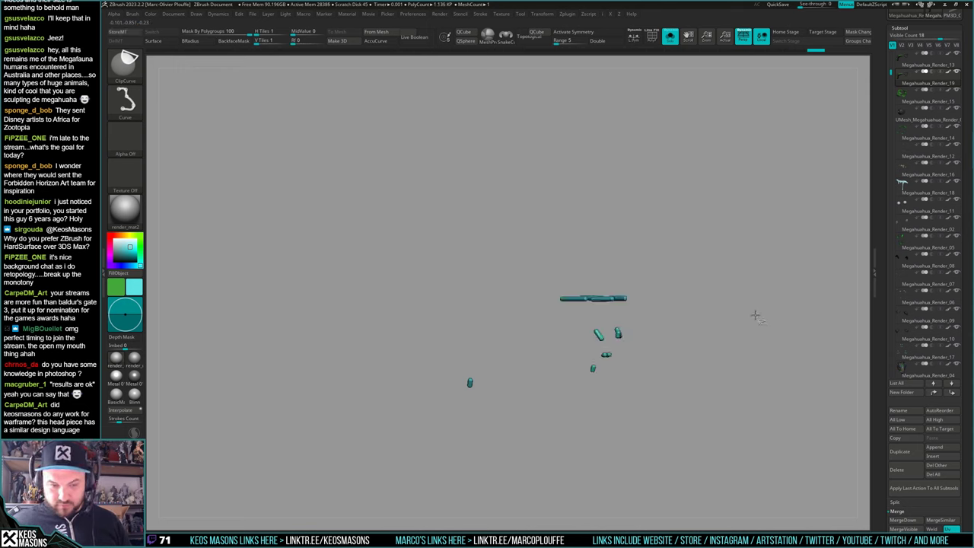
{"action": "key", "text": "ctrl+shift+z"}
{"action": "key", "text": "ctrl+shift+s"}
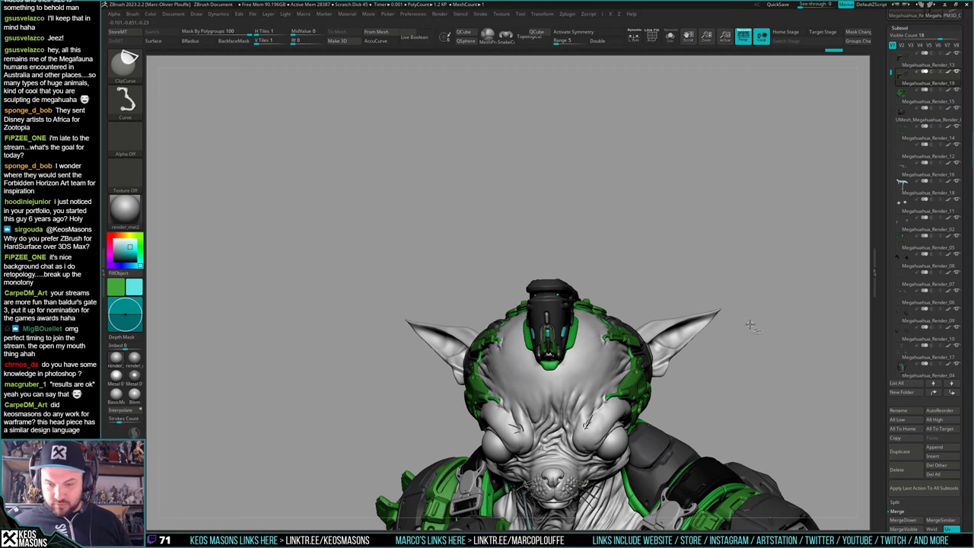
Adjust the fit of the short tube in the ear cup's recess with the Move brush
{"action": "key", "text": "ctrl+z"}
{"action": "left_click_drag", "start_coordinate": [745, 334], "coordinate": [735, 341]}
{"action": "key", "text": "space"}
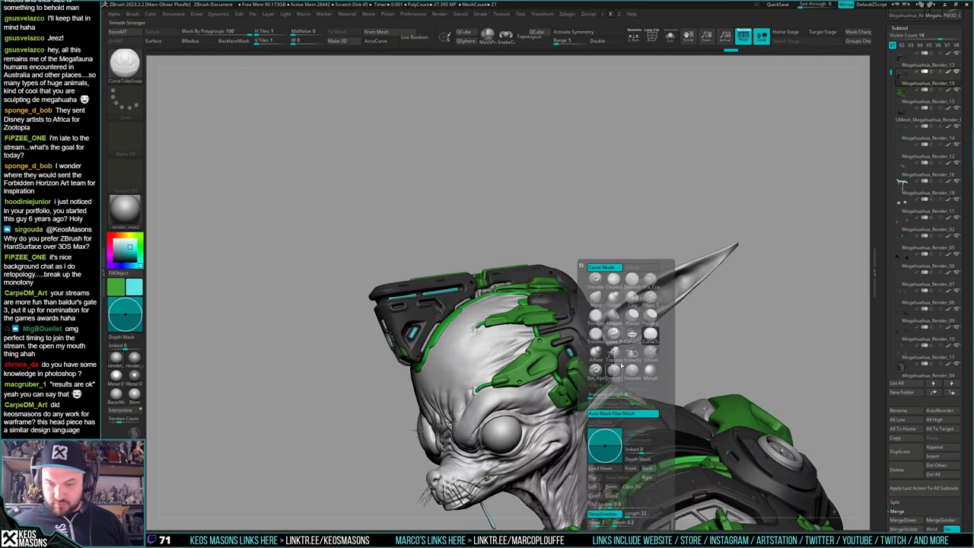
{"action": "left_click", "coordinate": [595, 317]}
{"action": "key", "text": "alt+s"}
{"action": "key", "text": "f"}
{"action": "left_click_drag", "start_coordinate": [589, 369], "coordinate": [621, 340]}
{"action": "key", "text": "alt+s"}
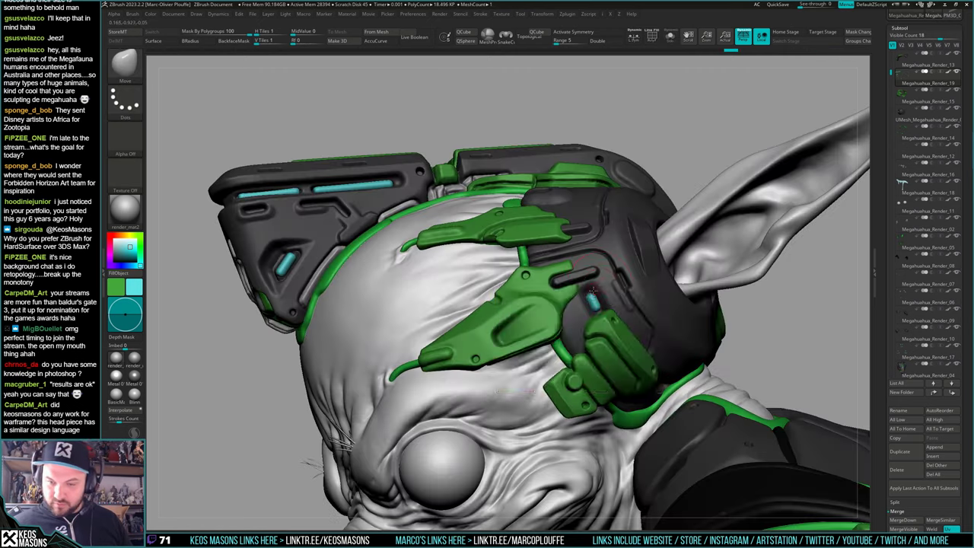
{"action": "key", "text": "space"}
{"action": "left_click", "coordinate": [602, 287]}
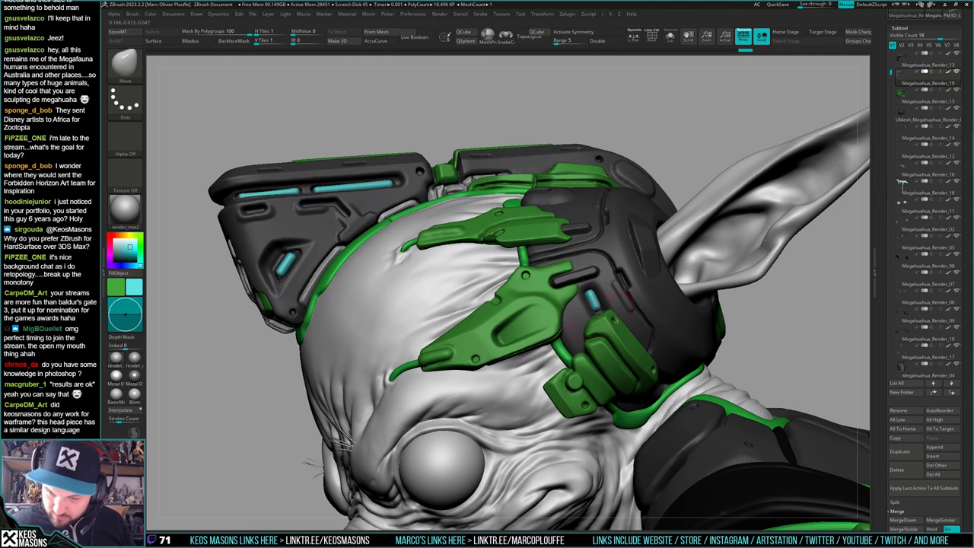
{"action": "right_click_drag", "start_coordinate": [607, 325], "coordinate": [601, 266], "text": "ctrl"}
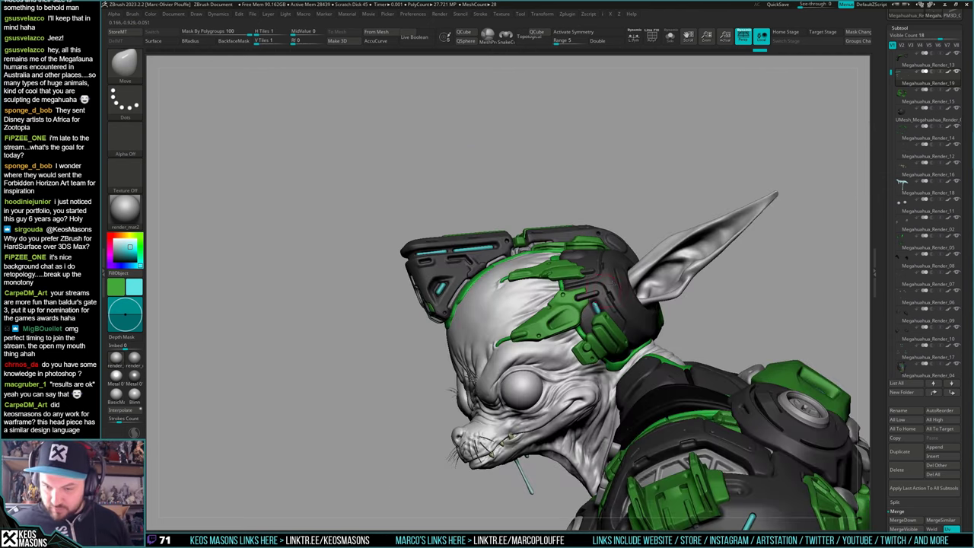
{"action": "mouse_move", "coordinate": [457, 334]}
{"action": "right_mouse_down"}
{"action": "mouse_move", "coordinate": [750, 414]}
{"action": "mouse_move", "coordinate": [712, 342]}
{"action": "right_mouse_up"}
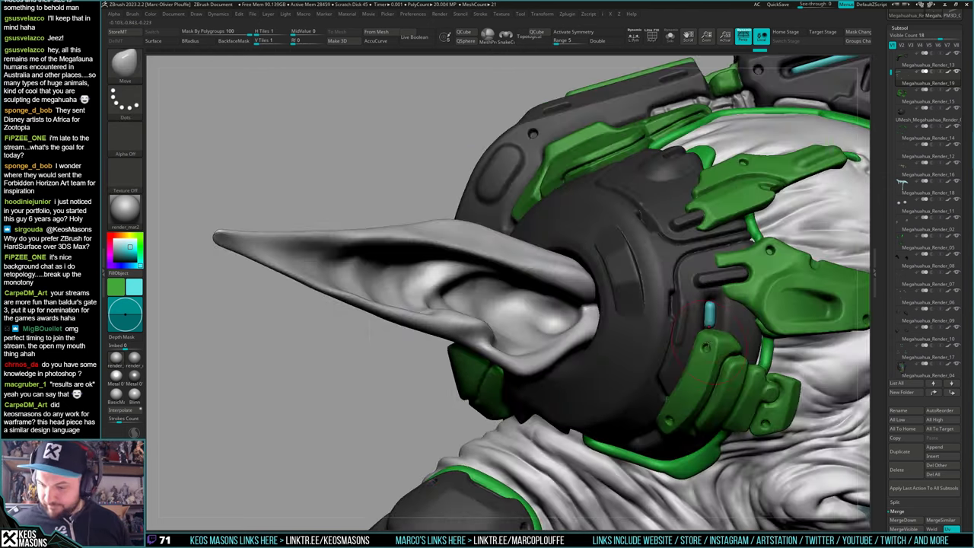
Nudge the tubes in the crest's front slot and triangular recess into place with the Move brush
{"action": "right_click_drag", "start_coordinate": [718, 279], "coordinate": [698, 273]}
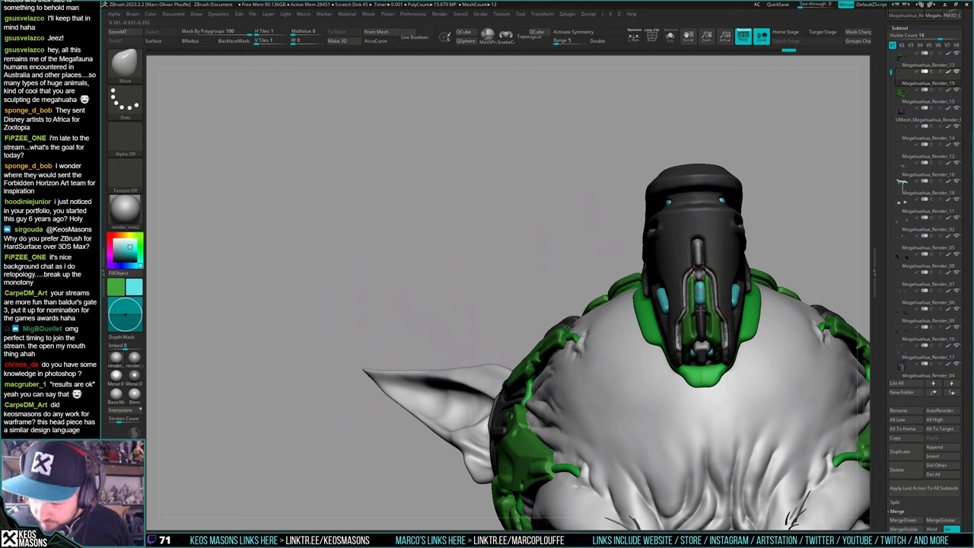
{"action": "left_click_drag", "start_coordinate": [701, 308], "coordinate": [701, 312]}
{"action": "right_click_drag", "start_coordinate": [700, 313], "coordinate": [696, 376]}
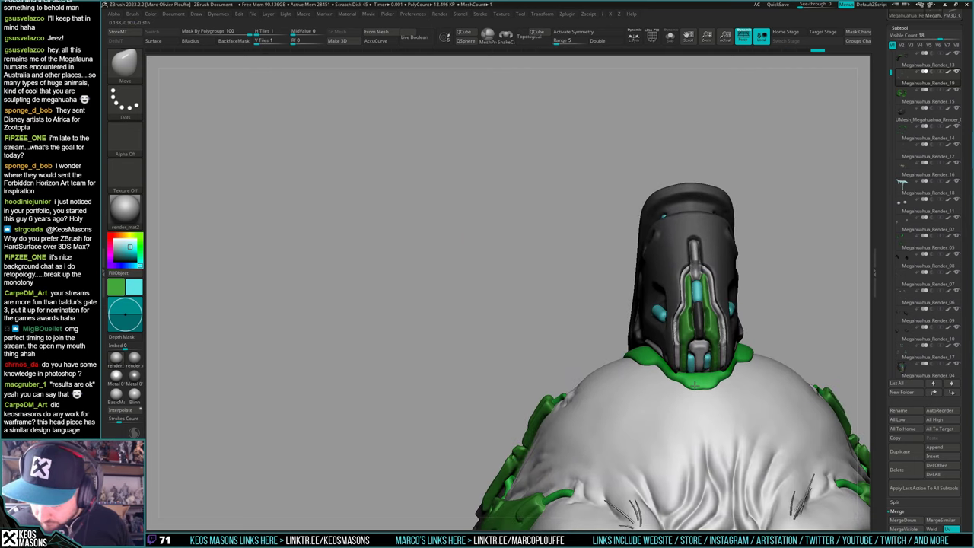
{"action": "right_click_drag", "start_coordinate": [692, 340], "coordinate": [733, 335]}
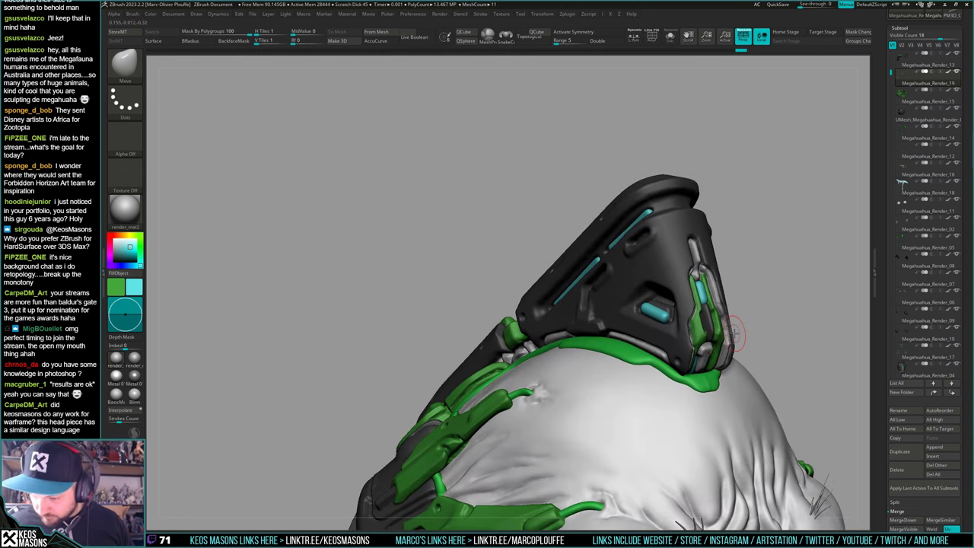
{"action": "right_click_drag", "start_coordinate": [668, 315], "coordinate": [665, 313]}
Set Mask By Polygroups to 0 and thicken the two tubes in the crest's long groove with the Inflat brush
{"action": "mouse_move", "coordinate": [615, 272]}
{"action": "right_mouse_down"}
{"action": "mouse_move", "coordinate": [582, 254]}
{"action": "mouse_move", "coordinate": [564, 261]}
{"action": "right_mouse_up"}
{"action": "key", "text": "space"}
{"action": "left_click", "coordinate": [621, 277]}
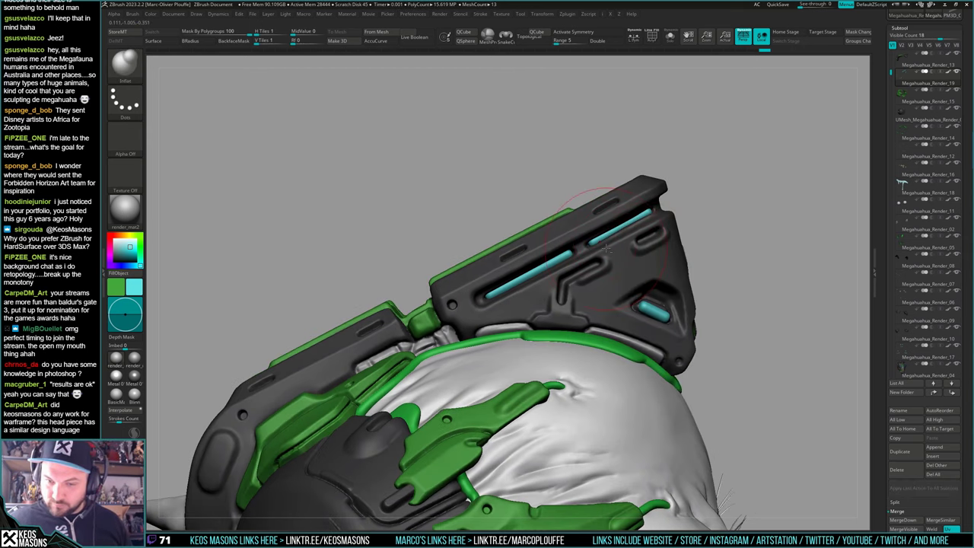
{"action": "key", "text": "alt+s"}
{"action": "key", "text": "alt+s"}
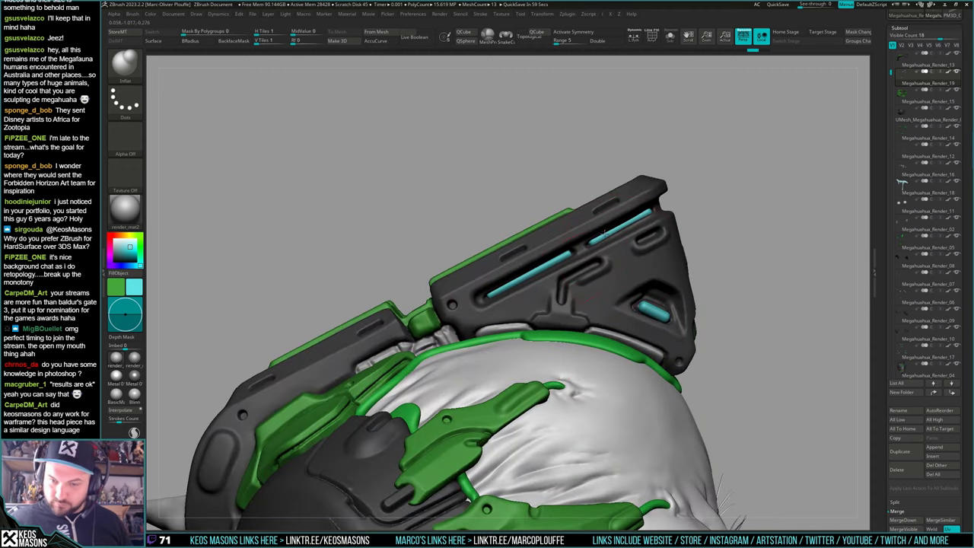
{"action": "key", "text": "ctrl+shift+s"}
{"action": "key", "text": "alt+s"}
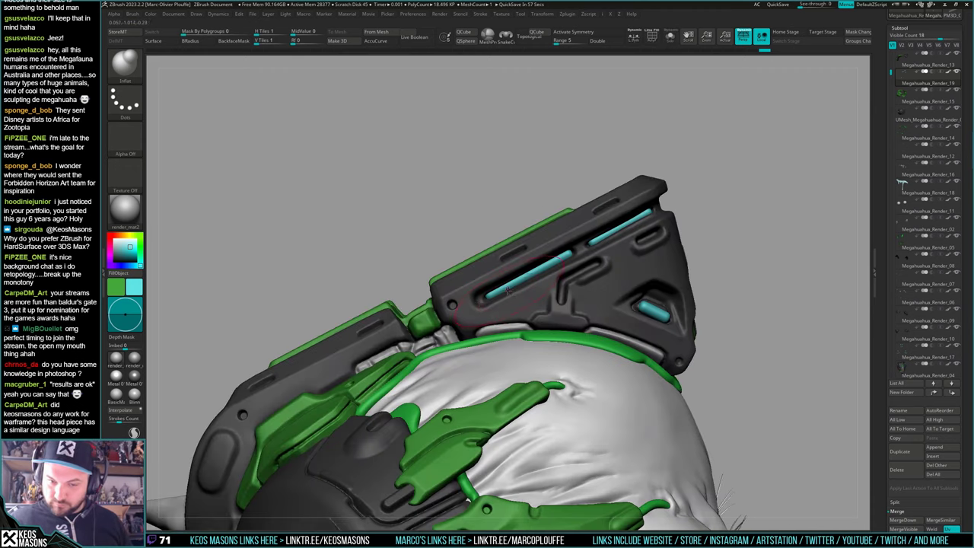
{"action": "left_click_drag", "start_coordinate": [687, 198], "coordinate": [700, 262]}
{"action": "key", "text": "ctrl+shift+s"}
{"action": "key", "text": "ctrl+shift+s"}
Adjust the position of the two tubes in the crest's long groove with the Move brush, working from both sides
{"action": "key", "text": "space"}
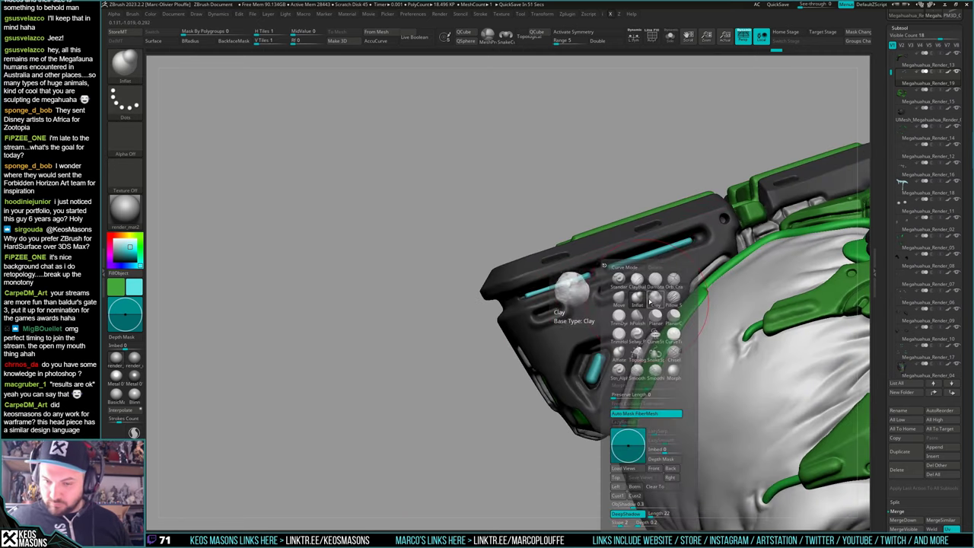
{"action": "left_click", "coordinate": [646, 299]}
{"action": "right_click_drag", "start_coordinate": [726, 235], "coordinate": [703, 236]}
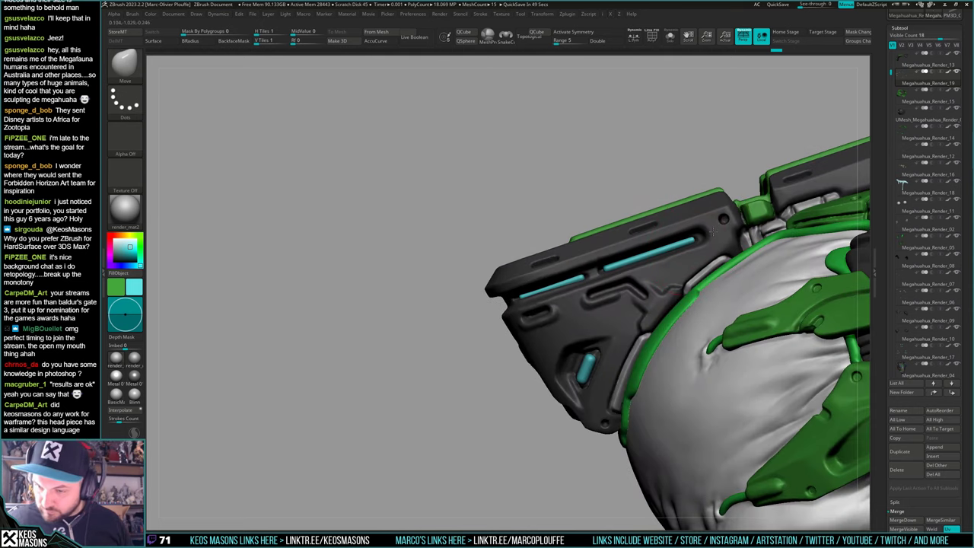
{"action": "right_click_drag", "start_coordinate": [602, 273], "coordinate": [558, 329]}
{"action": "right_click", "coordinate": [615, 264]}
{"action": "right_click", "coordinate": [552, 332]}
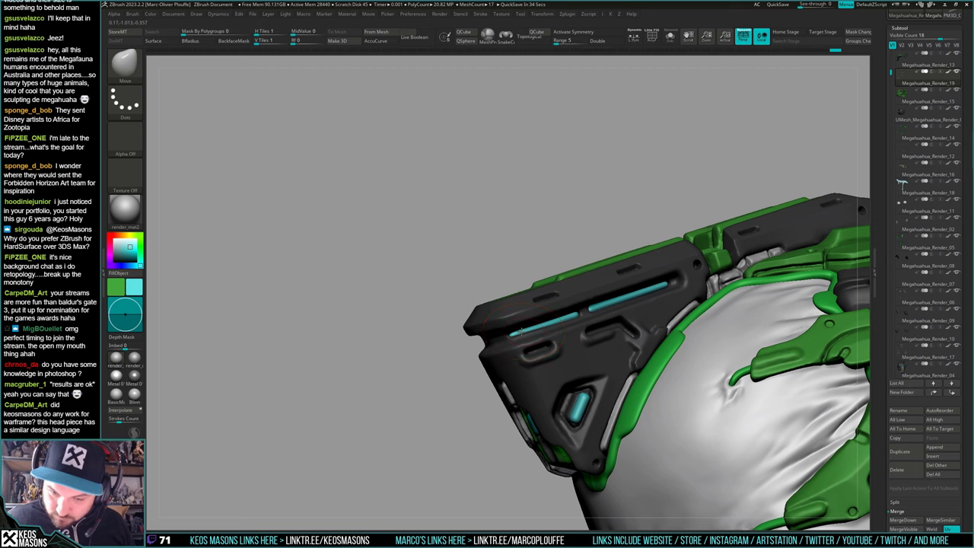
{"action": "right_click_drag", "start_coordinate": [572, 320], "coordinate": [408, 339]}
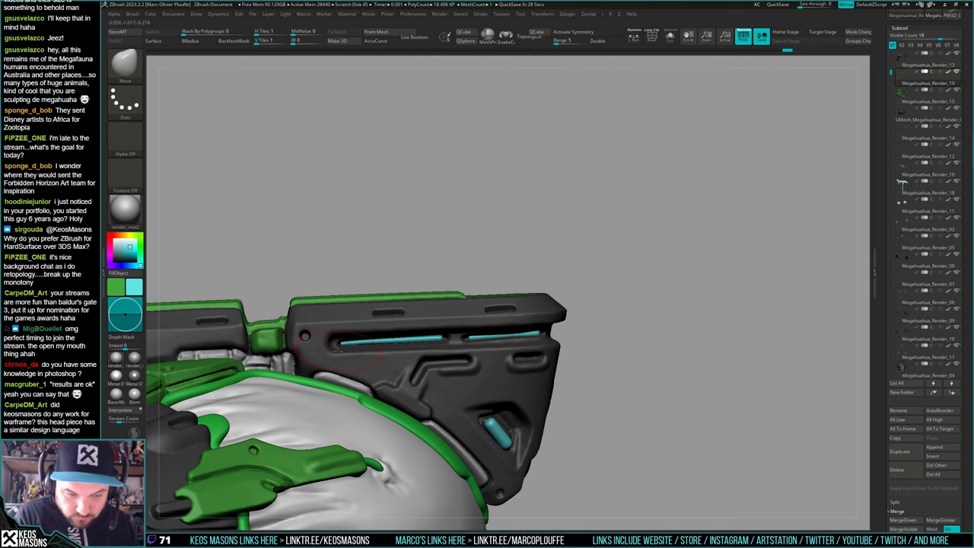
Isolate the light tubes, thicken the thin rear groove tube with the Inflat brush, and show the whole model again
{"action": "key", "text": "alt+s"}
{"action": "right_click_drag", "start_coordinate": [396, 343], "coordinate": [534, 332]}
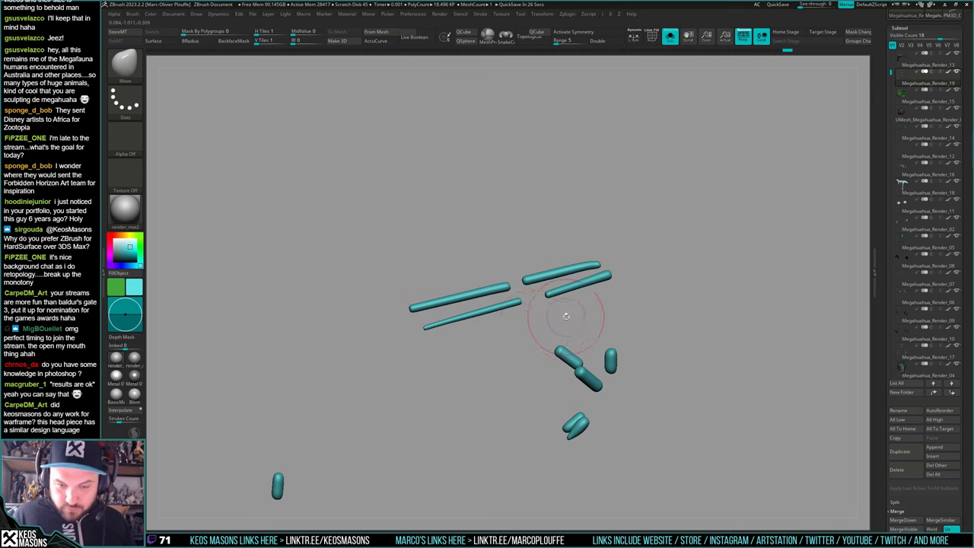
{"action": "key", "text": "alt+s"}
{"action": "key", "text": "alt+s"}
{"action": "key", "text": "space"}
{"action": "left_click", "coordinate": [569, 299]}
{"action": "left_click_drag", "start_coordinate": [466, 317], "coordinate": [391, 341]}
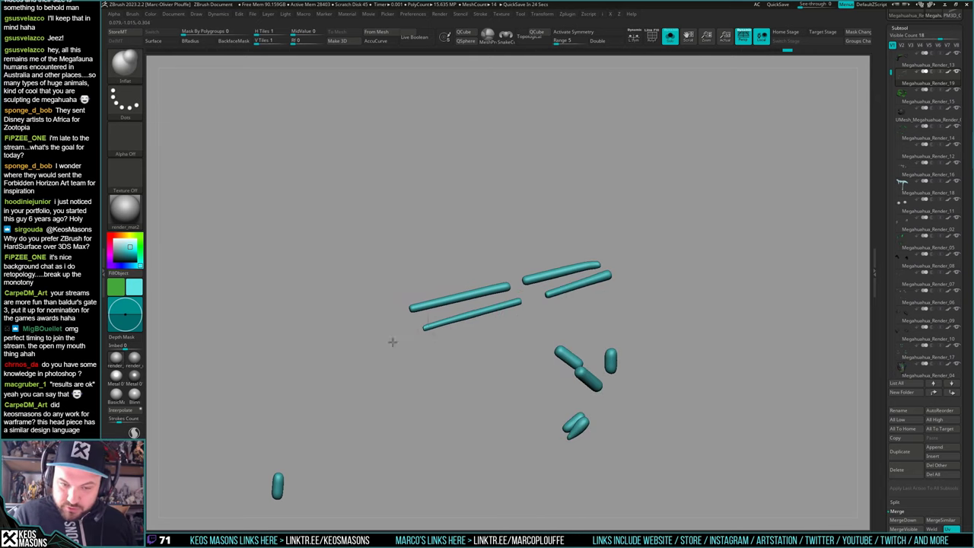
{"action": "key", "text": "shift+ctrl+s"}
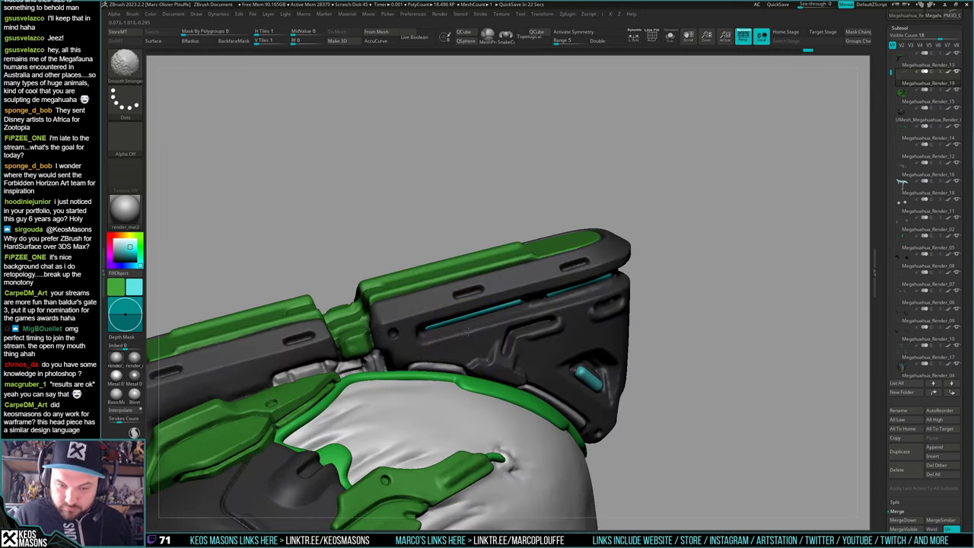
Seat the thickened groove tubes evenly inside the crest's long slot with the Move brush
{"action": "mouse_move", "coordinate": [437, 329]}
{"action": "right_mouse_down"}
{"action": "mouse_move", "coordinate": [578, 306]}
{"action": "mouse_move", "coordinate": [597, 286]}
{"action": "mouse_move", "coordinate": [538, 291]}
{"action": "mouse_move", "coordinate": [598, 275]}
{"action": "right_mouse_up"}
{"action": "key", "text": "space"}
{"action": "left_click", "coordinate": [586, 300]}
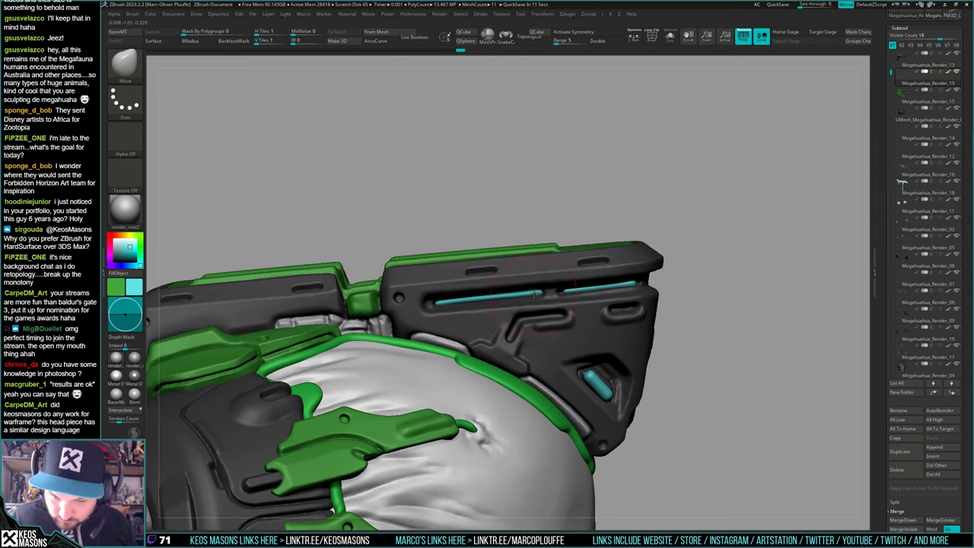
{"action": "right_click_drag", "start_coordinate": [538, 292], "coordinate": [547, 298]}
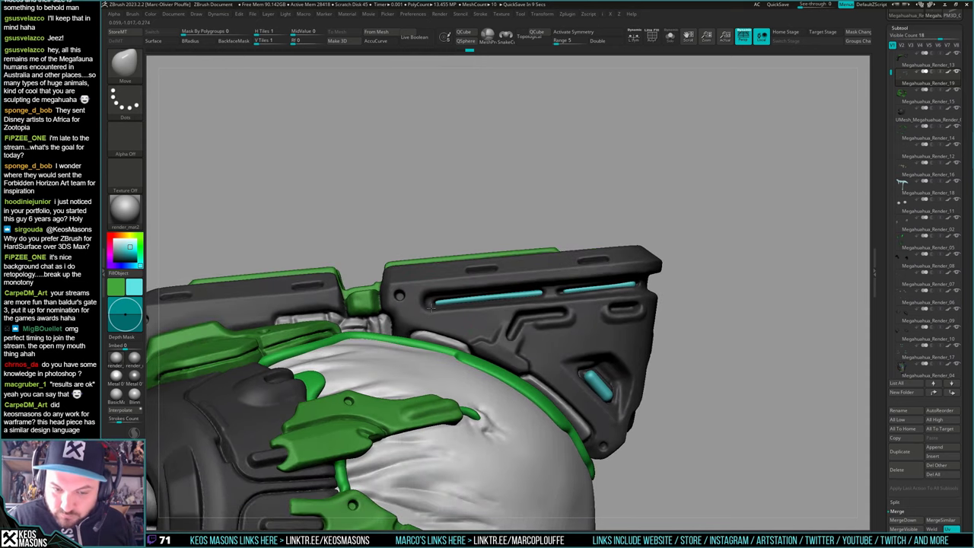
{"action": "right_click_drag", "start_coordinate": [437, 306], "coordinate": [472, 301]}
{"action": "left_click_drag", "start_coordinate": [595, 283], "coordinate": [625, 280], "text": "shift"}
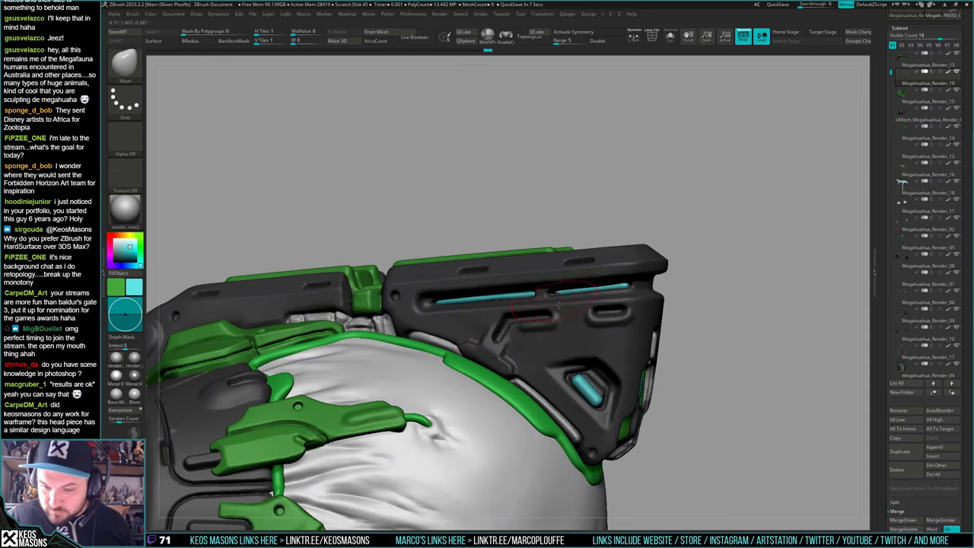
{"action": "right_click_drag", "start_coordinate": [563, 327], "coordinate": [538, 344]}
{"action": "key", "text": "space"}
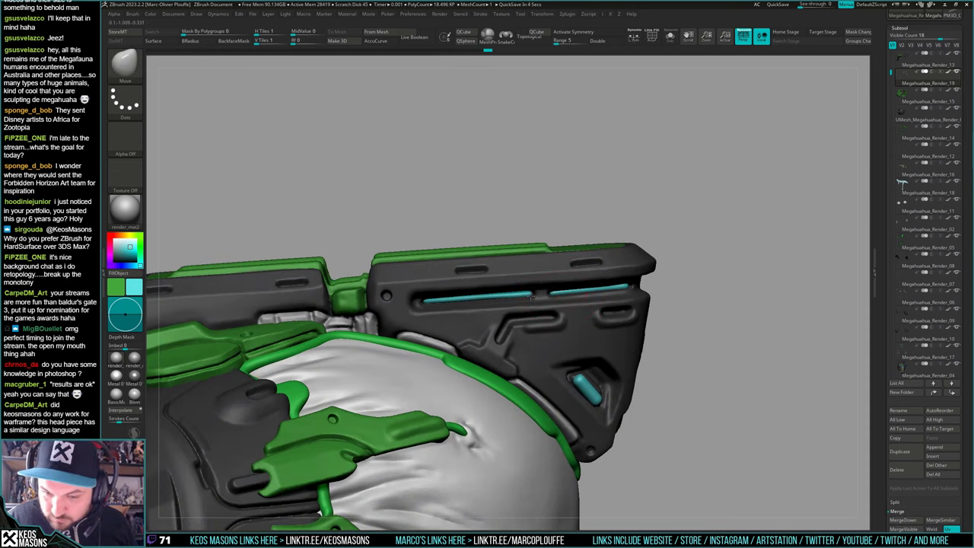
{"action": "right_click_drag", "start_coordinate": [532, 299], "coordinate": [691, 291]}
{"action": "key", "text": "Escape"}
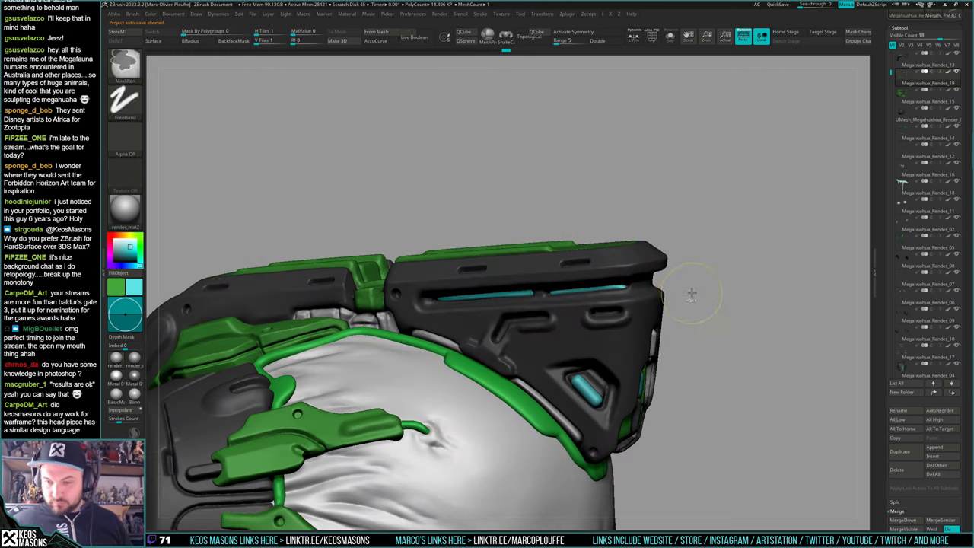
Refine the groove tubes' straightness and ends on both sides of the crest, evening them with the Smooth Stronger brush
{"action": "mouse_move", "coordinate": [633, 294]}
{"action": "right_mouse_down"}
{"action": "mouse_move", "coordinate": [559, 294]}
{"action": "mouse_move", "coordinate": [738, 293]}
{"action": "right_mouse_up"}
{"action": "right_click", "coordinate": [613, 296]}
{"action": "mouse_move", "coordinate": [579, 289]}
{"action": "right_mouse_down"}
{"action": "mouse_move", "coordinate": [629, 298]}
{"action": "mouse_move", "coordinate": [674, 288]}
{"action": "mouse_move", "coordinate": [668, 279]}
{"action": "mouse_move", "coordinate": [714, 302]}
{"action": "right_mouse_up"}
{"action": "right_click", "coordinate": [613, 294]}
{"action": "right_click", "coordinate": [629, 298]}
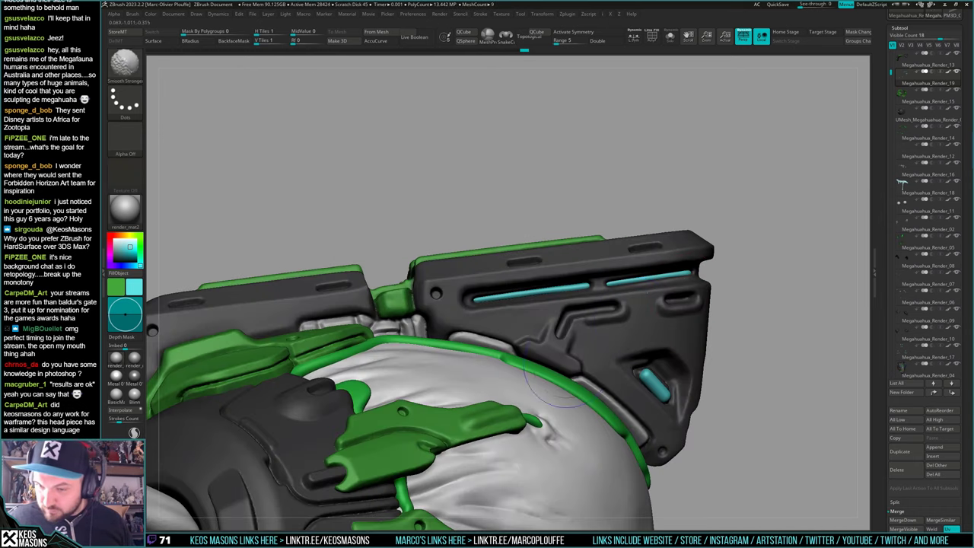
{"action": "right_click_drag", "start_coordinate": [554, 387], "coordinate": [473, 365]}
{"action": "mouse_move", "coordinate": [498, 327]}
{"action": "right_mouse_down"}
{"action": "mouse_move", "coordinate": [457, 309]}
{"action": "mouse_move", "coordinate": [488, 360]}
{"action": "right_mouse_up"}
{"action": "mouse_move", "coordinate": [396, 336]}
{"action": "right_mouse_down"}
{"action": "mouse_move", "coordinate": [382, 327]}
{"action": "mouse_move", "coordinate": [519, 317]}
{"action": "right_mouse_up"}
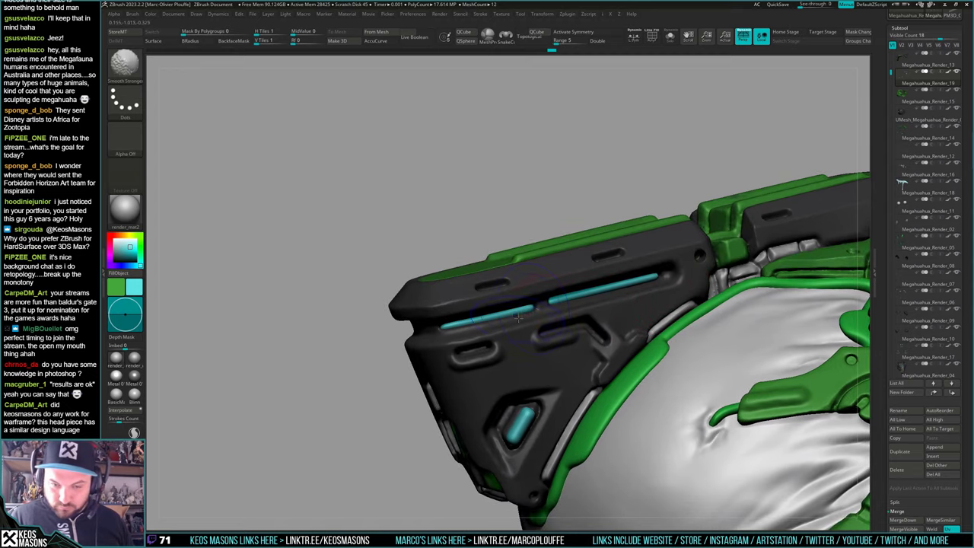
{"action": "right_click_drag", "start_coordinate": [467, 342], "coordinate": [606, 296]}
{"action": "mouse_move", "coordinate": [709, 277]}
{"action": "right_mouse_down"}
{"action": "mouse_move", "coordinate": [681, 283]}
{"action": "mouse_move", "coordinate": [704, 281]}
{"action": "right_mouse_up"}
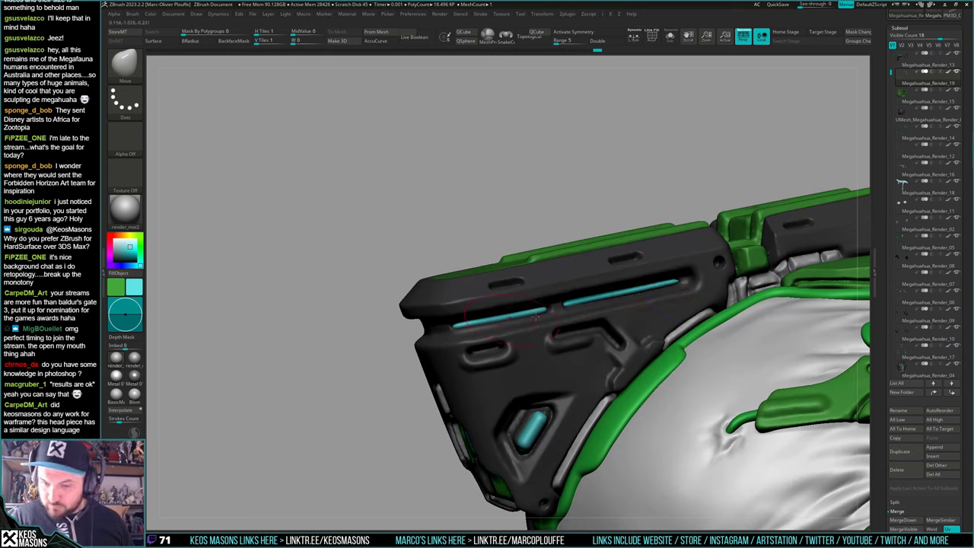
Touch up the rear end of the long groove tube with the Inflat and Move brushes
{"action": "key", "text": "space"}
{"action": "left_click", "coordinate": [686, 299]}
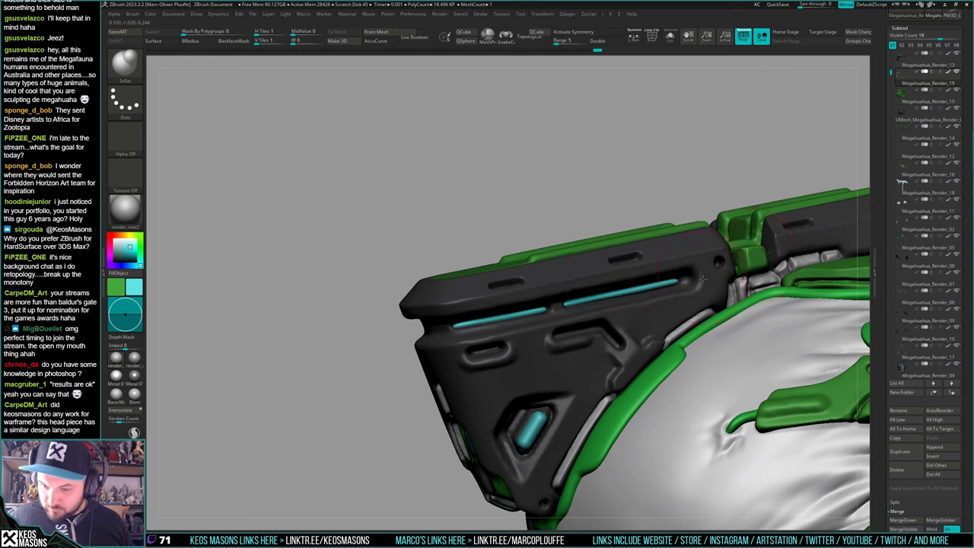
{"action": "key", "text": "b"}
{"action": "key", "text": "m"}
{"action": "key", "text": "v"}
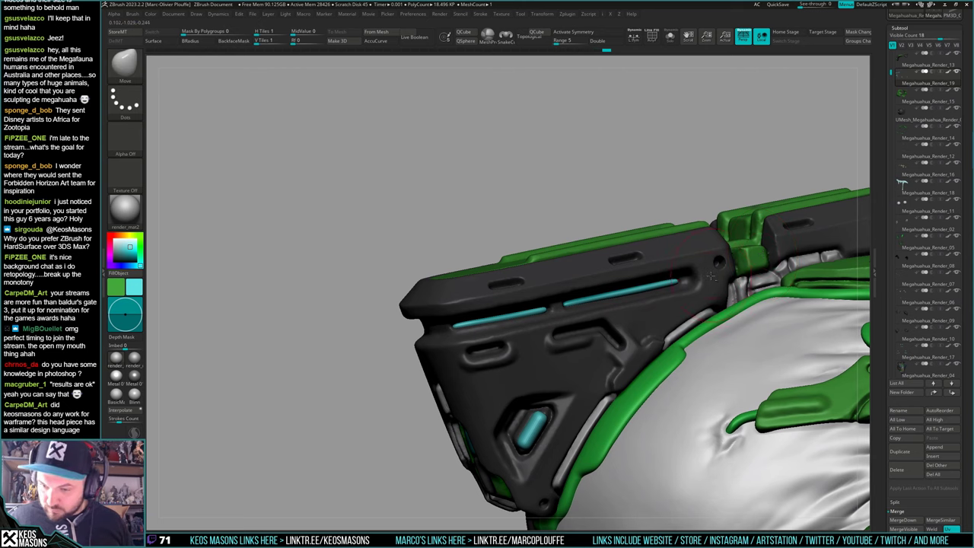
{"action": "right_click_drag", "start_coordinate": [677, 285], "coordinate": [668, 283]}
{"action": "key", "text": "space"}
{"action": "left_click", "coordinate": [669, 283]}
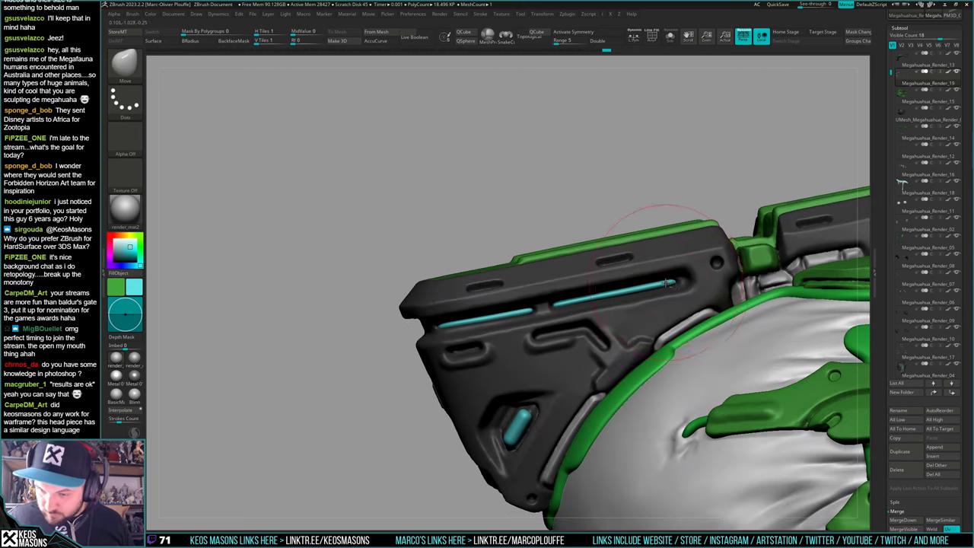
Adjust the short tube in the crest's triangular recess with the Move brush
{"action": "mouse_move", "coordinate": [674, 217]}
{"action": "right_mouse_down"}
{"action": "mouse_move", "coordinate": [648, 371]}
{"action": "mouse_move", "coordinate": [706, 352]}
{"action": "mouse_move", "coordinate": [658, 378]}
{"action": "mouse_move", "coordinate": [599, 356]}
{"action": "mouse_move", "coordinate": [592, 364]}
{"action": "right_mouse_up"}
{"action": "key", "text": "space"}
{"action": "left_click", "coordinate": [595, 360]}
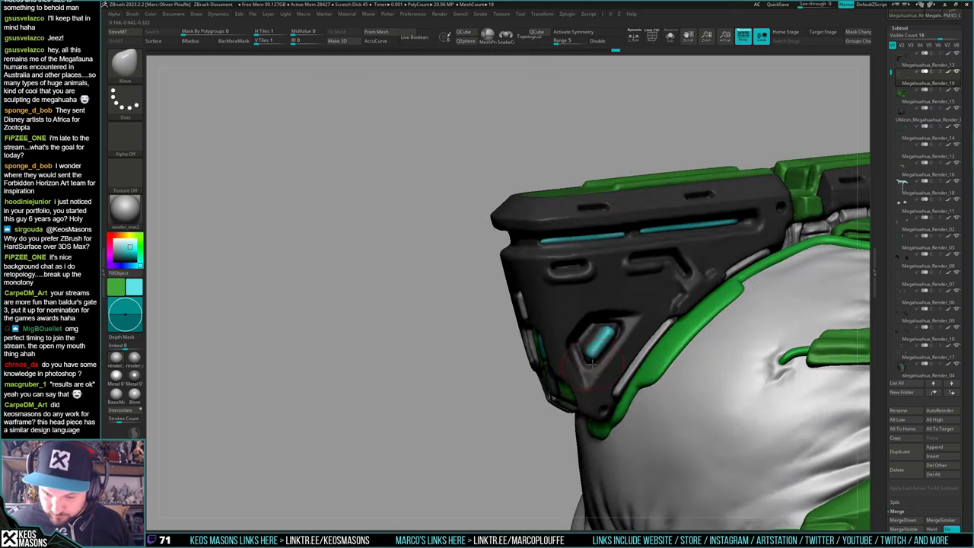
{"action": "right_click_drag", "start_coordinate": [620, 323], "coordinate": [580, 337]}
{"action": "right_click", "coordinate": [549, 349]}
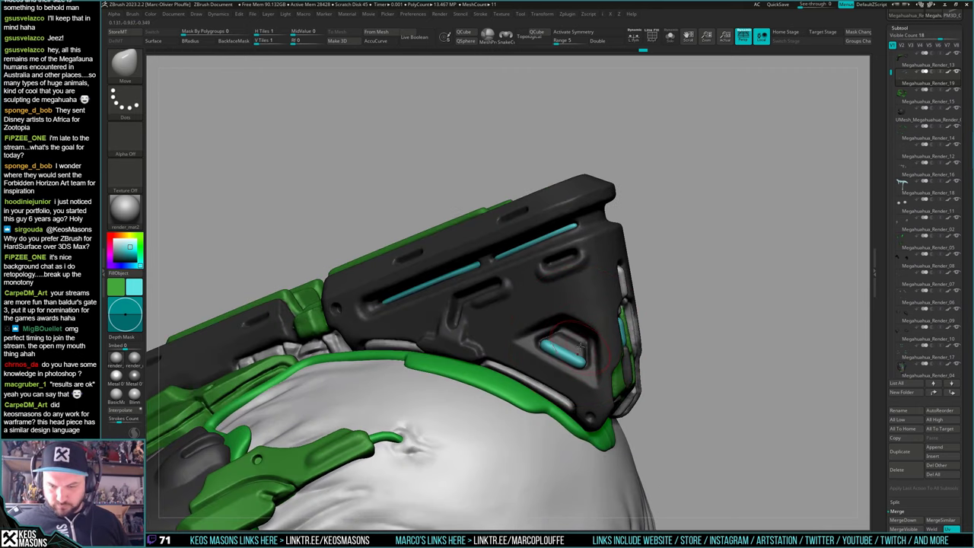
Undo the last move and stretch the short tube to fill the triangular recess using the Move brush with BackfaceMask on
{"action": "key", "text": "ctrl+z"}
{"action": "key", "text": "alt+b"}
{"action": "left_click_drag", "start_coordinate": [567, 339], "coordinate": [578, 323]}
{"action": "right_click_drag", "start_coordinate": [578, 321], "coordinate": [625, 306]}
{"action": "left_click_drag", "start_coordinate": [640, 311], "coordinate": [635, 309]}
{"action": "key", "text": "space"}
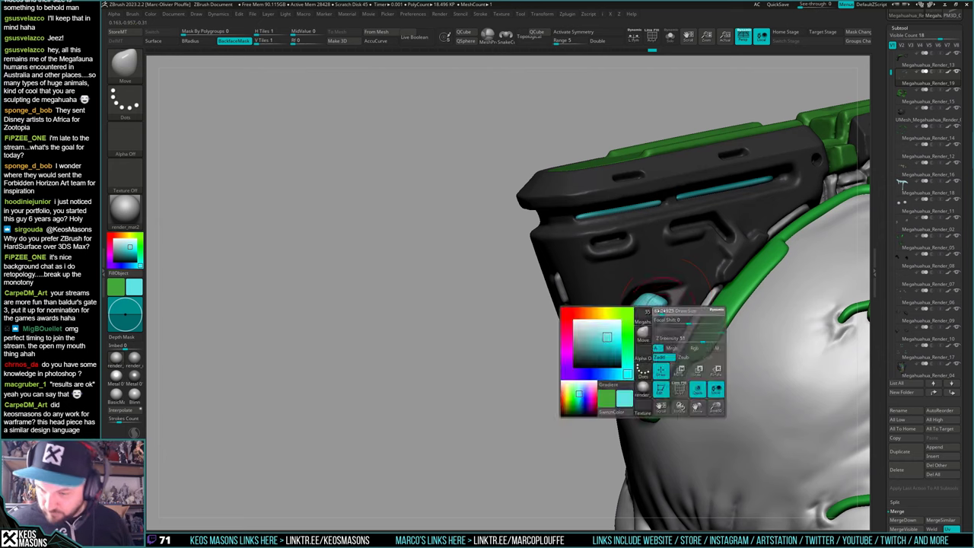
{"action": "key", "text": "1"}
{"action": "key", "text": "space"}
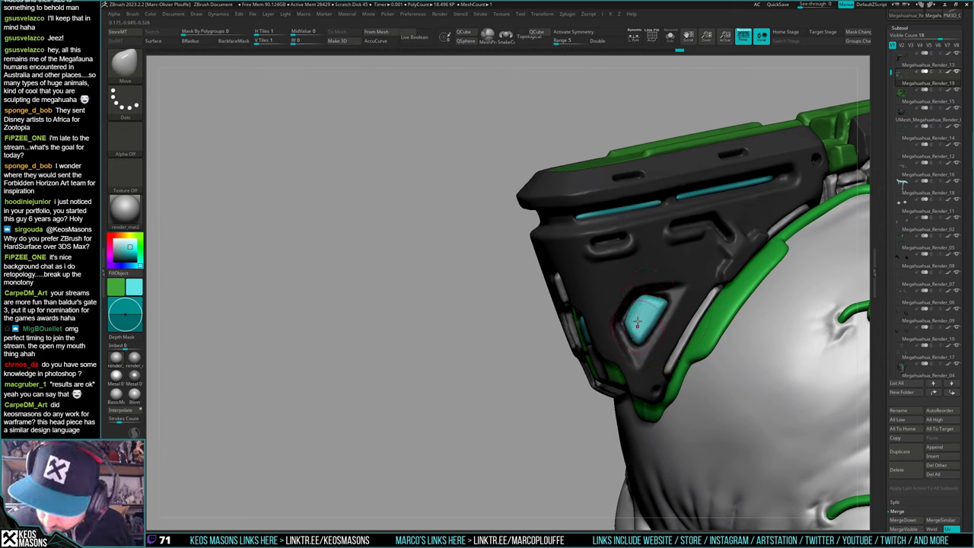
Fit the widened light to the triangular recess's outline, smooth it, and flatten its face with the hPolish brush
{"action": "key", "text": "shift"}
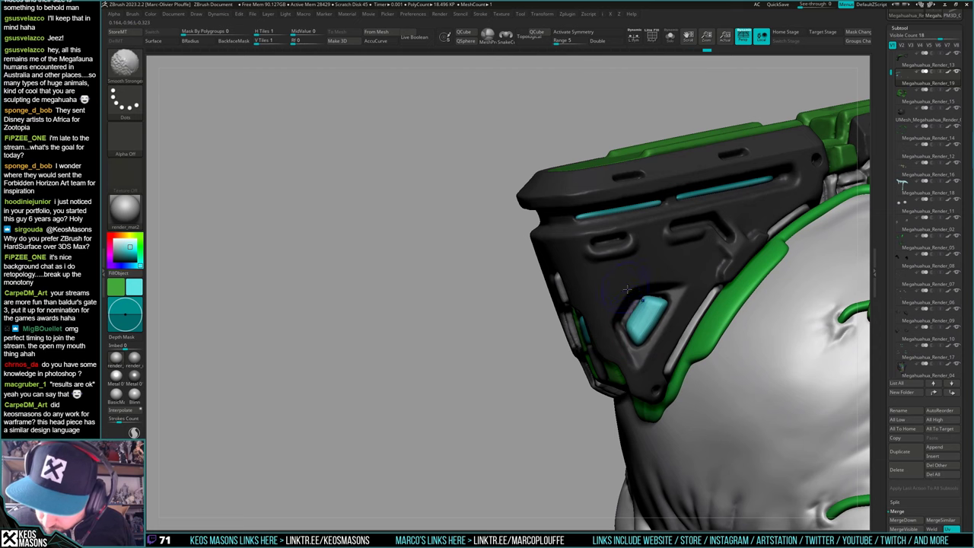
{"action": "mouse_move", "coordinate": [629, 283]}
{"action": "right_mouse_down"}
{"action": "mouse_move", "coordinate": [578, 303]}
{"action": "mouse_move", "coordinate": [557, 295]}
{"action": "right_mouse_up"}
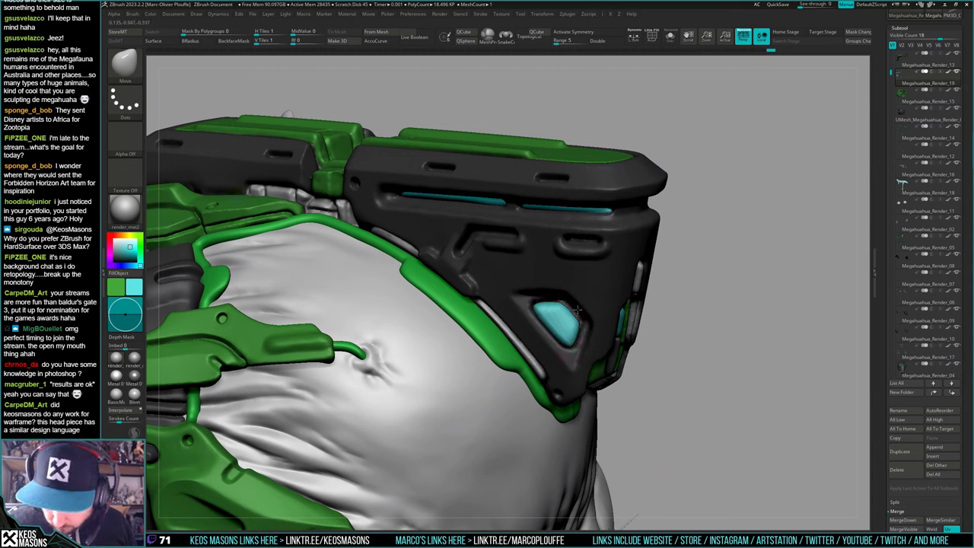
{"action": "key", "text": "shift"}
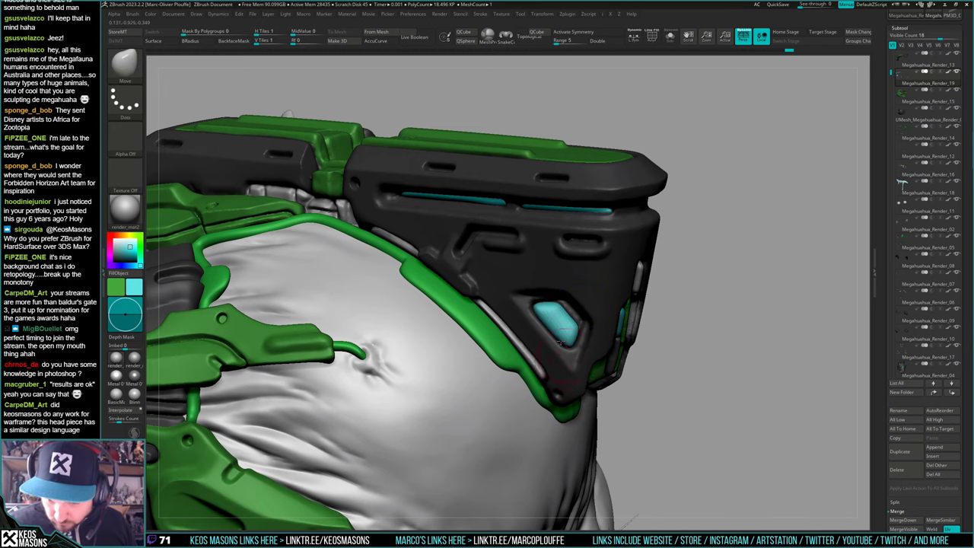
{"action": "right_click_drag", "start_coordinate": [584, 302], "coordinate": [587, 332]}
{"action": "key", "text": "space"}
{"action": "left_click", "coordinate": [579, 313]}
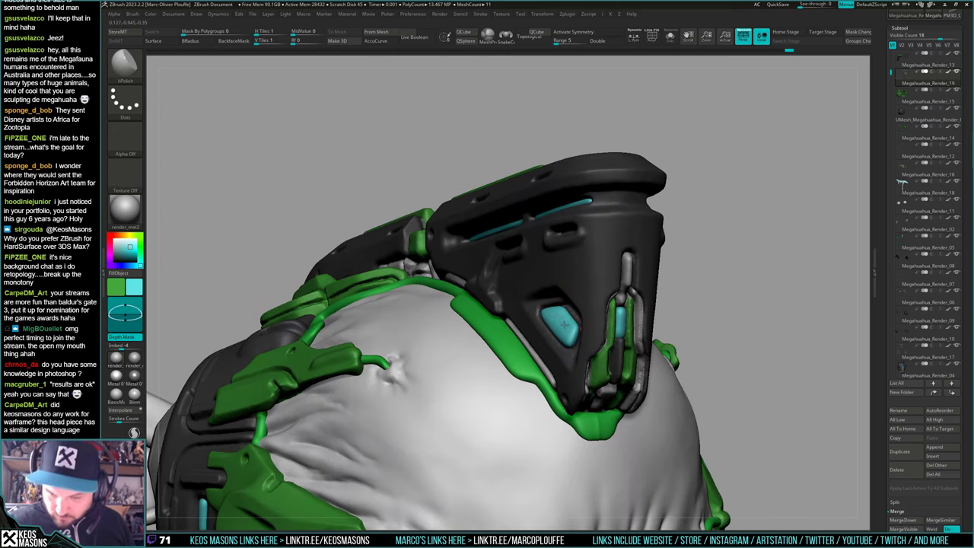
{"action": "mouse_move", "coordinate": [555, 312]}
{"action": "right_mouse_down"}
{"action": "mouse_move", "coordinate": [648, 319]}
{"action": "mouse_move", "coordinate": [595, 365]}
{"action": "mouse_move", "coordinate": [654, 327]}
{"action": "mouse_move", "coordinate": [673, 333]}
{"action": "mouse_move", "coordinate": [563, 410]}
{"action": "mouse_move", "coordinate": [612, 459]}
{"action": "mouse_move", "coordinate": [662, 380]}
{"action": "mouse_move", "coordinate": [713, 331]}
{"action": "mouse_move", "coordinate": [680, 263]}
{"action": "mouse_move", "coordinate": [700, 235]}
{"action": "right_mouse_up"}
Switch to the ClayBuildup brush and examine the lights on the head and upper-body armour from several angles
{"action": "key", "text": "b"}
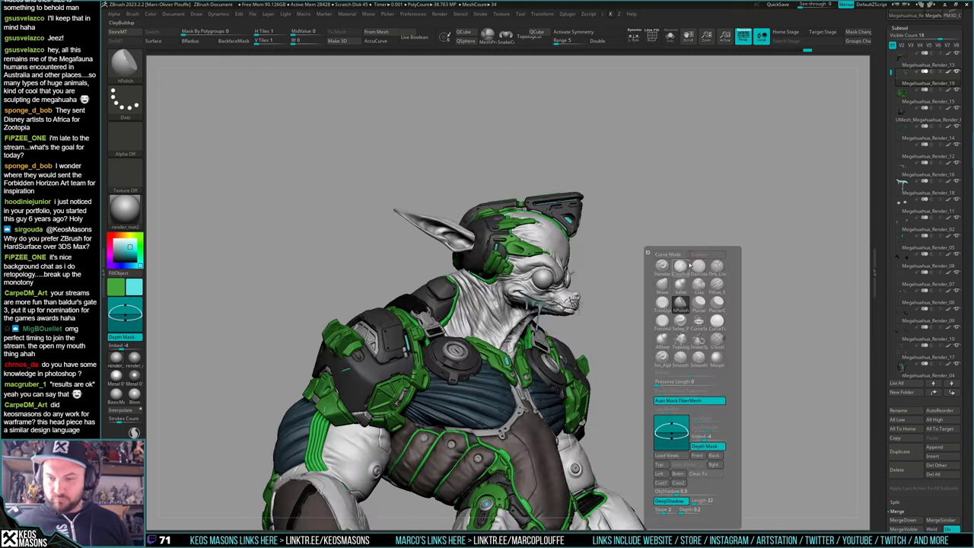
{"action": "key", "text": "c"}
{"action": "key", "text": "b"}
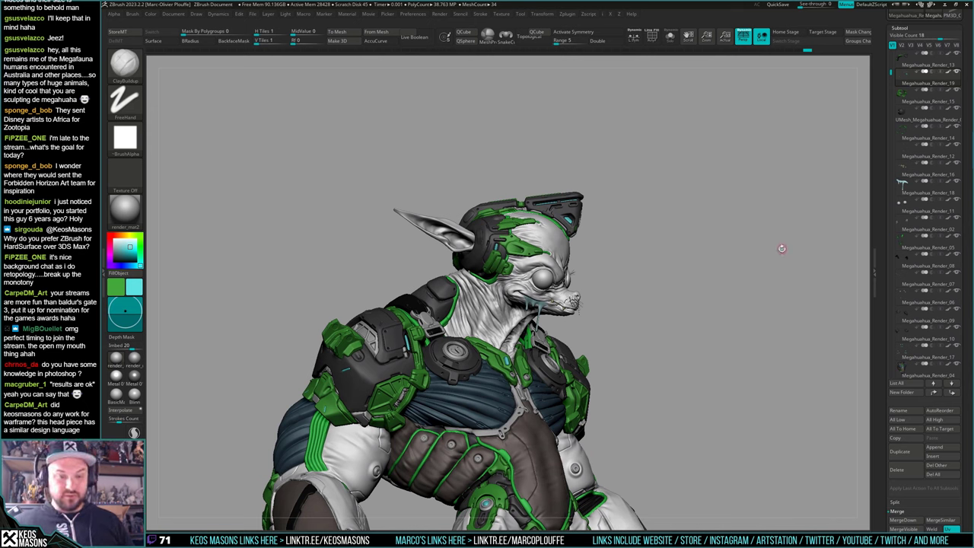
{"action": "right_click_drag", "start_coordinate": [788, 245], "coordinate": [775, 256]}
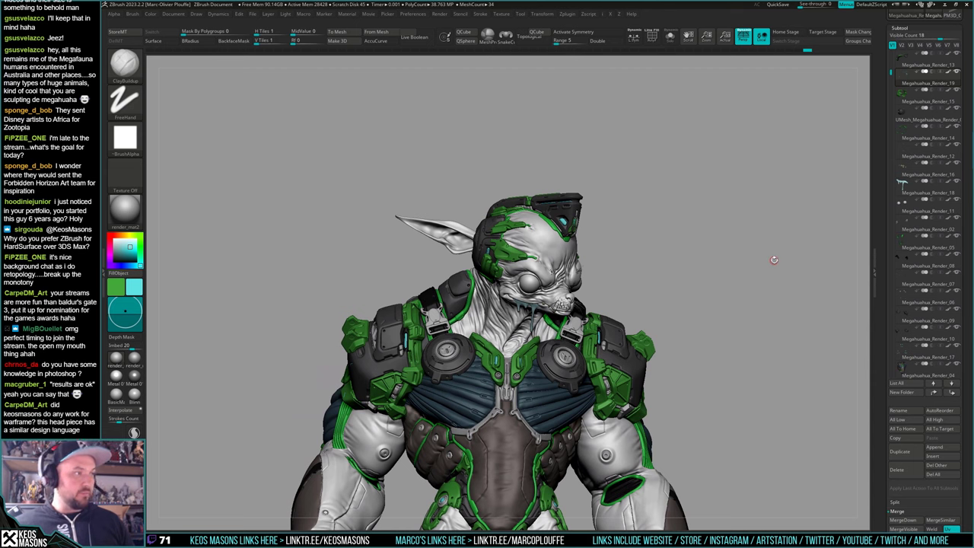
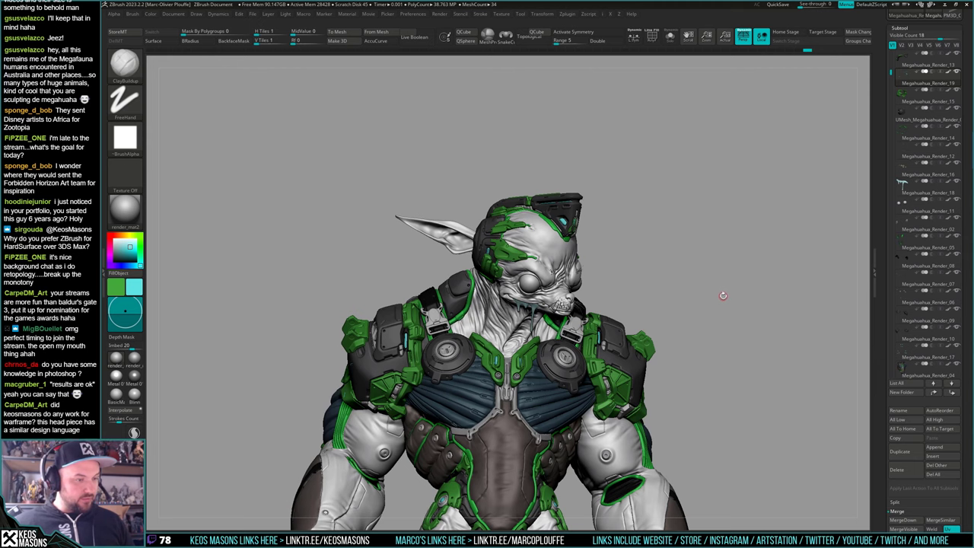
{"action": "left_click_drag", "start_coordinate": [719, 291], "coordinate": [749, 283]}
{"action": "left_click_drag", "start_coordinate": [658, 297], "coordinate": [711, 272], "text": "alt"}
{"action": "right_click_drag", "start_coordinate": [711, 274], "coordinate": [703, 267]}
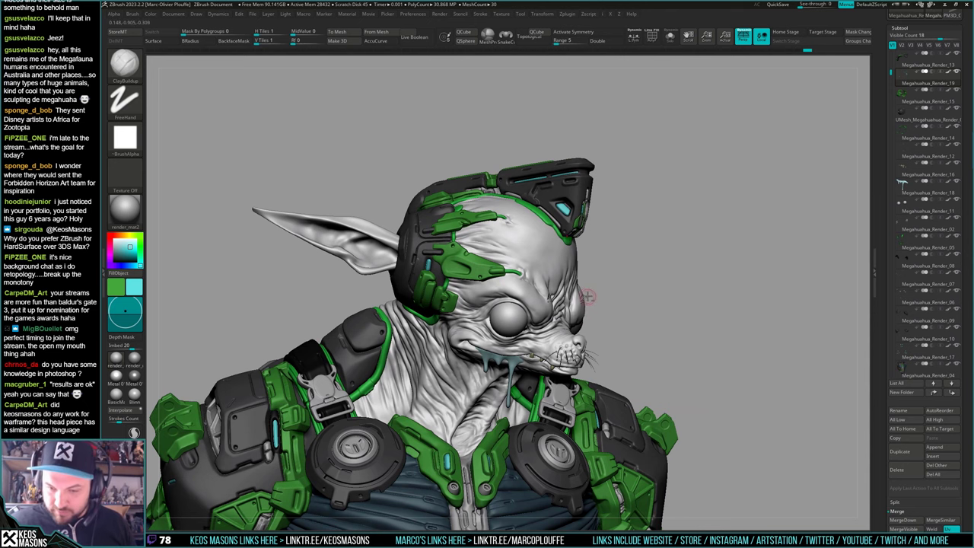
{"action": "left_click_drag", "start_coordinate": [588, 292], "coordinate": [658, 292]}
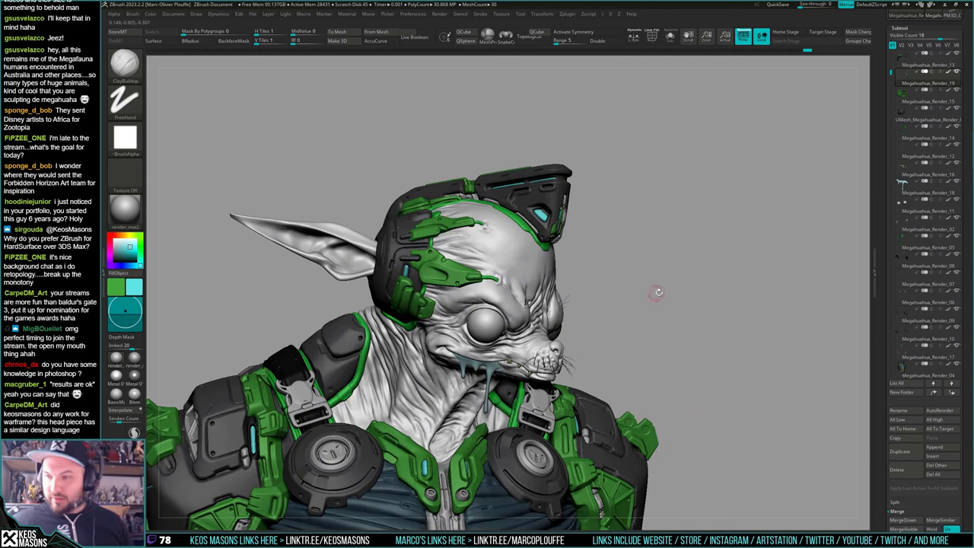
Check the Megahuahua_Render_03 subtool in isolation, make Megahuahua_Render_12 the active subtool, and show the whole model
{"action": "scroll", "coordinate": [910, 66], "scroll_direction": "up", "scroll_amount": 2}
{"action": "key", "text": "alt+s"}
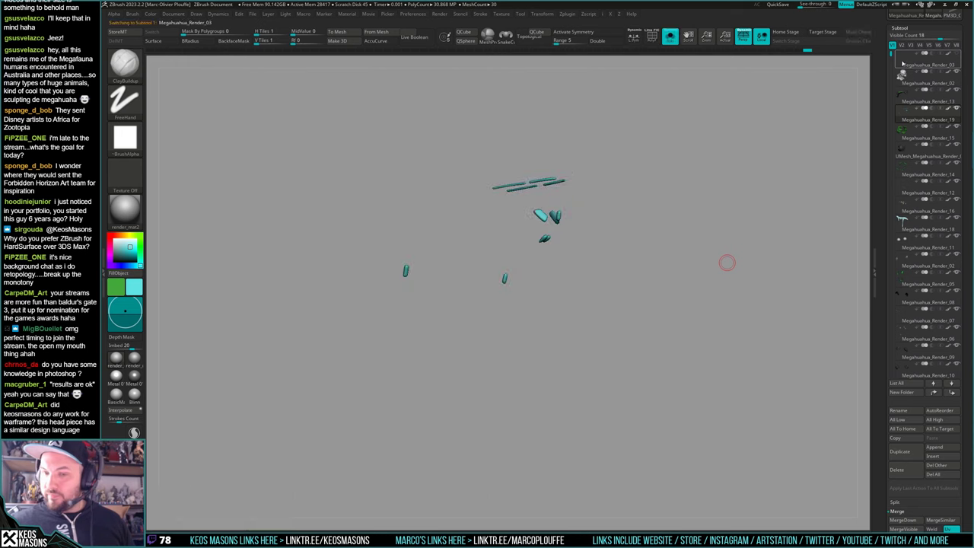
{"action": "left_click", "coordinate": [903, 64]}
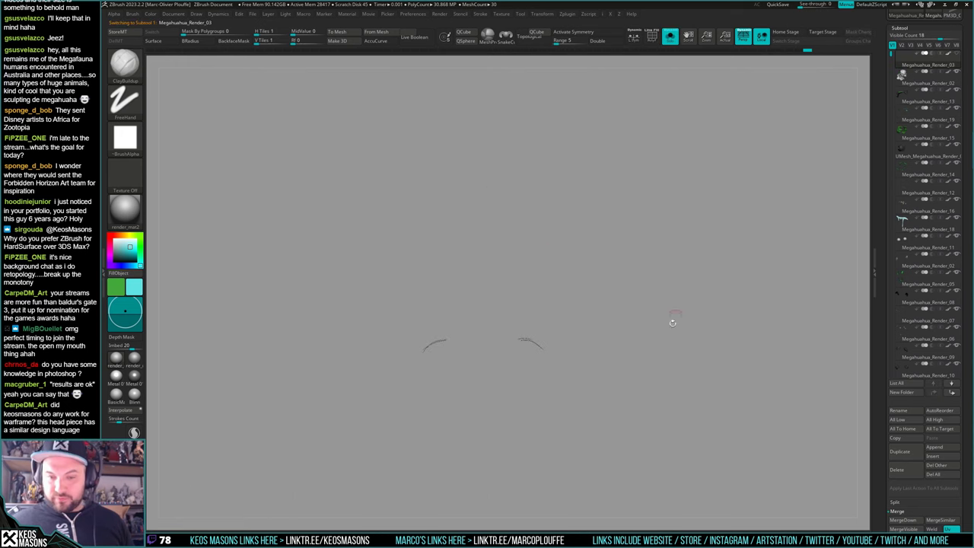
{"action": "left_click", "coordinate": [899, 185]}
{"action": "key", "text": "alt+s"}
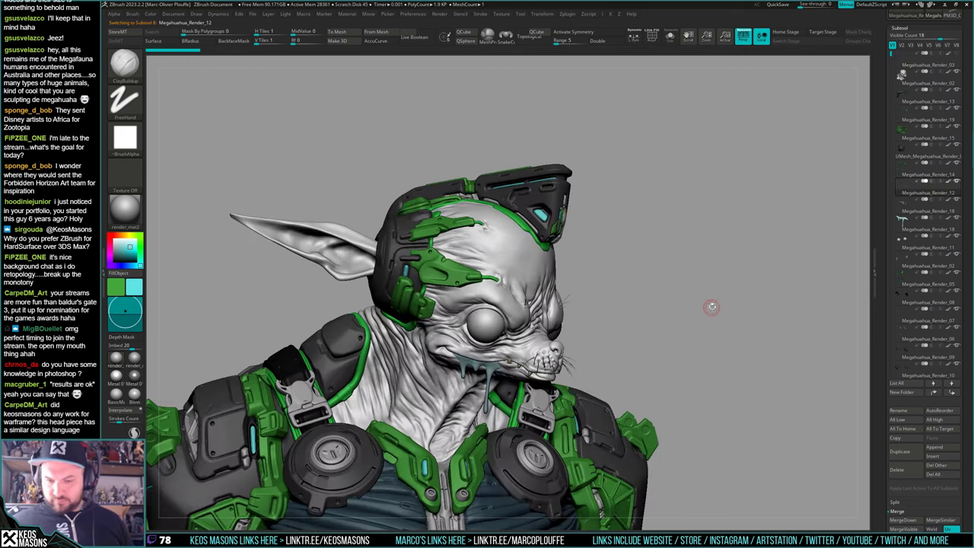
Isolate the active subtool and examine the whiskers, buckles, eyeballs, green head armour and other subtools one by one
{"action": "key", "text": "space"}
{"action": "left_click", "coordinate": [633, 368]}
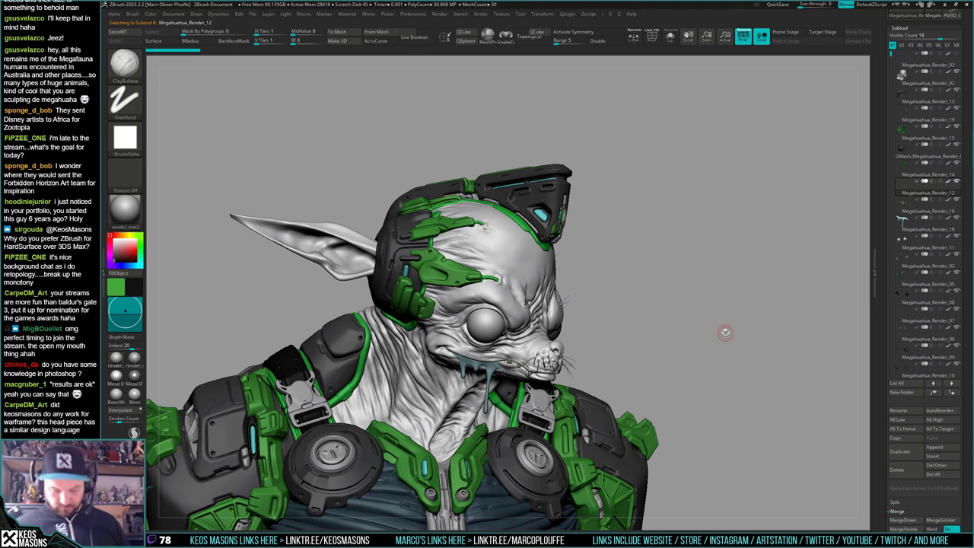
{"action": "key", "text": "shift+s"}
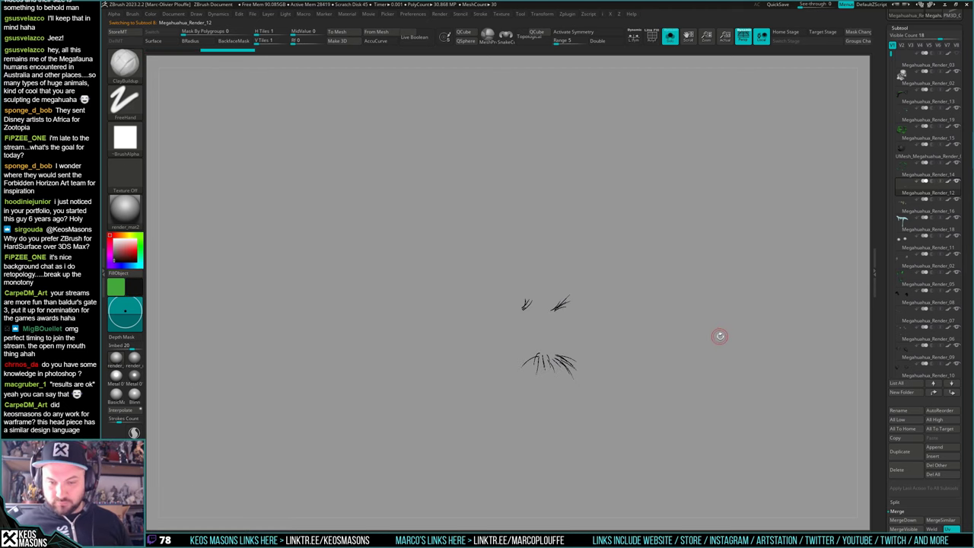
{"action": "key", "text": "Down"}
{"action": "key", "text": "Down"}
{"action": "key", "text": "Down"}
{"action": "key", "text": "Down"}
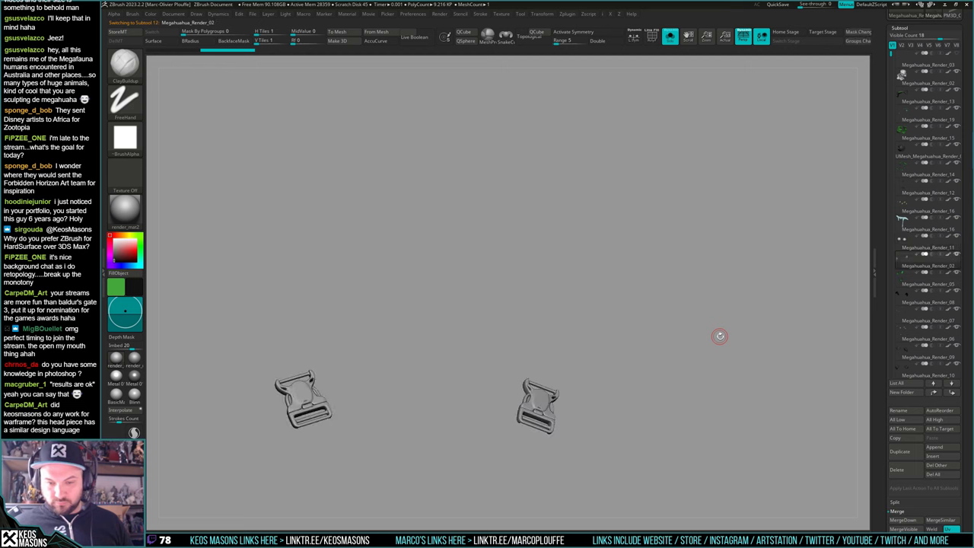
{"action": "key", "text": "Down"}
{"action": "key", "text": "Up"}
{"action": "key", "text": "Up"}
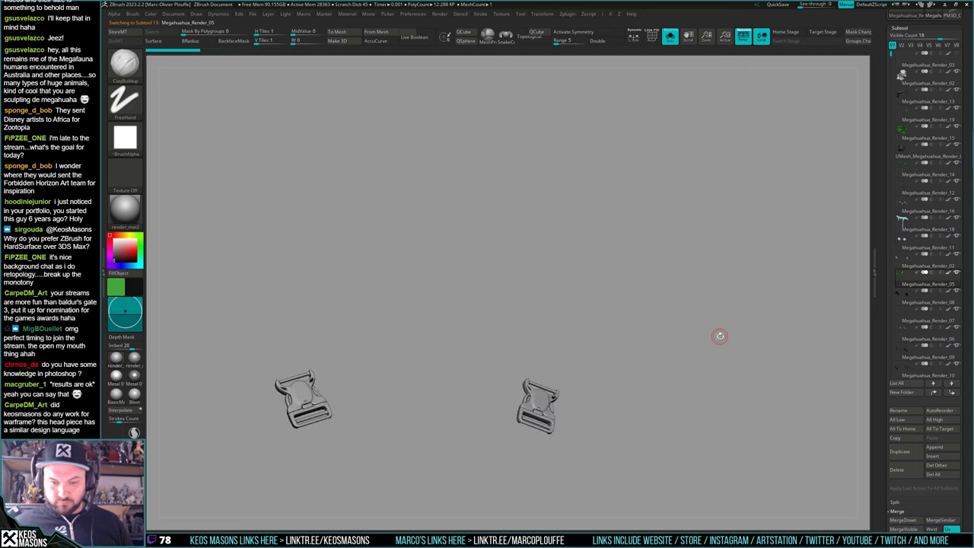
{"action": "key", "text": "Down"}
{"action": "key", "text": "Down"}
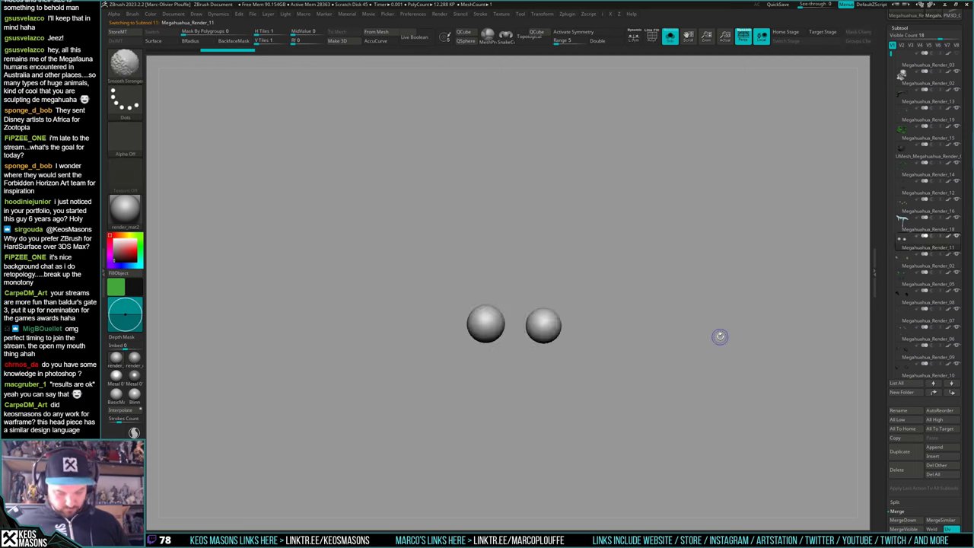
{"action": "key", "text": "Up"}
{"action": "key", "text": "Up"}
{"action": "key", "text": "Up"}
{"action": "key", "text": "Up"}
{"action": "key", "text": "Up"}
{"action": "key", "text": "Up"}
{"action": "key", "text": "Up"}
{"action": "key", "text": "Up"}
{"action": "key", "text": "Up"}
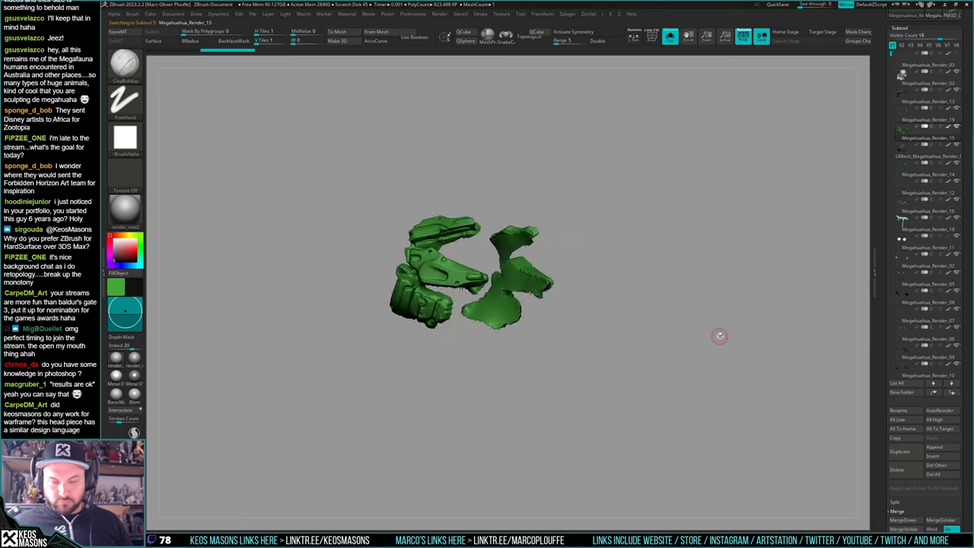
{"action": "key", "text": "Up"}
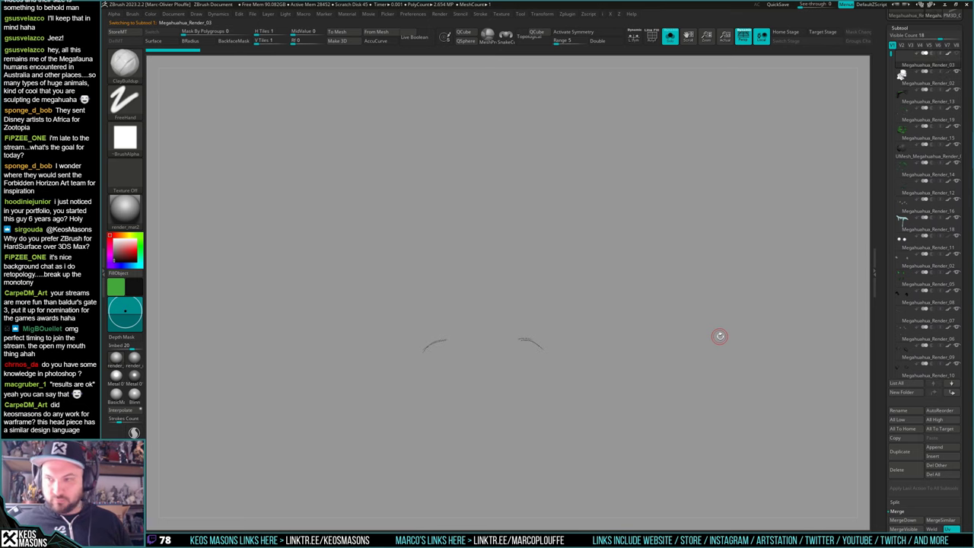
Show the whole model and set the main color to red to preview it on the head's skin
{"action": "key", "text": "shift+s"}
{"action": "key", "text": "space"}
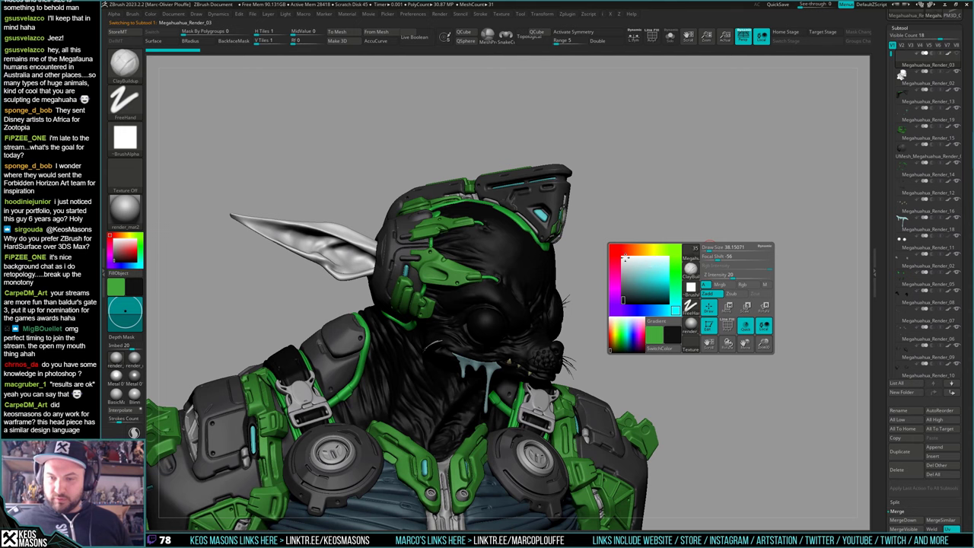
{"action": "left_click", "coordinate": [616, 251]}
{"action": "left_click", "coordinate": [664, 274]}
{"action": "left_click_drag", "start_coordinate": [791, 230], "coordinate": [752, 243], "text": "alt"}
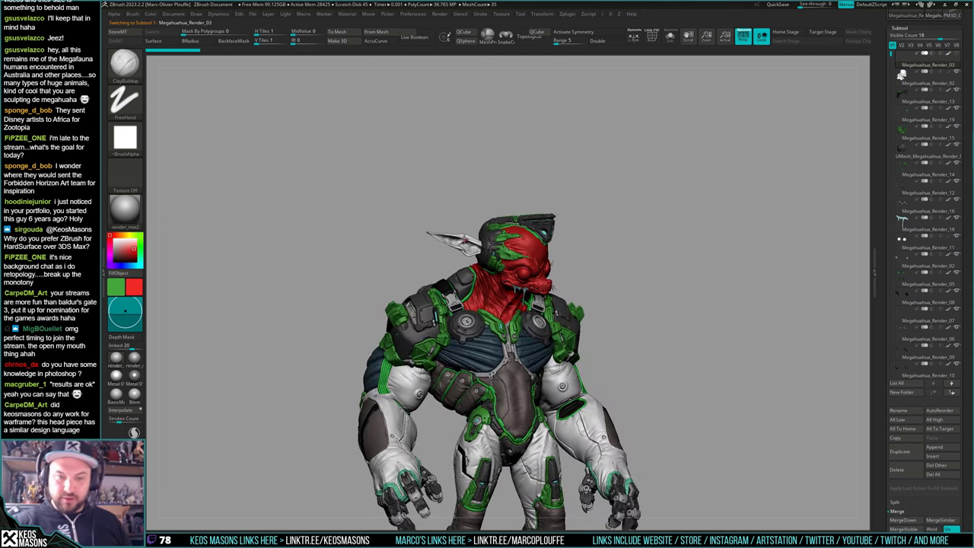
Make the ear the active subtool and match its color to the head's red skin
{"action": "left_click", "coordinate": [465, 240], "text": "alt"}
{"action": "key", "text": "ctrl+f"}
{"action": "left_click_drag", "start_coordinate": [760, 301], "coordinate": [688, 228]}
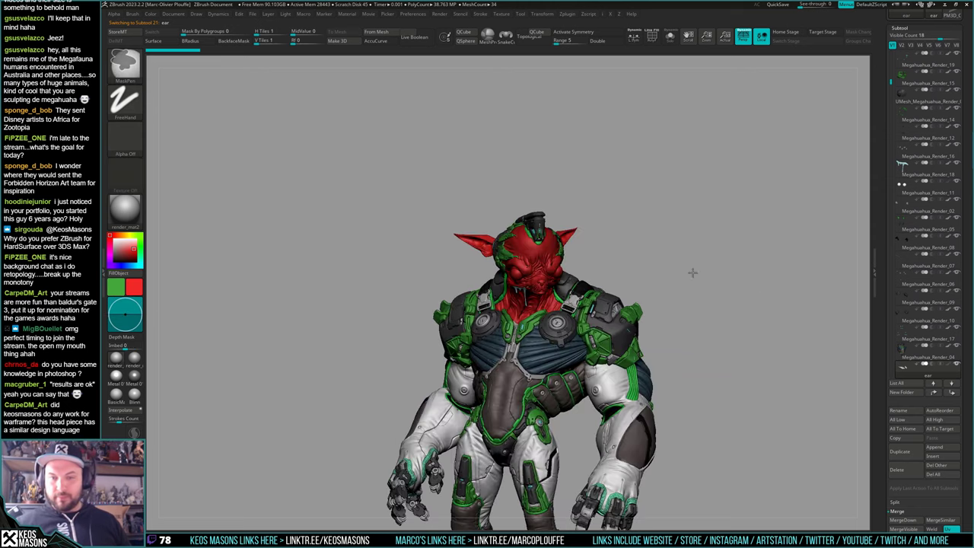
{"action": "right_click_drag", "start_coordinate": [692, 273], "coordinate": [704, 335], "text": "ctrl"}
{"action": "mouse_move", "coordinate": [711, 297]}
{"action": "right_mouse_down"}
{"action": "mouse_move", "coordinate": [807, 238]}
{"action": "mouse_move", "coordinate": [741, 264]}
{"action": "right_mouse_up"}
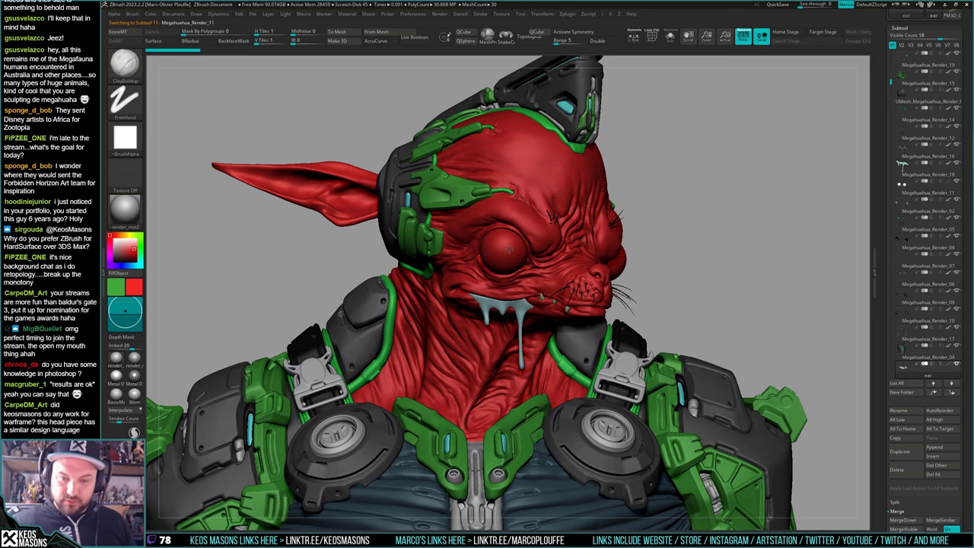
Make the eyeballs the active subtool, enlarge the brush, and turn the eyeballs white so they stand out from the skin
{"action": "right_click_drag", "start_coordinate": [510, 249], "coordinate": [518, 249]}
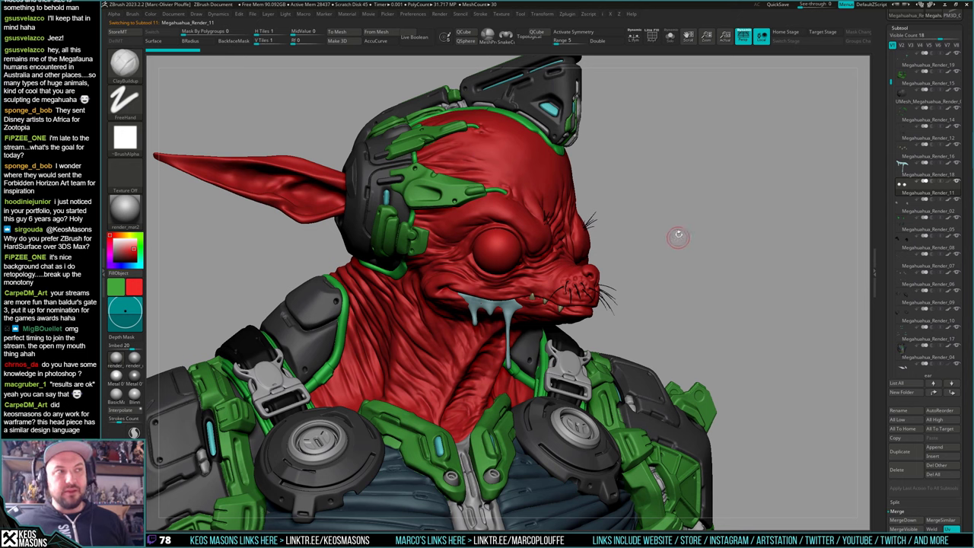
{"action": "key", "text": "space"}
{"action": "left_click_drag", "start_coordinate": [678, 234], "coordinate": [686, 234]}
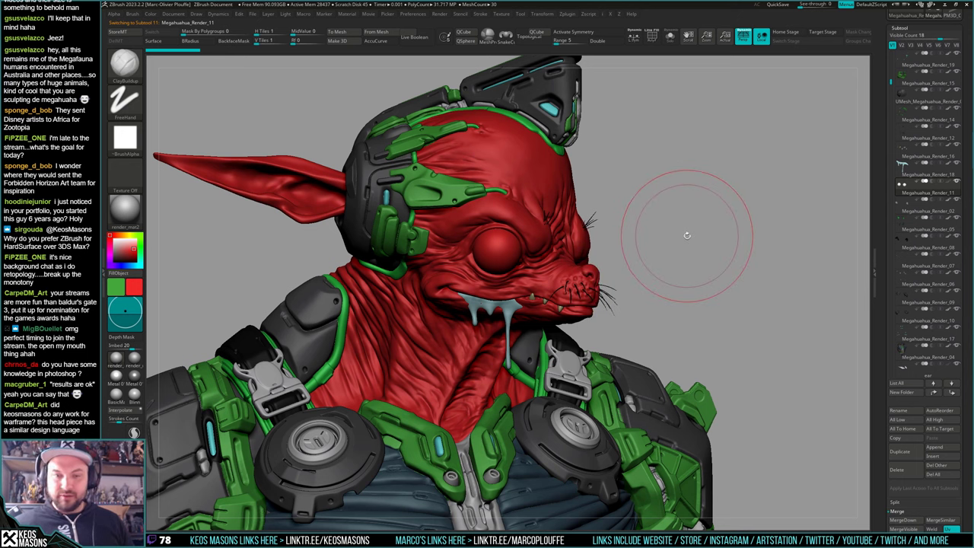
{"action": "key", "text": "space"}
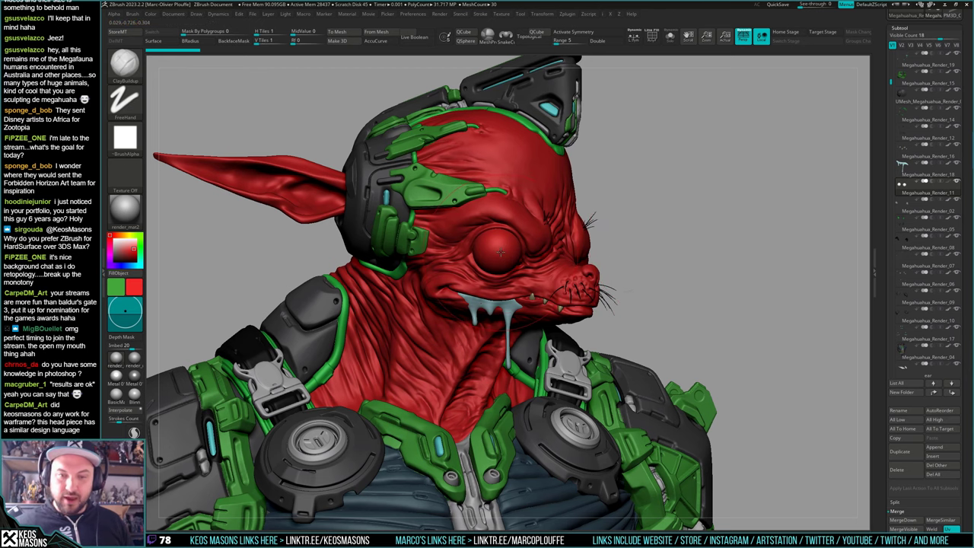
{"action": "key", "text": "space"}
{"action": "mouse_move", "coordinate": [500, 251]}
{"action": "right_mouse_down"}
{"action": "mouse_move", "coordinate": [742, 237]}
{"action": "mouse_move", "coordinate": [728, 239]}
{"action": "right_mouse_up"}
{"action": "key", "text": "space"}
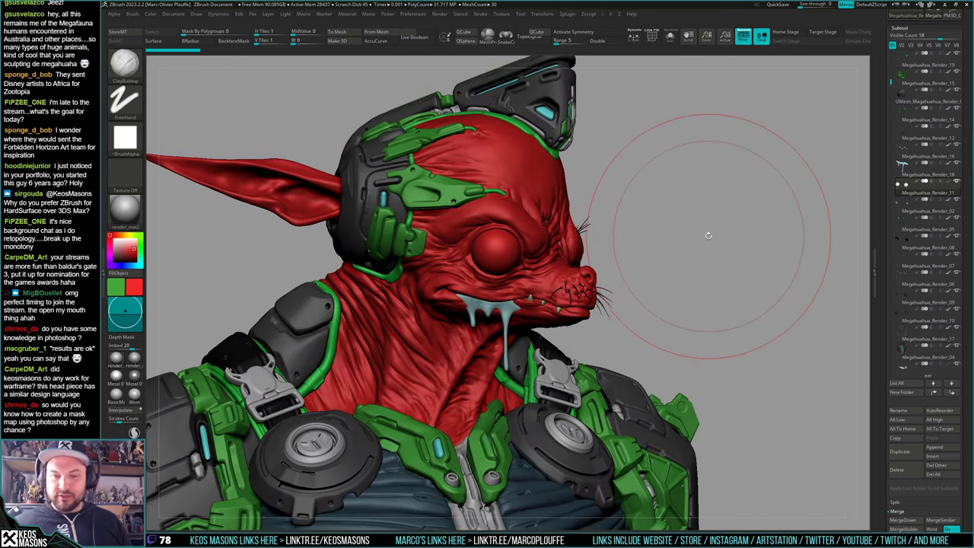
{"action": "key", "text": "ctrl+z"}
Set the main color to a light beige and enable Rgb painting for the brush
{"action": "key", "text": "space"}
{"action": "left_click", "coordinate": [625, 242]}
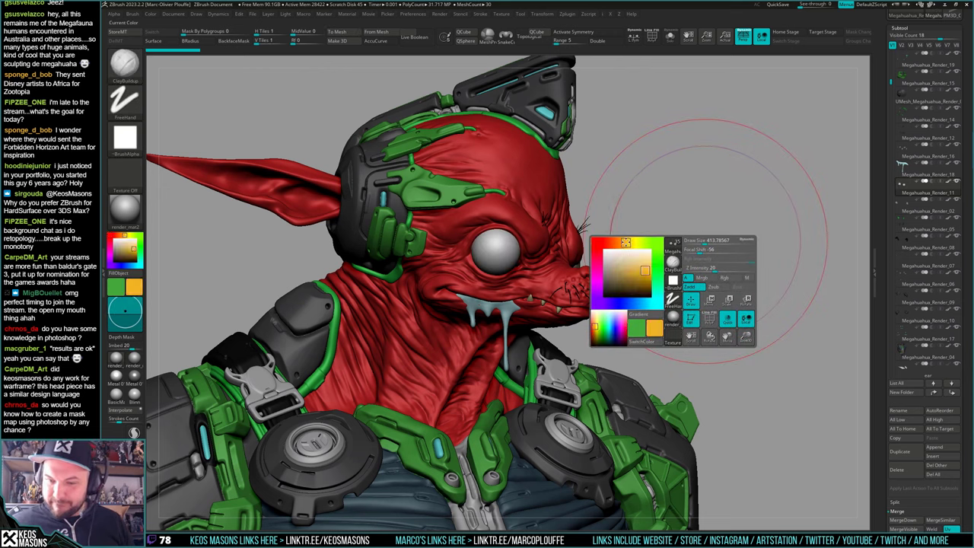
{"action": "left_click", "coordinate": [615, 263]}
{"action": "left_click", "coordinate": [608, 257]}
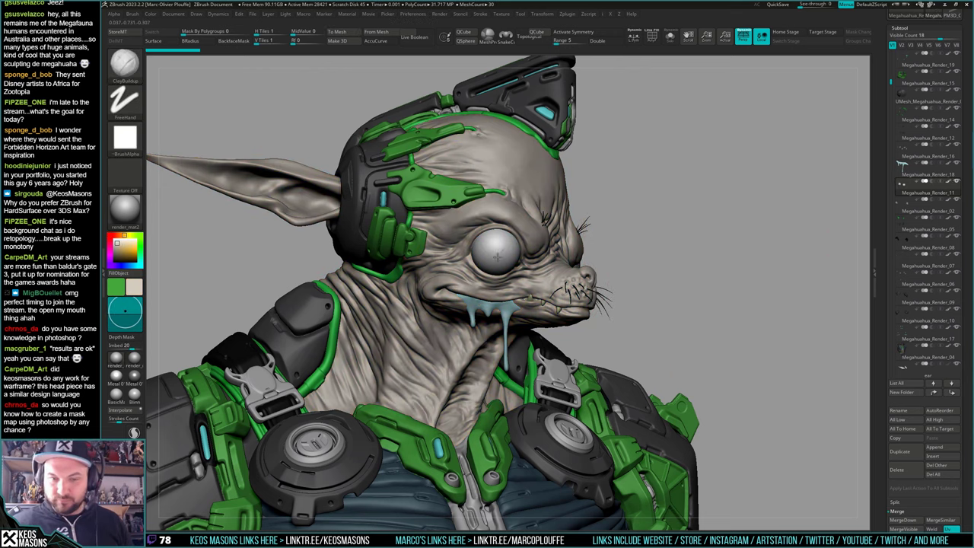
{"action": "key", "text": "space"}
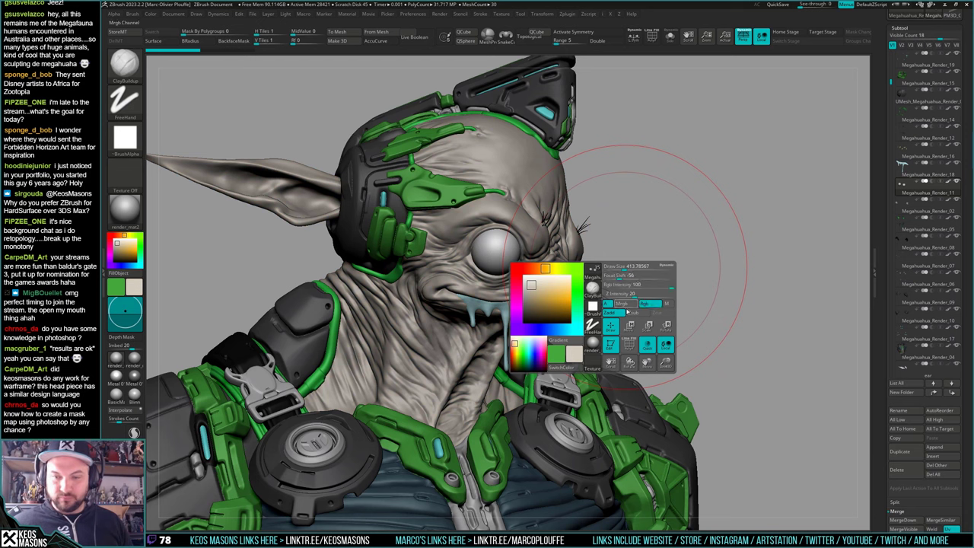
{"action": "left_click", "coordinate": [642, 304]}
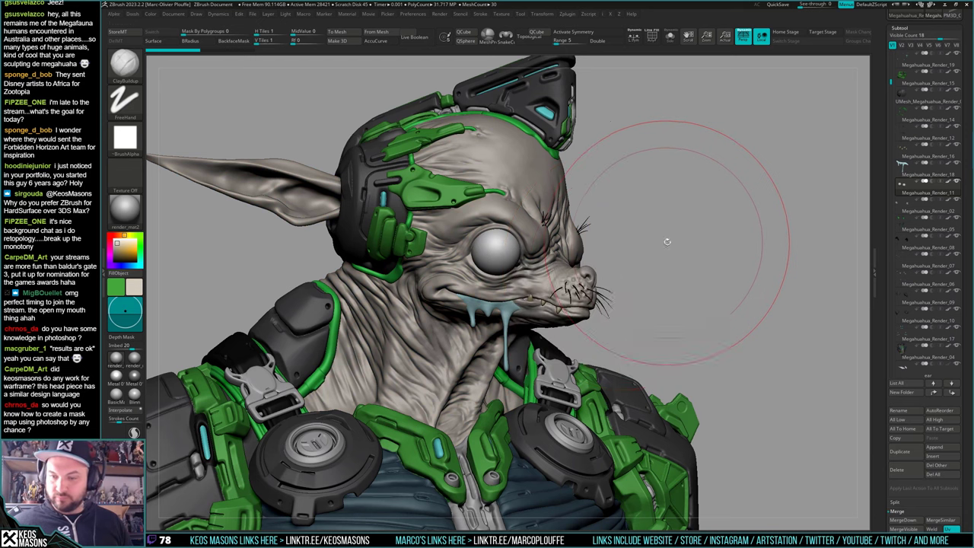
Switch to the soft Standard airbrush variant with the Dots stroke, adjust its size, and check the eyeballs from another angle
{"action": "key", "text": "b"}
{"action": "left_click", "coordinate": [658, 254]}
{"action": "key", "text": "space"}
{"action": "left_click", "coordinate": [702, 222]}
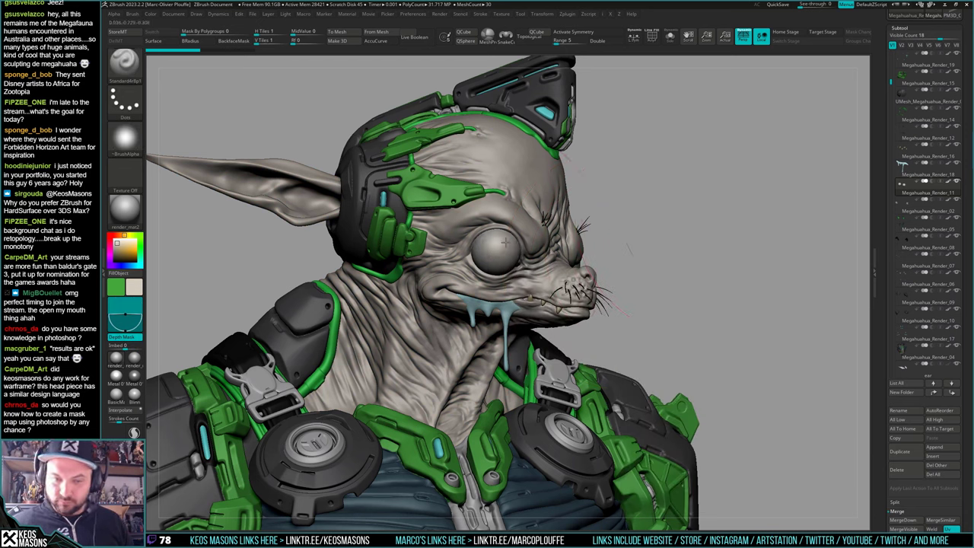
{"action": "key", "text": "space"}
{"action": "mouse_move", "coordinate": [582, 248]}
{"action": "left_mouse_down"}
{"action": "mouse_move", "coordinate": [635, 233]}
{"action": "mouse_move", "coordinate": [661, 249]}
{"action": "left_mouse_up"}
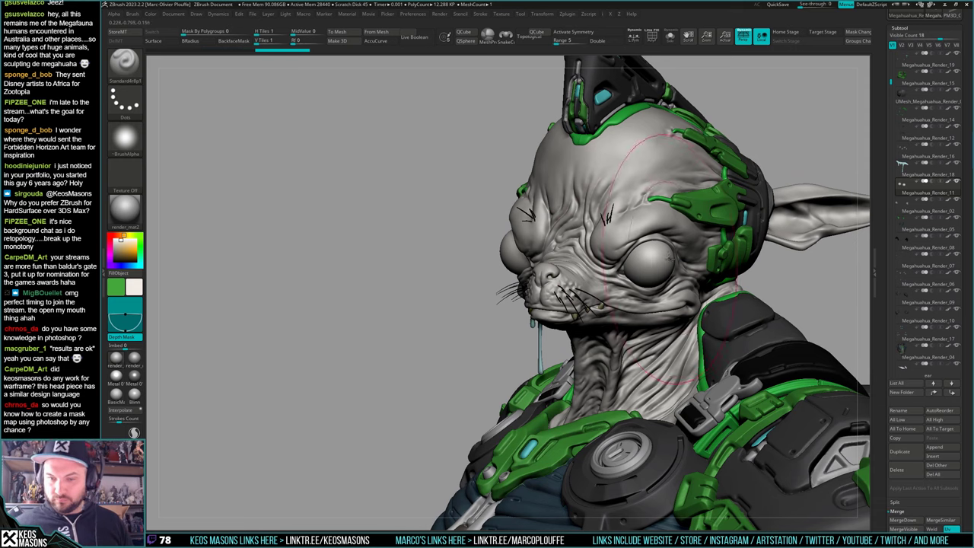
{"action": "right_click_drag", "start_coordinate": [659, 274], "coordinate": [662, 270]}
Make the ear the active subtool and move it up the subtool list to just below Megahuahua_Render_02
{"action": "scroll", "coordinate": [924, 221], "scroll_direction": "up", "scroll_amount": 3}
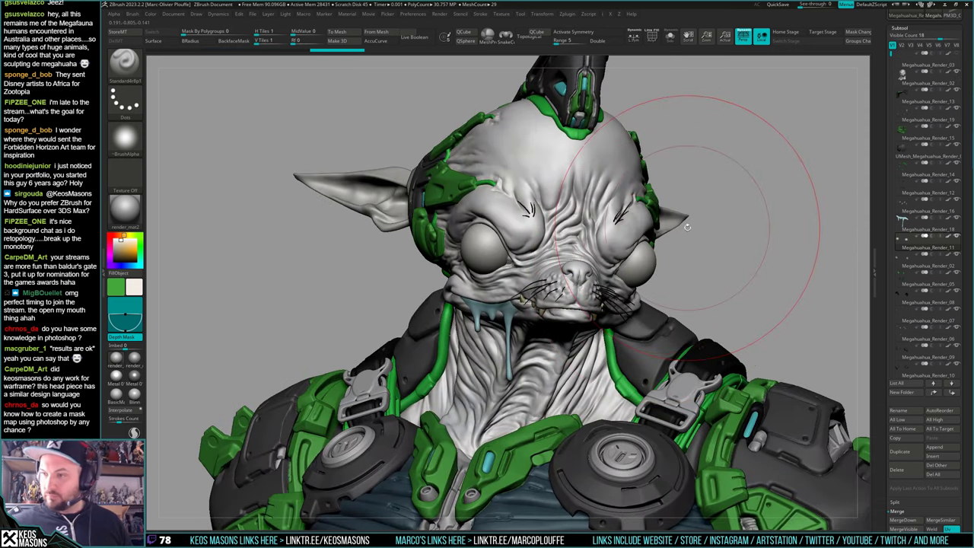
{"action": "mouse_move", "coordinate": [905, 262]}
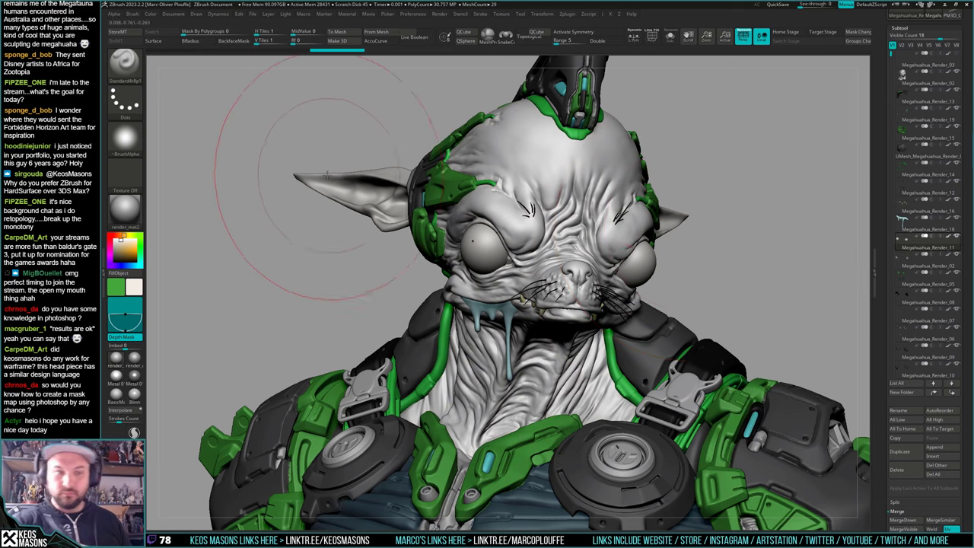
{"action": "left_click", "coordinate": [304, 177], "text": "alt"}
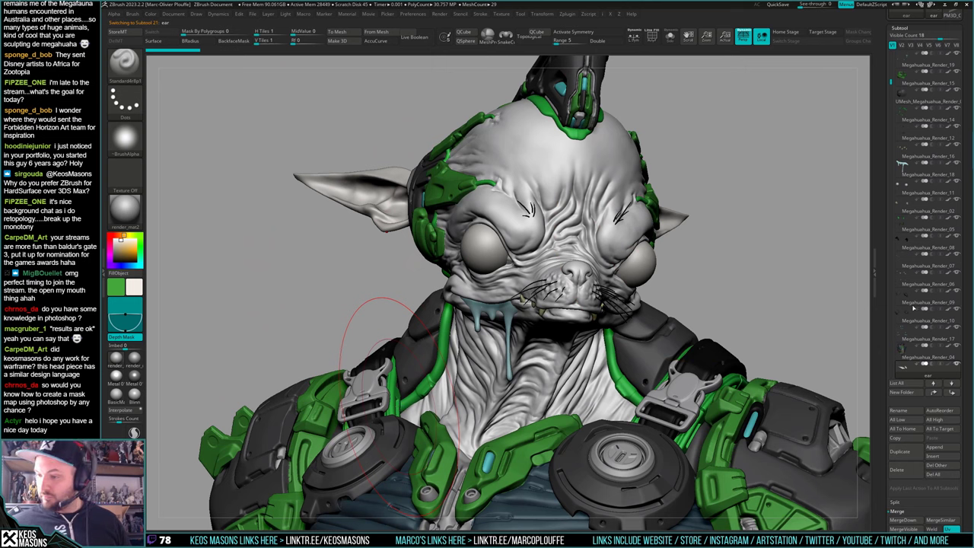
{"action": "mouse_move", "coordinate": [914, 102]}
{"action": "left_mouse_down"}
{"action": "mouse_move", "coordinate": [912, 58]}
{"action": "mouse_move", "coordinate": [909, 95]}
{"action": "left_mouse_up"}
{"action": "right_click_drag", "start_coordinate": [624, 293], "coordinate": [656, 326]}
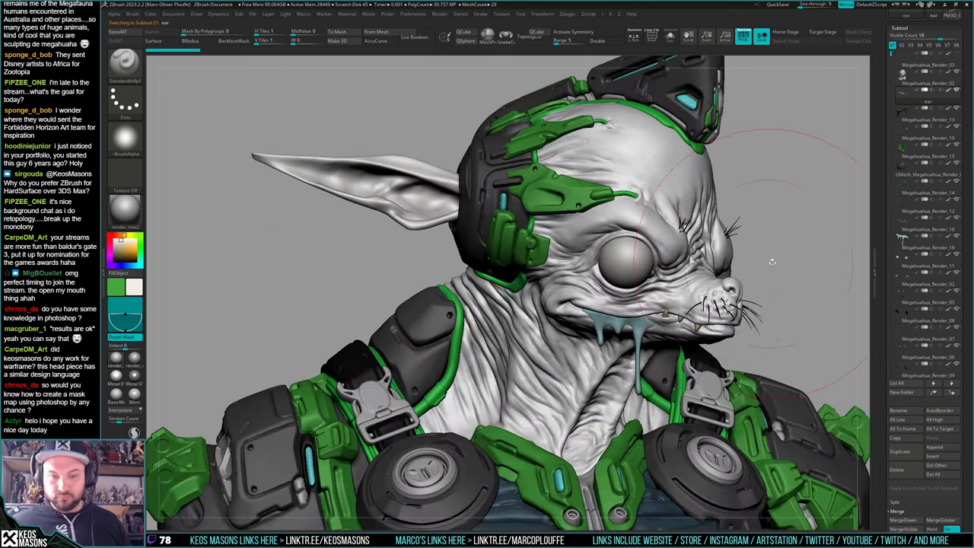
{"action": "right_click_drag", "start_coordinate": [771, 261], "coordinate": [667, 324], "text": "alt"}
Check neighbouring subtools in isolation, move the Megahuahua_Render_11 eyeballs directly below the ear in the subtool list, and show the whole model
{"action": "key", "text": "alt+s"}
{"action": "left_click", "coordinate": [906, 151]}
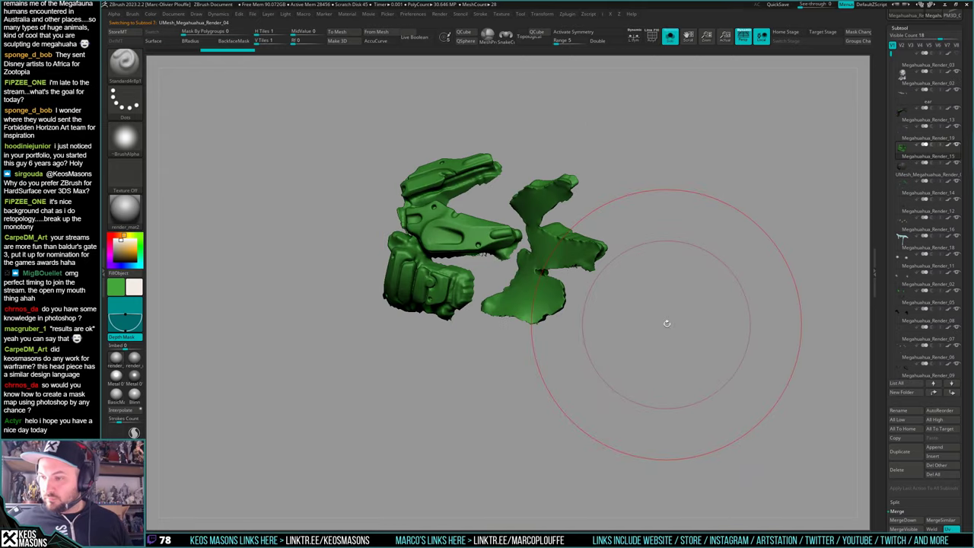
{"action": "left_click", "coordinate": [905, 169]}
{"action": "mouse_move", "coordinate": [912, 119]}
{"action": "left_mouse_down"}
{"action": "mouse_move", "coordinate": [913, 94]}
{"action": "mouse_move", "coordinate": [907, 117]}
{"action": "left_mouse_up"}
{"action": "left_click", "coordinate": [906, 116]}
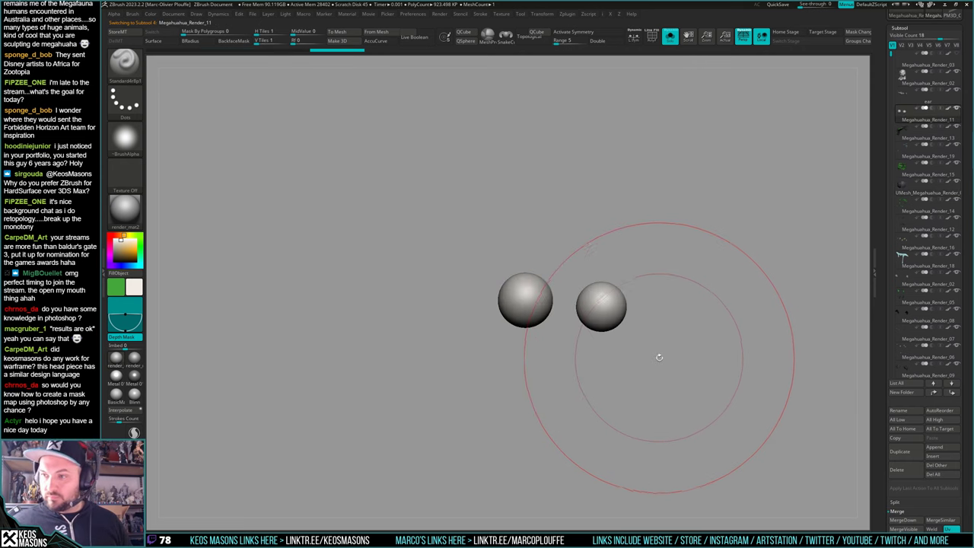
{"action": "key", "text": "alt+shift+s"}
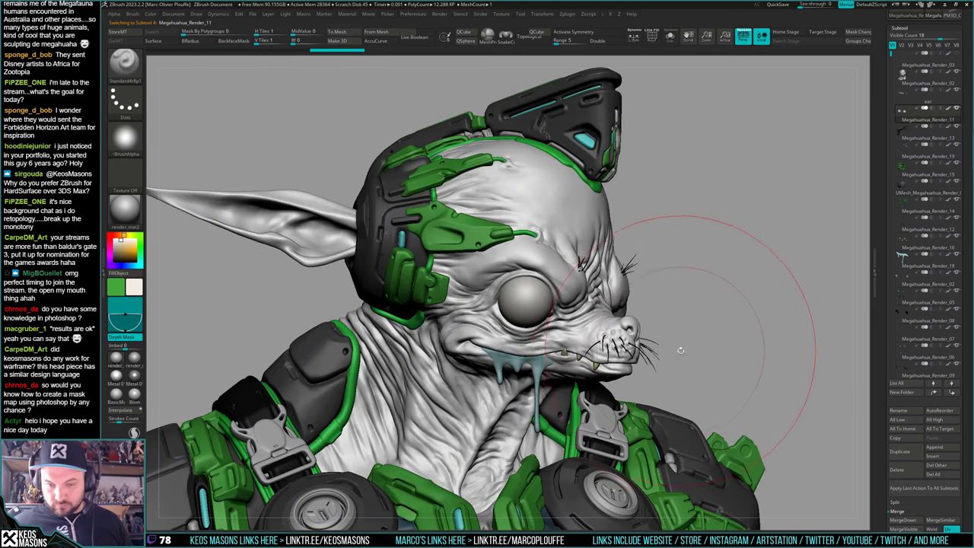
Reduce the brush's draw size to about 33 for painting details on the near eyeball
{"action": "mouse_move", "coordinate": [669, 352]}
{"action": "right_mouse_down", "text": "ctrl"}
{"action": "mouse_move", "coordinate": [548, 361]}
{"action": "mouse_move", "coordinate": [613, 340]}
{"action": "right_mouse_up", "text": "ctrl"}
{"action": "key", "text": "m"}
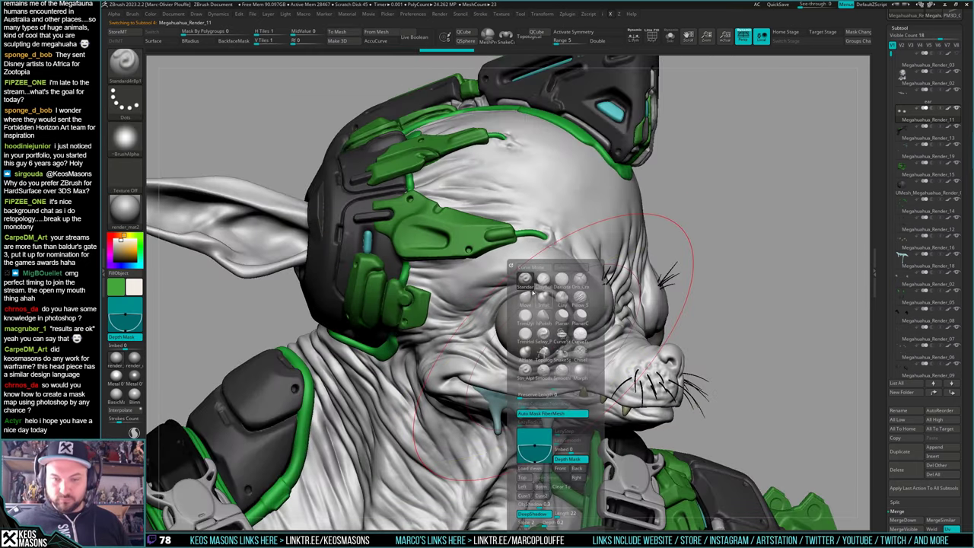
{"action": "left_click", "coordinate": [561, 337]}
{"action": "key", "text": "space"}
{"action": "left_click_drag", "start_coordinate": [522, 327], "coordinate": [513, 326]}
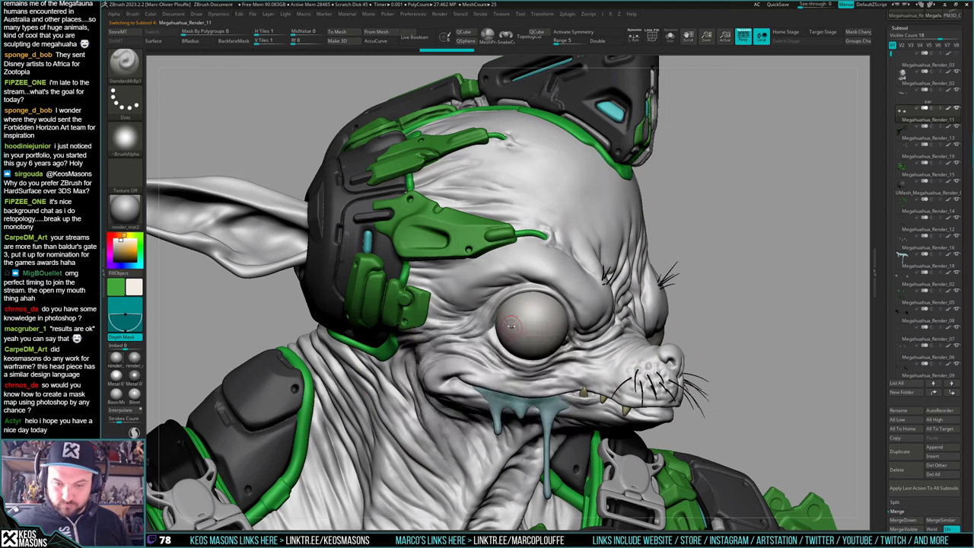
{"action": "key", "text": "space"}
{"action": "key", "text": "m"}
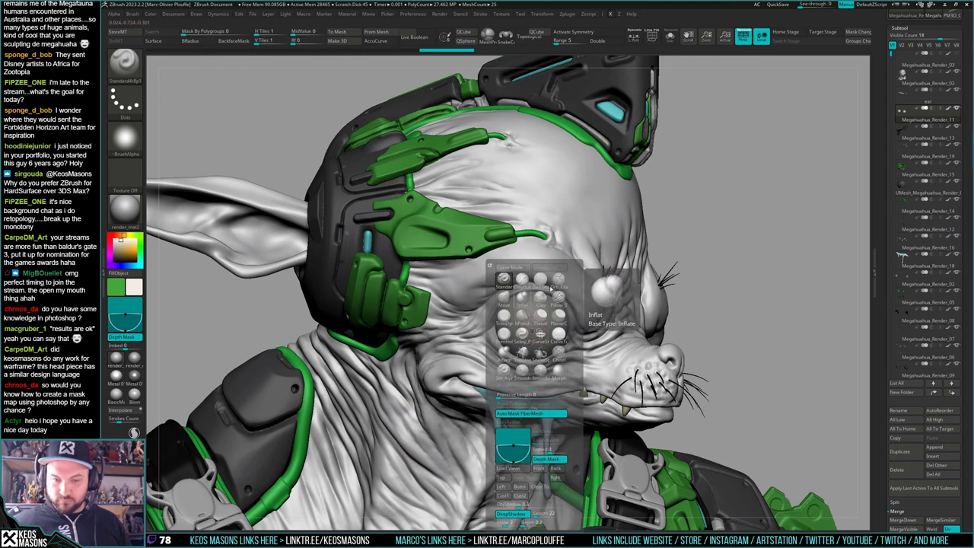
{"action": "key", "text": "space"}
{"action": "left_click_drag", "start_coordinate": [660, 284], "coordinate": [647, 283]}
{"action": "key", "text": "space"}
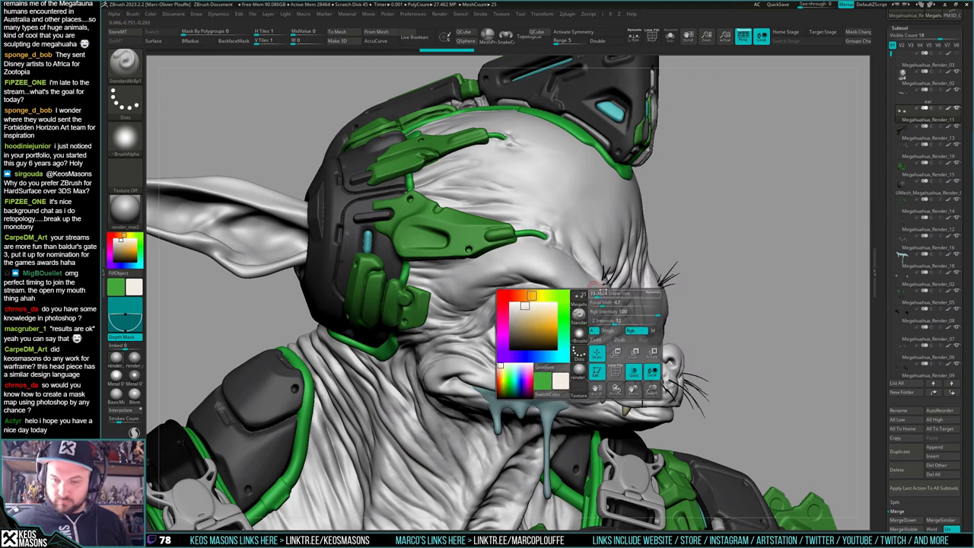
Try a yellow spot at the center of the near eyeball, undo it, and paint the spot in muted orange instead
{"action": "left_click", "coordinate": [538, 295]}
{"action": "left_click_drag", "start_coordinate": [538, 306], "coordinate": [547, 324]}
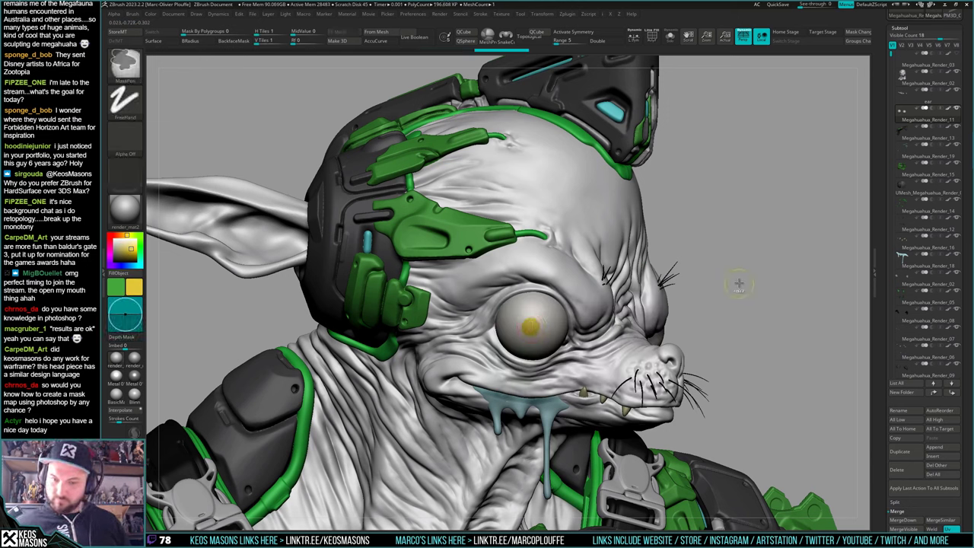
{"action": "key", "text": "space"}
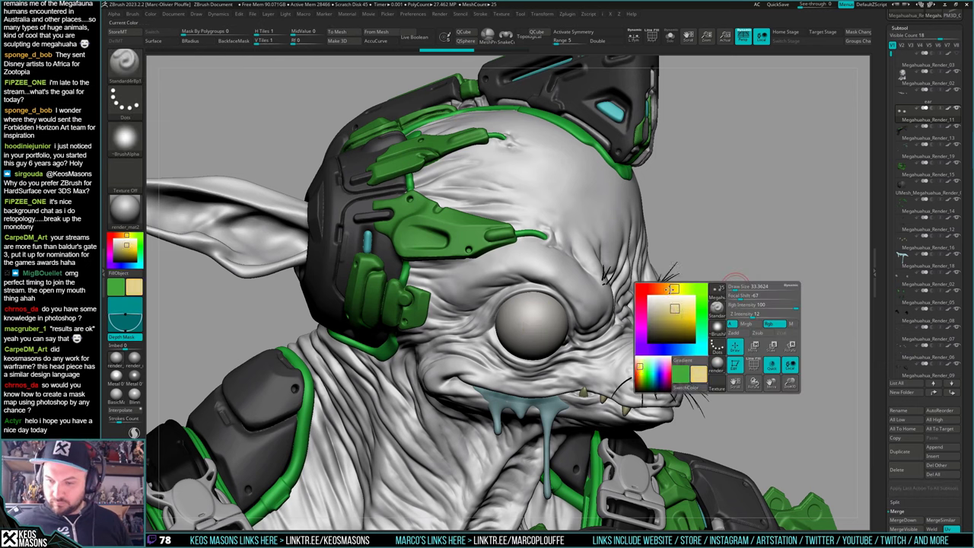
{"action": "left_click", "coordinate": [674, 321]}
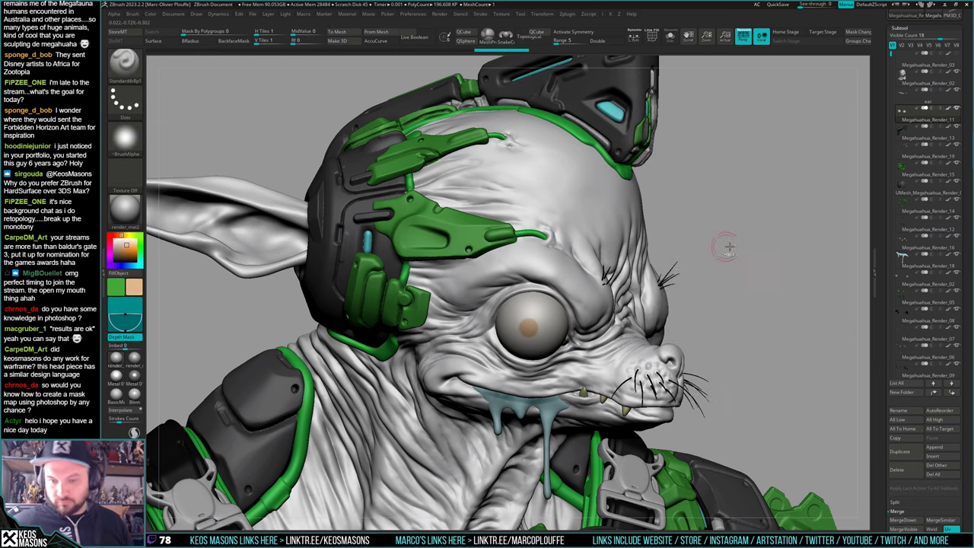
Switch the paint color to a soft yellow and repaint the iris spot at the center of the near eyeball
{"action": "key", "text": "space"}
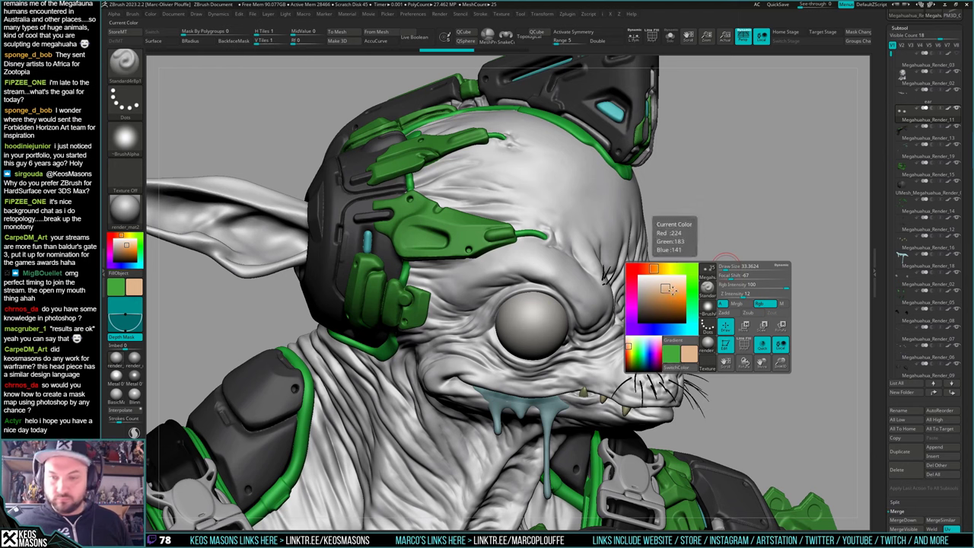
{"action": "left_click_drag", "start_coordinate": [667, 289], "coordinate": [672, 287]}
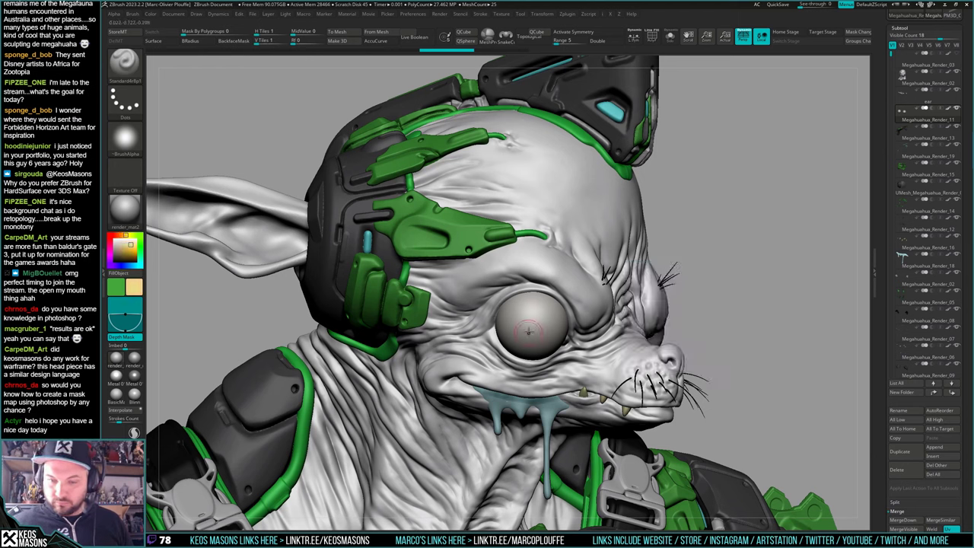
{"action": "key", "text": "ctrl"}
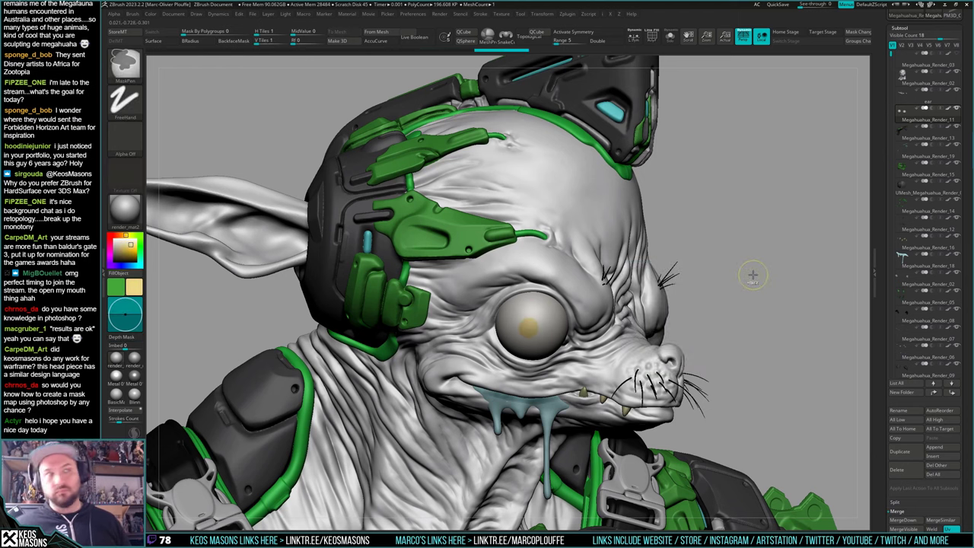
{"action": "key", "text": "ctrl+z"}
{"action": "left_click_drag", "start_coordinate": [750, 274], "coordinate": [737, 254]}
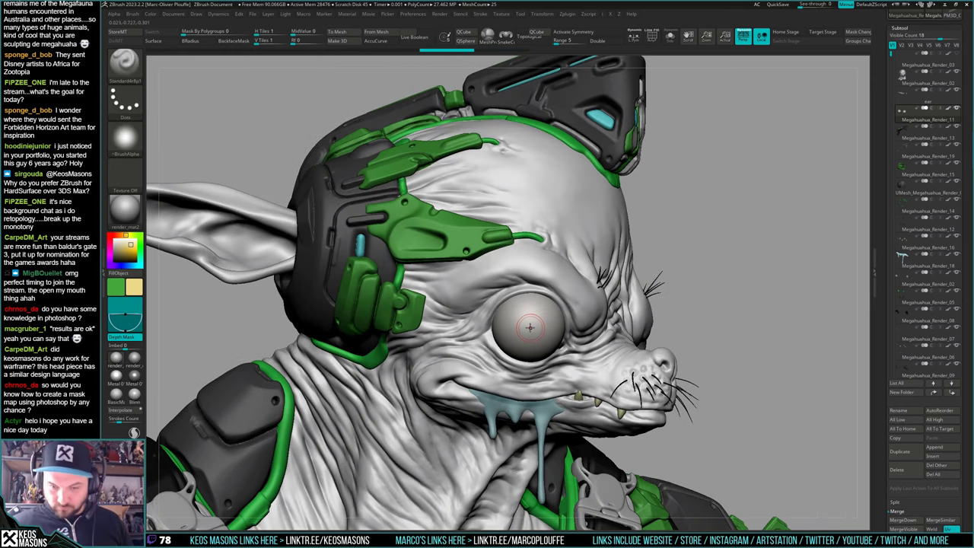
{"action": "key", "text": "space"}
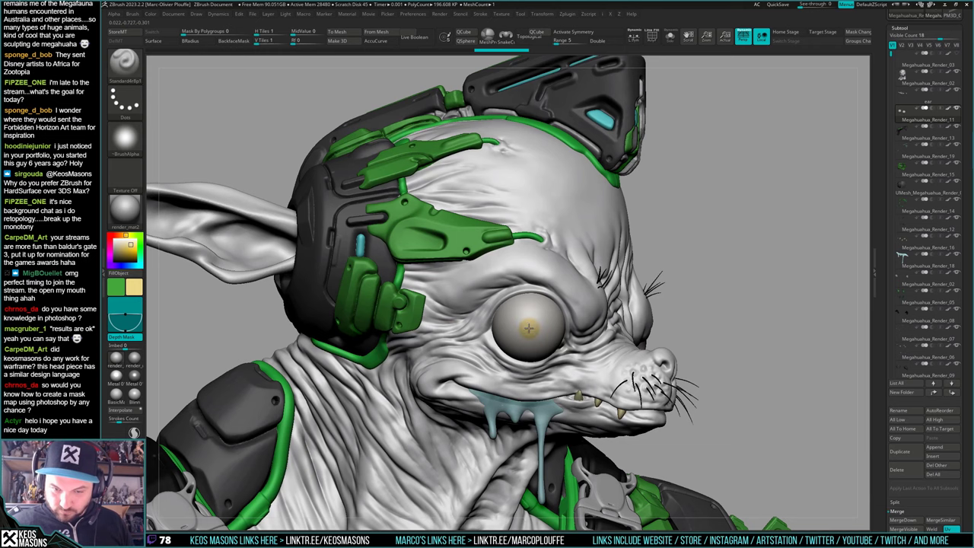
Check the iris placement from several angles, sample the eyeball's off-white color, and paint over the near eye's yellow spot
{"action": "left_click_drag", "start_coordinate": [742, 296], "coordinate": [674, 300]}
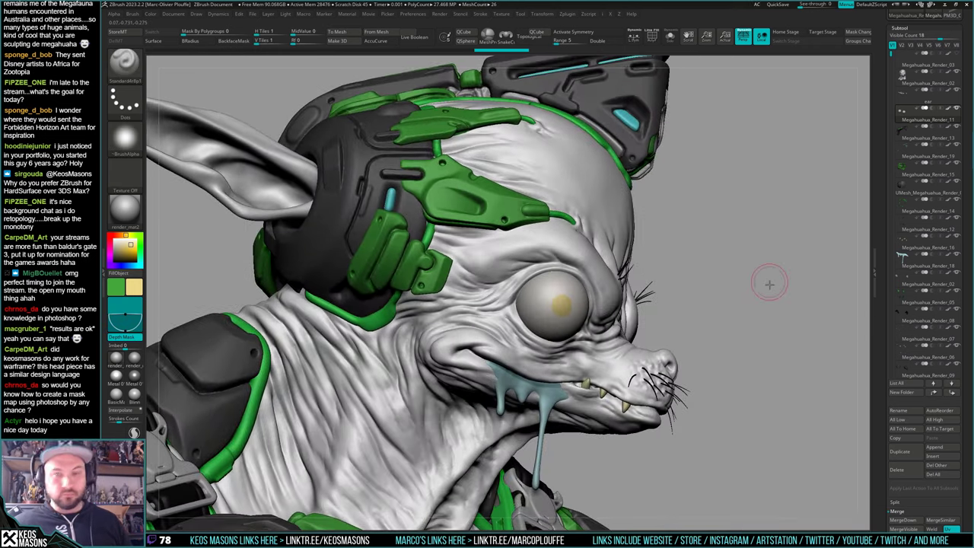
{"action": "mouse_move", "coordinate": [767, 282]}
{"action": "left_mouse_down"}
{"action": "mouse_move", "coordinate": [765, 291]}
{"action": "mouse_move", "coordinate": [798, 243]}
{"action": "left_mouse_up"}
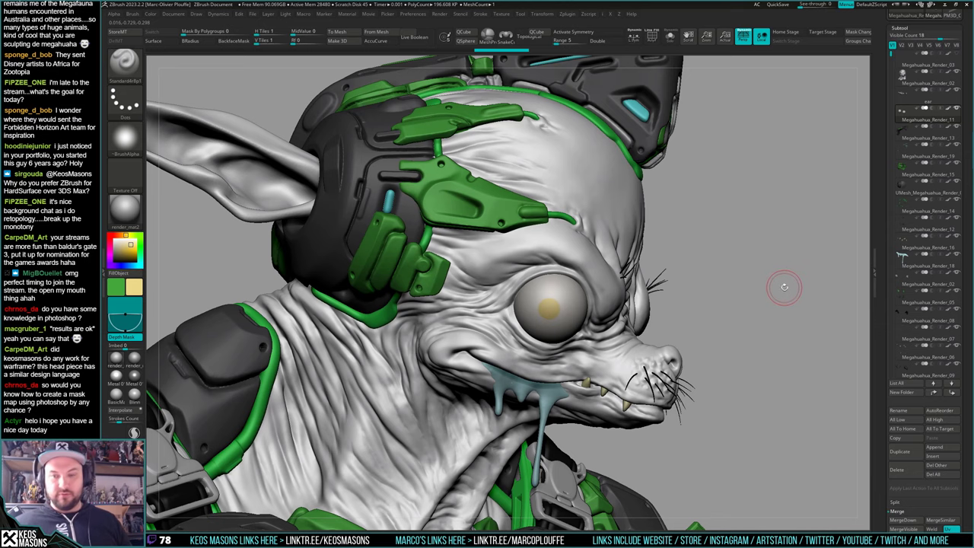
{"action": "left_click_drag", "start_coordinate": [784, 287], "coordinate": [761, 361]}
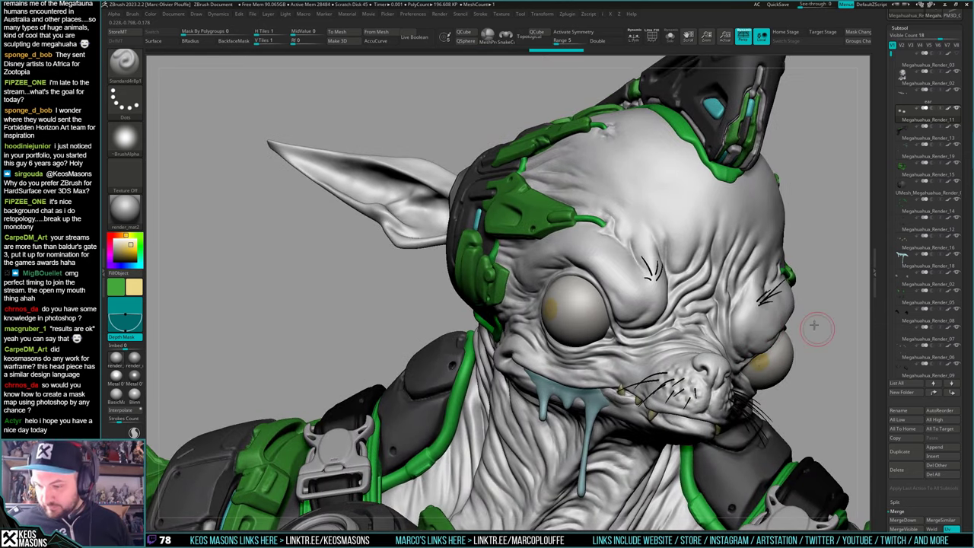
{"action": "mouse_move", "coordinate": [813, 325]}
{"action": "left_mouse_down"}
{"action": "mouse_move", "coordinate": [793, 251]}
{"action": "mouse_move", "coordinate": [798, 264]}
{"action": "left_mouse_up"}
{"action": "mouse_move", "coordinate": [761, 295]}
{"action": "left_mouse_down"}
{"action": "mouse_move", "coordinate": [761, 323]}
{"action": "mouse_move", "coordinate": [665, 312]}
{"action": "mouse_move", "coordinate": [780, 309]}
{"action": "mouse_move", "coordinate": [772, 322]}
{"action": "mouse_move", "coordinate": [774, 297]}
{"action": "mouse_move", "coordinate": [776, 349]}
{"action": "mouse_move", "coordinate": [775, 282]}
{"action": "mouse_move", "coordinate": [785, 315]}
{"action": "mouse_move", "coordinate": [773, 312]}
{"action": "mouse_move", "coordinate": [772, 329]}
{"action": "left_mouse_up"}
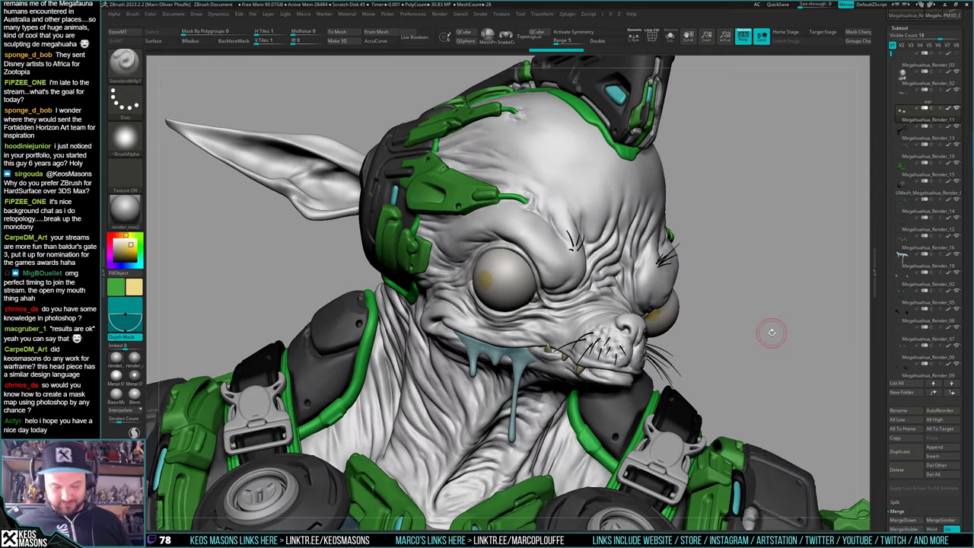
{"action": "key", "text": "v"}
{"action": "key", "text": "c"}
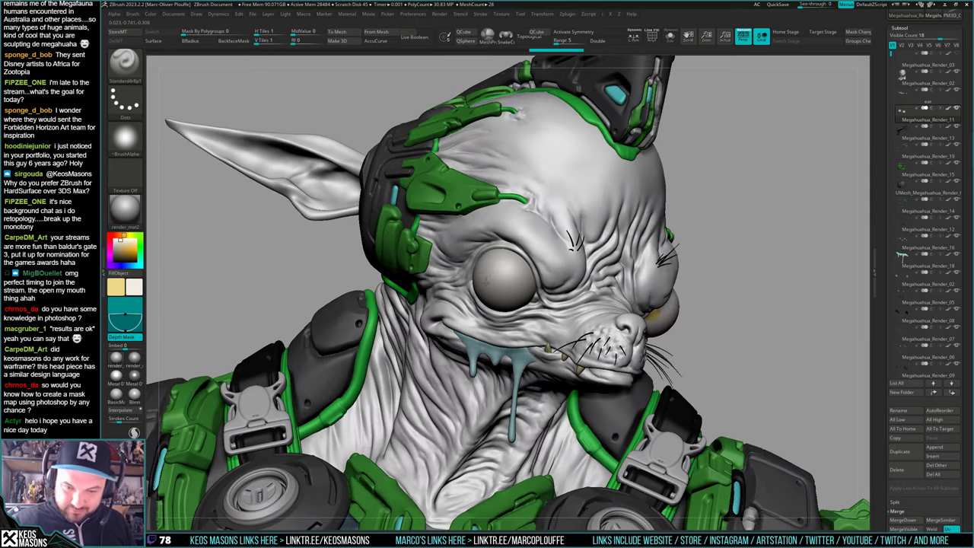
Switch back to the soft yellow and repaint the iris on the near eyeball, refining its placement from a side angle
{"action": "key", "text": "v"}
{"action": "left_click_drag", "start_coordinate": [691, 219], "coordinate": [725, 235]}
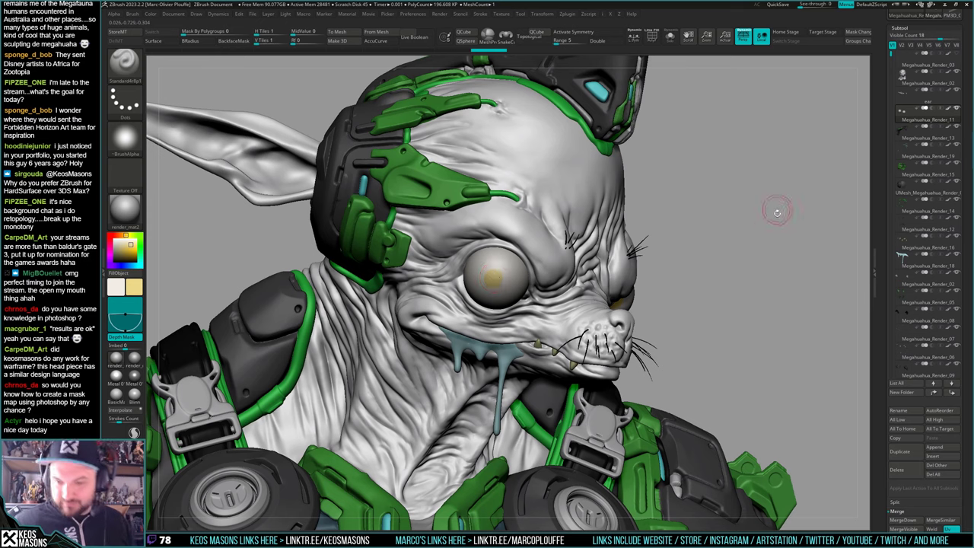
{"action": "left_click_drag", "start_coordinate": [757, 247], "coordinate": [751, 255]}
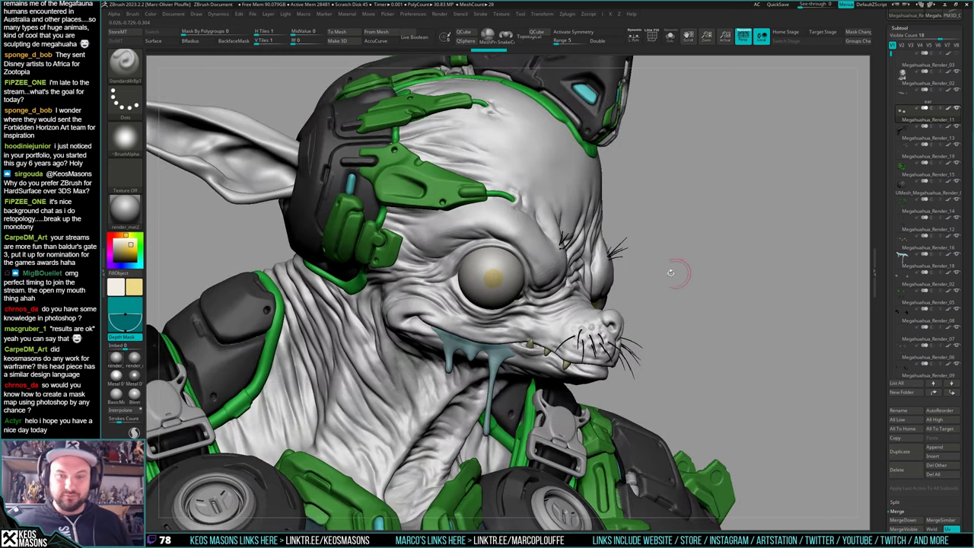
{"action": "key", "text": "ctrl"}
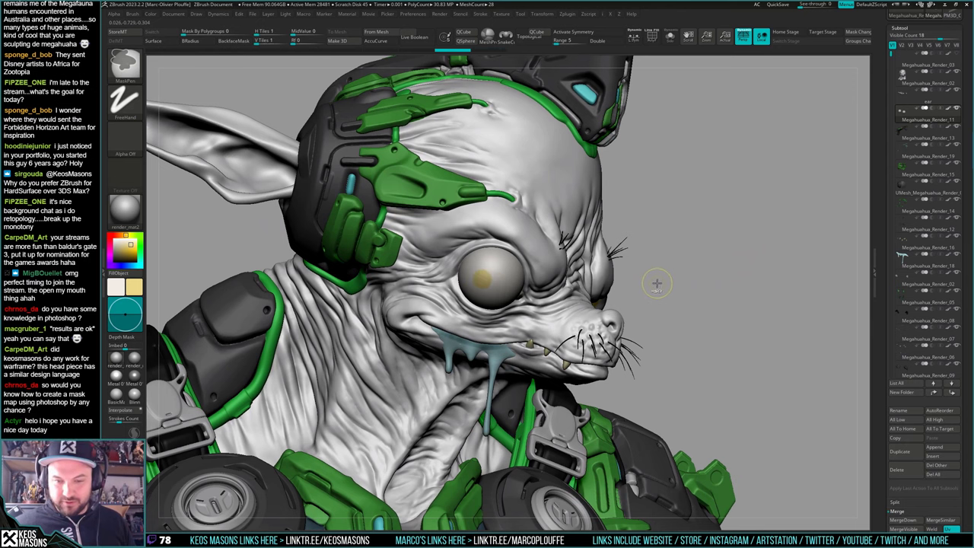
{"action": "left_click_drag", "start_coordinate": [667, 261], "coordinate": [678, 258]}
{"action": "key", "text": "ctrl"}
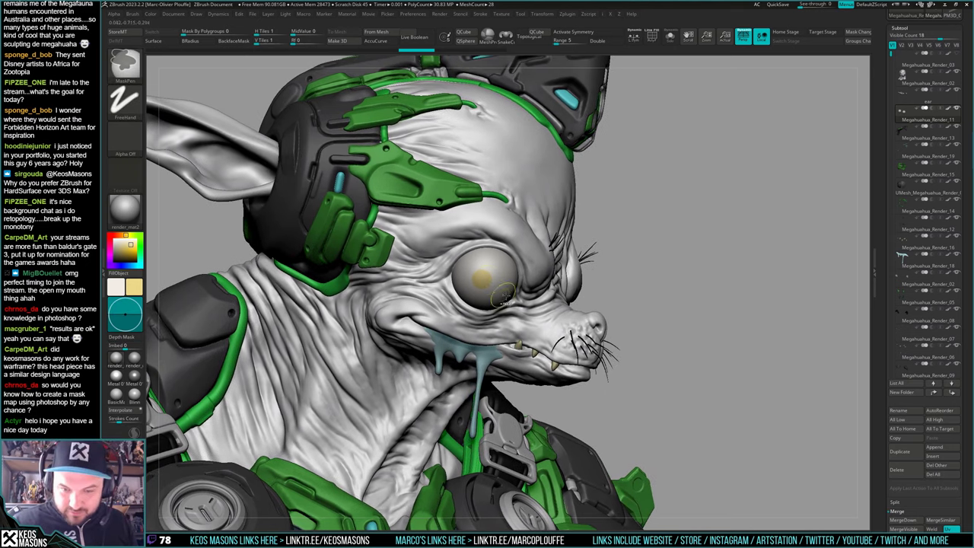
{"action": "key", "text": "ctrl+shift"}
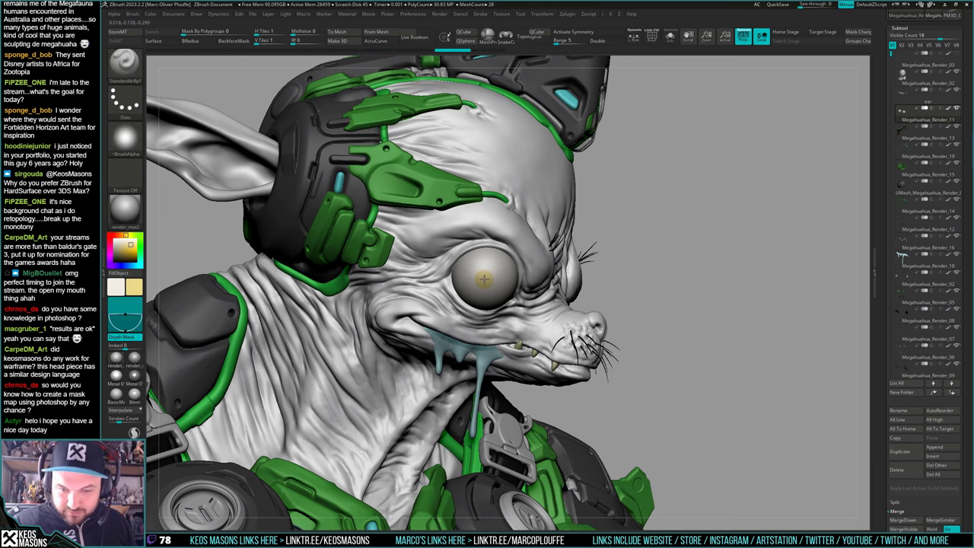
Set the paint color to black, reduce the draw size, isolate the eyeballs, and paint a small pupil at the center of the iris
{"action": "mouse_move", "coordinate": [748, 261]}
{"action": "left_mouse_down"}
{"action": "mouse_move", "coordinate": [647, 327]}
{"action": "mouse_move", "coordinate": [681, 267]}
{"action": "left_mouse_up"}
{"action": "right_click_drag", "start_coordinate": [719, 272], "coordinate": [691, 285]}
{"action": "right_click_drag", "start_coordinate": [691, 251], "coordinate": [691, 291], "text": "ctrl"}
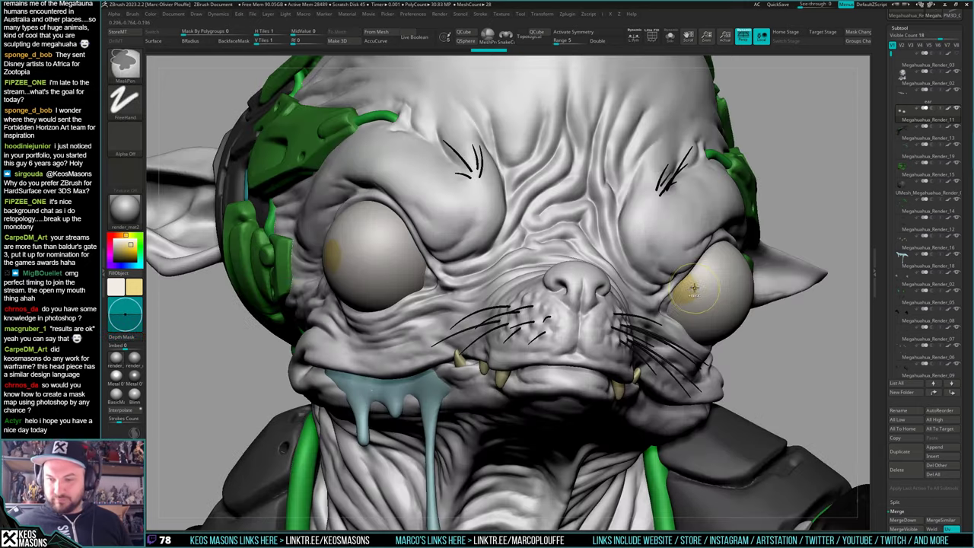
{"action": "key", "text": "v"}
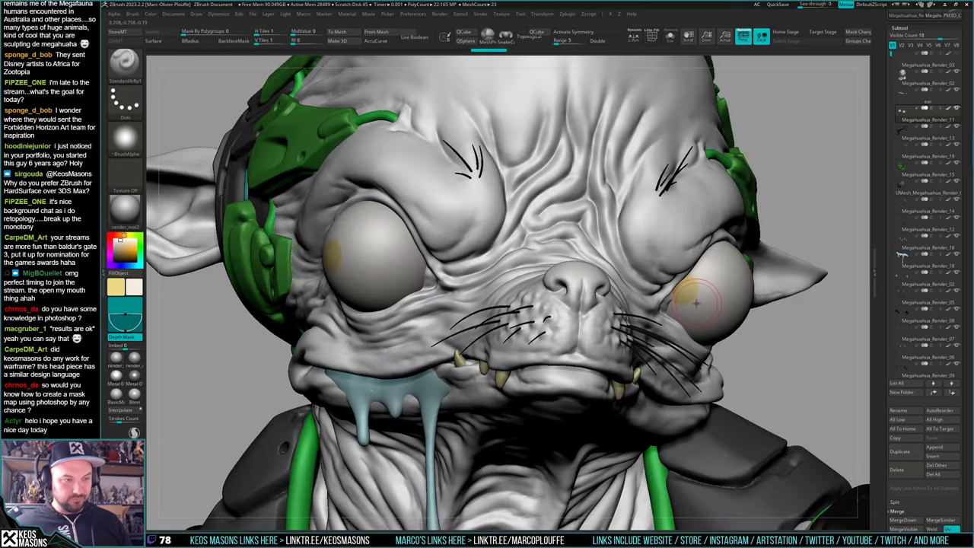
{"action": "key", "text": "space"}
{"action": "left_click_drag", "start_coordinate": [628, 334], "coordinate": [614, 351]}
{"action": "key", "text": "space"}
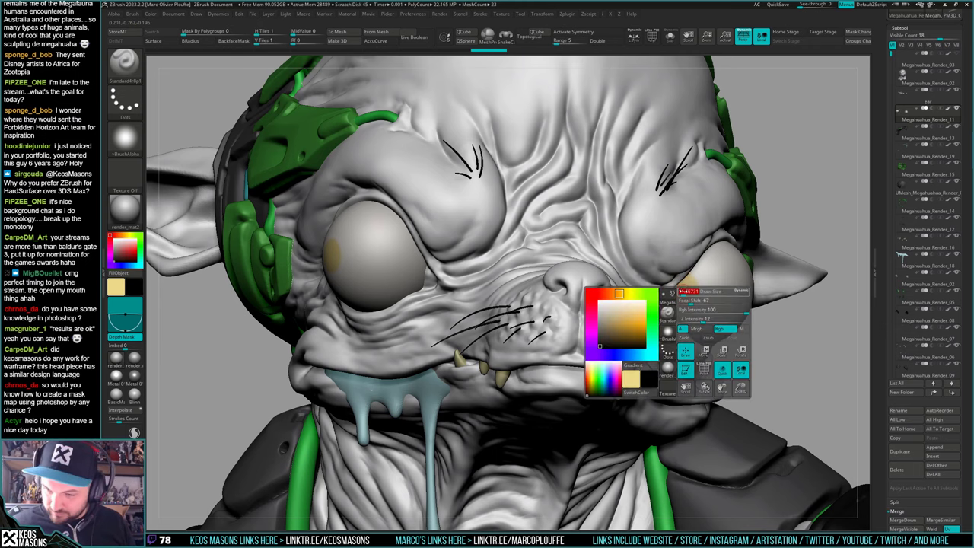
{"action": "right_click_drag", "start_coordinate": [685, 289], "coordinate": [696, 283]}
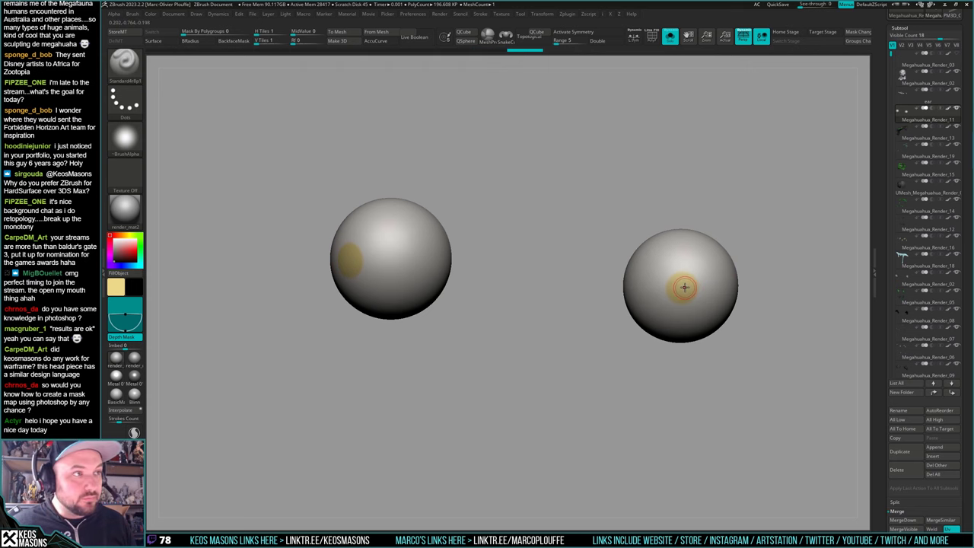
{"action": "key", "text": "space"}
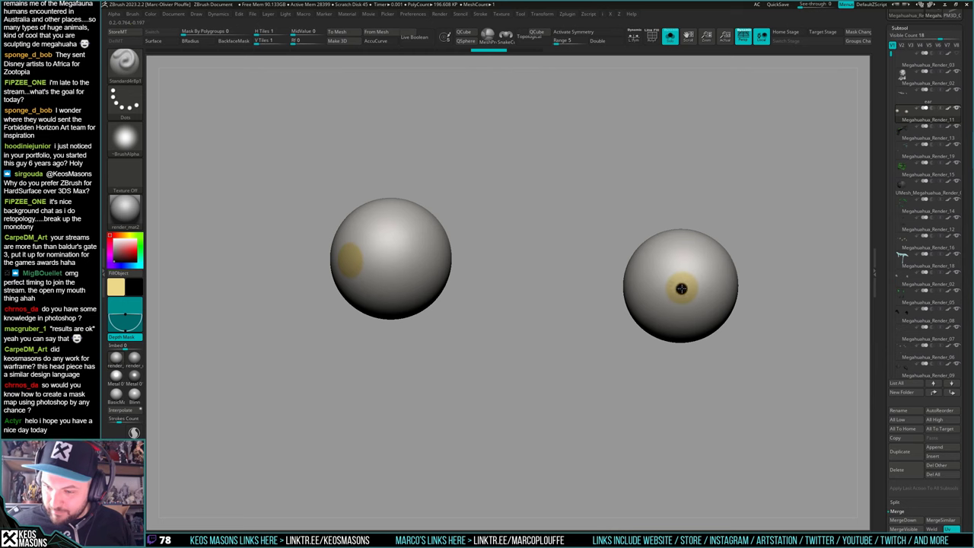
{"action": "left_click", "coordinate": [681, 288]}
{"action": "right_click_drag", "start_coordinate": [681, 287], "coordinate": [741, 274]}
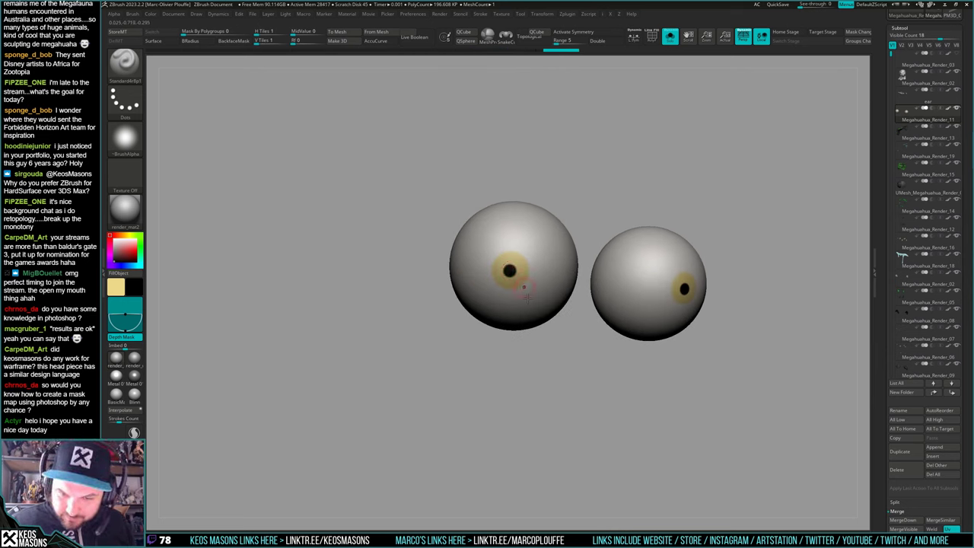
Show the whole model again, make the Megahuahua_Render_02 head the active subtool, and check it briefly in isolation
{"action": "right_click_drag", "start_coordinate": [527, 297], "coordinate": [528, 254], "text": "ctrl"}
{"action": "key", "text": "alt+s"}
{"action": "mouse_move", "coordinate": [704, 287]}
{"action": "right_mouse_down"}
{"action": "mouse_move", "coordinate": [633, 299]}
{"action": "mouse_move", "coordinate": [643, 250]}
{"action": "right_mouse_up"}
{"action": "left_click_drag", "start_coordinate": [728, 251], "coordinate": [730, 279]}
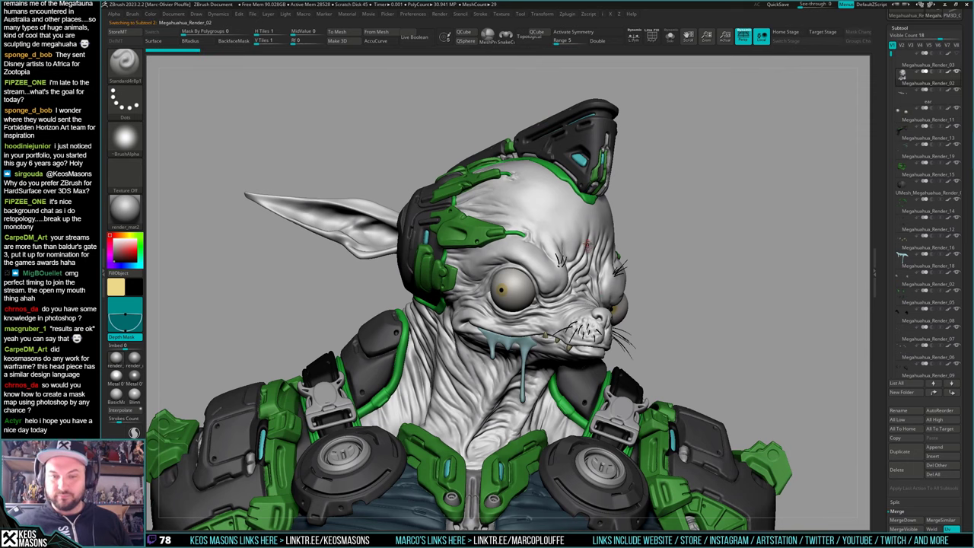
{"action": "mouse_move", "coordinate": [735, 244]}
{"action": "left_mouse_down"}
{"action": "mouse_move", "coordinate": [758, 251]}
{"action": "mouse_move", "coordinate": [736, 270]}
{"action": "left_mouse_up"}
{"action": "key", "text": "alt+s"}
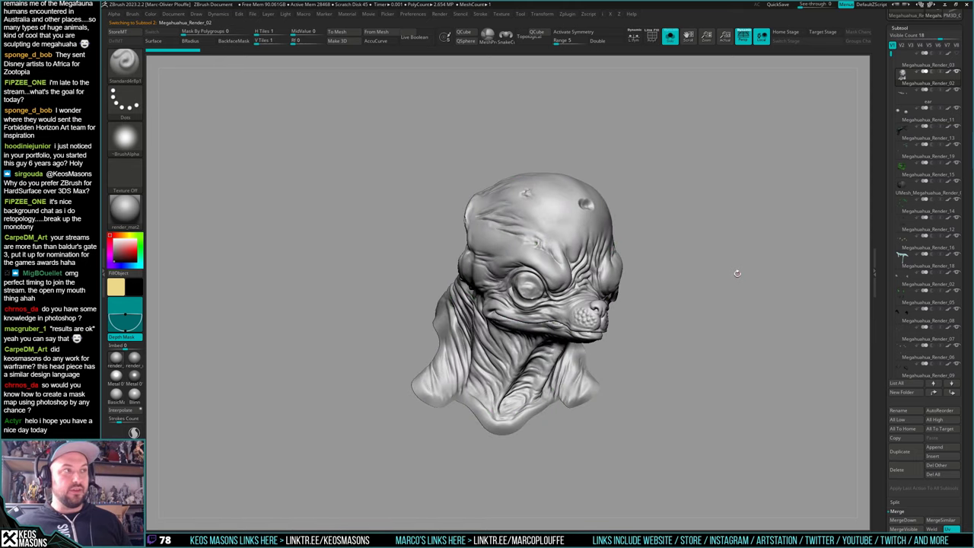
{"action": "key", "text": "alt+s"}
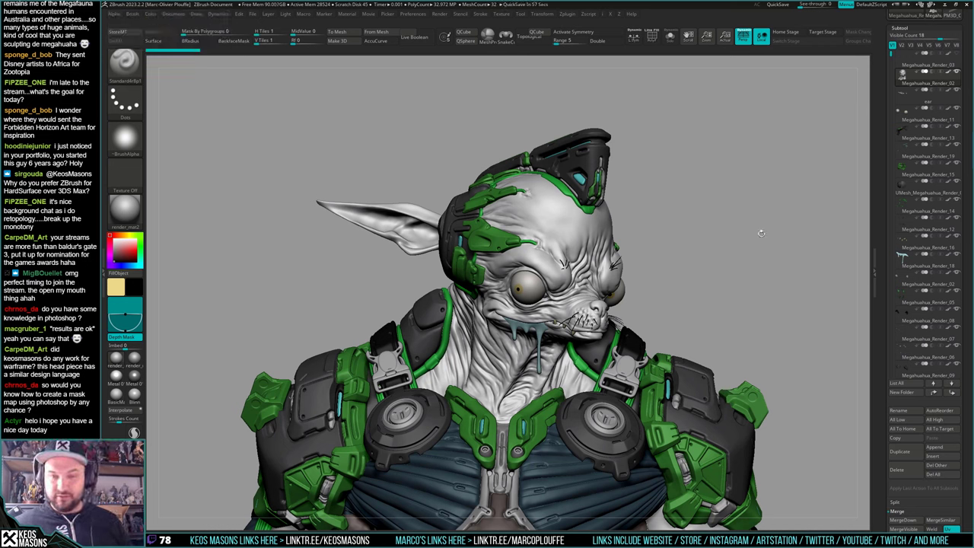
Fill the Megahuahua_Render_02 head with the current color and adjust it to a pale pinkish-beige skin tone
{"action": "key", "text": "b"}
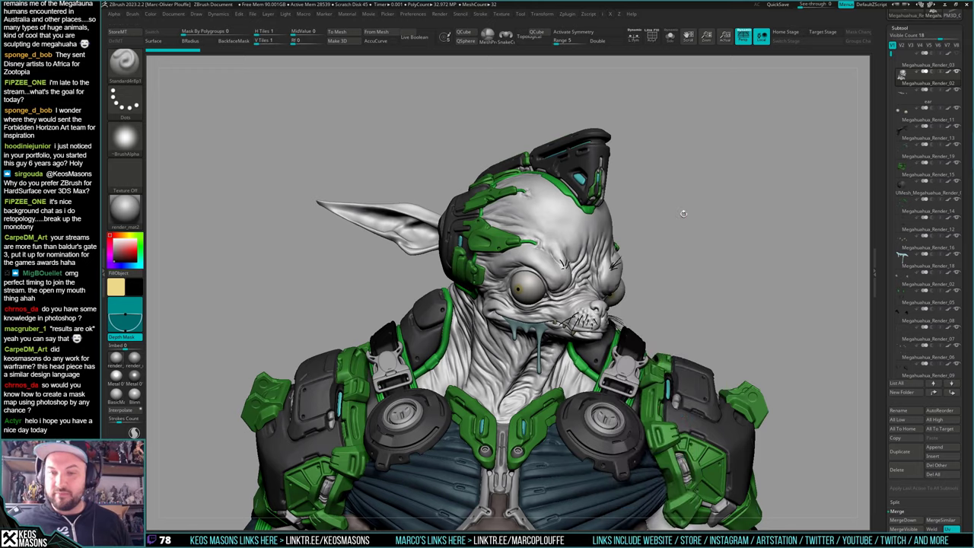
{"action": "key", "text": "space"}
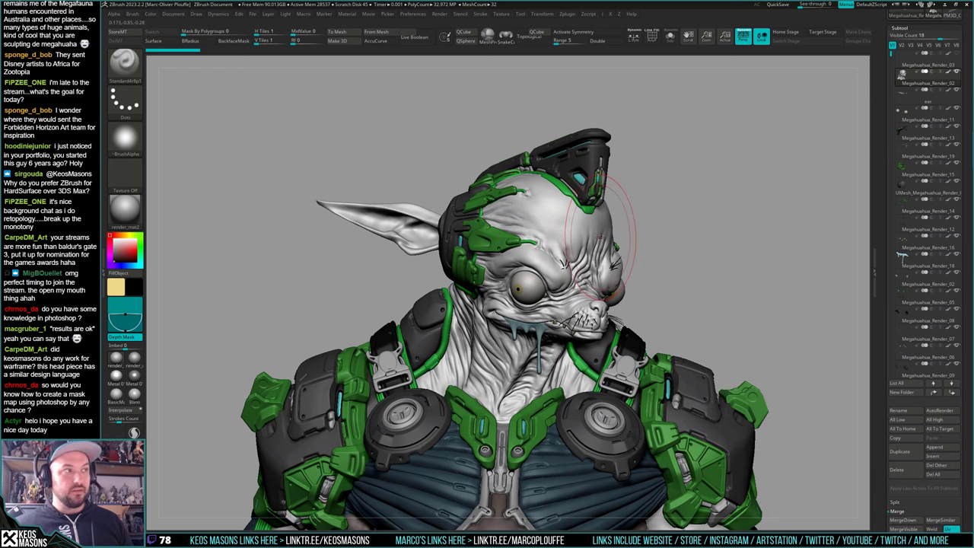
{"action": "key", "text": "ctrl+f"}
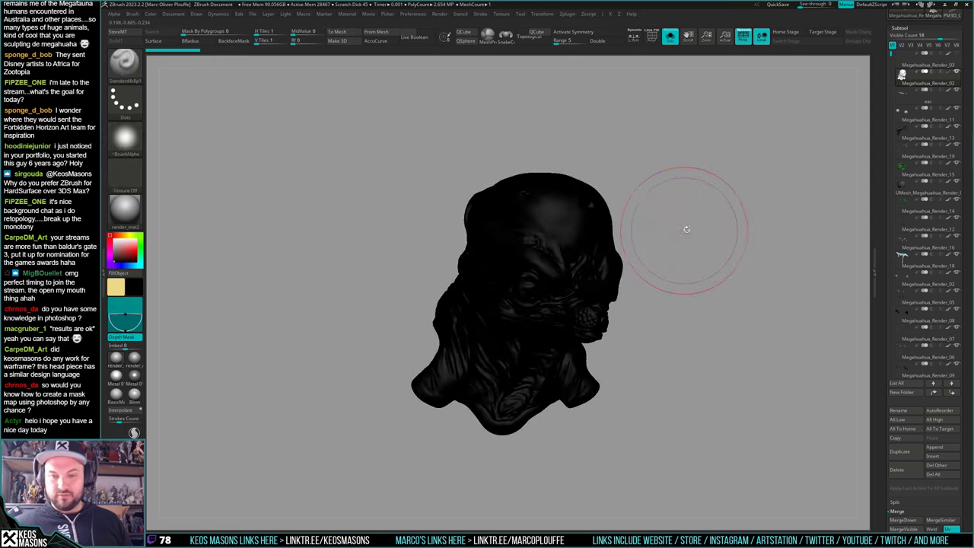
{"action": "key", "text": "space"}
{"action": "left_click", "coordinate": [610, 239]}
{"action": "left_click", "coordinate": [611, 225]}
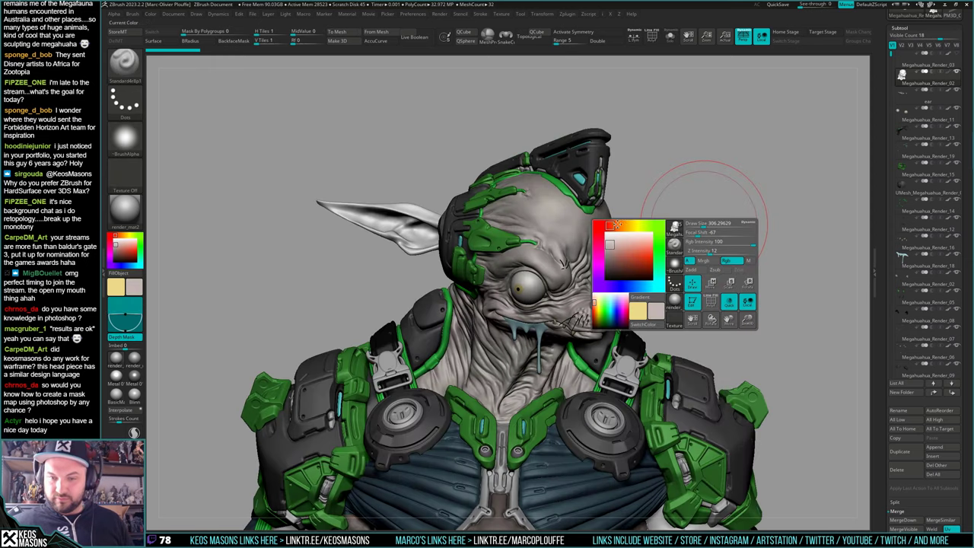
{"action": "left_click", "coordinate": [607, 237]}
{"action": "left_click", "coordinate": [615, 240]}
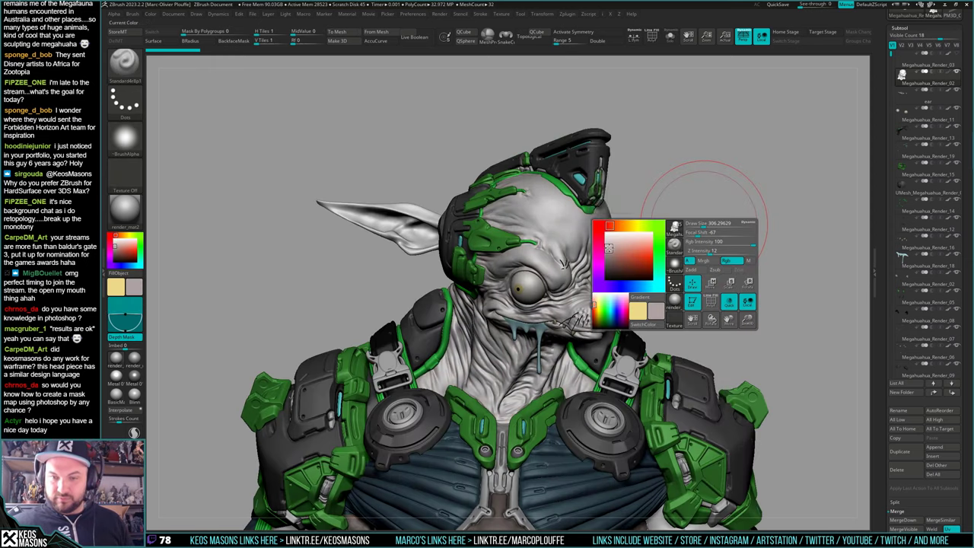
{"action": "left_click", "coordinate": [624, 236]}
{"action": "left_click", "coordinate": [628, 235]}
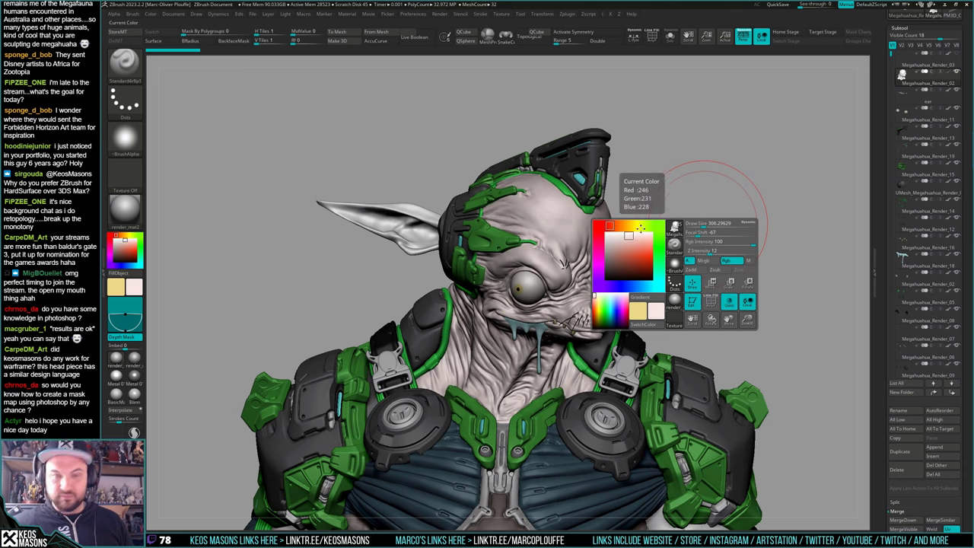
{"action": "left_click", "coordinate": [617, 225]}
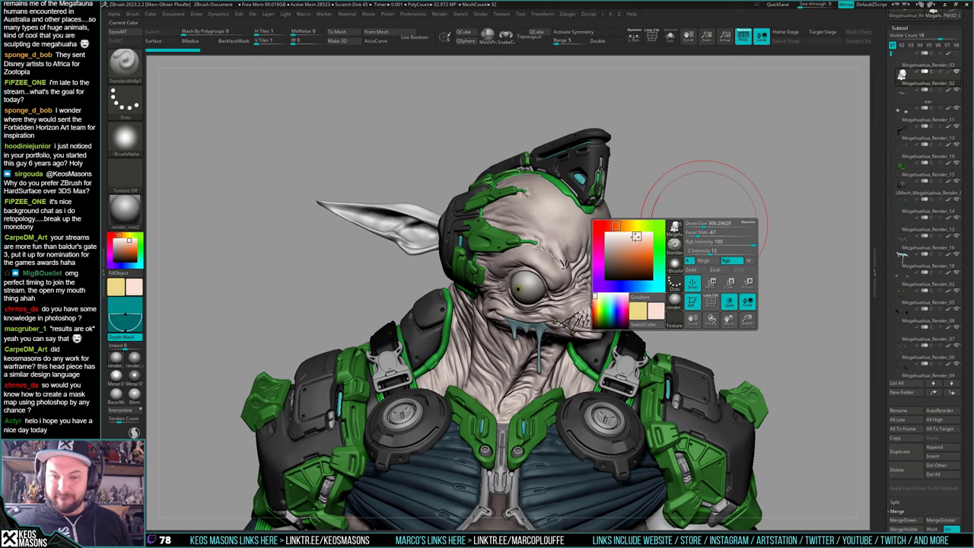
{"action": "left_click_drag", "start_coordinate": [727, 230], "coordinate": [747, 243]}
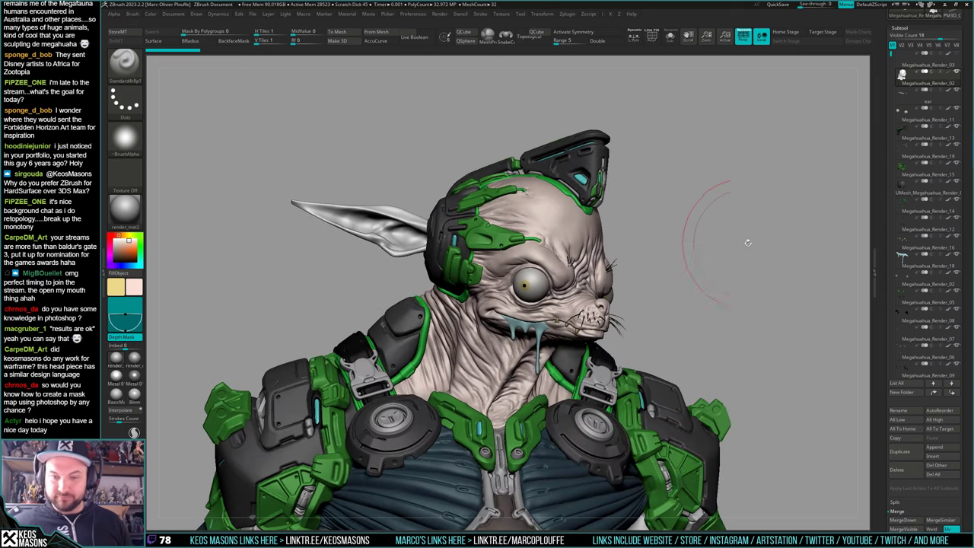
Fine-tune the hue of the head's skin, trying a yellower tone and settling on a pale peachy pink
{"action": "key", "text": "space"}
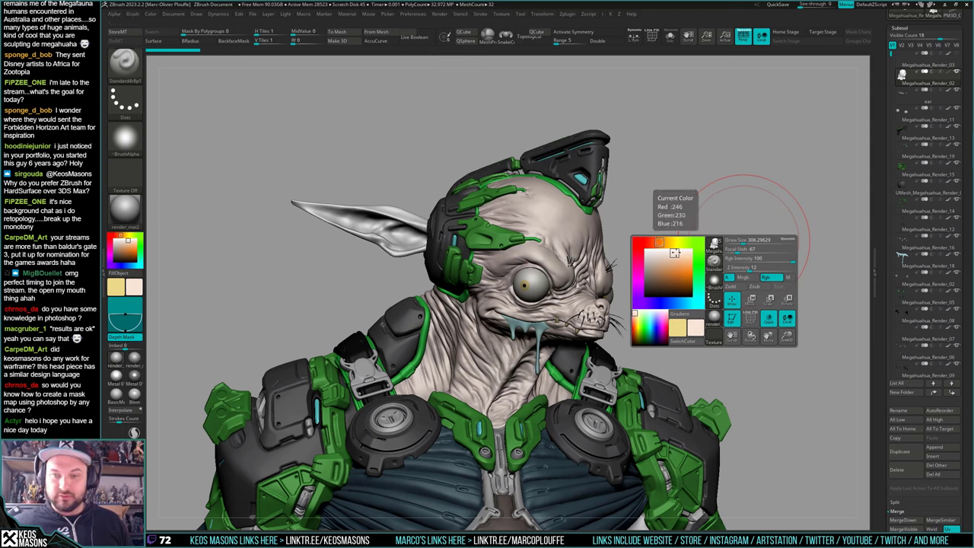
{"action": "left_click", "coordinate": [675, 253]}
{"action": "left_click_drag", "start_coordinate": [660, 241], "coordinate": [652, 242]}
{"action": "left_click", "coordinate": [656, 241]}
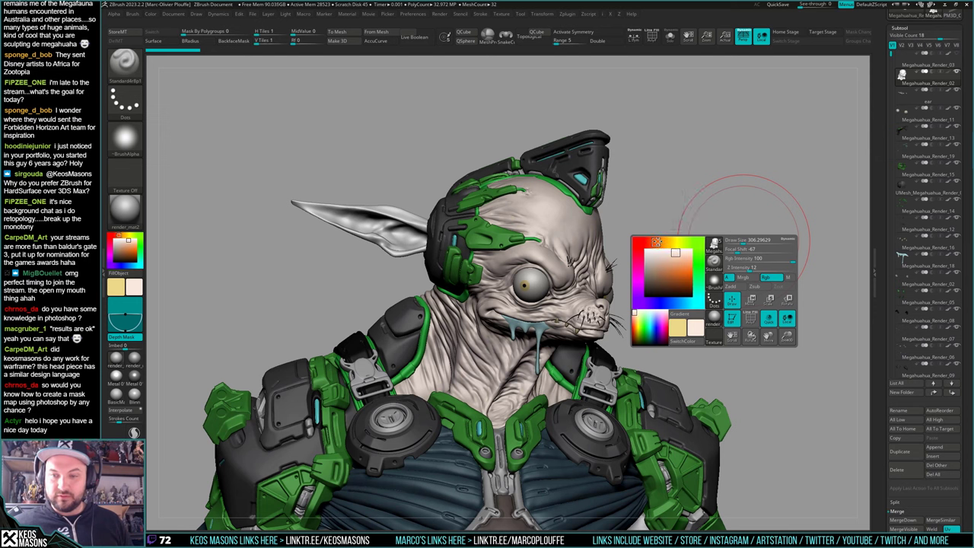
{"action": "key", "text": "space"}
{"action": "left_click", "coordinate": [731, 261]}
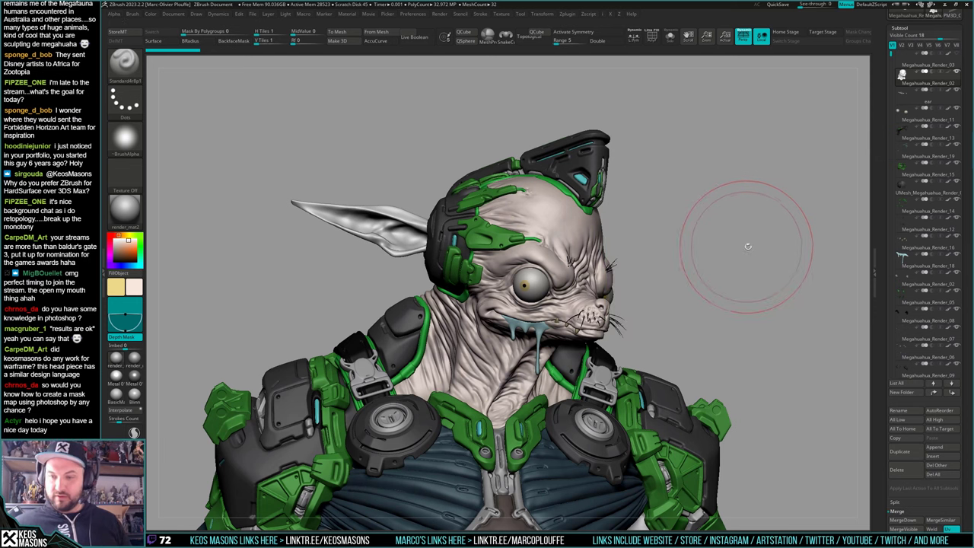
Fill the ear subtool with the same pale peachy-pink skin color and make the Megahuahua_Render_02 head active again
{"action": "key", "text": "alt+s"}
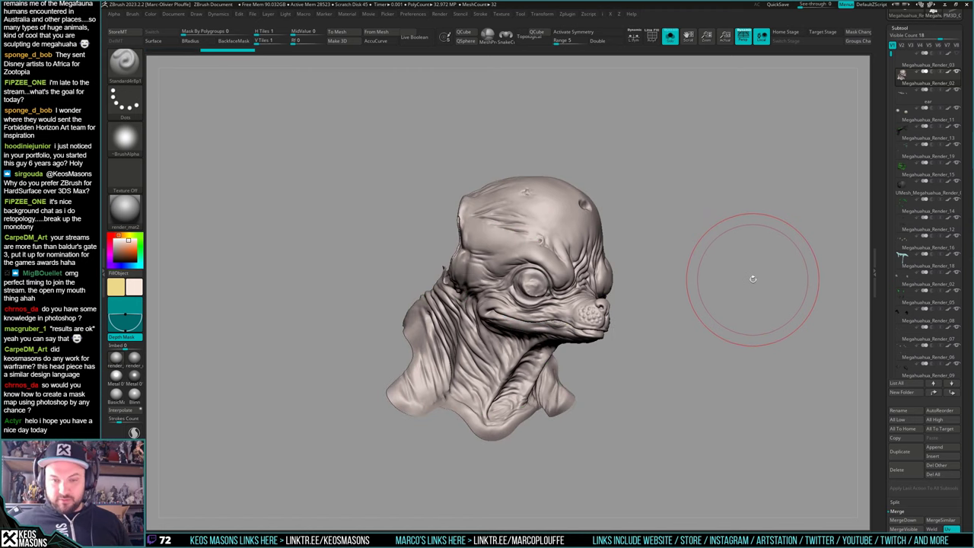
{"action": "key", "text": "Down"}
{"action": "key", "text": "ctrl+f"}
{"action": "key", "text": "Up"}
{"action": "key", "text": "alt+s"}
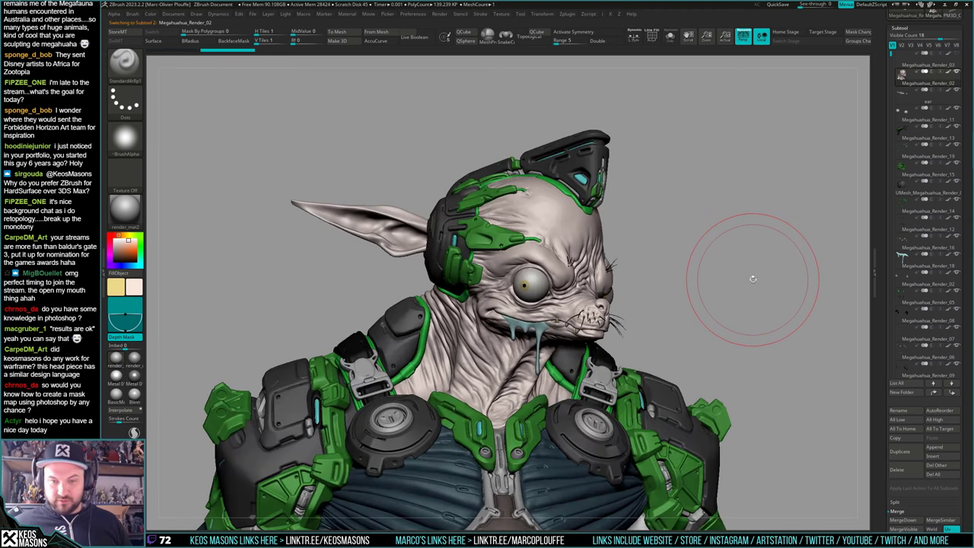
{"action": "key", "text": "alt+s"}
{"action": "key", "text": "Down"}
{"action": "key", "text": "Up"}
{"action": "key", "text": "ctrl+shift+s"}
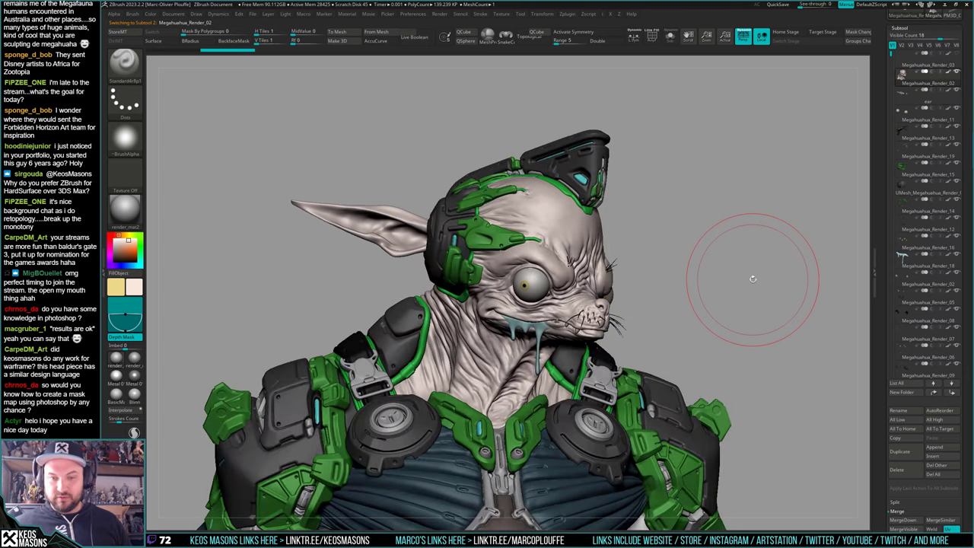
Reduce the draw size and set the paint color to a muted dark brown for the creature's muzzle
{"action": "key", "text": "space"}
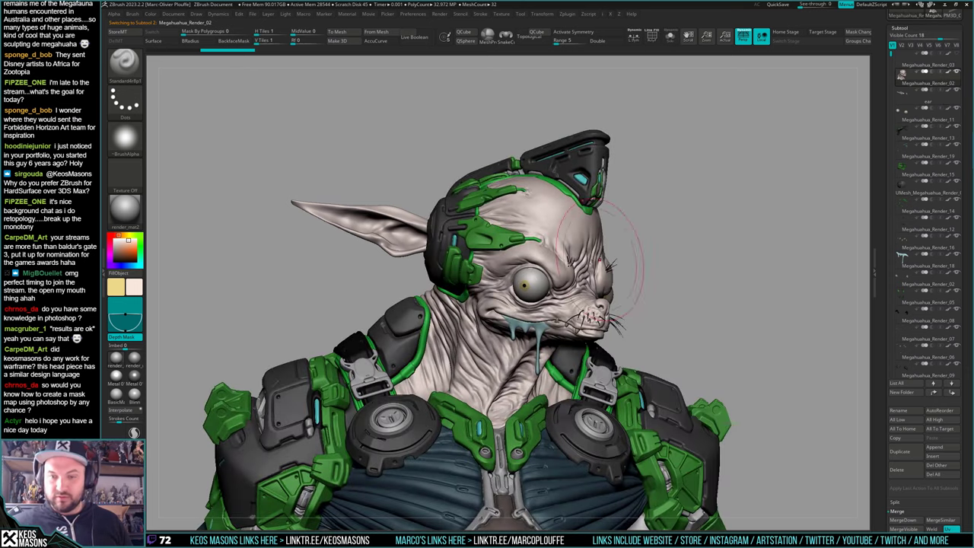
{"action": "key", "text": "space"}
{"action": "left_click_drag", "start_coordinate": [606, 283], "coordinate": [613, 289]}
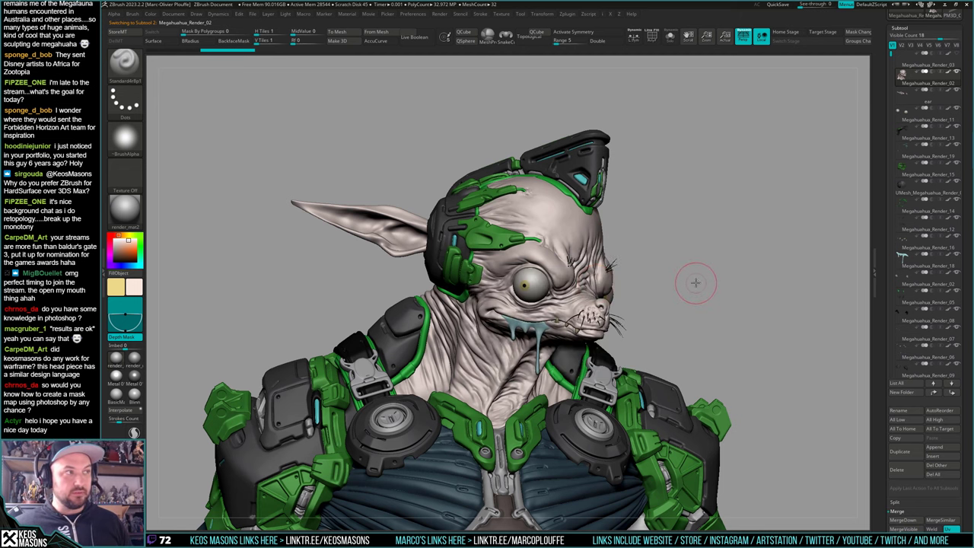
{"action": "left_click_drag", "start_coordinate": [693, 278], "coordinate": [671, 274]}
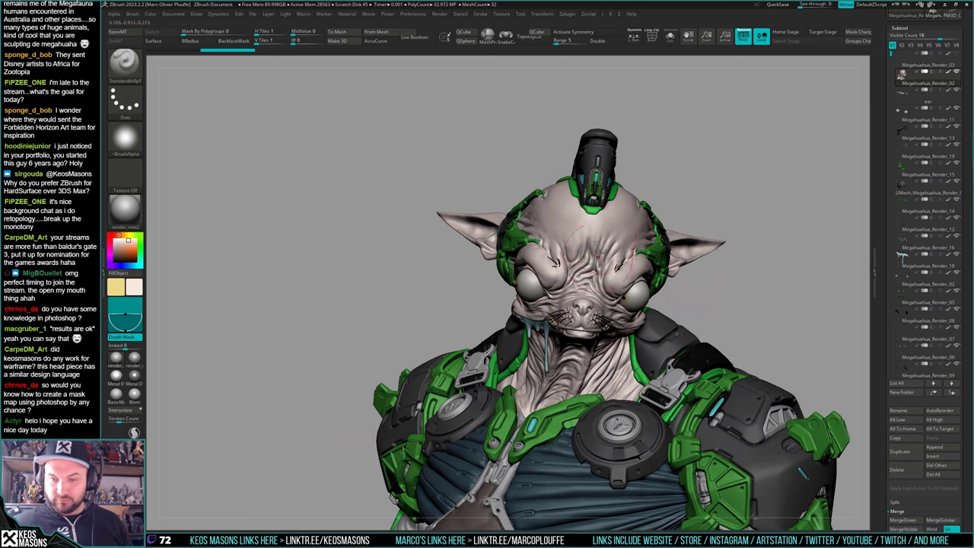
{"action": "key", "text": "space"}
{"action": "left_click_drag", "start_coordinate": [542, 259], "coordinate": [517, 285]}
{"action": "key", "text": "space"}
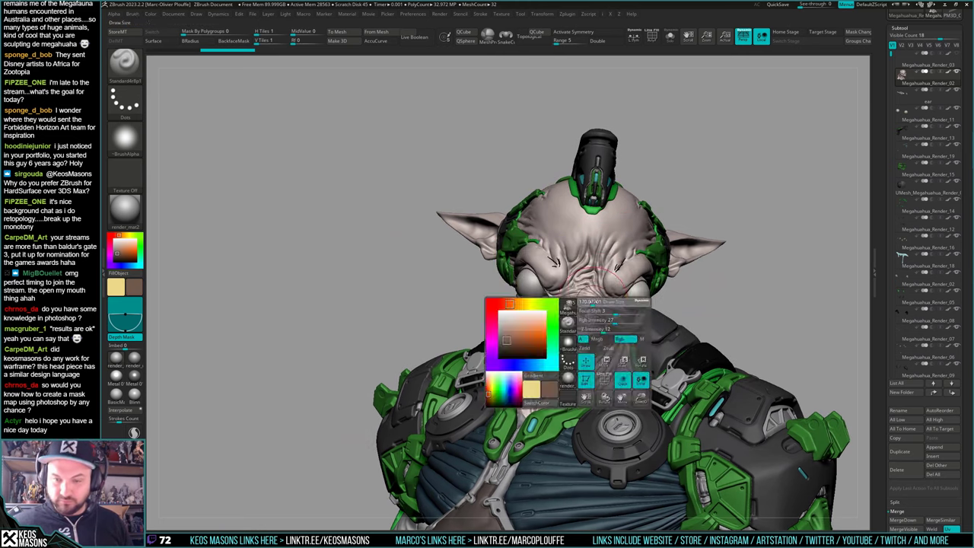
{"action": "left_click_drag", "start_coordinate": [587, 313], "coordinate": [585, 318]}
Paint the nose and the front of the muzzle with the dark brown
{"action": "mouse_move", "coordinate": [693, 267]}
{"action": "left_mouse_down"}
{"action": "mouse_move", "coordinate": [737, 258]}
{"action": "mouse_move", "coordinate": [720, 268]}
{"action": "mouse_move", "coordinate": [601, 262]}
{"action": "mouse_move", "coordinate": [597, 299]}
{"action": "left_mouse_up"}
{"action": "key", "text": "ctrl+z"}
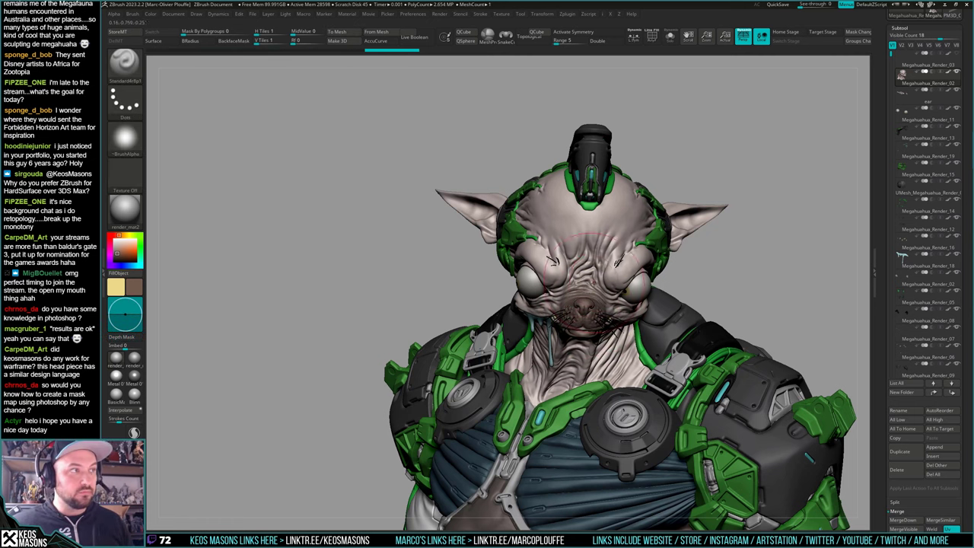
{"action": "right_click_drag", "start_coordinate": [595, 291], "coordinate": [719, 276]}
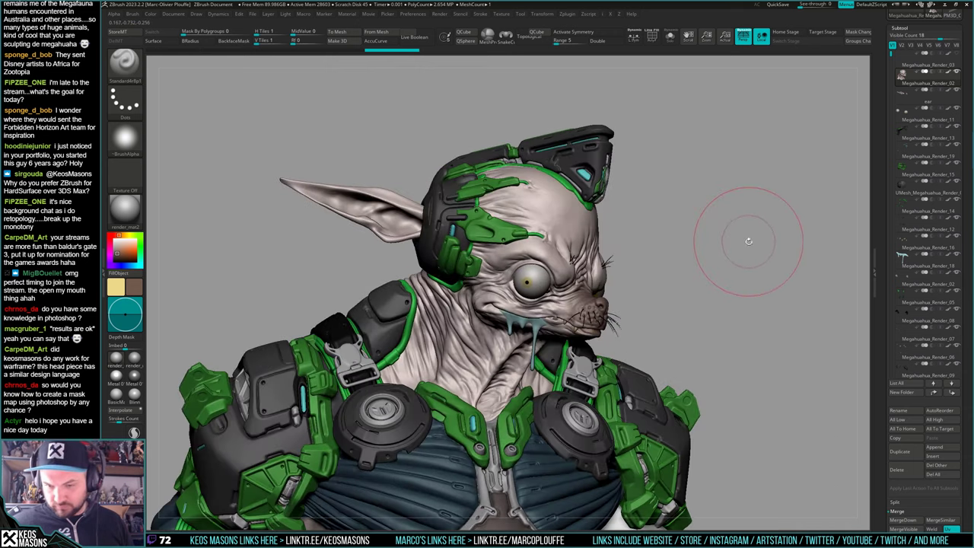
{"action": "key", "text": "ctrl+z"}
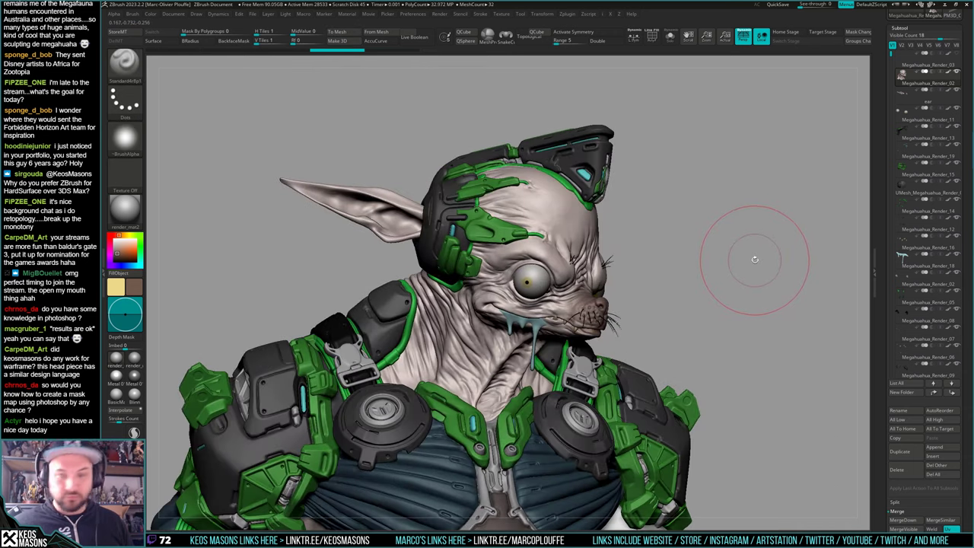
{"action": "right_click_drag", "start_coordinate": [734, 259], "coordinate": [642, 311]}
{"action": "right_click_drag", "start_coordinate": [601, 373], "coordinate": [584, 333]}
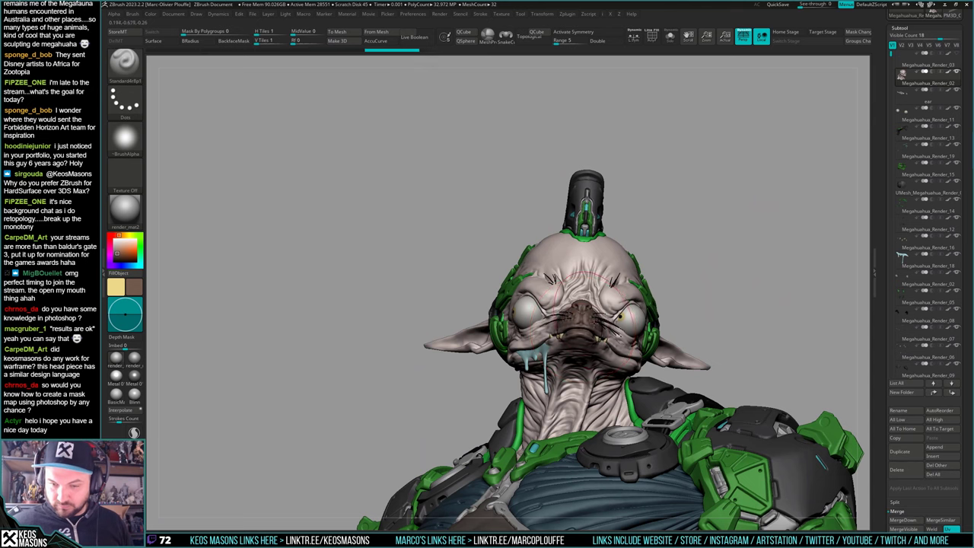
Extend the brown tint under the chin and along the sides of the muzzle
{"action": "right_click_drag", "start_coordinate": [532, 351], "coordinate": [585, 331]}
{"action": "key", "text": "ctrl+z"}
{"action": "key", "text": "ctrl+shift+z"}
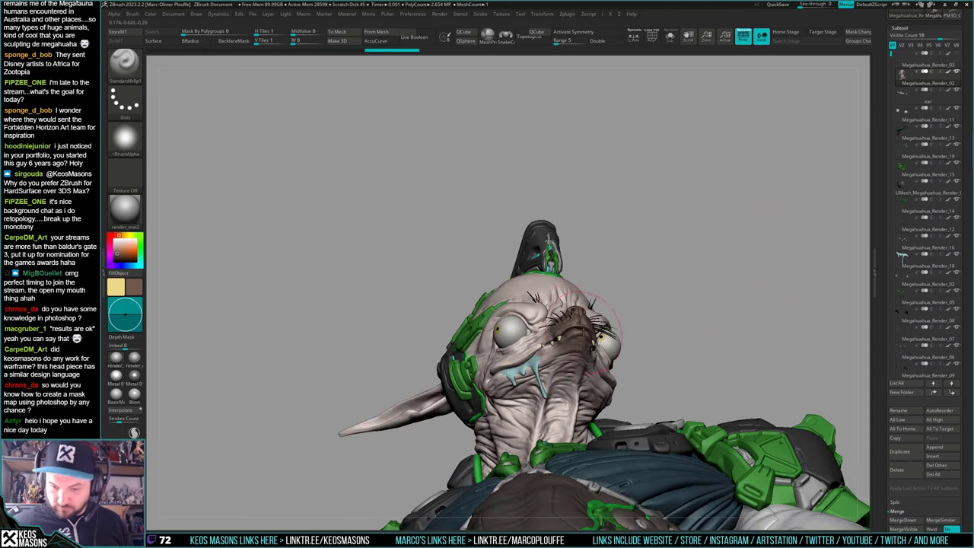
{"action": "left_click_drag", "start_coordinate": [589, 349], "coordinate": [584, 336], "text": "shift"}
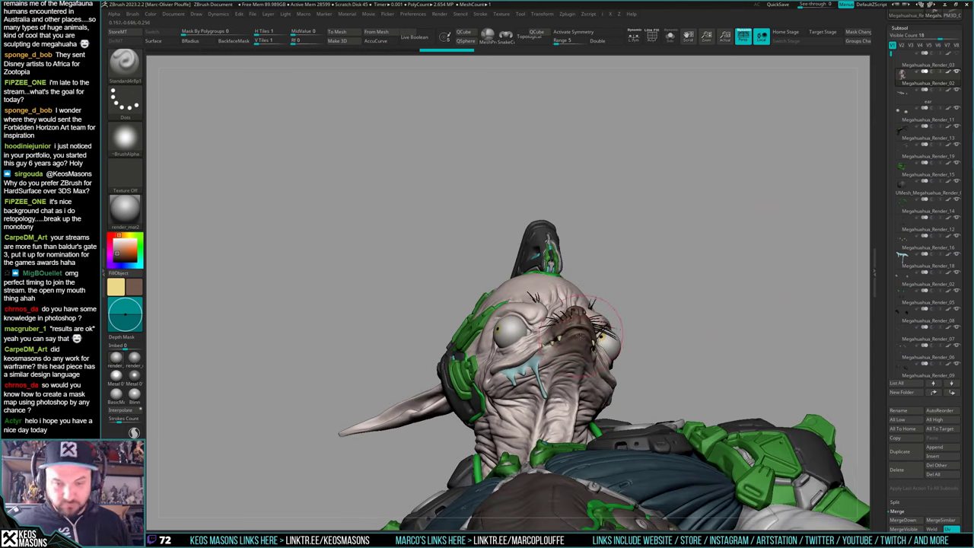
{"action": "right_click_drag", "start_coordinate": [542, 339], "coordinate": [562, 328]}
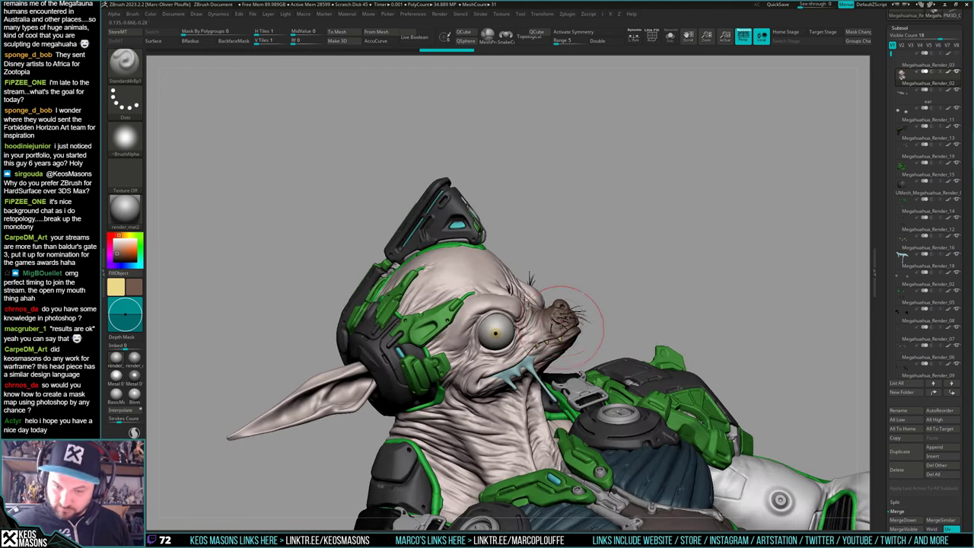
{"action": "mouse_move", "coordinate": [557, 338]}
{"action": "left_mouse_down", "text": "shift"}
{"action": "mouse_move", "coordinate": [562, 320]}
{"action": "mouse_move", "coordinate": [547, 325]}
{"action": "mouse_move", "coordinate": [590, 336]}
{"action": "left_mouse_up", "text": "shift"}
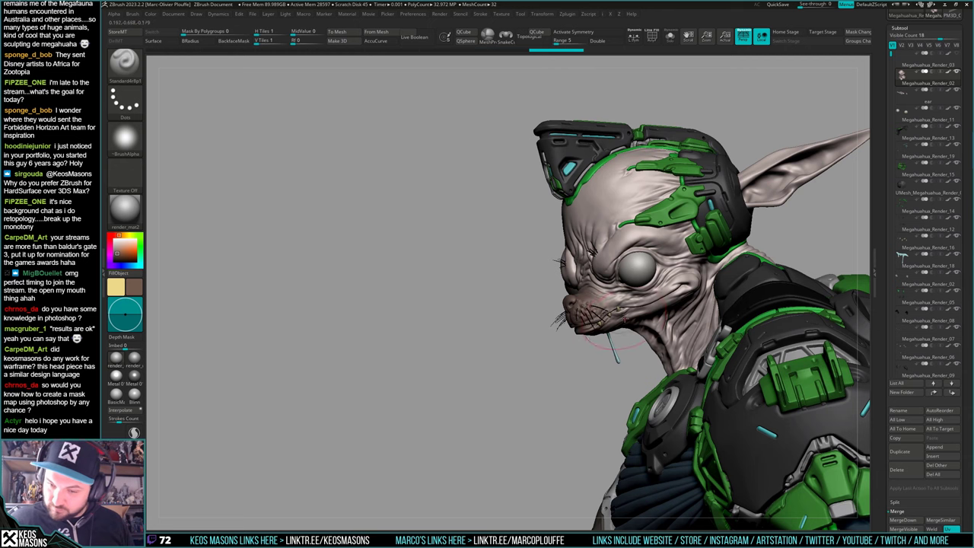
{"action": "key", "text": "ctrl"}
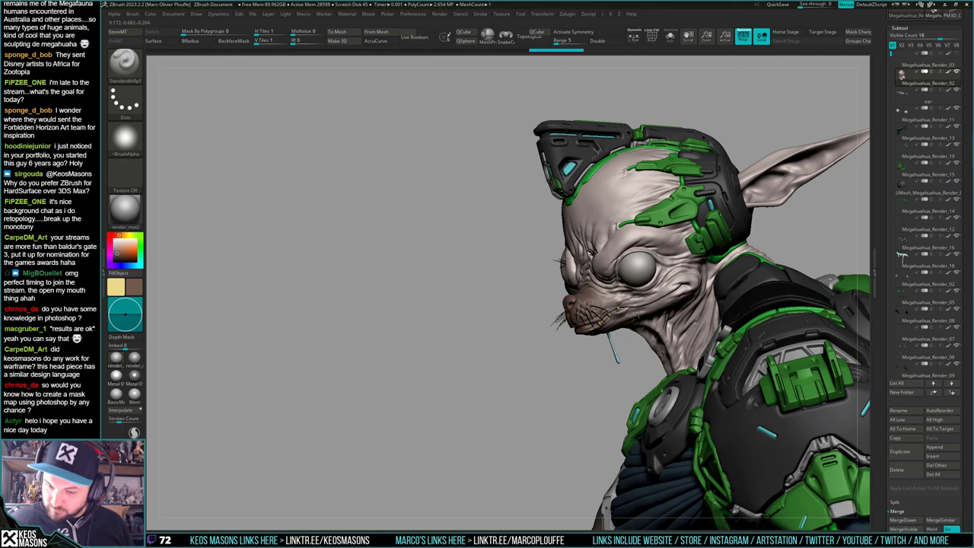
{"action": "left_click_drag", "start_coordinate": [533, 286], "coordinate": [661, 287]}
{"action": "right_click_drag", "start_coordinate": [607, 309], "coordinate": [622, 305]}
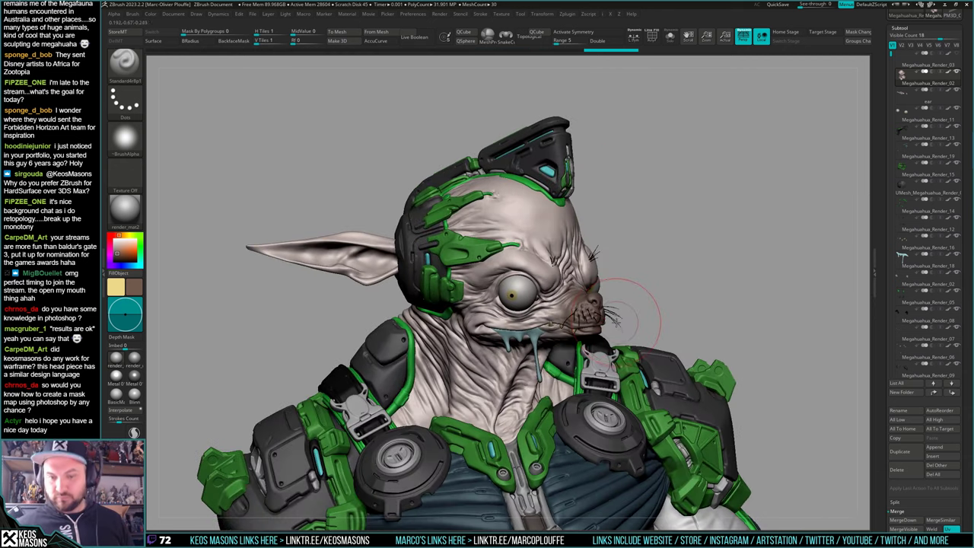
{"action": "mouse_move", "coordinate": [697, 287]}
{"action": "left_mouse_down"}
{"action": "mouse_move", "coordinate": [695, 296]}
{"action": "mouse_move", "coordinate": [701, 283]}
{"action": "mouse_move", "coordinate": [662, 294]}
{"action": "left_mouse_up"}
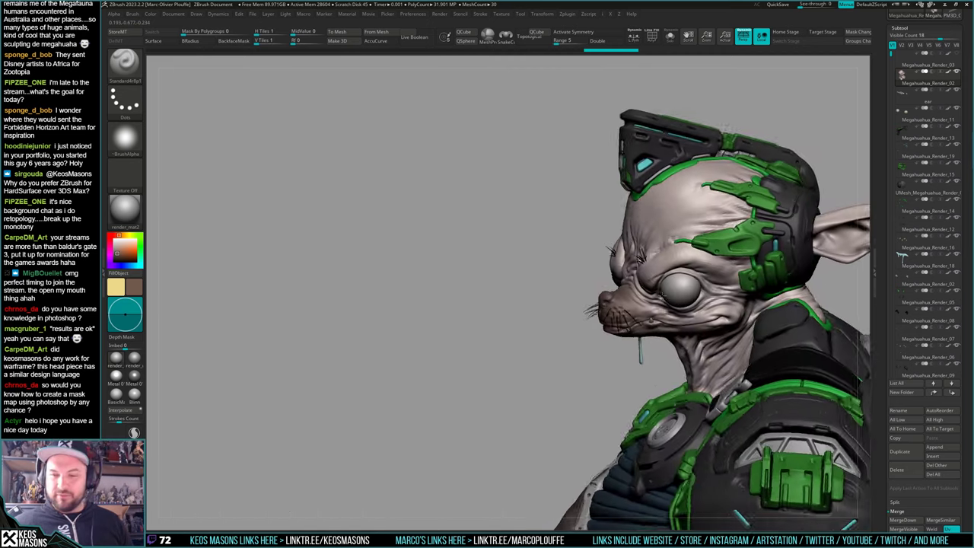
{"action": "mouse_move", "coordinate": [791, 289]}
{"action": "left_mouse_down"}
{"action": "mouse_move", "coordinate": [623, 330]}
{"action": "mouse_move", "coordinate": [645, 323]}
{"action": "mouse_move", "coordinate": [662, 300]}
{"action": "mouse_move", "coordinate": [680, 310]}
{"action": "mouse_move", "coordinate": [656, 302]}
{"action": "left_mouse_up"}
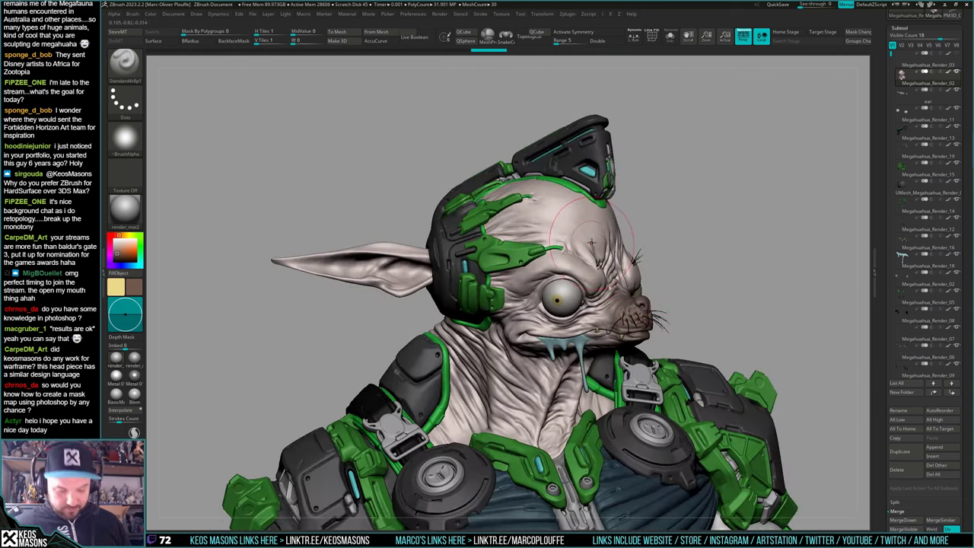
Sample the pale skin color and soften the edges of the brown patch around the muzzle
{"action": "key", "text": "c"}
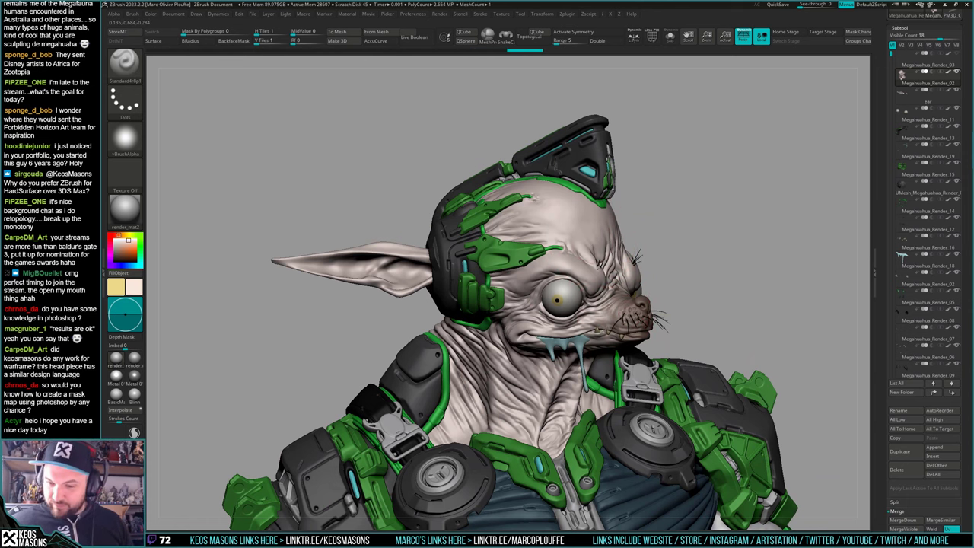
{"action": "right_click_drag", "start_coordinate": [669, 327], "coordinate": [593, 326]}
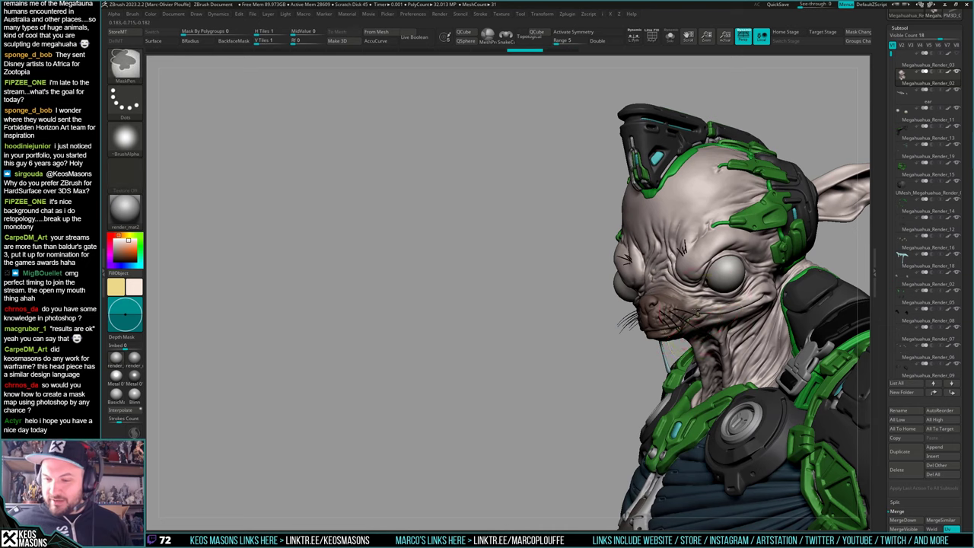
{"action": "right_click_drag", "start_coordinate": [698, 311], "coordinate": [691, 303]}
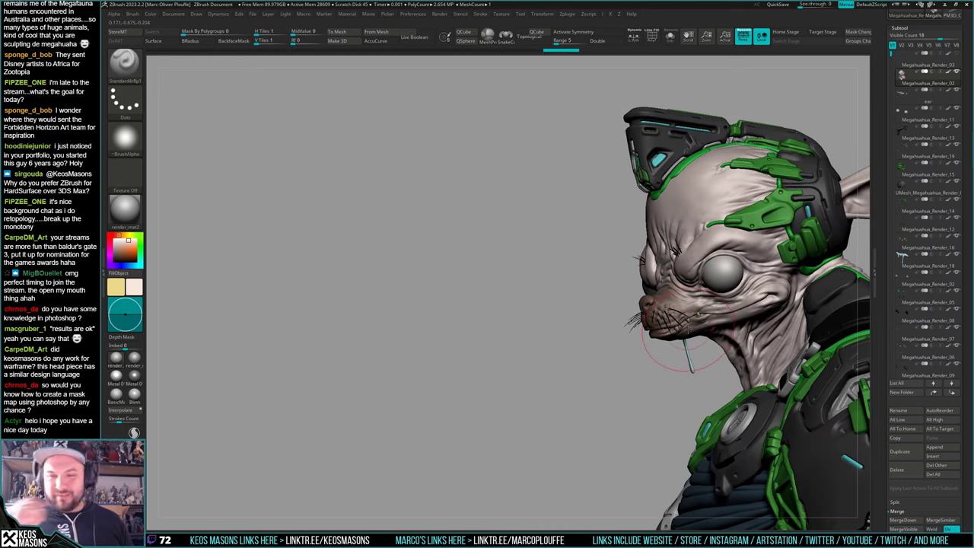
{"action": "right_click_drag", "start_coordinate": [674, 303], "coordinate": [723, 284]}
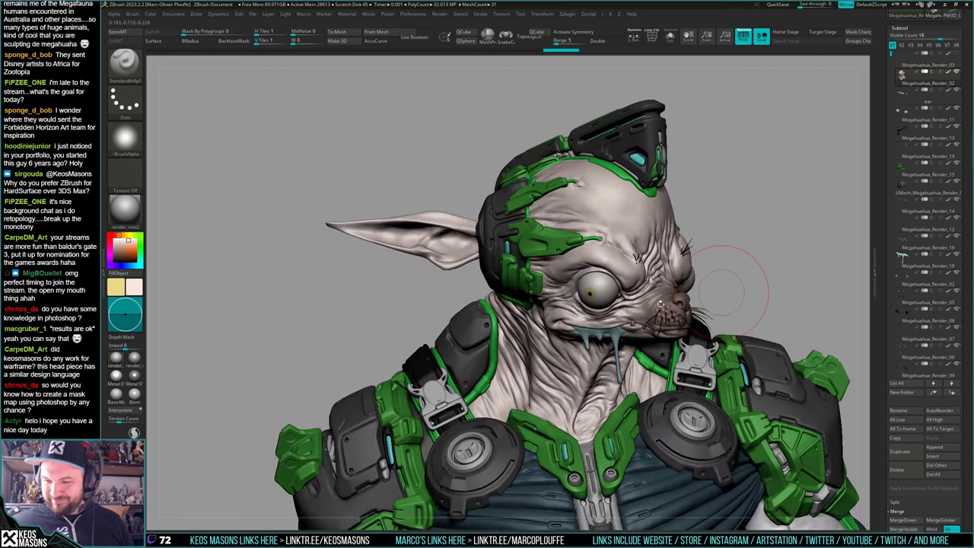
{"action": "mouse_move", "coordinate": [687, 312]}
{"action": "right_mouse_down"}
{"action": "mouse_move", "coordinate": [642, 329]}
{"action": "mouse_move", "coordinate": [669, 336]}
{"action": "mouse_move", "coordinate": [659, 344]}
{"action": "right_mouse_up"}
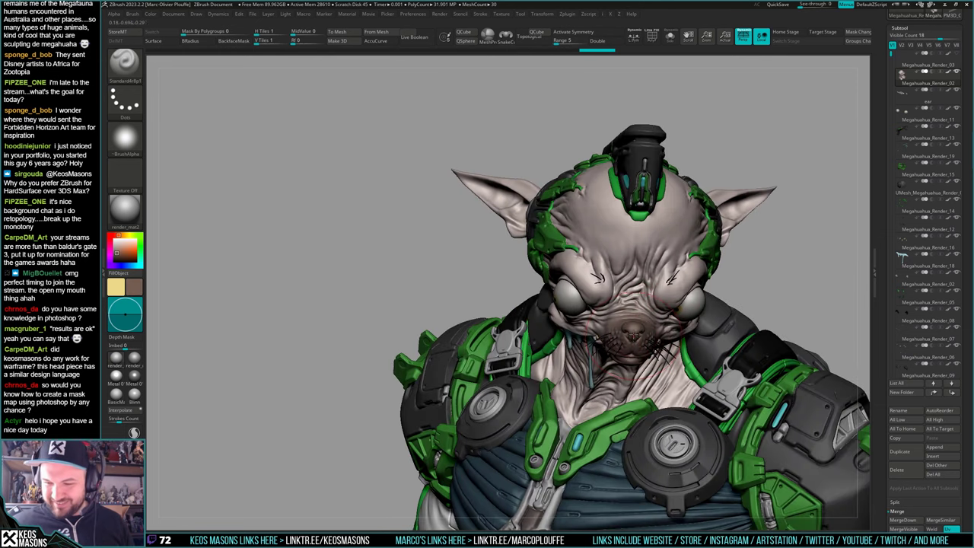
Switch back to the dark brown and deepen the muzzle, chin and underside of the lower jaw
{"action": "key", "text": "space"}
{"action": "key", "text": "ctrl+z"}
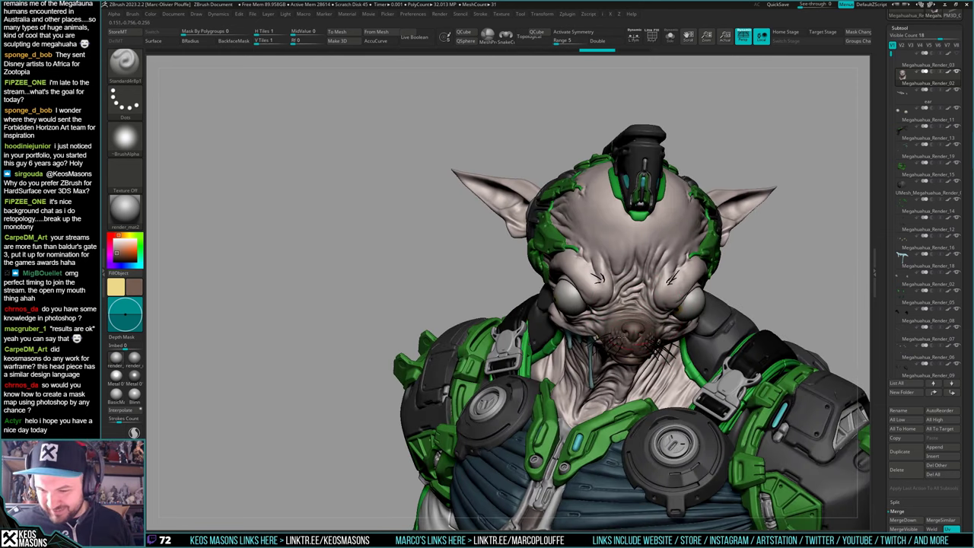
{"action": "mouse_move", "coordinate": [659, 344]}
{"action": "right_mouse_down"}
{"action": "mouse_move", "coordinate": [662, 293]}
{"action": "mouse_move", "coordinate": [698, 303]}
{"action": "mouse_move", "coordinate": [706, 254]}
{"action": "mouse_move", "coordinate": [673, 287]}
{"action": "mouse_move", "coordinate": [634, 295]}
{"action": "mouse_move", "coordinate": [690, 320]}
{"action": "mouse_move", "coordinate": [696, 269]}
{"action": "mouse_move", "coordinate": [723, 268]}
{"action": "right_mouse_up"}
{"action": "mouse_move", "coordinate": [604, 326]}
{"action": "right_mouse_down"}
{"action": "mouse_move", "coordinate": [626, 331]}
{"action": "mouse_move", "coordinate": [566, 293]}
{"action": "mouse_move", "coordinate": [576, 288]}
{"action": "right_mouse_up"}
{"action": "right_click_drag", "start_coordinate": [553, 348], "coordinate": [580, 374]}
{"action": "right_click", "coordinate": [580, 374]}
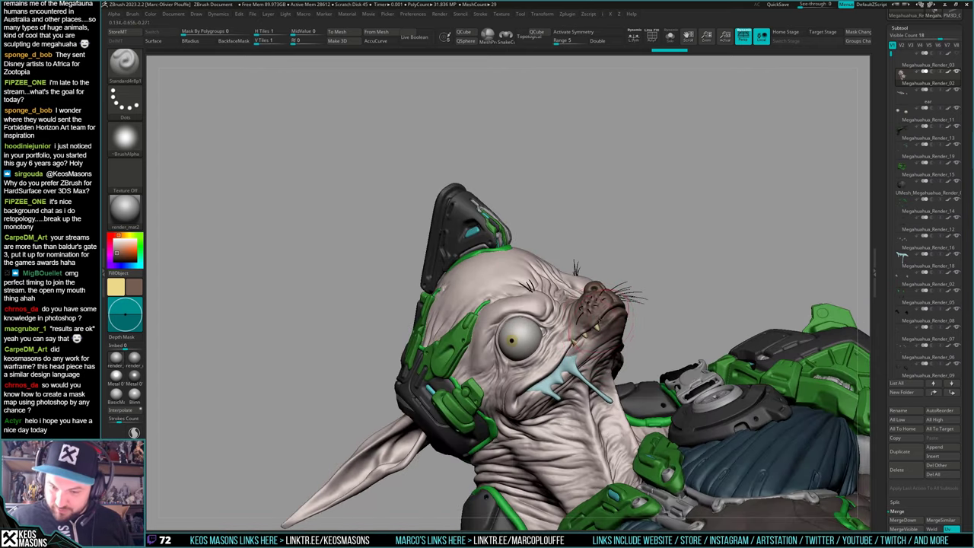
{"action": "right_click", "coordinate": [588, 344]}
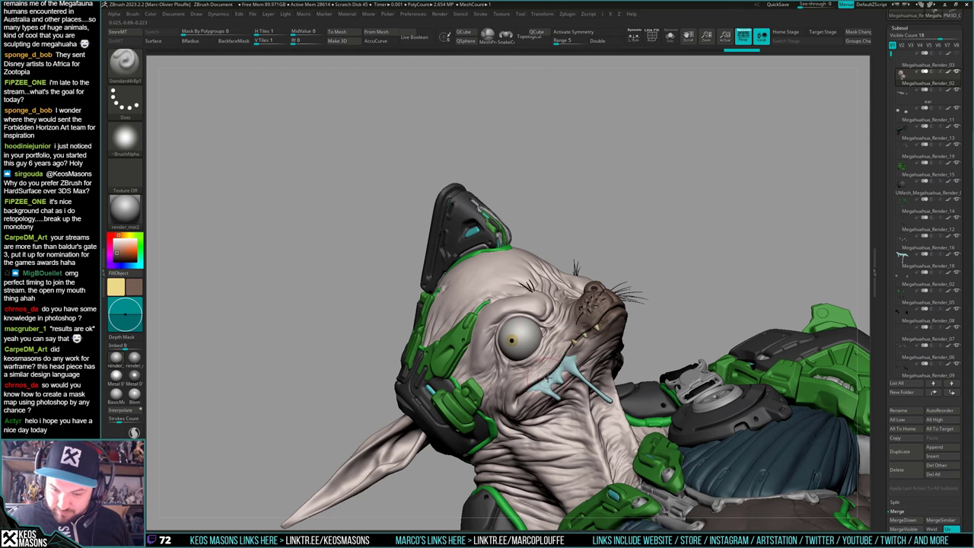
Paint the brown along the lips toward the corners of the mouth and over the lower jaw's sides
{"action": "right_click", "coordinate": [545, 377]}
{"action": "left_click_drag", "start_coordinate": [545, 377], "coordinate": [528, 393]}
{"action": "right_click", "coordinate": [569, 362]}
{"action": "left_click_drag", "start_coordinate": [569, 362], "coordinate": [558, 369]}
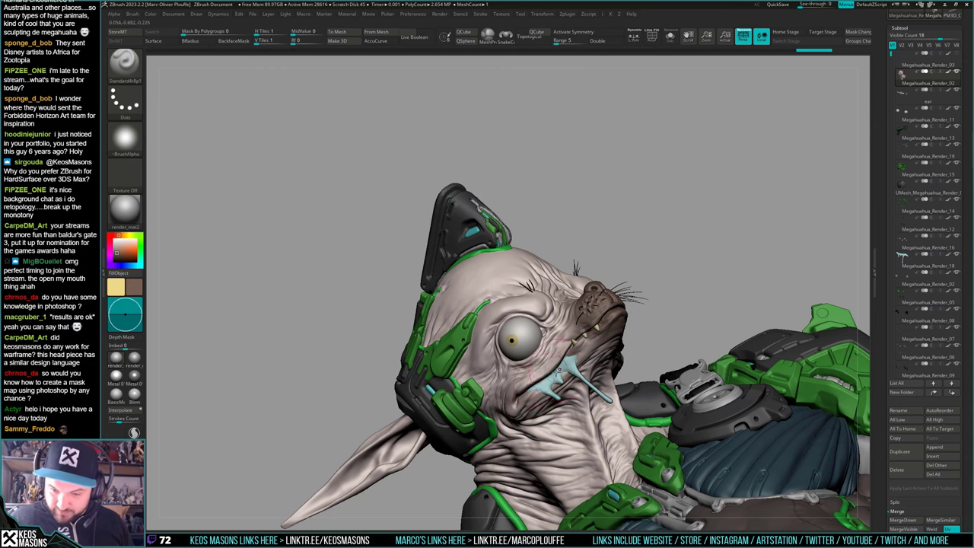
{"action": "right_click_drag", "start_coordinate": [630, 315], "coordinate": [487, 346]}
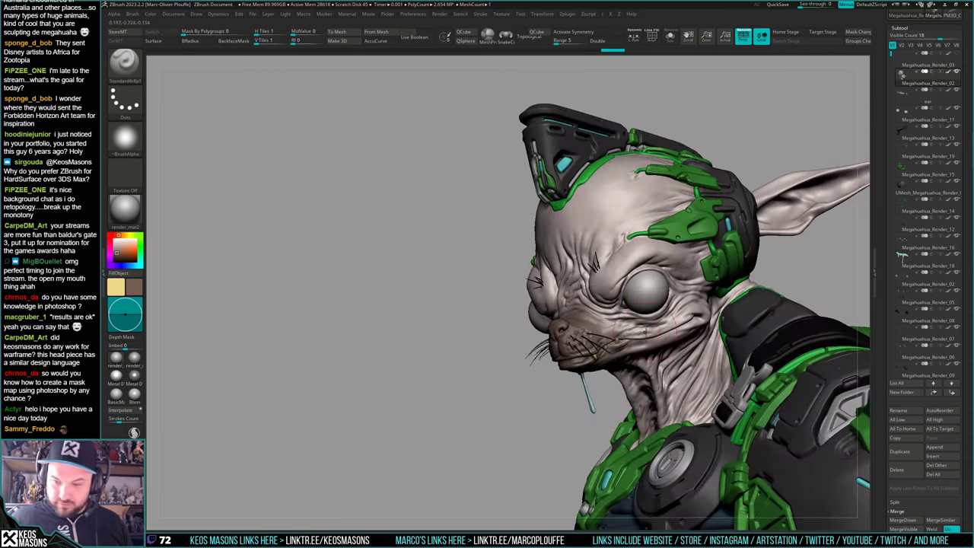
{"action": "mouse_move", "coordinate": [613, 342]}
{"action": "right_mouse_down"}
{"action": "mouse_move", "coordinate": [658, 349]}
{"action": "mouse_move", "coordinate": [591, 353]}
{"action": "right_mouse_up"}
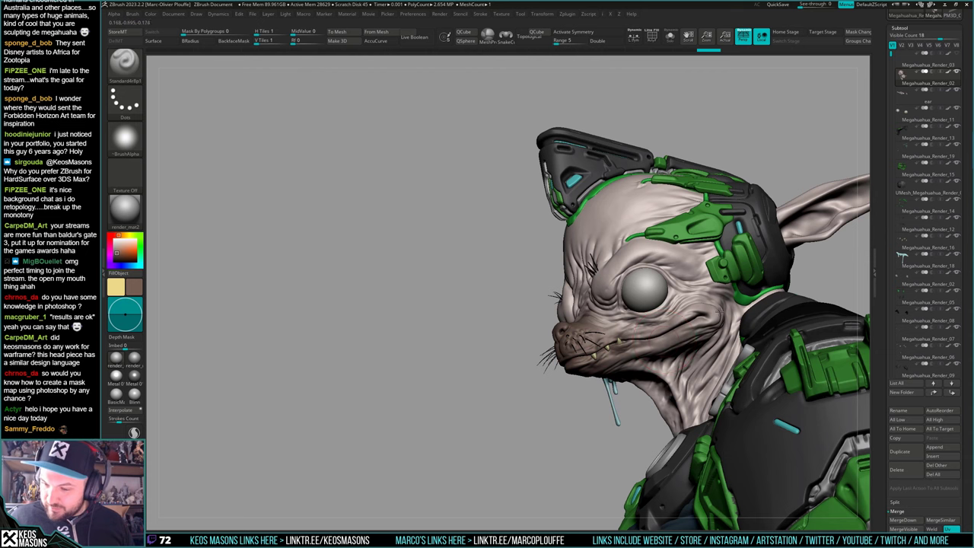
{"action": "right_click_drag", "start_coordinate": [654, 300], "coordinate": [708, 324]}
{"action": "right_click", "coordinate": [674, 368]}
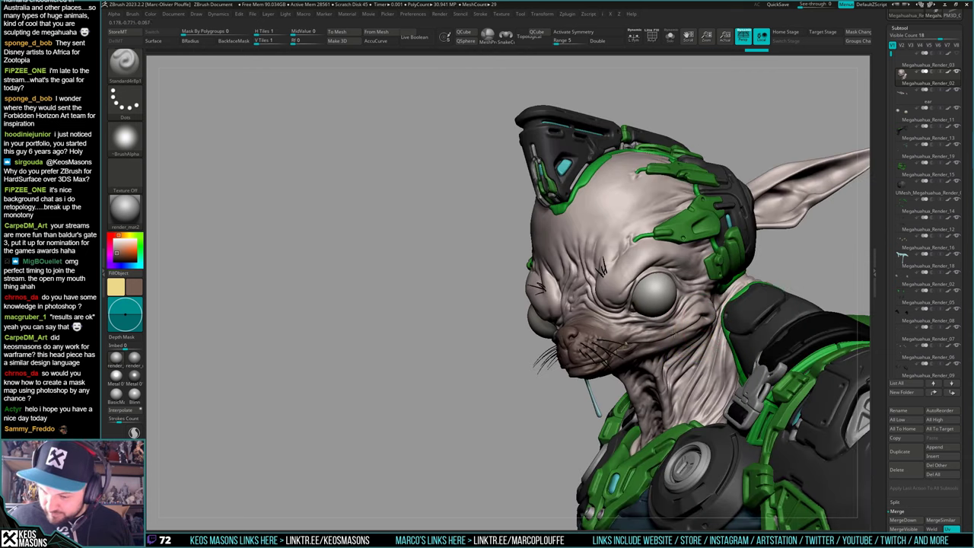
{"action": "right_click_drag", "start_coordinate": [559, 343], "coordinate": [663, 340]}
{"action": "left_click_drag", "start_coordinate": [533, 356], "coordinate": [560, 349]}
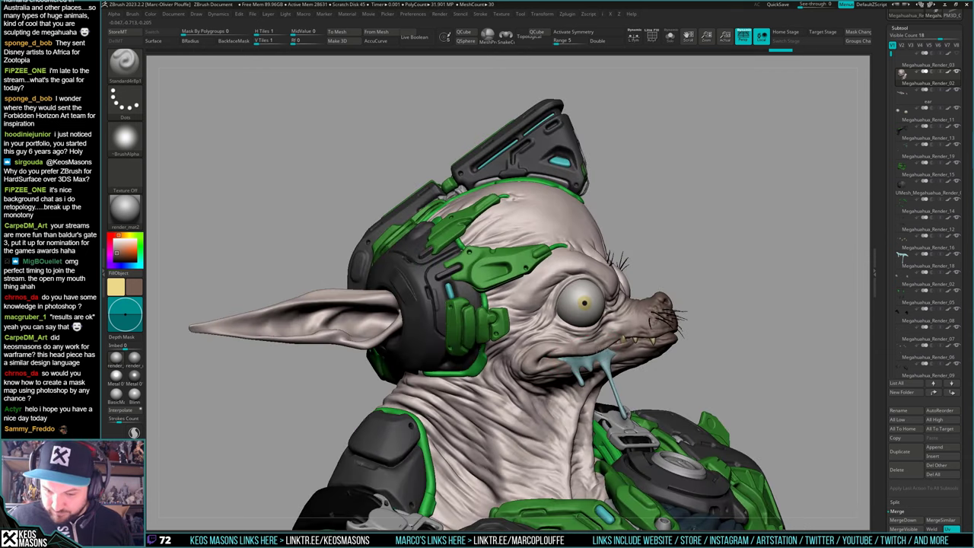
{"action": "right_click_drag", "start_coordinate": [640, 356], "coordinate": [637, 328]}
{"action": "left_click_drag", "start_coordinate": [576, 370], "coordinate": [584, 368]}
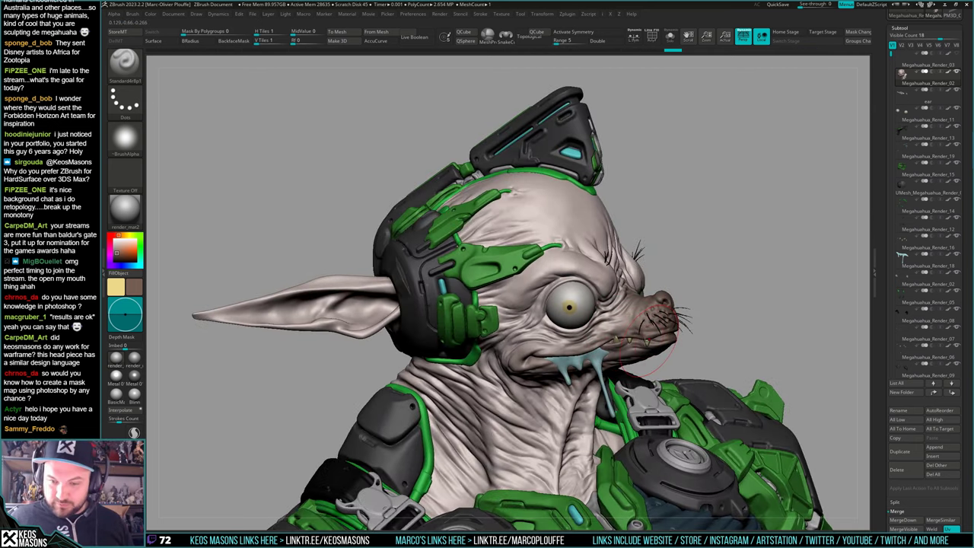
Check the render mode options and keep the Preview renderer selected
{"action": "mouse_move", "coordinate": [684, 374]}
{"action": "right_mouse_down"}
{"action": "mouse_move", "coordinate": [607, 381]}
{"action": "mouse_move", "coordinate": [575, 369]}
{"action": "right_mouse_up"}
{"action": "right_click_drag", "start_coordinate": [442, 120], "coordinate": [535, 89]}
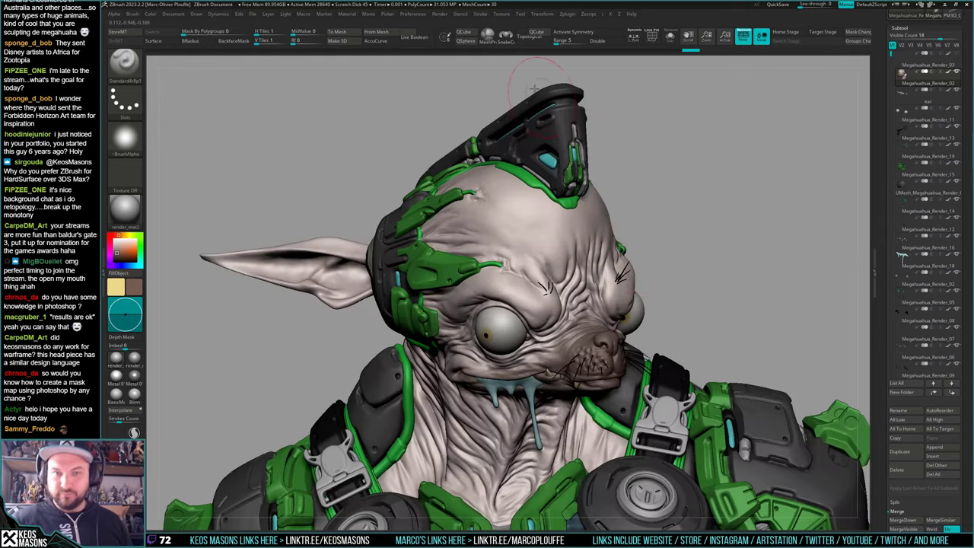
{"action": "left_click", "coordinate": [447, 15]}
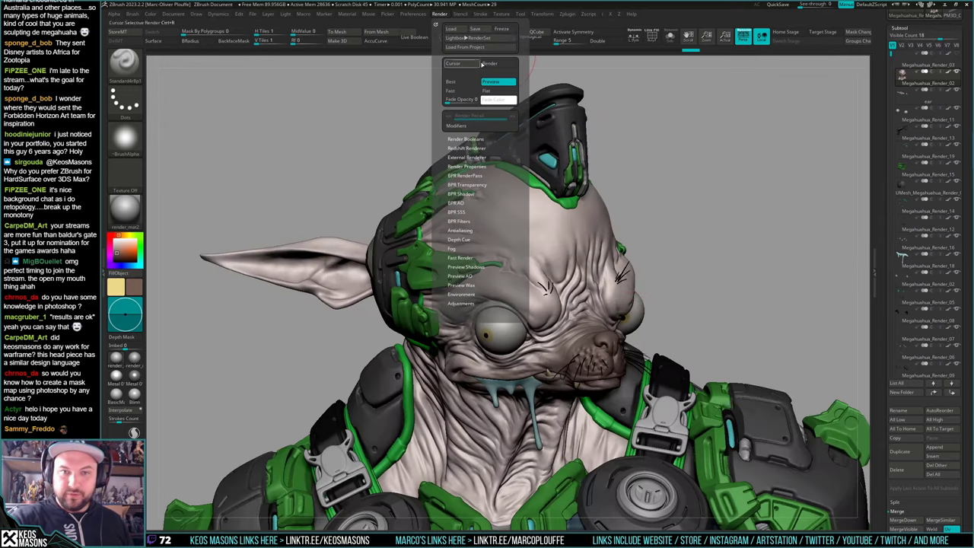
{"action": "left_click", "coordinate": [502, 82]}
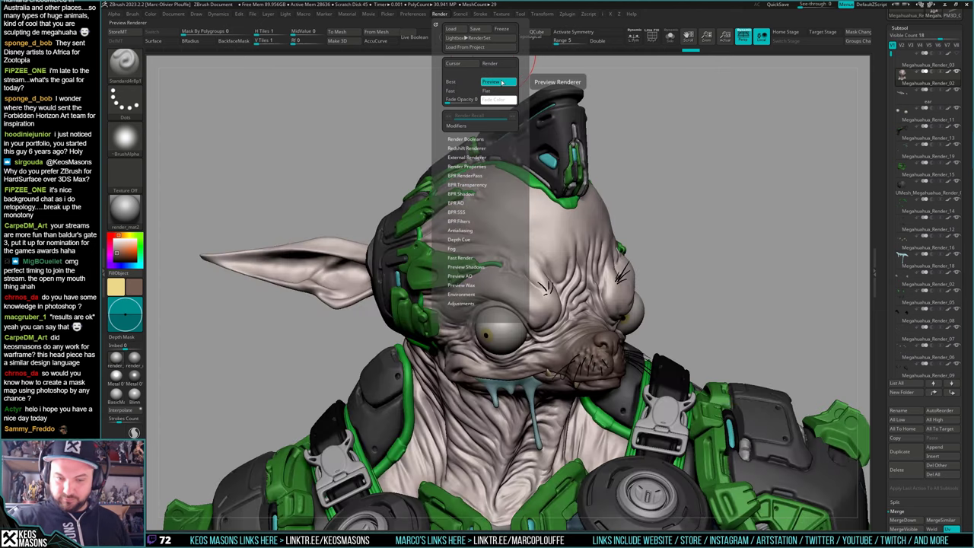
Tint the wrinkled skin around the creature's right eye with the brown color at RGB intensity 27
{"action": "right_click_drag", "start_coordinate": [597, 372], "coordinate": [607, 342]}
{"action": "key", "text": "space"}
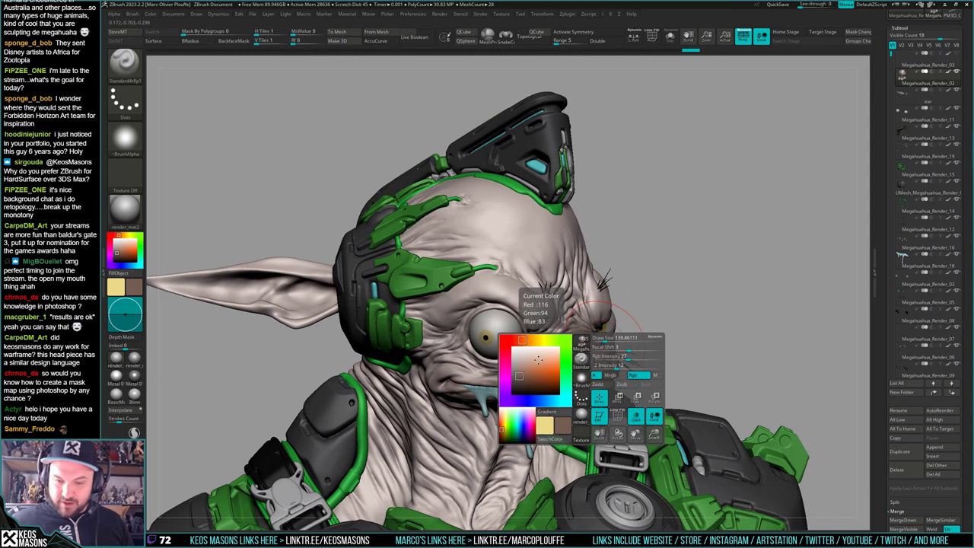
{"action": "right_click_drag", "start_coordinate": [514, 320], "coordinate": [539, 305]}
{"action": "left_click_drag", "start_coordinate": [480, 325], "coordinate": [489, 310]}
{"action": "key", "text": "space"}
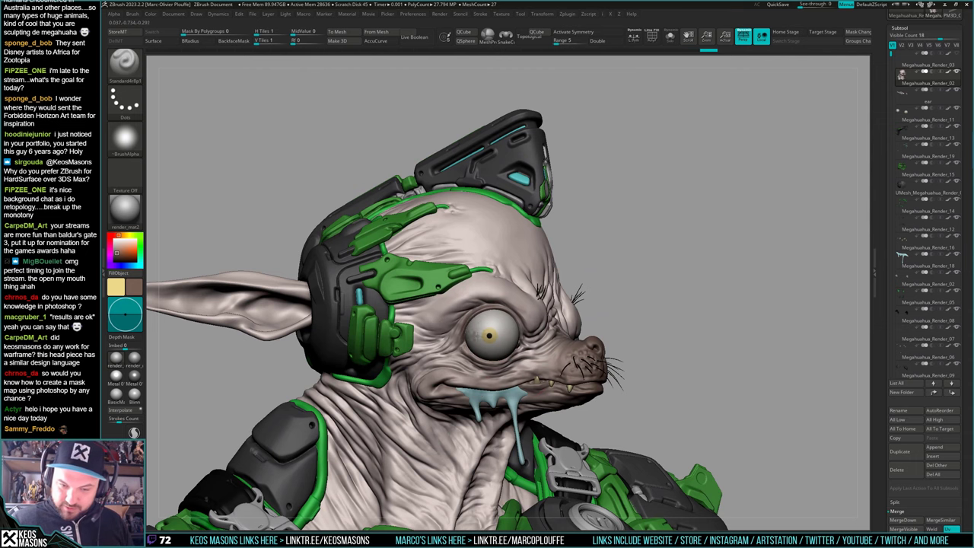
Reduce the draw size to about 140 and tint the skin around the creature's left eye brown
{"action": "right_click_drag", "start_coordinate": [533, 327], "coordinate": [656, 333]}
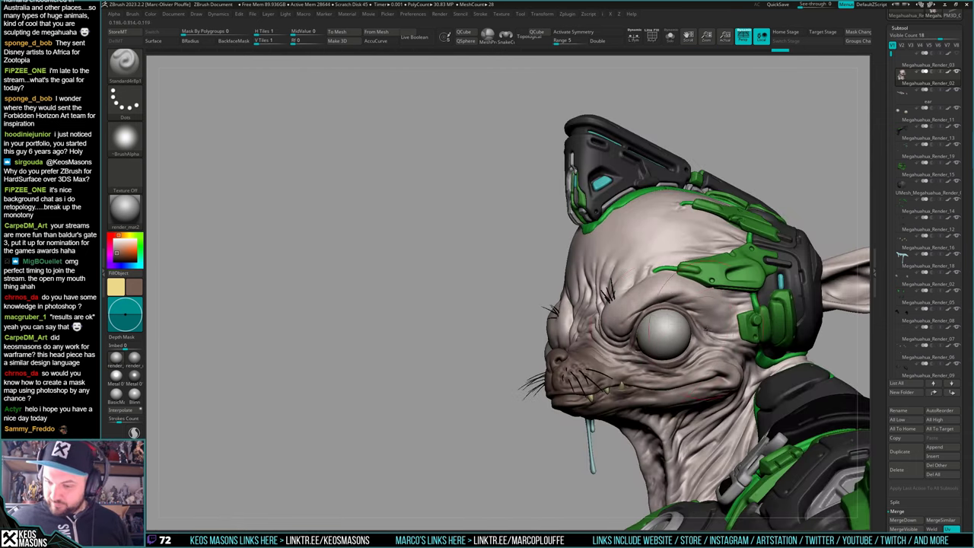
{"action": "right_click_drag", "start_coordinate": [713, 342], "coordinate": [684, 335]}
{"action": "key", "text": "space"}
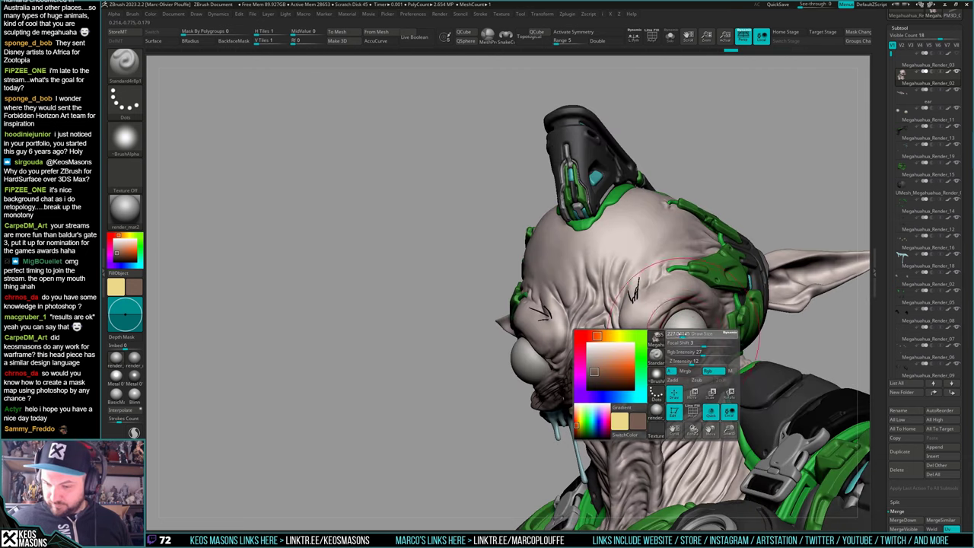
{"action": "left_click_drag", "start_coordinate": [682, 334], "coordinate": [676, 334]}
{"action": "right_click_drag", "start_coordinate": [681, 335], "coordinate": [656, 344]}
{"action": "key", "text": "space"}
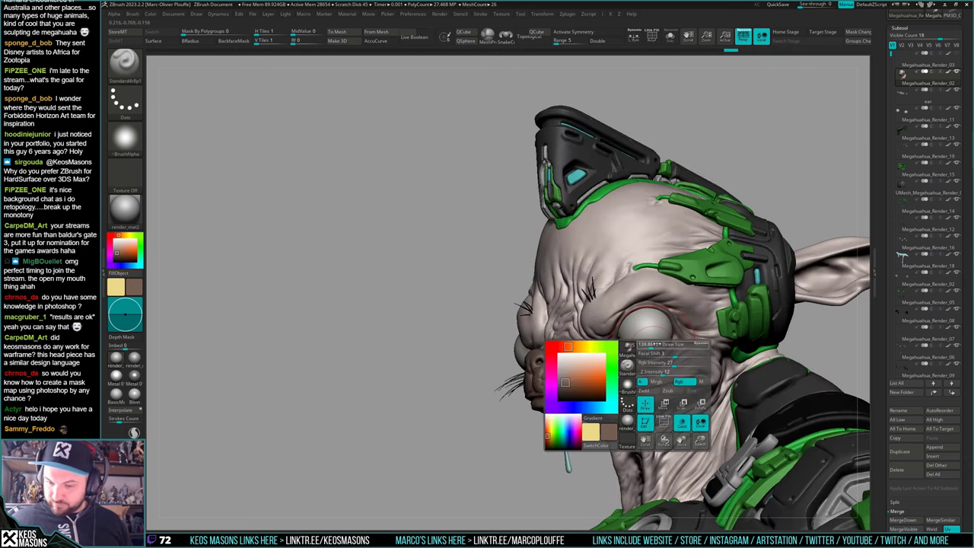
Try a muted blue-grey tint on the skin around the eyes
{"action": "key", "text": "space"}
{"action": "left_click", "coordinate": [604, 400]}
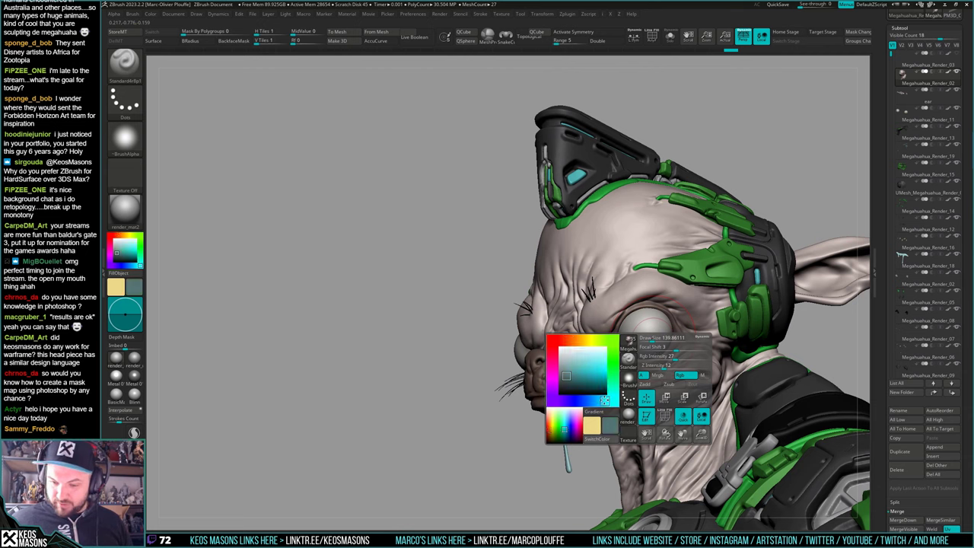
{"action": "left_click_drag", "start_coordinate": [603, 399], "coordinate": [600, 401]}
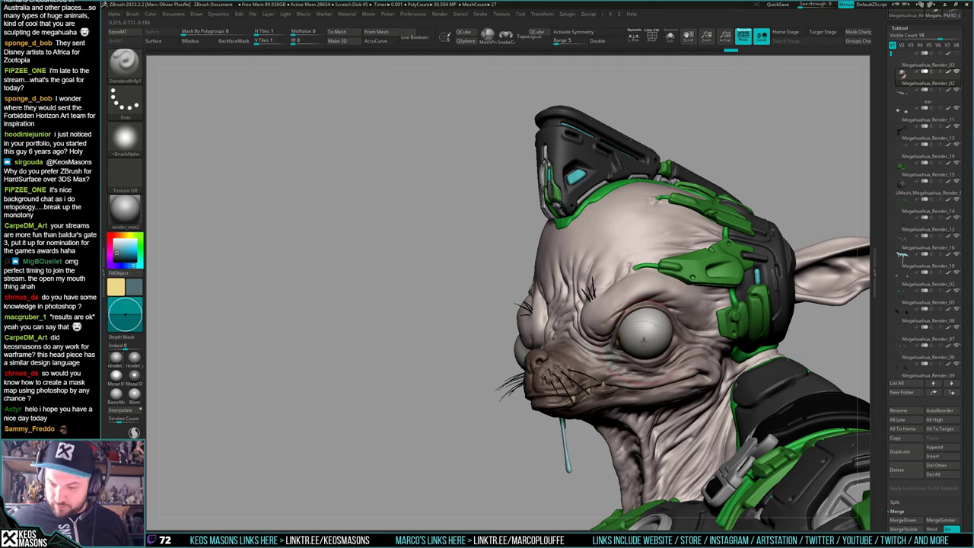
{"action": "key", "text": "space"}
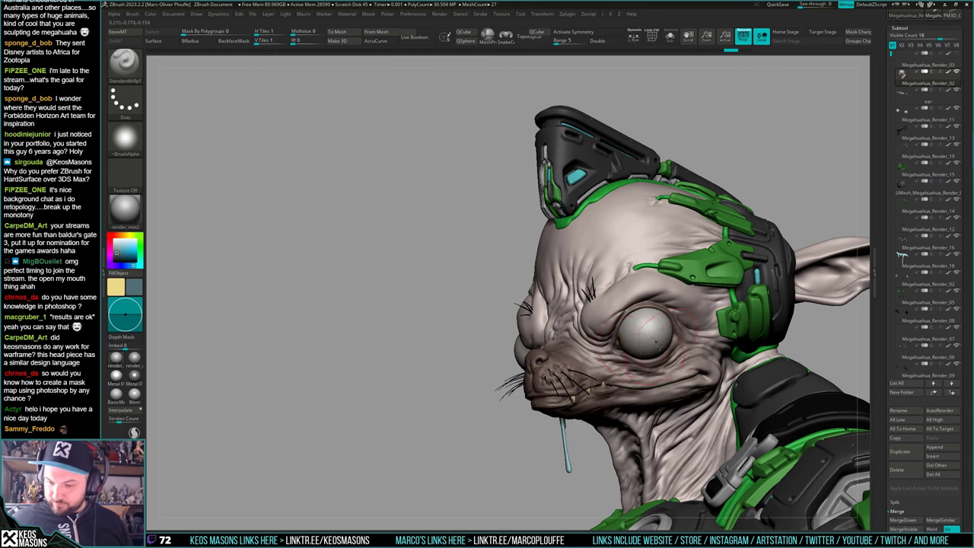
{"action": "mouse_move", "coordinate": [640, 340]}
{"action": "left_mouse_down"}
{"action": "mouse_move", "coordinate": [616, 343]}
{"action": "mouse_move", "coordinate": [645, 364]}
{"action": "left_mouse_up"}
{"action": "left_click_drag", "start_coordinate": [480, 342], "coordinate": [619, 349]}
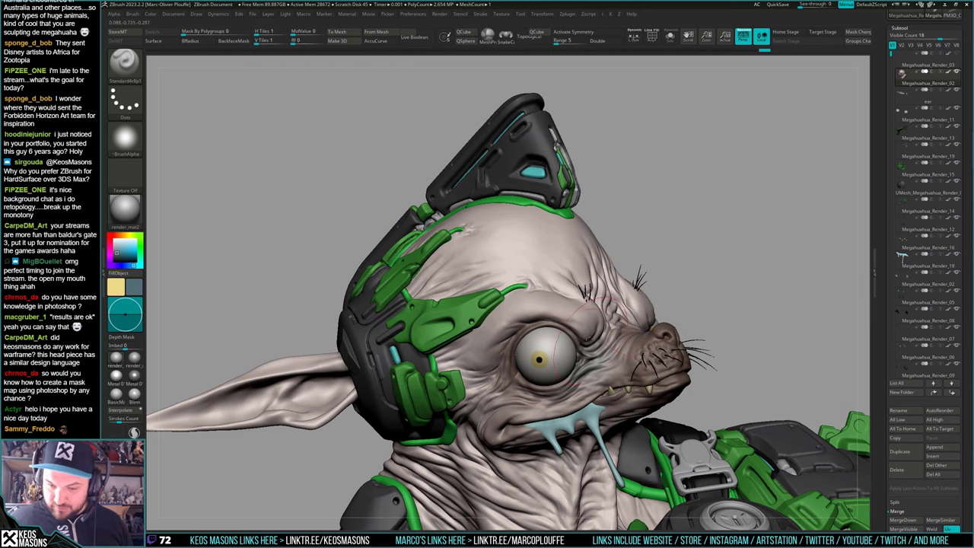
Undo the blue-grey strokes around the eyes and return to the brown paint color
{"action": "key", "text": "ctrl+z"}
{"action": "key", "text": "ctrl+z"}
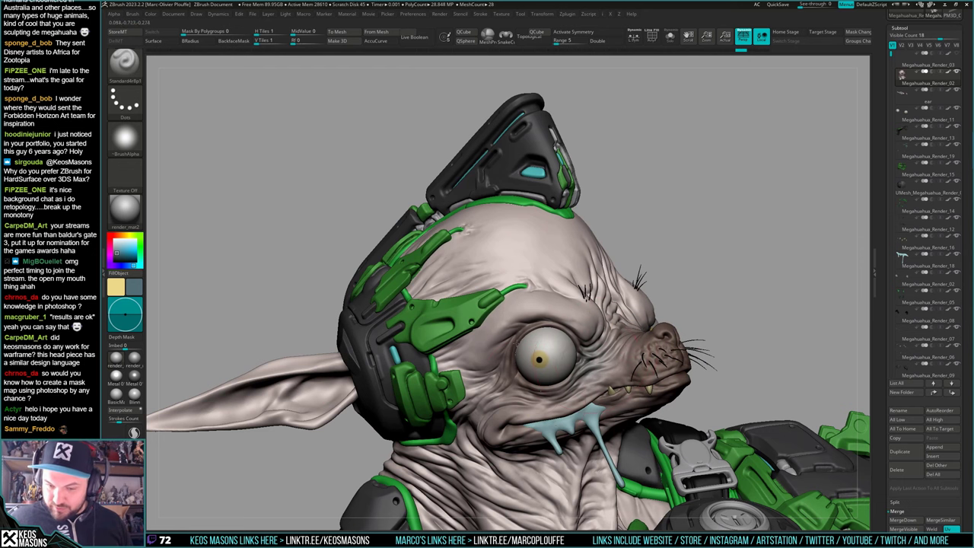
{"action": "right_click_drag", "start_coordinate": [594, 362], "coordinate": [549, 362]}
{"action": "key", "text": "ctrl+z"}
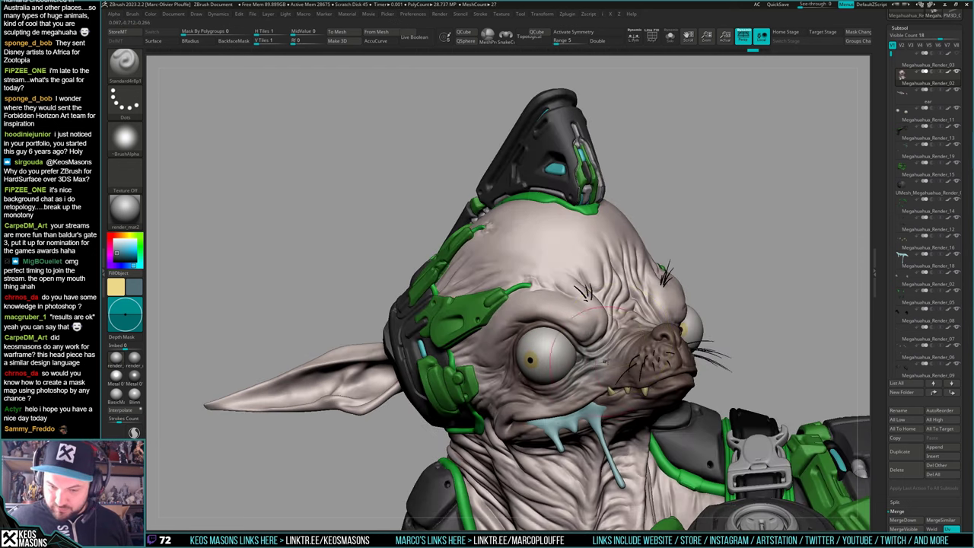
{"action": "left_click", "coordinate": [559, 350], "text": "alt"}
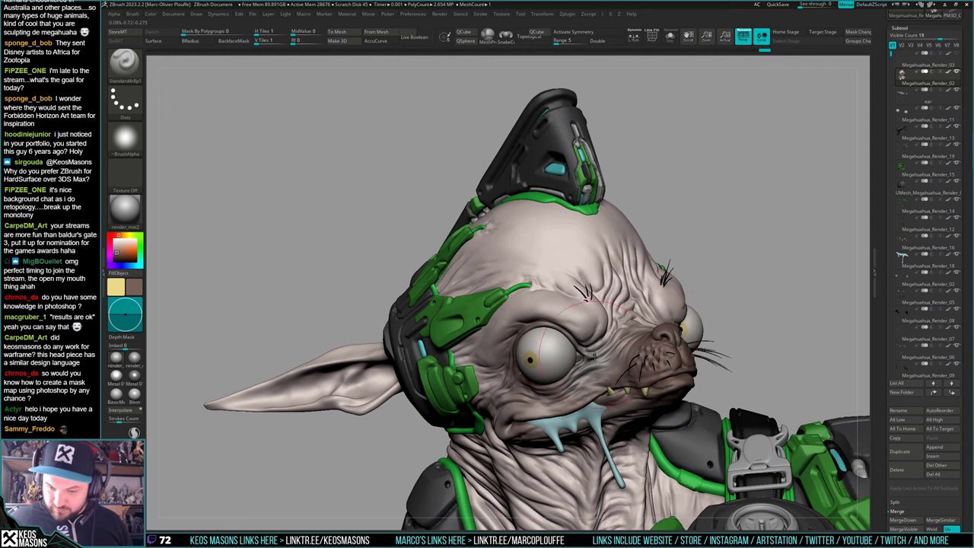
{"action": "right_click_drag", "start_coordinate": [626, 355], "coordinate": [769, 335]}
{"action": "key", "text": "ctrl+shift+z"}
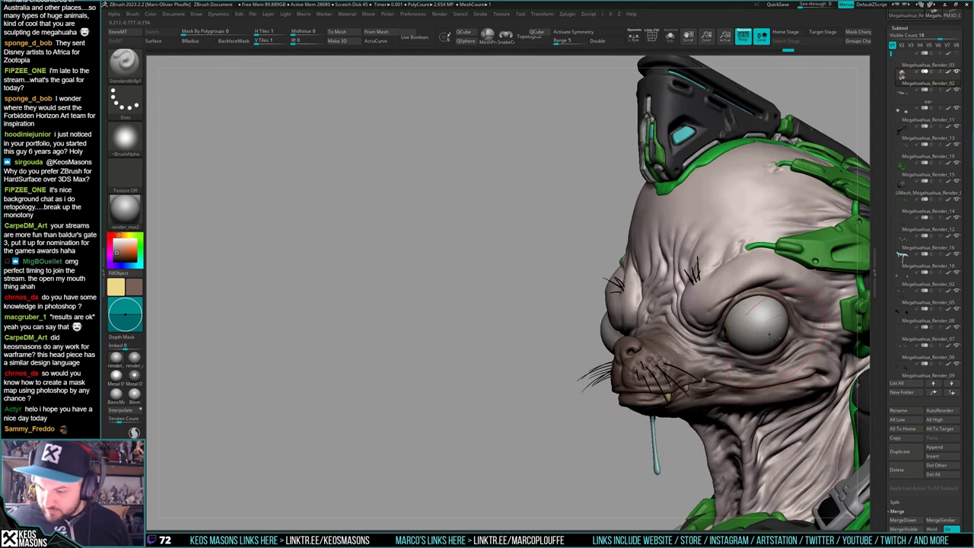
{"action": "mouse_move", "coordinate": [559, 380]}
{"action": "right_mouse_down", "text": "ctrl"}
{"action": "mouse_move", "coordinate": [502, 304]}
{"action": "mouse_move", "coordinate": [624, 388]}
{"action": "mouse_move", "coordinate": [661, 365]}
{"action": "mouse_move", "coordinate": [601, 384]}
{"action": "right_mouse_up", "text": "ctrl"}
{"action": "key", "text": "ctrl+shift+z"}
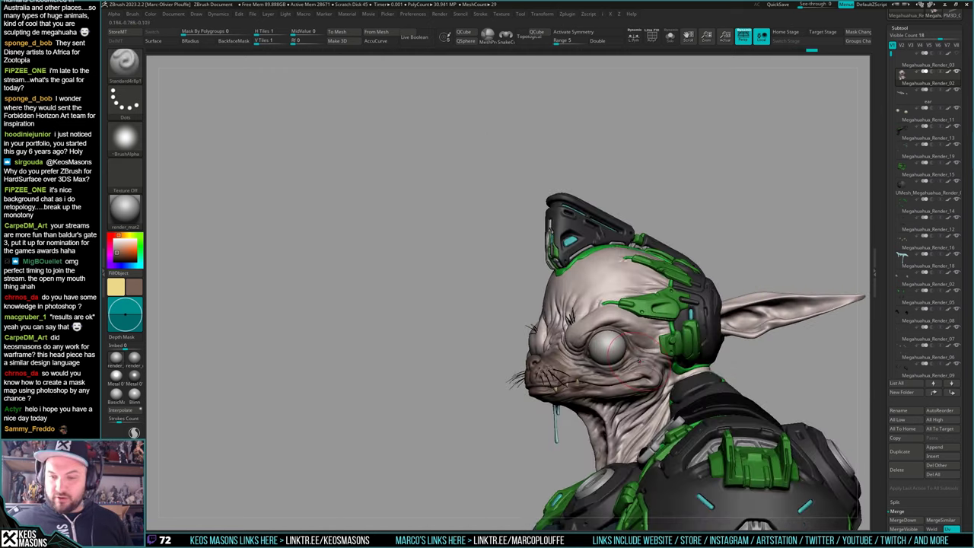
Pick a muted red and lightly tint the skin around the eyes and muzzle at RGB intensity 11
{"action": "key", "text": "space"}
{"action": "left_click", "coordinate": [541, 363]}
{"action": "left_click", "coordinate": [563, 390]}
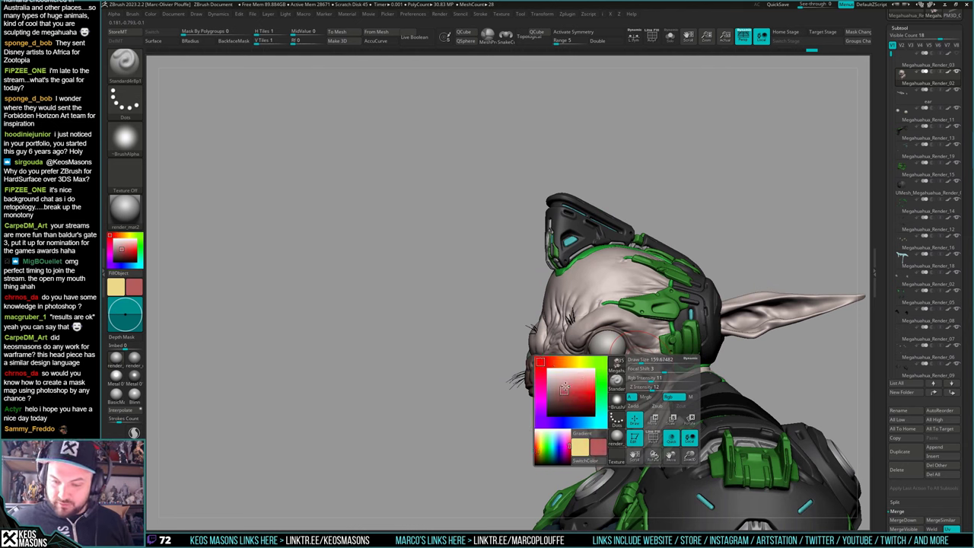
{"action": "right_click_drag", "start_coordinate": [601, 364], "coordinate": [610, 393]}
{"action": "key", "text": "space"}
{"action": "right_click_drag", "start_coordinate": [604, 318], "coordinate": [598, 298]}
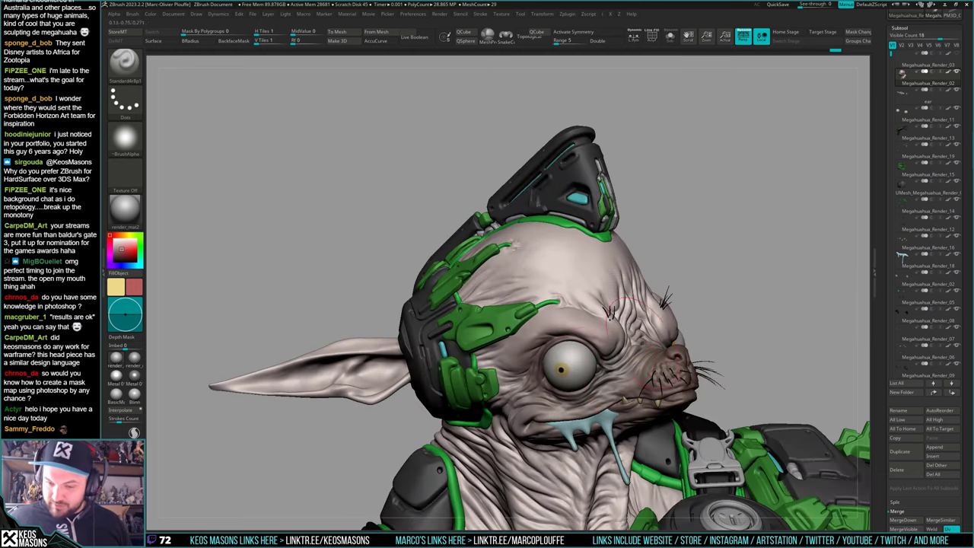
{"action": "mouse_move", "coordinate": [654, 314]}
{"action": "right_mouse_down"}
{"action": "mouse_move", "coordinate": [632, 375]}
{"action": "mouse_move", "coordinate": [609, 340]}
{"action": "mouse_move", "coordinate": [645, 312]}
{"action": "right_mouse_up"}
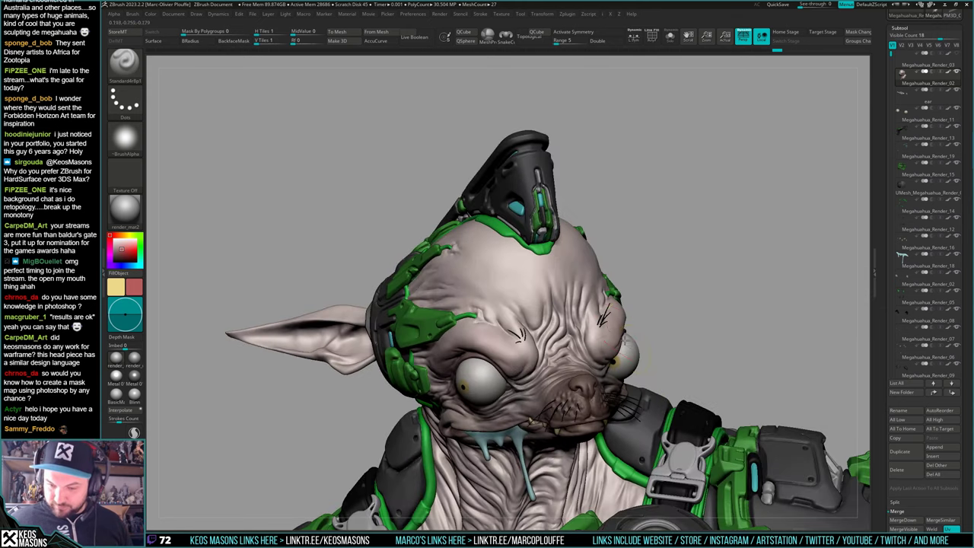
{"action": "mouse_move", "coordinate": [557, 353]}
{"action": "right_mouse_down", "text": "ctrl"}
{"action": "mouse_move", "coordinate": [561, 337]}
{"action": "mouse_move", "coordinate": [597, 341]}
{"action": "mouse_move", "coordinate": [584, 363]}
{"action": "mouse_move", "coordinate": [597, 380]}
{"action": "right_mouse_up", "text": "ctrl"}
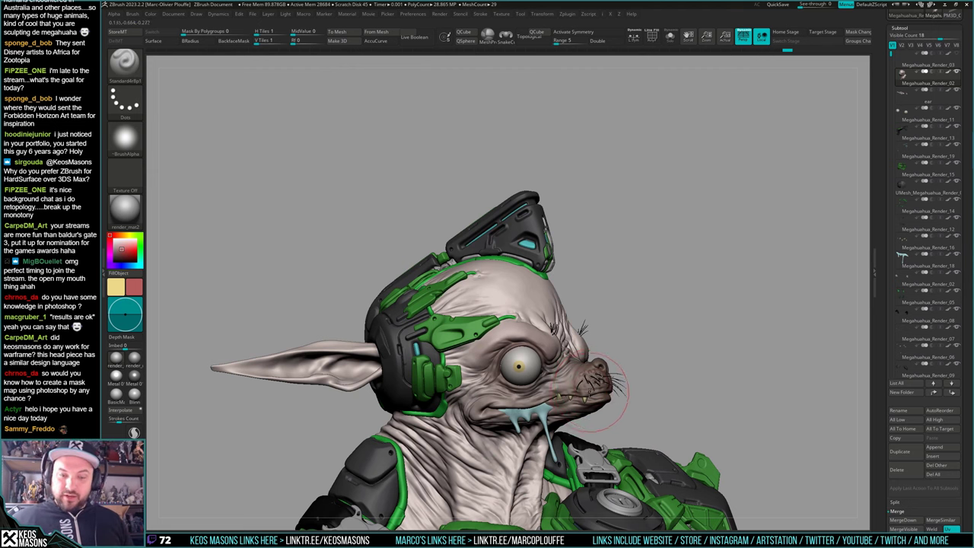
Pick a very dark reddish brown, enlarge the draw size to about 215, and shade the skin bordering the helmet and upper neck
{"action": "key", "text": "space"}
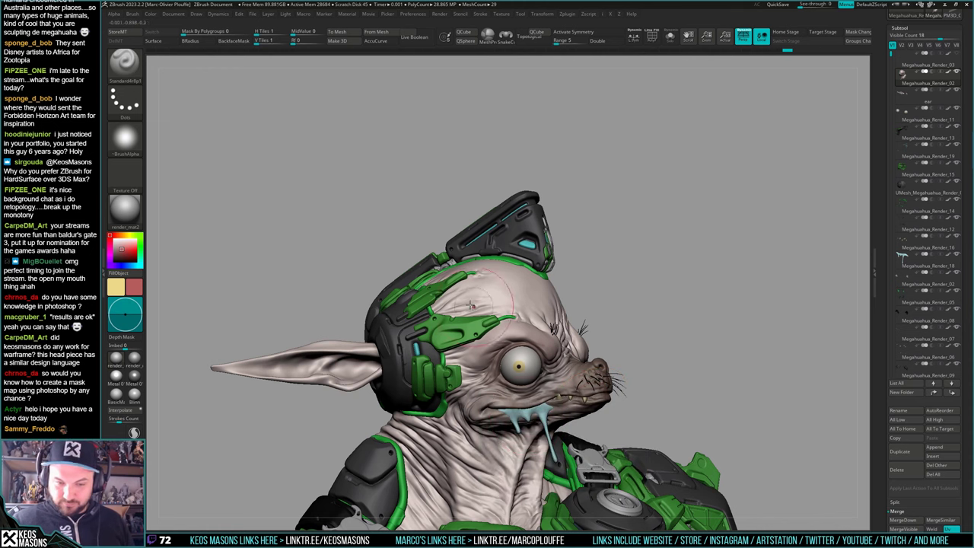
{"action": "key", "text": "space"}
{"action": "left_click_drag", "start_coordinate": [376, 336], "coordinate": [368, 344]}
{"action": "key", "text": "space"}
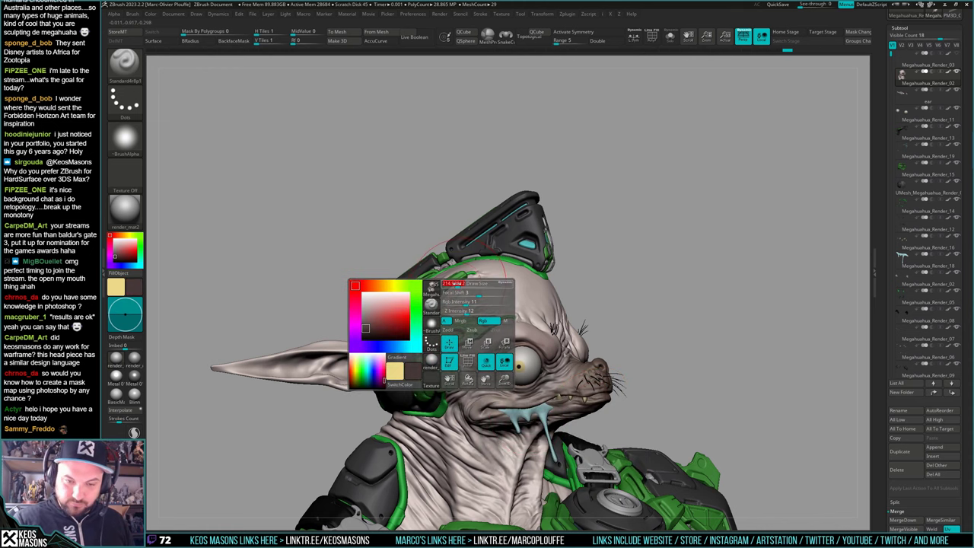
{"action": "left_click_drag", "start_coordinate": [434, 221], "coordinate": [466, 254]}
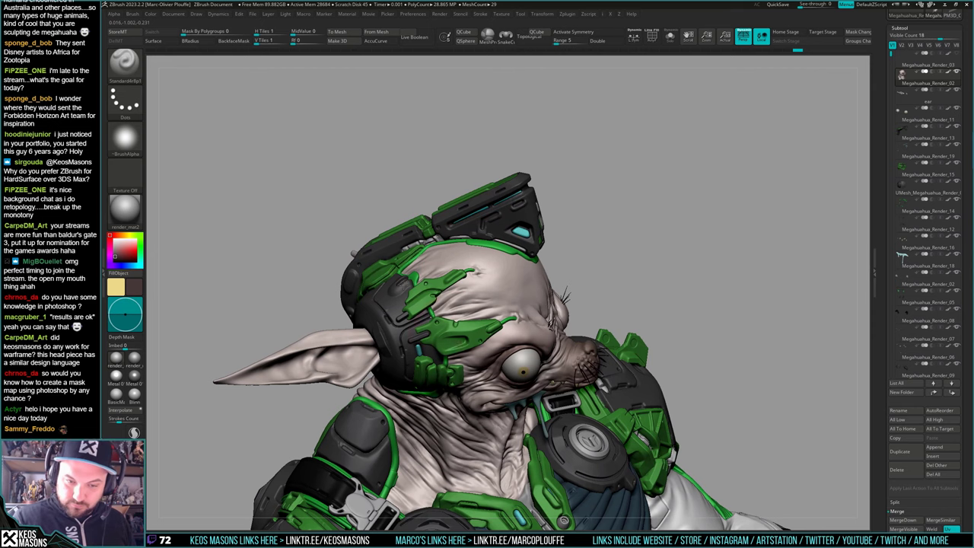
{"action": "right_click_drag", "start_coordinate": [475, 367], "coordinate": [481, 339]}
{"action": "mouse_move", "coordinate": [459, 350]}
{"action": "left_mouse_down"}
{"action": "mouse_move", "coordinate": [454, 397]}
{"action": "mouse_move", "coordinate": [394, 420]}
{"action": "left_mouse_up"}
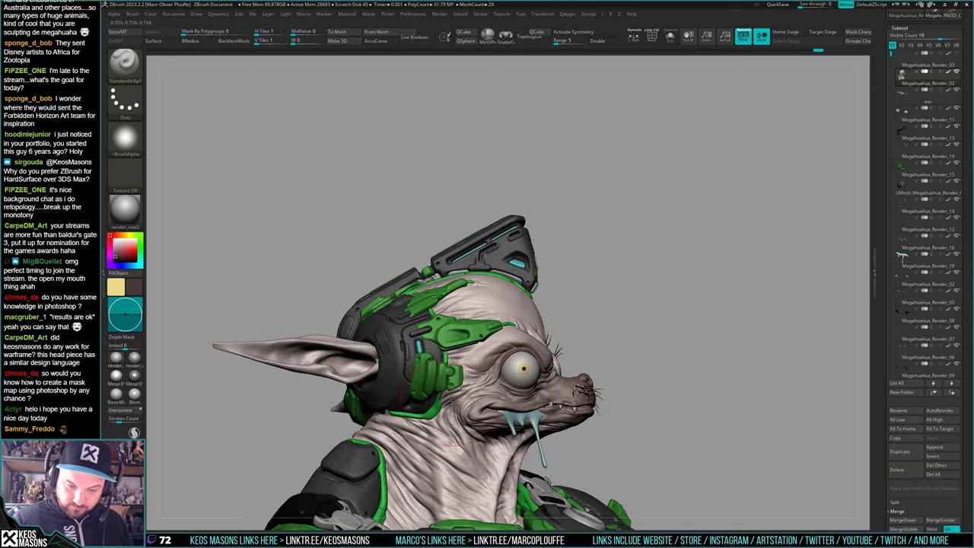
Continue the dark shading along the forehead and the skin edges beside the helmet on both sides
{"action": "right_click_drag", "start_coordinate": [443, 422], "coordinate": [399, 419]}
{"action": "right_click_drag", "start_coordinate": [547, 346], "coordinate": [503, 342]}
{"action": "left_click_drag", "start_coordinate": [548, 294], "coordinate": [561, 304]}
{"action": "right_click_drag", "start_coordinate": [631, 247], "coordinate": [559, 276]}
{"action": "left_click_drag", "start_coordinate": [585, 342], "coordinate": [588, 308]}
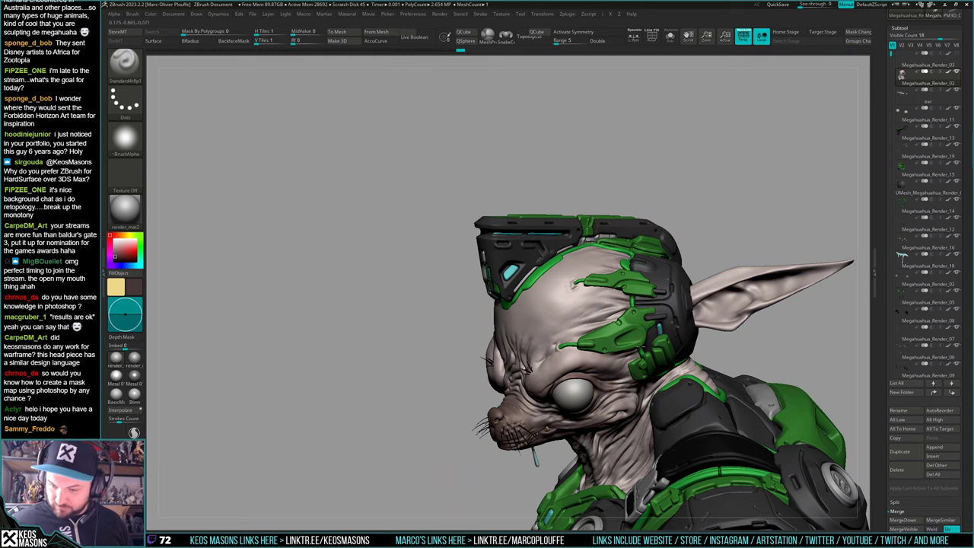
Shade the neck folds behind and below the jaw down to the chest armour with the dark brown
{"action": "left_click_drag", "start_coordinate": [641, 347], "coordinate": [654, 351]}
{"action": "right_click_drag", "start_coordinate": [670, 415], "coordinate": [675, 386]}
{"action": "left_click_drag", "start_coordinate": [652, 391], "coordinate": [655, 407]}
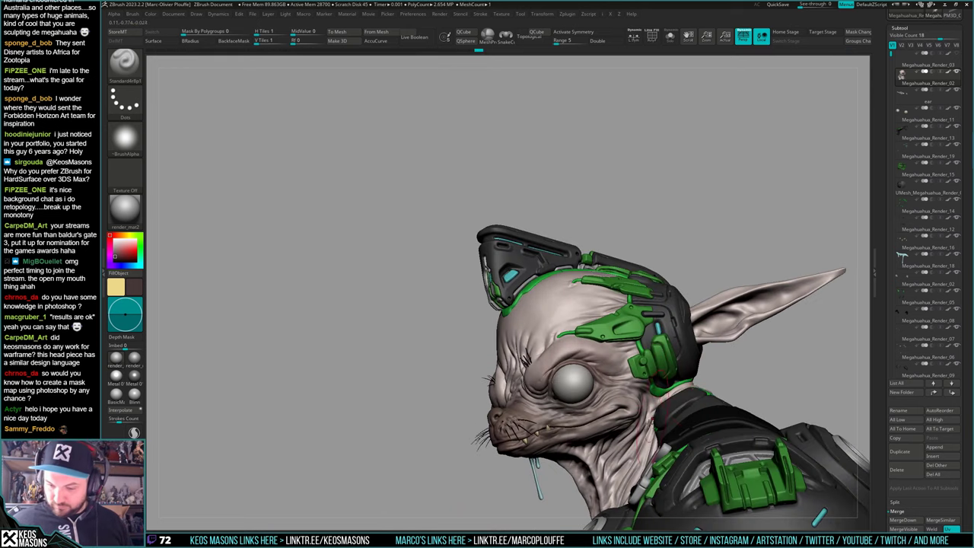
{"action": "right_click_drag", "start_coordinate": [648, 423], "coordinate": [642, 398]}
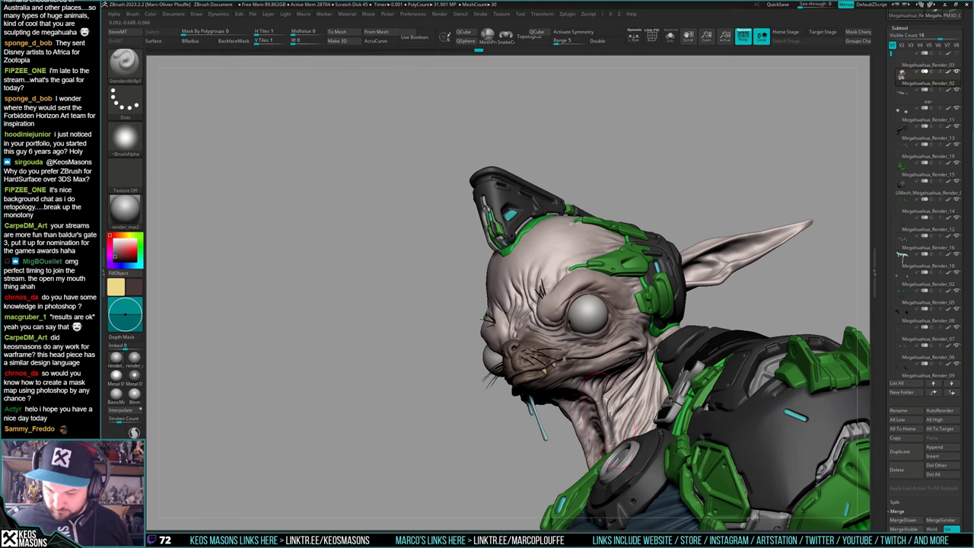
{"action": "left_click_drag", "start_coordinate": [609, 418], "coordinate": [599, 404]}
{"action": "right_click_drag", "start_coordinate": [559, 414], "coordinate": [595, 417]}
{"action": "left_click_drag", "start_coordinate": [590, 494], "coordinate": [598, 465]}
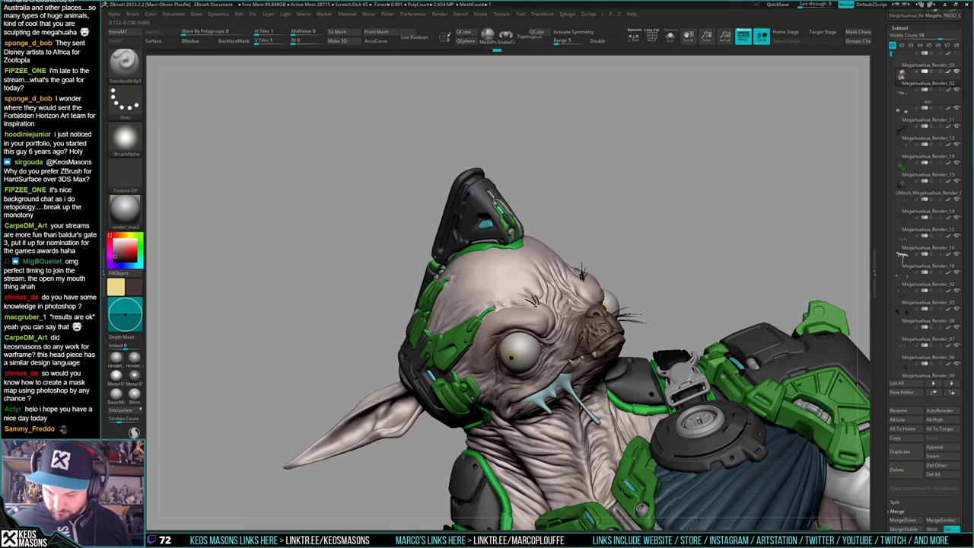
Inspect the shading on the head, neck and ears from the side, from above and from behind
{"action": "right_click_drag", "start_coordinate": [556, 455], "coordinate": [532, 460]}
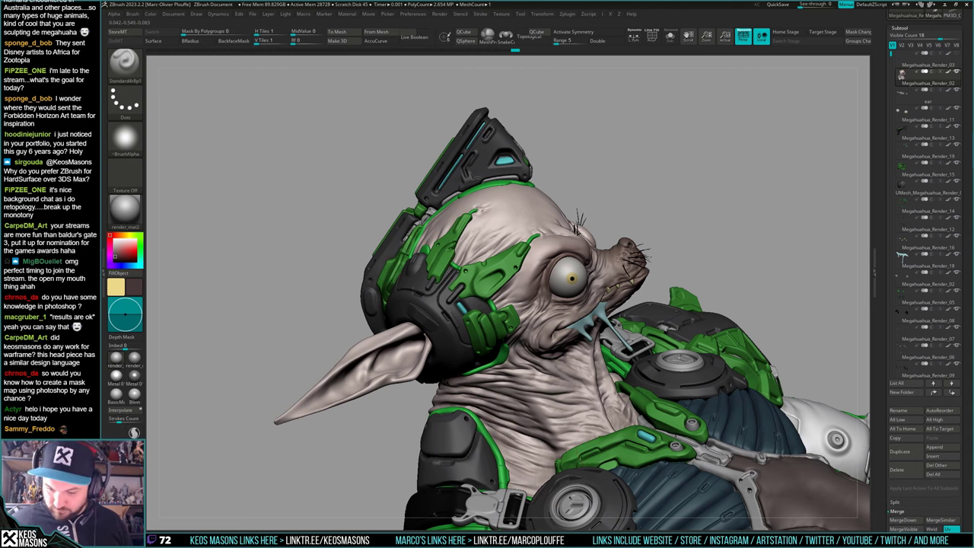
{"action": "right_click_drag", "start_coordinate": [584, 428], "coordinate": [639, 300]}
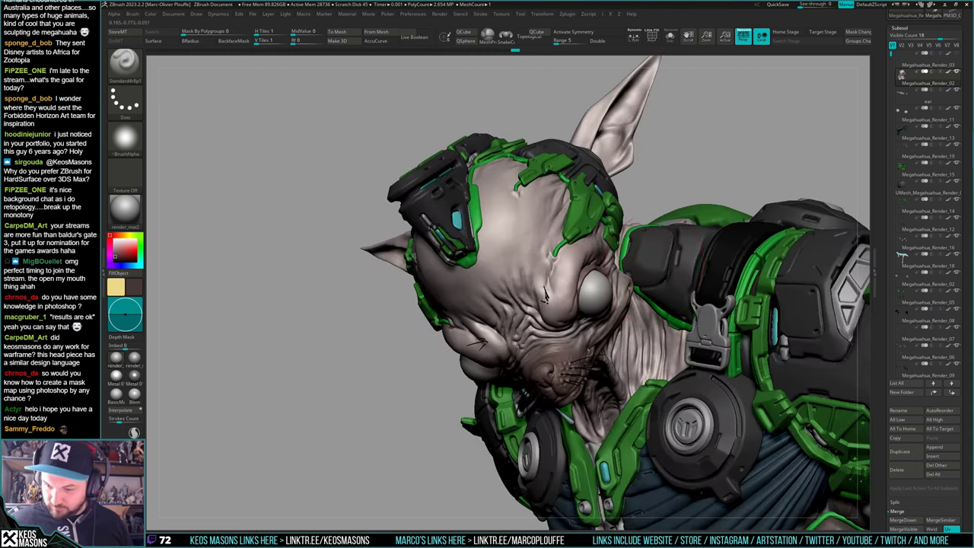
{"action": "right_click_drag", "start_coordinate": [682, 383], "coordinate": [648, 274]}
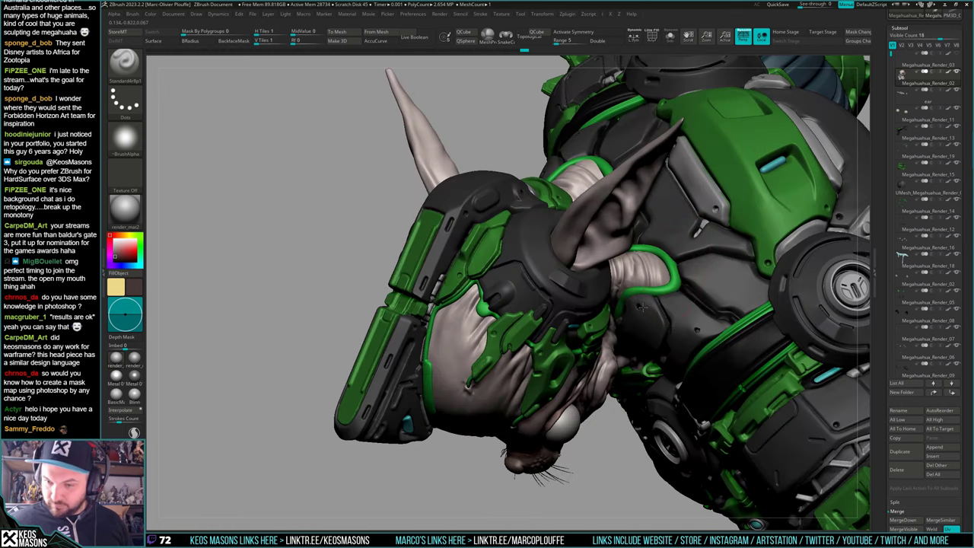
{"action": "mouse_move", "coordinate": [669, 221]}
{"action": "right_mouse_down"}
{"action": "mouse_move", "coordinate": [601, 141]}
{"action": "mouse_move", "coordinate": [580, 232]}
{"action": "right_mouse_up"}
{"action": "key", "text": "space"}
{"action": "left_click", "coordinate": [564, 260]}
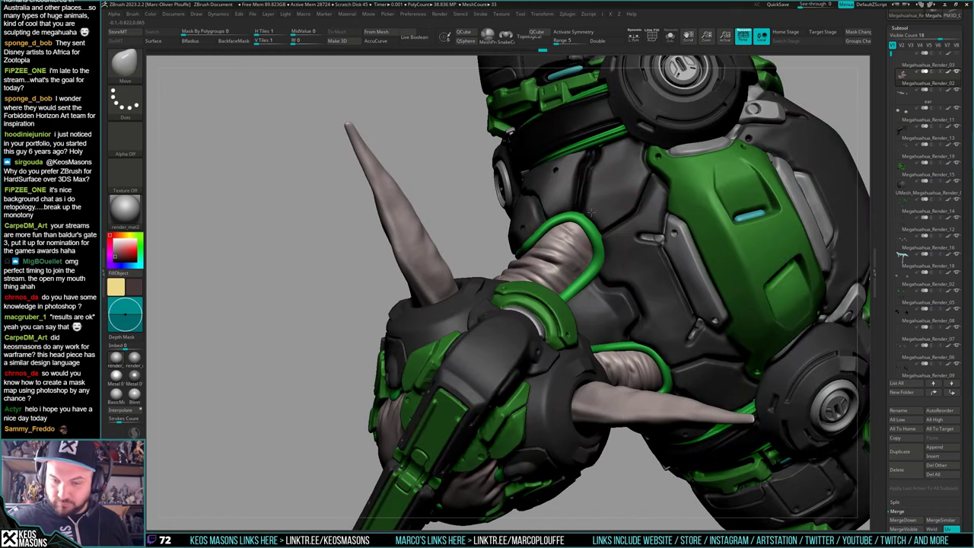
{"action": "mouse_move", "coordinate": [591, 212]}
{"action": "right_mouse_down"}
{"action": "mouse_move", "coordinate": [548, 236]}
{"action": "mouse_move", "coordinate": [609, 277]}
{"action": "right_mouse_up"}
{"action": "key", "text": "b"}
{"action": "key", "text": "s"}
{"action": "key", "text": "t"}
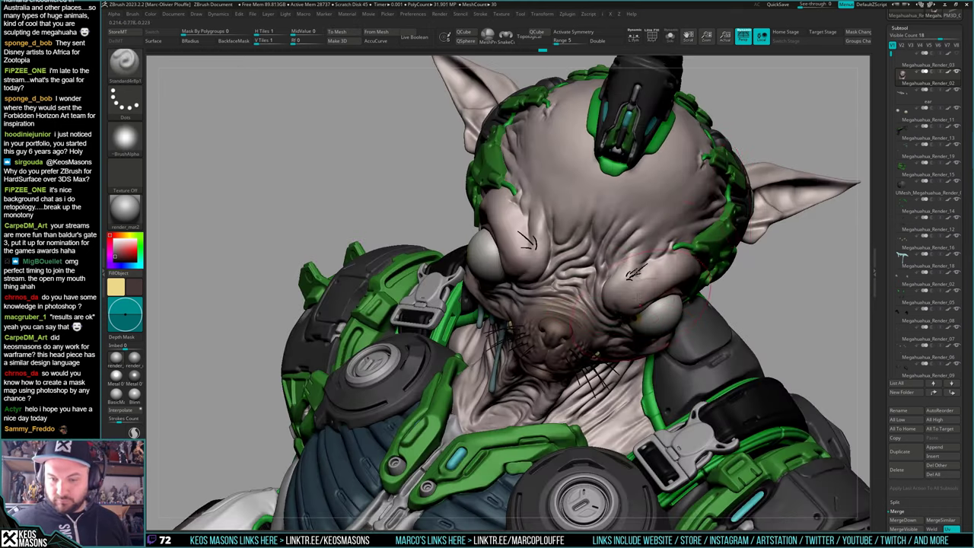
Pick a muted dark red and tint the skin folds along the front of the neck and under the jaw
{"action": "mouse_move", "coordinate": [641, 306]}
{"action": "right_mouse_down"}
{"action": "mouse_move", "coordinate": [576, 304]}
{"action": "mouse_move", "coordinate": [559, 267]}
{"action": "mouse_move", "coordinate": [643, 346]}
{"action": "mouse_move", "coordinate": [637, 325]}
{"action": "mouse_move", "coordinate": [610, 343]}
{"action": "mouse_move", "coordinate": [608, 322]}
{"action": "mouse_move", "coordinate": [636, 298]}
{"action": "right_mouse_up"}
{"action": "key", "text": "space"}
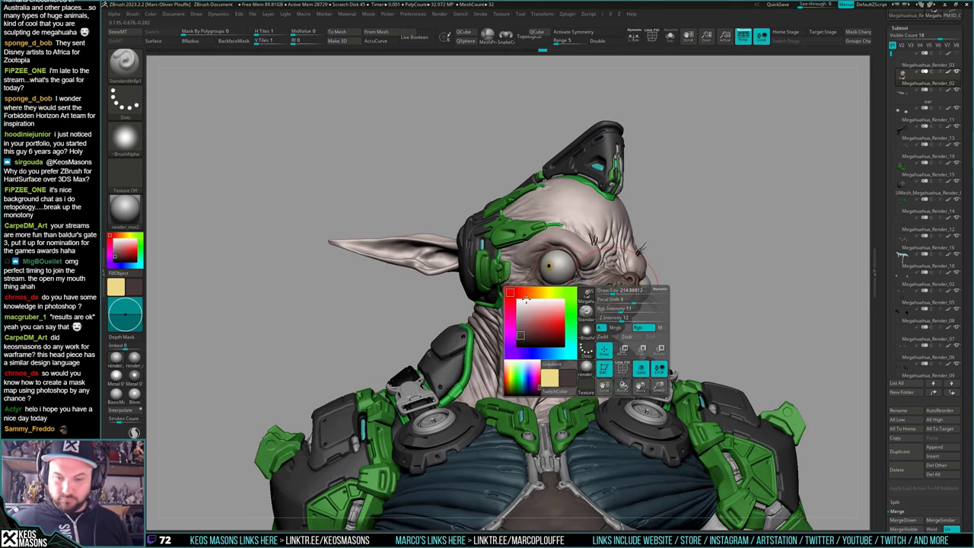
{"action": "left_click", "coordinate": [535, 331]}
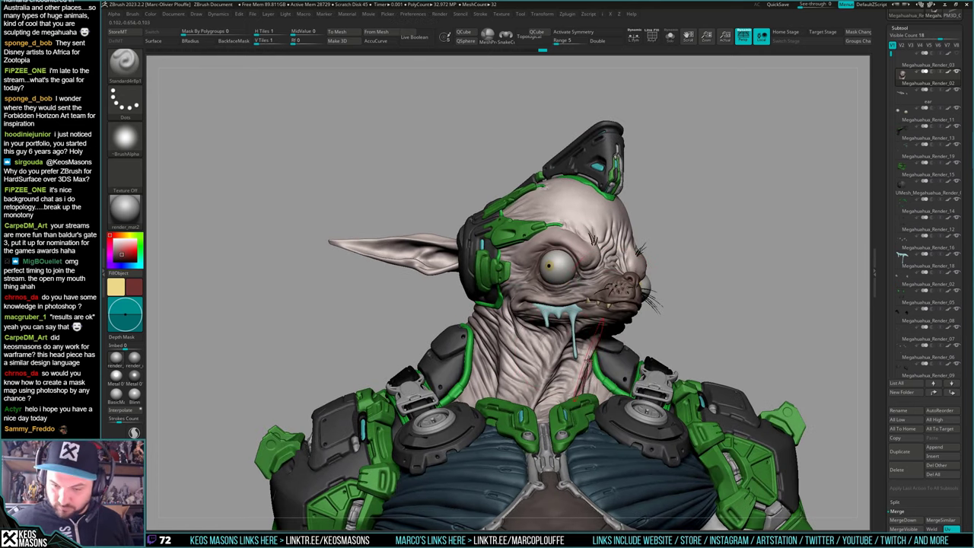
{"action": "left_click_drag", "start_coordinate": [576, 385], "coordinate": [605, 321]}
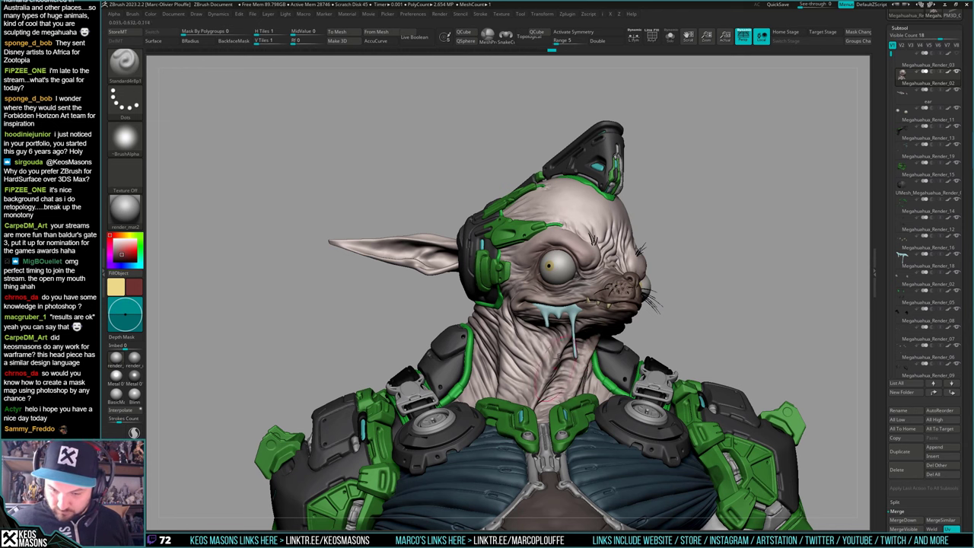
{"action": "right_click_drag", "start_coordinate": [502, 348], "coordinate": [555, 352]}
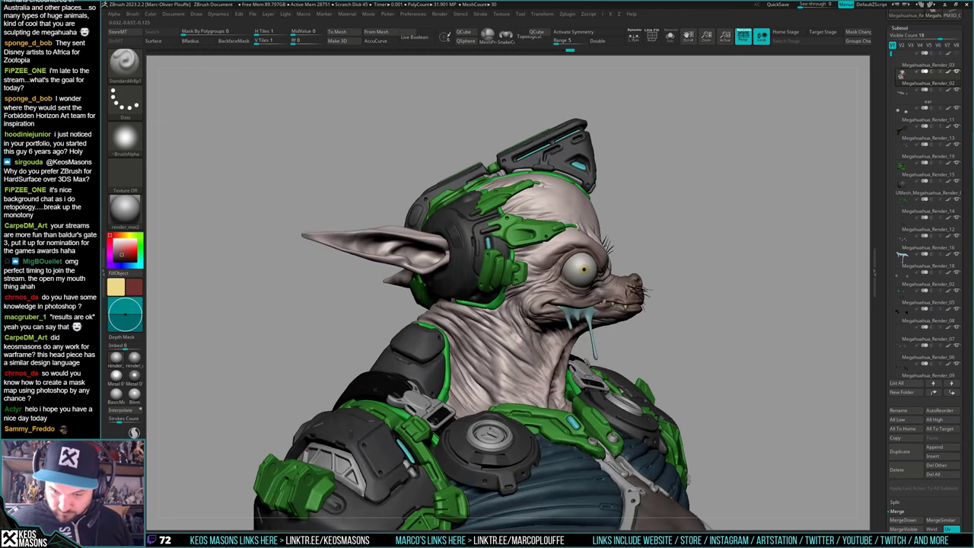
{"action": "right_click_drag", "start_coordinate": [718, 283], "coordinate": [749, 289]}
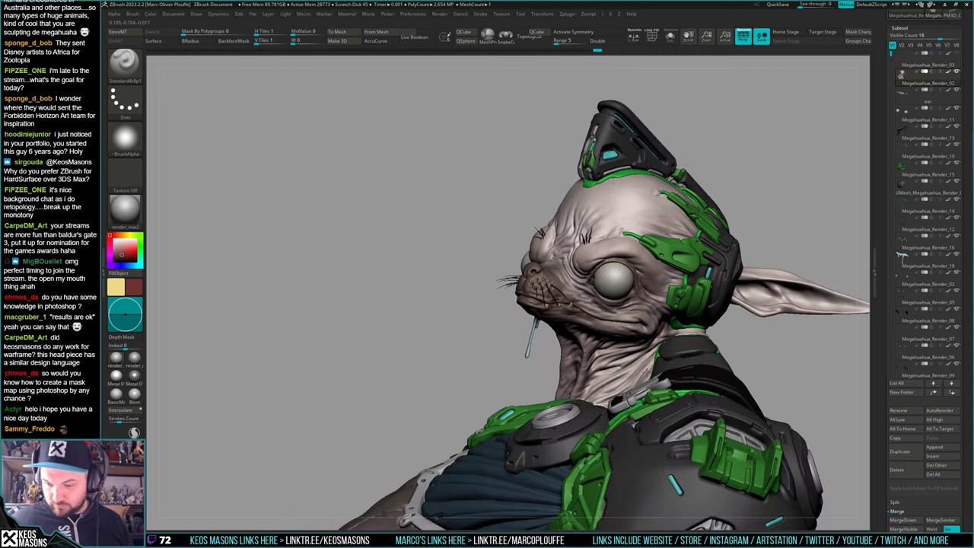
{"action": "right_click_drag", "start_coordinate": [583, 357], "coordinate": [663, 332]}
{"action": "right_click_drag", "start_coordinate": [555, 297], "coordinate": [573, 352]}
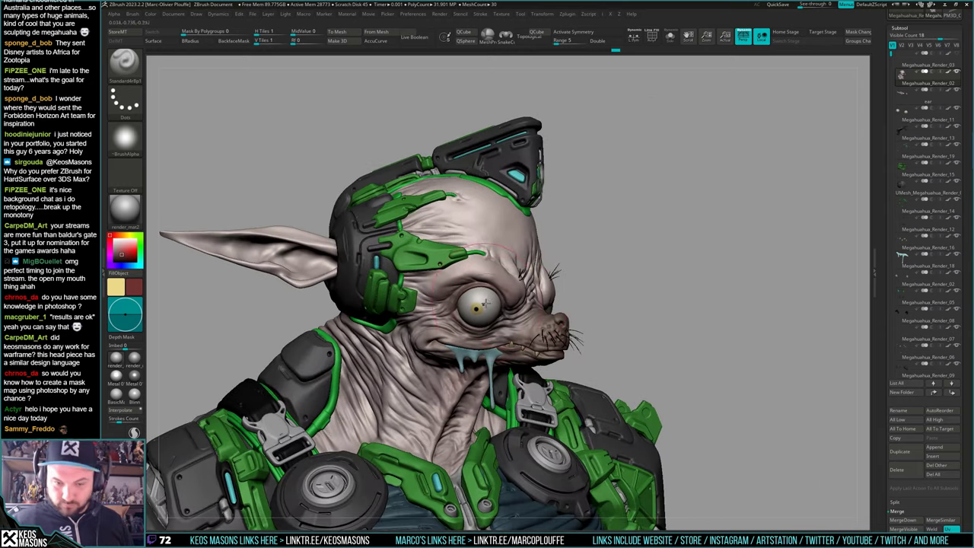
{"action": "right_click_drag", "start_coordinate": [489, 322], "coordinate": [476, 291]}
{"action": "mouse_move", "coordinate": [536, 332]}
{"action": "right_mouse_down"}
{"action": "mouse_move", "coordinate": [508, 323]}
{"action": "mouse_move", "coordinate": [647, 325]}
{"action": "mouse_move", "coordinate": [633, 327]}
{"action": "mouse_move", "coordinate": [660, 344]}
{"action": "right_mouse_up"}
Pick a muted slate blue and add a soft, cool tint to the lower face and jaw, adjusting the draw size
{"action": "key", "text": "space"}
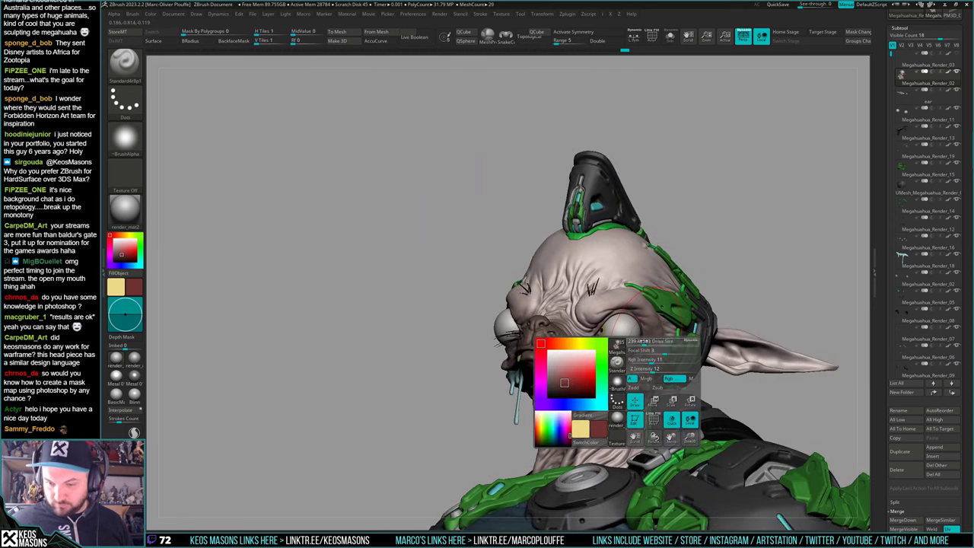
{"action": "left_click", "coordinate": [593, 403]}
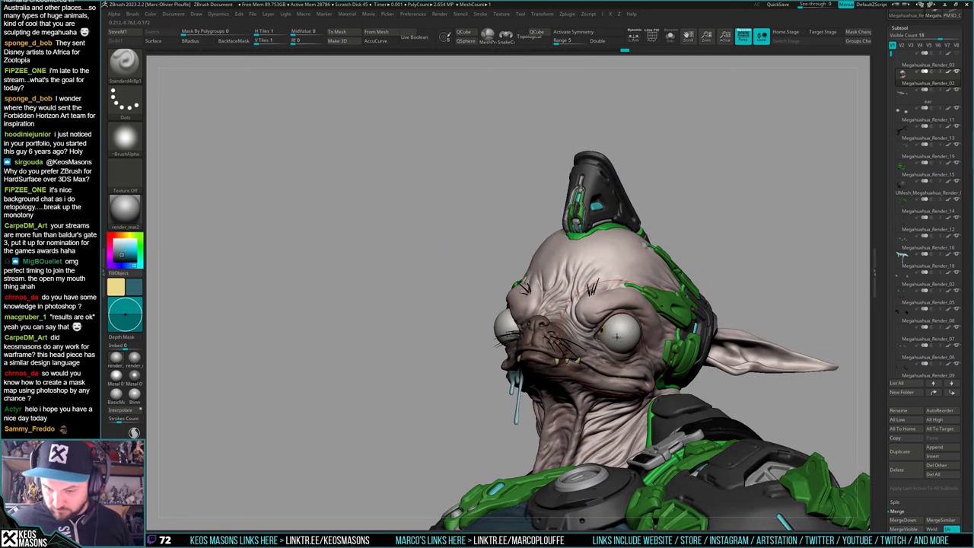
{"action": "right_click_drag", "start_coordinate": [591, 288], "coordinate": [549, 295]}
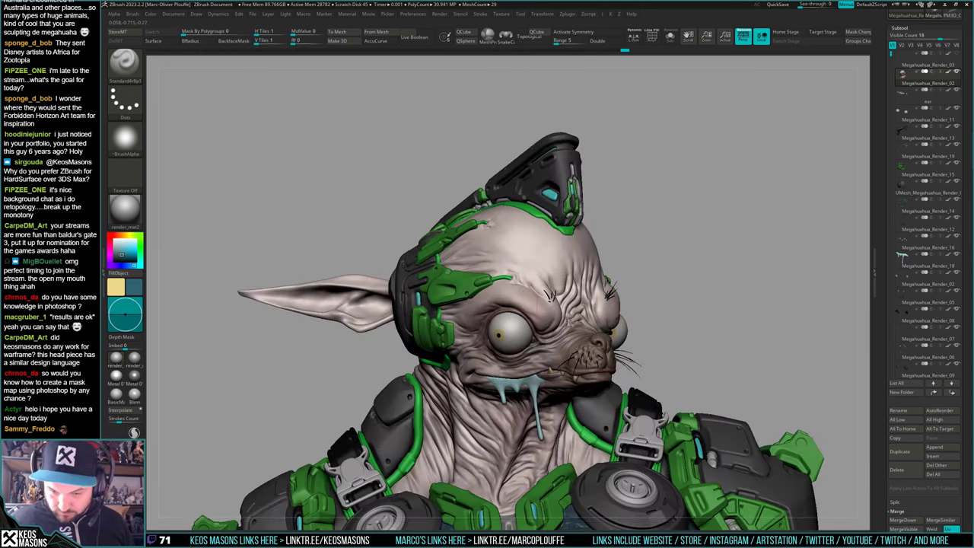
{"action": "mouse_move", "coordinate": [576, 334]}
{"action": "right_mouse_down"}
{"action": "mouse_move", "coordinate": [619, 288]}
{"action": "mouse_move", "coordinate": [634, 357]}
{"action": "mouse_move", "coordinate": [610, 382]}
{"action": "mouse_move", "coordinate": [636, 371]}
{"action": "right_mouse_up"}
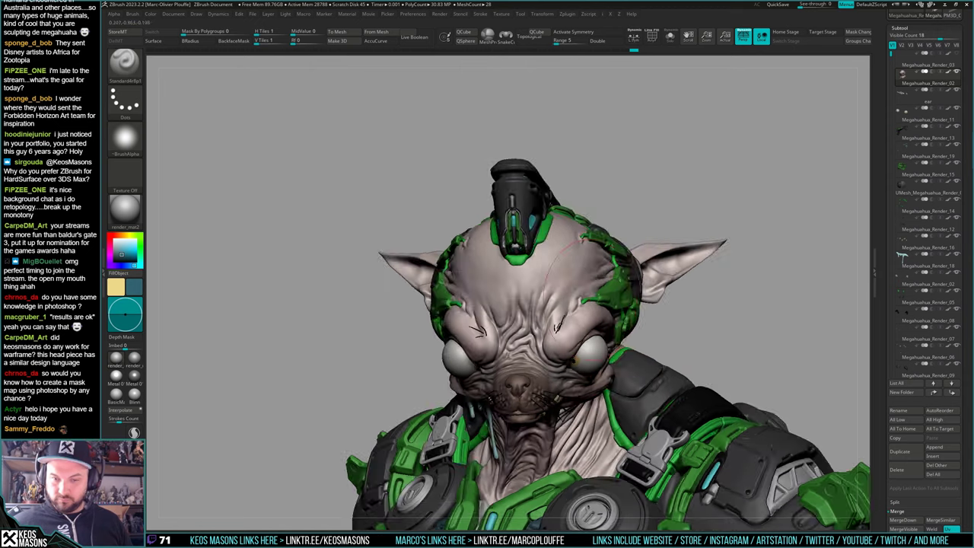
{"action": "right_click_drag", "start_coordinate": [554, 192], "coordinate": [580, 196]}
{"action": "right_click", "coordinate": [531, 292]}
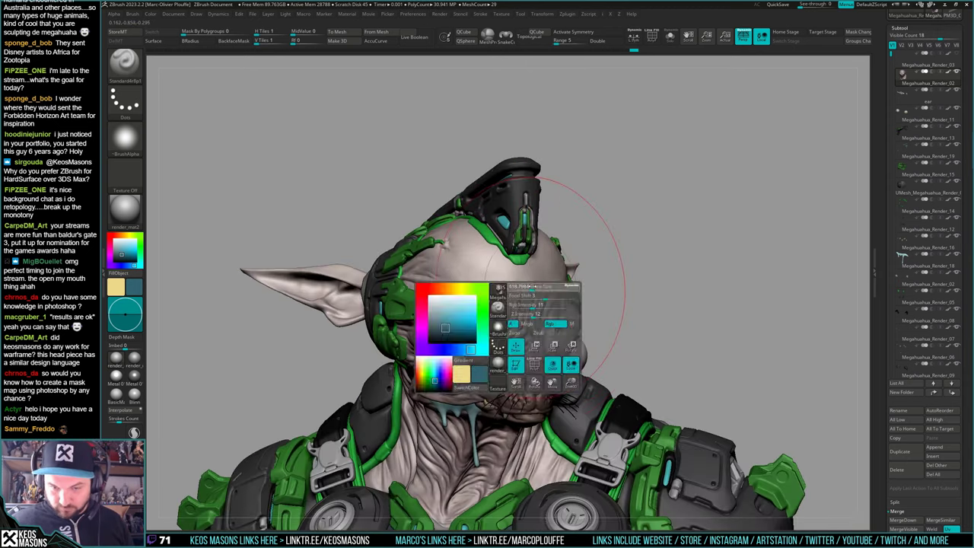
{"action": "mouse_move", "coordinate": [595, 268]}
{"action": "right_mouse_down"}
{"action": "mouse_move", "coordinate": [553, 272]}
{"action": "mouse_move", "coordinate": [584, 280]}
{"action": "mouse_move", "coordinate": [534, 289]}
{"action": "mouse_move", "coordinate": [563, 298]}
{"action": "right_mouse_up"}
{"action": "right_click", "coordinate": [562, 304]}
{"action": "left_click_drag", "start_coordinate": [560, 306], "coordinate": [547, 307]}
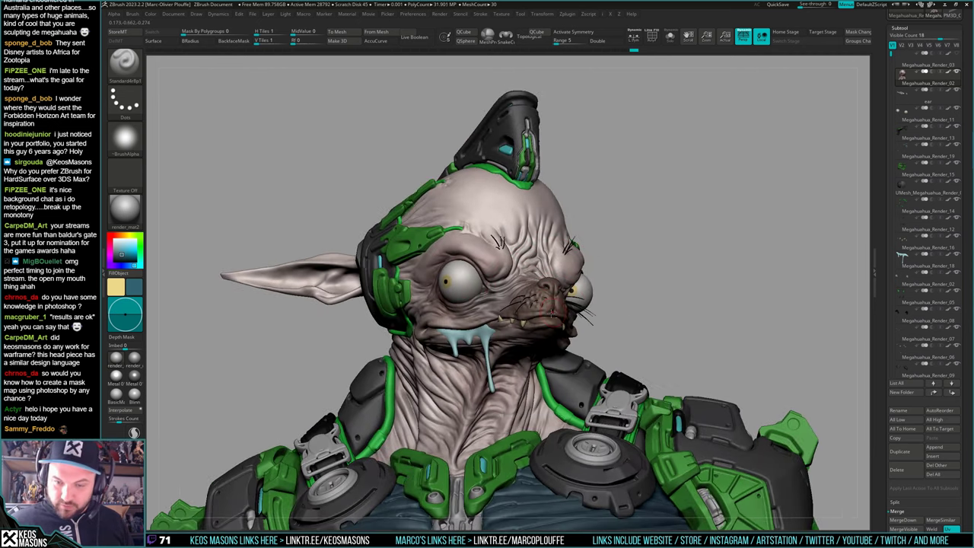
Reduce the draw size to about 38, pick a near-black blue, and darken the lips at the front of the mouth
{"action": "key", "text": "alt+s"}
{"action": "right_click_drag", "start_coordinate": [549, 310], "coordinate": [590, 298]}
{"action": "key", "text": "alt+s"}
{"action": "right_click", "coordinate": [574, 308]}
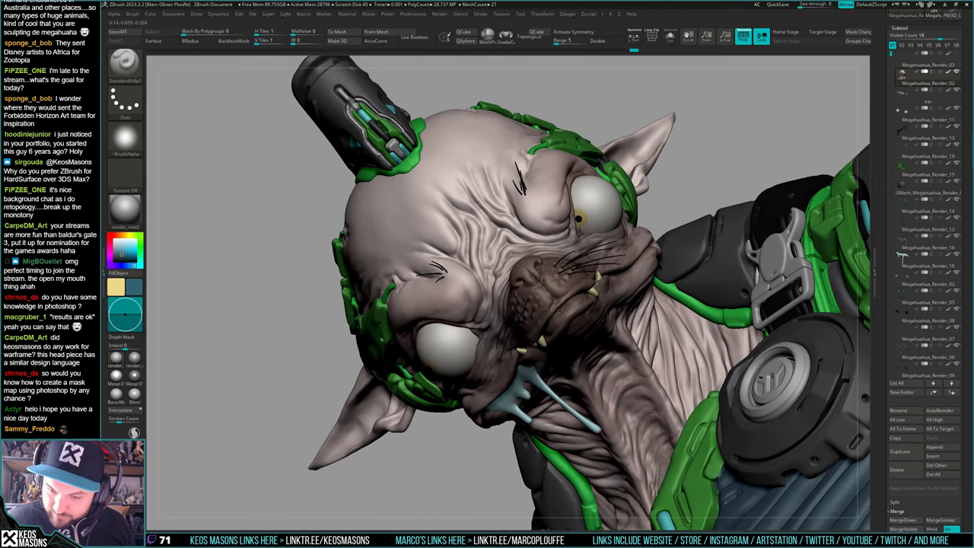
{"action": "key", "text": "space"}
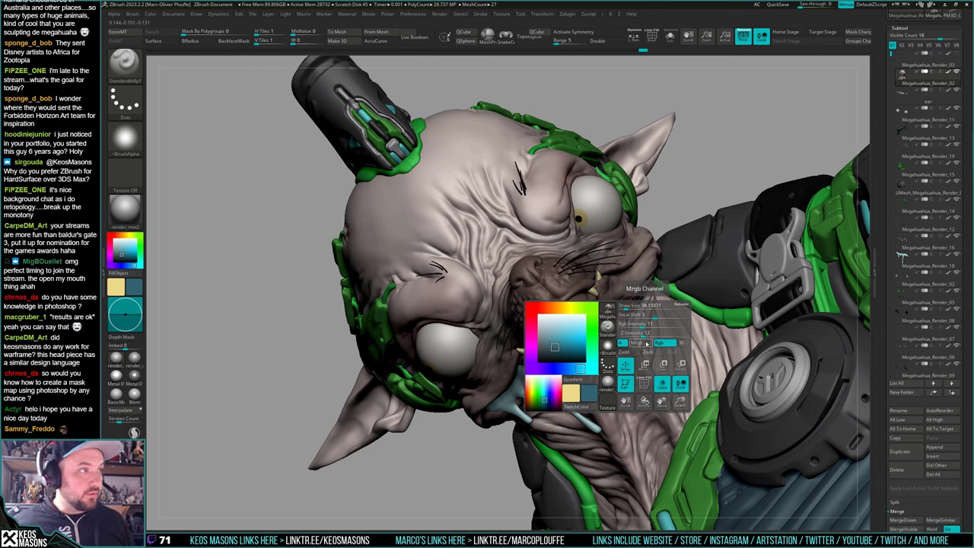
{"action": "left_click_drag", "start_coordinate": [554, 344], "coordinate": [552, 343]}
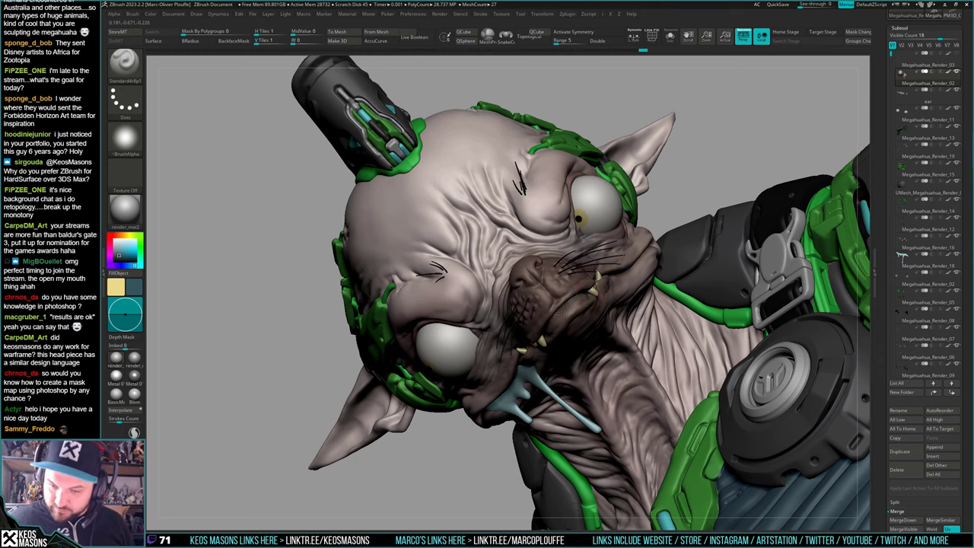
{"action": "right_click_drag", "start_coordinate": [562, 326], "coordinate": [636, 278]}
{"action": "key", "text": "space"}
{"action": "left_click", "coordinate": [579, 341]}
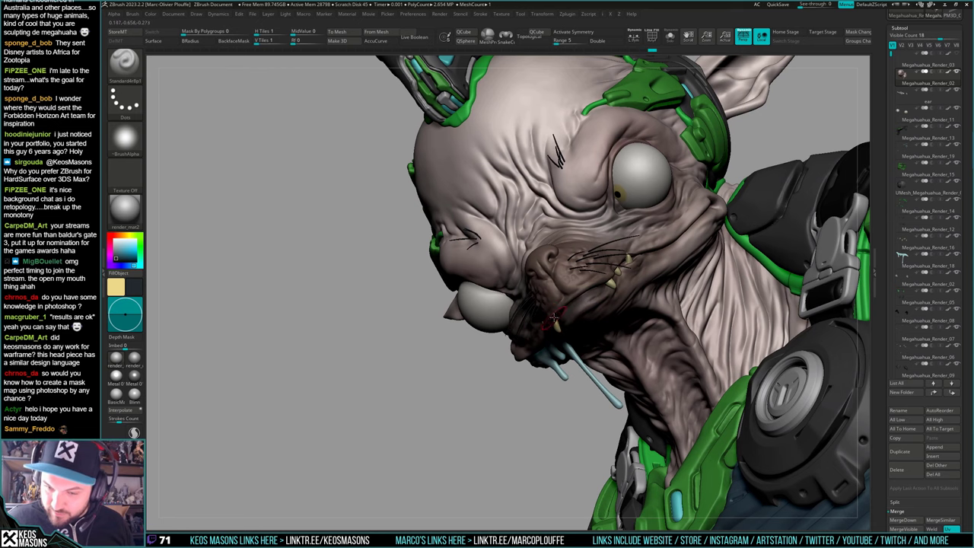
{"action": "right_click_drag", "start_coordinate": [588, 313], "coordinate": [588, 292]}
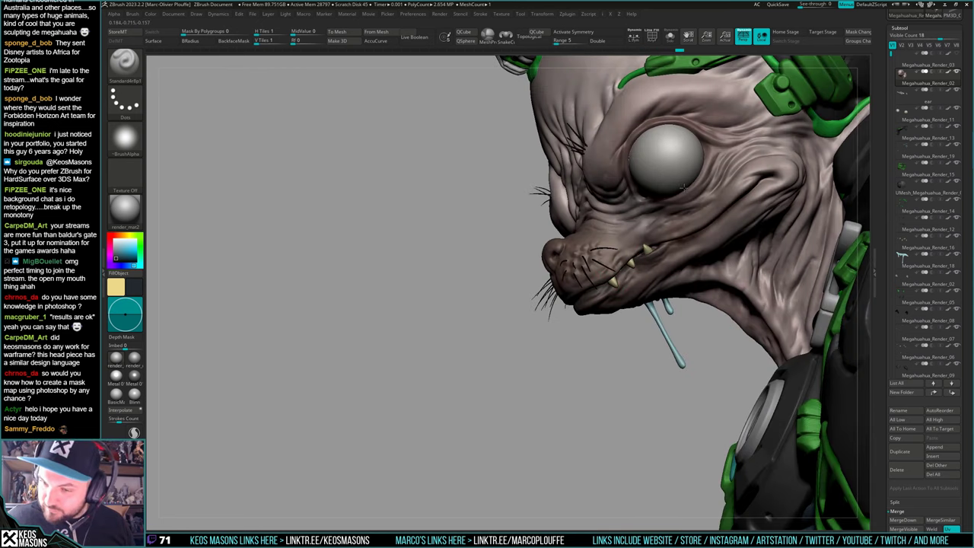
Paint the dark color along the mouth line on the cheek, back to the corner of the mouth
{"action": "right_click_drag", "start_coordinate": [683, 188], "coordinate": [689, 242]}
{"action": "left_click_drag", "start_coordinate": [715, 222], "coordinate": [759, 182]}
{"action": "mouse_move", "coordinate": [735, 188]}
{"action": "right_mouse_down"}
{"action": "mouse_move", "coordinate": [729, 237]}
{"action": "mouse_move", "coordinate": [651, 297]}
{"action": "right_mouse_up"}
{"action": "right_click", "coordinate": [649, 300]}
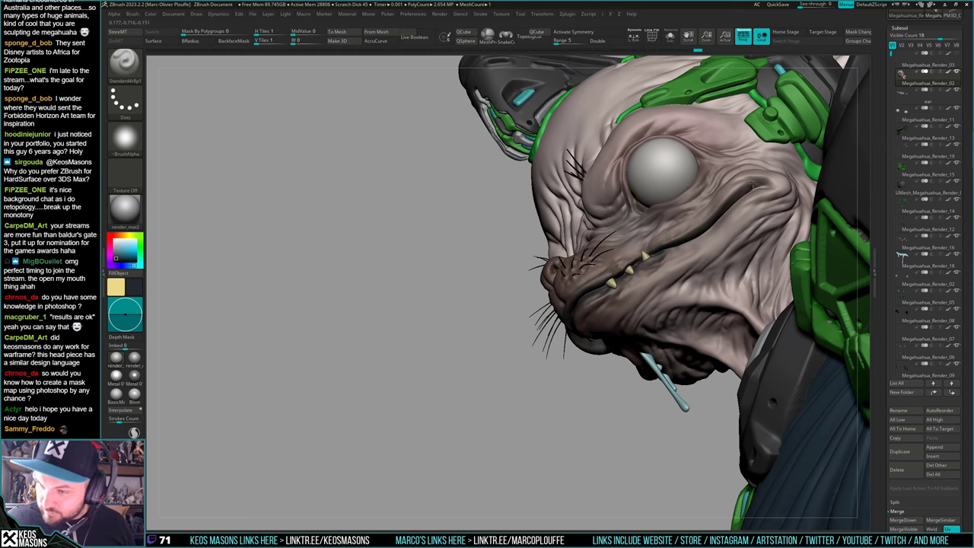
{"action": "right_click_drag", "start_coordinate": [749, 213], "coordinate": [741, 192]}
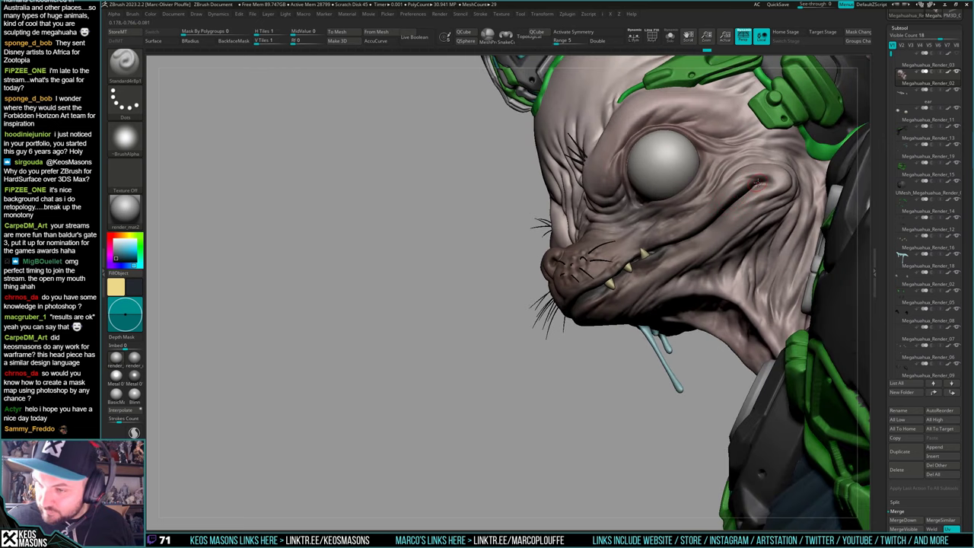
{"action": "right_click_drag", "start_coordinate": [674, 242], "coordinate": [700, 232]}
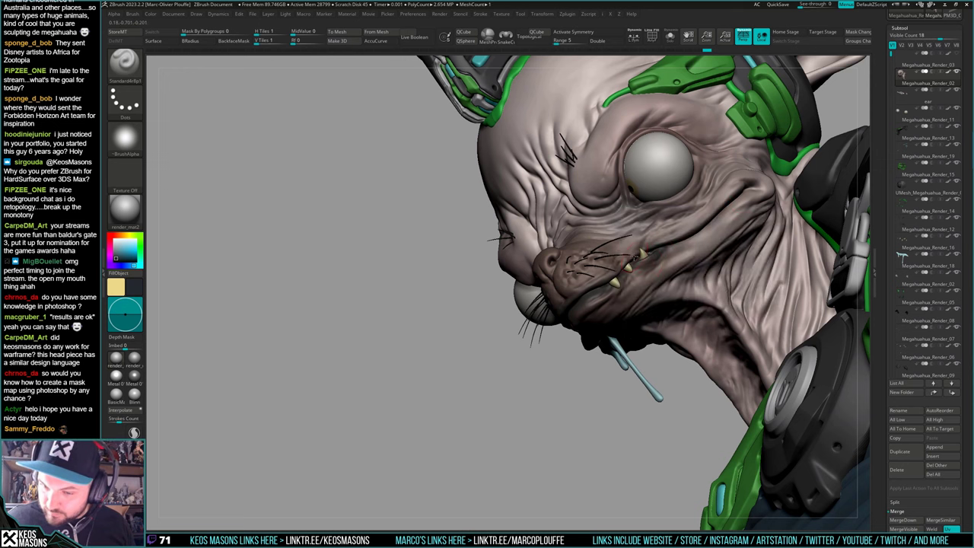
Darken the lower lip between the front of the muzzle and the teeth on the drooling side
{"action": "right_click_drag", "start_coordinate": [614, 280], "coordinate": [582, 304]}
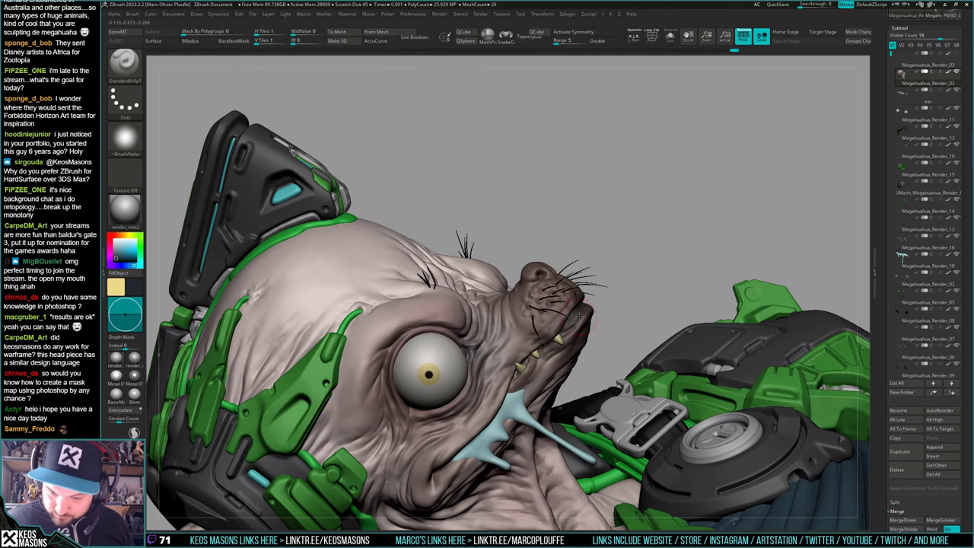
{"action": "left_click_drag", "start_coordinate": [578, 316], "coordinate": [540, 347]}
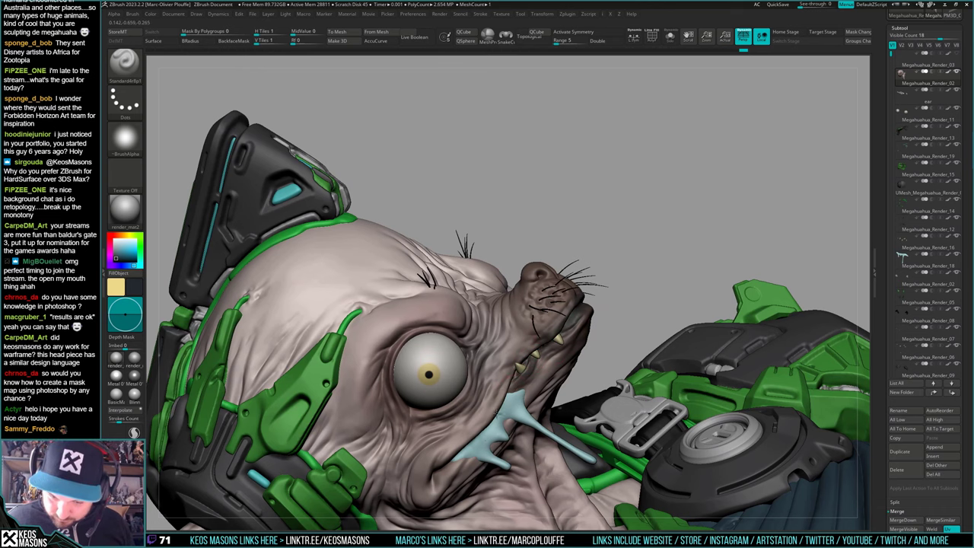
{"action": "mouse_move", "coordinate": [498, 413]}
{"action": "right_mouse_down"}
{"action": "mouse_move", "coordinate": [563, 305]}
{"action": "mouse_move", "coordinate": [572, 312]}
{"action": "right_mouse_up"}
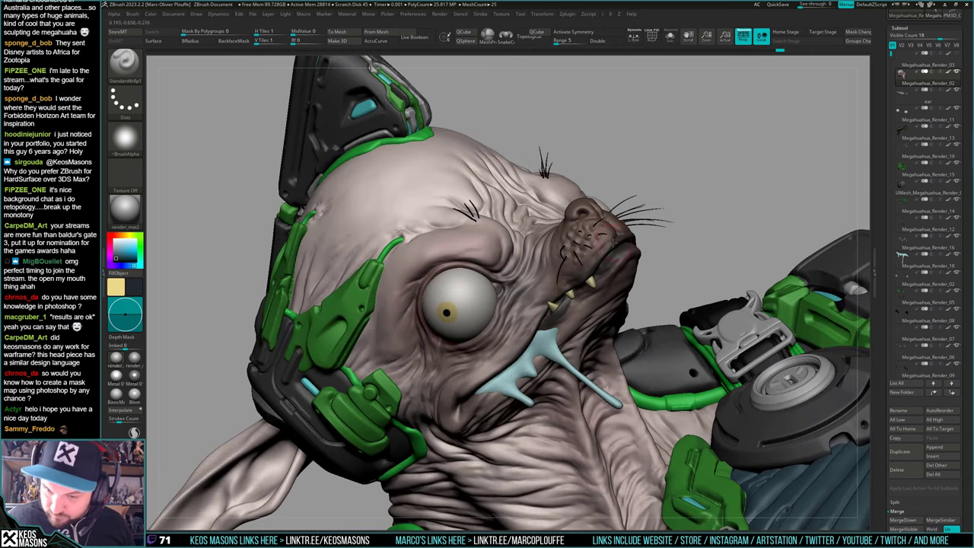
Sample a dark brown from the muzzle and blend the dark lip color into the chin and surrounding skin
{"action": "key", "text": "c"}
{"action": "right_click_drag", "start_coordinate": [618, 234], "coordinate": [642, 250]}
{"action": "key", "text": "c"}
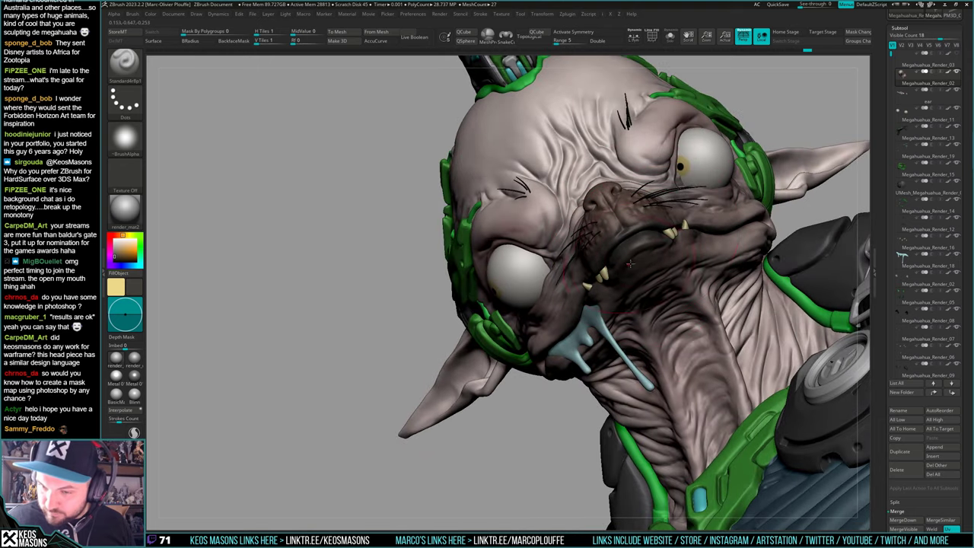
{"action": "right_click_drag", "start_coordinate": [648, 243], "coordinate": [696, 244]}
{"action": "left_click_drag", "start_coordinate": [649, 241], "coordinate": [647, 249], "text": "shift"}
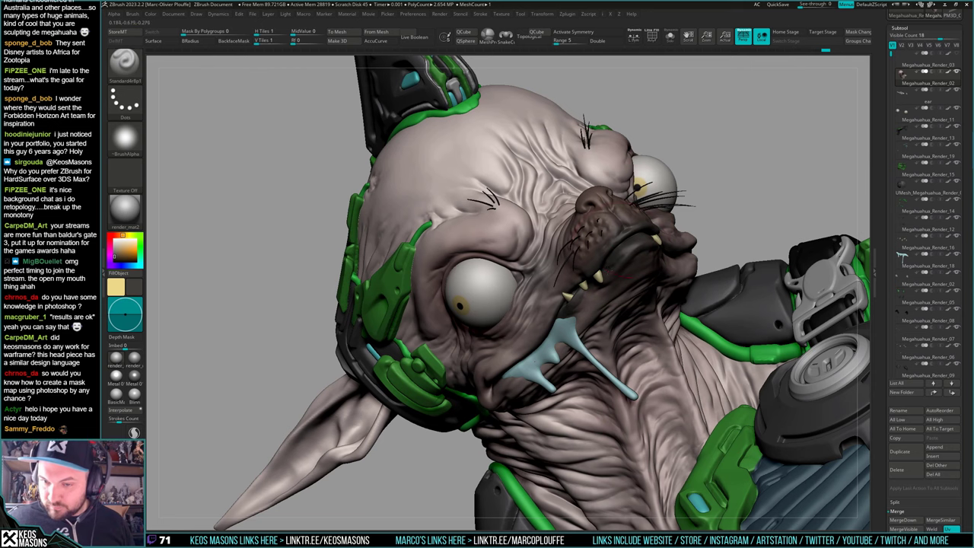
{"action": "right_click_drag", "start_coordinate": [627, 250], "coordinate": [597, 317], "text": "alt"}
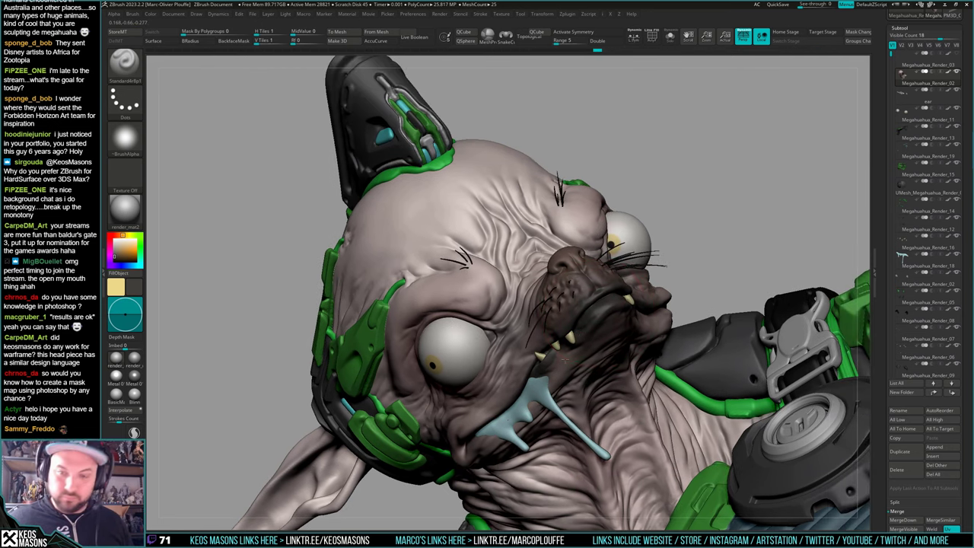
Paint the nose tip and nostrils with the dark brown
{"action": "right_click_drag", "start_coordinate": [565, 359], "coordinate": [653, 243]}
{"action": "right_click", "coordinate": [584, 244]}
{"action": "mouse_move", "coordinate": [592, 240]}
{"action": "right_mouse_down"}
{"action": "mouse_move", "coordinate": [572, 236]}
{"action": "mouse_move", "coordinate": [596, 242]}
{"action": "right_mouse_up"}
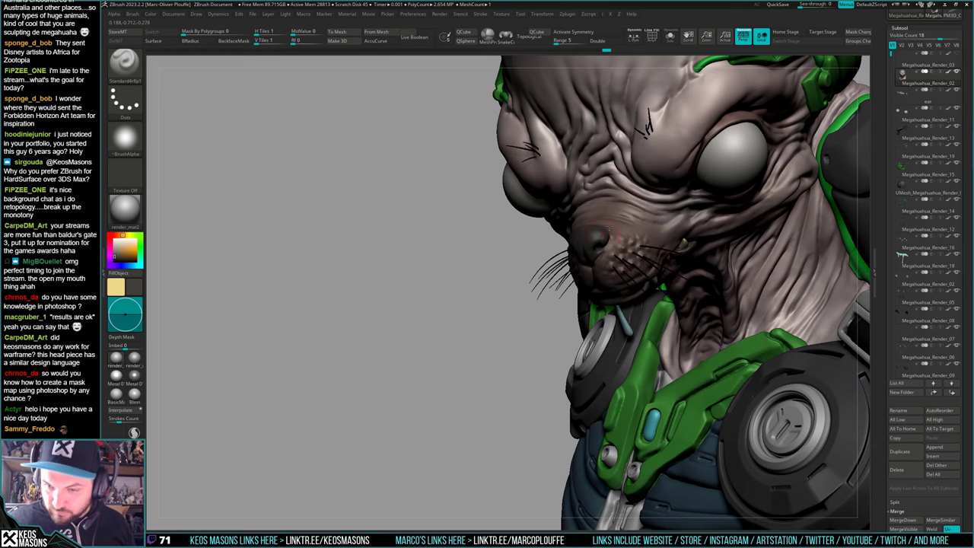
{"action": "mouse_move", "coordinate": [603, 238]}
{"action": "right_mouse_down"}
{"action": "mouse_move", "coordinate": [629, 283]}
{"action": "mouse_move", "coordinate": [647, 266]}
{"action": "mouse_move", "coordinate": [601, 242]}
{"action": "right_mouse_up"}
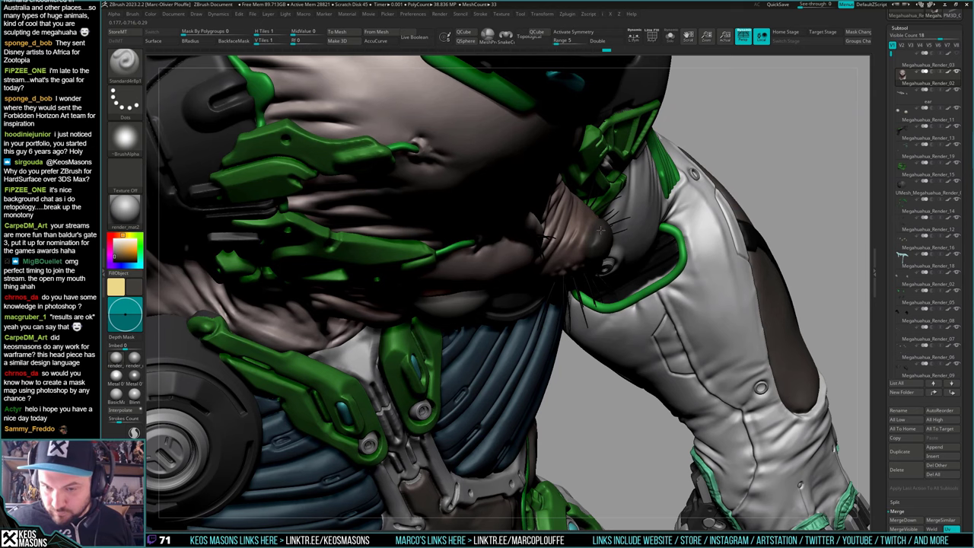
{"action": "left_click_drag", "start_coordinate": [601, 230], "coordinate": [601, 235]}
{"action": "mouse_move", "coordinate": [600, 236]}
{"action": "right_mouse_down"}
{"action": "mouse_move", "coordinate": [598, 251]}
{"action": "mouse_move", "coordinate": [609, 251]}
{"action": "mouse_move", "coordinate": [620, 232]}
{"action": "mouse_move", "coordinate": [605, 272]}
{"action": "right_mouse_up"}
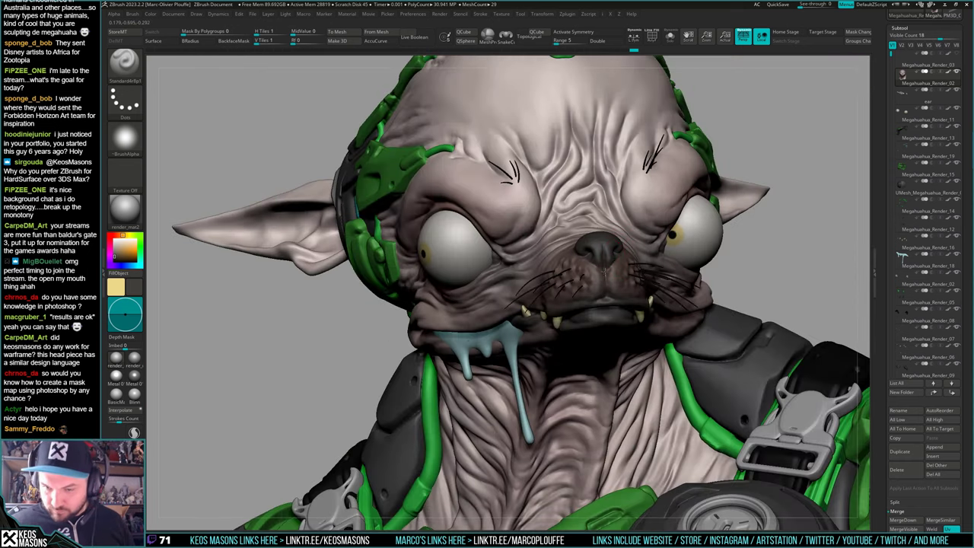
Enlarge the draw size to about 112 and softly shade the skin around the nose and muzzle
{"action": "key", "text": "space"}
{"action": "left_click_drag", "start_coordinate": [612, 271], "coordinate": [619, 271]}
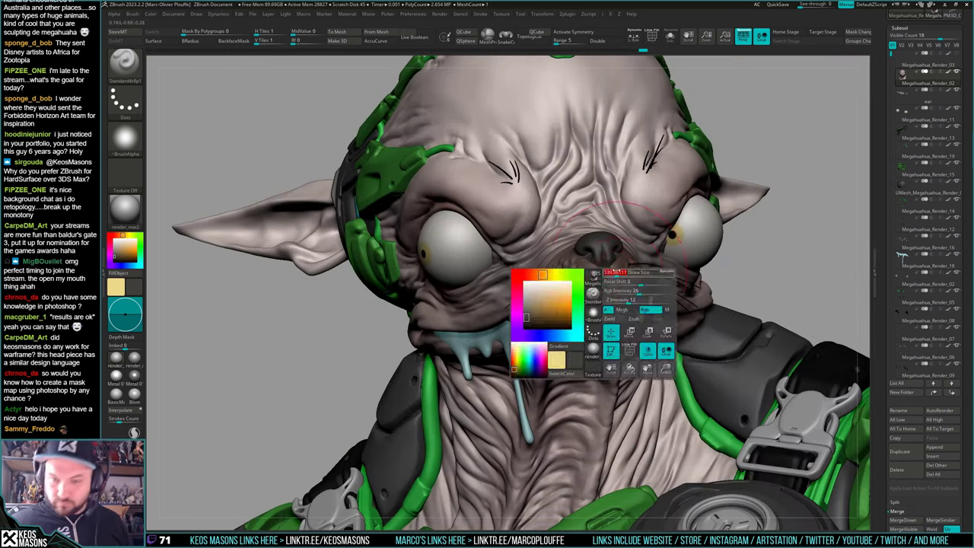
{"action": "key", "text": "space"}
{"action": "right_click", "coordinate": [610, 260]}
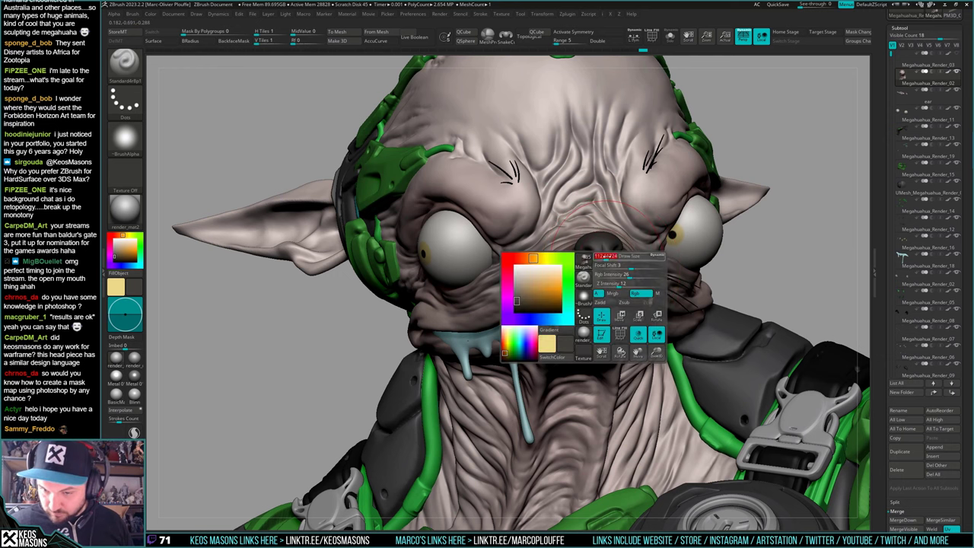
{"action": "right_click_drag", "start_coordinate": [611, 247], "coordinate": [667, 251]}
{"action": "mouse_move", "coordinate": [728, 256]}
{"action": "right_mouse_down"}
{"action": "mouse_move", "coordinate": [721, 239]}
{"action": "mouse_move", "coordinate": [713, 256]}
{"action": "mouse_move", "coordinate": [722, 254]}
{"action": "right_mouse_up"}
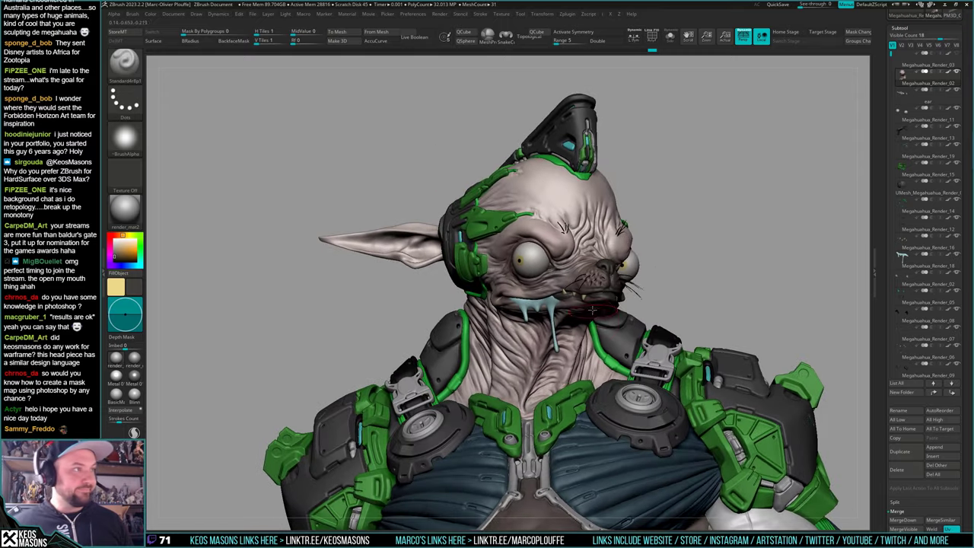
Pick a dark reddish brown with a reduced draw size and darken the skin rim around the eye on the drooling side
{"action": "right_click_drag", "start_coordinate": [592, 310], "coordinate": [595, 258], "text": "ctrl"}
{"action": "right_click_drag", "start_coordinate": [595, 259], "coordinate": [619, 245]}
{"action": "mouse_move", "coordinate": [606, 306]}
{"action": "right_mouse_down"}
{"action": "mouse_move", "coordinate": [592, 311]}
{"action": "mouse_move", "coordinate": [613, 323]}
{"action": "right_mouse_up"}
{"action": "mouse_move", "coordinate": [599, 251]}
{"action": "right_mouse_down"}
{"action": "mouse_move", "coordinate": [663, 257]}
{"action": "mouse_move", "coordinate": [605, 339]}
{"action": "mouse_move", "coordinate": [613, 332]}
{"action": "right_mouse_up"}
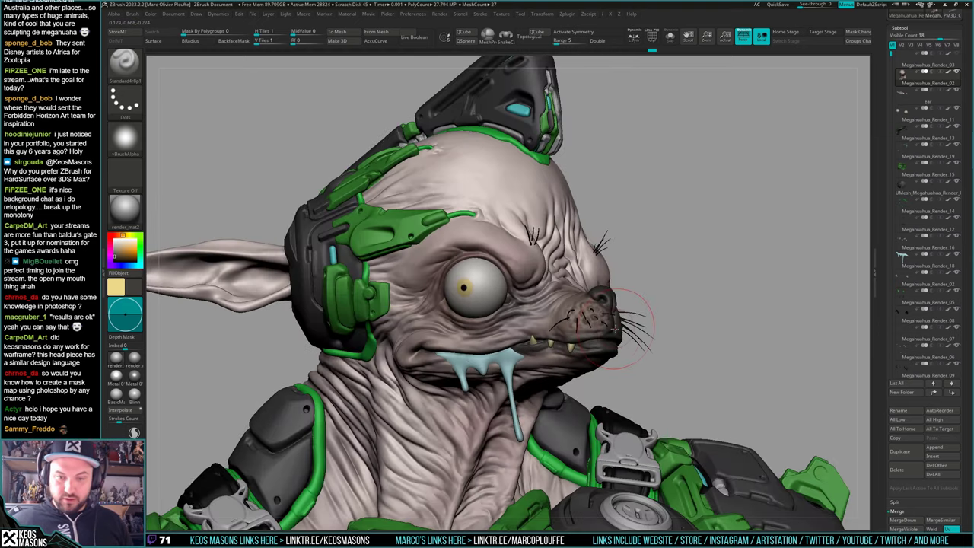
{"action": "key", "text": "space"}
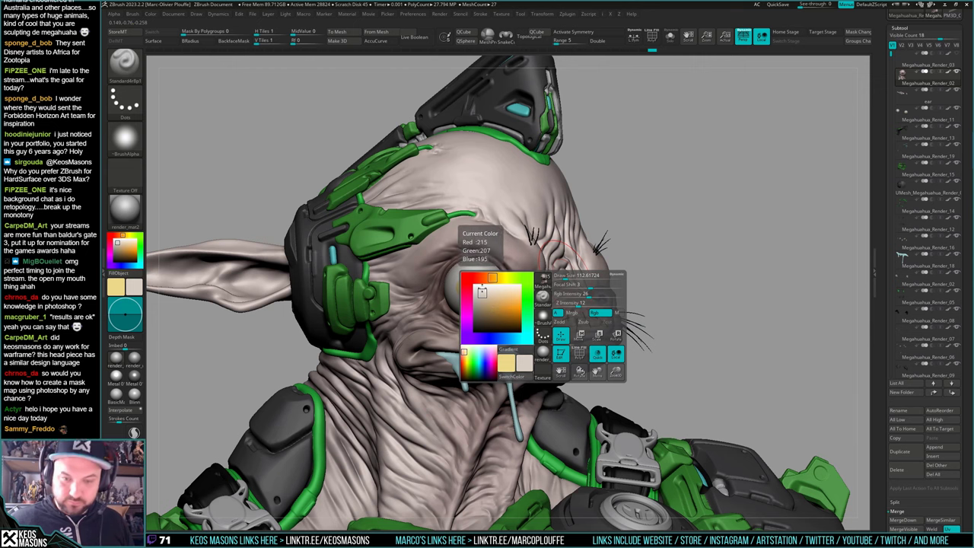
{"action": "left_click_drag", "start_coordinate": [481, 303], "coordinate": [475, 278]}
{"action": "left_click", "coordinate": [483, 314]}
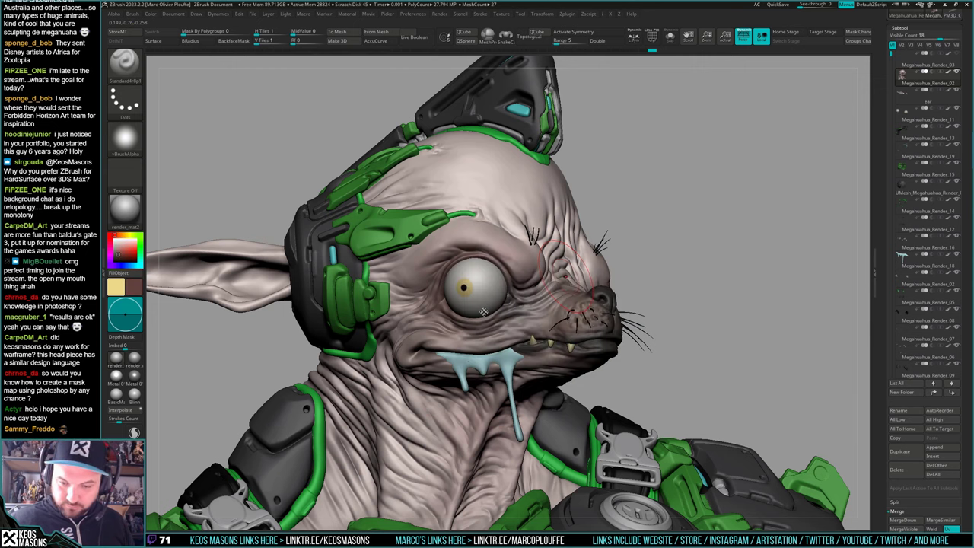
{"action": "key", "text": "space"}
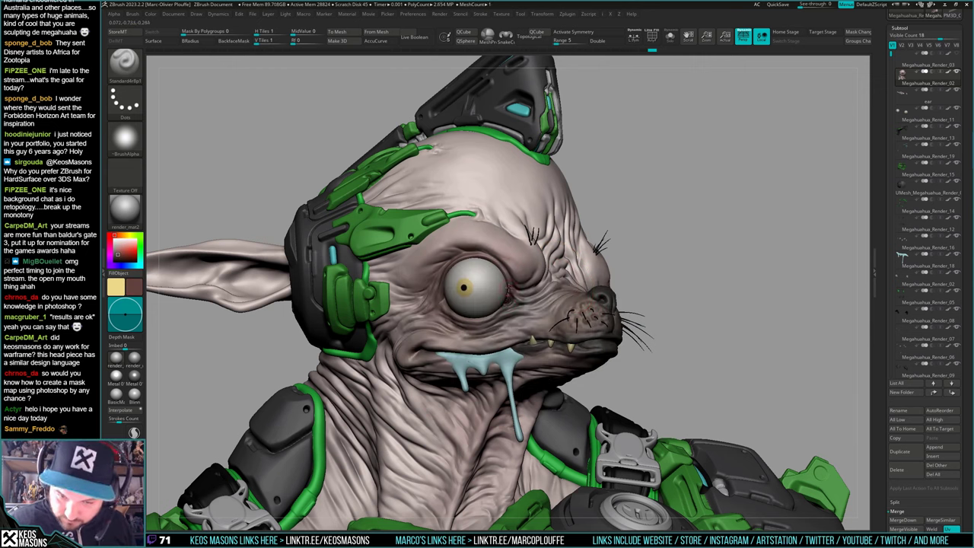
{"action": "left_click_drag", "start_coordinate": [753, 289], "coordinate": [548, 299]}
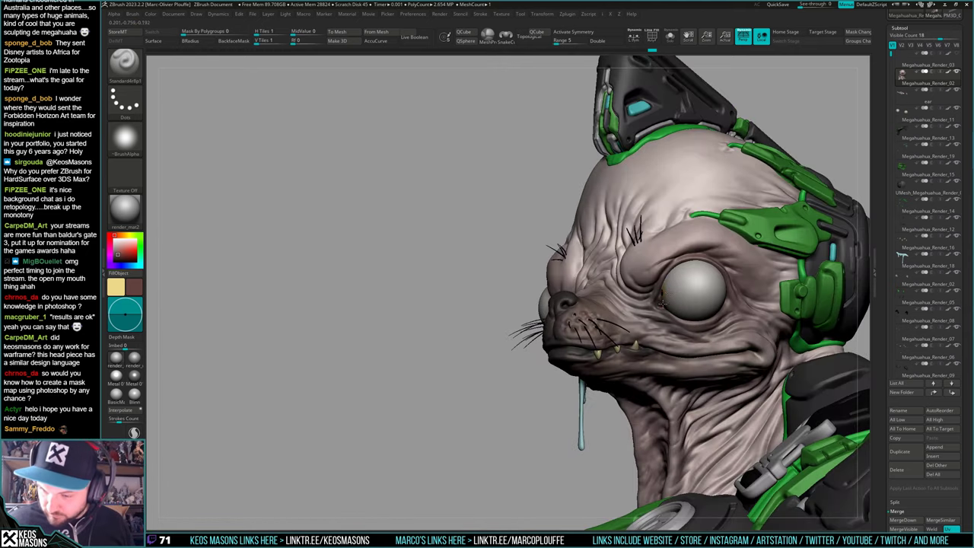
Isolate the head, darken the skin around the other eye socket with the reddish brown, and show all parts again
{"action": "key", "text": "alt+s"}
{"action": "mouse_move", "coordinate": [661, 303]}
{"action": "right_mouse_down"}
{"action": "mouse_move", "coordinate": [645, 254]}
{"action": "mouse_move", "coordinate": [737, 297]}
{"action": "mouse_move", "coordinate": [681, 313]}
{"action": "right_mouse_up"}
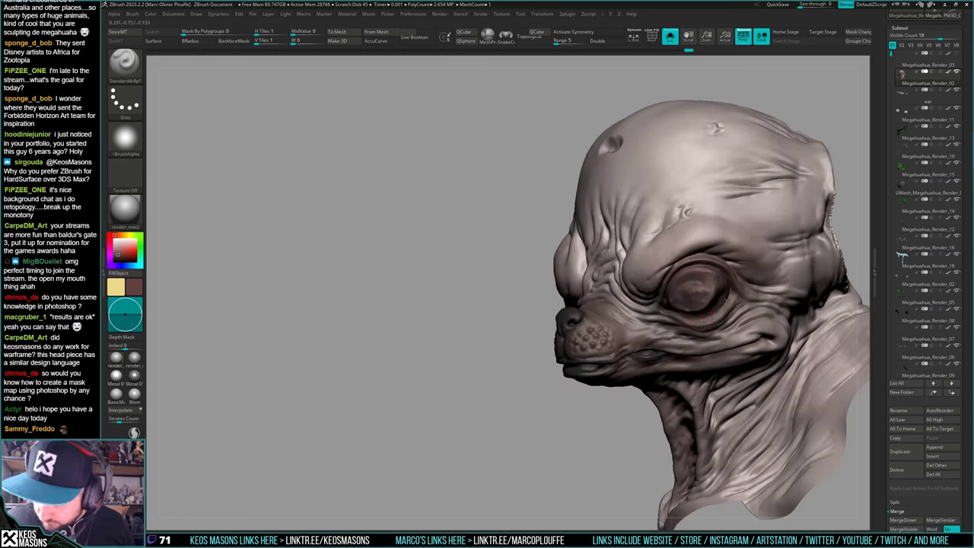
{"action": "key", "text": "shift+alt+s"}
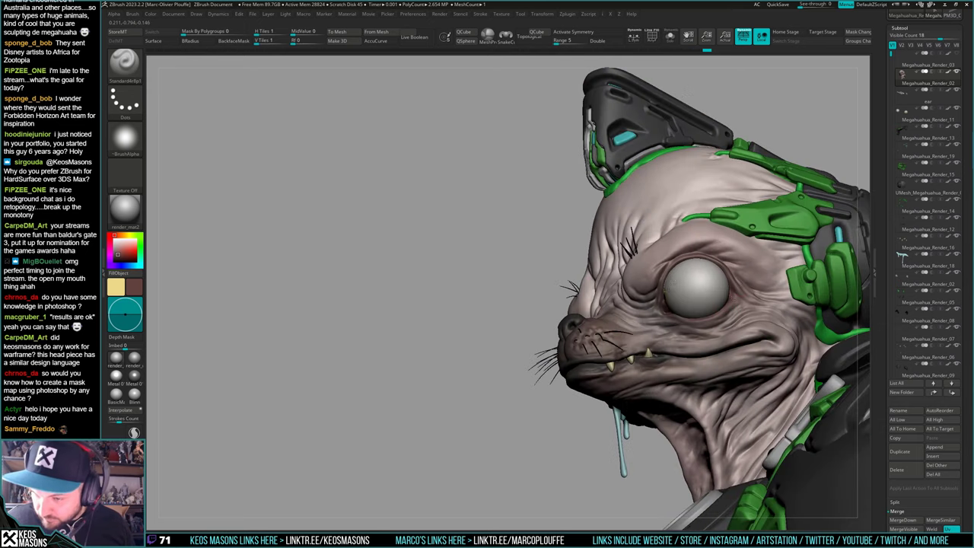
{"action": "mouse_move", "coordinate": [680, 300]}
{"action": "right_mouse_down"}
{"action": "mouse_move", "coordinate": [548, 353]}
{"action": "mouse_move", "coordinate": [507, 385]}
{"action": "right_mouse_up"}
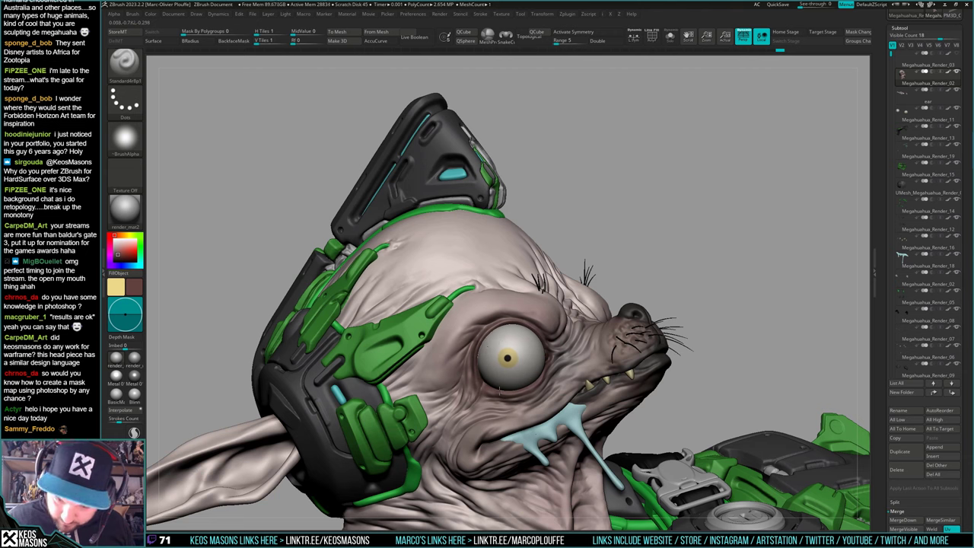
Sample a lighter grey-brown from the skin and soften the shading around both eyes
{"action": "key", "text": "c"}
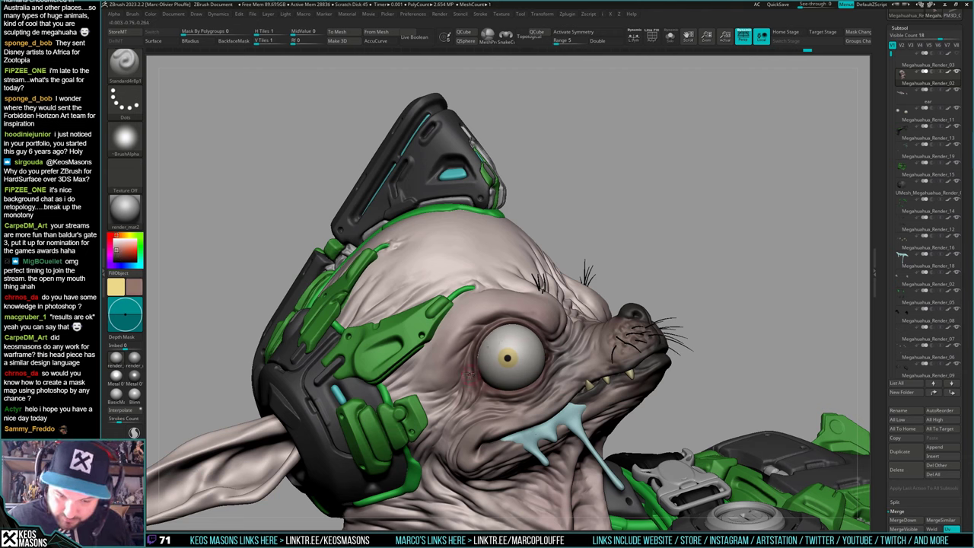
{"action": "right_click", "coordinate": [470, 375]}
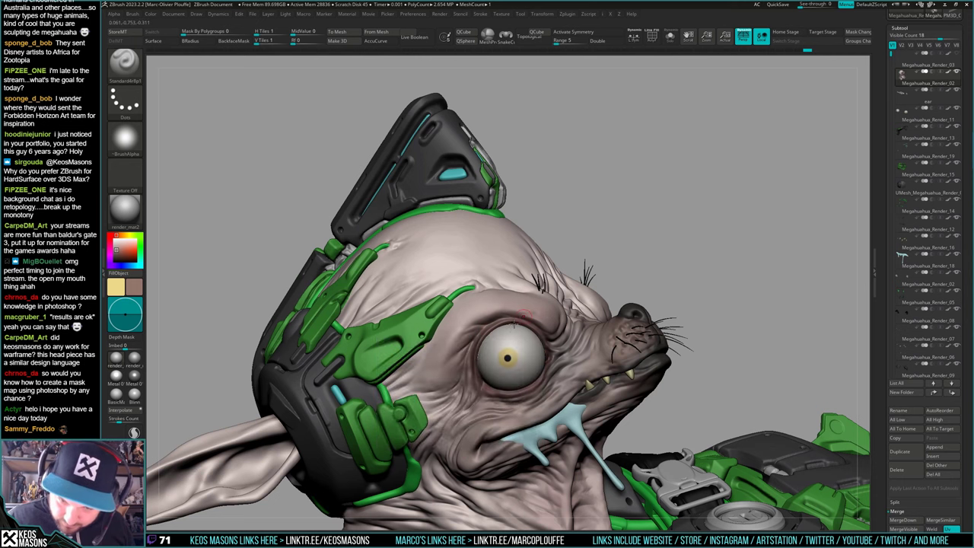
{"action": "right_click_drag", "start_coordinate": [515, 325], "coordinate": [564, 310]}
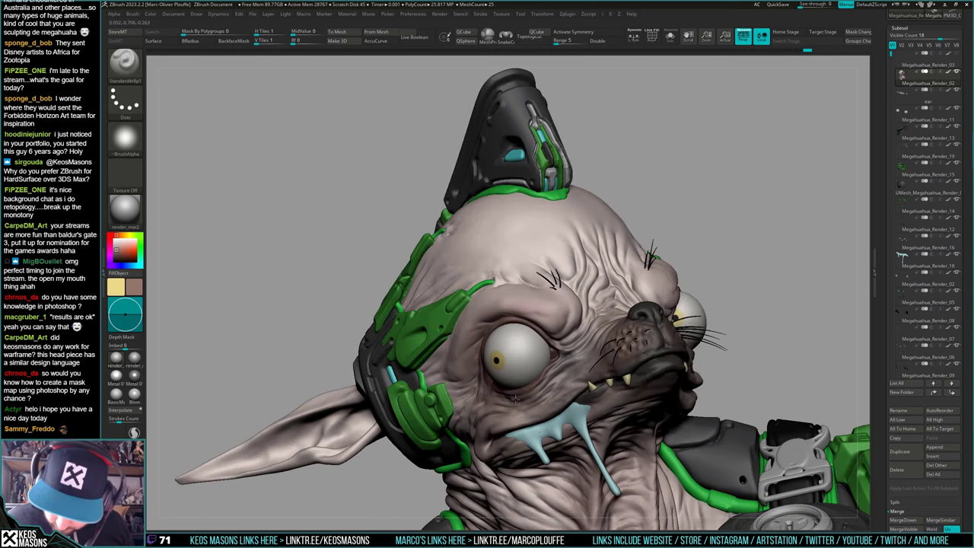
{"action": "right_click_drag", "start_coordinate": [560, 365], "coordinate": [504, 393]}
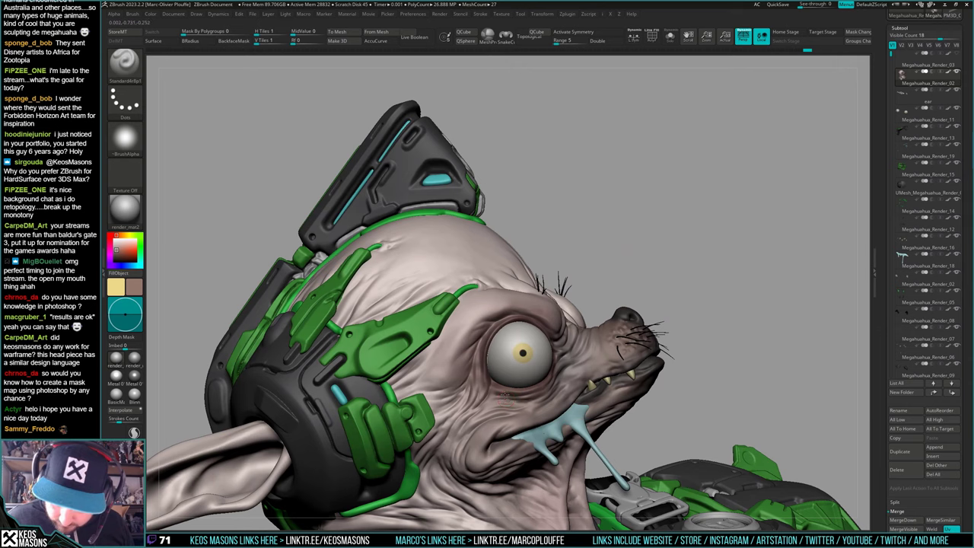
{"action": "right_click_drag", "start_coordinate": [707, 380], "coordinate": [538, 407]}
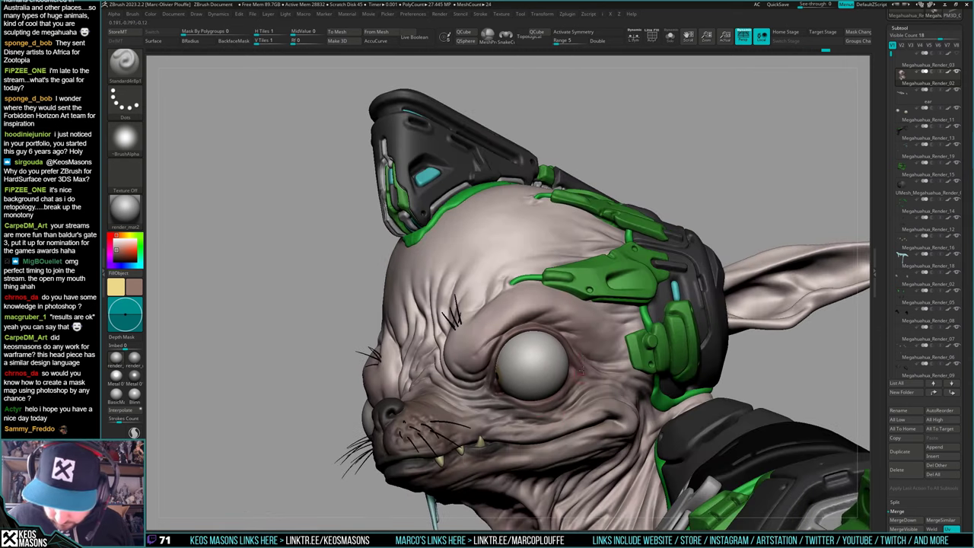
Detail the inner corners of both eyes with the DamStandard brush
{"action": "mouse_move", "coordinate": [580, 355]}
{"action": "right_mouse_down"}
{"action": "mouse_move", "coordinate": [500, 373]}
{"action": "mouse_move", "coordinate": [525, 346]}
{"action": "mouse_move", "coordinate": [557, 340]}
{"action": "right_mouse_up"}
{"action": "key", "text": "space"}
{"action": "left_click", "coordinate": [562, 279]}
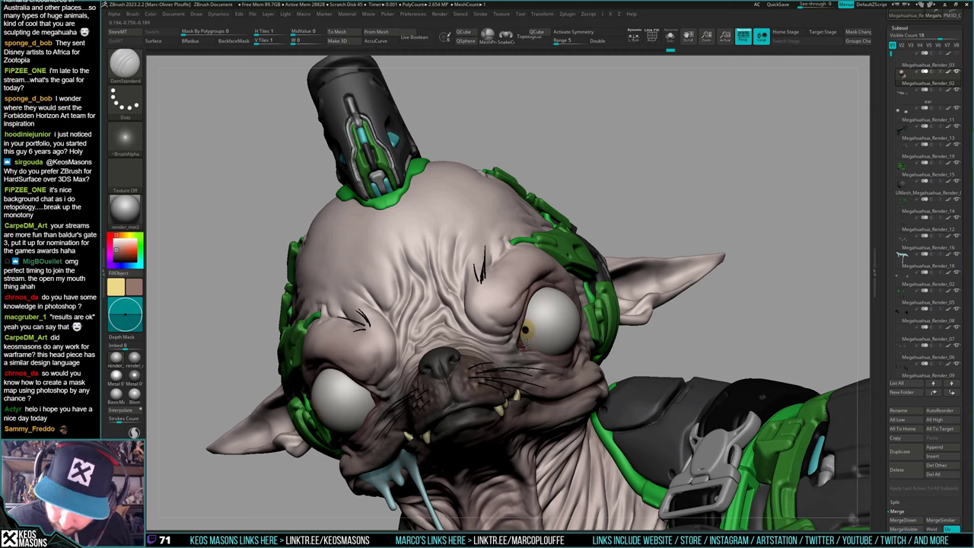
{"action": "right_click_drag", "start_coordinate": [556, 319], "coordinate": [601, 329]}
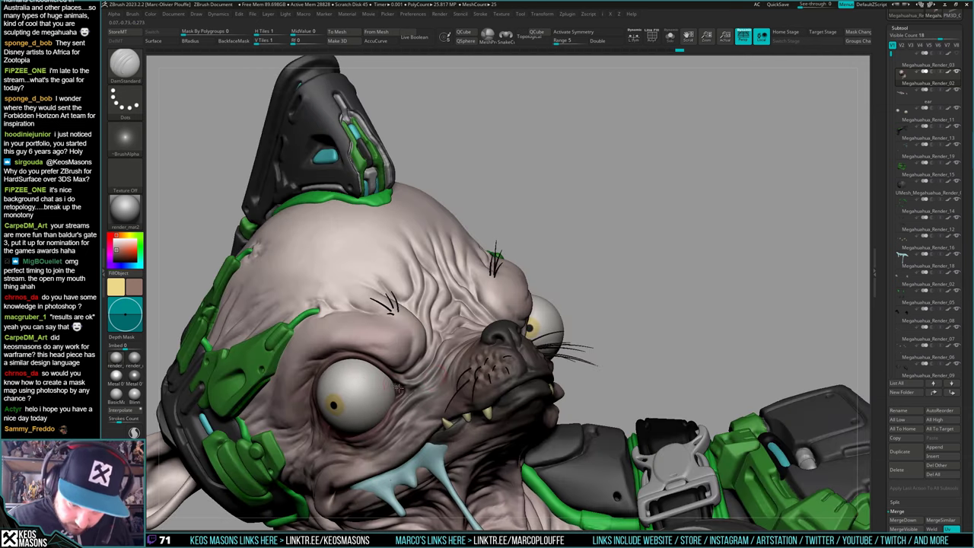
{"action": "right_click_drag", "start_coordinate": [397, 391], "coordinate": [536, 401]}
Return to the soft standard brush and pick a salmon pink as the paint color
{"action": "mouse_move", "coordinate": [607, 279]}
{"action": "right_mouse_down", "text": "ctrl"}
{"action": "mouse_move", "coordinate": [621, 313]}
{"action": "mouse_move", "coordinate": [656, 284]}
{"action": "mouse_move", "coordinate": [629, 269]}
{"action": "mouse_move", "coordinate": [620, 298]}
{"action": "mouse_move", "coordinate": [619, 282]}
{"action": "mouse_move", "coordinate": [621, 320]}
{"action": "right_mouse_up", "text": "ctrl"}
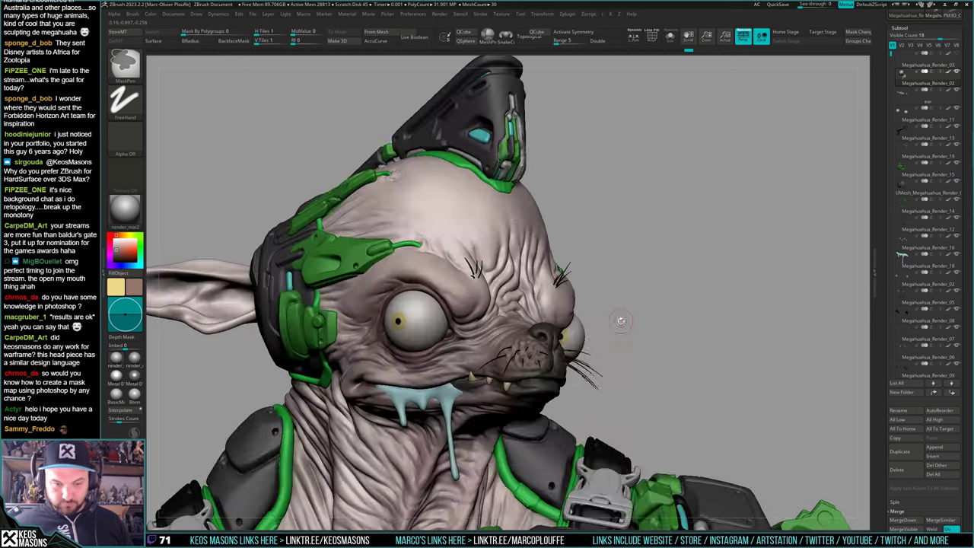
{"action": "right_click", "coordinate": [620, 320]}
{"action": "mouse_move", "coordinate": [676, 281]}
{"action": "right_mouse_down", "text": "ctrl"}
{"action": "mouse_move", "coordinate": [674, 266]}
{"action": "mouse_move", "coordinate": [686, 254]}
{"action": "mouse_move", "coordinate": [674, 267]}
{"action": "right_mouse_up", "text": "ctrl"}
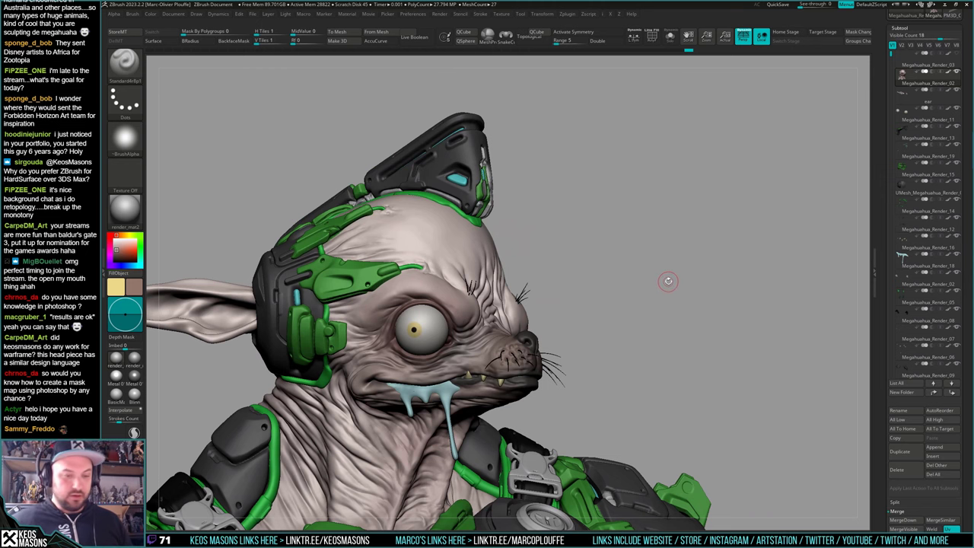
{"action": "right_click_drag", "start_coordinate": [657, 289], "coordinate": [679, 268], "text": "alt"}
{"action": "right_click_drag", "start_coordinate": [679, 267], "coordinate": [767, 225], "text": "ctrl"}
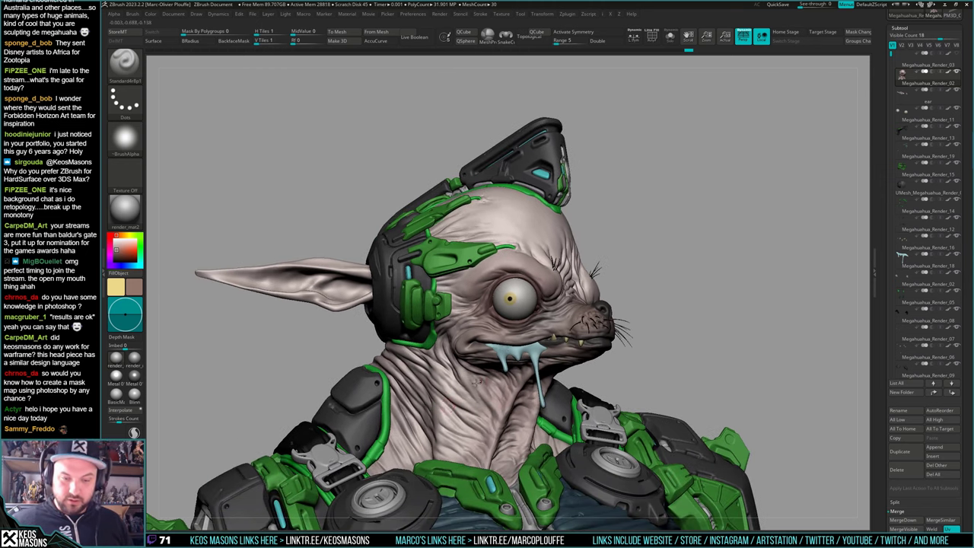
{"action": "right_click", "coordinate": [431, 396]}
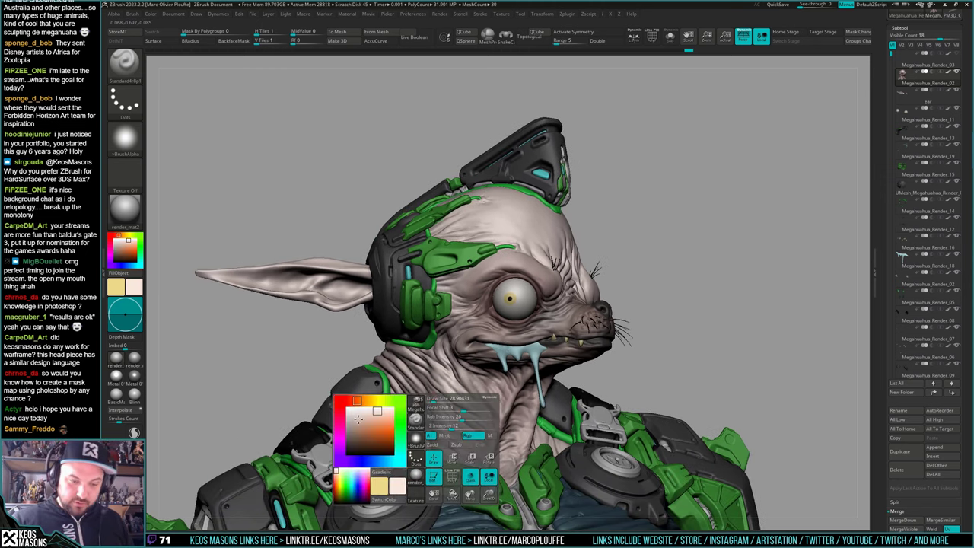
{"action": "left_click_drag", "start_coordinate": [361, 403], "coordinate": [351, 400]}
{"action": "left_click", "coordinate": [371, 420]}
Enlarge the draw size, adjust the color intensity, and softly tint the cheek and neck with the pink
{"action": "key", "text": "space"}
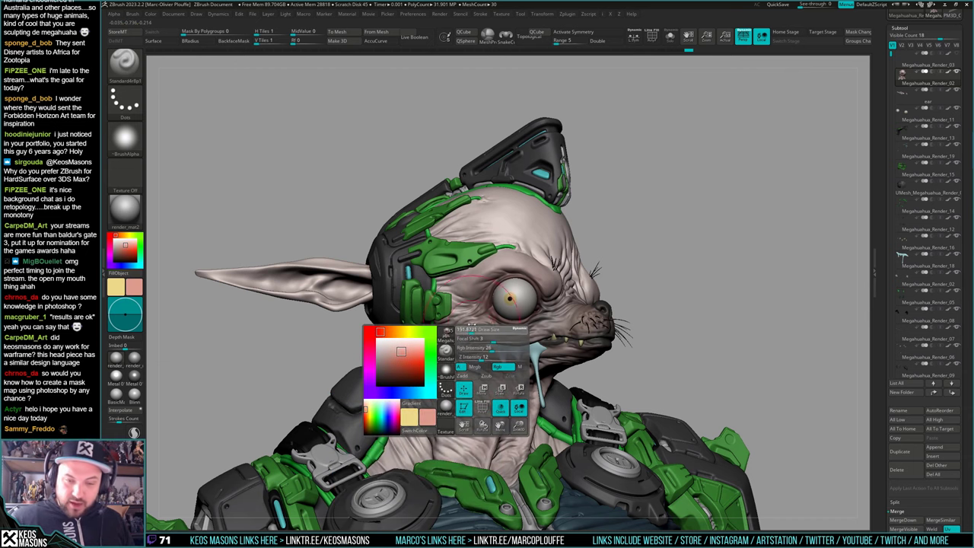
{"action": "left_click_drag", "start_coordinate": [461, 330], "coordinate": [482, 331]}
{"action": "key", "text": "space"}
{"action": "left_click_drag", "start_coordinate": [487, 368], "coordinate": [495, 368]}
{"action": "right_click_drag", "start_coordinate": [465, 335], "coordinate": [519, 332]}
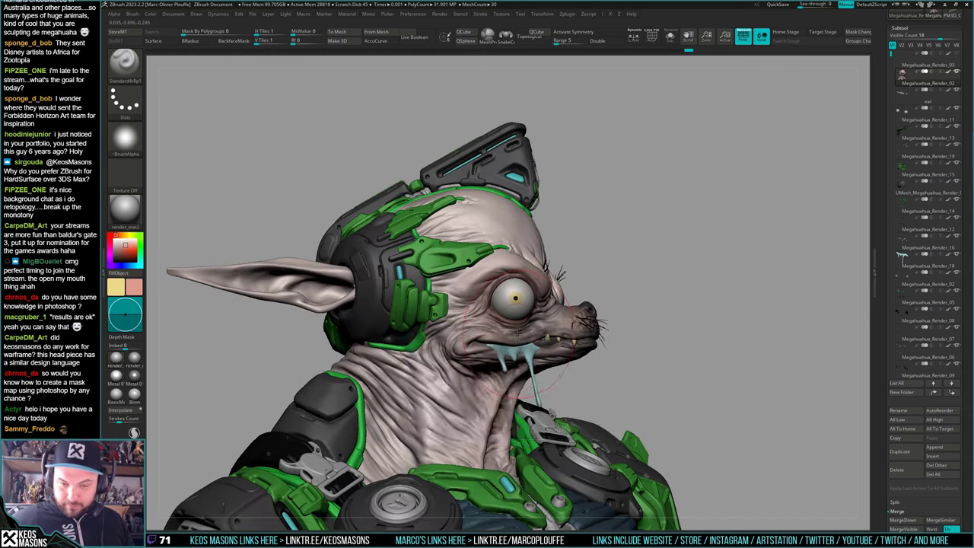
{"action": "left_click_drag", "start_coordinate": [418, 391], "coordinate": [453, 405]}
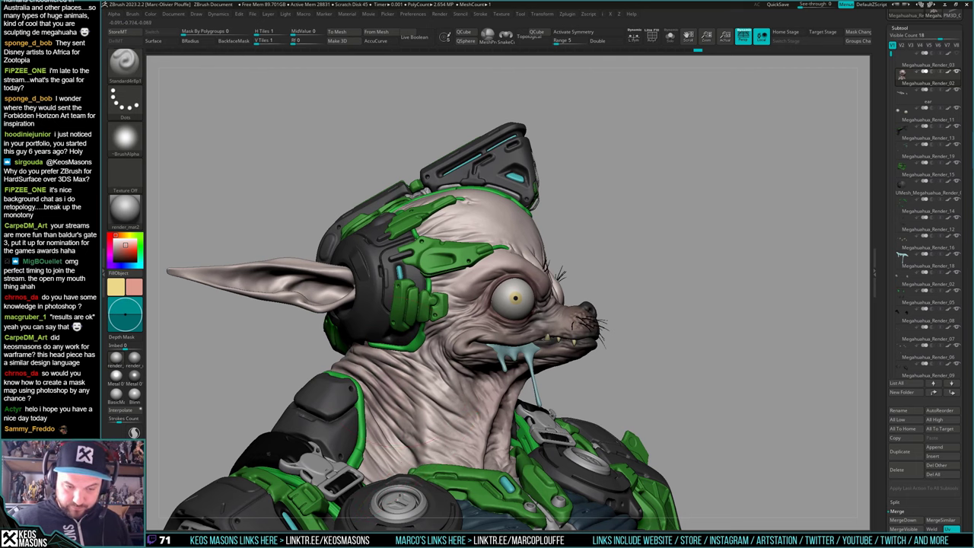
Continue the soft pink tint over the neck and the top of the head
{"action": "right_click_drag", "start_coordinate": [660, 358], "coordinate": [594, 376]}
{"action": "right_click_drag", "start_coordinate": [525, 411], "coordinate": [546, 376]}
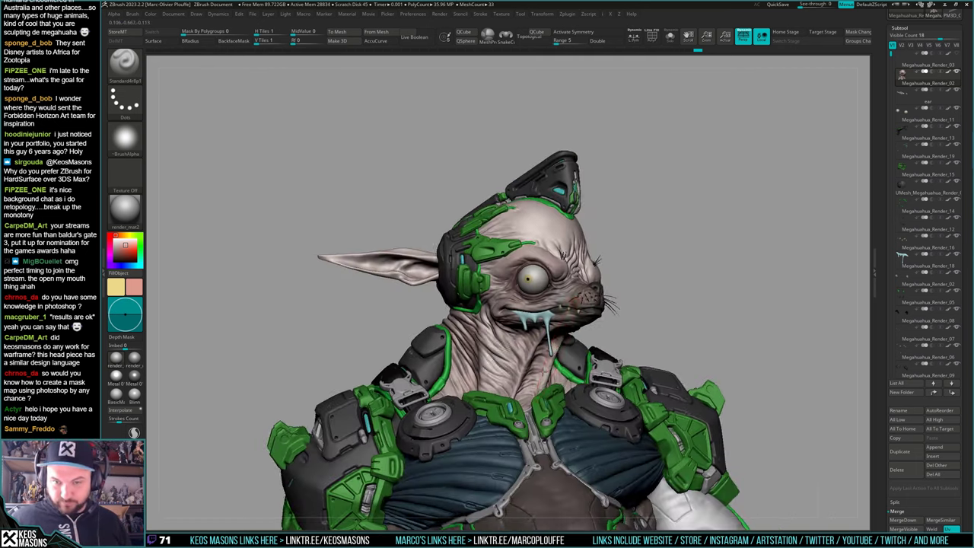
{"action": "right_click_drag", "start_coordinate": [618, 346], "coordinate": [566, 365]}
{"action": "right_click_drag", "start_coordinate": [498, 283], "coordinate": [543, 274]}
{"action": "right_click", "coordinate": [543, 273]}
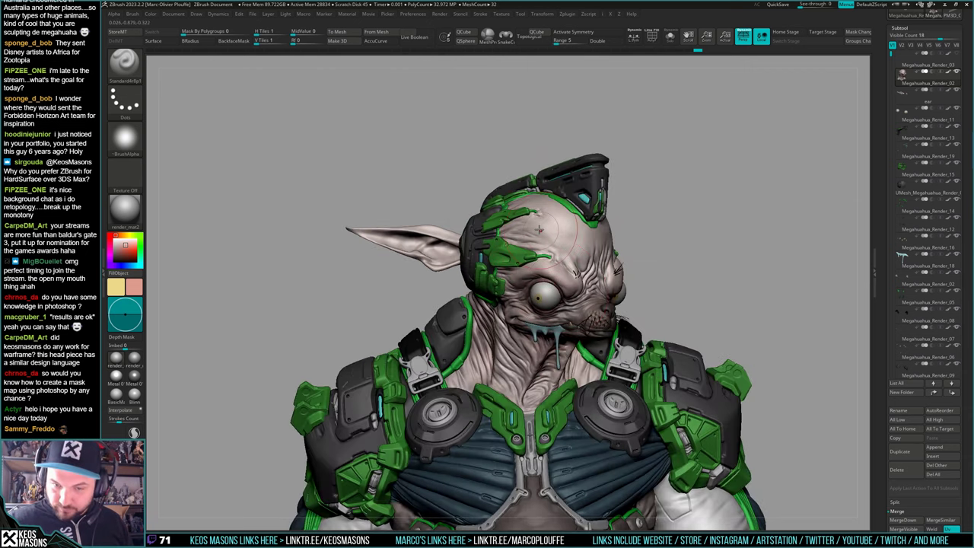
Sample a grey-brown from the skin and softly shade the muzzle and the skin between the eyes
{"action": "right_click_drag", "start_coordinate": [539, 228], "coordinate": [550, 355]}
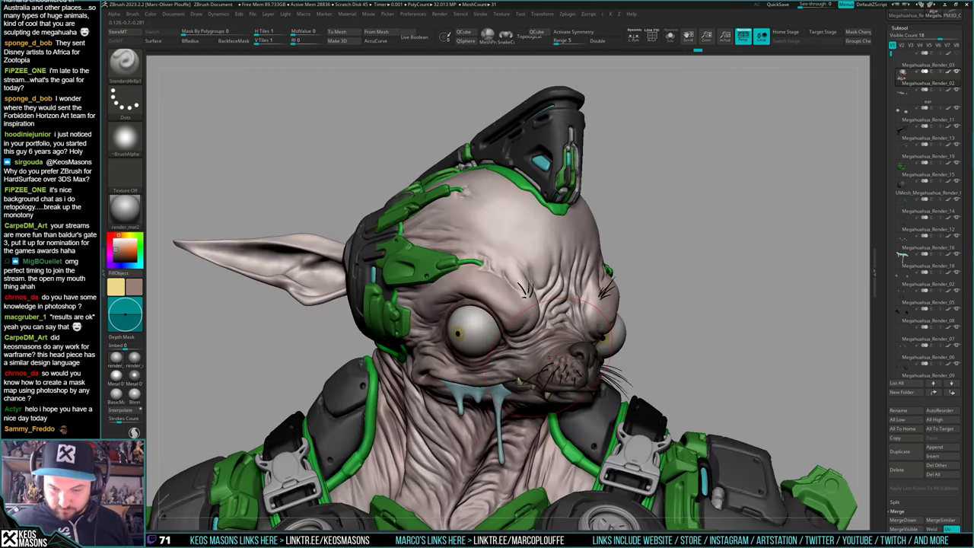
{"action": "right_click", "coordinate": [536, 352]}
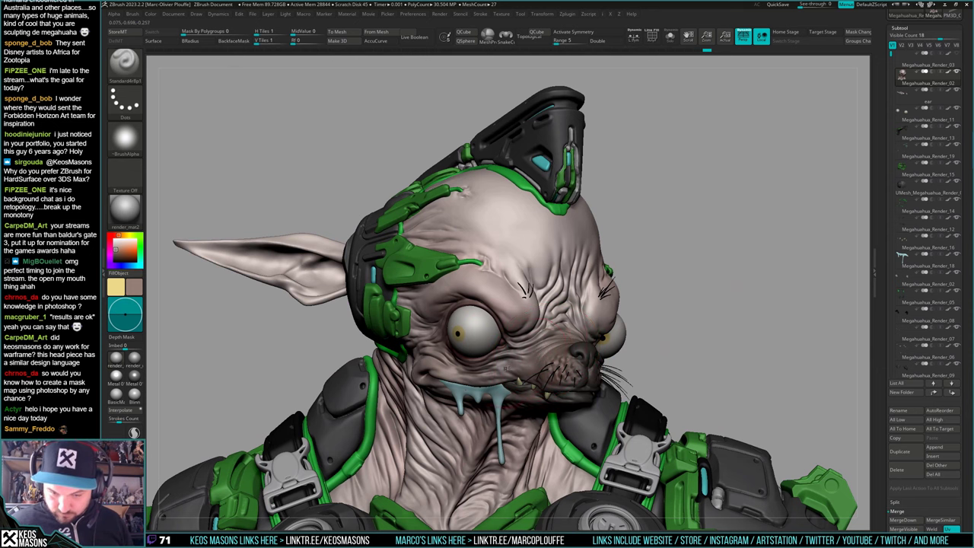
{"action": "right_click_drag", "start_coordinate": [708, 315], "coordinate": [631, 323]}
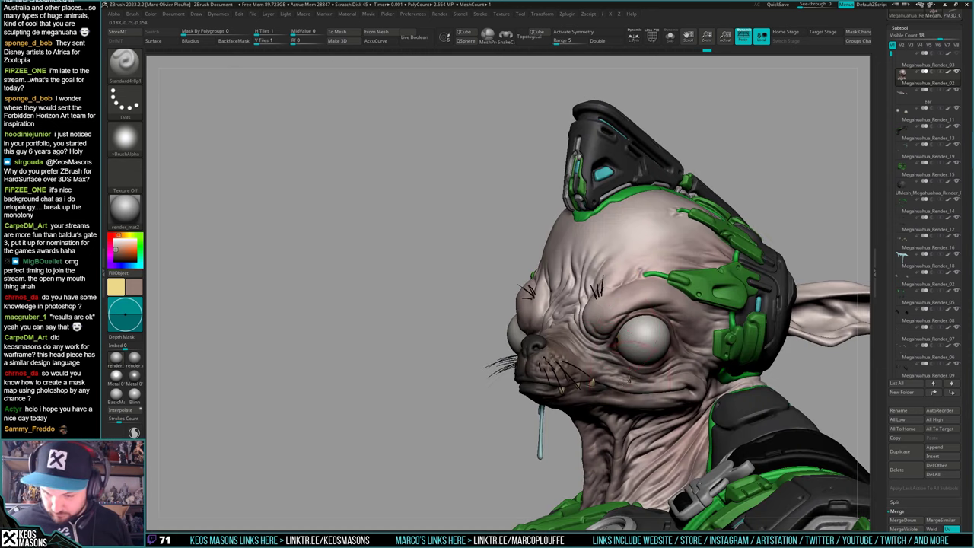
Examine the painted head together with the armoured upper body from the front and both sides
{"action": "right_click_drag", "start_coordinate": [630, 379], "coordinate": [677, 319], "text": "ctrl"}
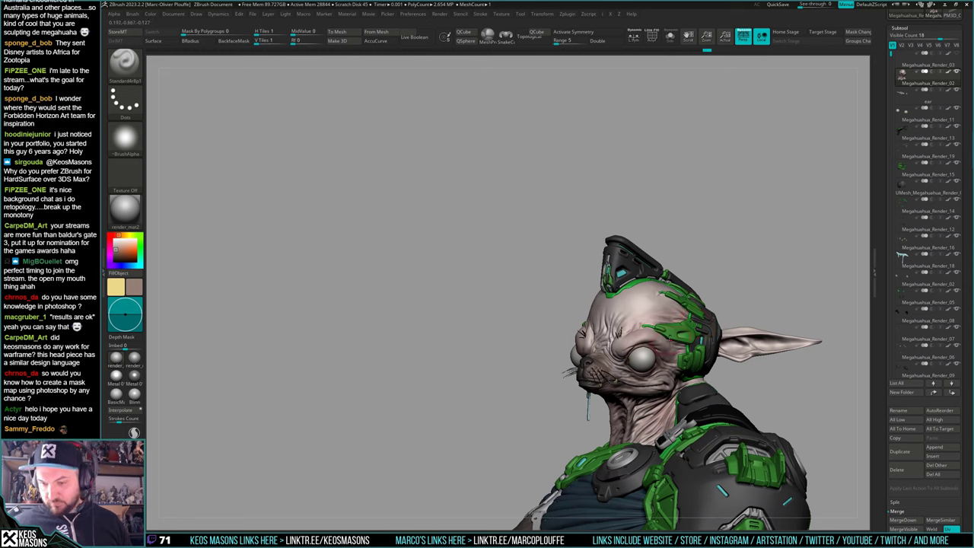
{"action": "right_click_drag", "start_coordinate": [601, 335], "coordinate": [697, 343]}
{"action": "right_click_drag", "start_coordinate": [702, 302], "coordinate": [675, 277], "text": "alt"}
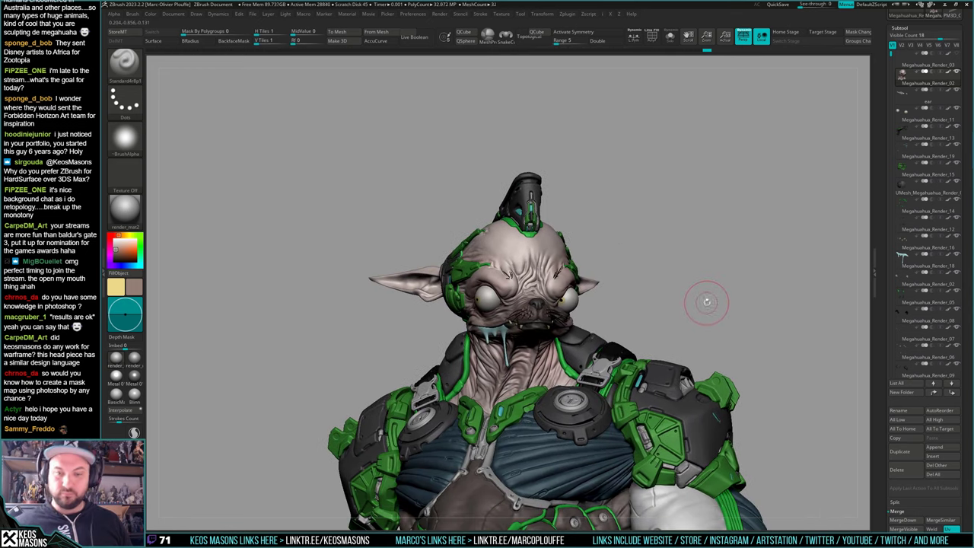
{"action": "right_click_drag", "start_coordinate": [700, 287], "coordinate": [701, 301]}
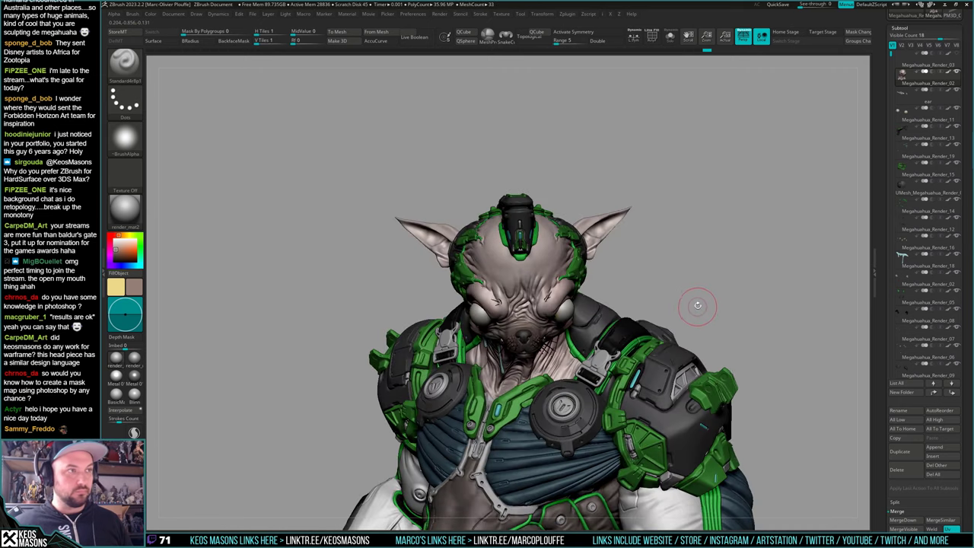
{"action": "mouse_move", "coordinate": [697, 305]}
{"action": "right_mouse_down"}
{"action": "mouse_move", "coordinate": [720, 278]}
{"action": "mouse_move", "coordinate": [706, 289]}
{"action": "right_mouse_up"}
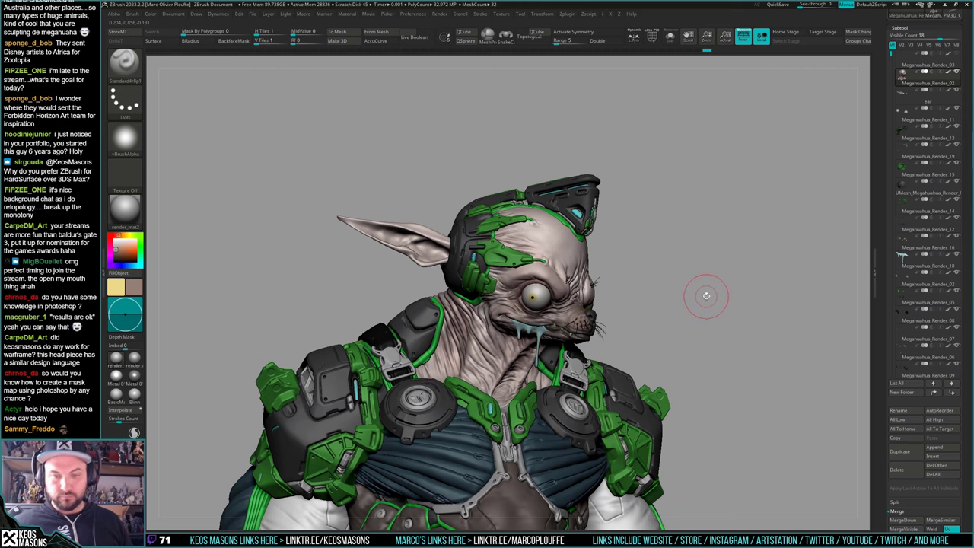
{"action": "right_click_drag", "start_coordinate": [700, 291], "coordinate": [704, 292]}
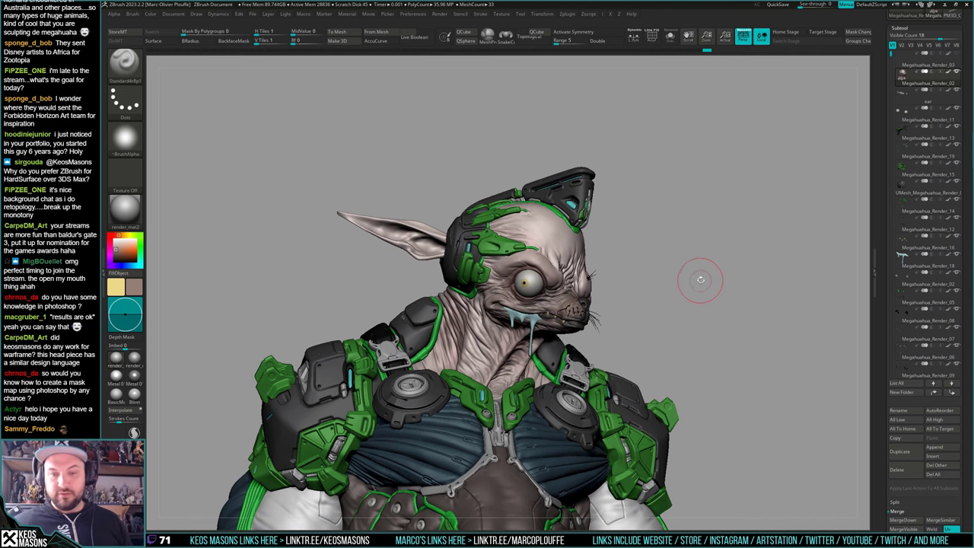
{"action": "mouse_move", "coordinate": [700, 278]}
{"action": "left_mouse_down"}
{"action": "mouse_move", "coordinate": [709, 279]}
{"action": "mouse_move", "coordinate": [702, 289]}
{"action": "mouse_move", "coordinate": [728, 278]}
{"action": "left_mouse_up"}
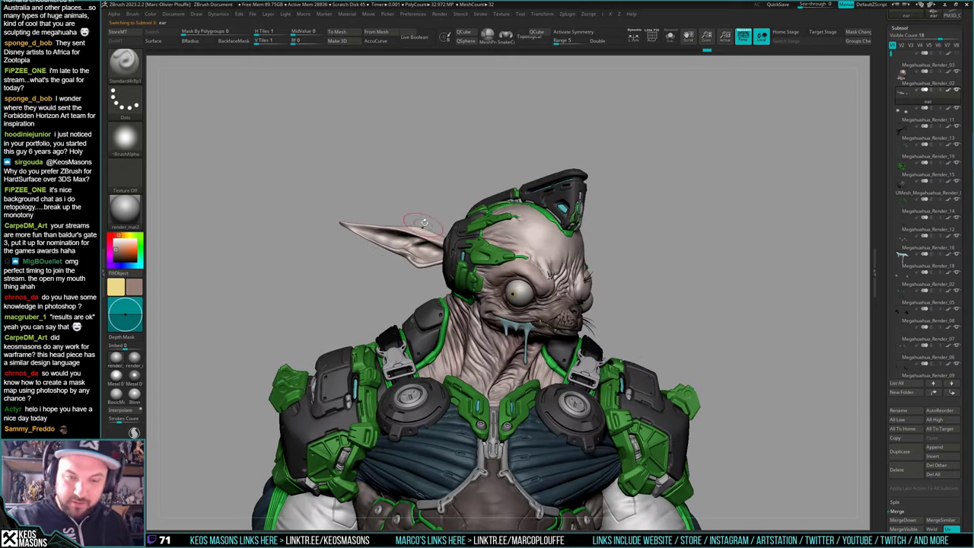
Switch to the ear subtool, choose a muted pink as the paint color, and slightly reduce the draw size
{"action": "left_click", "coordinate": [414, 230], "text": "alt"}
{"action": "key", "text": "space"}
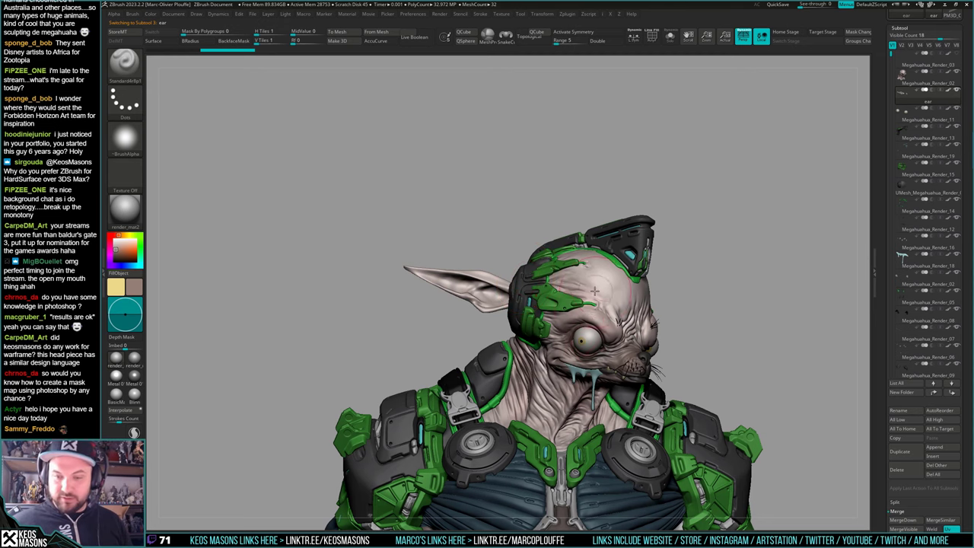
{"action": "key", "text": "space"}
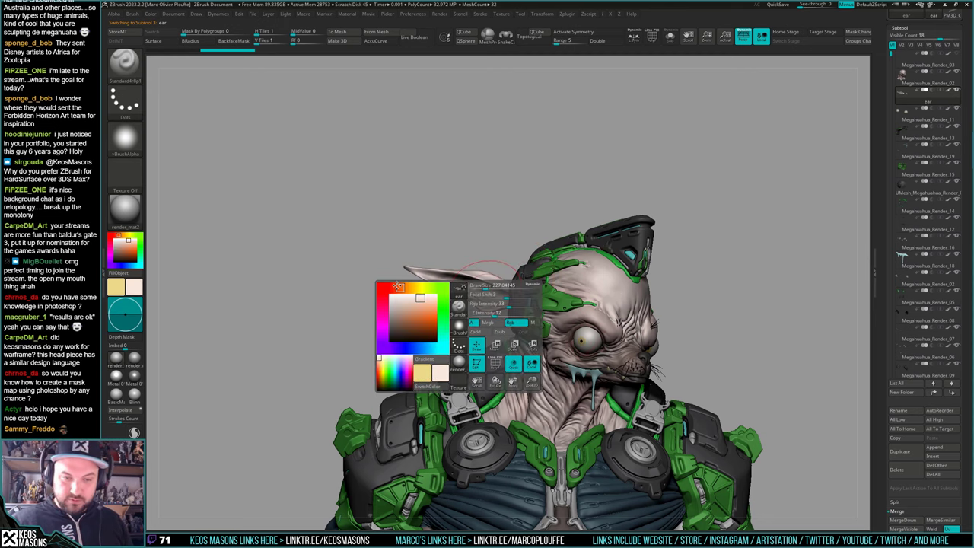
{"action": "left_click_drag", "start_coordinate": [396, 286], "coordinate": [383, 288]}
{"action": "left_click", "coordinate": [410, 305]}
{"action": "left_click", "coordinate": [410, 308]}
{"action": "key", "text": "space"}
{"action": "key", "text": "space"}
{"action": "left_click_drag", "start_coordinate": [484, 292], "coordinate": [480, 292]}
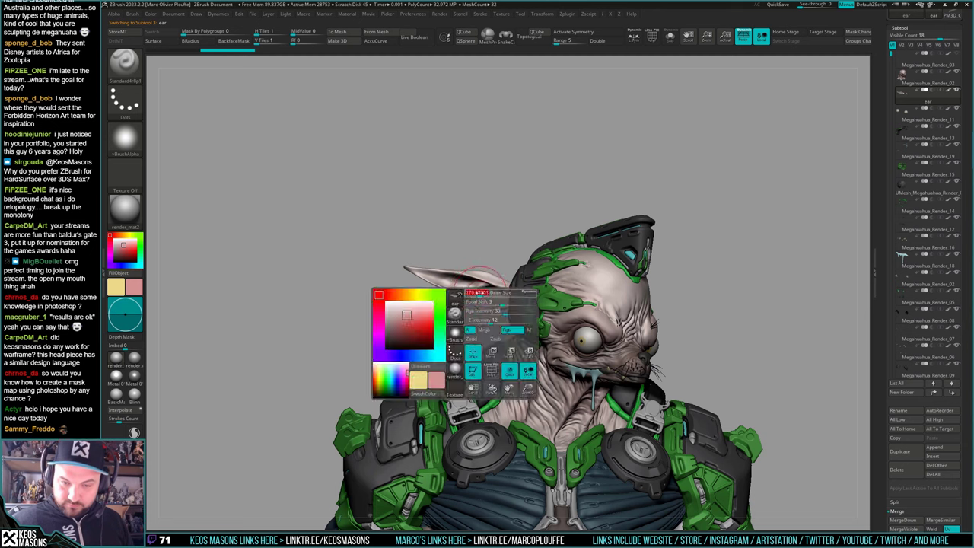
Turn on backface masking and softly tint the inside of the ear with the pink
{"action": "left_click", "coordinate": [234, 40]}
{"action": "mouse_move", "coordinate": [495, 305]}
{"action": "right_mouse_down"}
{"action": "mouse_move", "coordinate": [533, 312]}
{"action": "mouse_move", "coordinate": [536, 335]}
{"action": "right_mouse_up"}
{"action": "mouse_move", "coordinate": [492, 298]}
{"action": "left_mouse_down"}
{"action": "mouse_move", "coordinate": [505, 305]}
{"action": "mouse_move", "coordinate": [472, 289]}
{"action": "left_mouse_up"}
{"action": "right_click_drag", "start_coordinate": [487, 289], "coordinate": [453, 303]}
{"action": "mouse_move", "coordinate": [484, 302]}
{"action": "left_mouse_down"}
{"action": "mouse_move", "coordinate": [430, 281]}
{"action": "mouse_move", "coordinate": [438, 288]}
{"action": "left_mouse_up"}
{"action": "left_click_drag", "start_coordinate": [484, 315], "coordinate": [454, 319]}
{"action": "right_click_drag", "start_coordinate": [472, 320], "coordinate": [696, 315]}
{"action": "left_click_drag", "start_coordinate": [640, 295], "coordinate": [628, 303]}
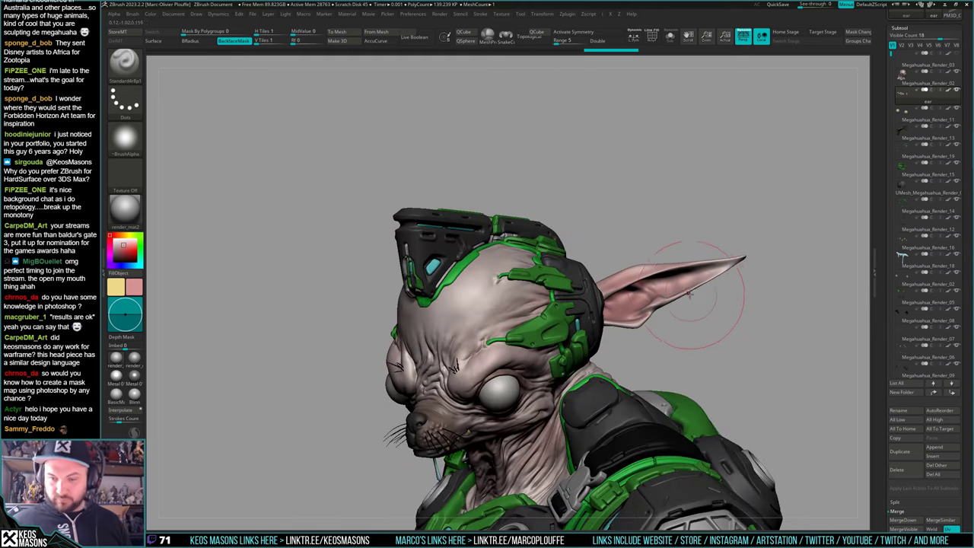
Isolate the ears, sample the light skin tone, and clean up the ear's rim beside the pink interior
{"action": "key", "text": "alt+s"}
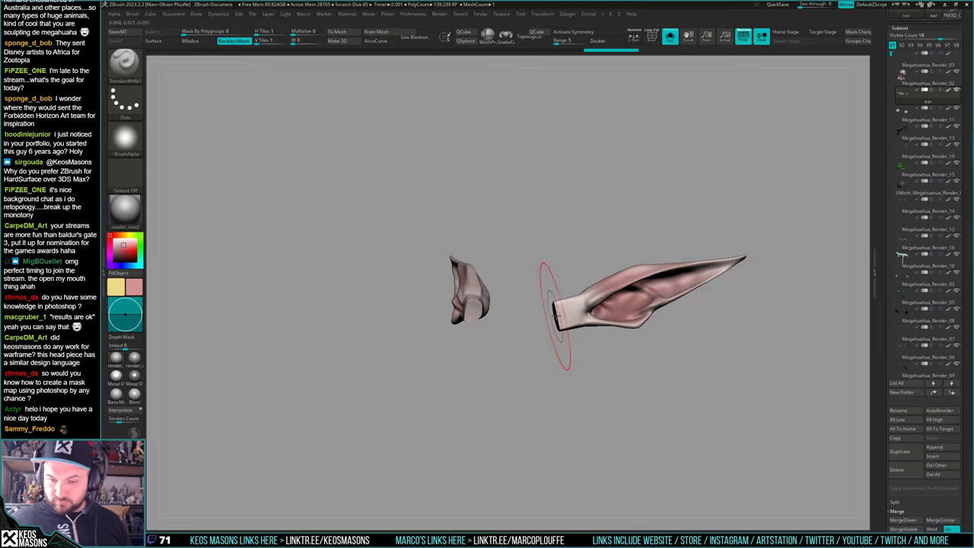
{"action": "key", "text": "c"}
{"action": "right_click", "coordinate": [639, 266]}
{"action": "right_click_drag", "start_coordinate": [641, 299], "coordinate": [496, 322]}
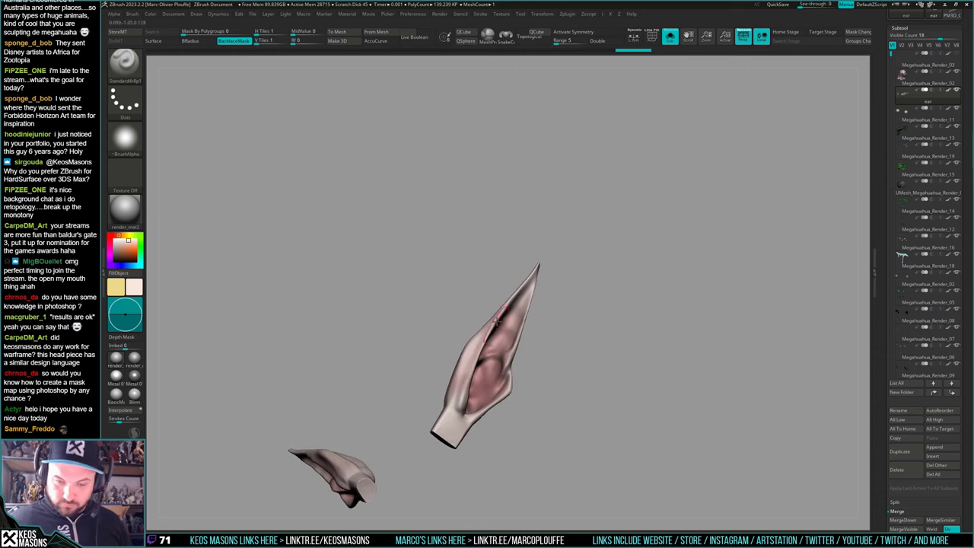
{"action": "left_click_drag", "start_coordinate": [505, 304], "coordinate": [505, 331]}
{"action": "right_click", "coordinate": [501, 345]}
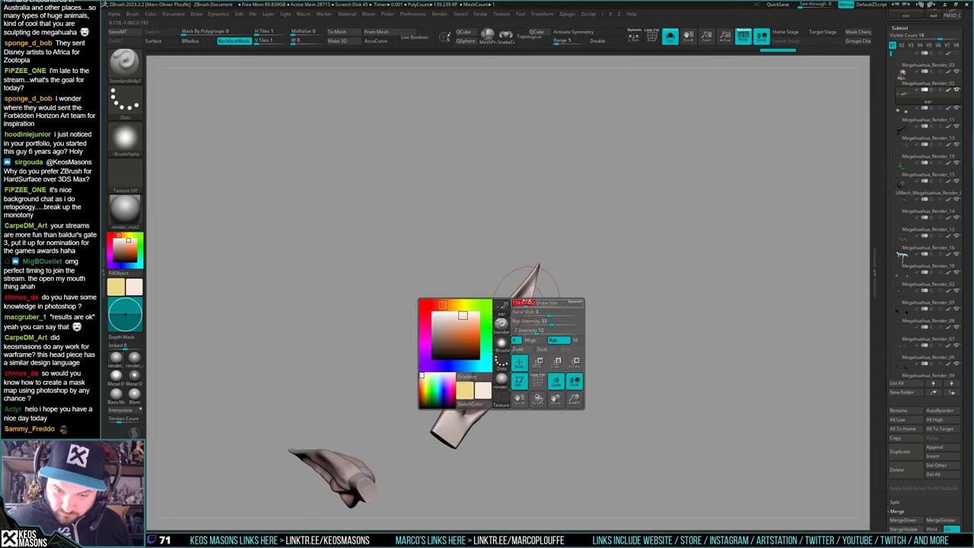
Adjust the draw size and touch up the outside and base of the ears with the light skin tone
{"action": "right_click_drag", "start_coordinate": [510, 391], "coordinate": [508, 321]}
{"action": "left_click_drag", "start_coordinate": [421, 318], "coordinate": [455, 282]}
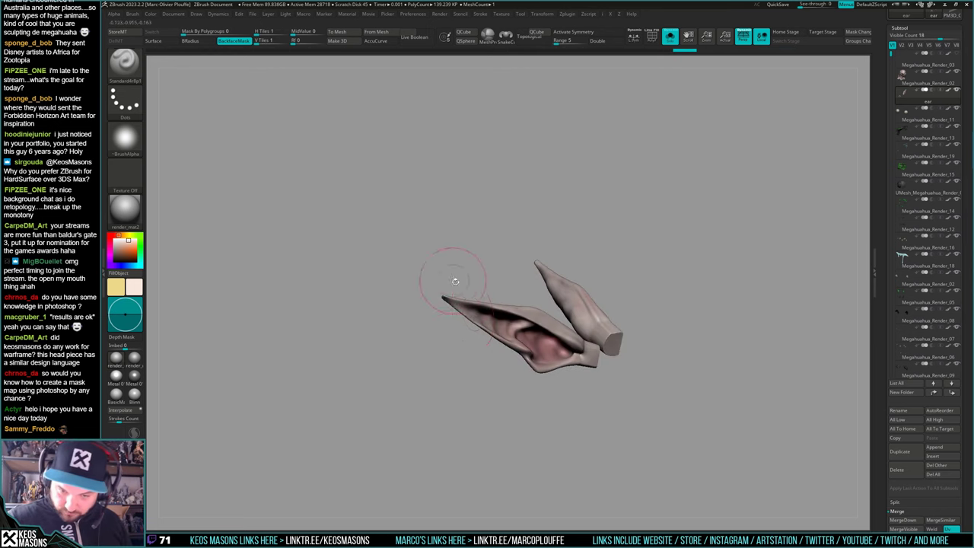
{"action": "left_click_drag", "start_coordinate": [554, 394], "coordinate": [527, 344]}
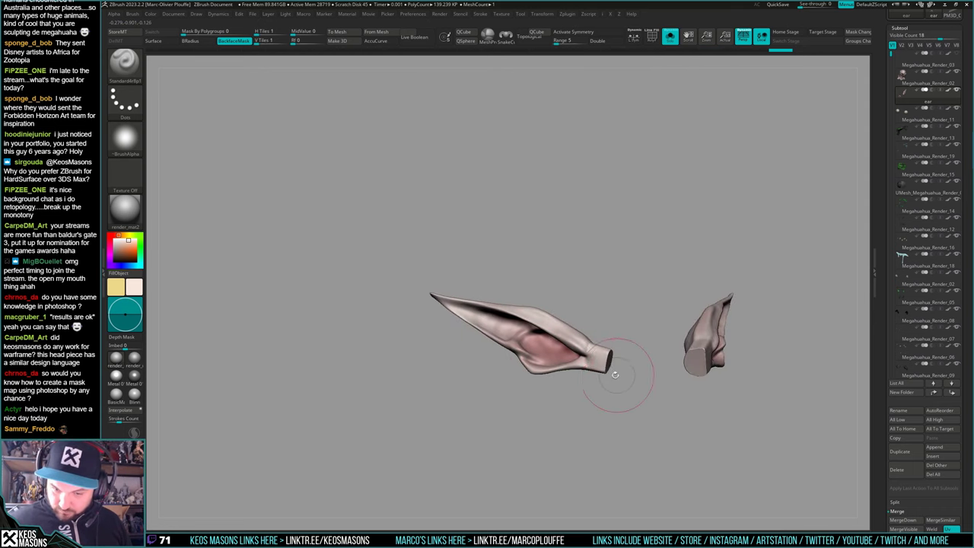
{"action": "left_click_drag", "start_coordinate": [615, 374], "coordinate": [537, 372]}
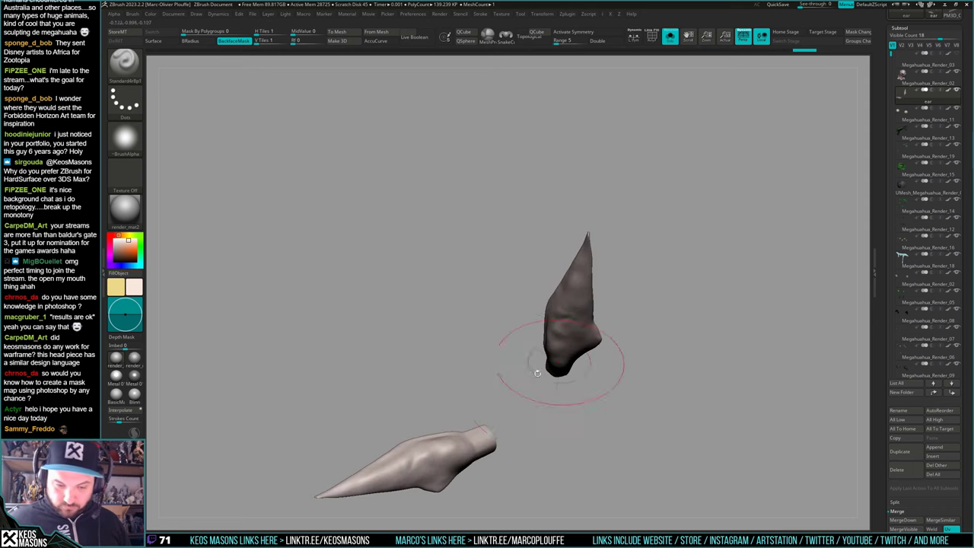
{"action": "left_click_drag", "start_coordinate": [384, 491], "coordinate": [516, 396]}
{"action": "right_click", "coordinate": [516, 397]}
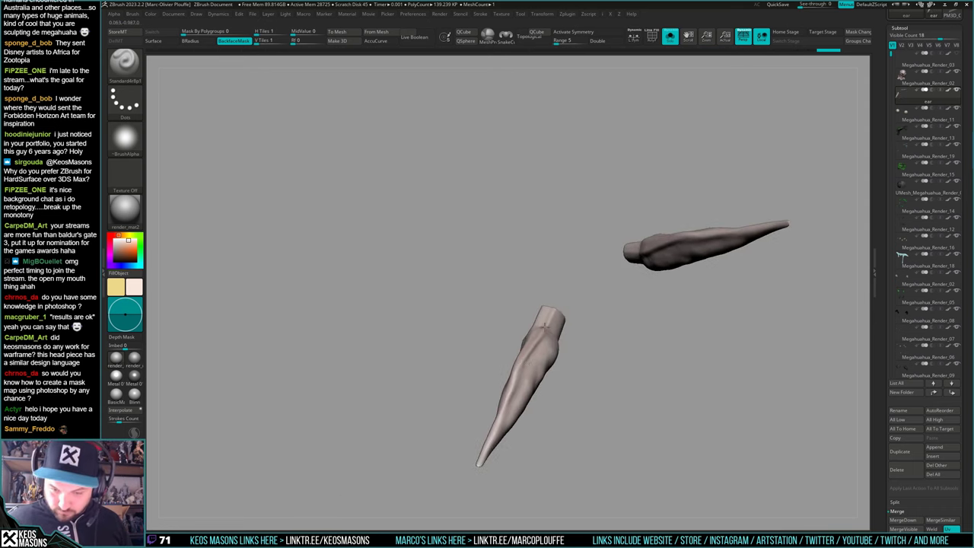
{"action": "mouse_move", "coordinate": [510, 334]}
{"action": "left_mouse_down"}
{"action": "mouse_move", "coordinate": [573, 398]}
{"action": "mouse_move", "coordinate": [583, 376]}
{"action": "mouse_move", "coordinate": [543, 446]}
{"action": "mouse_move", "coordinate": [585, 358]}
{"action": "mouse_move", "coordinate": [554, 369]}
{"action": "left_mouse_up"}
{"action": "right_click_drag", "start_coordinate": [555, 369], "coordinate": [489, 343], "text": "ctrl"}
Sample the pink again and strengthen the tint in the hollow of the ear
{"action": "key", "text": "space"}
{"action": "key", "text": "c"}
{"action": "key", "text": "space"}
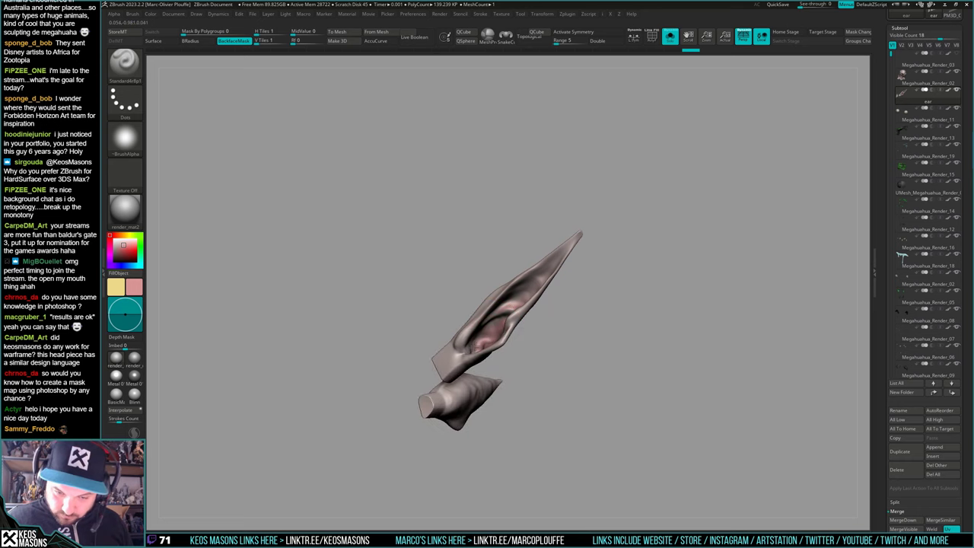
{"action": "mouse_move", "coordinate": [492, 325]}
{"action": "left_mouse_down"}
{"action": "mouse_move", "coordinate": [514, 306]}
{"action": "mouse_move", "coordinate": [517, 327]}
{"action": "mouse_move", "coordinate": [556, 316]}
{"action": "mouse_move", "coordinate": [566, 359]}
{"action": "mouse_move", "coordinate": [555, 338]}
{"action": "mouse_move", "coordinate": [566, 310]}
{"action": "left_mouse_up"}
{"action": "key", "text": "space"}
Blend the pink transitions inside the ear with the Smooth Stronger brush
{"action": "key", "text": "shift"}
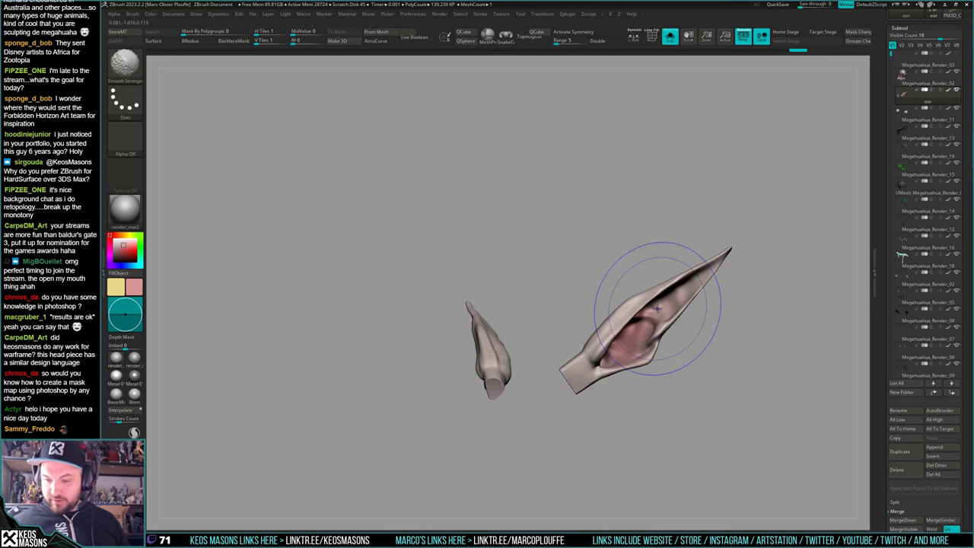
{"action": "key", "text": "b"}
{"action": "left_click", "coordinate": [669, 365]}
{"action": "key", "text": "space"}
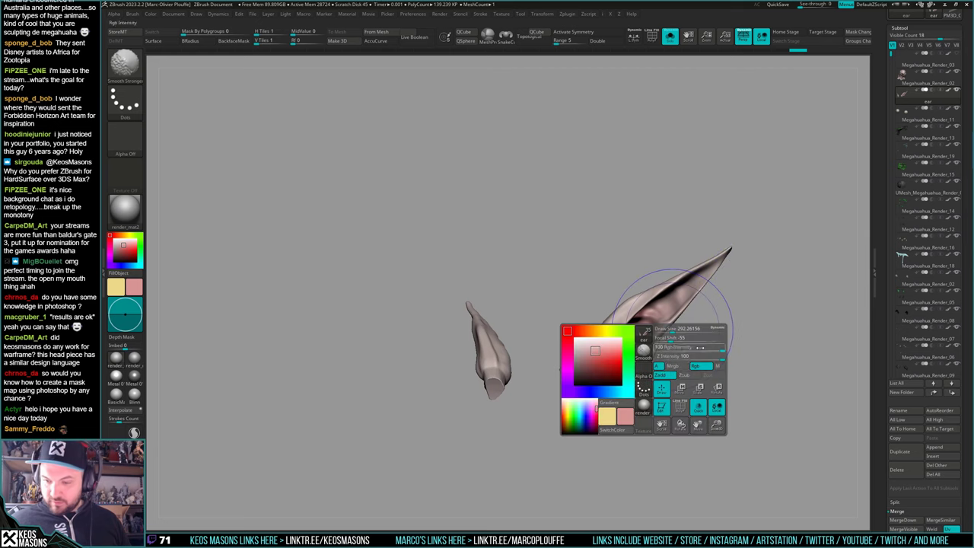
{"action": "mouse_move", "coordinate": [742, 306]}
{"action": "left_mouse_down"}
{"action": "mouse_move", "coordinate": [710, 308]}
{"action": "mouse_move", "coordinate": [709, 332]}
{"action": "left_mouse_up"}
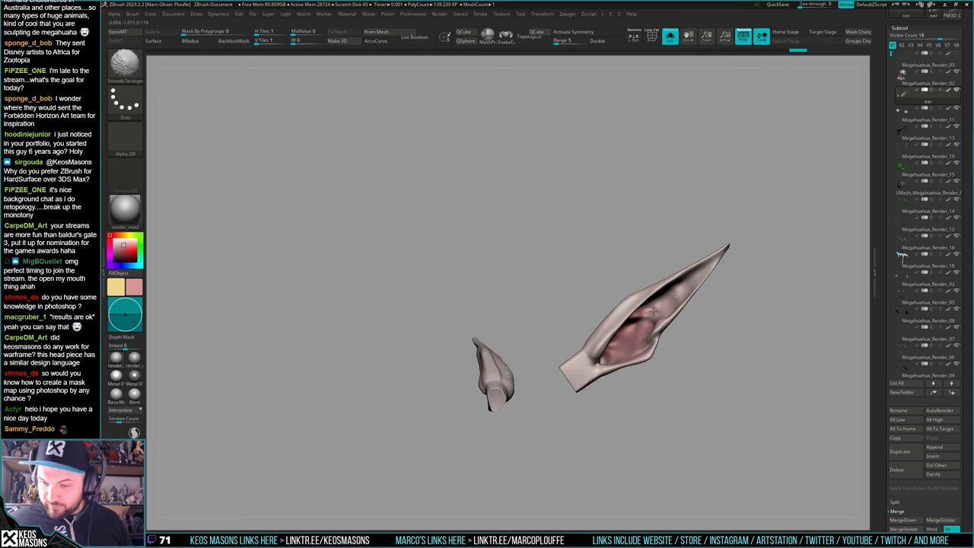
{"action": "left_click_drag", "start_coordinate": [669, 302], "coordinate": [442, 305]}
{"action": "left_click_drag", "start_coordinate": [490, 354], "coordinate": [479, 356], "text": "shift"}
{"action": "key", "text": "b"}
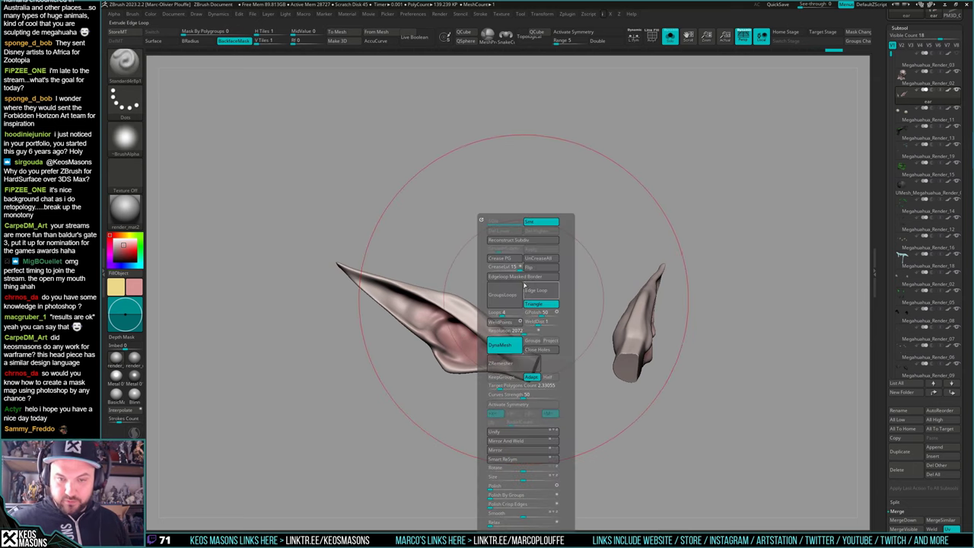
Bring back the full model, adjust the draw size, and sample the light skin tone to refine the ear's outer edge
{"action": "mouse_move", "coordinate": [663, 363]}
{"action": "left_mouse_down", "text": "alt"}
{"action": "mouse_move", "coordinate": [670, 350]}
{"action": "mouse_move", "coordinate": [660, 363]}
{"action": "mouse_move", "coordinate": [627, 341]}
{"action": "left_mouse_up", "text": "alt"}
{"action": "key", "text": "alt+s"}
{"action": "key", "text": "space"}
{"action": "left_click_drag", "start_coordinate": [505, 288], "coordinate": [514, 287]}
{"action": "mouse_move", "coordinate": [728, 315]}
{"action": "left_mouse_down"}
{"action": "mouse_move", "coordinate": [712, 315]}
{"action": "mouse_move", "coordinate": [759, 299]}
{"action": "mouse_move", "coordinate": [680, 304]}
{"action": "mouse_move", "coordinate": [697, 340]}
{"action": "mouse_move", "coordinate": [742, 296]}
{"action": "left_mouse_up"}
{"action": "key", "text": "c"}
{"action": "key", "text": "alt+s"}
{"action": "key", "text": "ctrl+shift+alt+s"}
{"action": "key", "text": "space"}
{"action": "left_click_drag", "start_coordinate": [700, 331], "coordinate": [691, 331]}
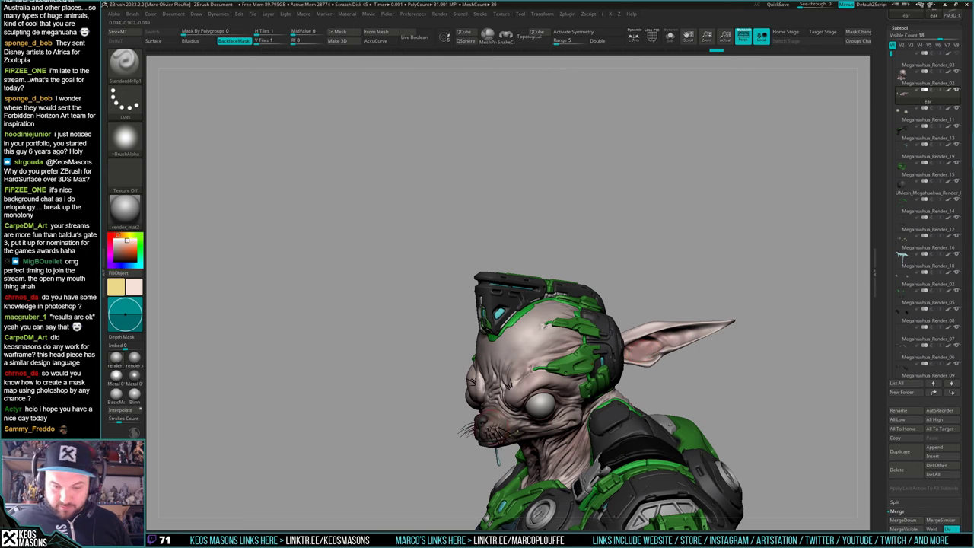
Pick a dark brown for the ear tip and undo the trial stroke made with it
{"action": "key", "text": "space"}
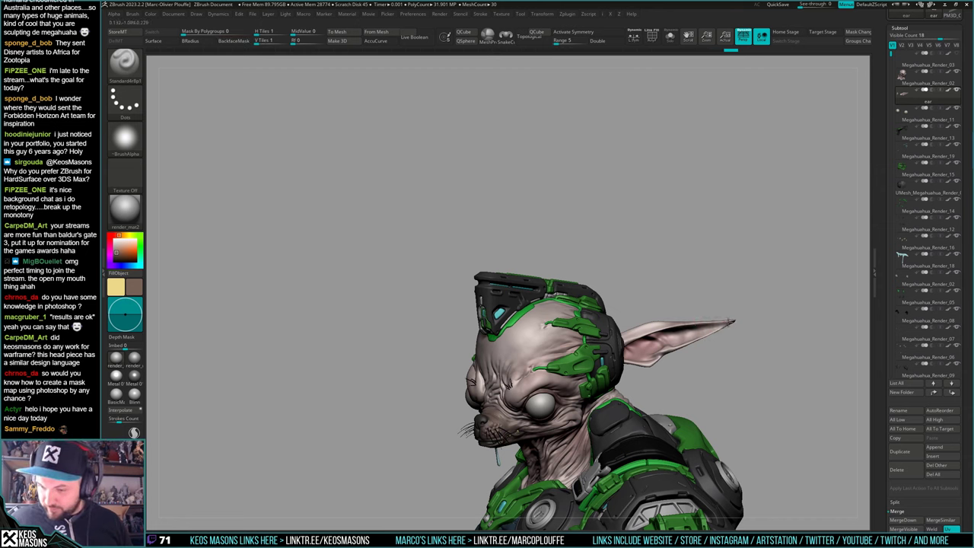
{"action": "key", "text": "space"}
{"action": "left_click_drag", "start_coordinate": [713, 332], "coordinate": [734, 324]}
{"action": "key", "text": "space"}
{"action": "key", "text": "ctrl+z"}
Enable backface masking and softly shade the ear tips from the front and back with the brown
{"action": "mouse_move", "coordinate": [434, 311]}
{"action": "left_mouse_down"}
{"action": "mouse_move", "coordinate": [655, 308]}
{"action": "mouse_move", "coordinate": [585, 284]}
{"action": "left_mouse_up"}
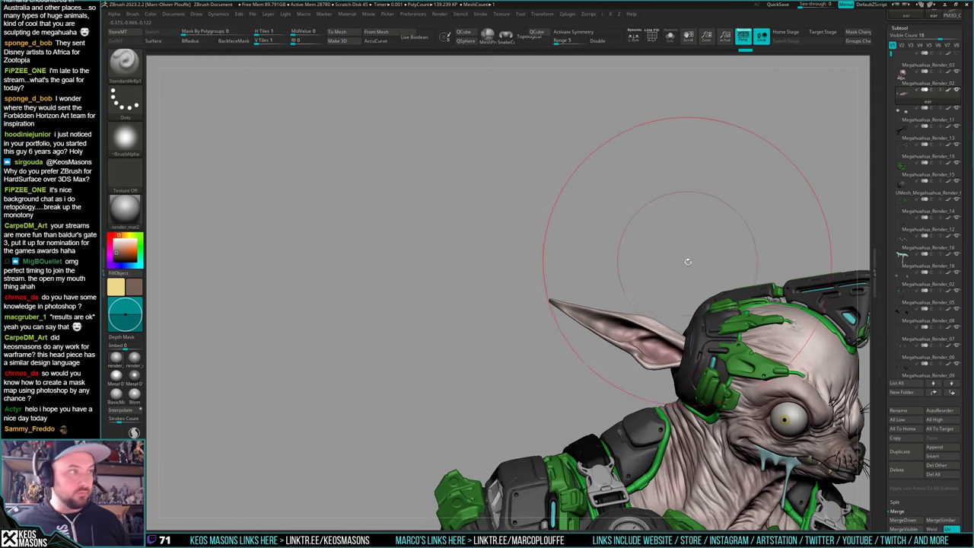
{"action": "left_click_drag", "start_coordinate": [626, 296], "coordinate": [721, 286]}
{"action": "key", "text": "space"}
{"action": "left_click", "coordinate": [534, 325]}
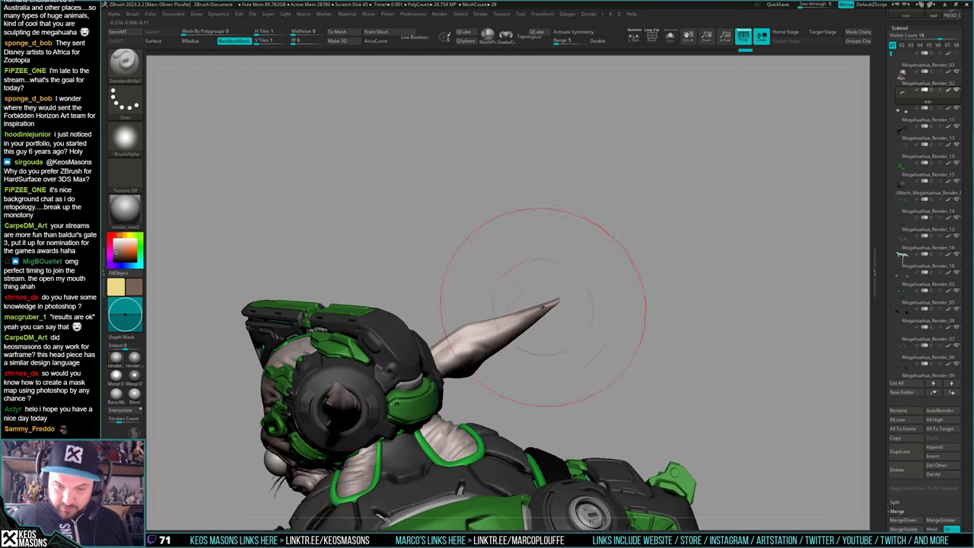
{"action": "left_click_drag", "start_coordinate": [530, 348], "coordinate": [445, 370]}
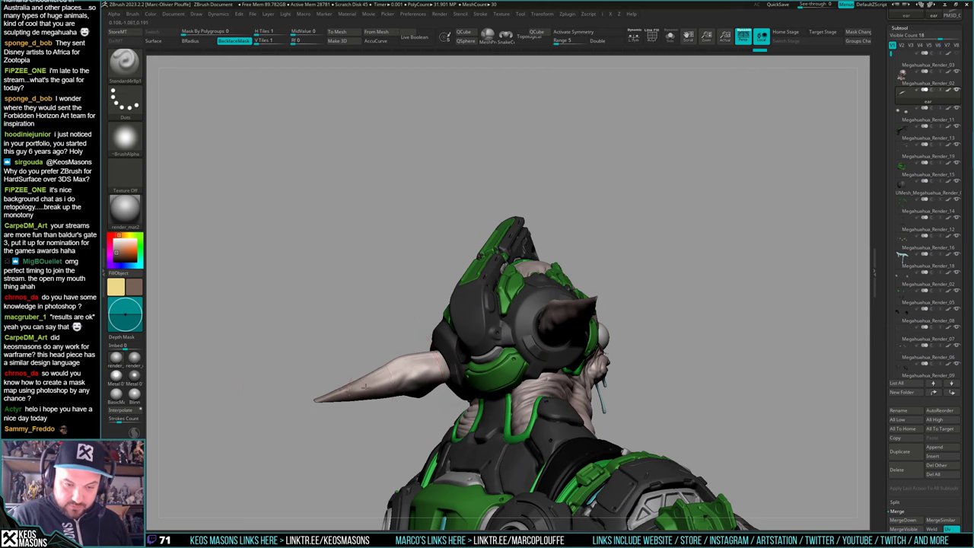
{"action": "left_click_drag", "start_coordinate": [365, 385], "coordinate": [428, 373]}
{"action": "mouse_move", "coordinate": [654, 337]}
{"action": "left_mouse_down"}
{"action": "mouse_move", "coordinate": [619, 370]}
{"action": "mouse_move", "coordinate": [717, 296]}
{"action": "mouse_move", "coordinate": [575, 342]}
{"action": "left_mouse_up"}
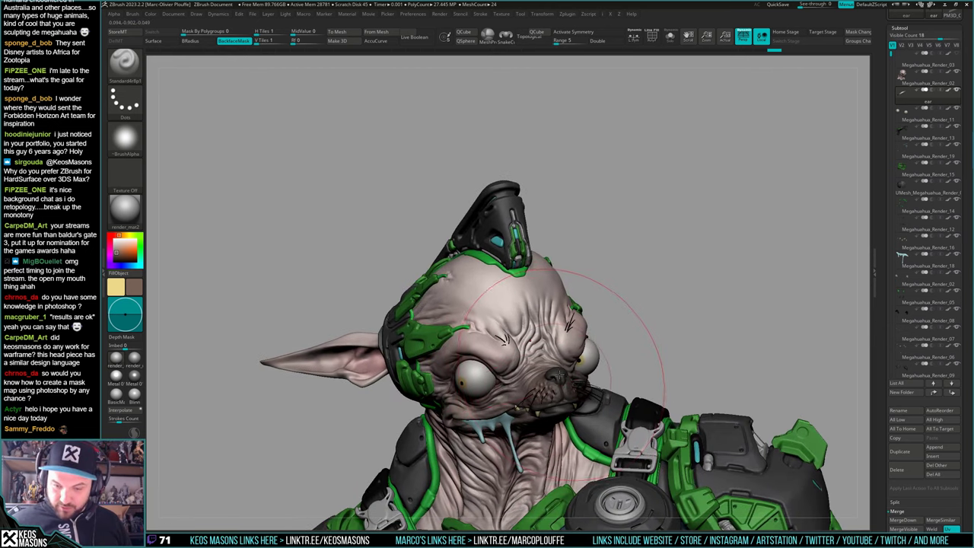
Choose a darker grey-brown, reduce the draw size, and darken the very tip of the ear
{"action": "mouse_move", "coordinate": [601, 304]}
{"action": "left_mouse_down"}
{"action": "mouse_move", "coordinate": [611, 337]}
{"action": "mouse_move", "coordinate": [578, 315]}
{"action": "mouse_move", "coordinate": [584, 305]}
{"action": "left_mouse_up"}
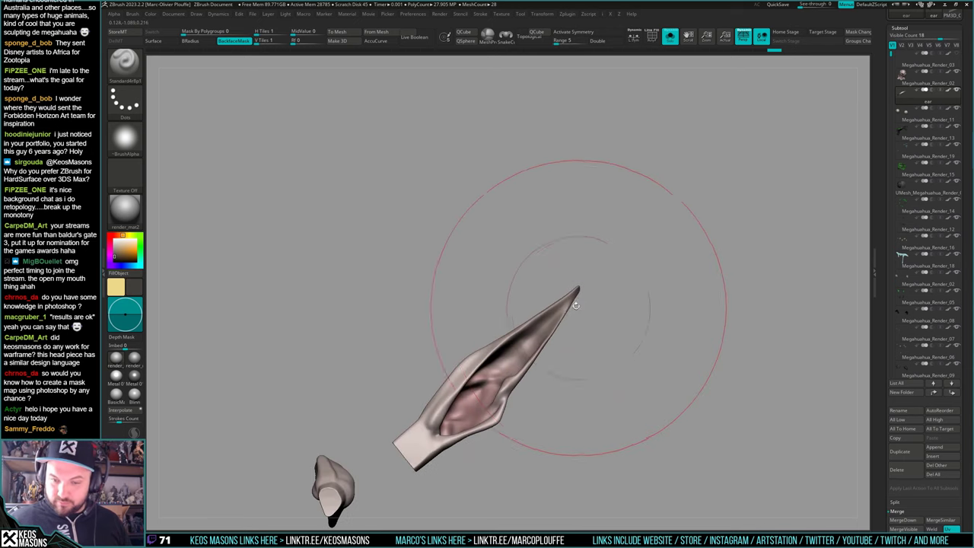
{"action": "key", "text": "space"}
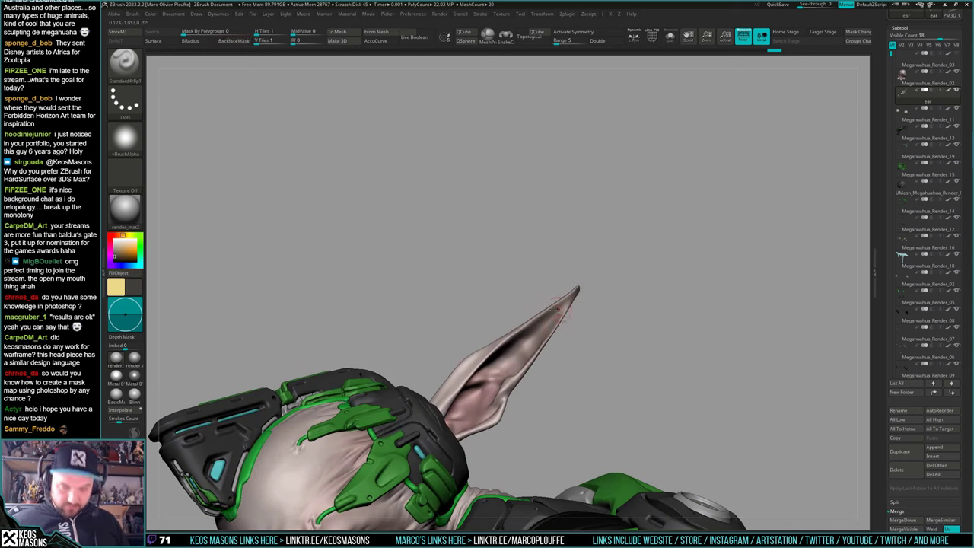
{"action": "key", "text": "space"}
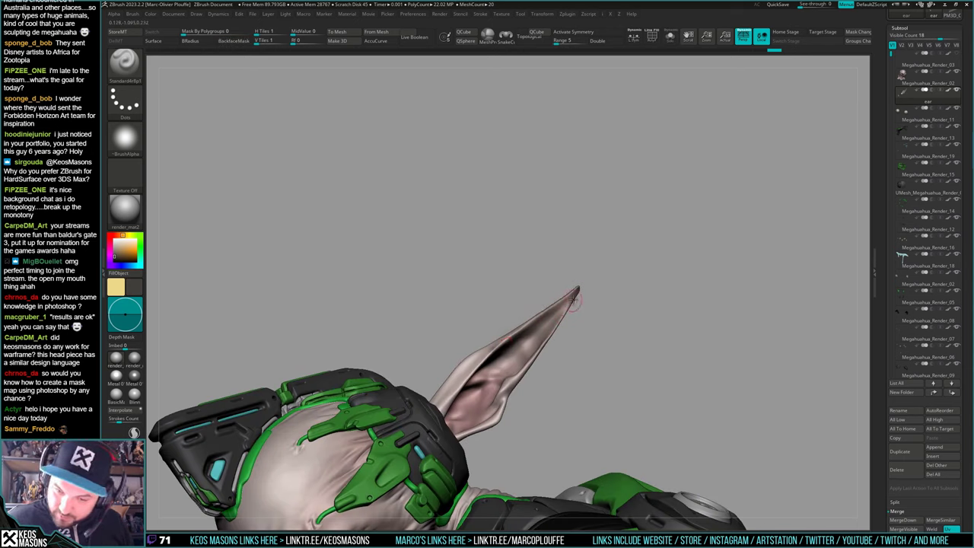
{"action": "left_click_drag", "start_coordinate": [574, 299], "coordinate": [579, 290]}
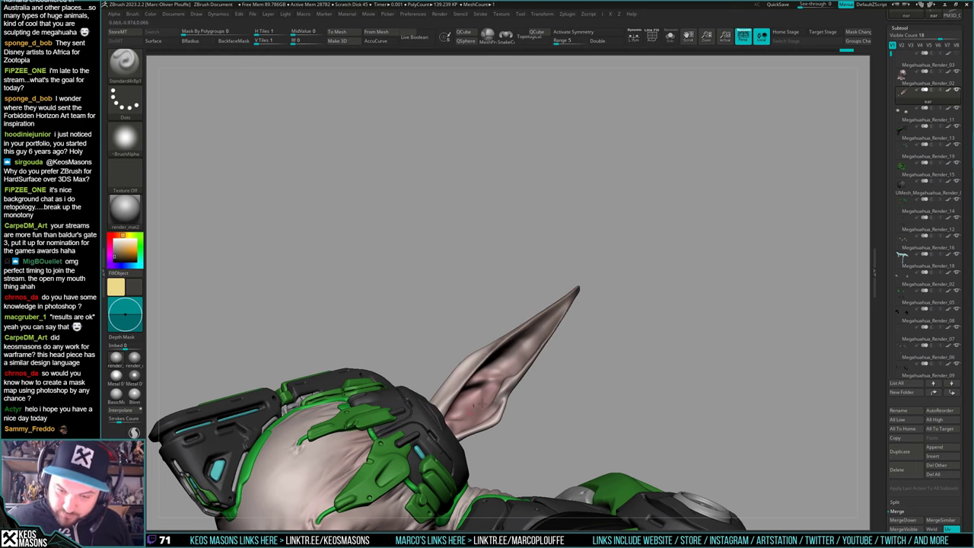
Extend the dark grey-brown around the ear tips, covering their back sides as well
{"action": "right_click_drag", "start_coordinate": [478, 406], "coordinate": [744, 232], "text": "ctrl"}
{"action": "right_click_drag", "start_coordinate": [605, 264], "coordinate": [768, 229]}
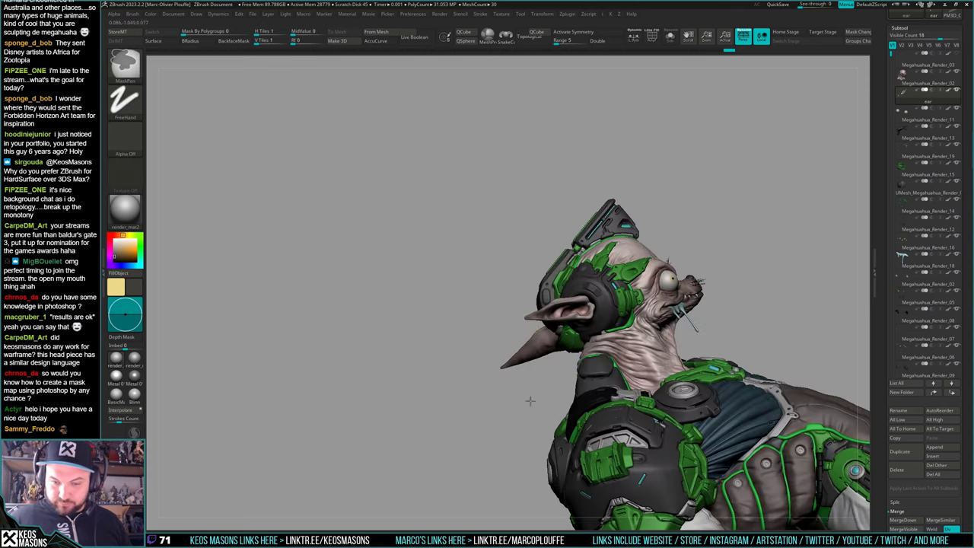
{"action": "right_click_drag", "start_coordinate": [531, 401], "coordinate": [537, 472], "text": "ctrl"}
{"action": "right_click_drag", "start_coordinate": [525, 266], "coordinate": [559, 384]}
{"action": "right_click_drag", "start_coordinate": [535, 285], "coordinate": [522, 194], "text": "alt"}
{"action": "right_click_drag", "start_coordinate": [526, 282], "coordinate": [555, 359]}
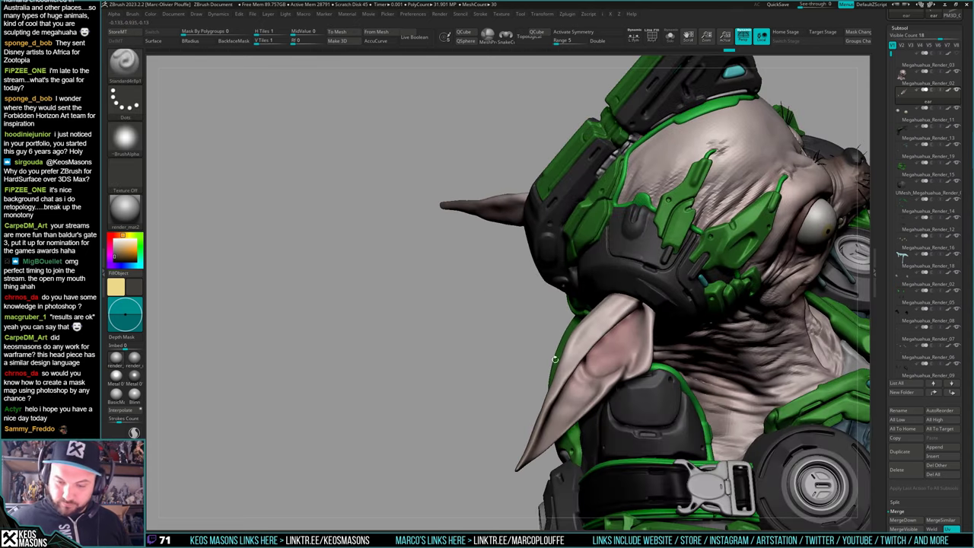
{"action": "left_click_drag", "start_coordinate": [555, 359], "coordinate": [507, 382]}
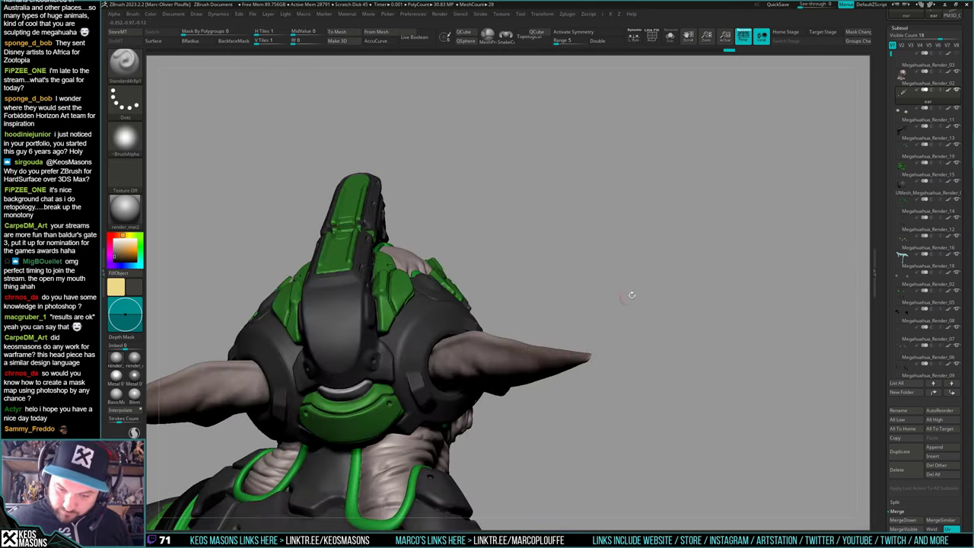
{"action": "left_click_drag", "start_coordinate": [631, 295], "coordinate": [493, 369]}
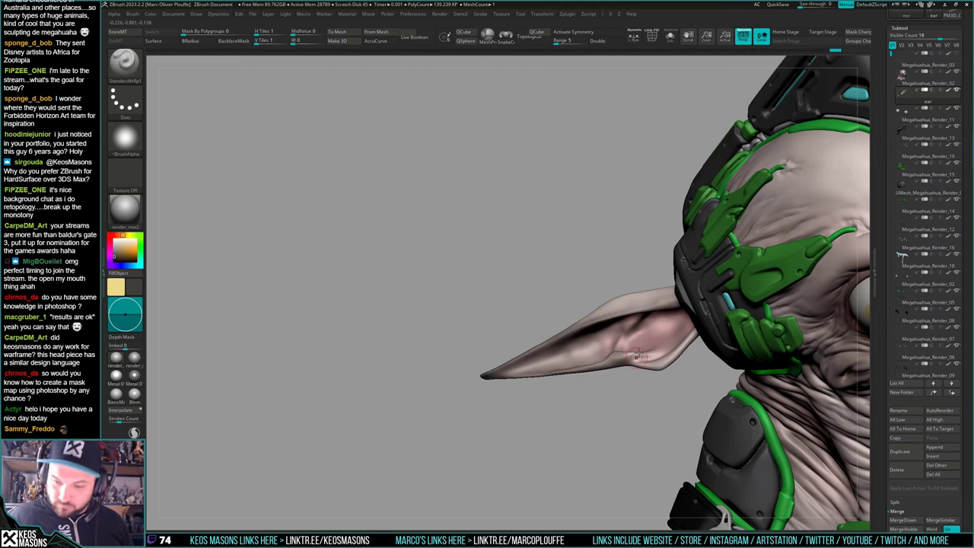
Shade the ear's lower rim toward the tip with the dark grey-brown
{"action": "right_click_drag", "start_coordinate": [636, 355], "coordinate": [681, 352]}
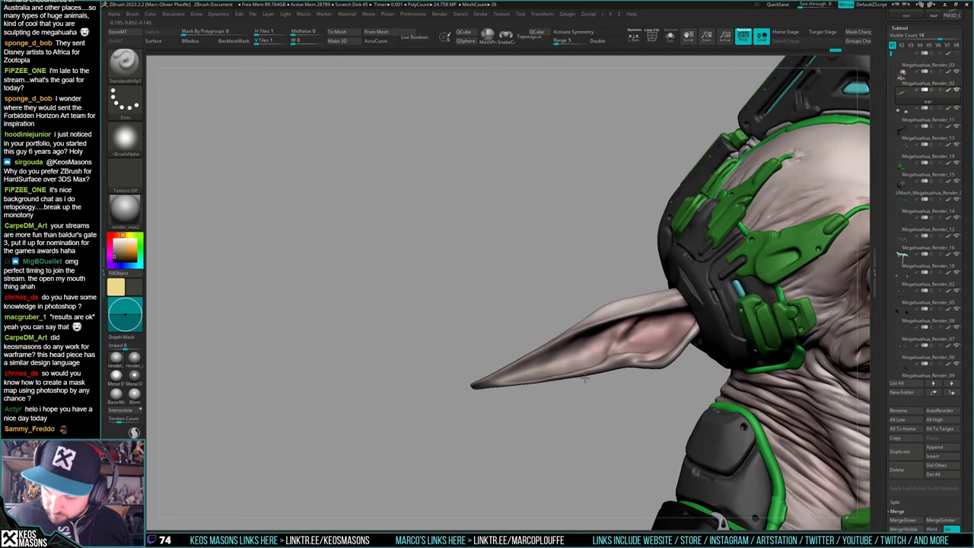
{"action": "key", "text": "shift+s"}
{"action": "right_click_drag", "start_coordinate": [574, 400], "coordinate": [694, 356]}
{"action": "key", "text": "alt+s"}
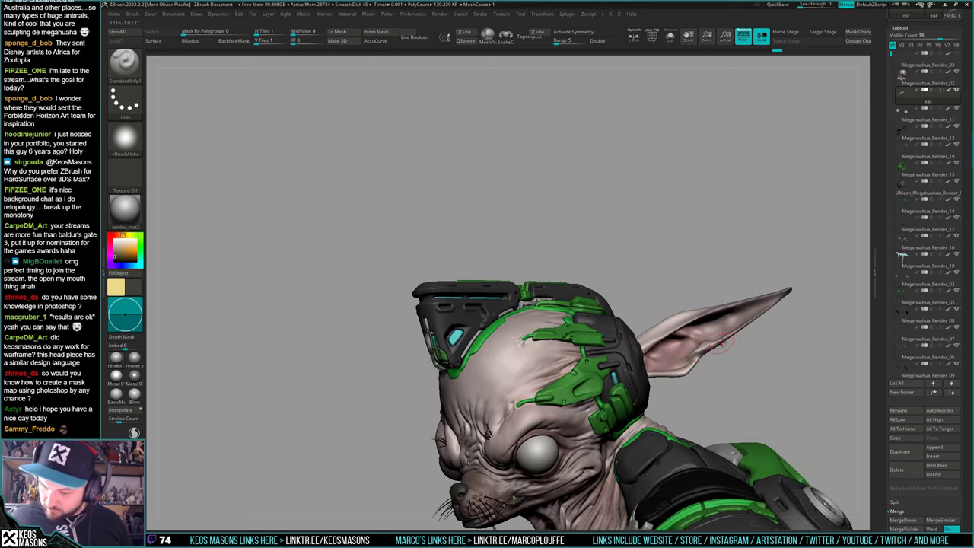
{"action": "left_click_drag", "start_coordinate": [708, 314], "coordinate": [756, 306]}
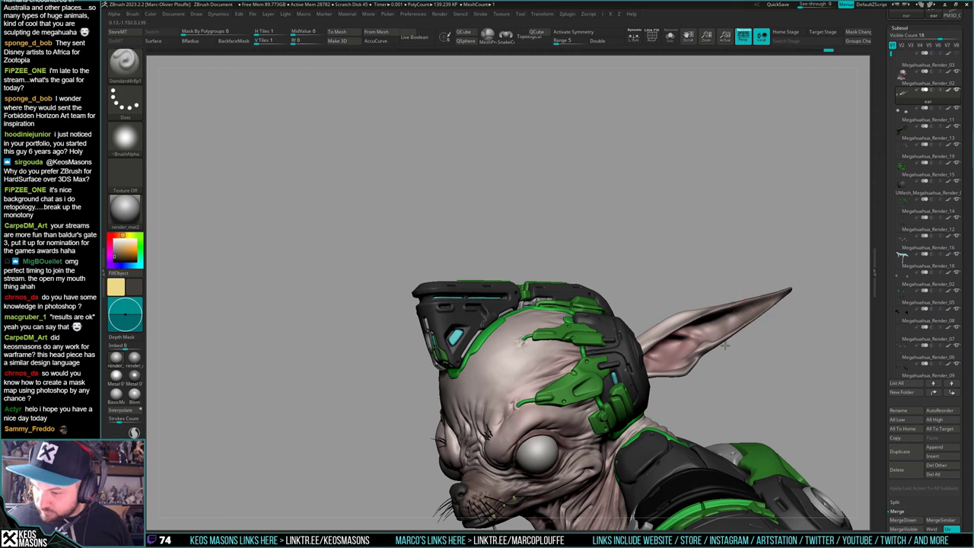
{"action": "right_click_drag", "start_coordinate": [763, 350], "coordinate": [787, 333], "text": "ctrl"}
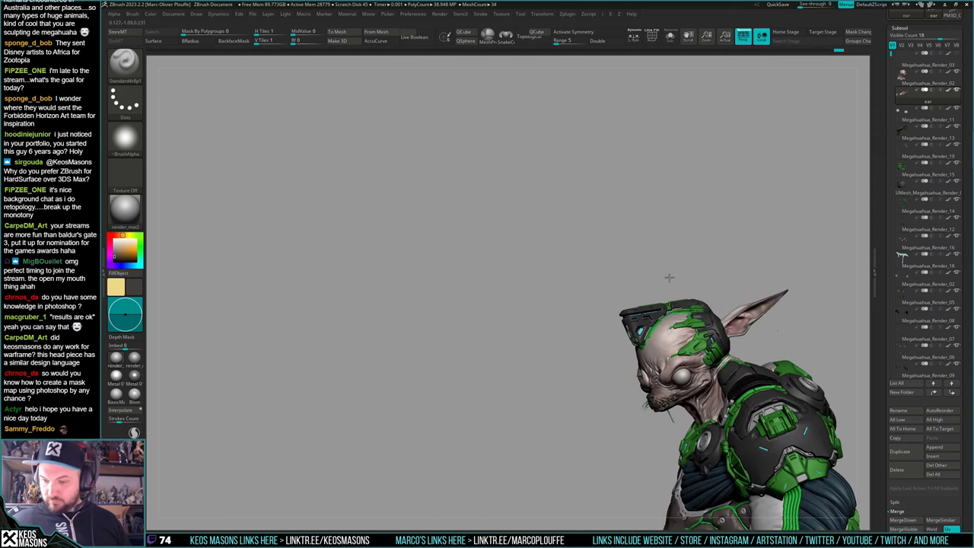
Isolate the ears, frame them, and switch the display to the flat renderer
{"action": "right_click_drag", "start_coordinate": [668, 278], "coordinate": [624, 287], "text": "alt"}
{"action": "key", "text": "alt+s"}
{"action": "key", "text": "f"}
{"action": "right_click_drag", "start_coordinate": [629, 337], "coordinate": [627, 298]}
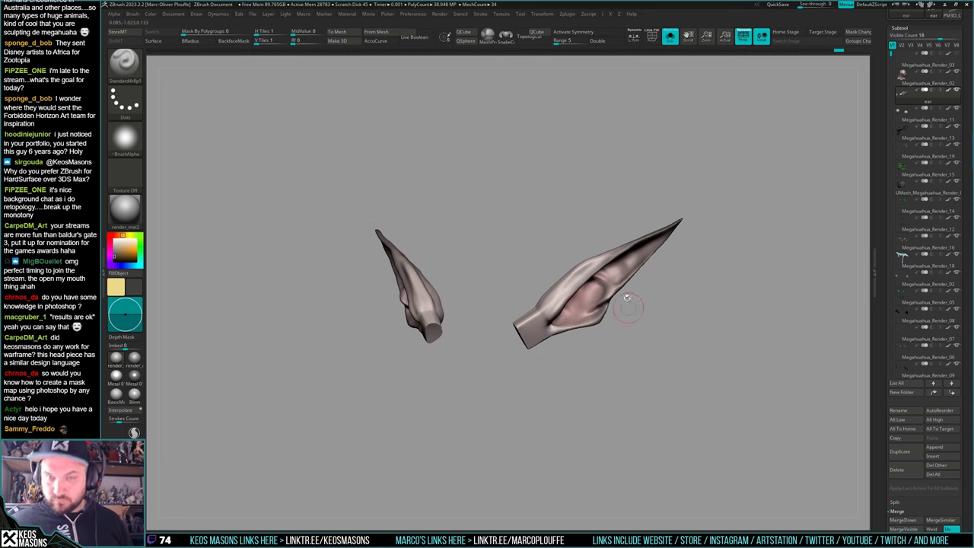
{"action": "left_click", "coordinate": [441, 14]}
{"action": "left_click", "coordinate": [498, 92]}
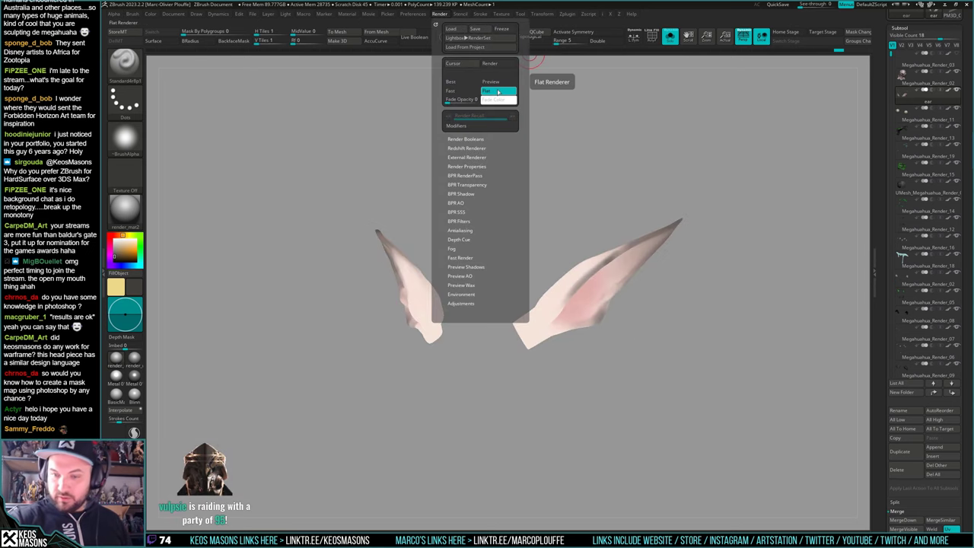
Sample the pale skin tone from the ear and soften the color transitions inside it
{"action": "key", "text": "c"}
{"action": "right_click_drag", "start_coordinate": [548, 304], "coordinate": [593, 266]}
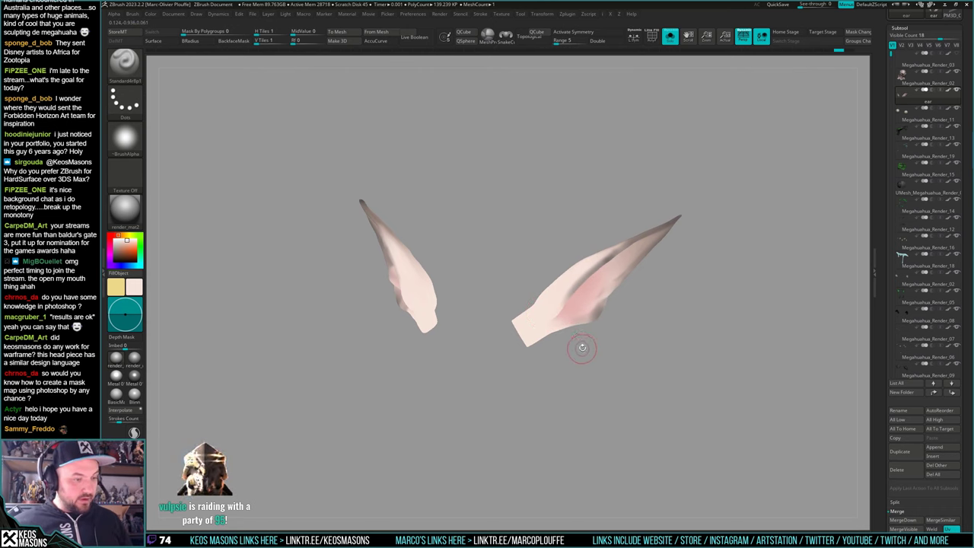
{"action": "right_click_drag", "start_coordinate": [583, 341], "coordinate": [604, 266]}
{"action": "right_click", "coordinate": [604, 265]}
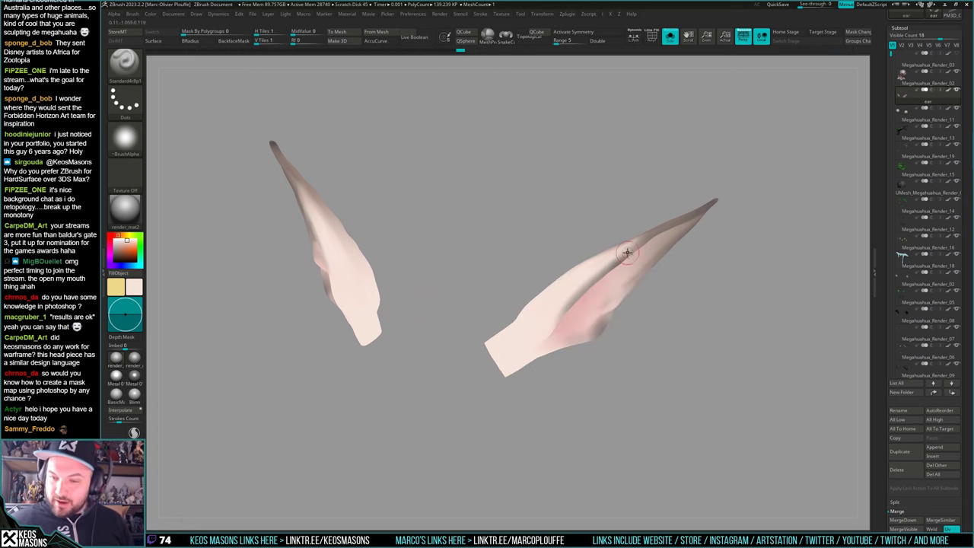
{"action": "mouse_move", "coordinate": [626, 252]}
{"action": "right_mouse_down"}
{"action": "mouse_move", "coordinate": [646, 230]}
{"action": "mouse_move", "coordinate": [611, 251]}
{"action": "right_mouse_up"}
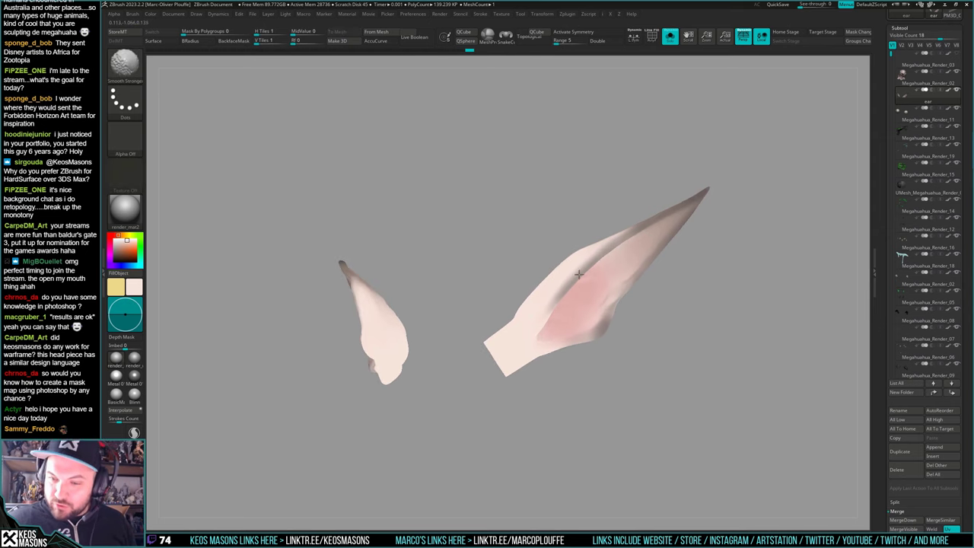
{"action": "key", "text": "ctrl"}
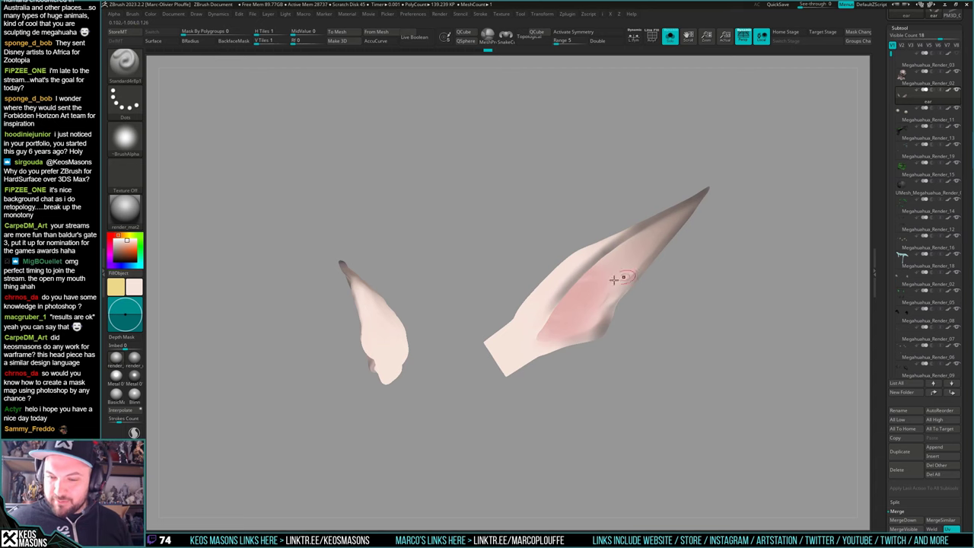
Darken the ear's lower rim beside the pink inner area with the grey-brown
{"action": "mouse_move", "coordinate": [651, 314]}
{"action": "left_mouse_down"}
{"action": "mouse_move", "coordinate": [639, 310]}
{"action": "mouse_move", "coordinate": [648, 272]}
{"action": "mouse_move", "coordinate": [707, 183]}
{"action": "mouse_move", "coordinate": [612, 313]}
{"action": "left_mouse_up"}
{"action": "mouse_move", "coordinate": [647, 313]}
{"action": "left_mouse_down"}
{"action": "mouse_move", "coordinate": [627, 313]}
{"action": "mouse_move", "coordinate": [622, 299]}
{"action": "mouse_move", "coordinate": [618, 312]}
{"action": "left_mouse_up"}
{"action": "left_click_drag", "start_coordinate": [647, 304], "coordinate": [635, 286]}
{"action": "right_click_drag", "start_coordinate": [624, 293], "coordinate": [628, 278]}
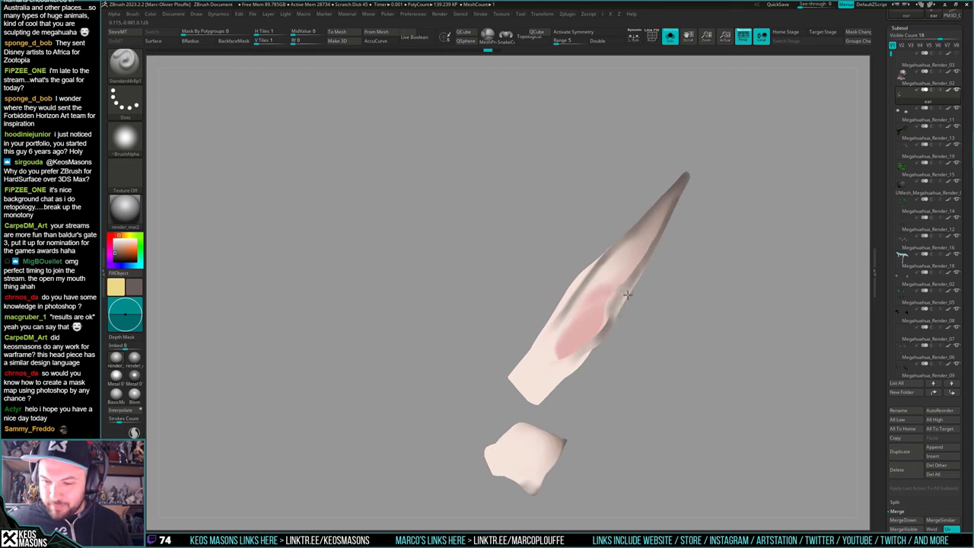
{"action": "mouse_move", "coordinate": [616, 311]}
{"action": "left_mouse_down"}
{"action": "mouse_move", "coordinate": [620, 295]}
{"action": "mouse_move", "coordinate": [631, 311]}
{"action": "mouse_move", "coordinate": [634, 304]}
{"action": "mouse_move", "coordinate": [605, 346]}
{"action": "mouse_move", "coordinate": [644, 306]}
{"action": "mouse_move", "coordinate": [633, 304]}
{"action": "left_mouse_up"}
{"action": "key", "text": "space"}
Blend the grey-brown around the back of the ear's lower rim and smooth its edges
{"action": "key", "text": "shift"}
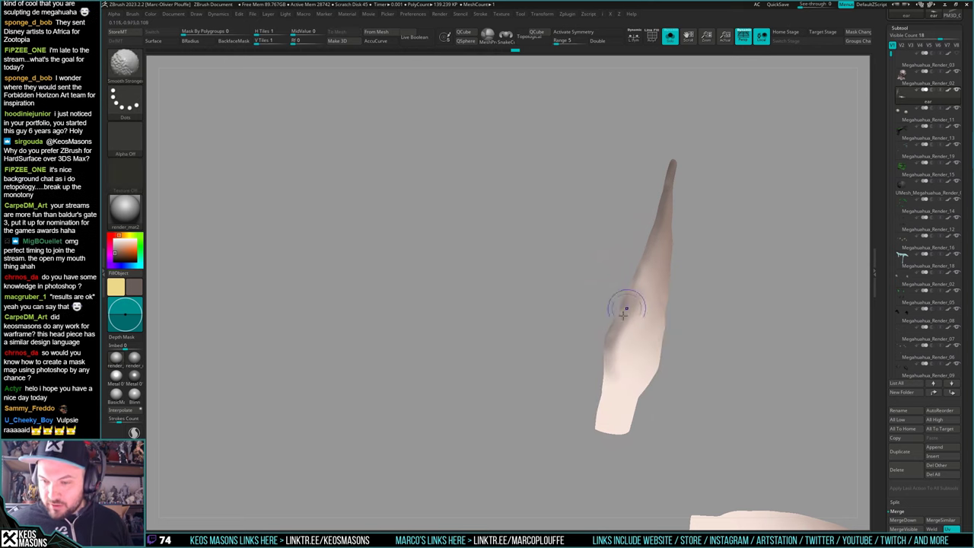
{"action": "mouse_move", "coordinate": [672, 234]}
{"action": "left_mouse_down"}
{"action": "mouse_move", "coordinate": [669, 370]}
{"action": "mouse_move", "coordinate": [687, 282]}
{"action": "mouse_move", "coordinate": [692, 306]}
{"action": "left_mouse_up"}
{"action": "right_click_drag", "start_coordinate": [692, 306], "coordinate": [699, 332], "text": "ctrl"}
{"action": "left_click_drag", "start_coordinate": [688, 341], "coordinate": [685, 351], "text": "shift"}
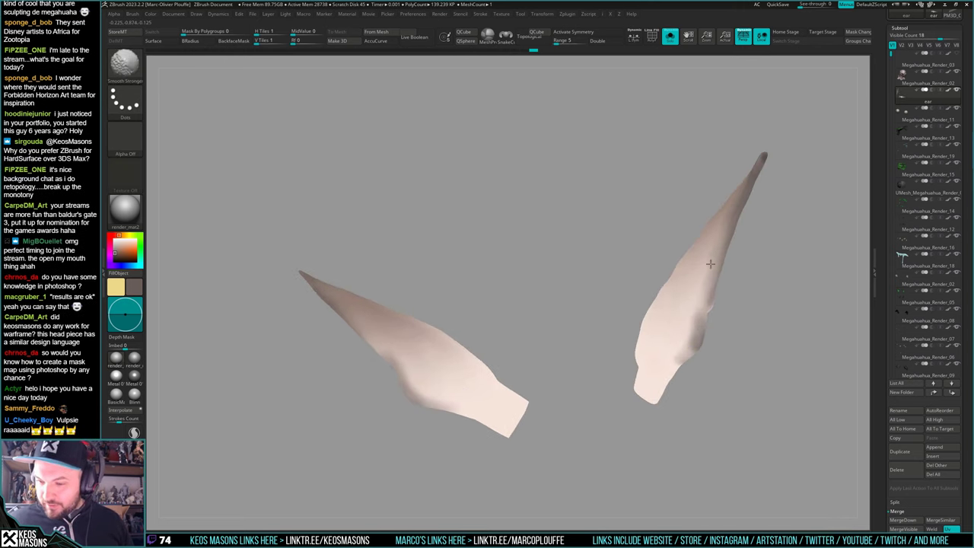
{"action": "left_click_drag", "start_coordinate": [709, 264], "coordinate": [708, 321]}
{"action": "left_click_drag", "start_coordinate": [716, 274], "coordinate": [701, 341]}
{"action": "key", "text": "shift"}
Shade the flared lobe and both rims of the inner ear with grey-brown, and smooth the strokes
{"action": "mouse_move", "coordinate": [701, 348]}
{"action": "right_mouse_down"}
{"action": "mouse_move", "coordinate": [692, 365]}
{"action": "mouse_move", "coordinate": [701, 357]}
{"action": "right_mouse_up"}
{"action": "left_click_drag", "start_coordinate": [701, 358], "coordinate": [702, 348]}
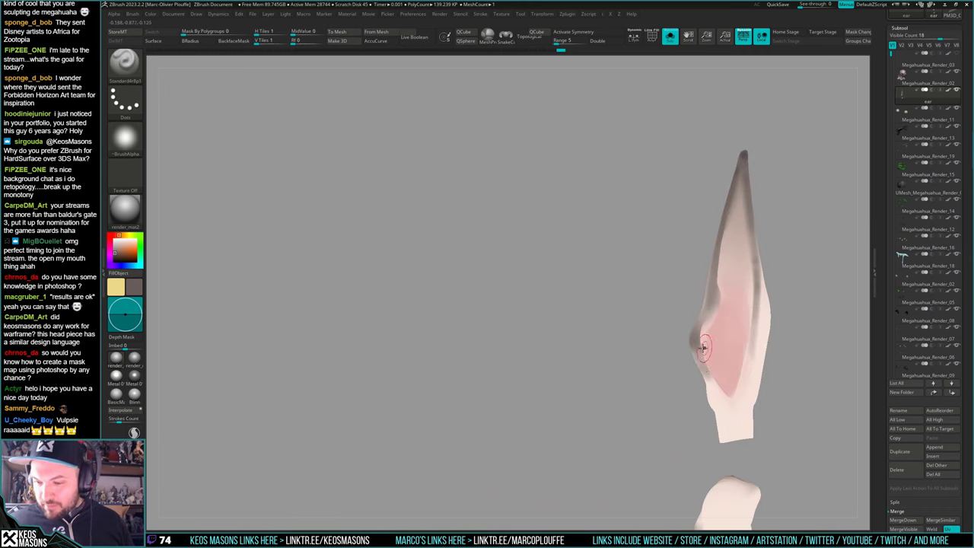
{"action": "right_click_drag", "start_coordinate": [703, 348], "coordinate": [696, 348]}
{"action": "left_click_drag", "start_coordinate": [691, 346], "coordinate": [688, 337]}
{"action": "key", "text": "shift"}
{"action": "mouse_move", "coordinate": [710, 415]}
{"action": "left_mouse_down"}
{"action": "mouse_move", "coordinate": [694, 336]}
{"action": "mouse_move", "coordinate": [701, 325]}
{"action": "left_mouse_up"}
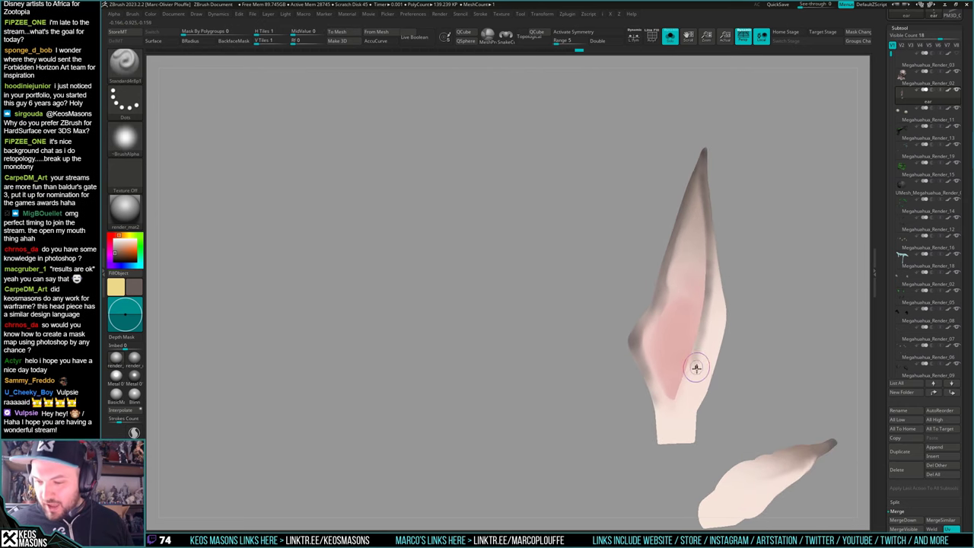
{"action": "key", "text": "shift"}
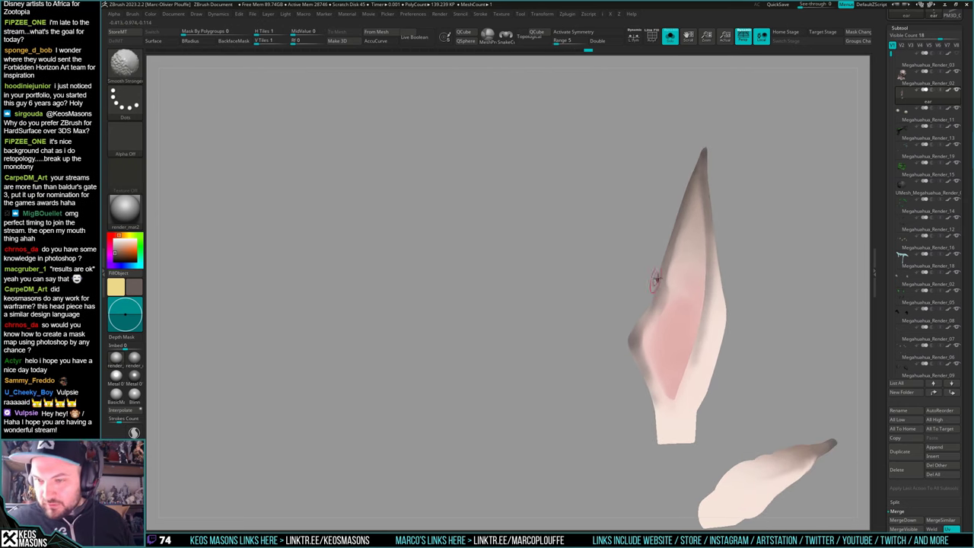
Show the whole creature again and return the display to the preview renderer
{"action": "mouse_move", "coordinate": [657, 279]}
{"action": "left_mouse_down", "text": "alt"}
{"action": "mouse_move", "coordinate": [705, 299]}
{"action": "mouse_move", "coordinate": [692, 336]}
{"action": "left_mouse_up", "text": "alt"}
{"action": "key", "text": "alt+s"}
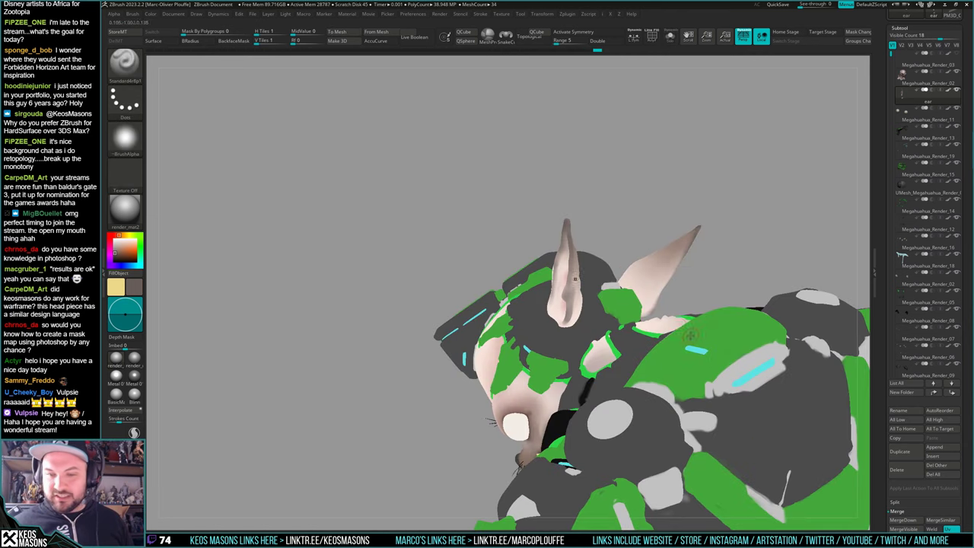
{"action": "mouse_move", "coordinate": [579, 317]}
{"action": "left_mouse_down"}
{"action": "mouse_move", "coordinate": [661, 230]}
{"action": "mouse_move", "coordinate": [698, 216]}
{"action": "mouse_move", "coordinate": [657, 186]}
{"action": "mouse_move", "coordinate": [643, 190]}
{"action": "left_mouse_up"}
{"action": "left_click", "coordinate": [440, 13]}
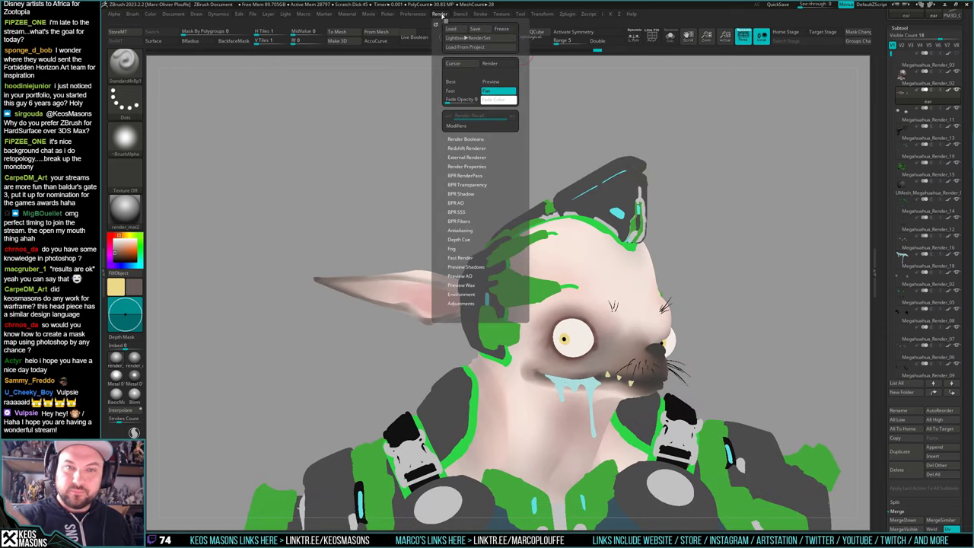
{"action": "left_click", "coordinate": [496, 82]}
Examine the shaded ears together with the head and torso from several angles
{"action": "right_click_drag", "start_coordinate": [719, 299], "coordinate": [689, 253], "text": "ctrl"}
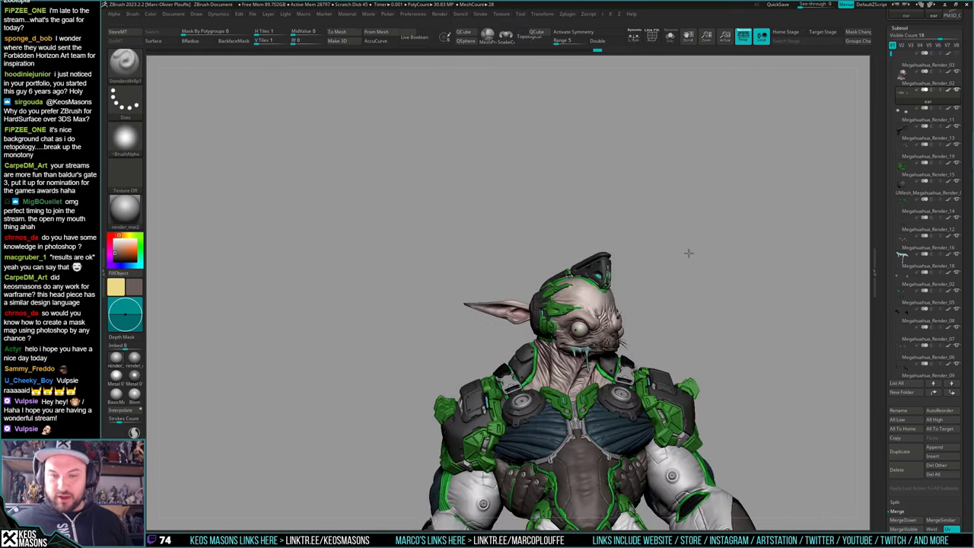
{"action": "left_click_drag", "start_coordinate": [688, 252], "coordinate": [697, 221]}
{"action": "right_click_drag", "start_coordinate": [695, 220], "coordinate": [688, 259], "text": "ctrl"}
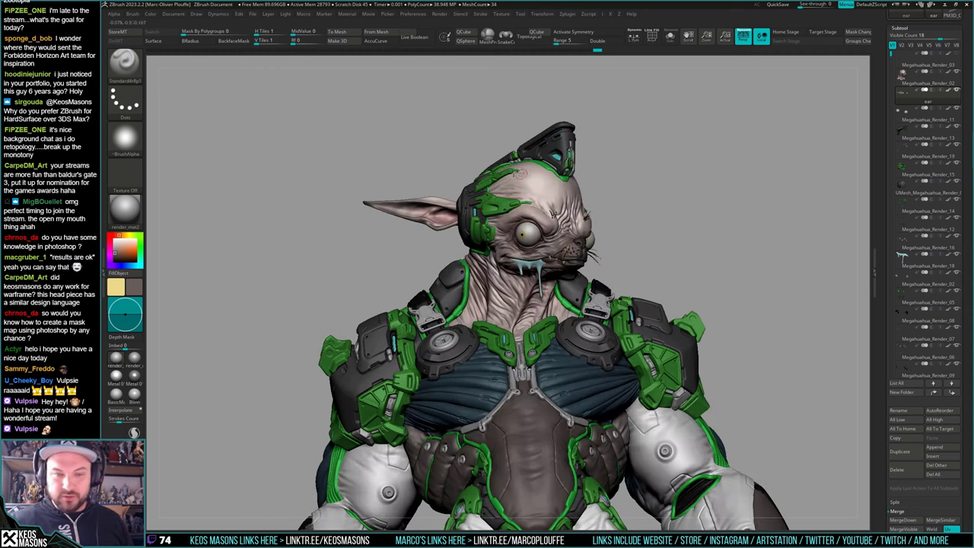
{"action": "key", "text": "space"}
{"action": "left_click_drag", "start_coordinate": [371, 191], "coordinate": [382, 189]}
{"action": "right_click_drag", "start_coordinate": [705, 224], "coordinate": [740, 281], "text": "ctrl"}
{"action": "mouse_move", "coordinate": [739, 281]}
{"action": "left_mouse_down"}
{"action": "mouse_move", "coordinate": [730, 225]}
{"action": "mouse_move", "coordinate": [743, 226]}
{"action": "mouse_move", "coordinate": [737, 257]}
{"action": "mouse_move", "coordinate": [744, 223]}
{"action": "mouse_move", "coordinate": [724, 273]}
{"action": "mouse_move", "coordinate": [728, 254]}
{"action": "mouse_move", "coordinate": [751, 242]}
{"action": "mouse_move", "coordinate": [739, 243]}
{"action": "mouse_move", "coordinate": [739, 229]}
{"action": "left_mouse_up"}
Save the tool over the existing Megahuahua_Render_03.ztl file in the renders new folder
{"action": "key", "text": "ctrl+shift"}
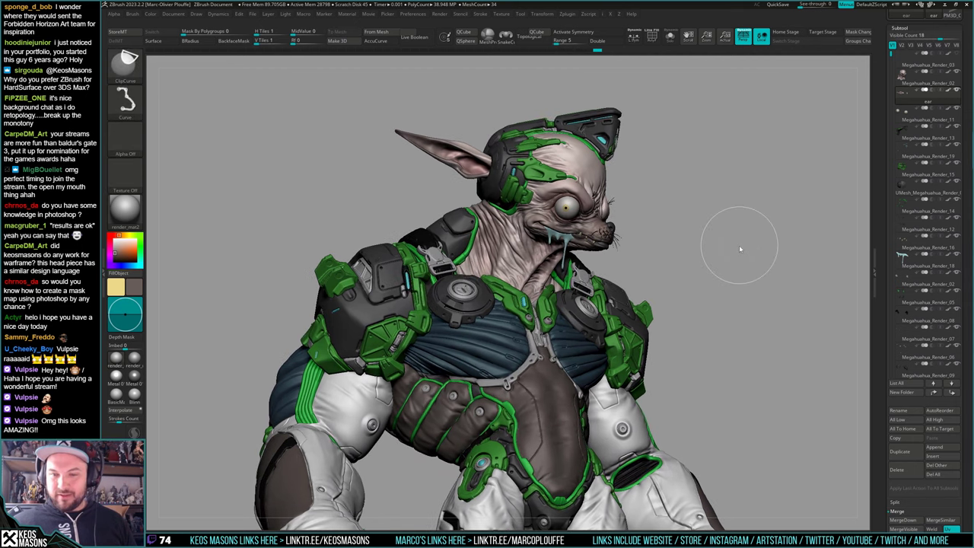
{"action": "key", "text": "ctrl+s"}
{"action": "left_click", "coordinate": [676, 407]}
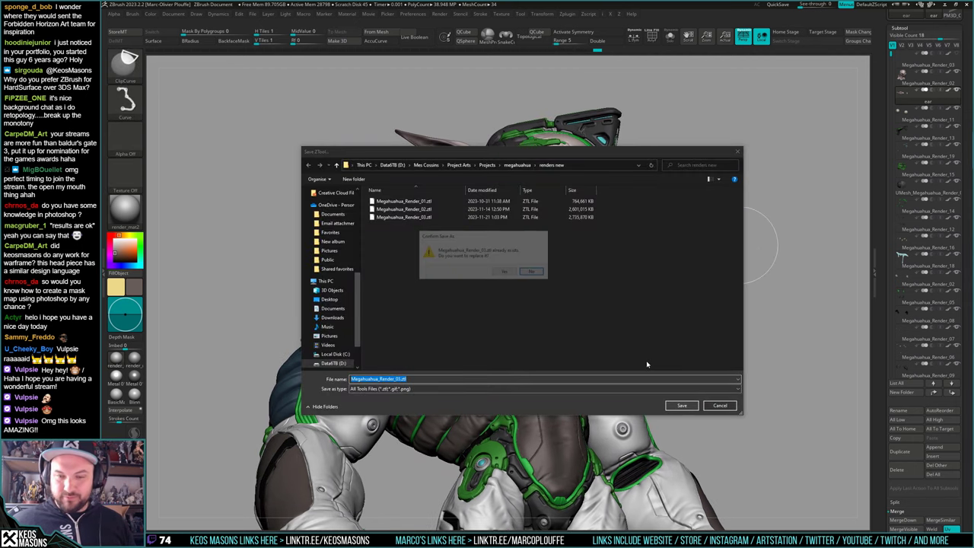
{"action": "left_click", "coordinate": [516, 271]}
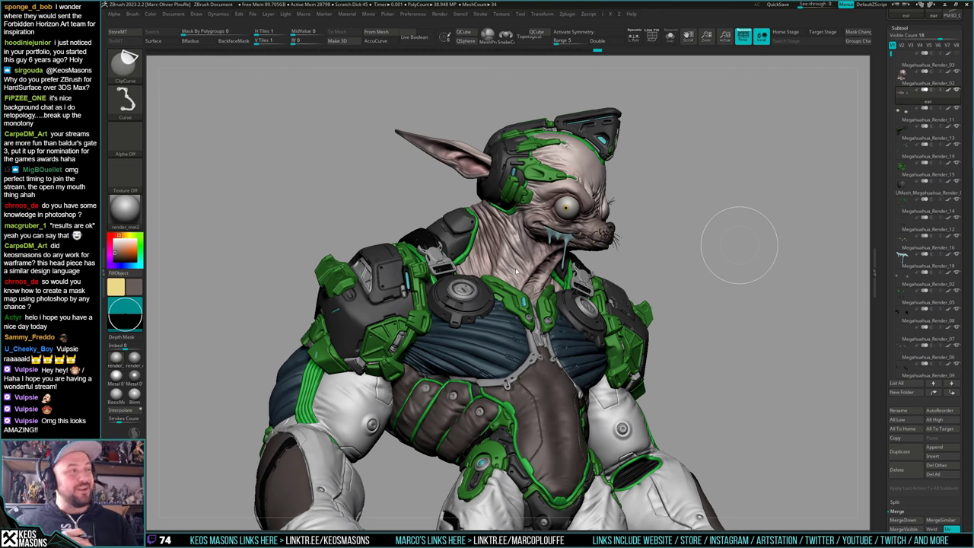
{"action": "key", "text": "ctrl+s"}
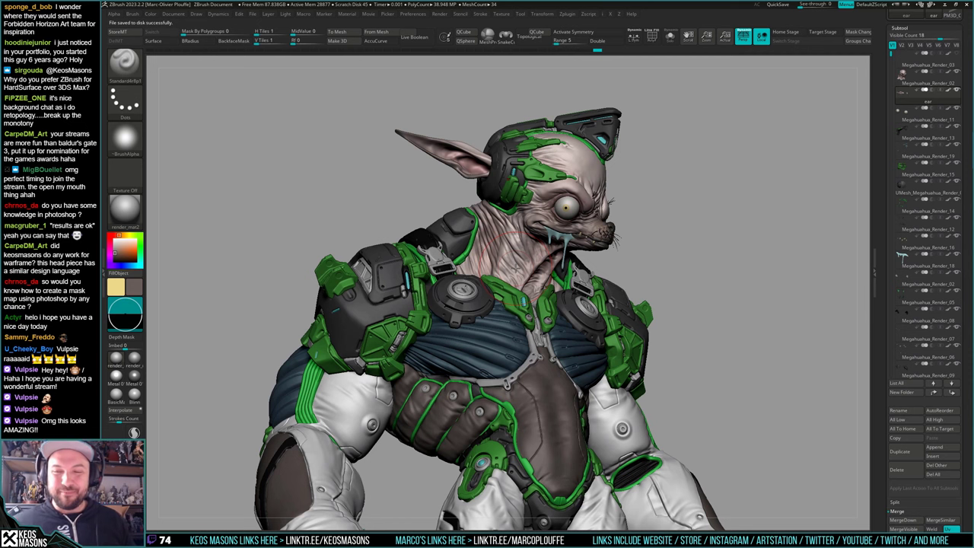
Examine the creature's colors and armour from the upper body down to the full figure
{"action": "right_click_drag", "start_coordinate": [761, 213], "coordinate": [760, 232], "text": "ctrl"}
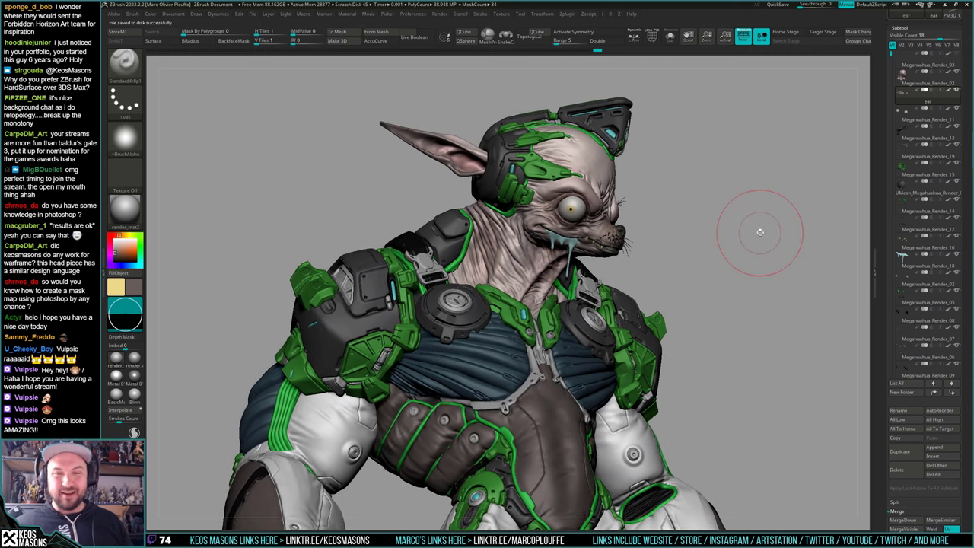
{"action": "left_click_drag", "start_coordinate": [756, 226], "coordinate": [761, 232]}
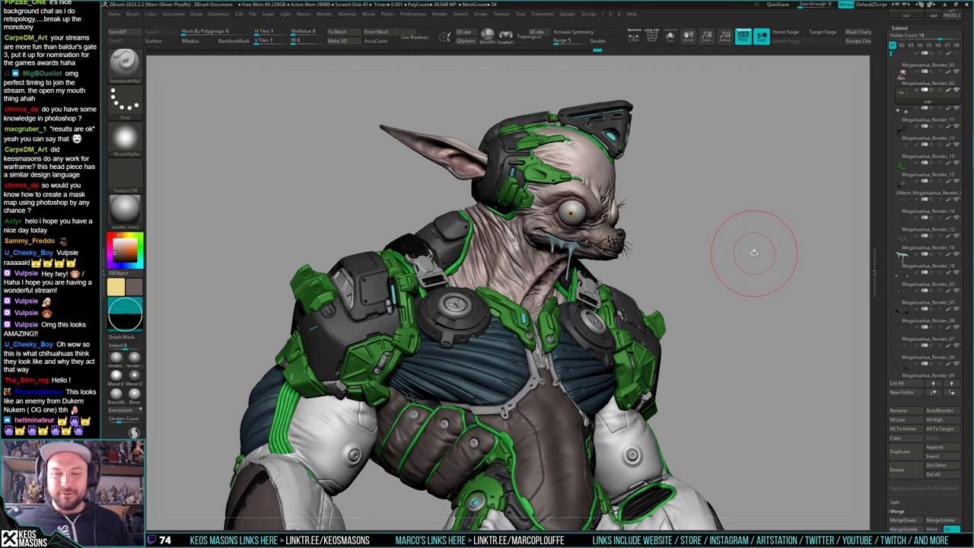
{"action": "right_click_drag", "start_coordinate": [754, 250], "coordinate": [729, 255]}
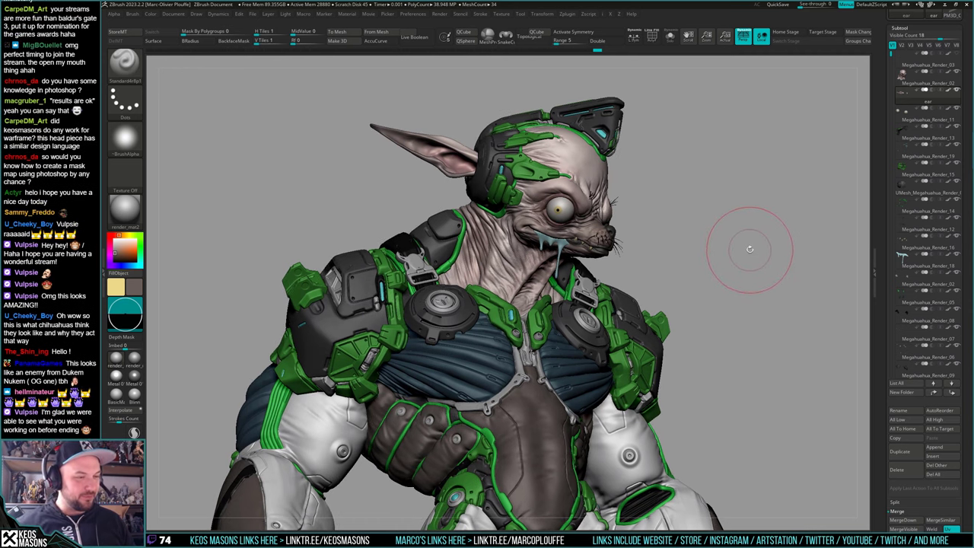
{"action": "right_click_drag", "start_coordinate": [743, 251], "coordinate": [754, 240], "text": "ctrl"}
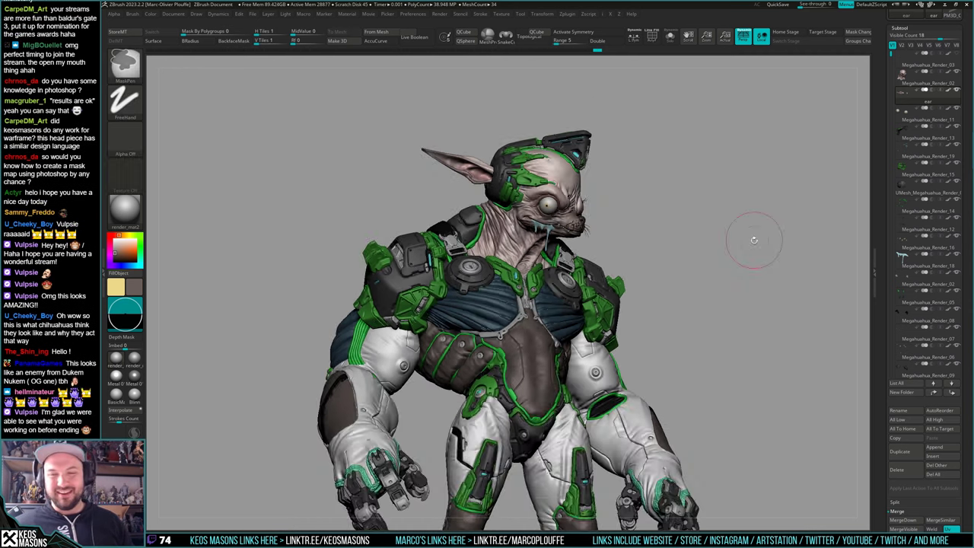
{"action": "mouse_move", "coordinate": [754, 240]}
{"action": "left_mouse_down"}
{"action": "mouse_move", "coordinate": [745, 233]}
{"action": "mouse_move", "coordinate": [788, 236]}
{"action": "mouse_move", "coordinate": [779, 237]}
{"action": "left_mouse_up"}
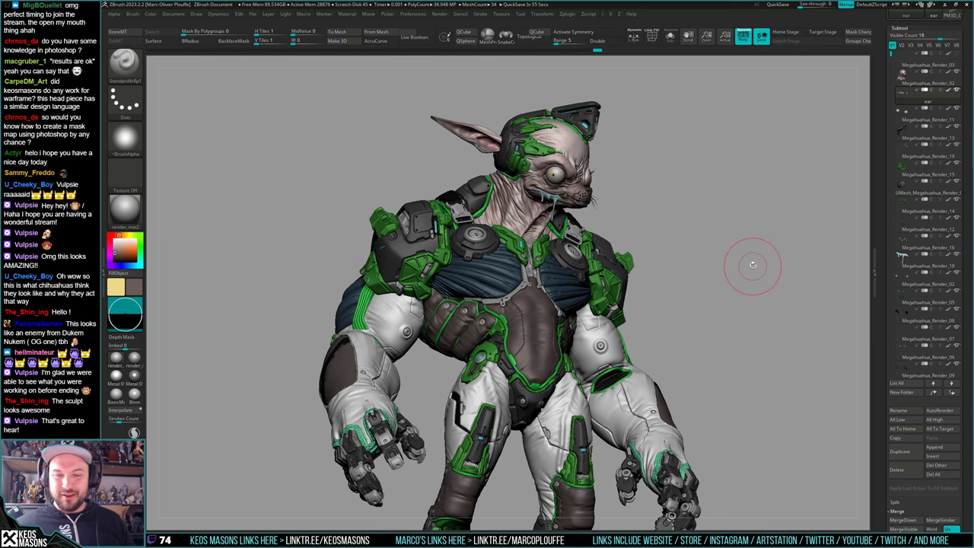
{"action": "left_click_drag", "start_coordinate": [753, 264], "coordinate": [756, 271]}
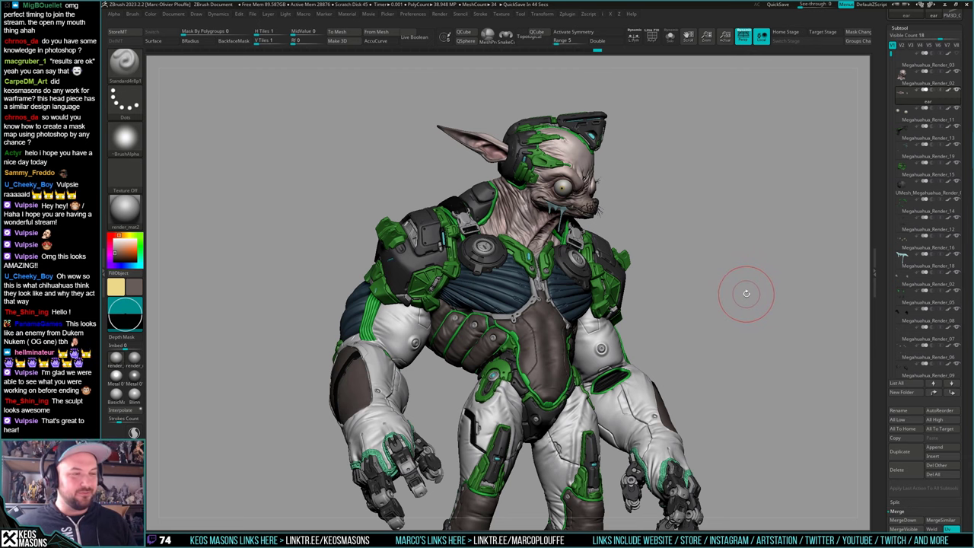
{"action": "mouse_move", "coordinate": [754, 283]}
{"action": "left_mouse_down"}
{"action": "mouse_move", "coordinate": [767, 278]}
{"action": "mouse_move", "coordinate": [758, 271]}
{"action": "mouse_move", "coordinate": [735, 317]}
{"action": "mouse_move", "coordinate": [754, 273]}
{"action": "mouse_move", "coordinate": [795, 250]}
{"action": "mouse_move", "coordinate": [800, 270]}
{"action": "mouse_move", "coordinate": [788, 267]}
{"action": "mouse_move", "coordinate": [798, 267]}
{"action": "mouse_move", "coordinate": [789, 277]}
{"action": "mouse_move", "coordinate": [788, 265]}
{"action": "mouse_move", "coordinate": [789, 276]}
{"action": "mouse_move", "coordinate": [804, 266]}
{"action": "left_mouse_up"}
{"action": "right_click", "coordinate": [794, 259]}
Turn off the Local view pivot and review the full figure from several sides
{"action": "left_click", "coordinate": [761, 36]}
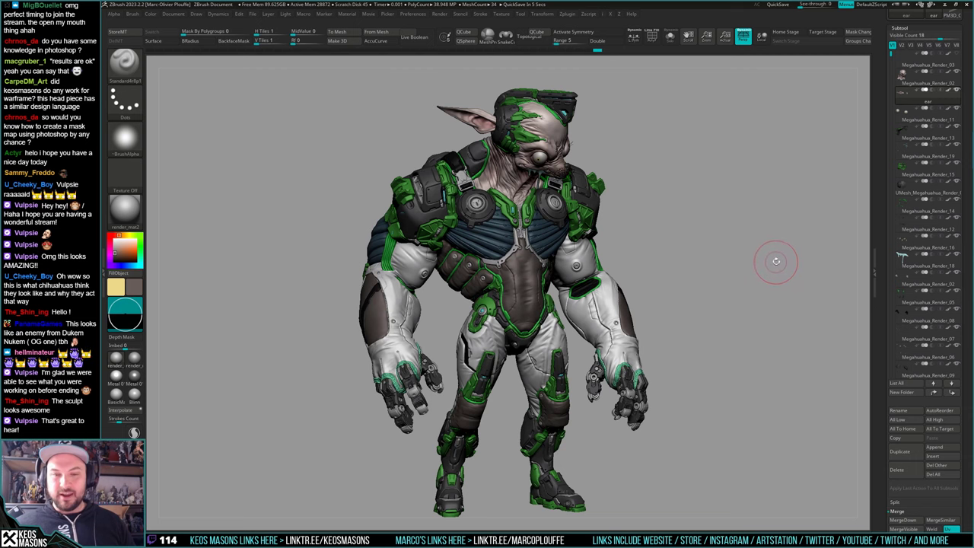
{"action": "mouse_move", "coordinate": [772, 258]}
{"action": "left_mouse_down"}
{"action": "mouse_move", "coordinate": [772, 226]}
{"action": "mouse_move", "coordinate": [772, 246]}
{"action": "mouse_move", "coordinate": [783, 242]}
{"action": "mouse_move", "coordinate": [776, 261]}
{"action": "left_mouse_up"}
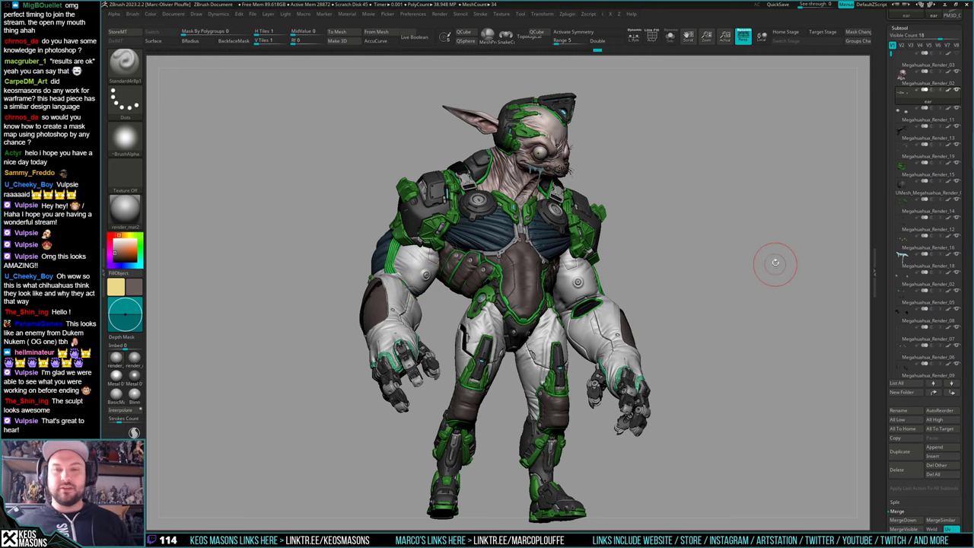
{"action": "left_click_drag", "start_coordinate": [775, 252], "coordinate": [778, 256]}
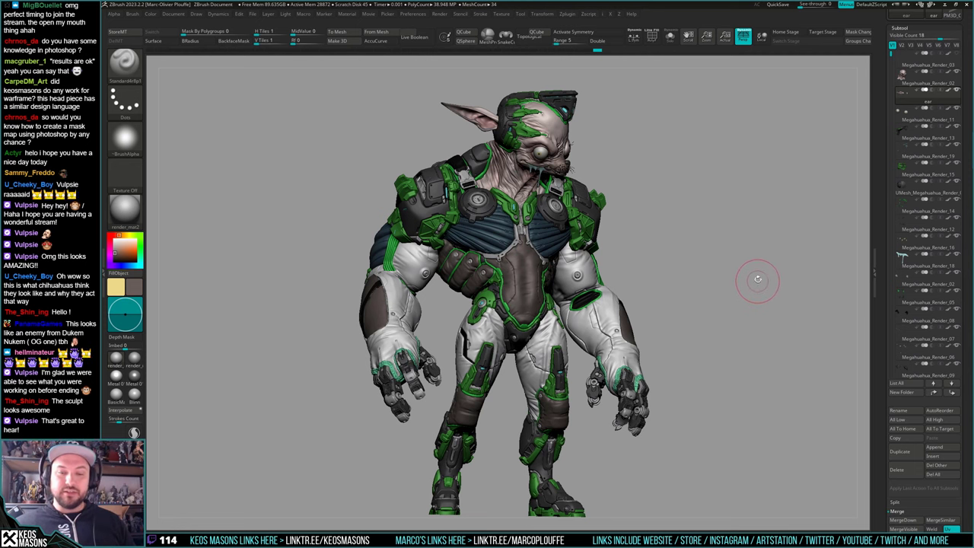
{"action": "mouse_move", "coordinate": [758, 279]}
{"action": "left_mouse_down"}
{"action": "mouse_move", "coordinate": [747, 281]}
{"action": "mouse_move", "coordinate": [763, 276]}
{"action": "left_mouse_up"}
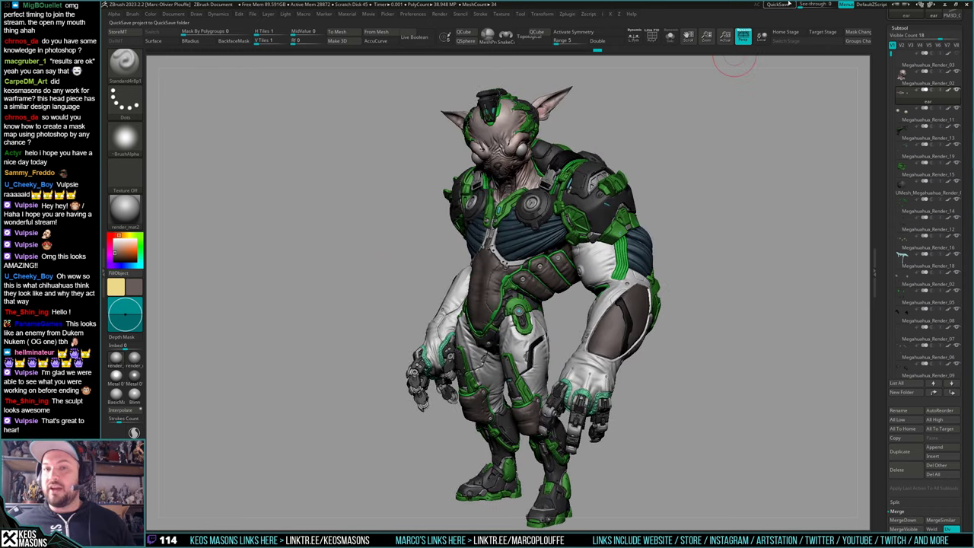
Bring up the Megagato_V_4x.mp4 turntable video and enlarge its window across the workspace
{"action": "mouse_move", "coordinate": [924, 62]}
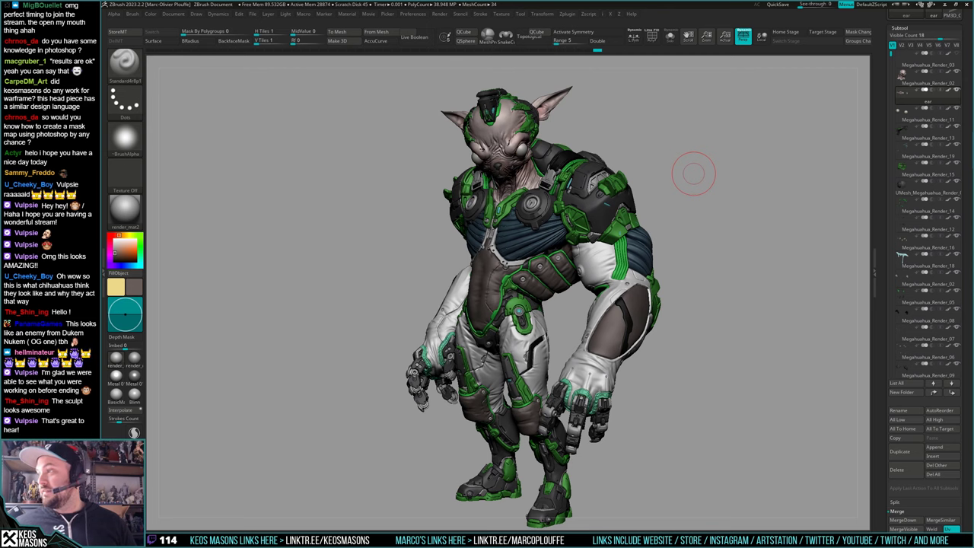
{"action": "left_click_drag", "start_coordinate": [972, 81], "coordinate": [349, 53]}
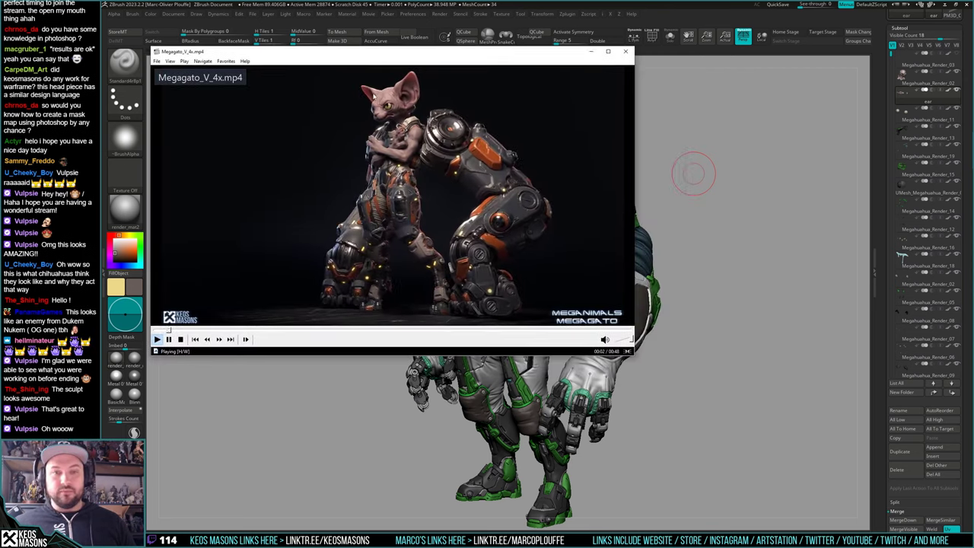
{"action": "left_click_drag", "start_coordinate": [628, 338], "coordinate": [865, 523]}
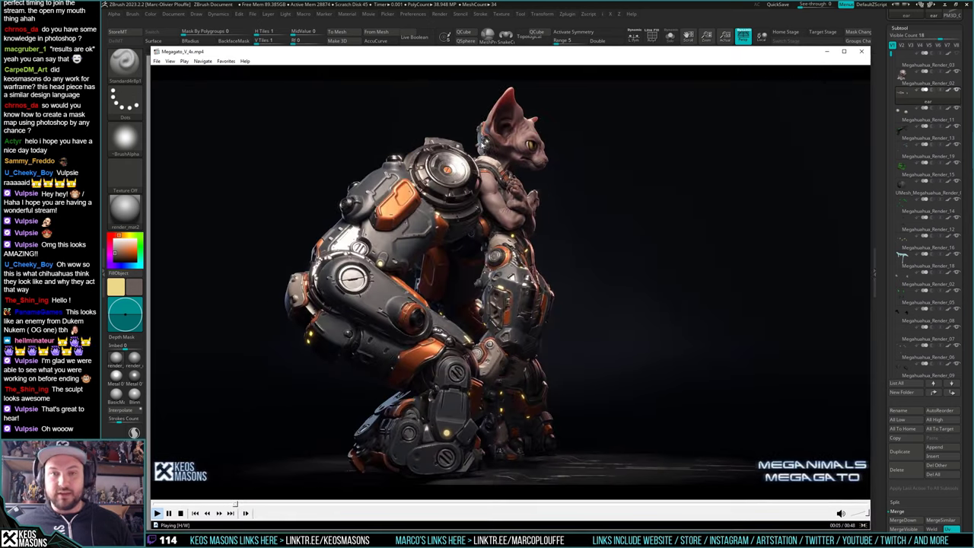
{"action": "left_click_drag", "start_coordinate": [151, 48], "coordinate": [106, 6]}
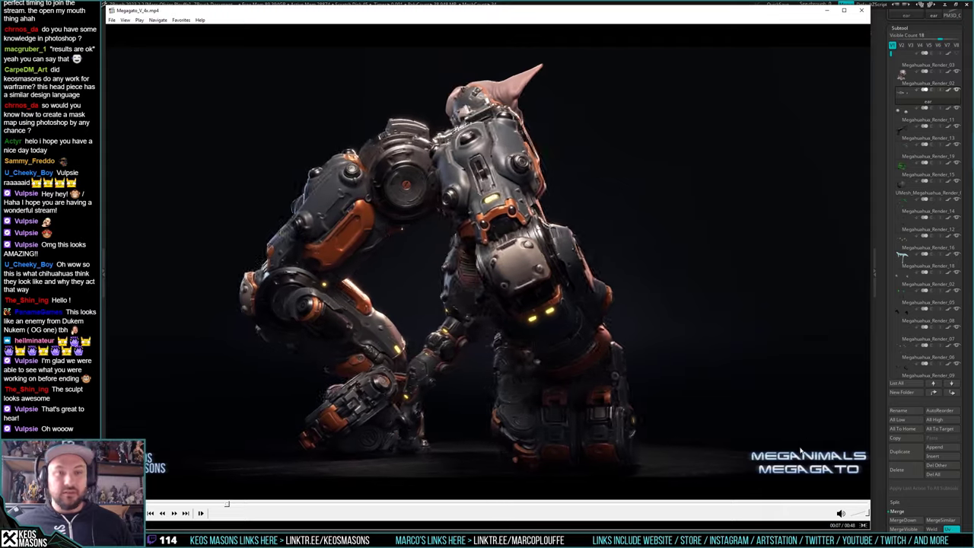
{"action": "left_click_drag", "start_coordinate": [871, 530], "coordinate": [970, 534]}
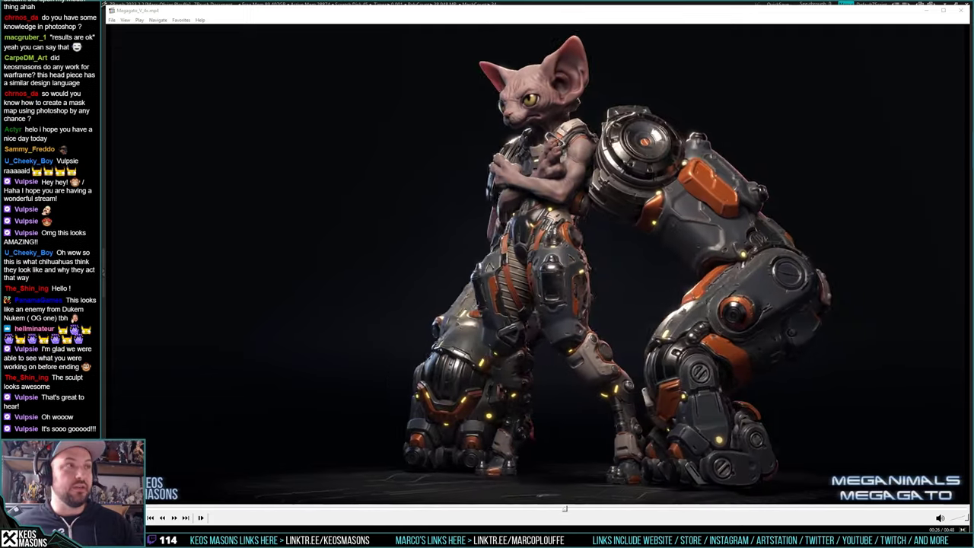
Bring up the megahuahua01.psd concept image in ImageGlass, enlarged to view the whole figure
{"action": "left_click_drag", "start_coordinate": [106, 151], "coordinate": [235, 38]}
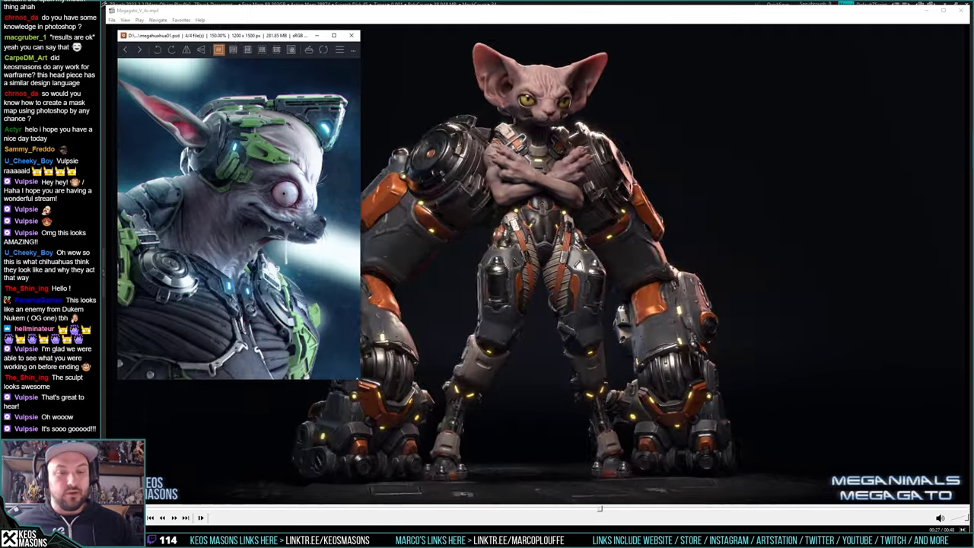
{"action": "left_click_drag", "start_coordinate": [360, 379], "coordinate": [534, 521]}
{"action": "scroll", "coordinate": [344, 294], "scroll_direction": "down", "scroll_amount": 6}
{"action": "scroll", "coordinate": [342, 273], "scroll_direction": "up", "scroll_amount": 1}
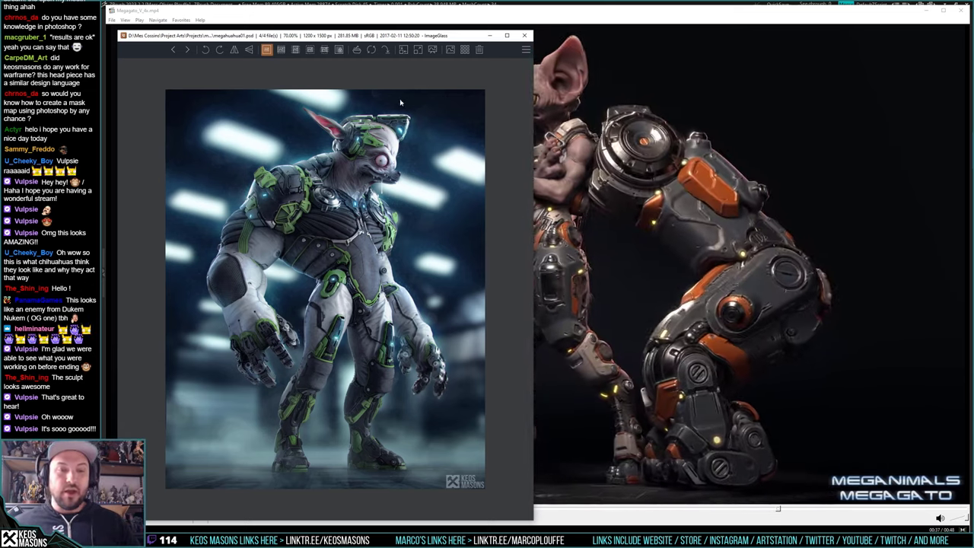
Close the concept image and the Megagato video, and return to the creature in ZBrush
{"action": "left_click", "coordinate": [525, 35]}
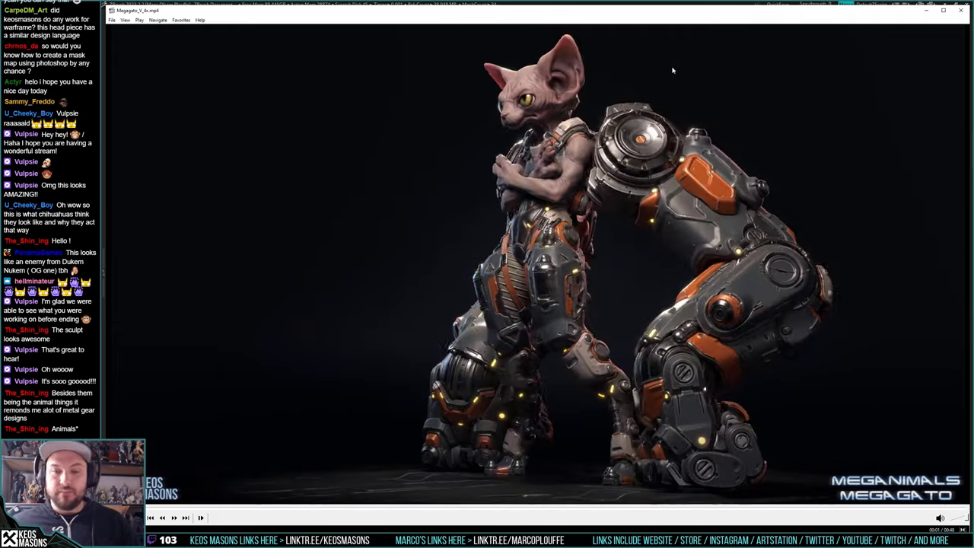
{"action": "left_click", "coordinate": [960, 11]}
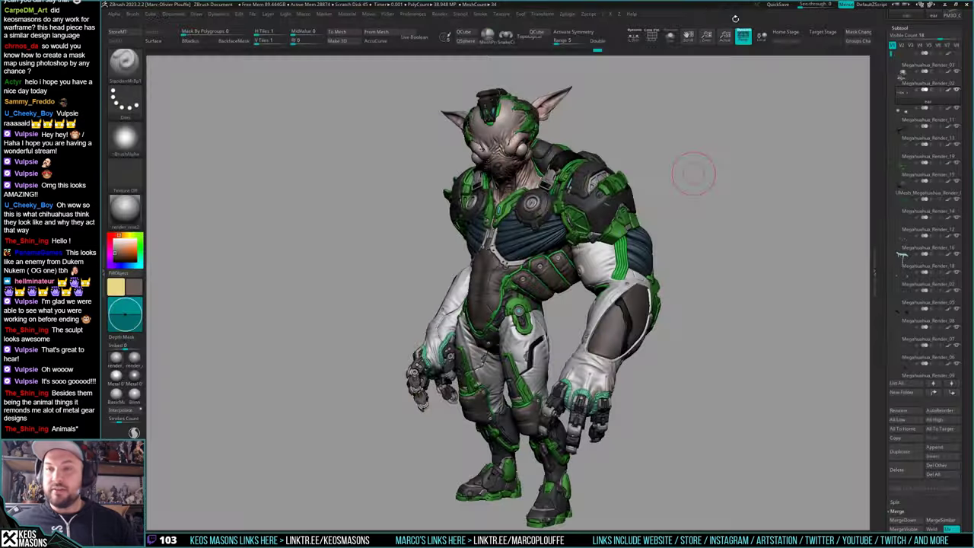
{"action": "mouse_move", "coordinate": [675, 166]}
{"action": "left_mouse_down"}
{"action": "mouse_move", "coordinate": [691, 163]}
{"action": "mouse_move", "coordinate": [695, 191]}
{"action": "mouse_move", "coordinate": [700, 167]}
{"action": "mouse_move", "coordinate": [683, 156]}
{"action": "mouse_move", "coordinate": [687, 165]}
{"action": "left_mouse_up"}
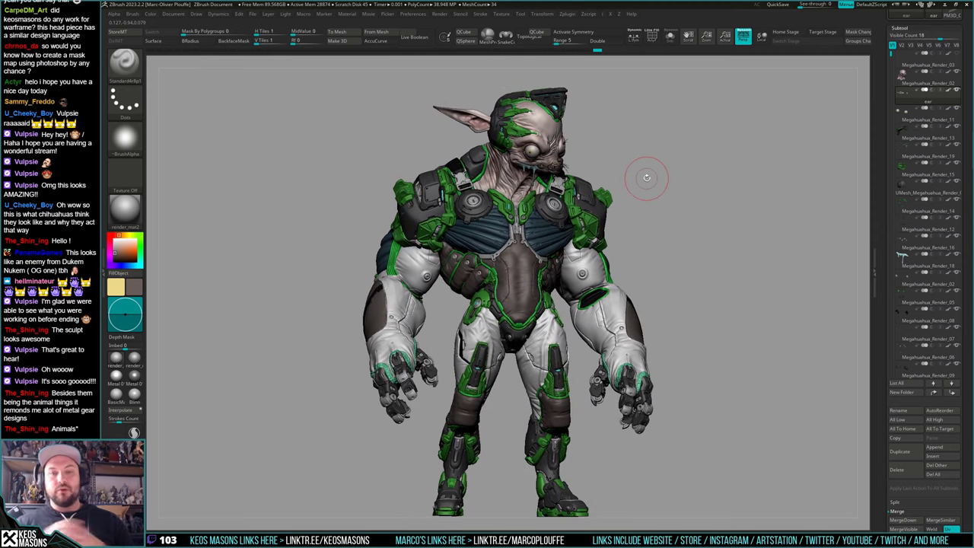